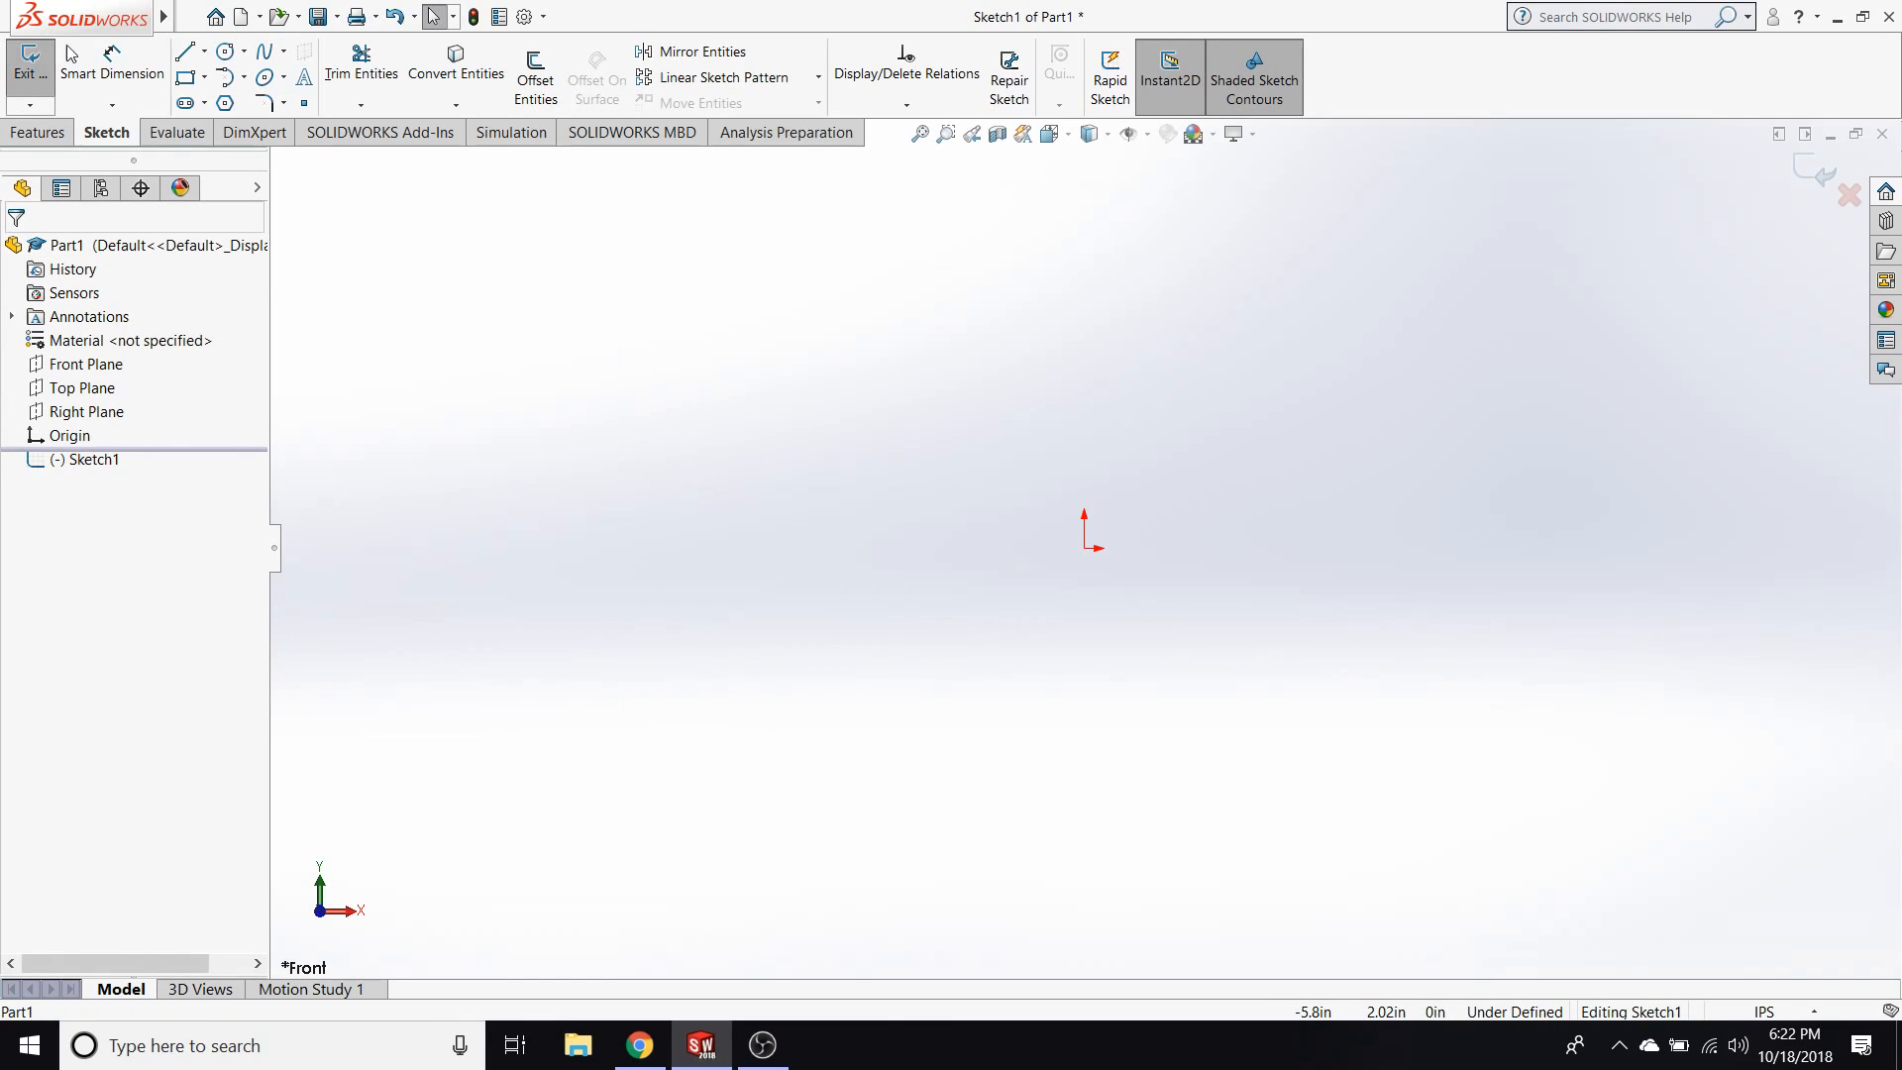
Sketch an open chain of four lines from the origin: a horizontal line about 2.4 in long, a vertical one and two slanted ones.
click(186, 55)
click(1085, 548)
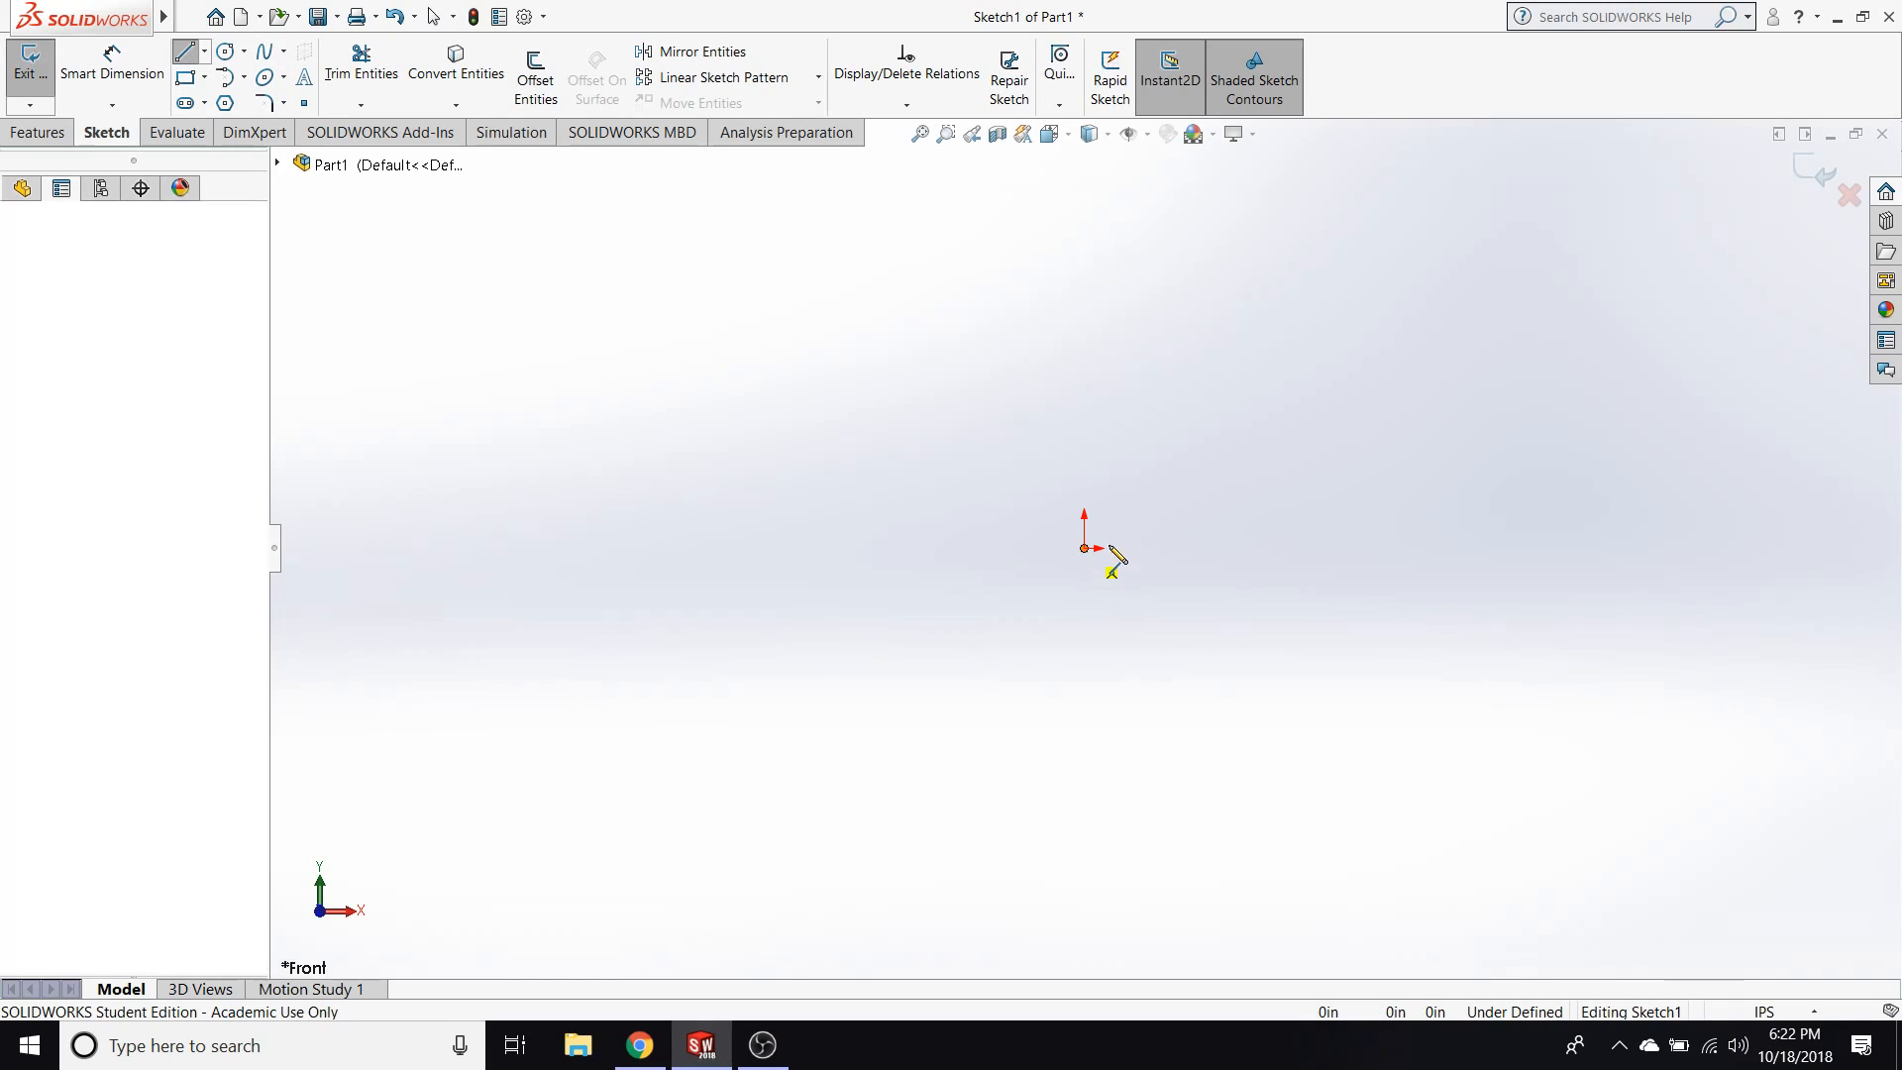
click(1407, 548)
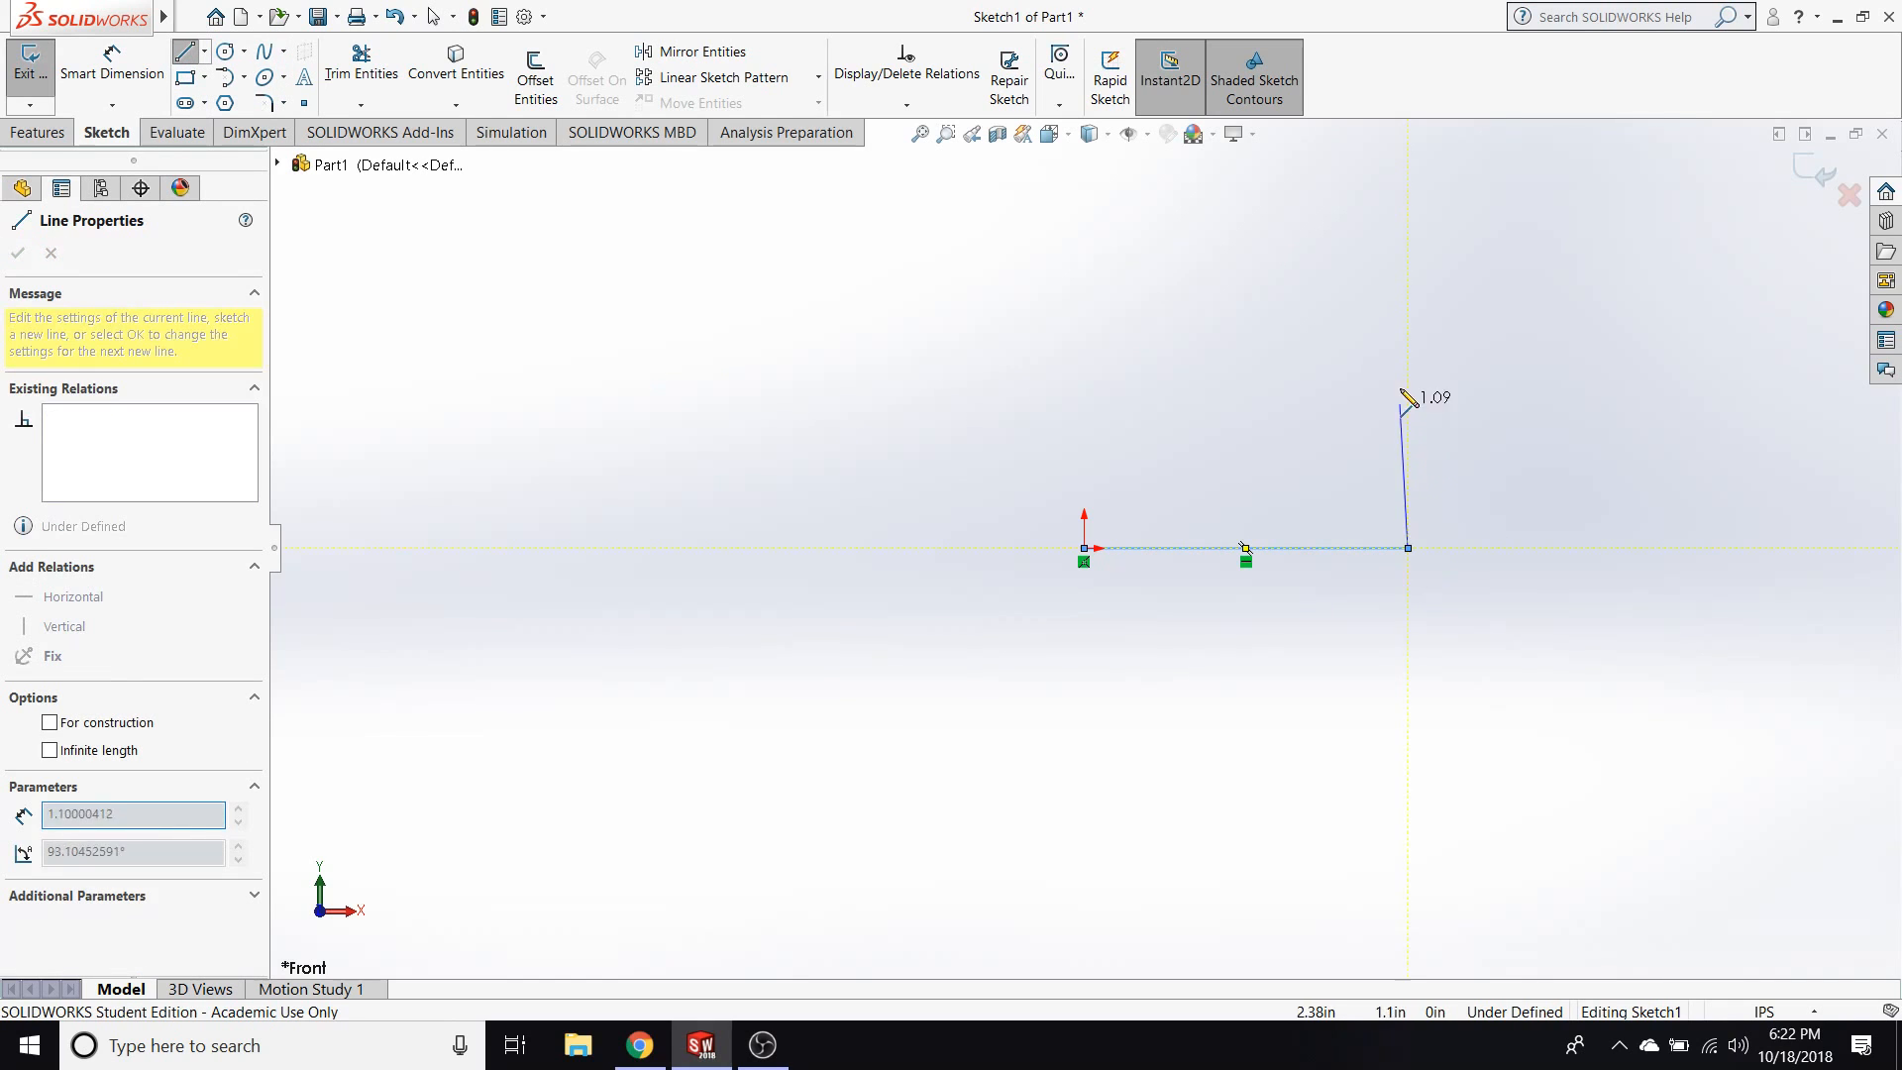
click(1408, 358)
click(1225, 270)
click(1187, 366)
key(Escape)
key(Escape)
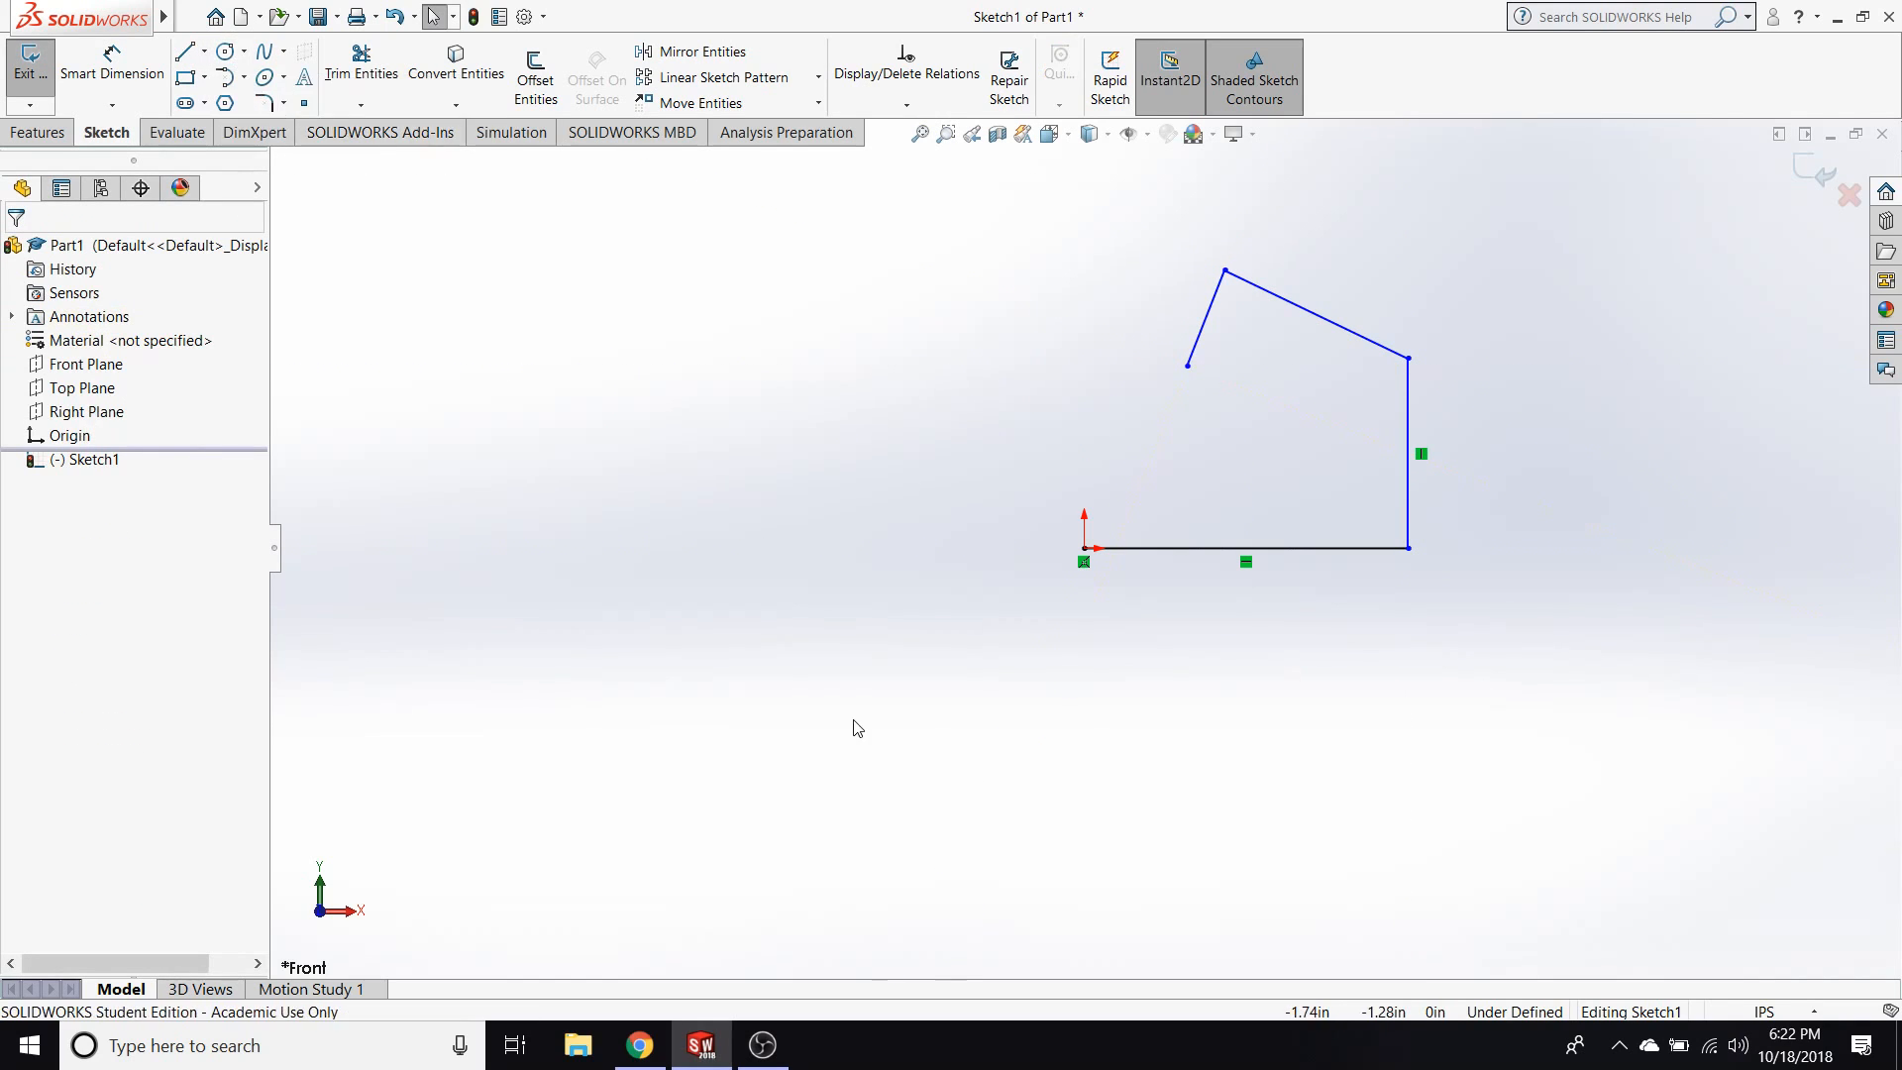
Sketch a circle with a radius of about 0.99 in centred on the chain's open end, and move that shared point onto the origin.
click(226, 50)
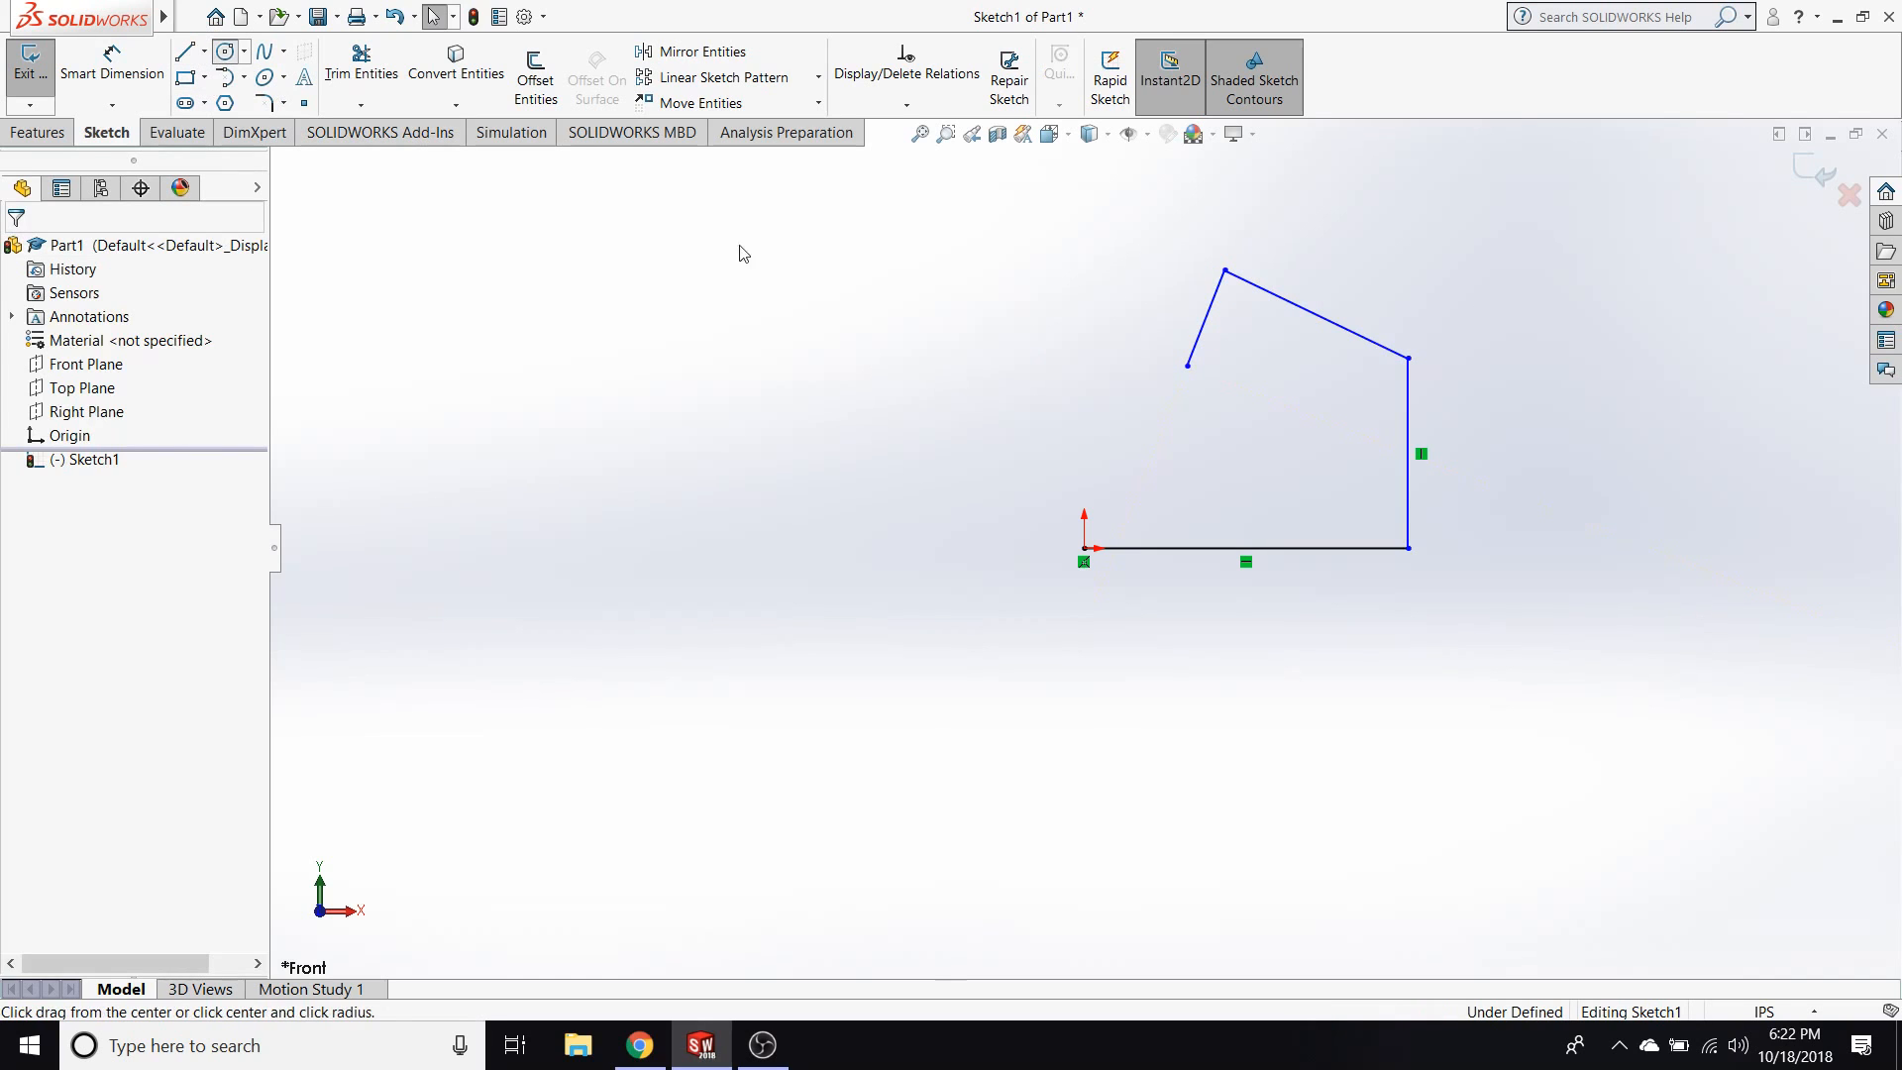
click(1188, 367)
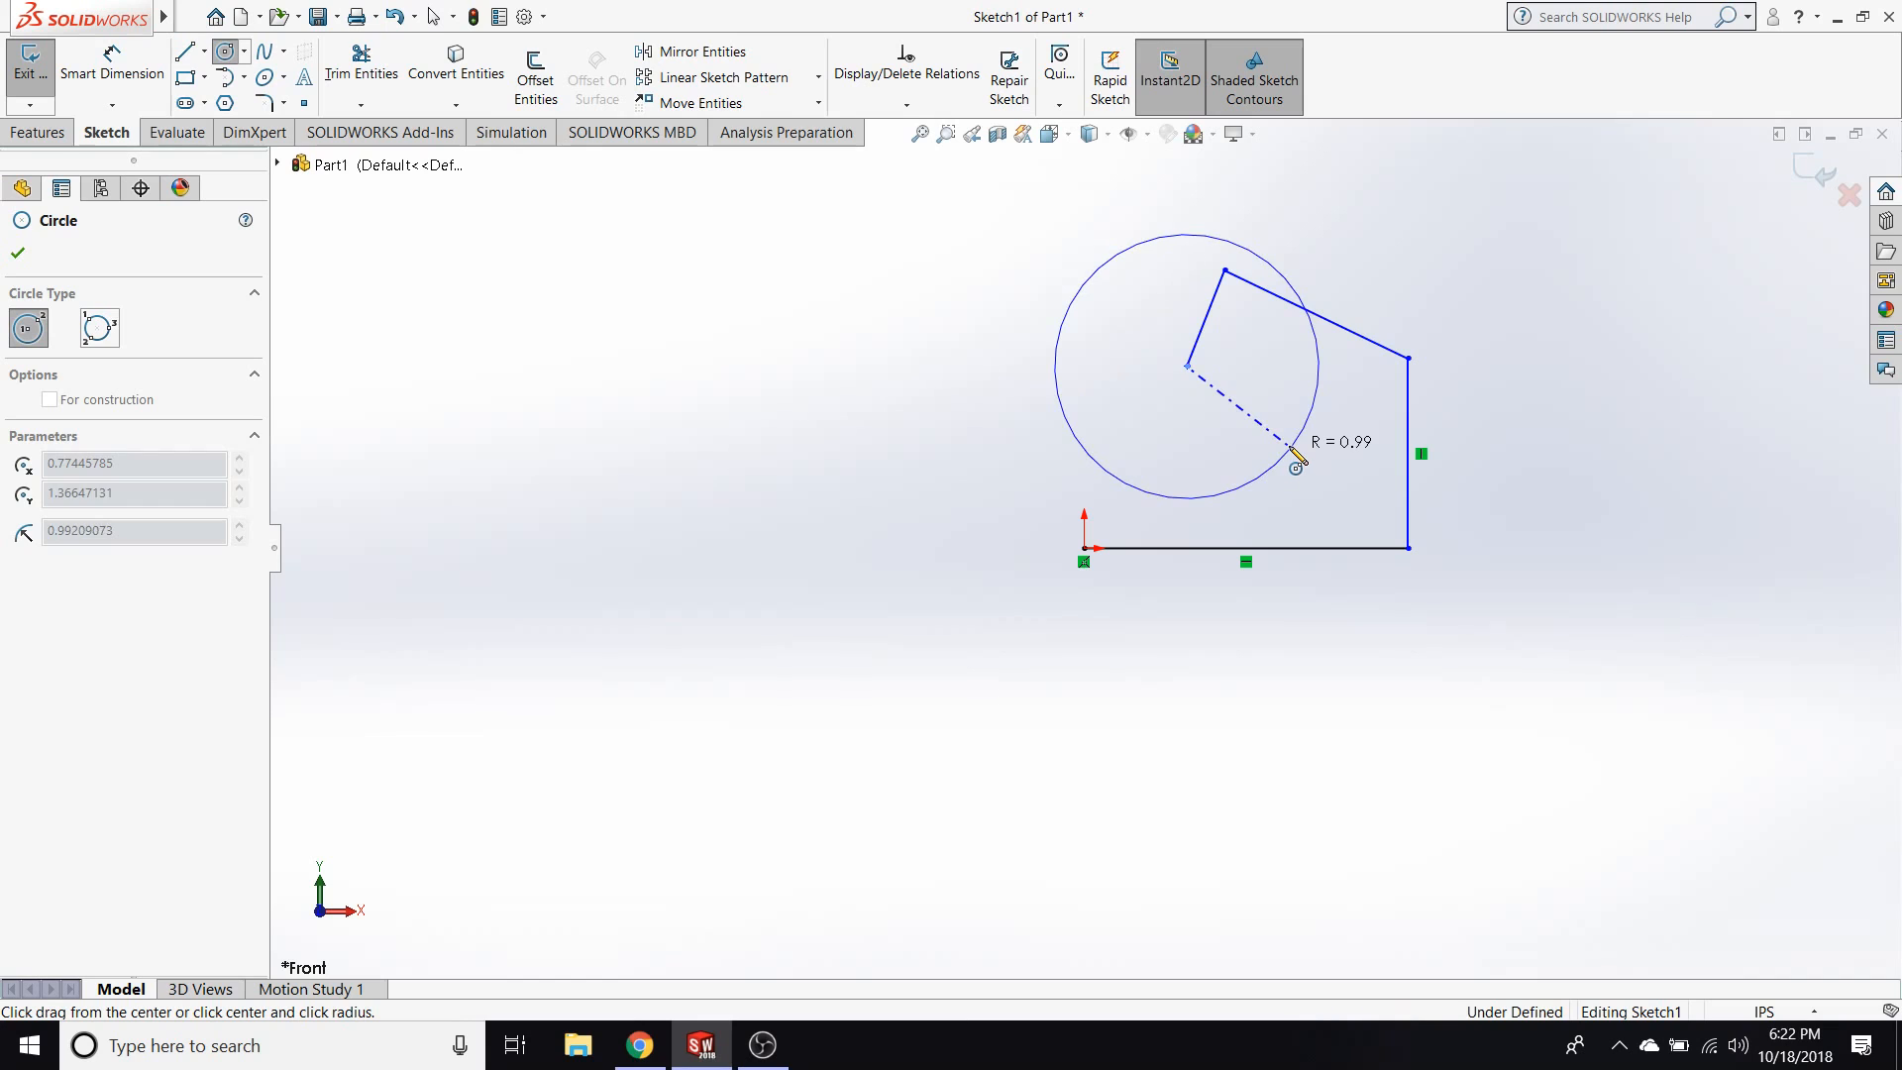
click(1291, 451)
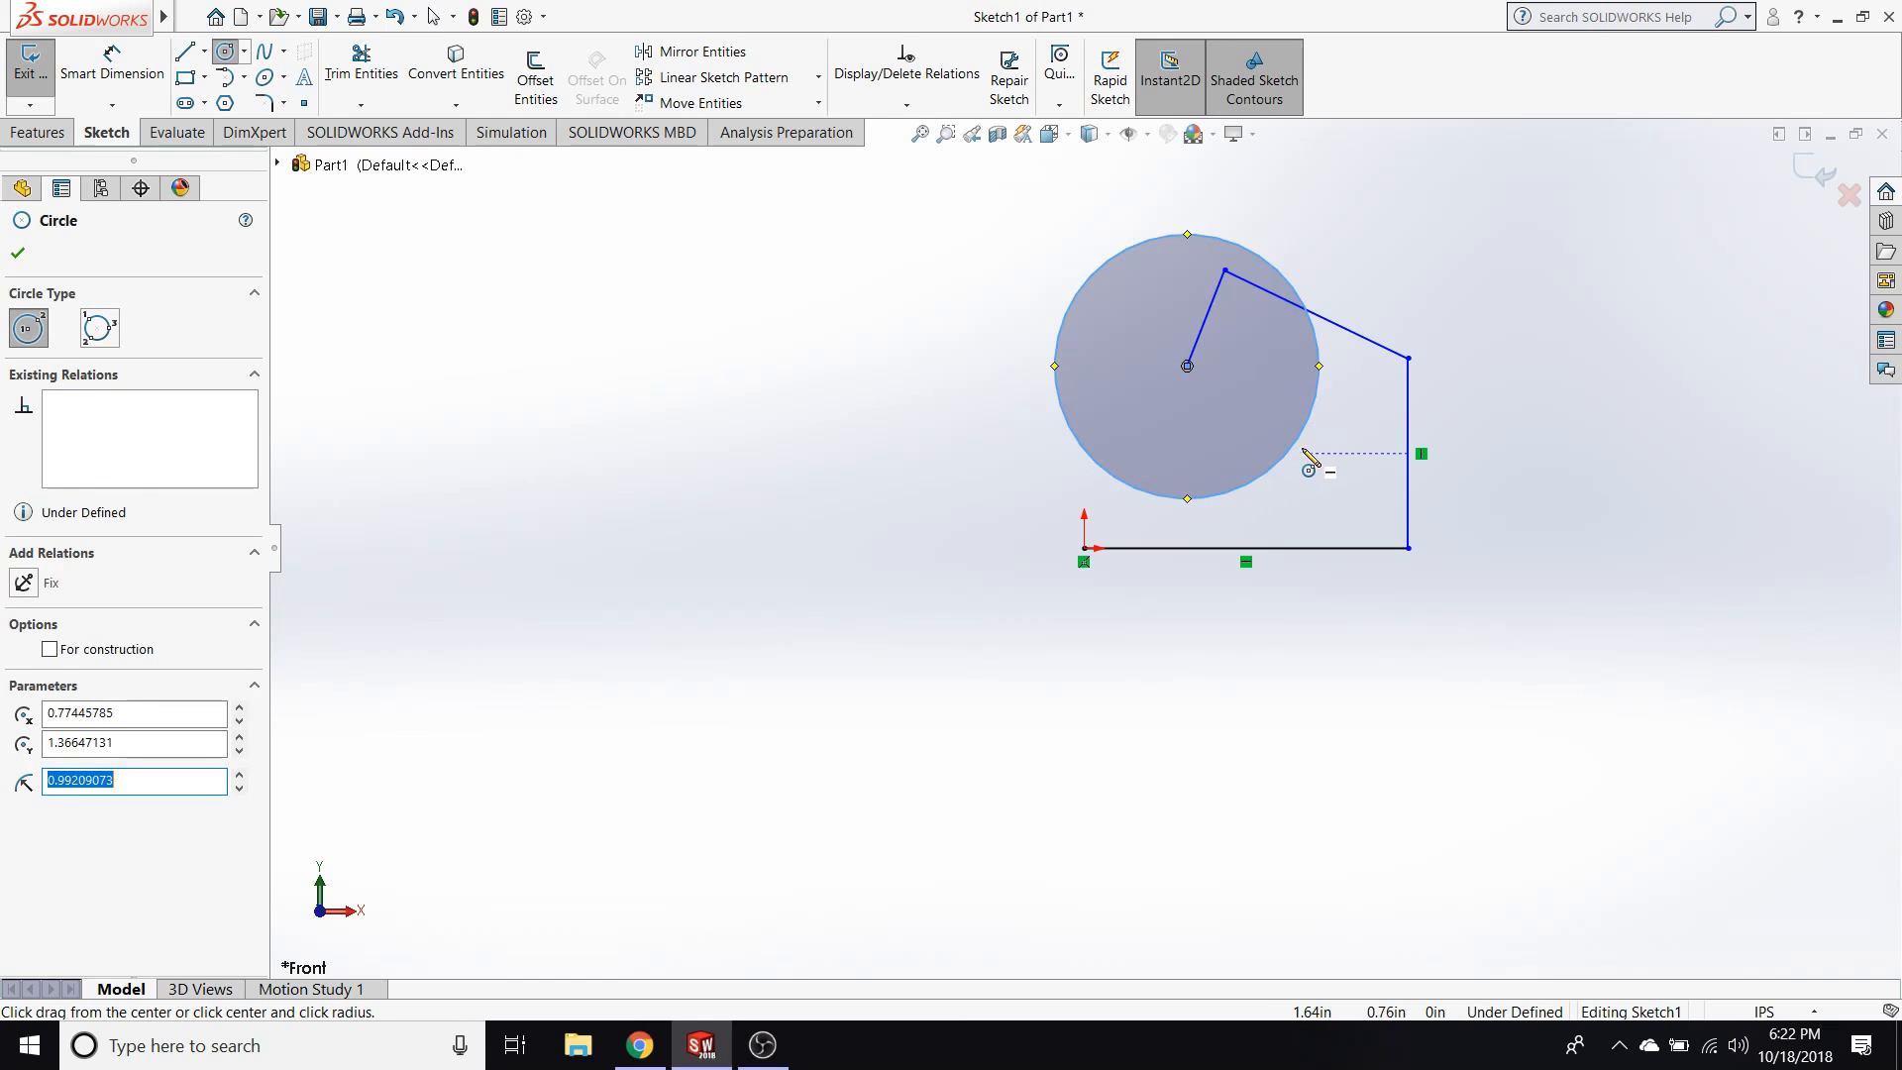
key(Escape)
drag(1187, 365, 1084, 549)
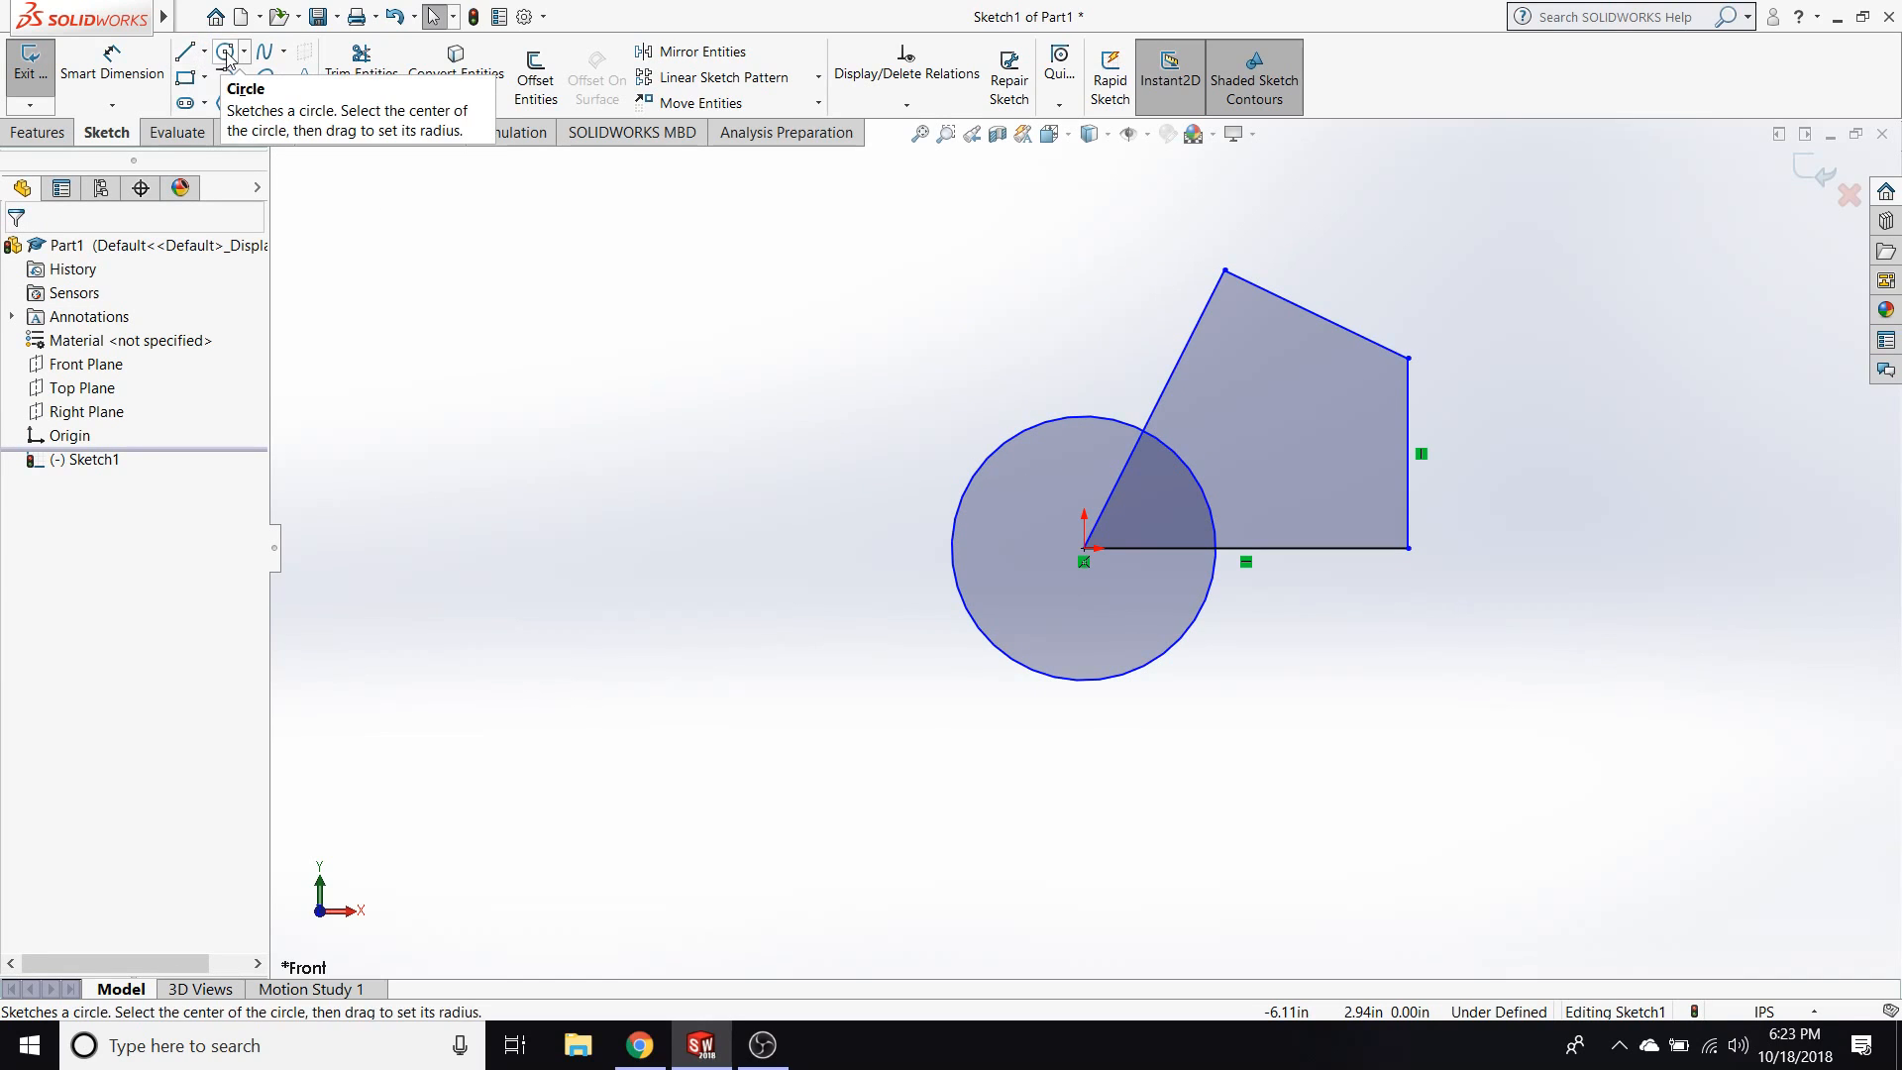
Sketch a looping four-point spline above and to the left of the circle.
click(268, 54)
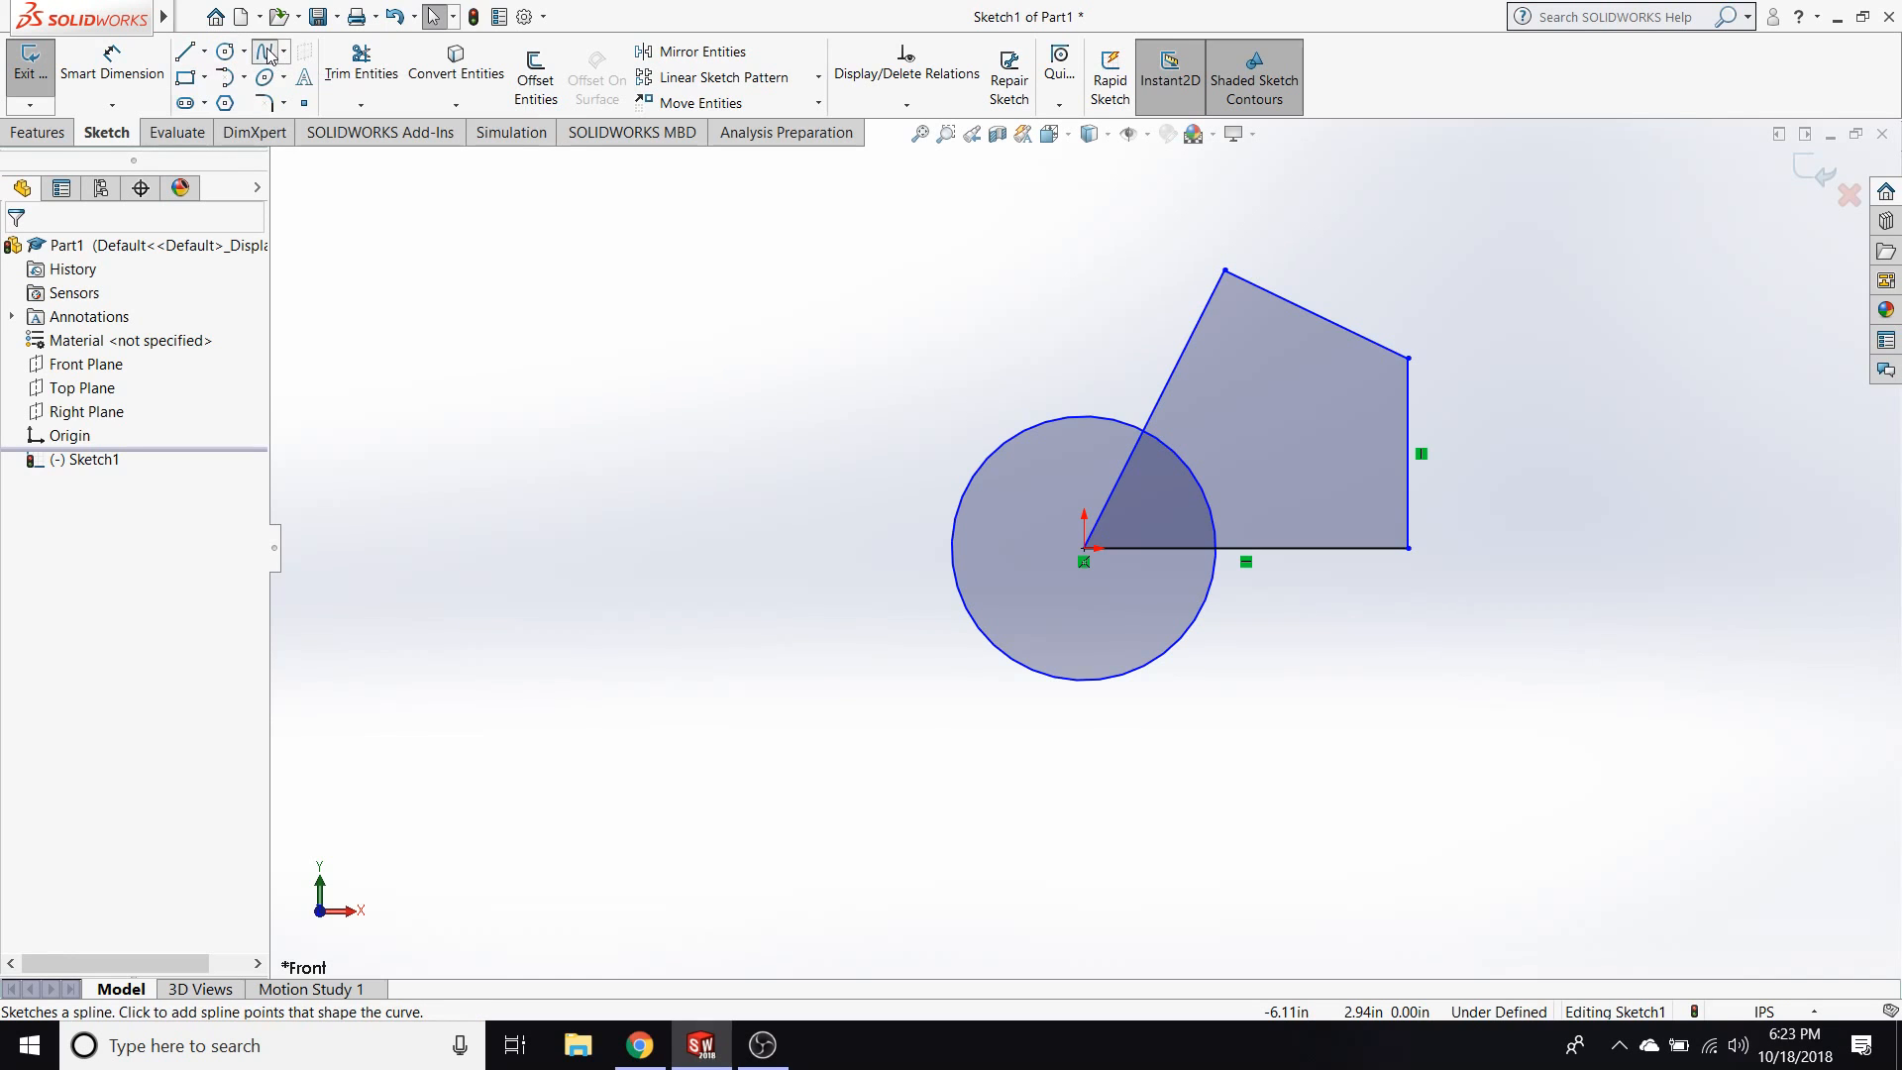
click(924, 338)
click(645, 332)
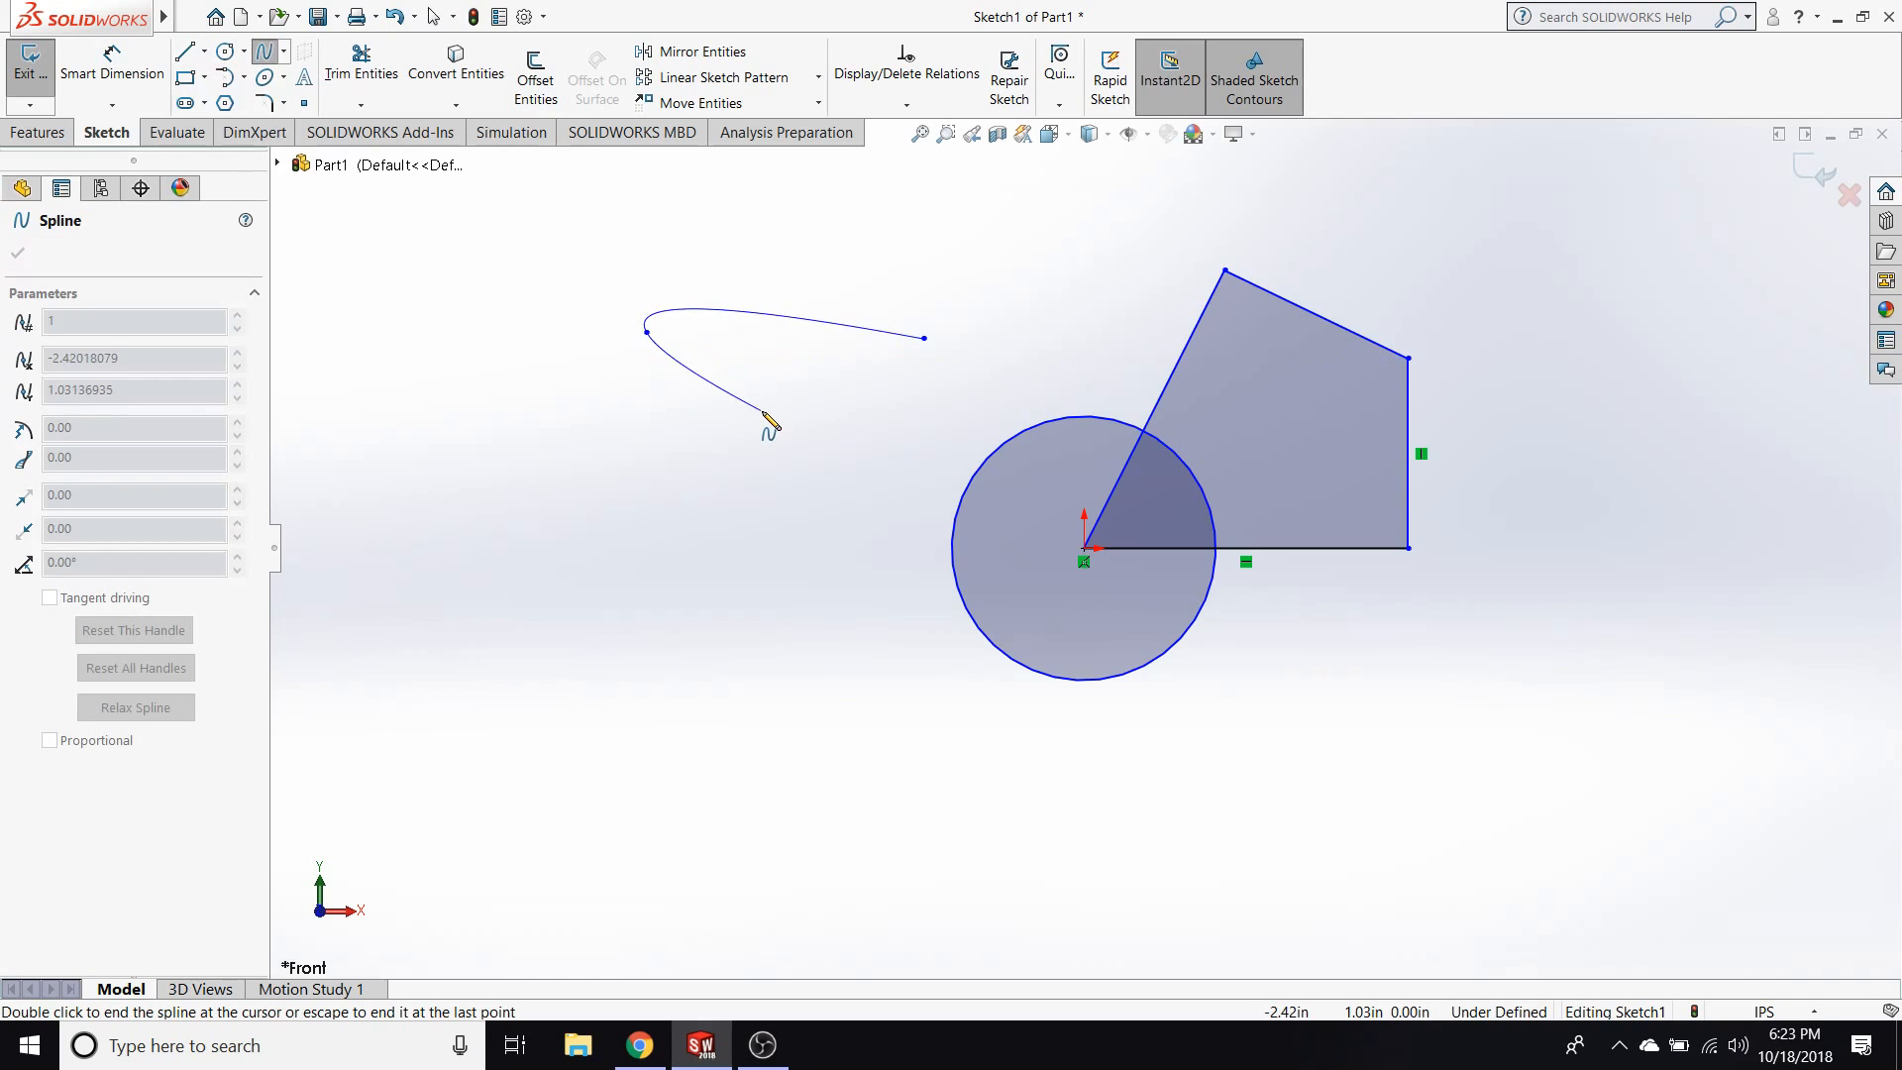
click(800, 414)
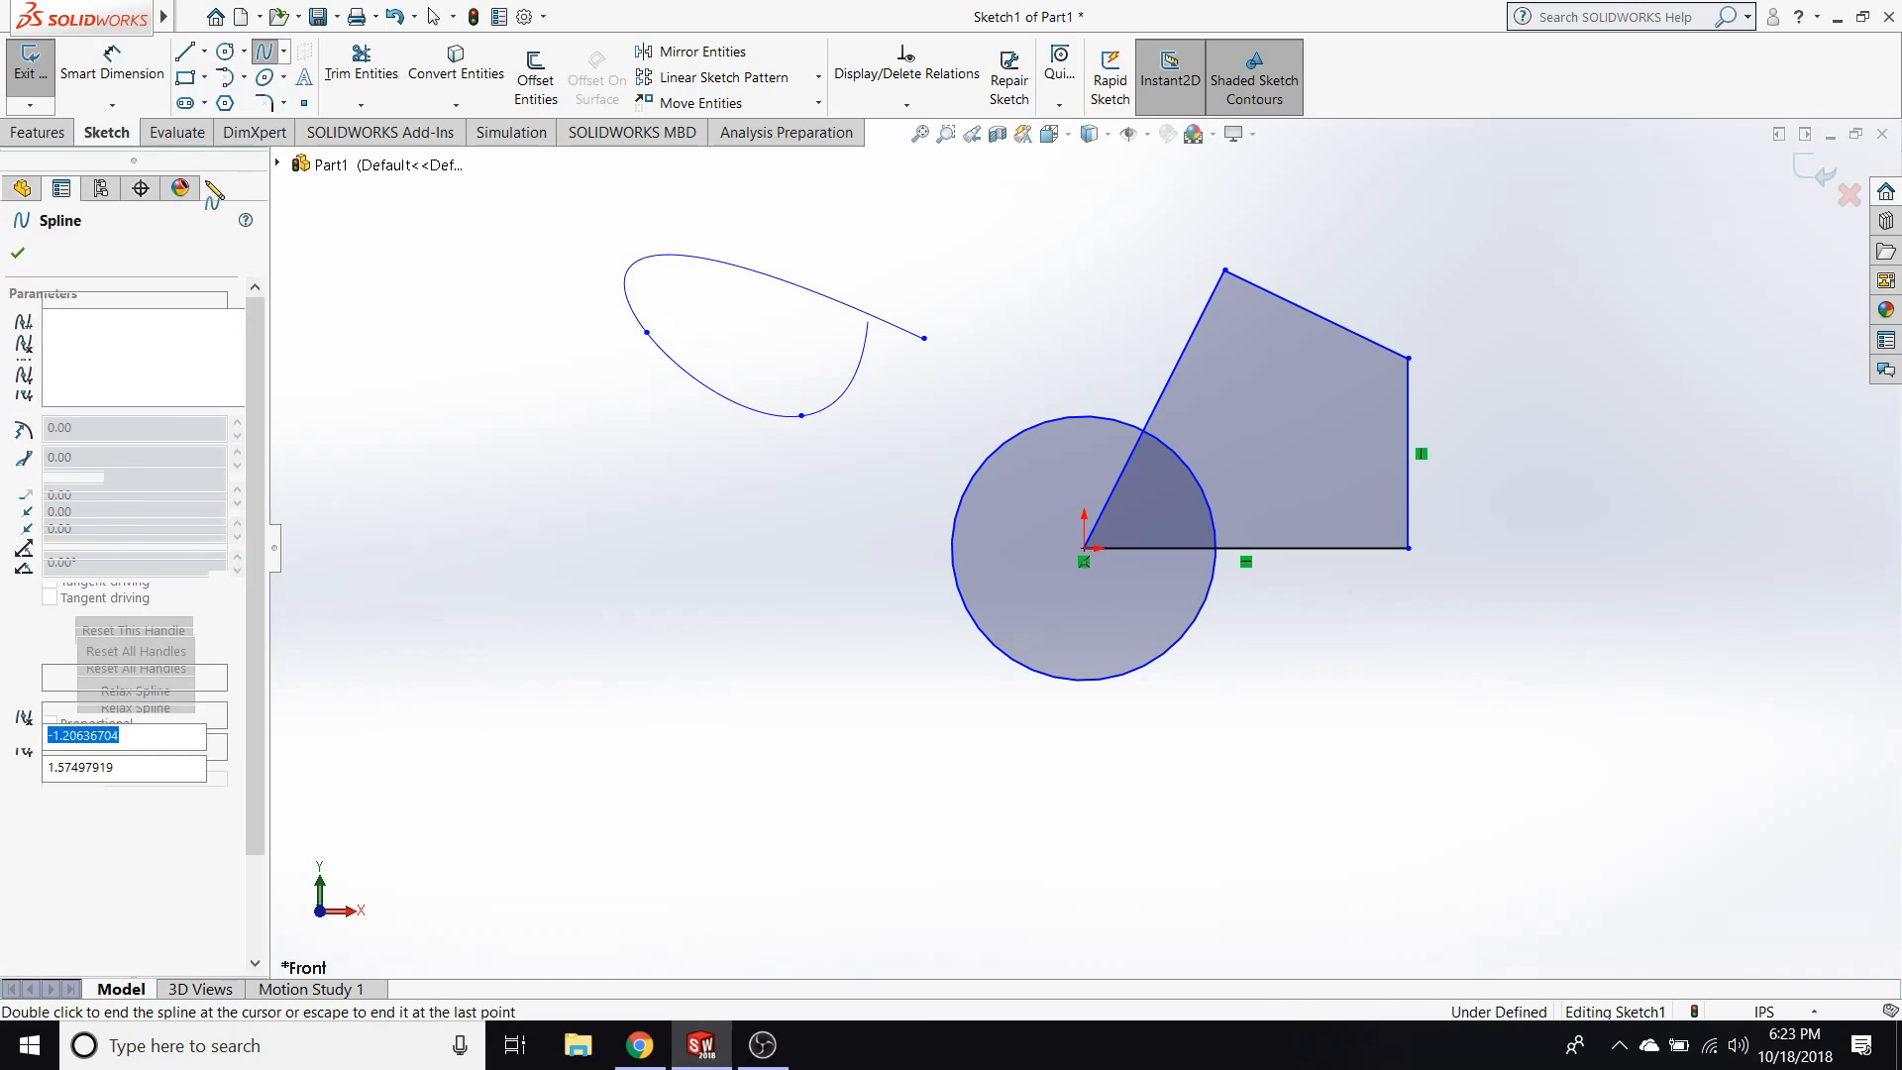
key(Escape)
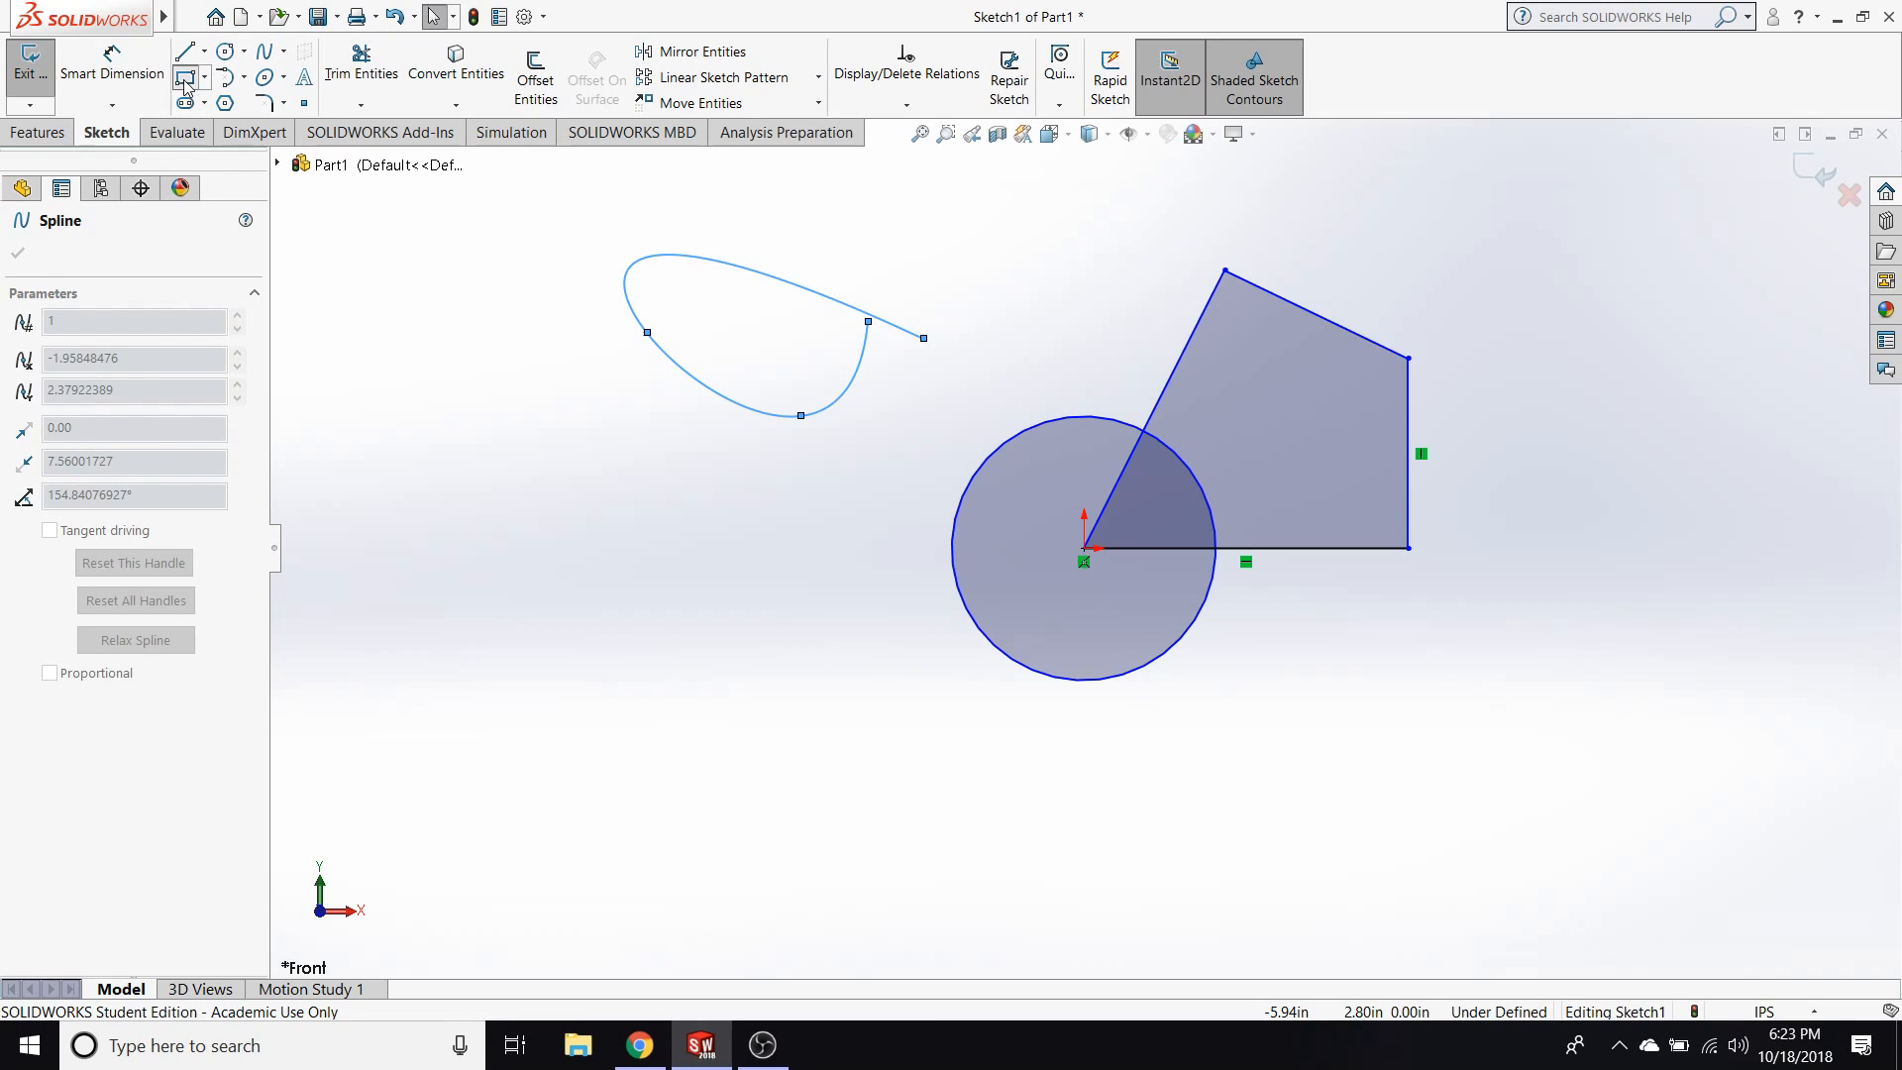
Sketch a corner rectangle about 1.65 in wide below the spline, left of the circle.
click(185, 82)
click(632, 488)
click(853, 611)
key(Escape)
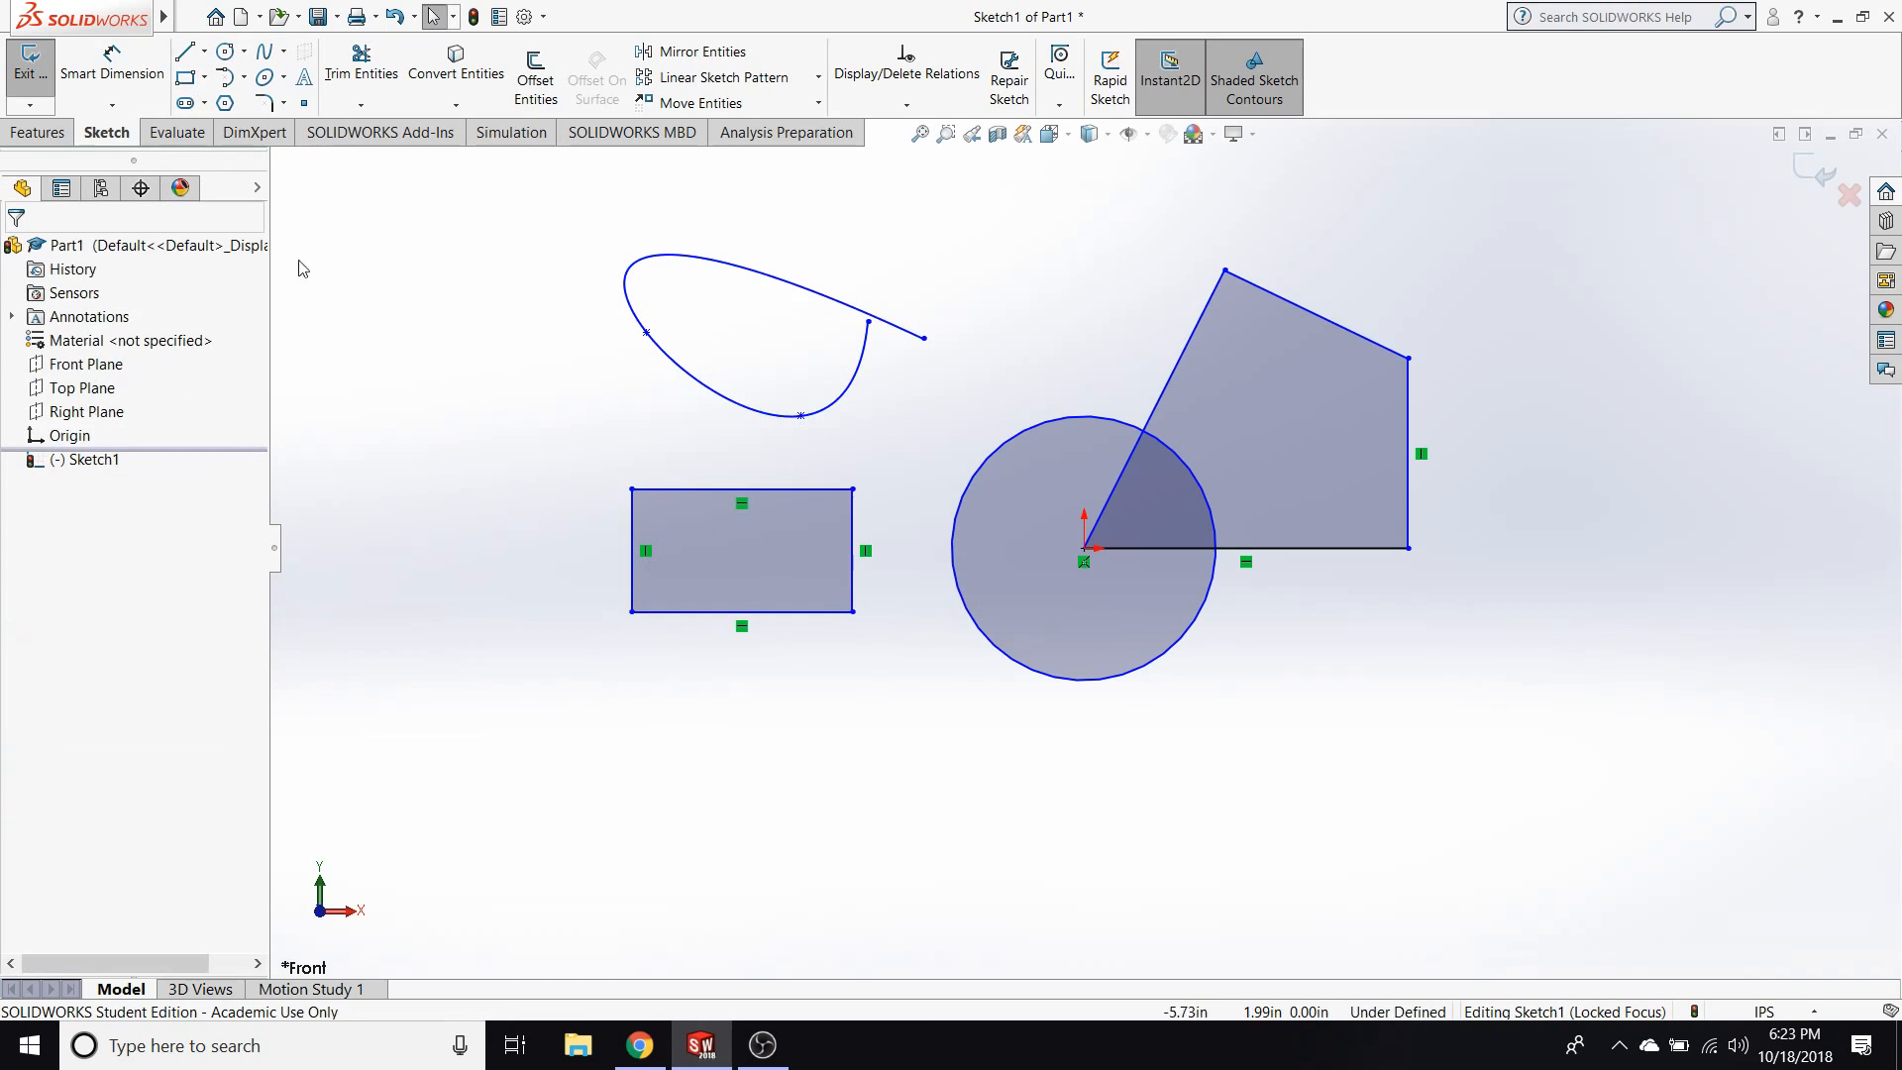
click(230, 79)
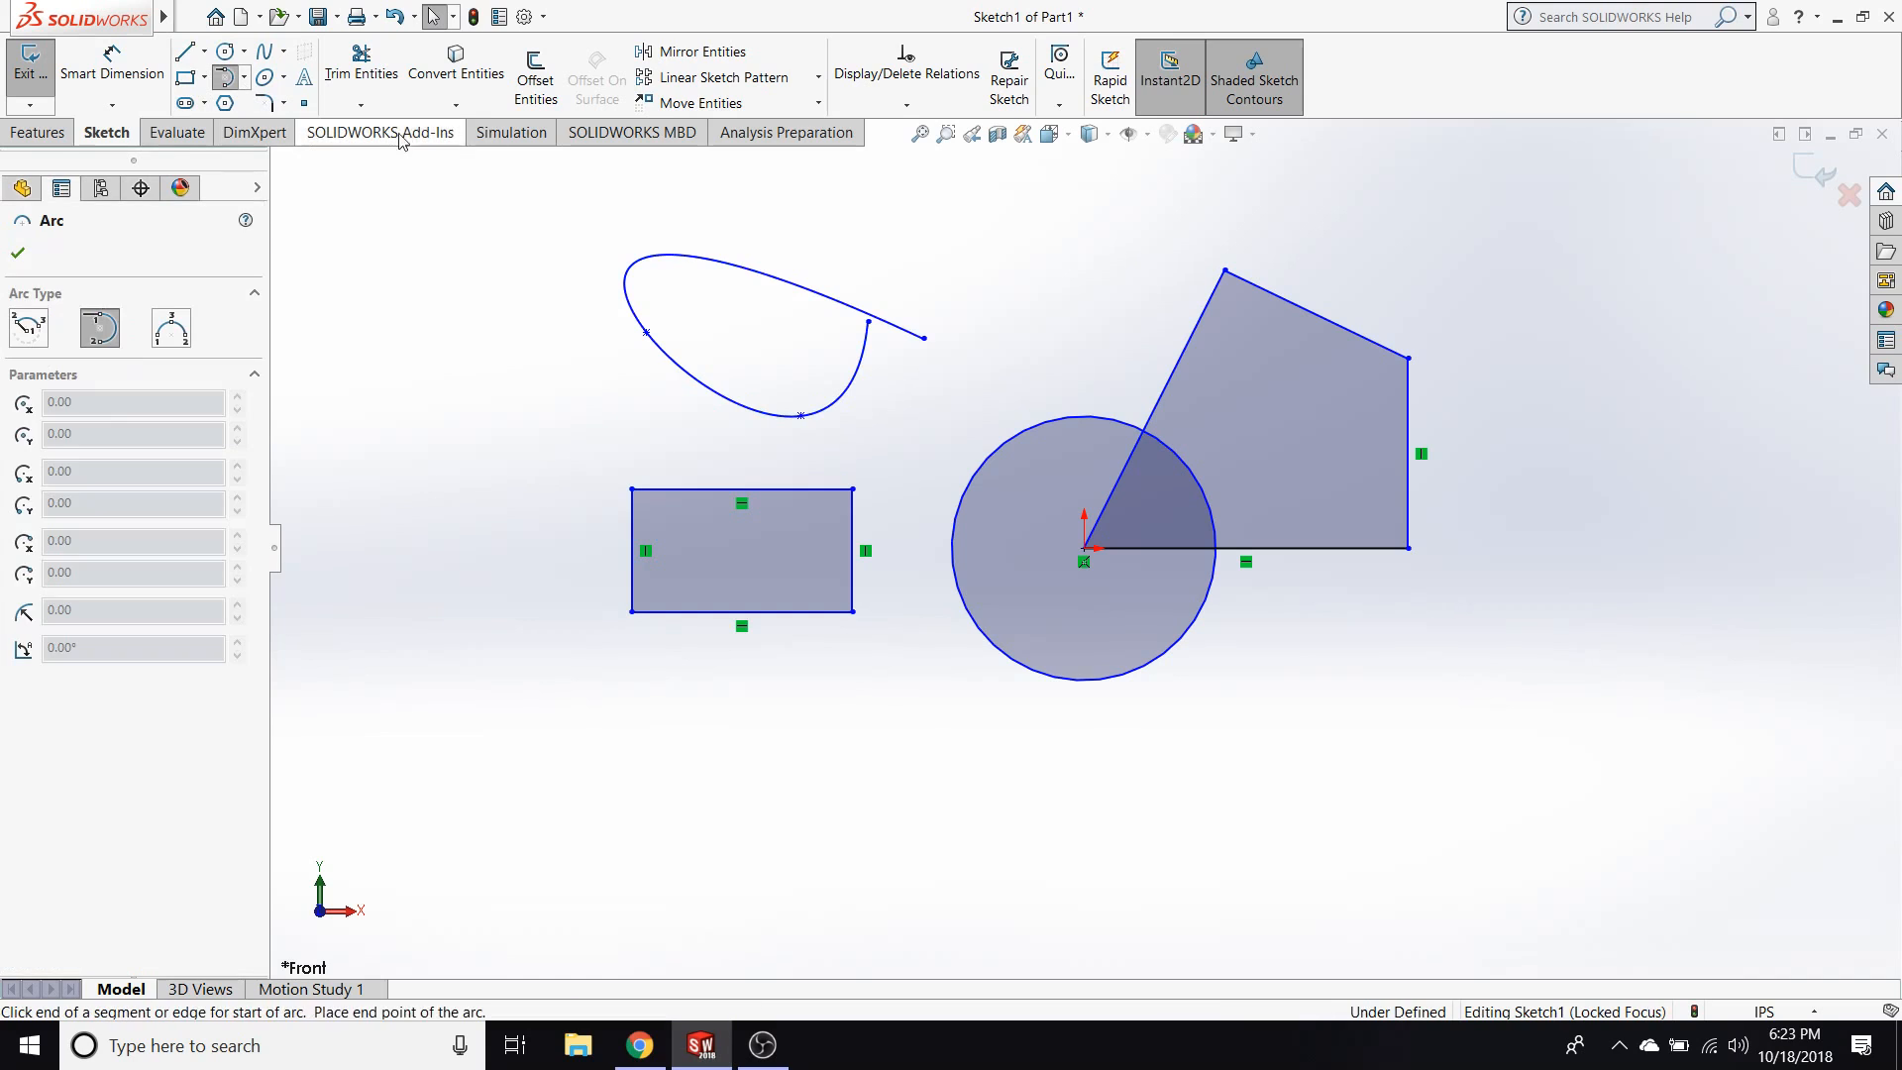
click(1408, 358)
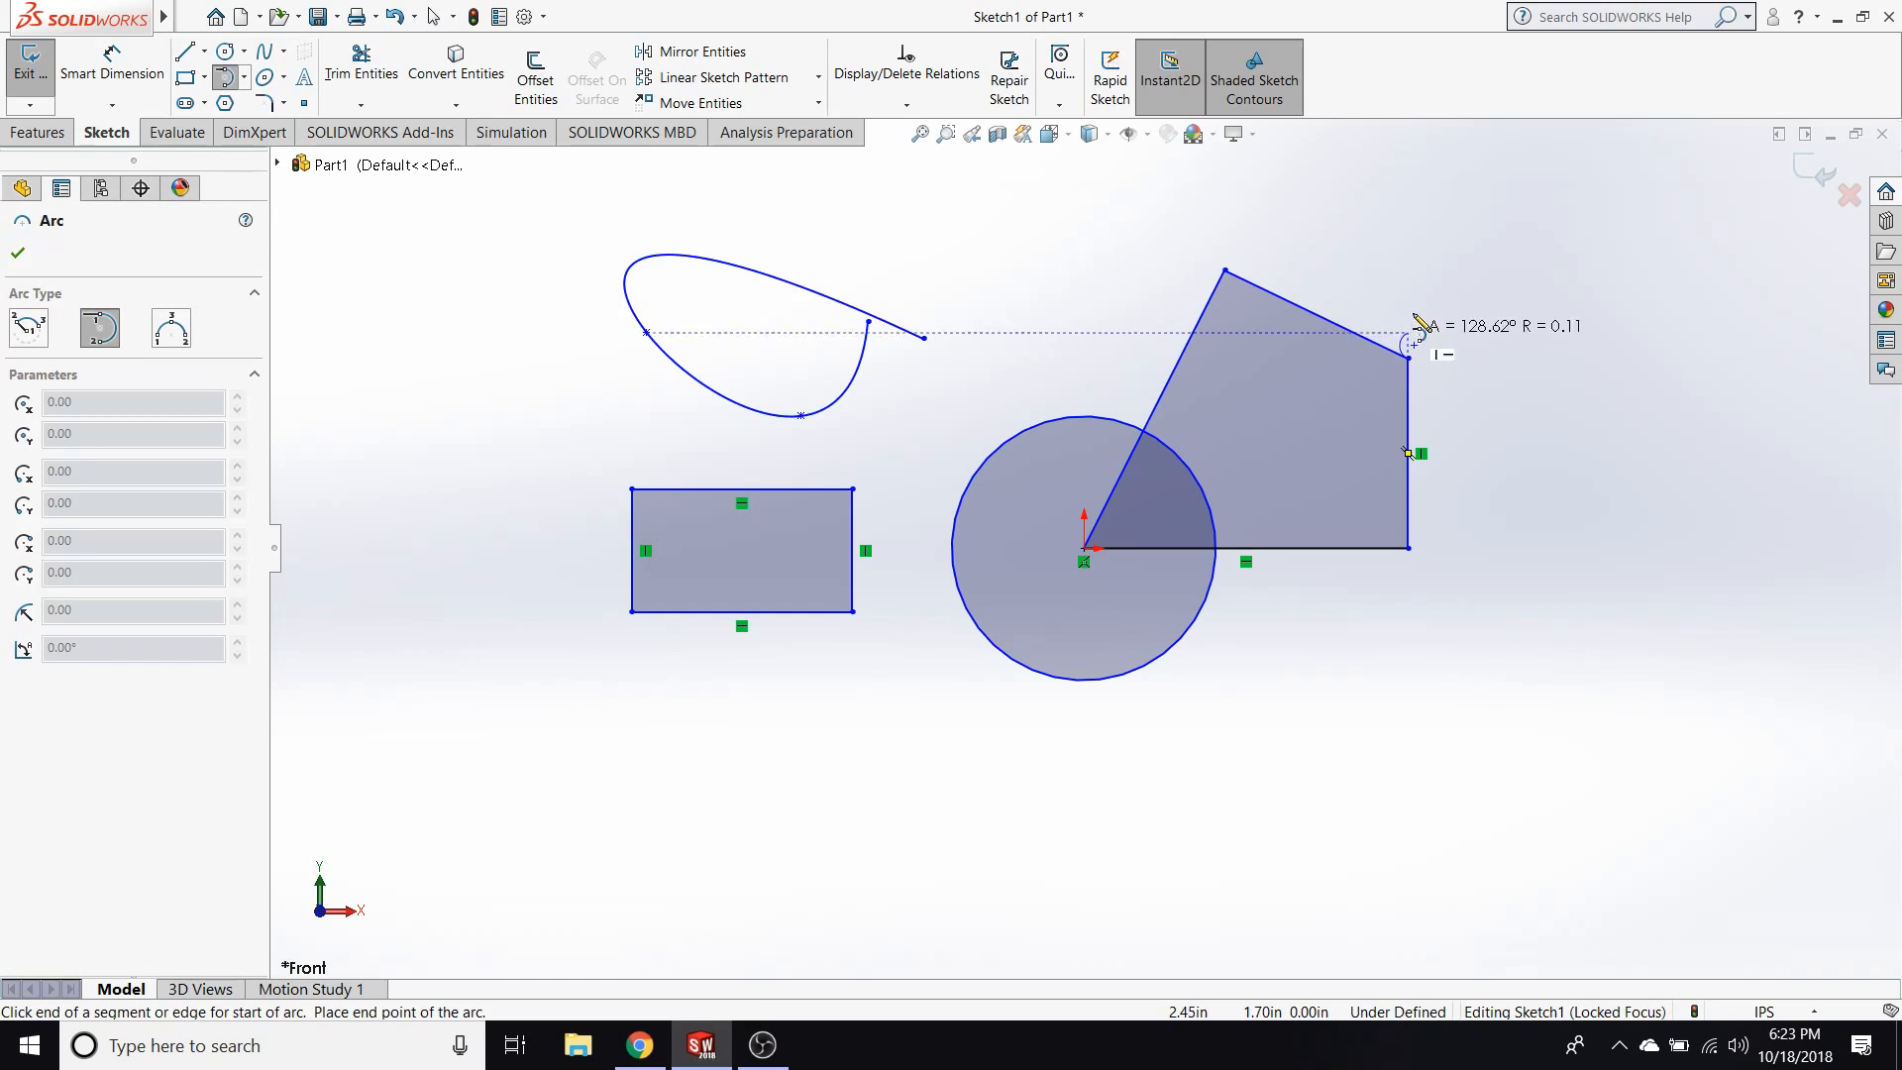
key(Escape)
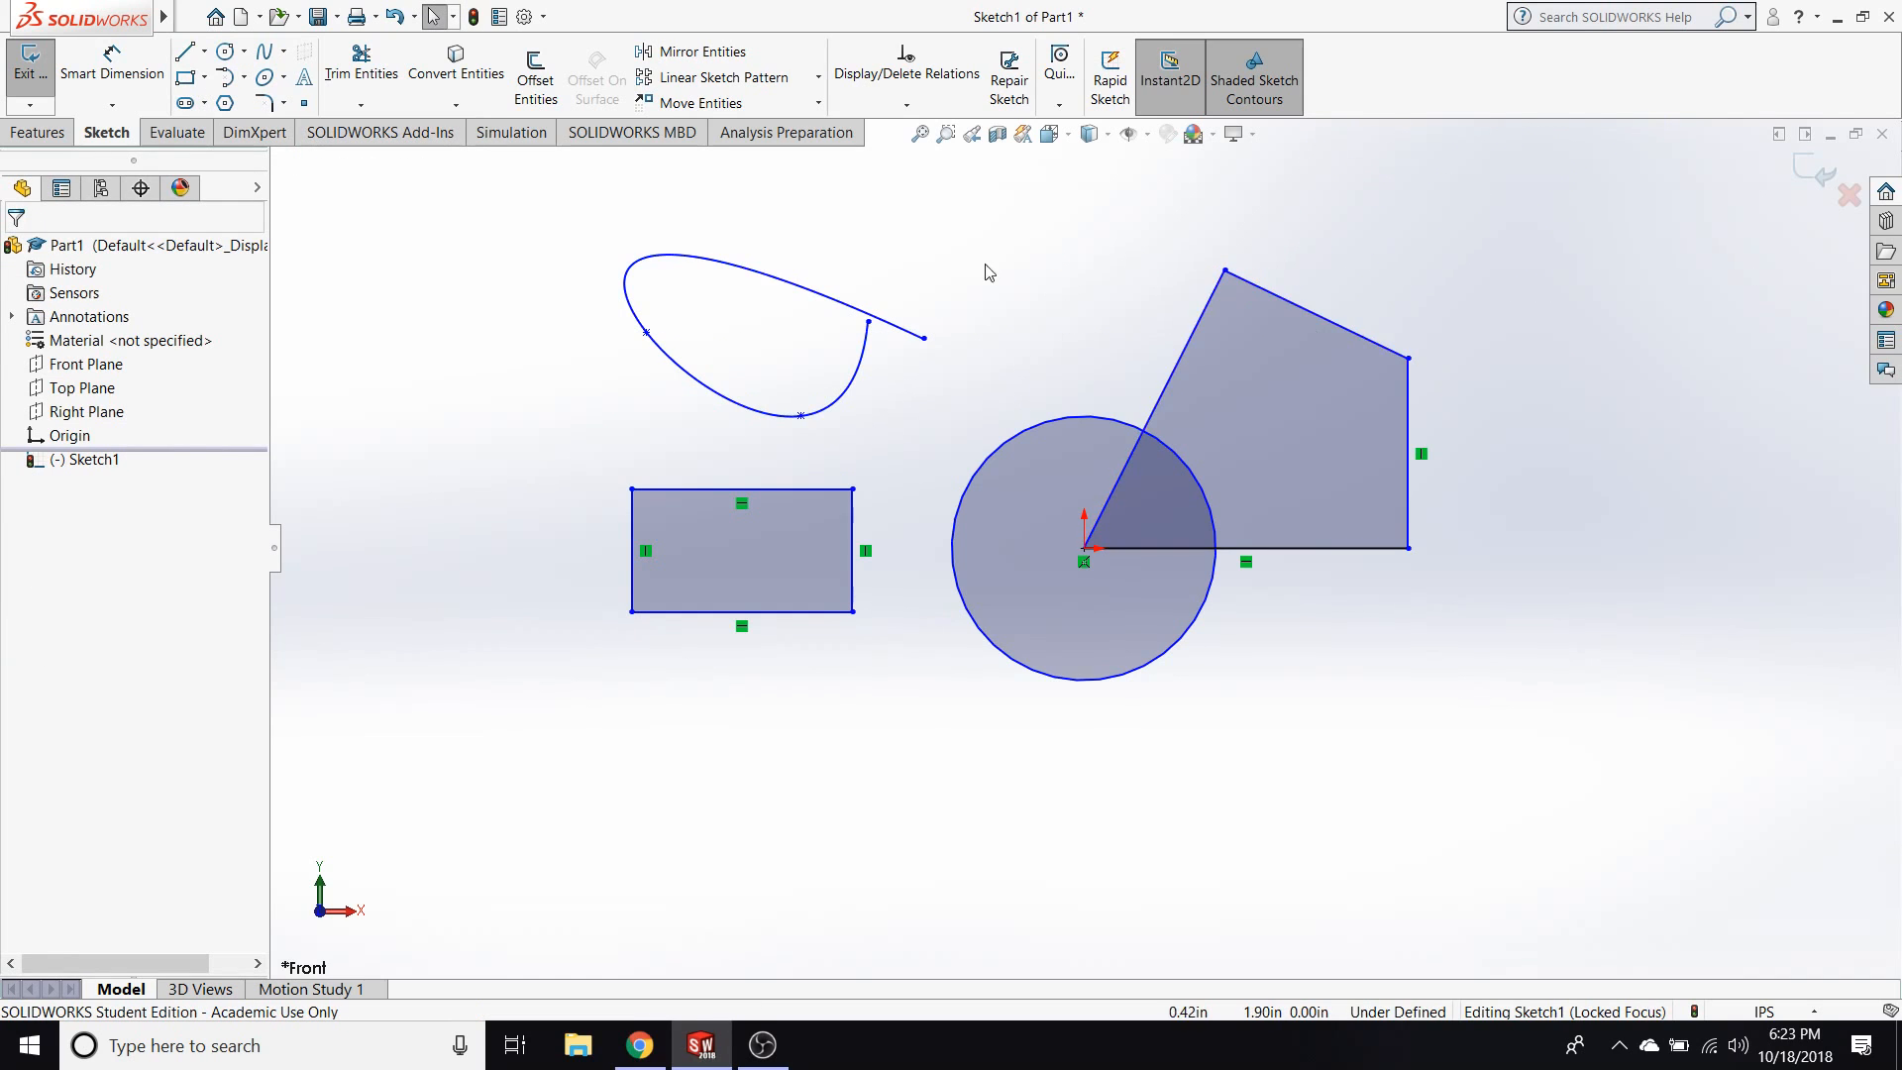
Sketch a tangent arc with a radius of about 0.67 in from the right end of the horizontal line, curving below it.
click(228, 79)
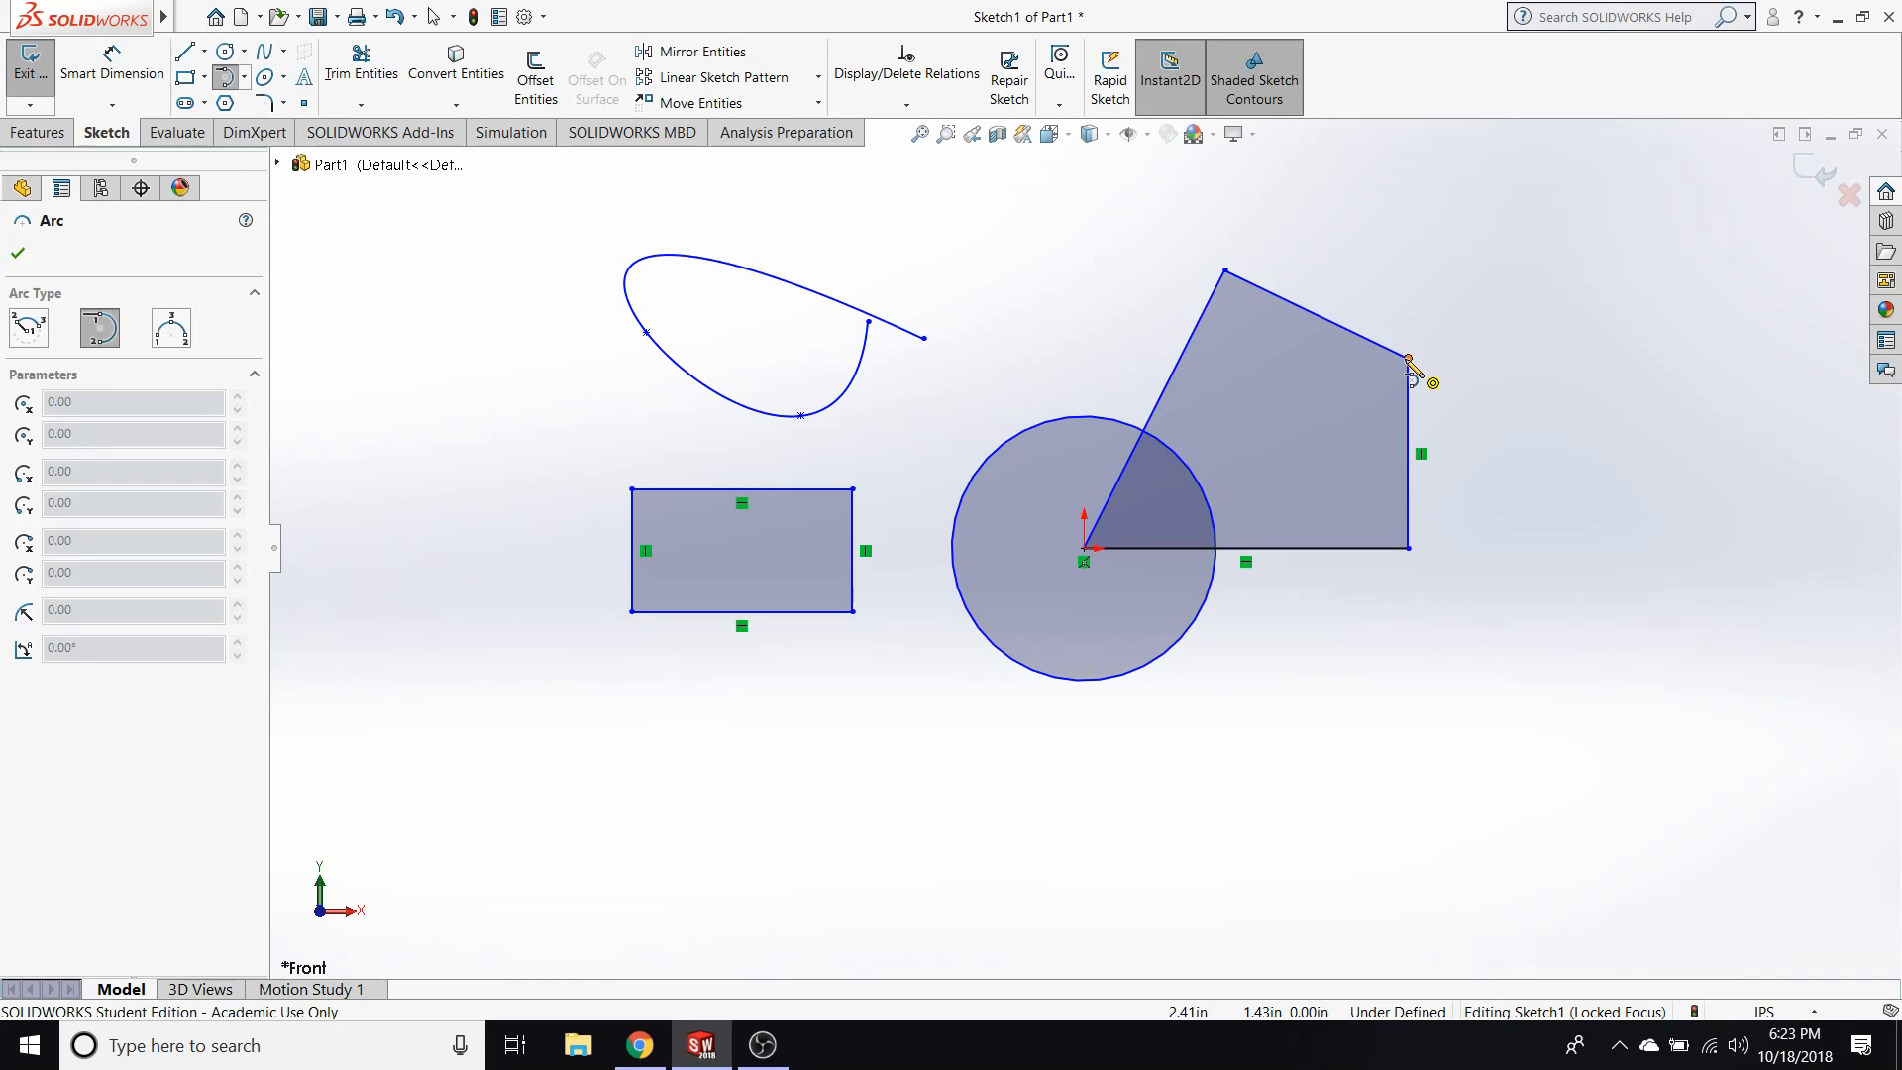
click(1409, 548)
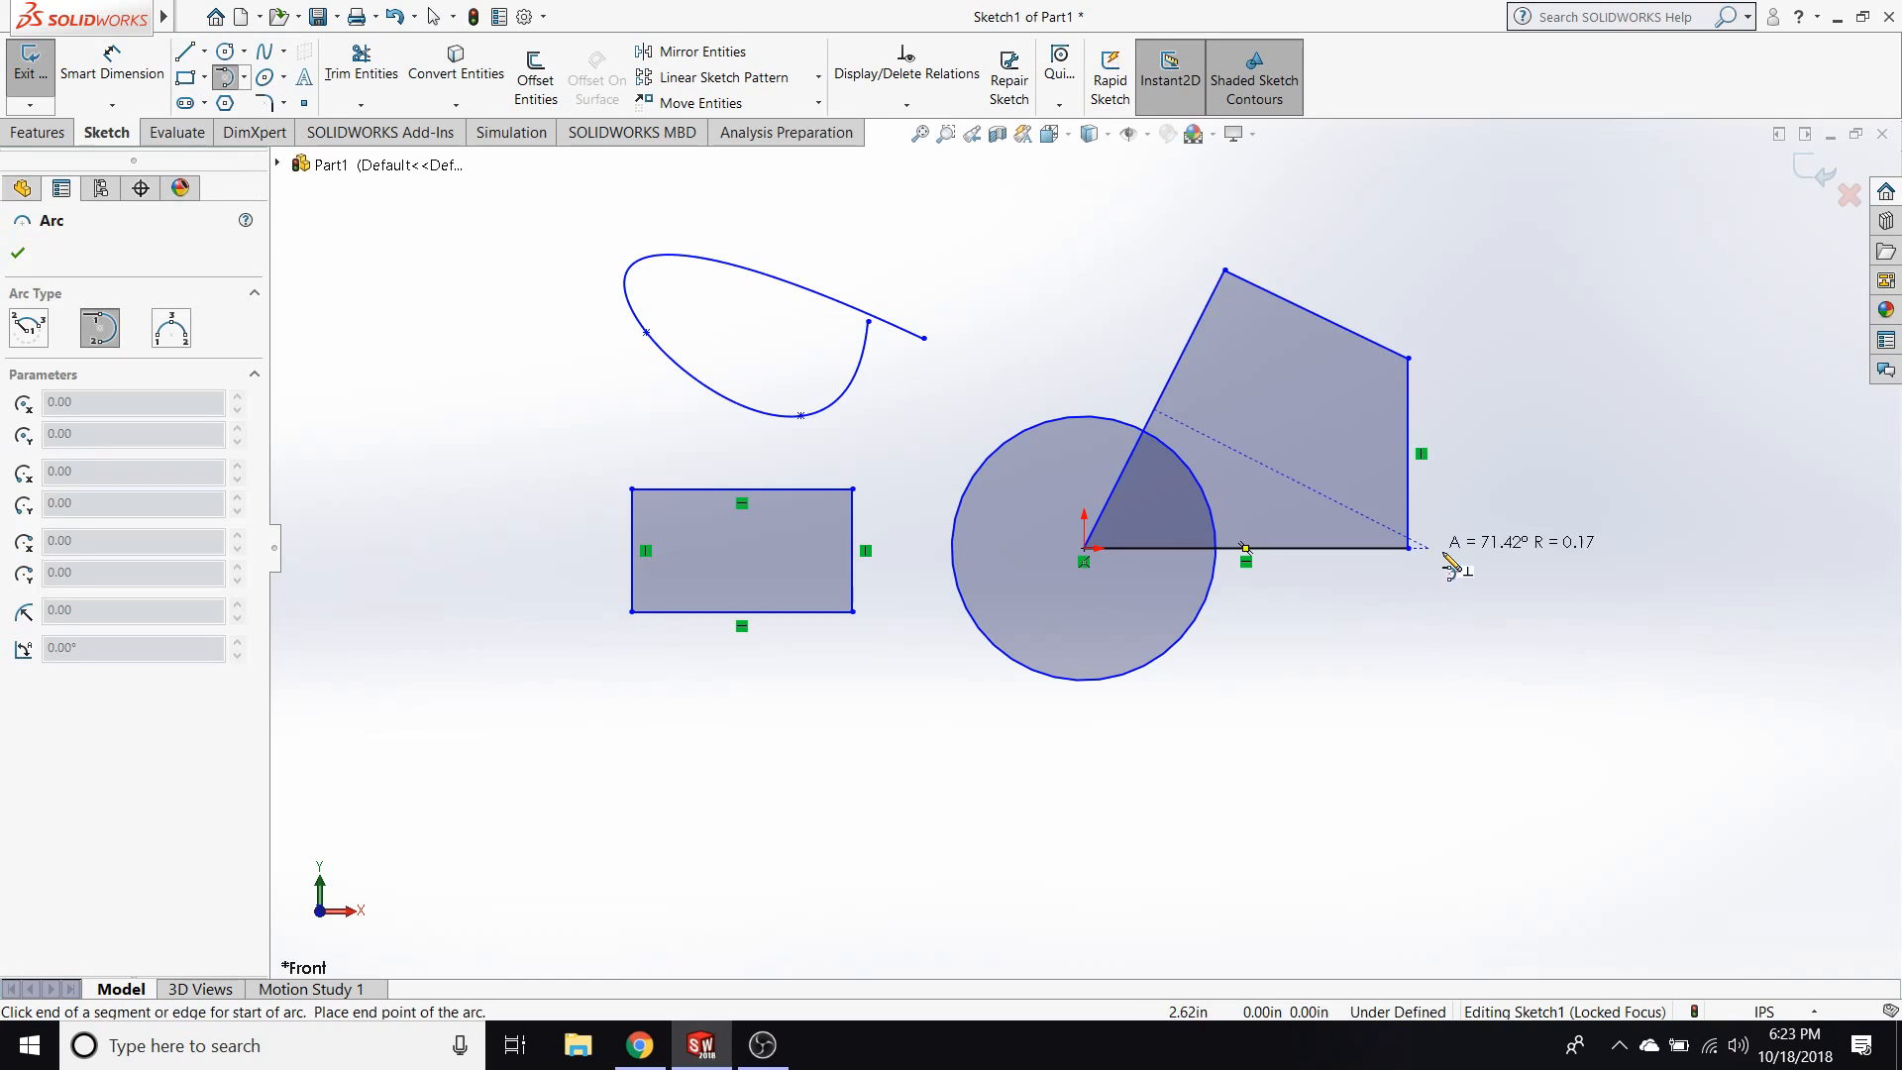
click(1344, 702)
key(Escape)
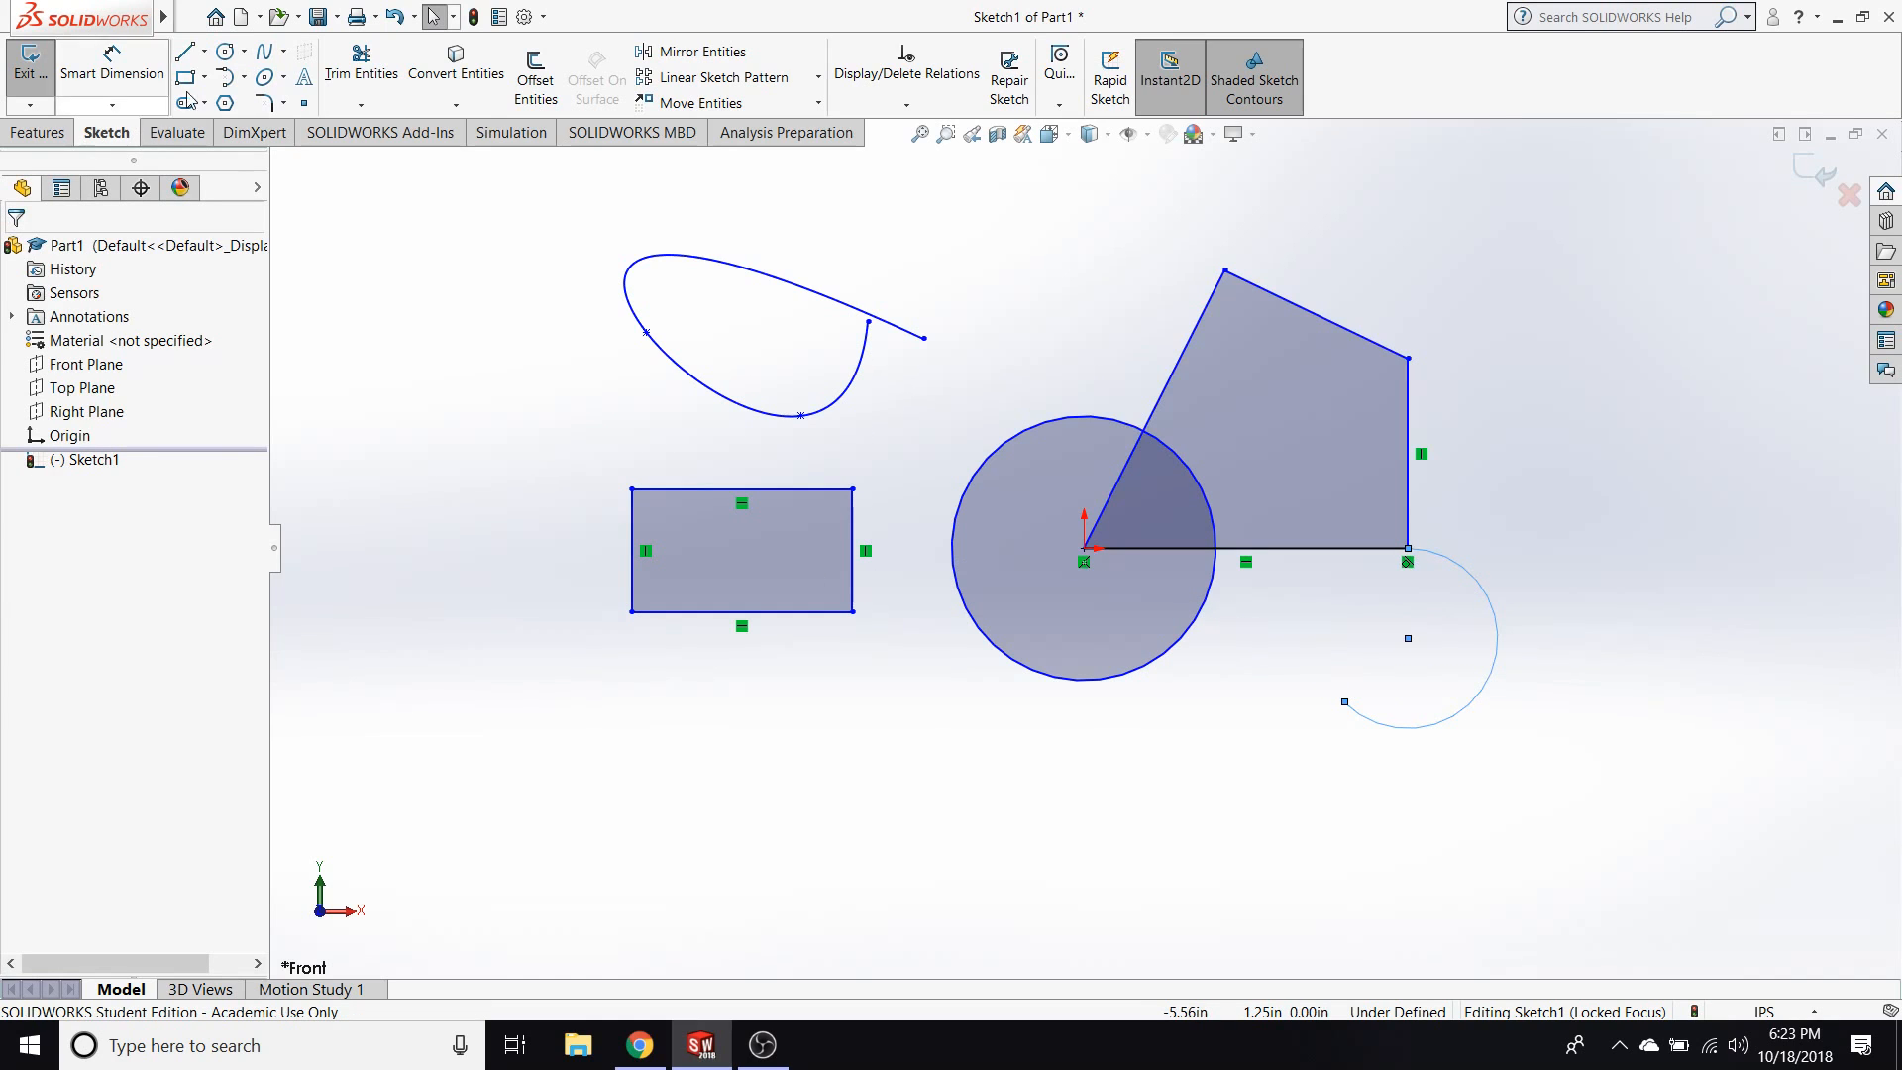
Sketch a centerpoint arc centred on the upper end of the vertical line, sweeping above and to the right of the line profile.
click(244, 78)
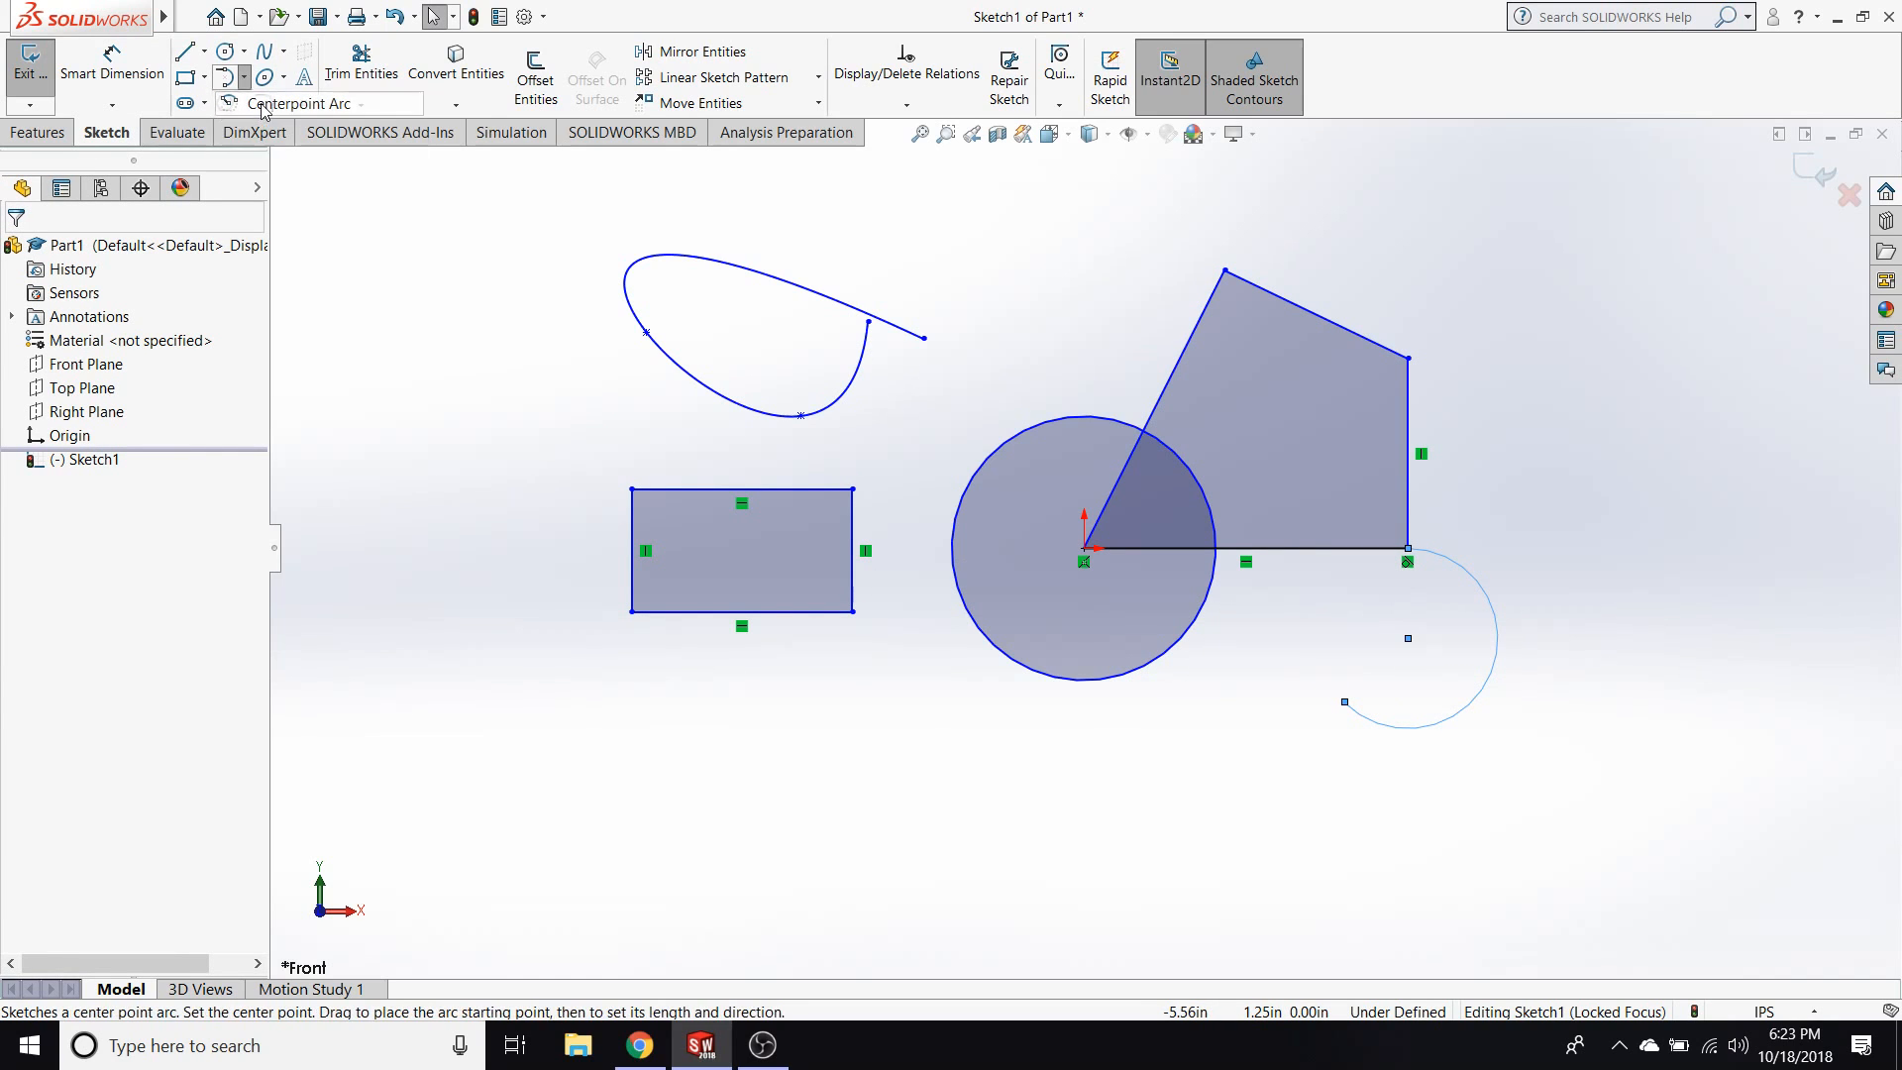
click(264, 105)
click(1407, 358)
click(1347, 216)
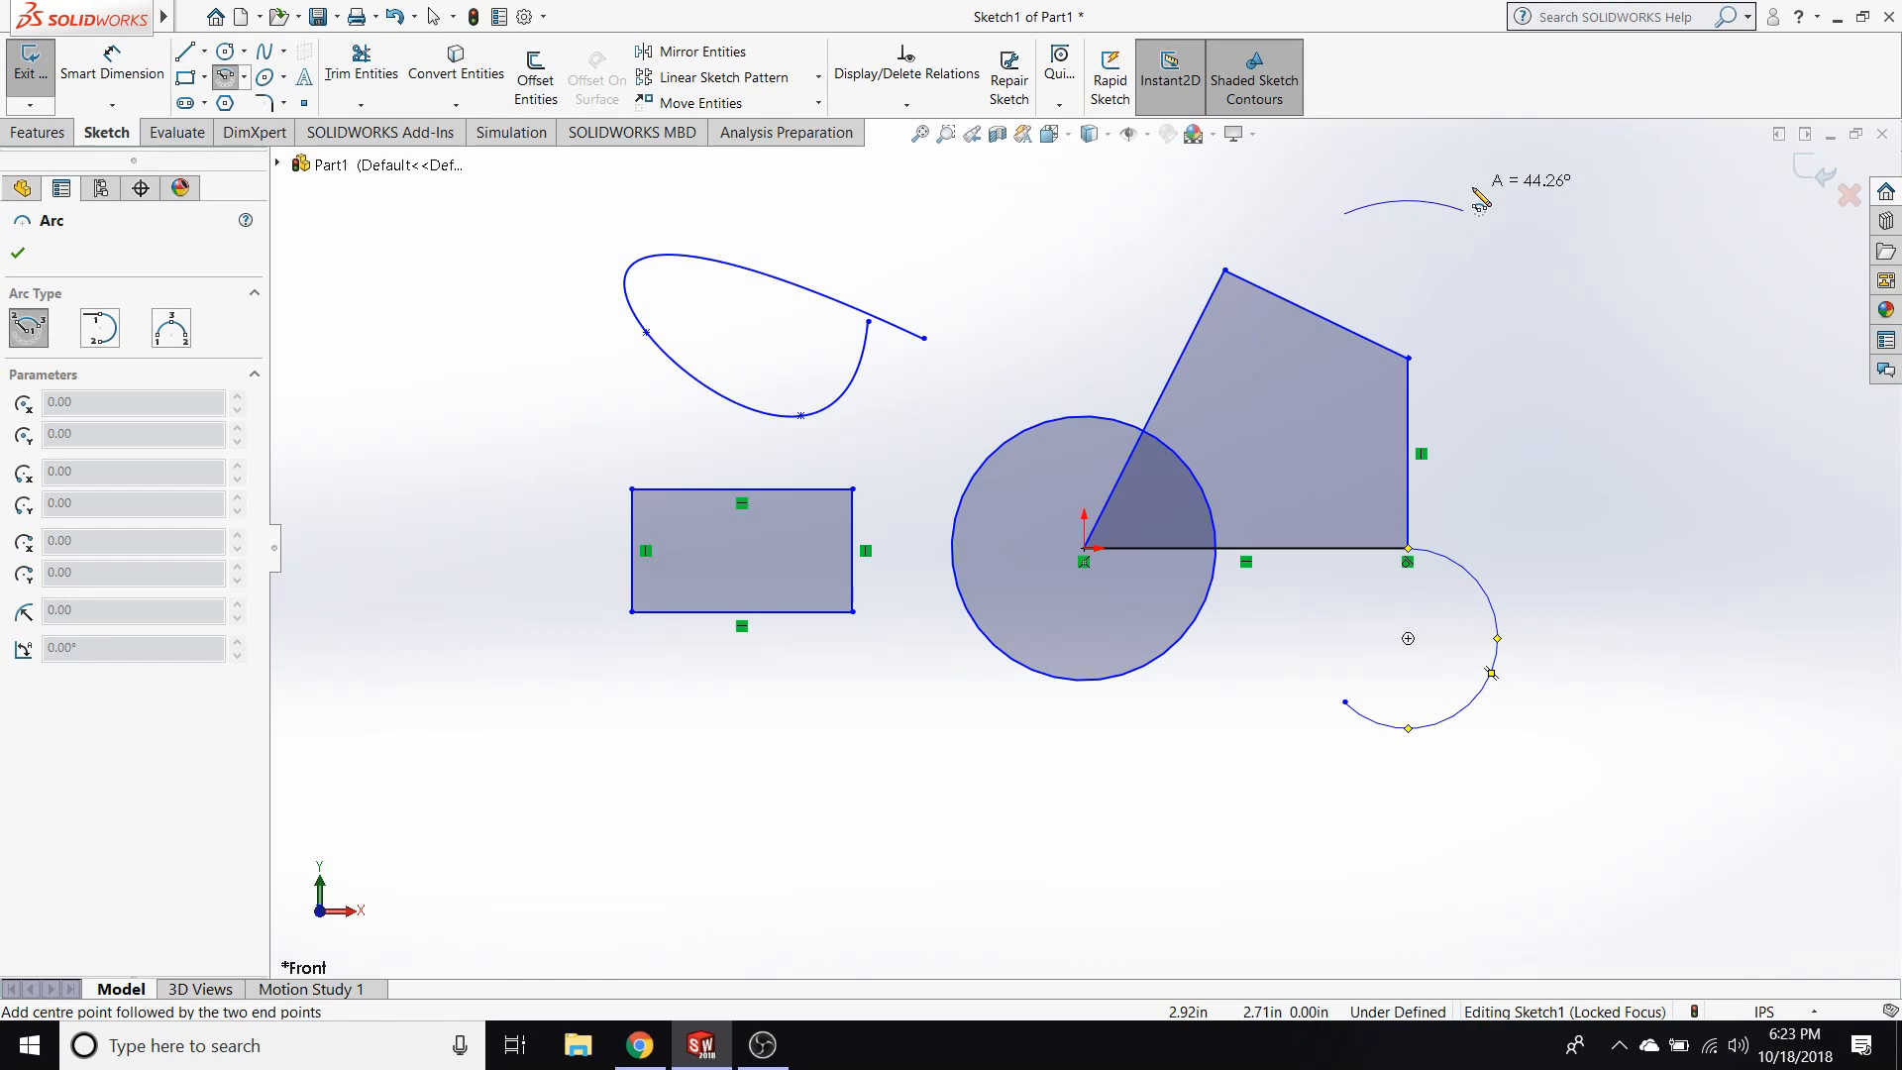
click(1561, 325)
key(Escape)
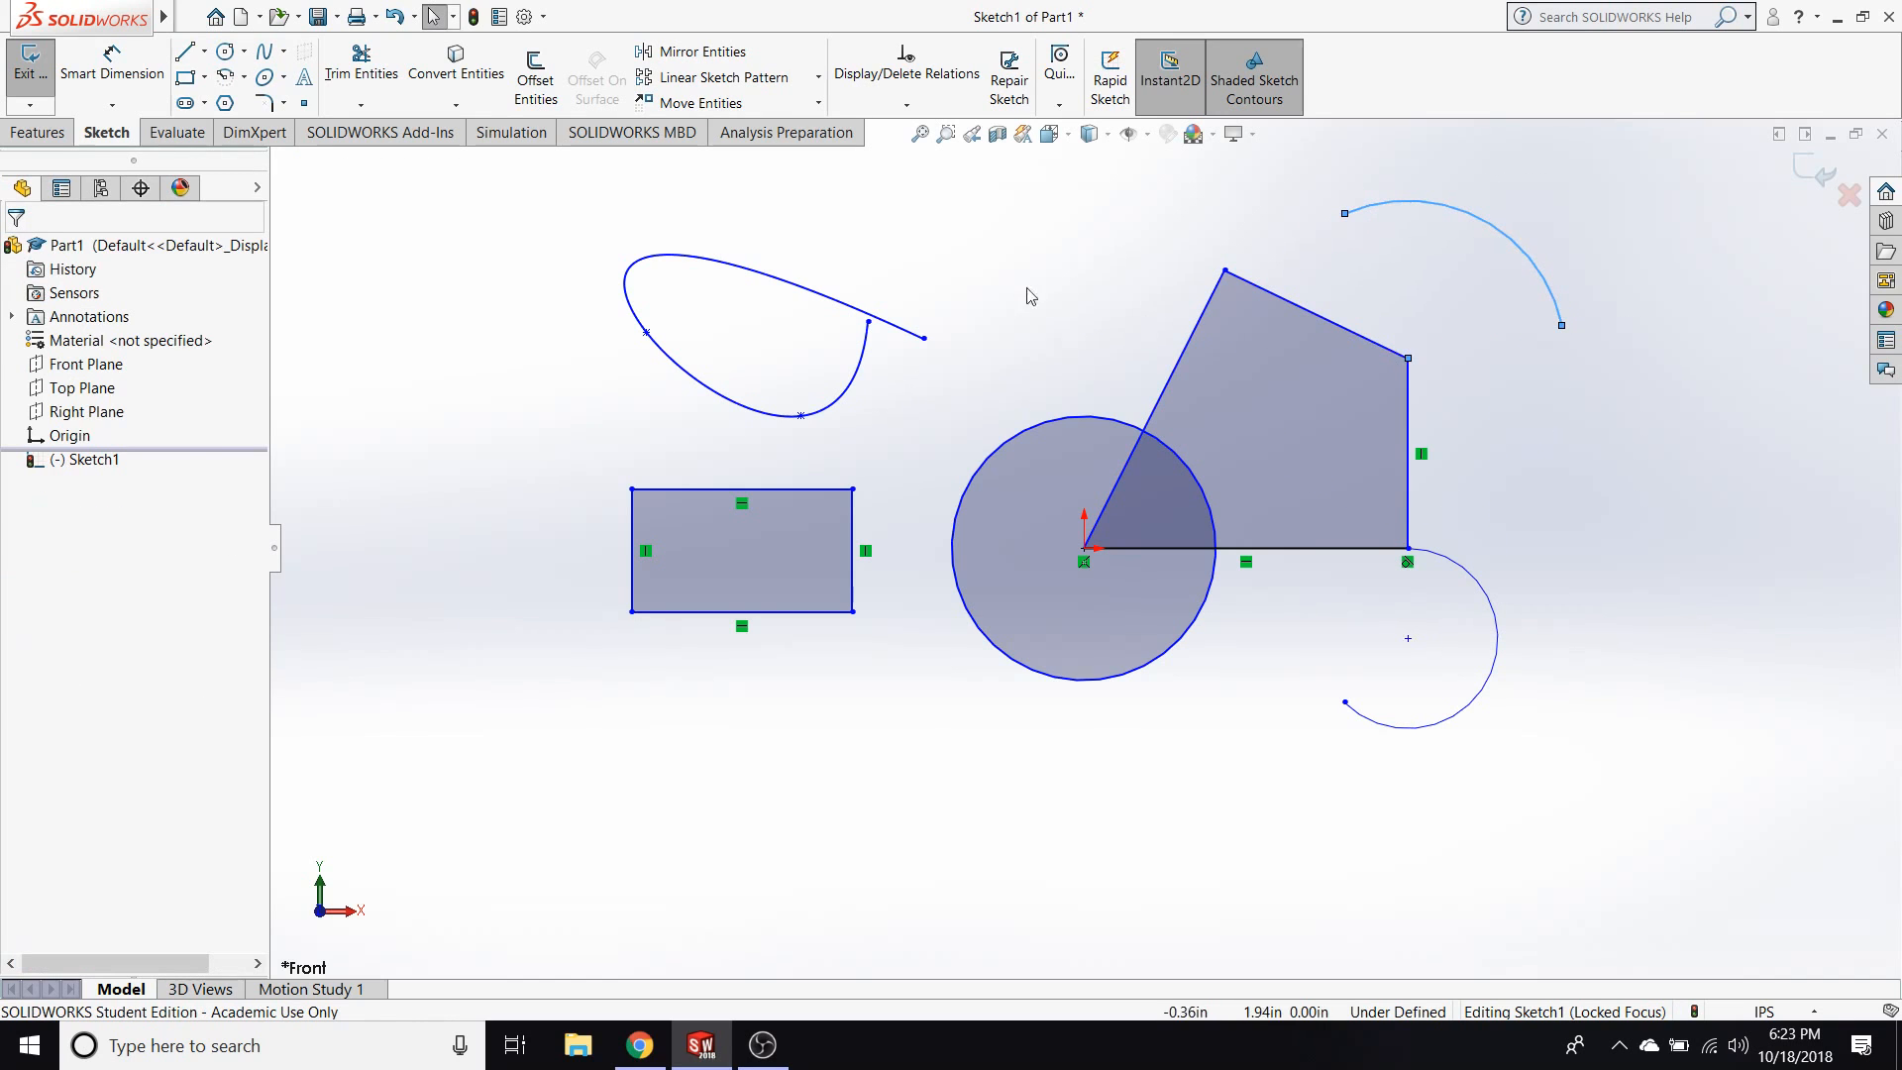
Sketch a 3 point arc with a radius of about 0.8 in to the right of the line profile.
click(244, 76)
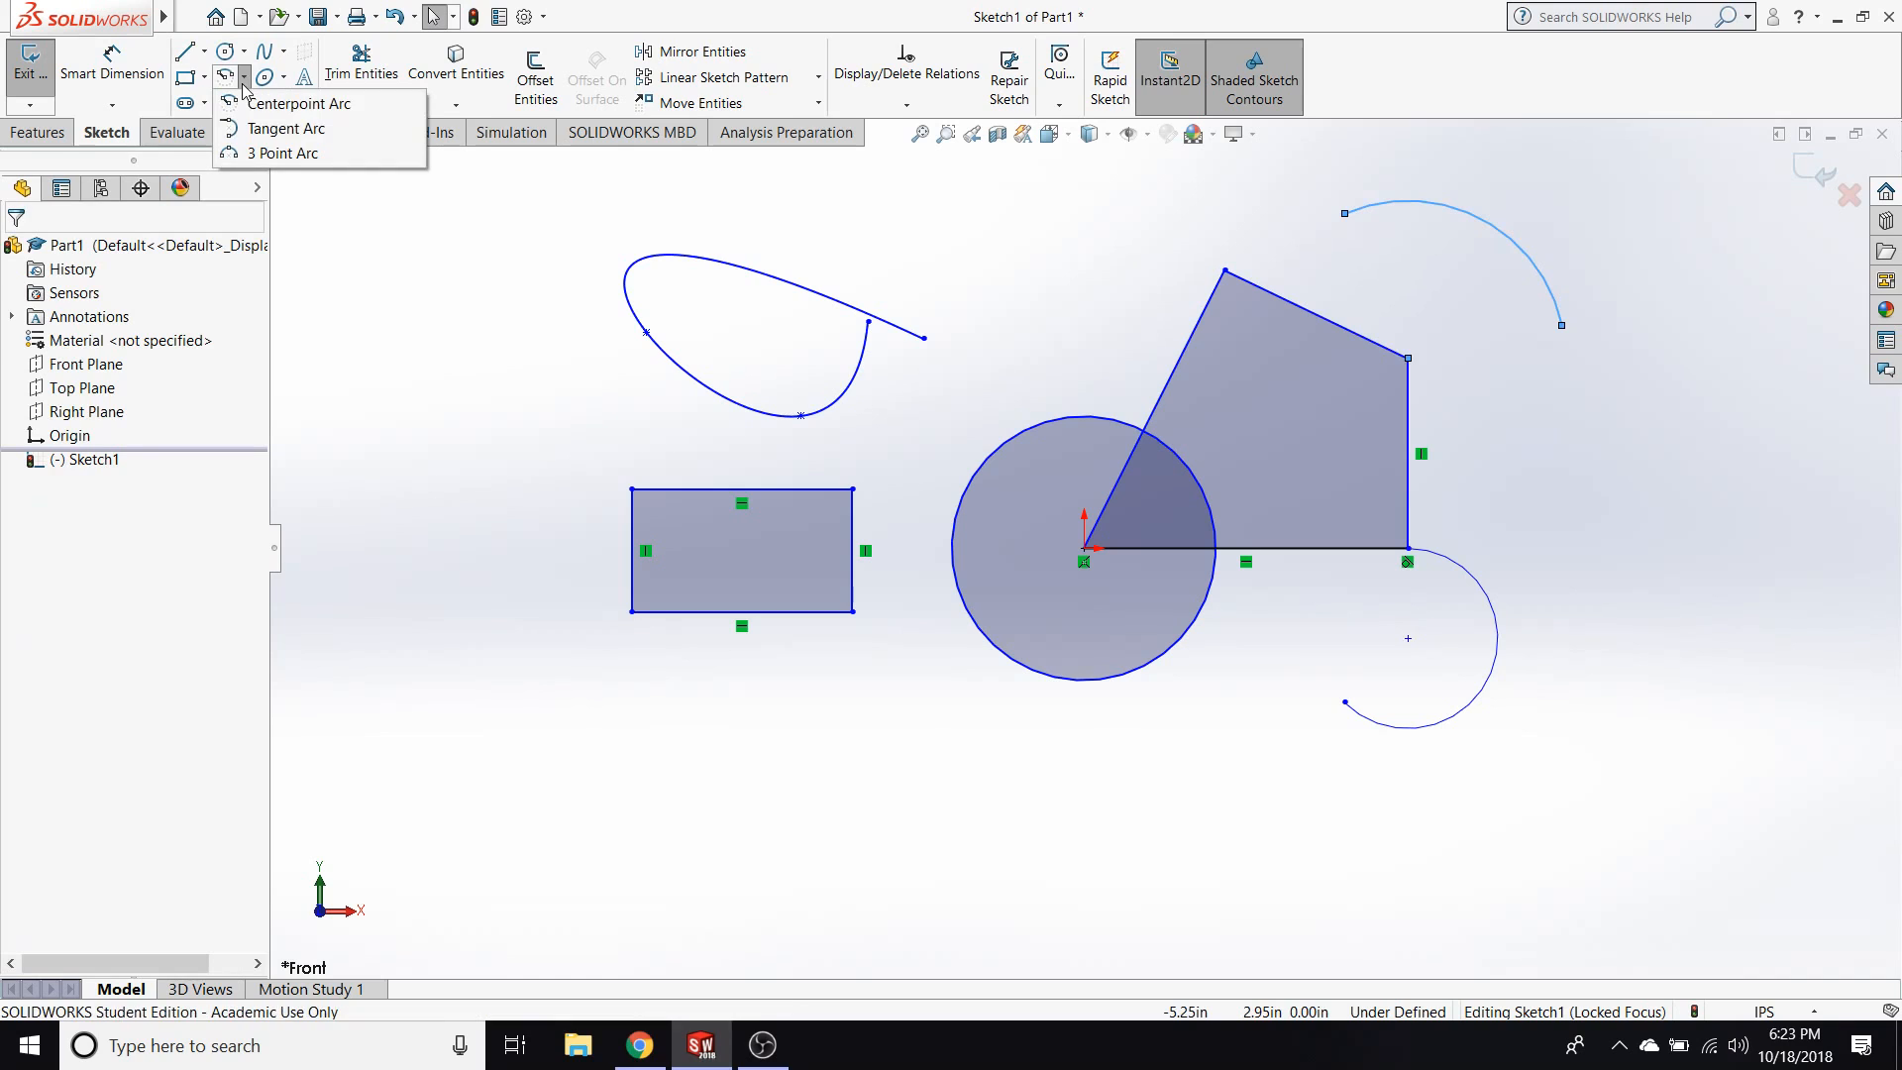
click(268, 153)
click(1568, 391)
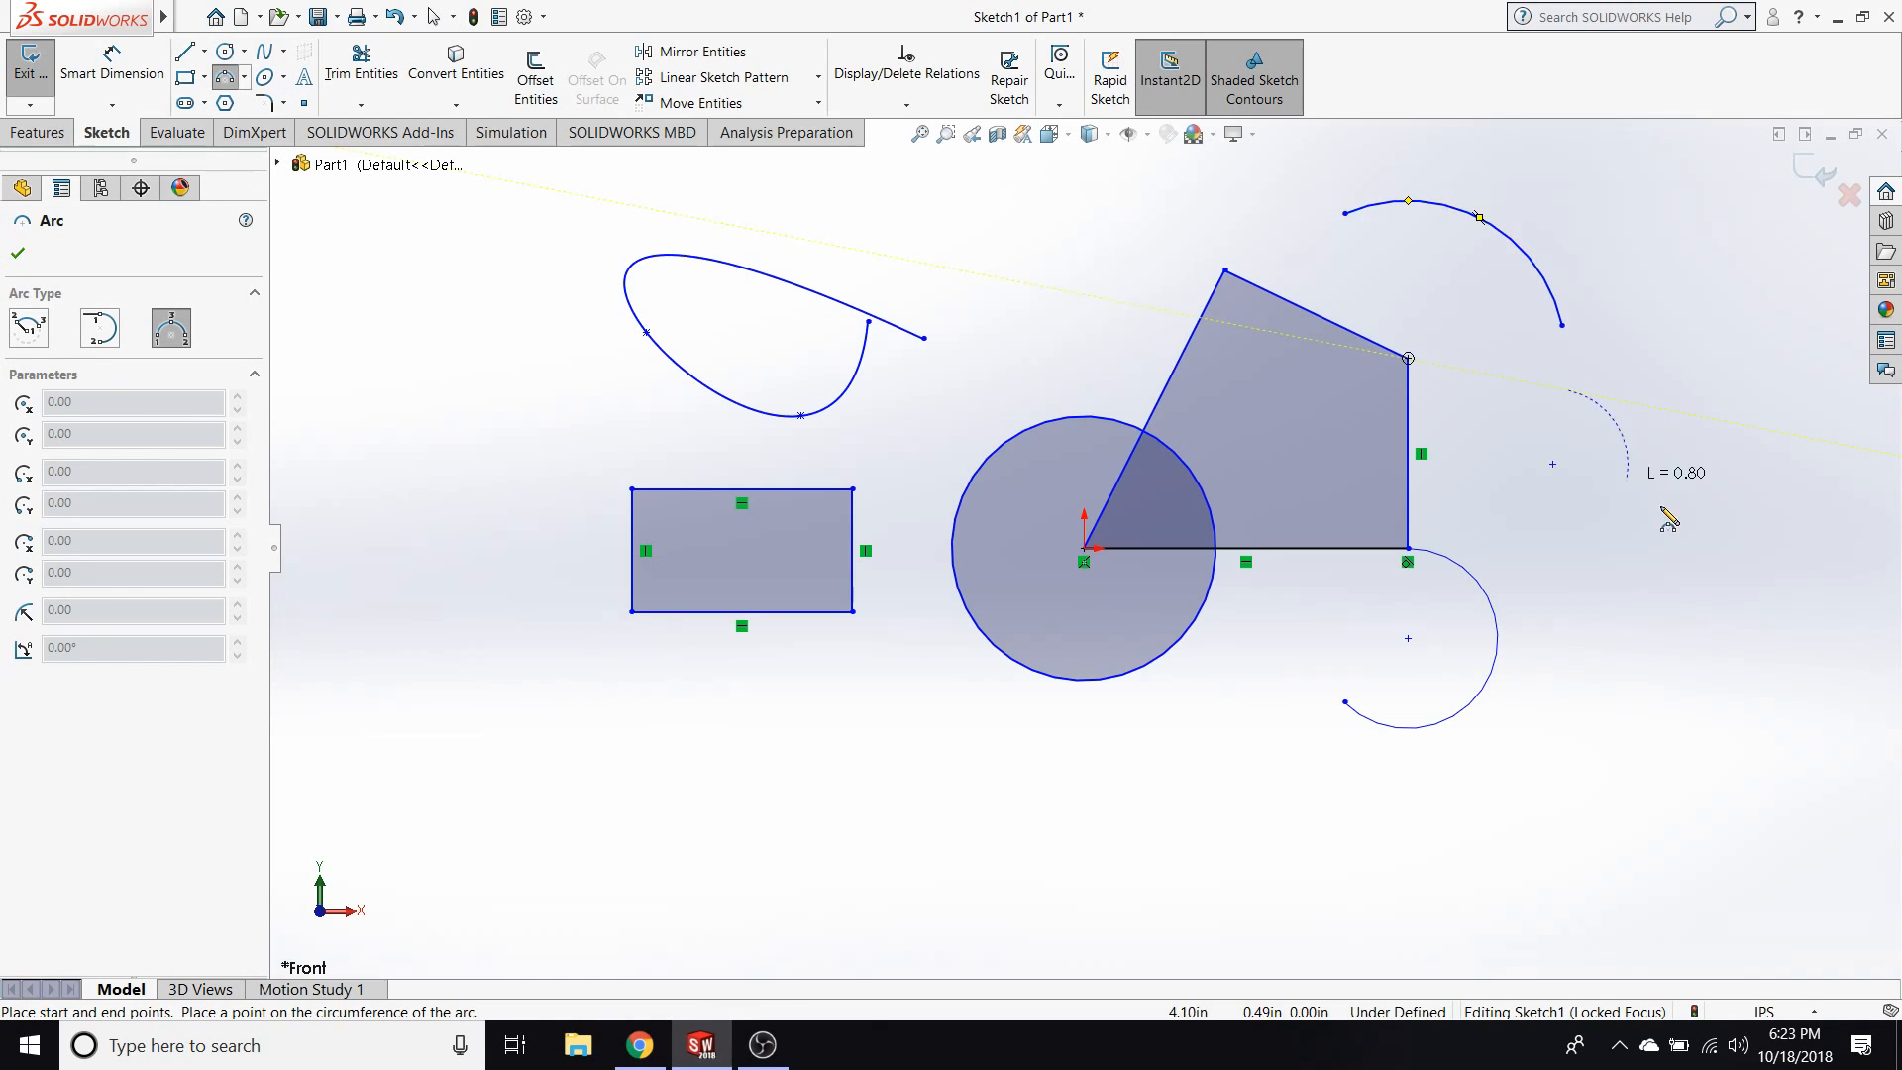
click(1639, 602)
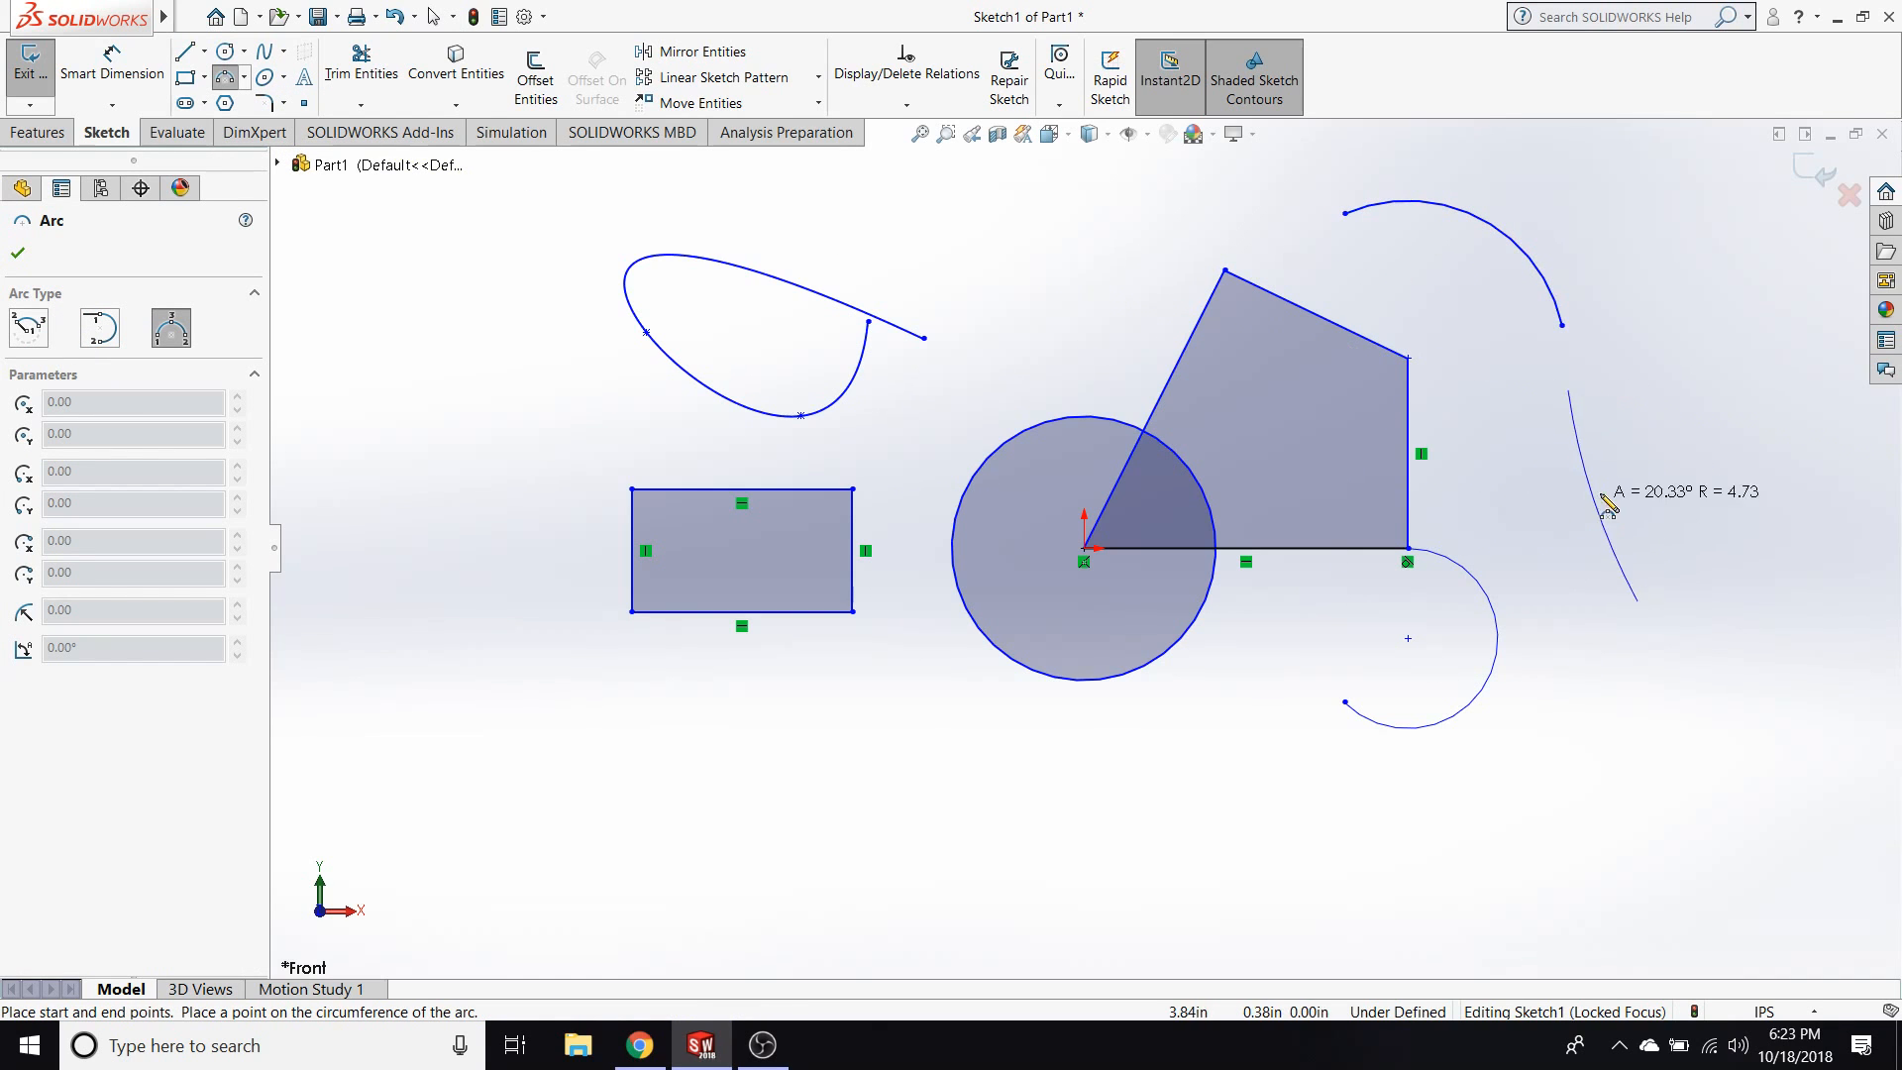
click(1671, 418)
key(Escape)
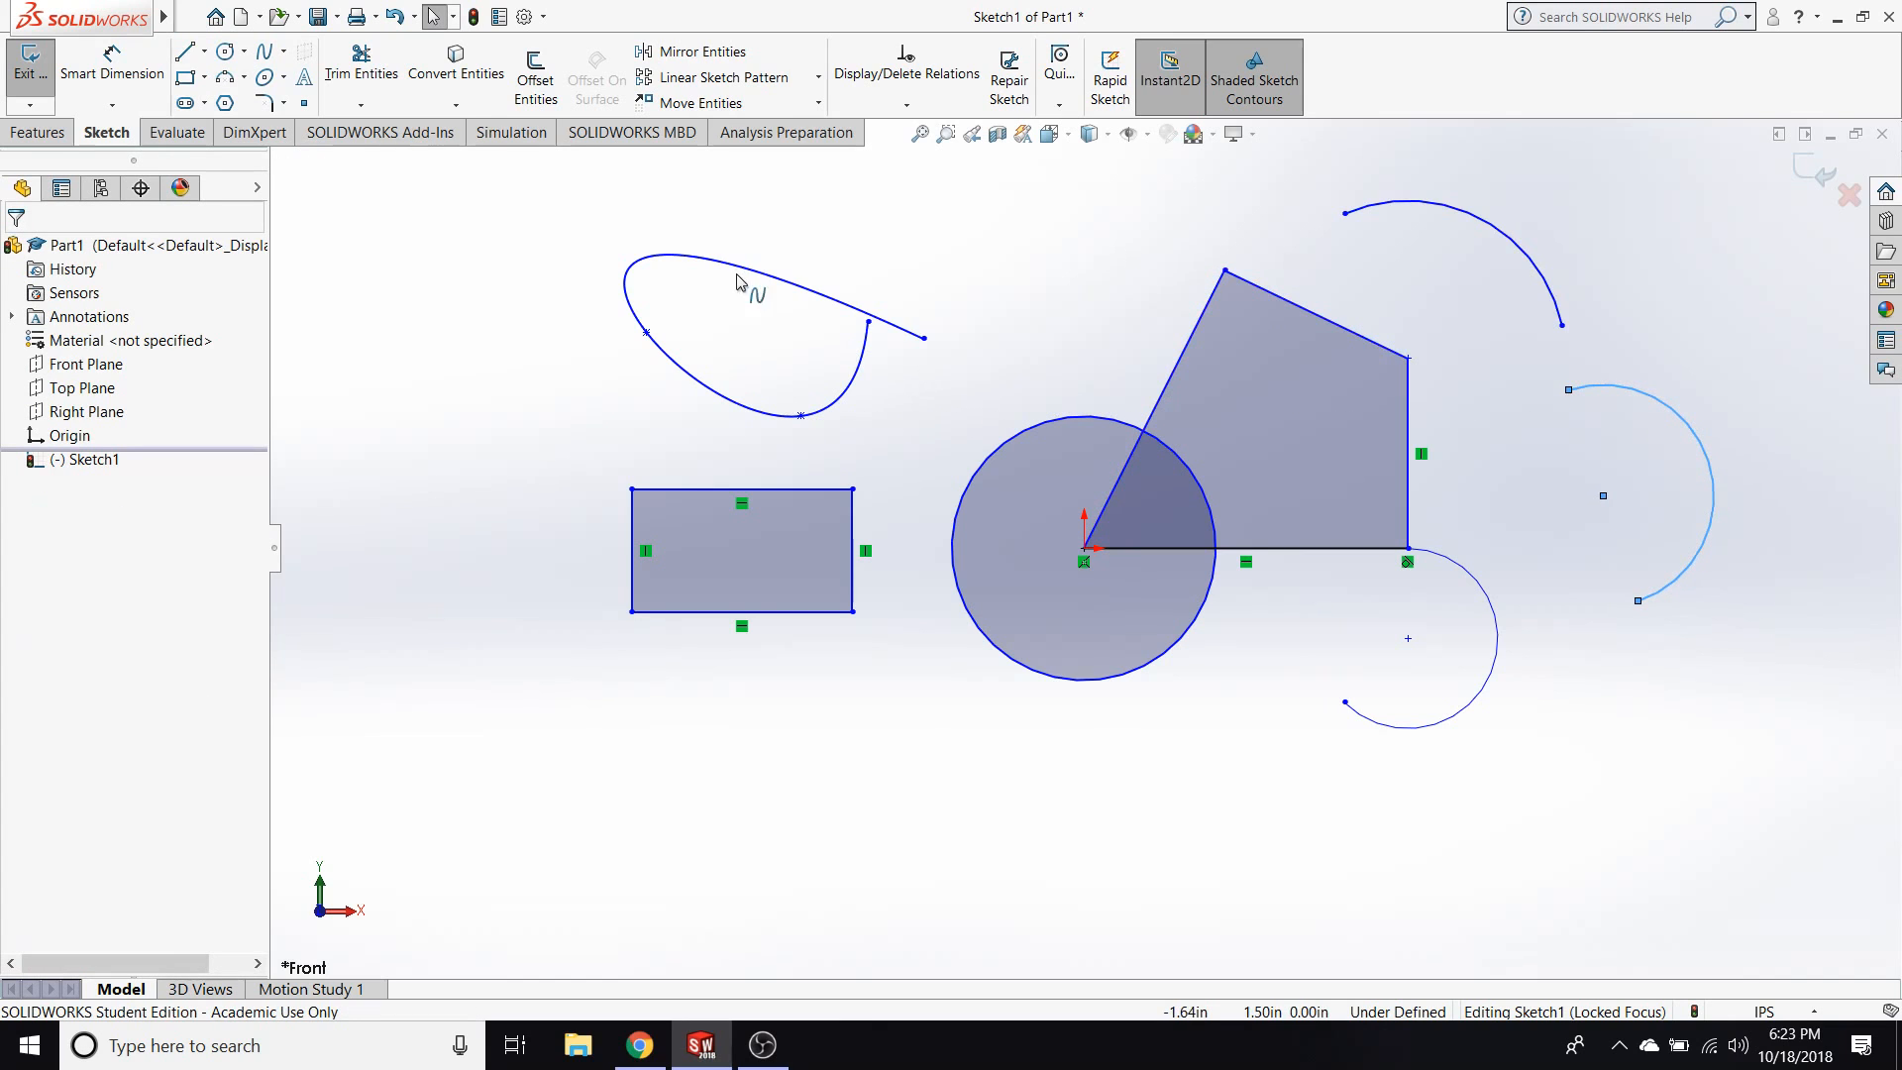
Sketch a wide, nearly horizontal ellipse below the rectangle.
click(265, 79)
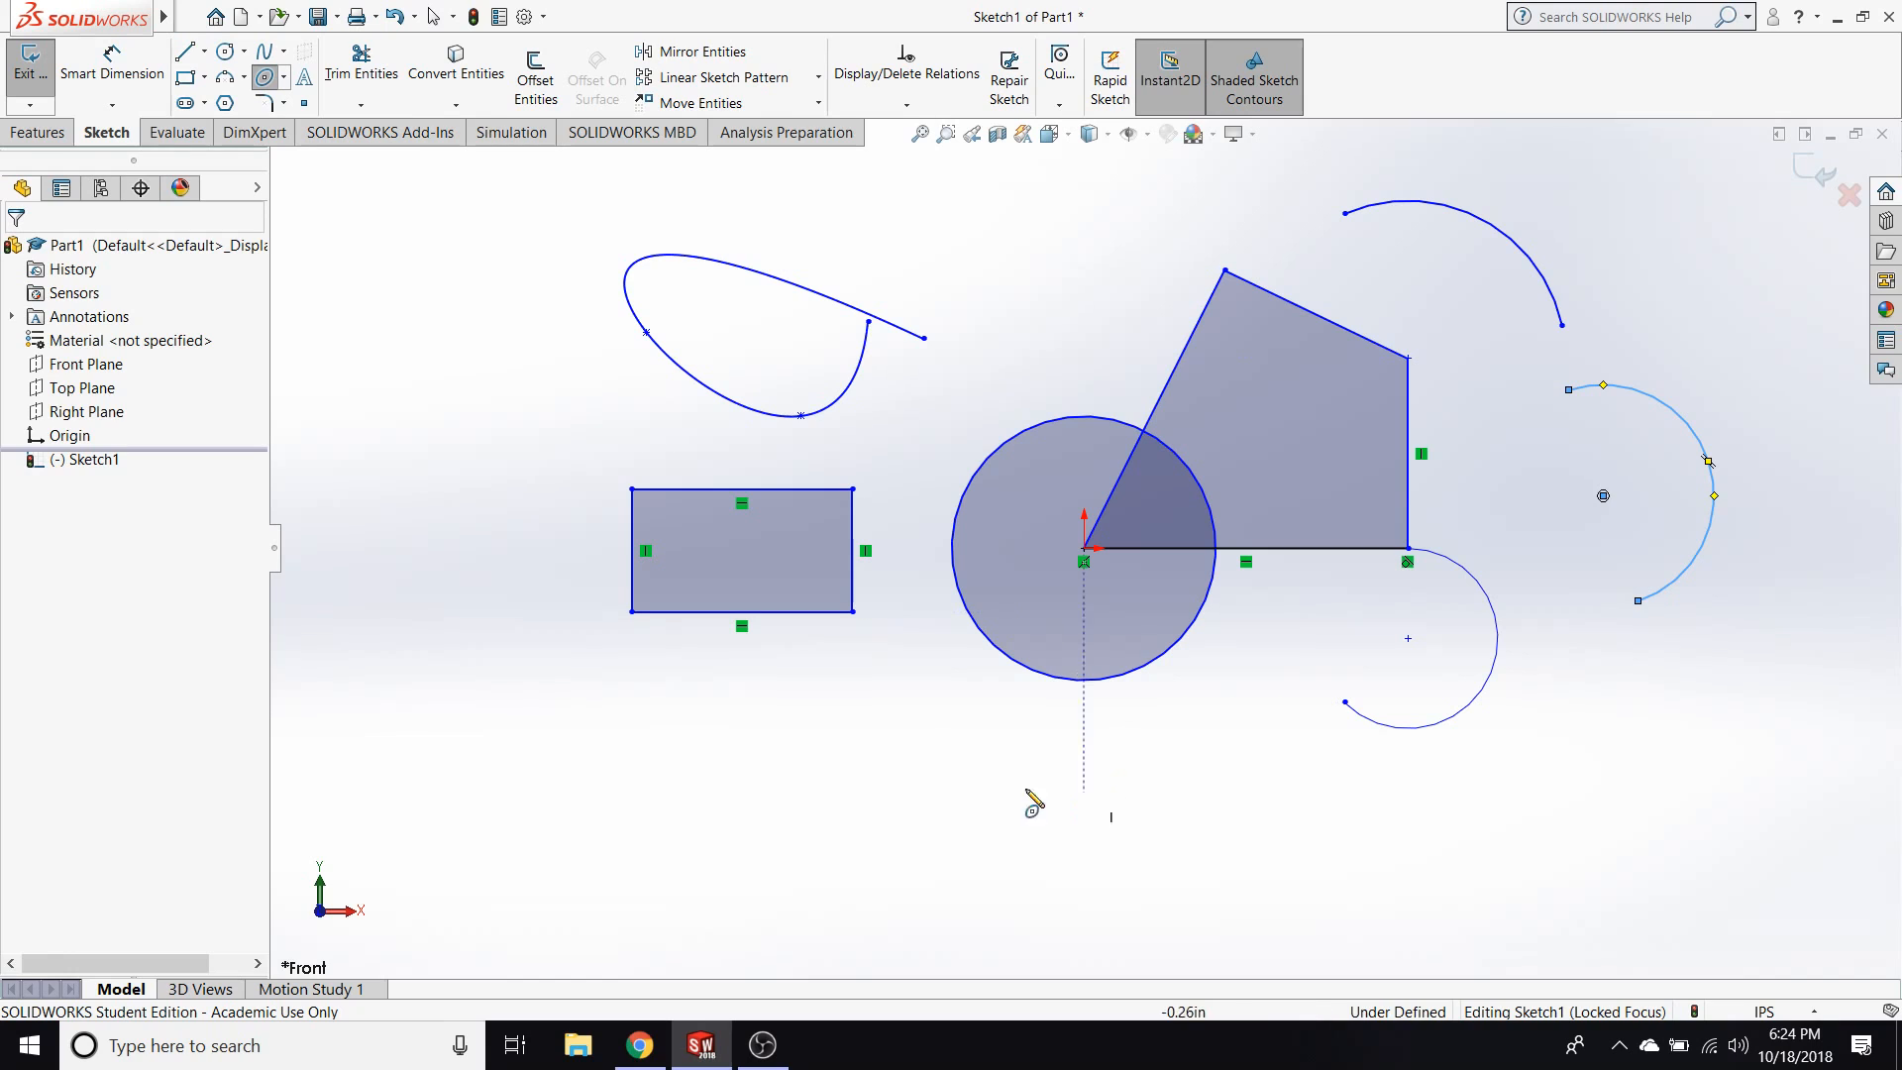
click(726, 788)
click(960, 793)
click(729, 684)
key(Escape)
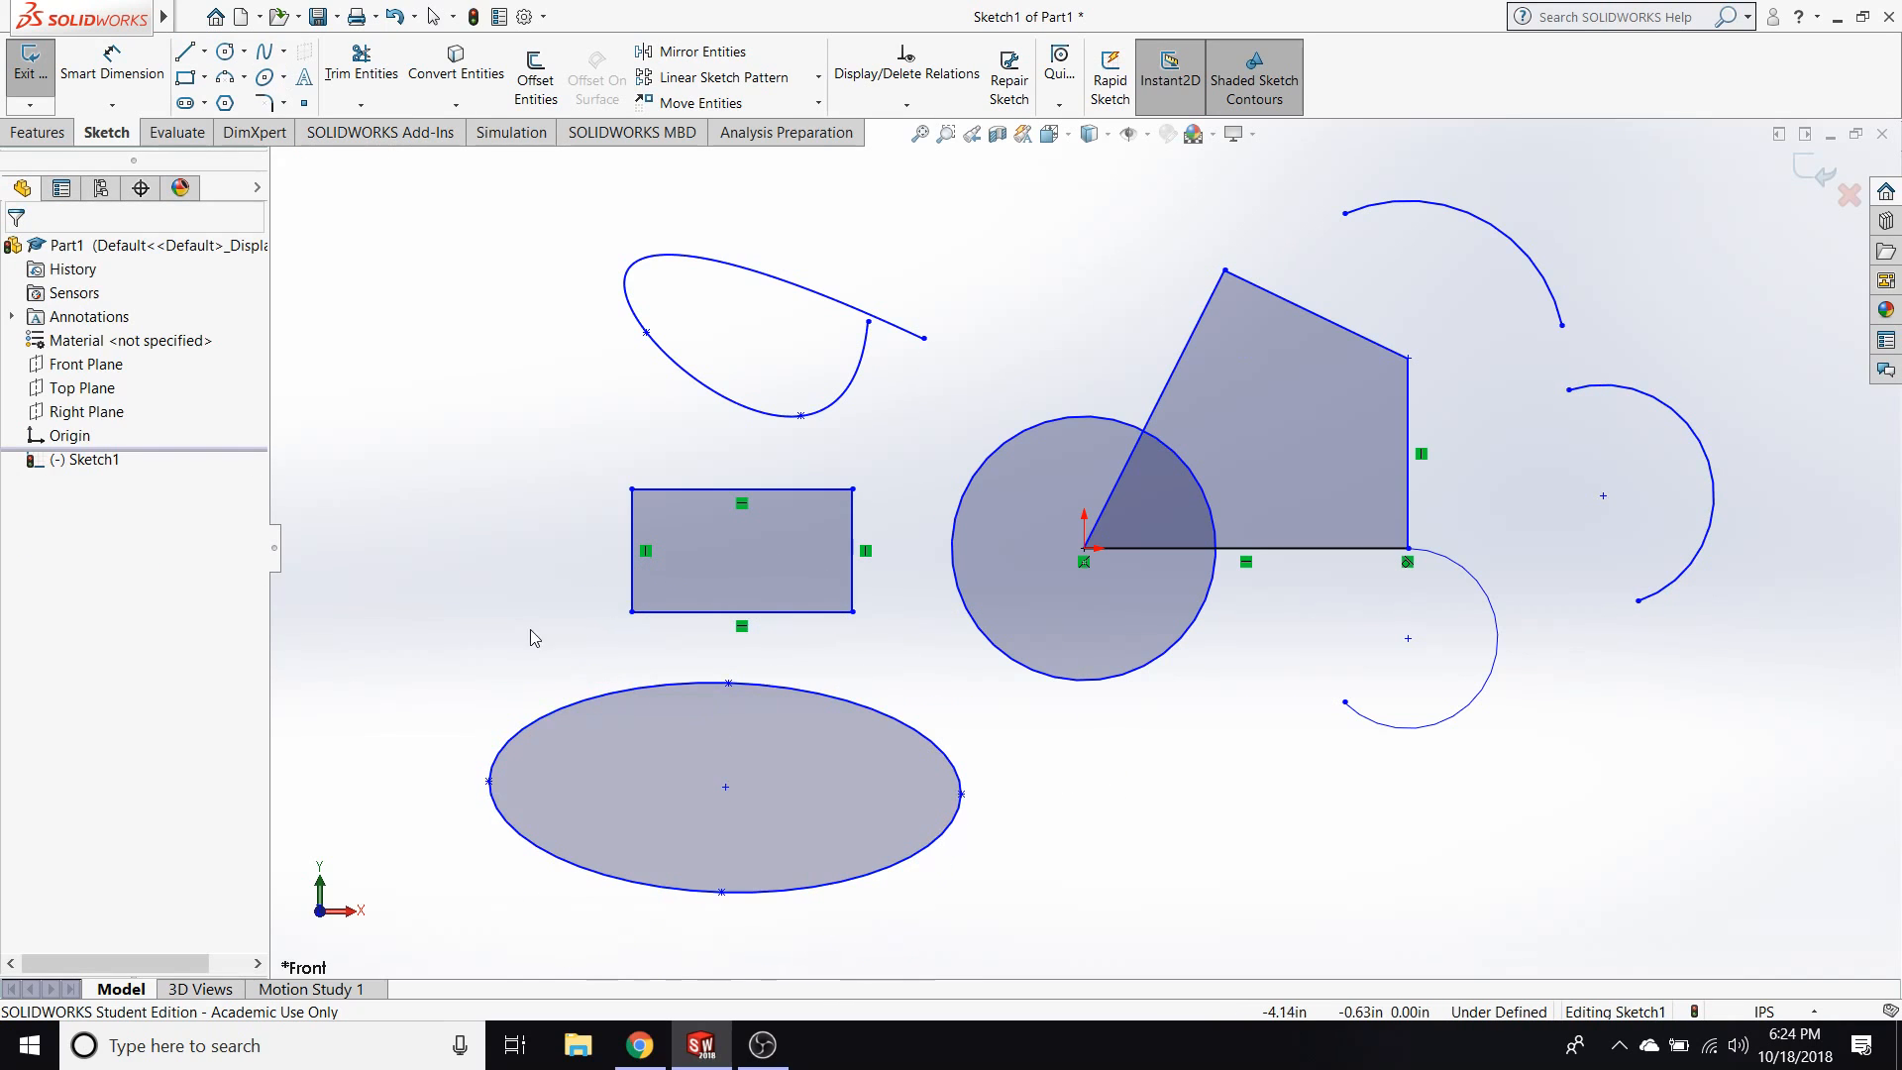
Sketch a six-sided polygon with an inscribed circle about 1.28 in in diameter to the left of the spline.
click(225, 103)
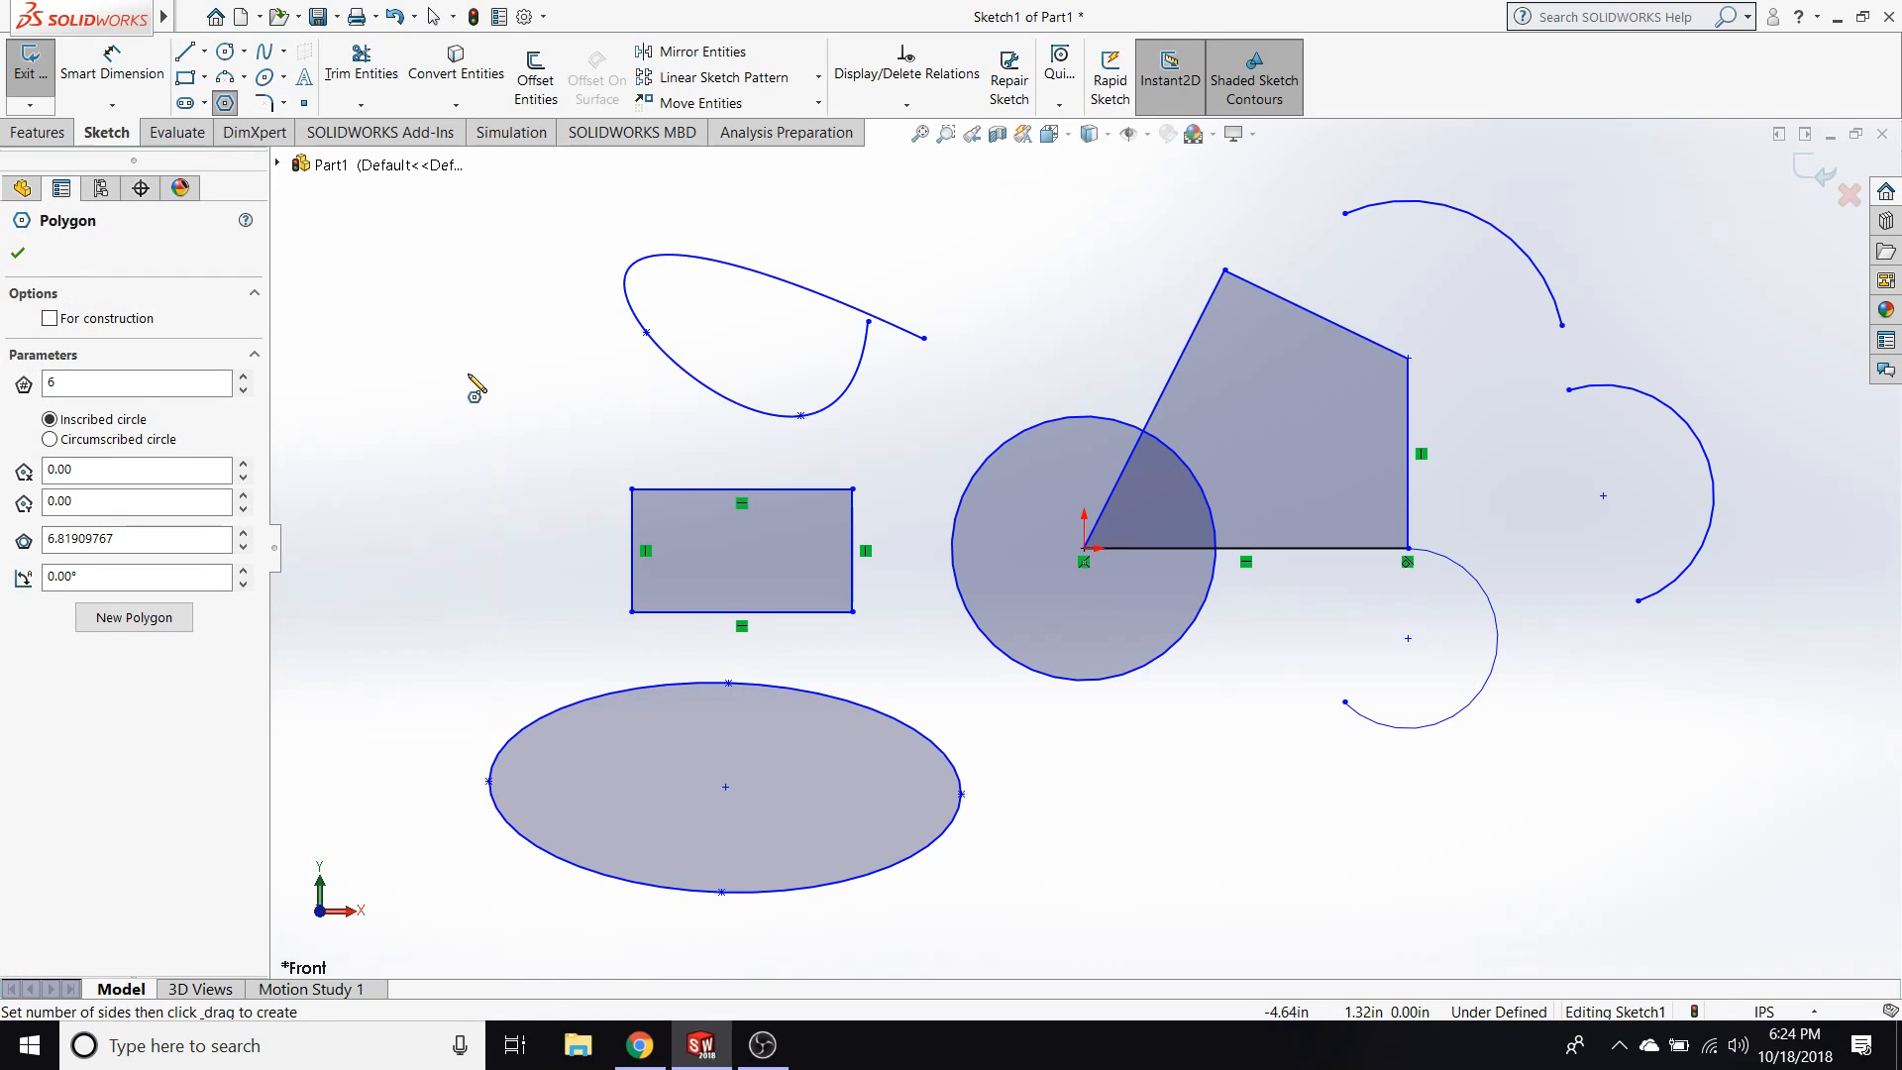
click(451, 359)
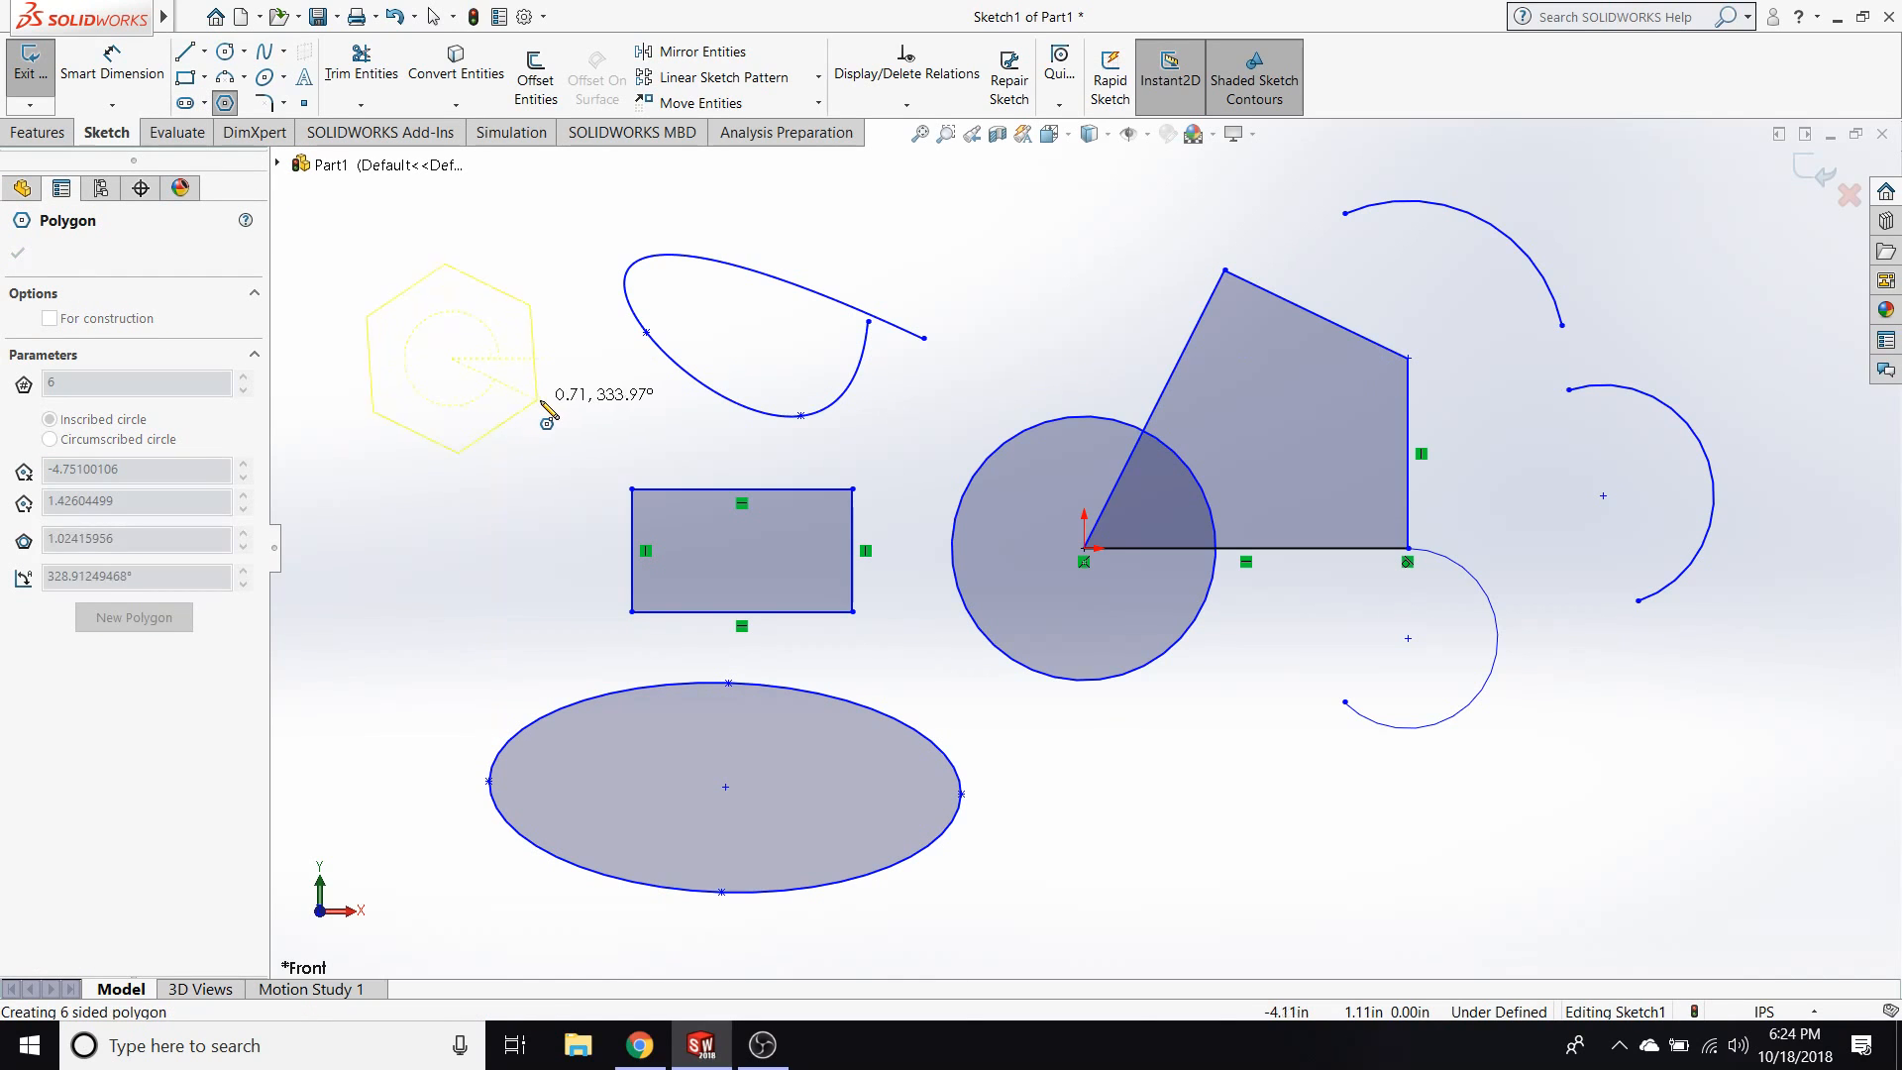
click(436, 478)
Reduce the polygon's number of sides to 3 and raise it to 8.
click(243, 391)
click(243, 391)
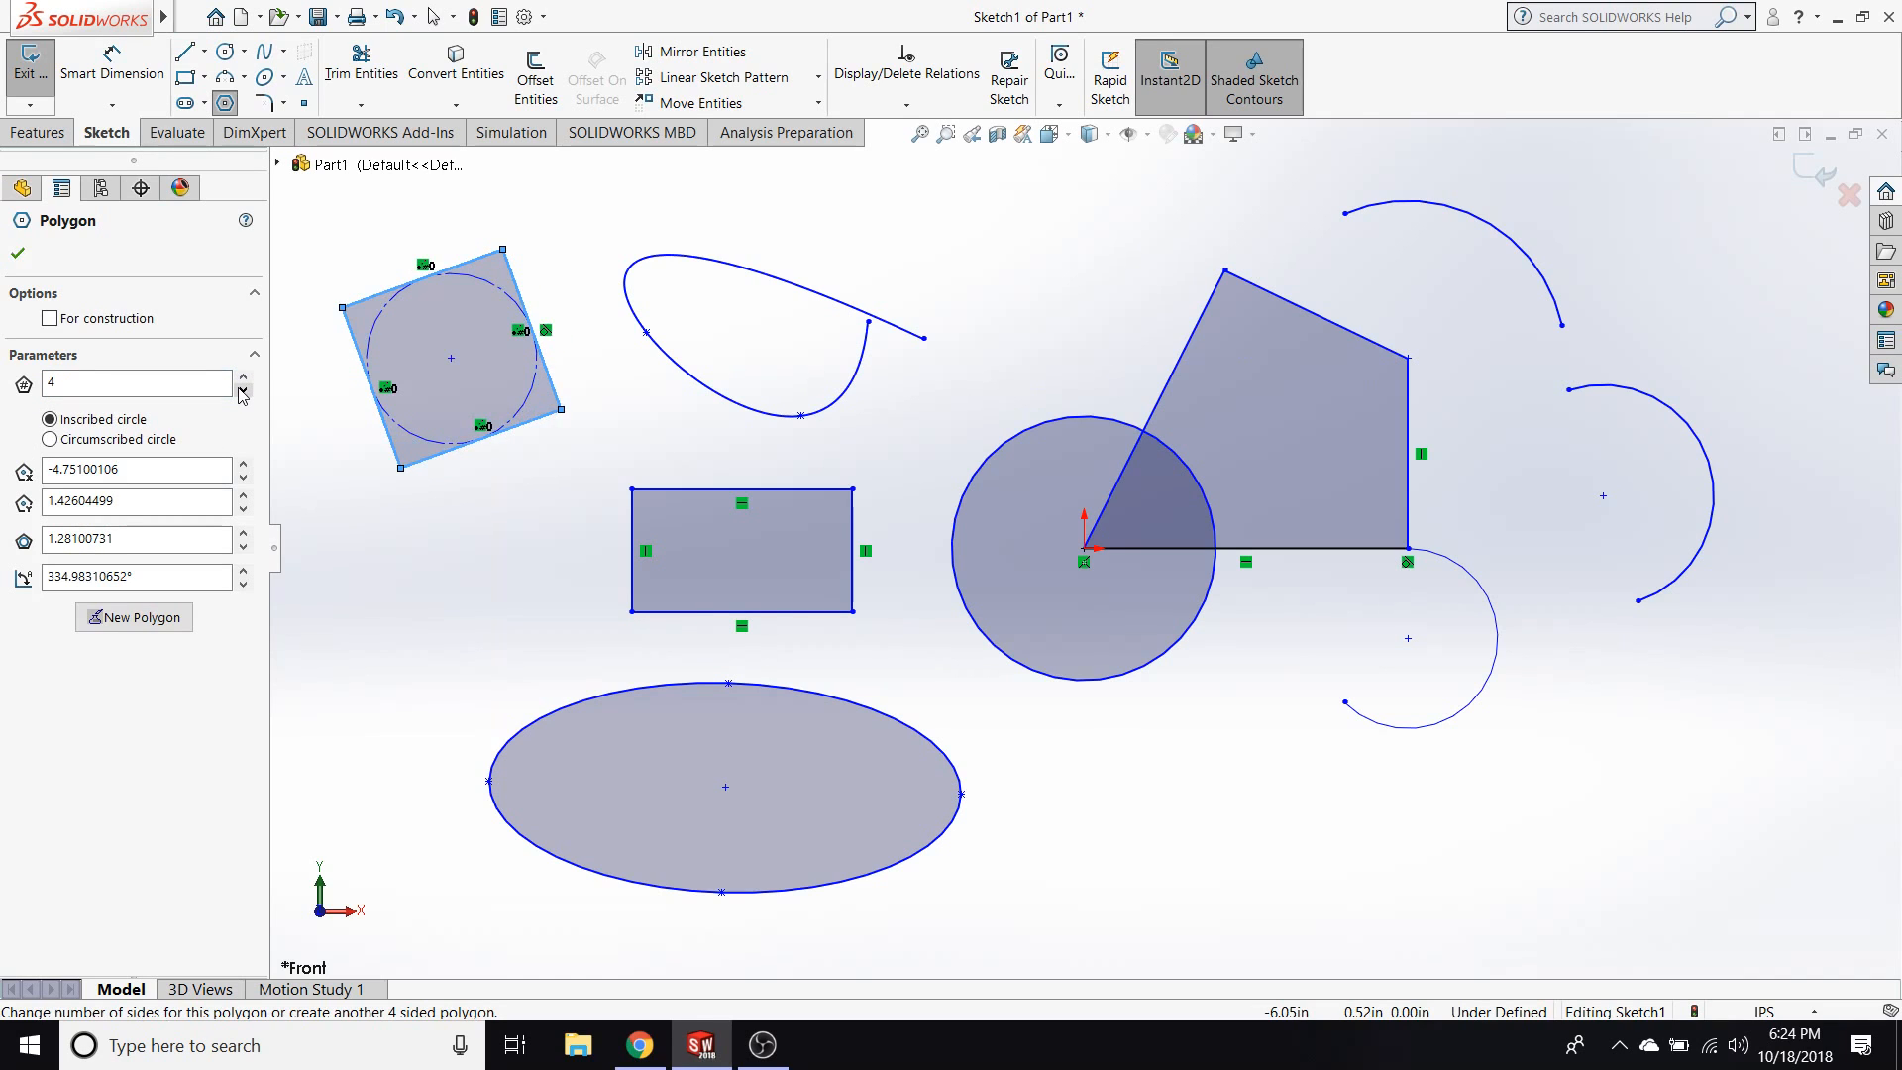
click(243, 391)
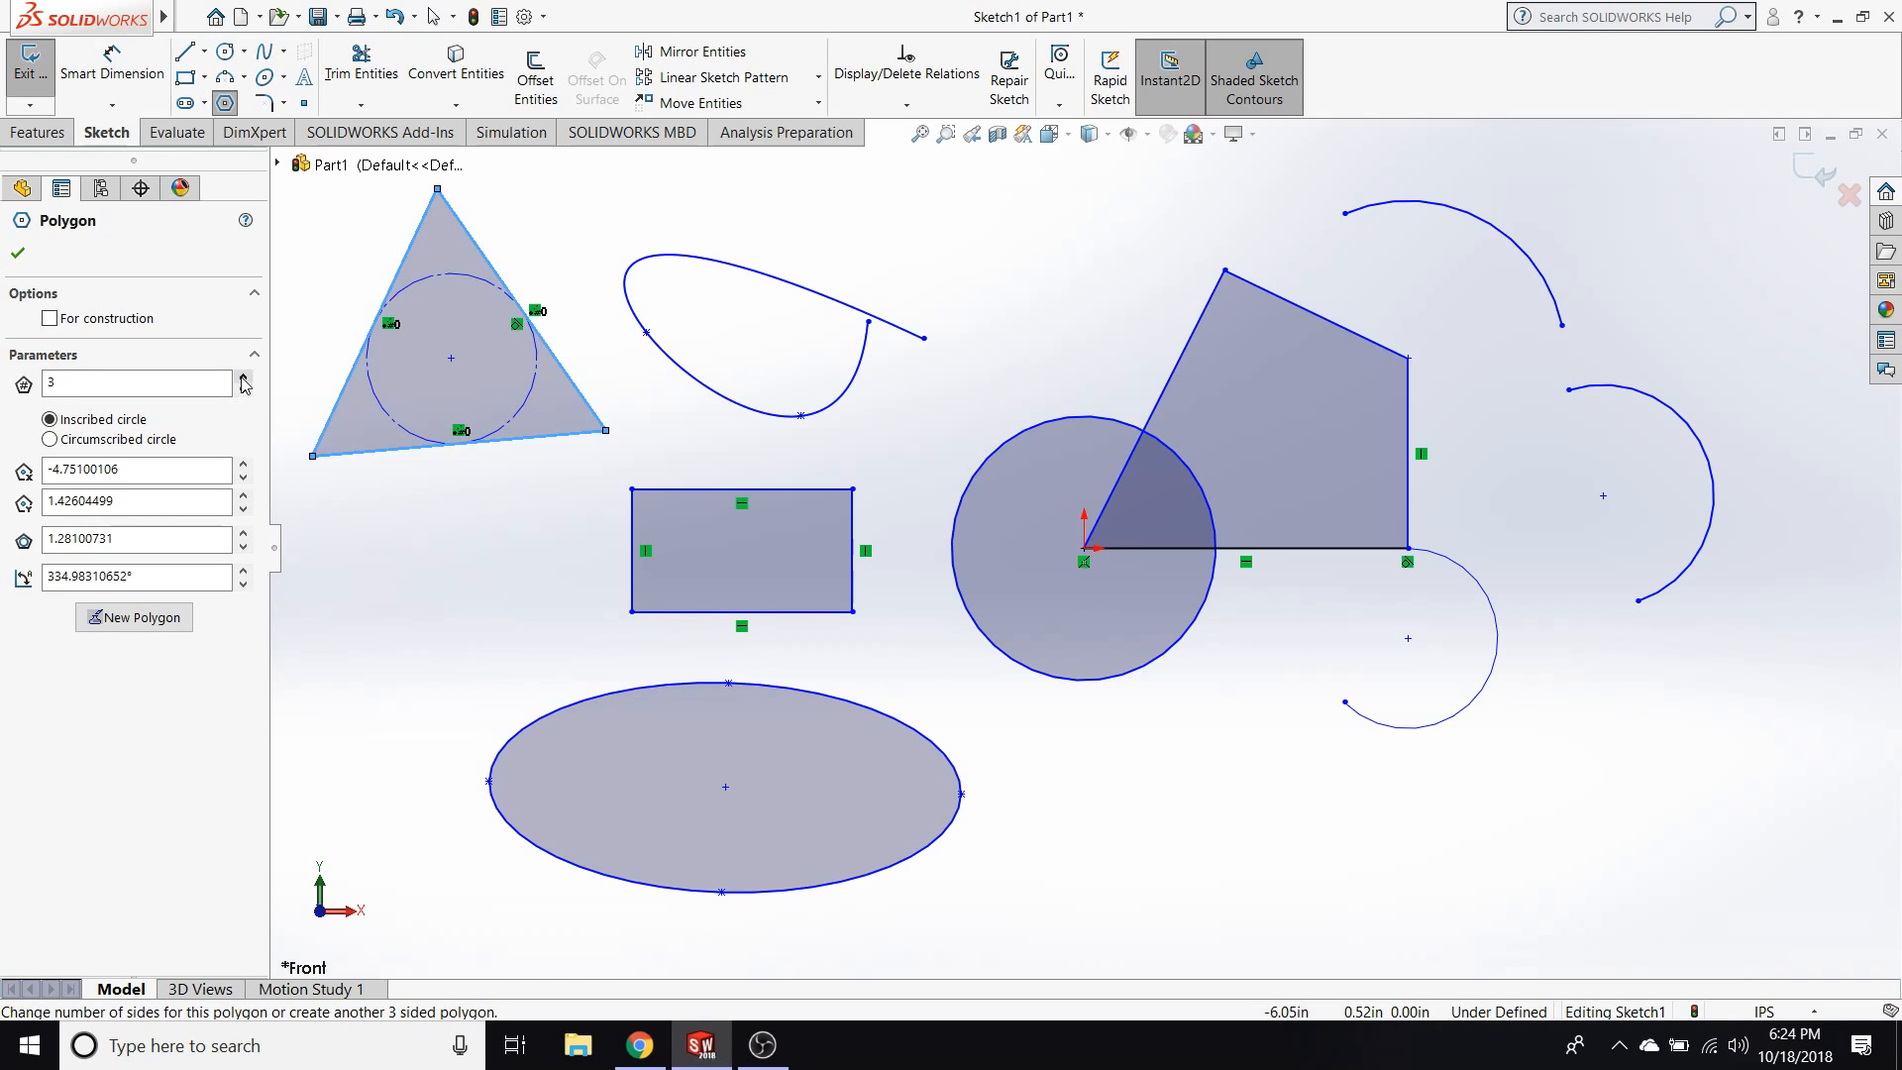
click(242, 378)
click(243, 378)
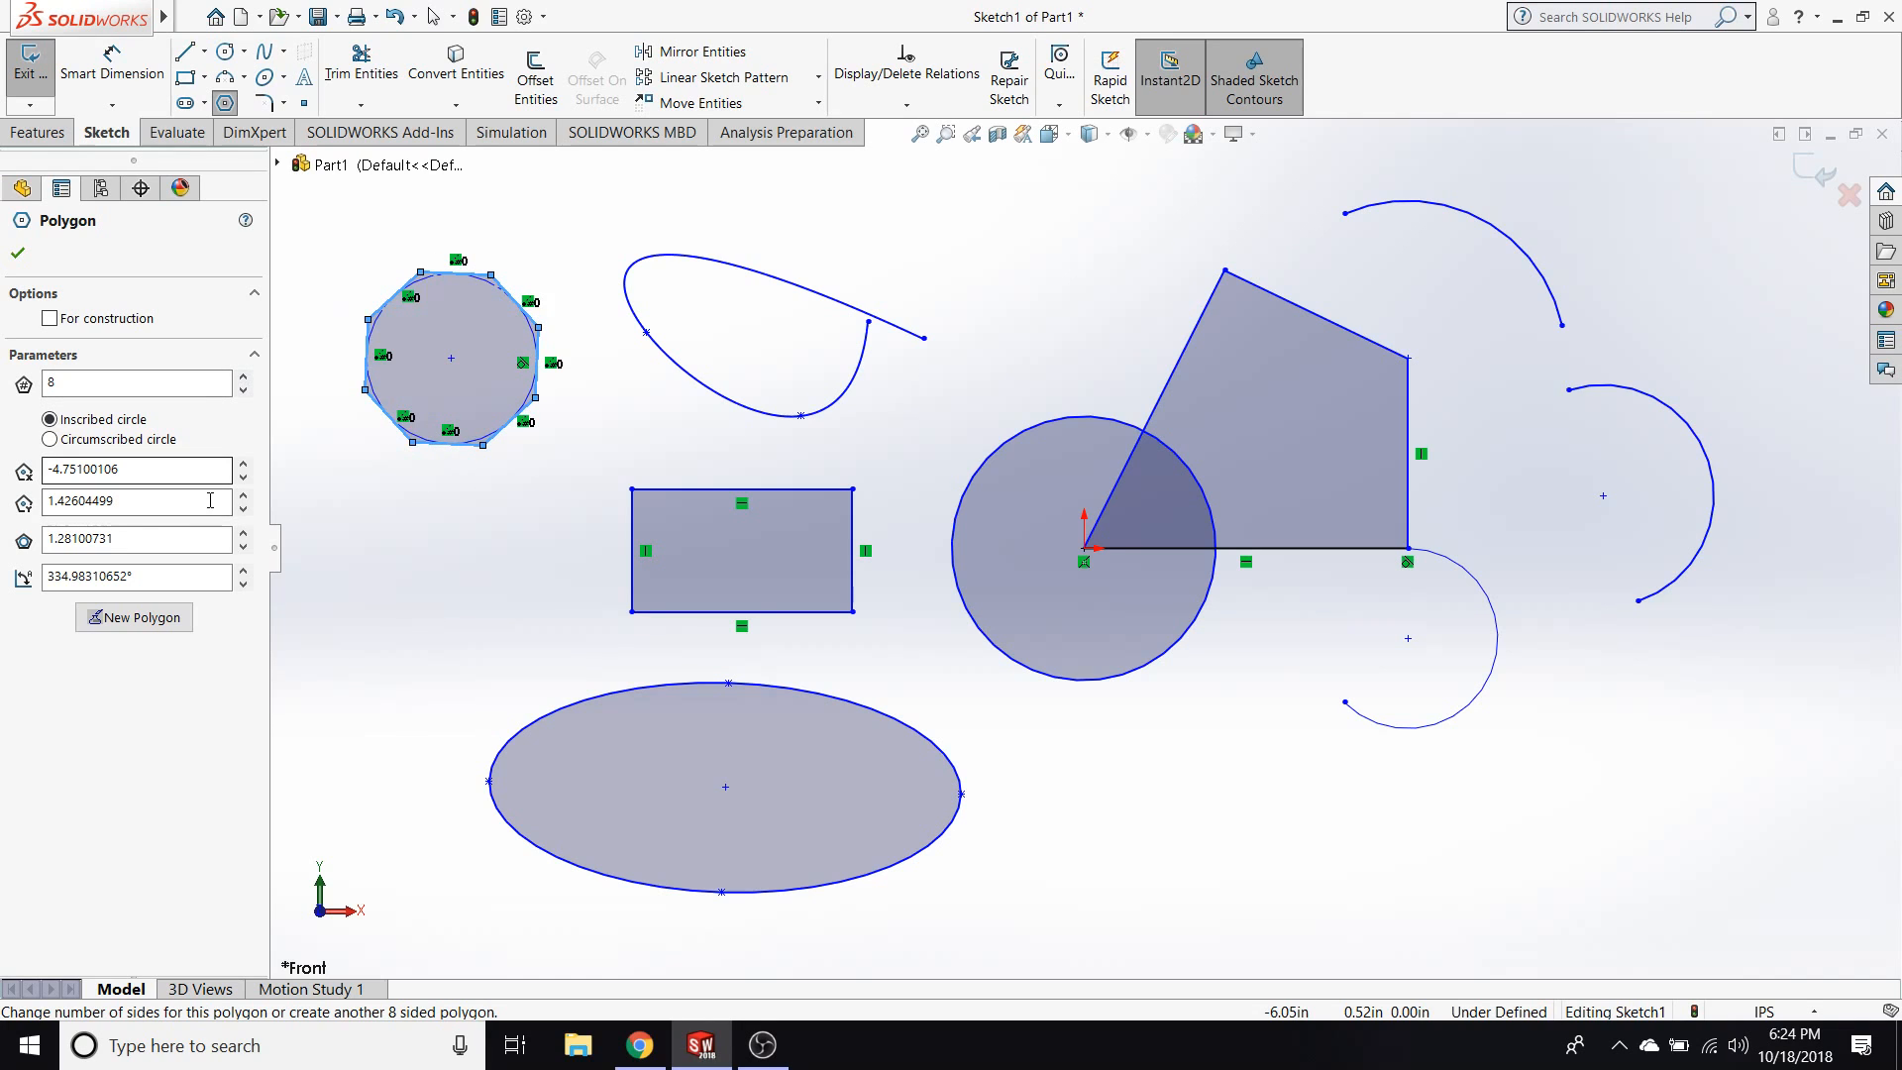
key(Escape)
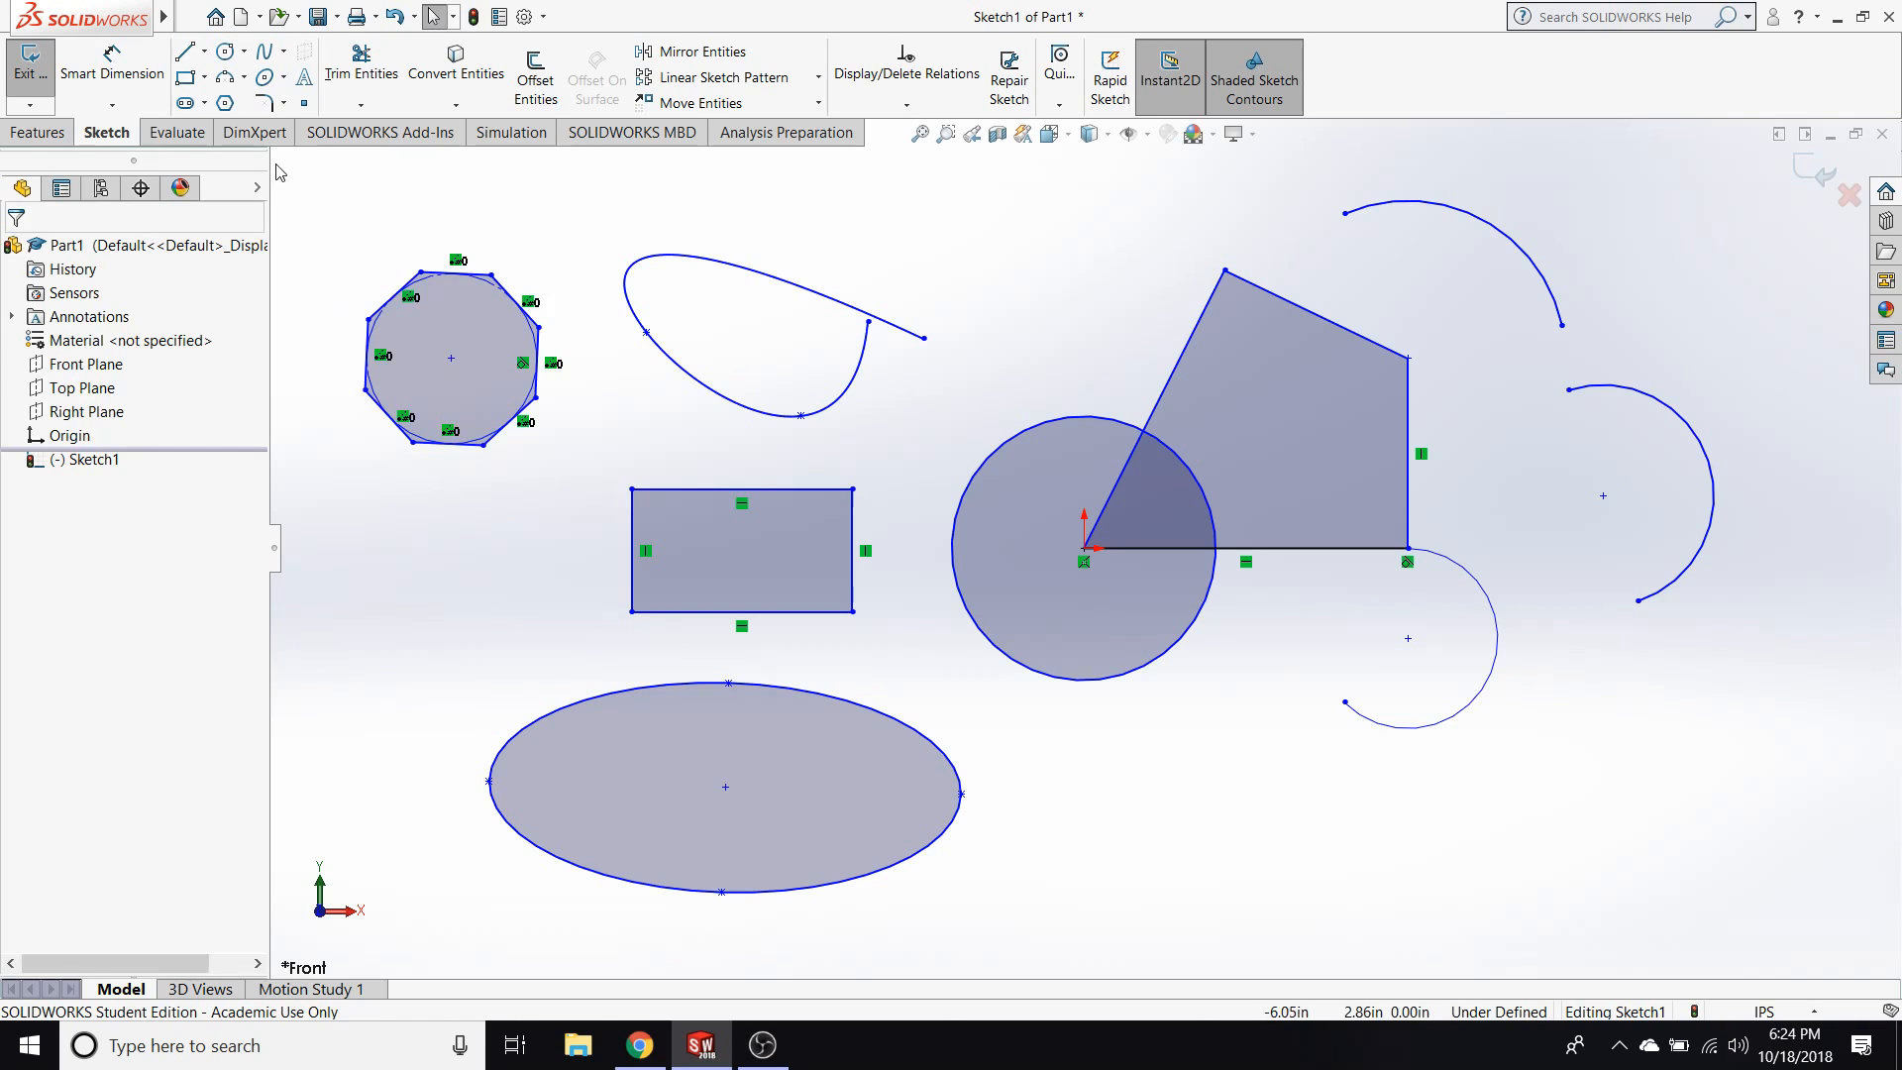
Dimension the top edge of the rectangle beneath the spline and set its length to 2 in.
click(119, 87)
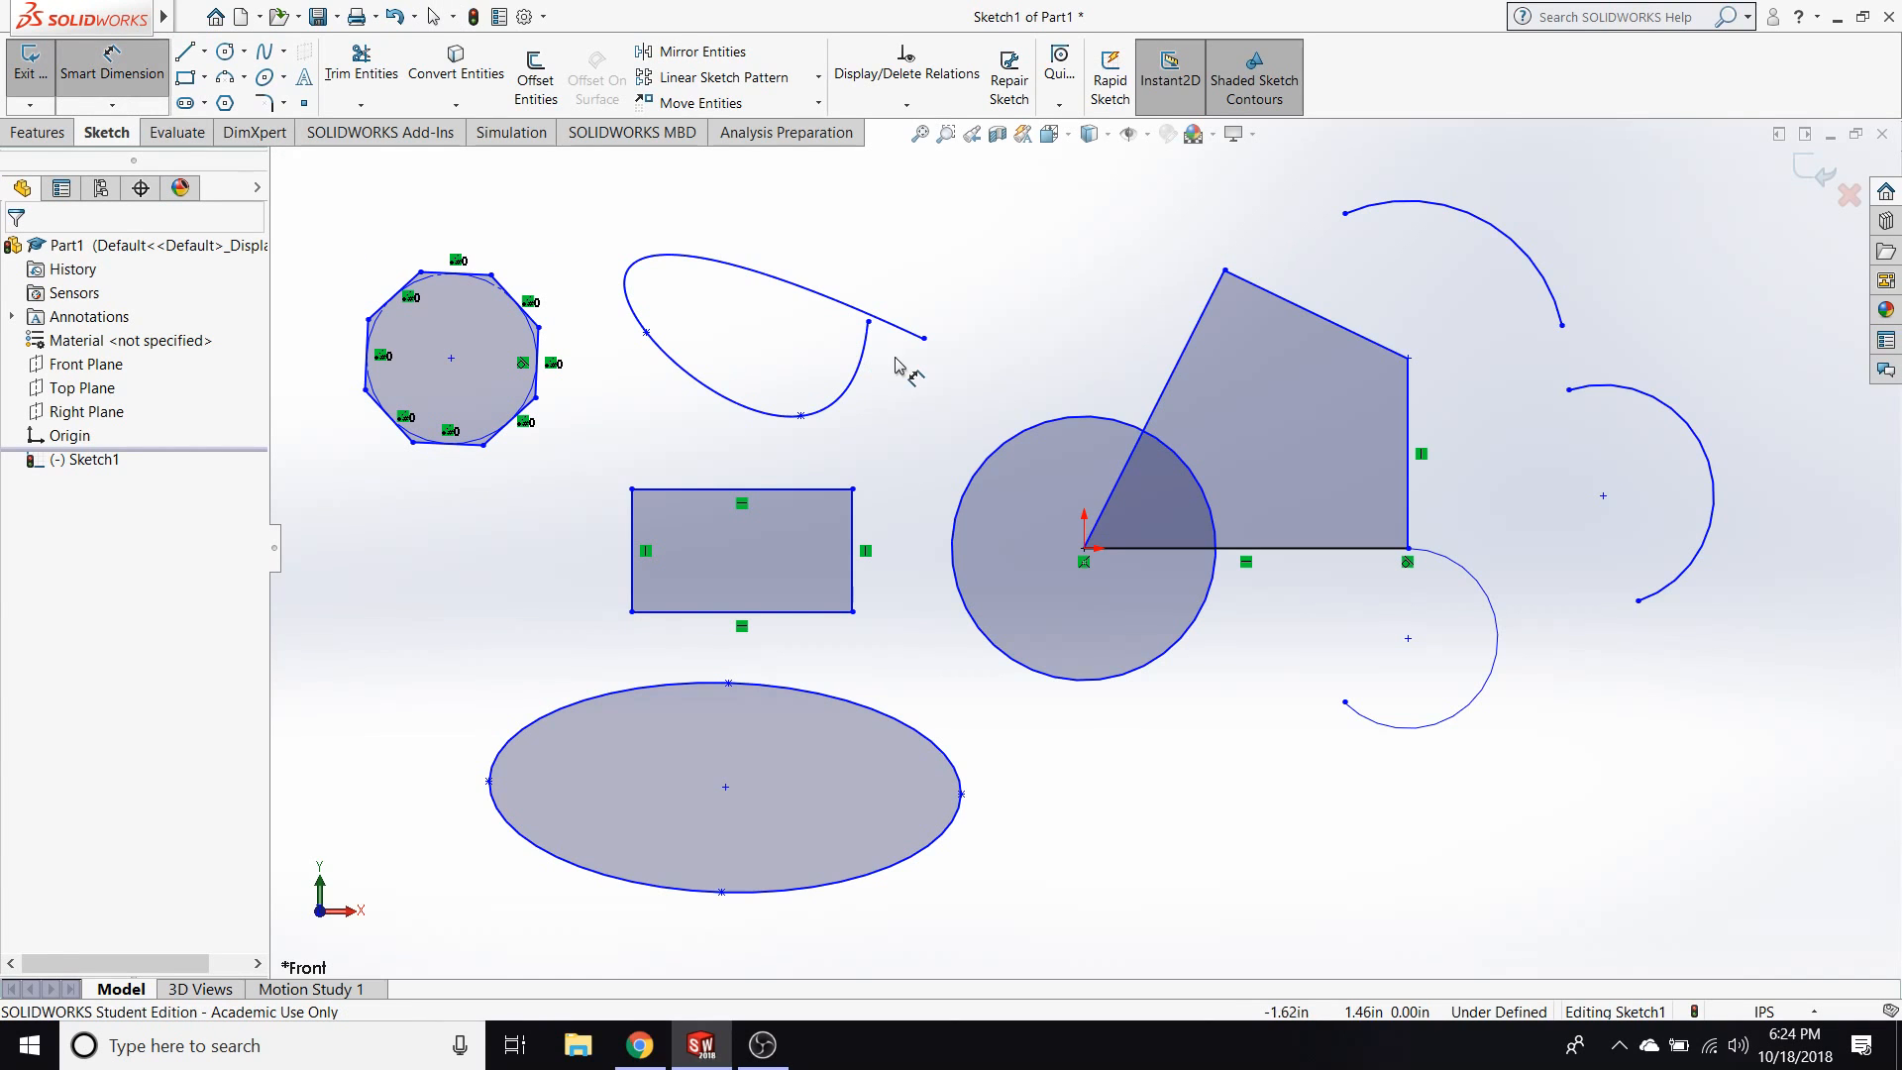
click(785, 489)
click(750, 444)
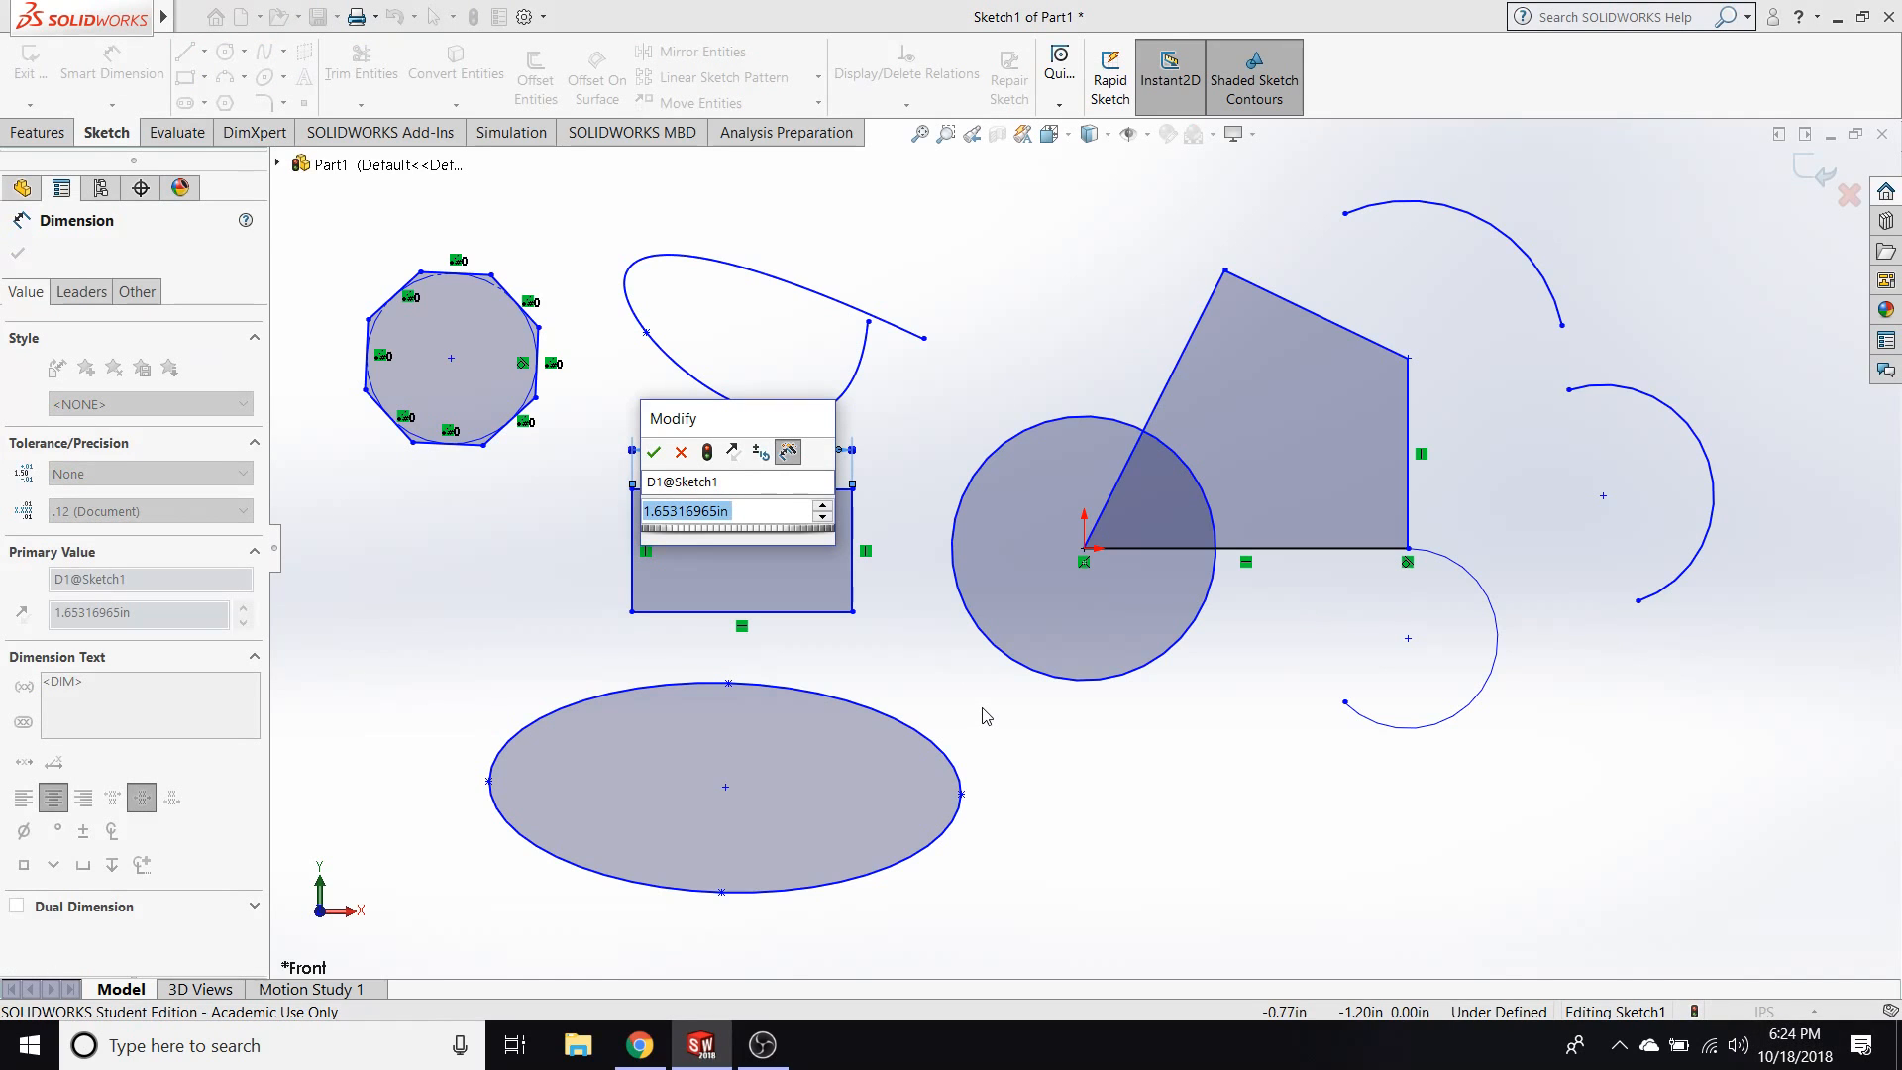
text(2)
key(Return)
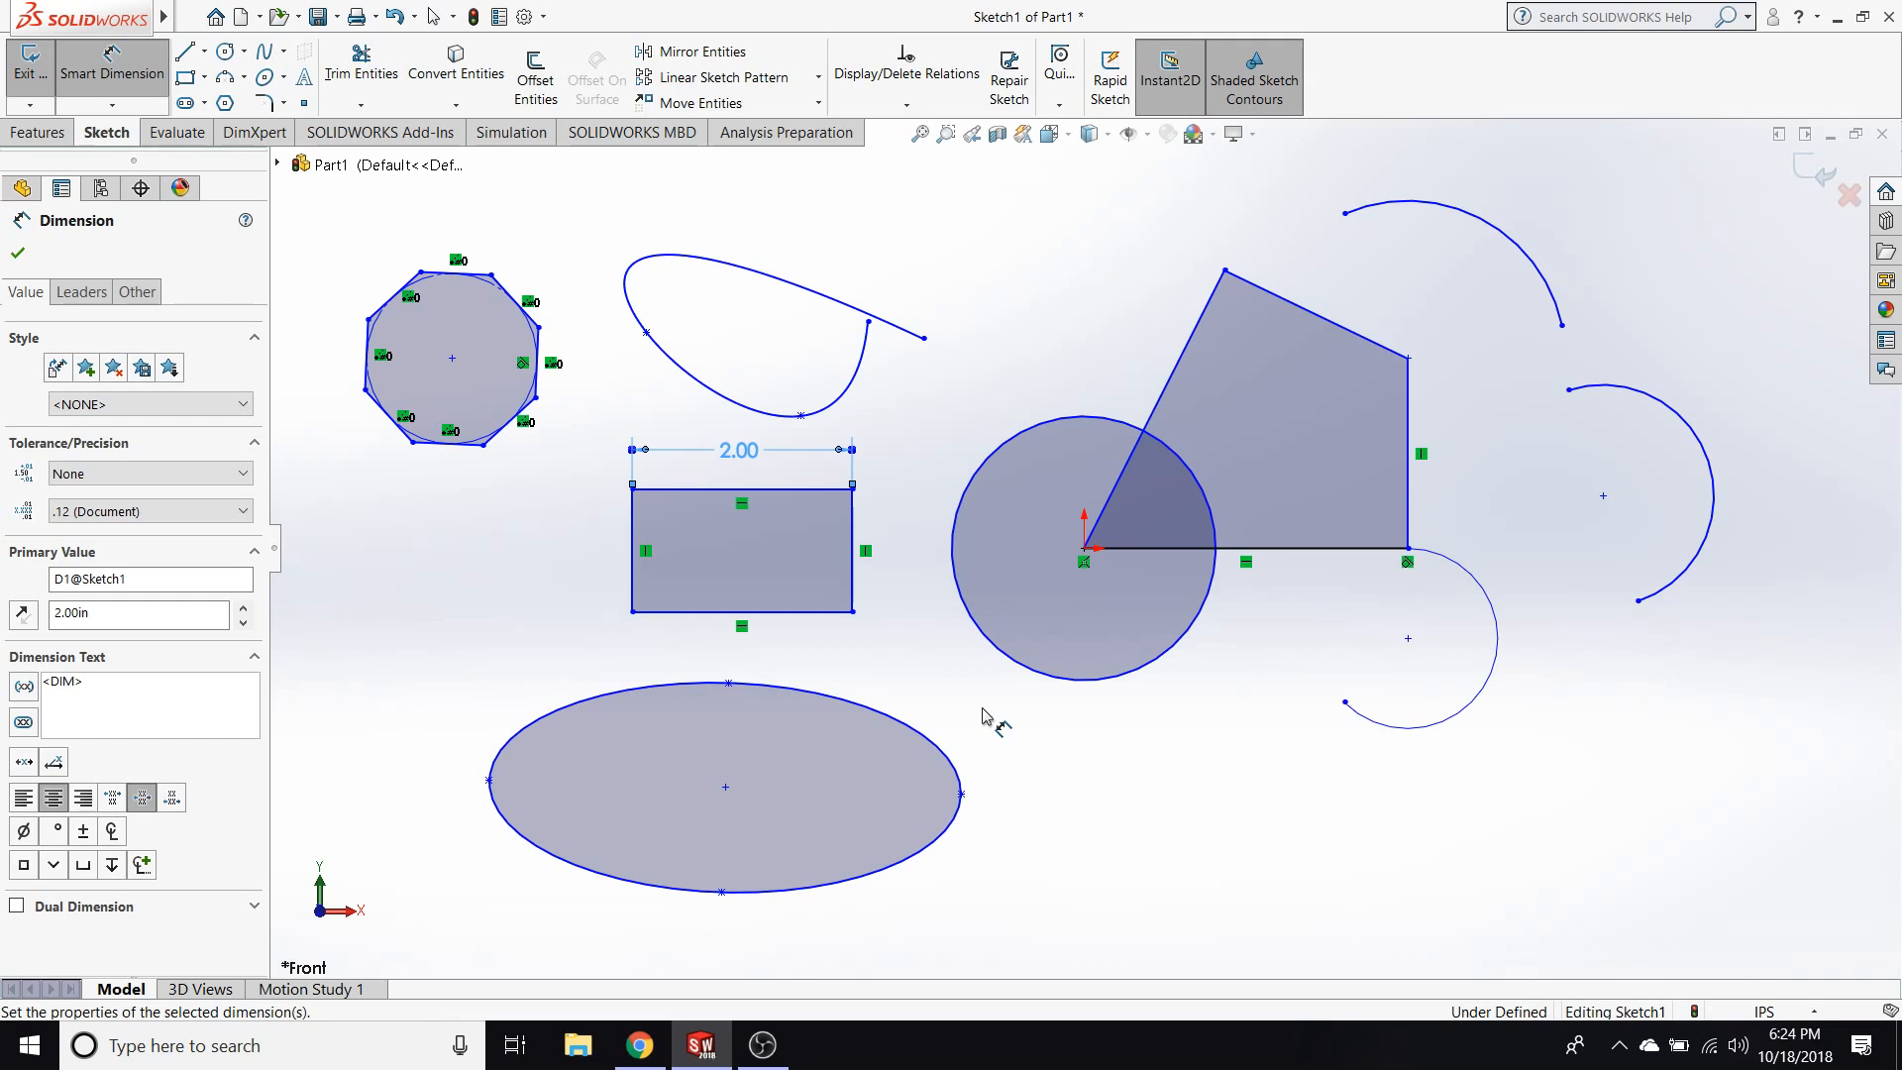
key(Escape)
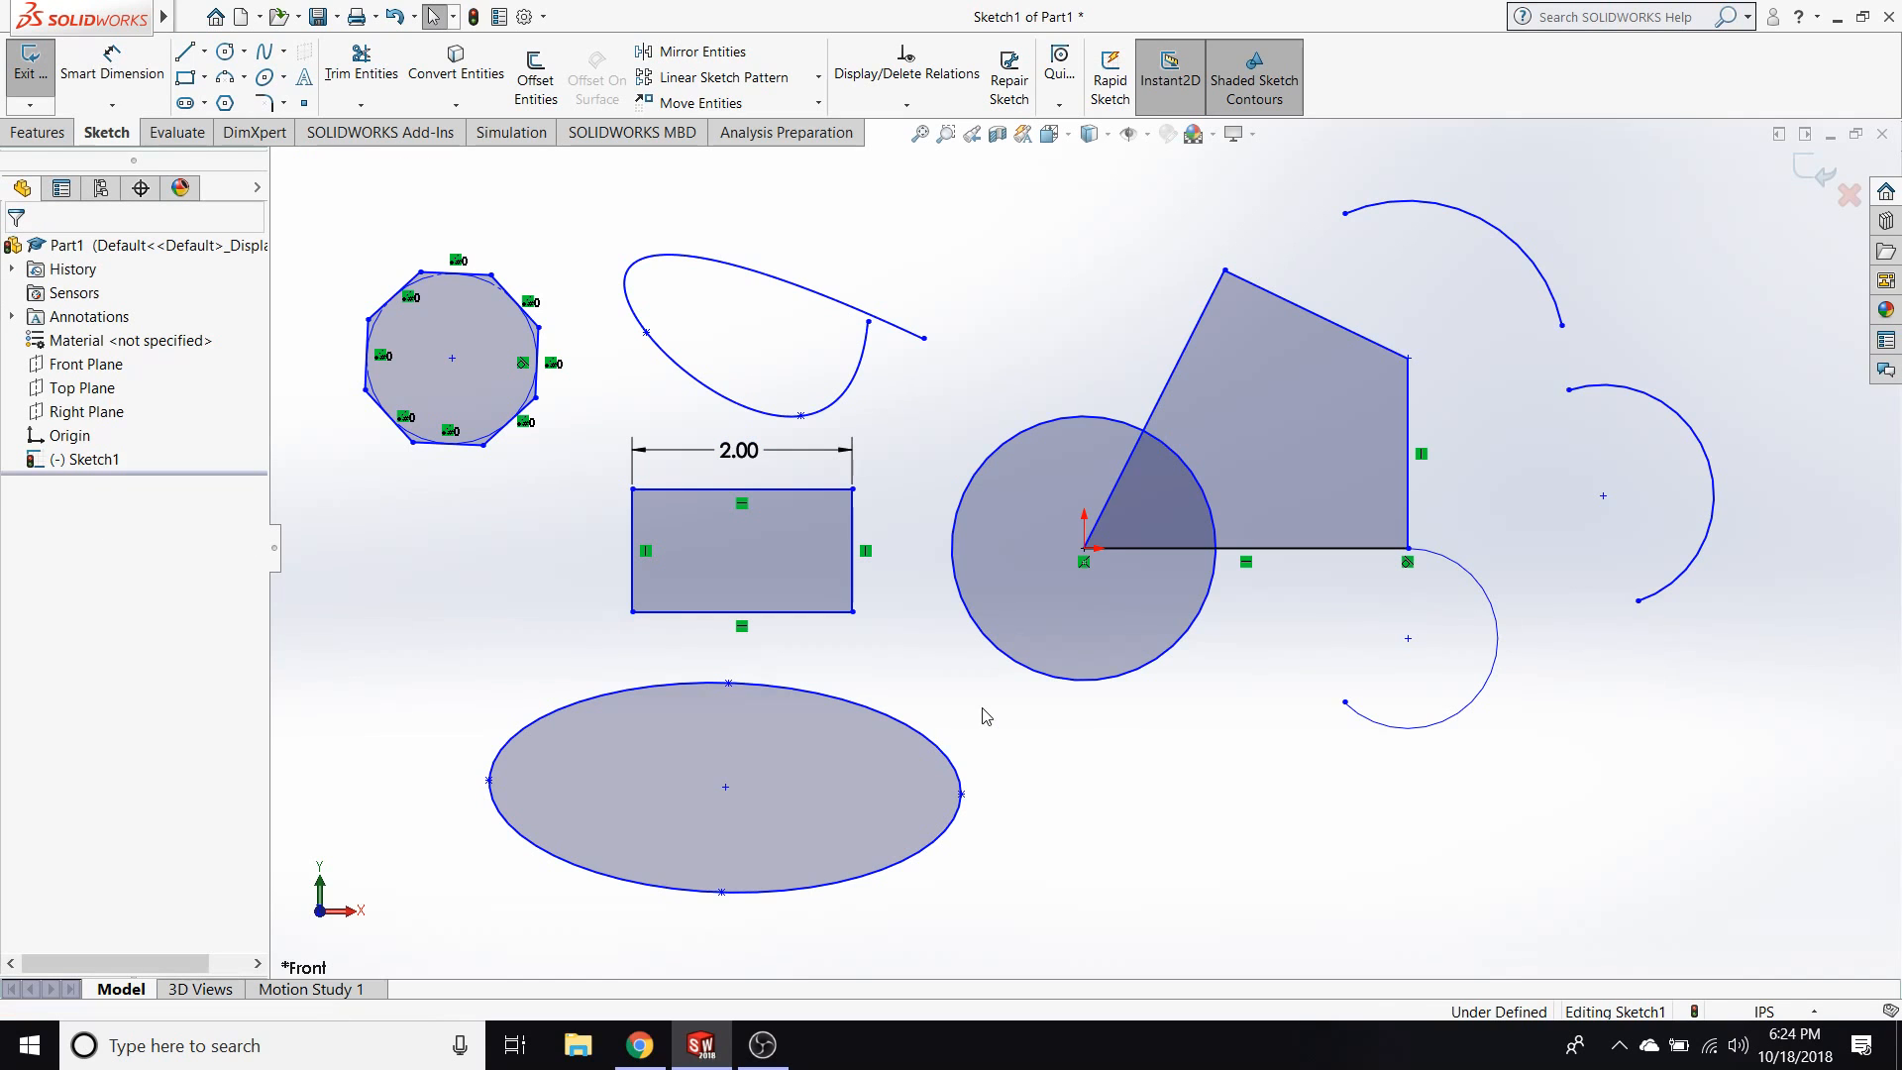
Dimension the right edge of the same rectangle and set its height to 3 in.
click(111, 70)
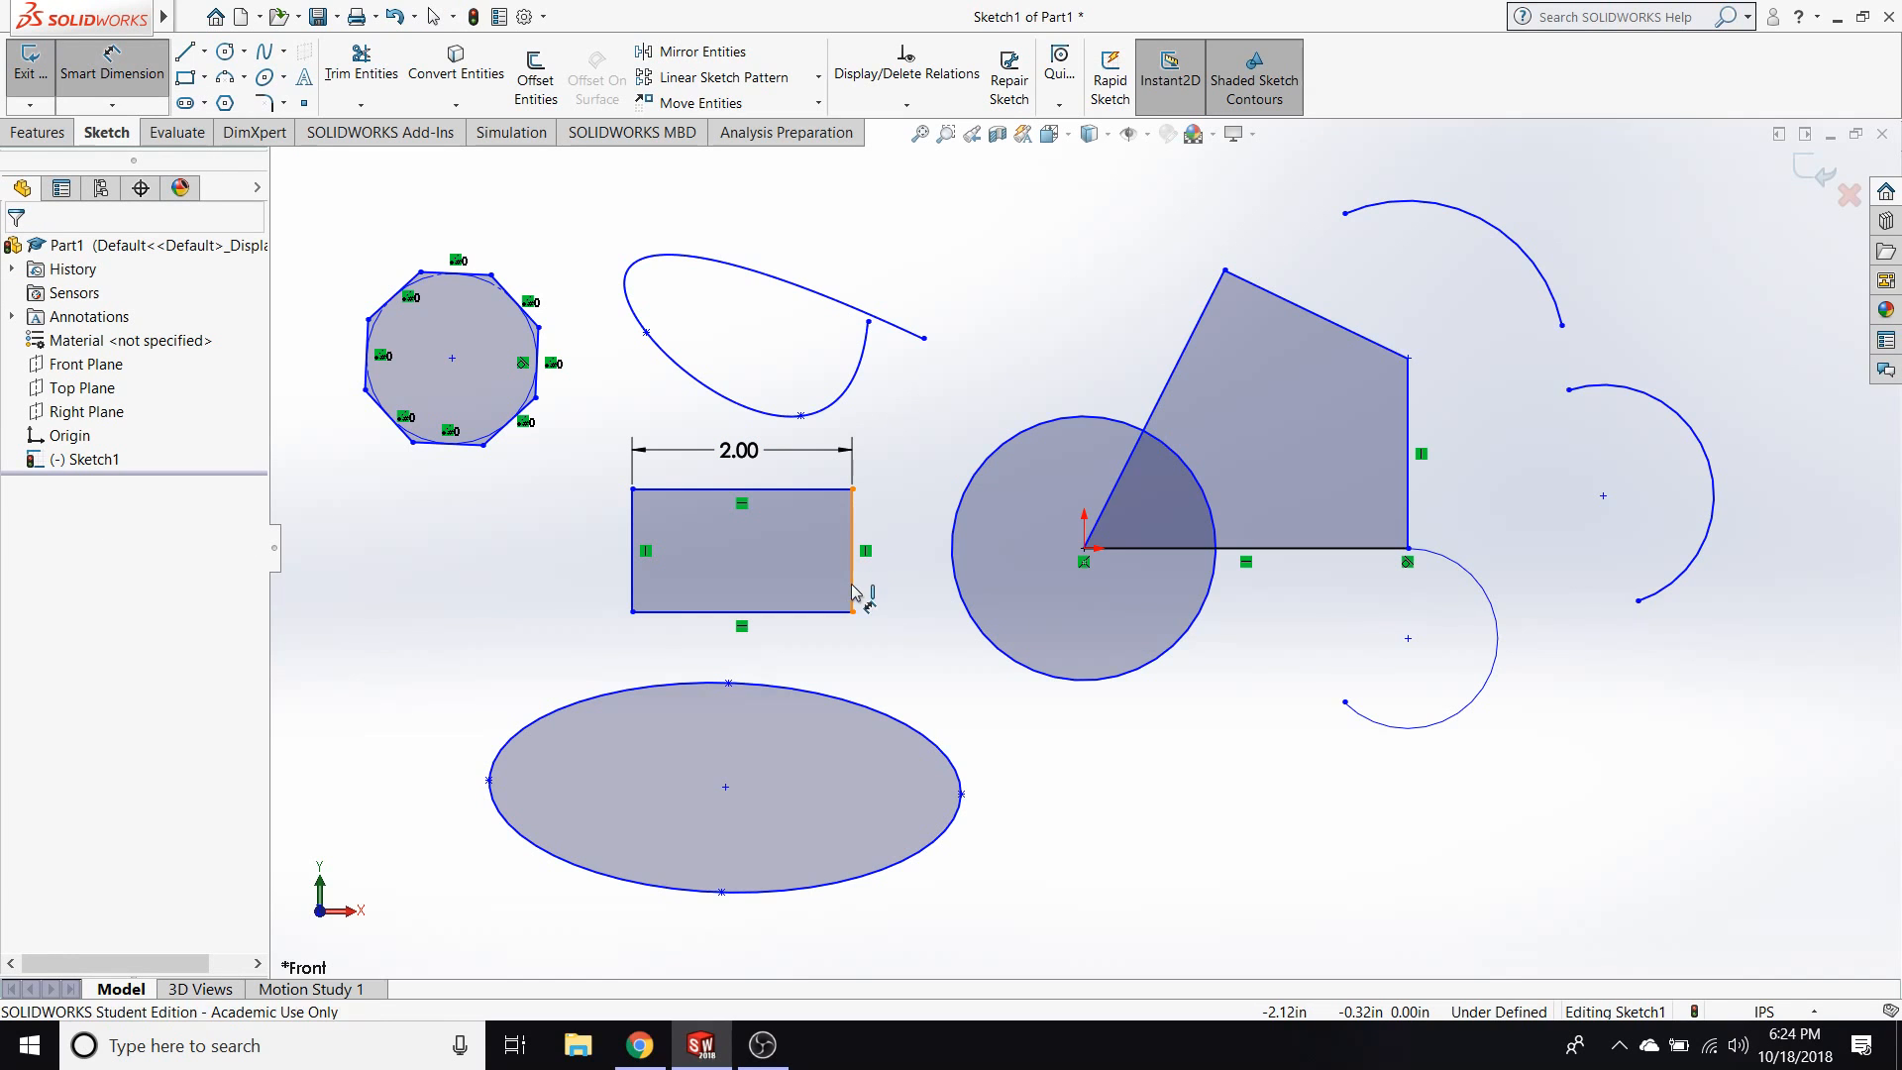
click(852, 591)
click(946, 643)
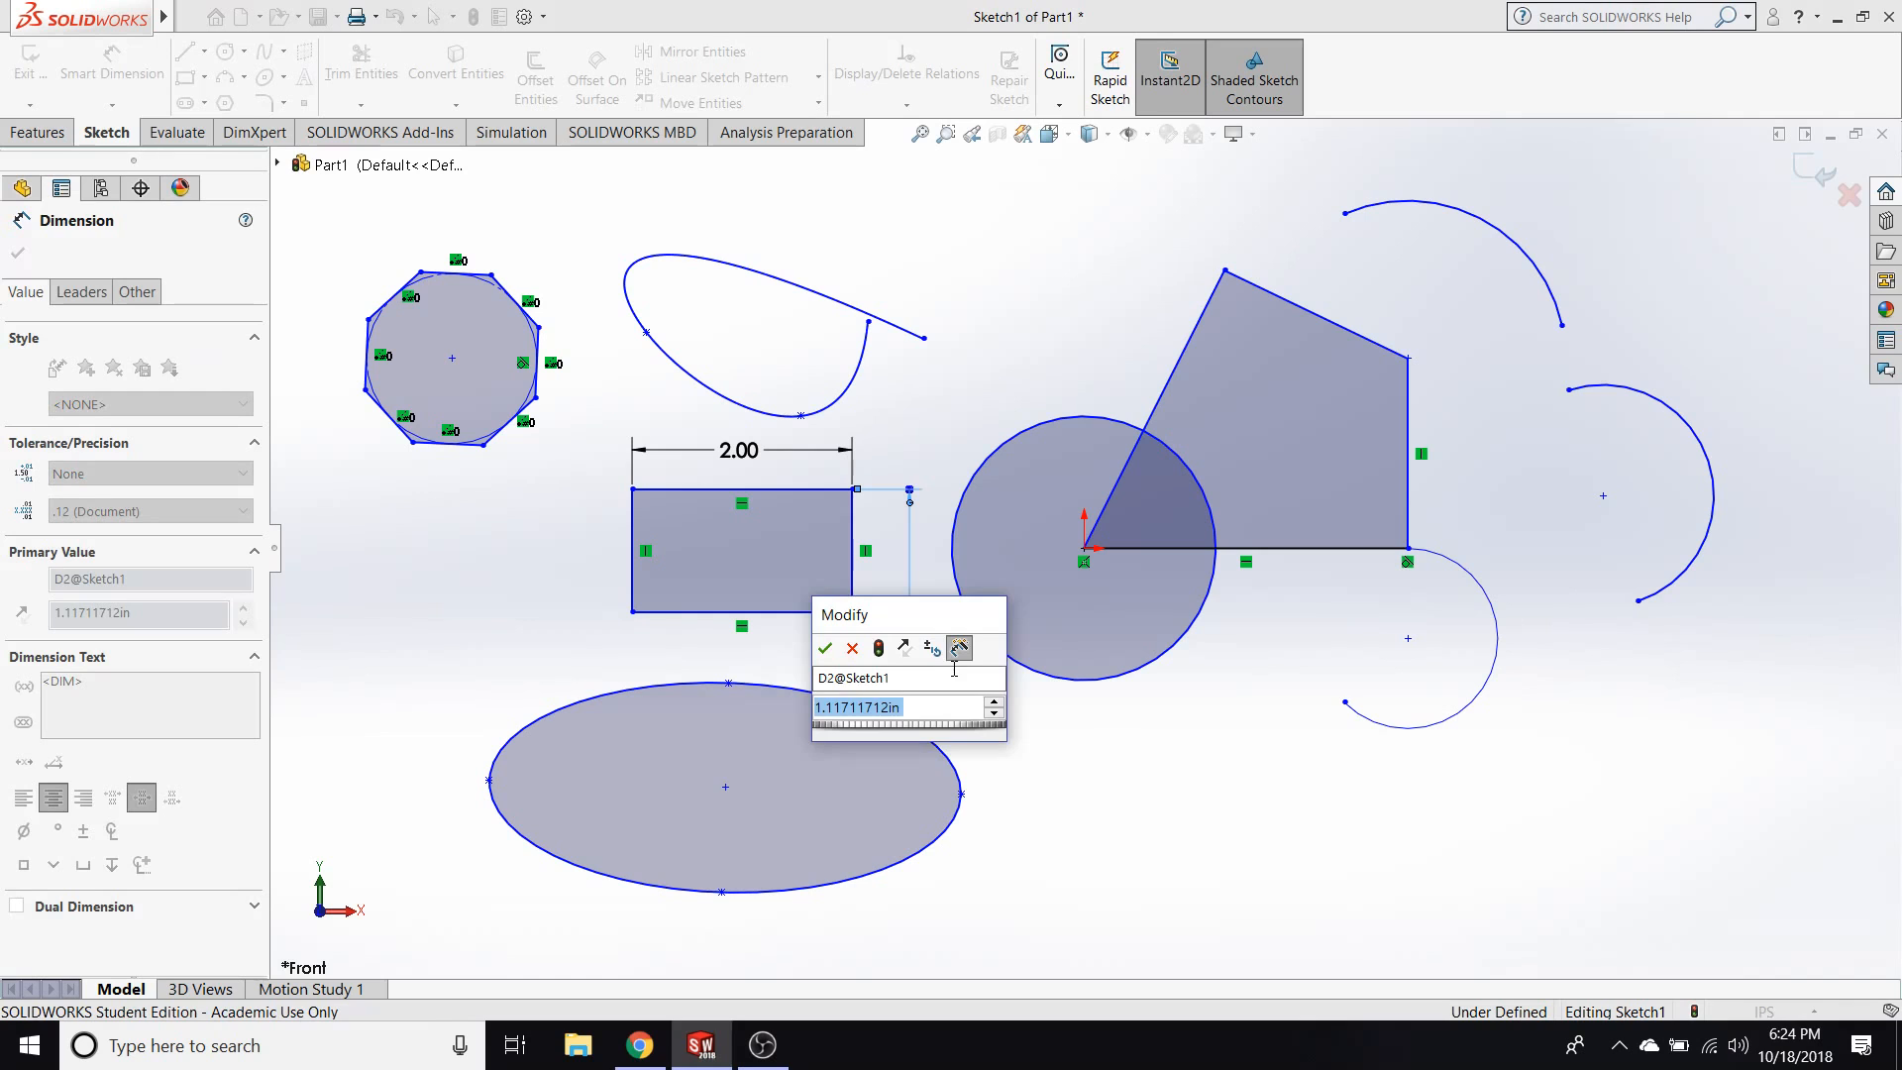
text(3)
key(Return)
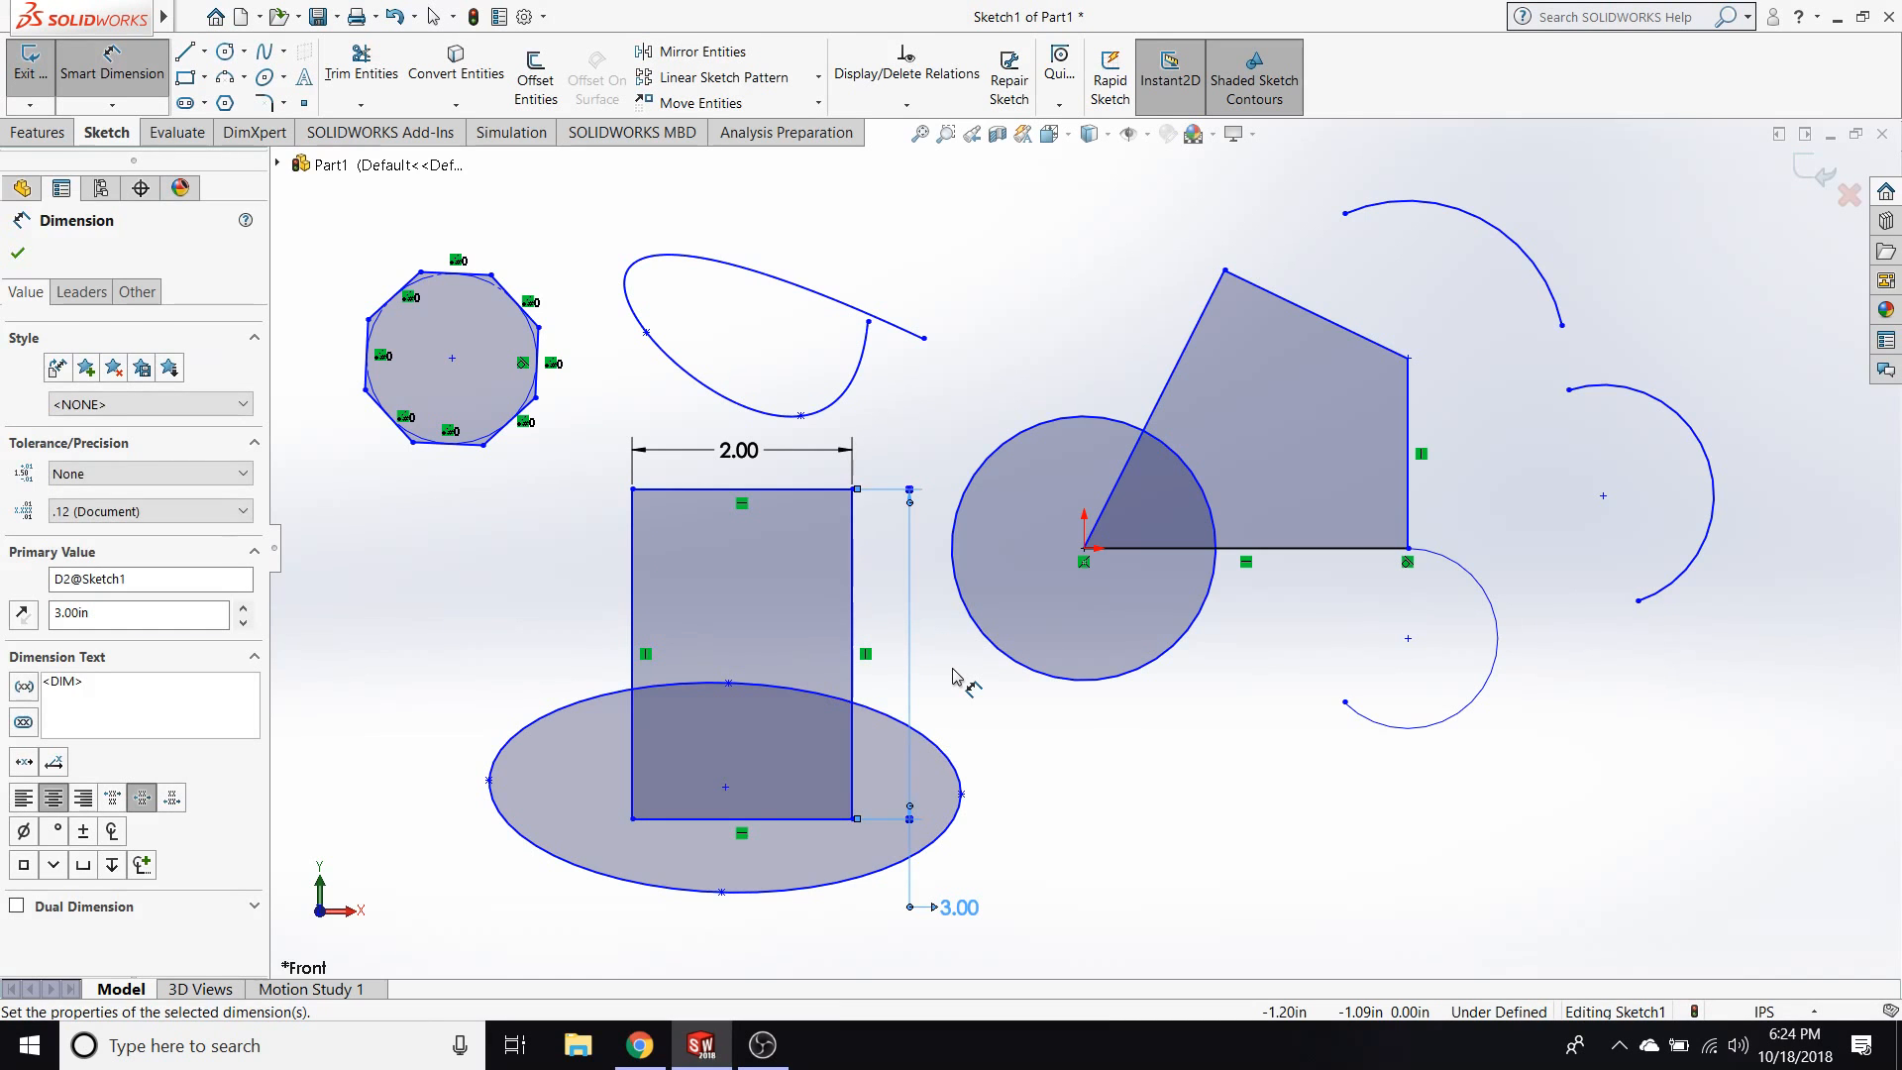
key(Escape)
Try deleting all sketch entities at once with a crossing selection, undo the deletion, and clear a repeated selection of everything.
mouse_move(1796, 929)
mouse_down()
mouse_move(607, 188)
mouse_move(278, 188)
mouse_up()
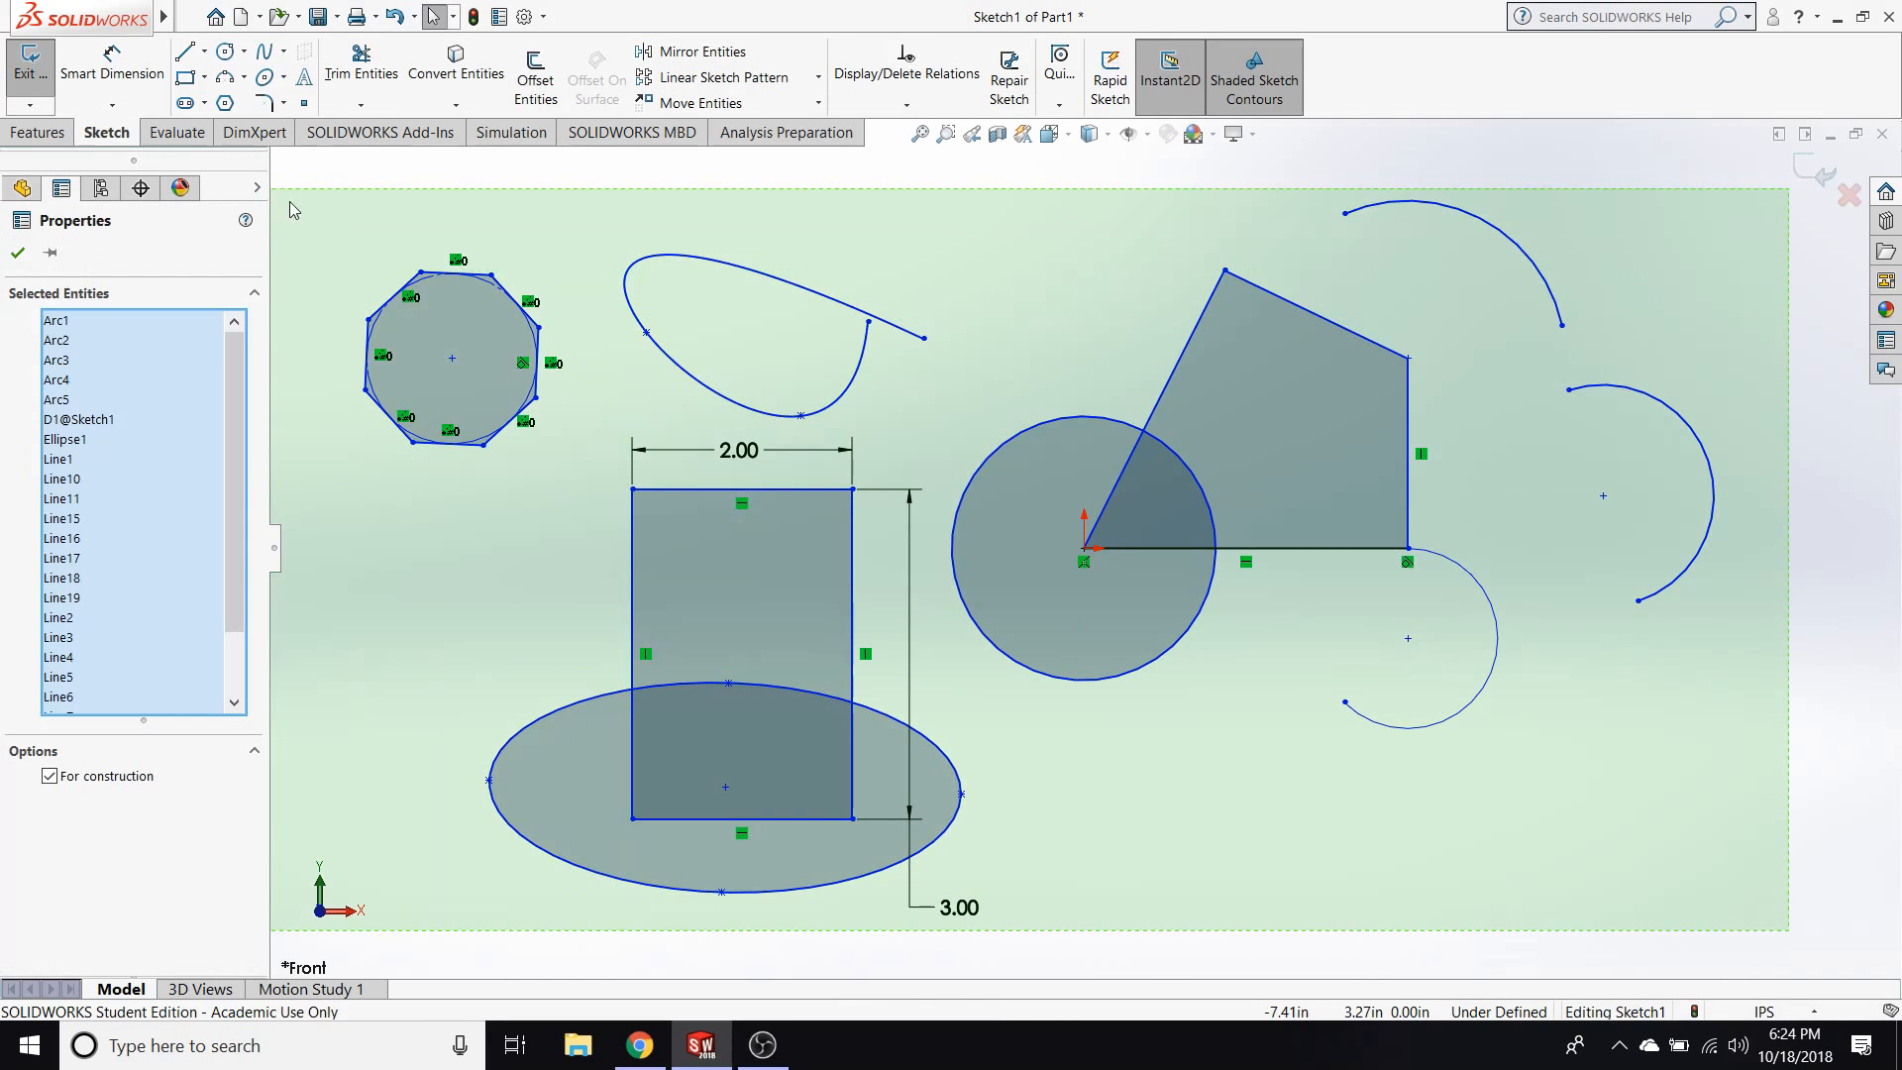
key(Delete)
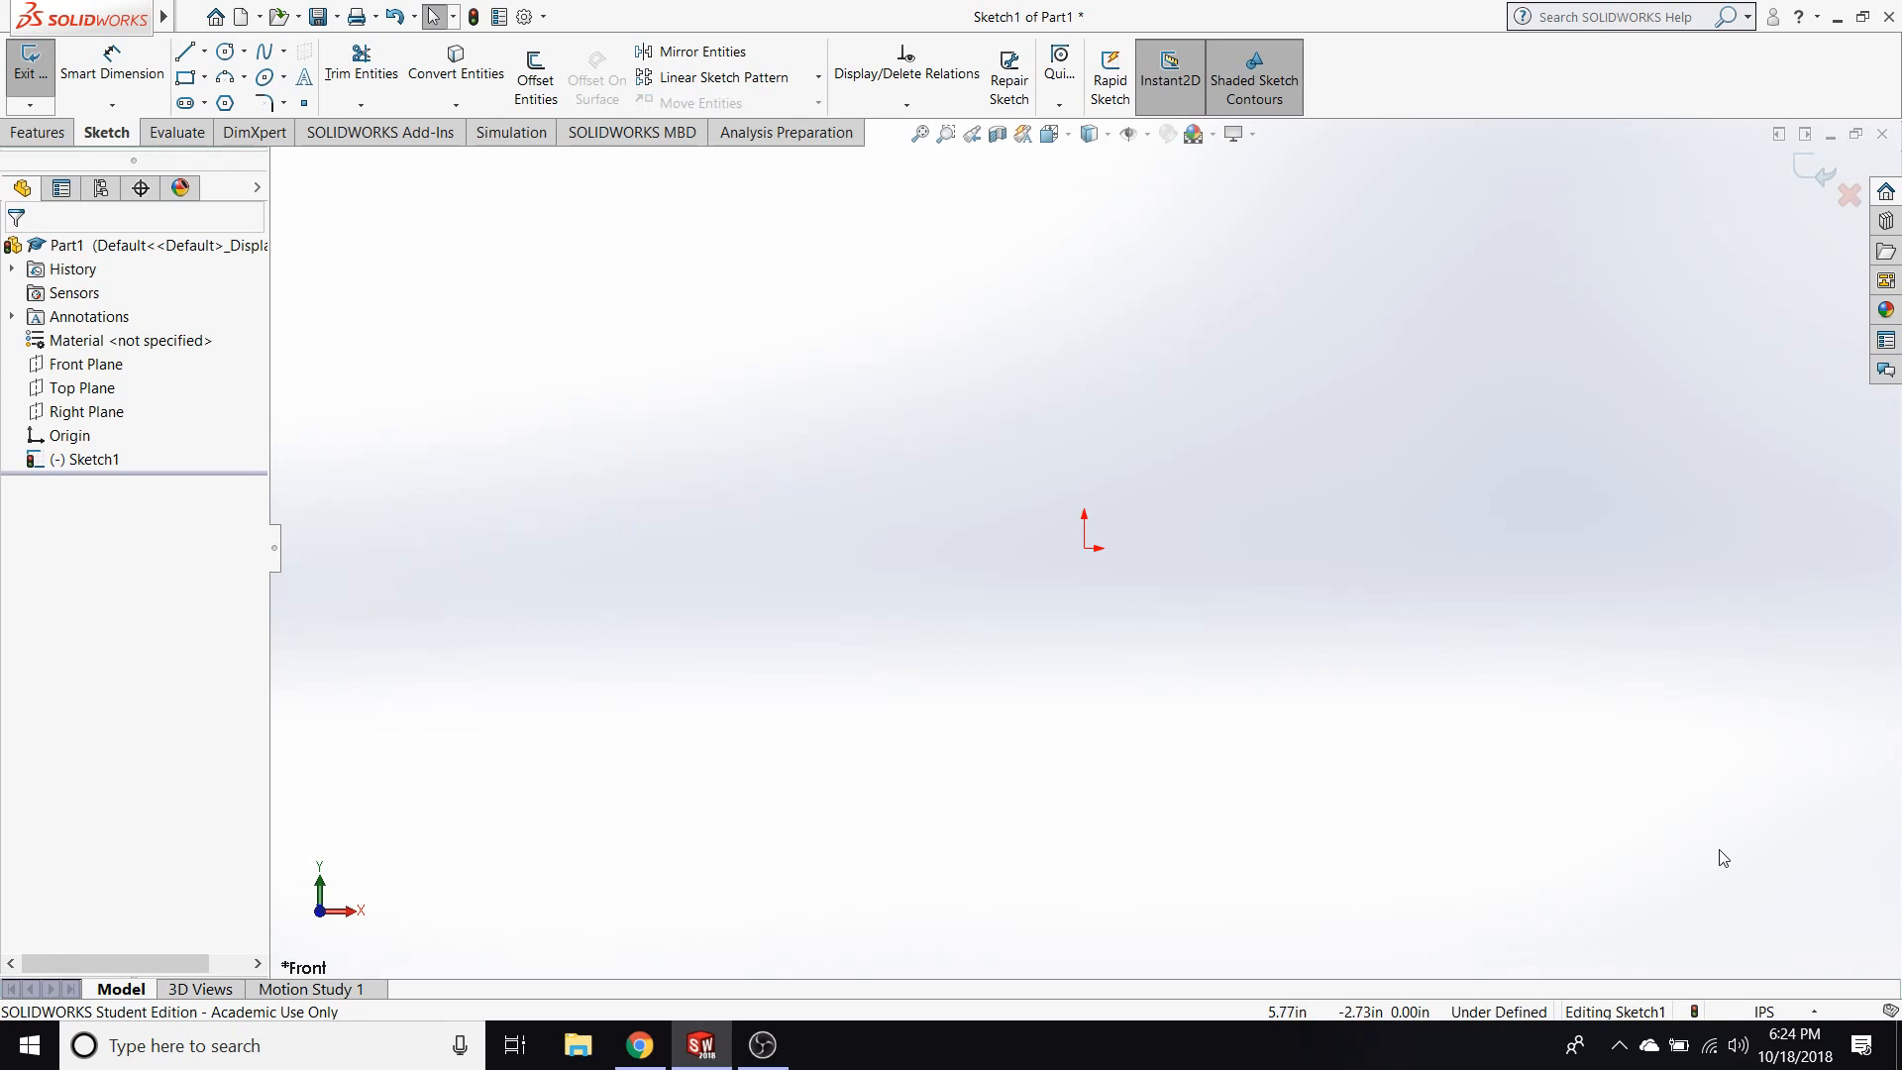
key(ctrl+z)
mouse_move(1797, 894)
mouse_down()
mouse_move(360, 318)
mouse_move(277, 174)
mouse_move(307, 188)
mouse_up()
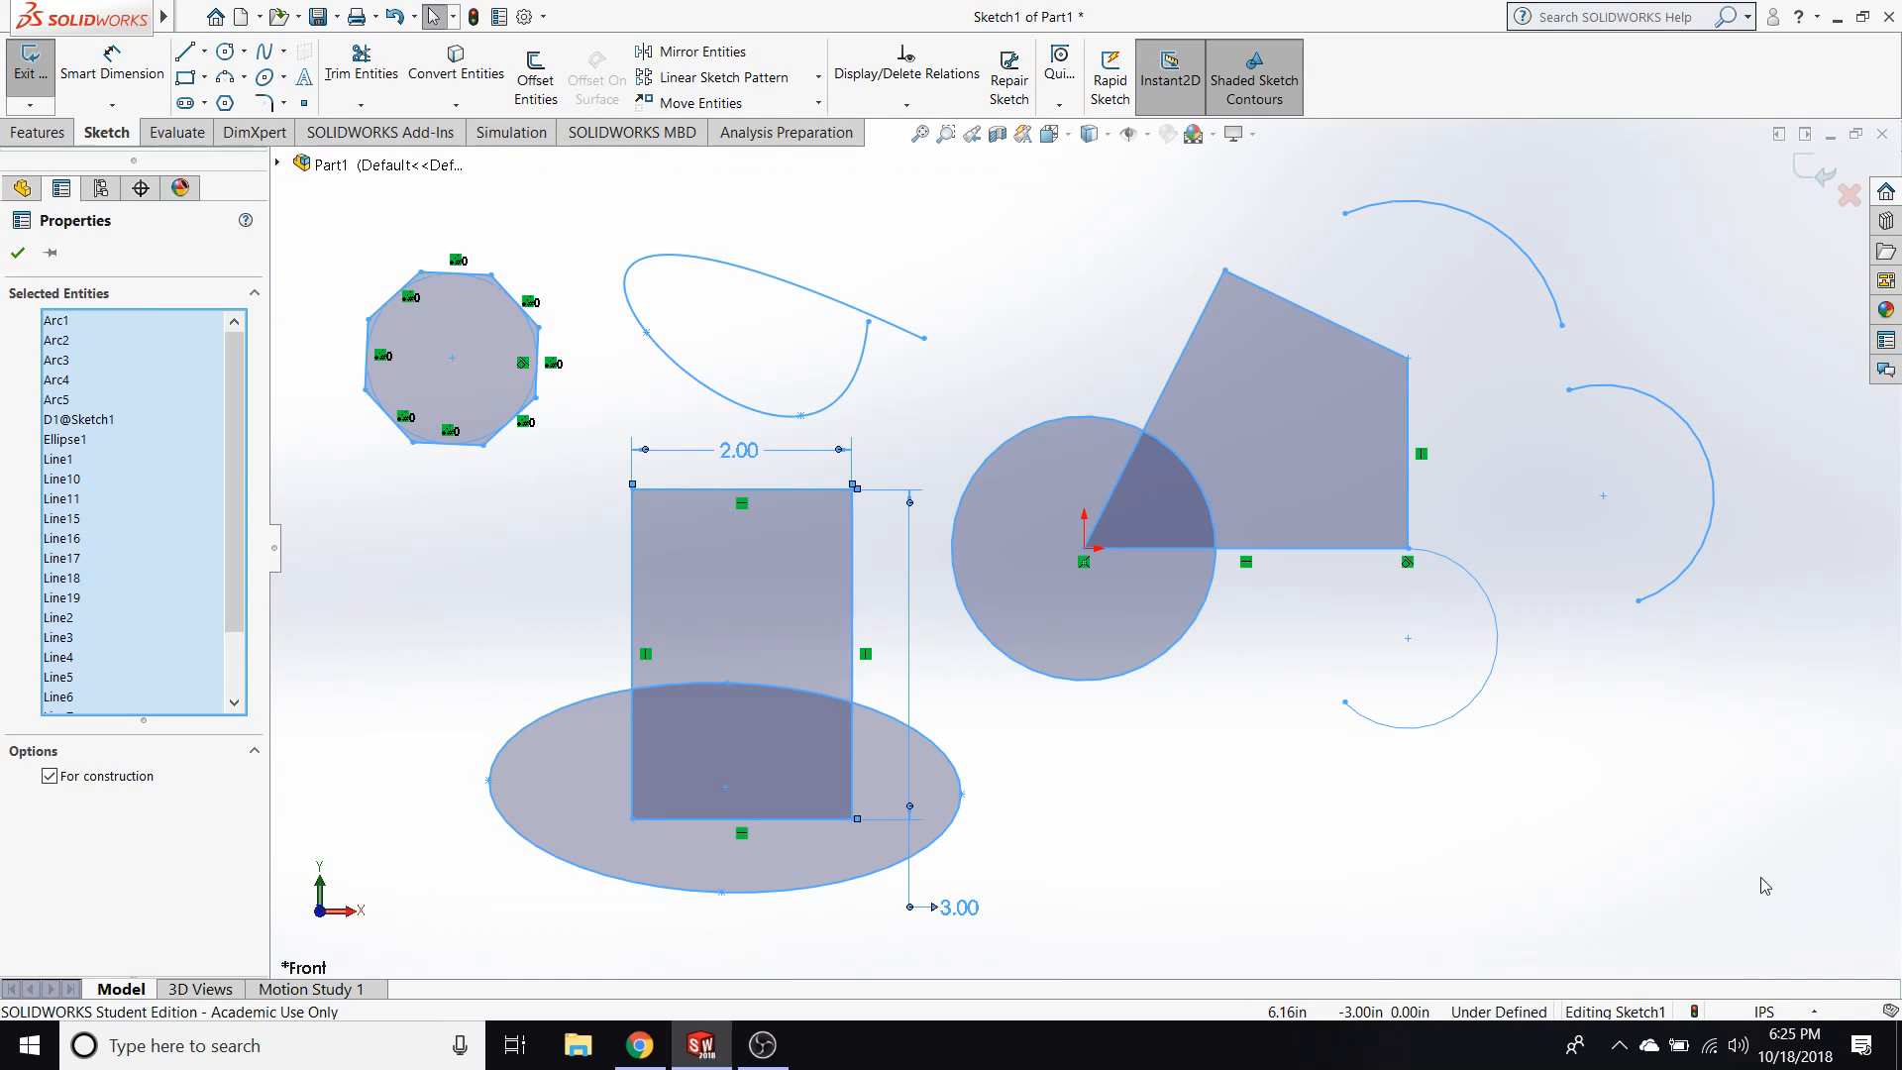
key(Escape)
Delete the entities caught by a window selection, and clear the remaining sketch geometry with a crossing selection.
mouse_move(412, 275)
mouse_down()
mouse_move(1456, 705)
mouse_move(1550, 771)
mouse_up()
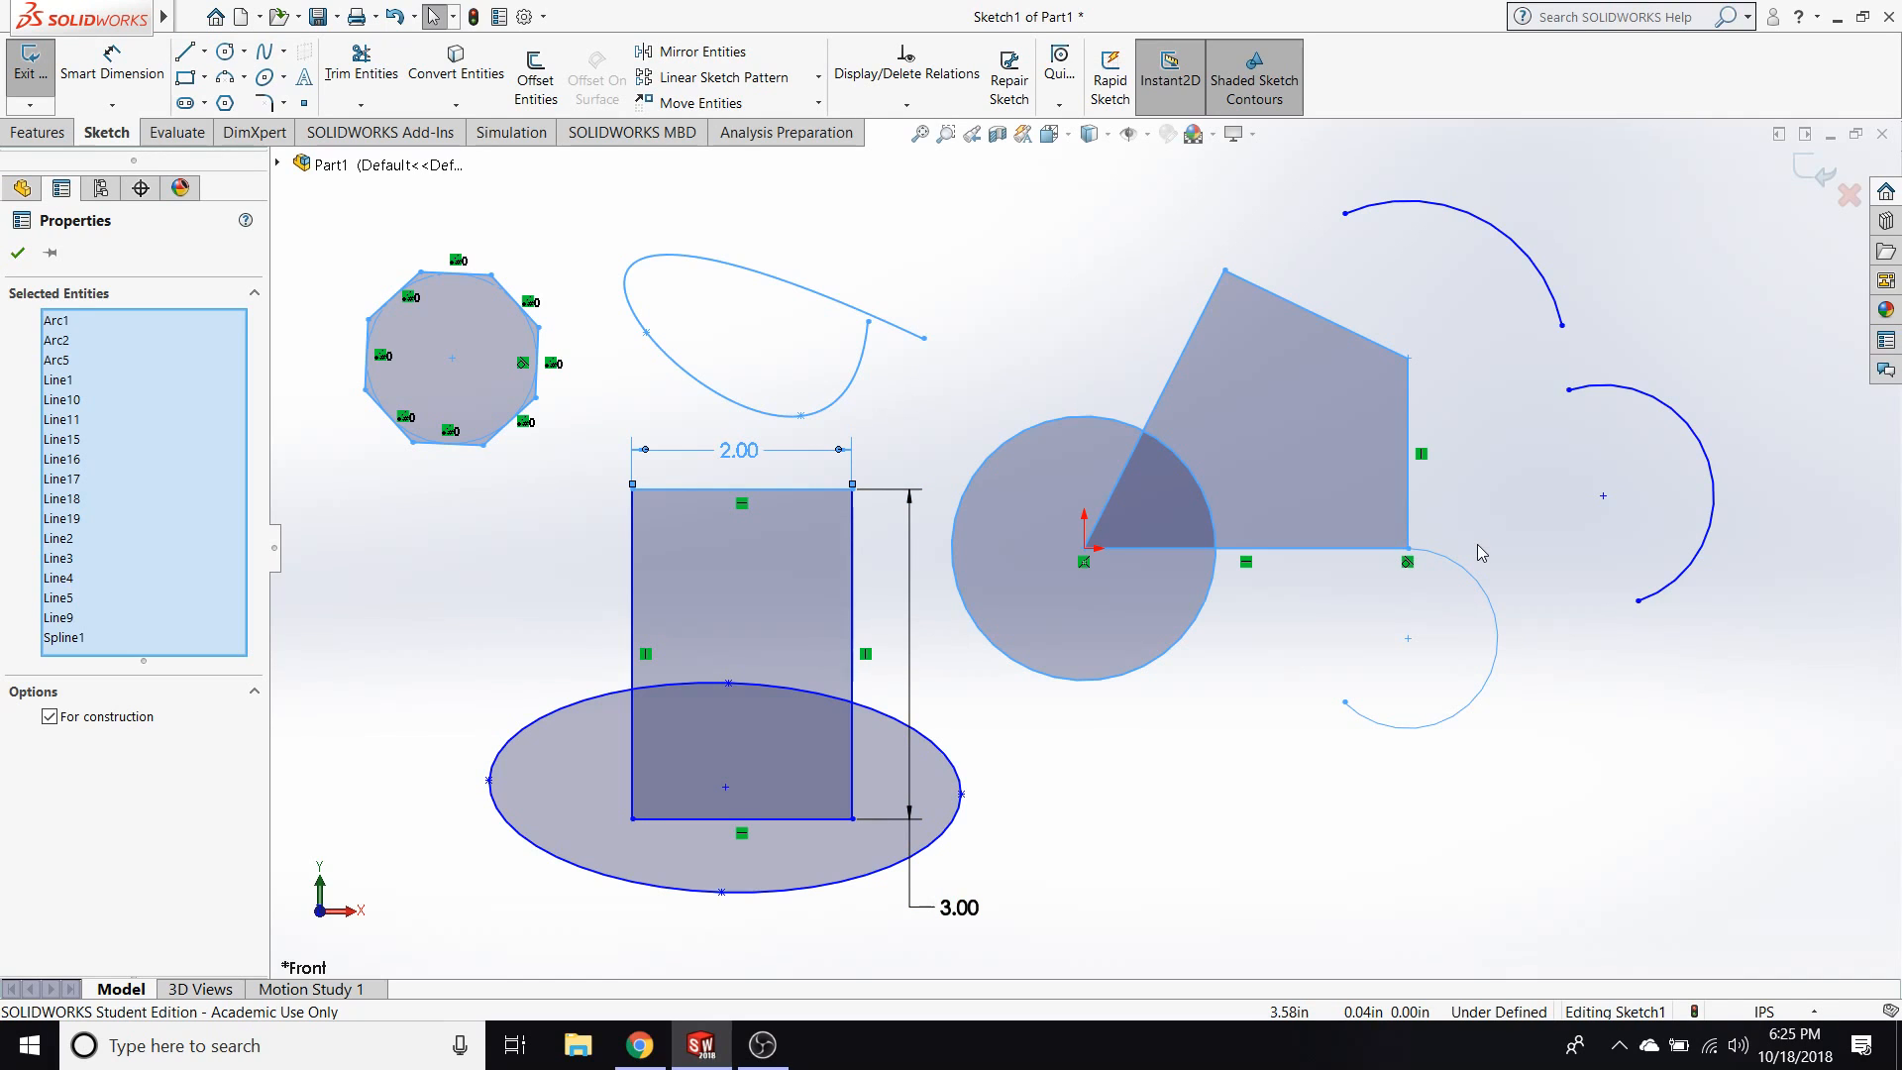
key(Delete)
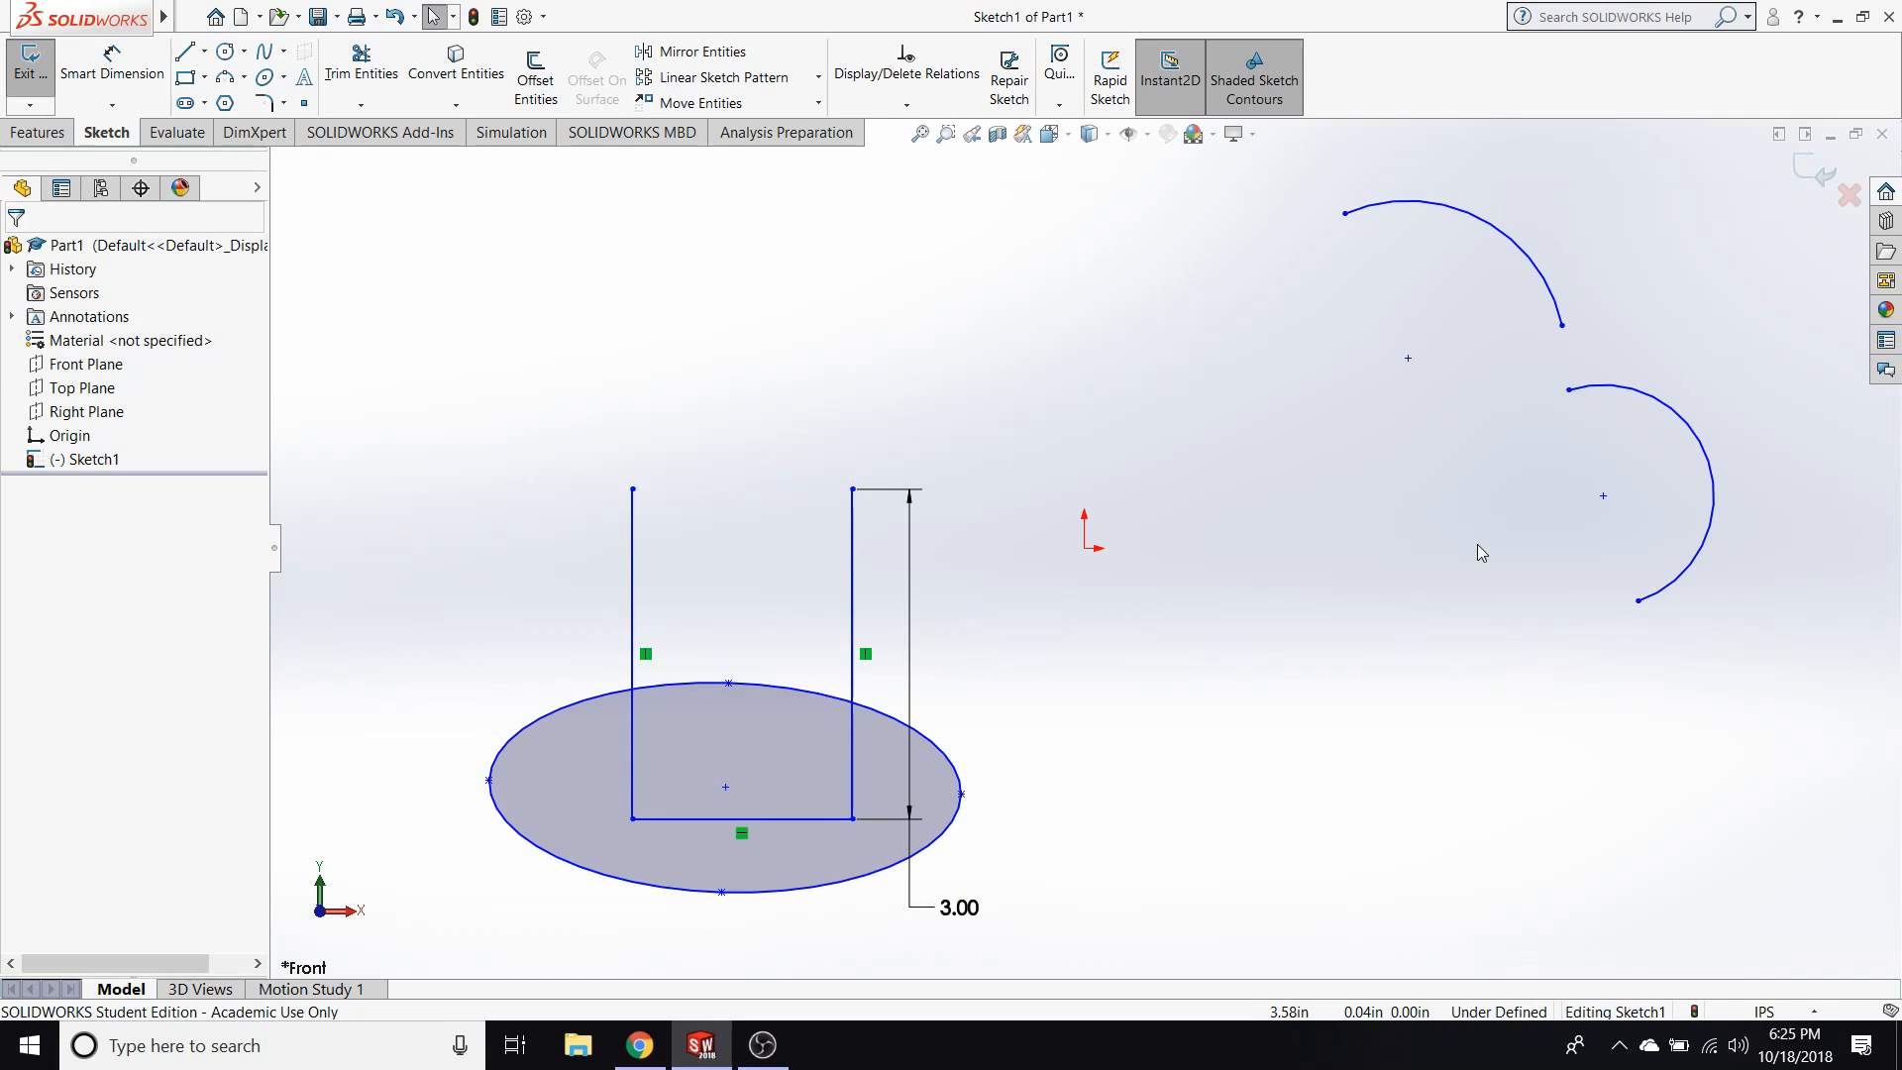
mouse_move(1821, 895)
mouse_down()
mouse_move(490, 514)
mouse_move(381, 121)
mouse_up()
key(Delete)
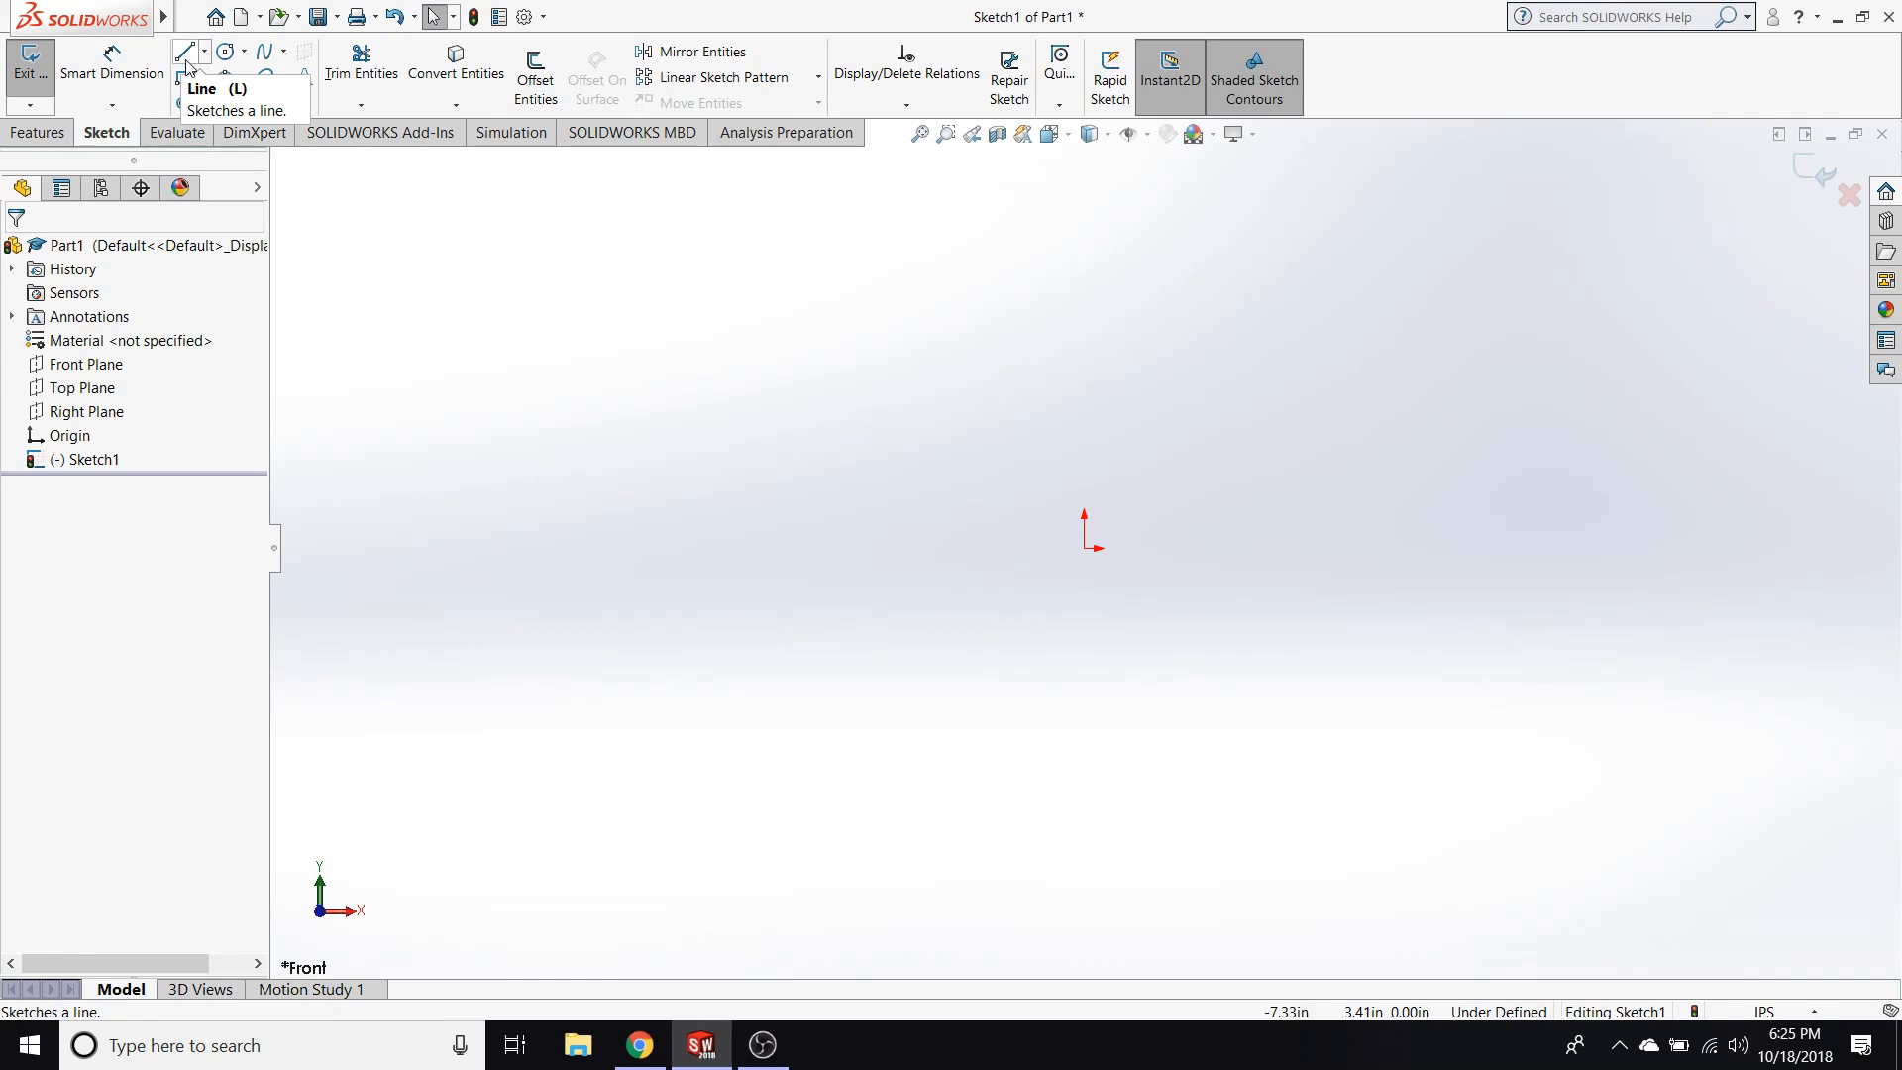
Sketch a corner rectangle about 4.4 in wide, starting at the origin and extending up and to the right.
click(1083, 547)
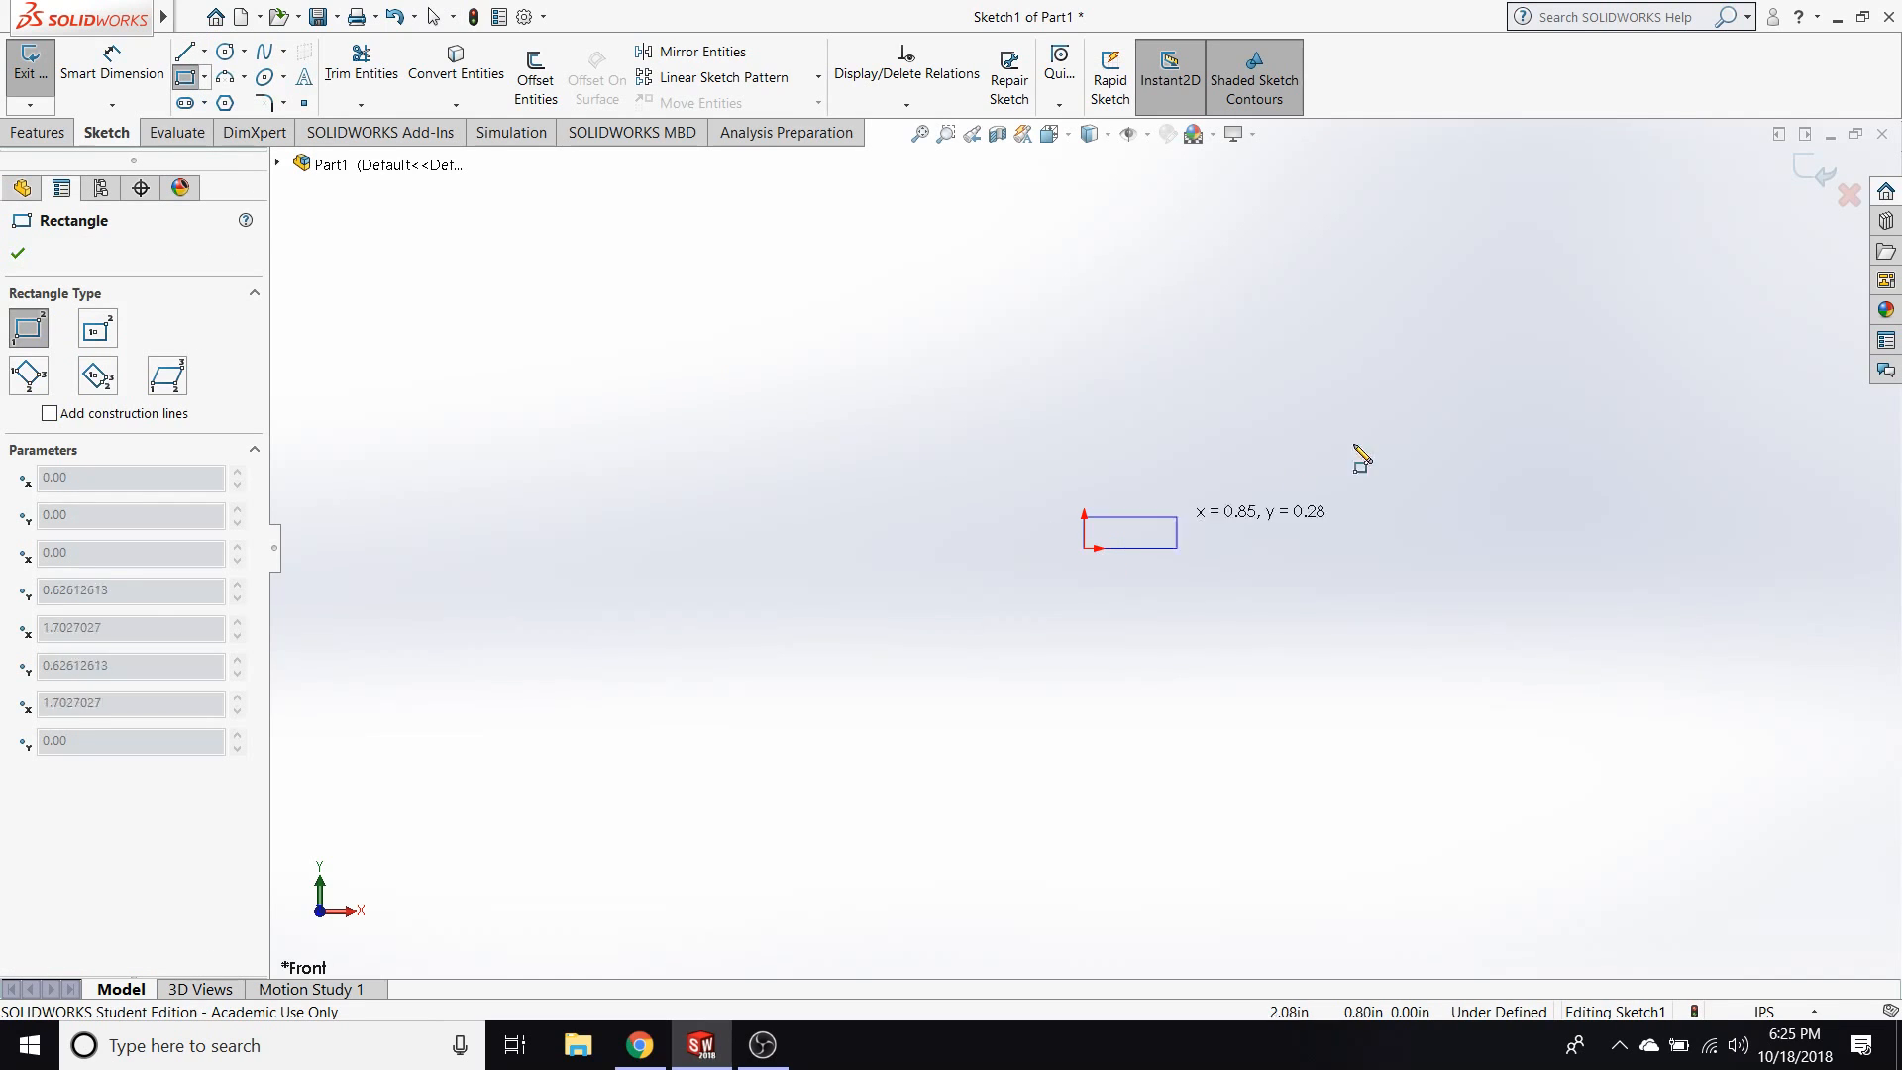
click(1574, 296)
key(Escape)
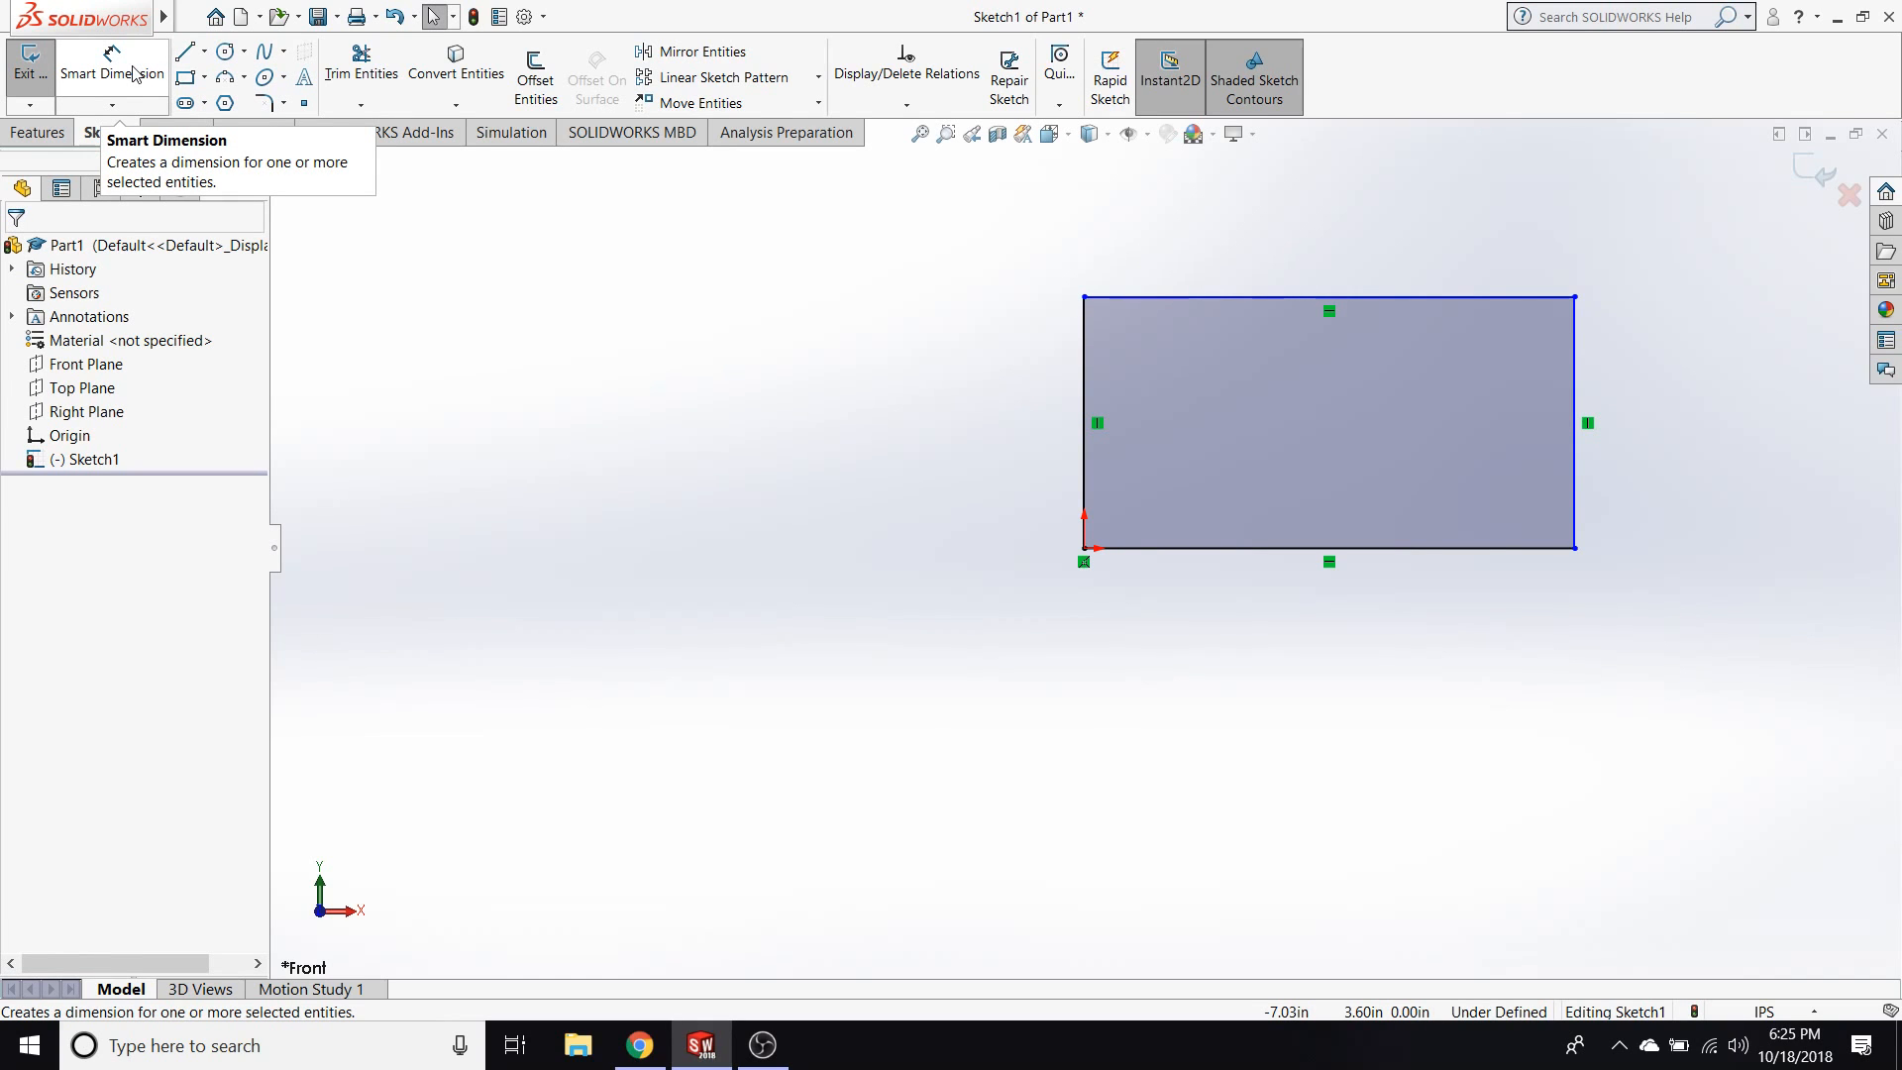
Sketch a 3 point arc with a radius of about 2.9 in, bulging upward between the rectangle's two top corners.
click(225, 76)
click(1575, 297)
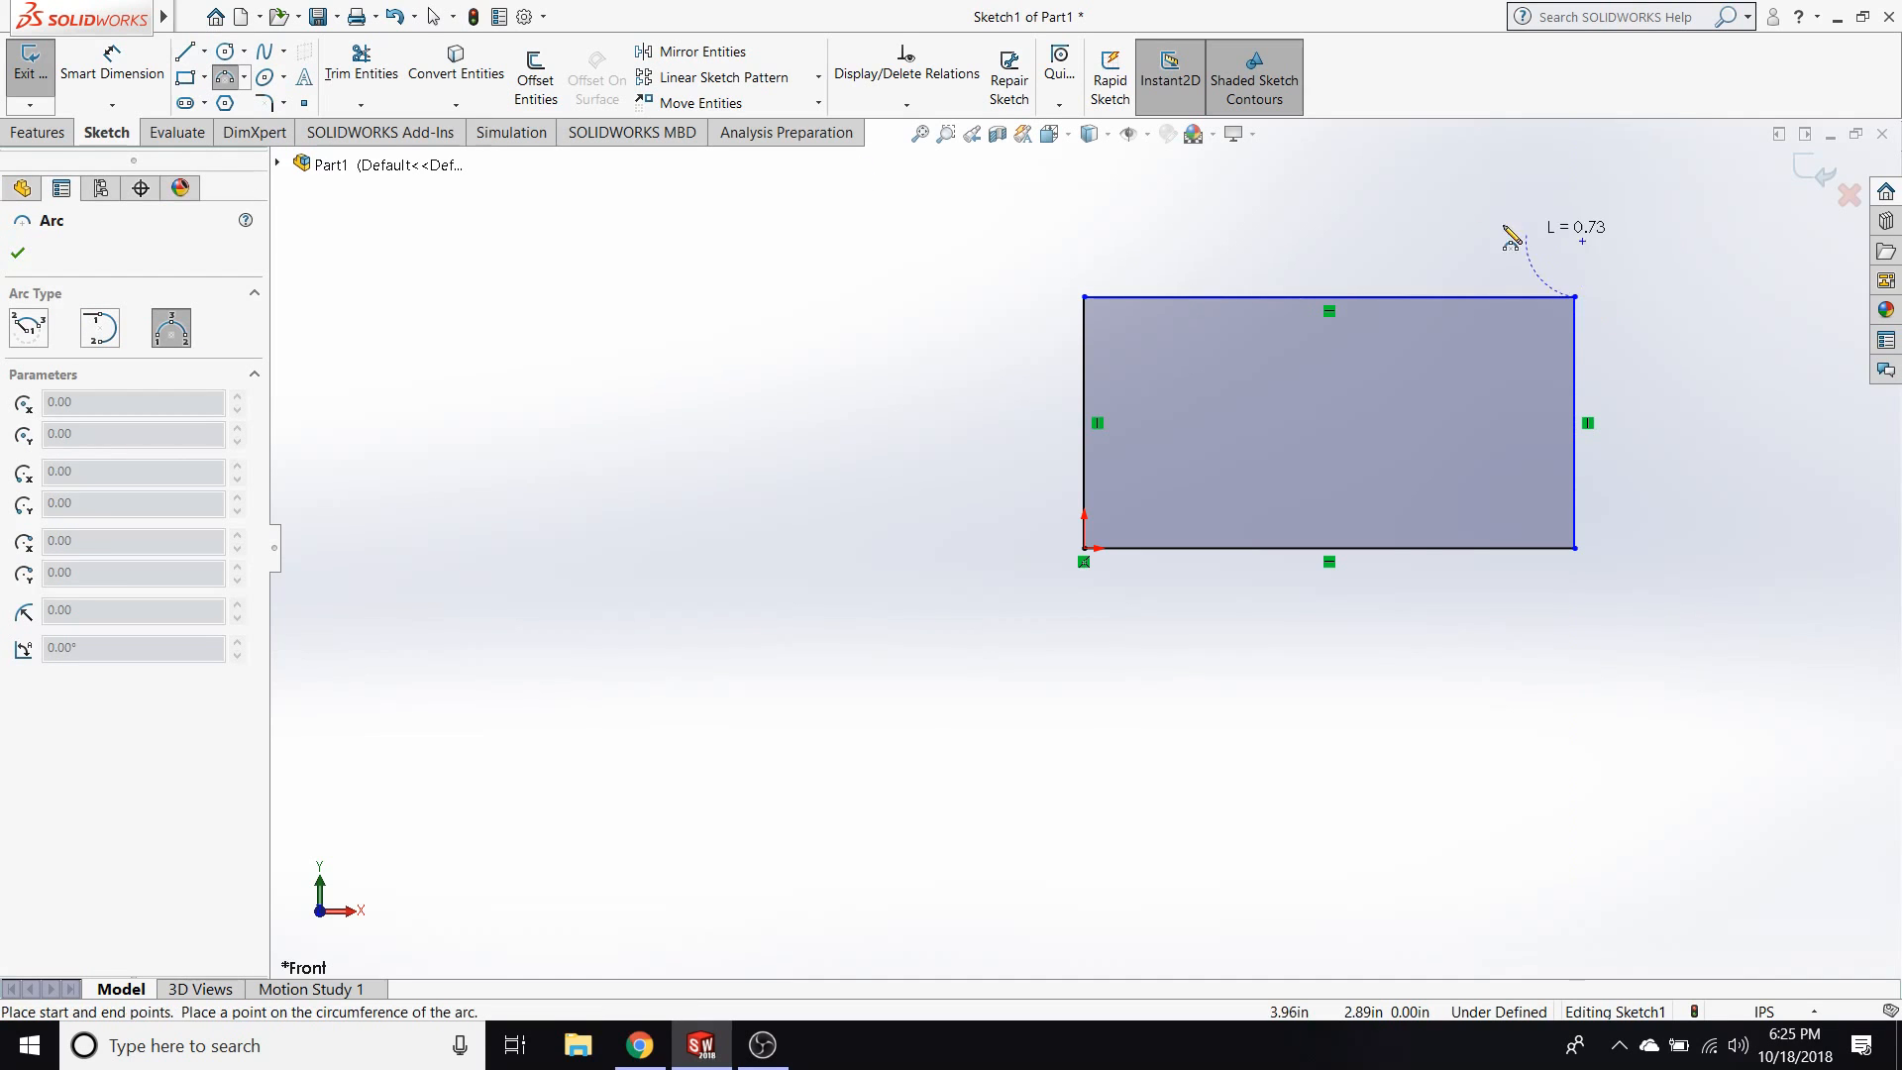
click(1085, 298)
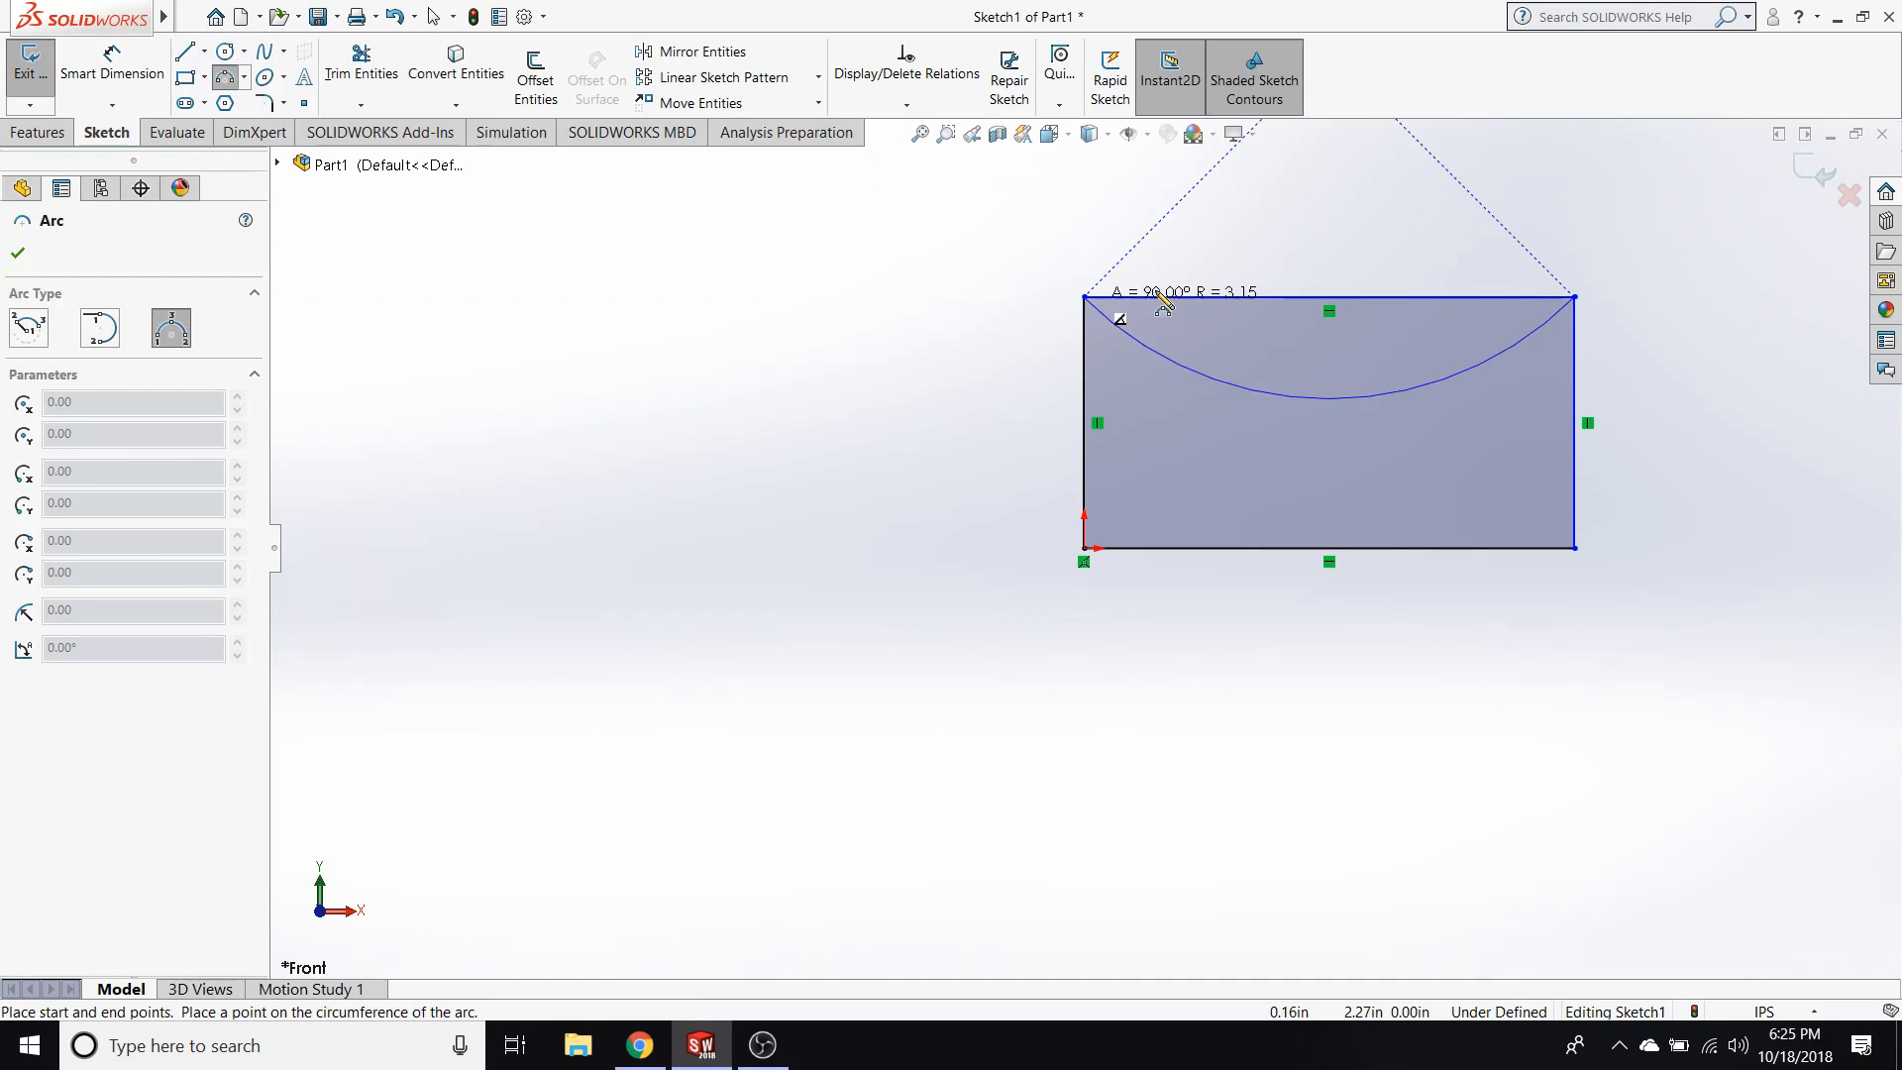
click(1352, 178)
key(Escape)
Move the arc's centre point slightly up and to the right to reshape the arc and the rectangle.
scroll(1470, 367, up, 2)
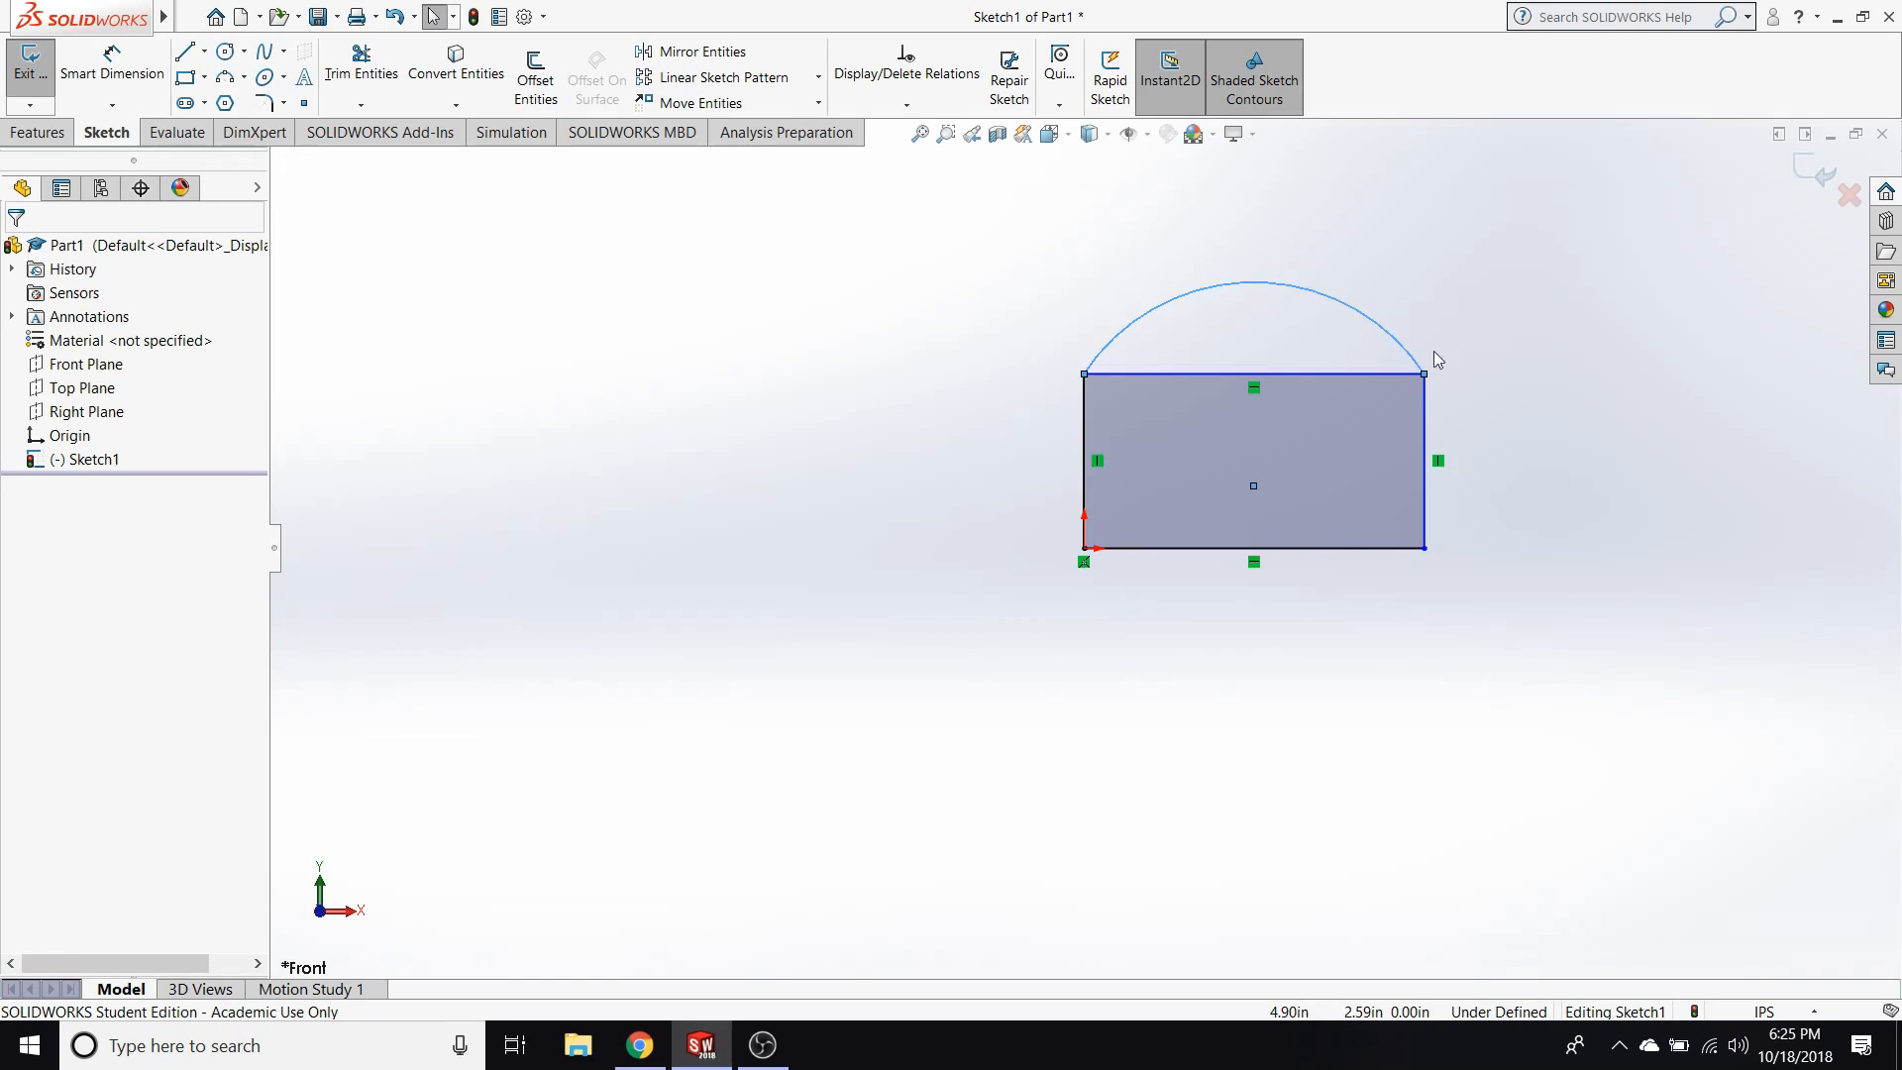
scroll(1339, 335, down, 2)
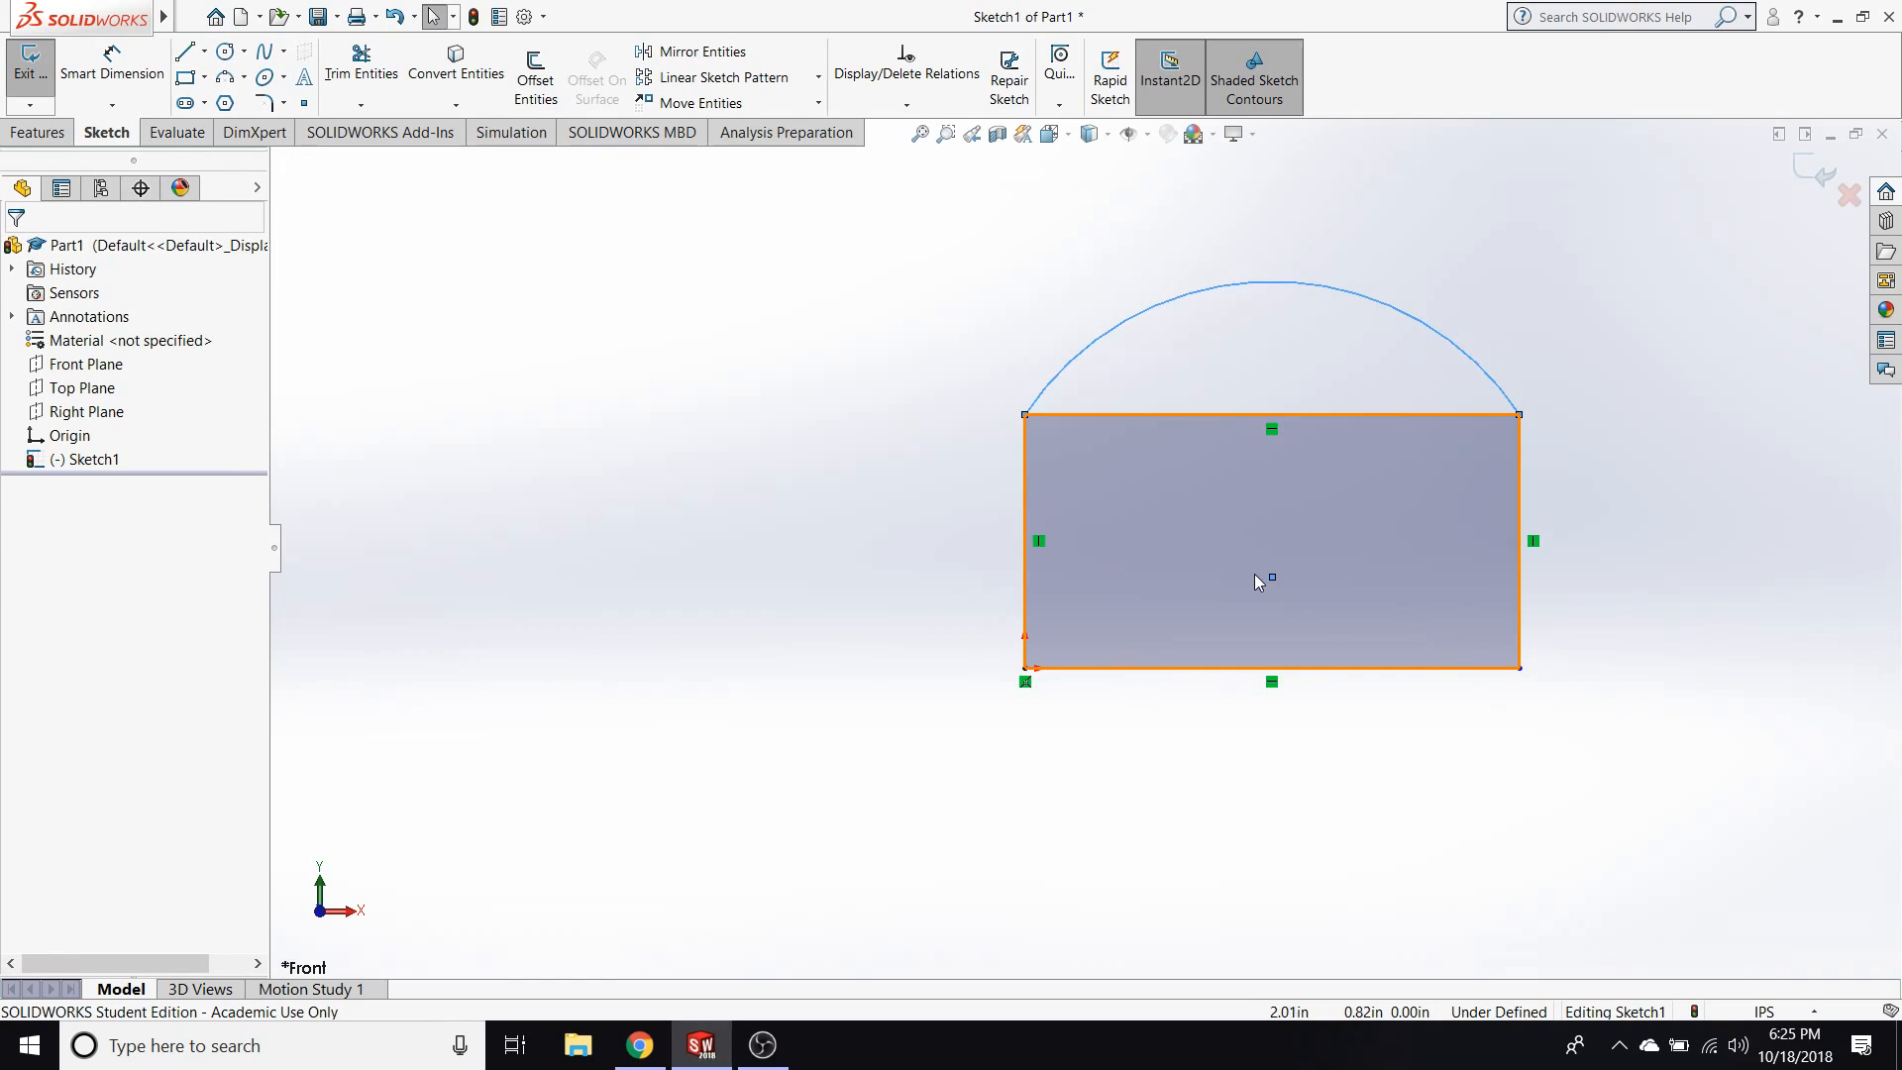
drag(1274, 576, 1300, 540)
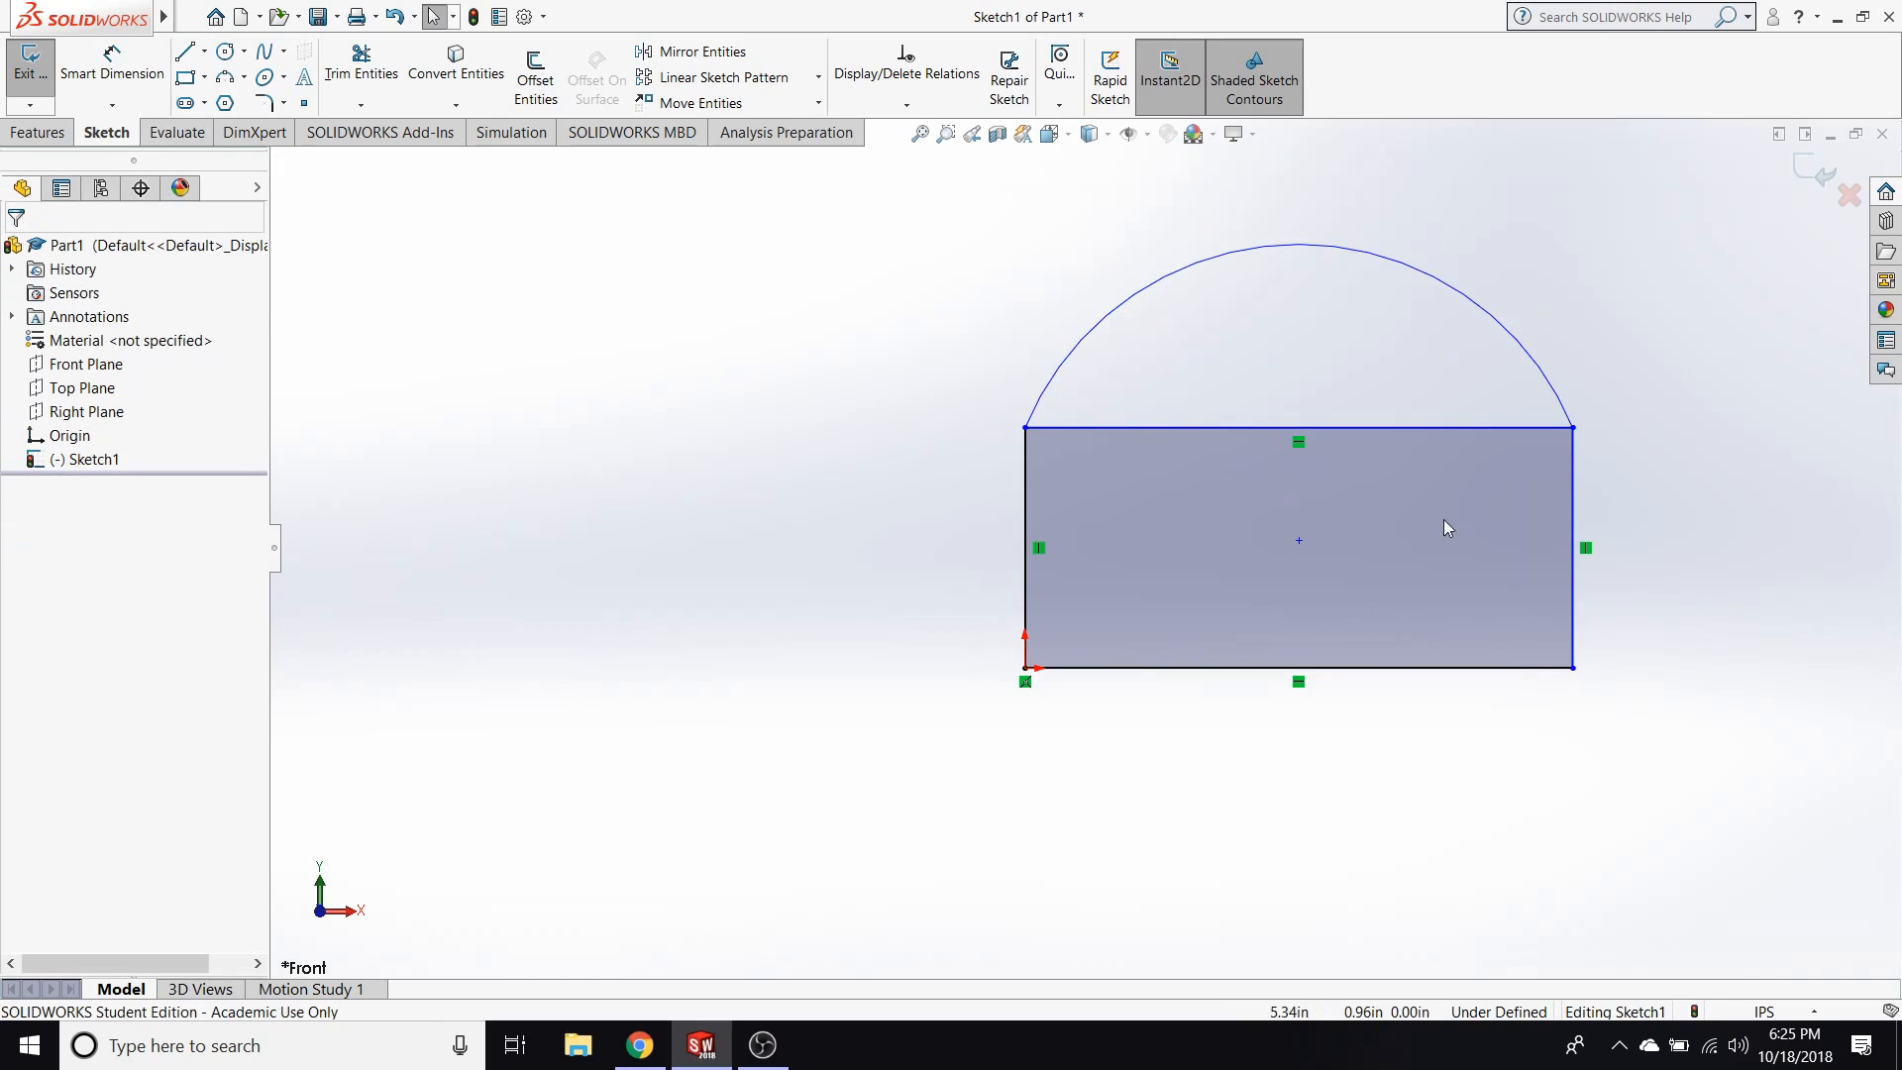
Dimension the rectangle's right edge and set its height to 2 in.
click(125, 83)
click(1574, 531)
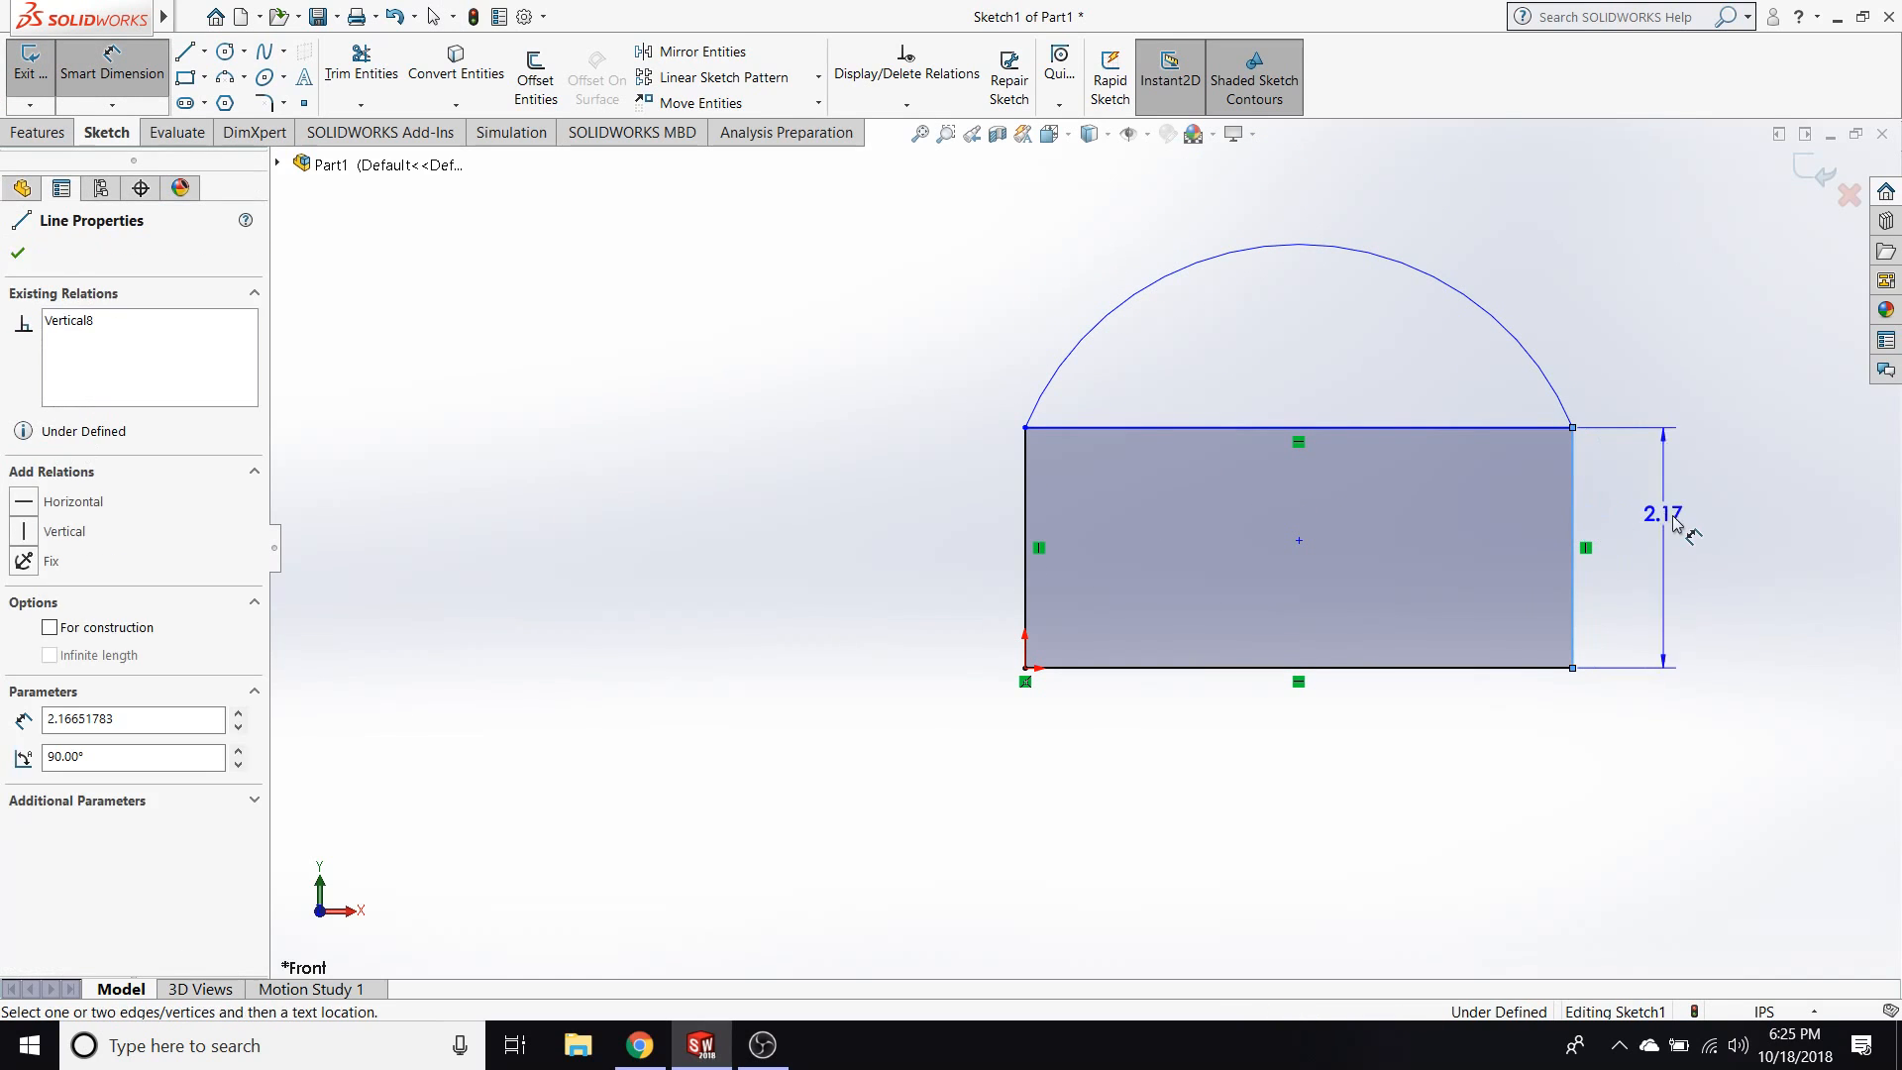
click(1717, 554)
text(2)
key(Return)
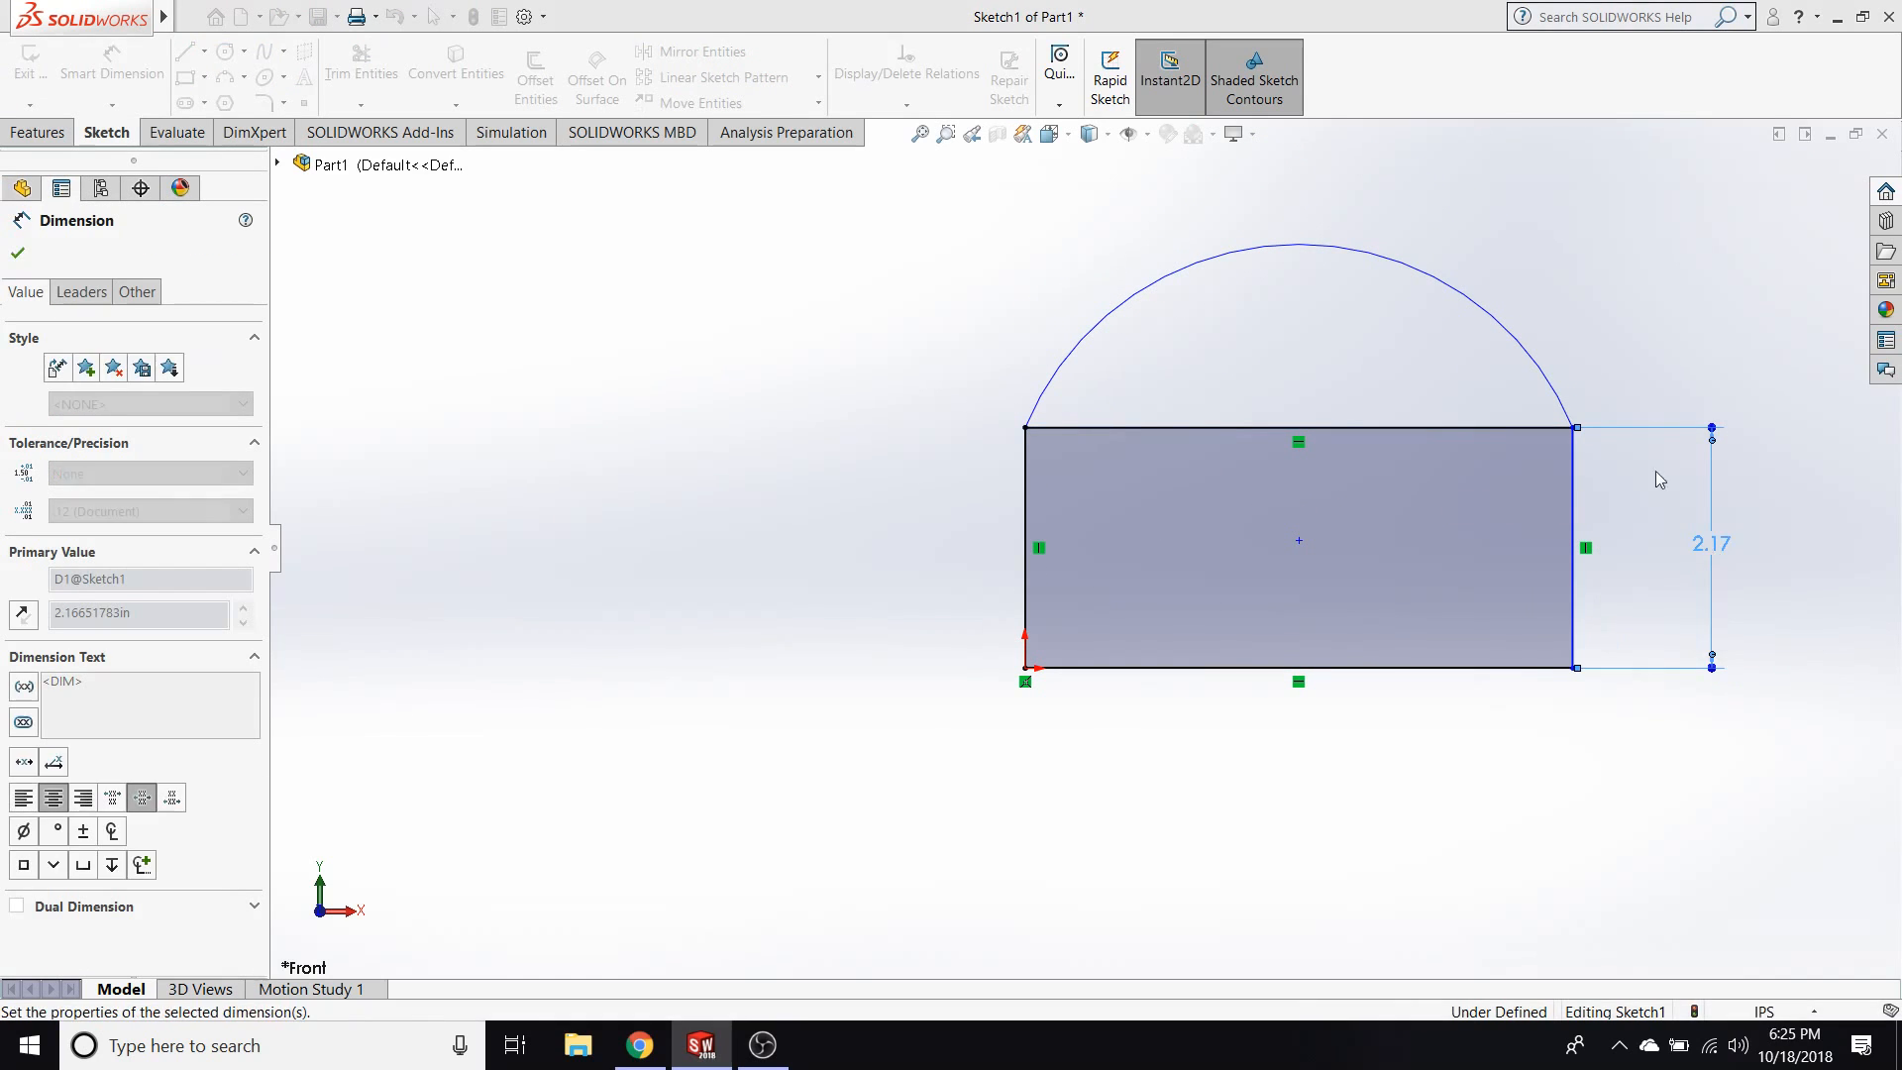
Dimension the arc above the rectangle and set its radius to 2 in.
click(1533, 339)
click(1565, 252)
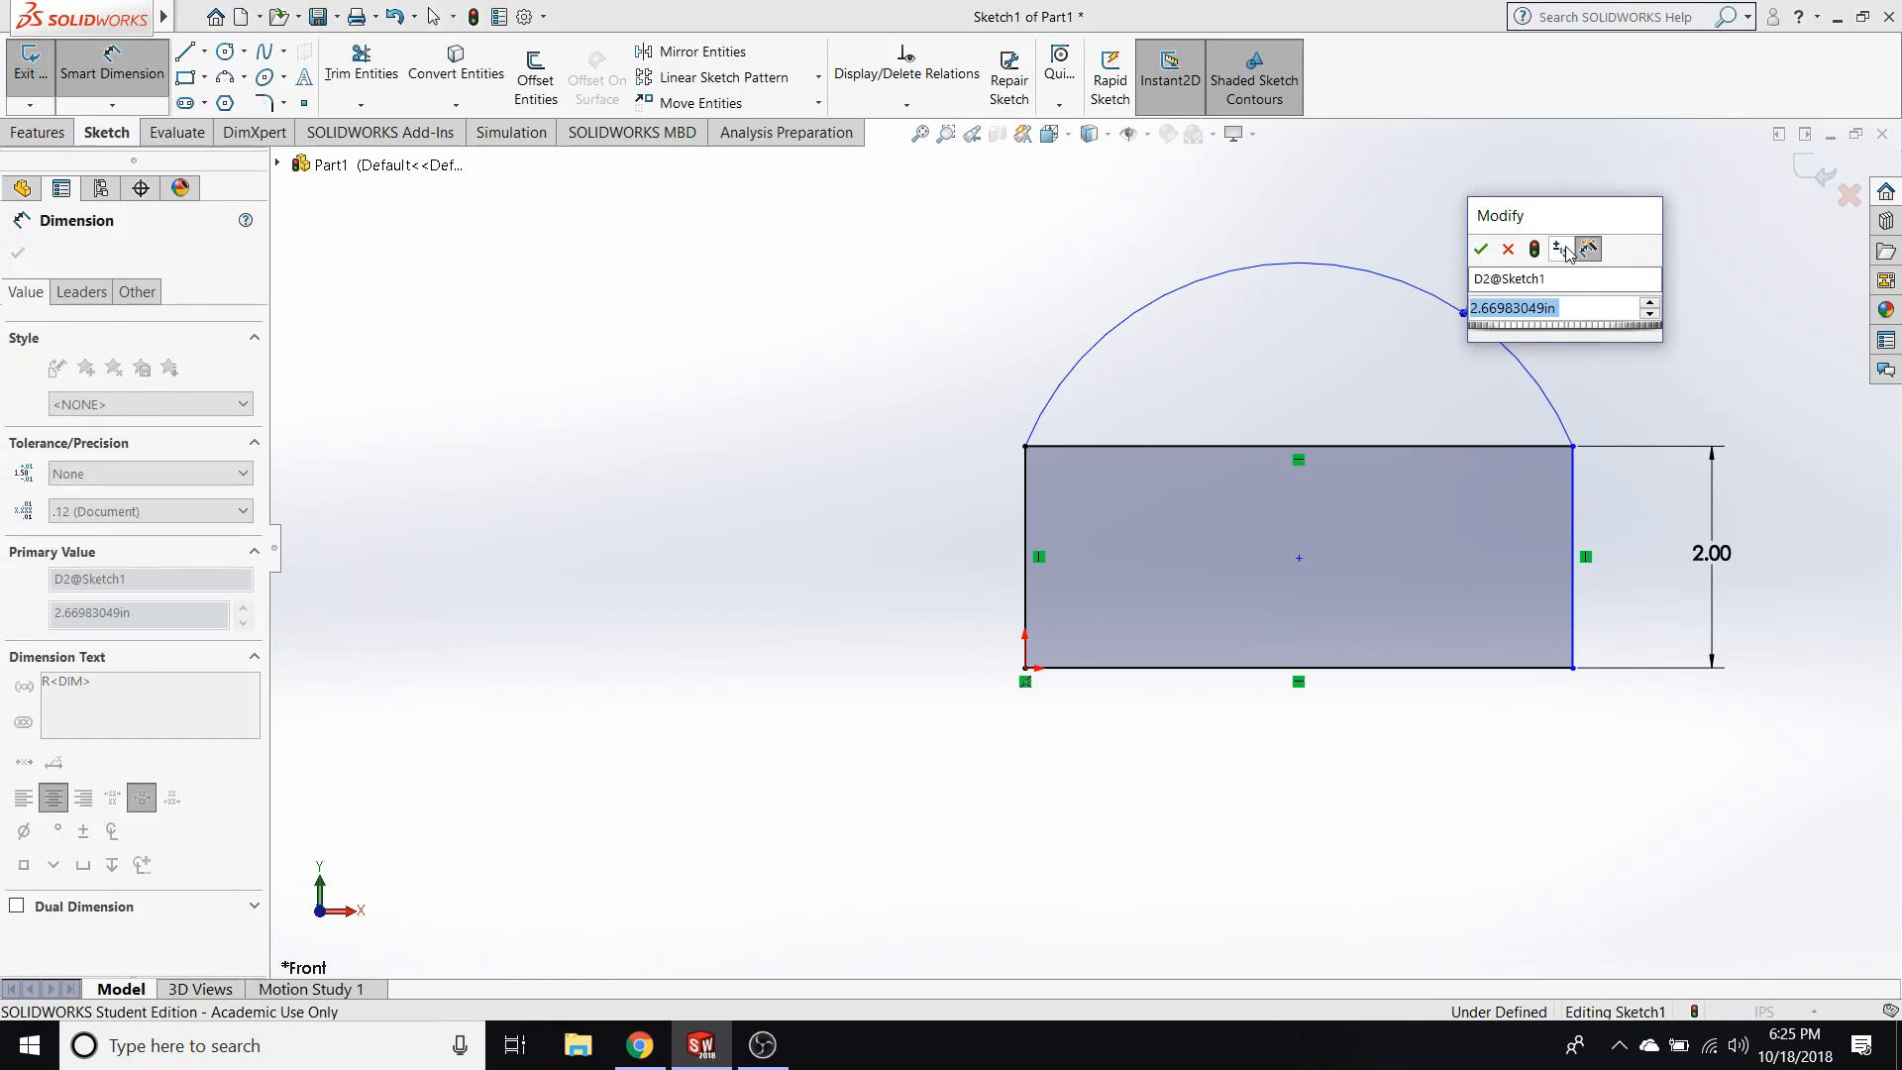
text(2)
key(Return)
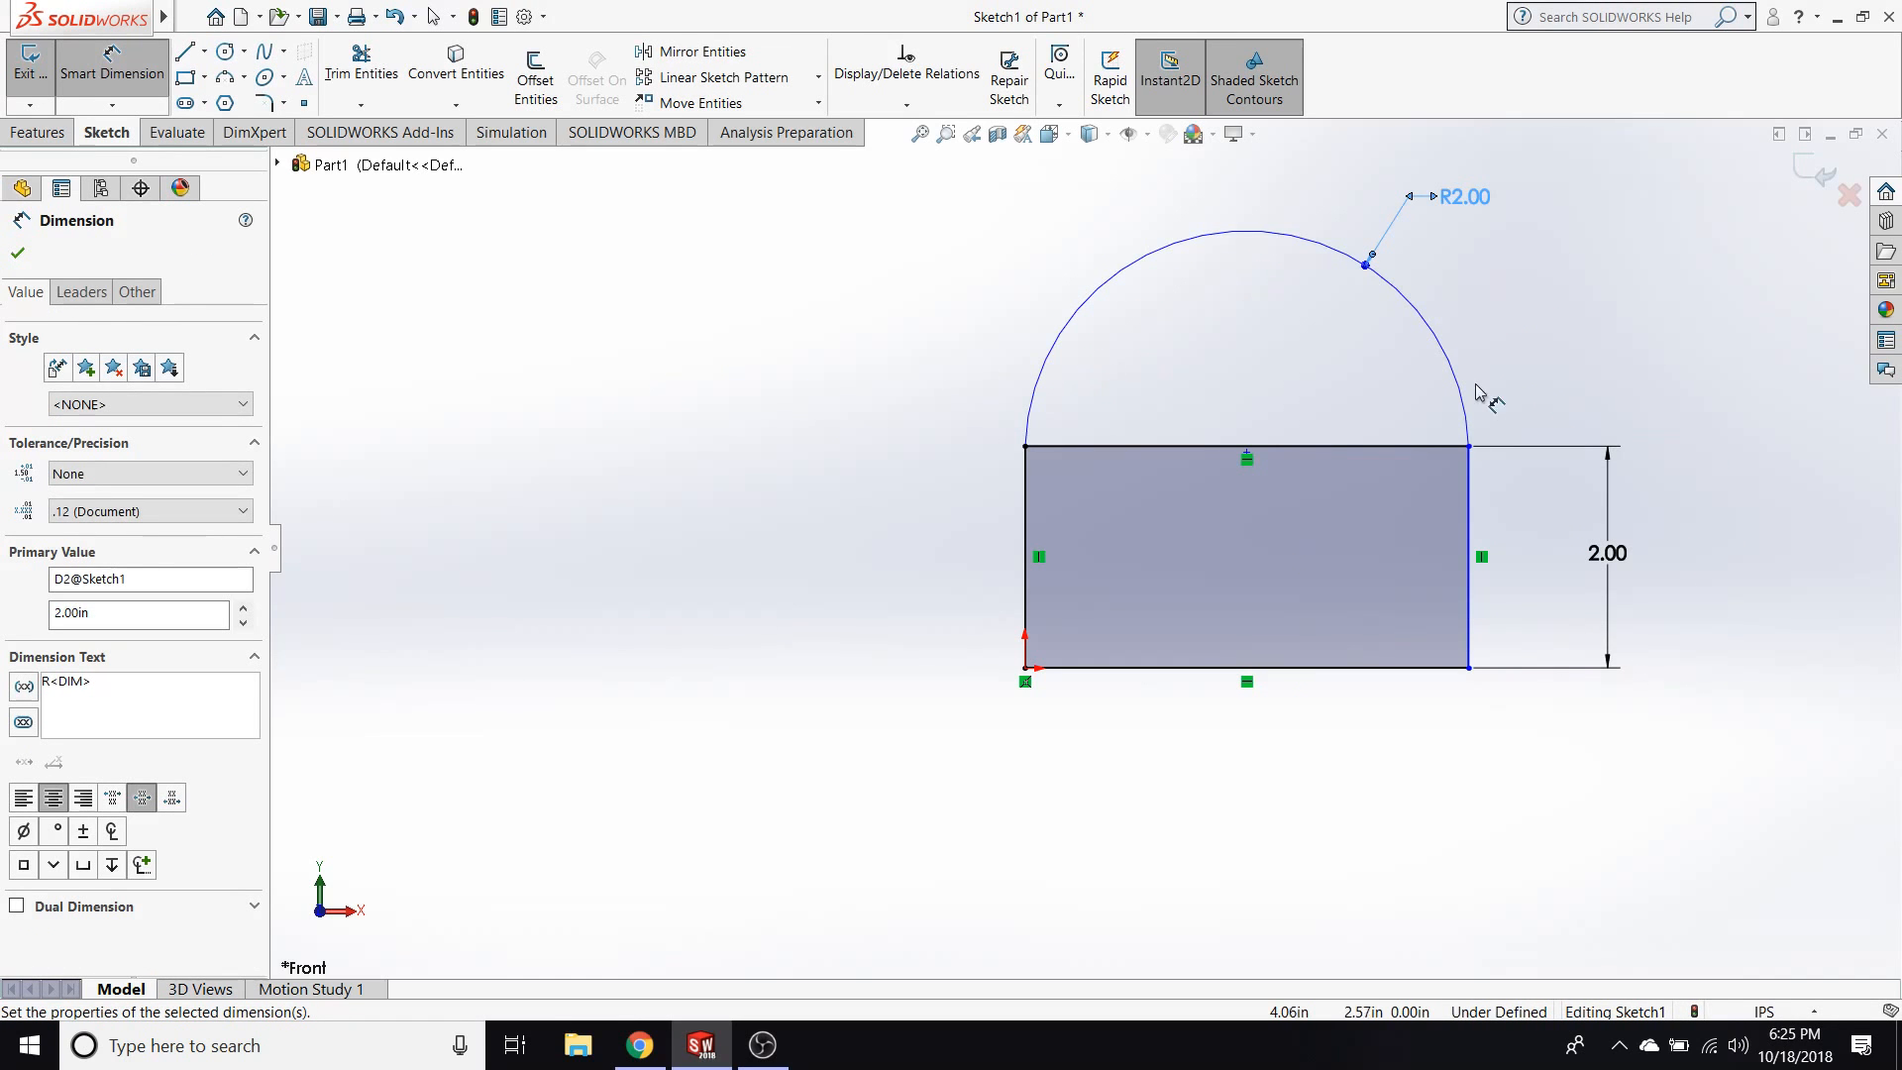
Dimension the rectangle's bottom edge, accepting the proposed length.
click(1194, 676)
click(1271, 785)
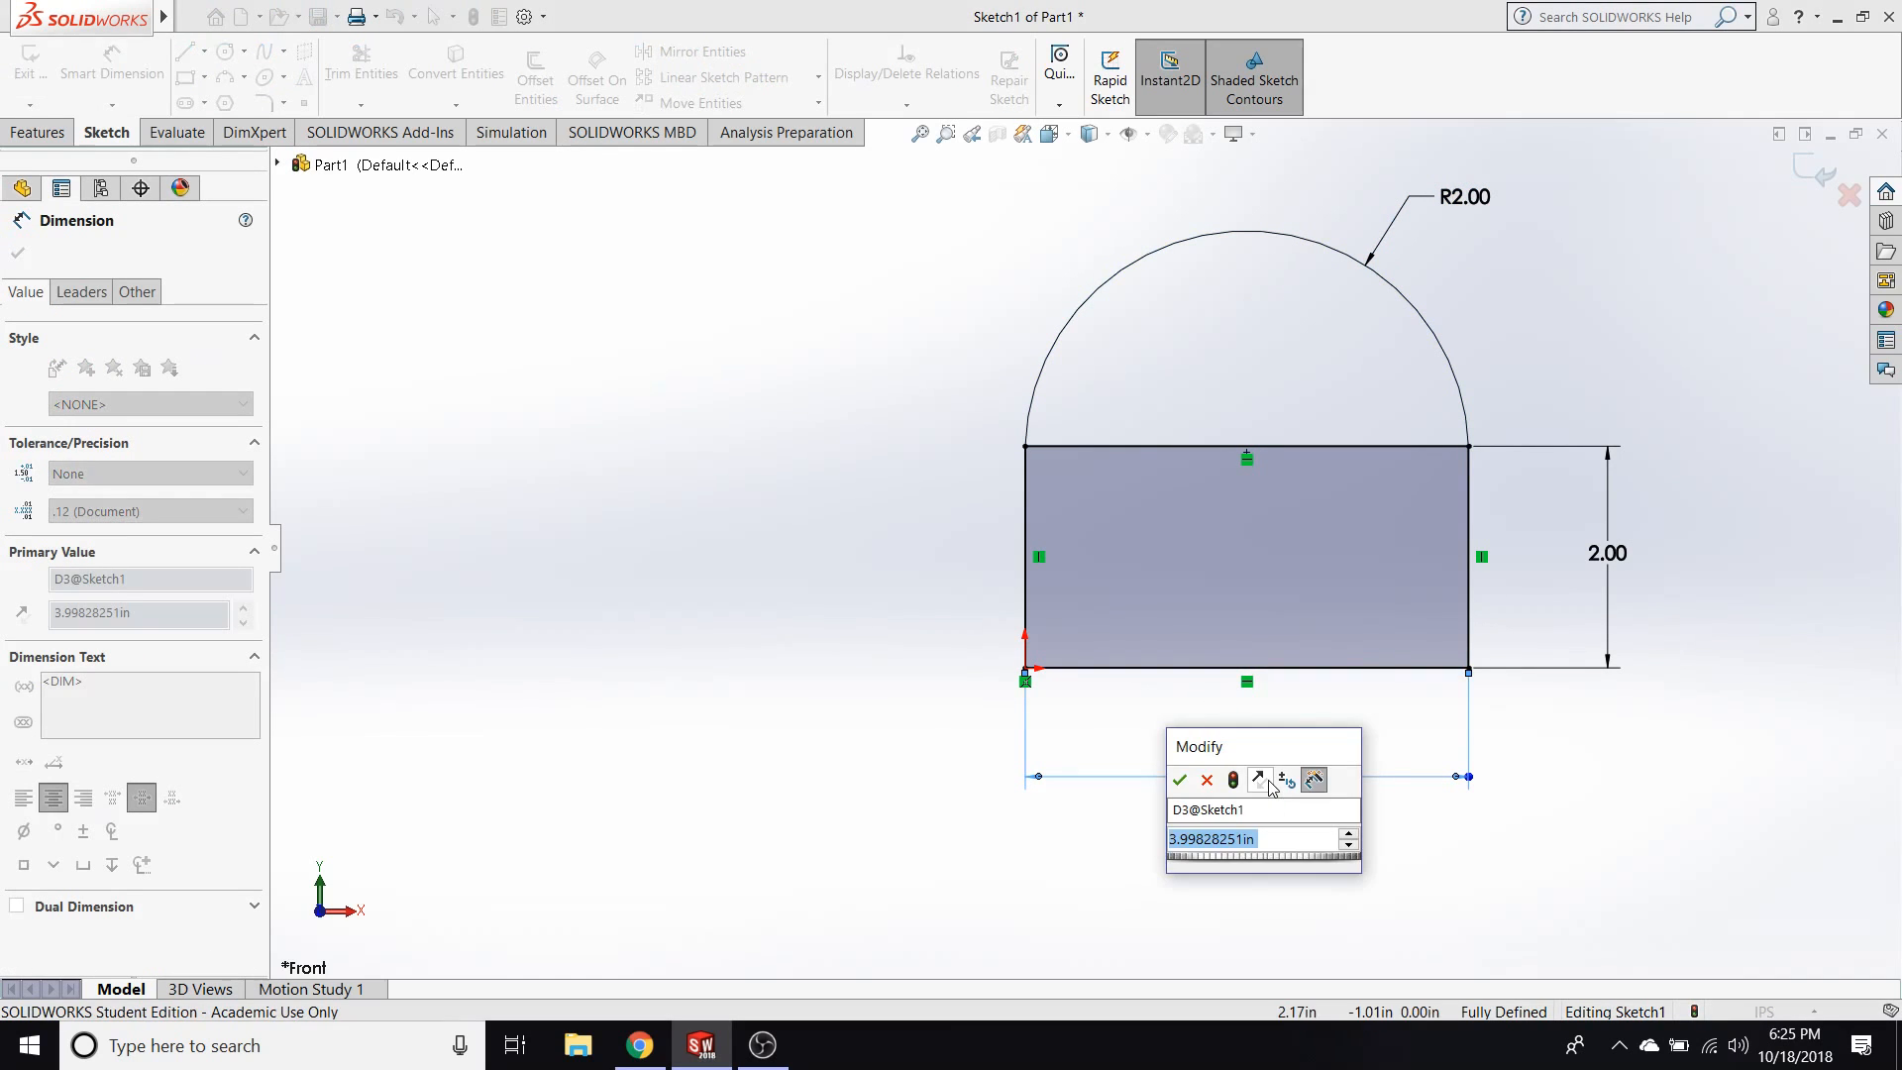
key(Return)
key(Escape)
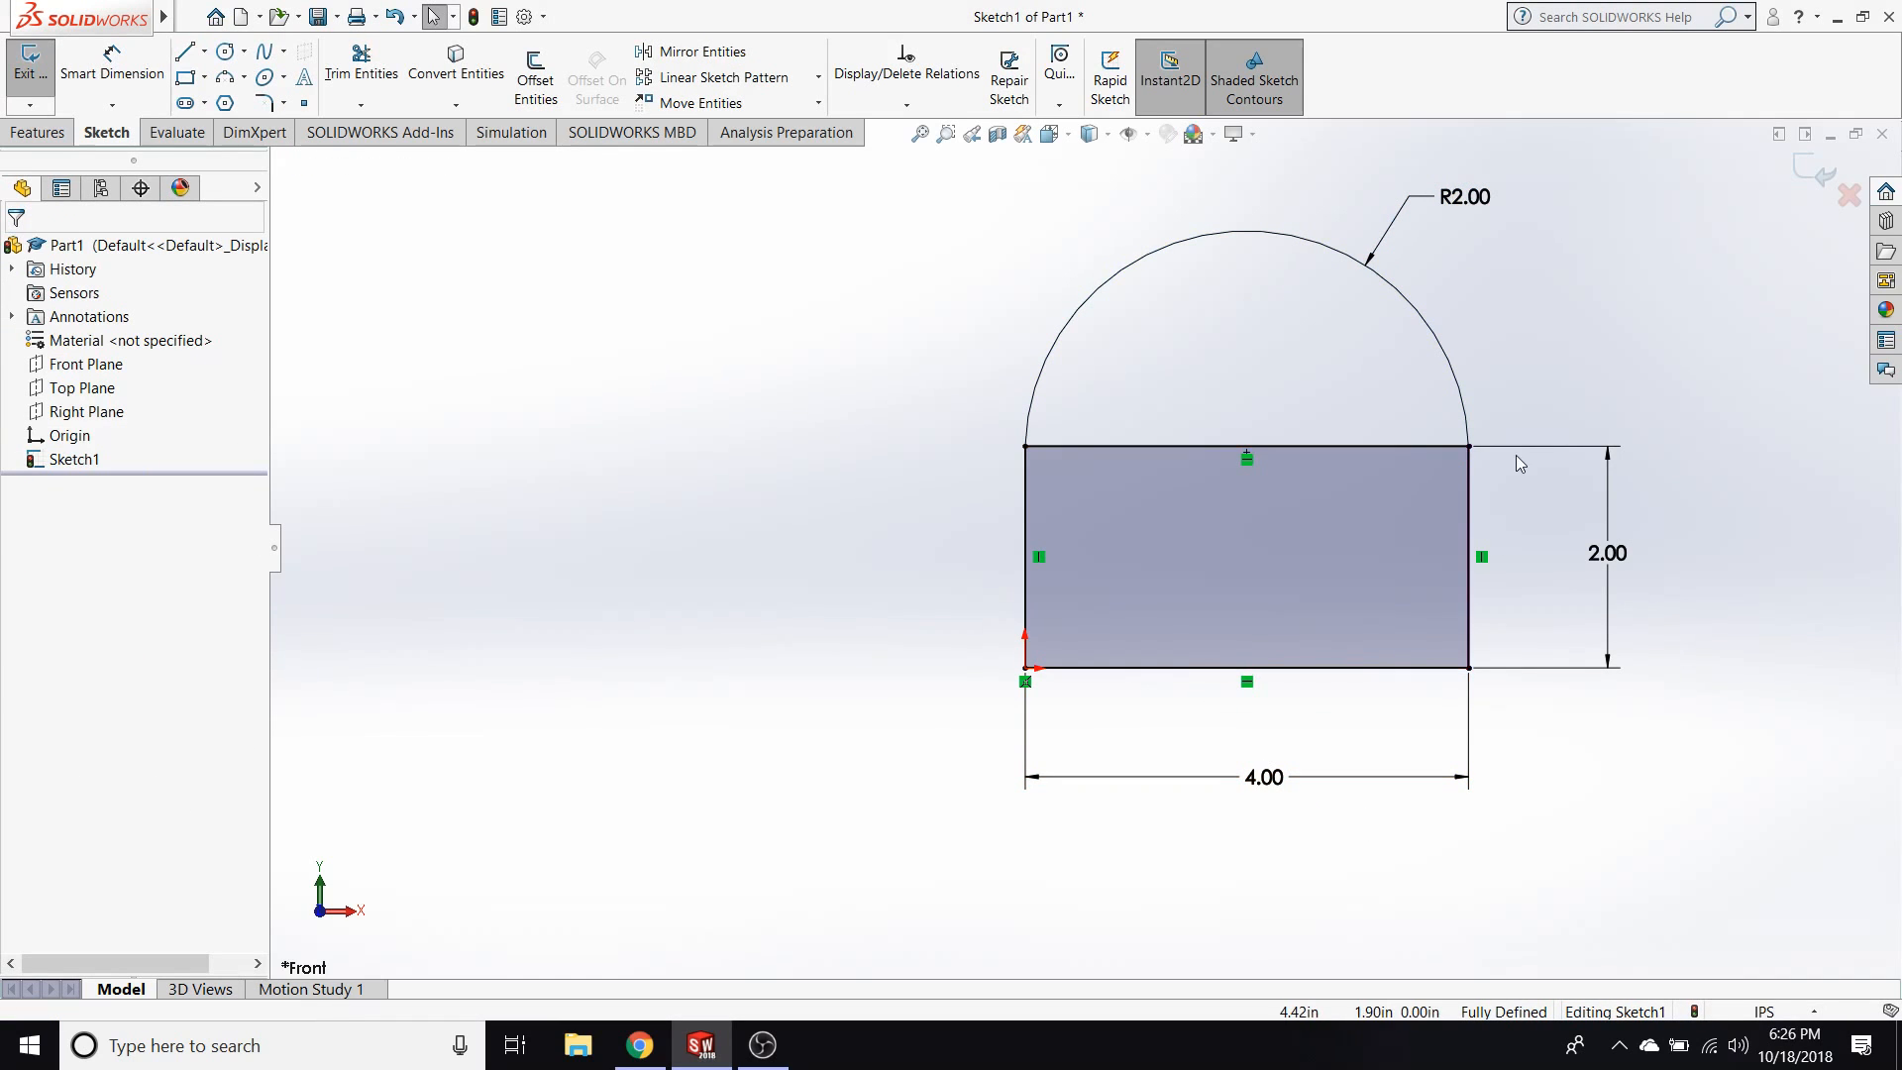
Delete the width dimension below the rectangle and select Sketch1 in the feature tree.
click(1463, 449)
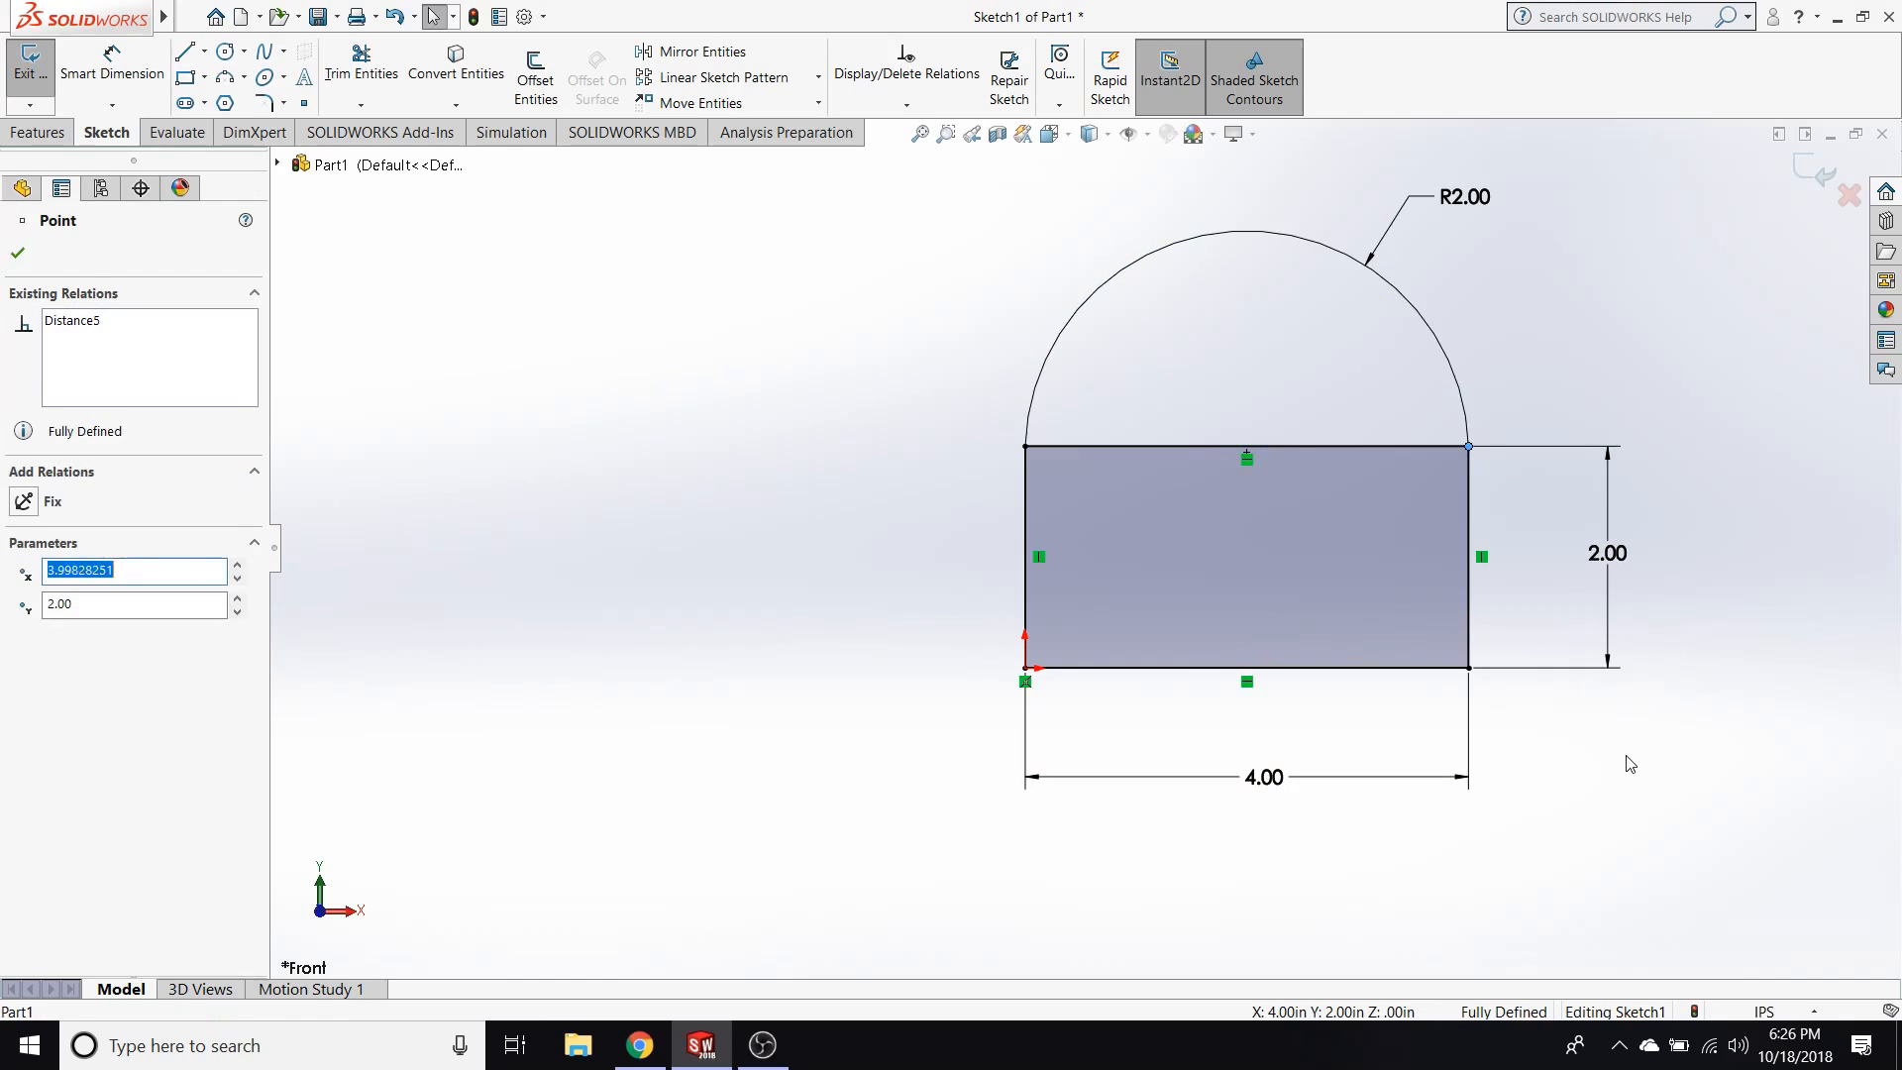
click(1506, 726)
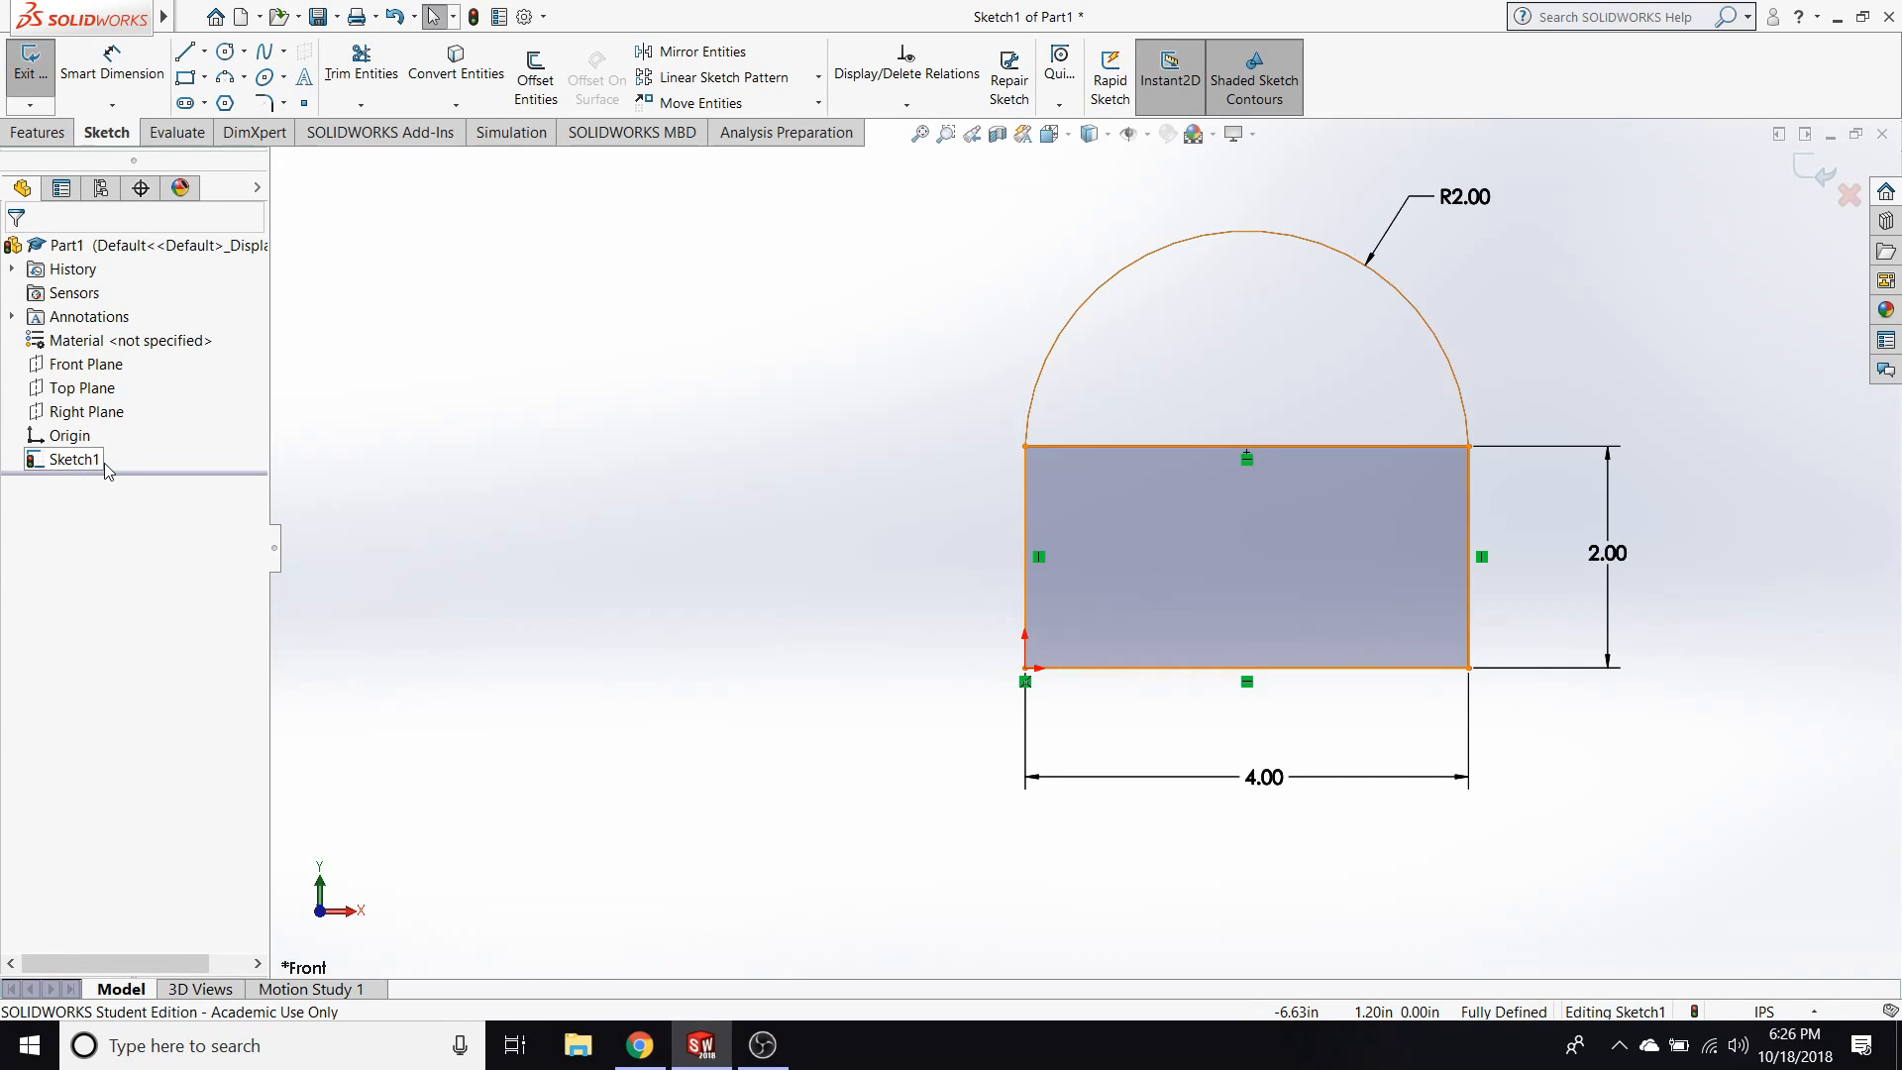
click(1154, 778)
key(Delete)
click(89, 459)
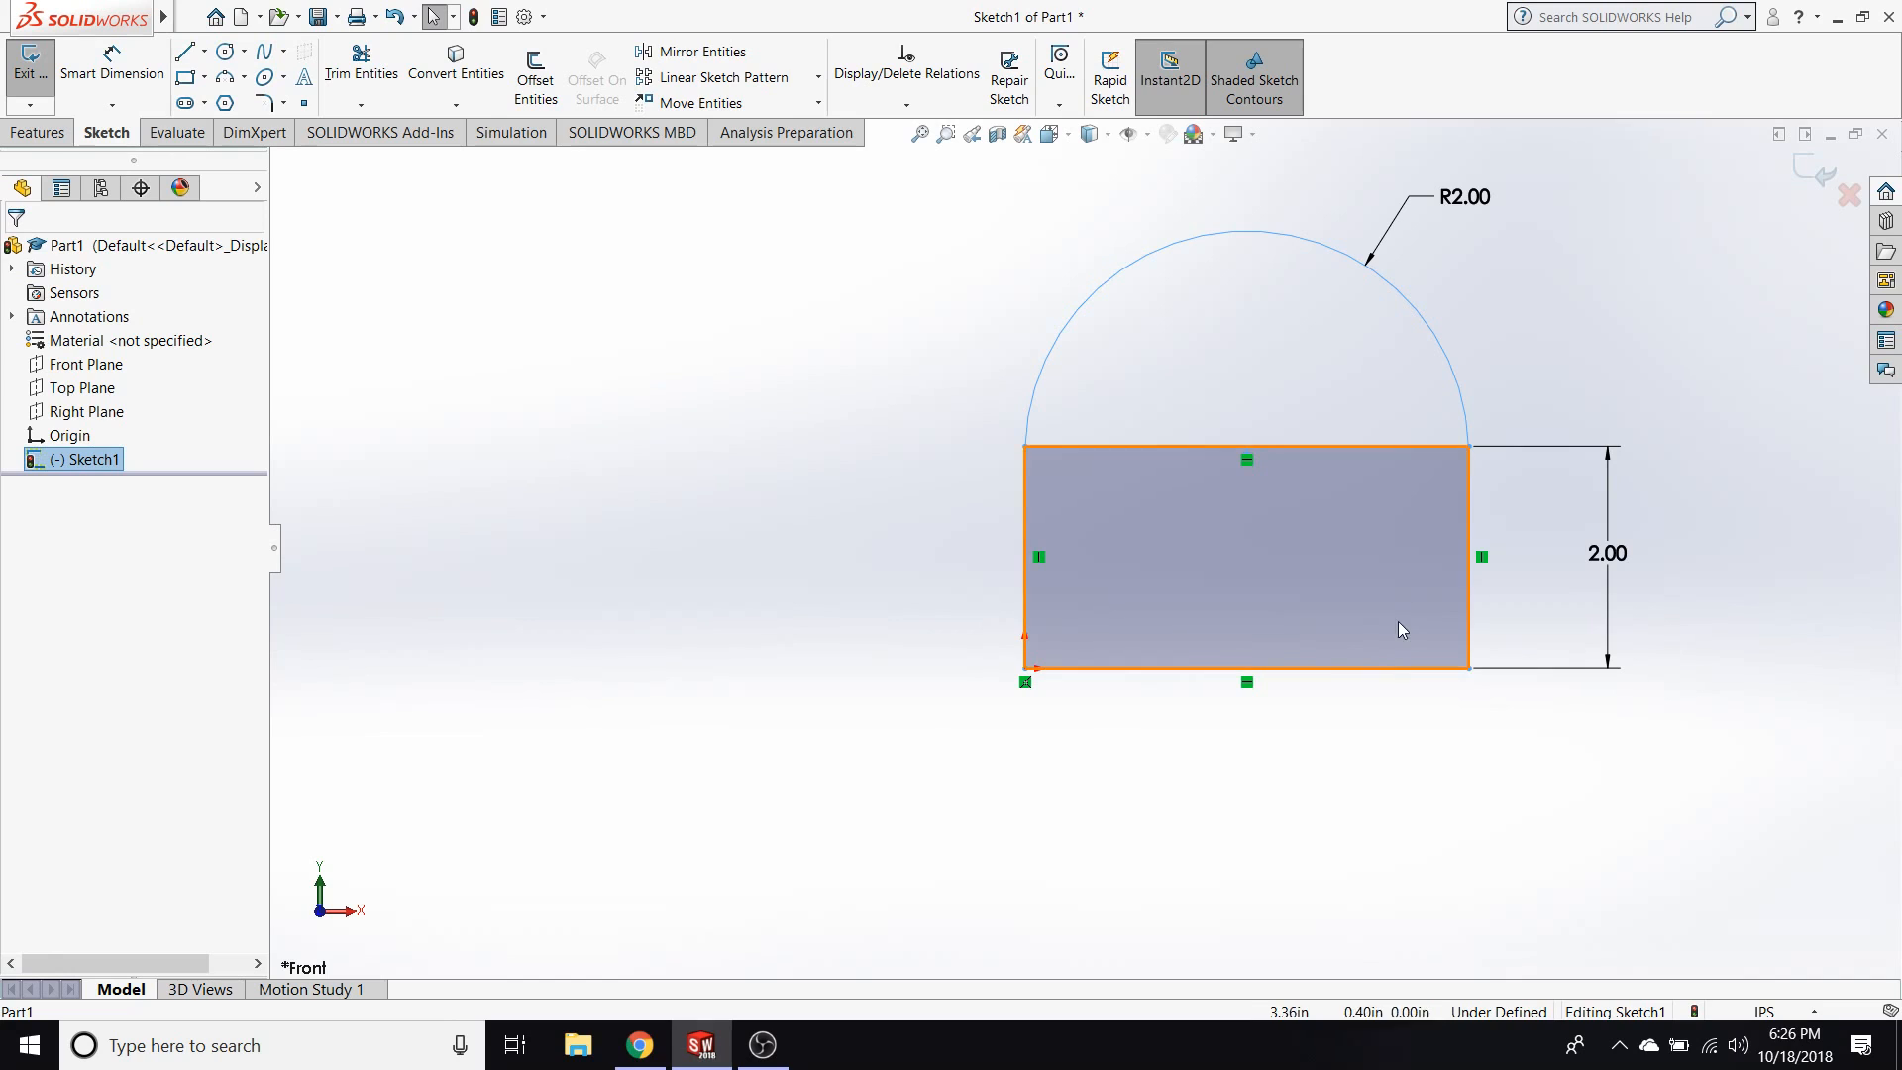
Delete the rectangle's top edge so the arc and the rectangle's other sides form a single outline.
key(Escape)
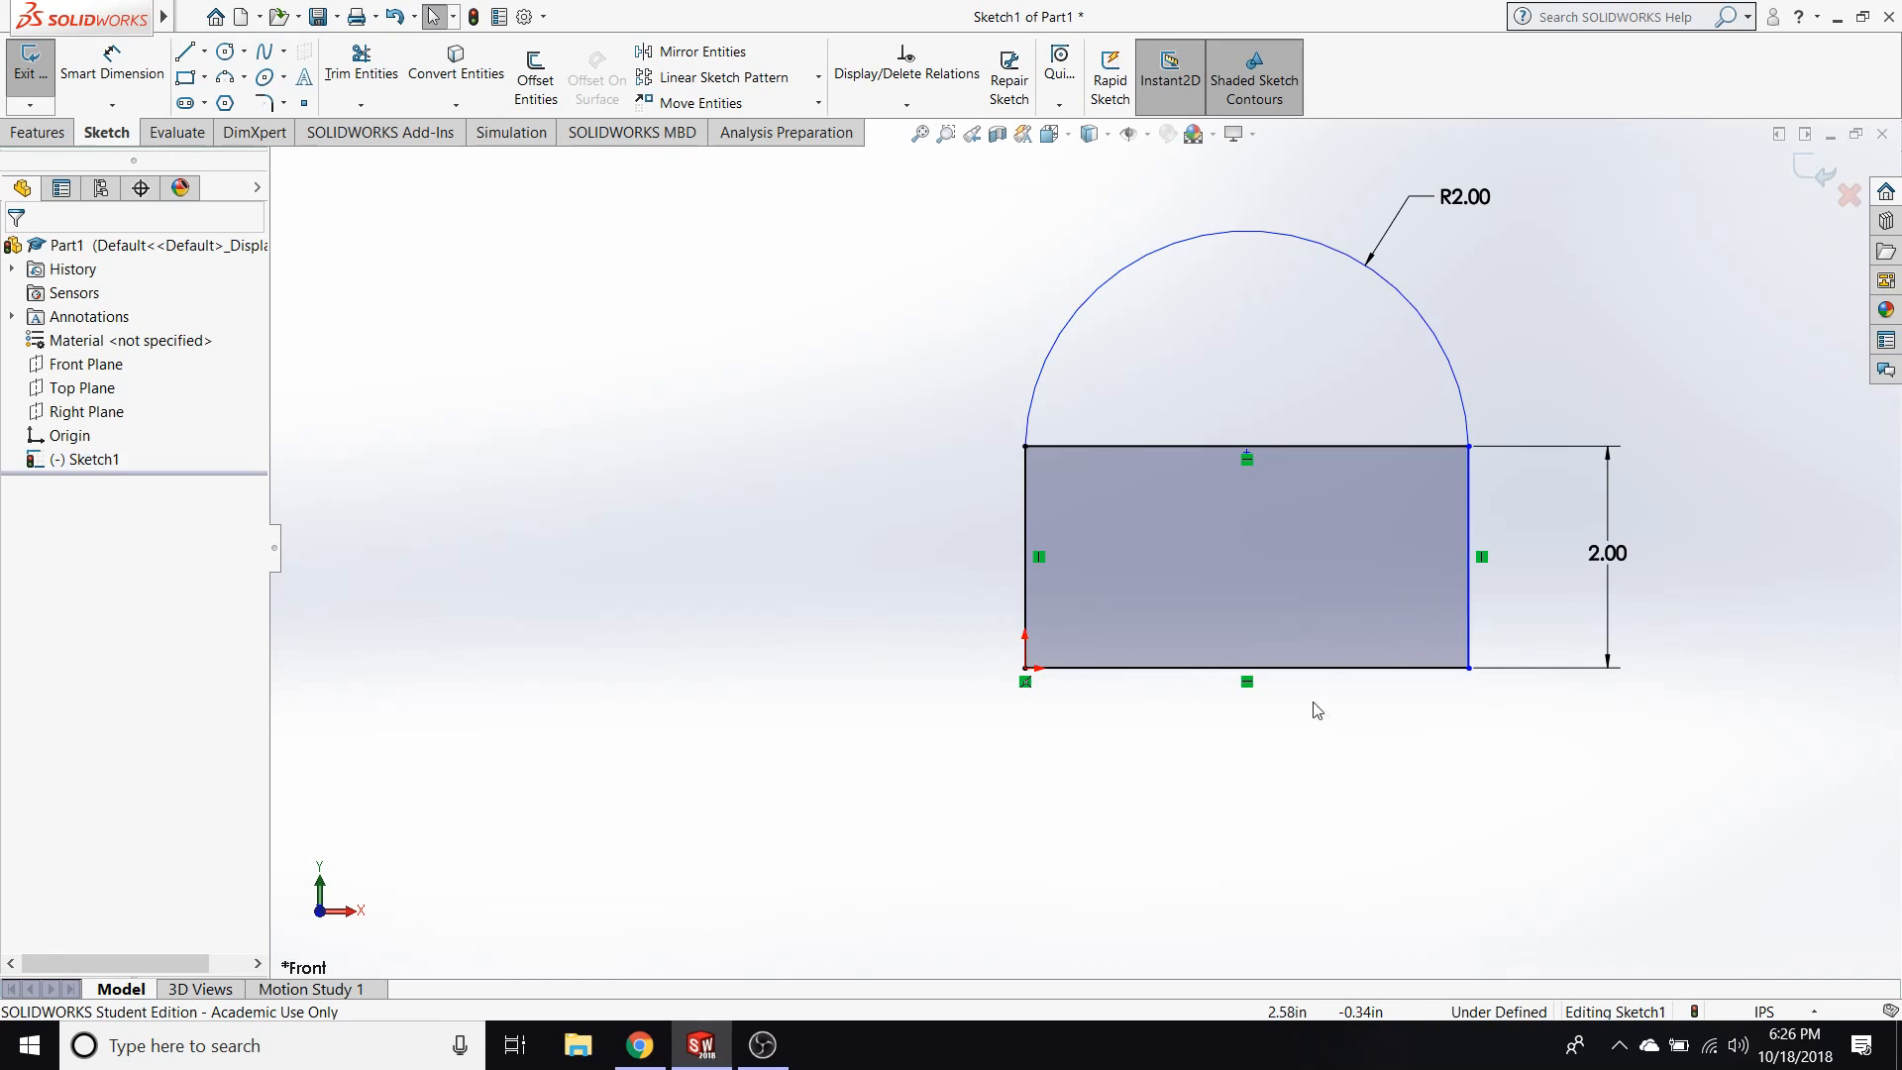
click(1369, 444)
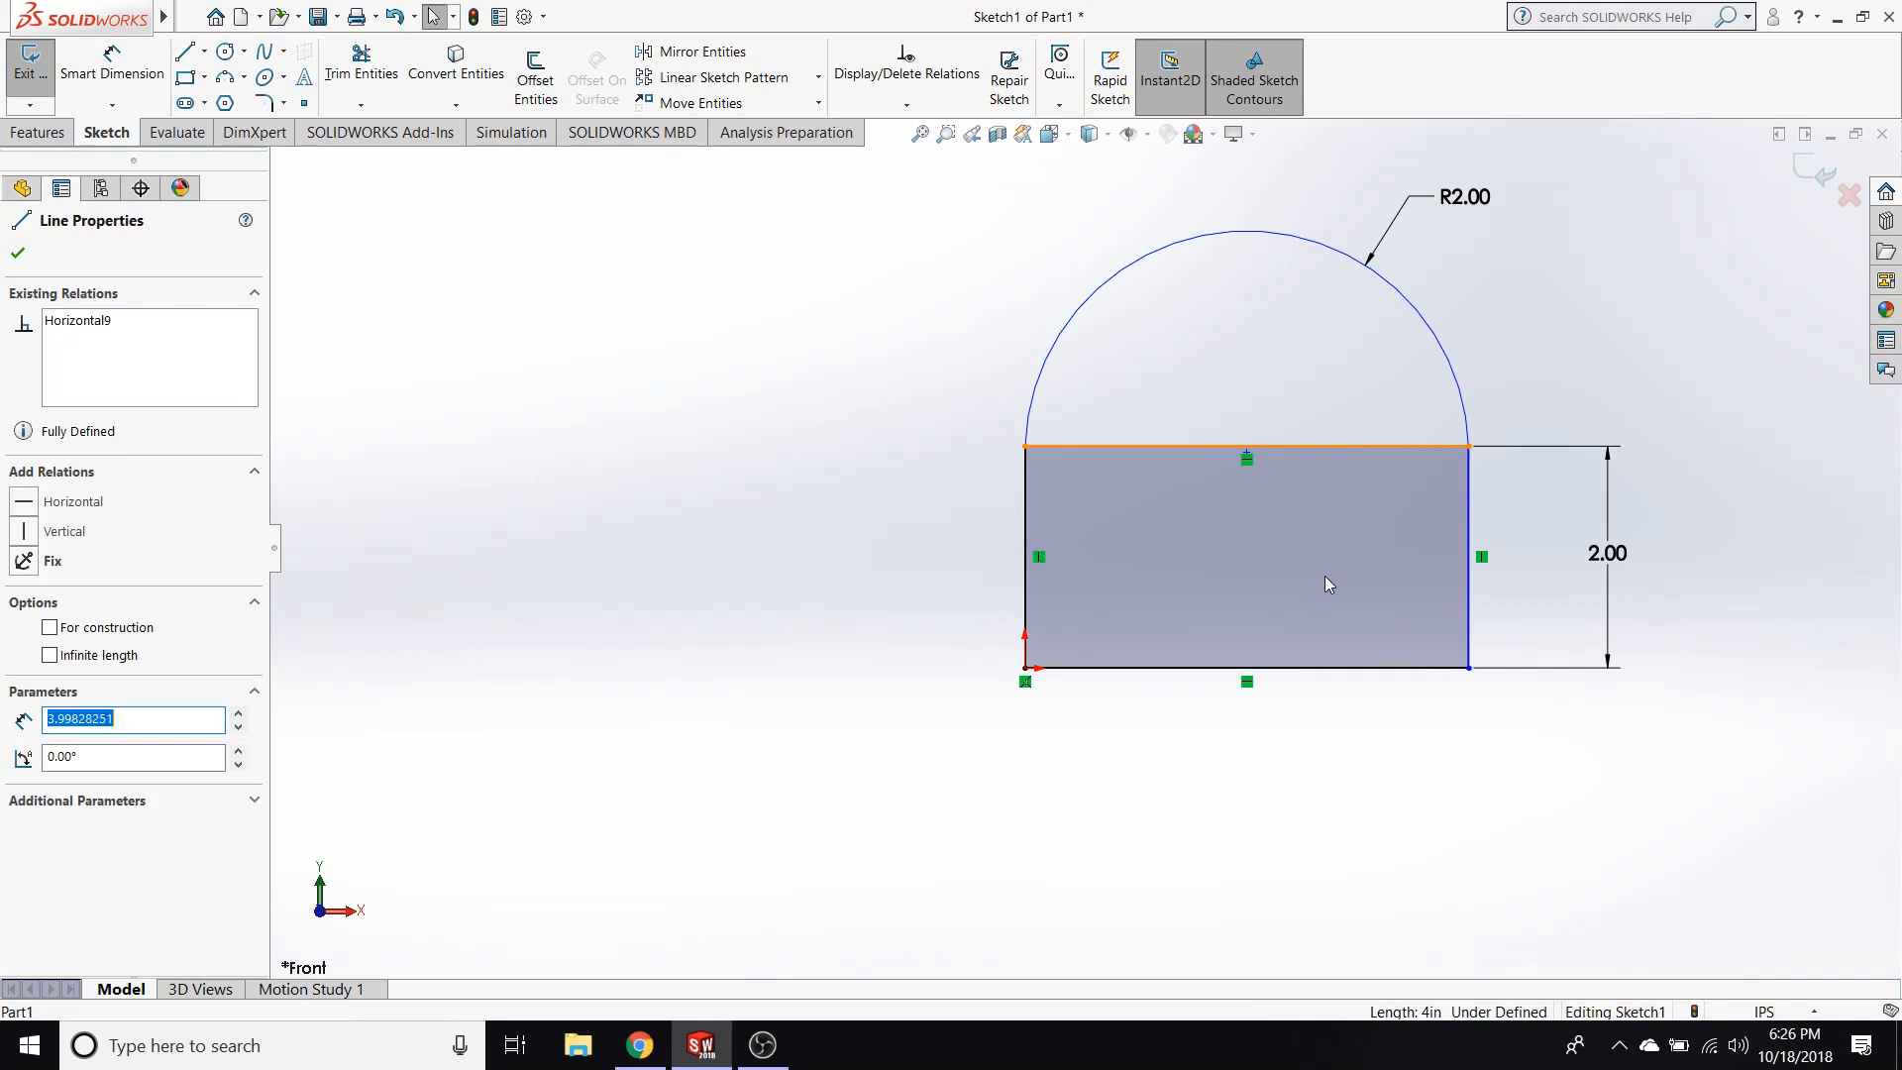
key(Delete)
Shift the arc's right endpoint slightly and move its centre point down to about X 2.00 in, Y 0.80 in.
drag(1470, 446, 1465, 394)
drag(1245, 463, 1275, 555)
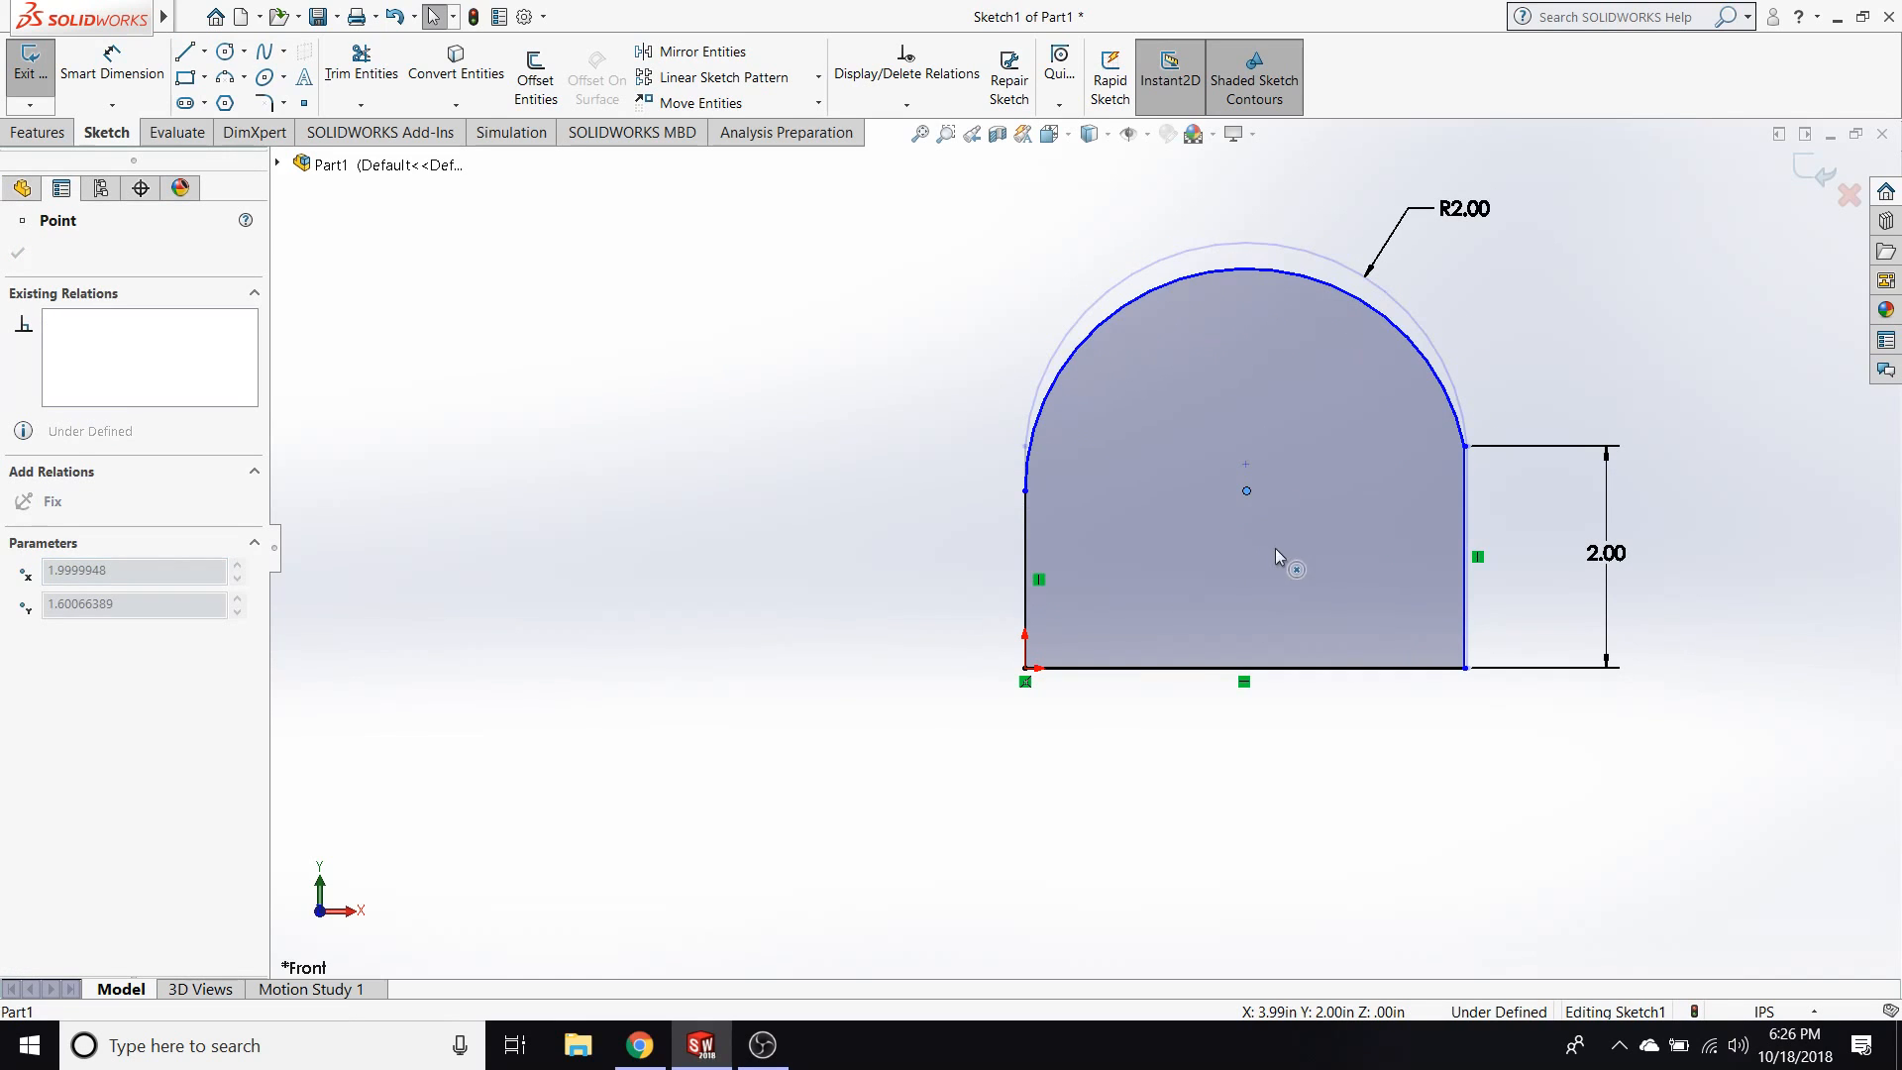
drag(1208, 616, 1122, 535)
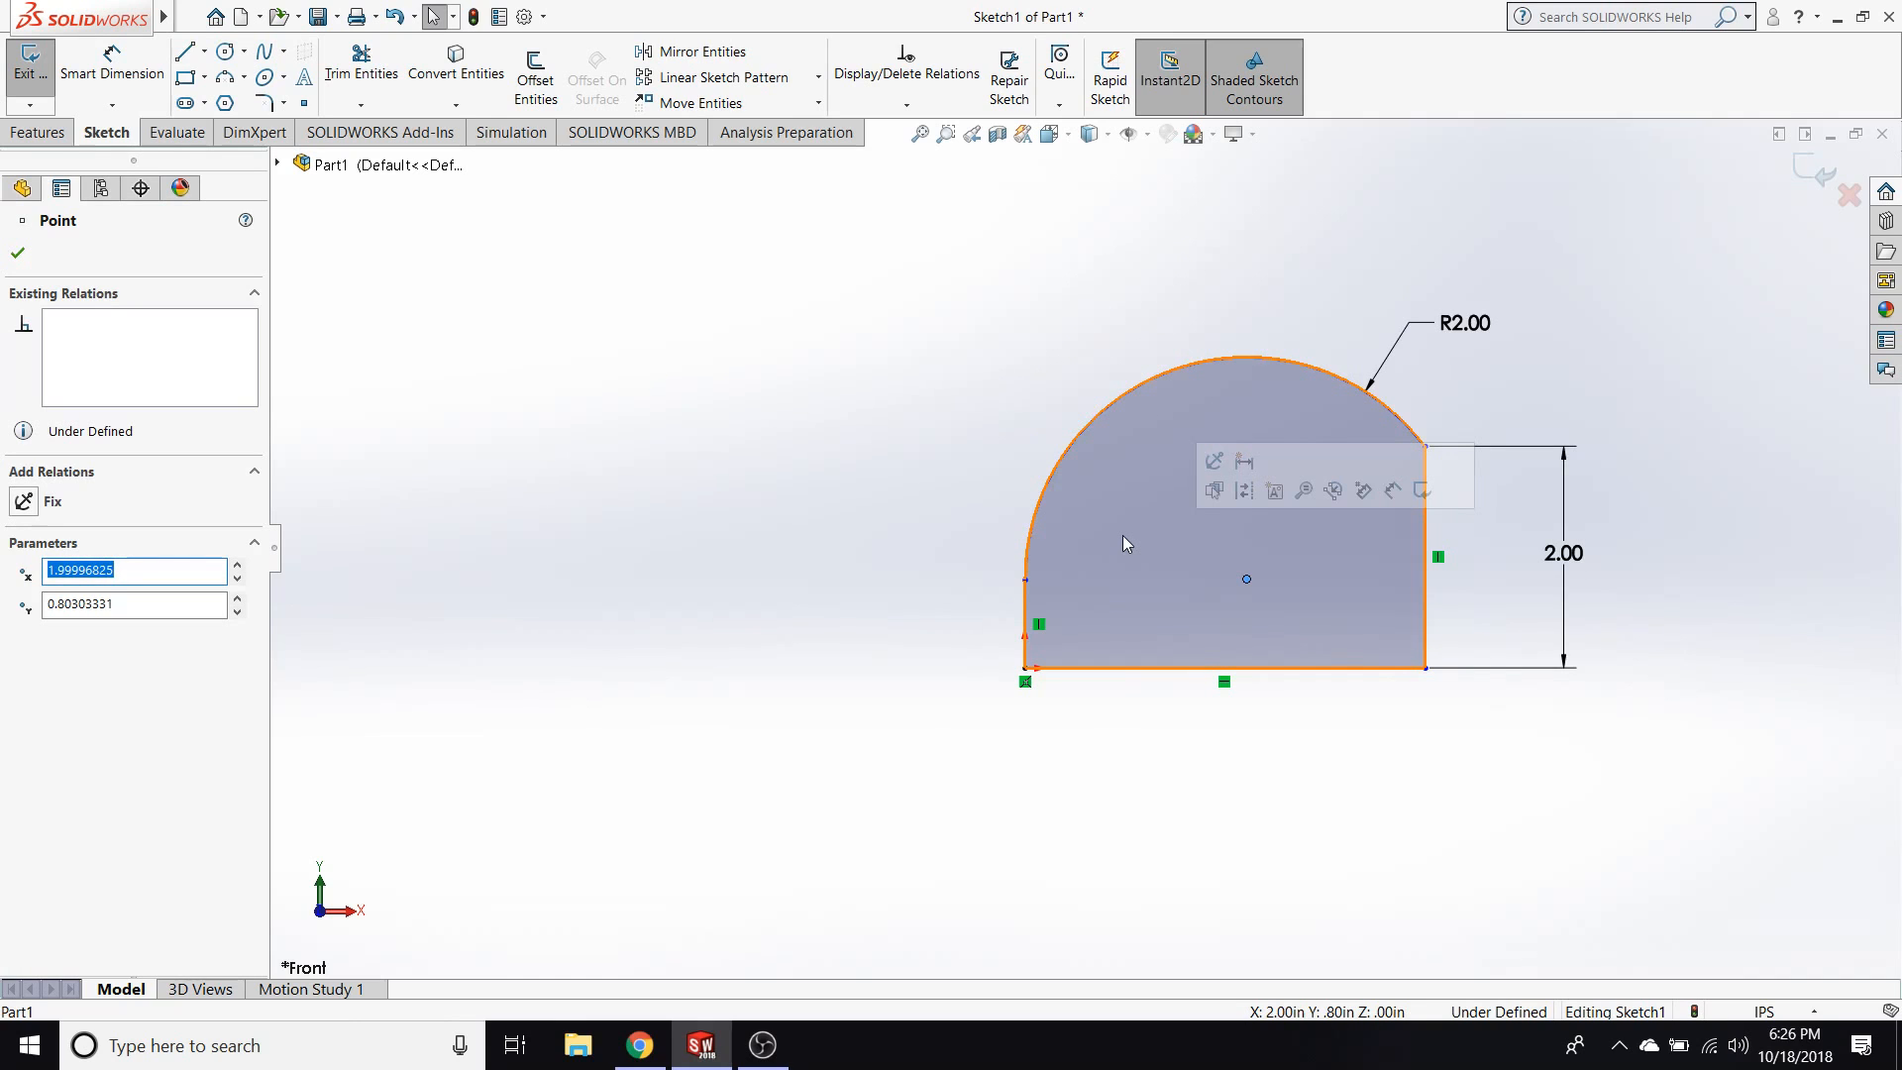
click(975, 527)
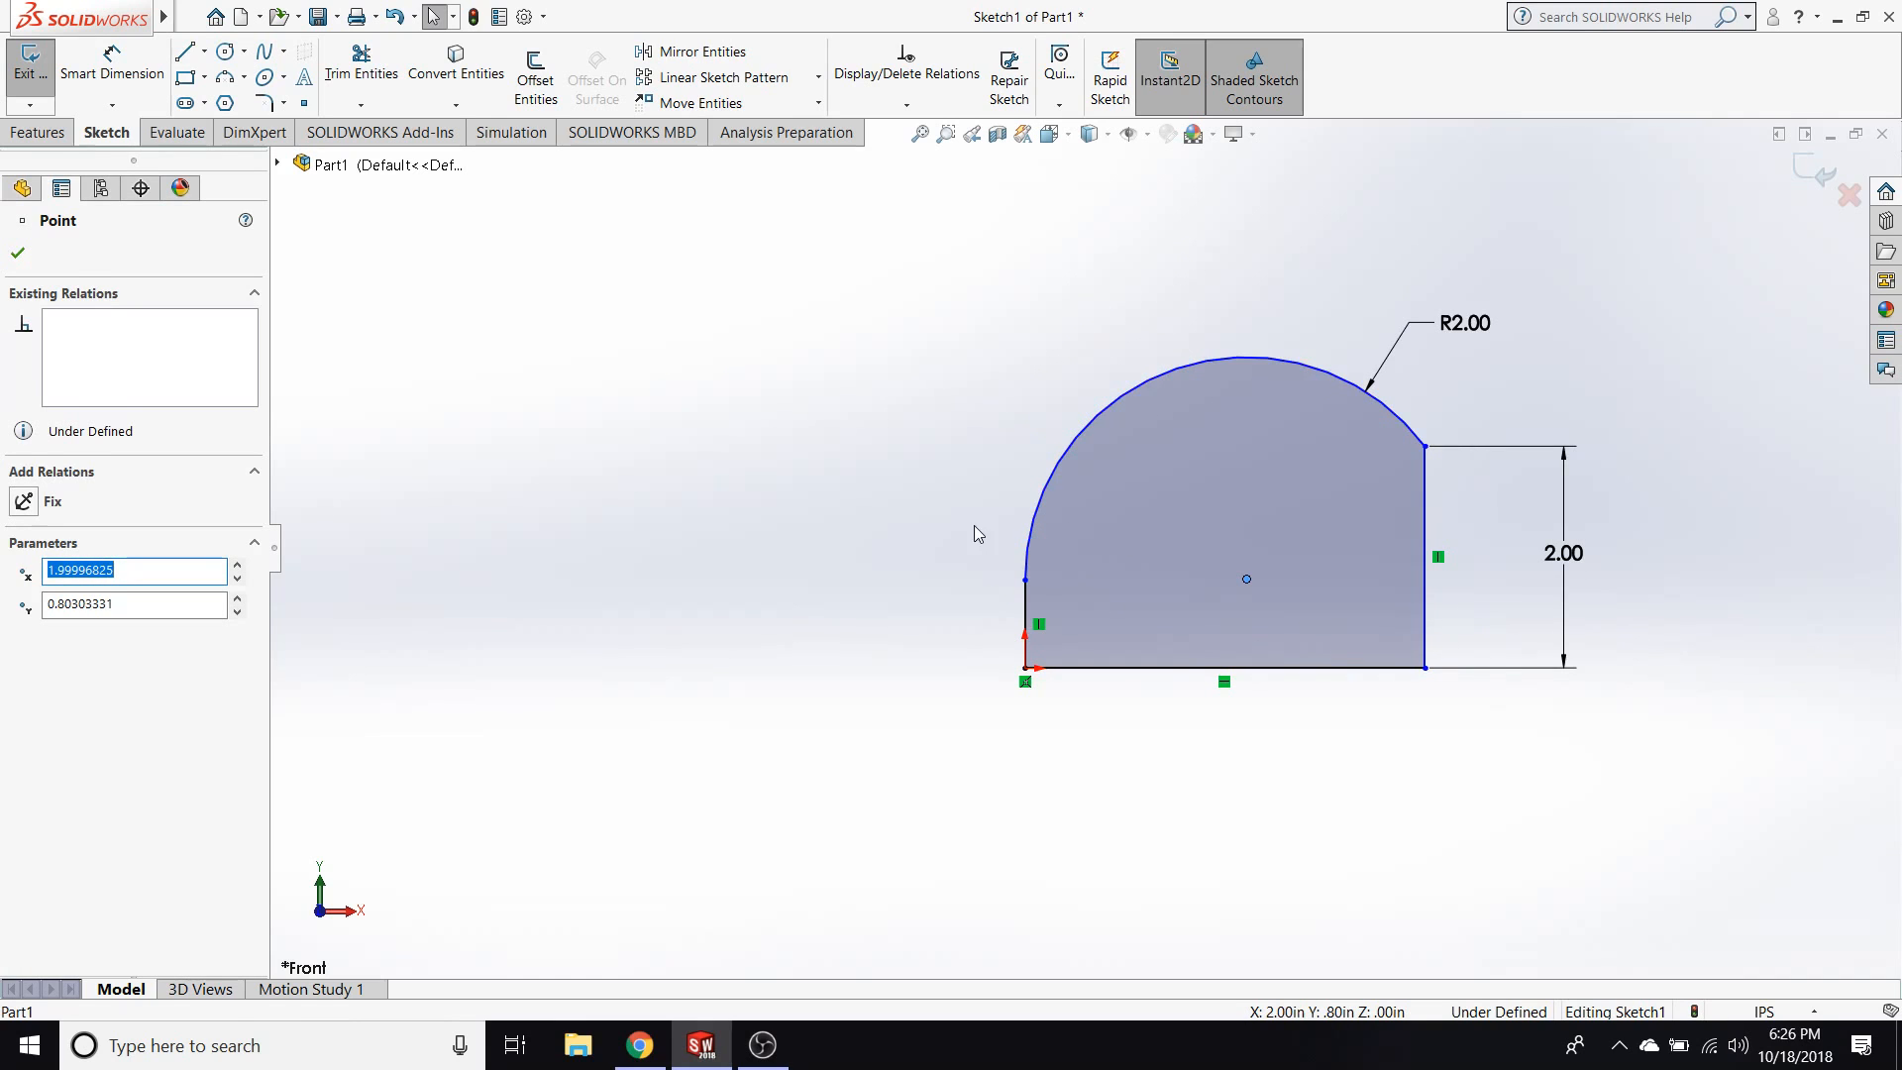
Move the arc's left endpoint well upward and its right endpoint left to about X 2.78 in.
drag(1025, 582, 1030, 277)
click(1489, 386)
drag(1426, 447, 1329, 466)
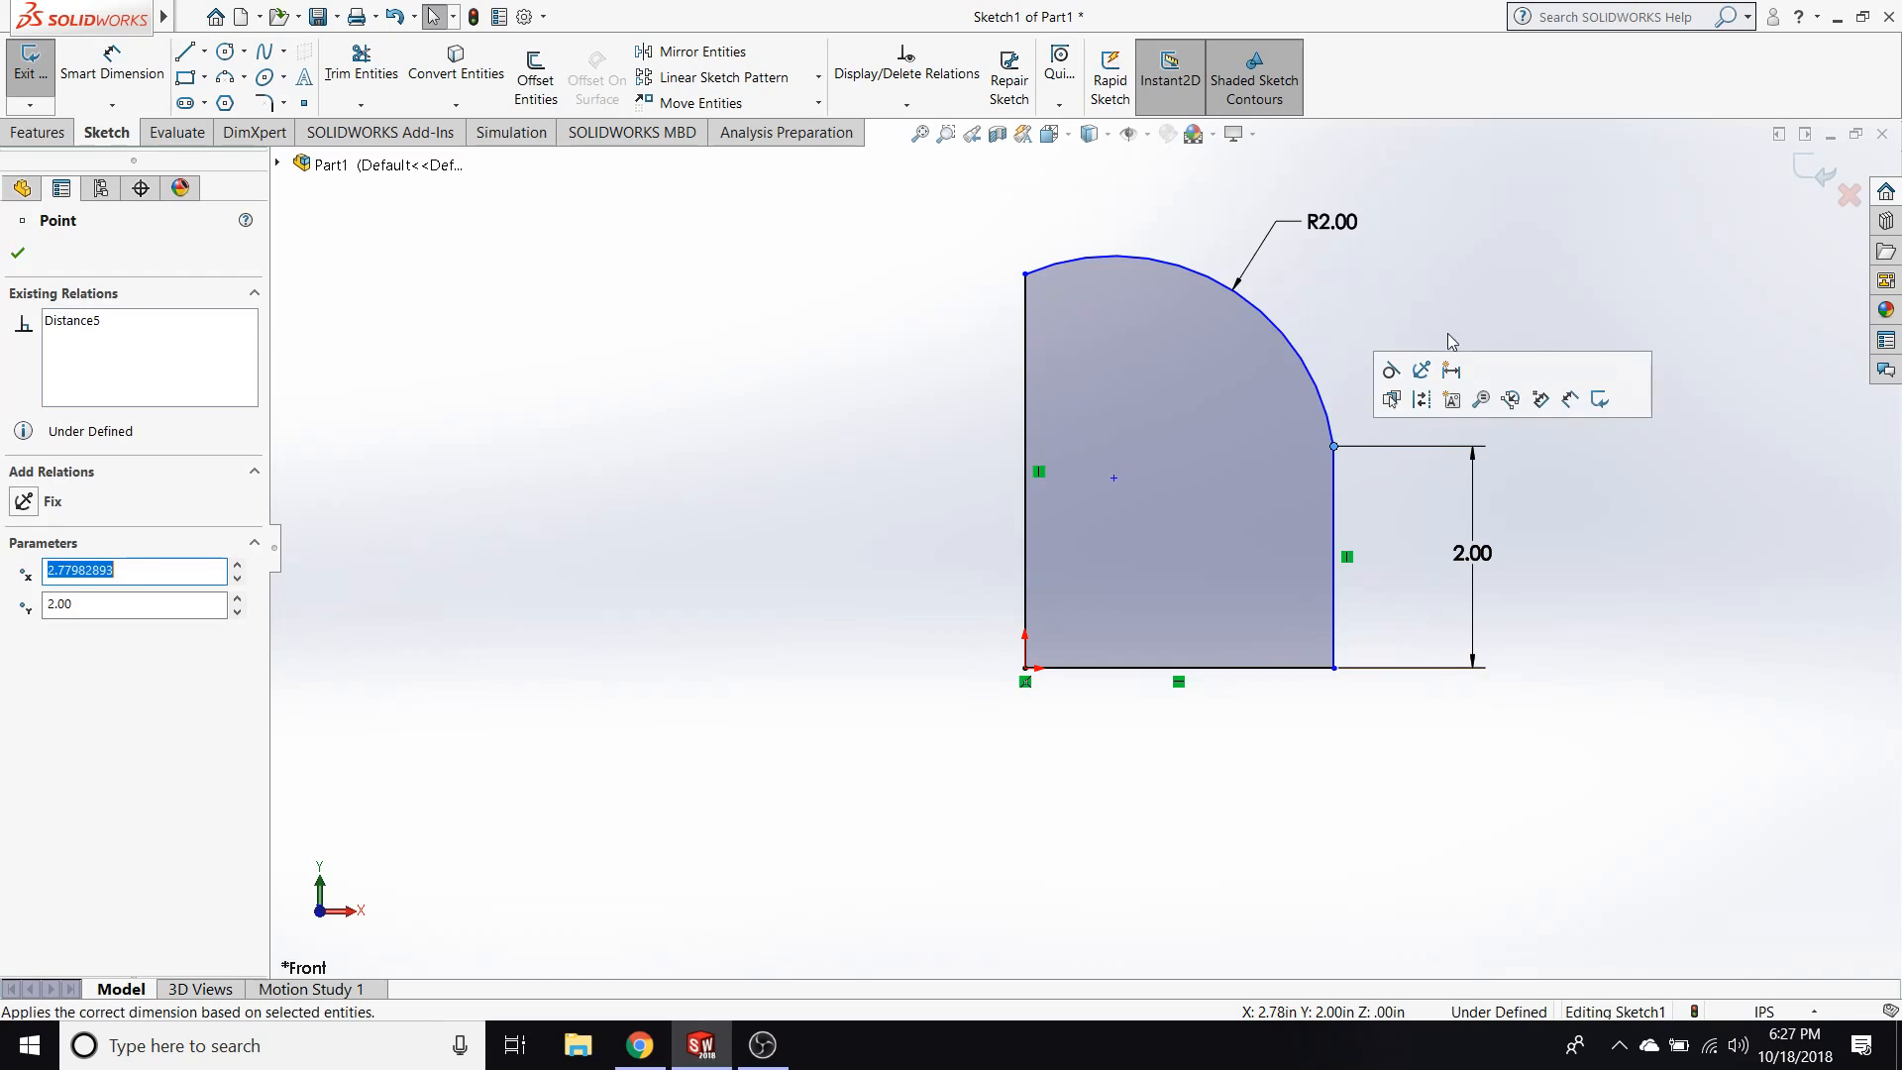
Move the arc's right endpoint outward to about X 3.75 in, widening the profile.
click(1358, 297)
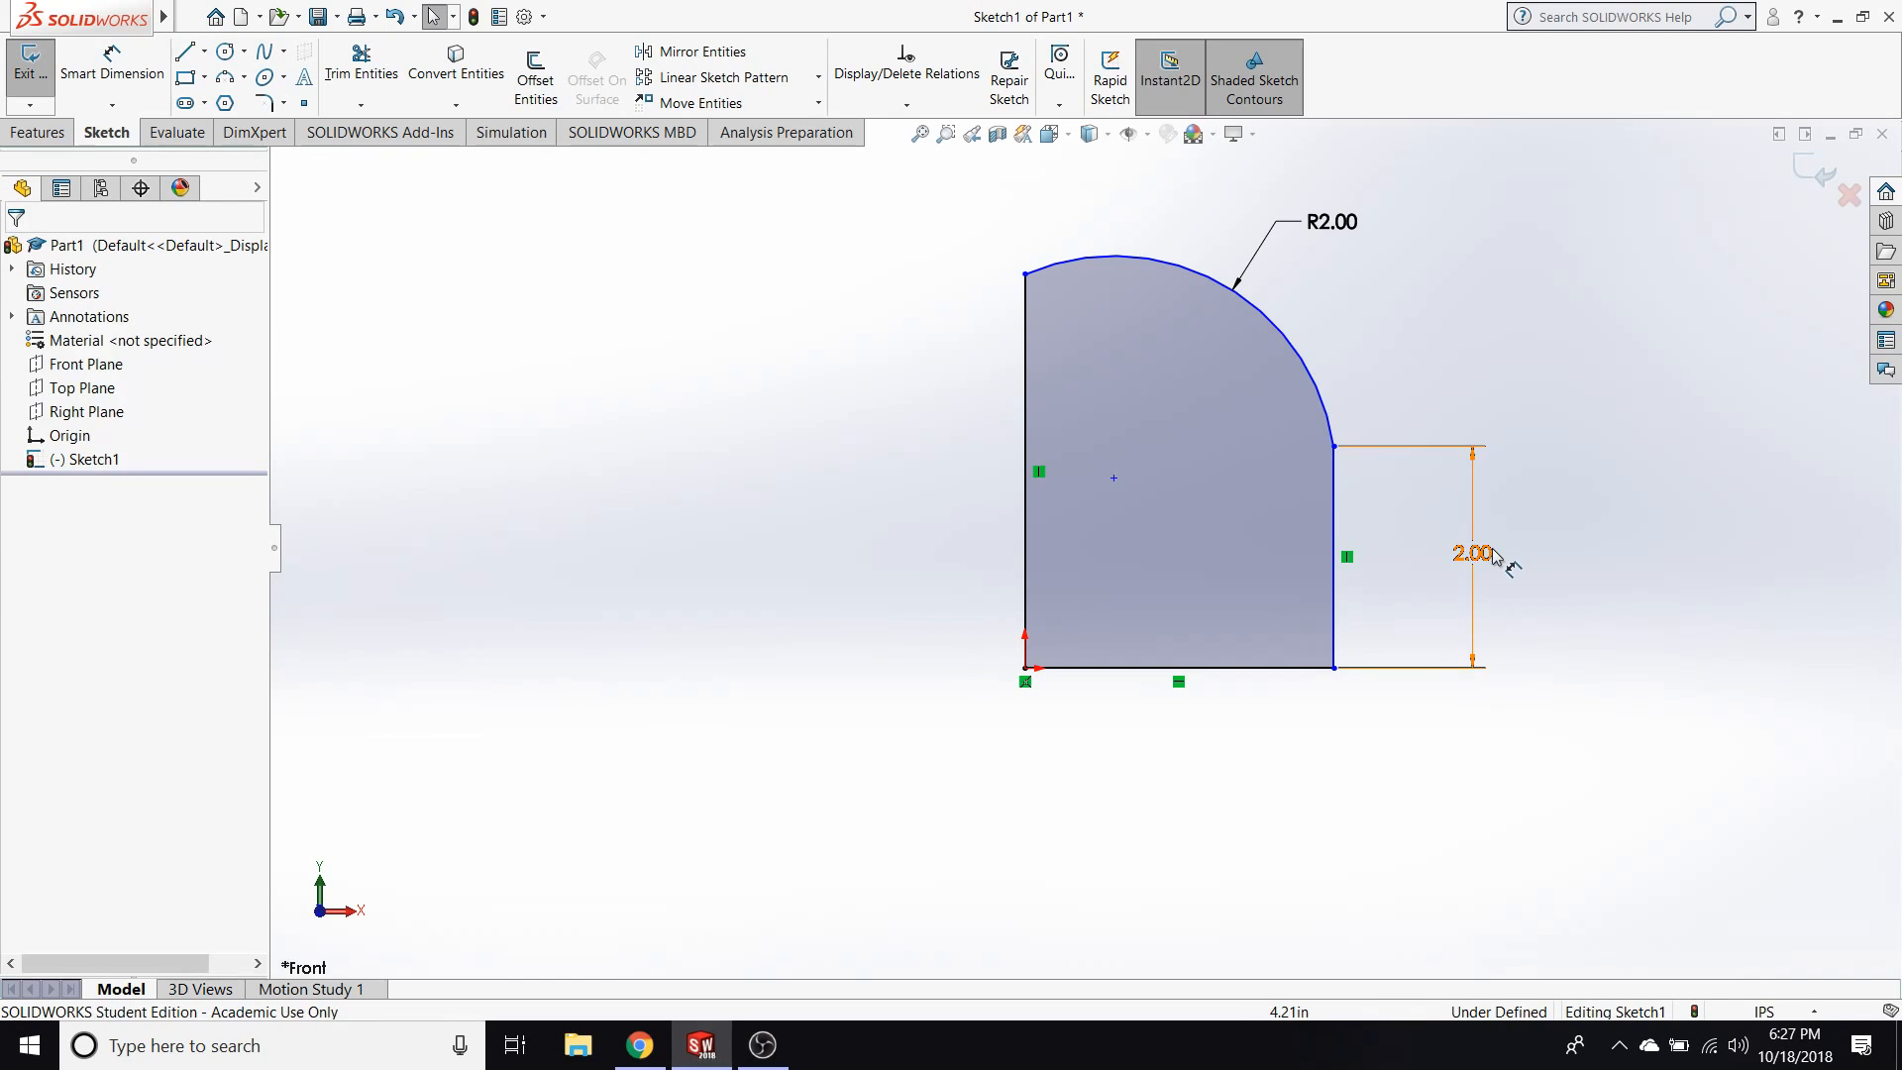
drag(1334, 447, 1441, 446)
click(897, 436)
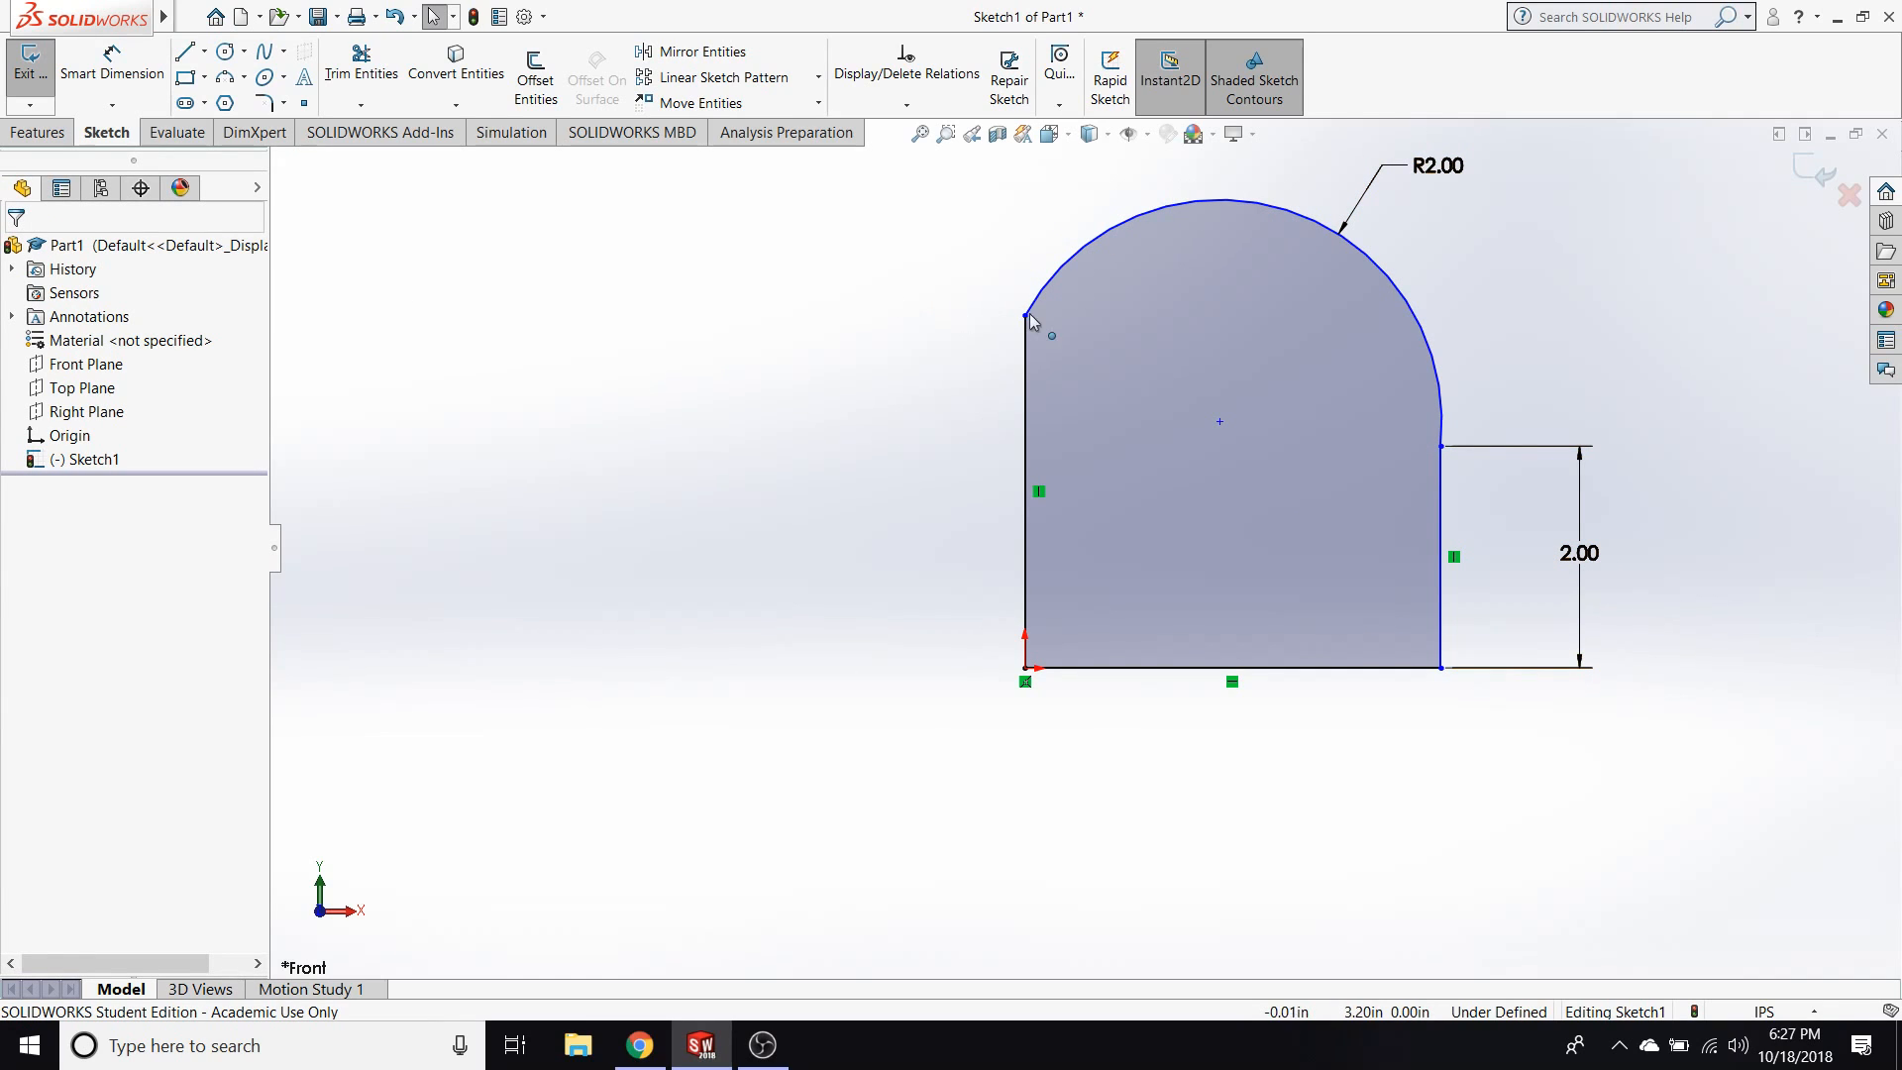
Try a Fix relation on the arc and undo it together with the endpoint move.
click(1434, 376)
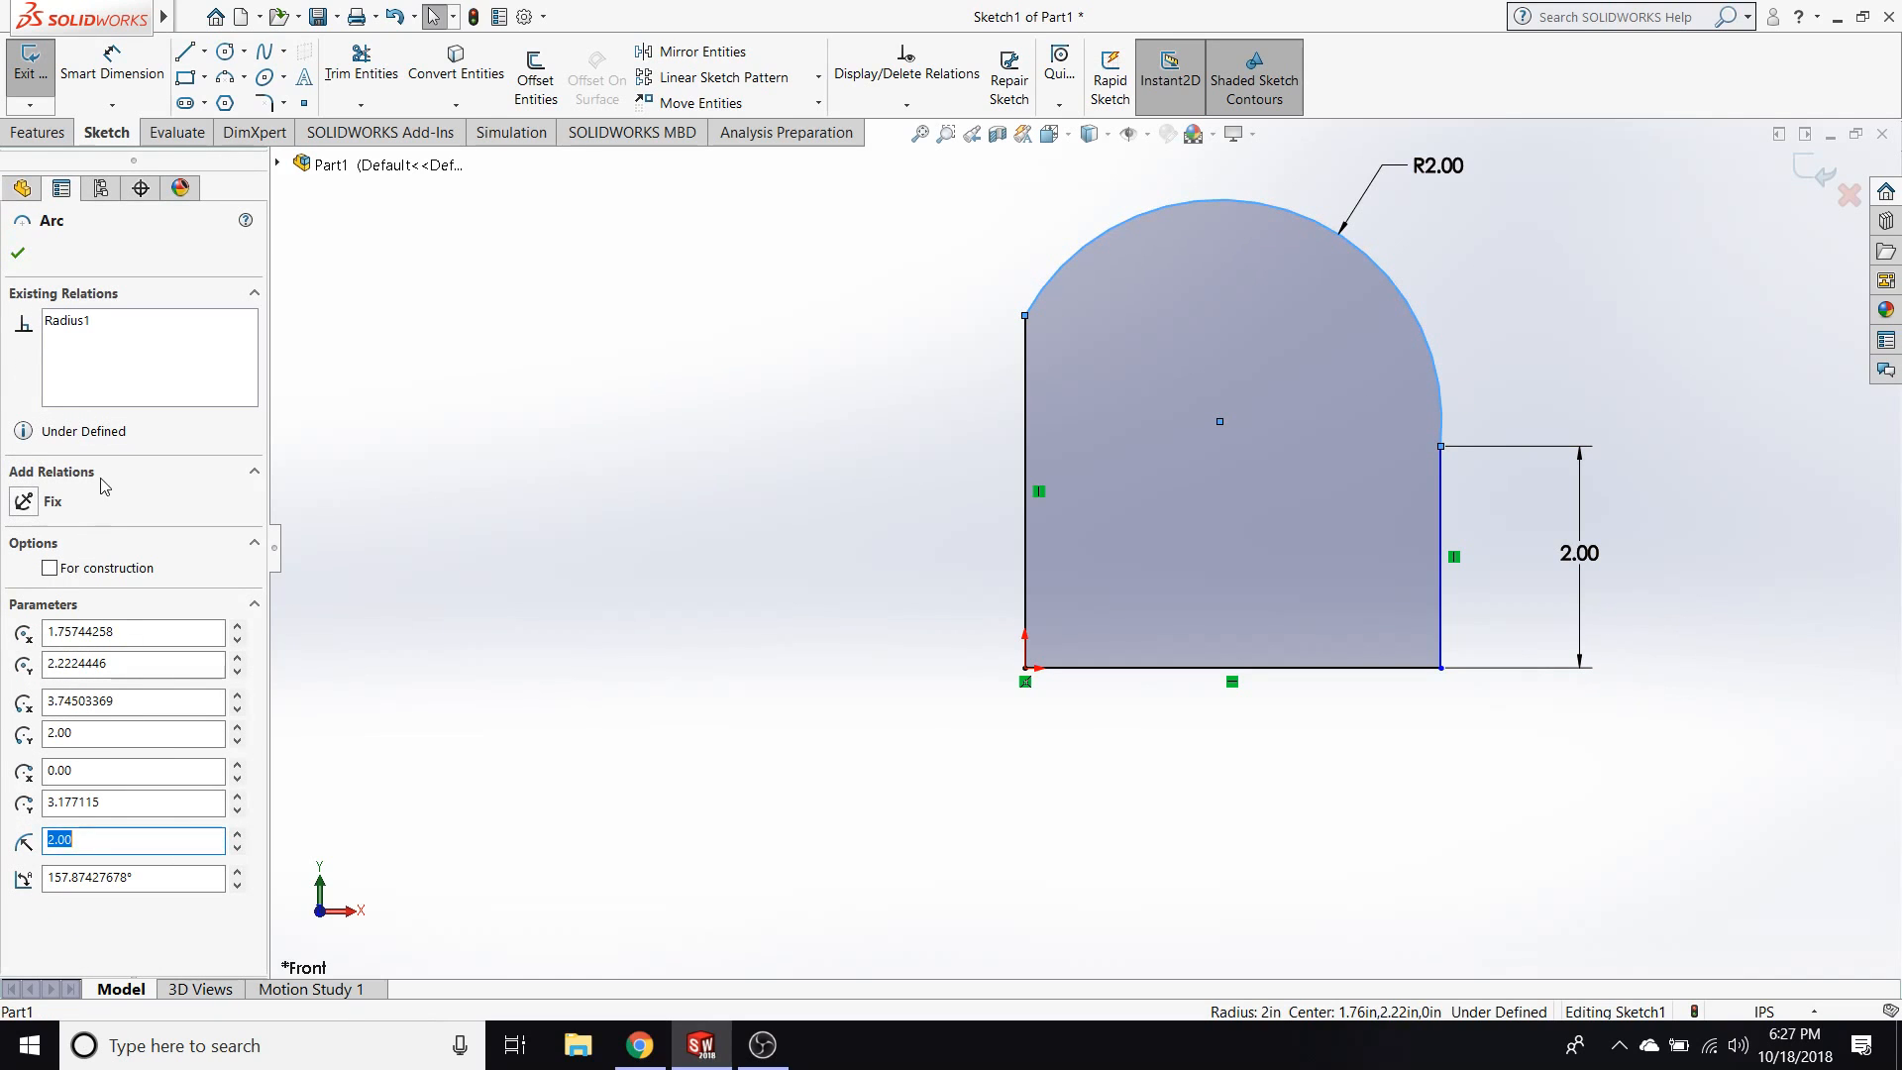
click(24, 502)
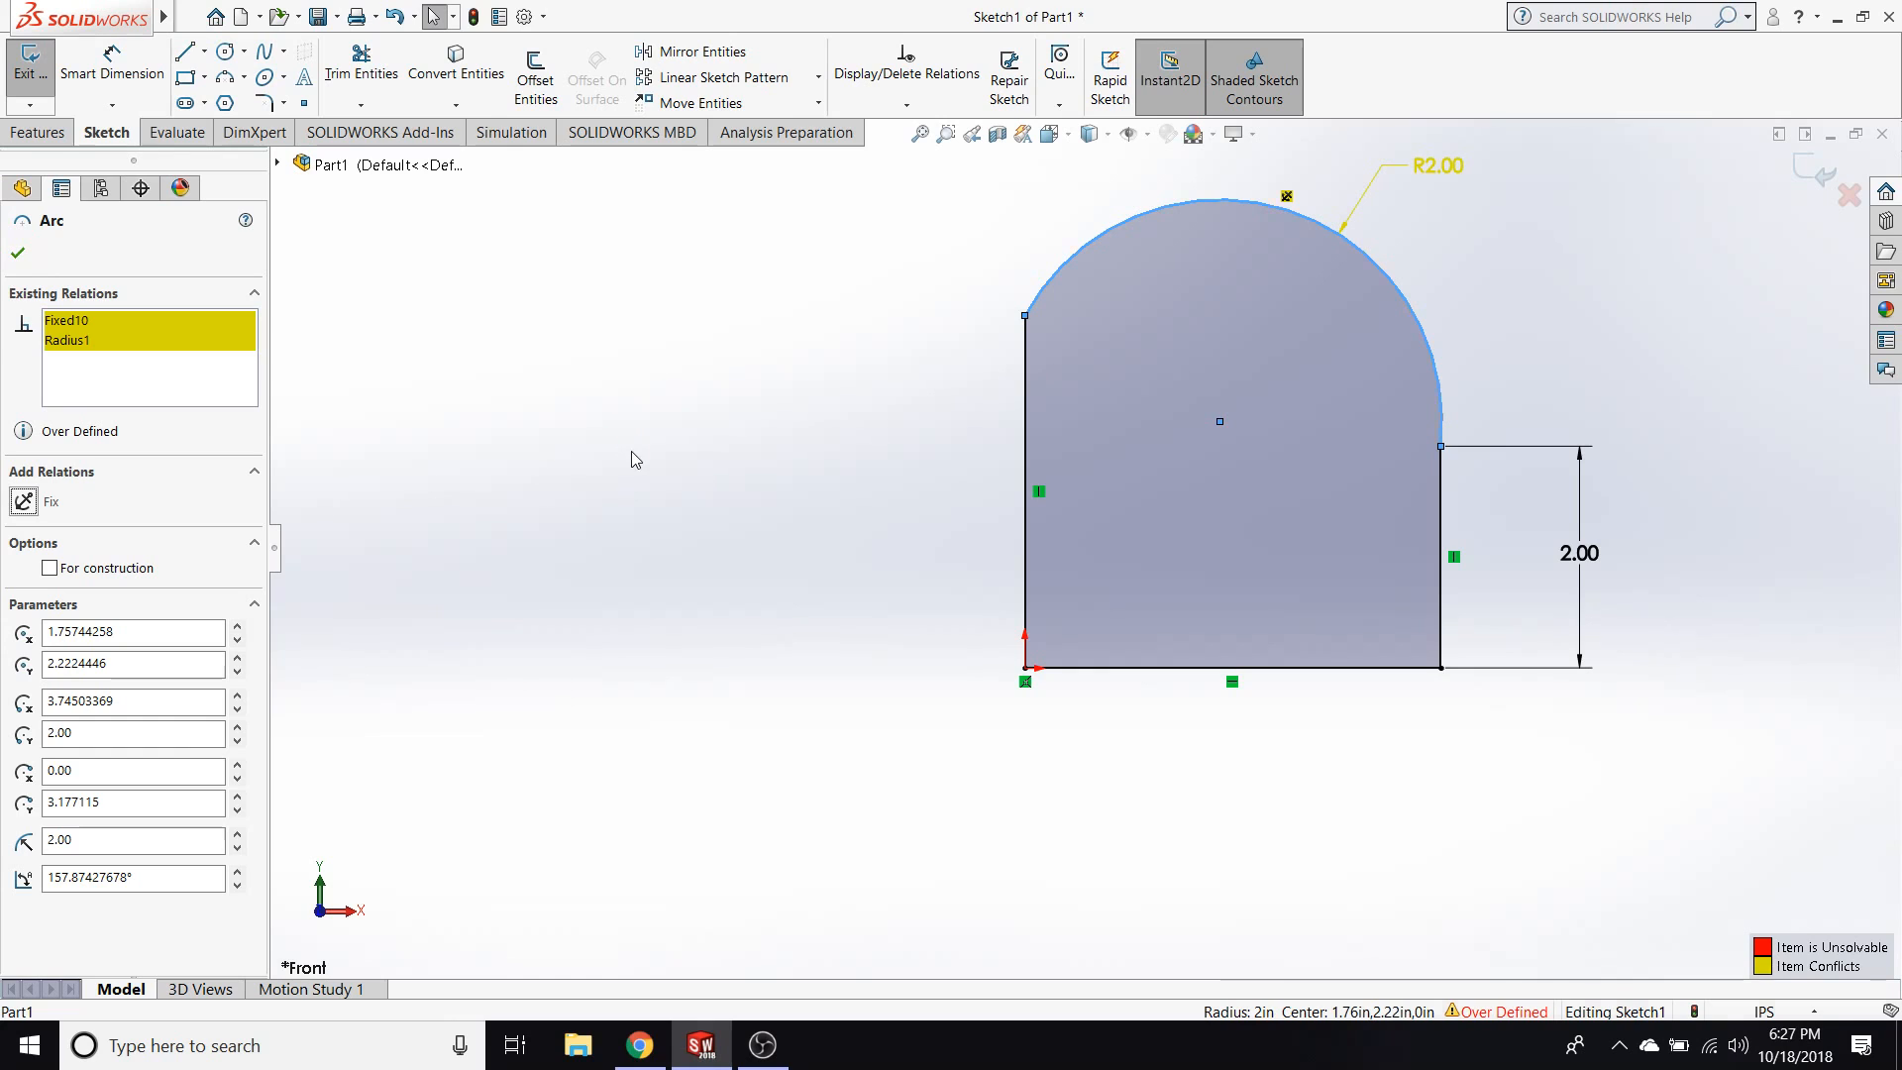
key(Delete)
key(Return)
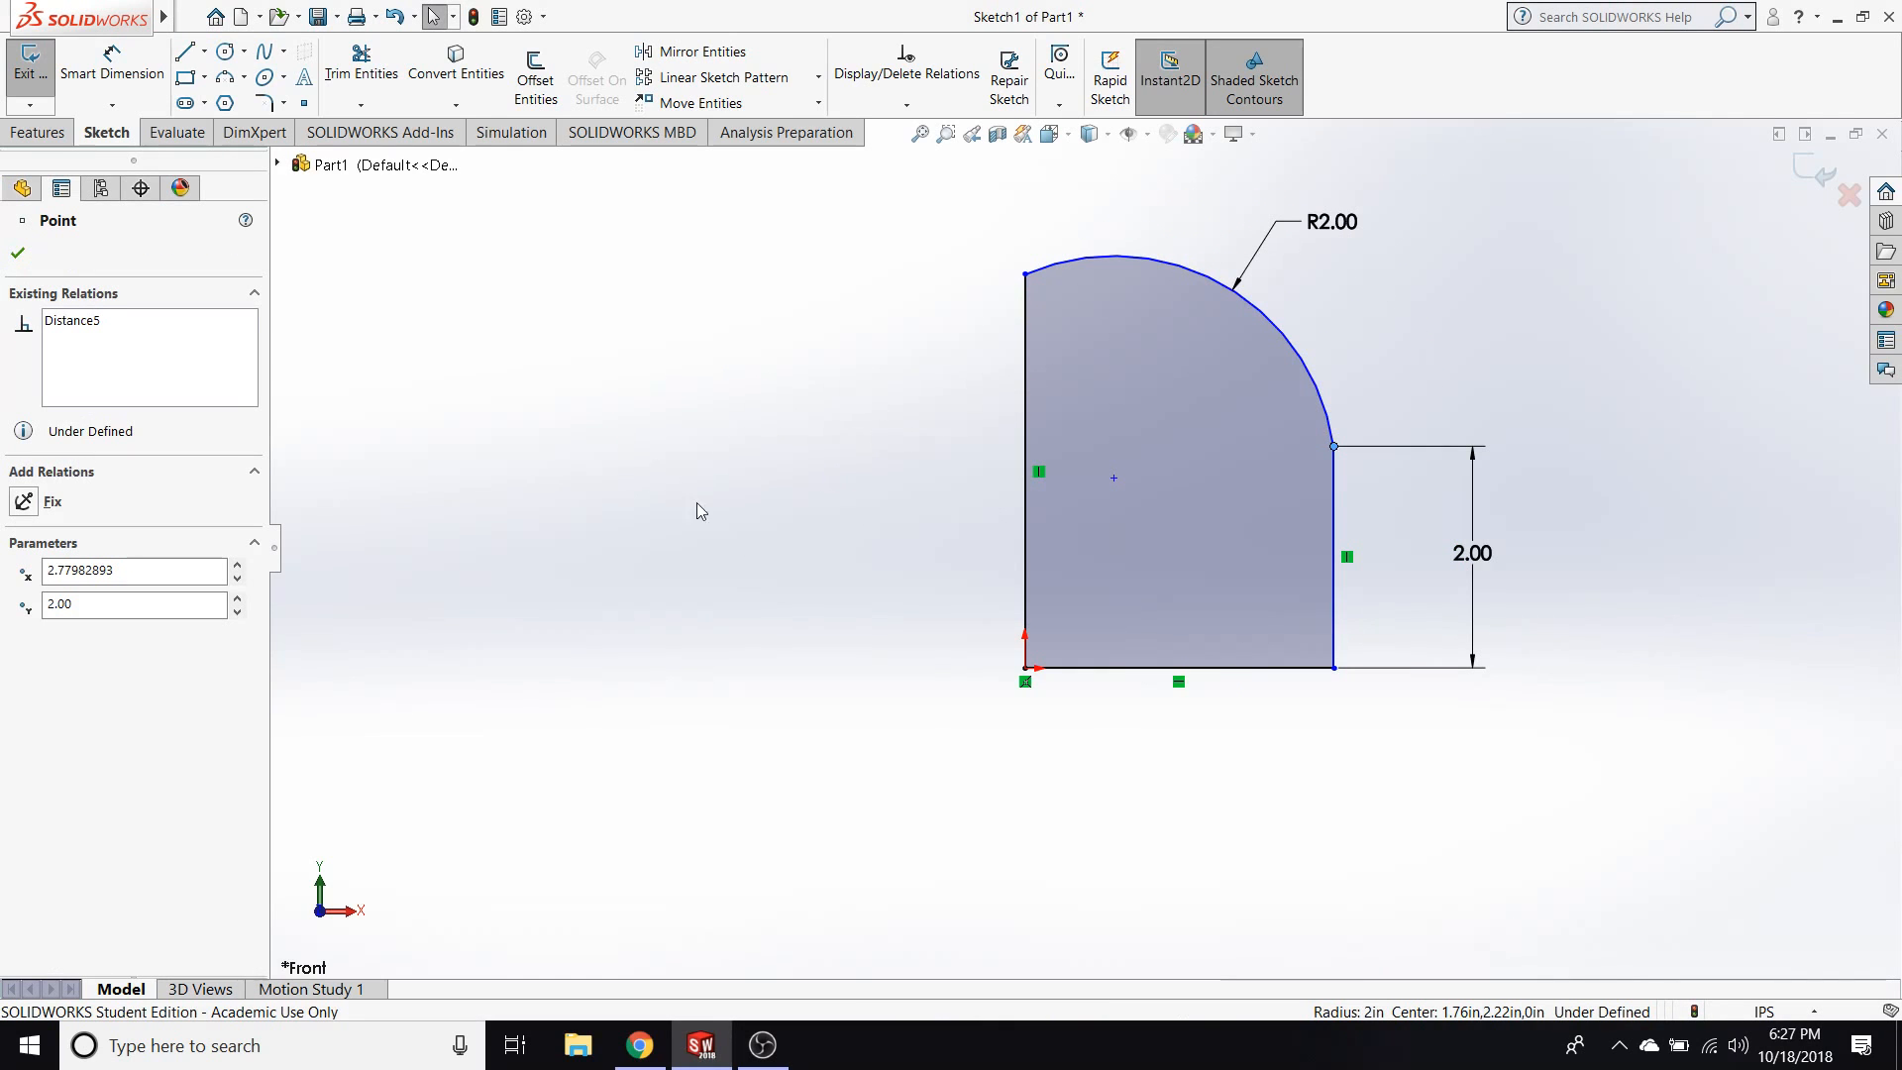
click(919, 331)
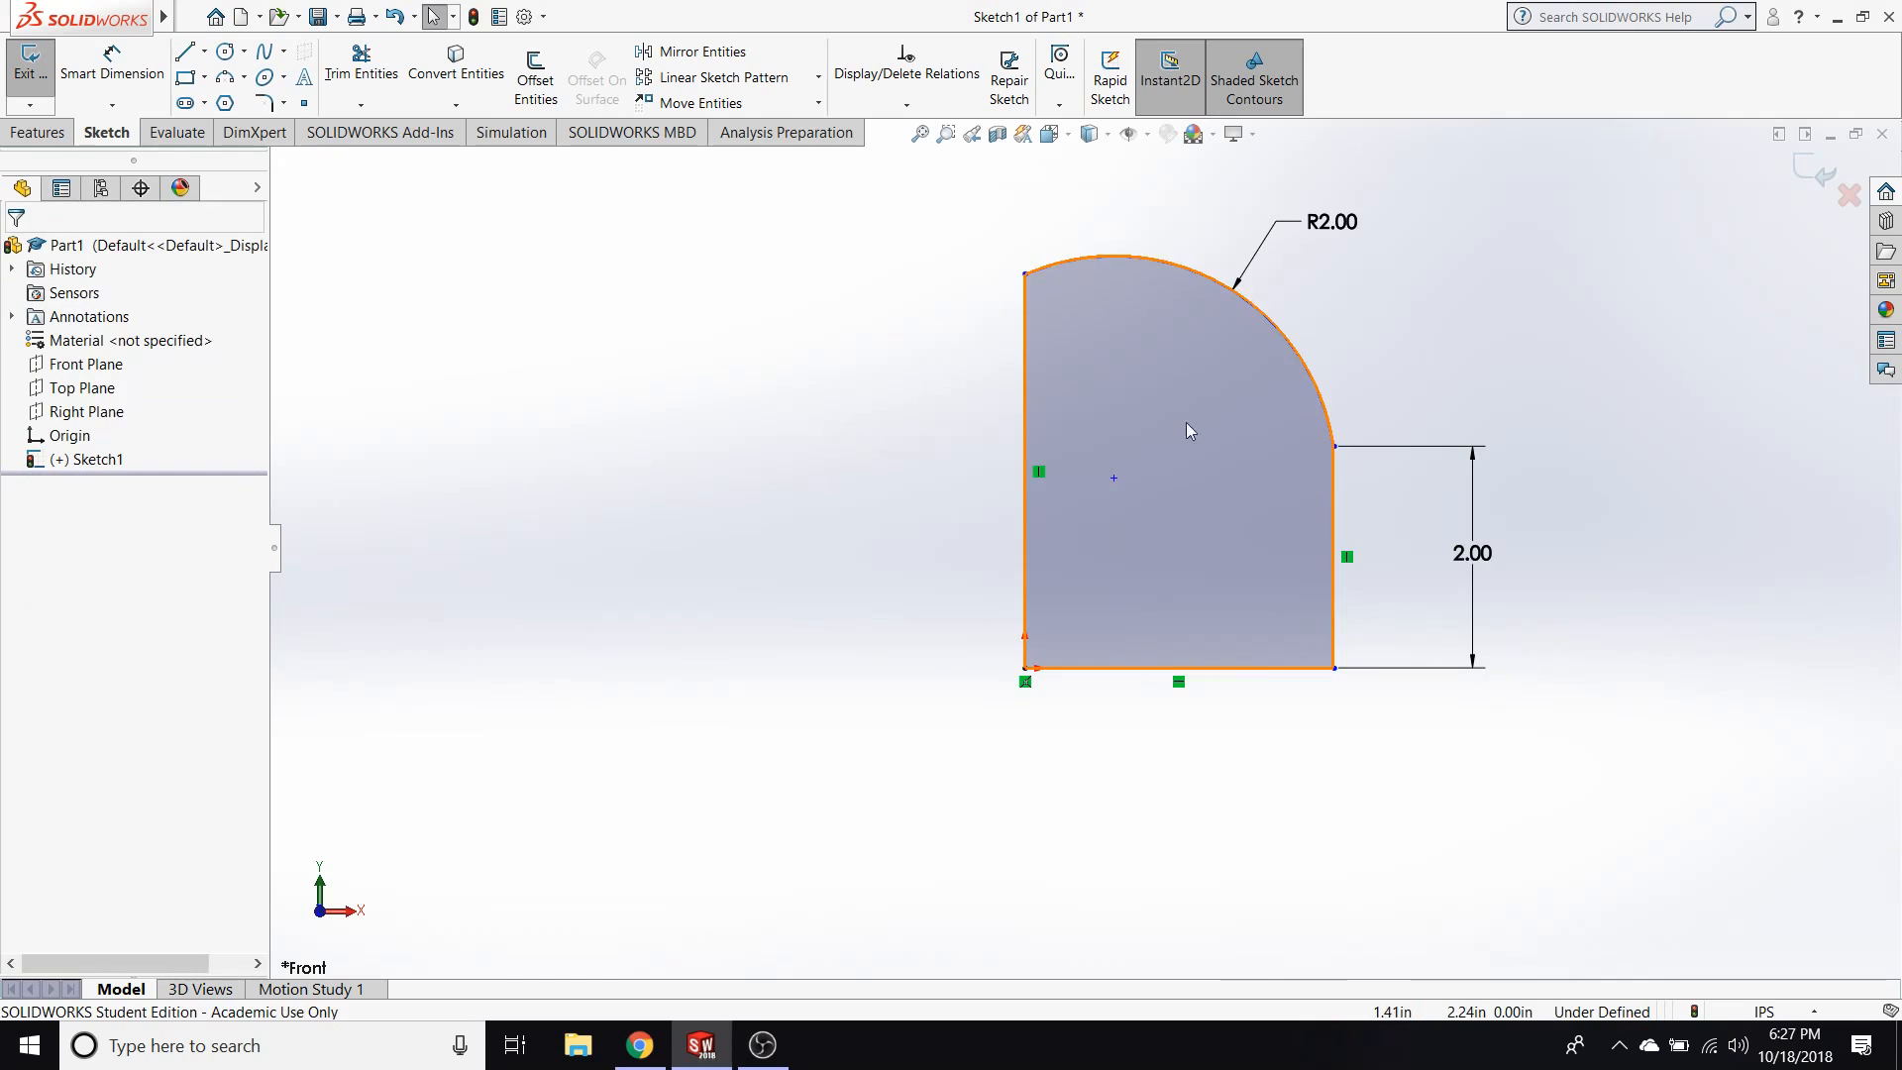
Add a Tangent relation between the arc and the profile's right vertical line.
click(1317, 396)
ctrl+click(1331, 527)
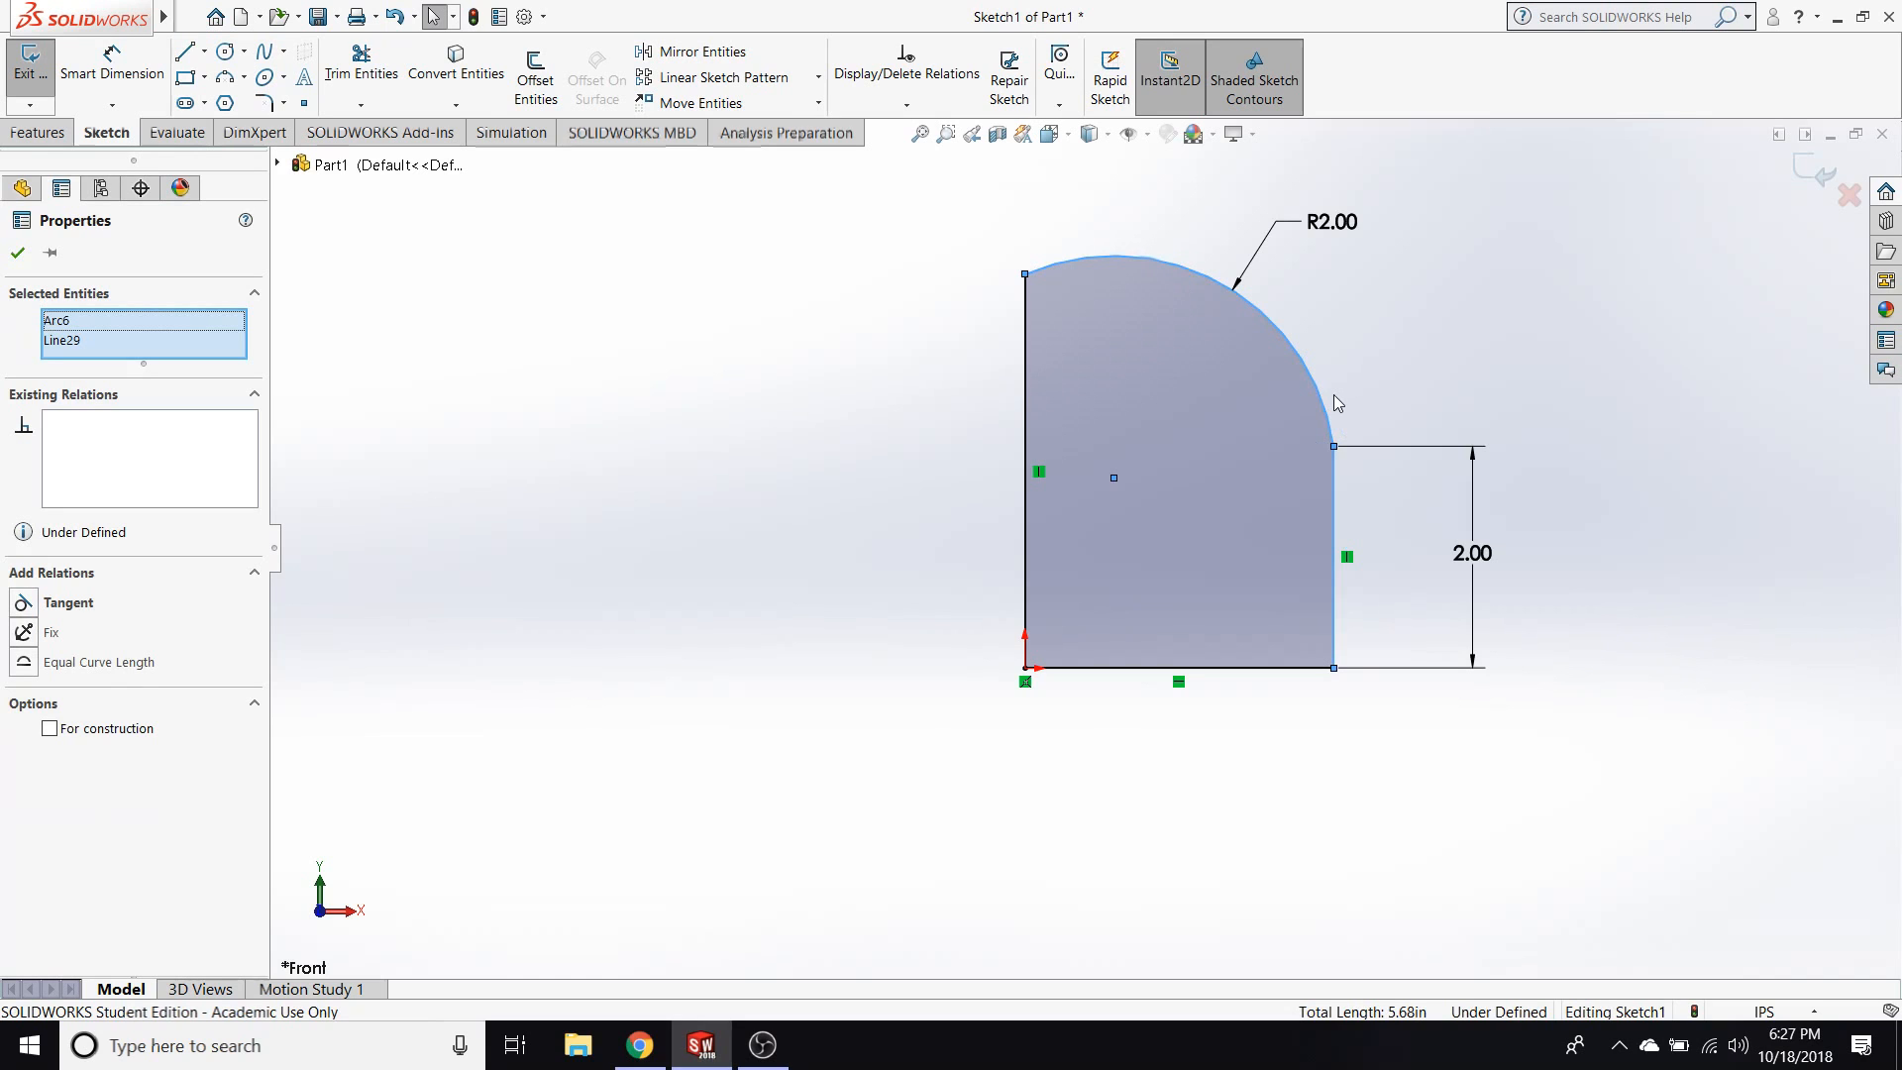
key(Escape)
Move the arc's centre point to about X 1.17 in, Y 2.00 in and make it coincident with the profile's left vertical line.
click(1125, 443)
drag(1123, 449, 1164, 436)
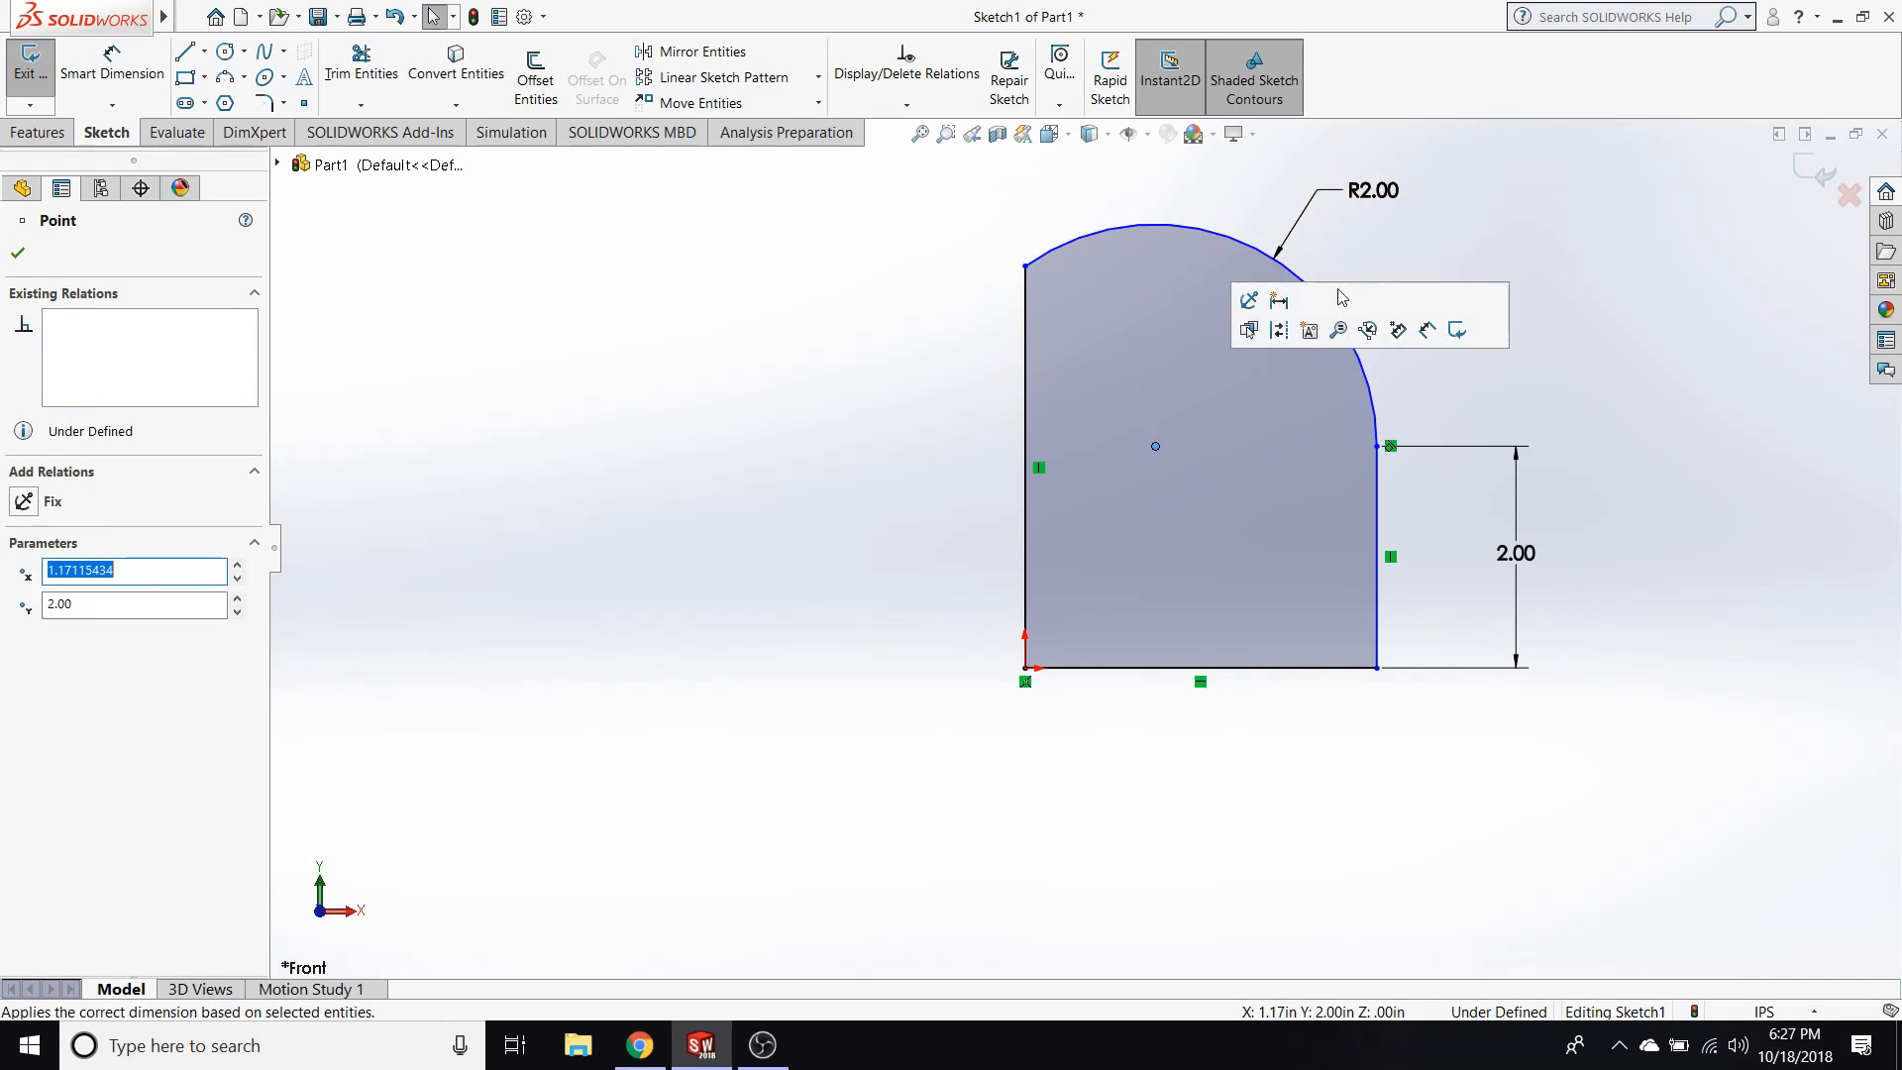
ctrl+click(1024, 438)
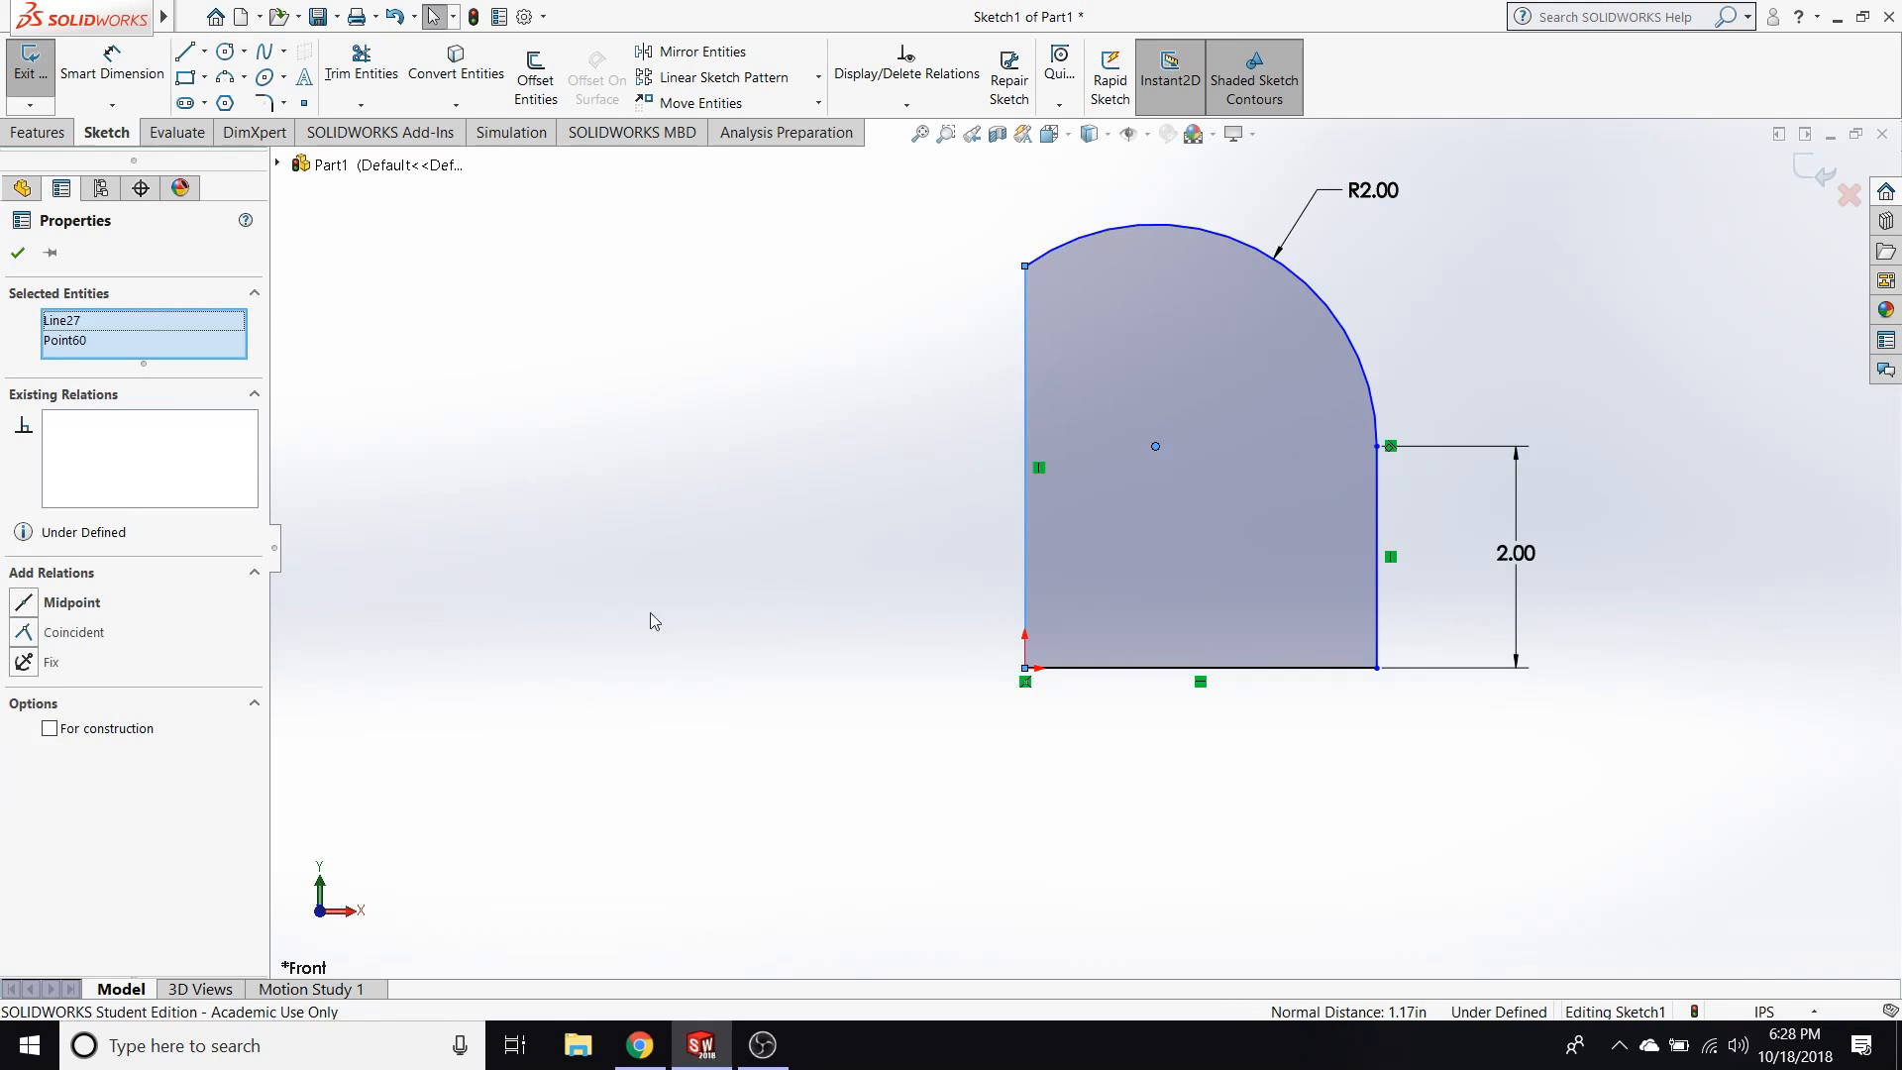
click(24, 632)
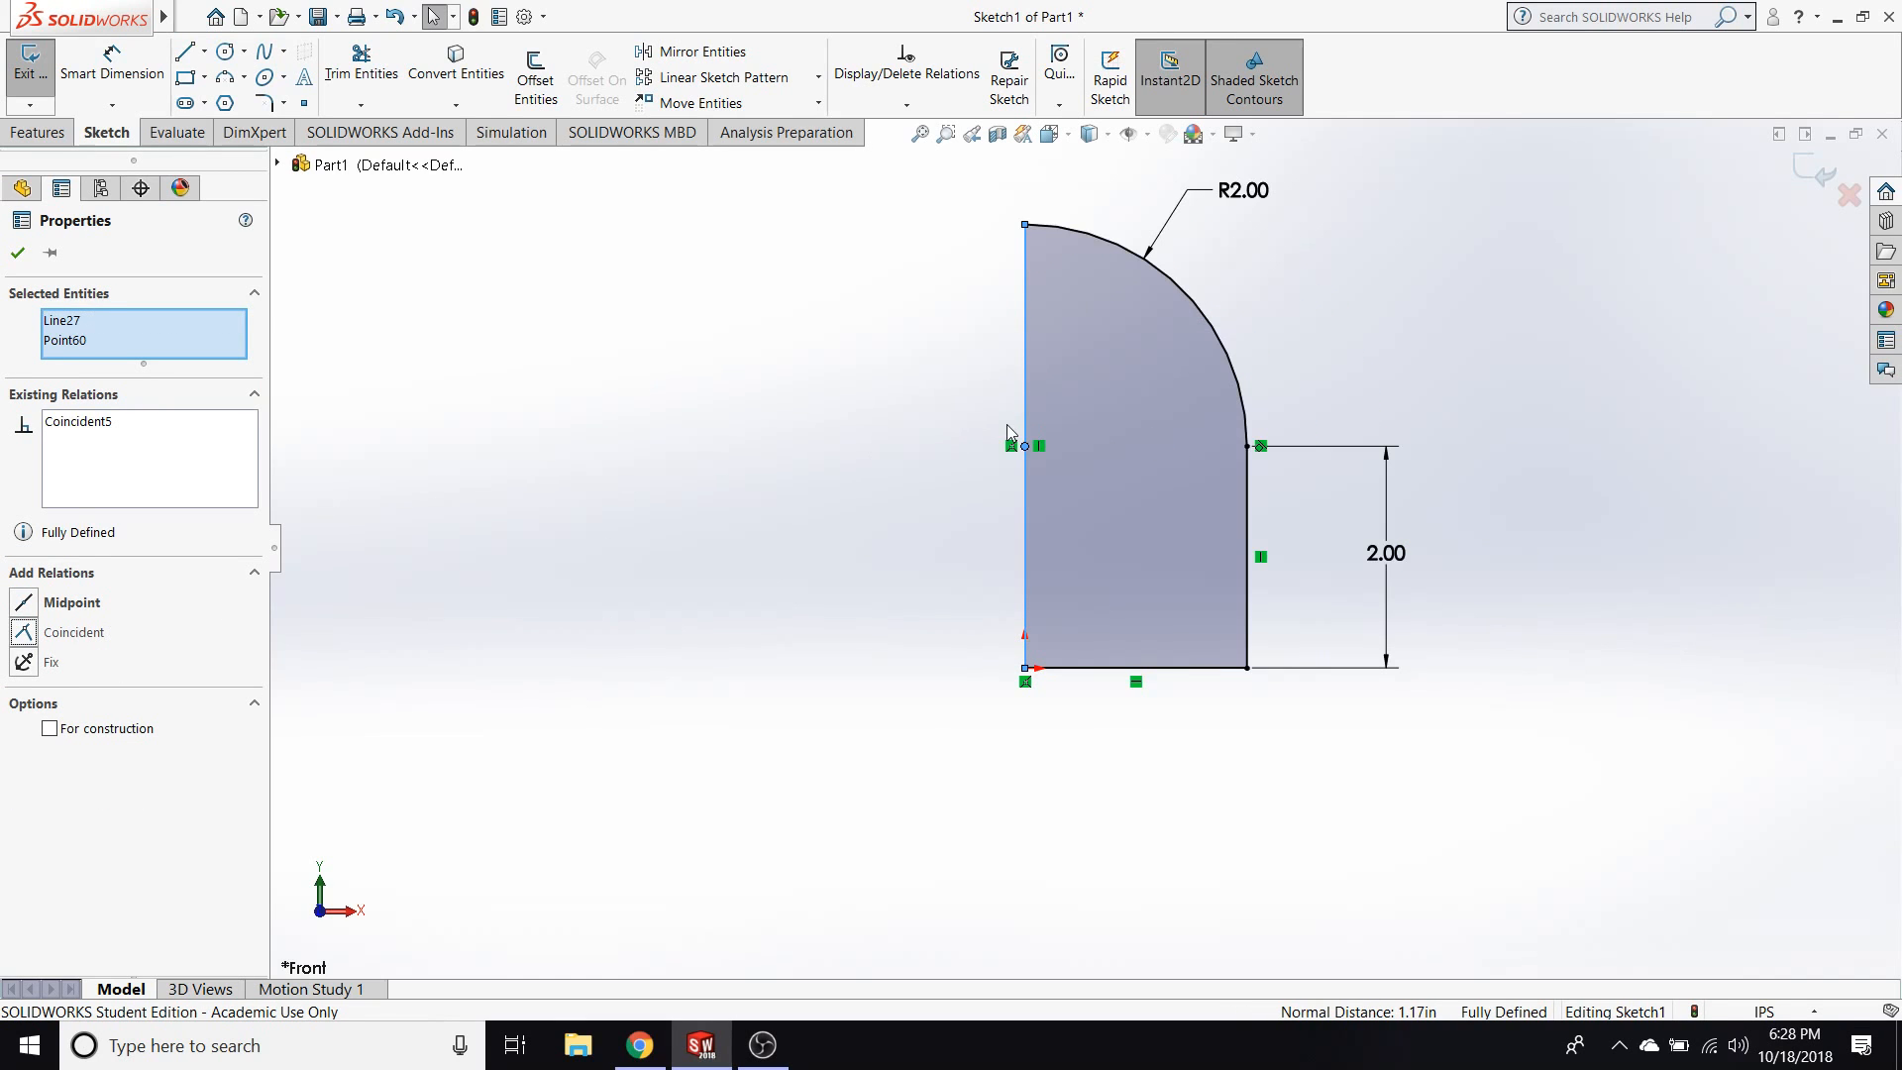
click(1007, 425)
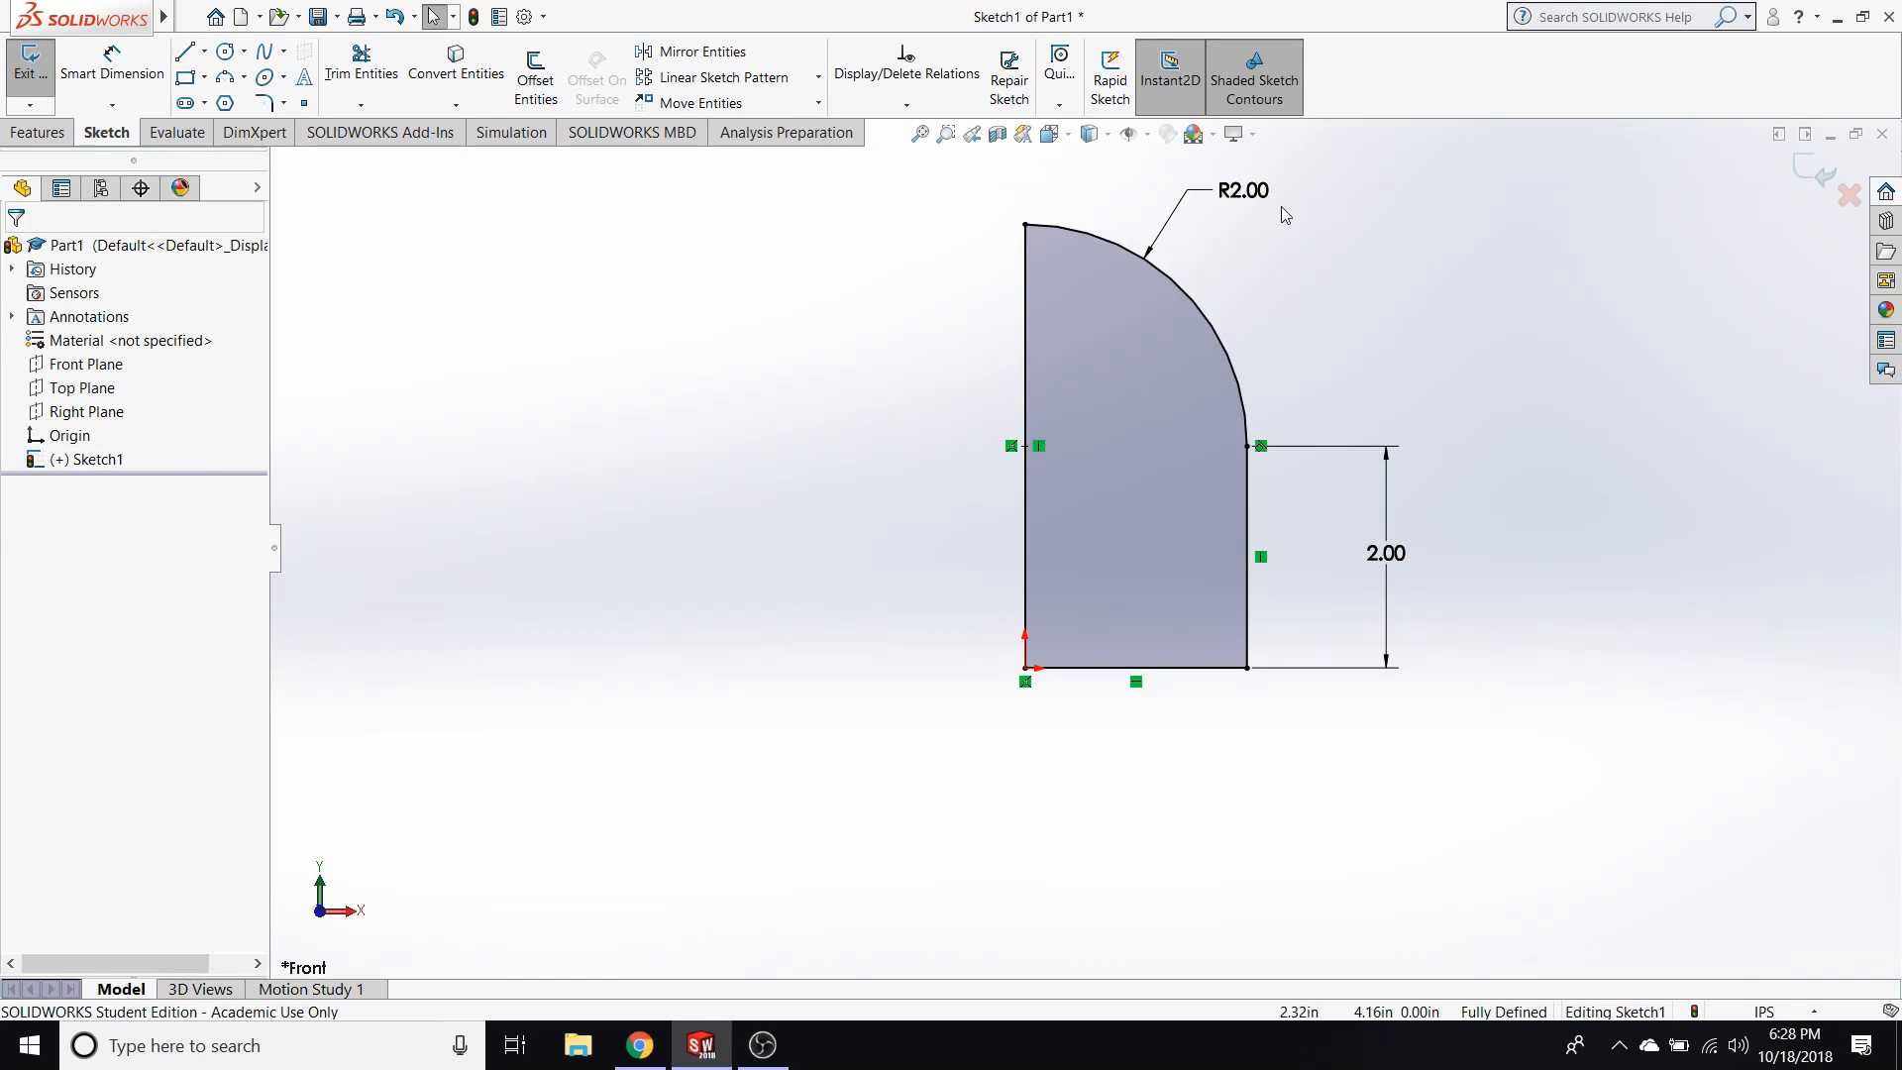
Delete the arc's radius dimension and move the arc's right endpoint outward to about X 2.13 in.
double_click(1242, 190)
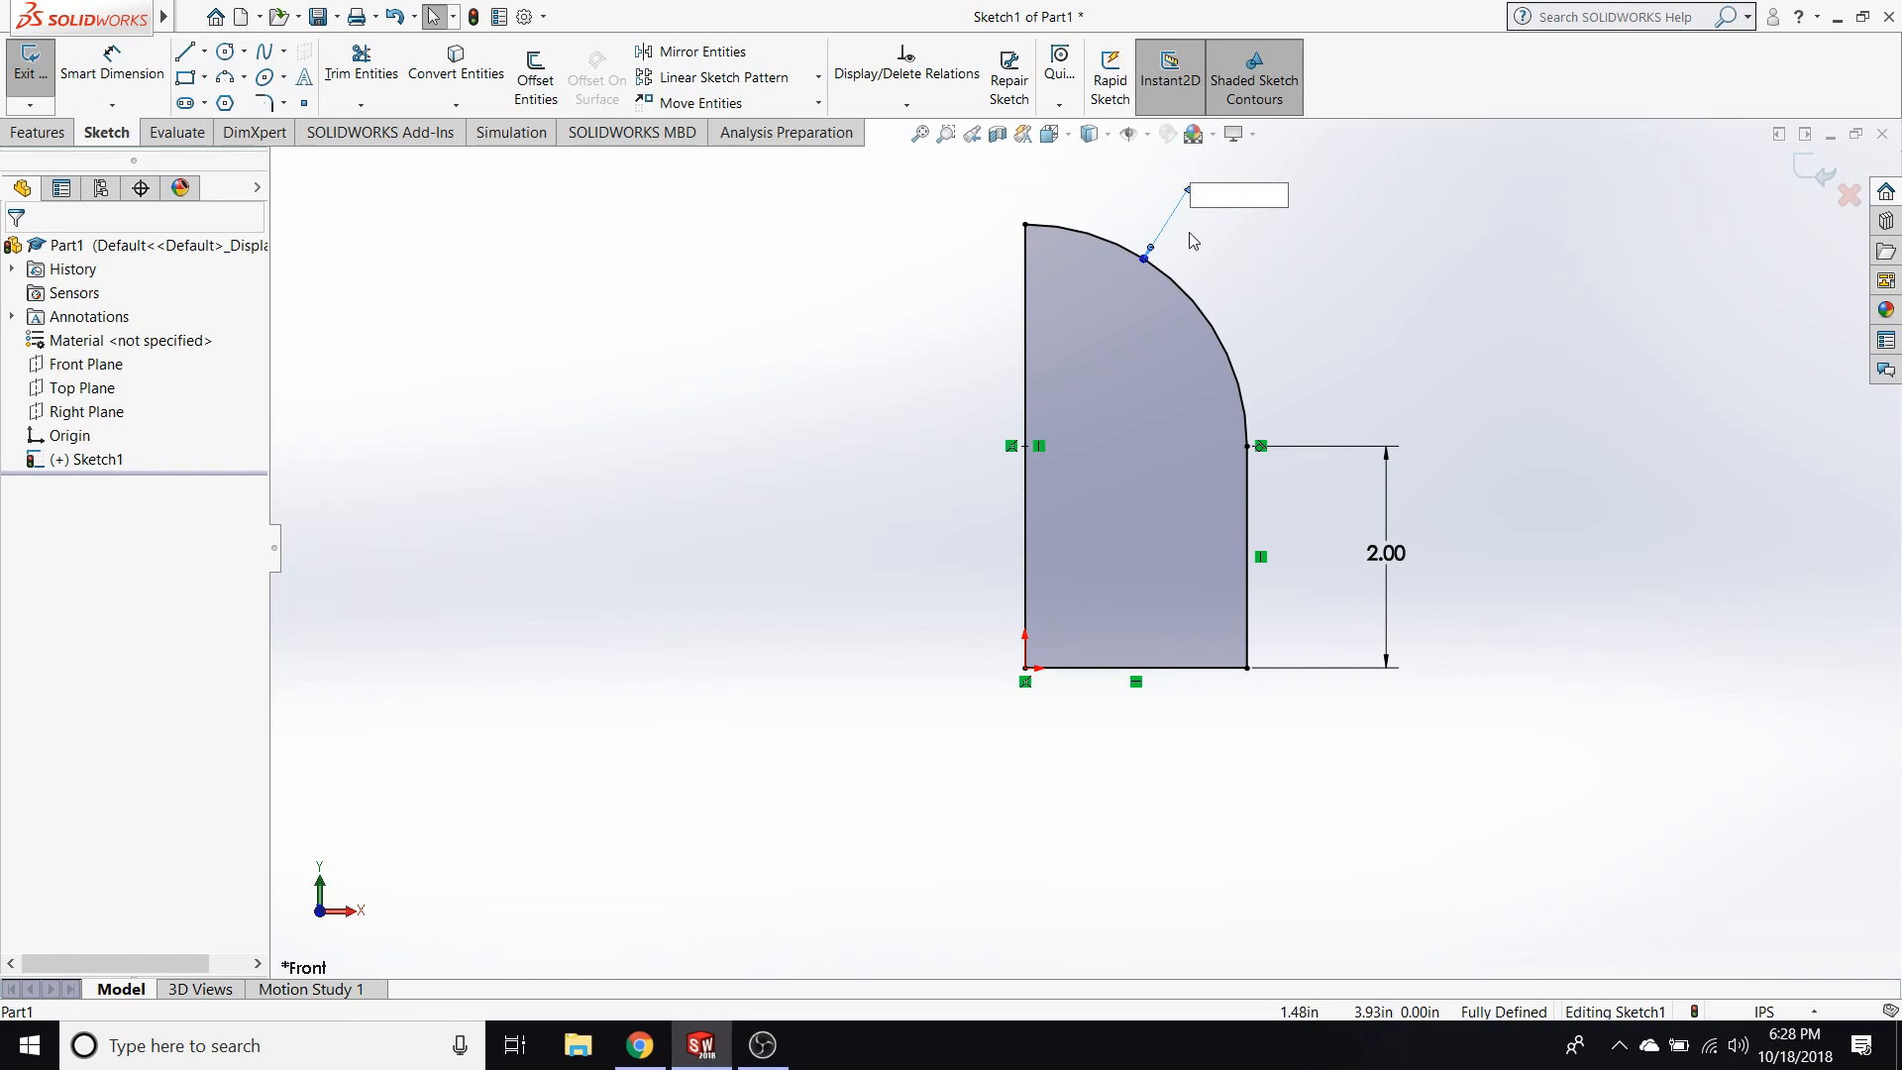
click(1189, 199)
key(Delete)
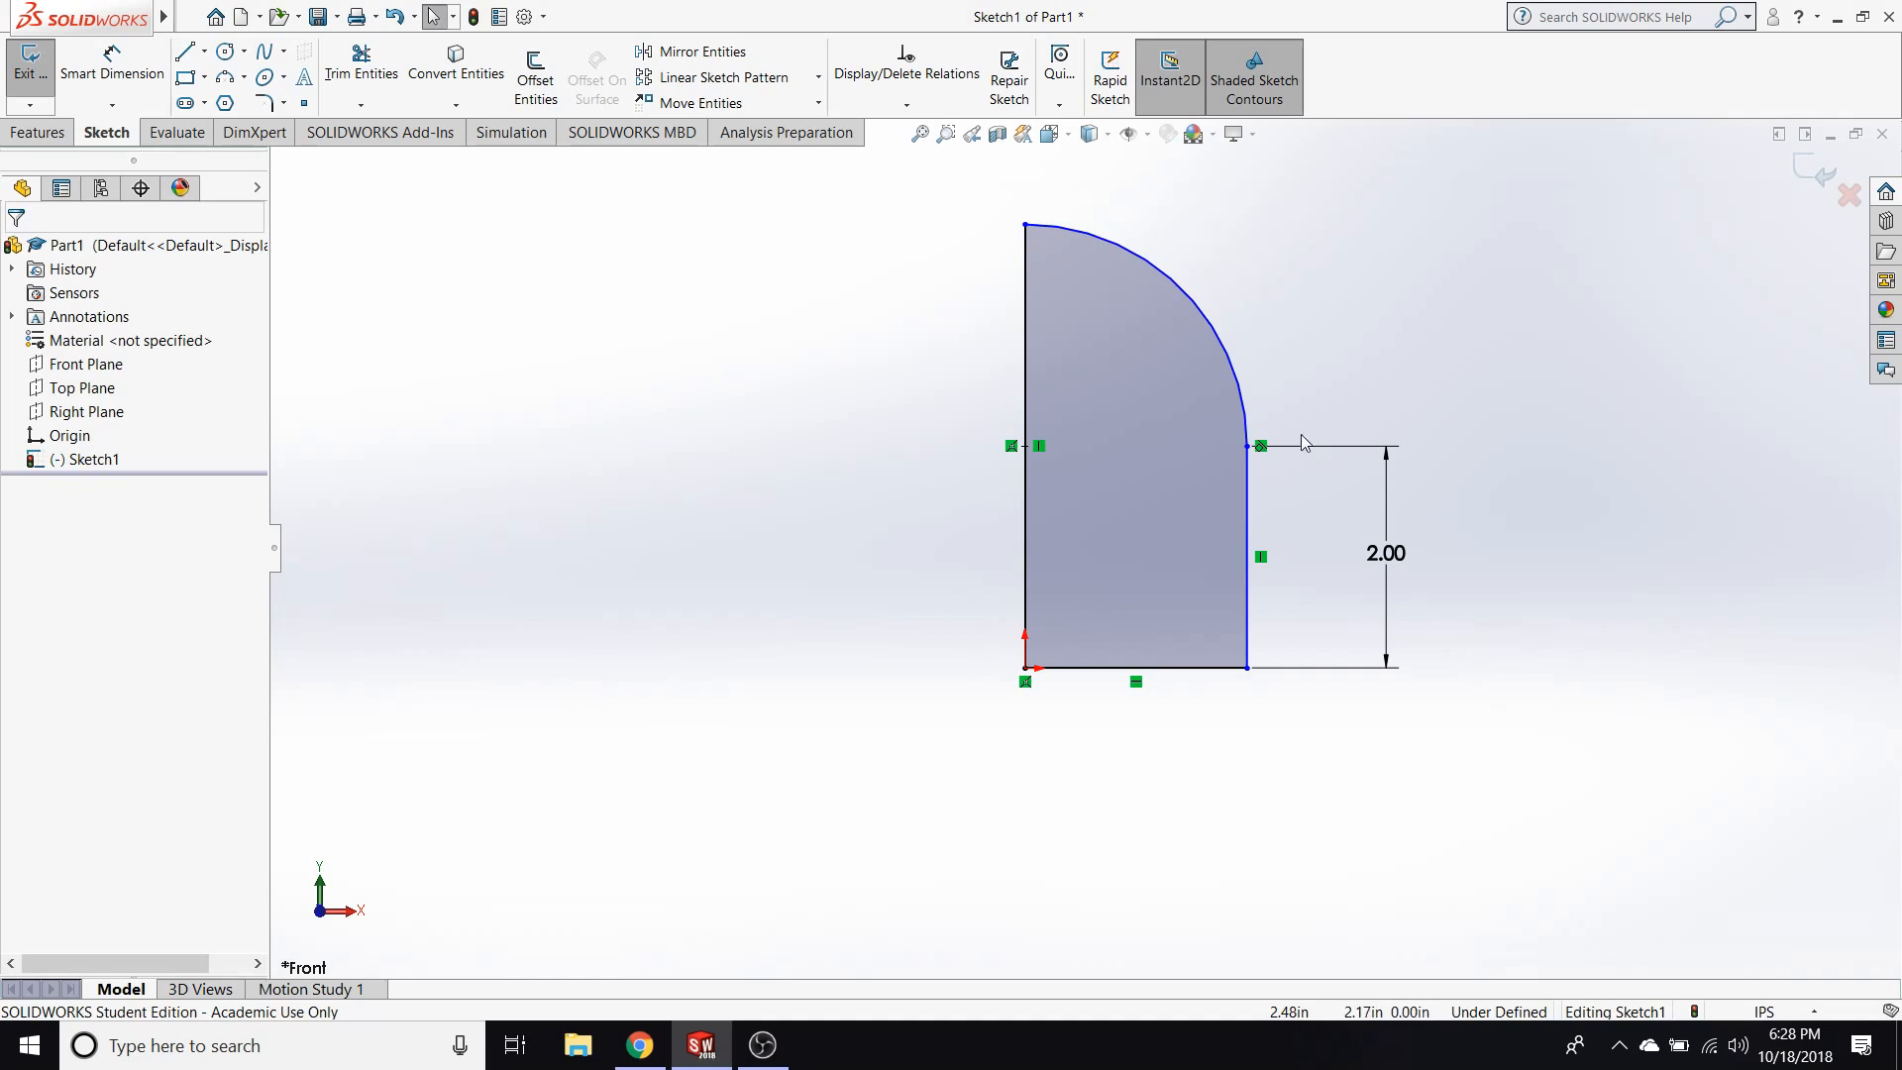
drag(1250, 447, 1261, 509)
click(1128, 794)
Dimension the profile's bottom edge at 2 in, placing the dimension below it.
click(119, 83)
click(1192, 669)
click(1179, 766)
text(2)
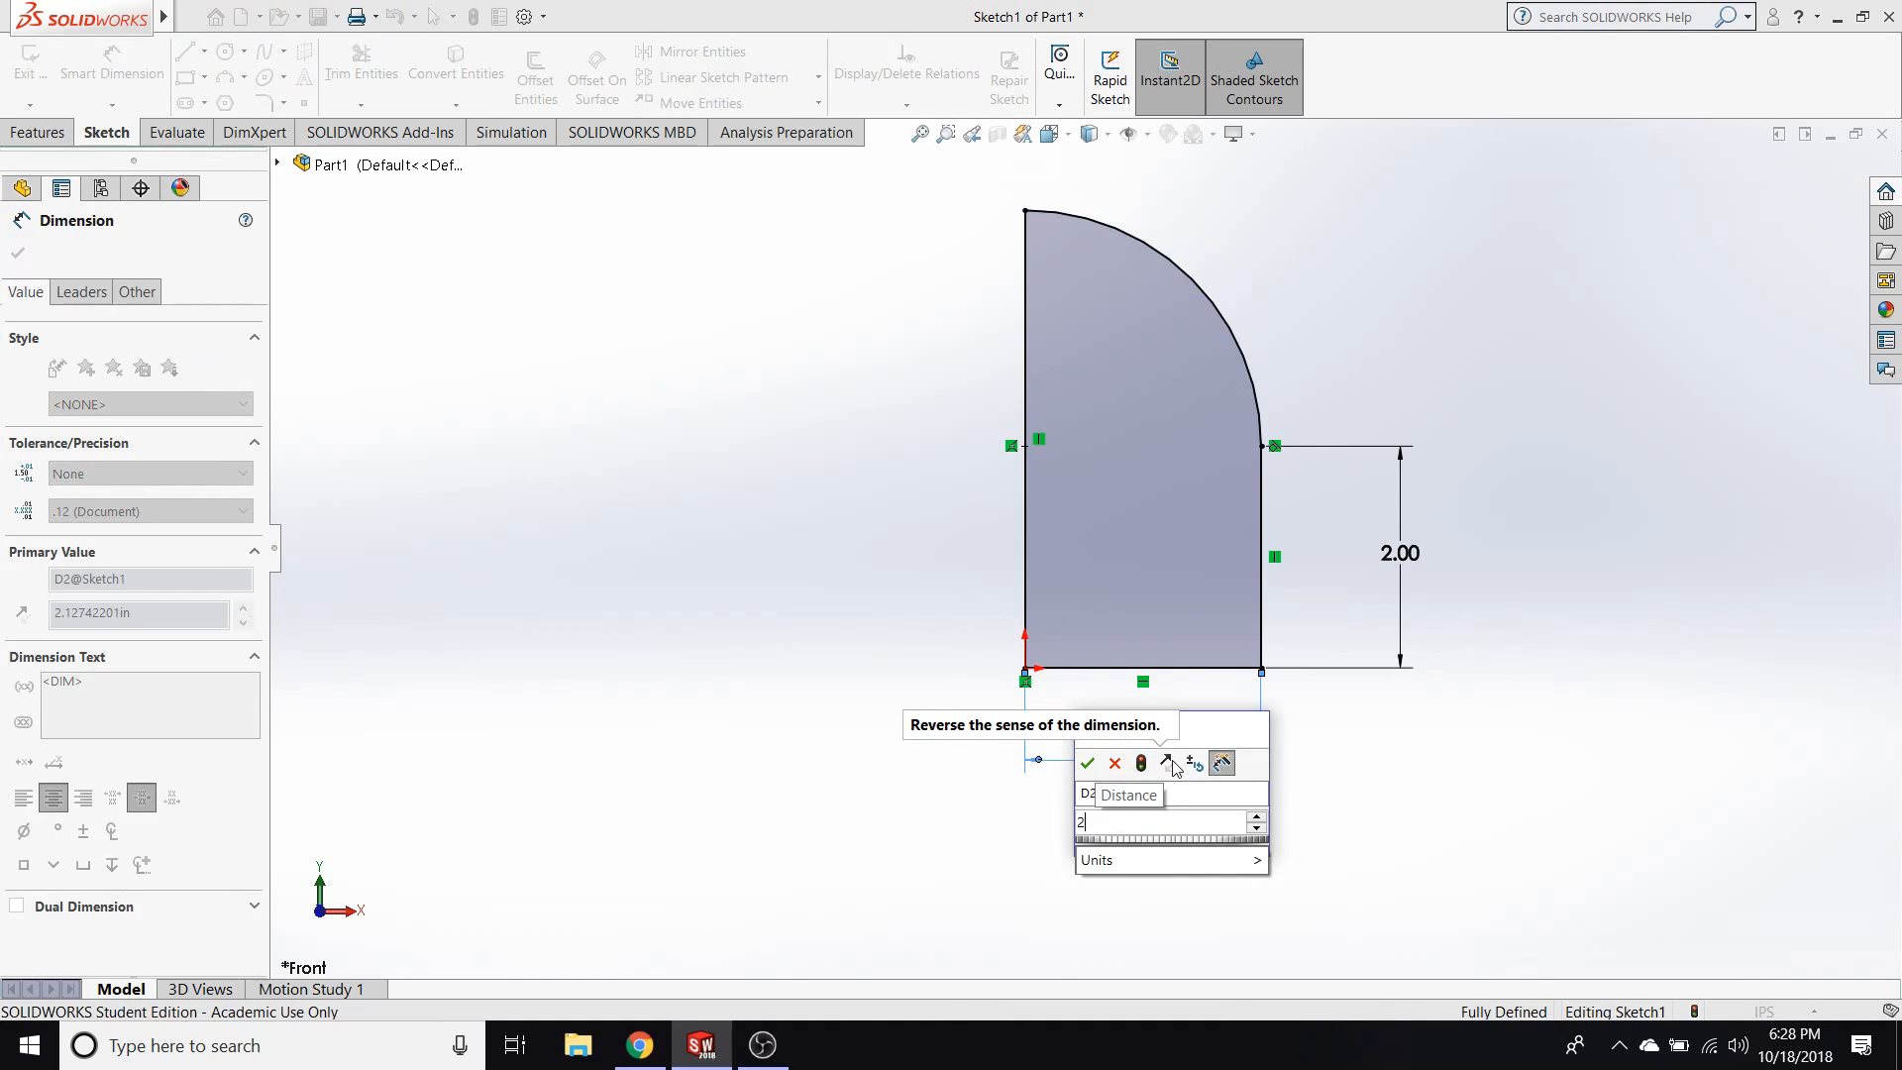
key(Return)
key(Escape)
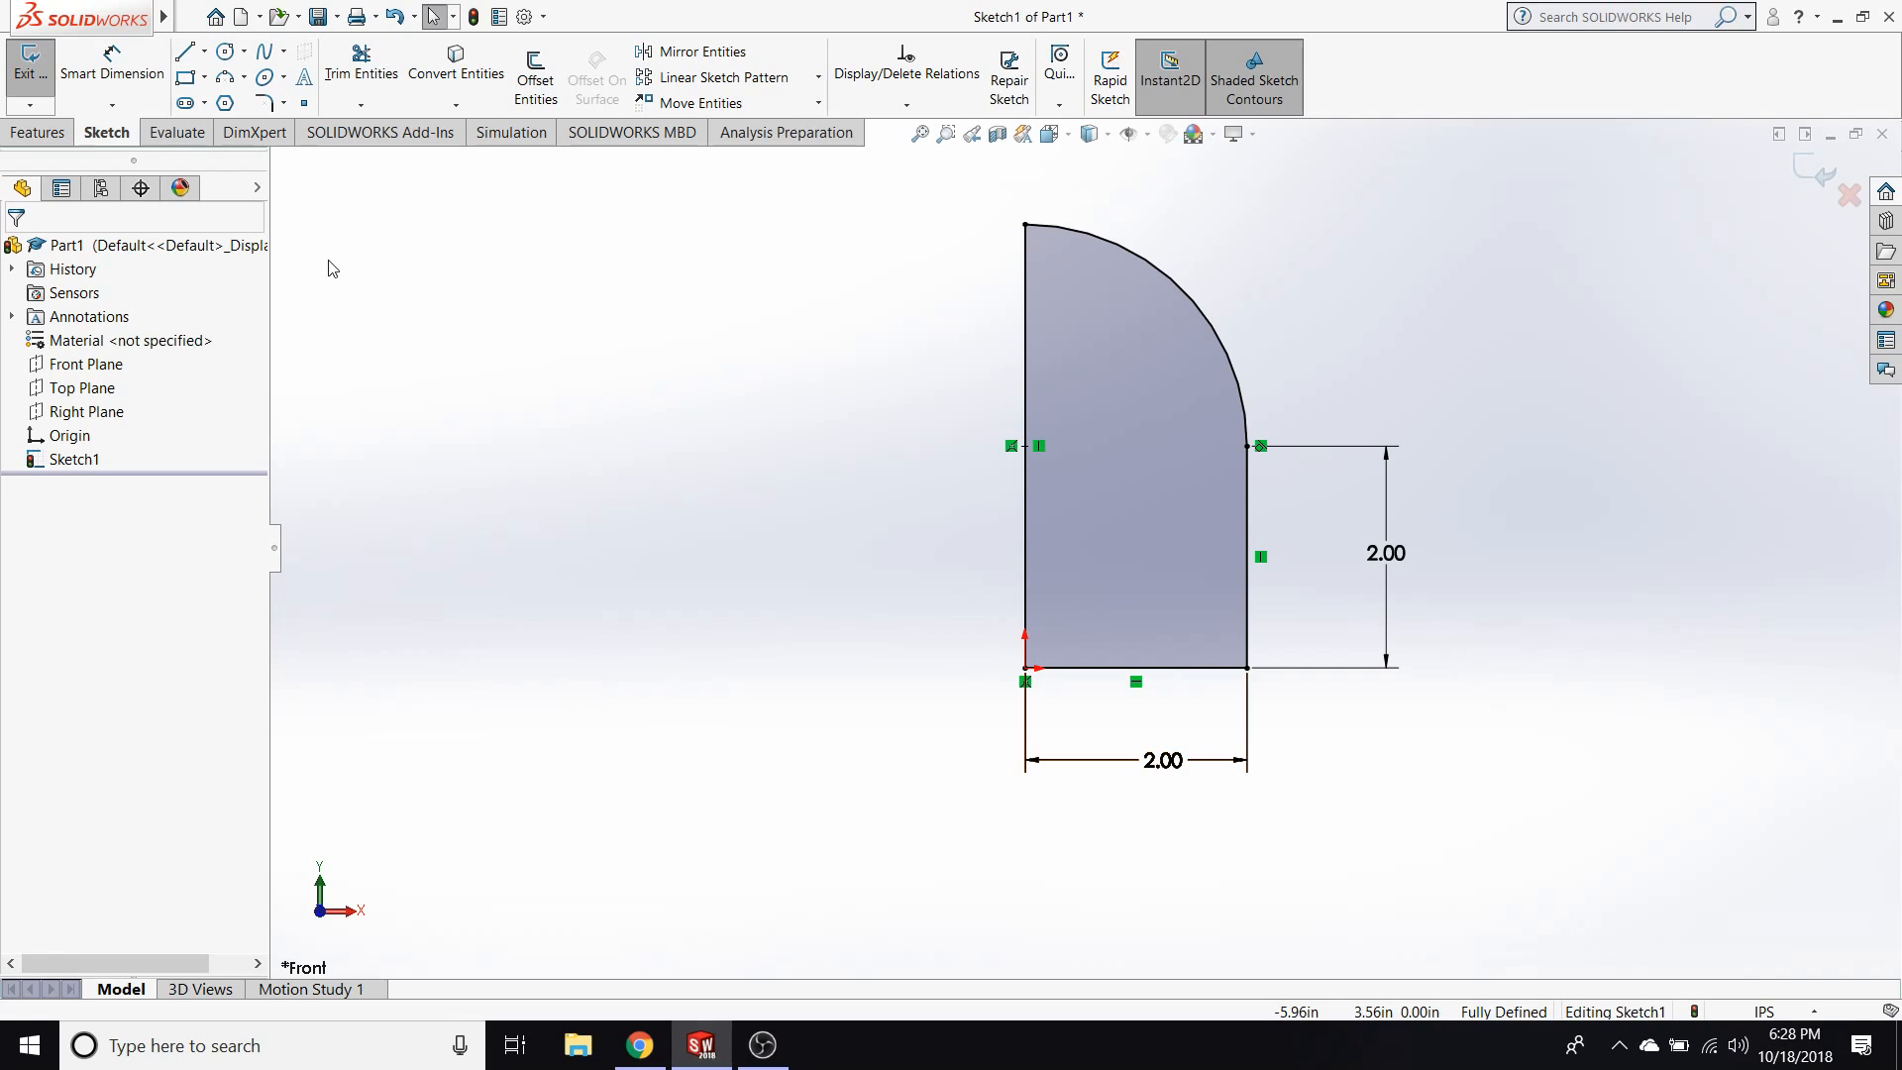
click(1026, 447)
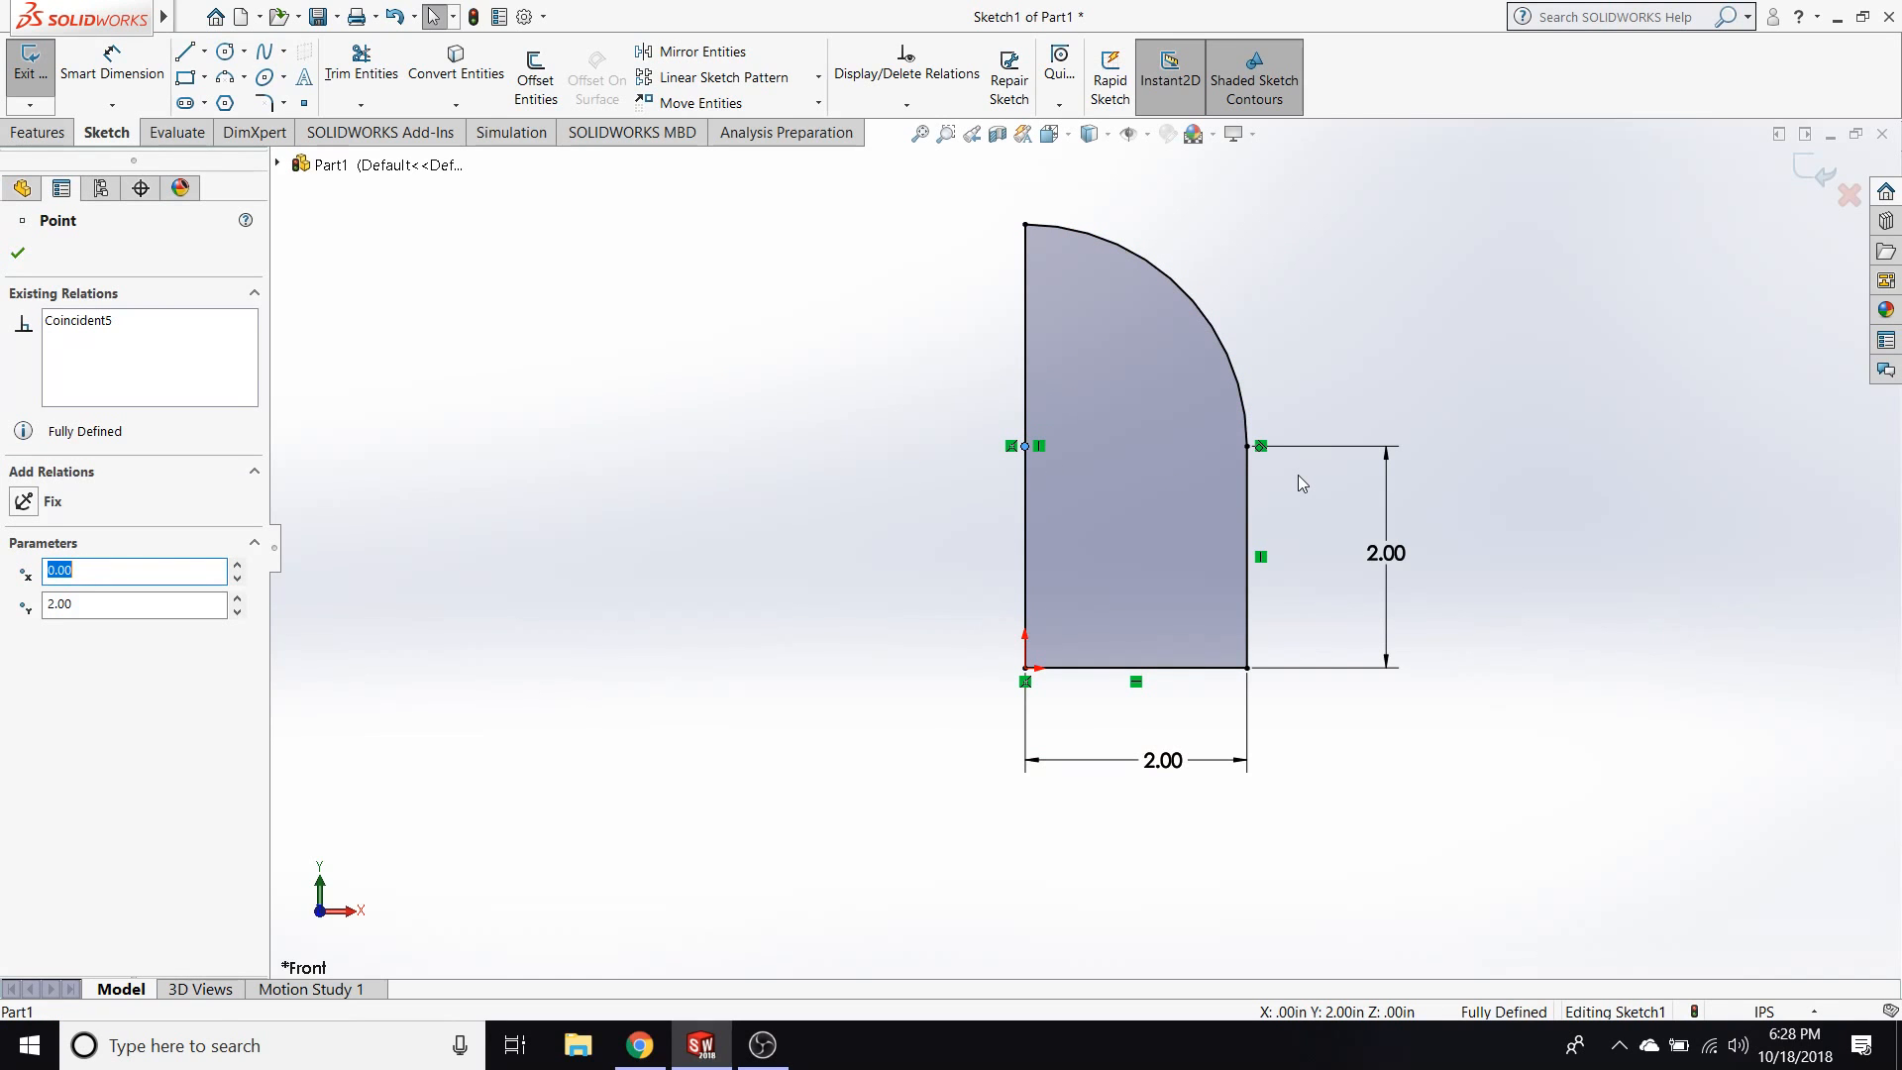
click(776, 382)
Sketch a slanted line about 3.68 in long left of the profile and convert it to construction geometry.
click(185, 52)
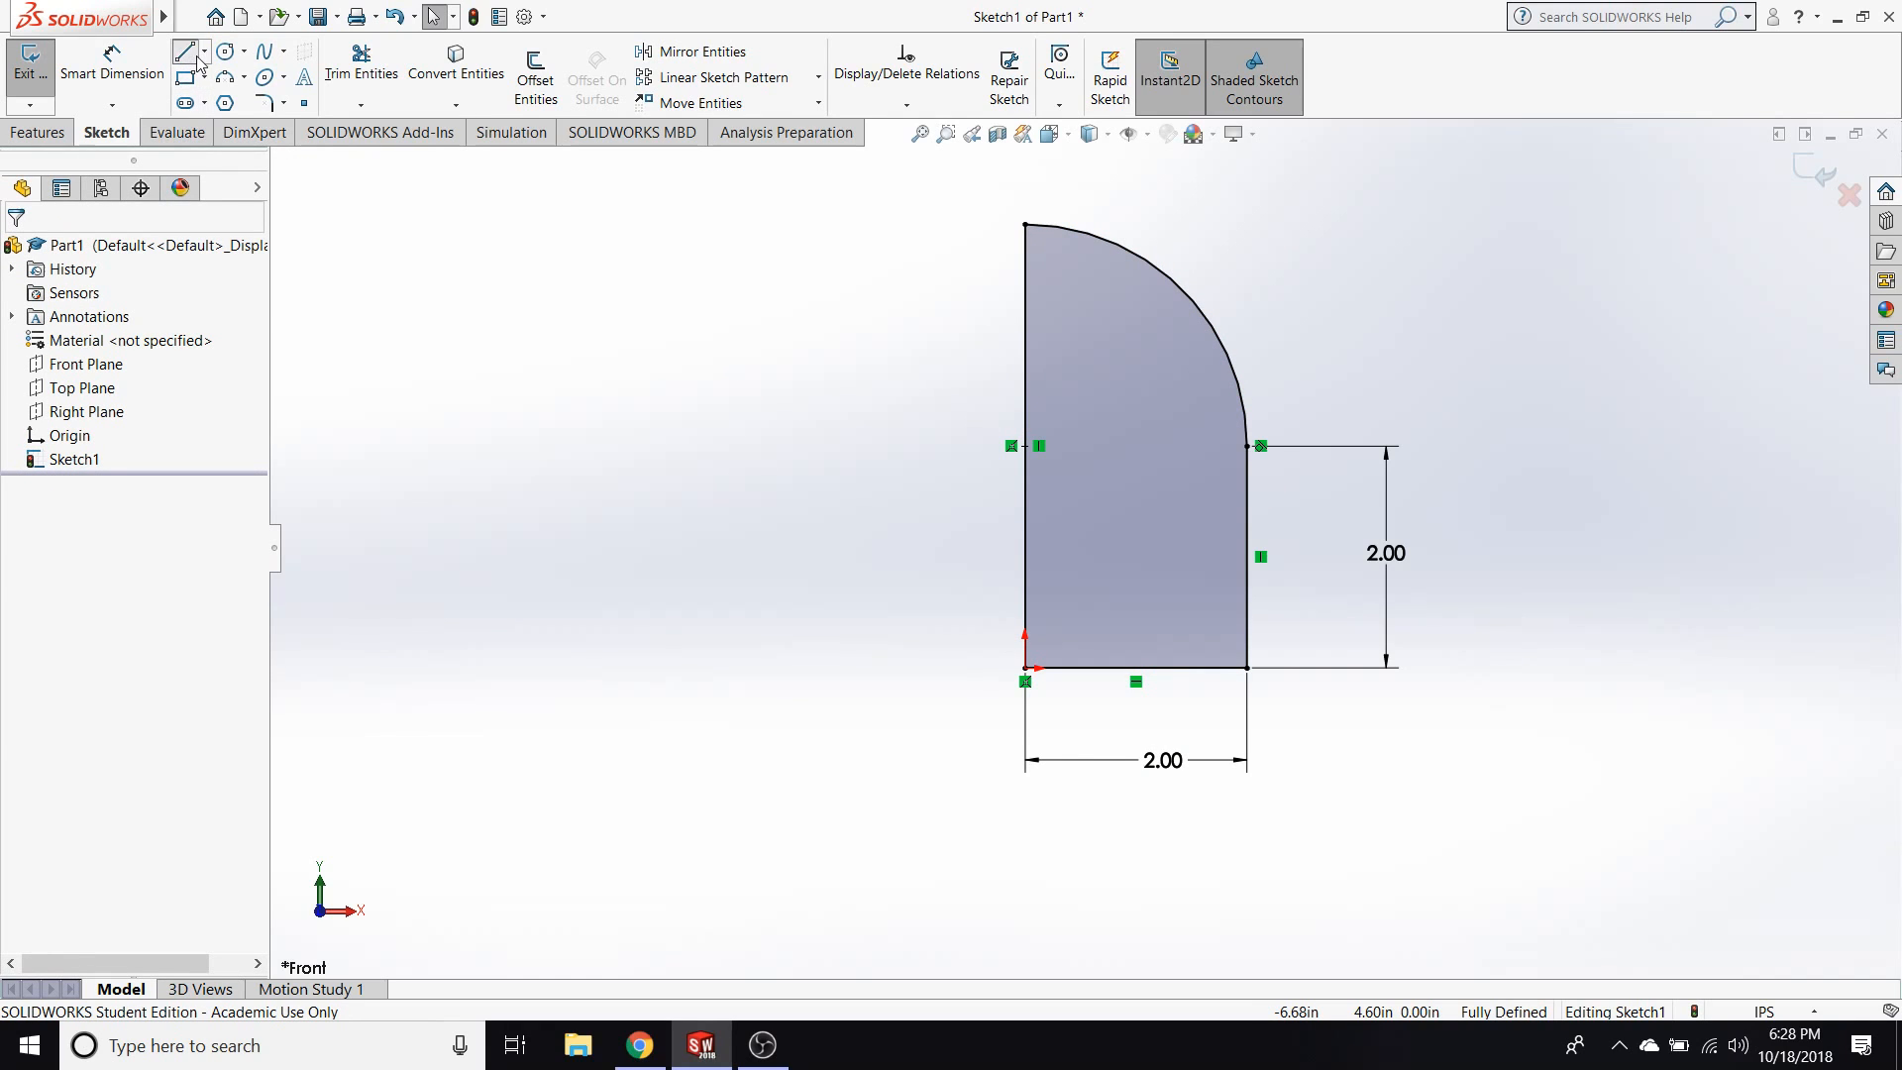
click(914, 225)
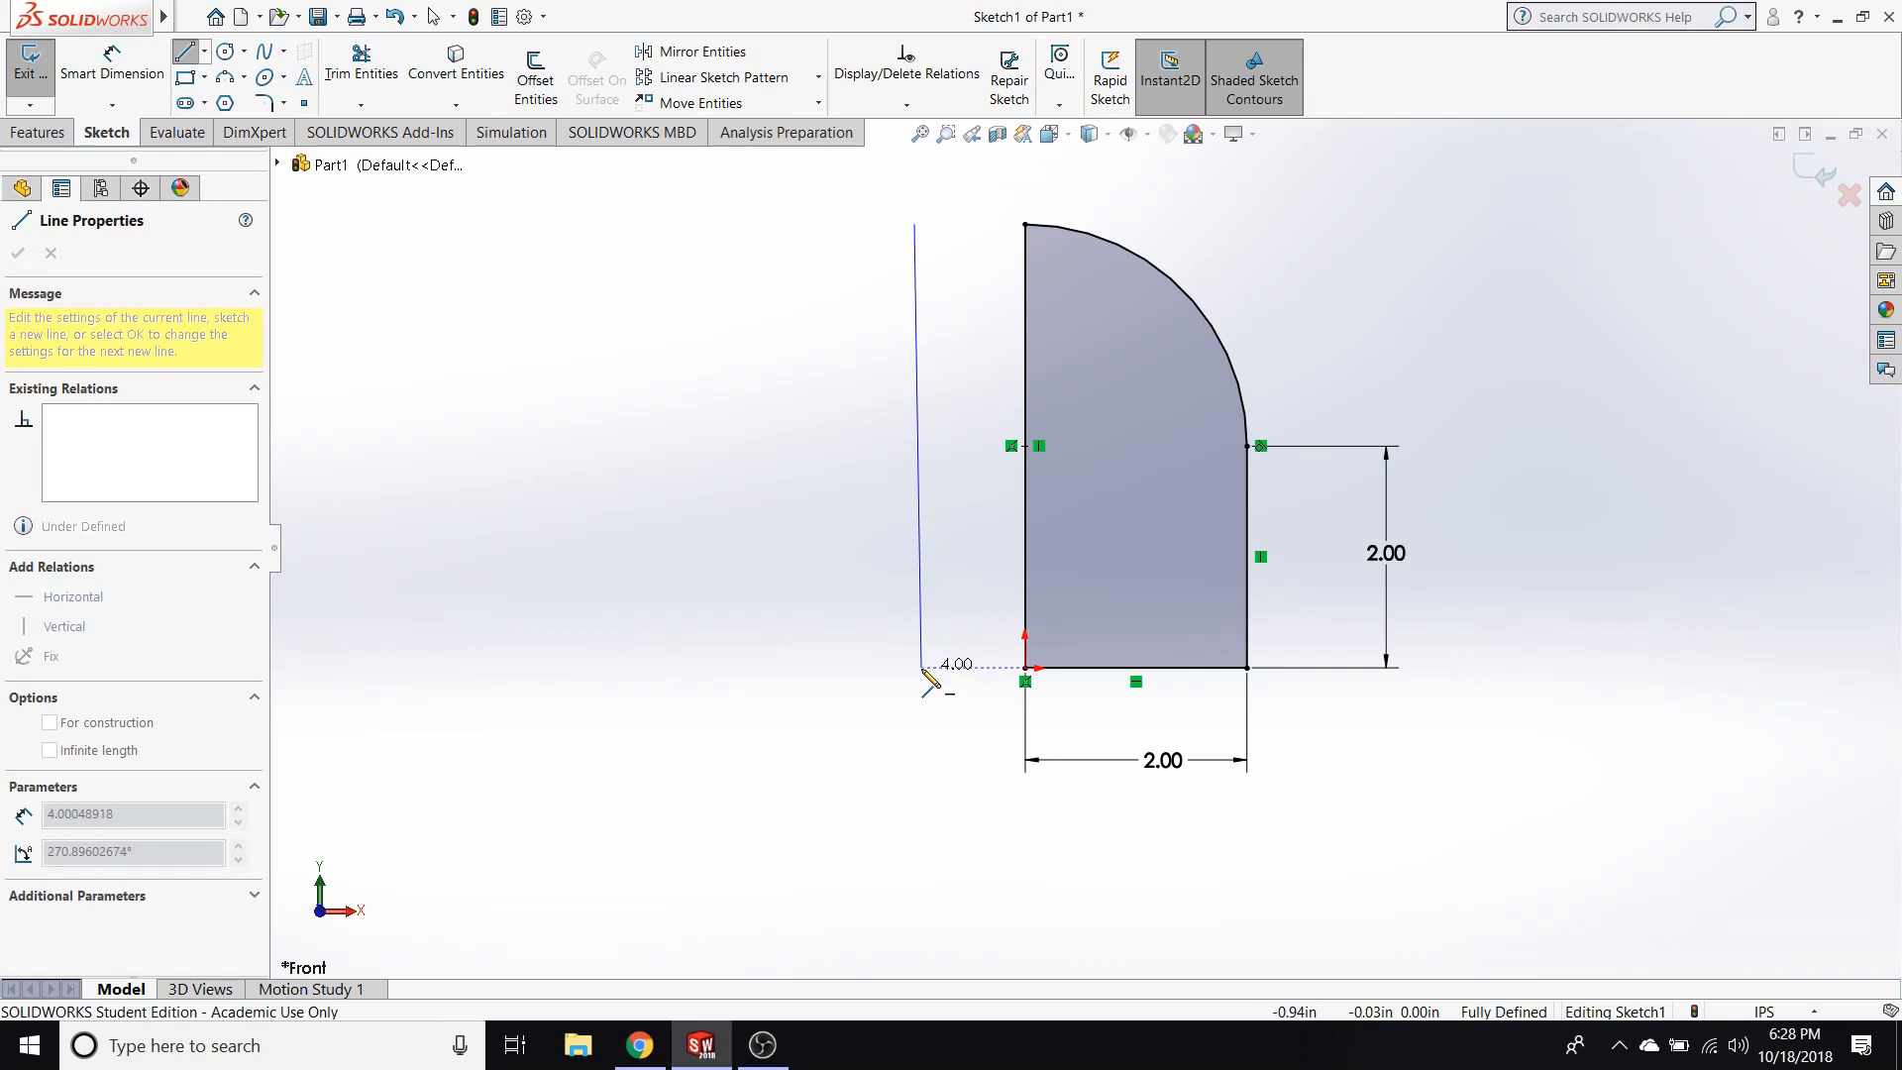
click(877, 629)
key(Escape)
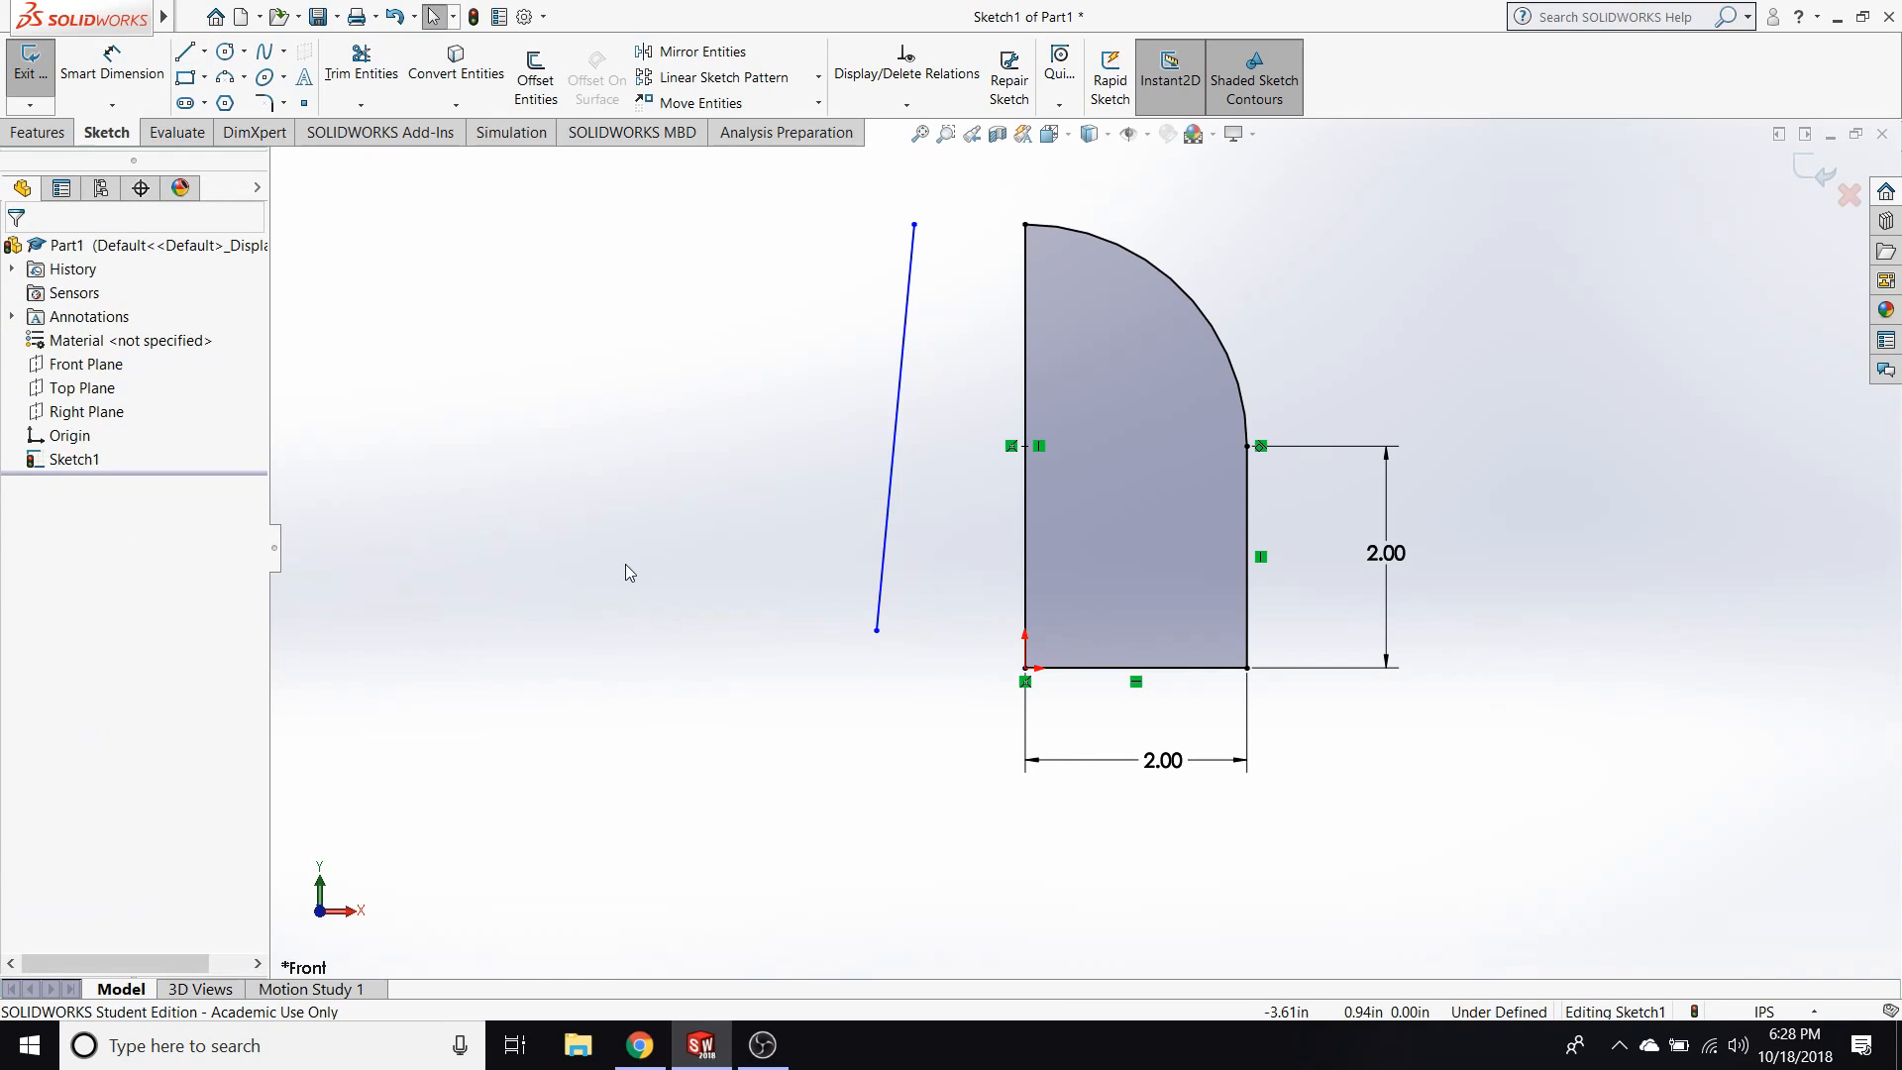
click(903, 379)
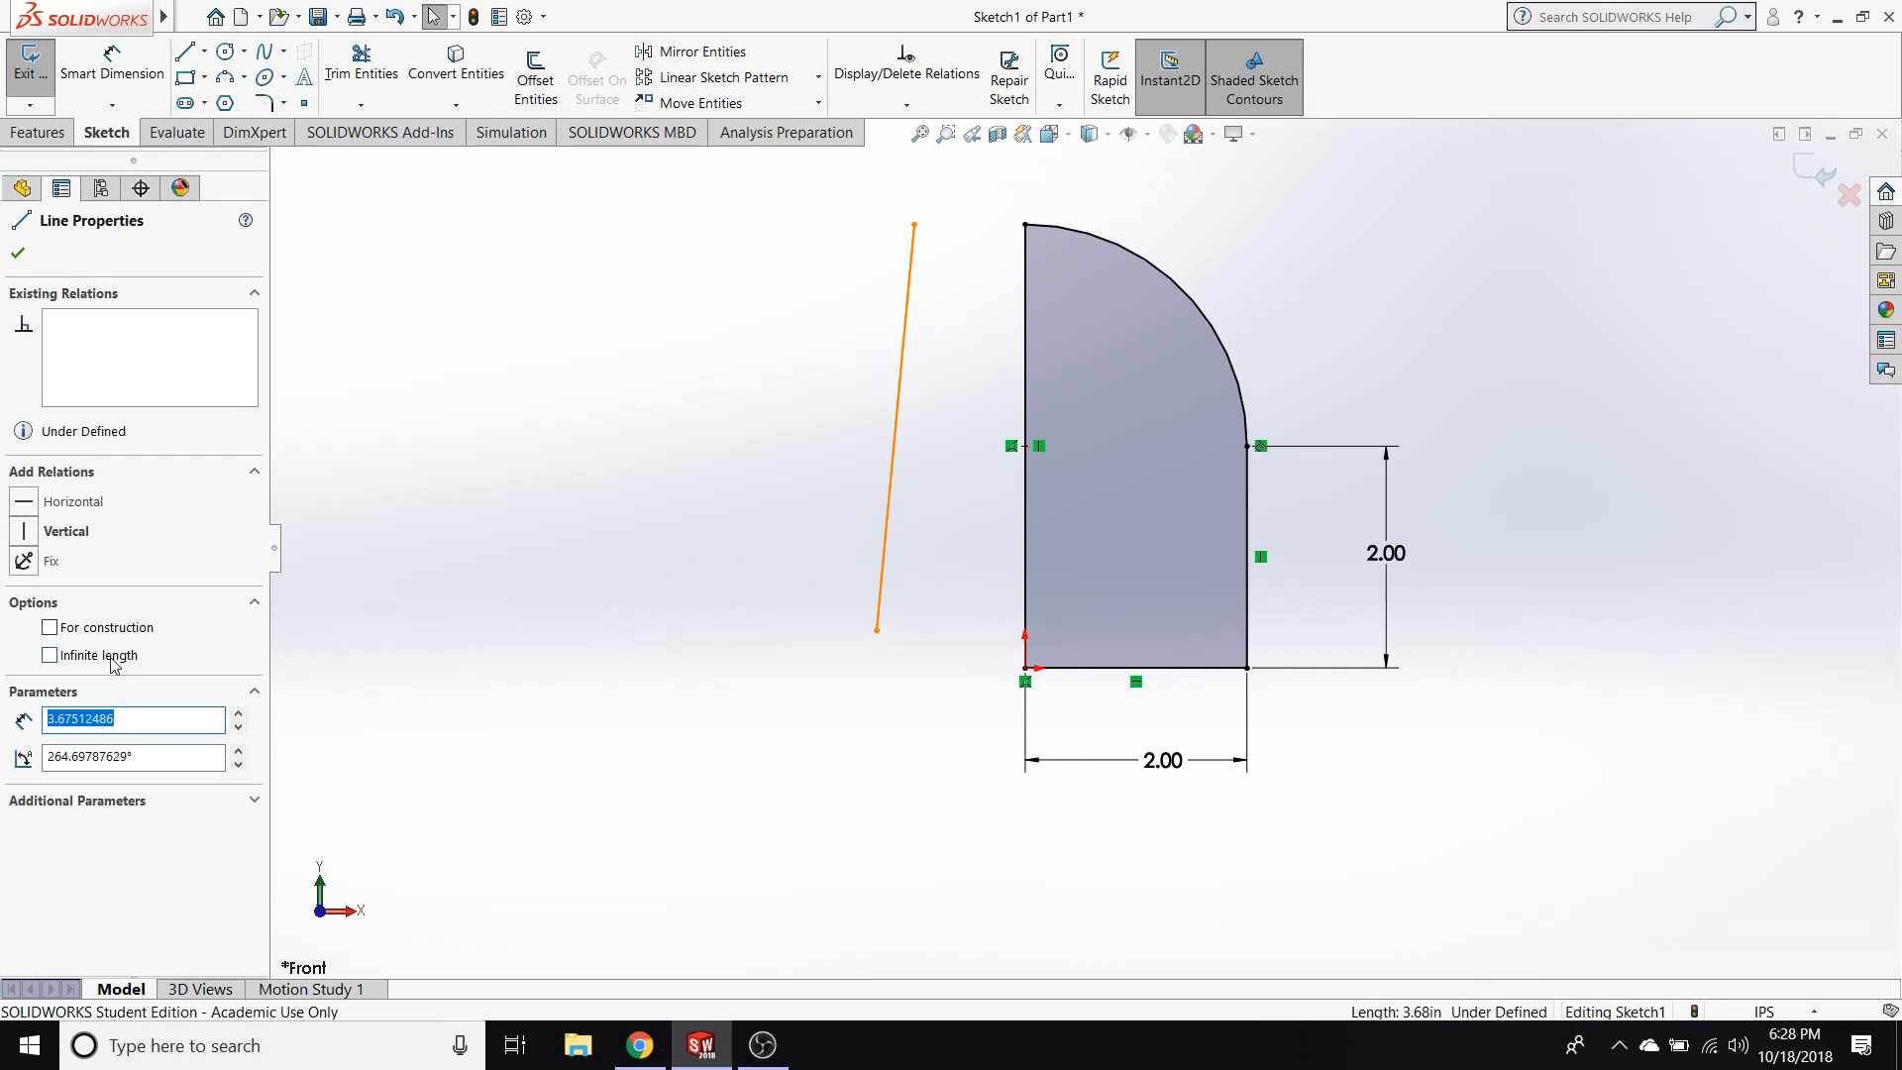
click(99, 630)
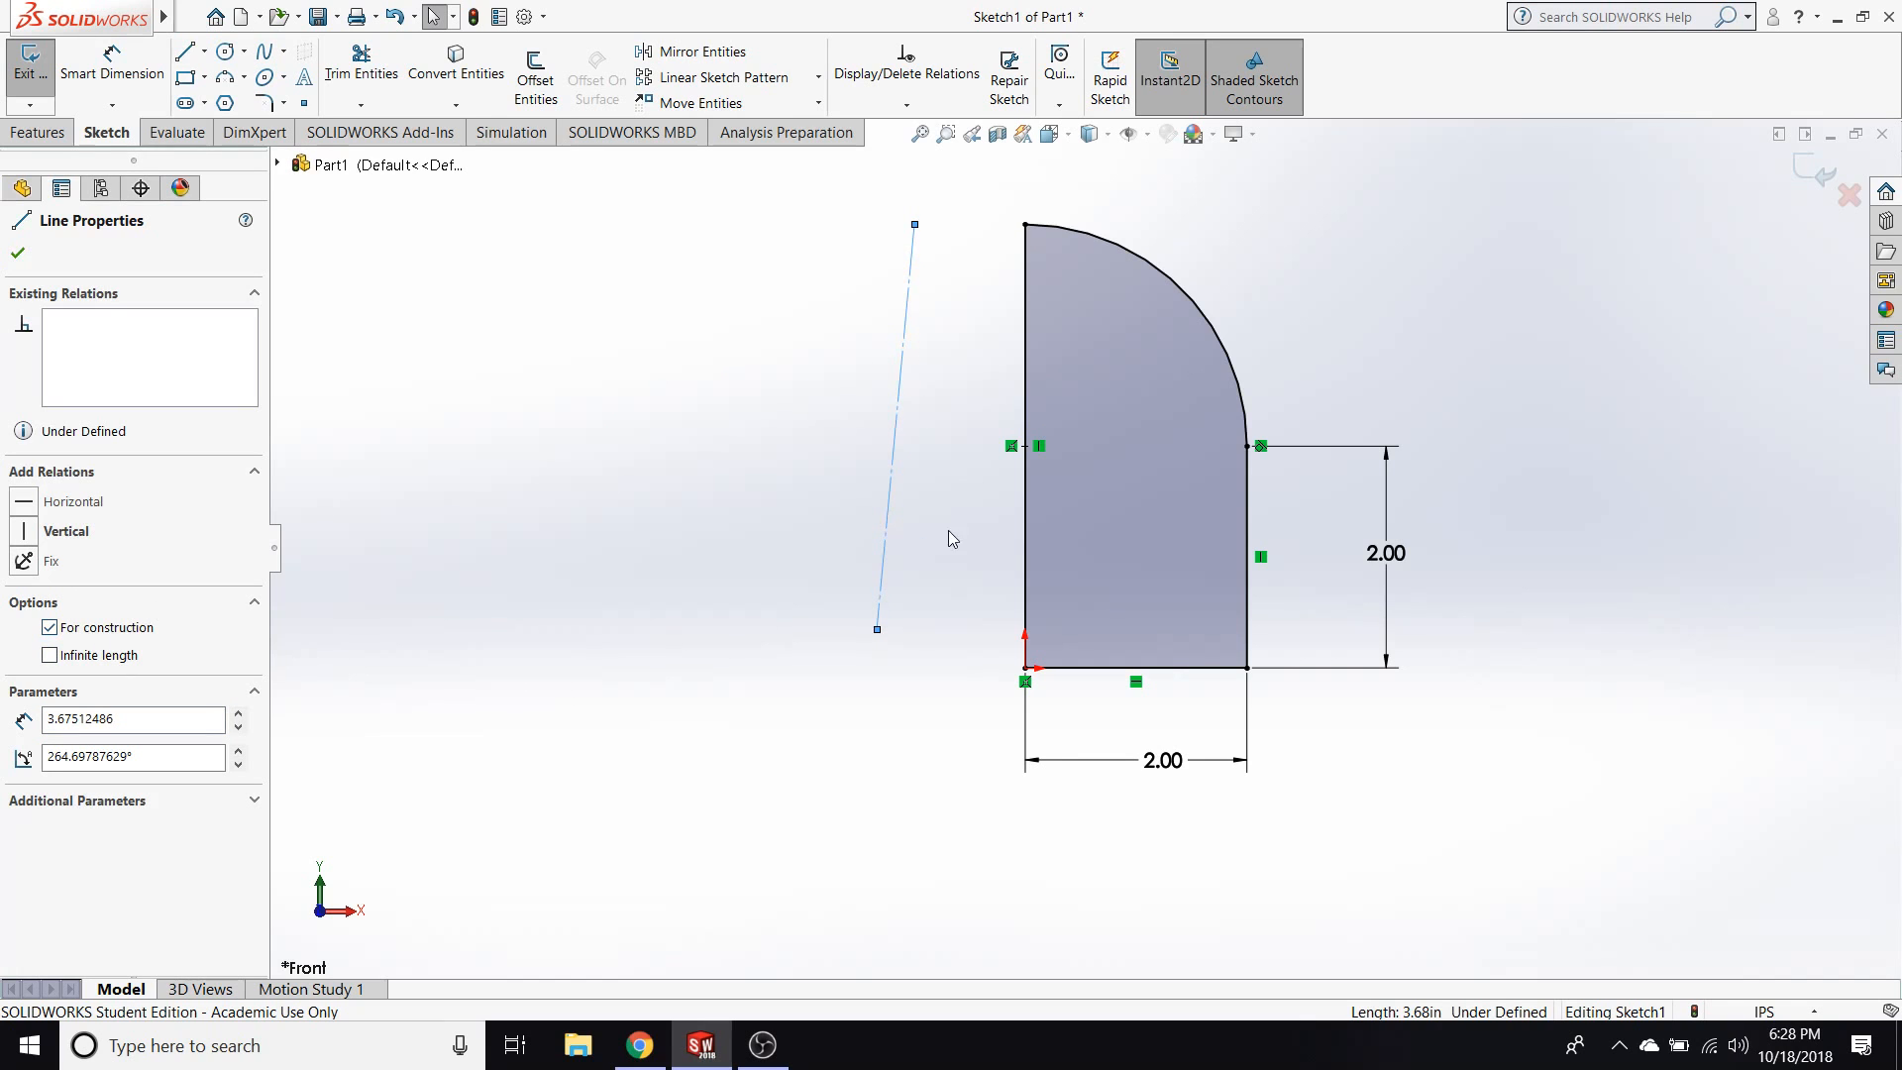
Move the construction line's lower endpoint to about X -2.00 in, Y 0.22 in and make the line vertical.
drag(876, 630, 803, 644)
click(767, 691)
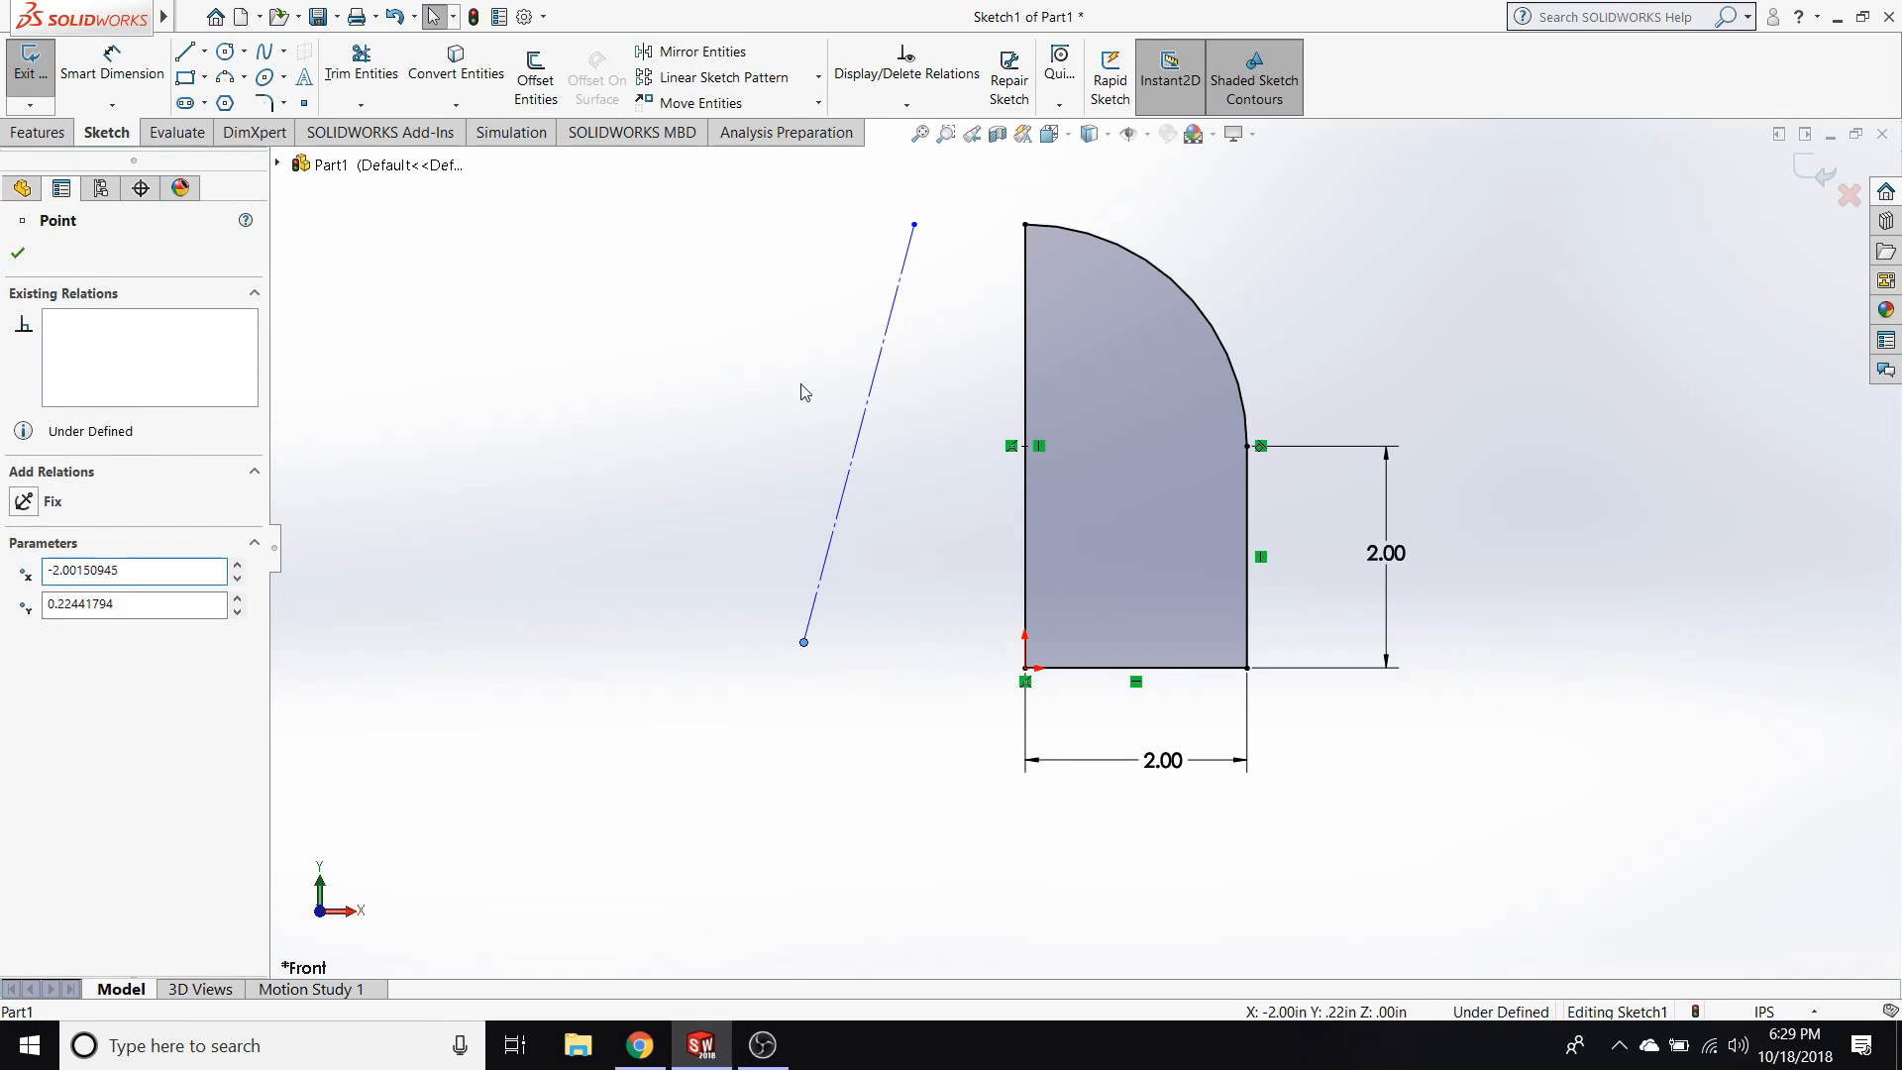
click(802, 348)
drag(802, 345, 762, 352)
click(24, 531)
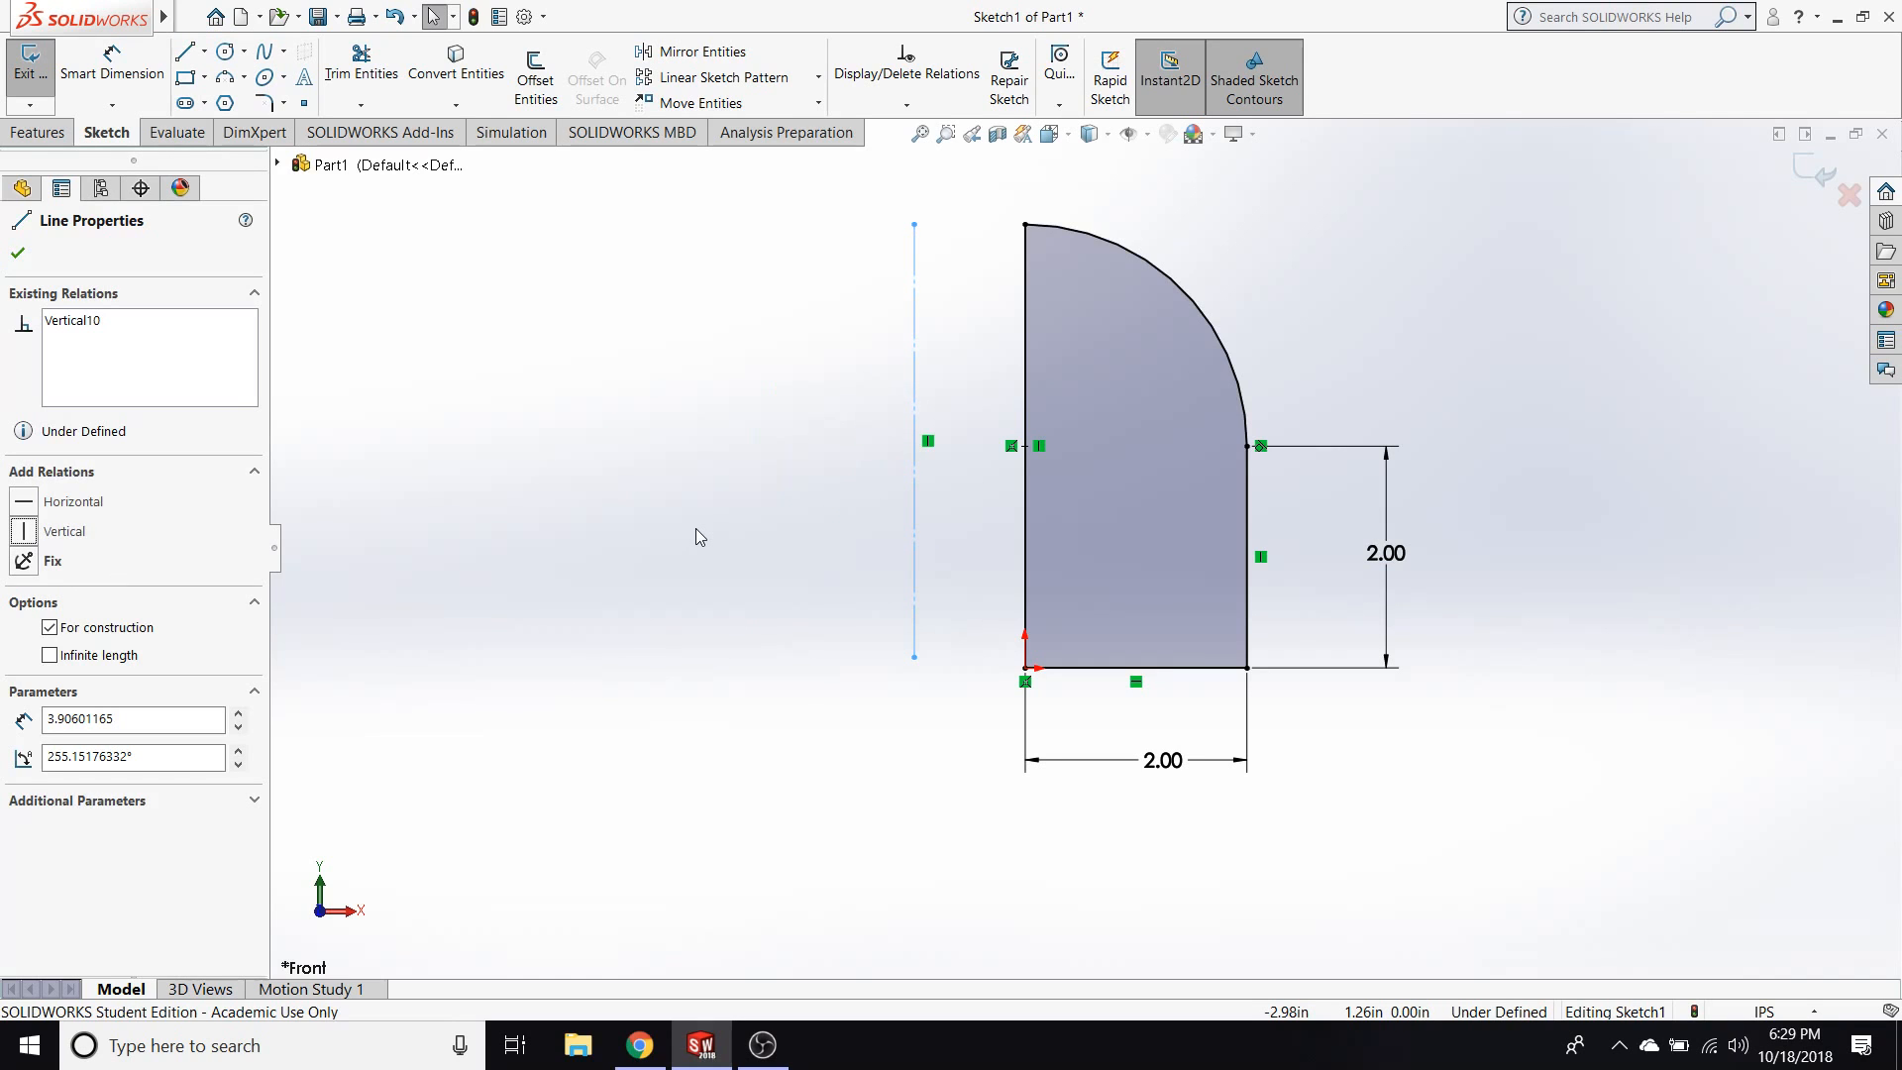
Swap the construction line's Vertical relation for Horizontal and back to Vertical.
click(96, 322)
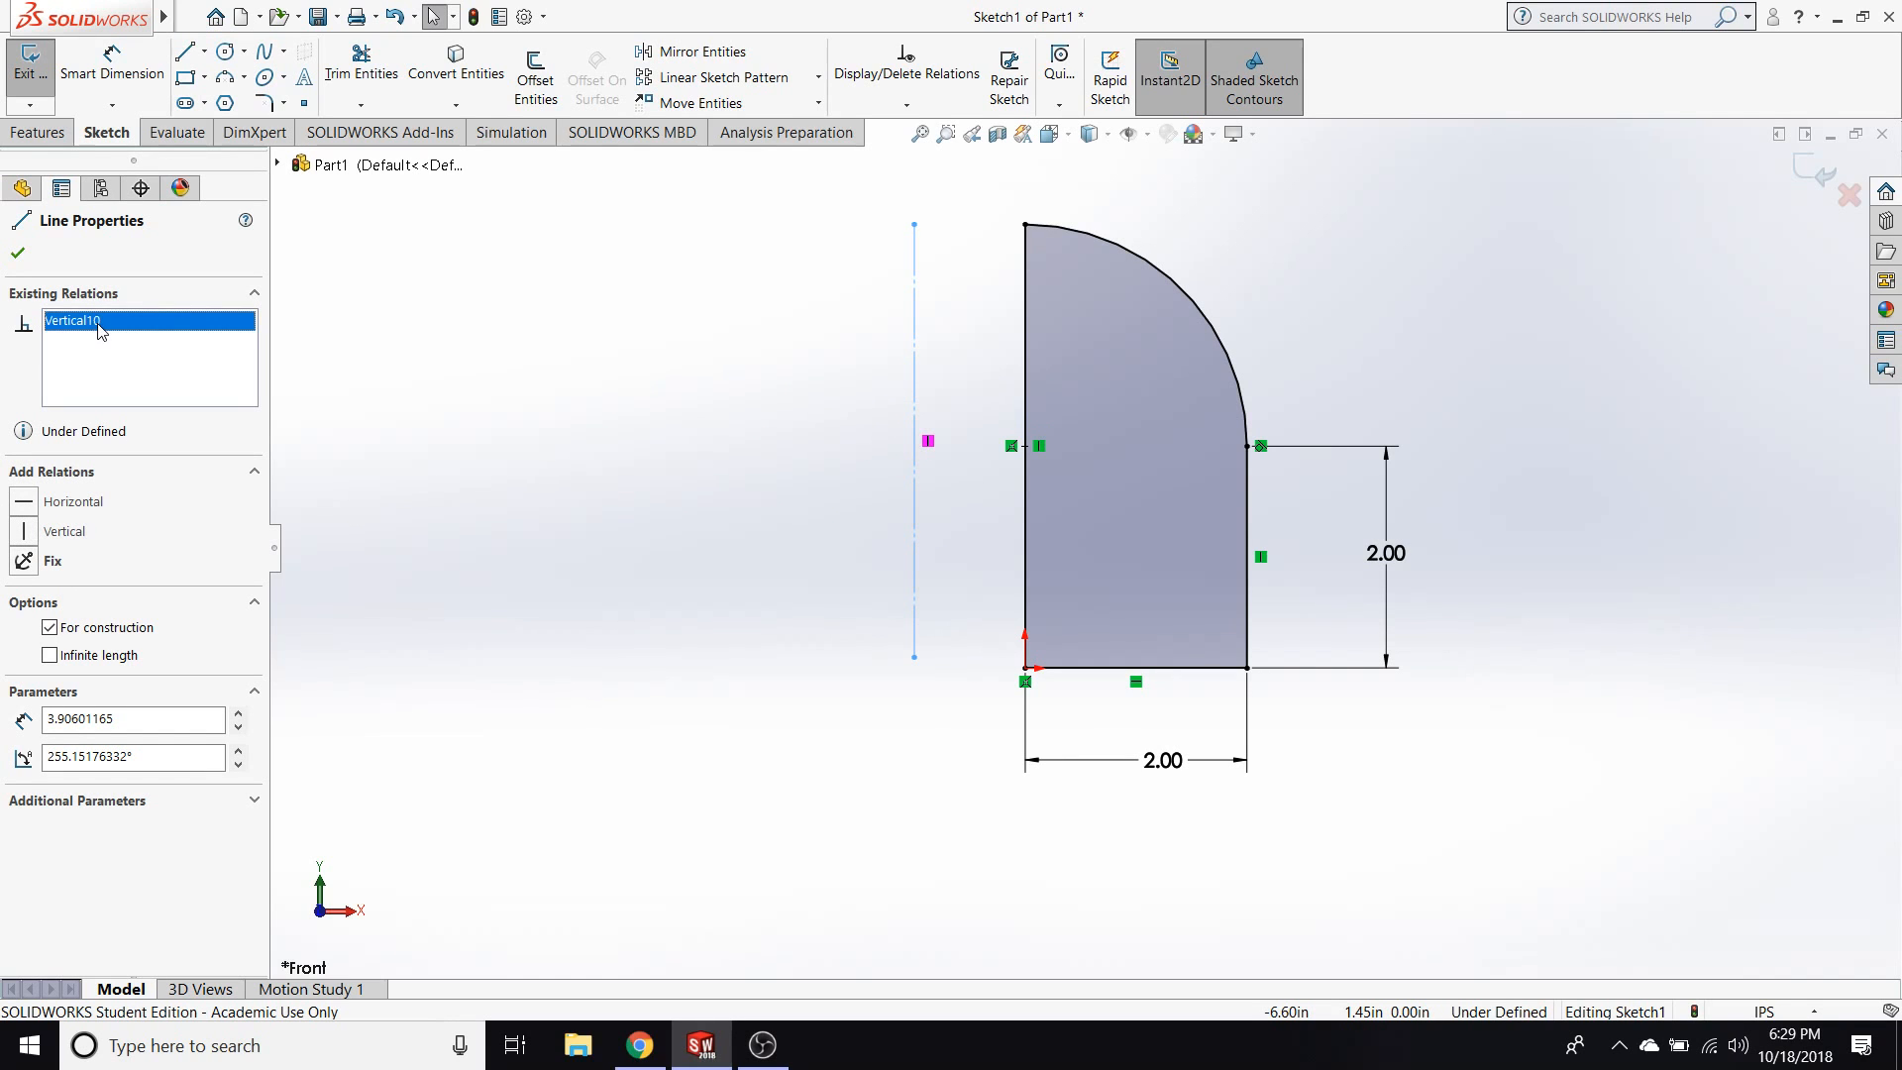
key(Delete)
click(24, 502)
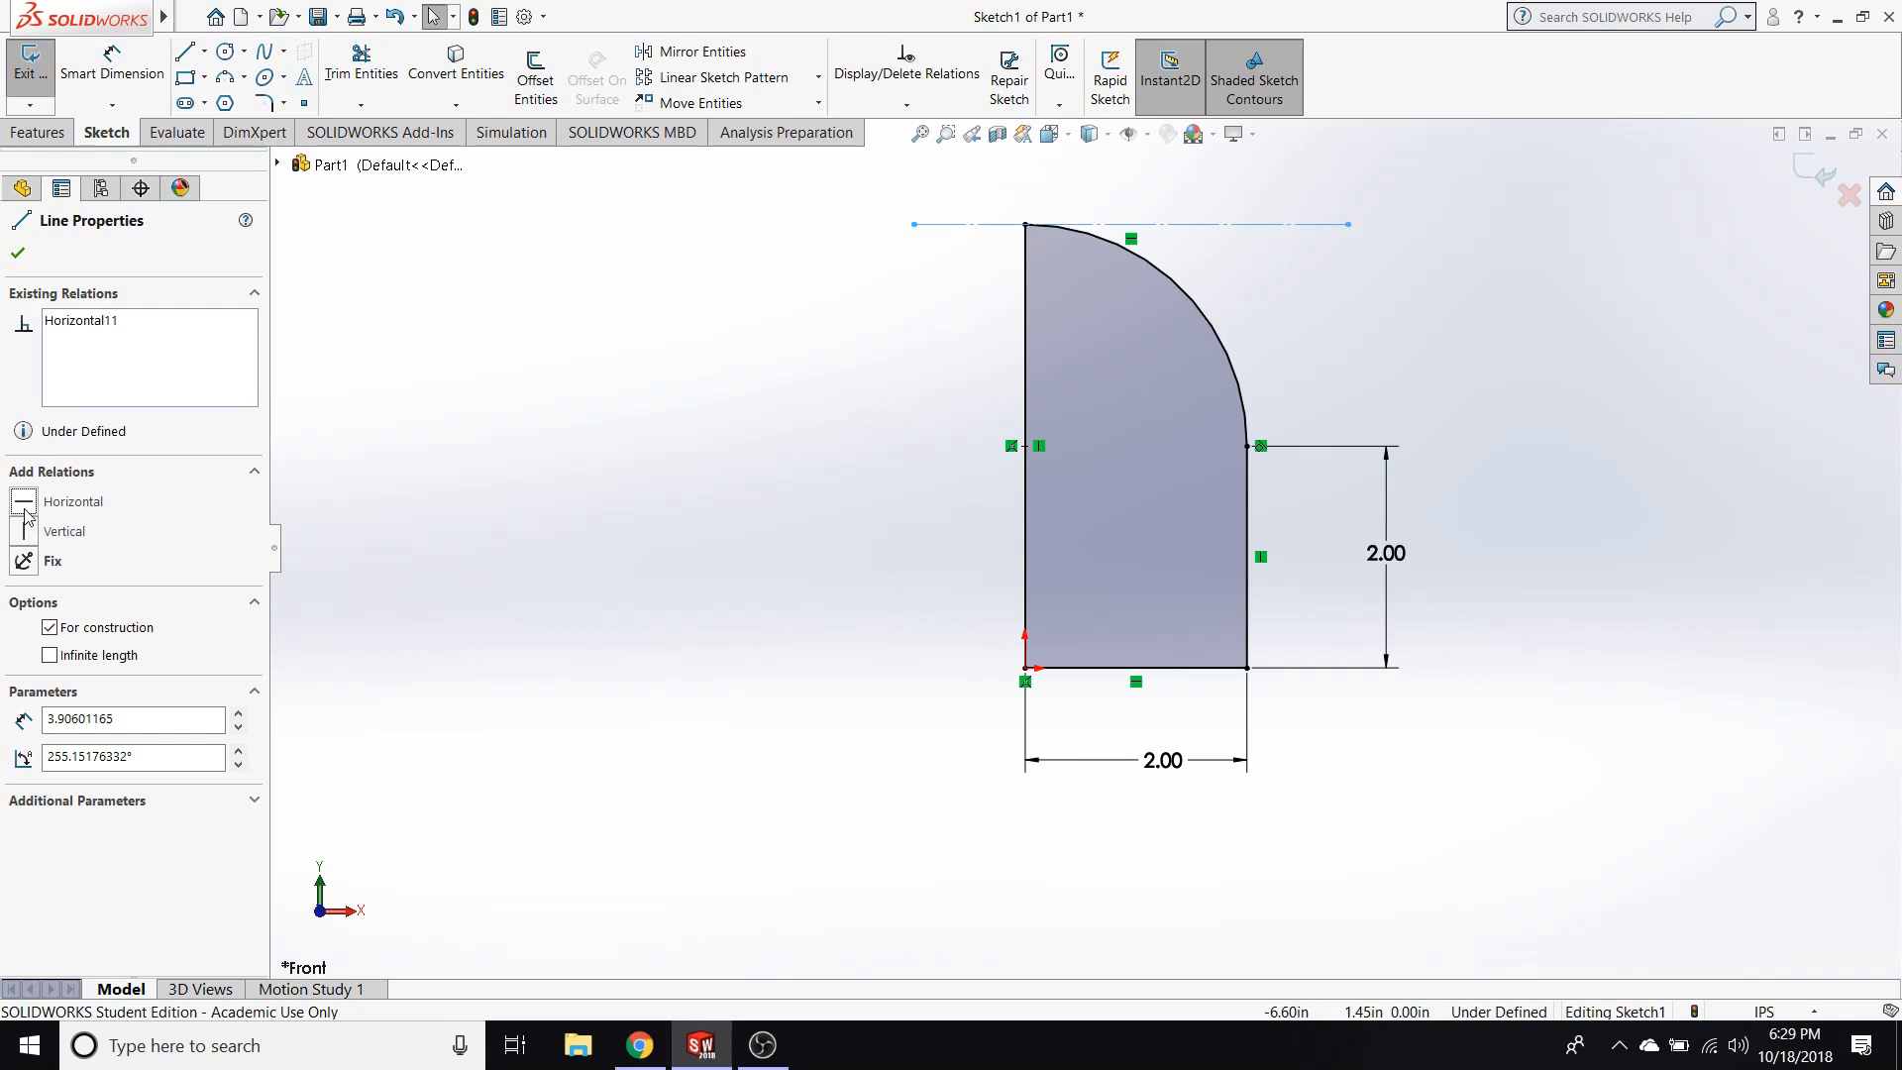
key(Delete)
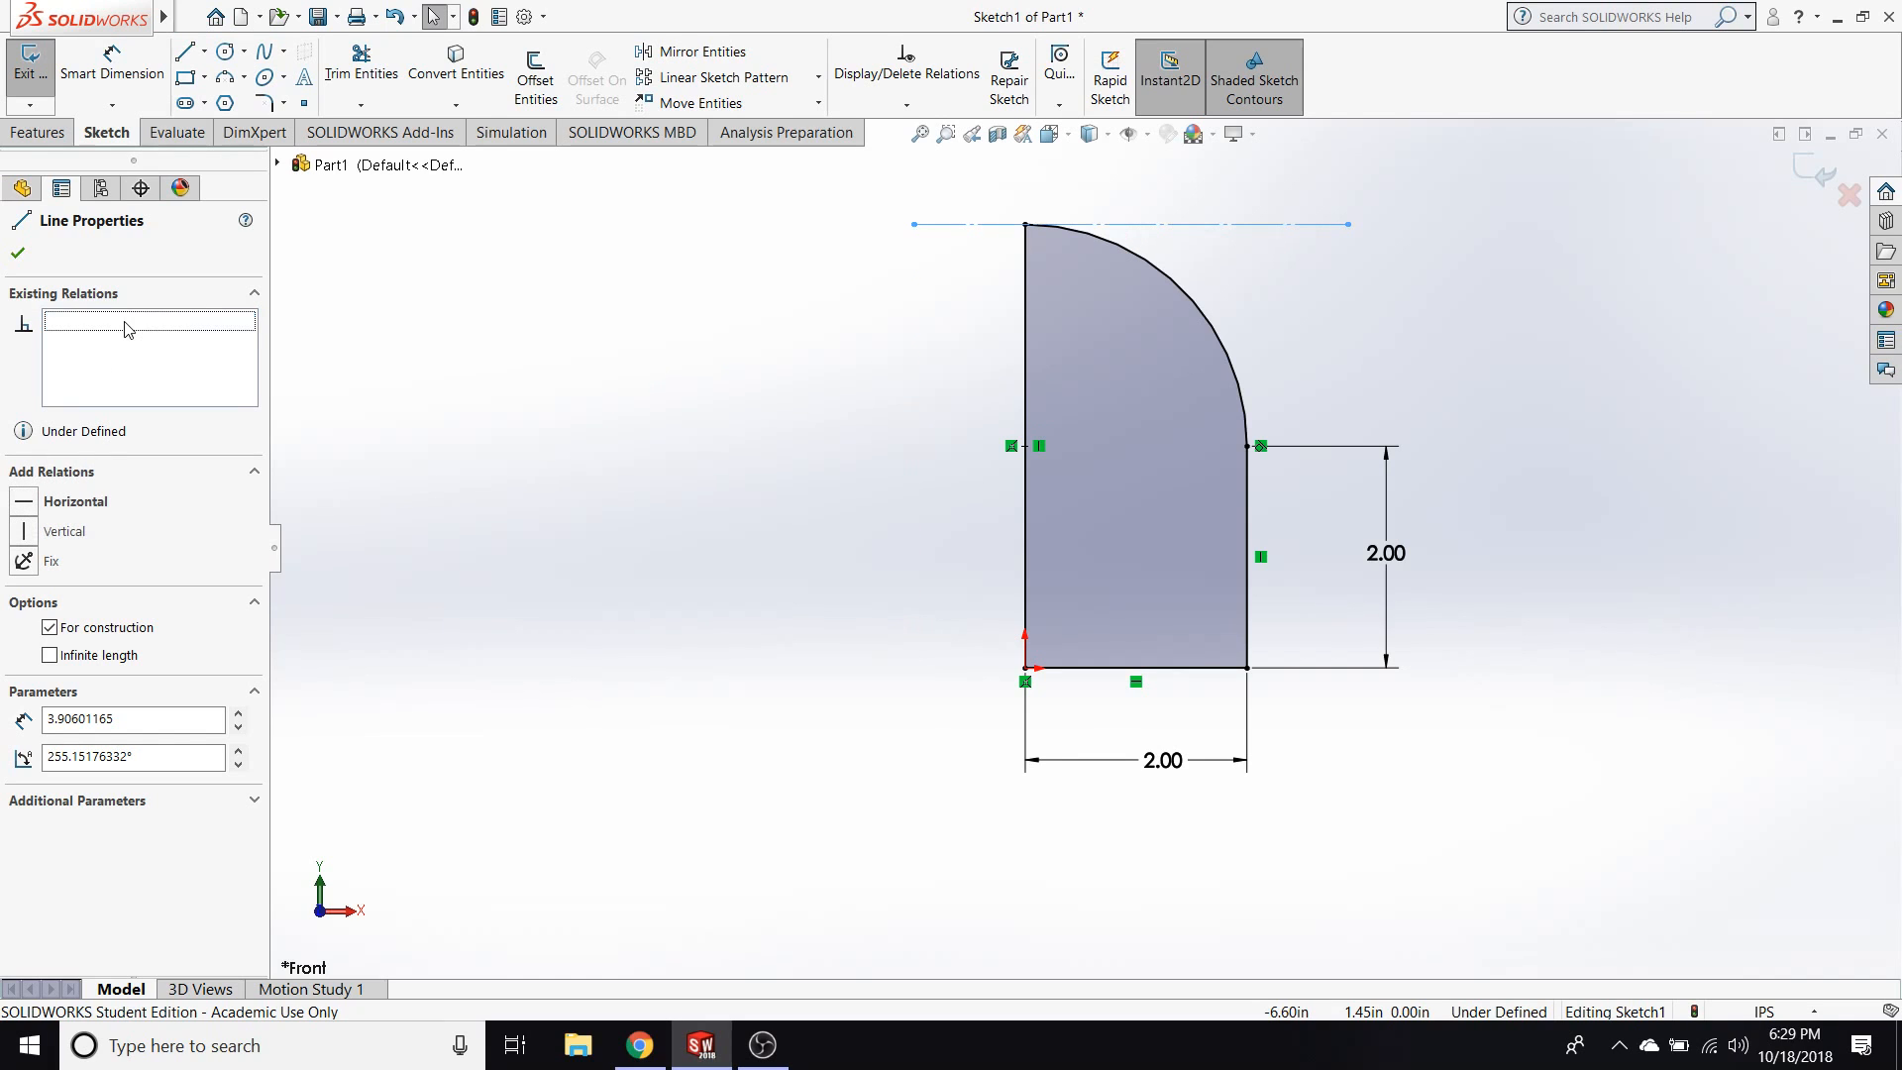
click(27, 532)
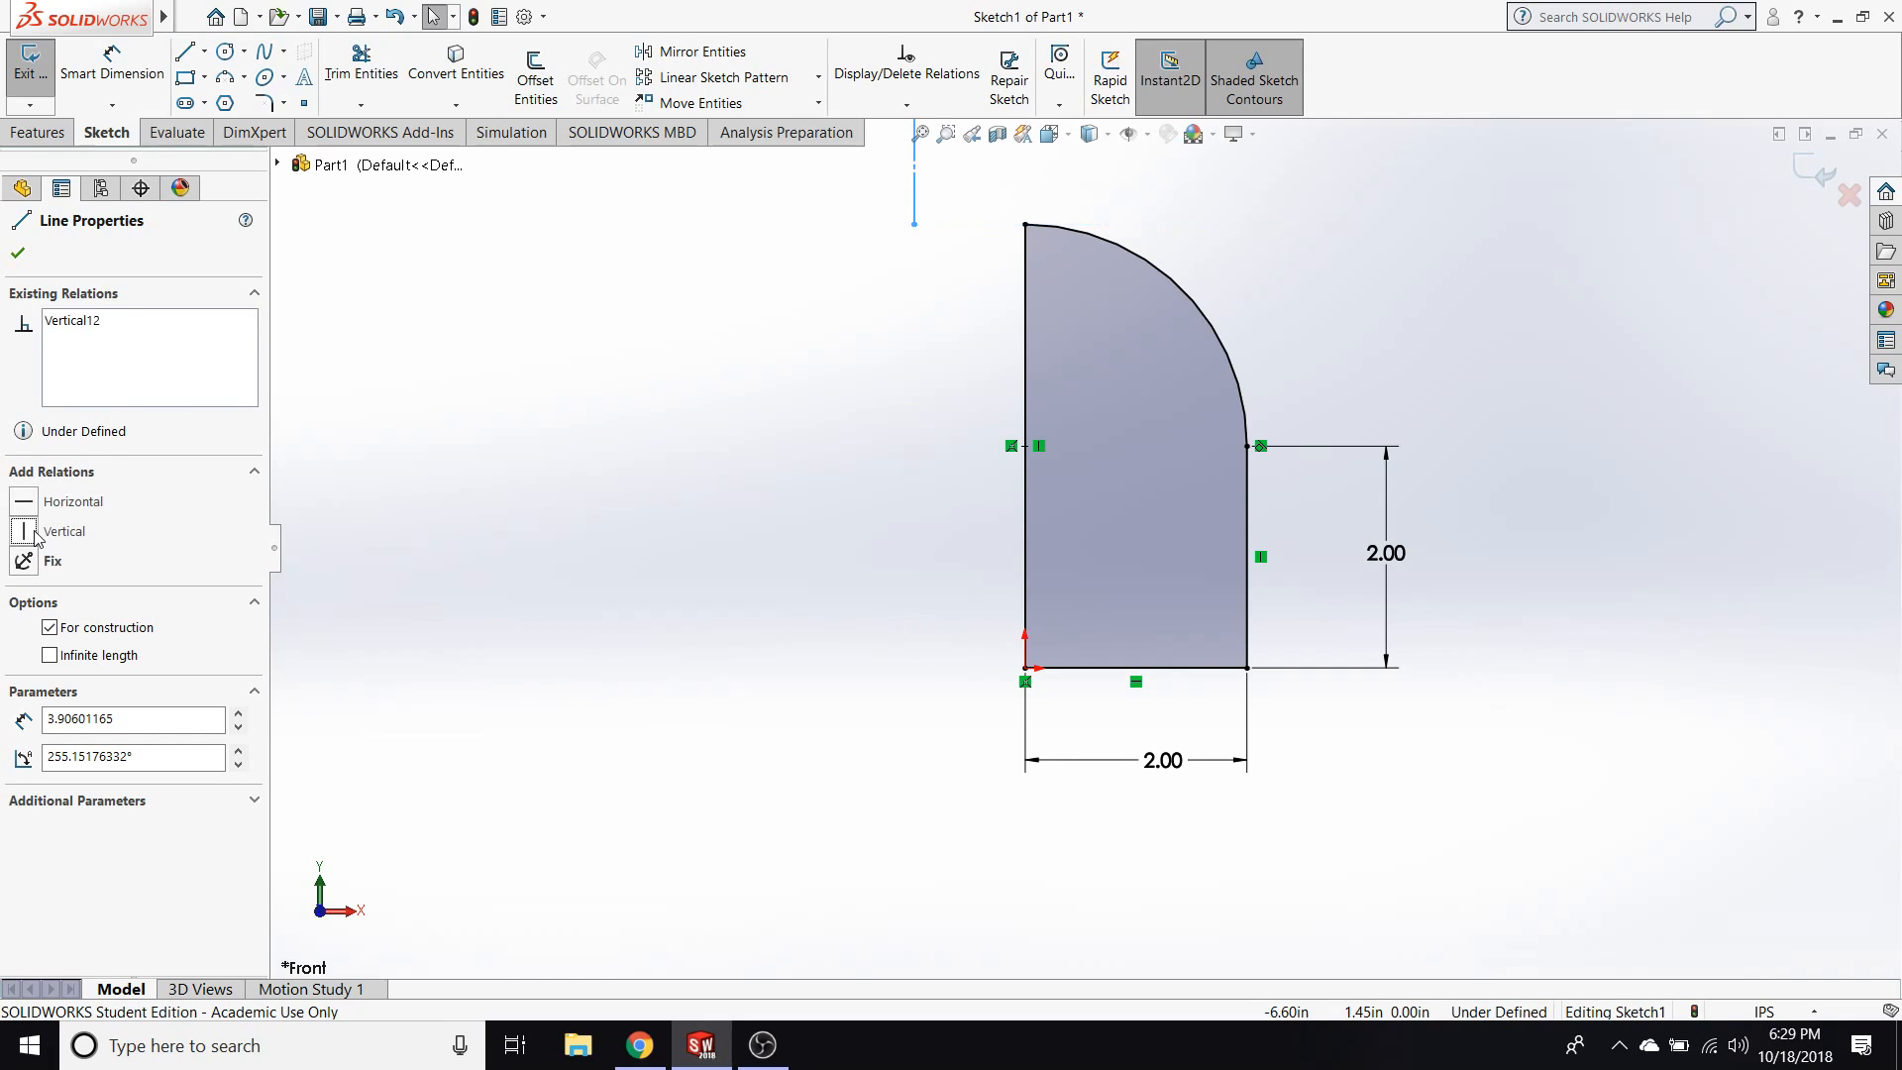
Delete the vertical construction line above and left of the profile.
click(728, 242)
drag(915, 203, 943, 592)
scroll(957, 331, up, 4)
click(1017, 263)
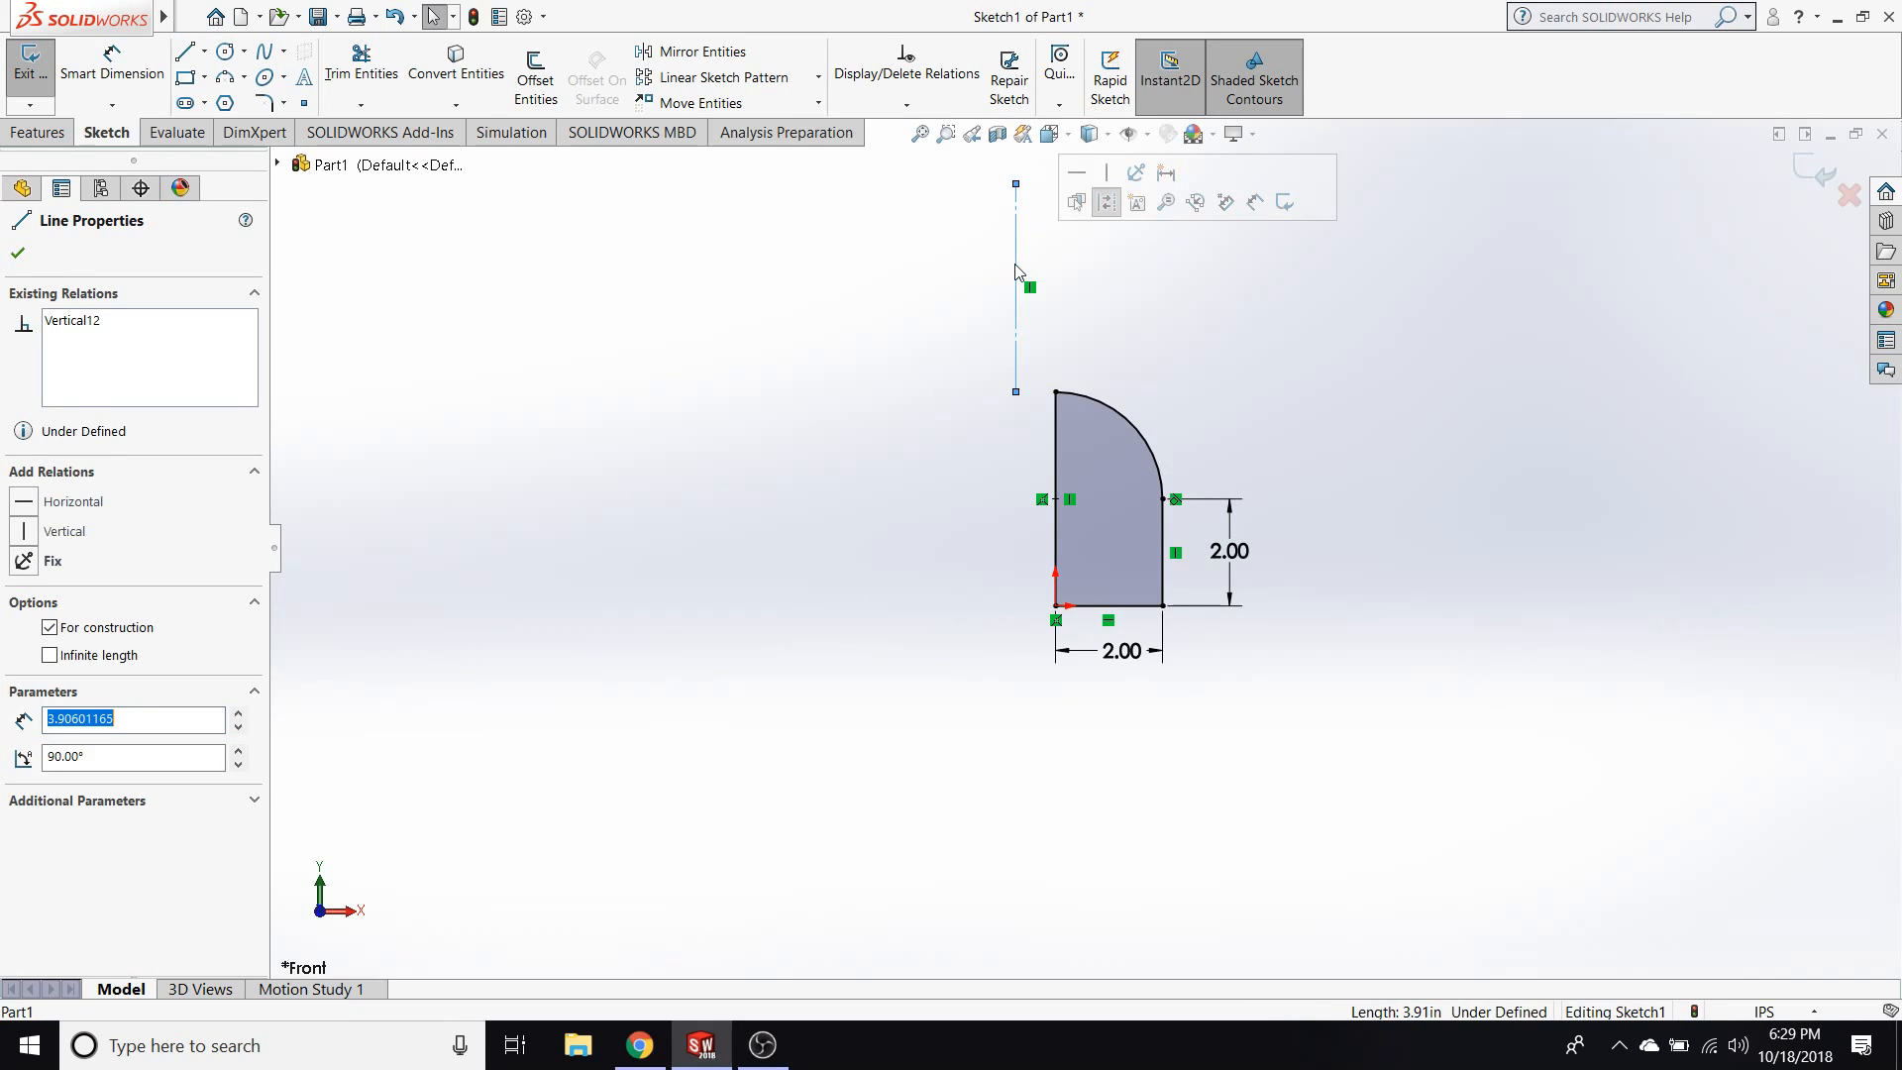
key(Delete)
scroll(990, 459, down, 4)
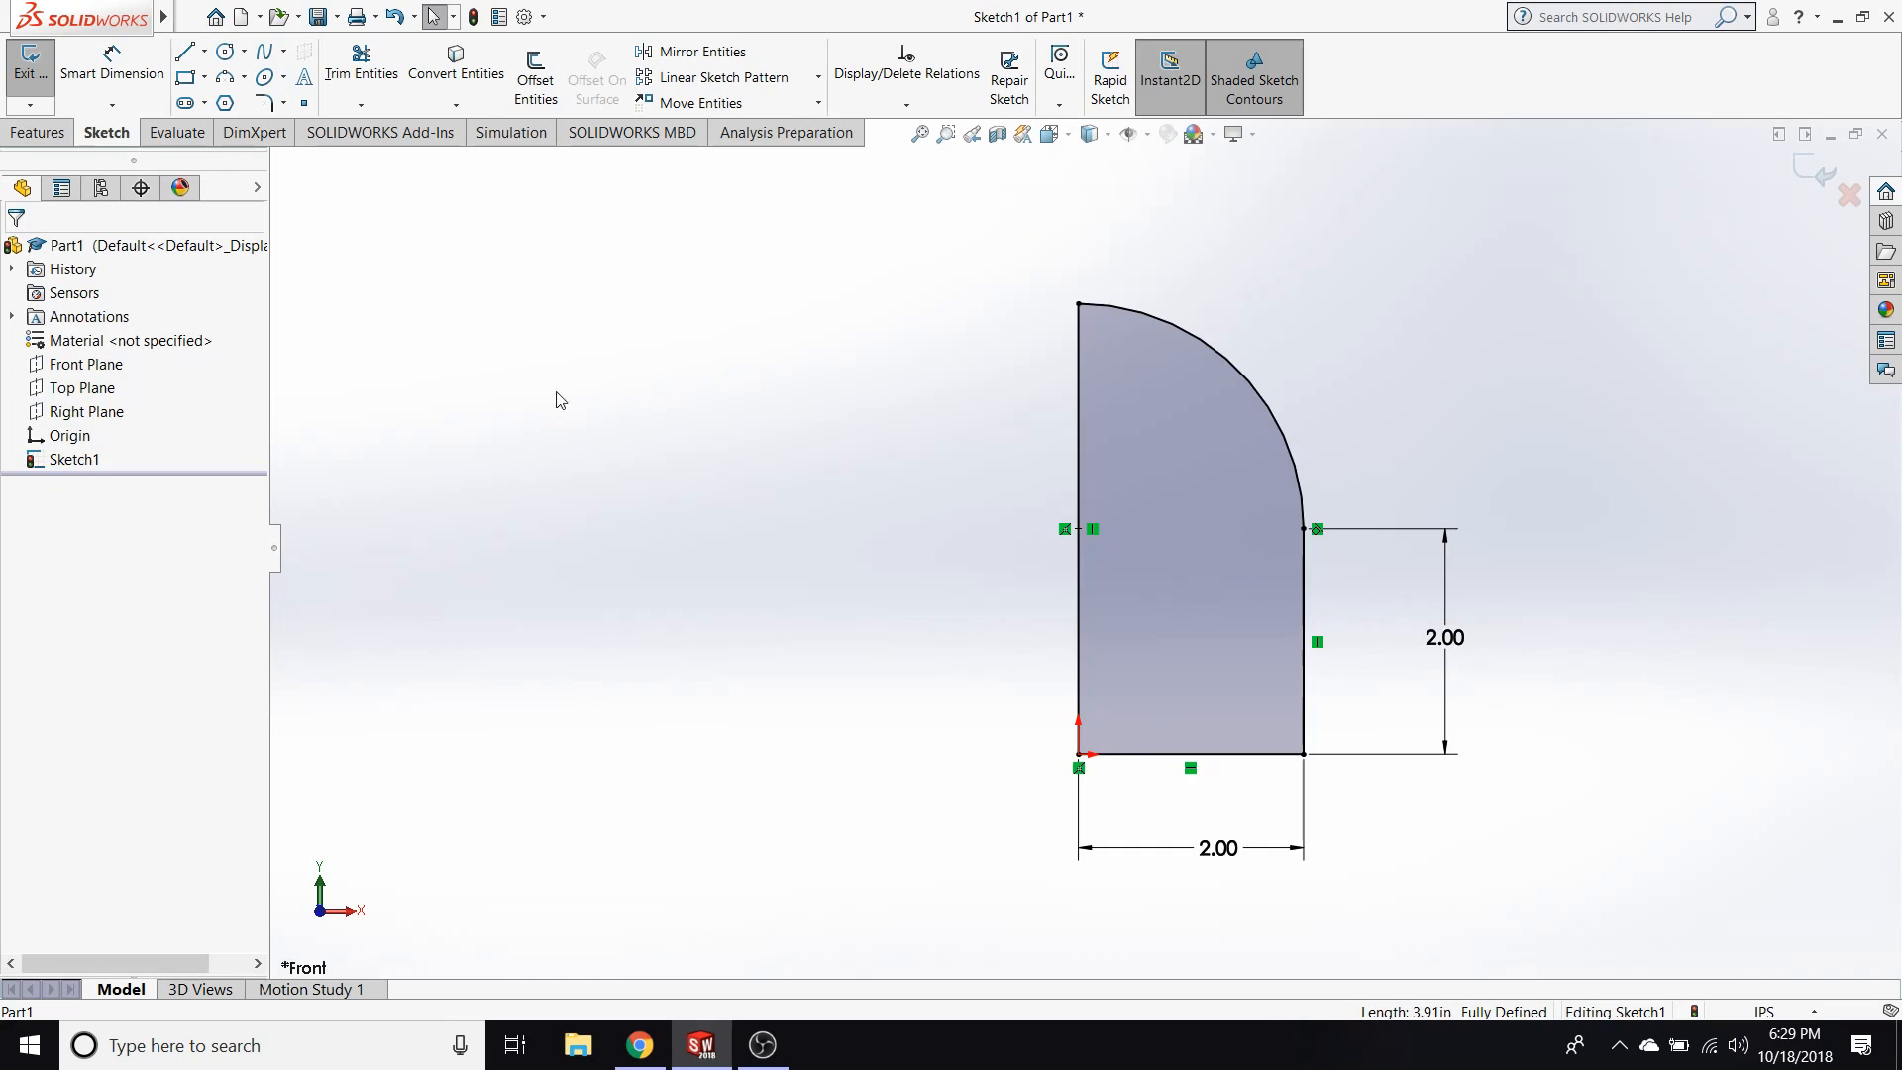
Sketch a vertical construction line about 4.00 in long left of the profile, level with its top and bottom.
click(184, 52)
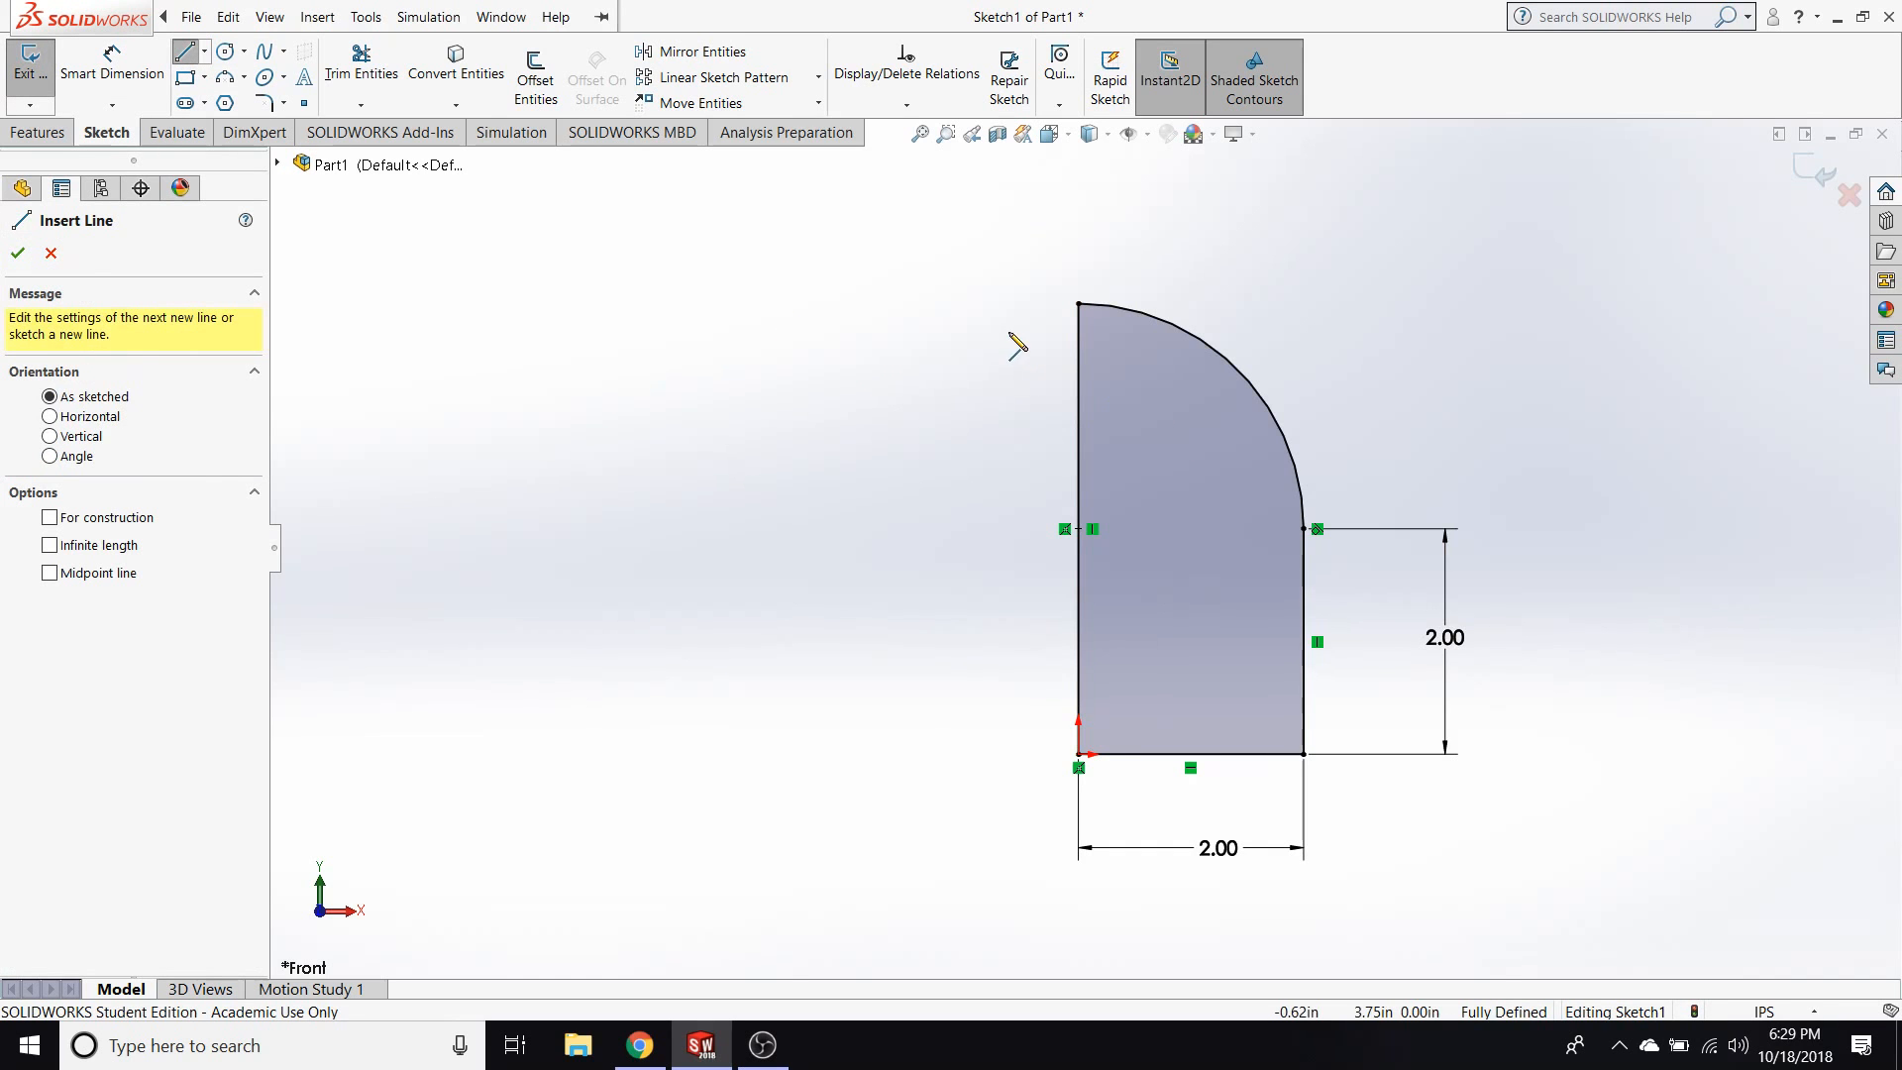
click(990, 303)
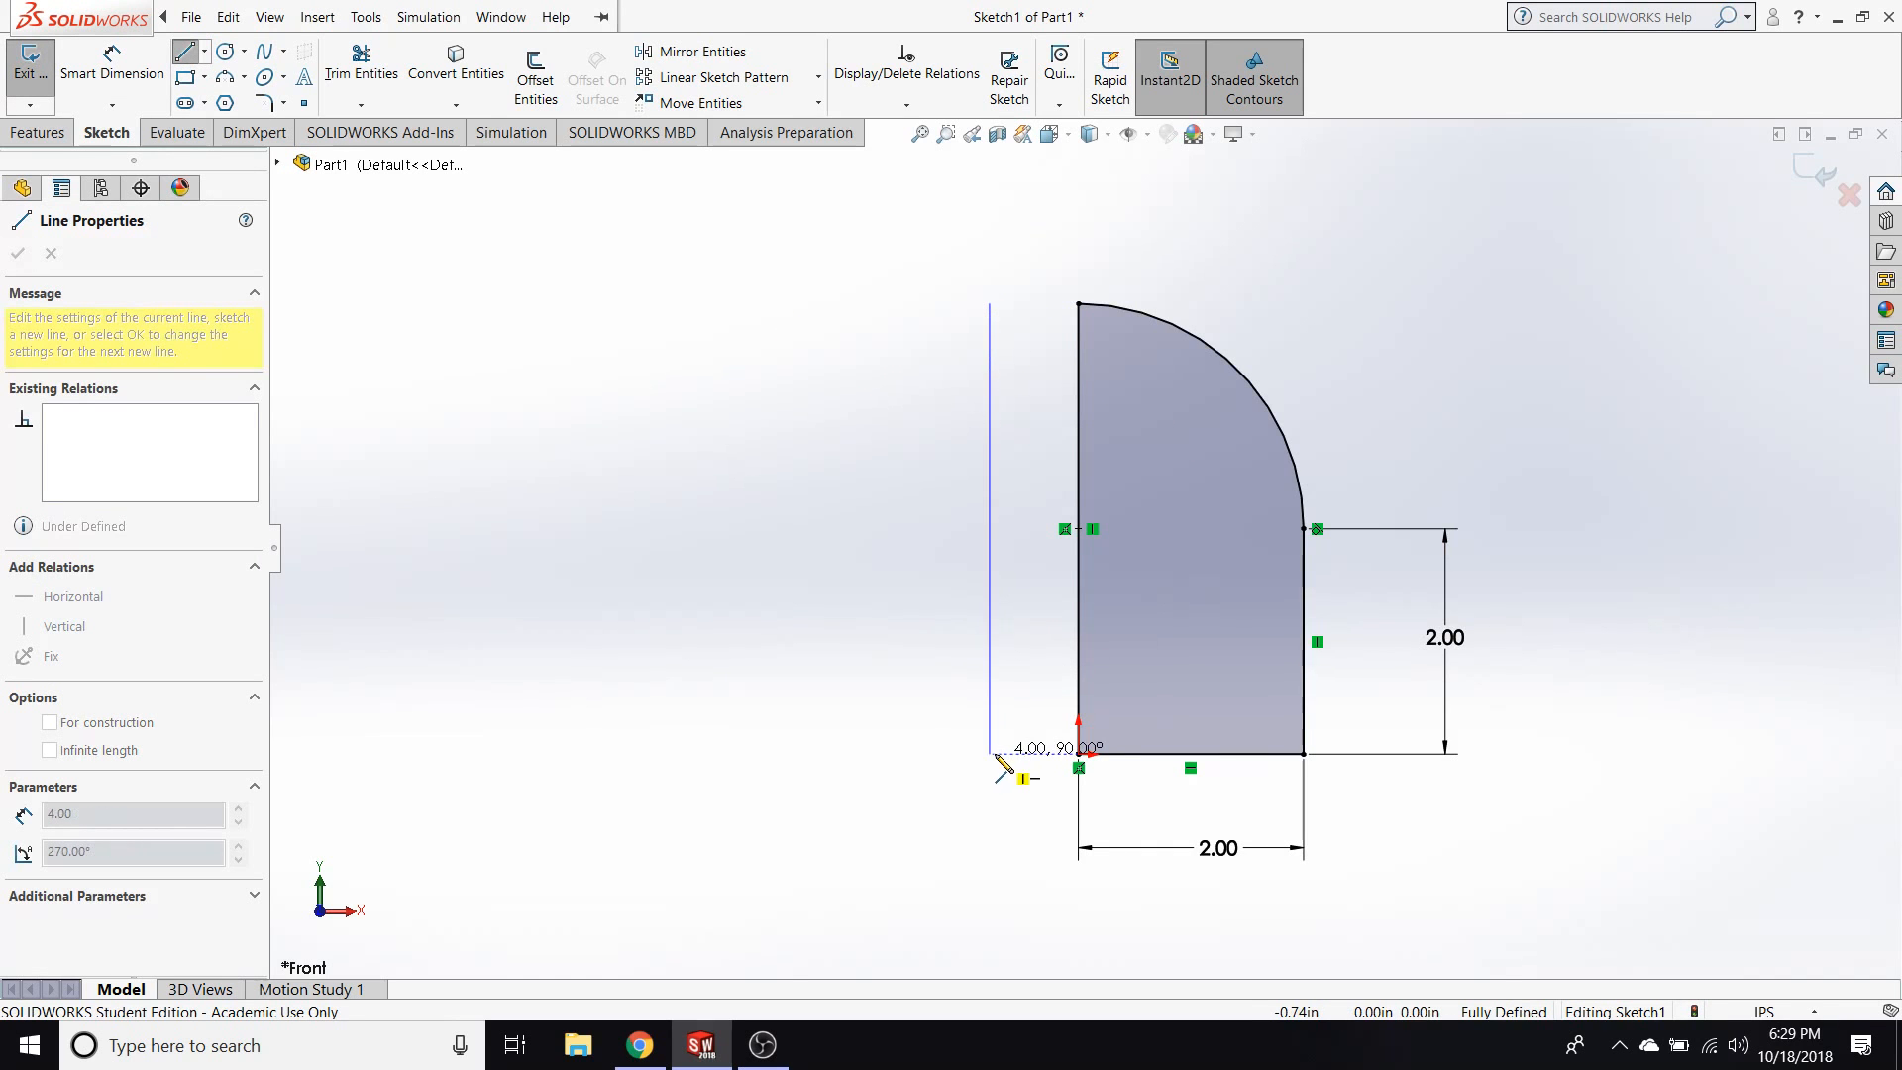
click(990, 754)
key(Escape)
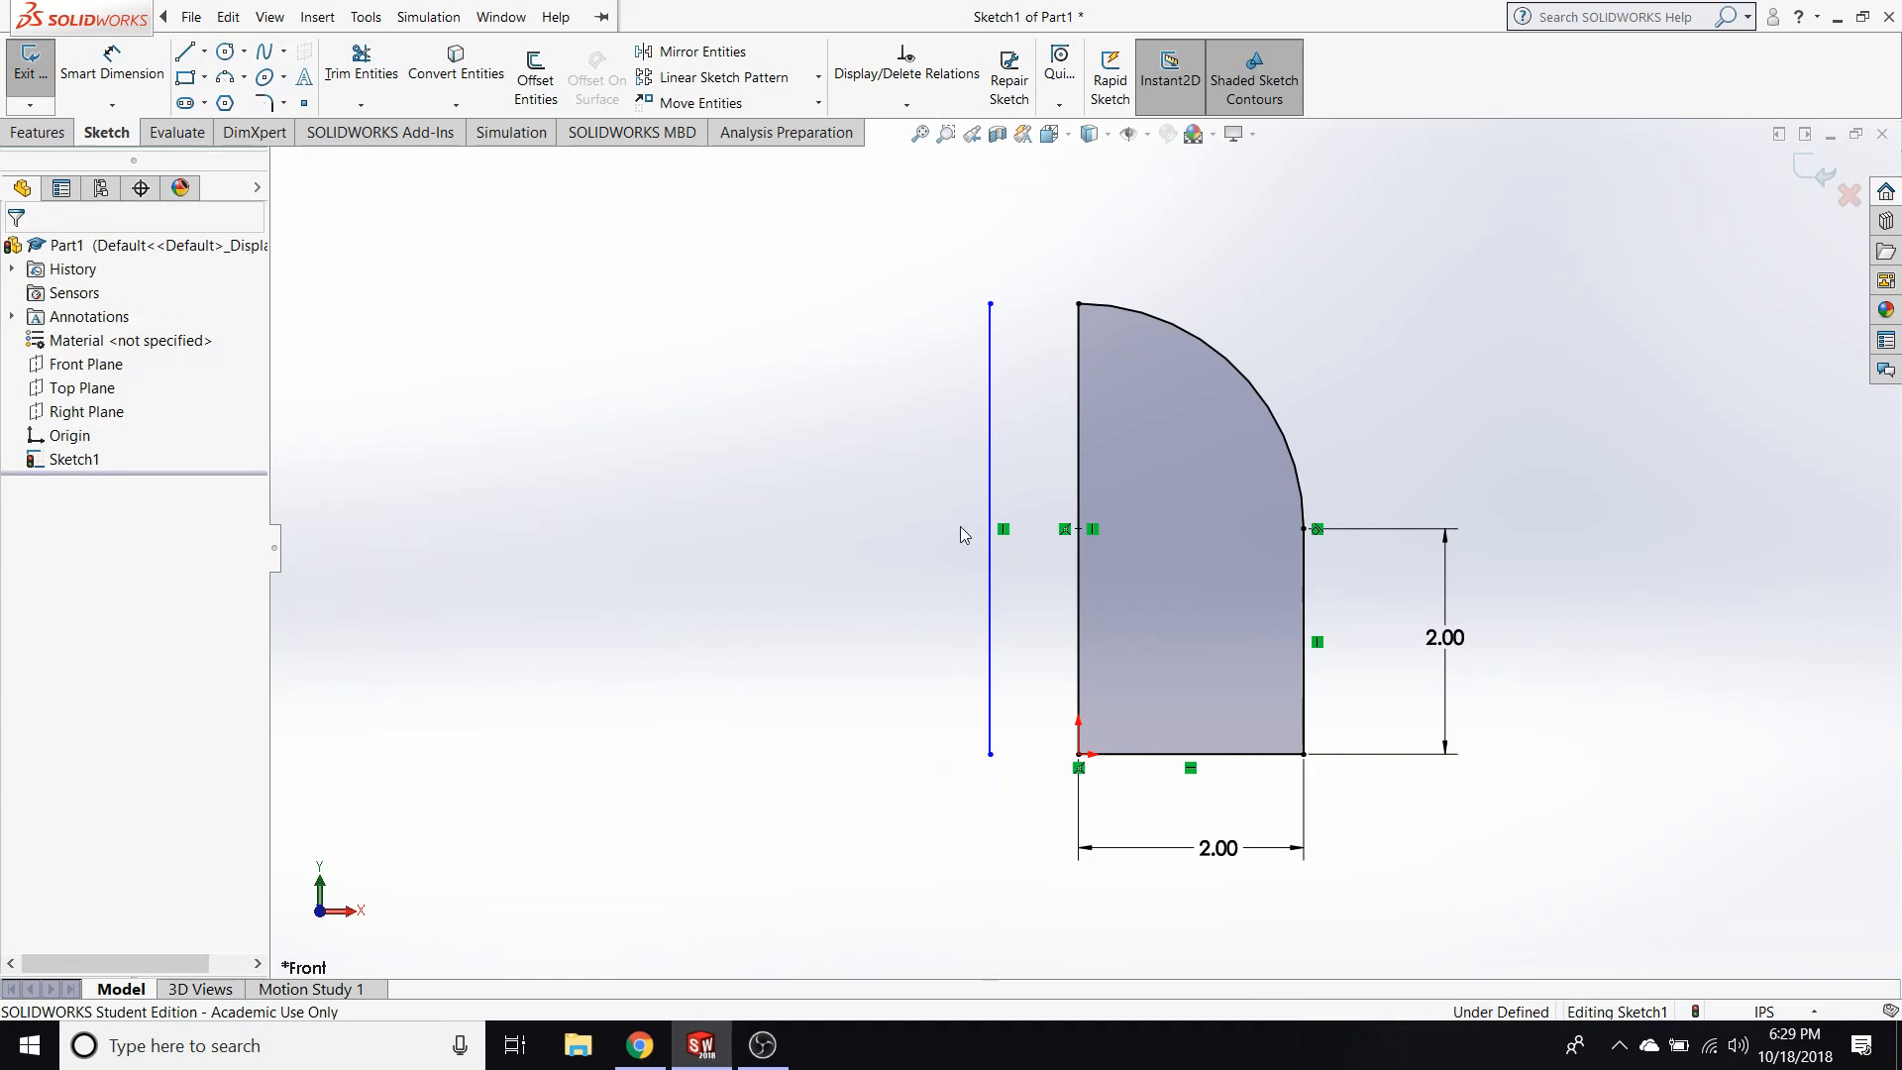
click(990, 594)
click(103, 634)
click(829, 520)
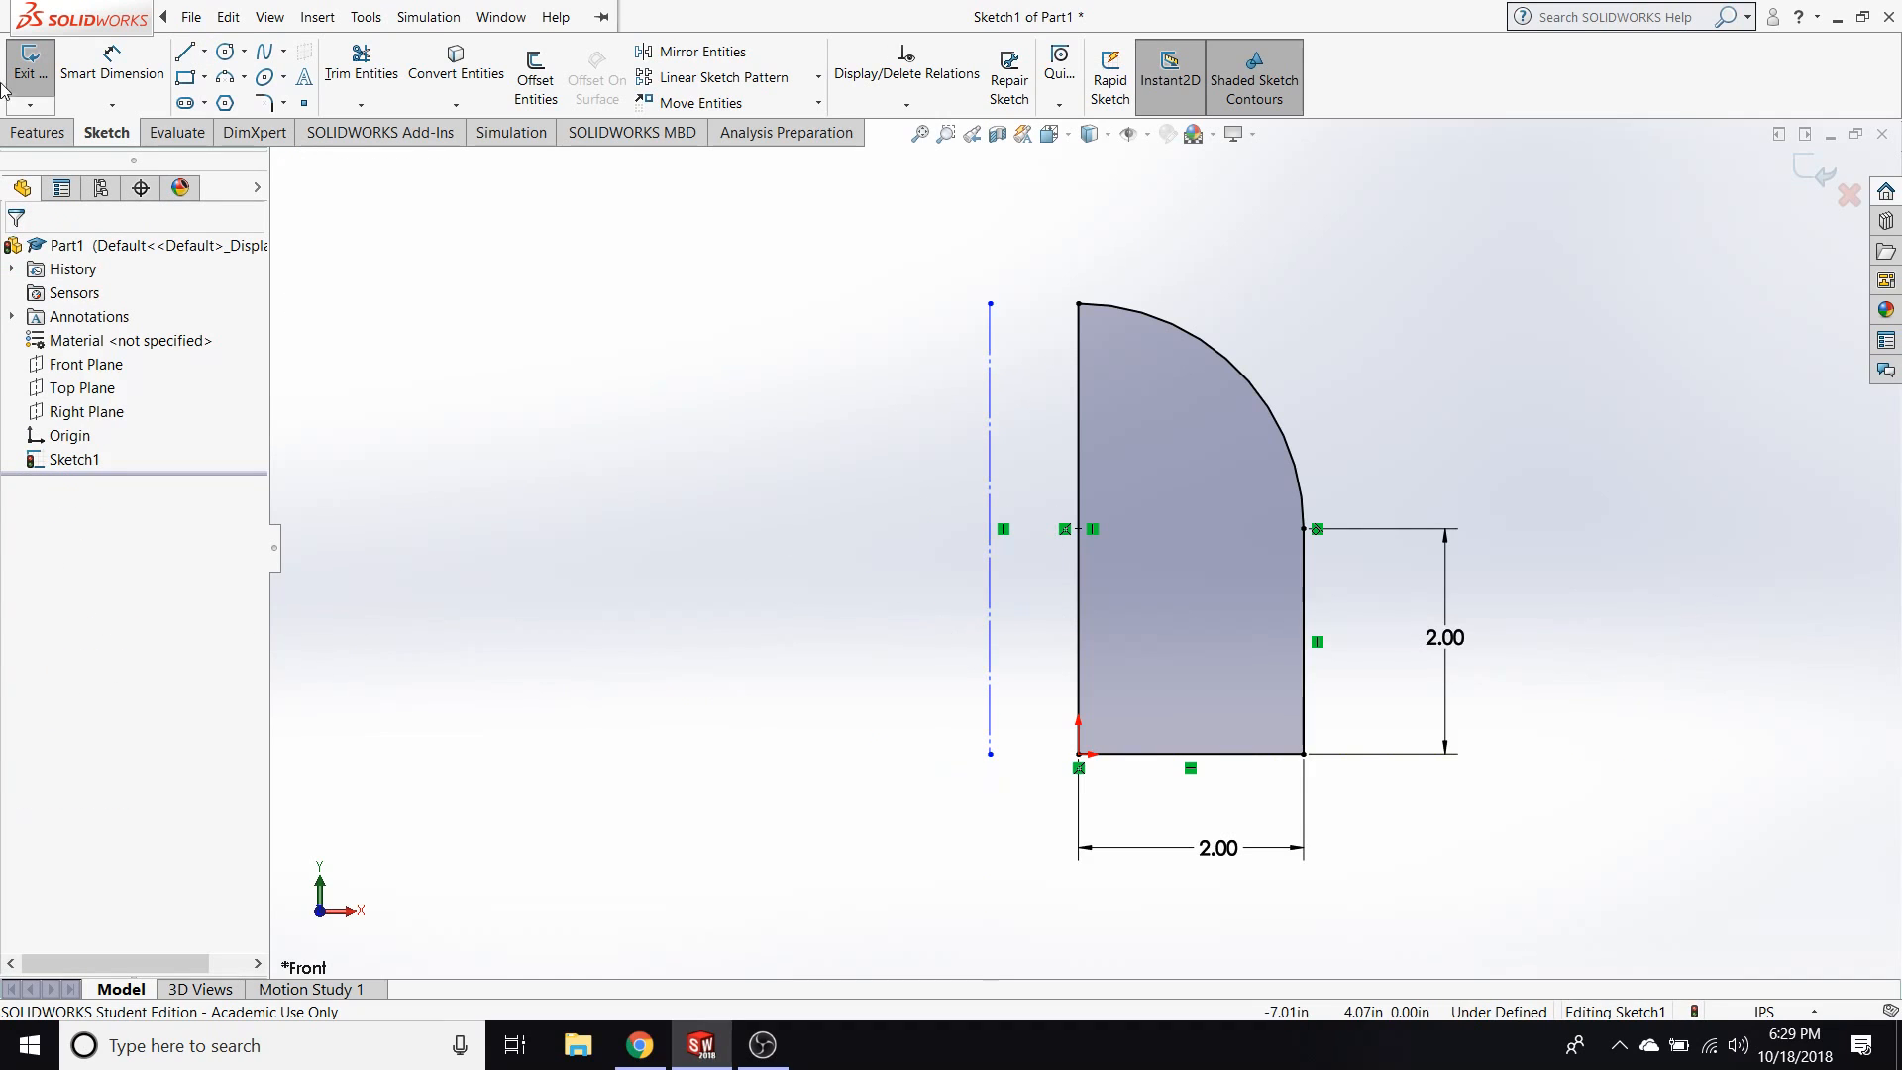
Dimension the distance between the vertical construction line and the profile's straight left edge as 0.75 in.
click(94, 61)
click(992, 453)
click(1079, 440)
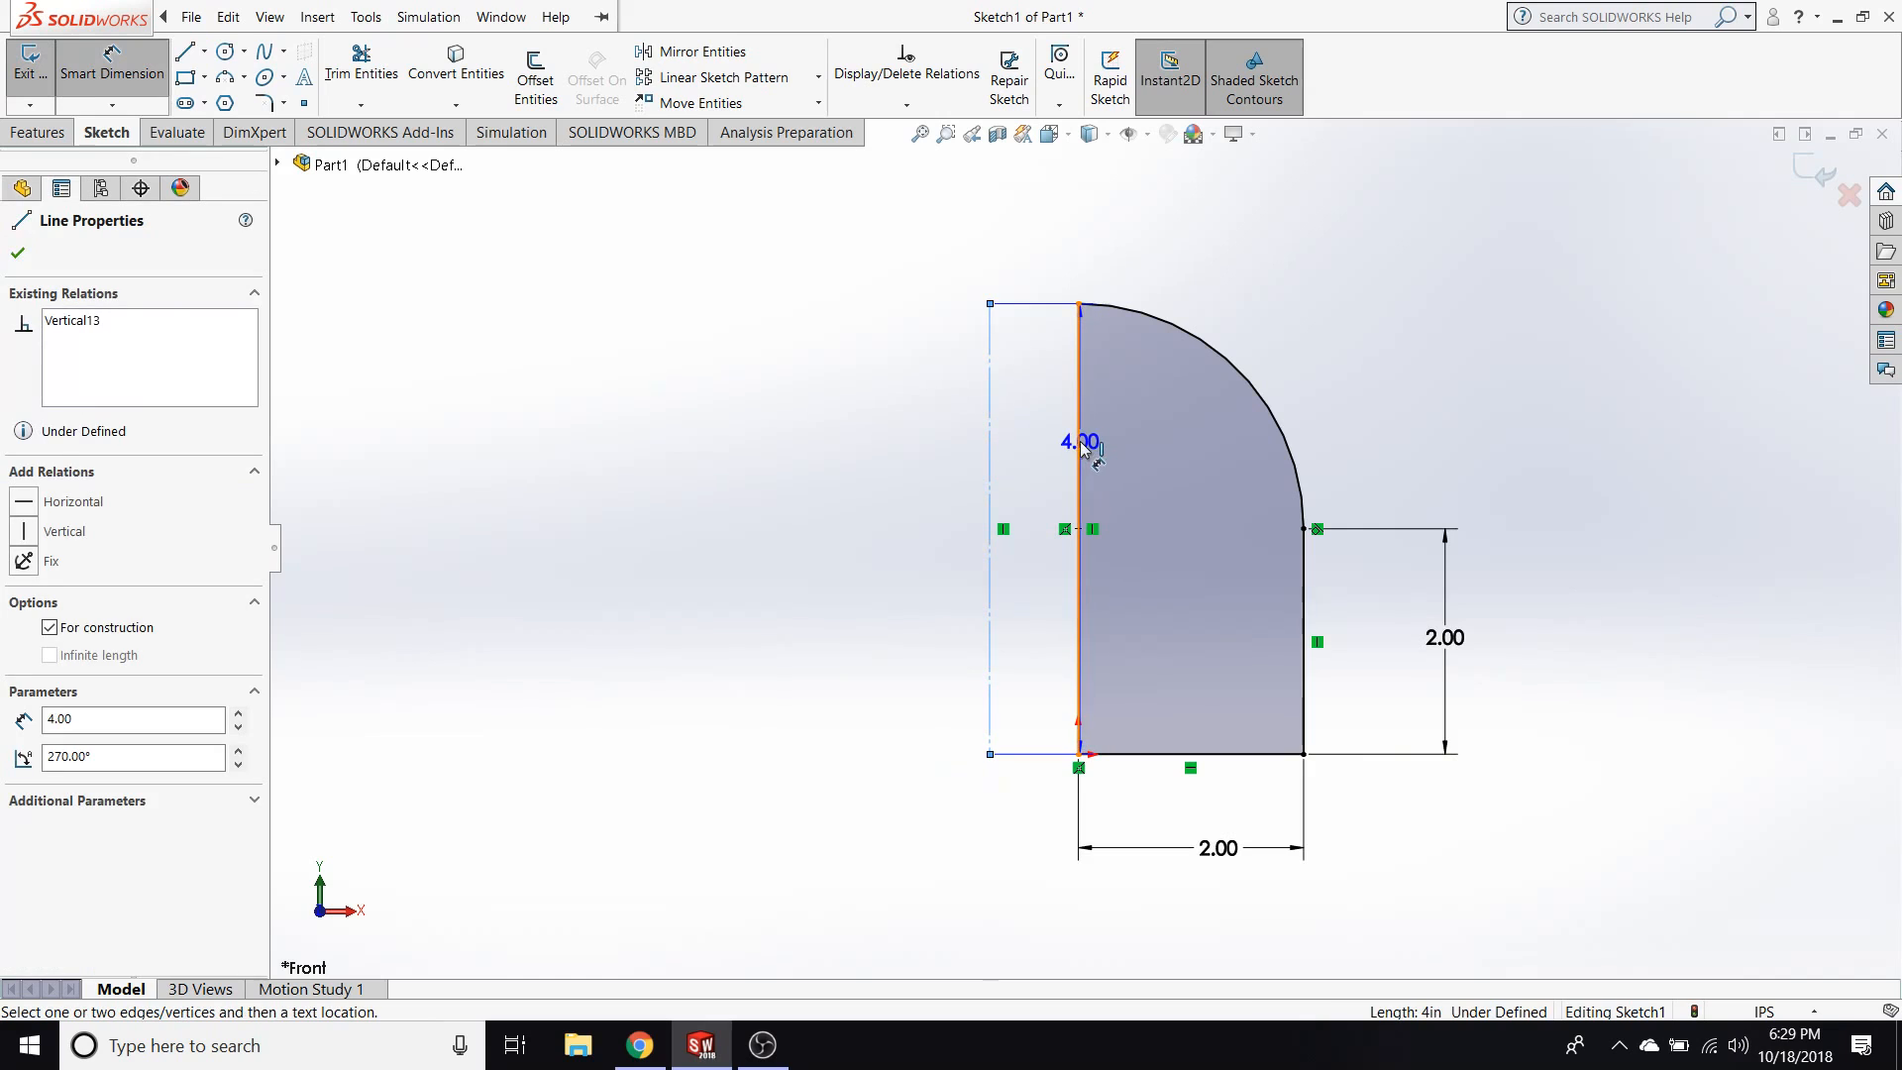
click(1027, 229)
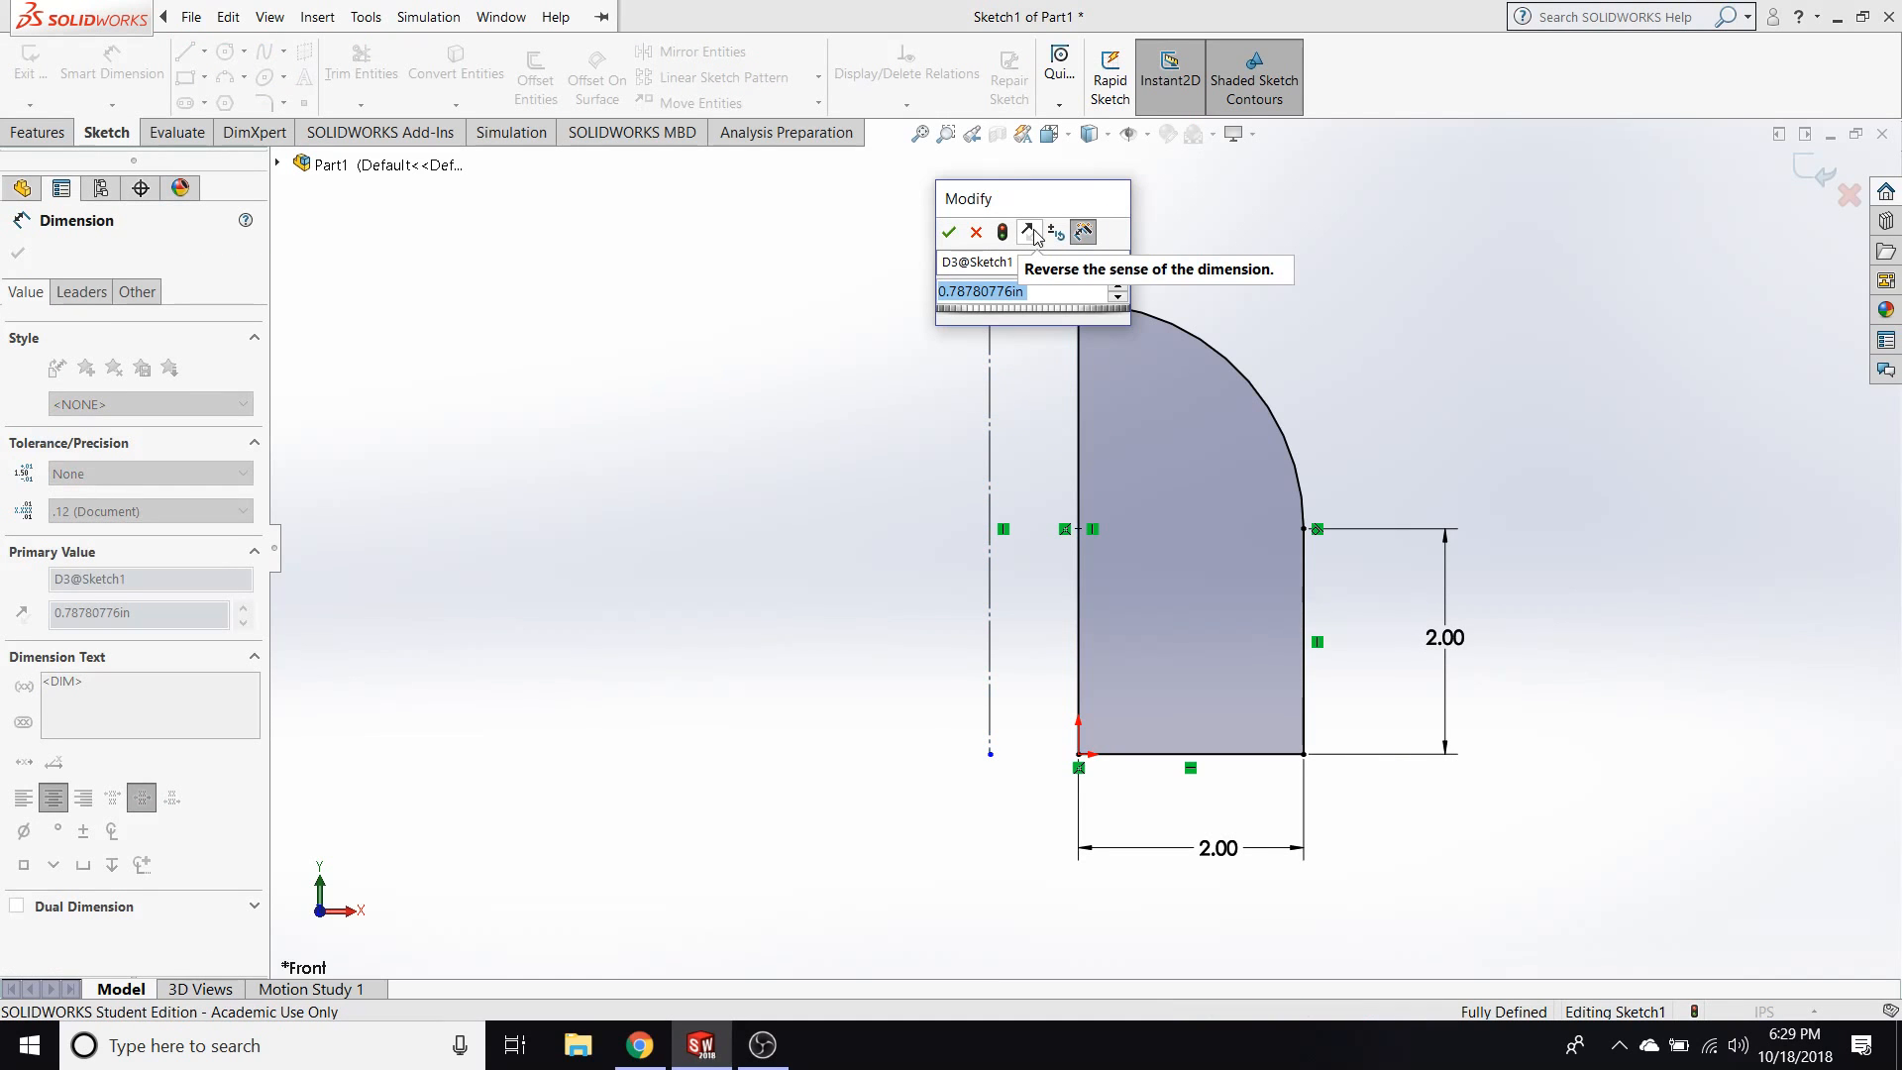
text(.75)
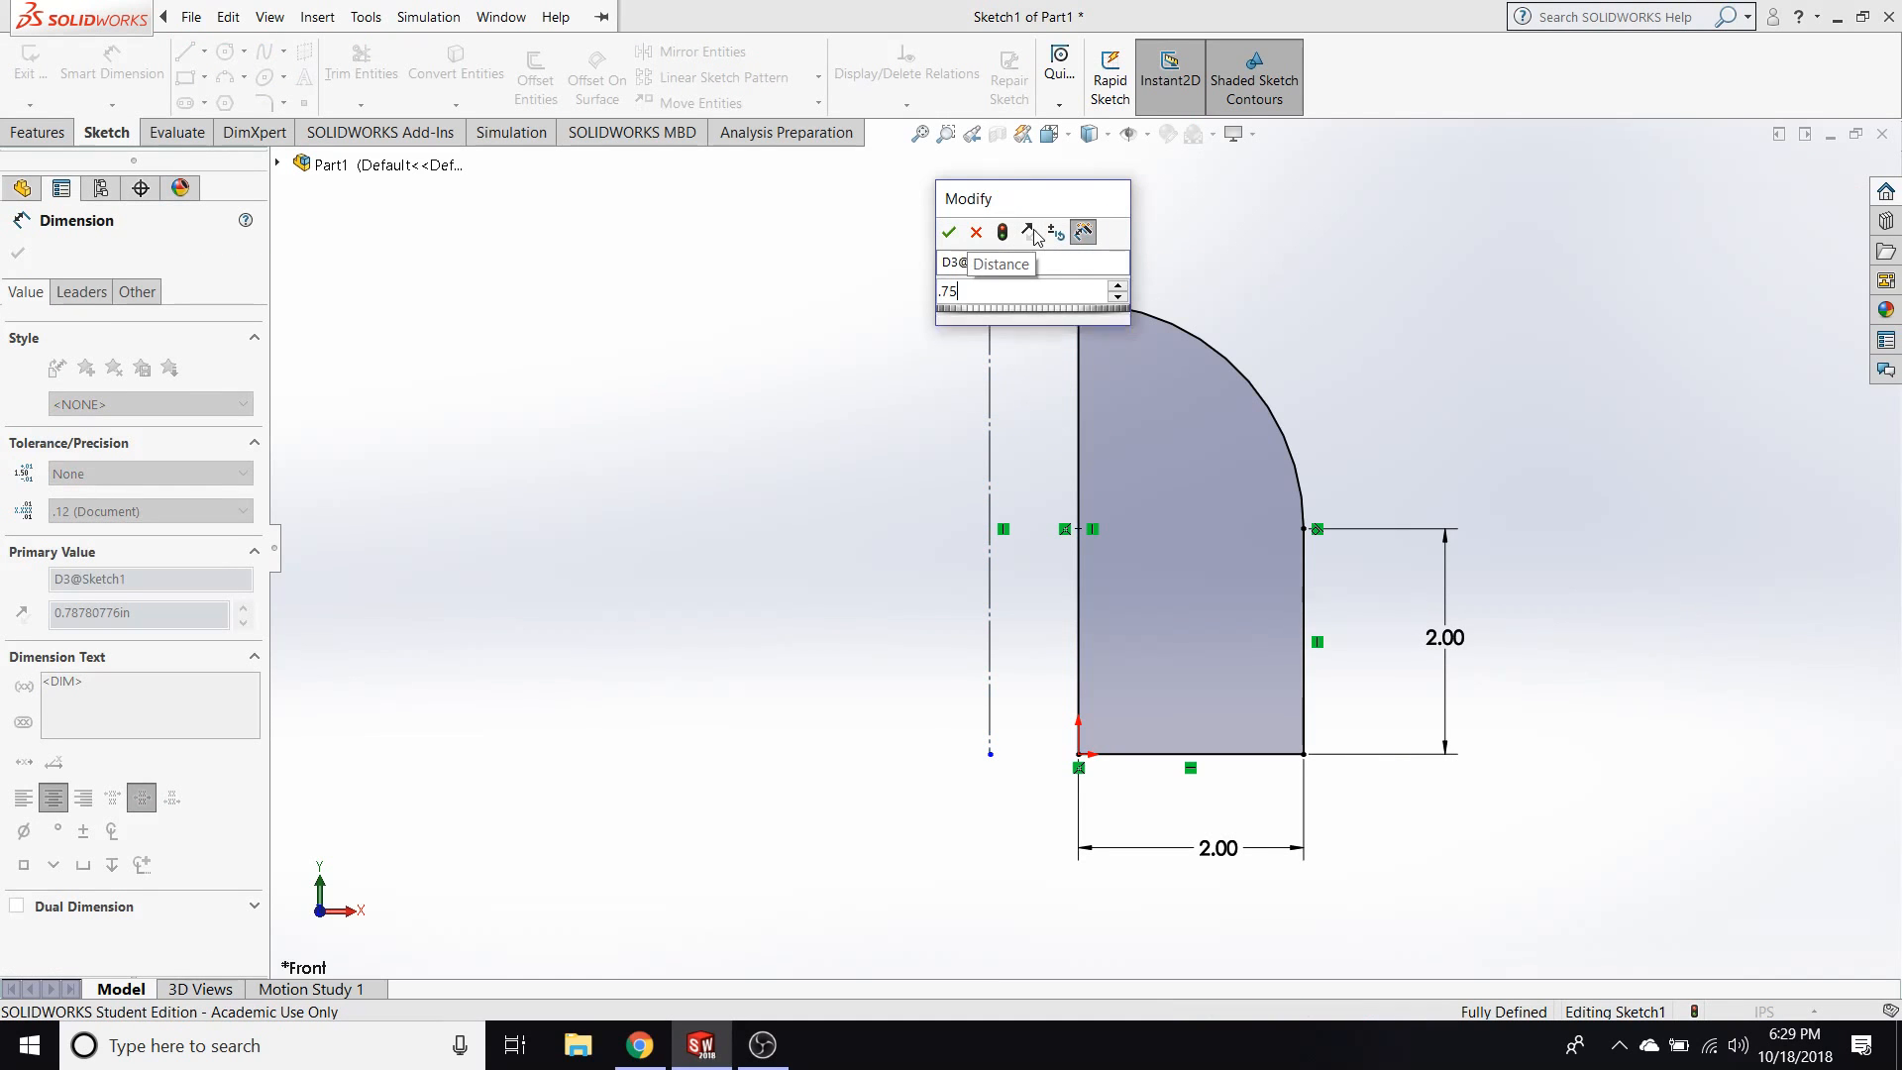
key(Return)
key(Escape)
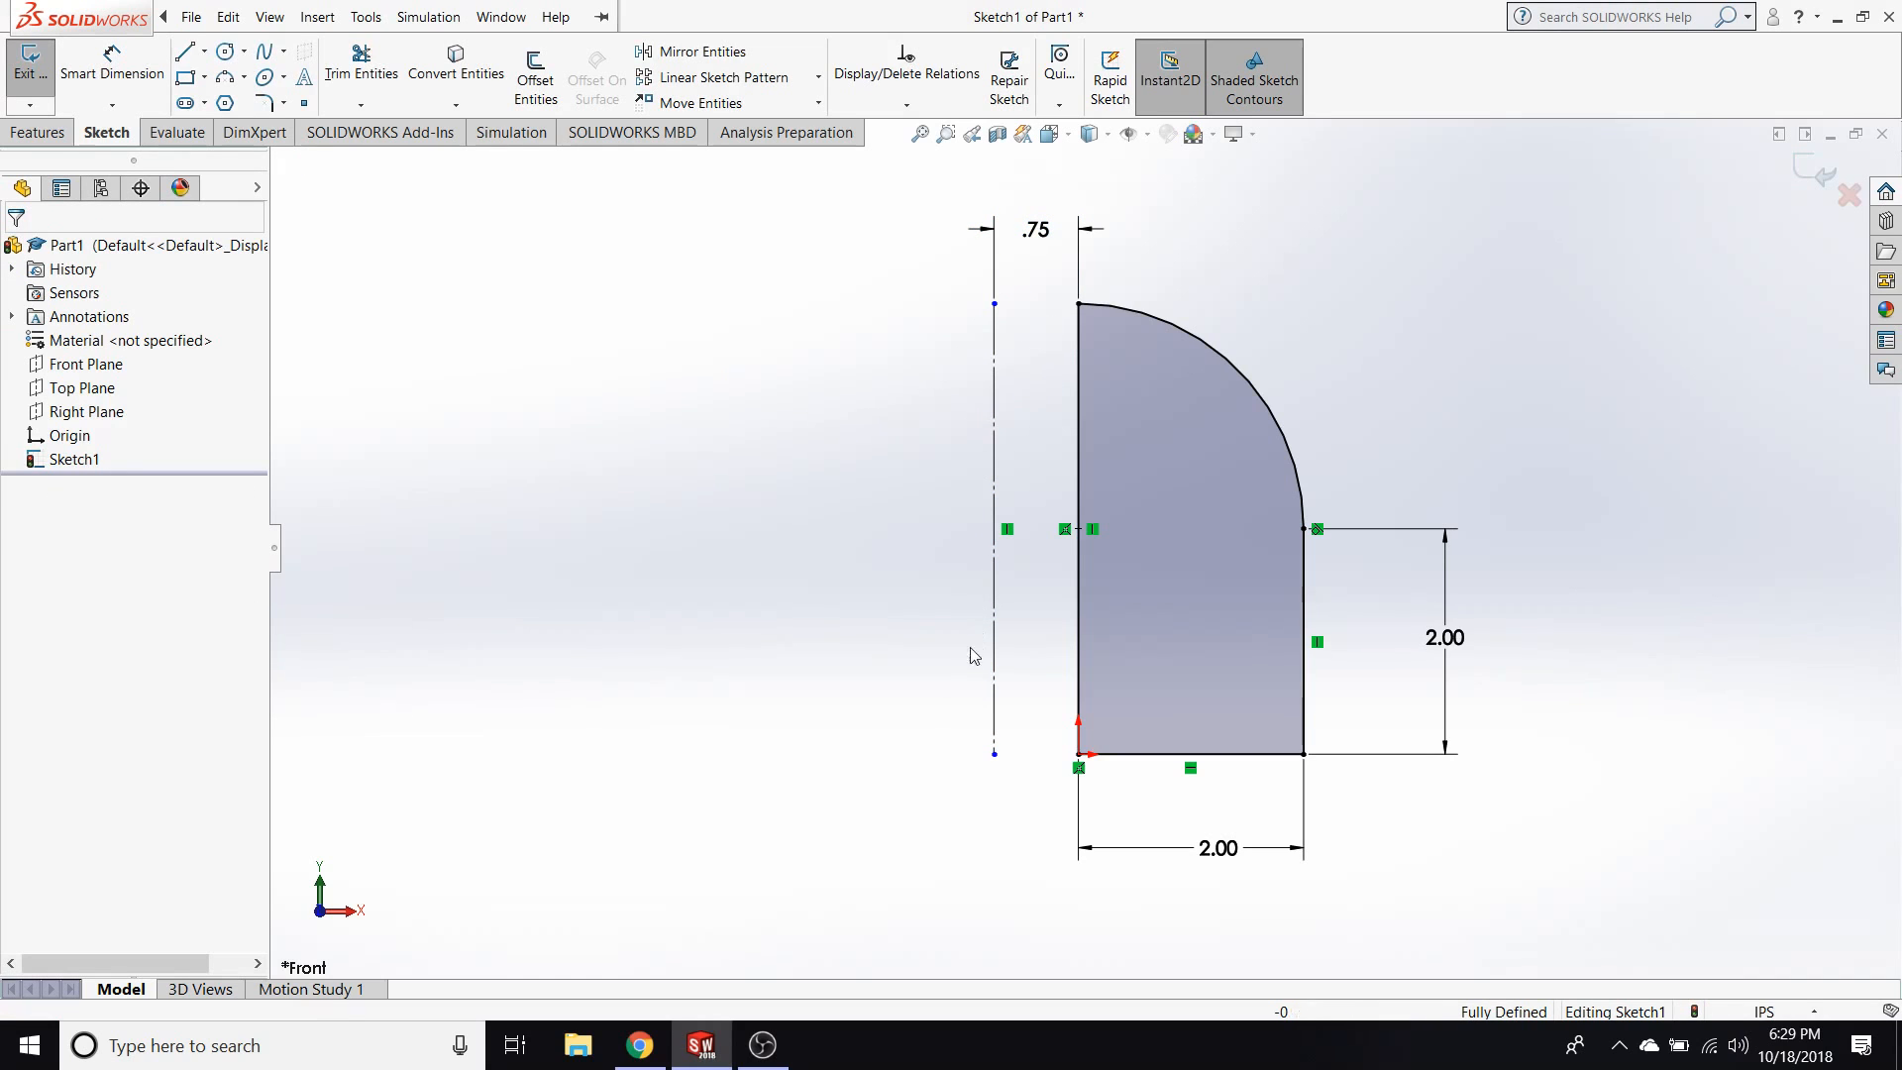
click(994, 755)
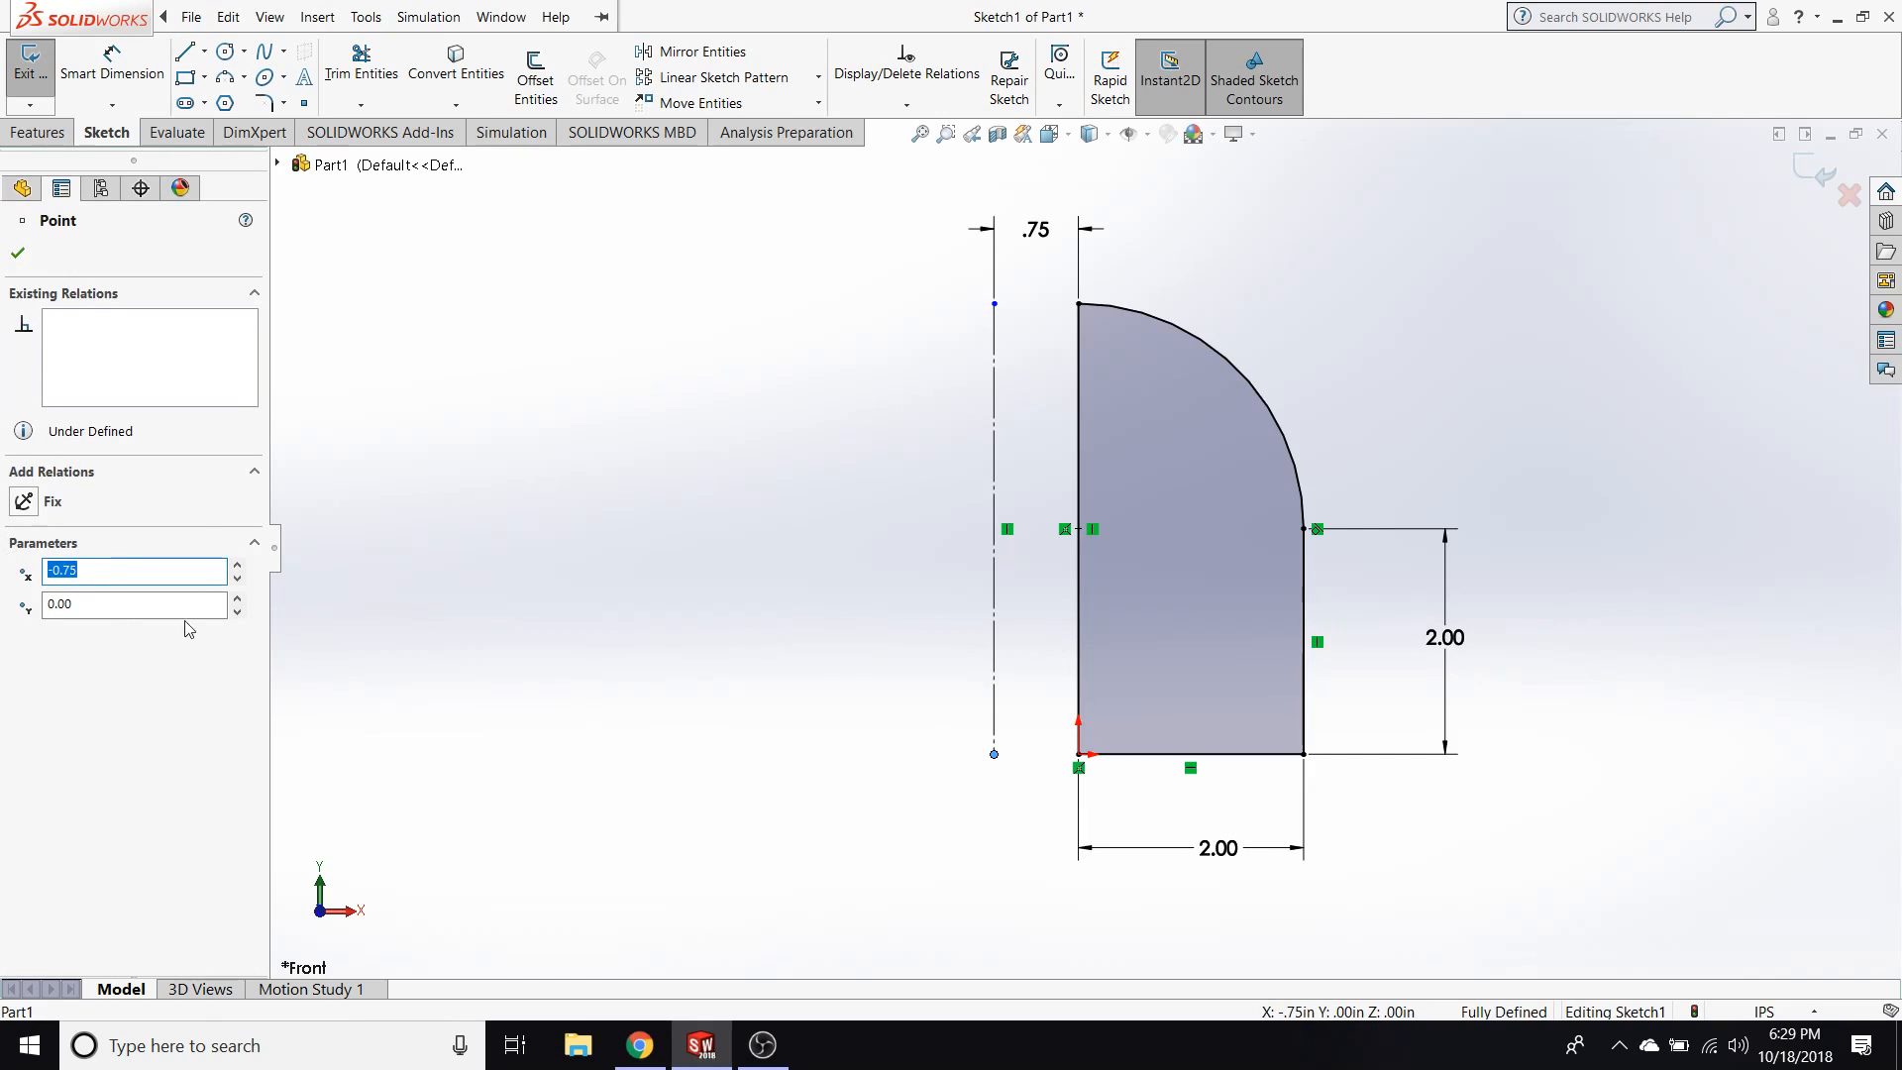
click(728, 589)
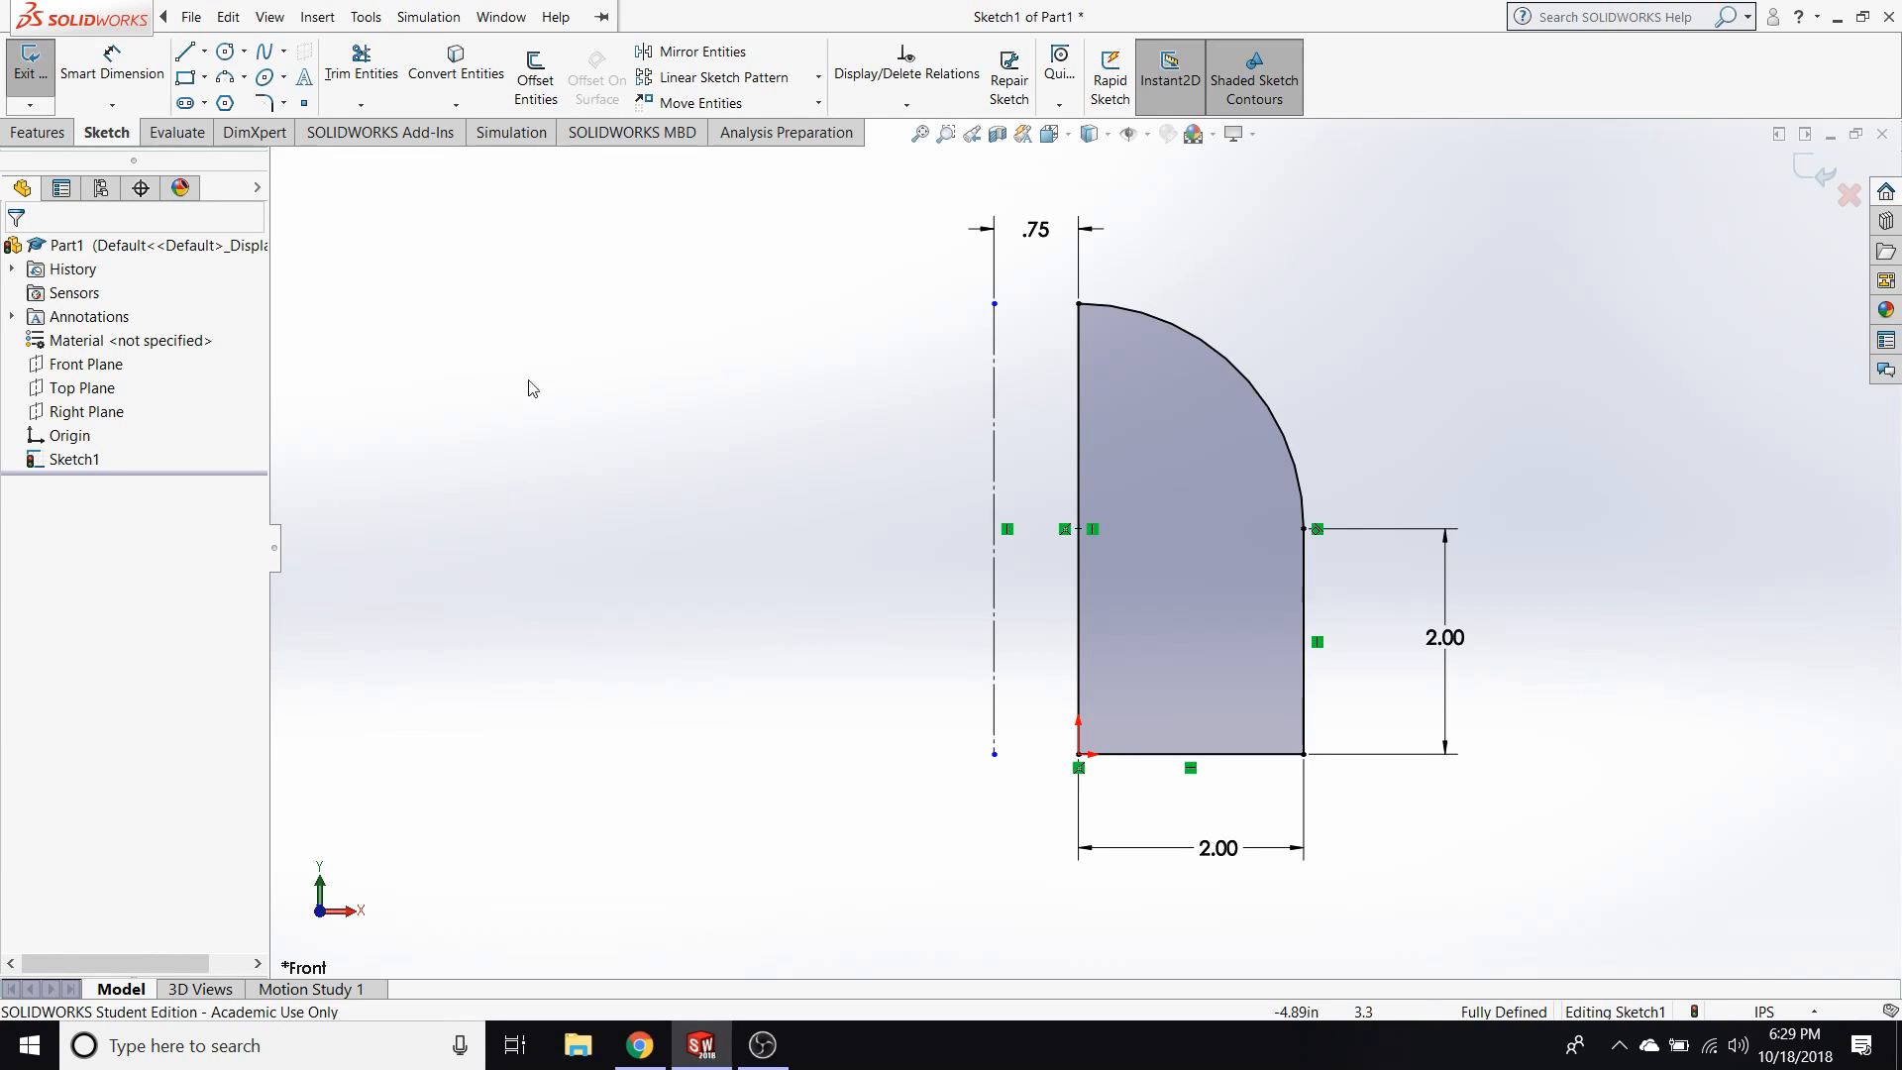
Extrude the arc-topped profile from the sketch plane as a Blind boss 2.20 in deep.
click(56, 137)
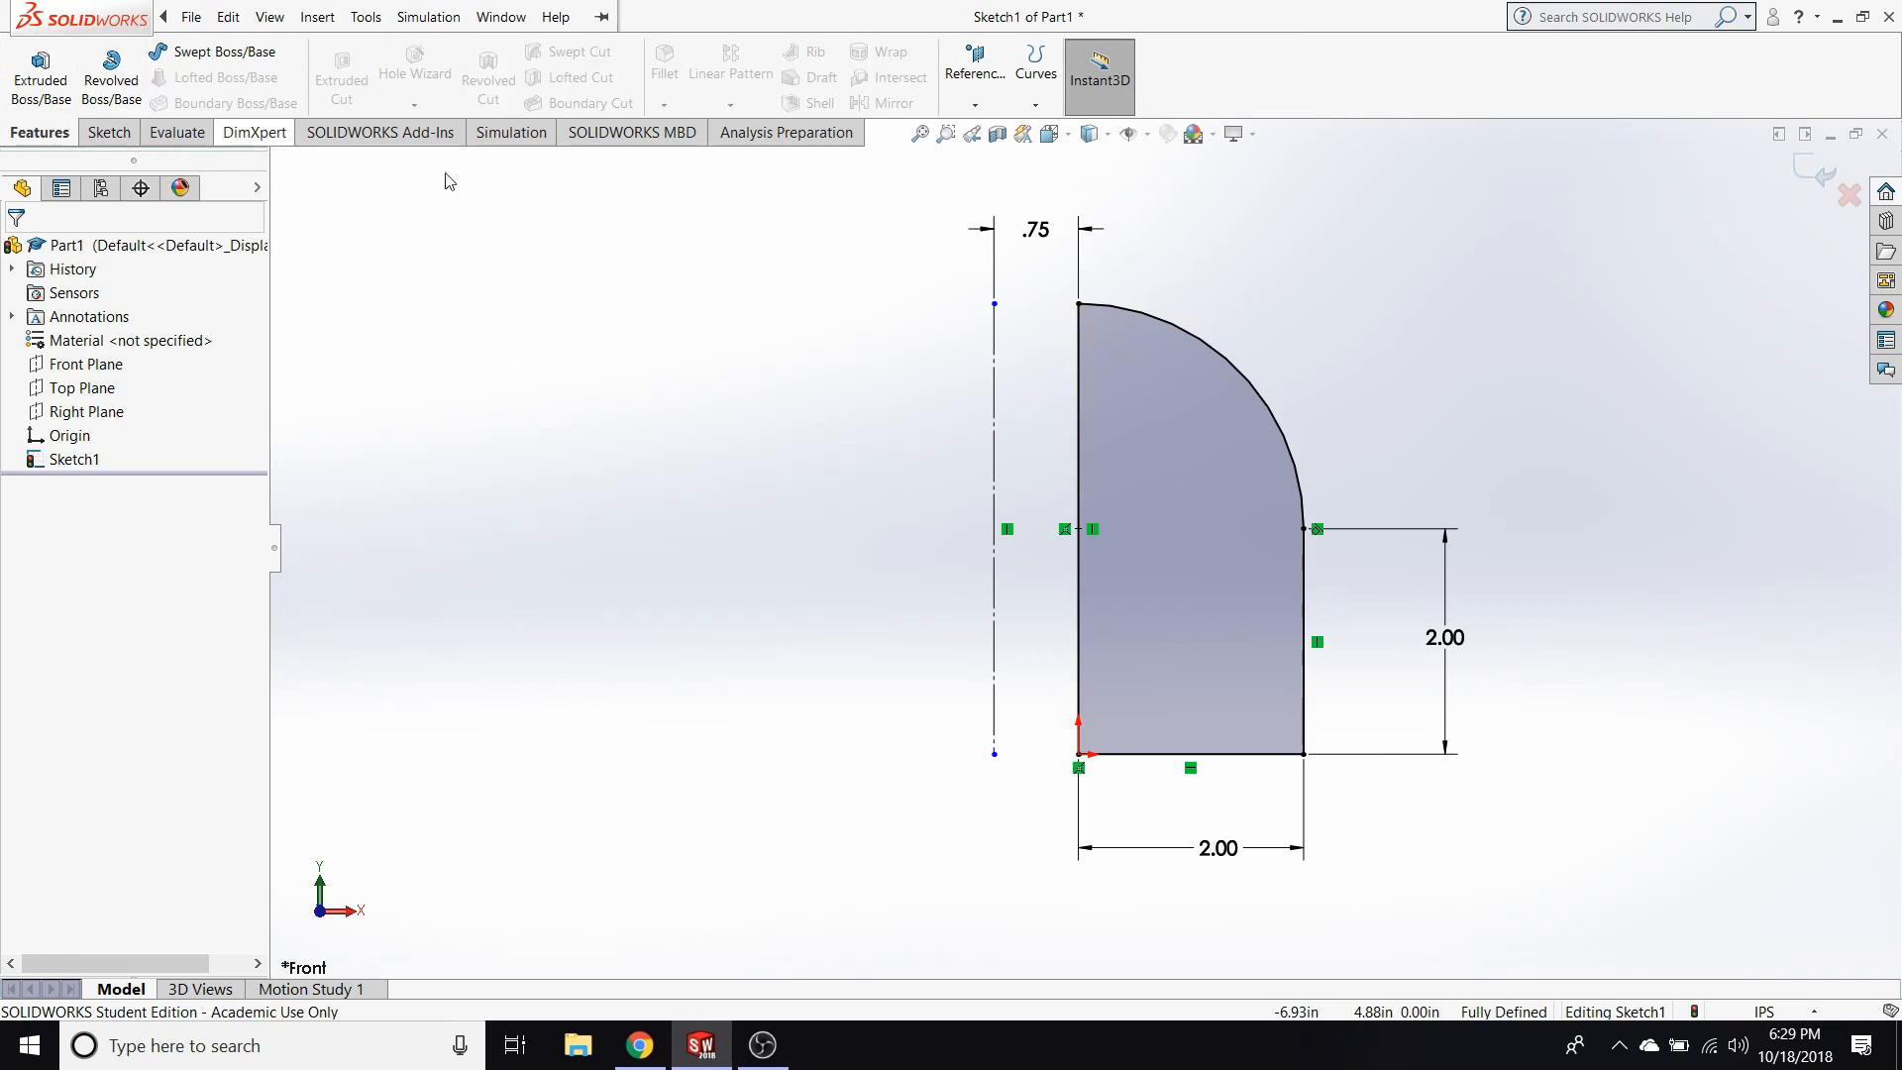
click(44, 87)
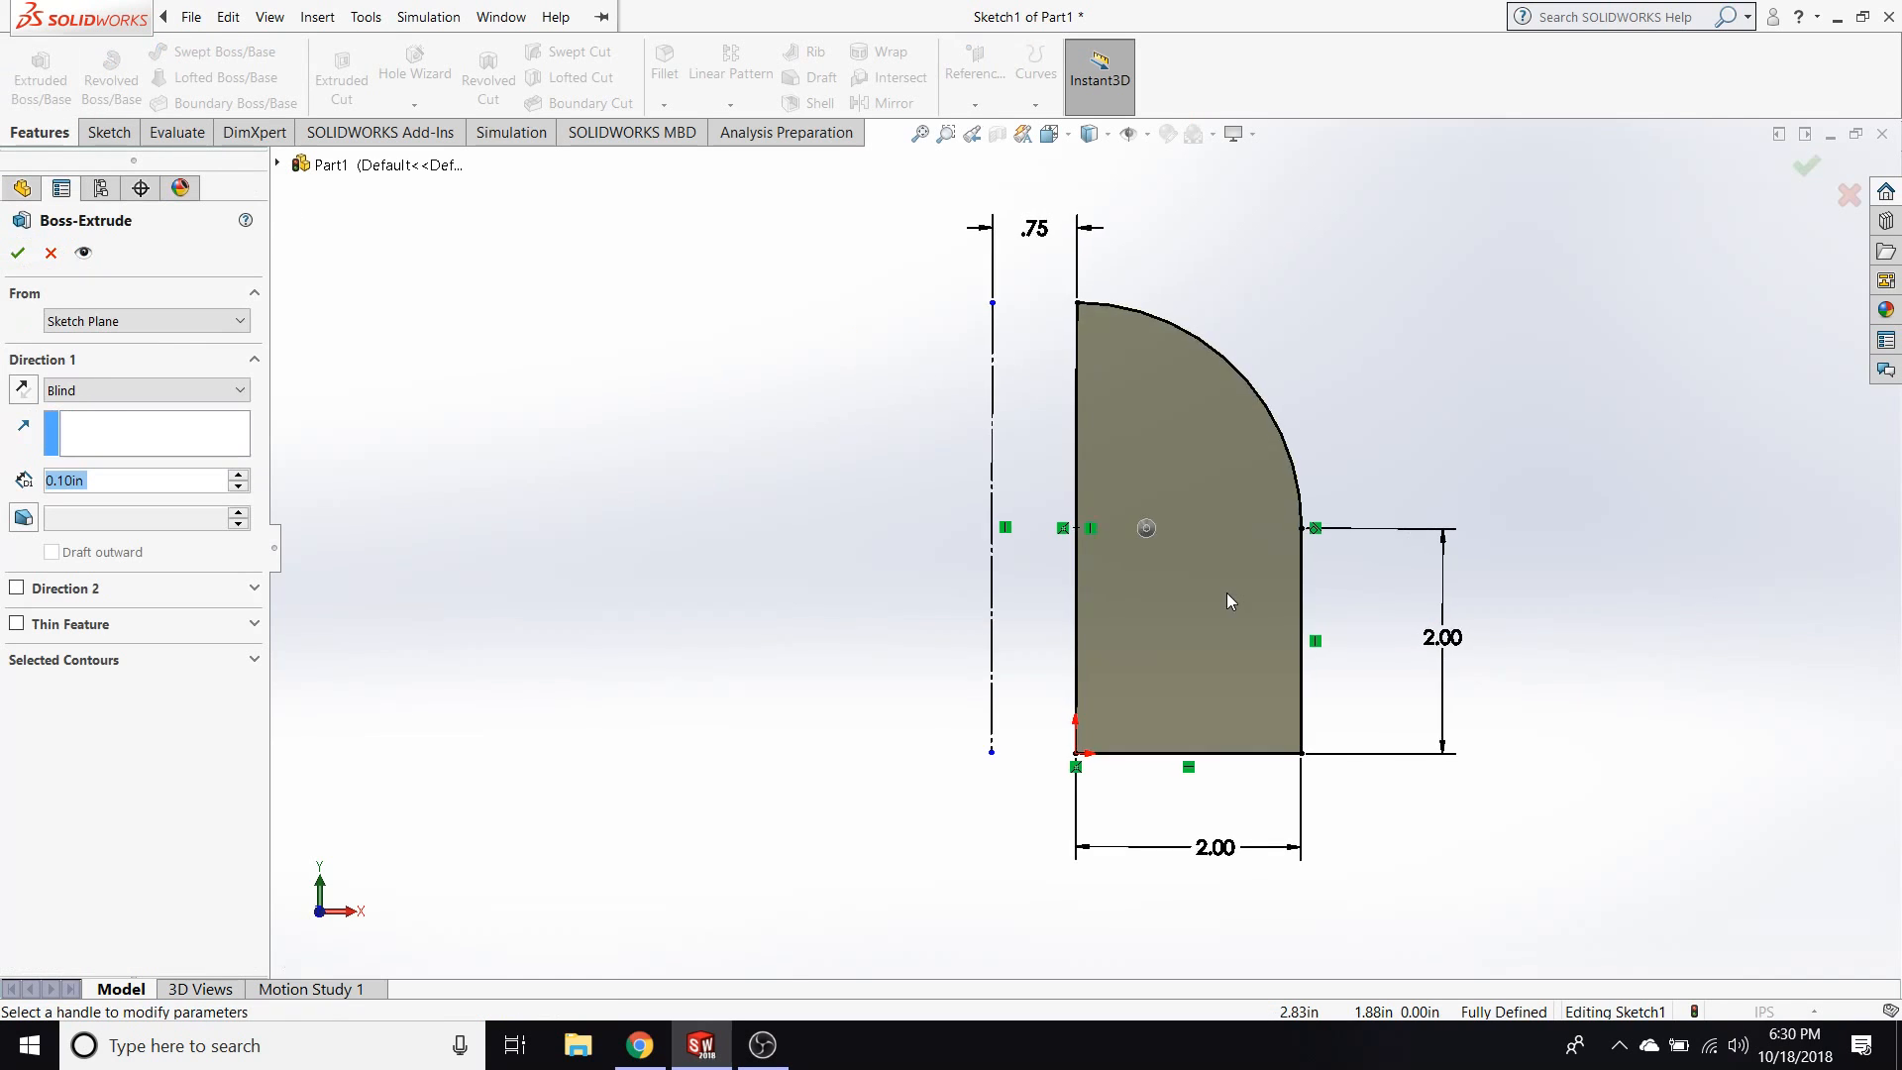
click(236, 477)
click(236, 478)
click(237, 477)
click(237, 477)
click(237, 477)
click(237, 478)
click(237, 478)
click(237, 477)
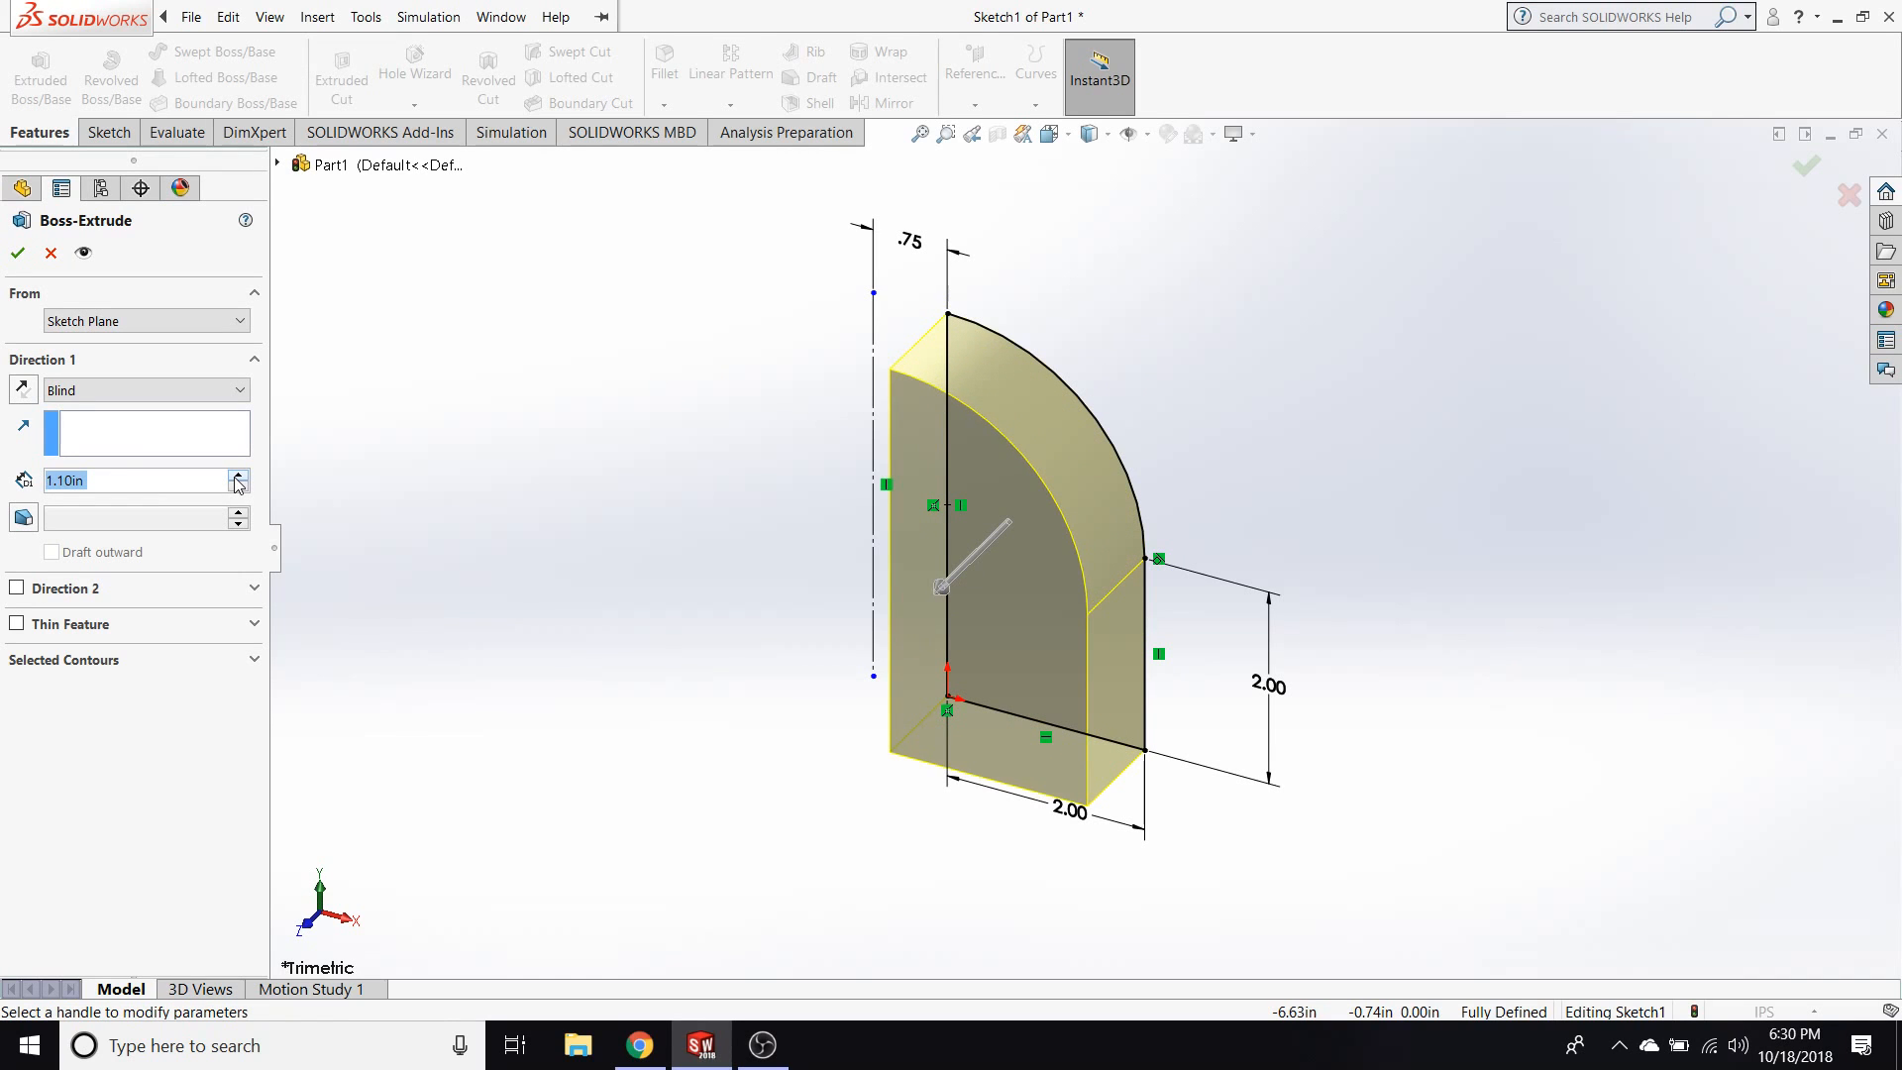
click(237, 477)
click(237, 477)
click(236, 477)
click(237, 477)
click(237, 477)
click(237, 477)
click(237, 477)
click(236, 477)
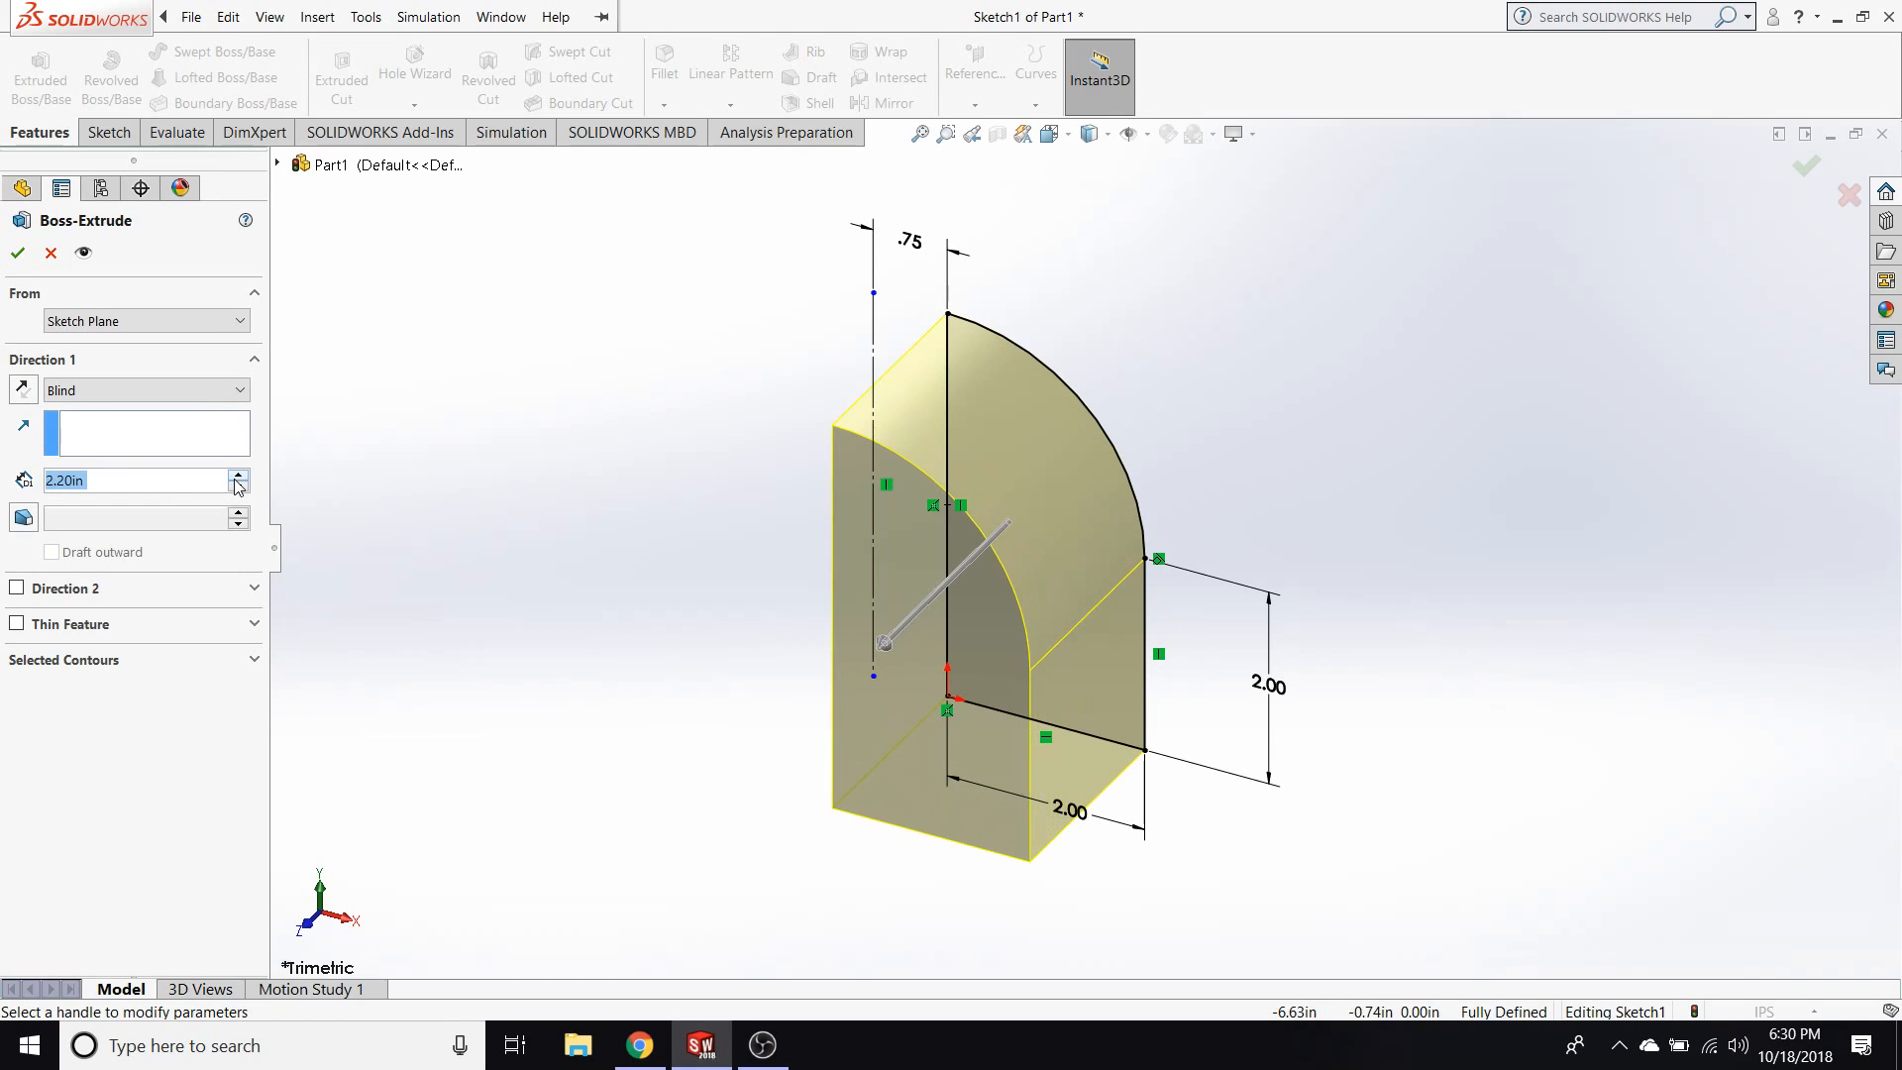
click(17, 253)
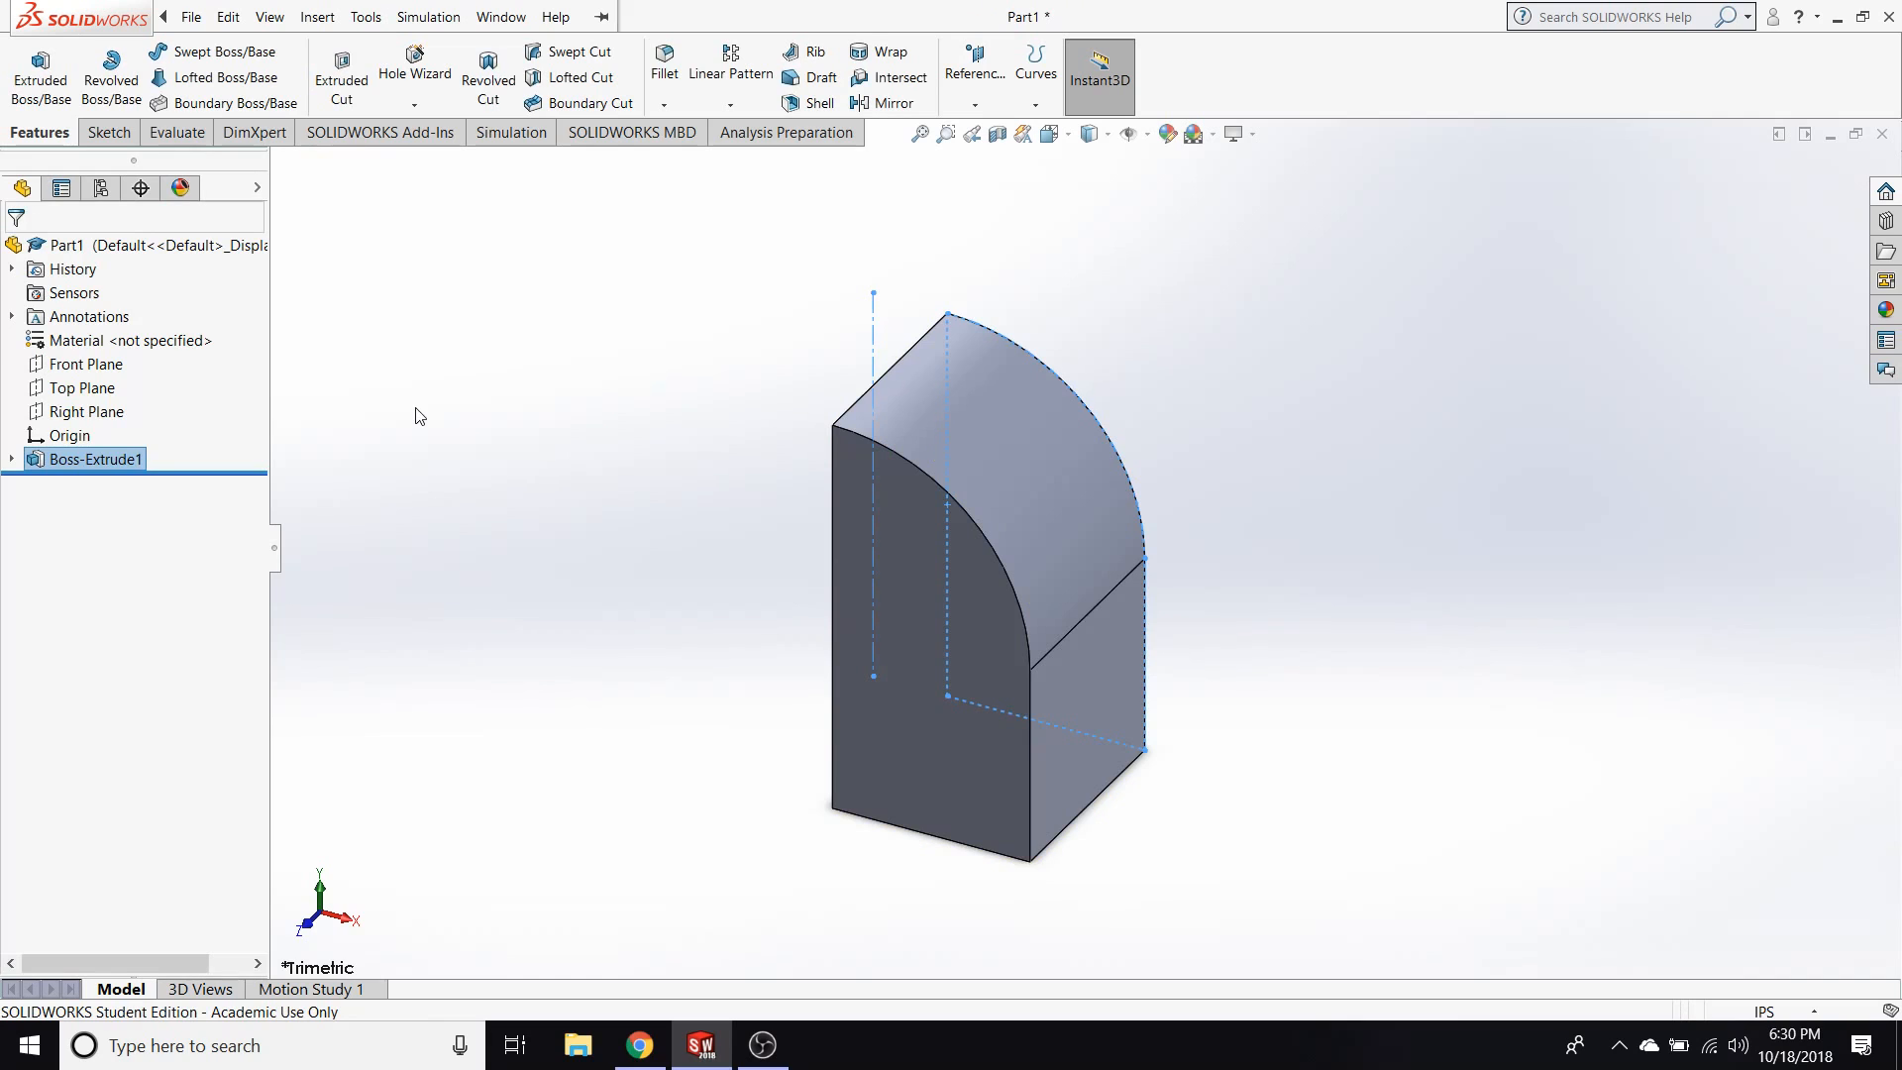
click(534, 484)
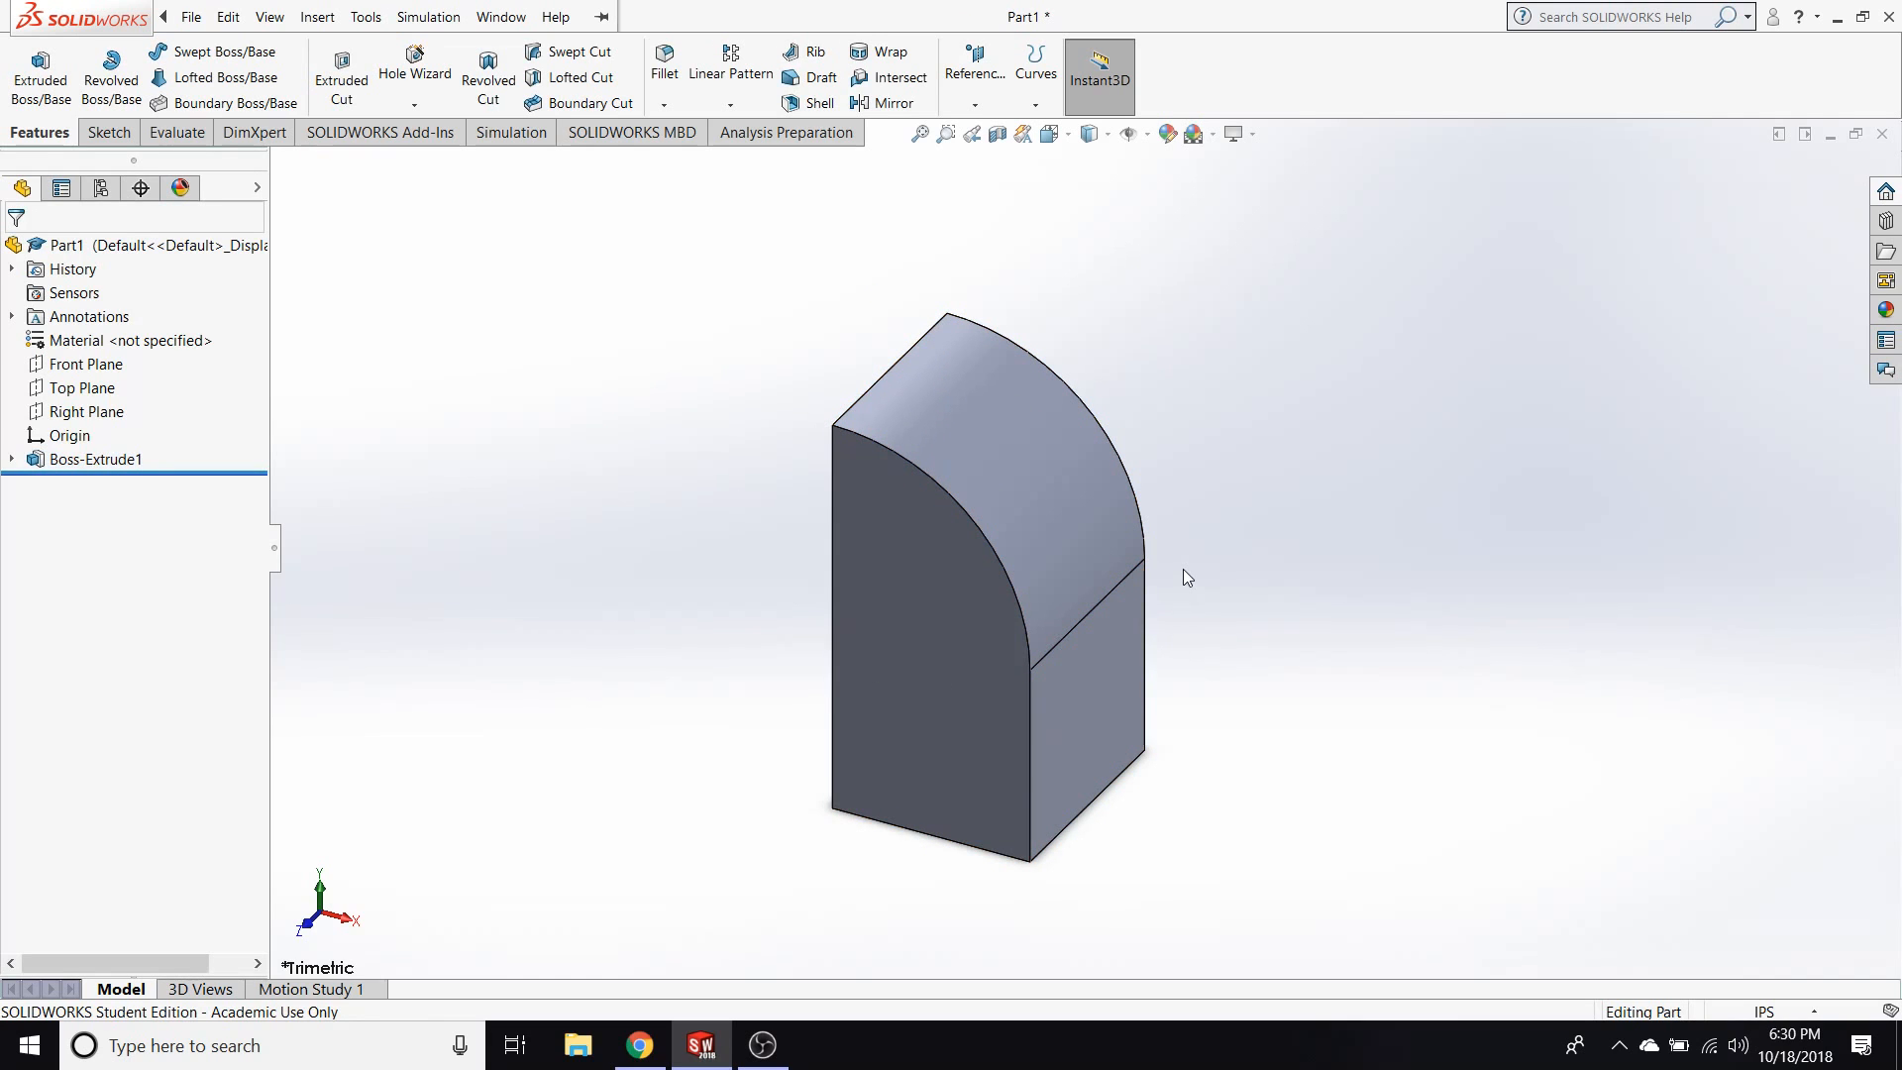
Edit the extrusion, setting its Blind depth to 2.50 in and reversing its direction.
right_click(104, 468)
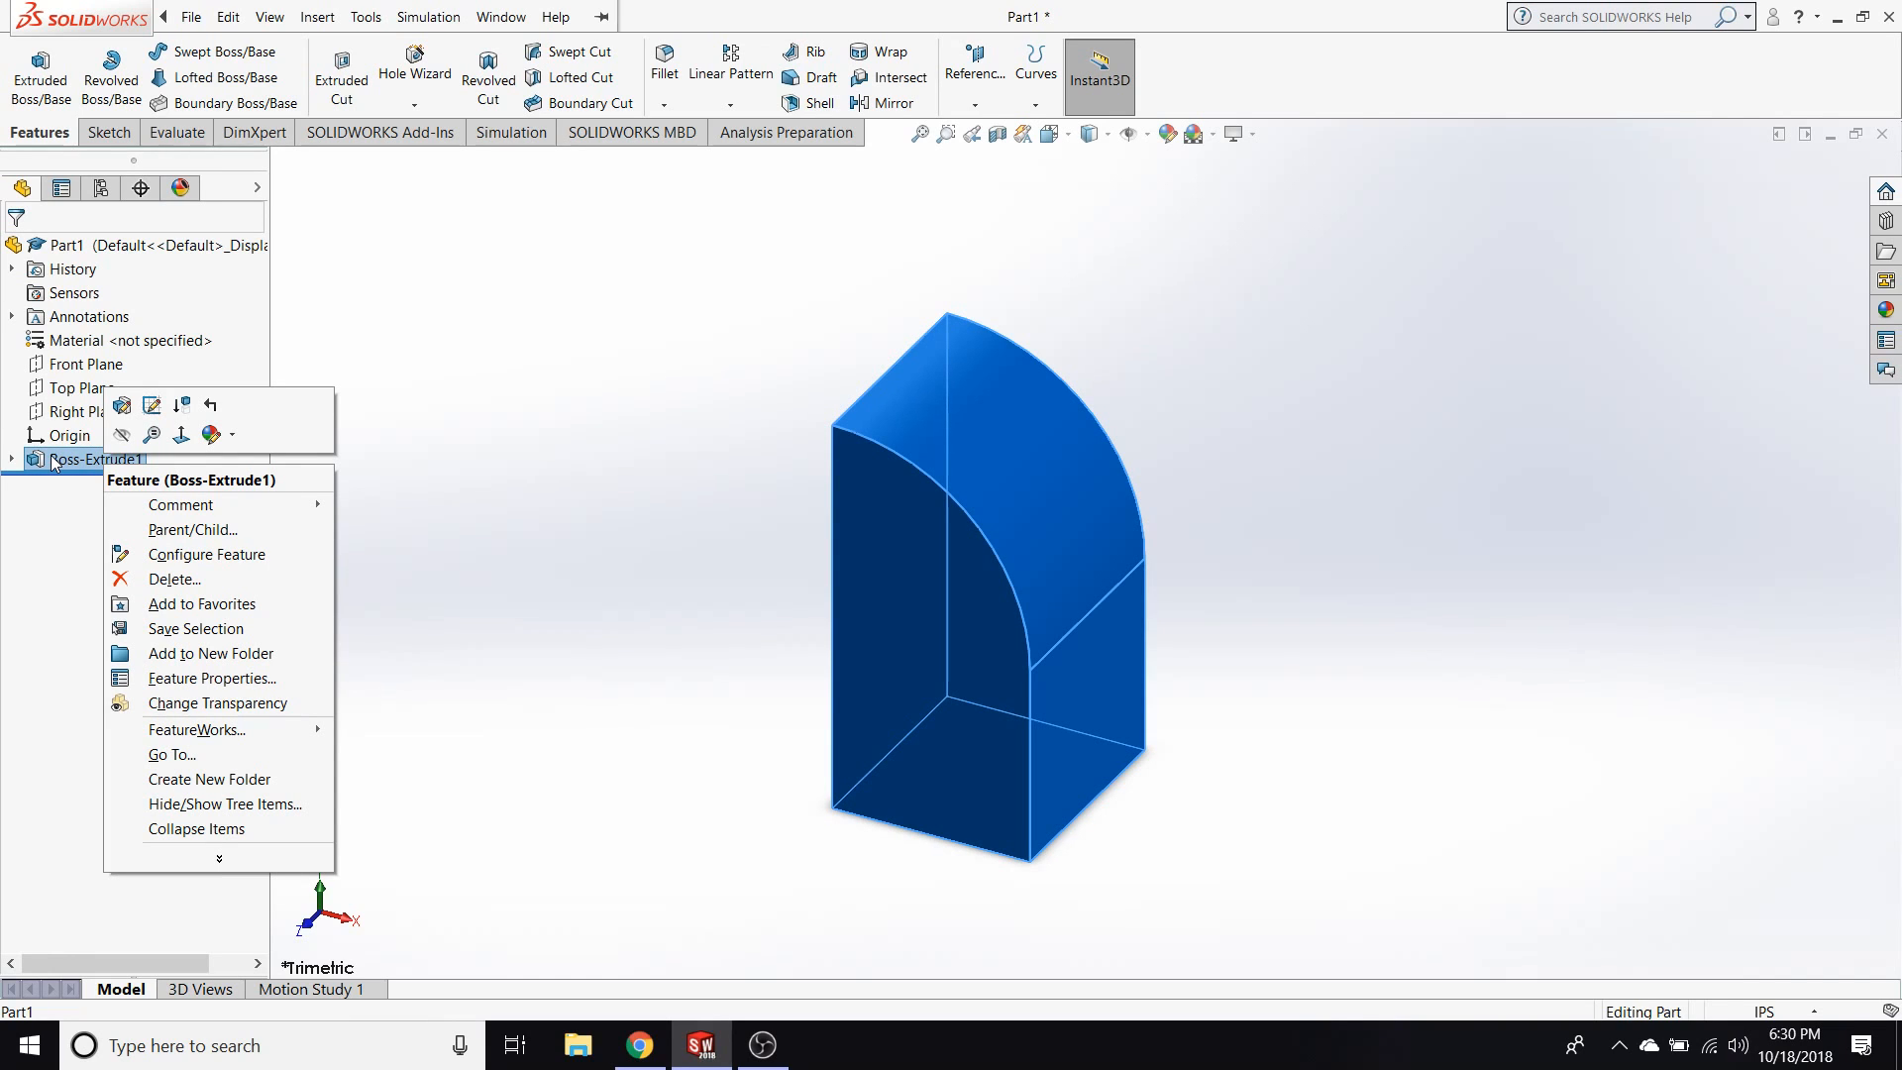
click(123, 406)
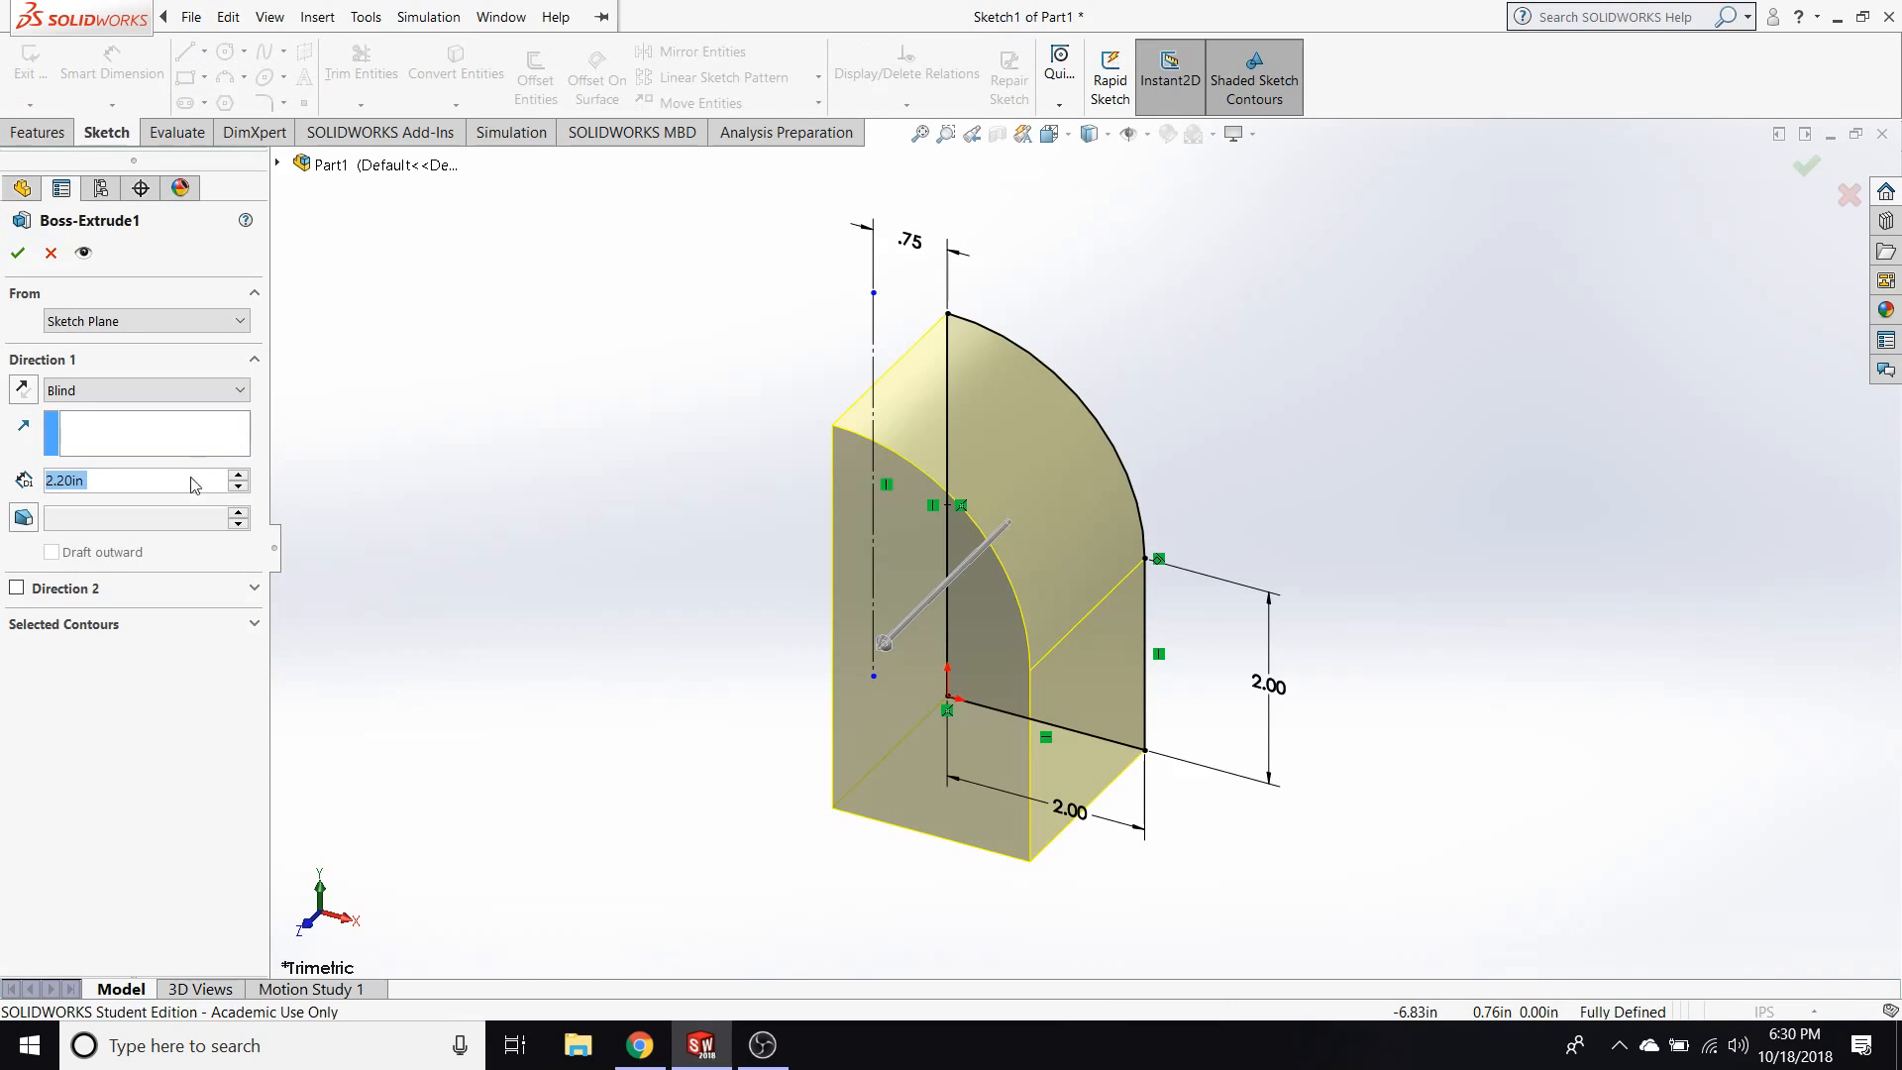
click(238, 475)
click(238, 475)
click(237, 476)
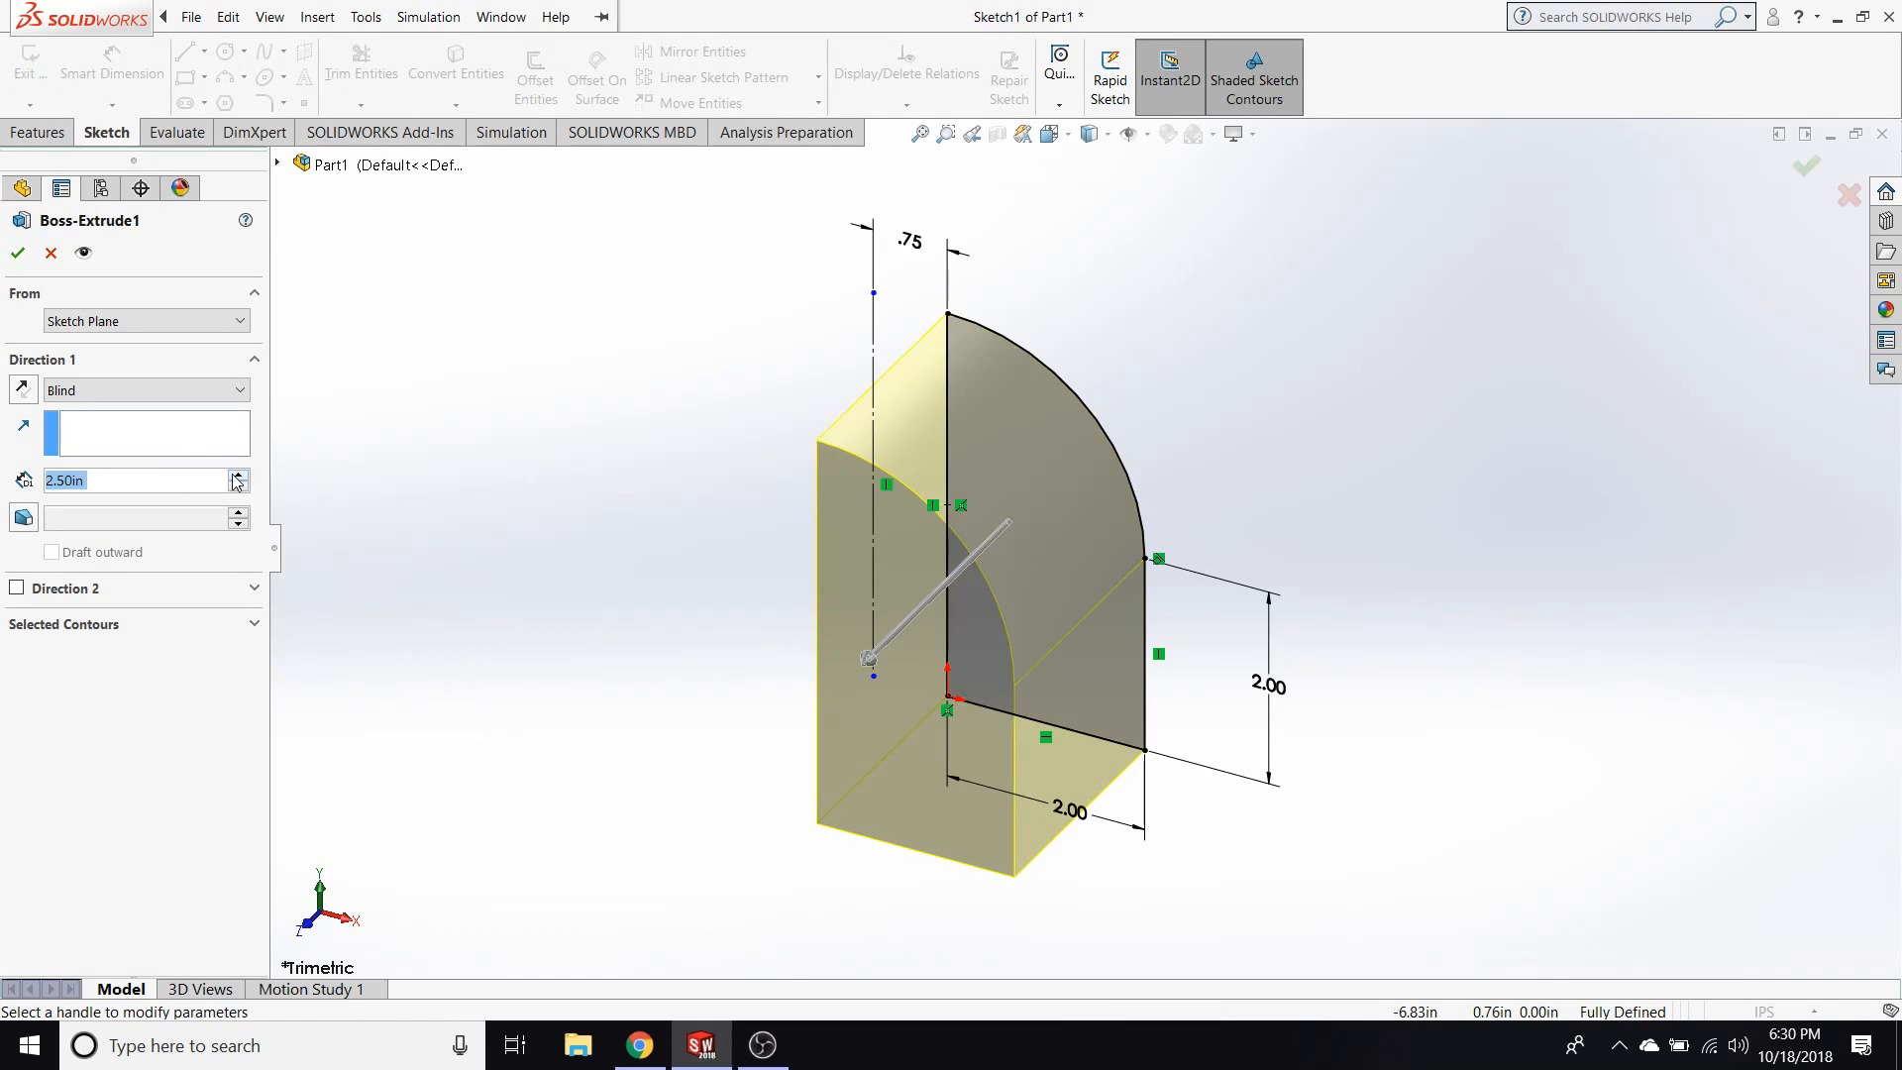
click(23, 388)
click(23, 388)
click(23, 388)
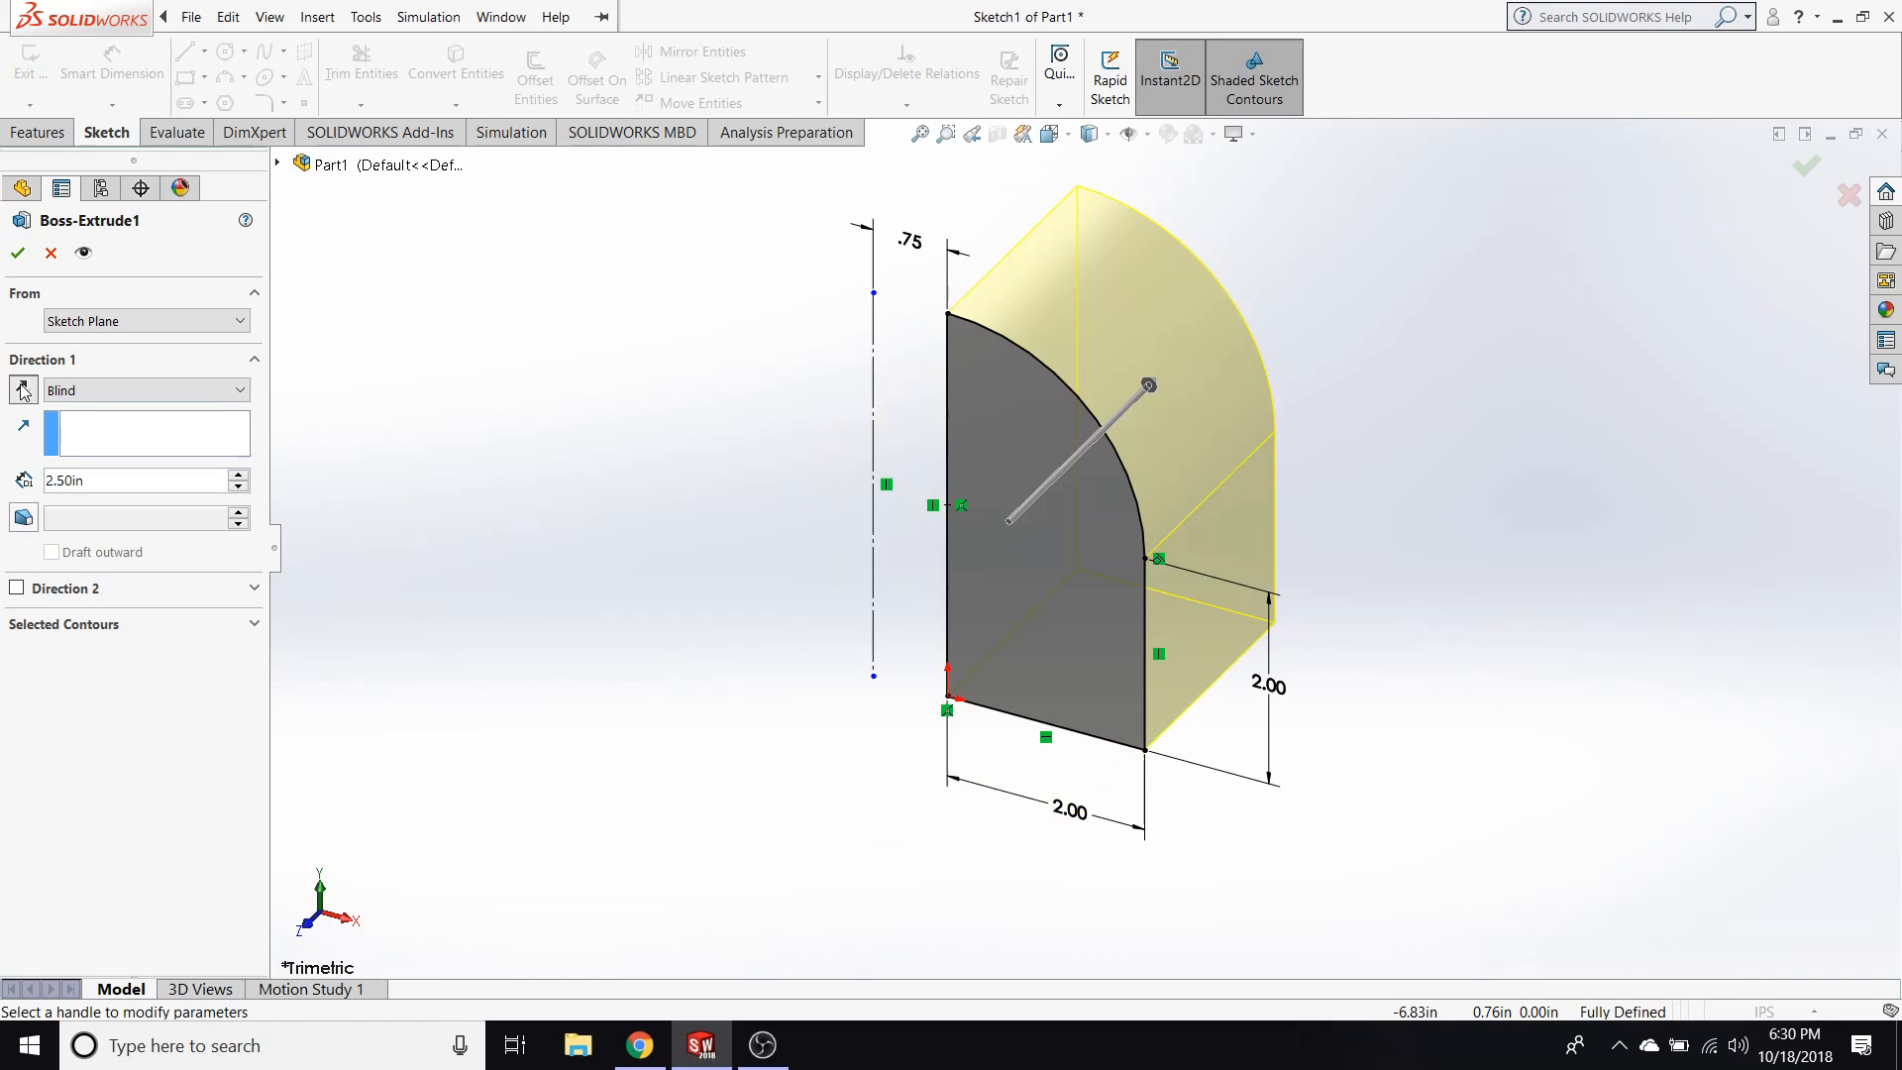
Try the Mid Plane and Offset From Surface end conditions, the latter with a 2.80 in offset, and cancel the extrusion edit.
click(145, 391)
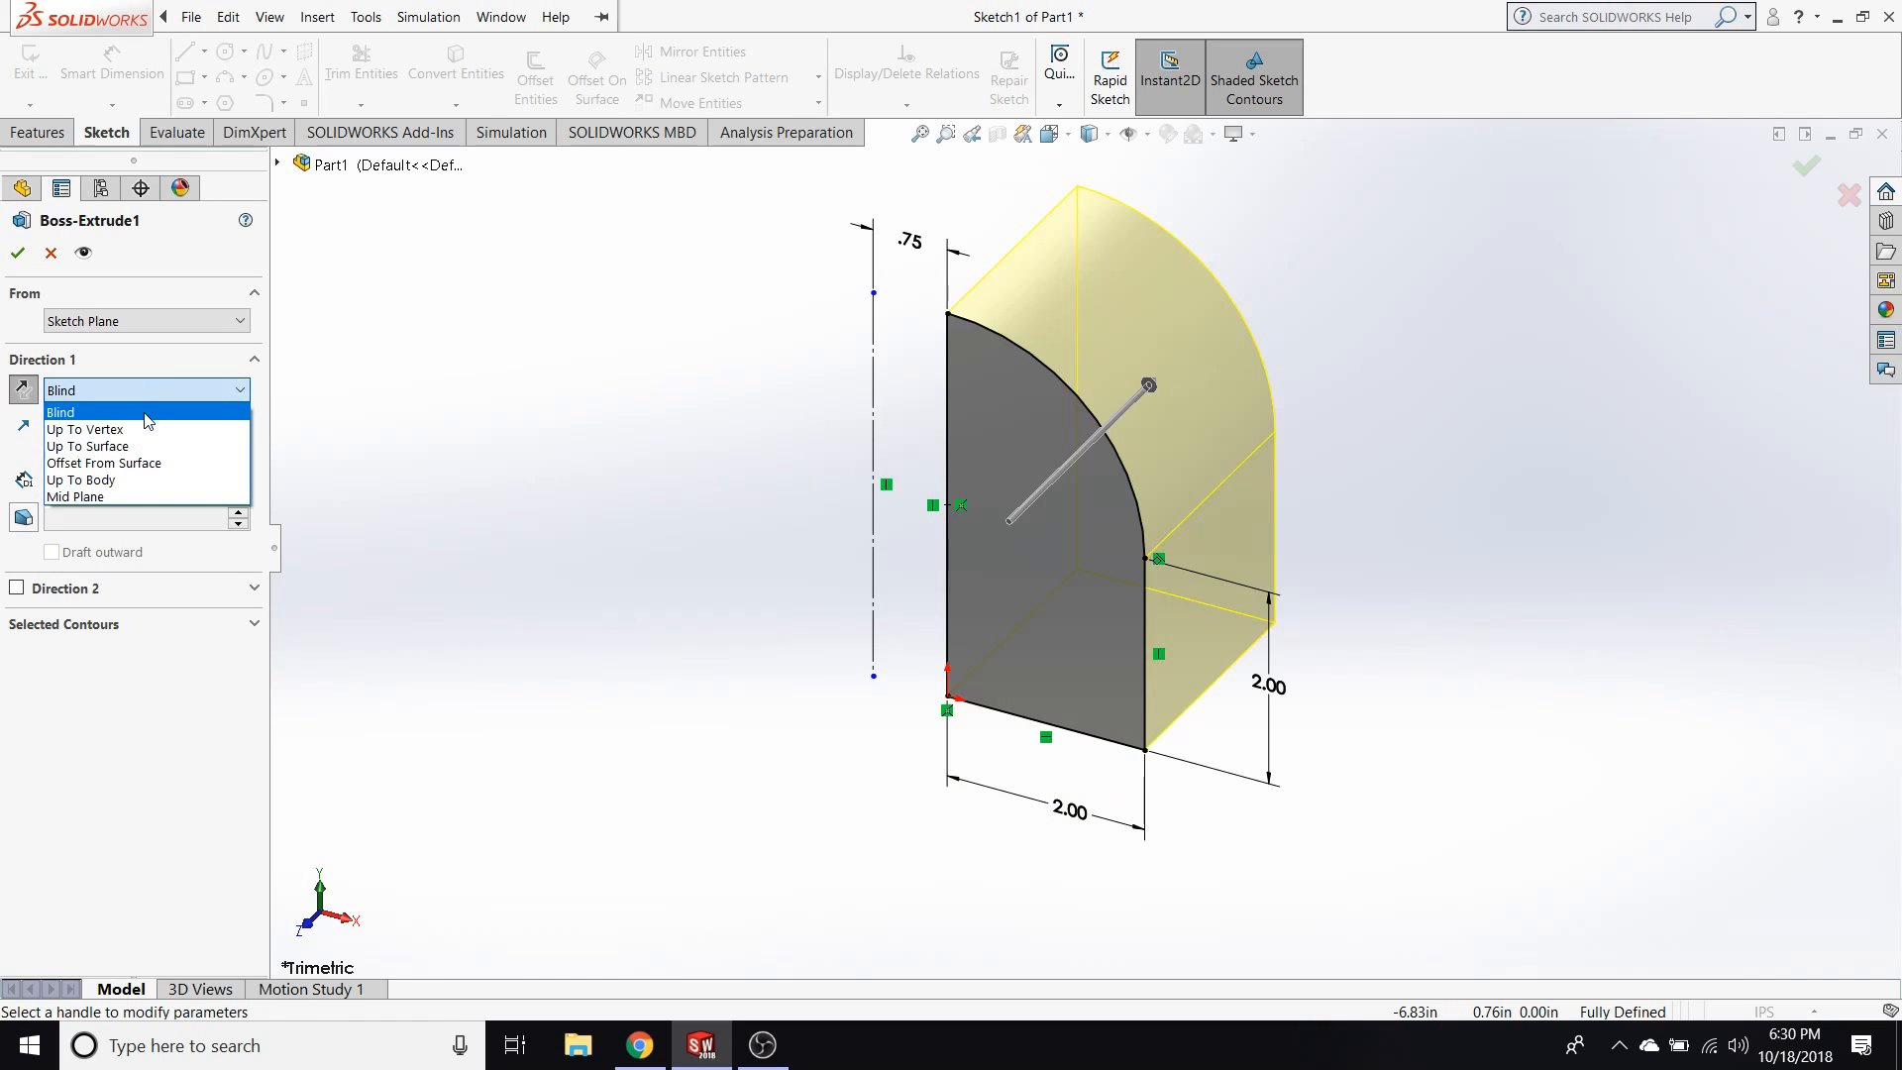
click(99, 496)
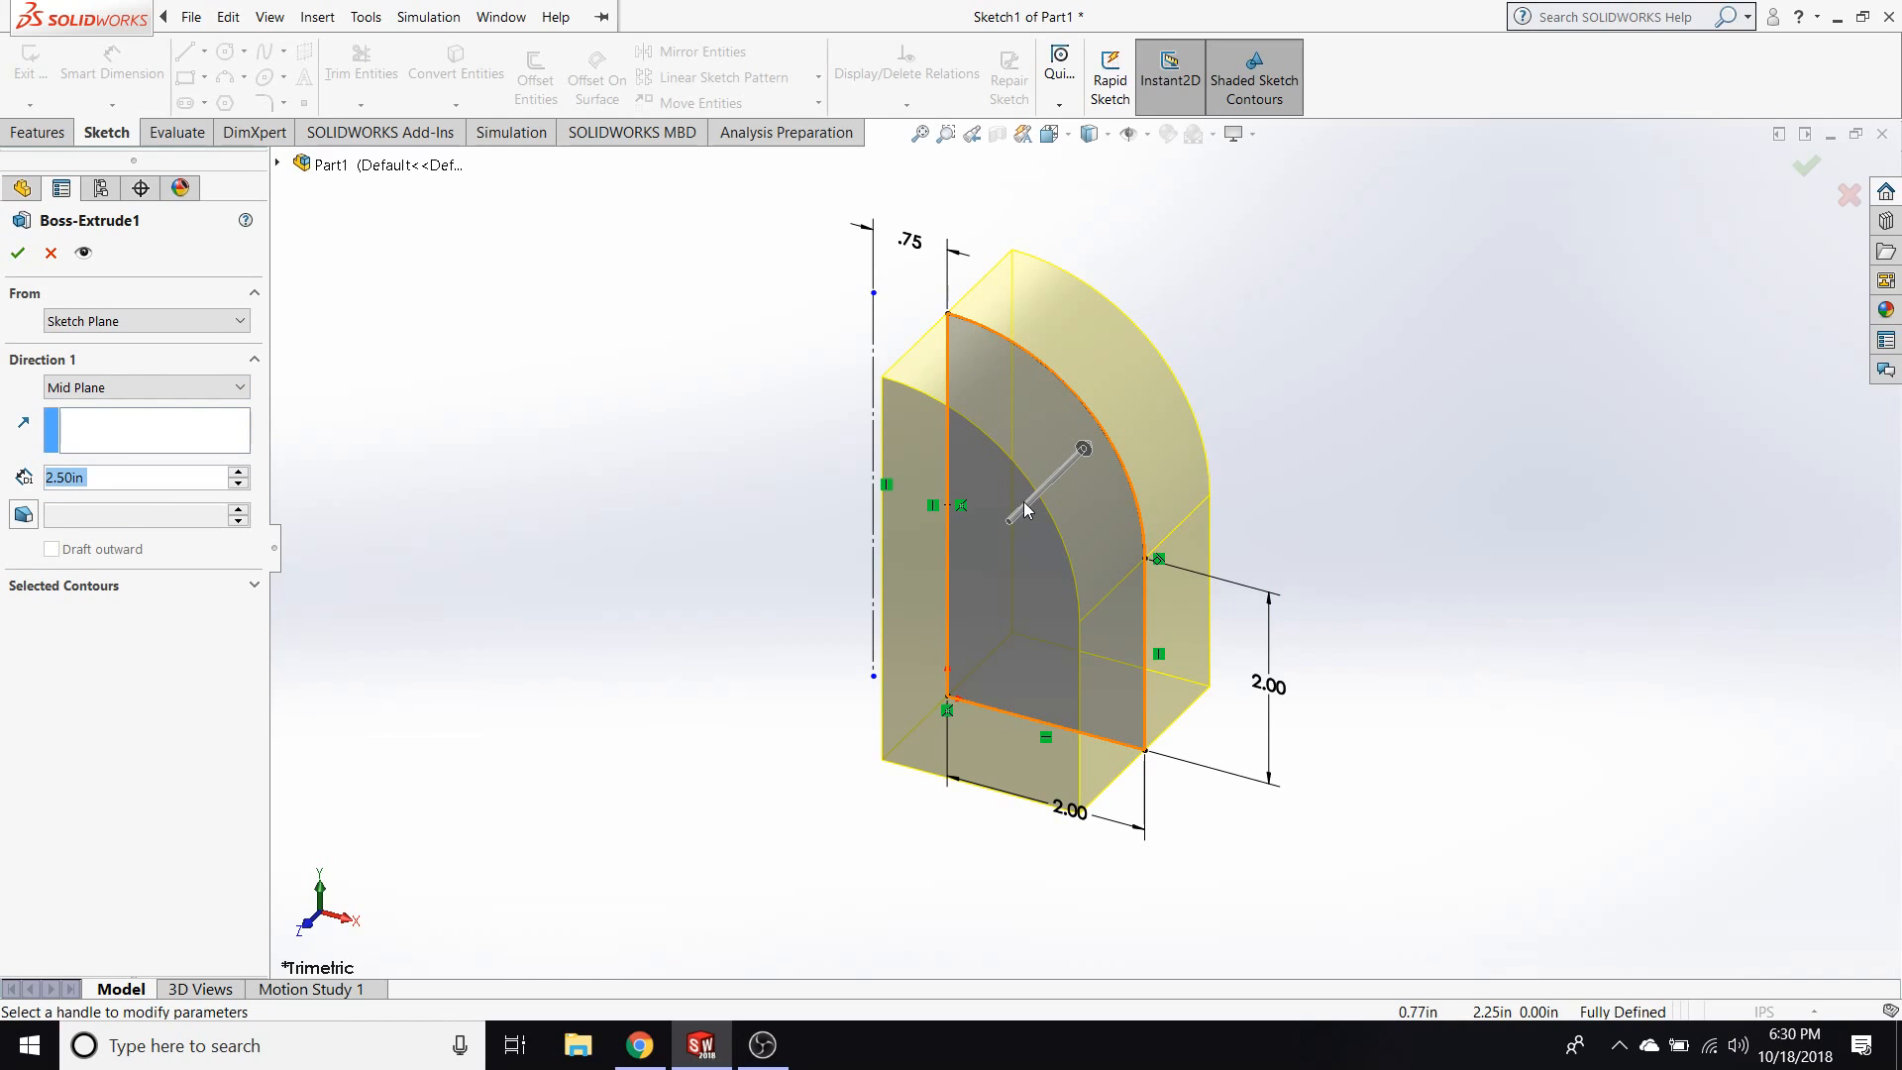
click(153, 387)
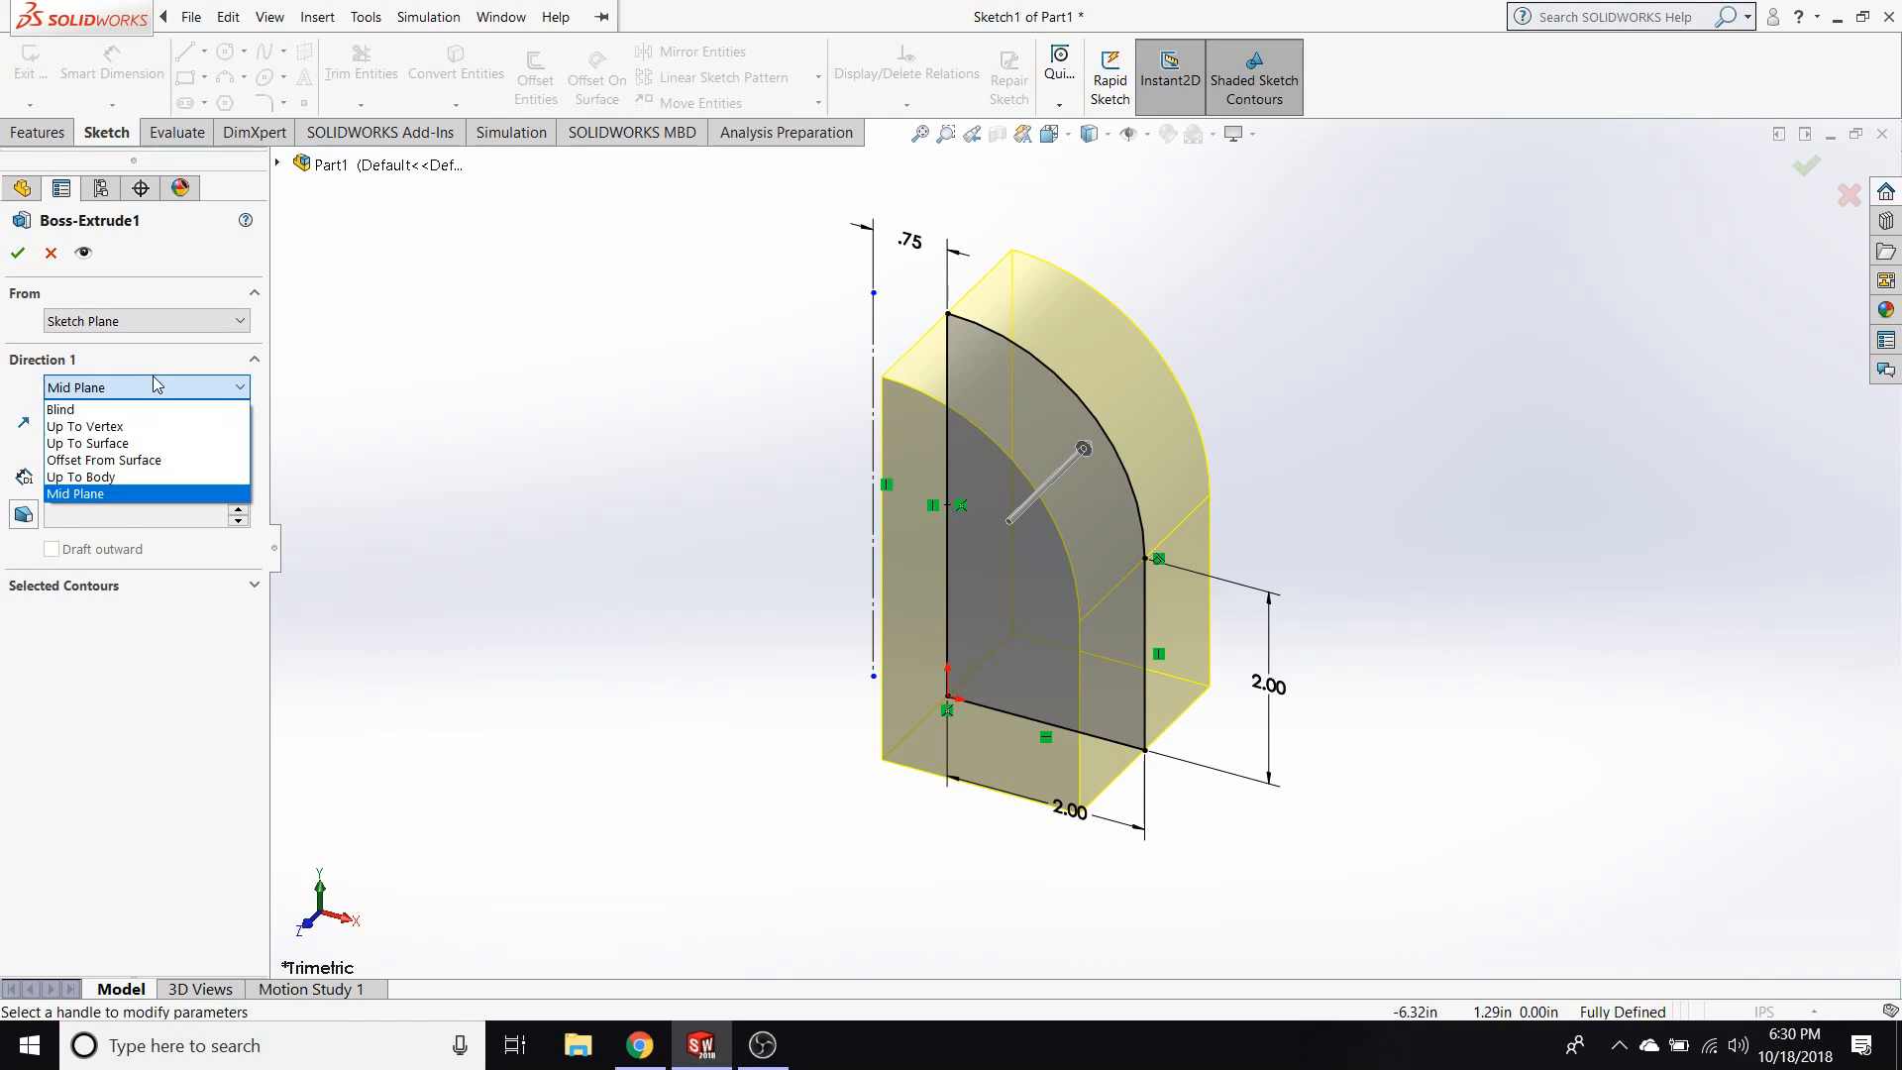
click(108, 460)
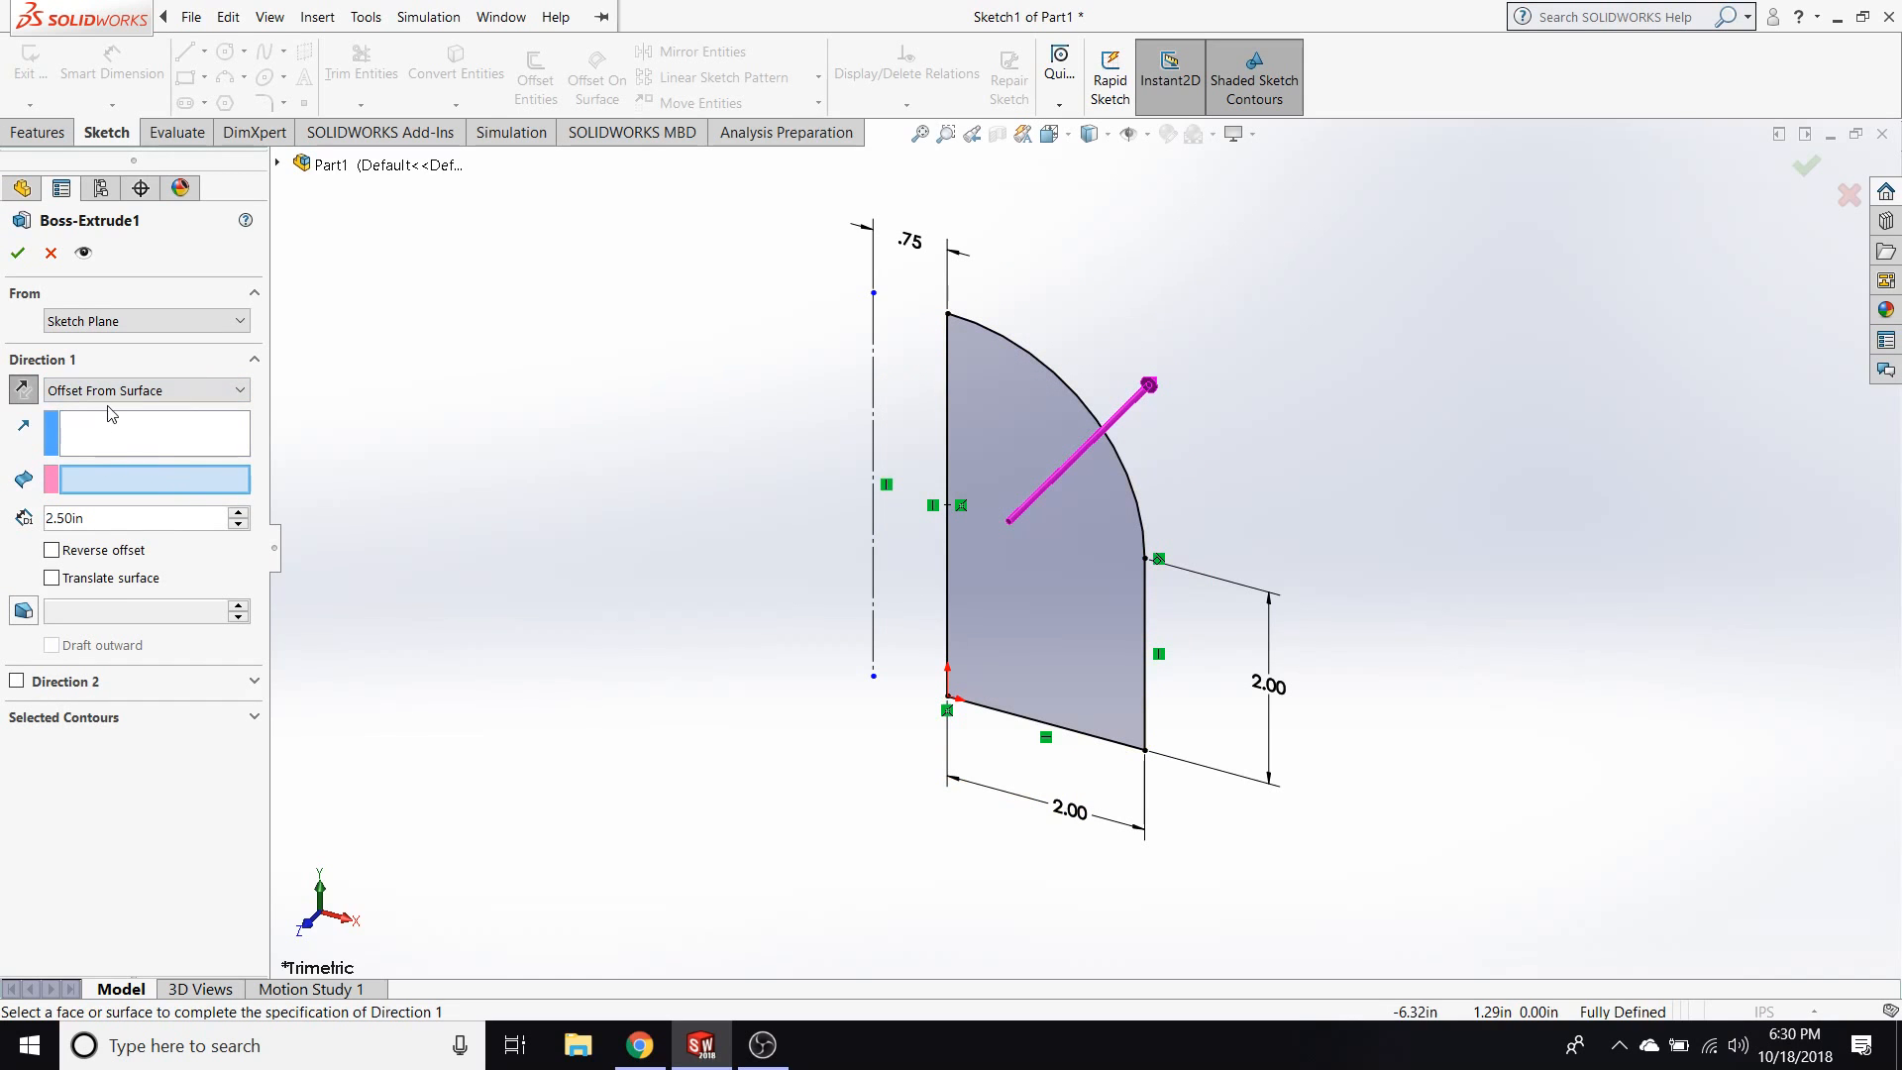
click(62, 393)
click(62, 393)
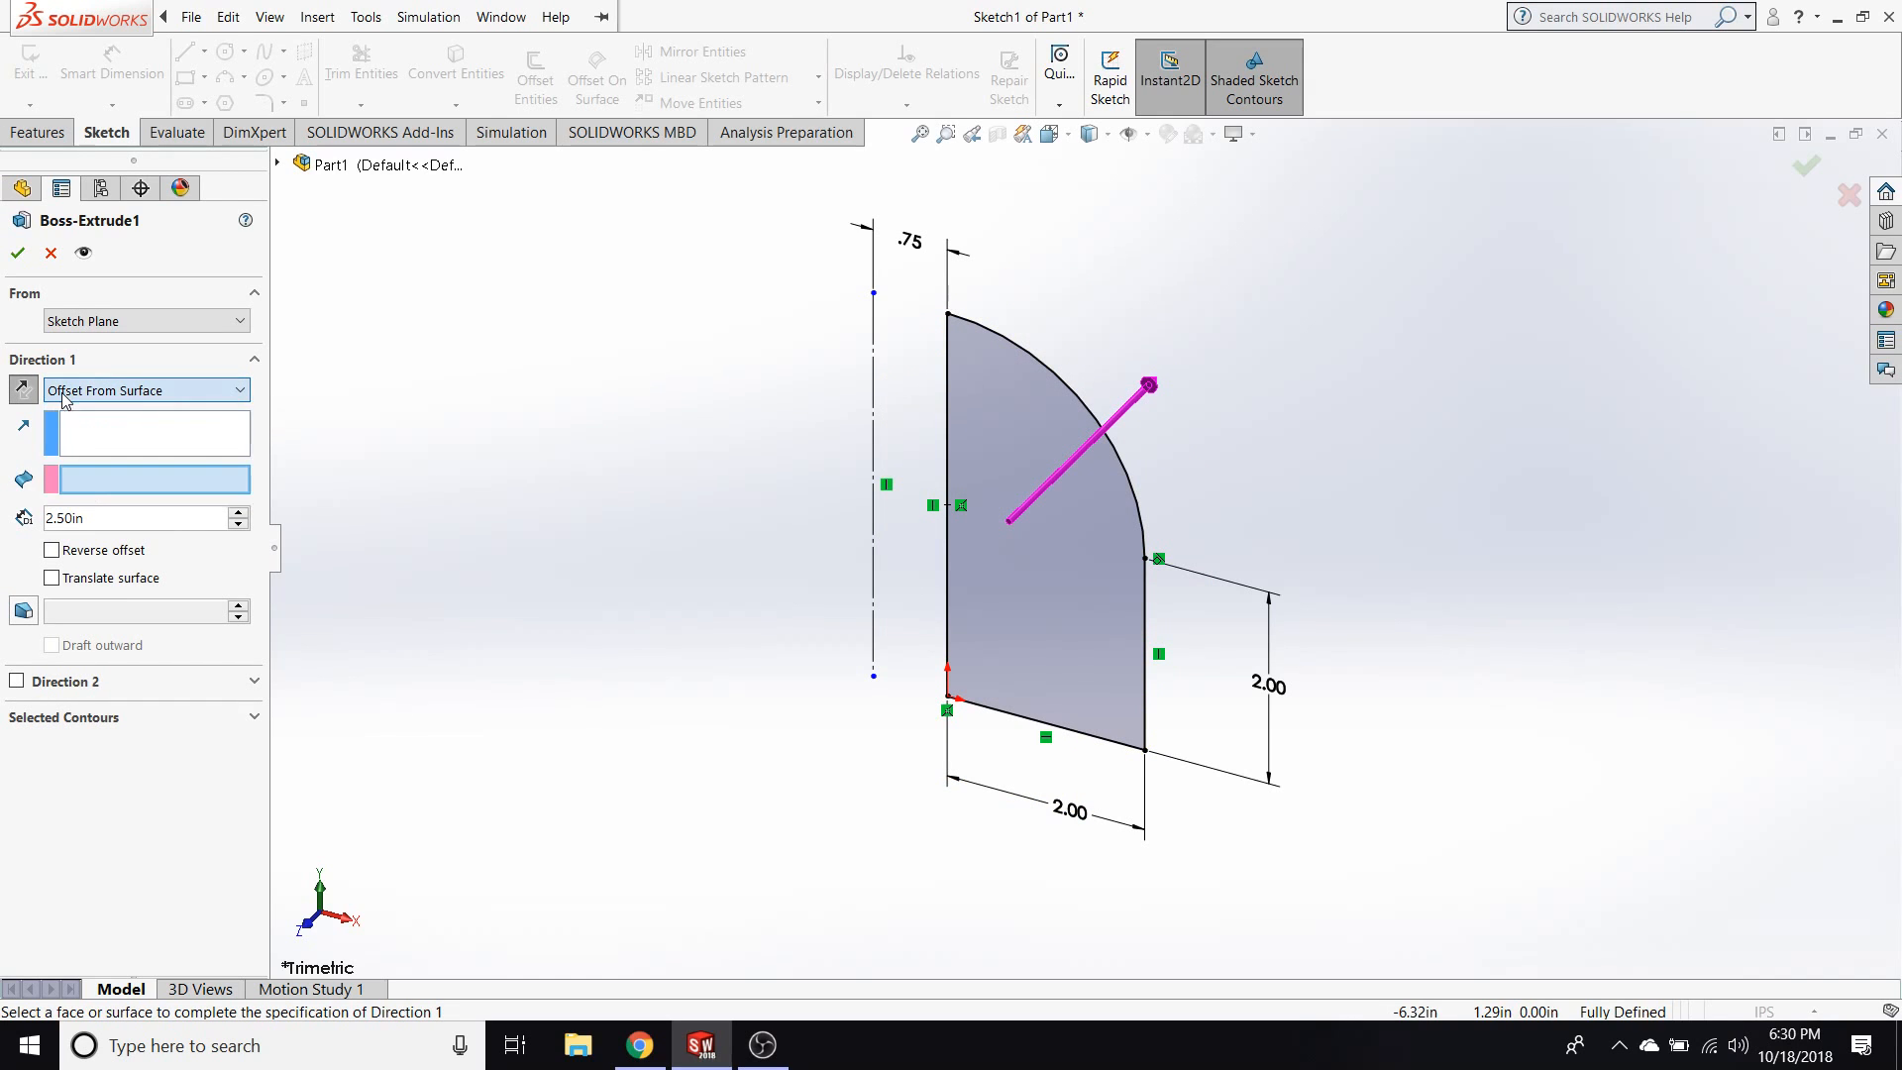
click(237, 514)
click(238, 514)
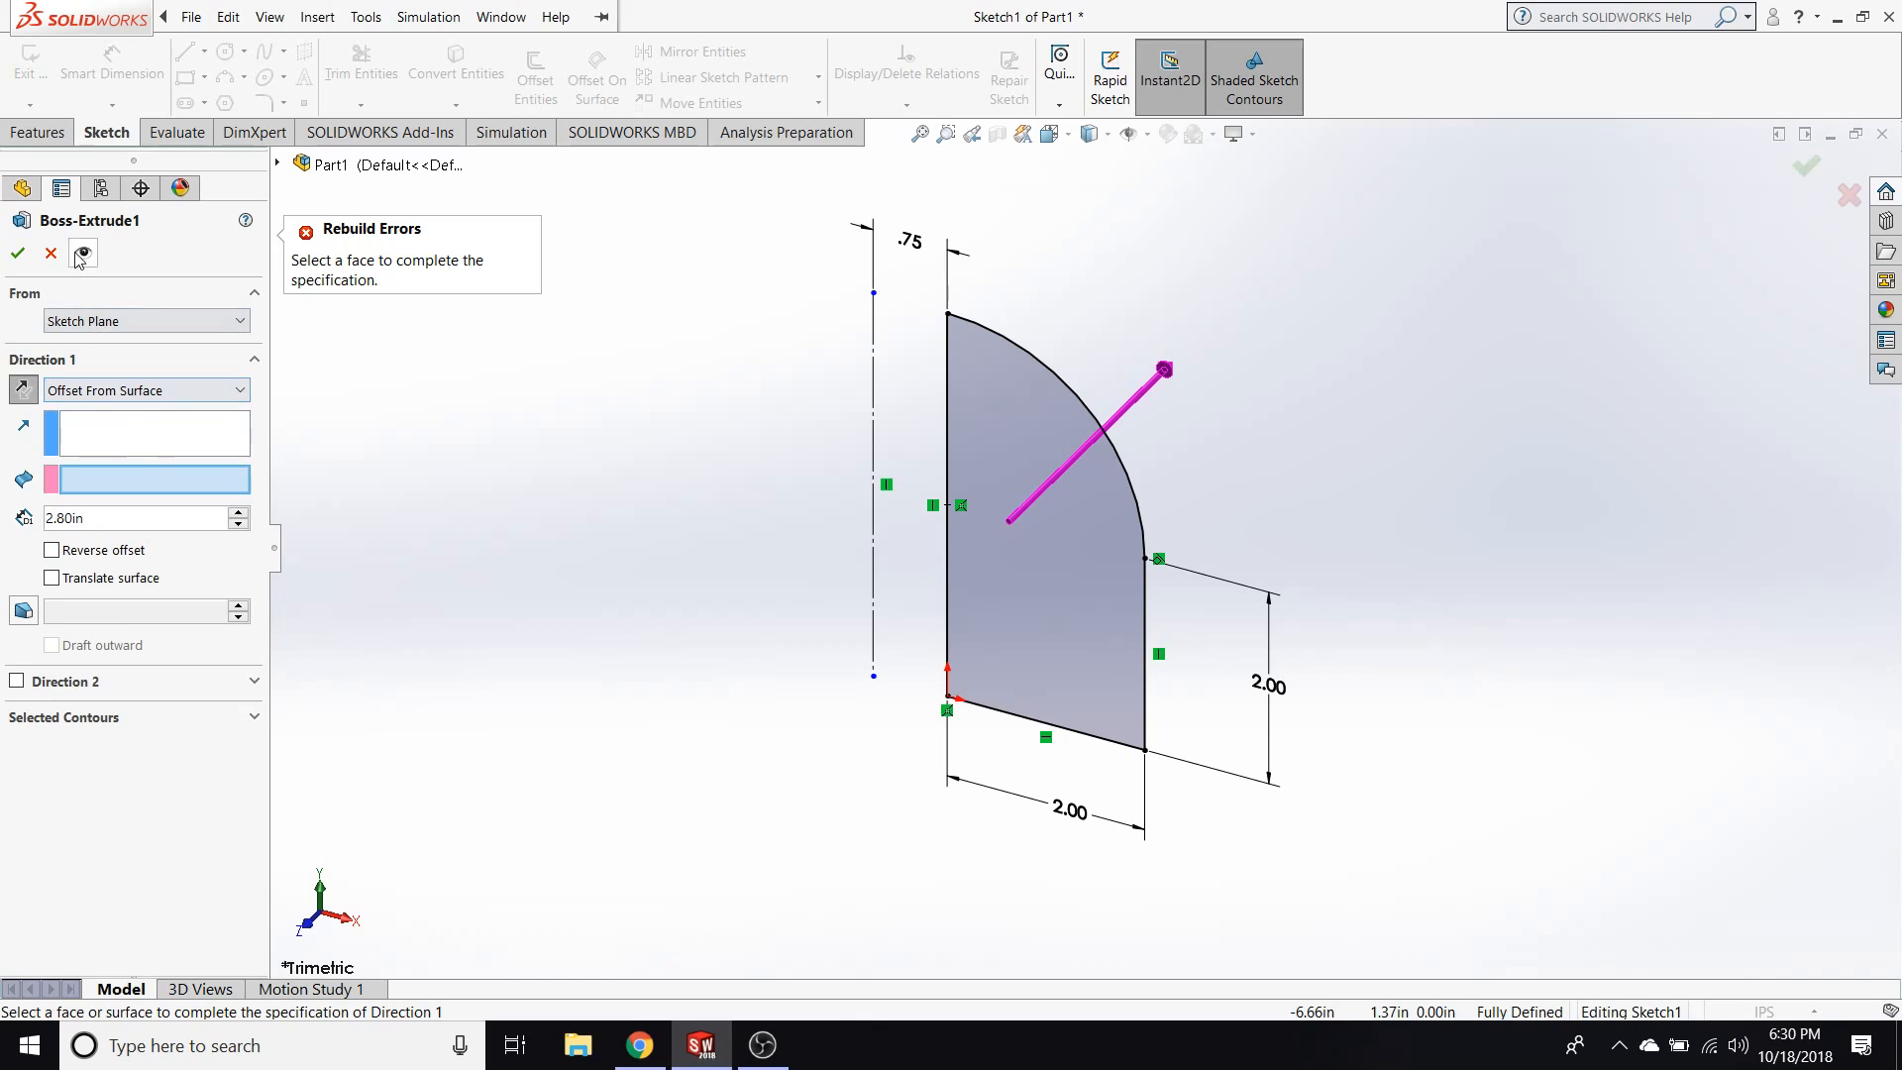
click(1848, 196)
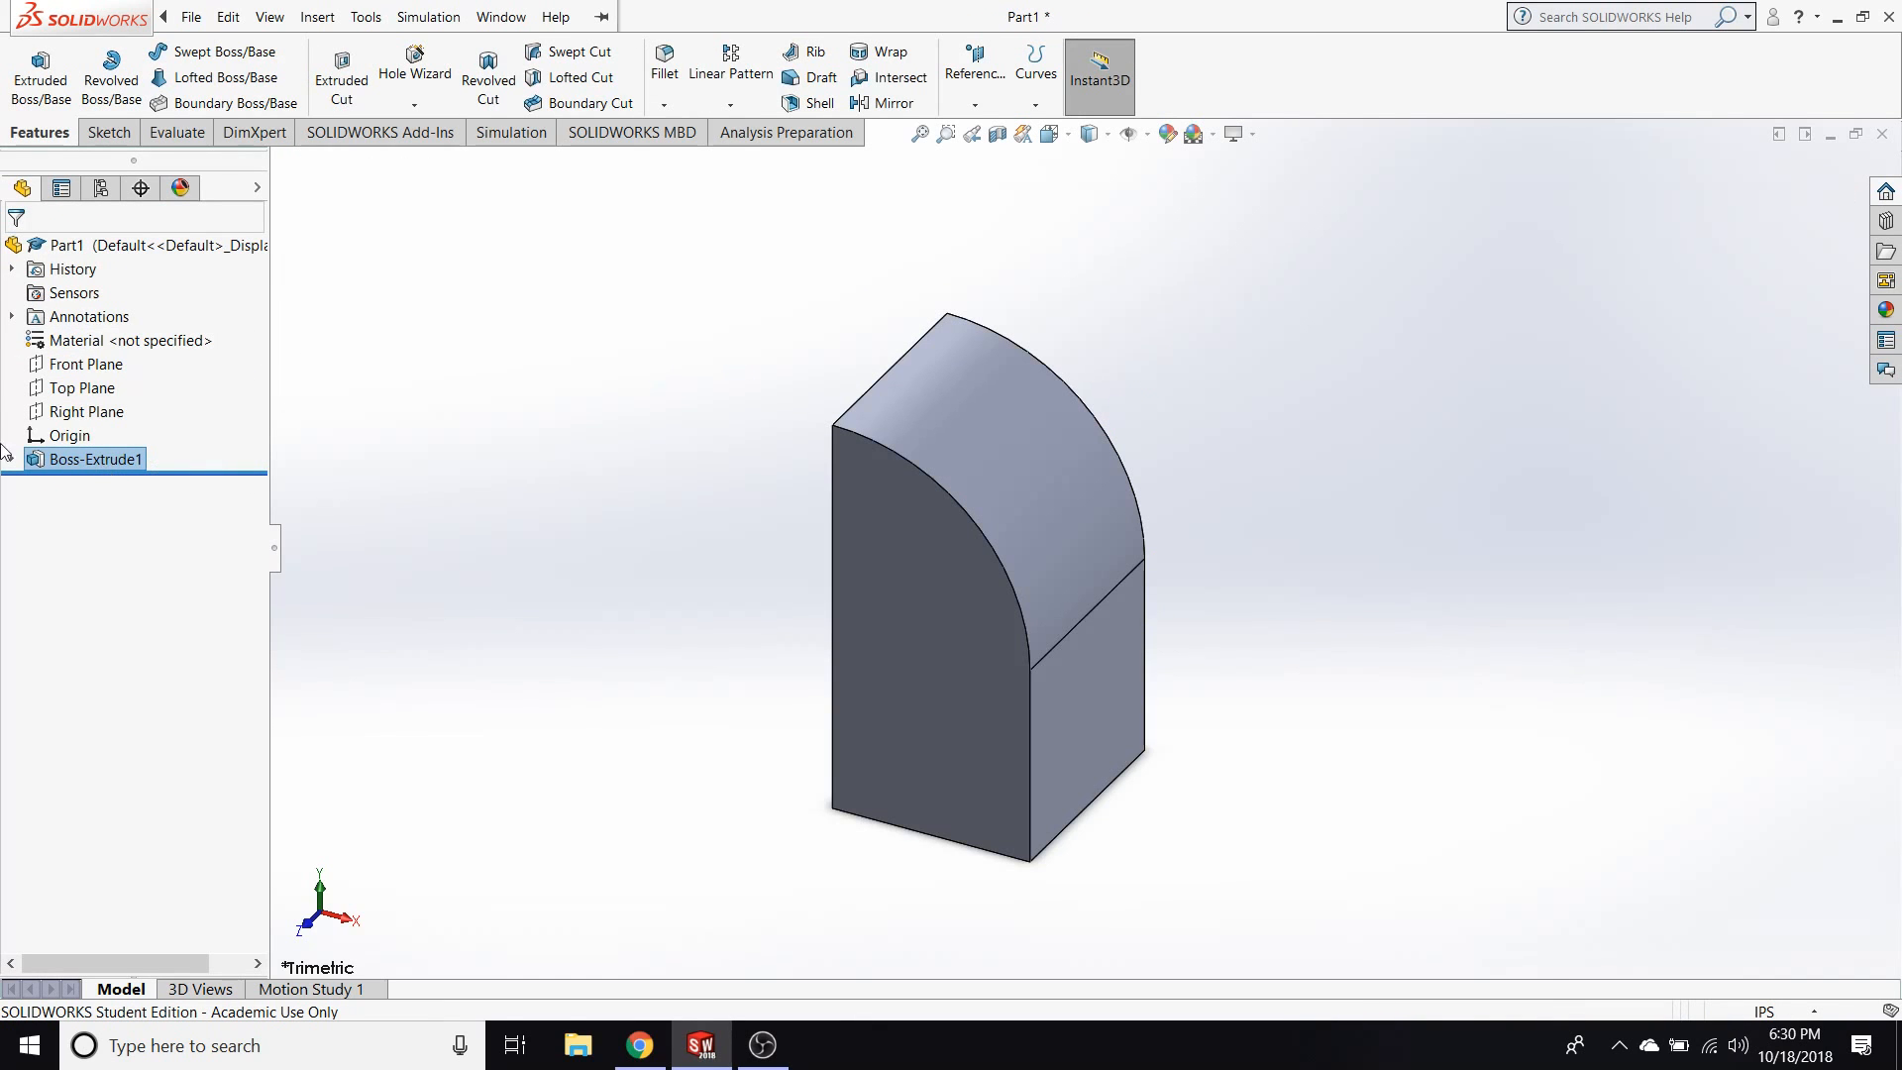
Undo the extrusion and return to the profile sketch.
right_click(61, 462)
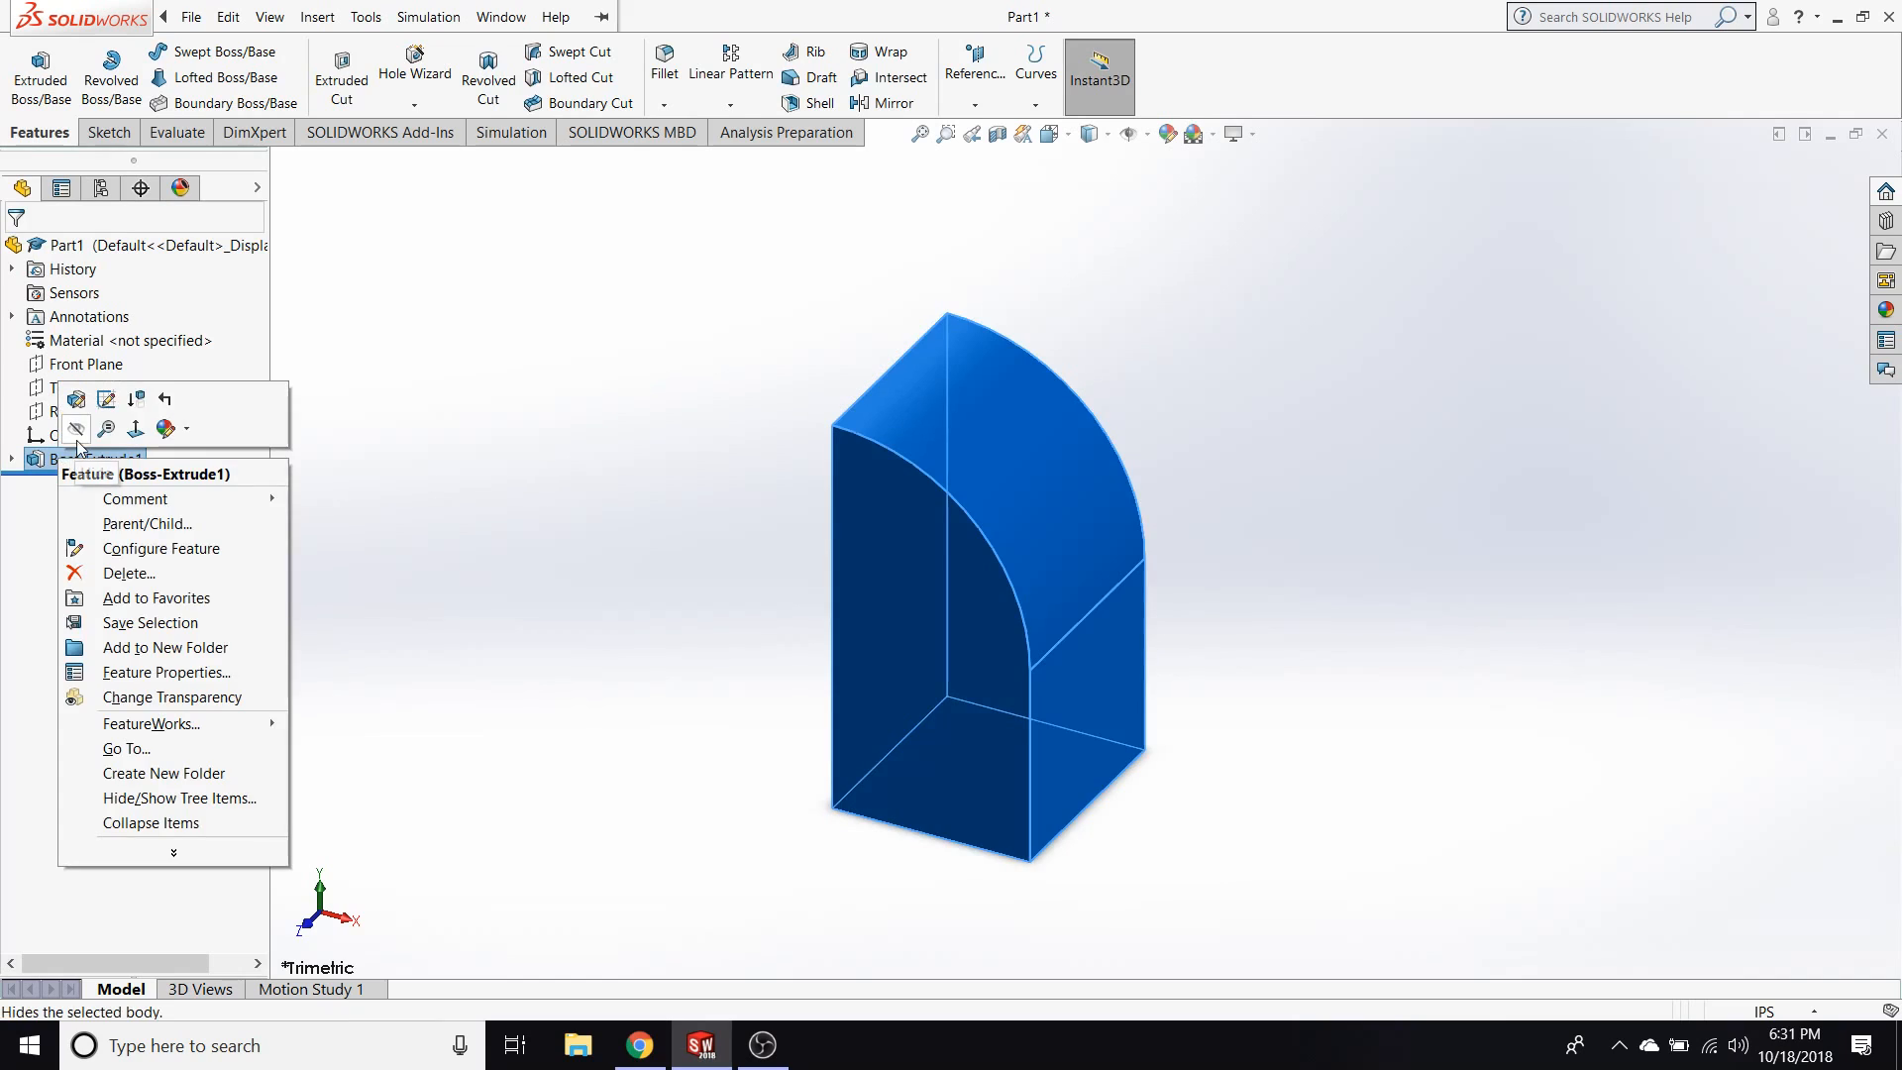
click(52, 457)
click(361, 481)
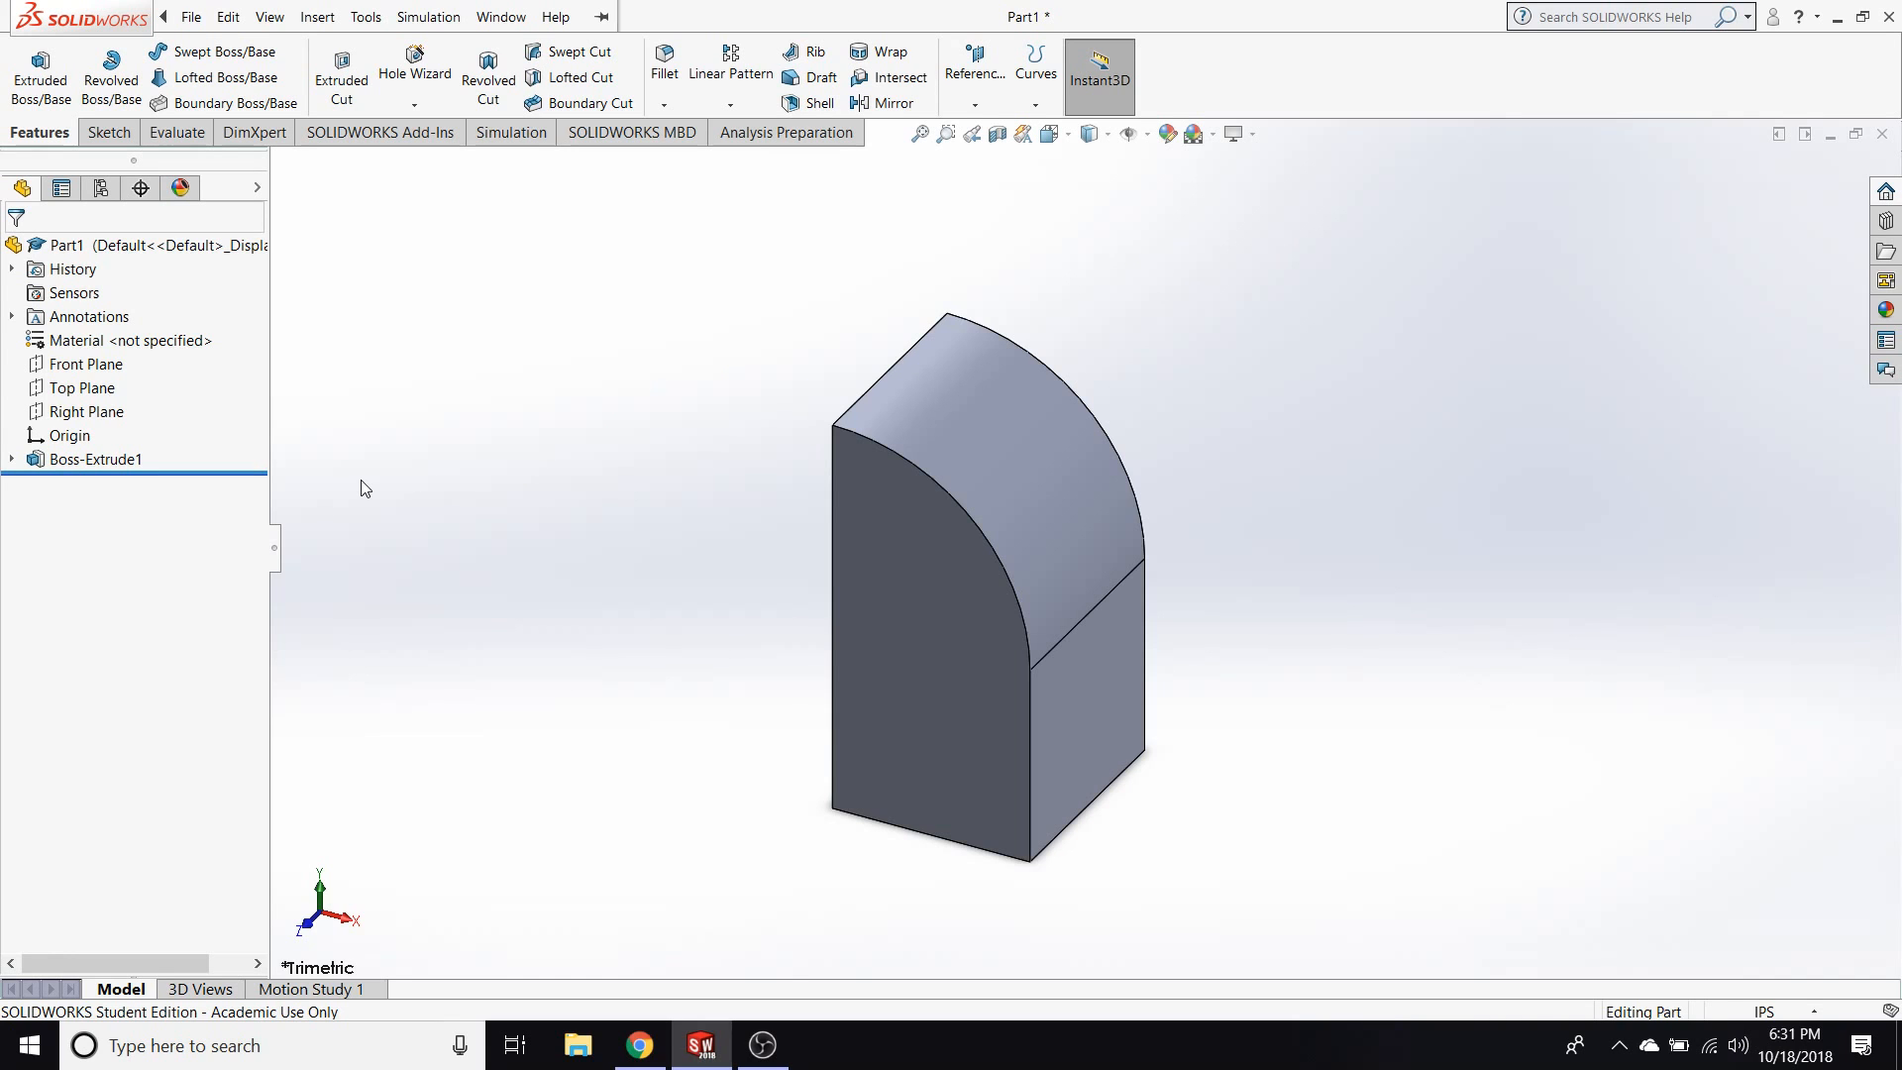
key(ctrl+z)
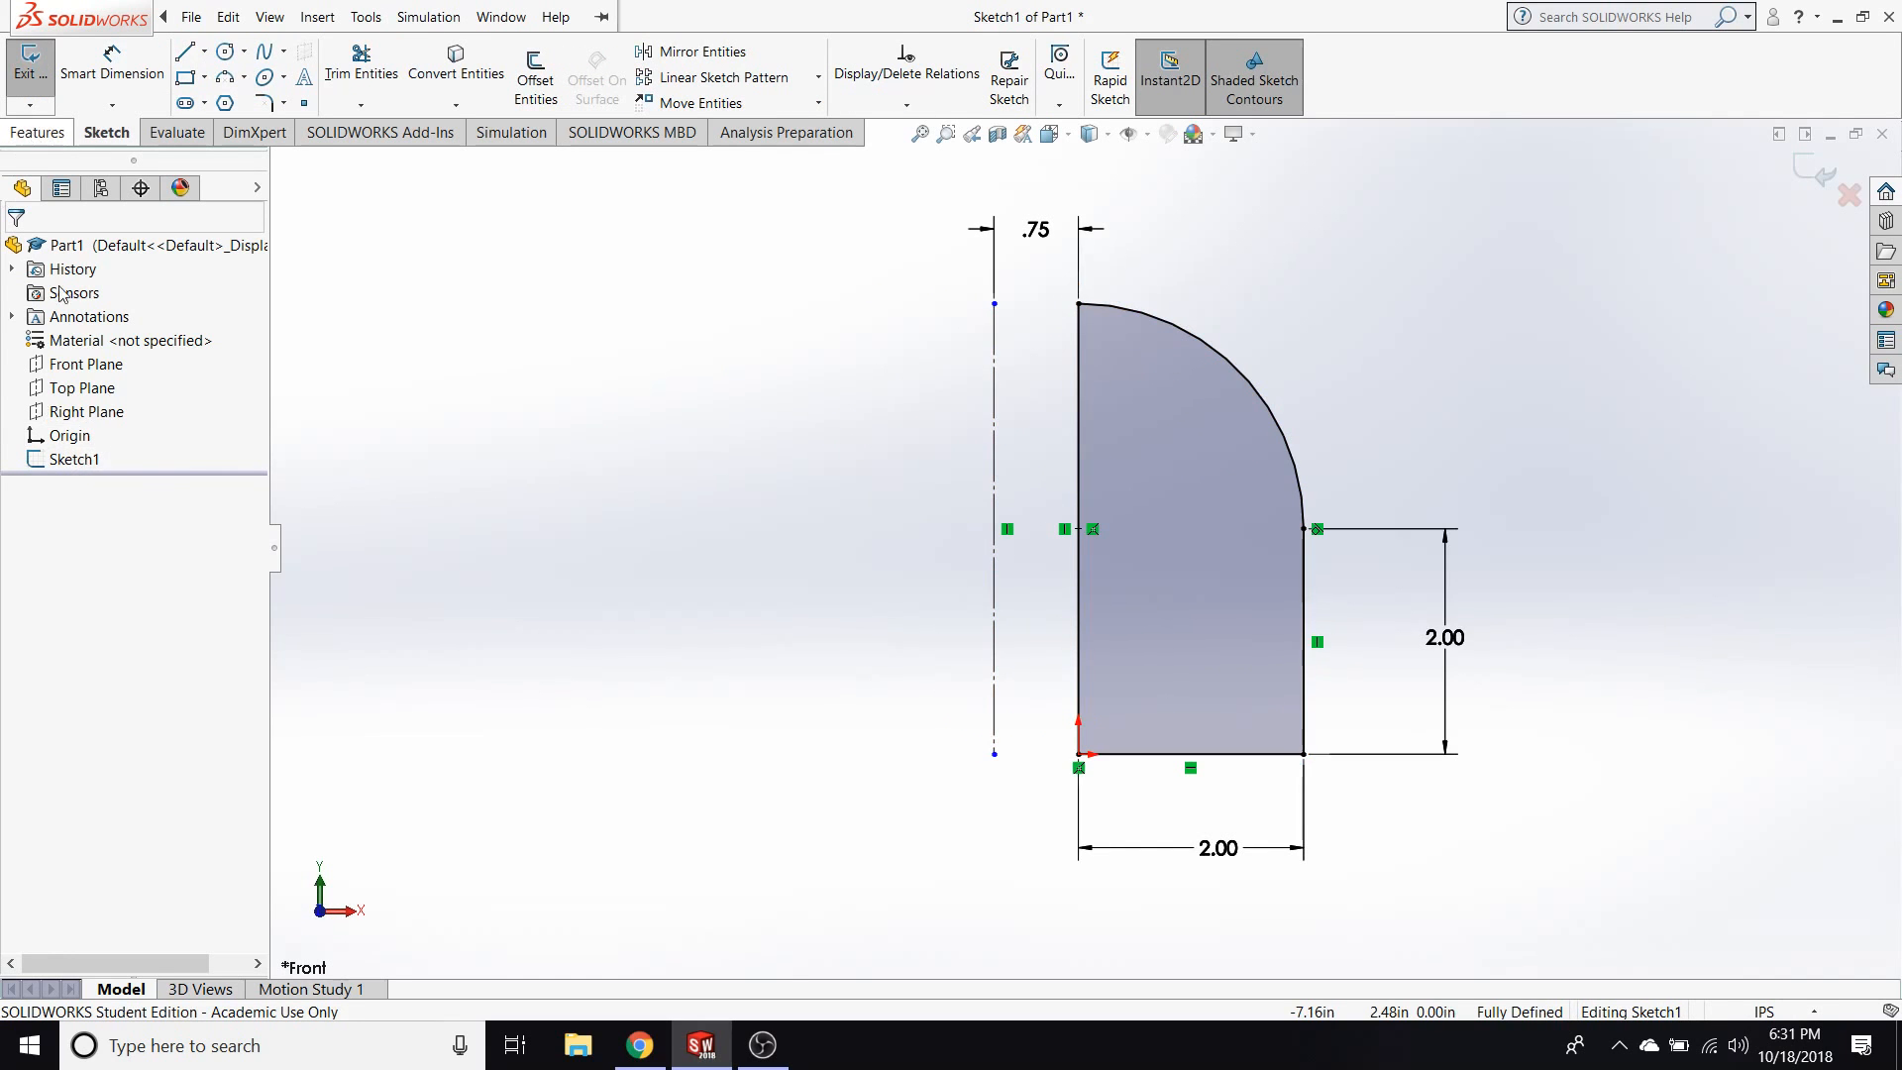
Revolve the profile 360° about the vertical construction line as a boss.
click(40, 131)
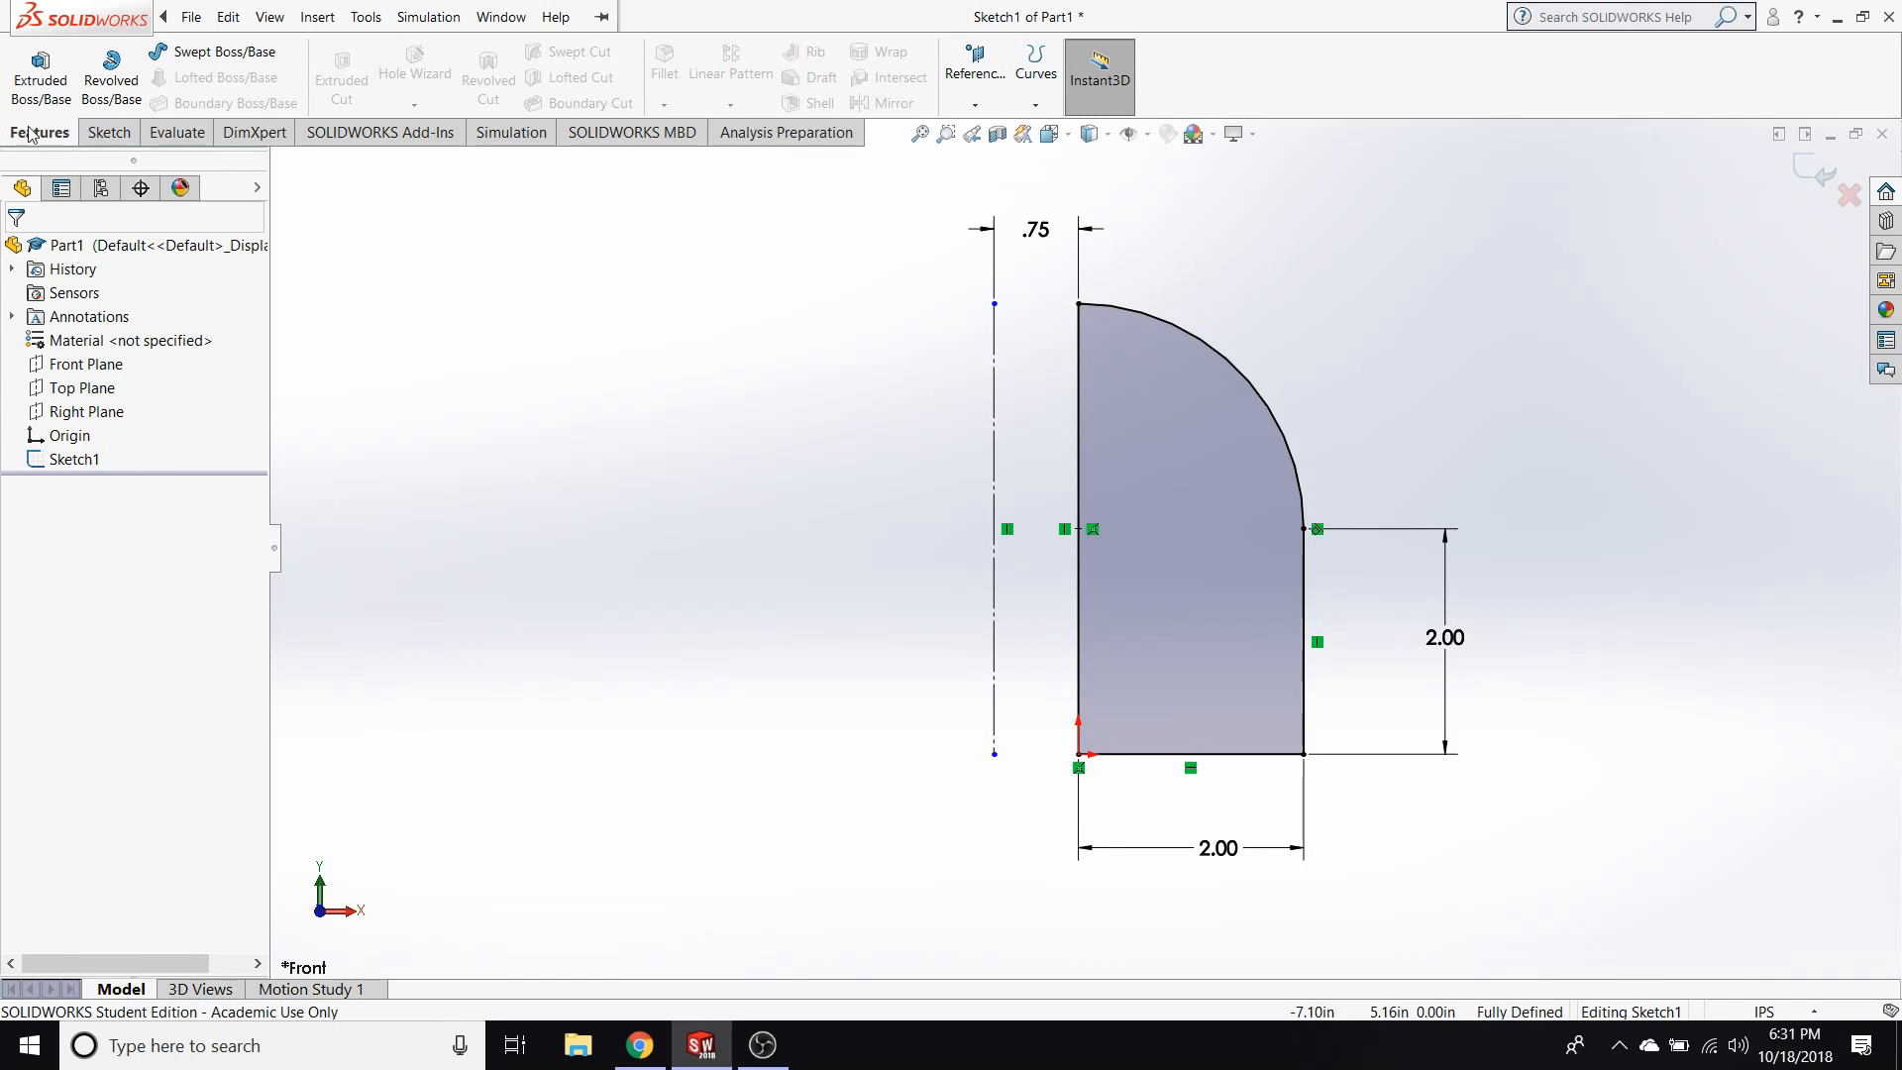
click(111, 81)
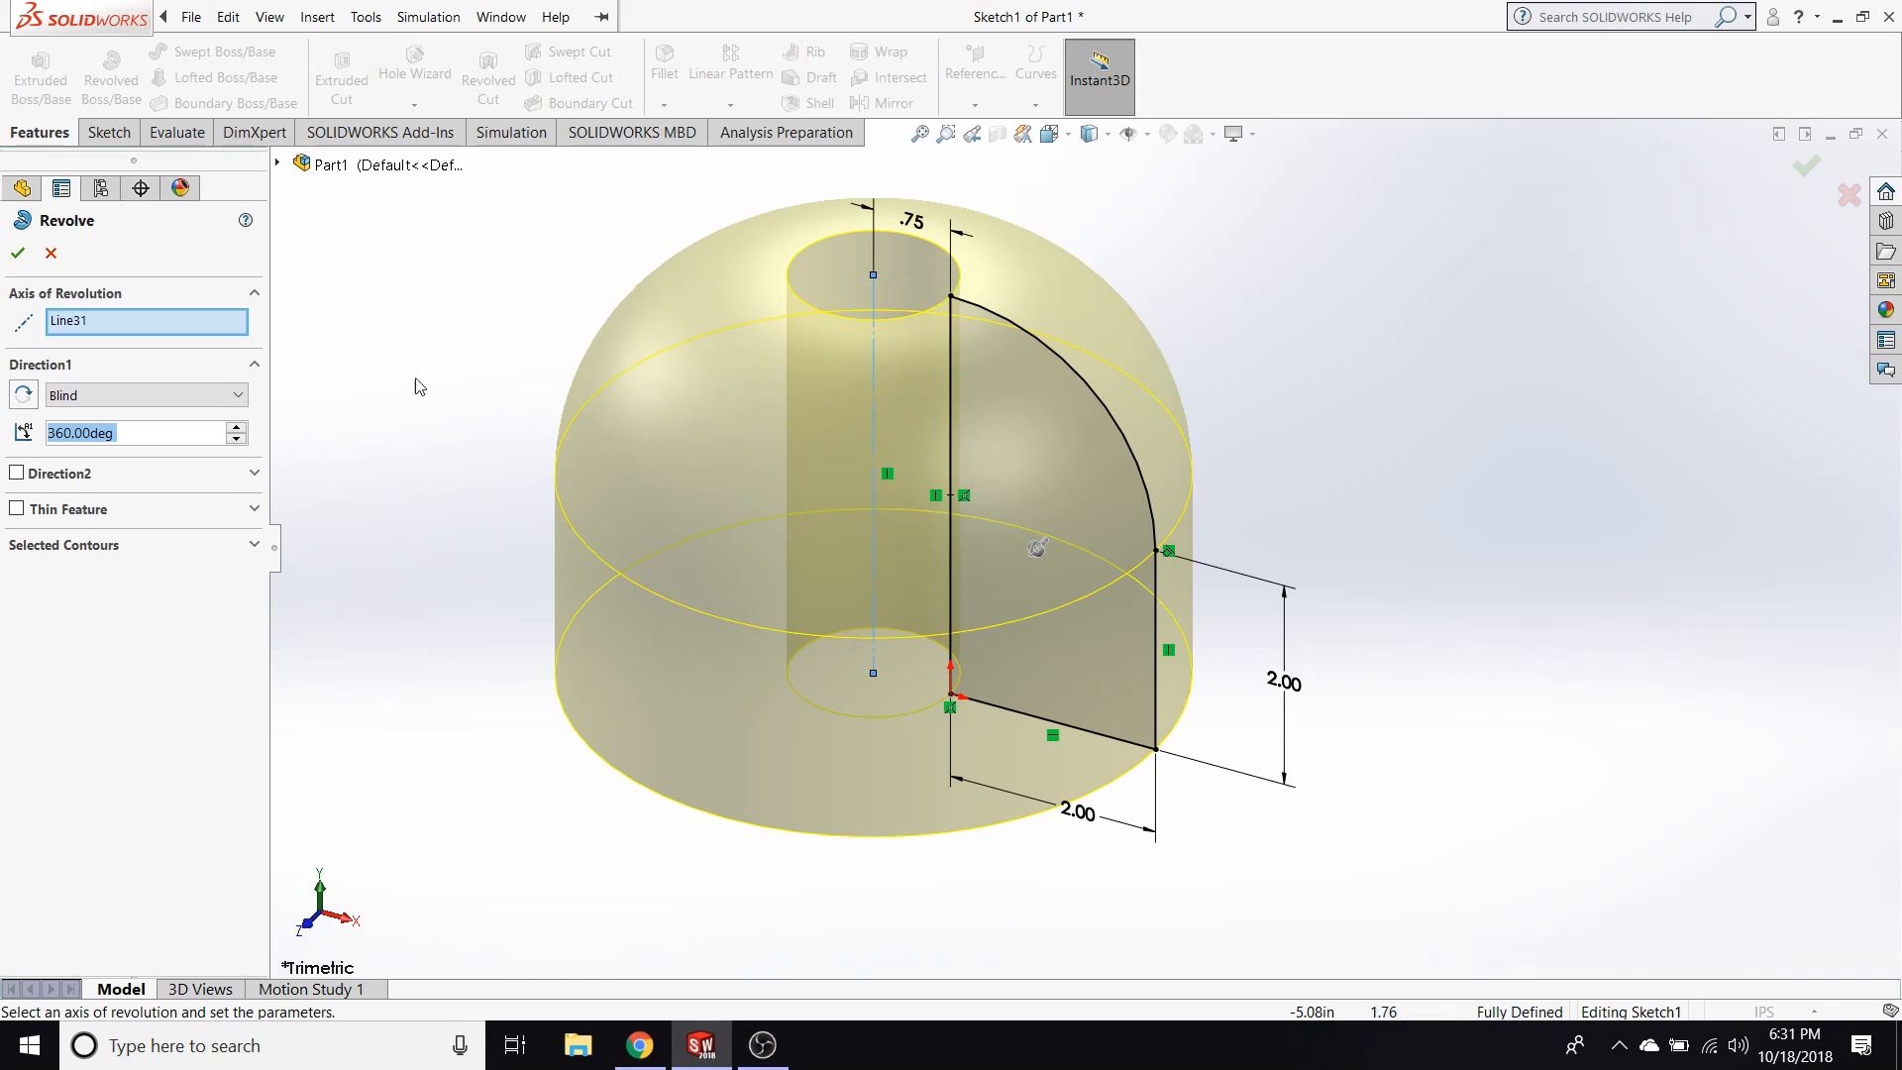
click(18, 252)
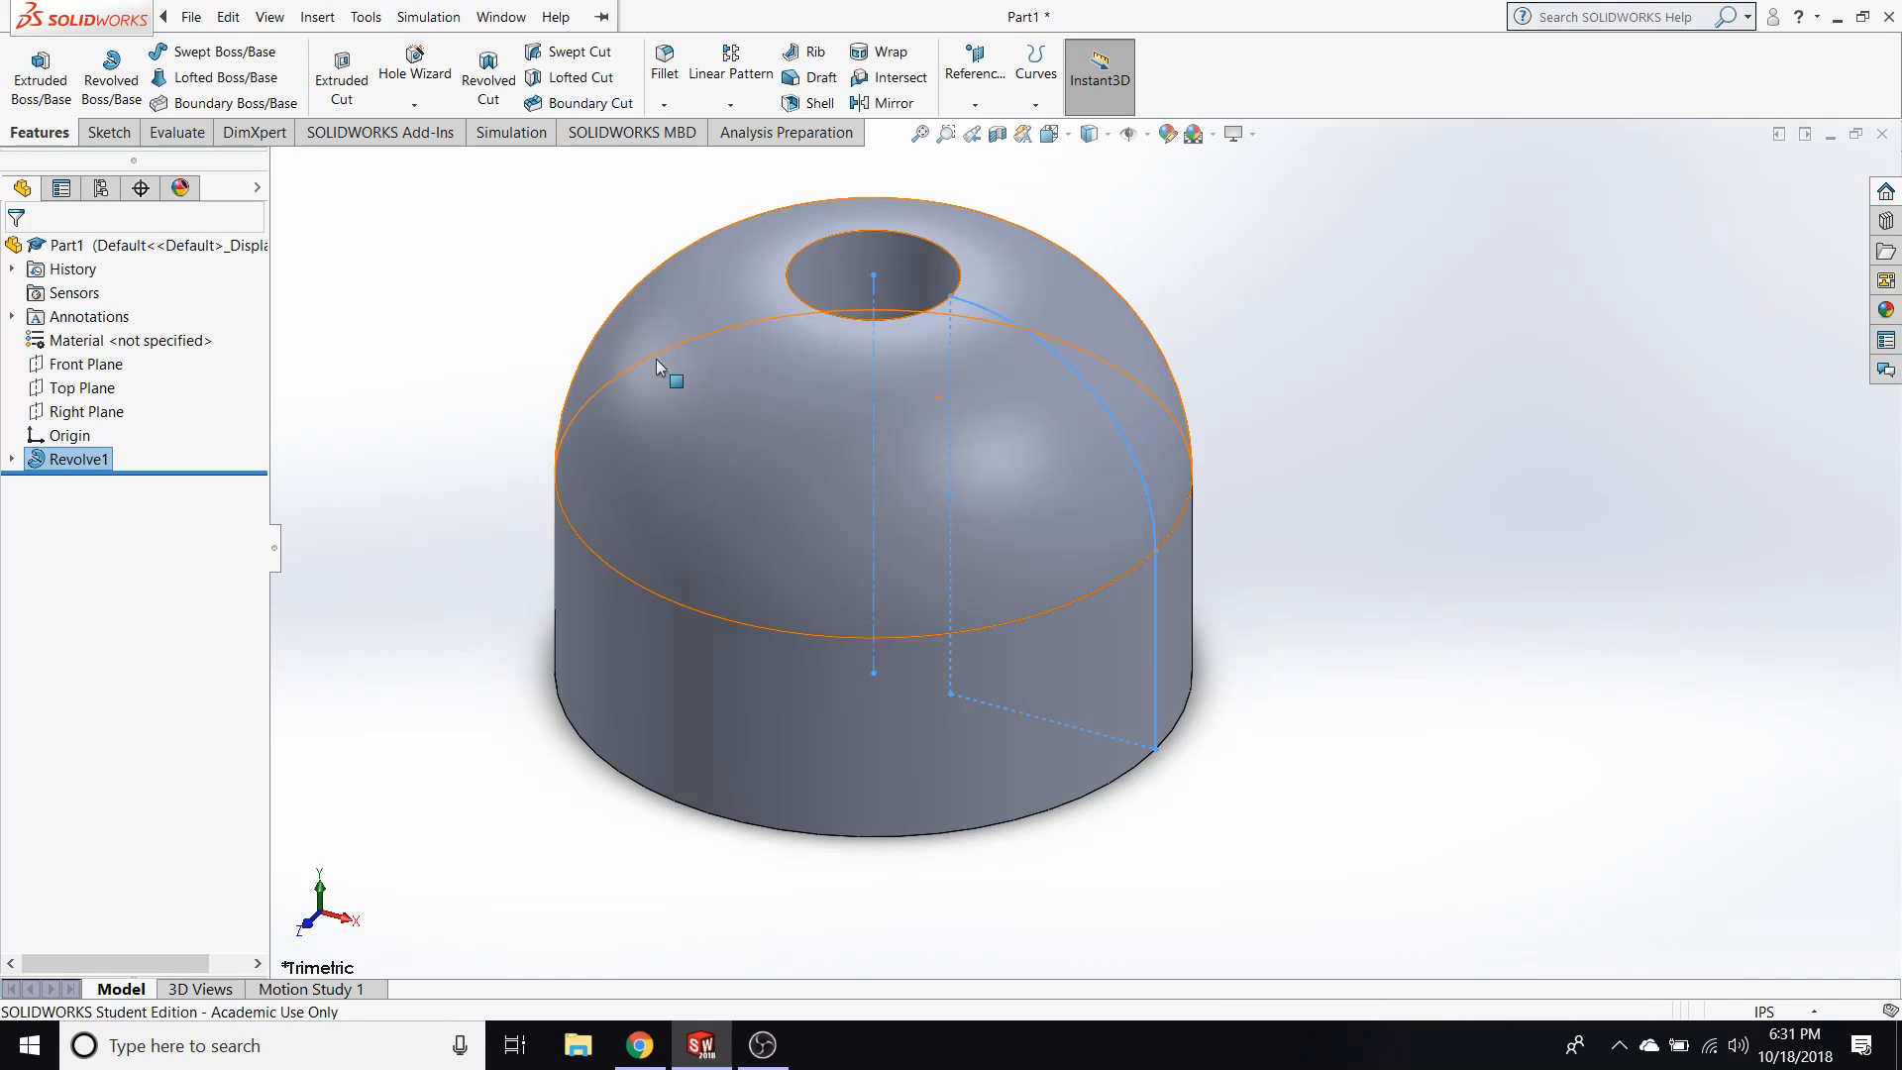
Change the revolve's axis from the construction line to the profile's straight vertical left edge.
click(46, 465)
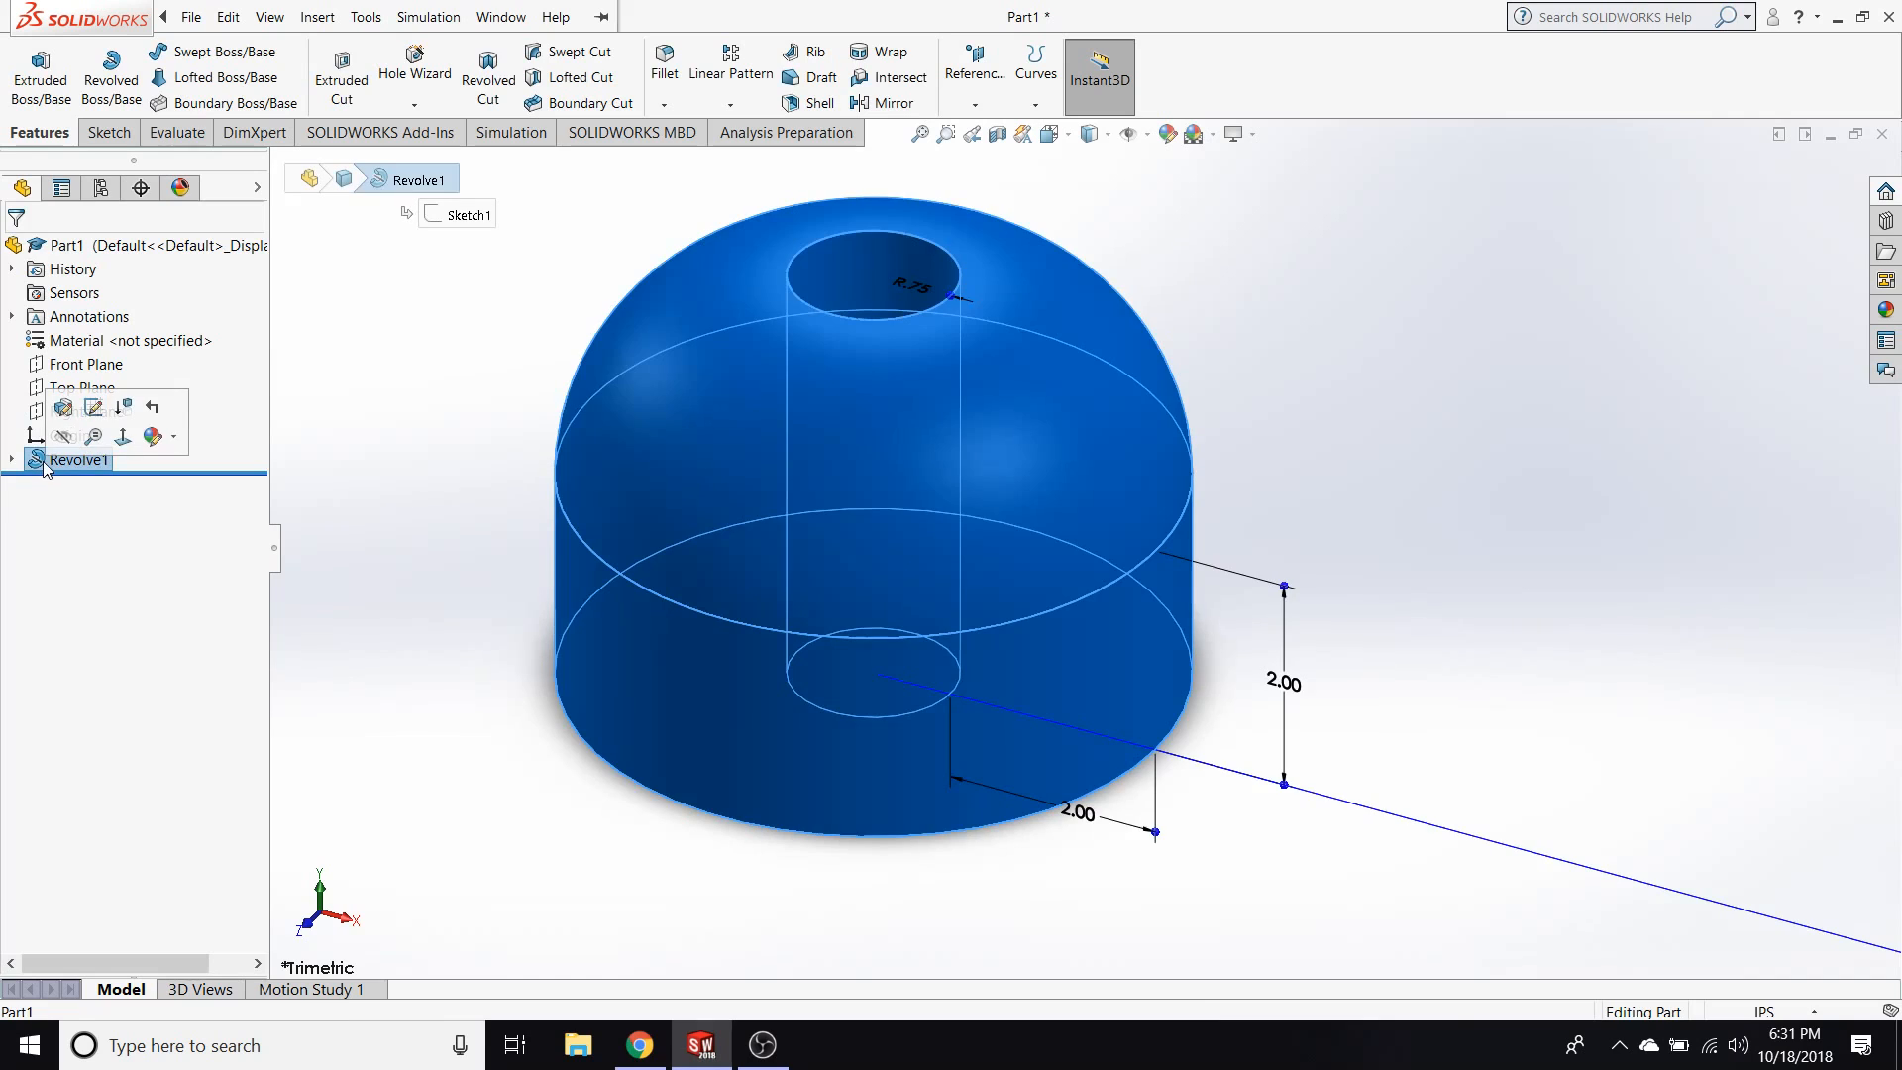
click(59, 408)
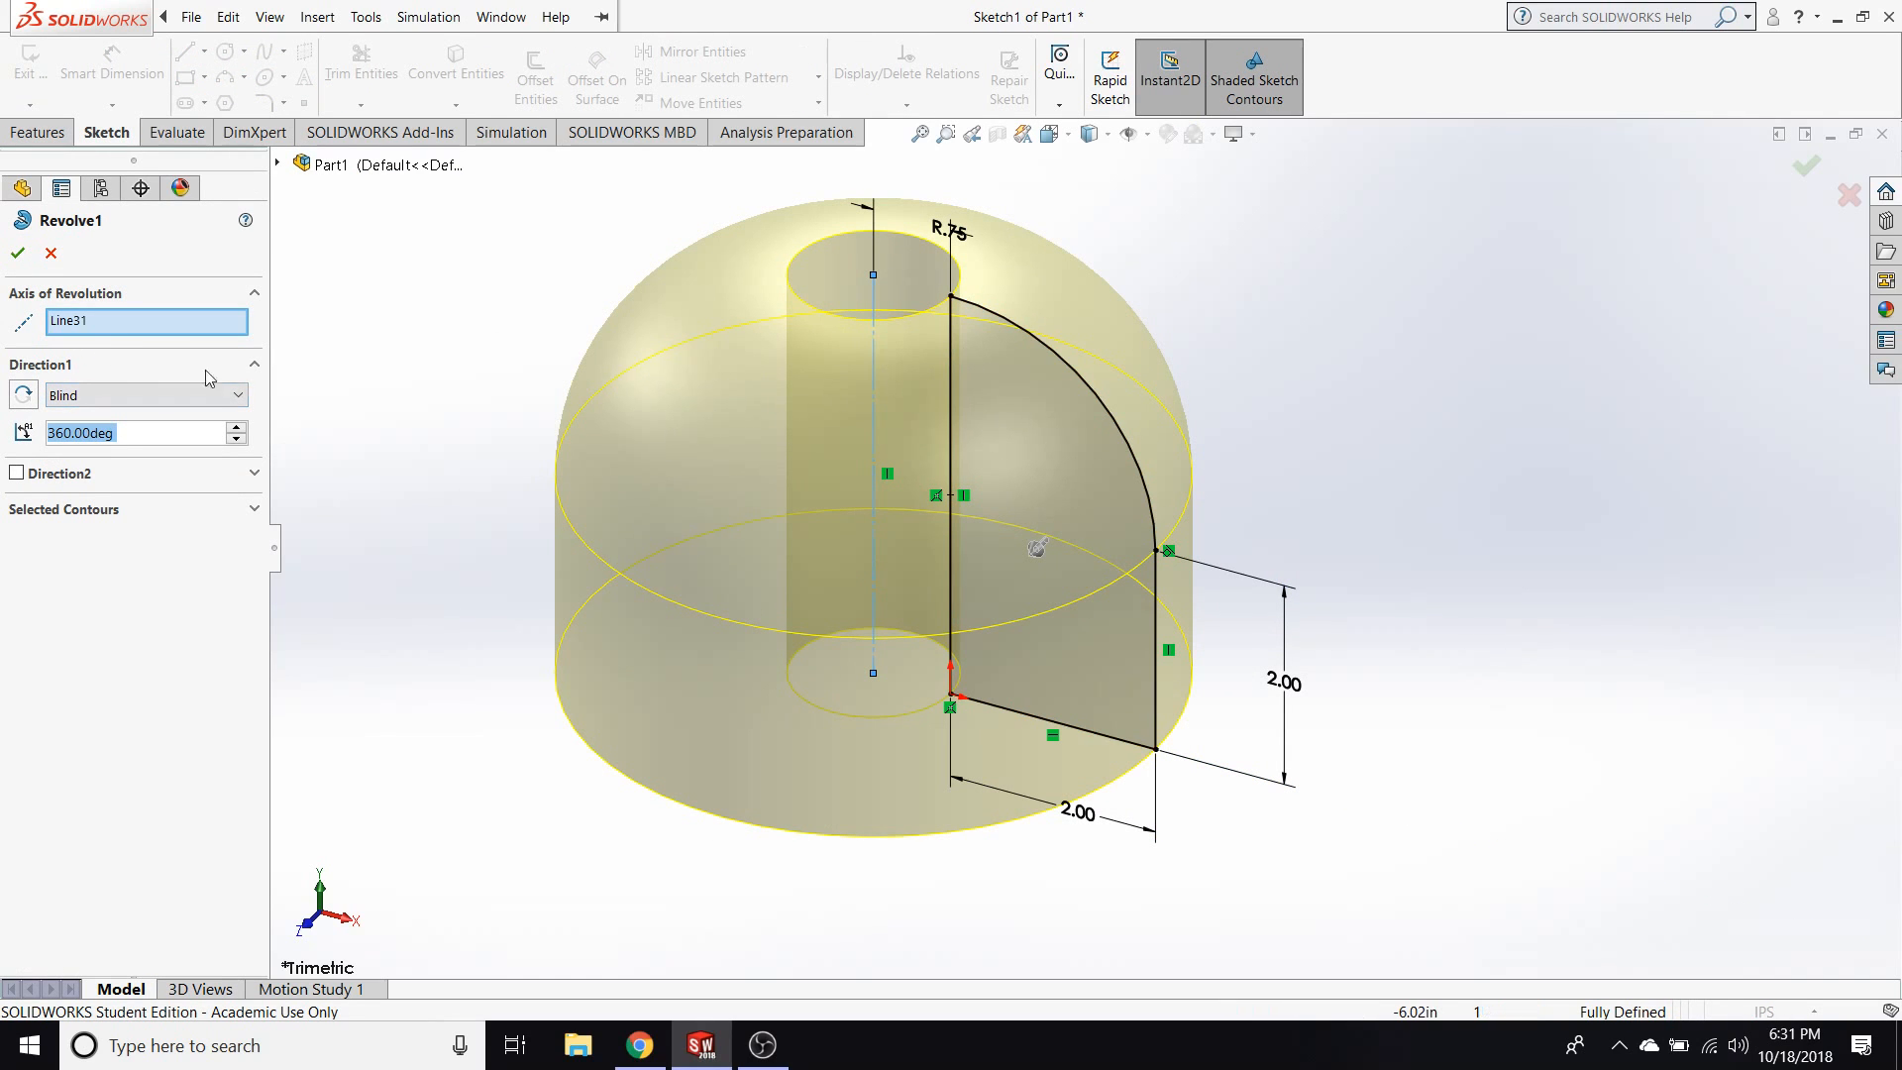
click(95, 322)
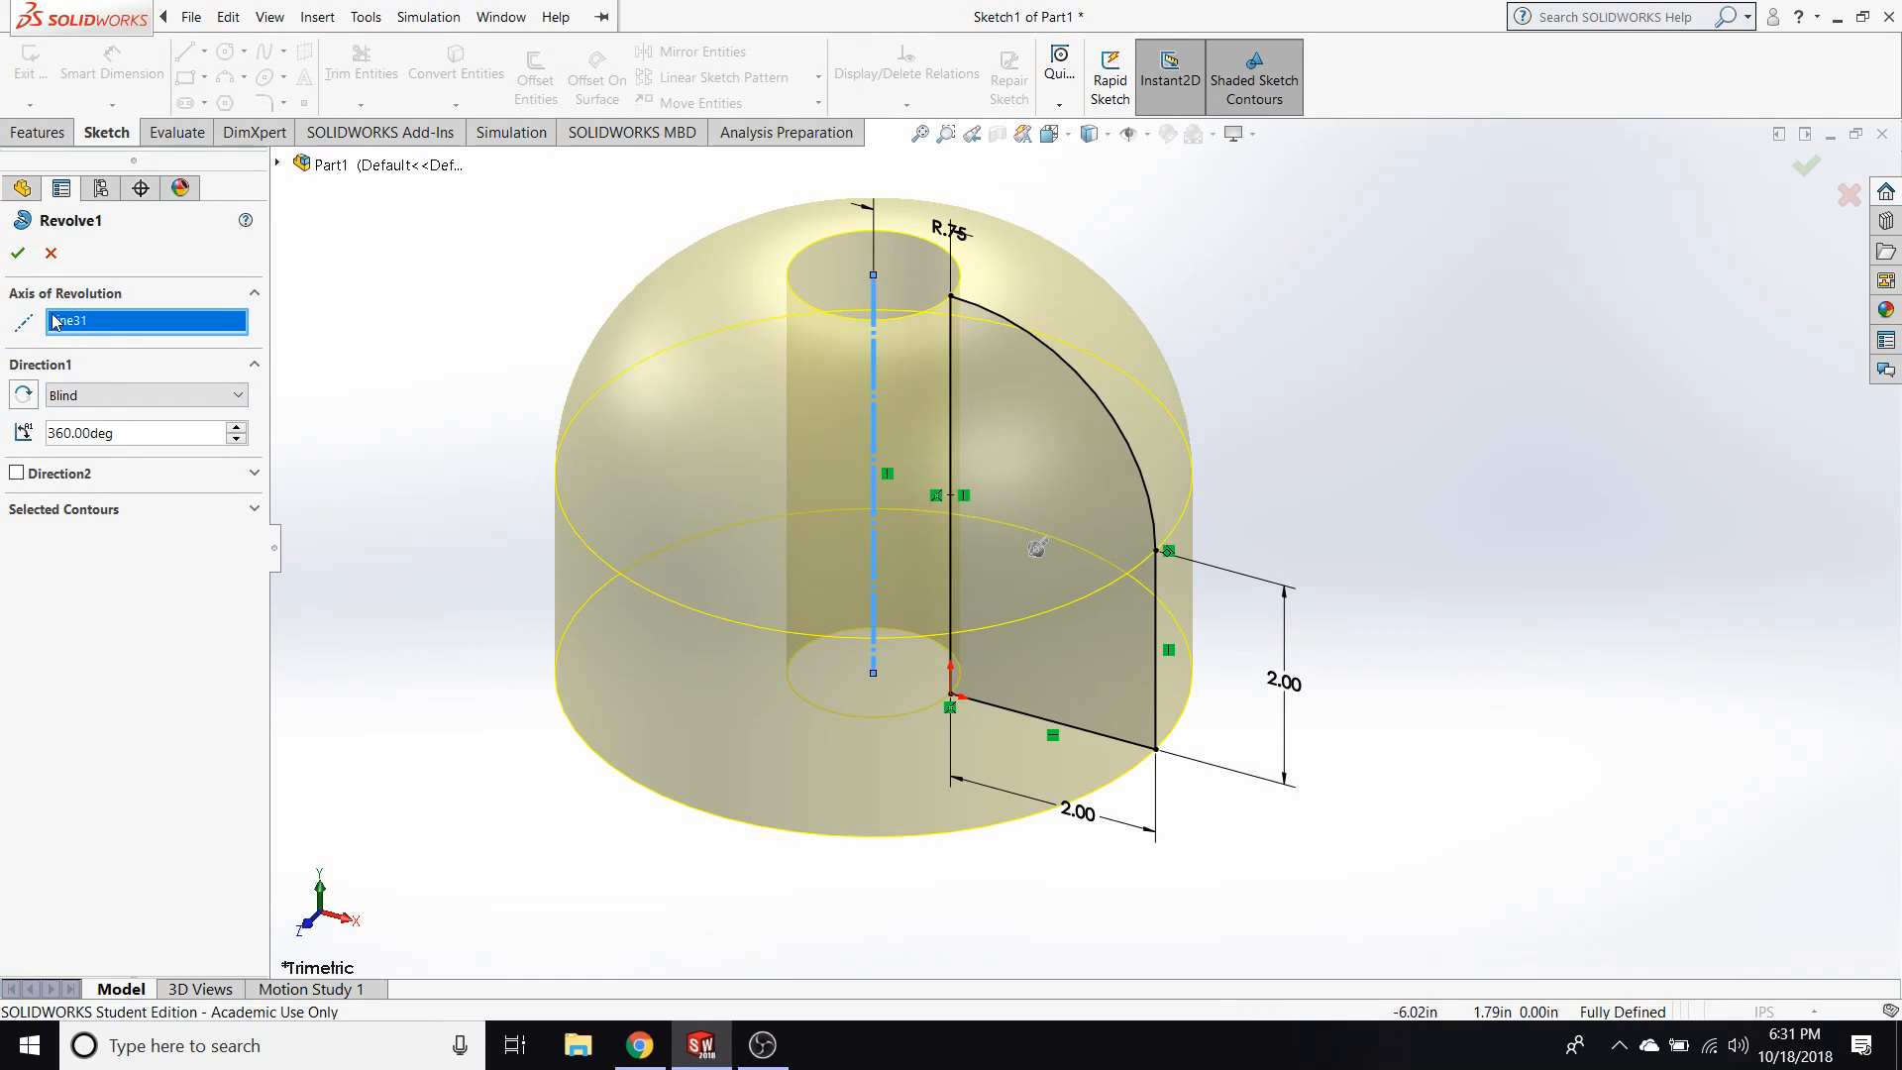
click(950, 414)
click(18, 252)
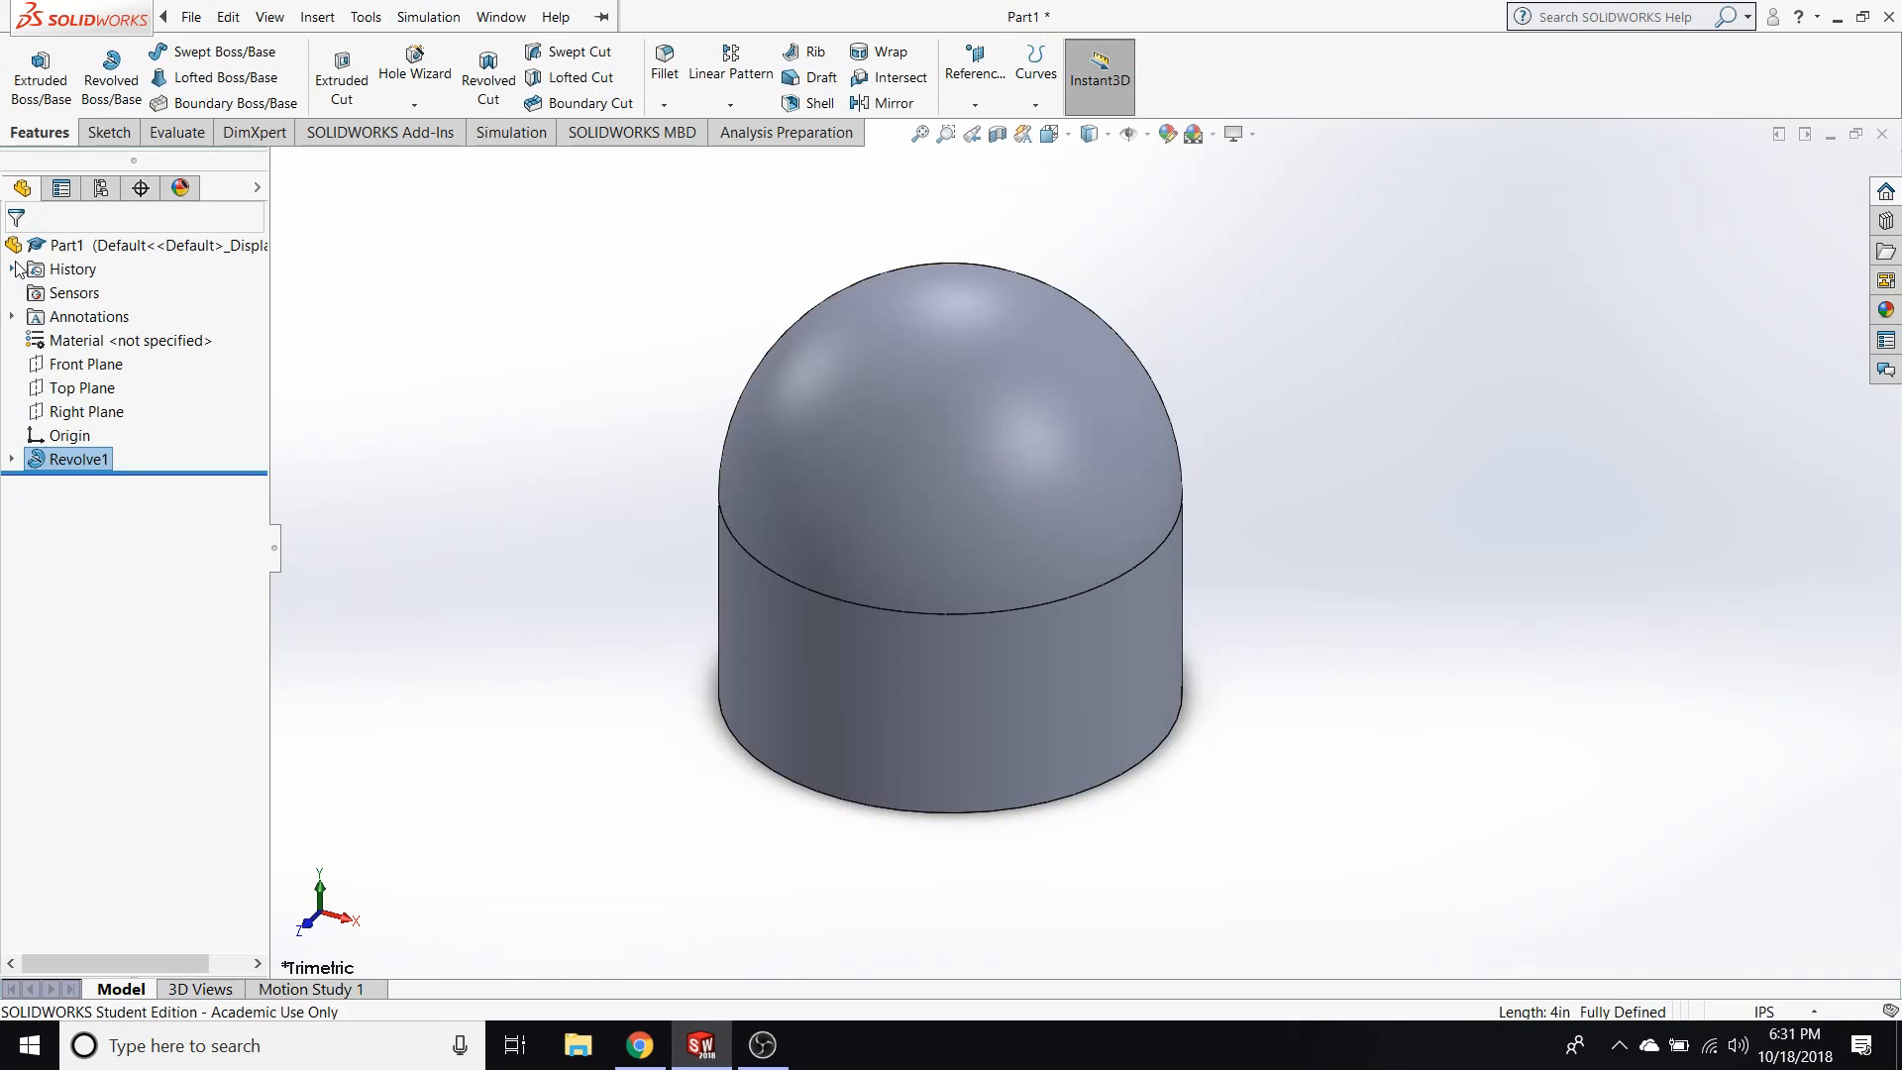
Edit the revolve feature and set its angle to 180°.
right_click(83, 460)
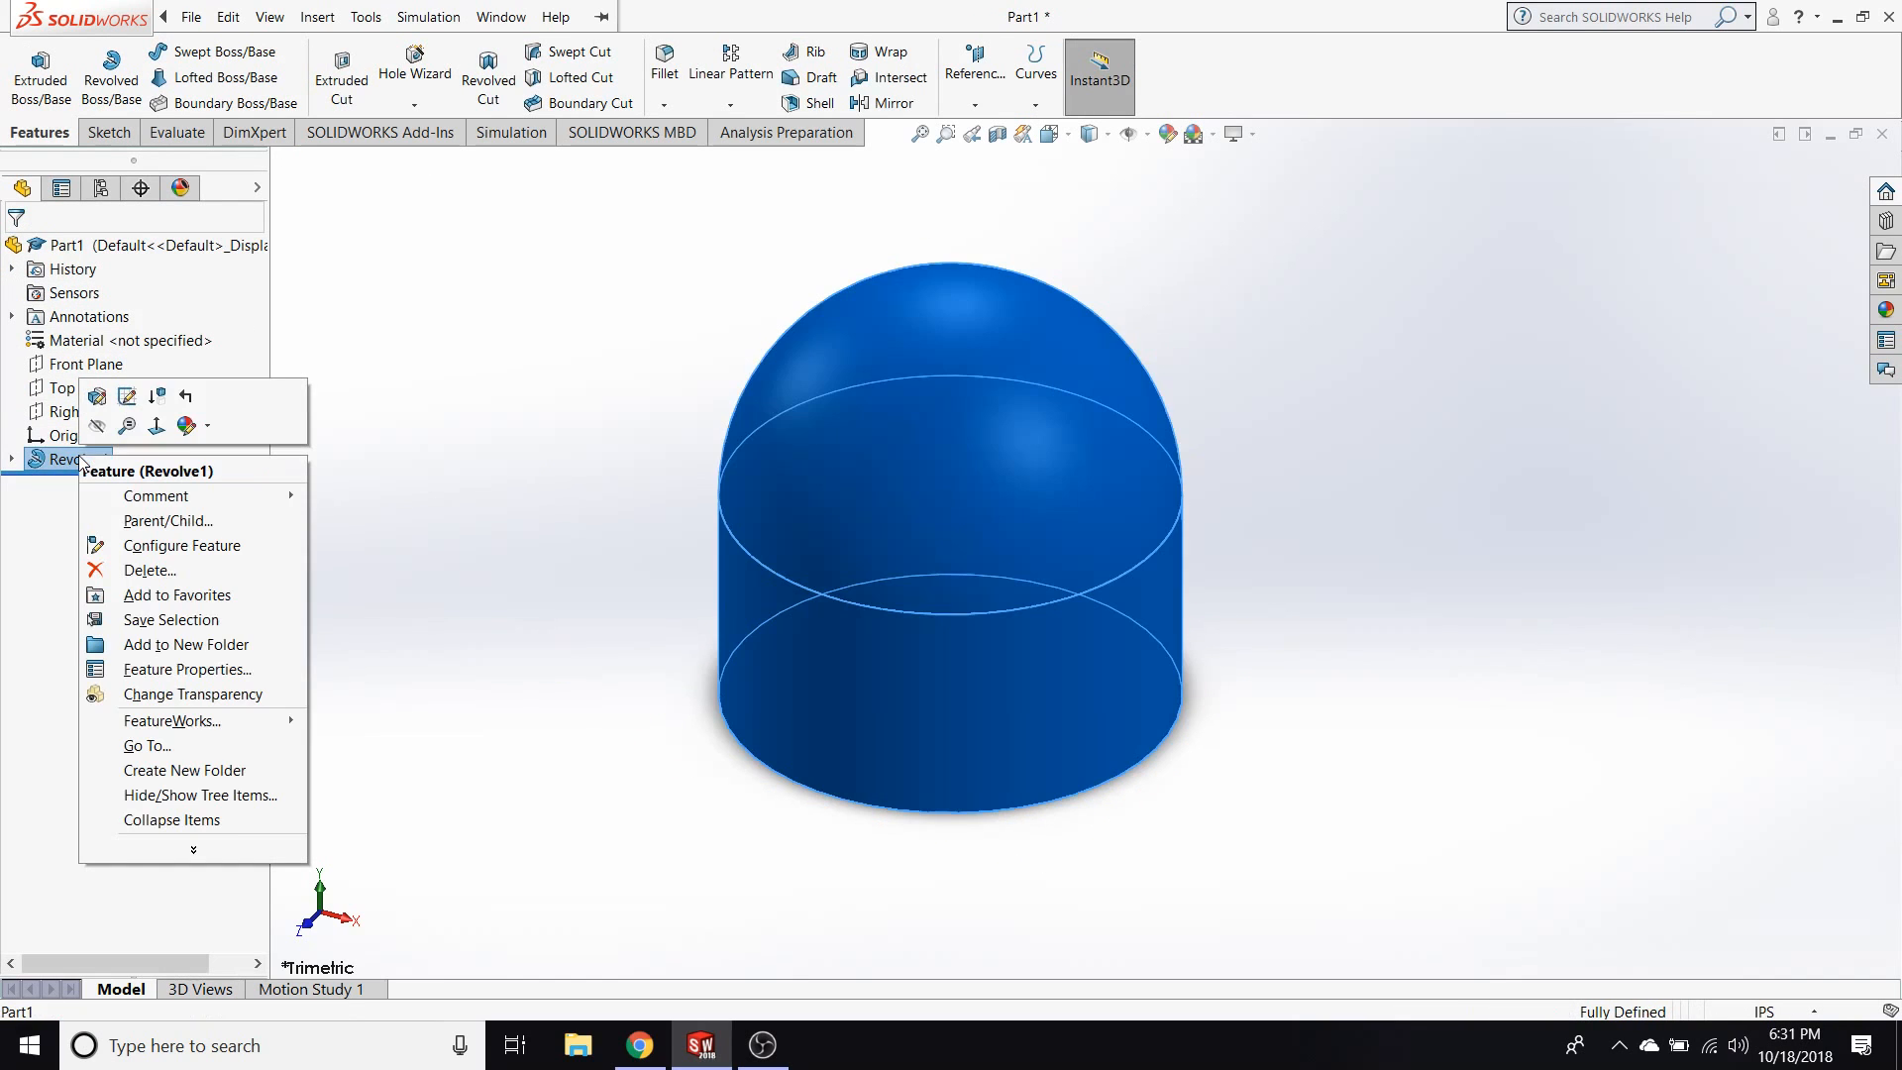
click(99, 407)
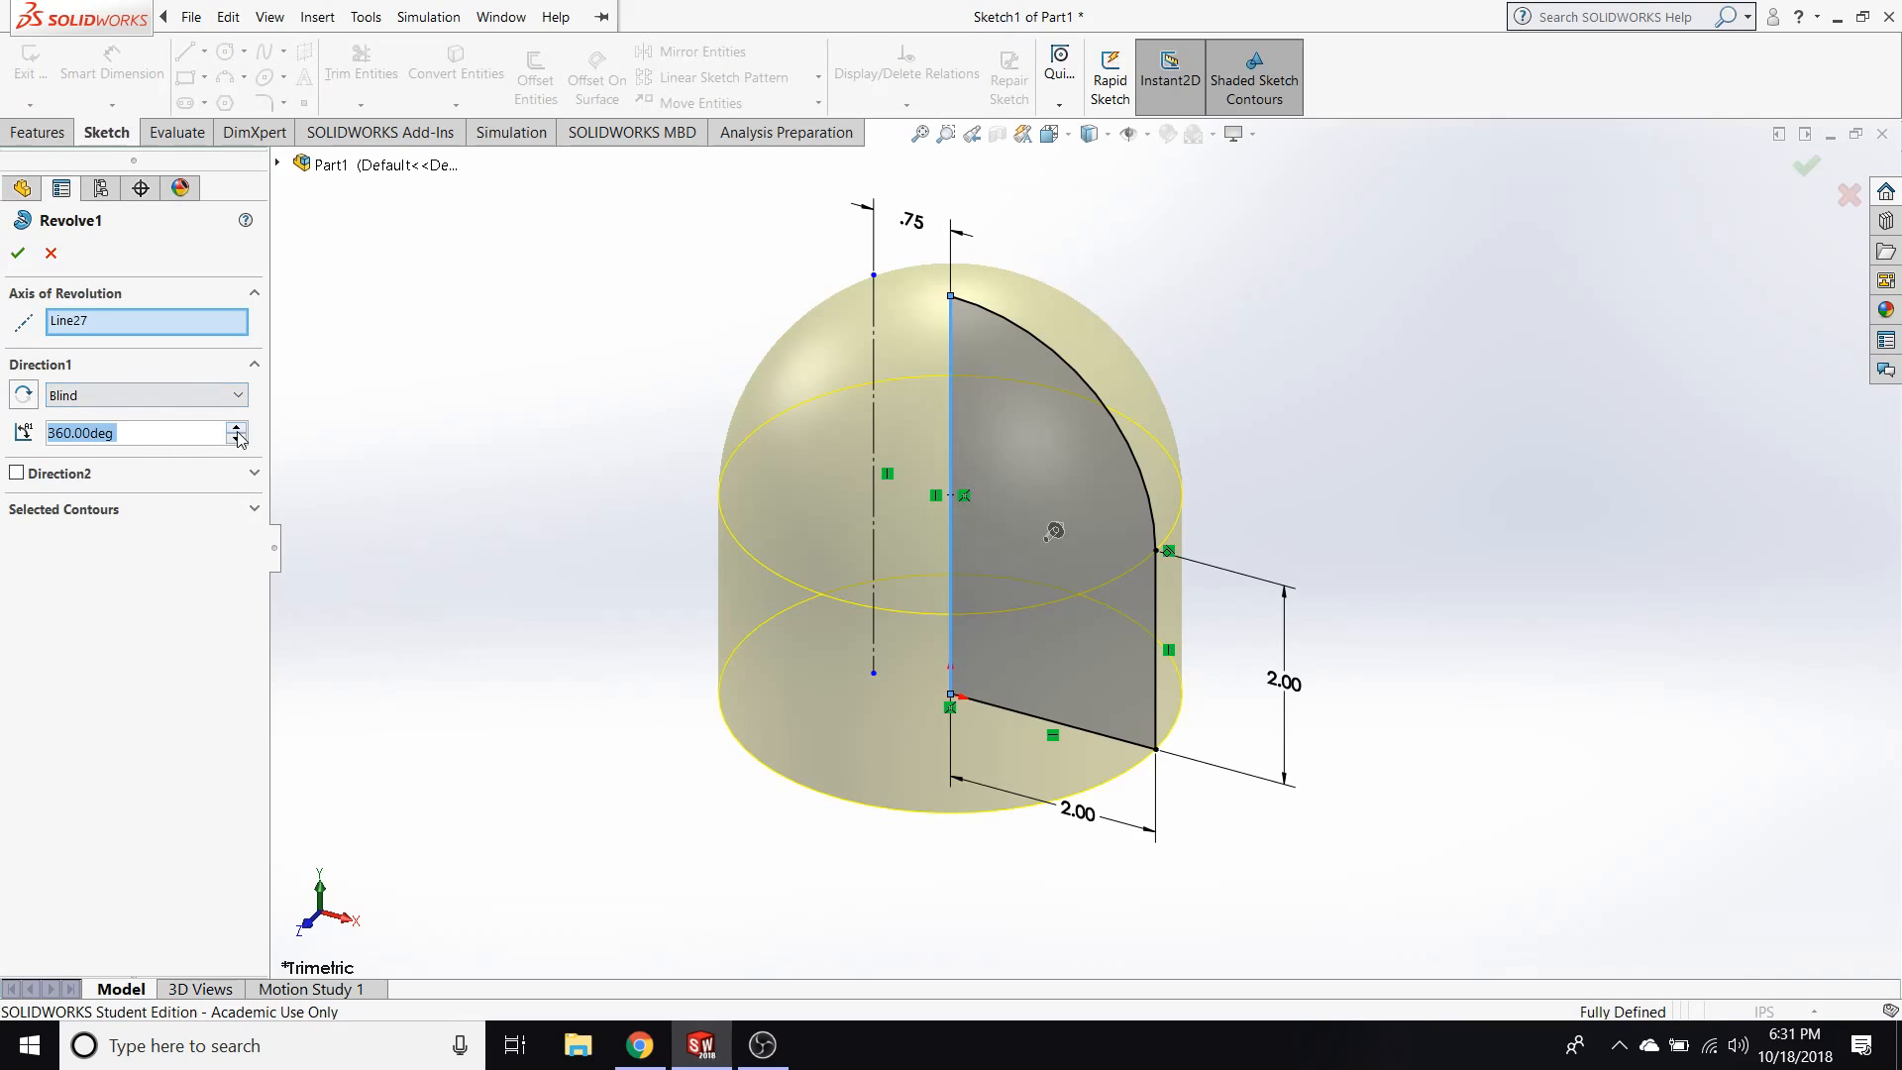
click(236, 439)
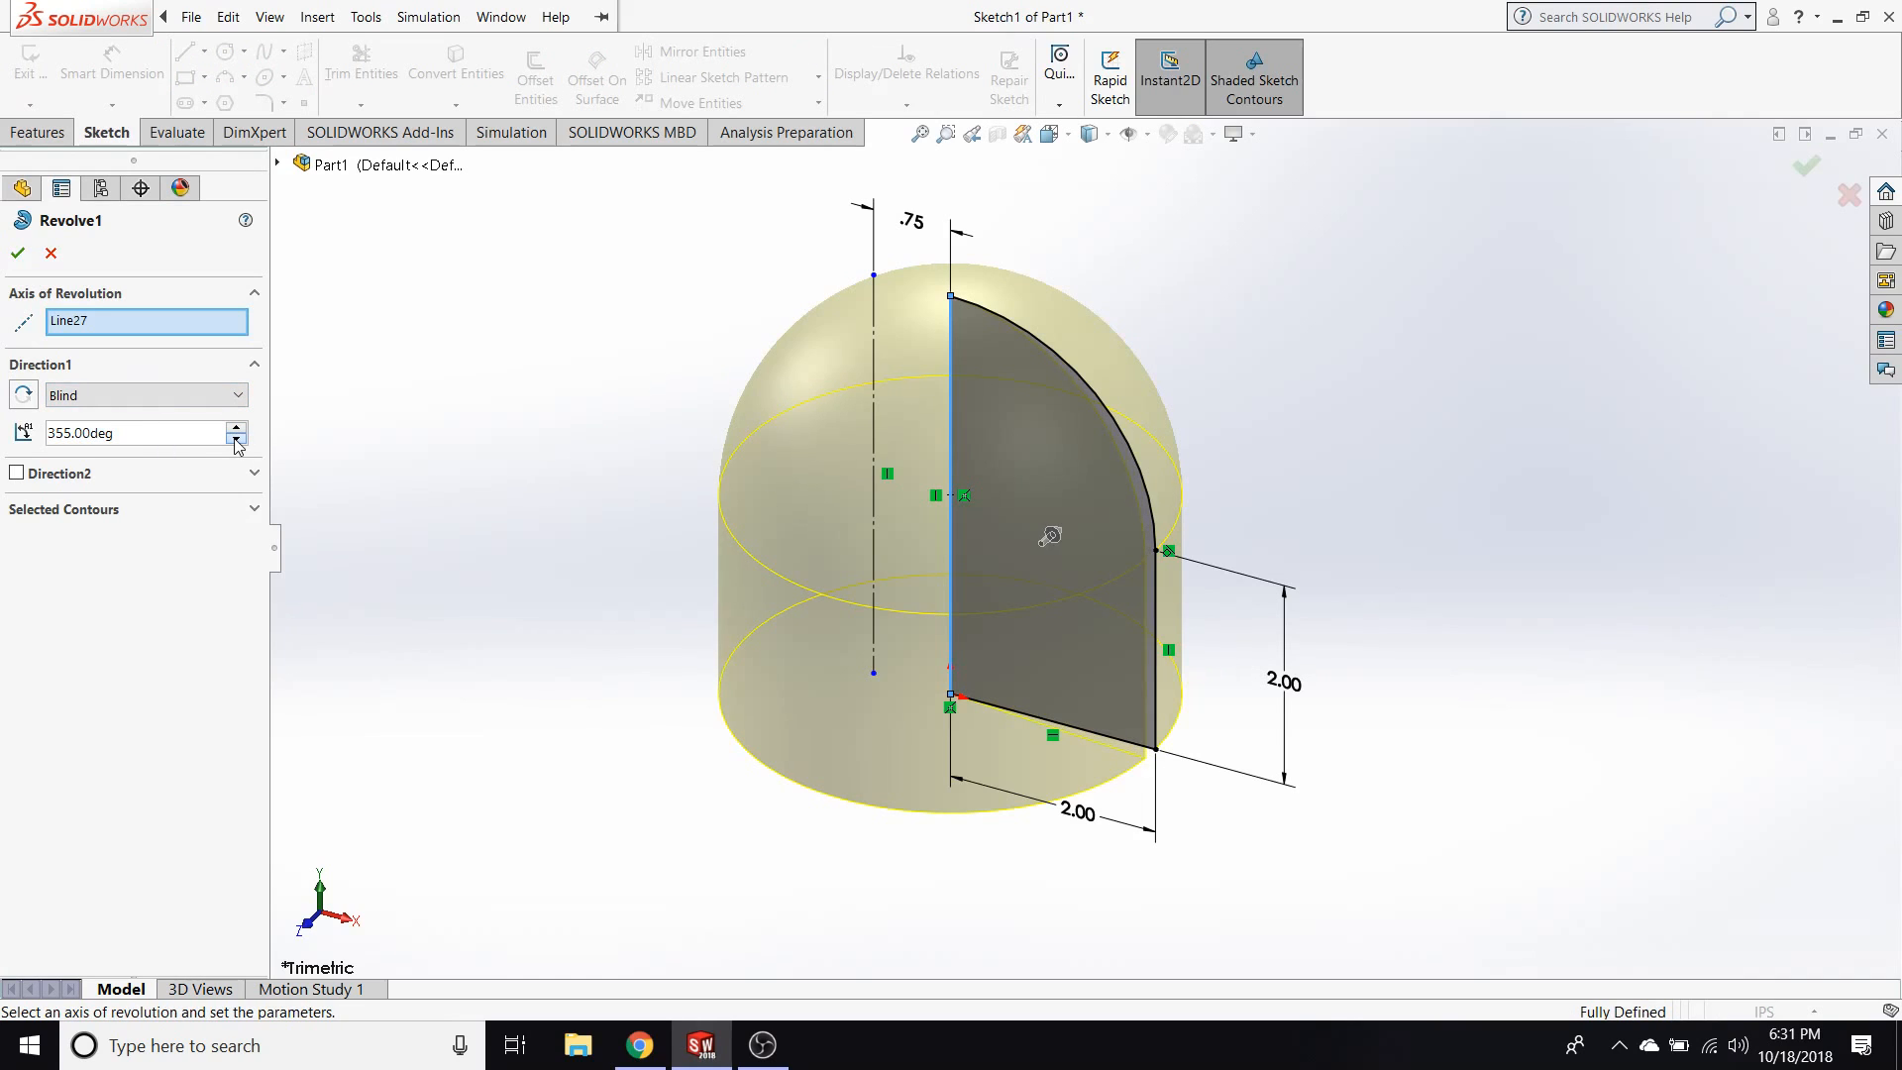
click(236, 439)
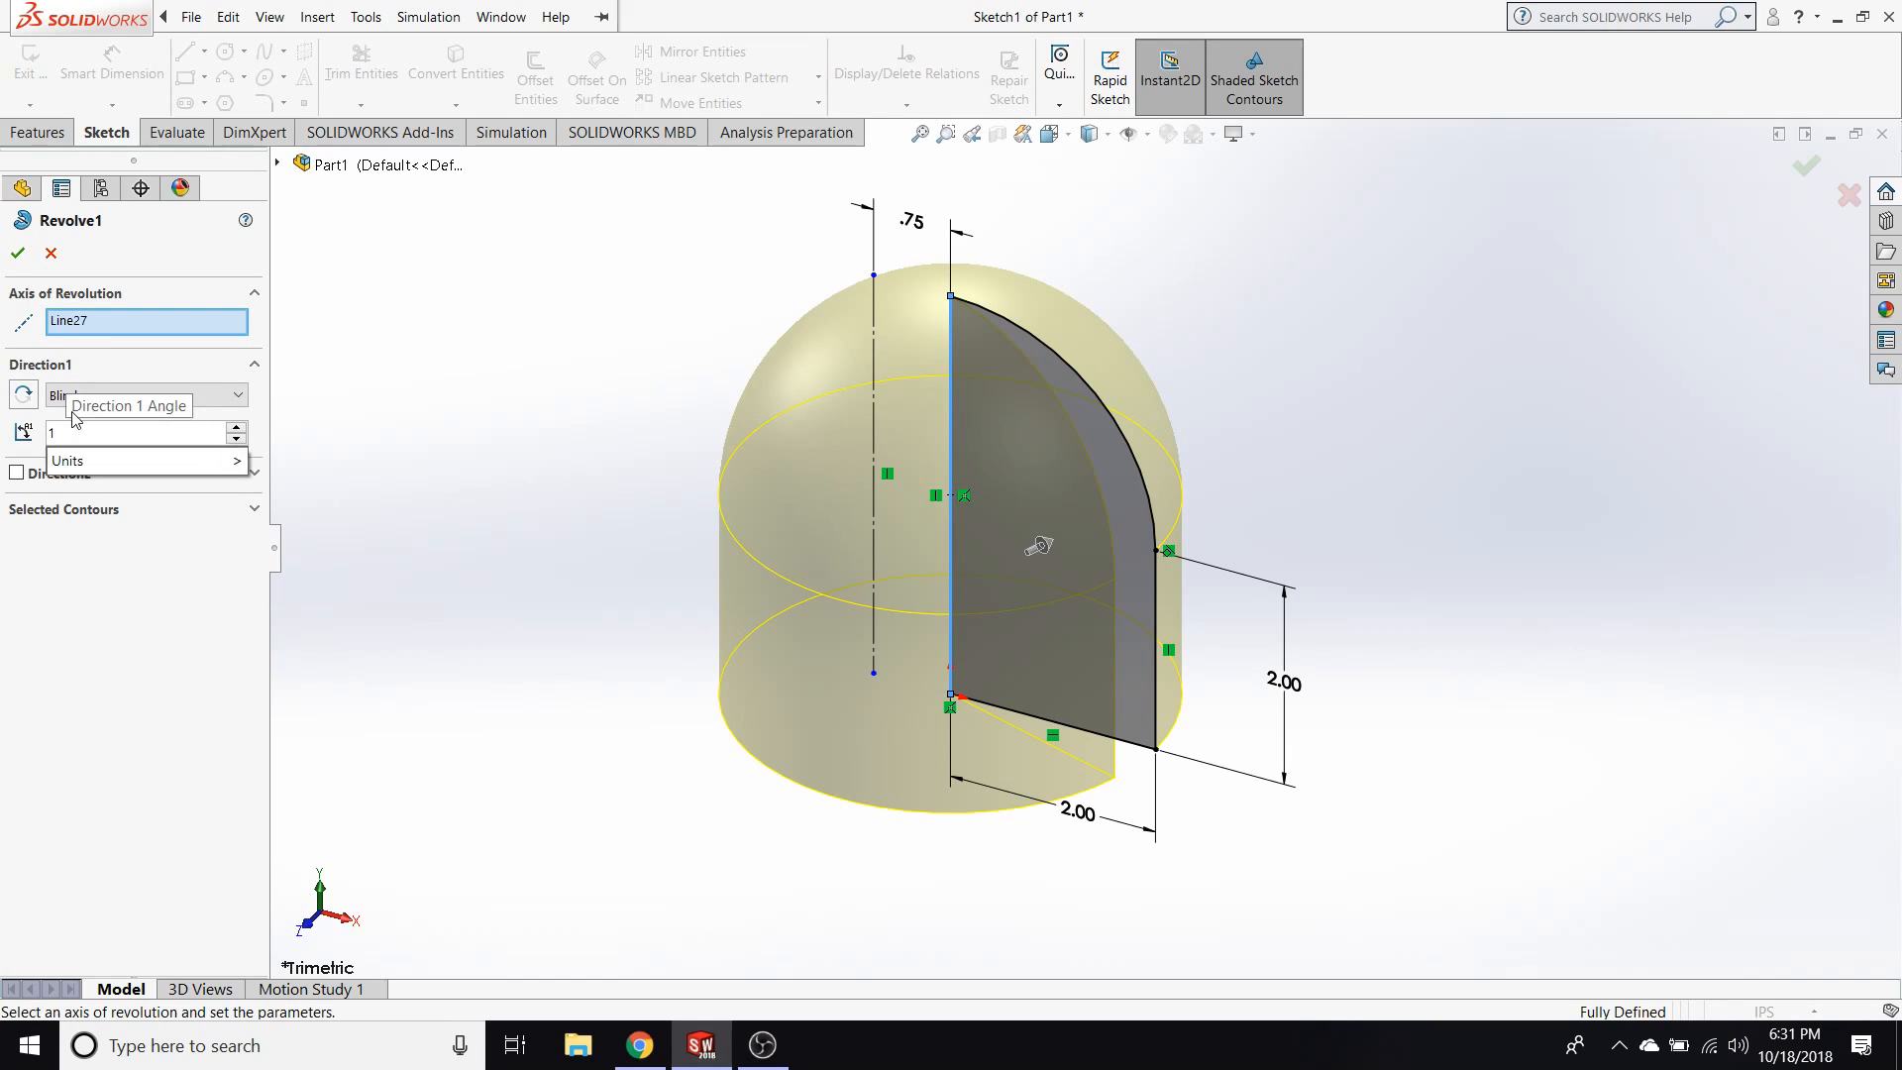
text(180)
key(Return)
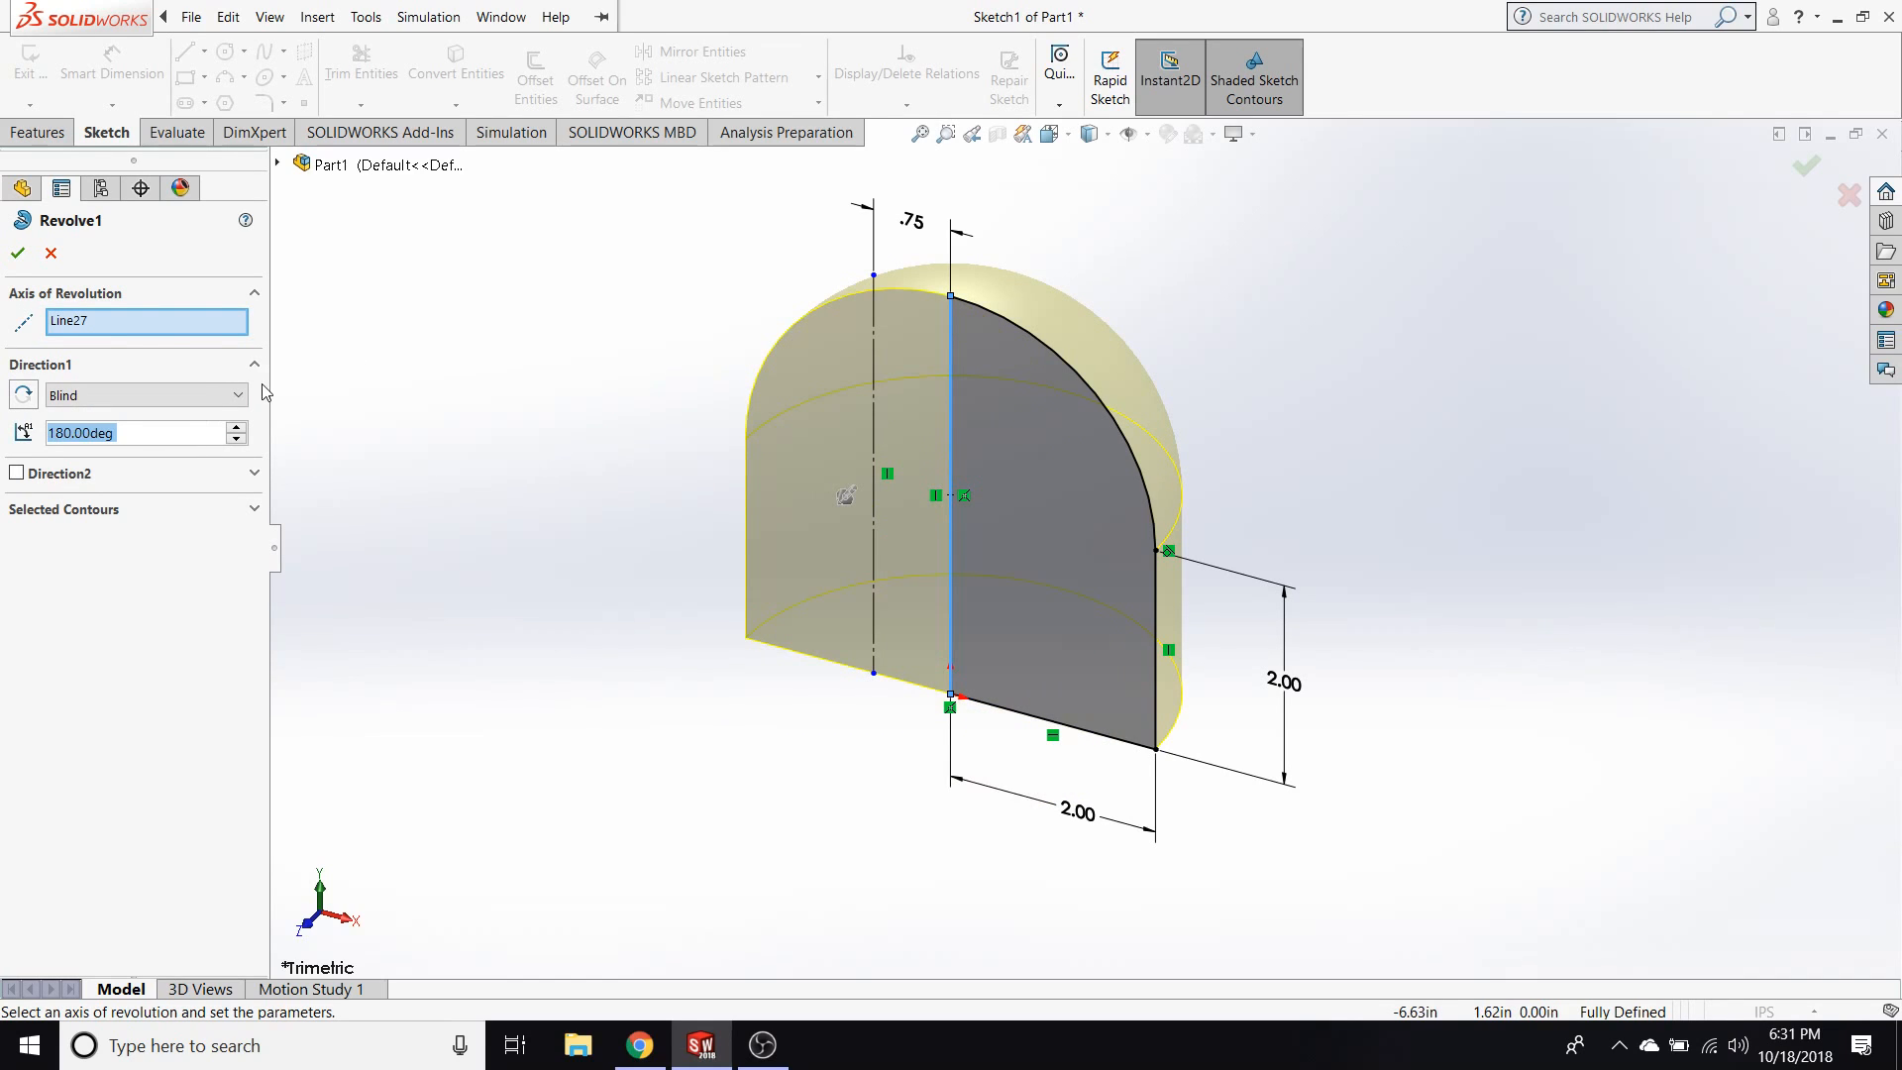
Change the revolve's axis to the profile's straight bottom edge and apply the edit.
click(1030, 715)
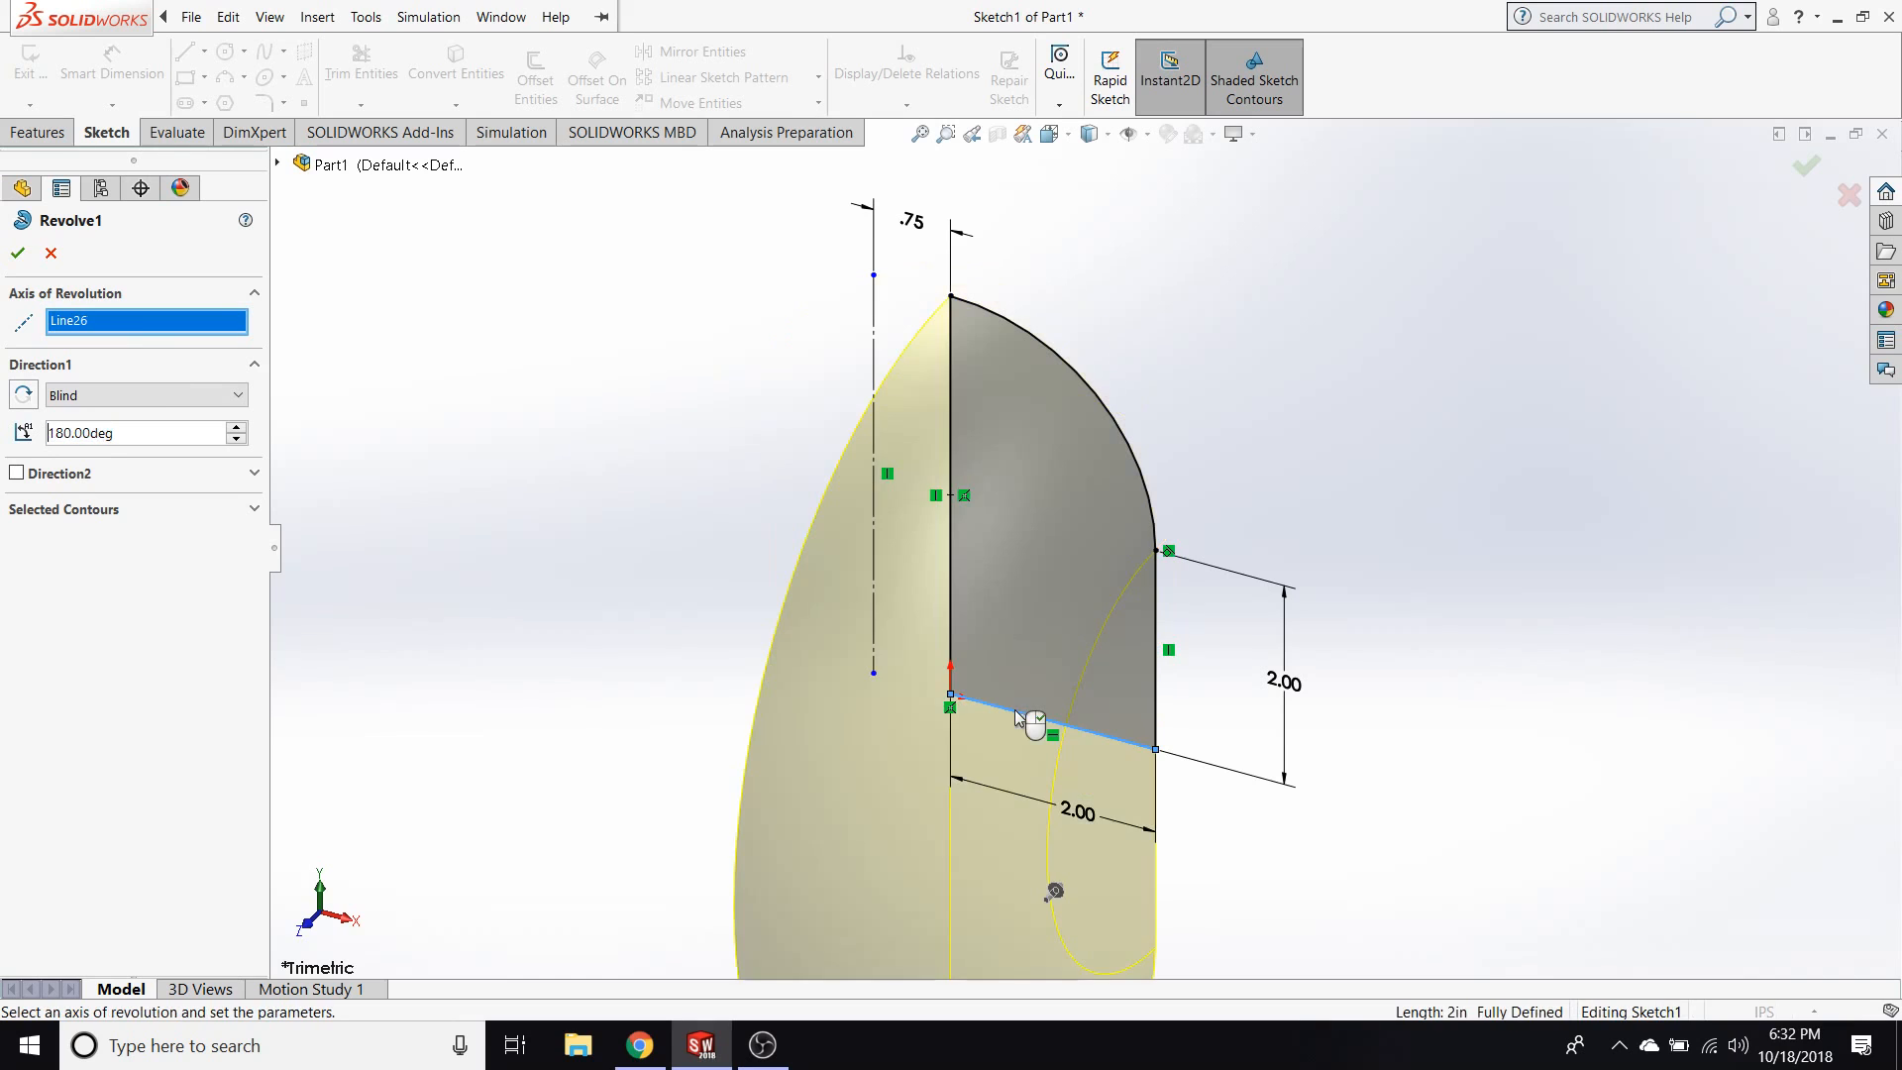
click(18, 252)
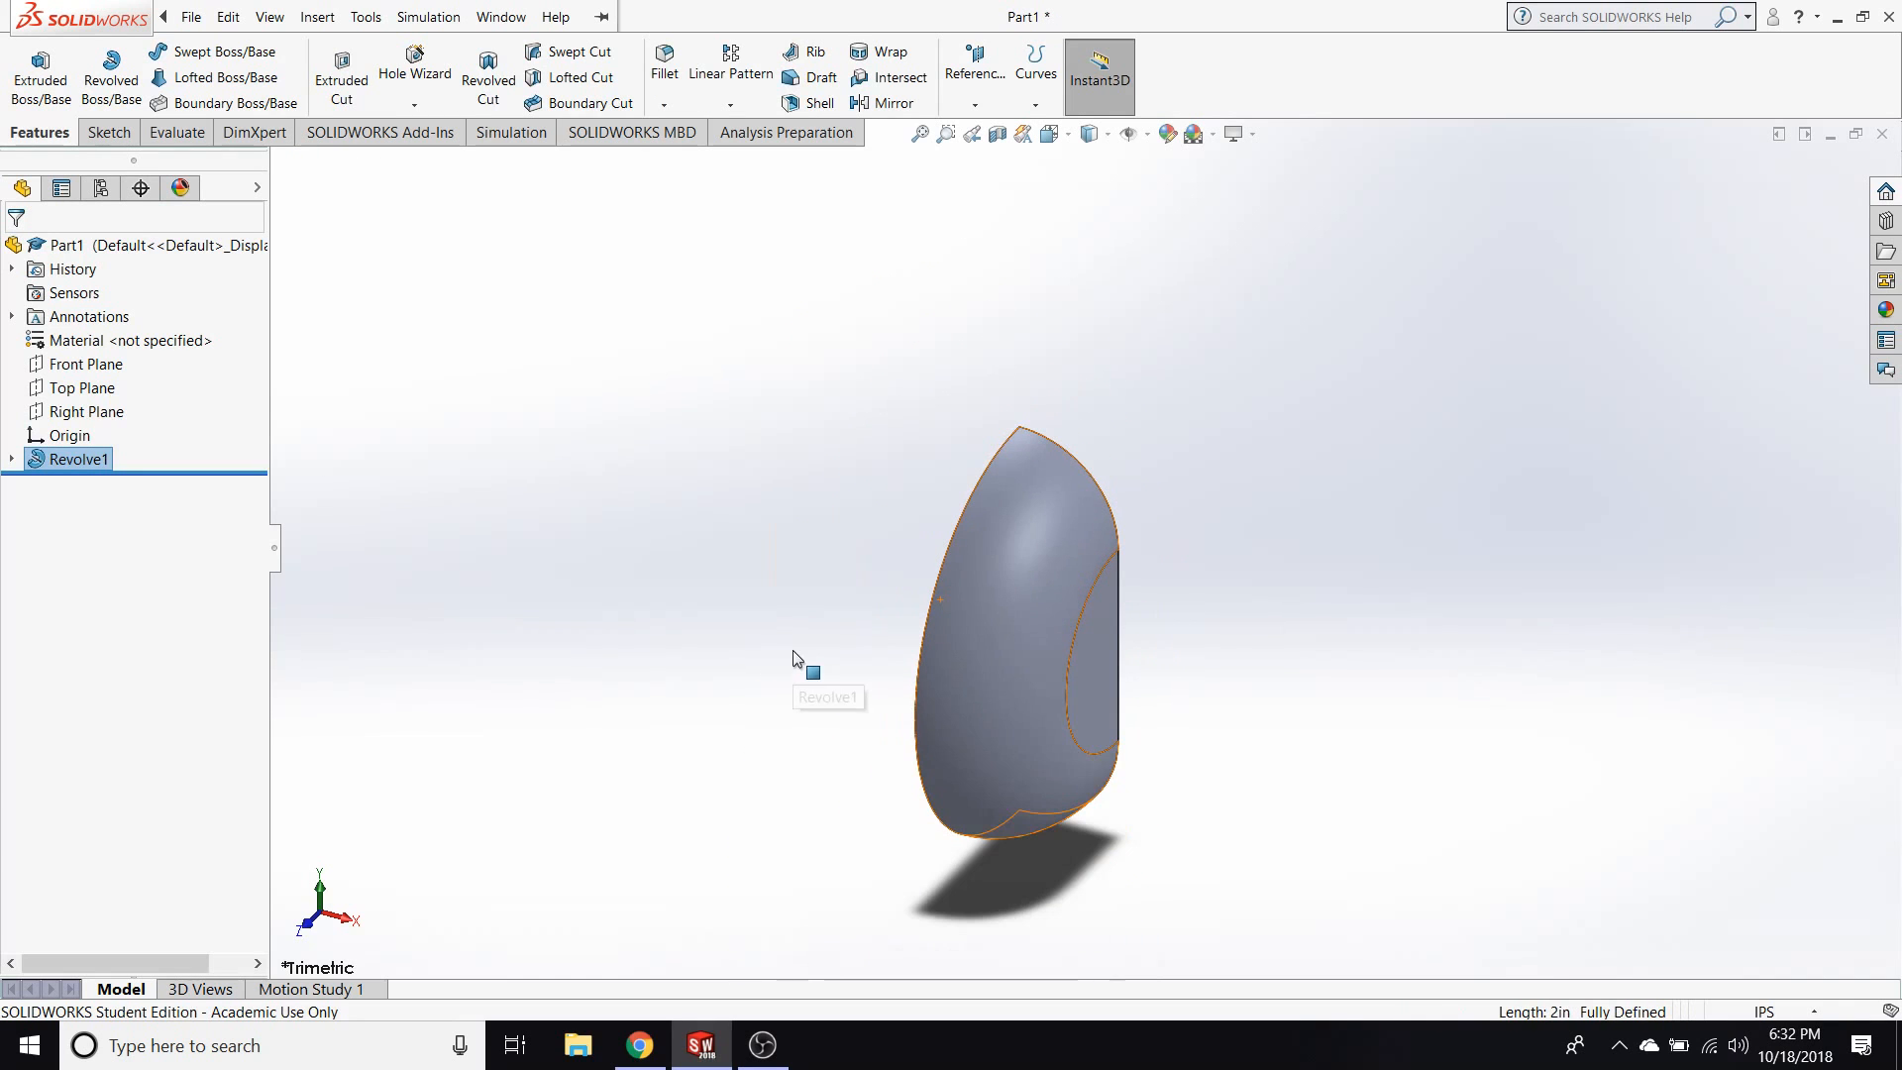
middle_drag(771, 645, 739, 577)
middle_drag(858, 656, 988, 645)
Edit the revolve feature again and set its angle to 360°.
right_click(89, 464)
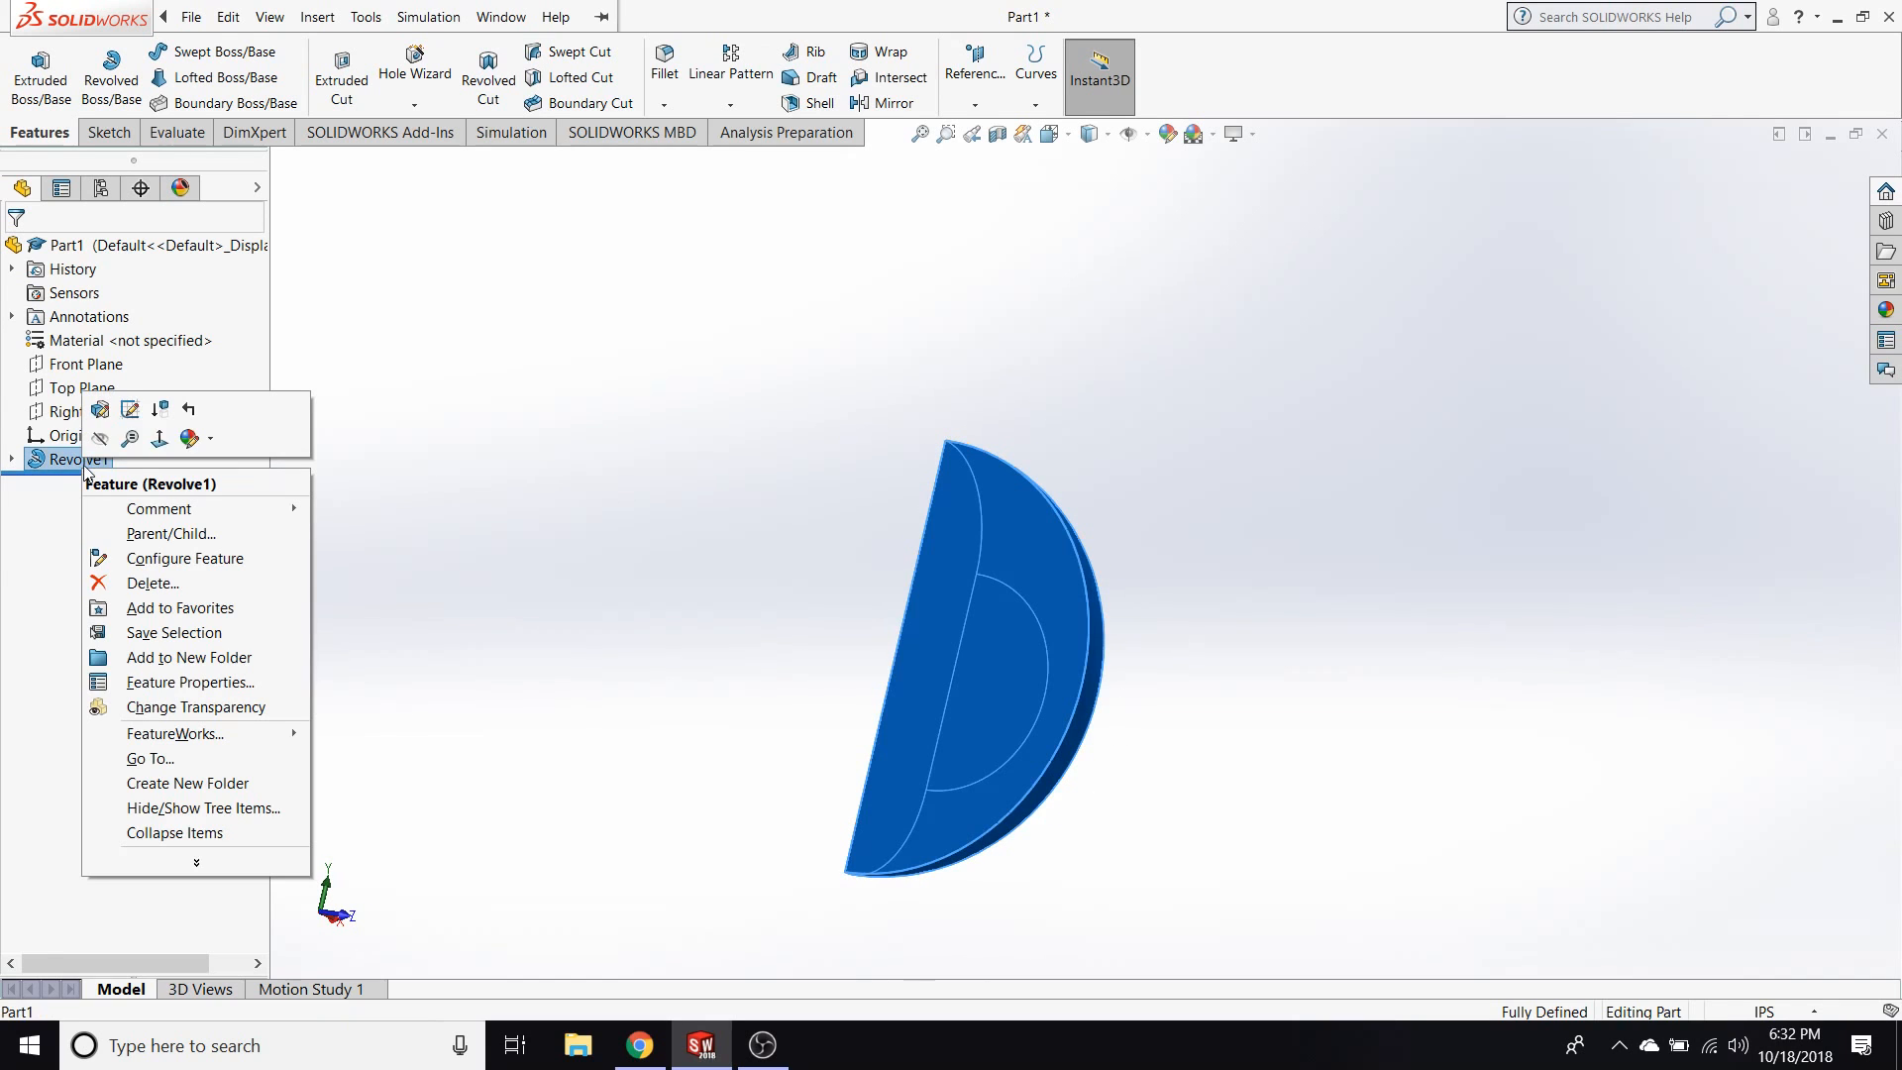
click(129, 408)
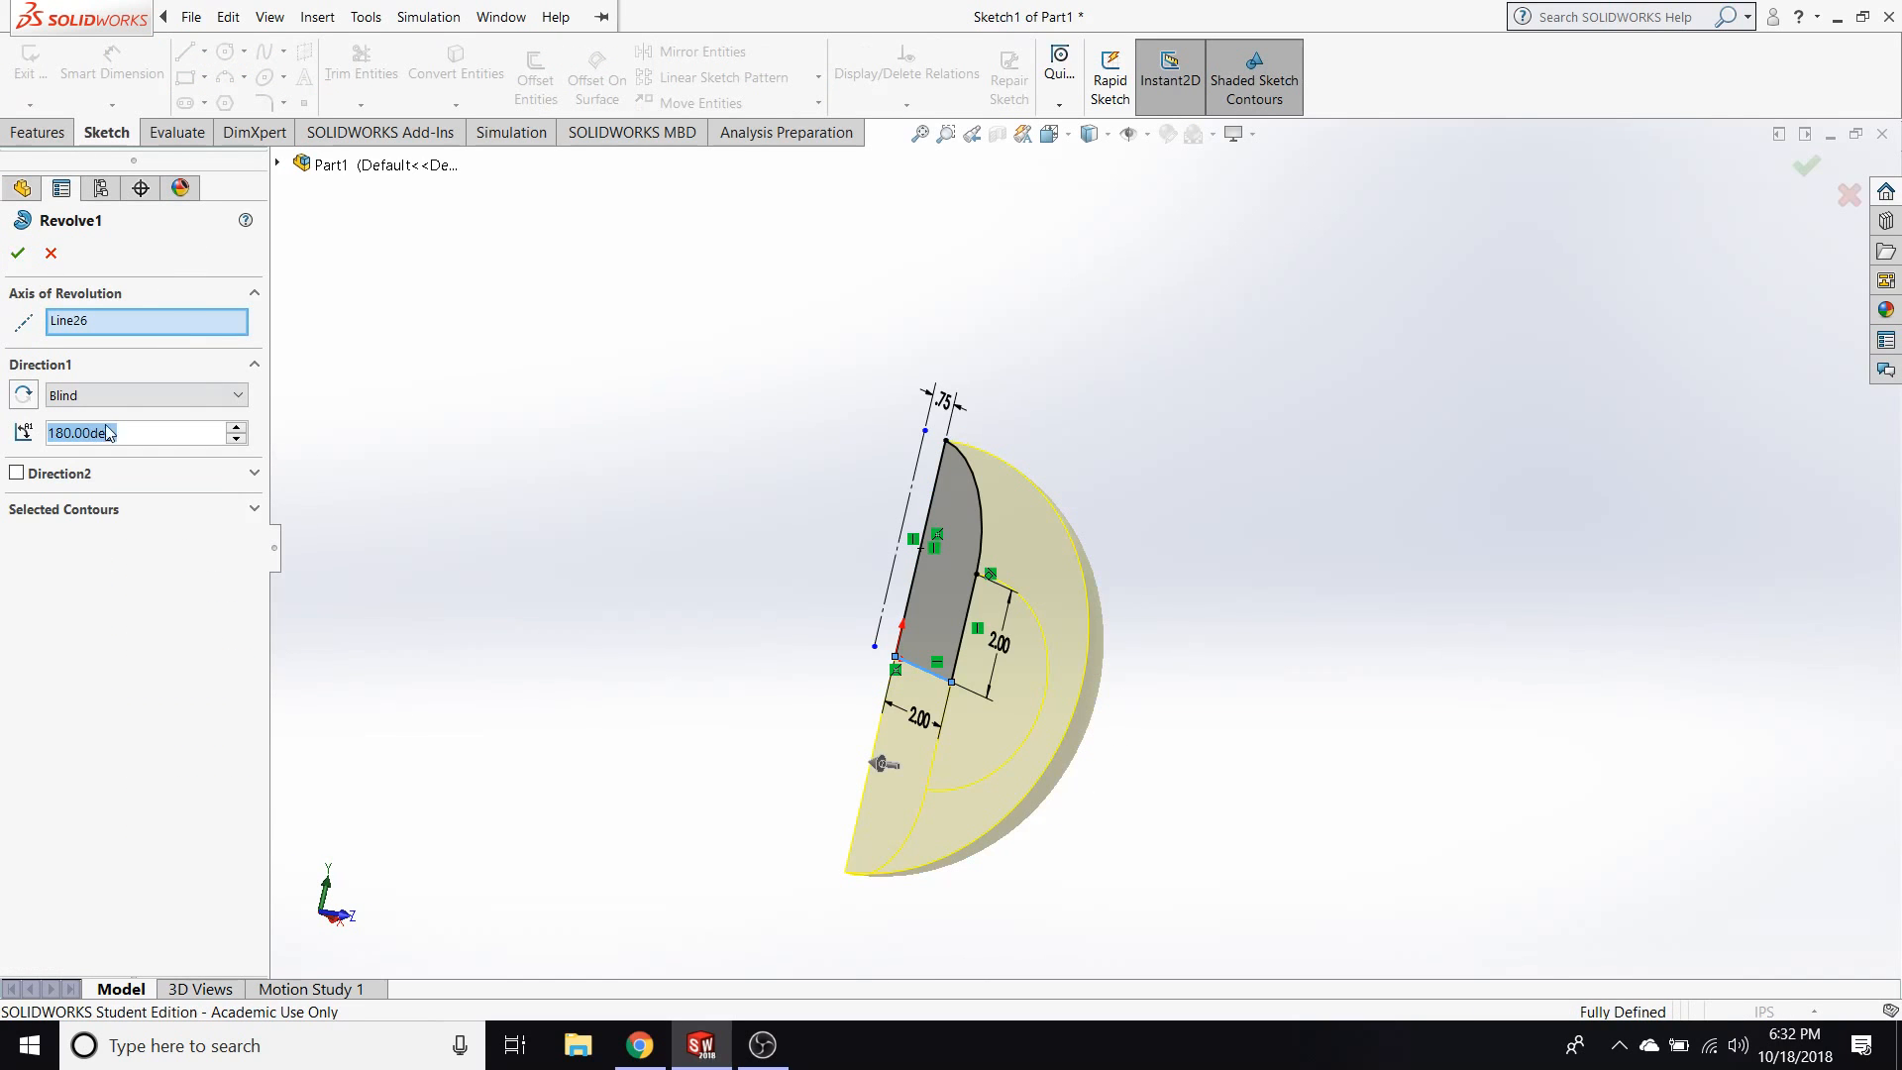
text(360)
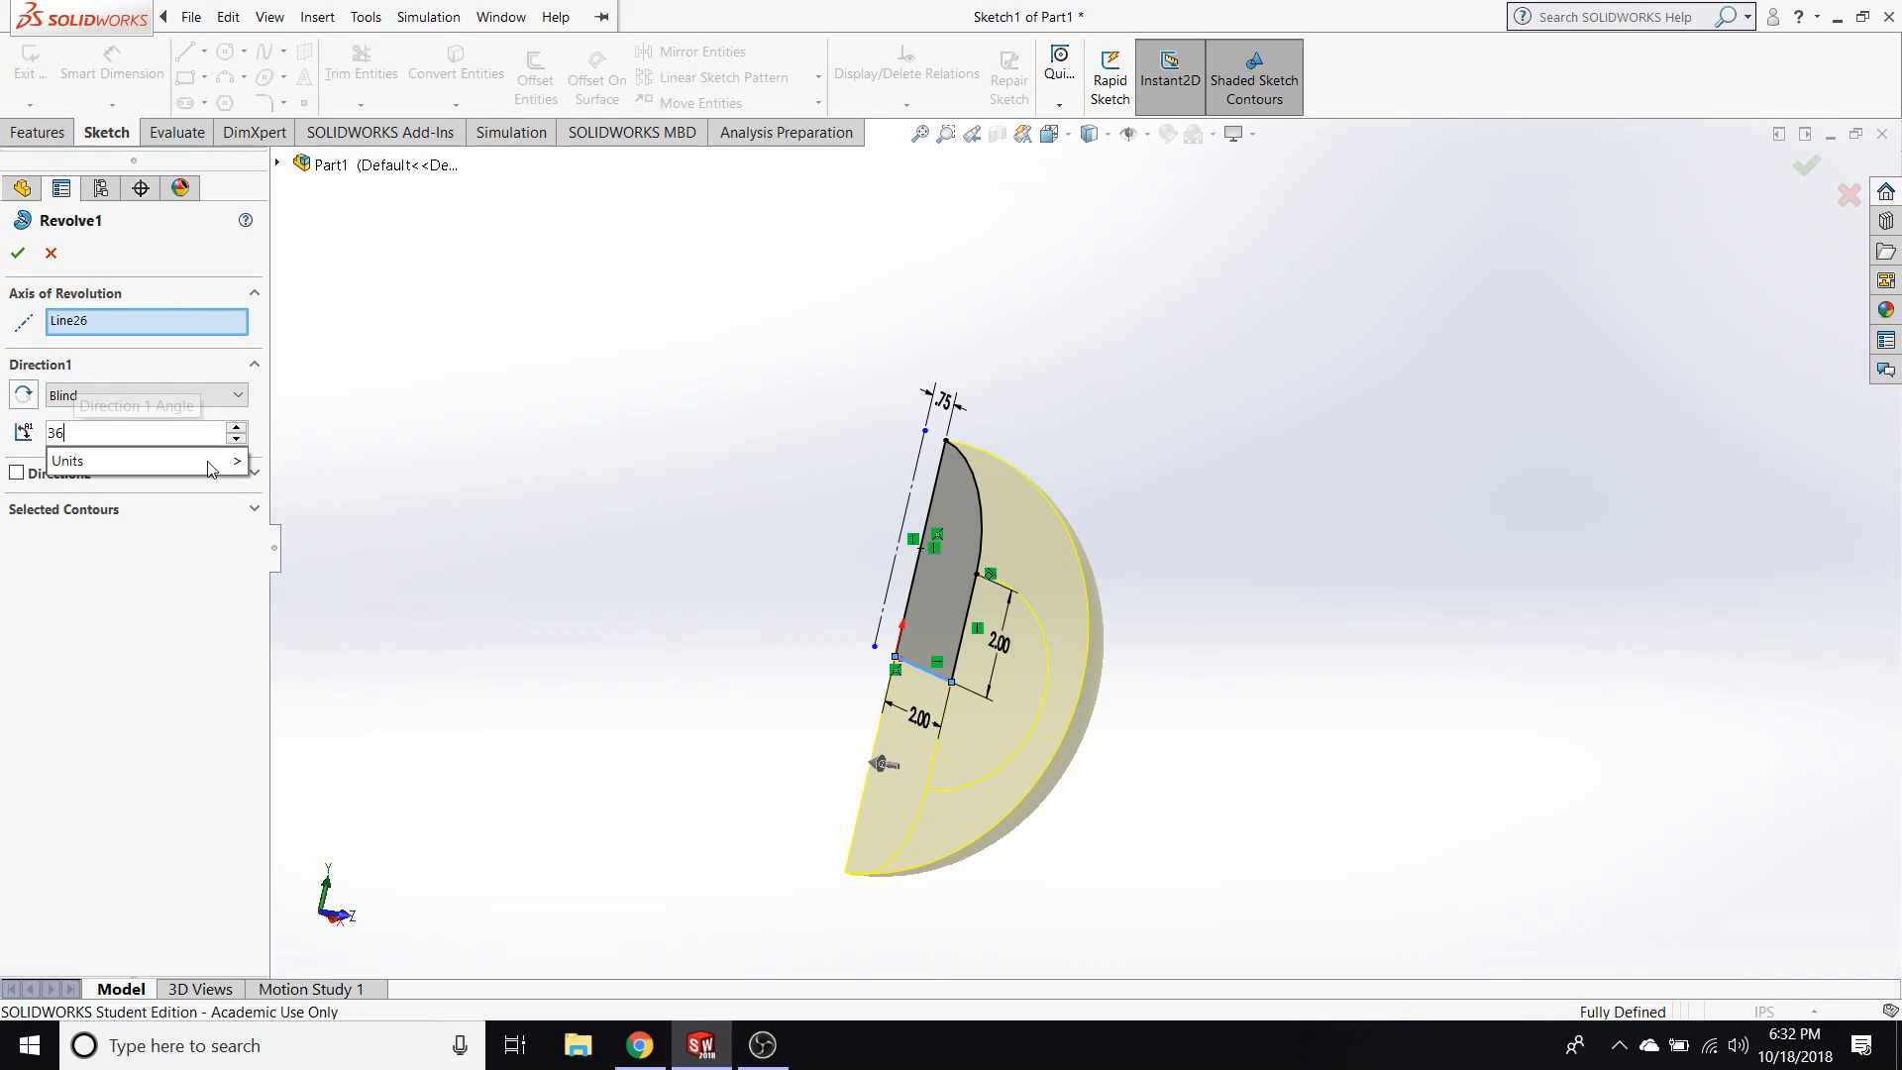
key(Return)
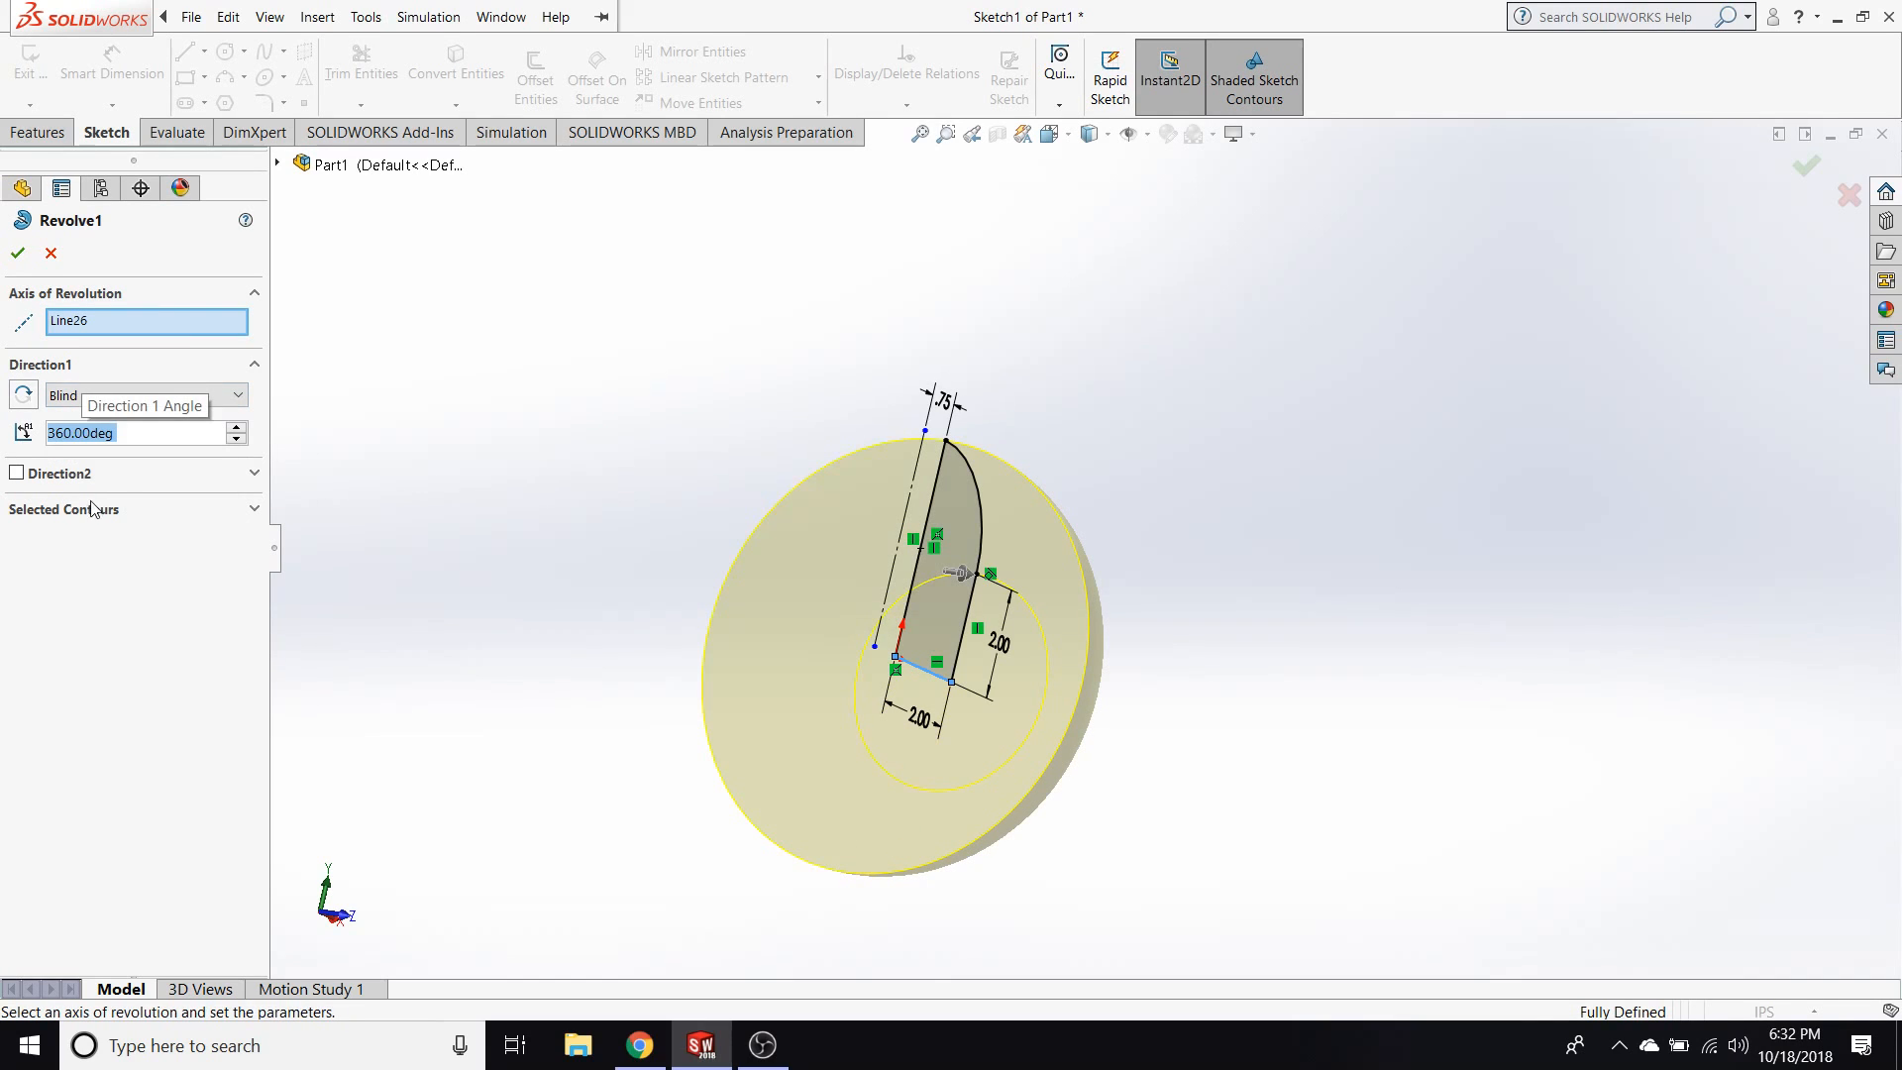
click(18, 253)
Examine the revolved disc from several directions, selecting its flat circular face.
middle_drag(524, 696, 1370, 537)
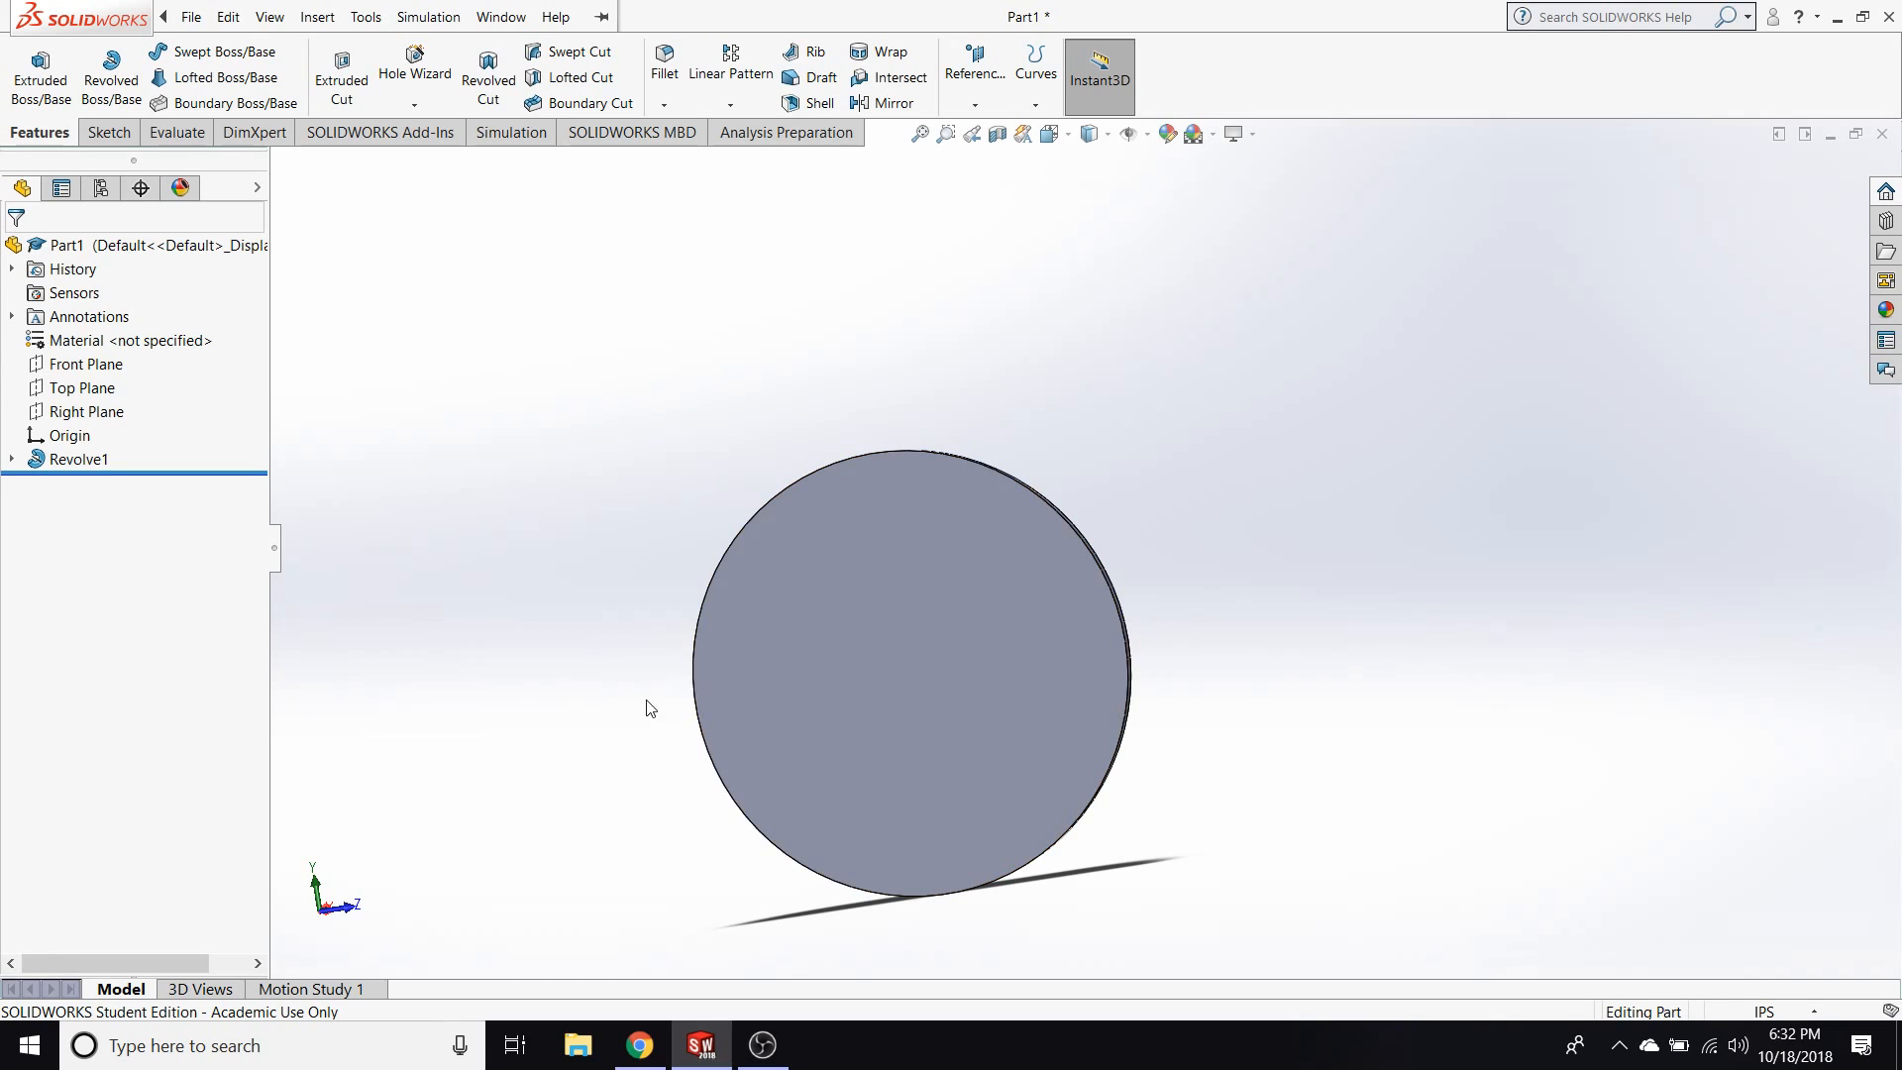
middle_drag(591, 751, 734, 538)
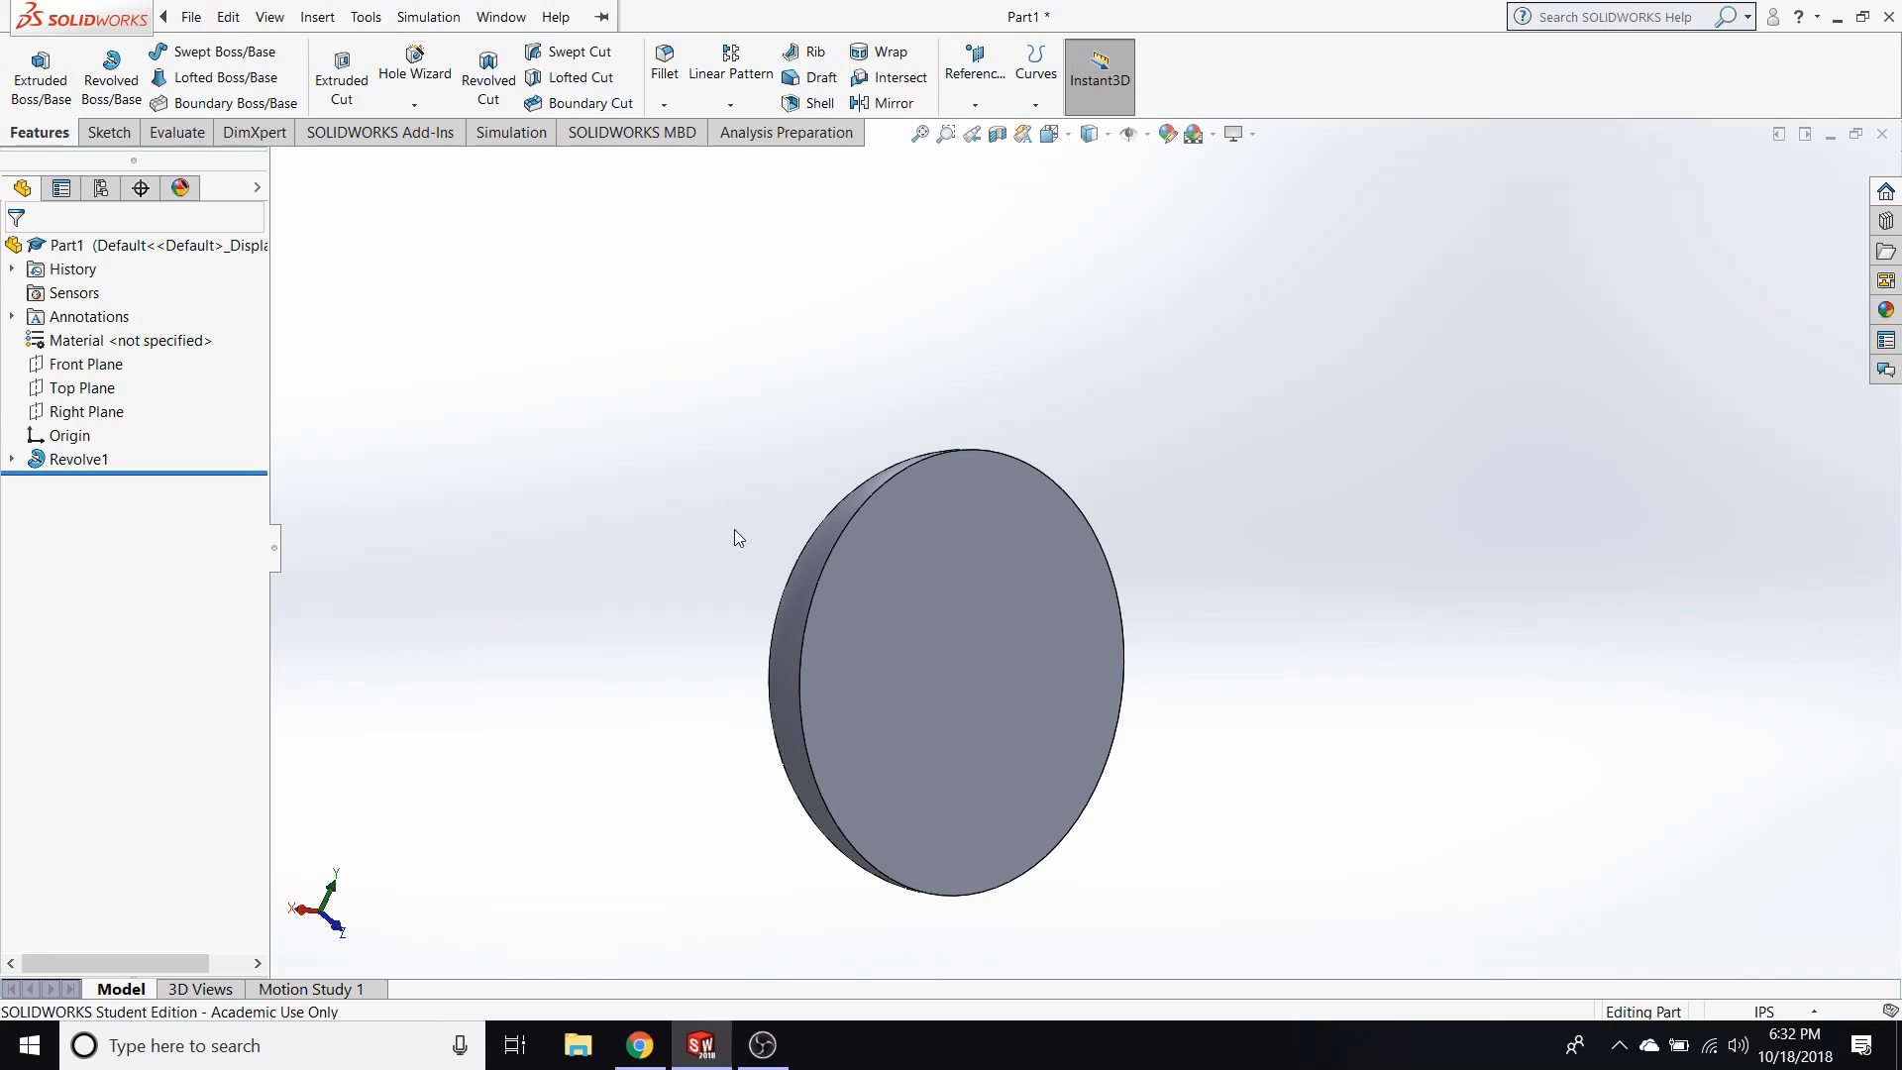
middle_drag(663, 544, 819, 643)
middle_drag(758, 671, 869, 621)
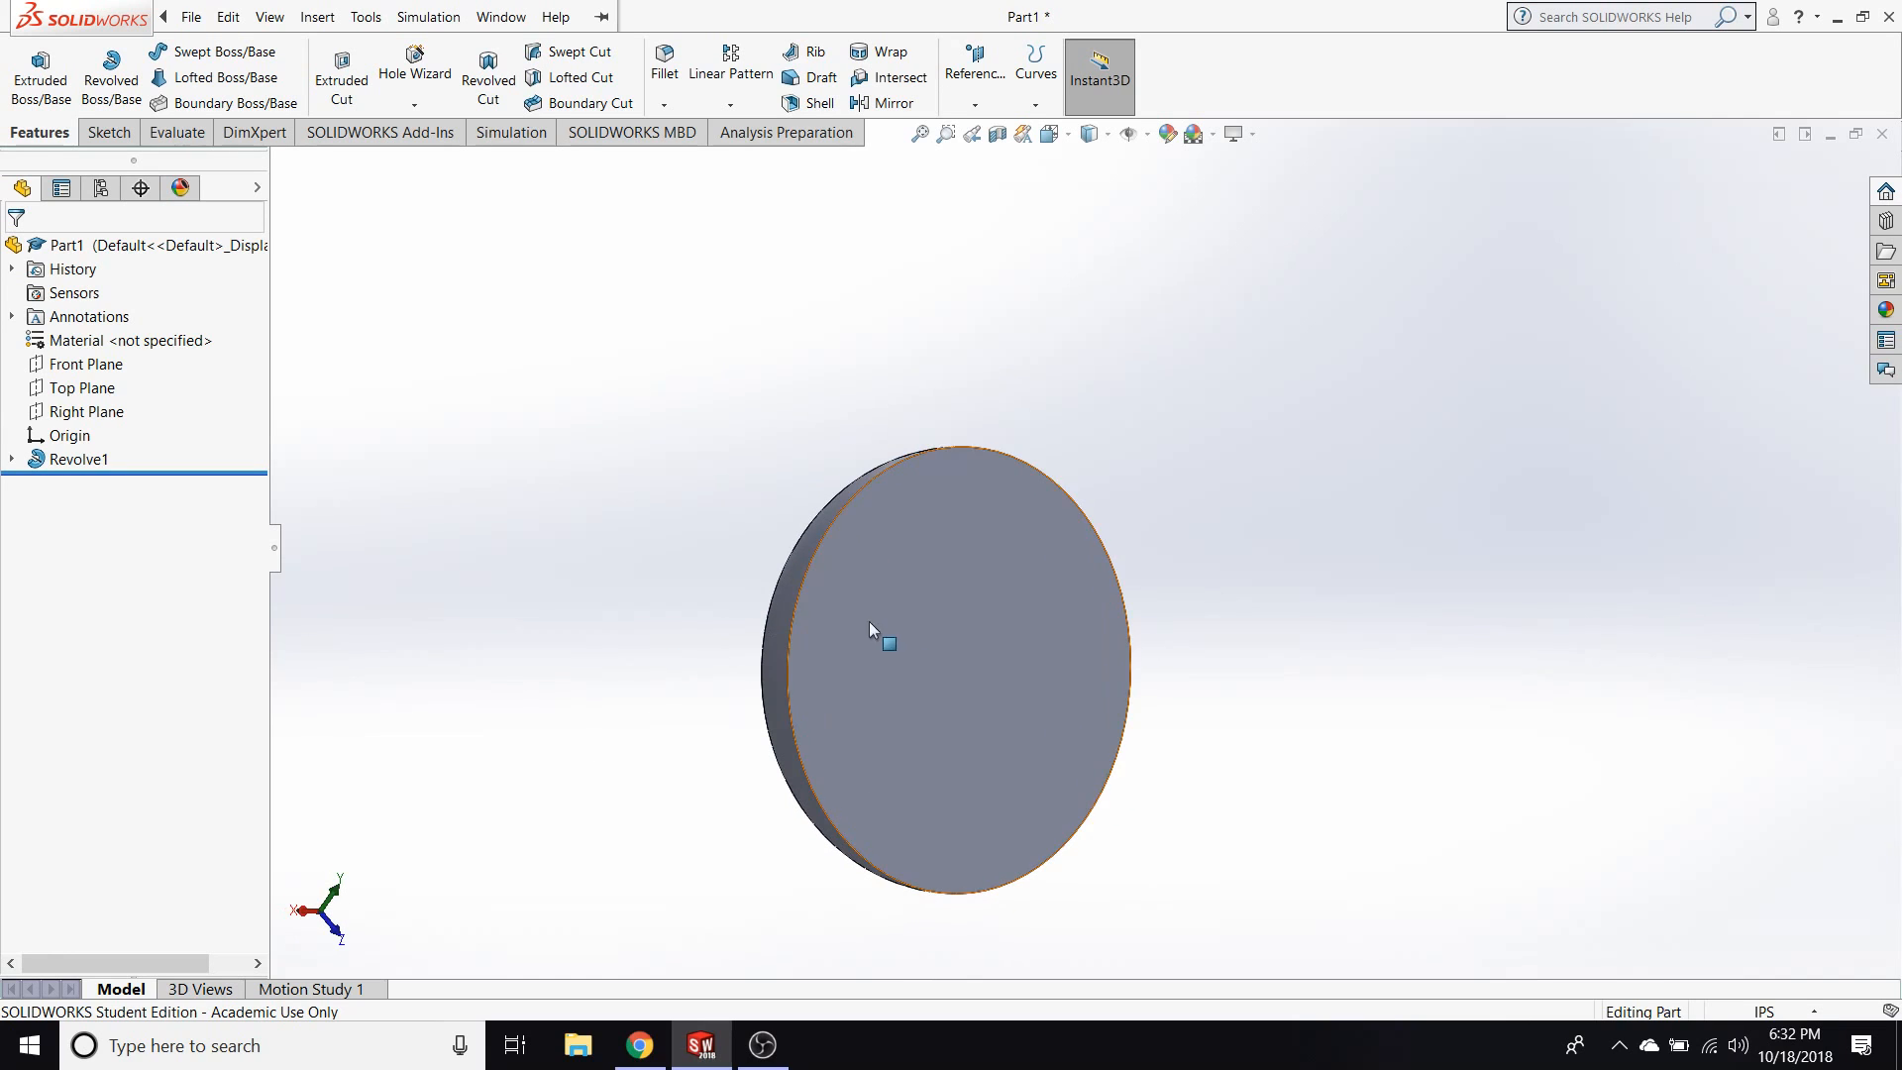
click(966, 667)
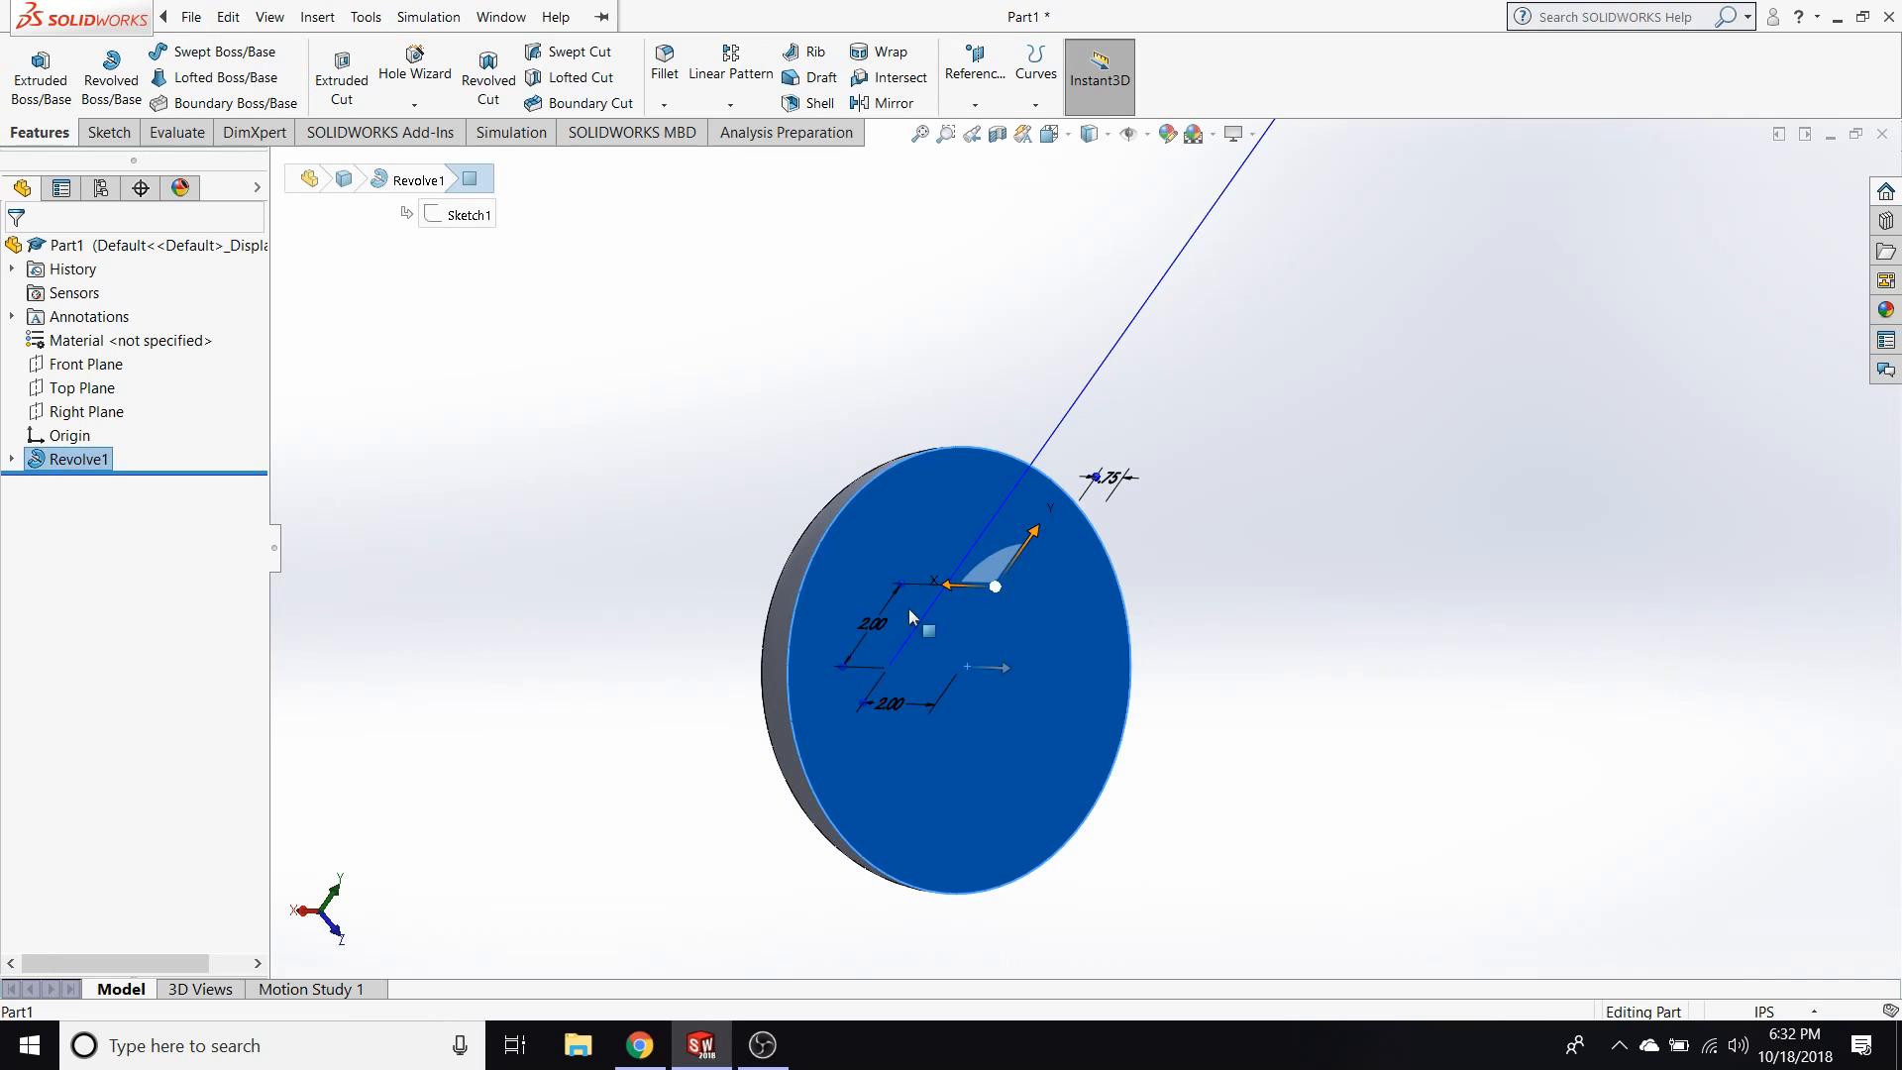
mouse_move(539, 785)
middle_down()
mouse_move(467, 686)
mouse_move(502, 688)
middle_up()
click(533, 621)
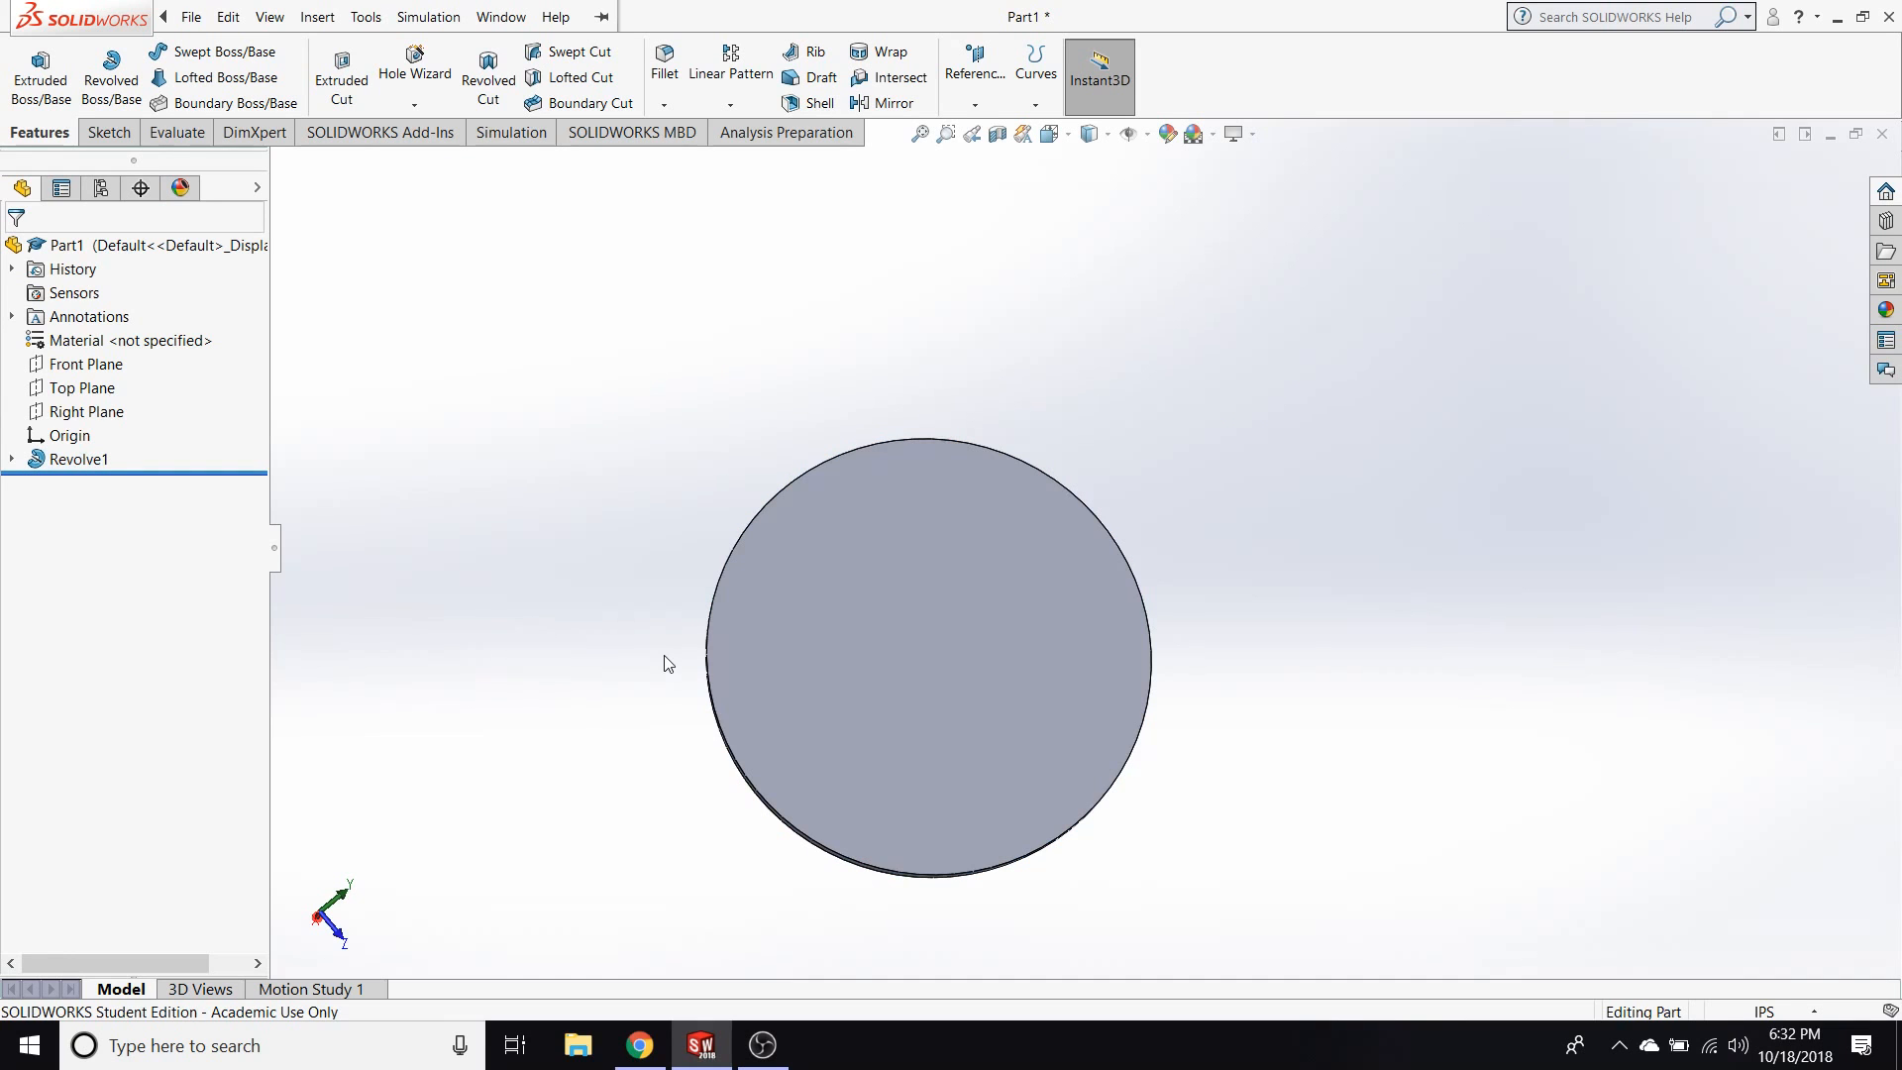
middle_drag(660, 405, 947, 535)
click(905, 658)
middle_drag(1294, 684, 609, 618)
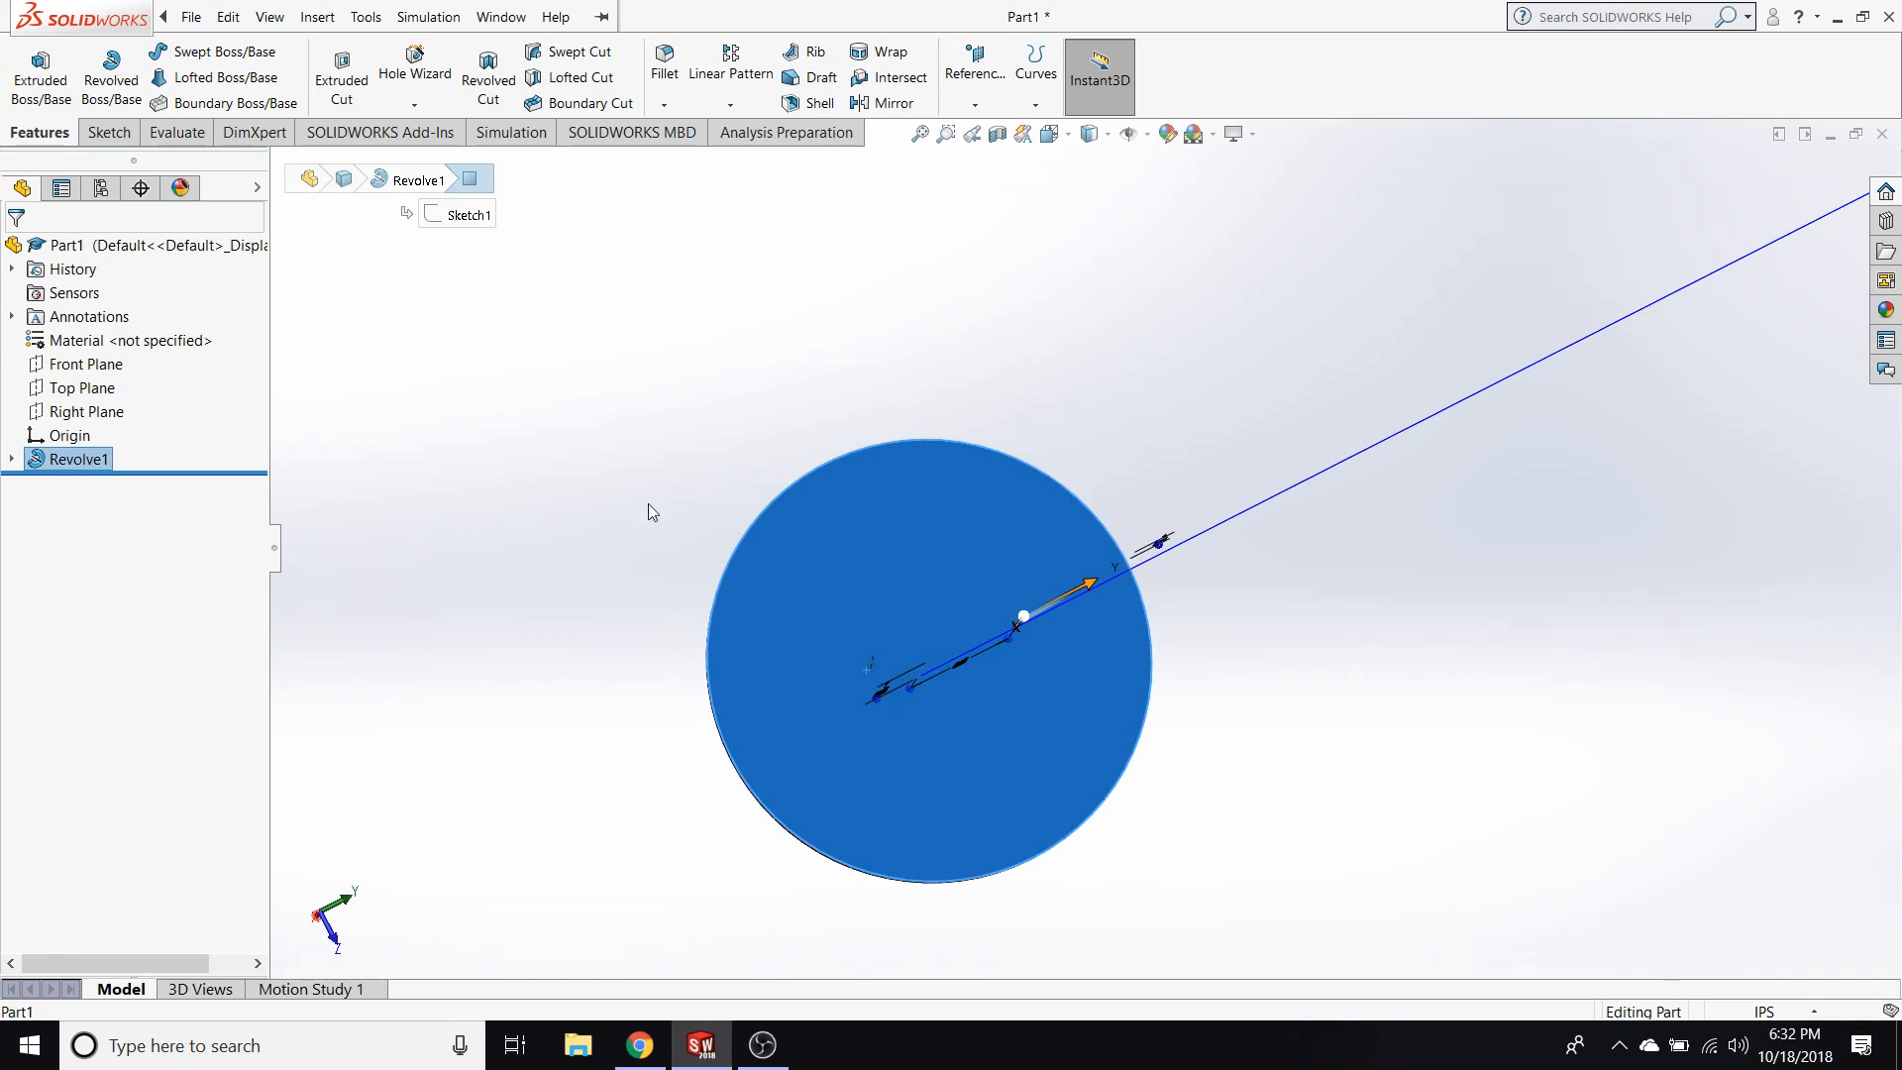
middle_drag(561, 452, 657, 408)
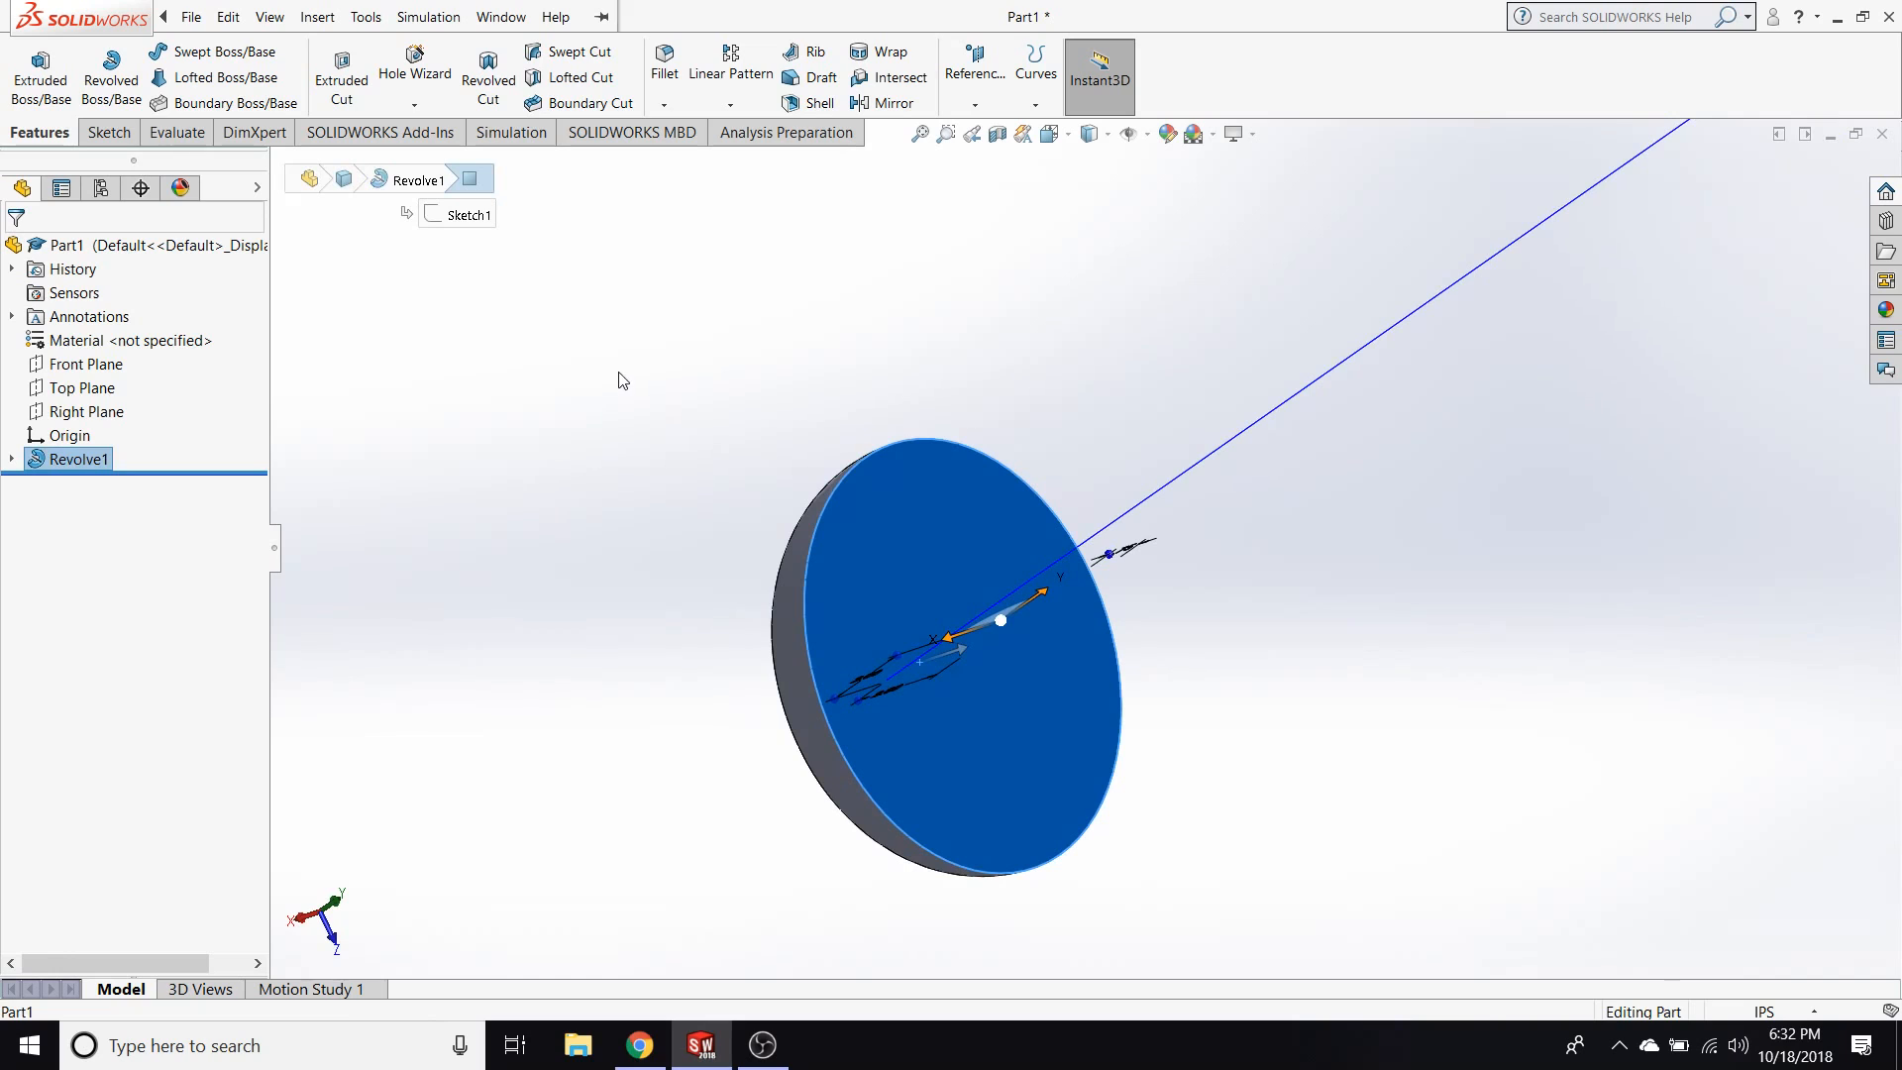
Hide the revolved body and show it again.
right_click(918, 373)
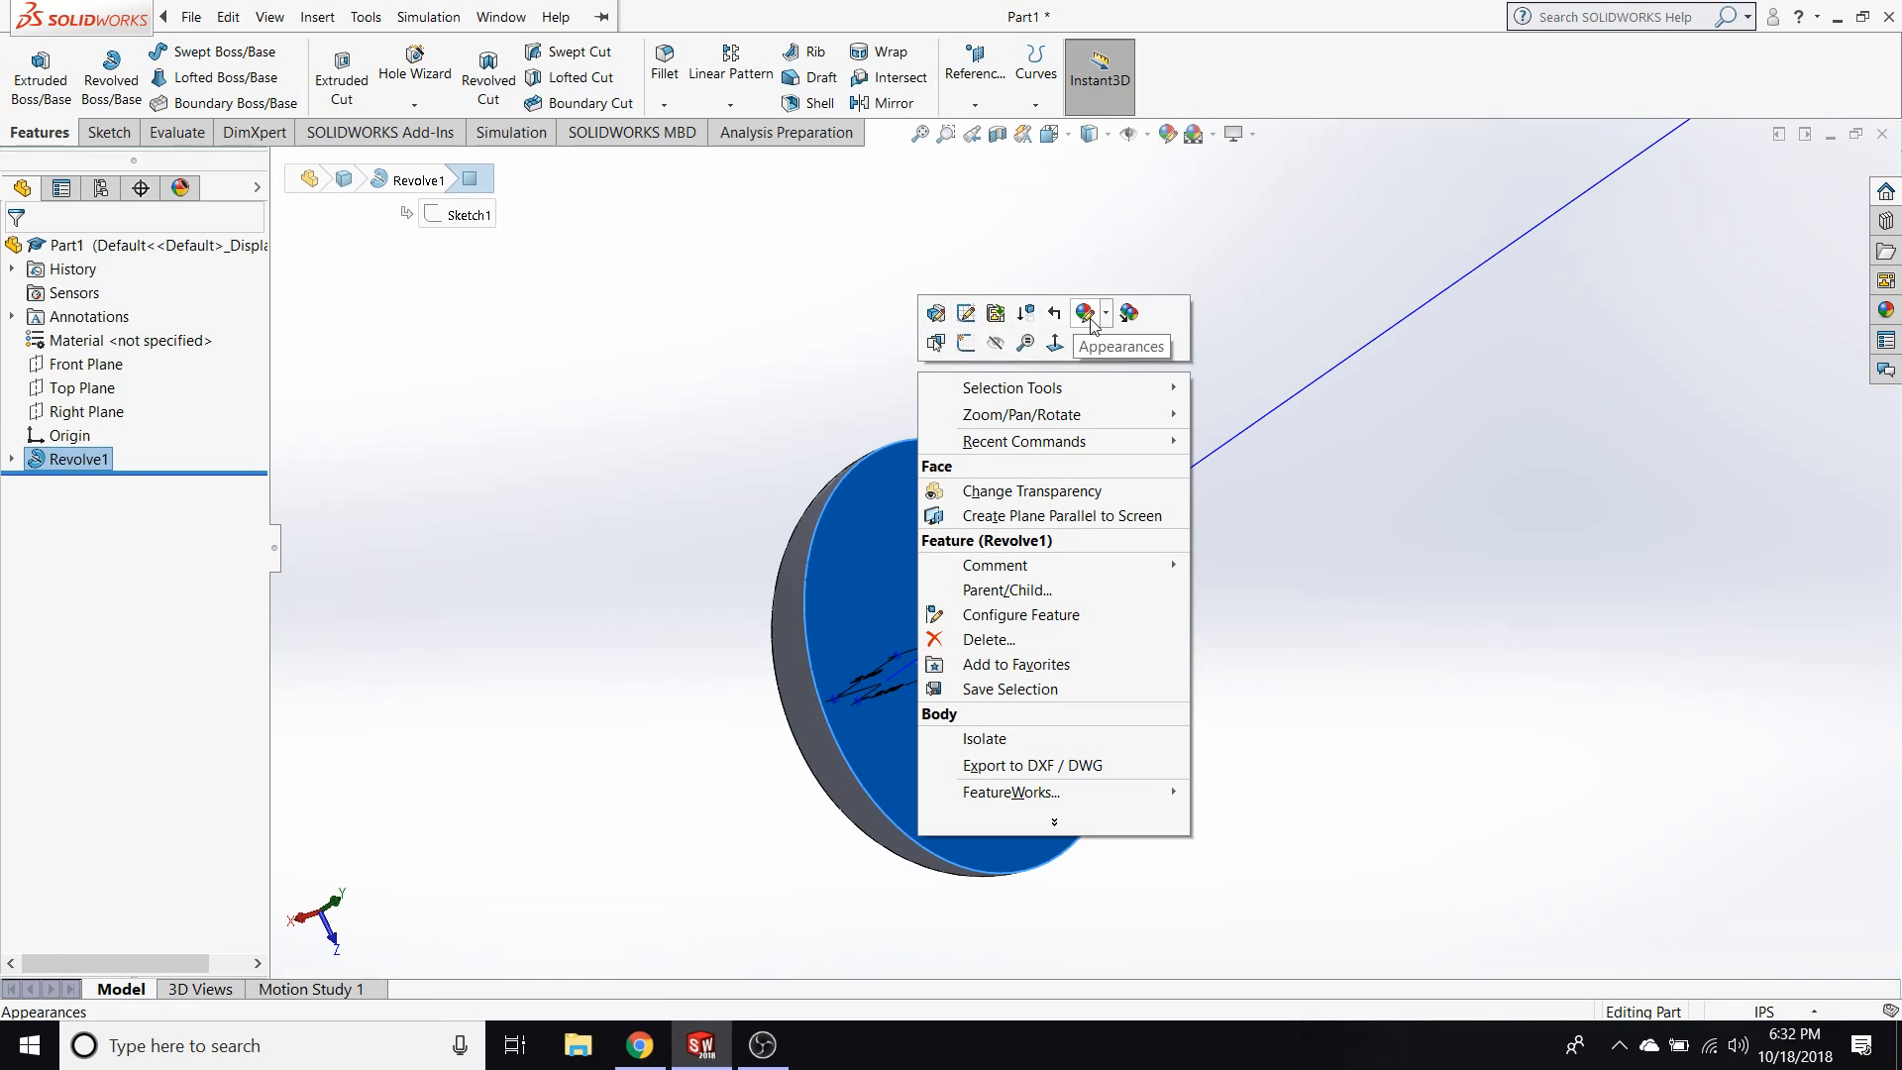
right_click(82, 458)
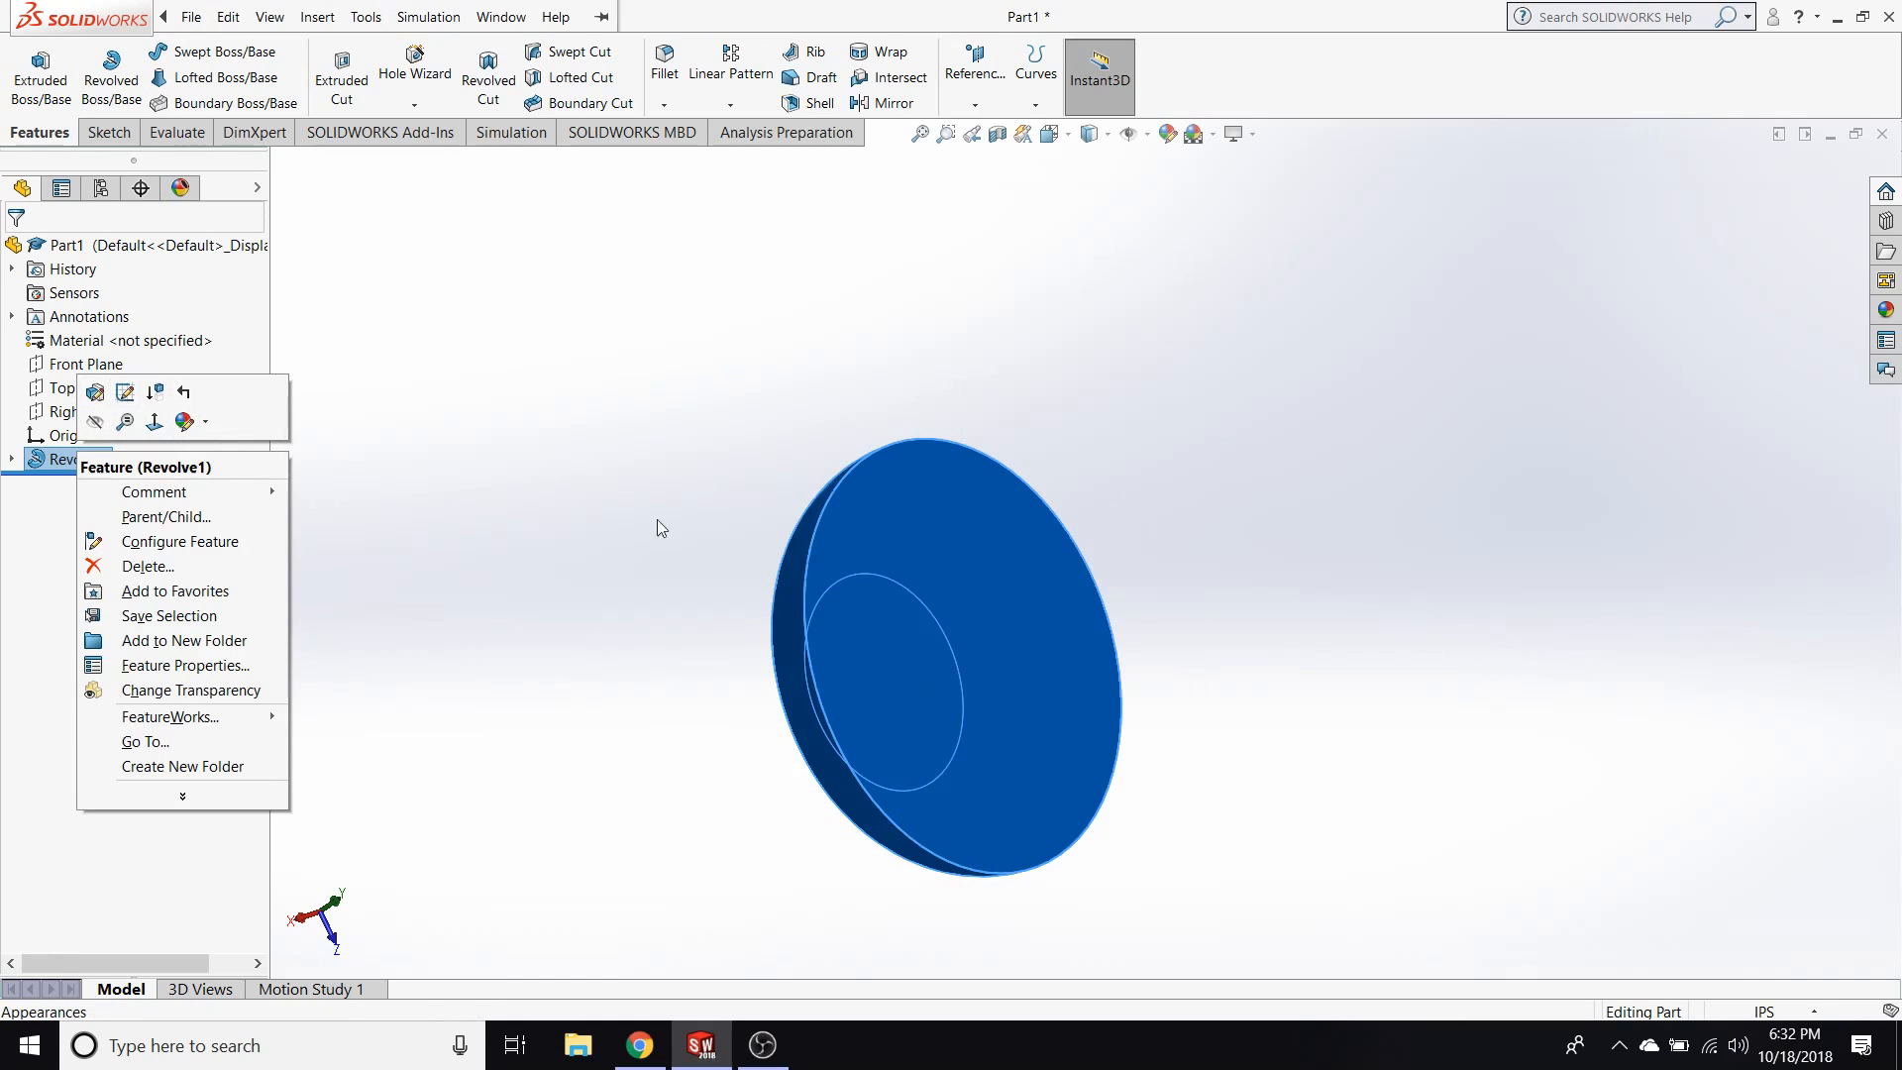
click(95, 421)
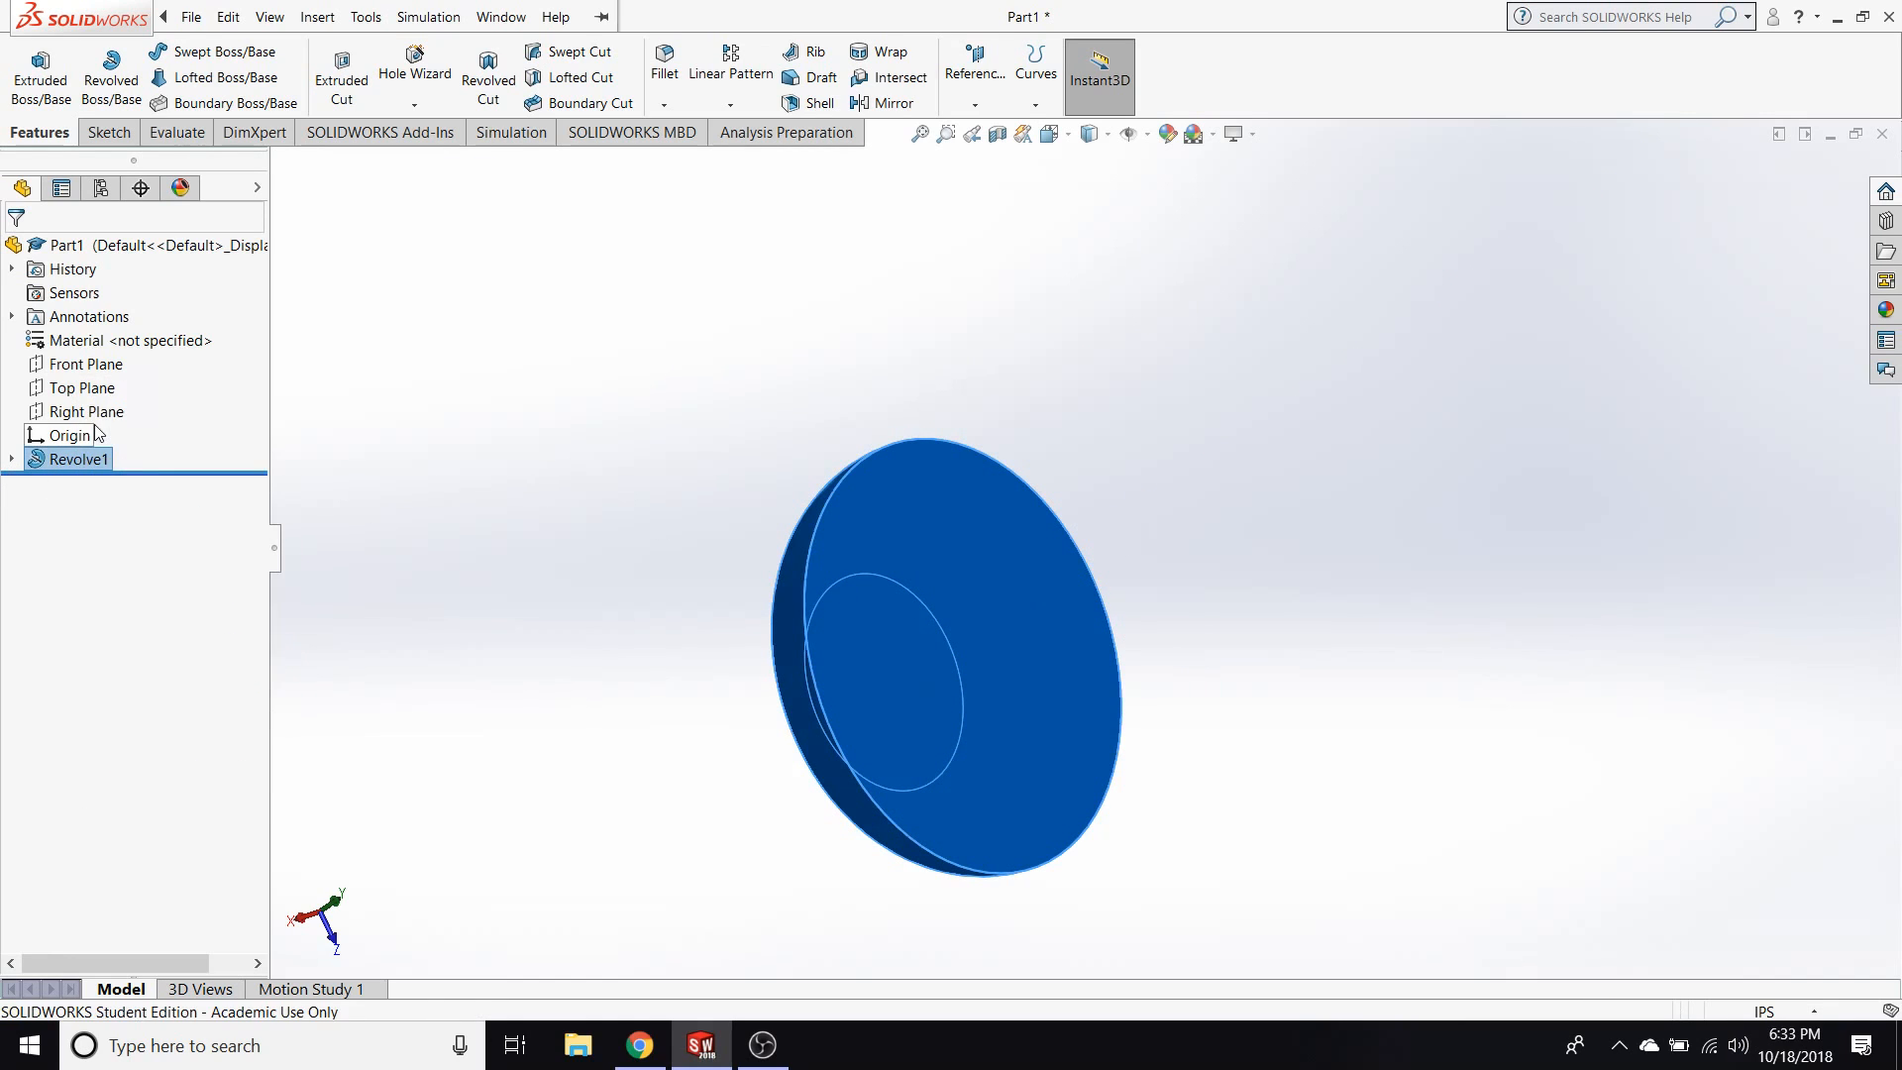
right_click(83, 458)
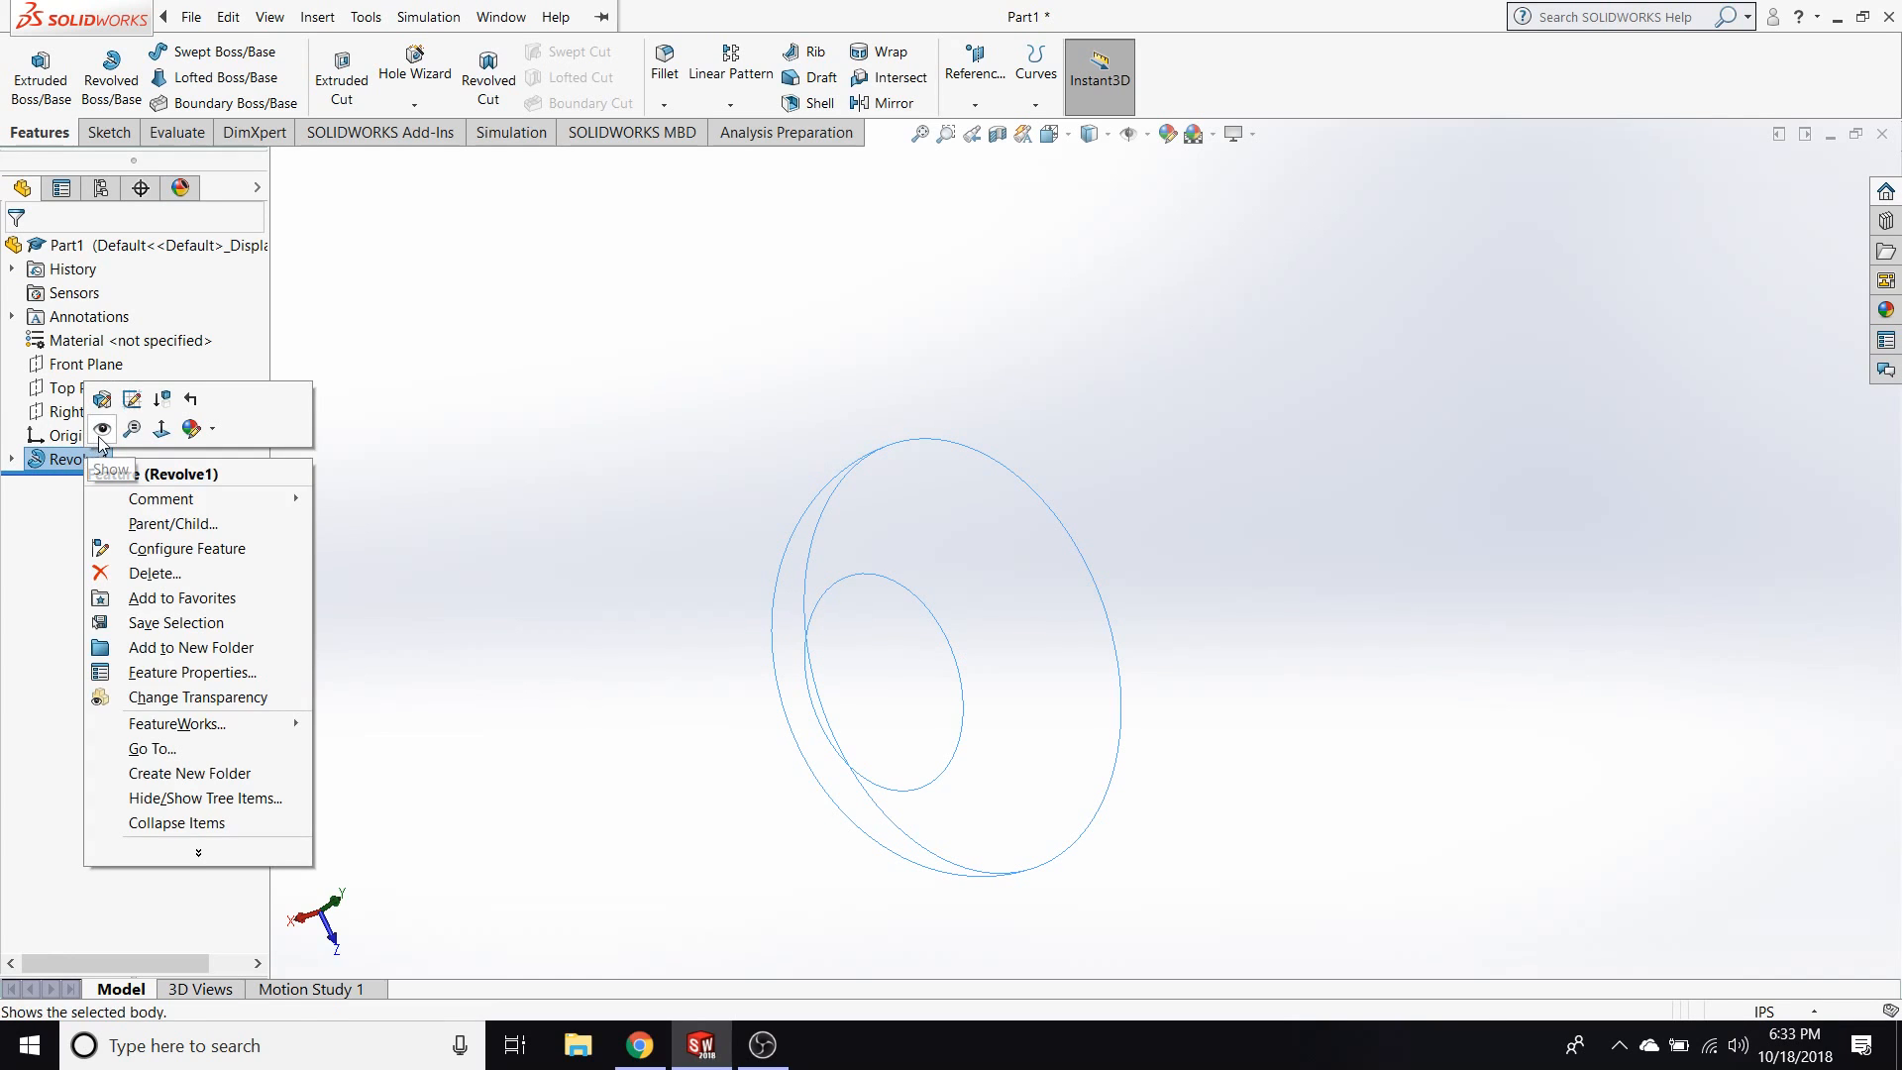
click(99, 432)
click(726, 637)
Inspect the revolved body from corner and straight-on views using the View Orientation cube.
middle_drag(604, 606, 530, 710)
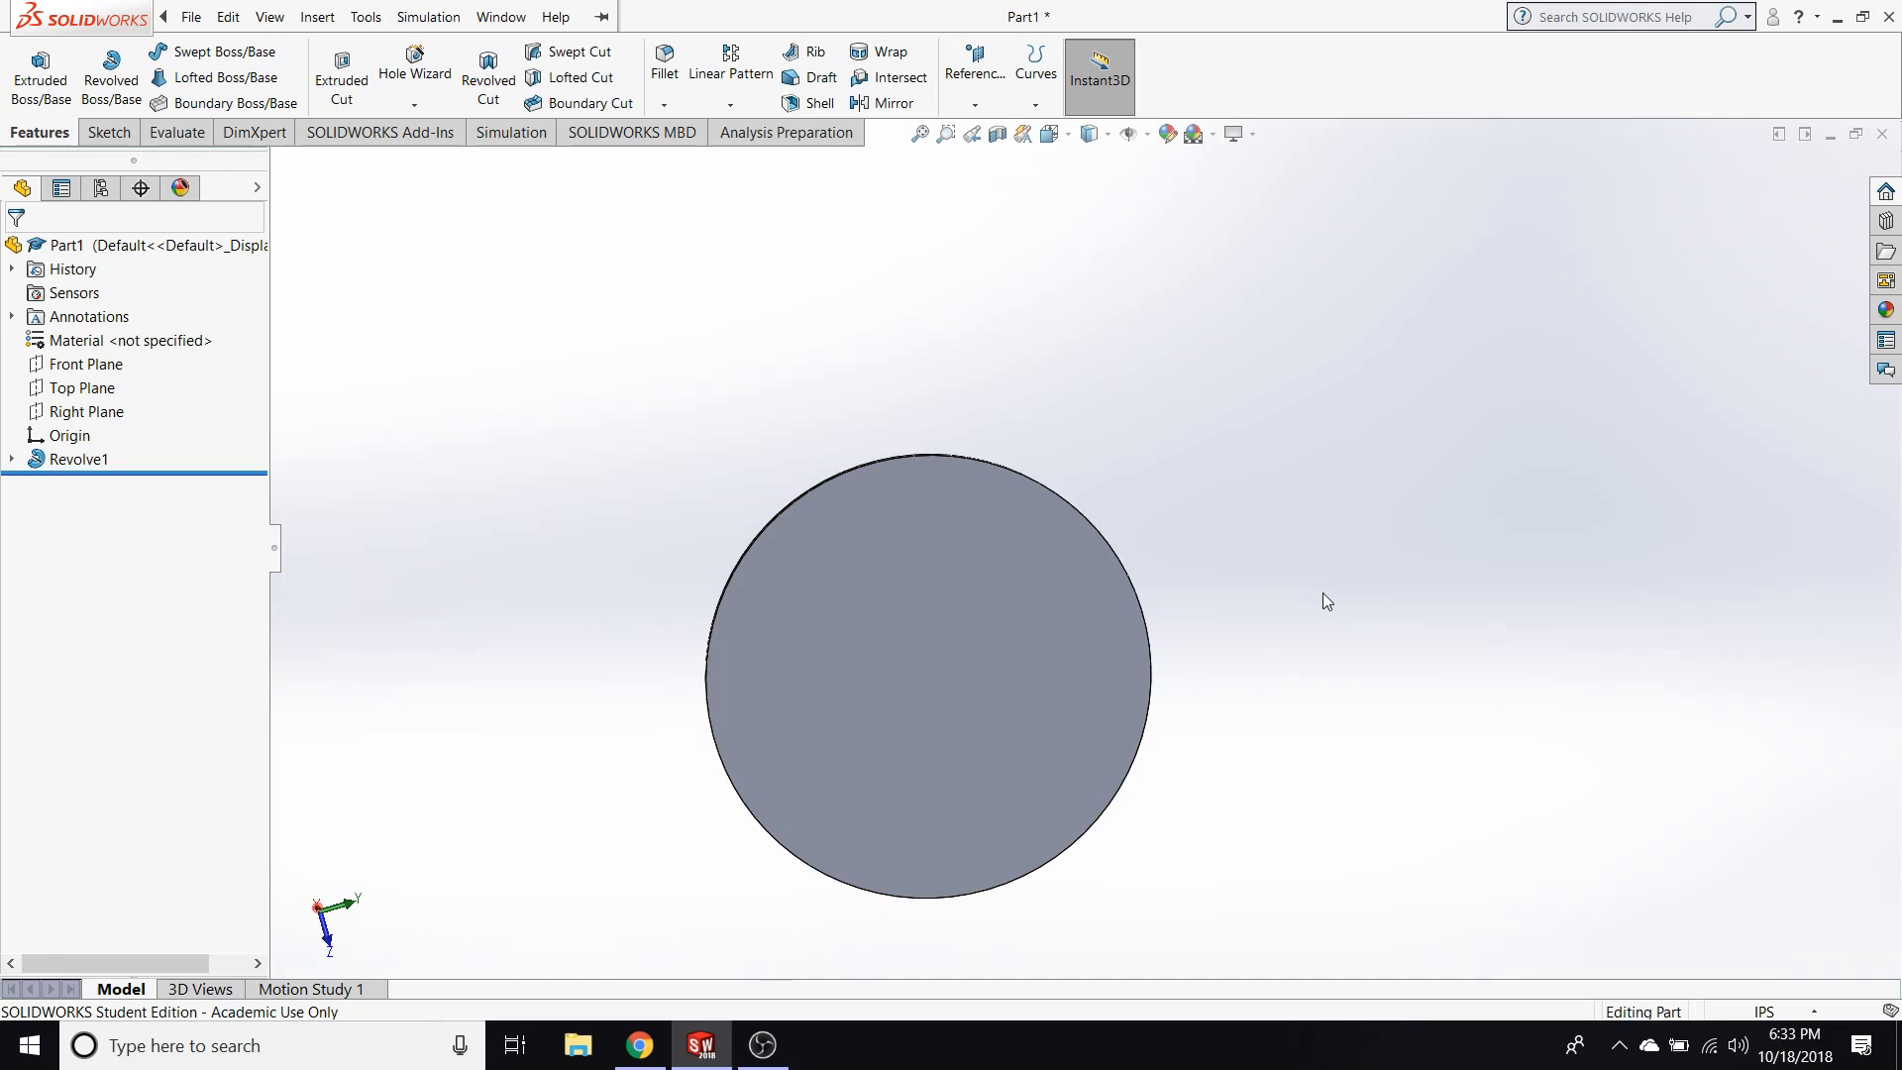
key(space)
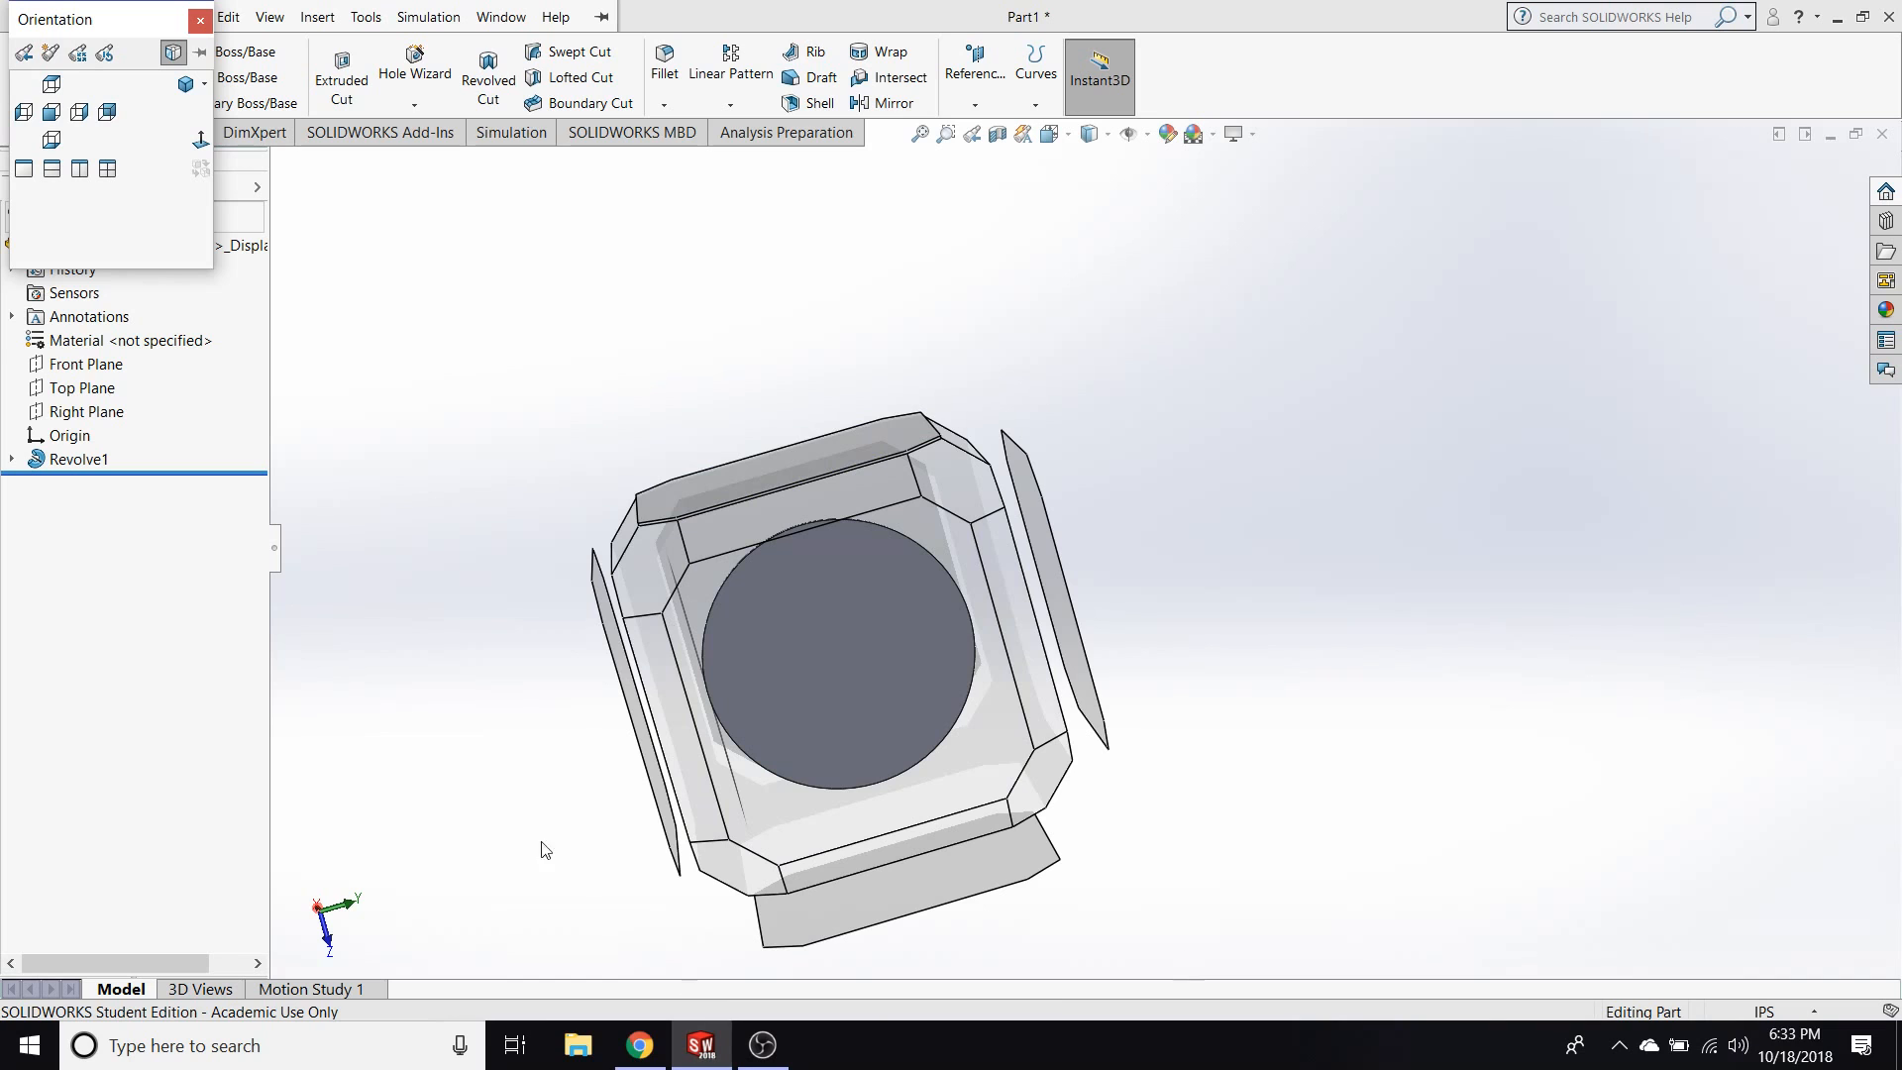
middle_drag(565, 842, 721, 816)
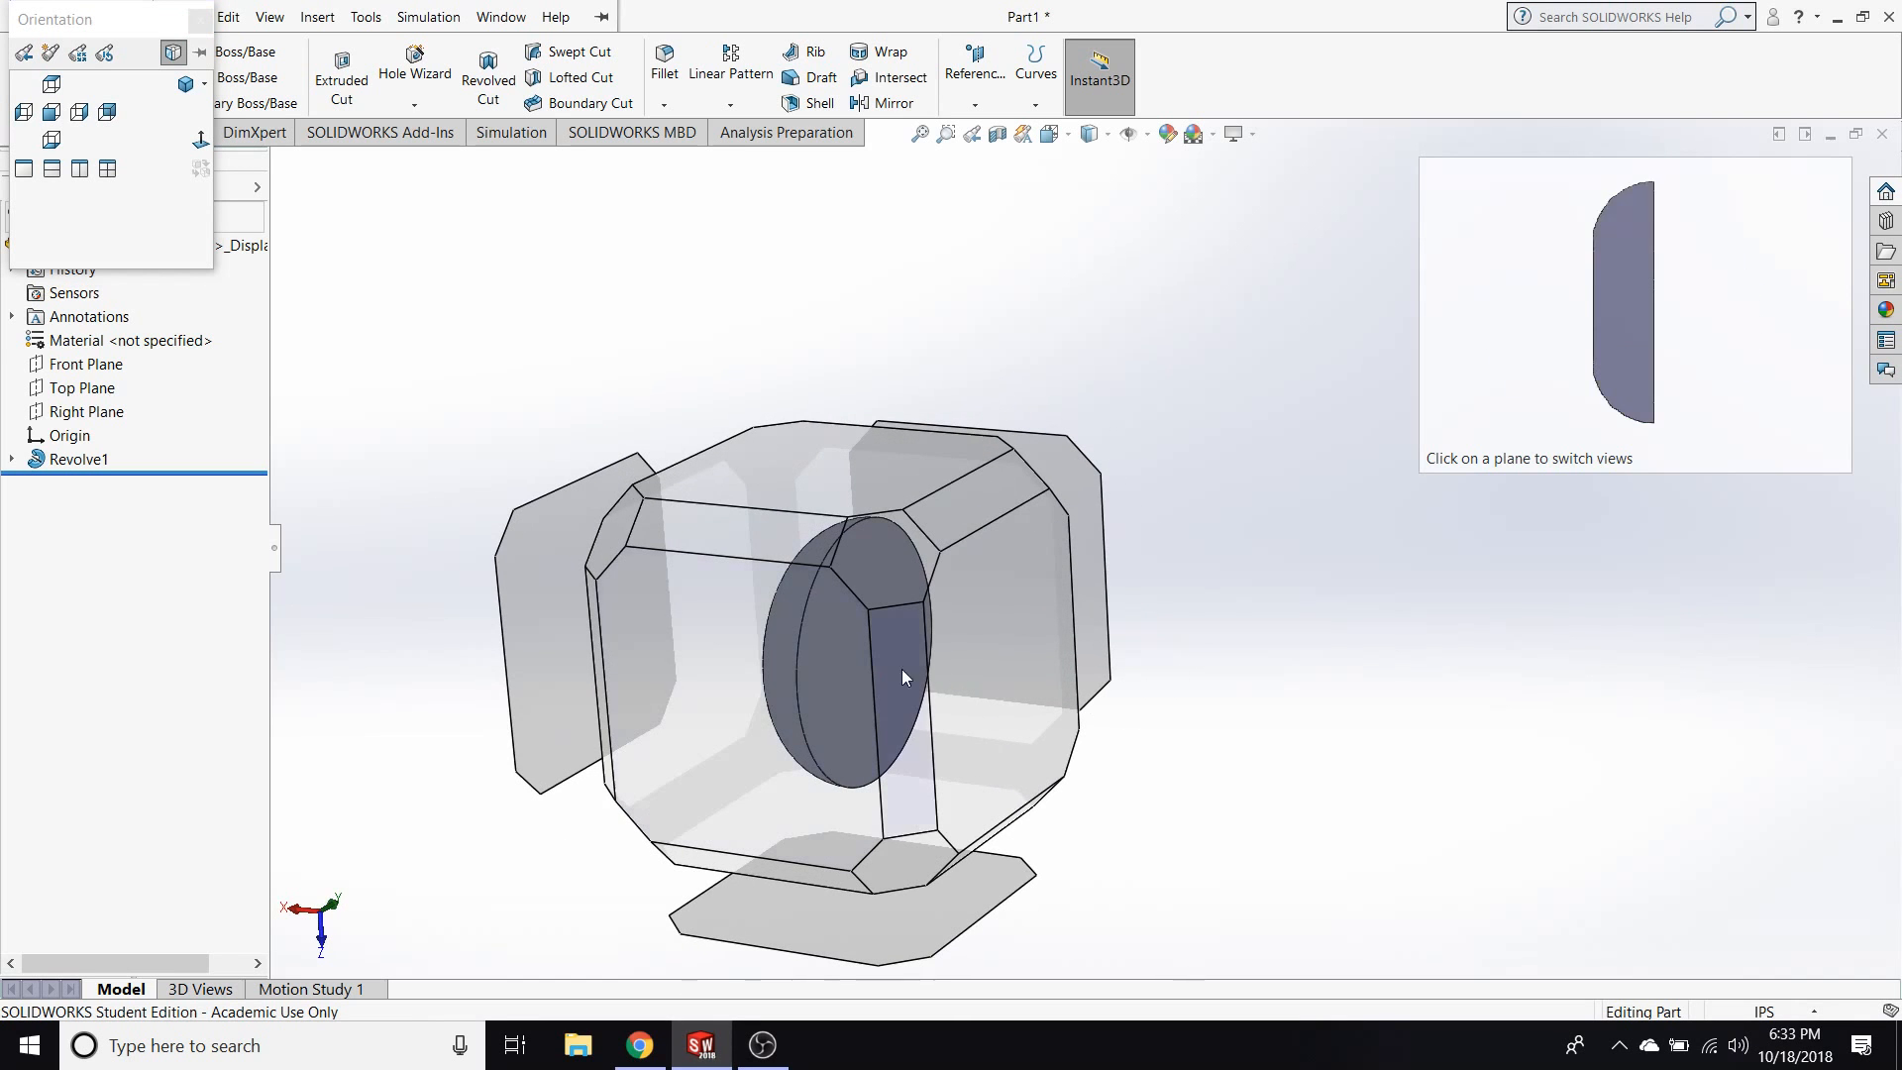
click(901, 582)
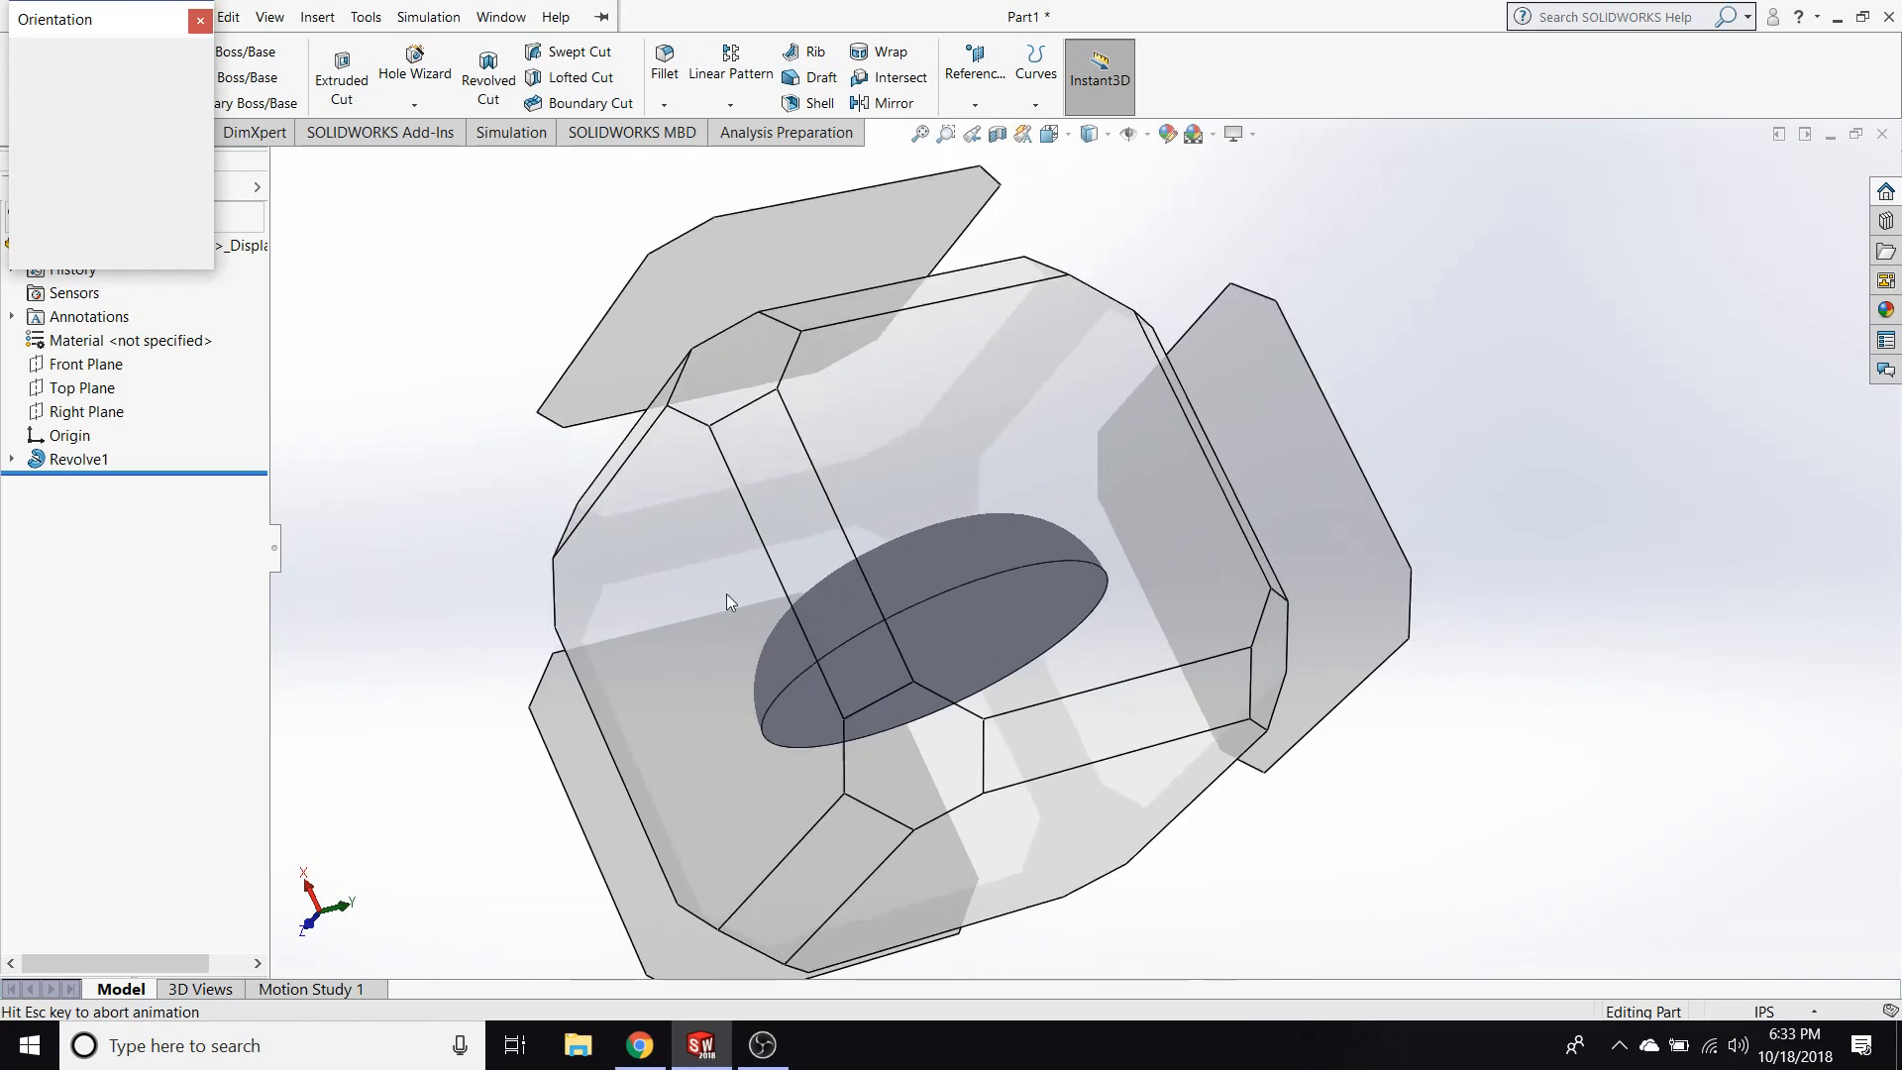
click(717, 491)
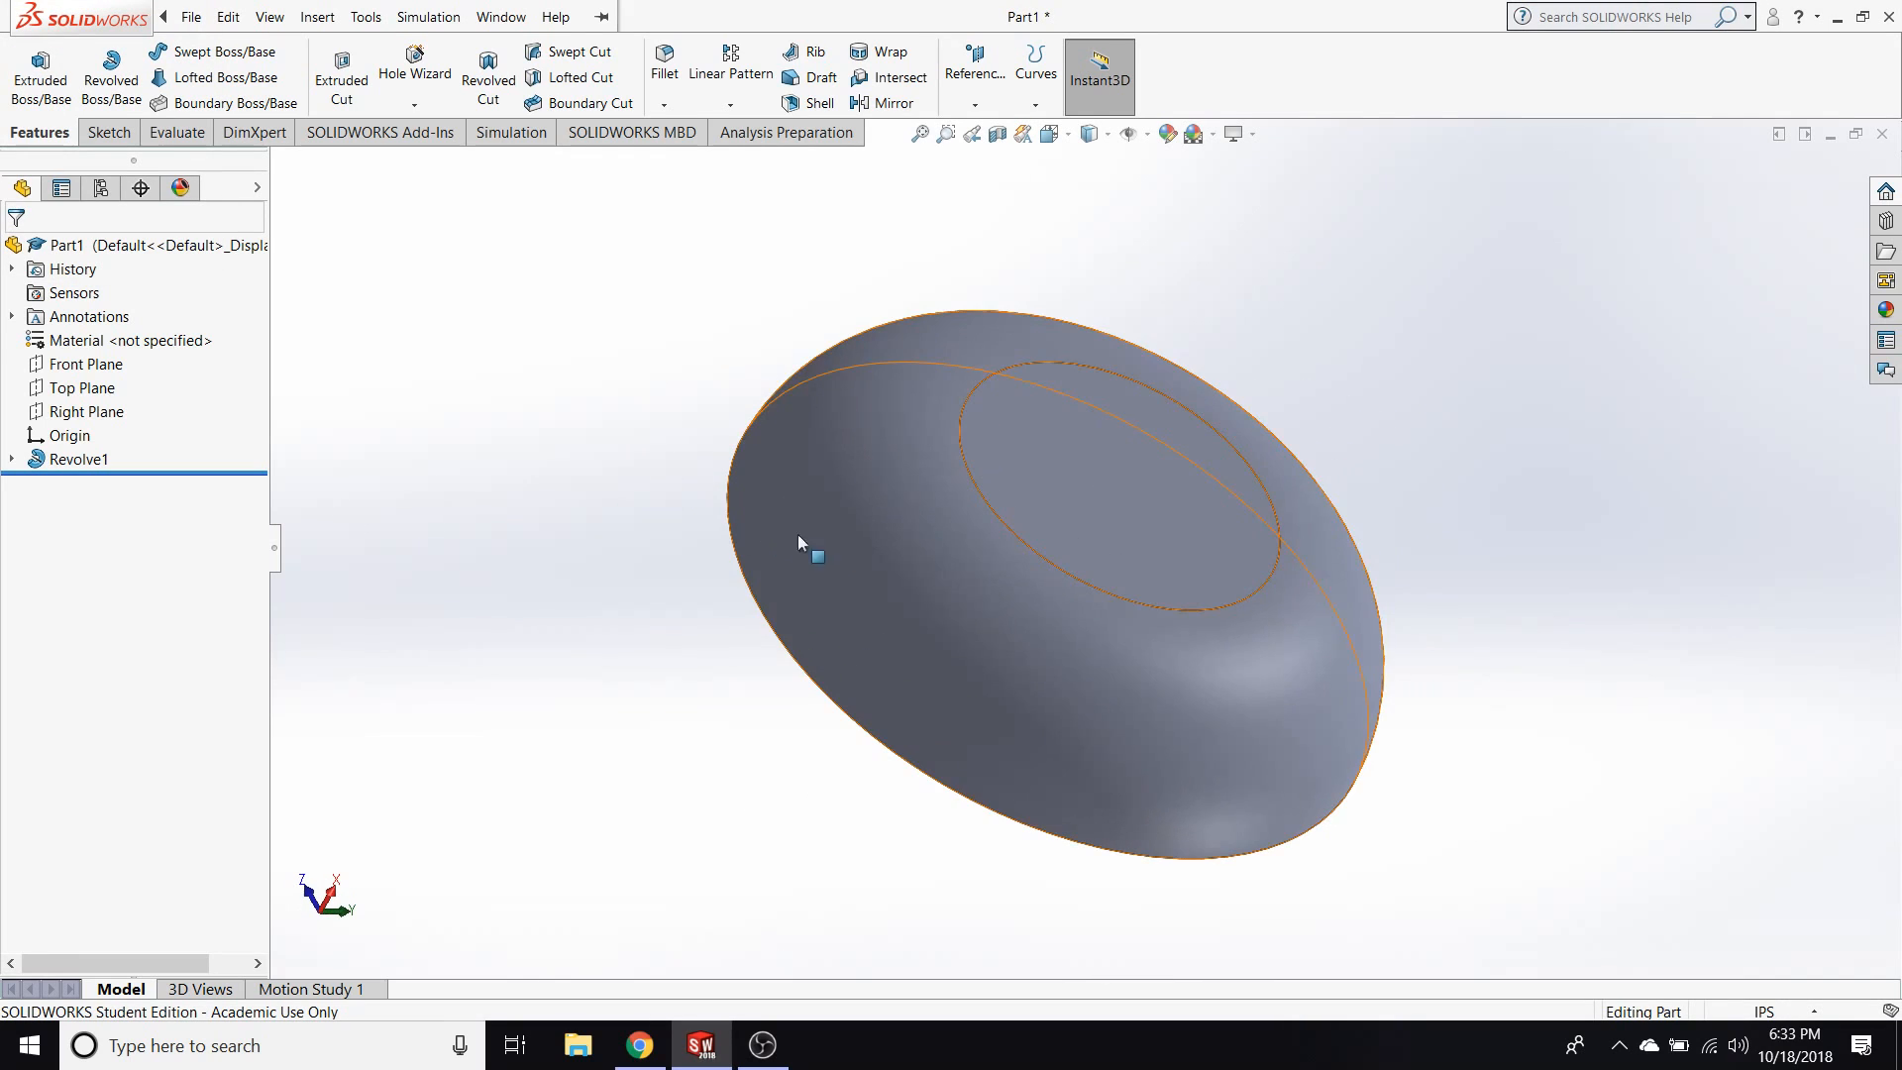
key(space)
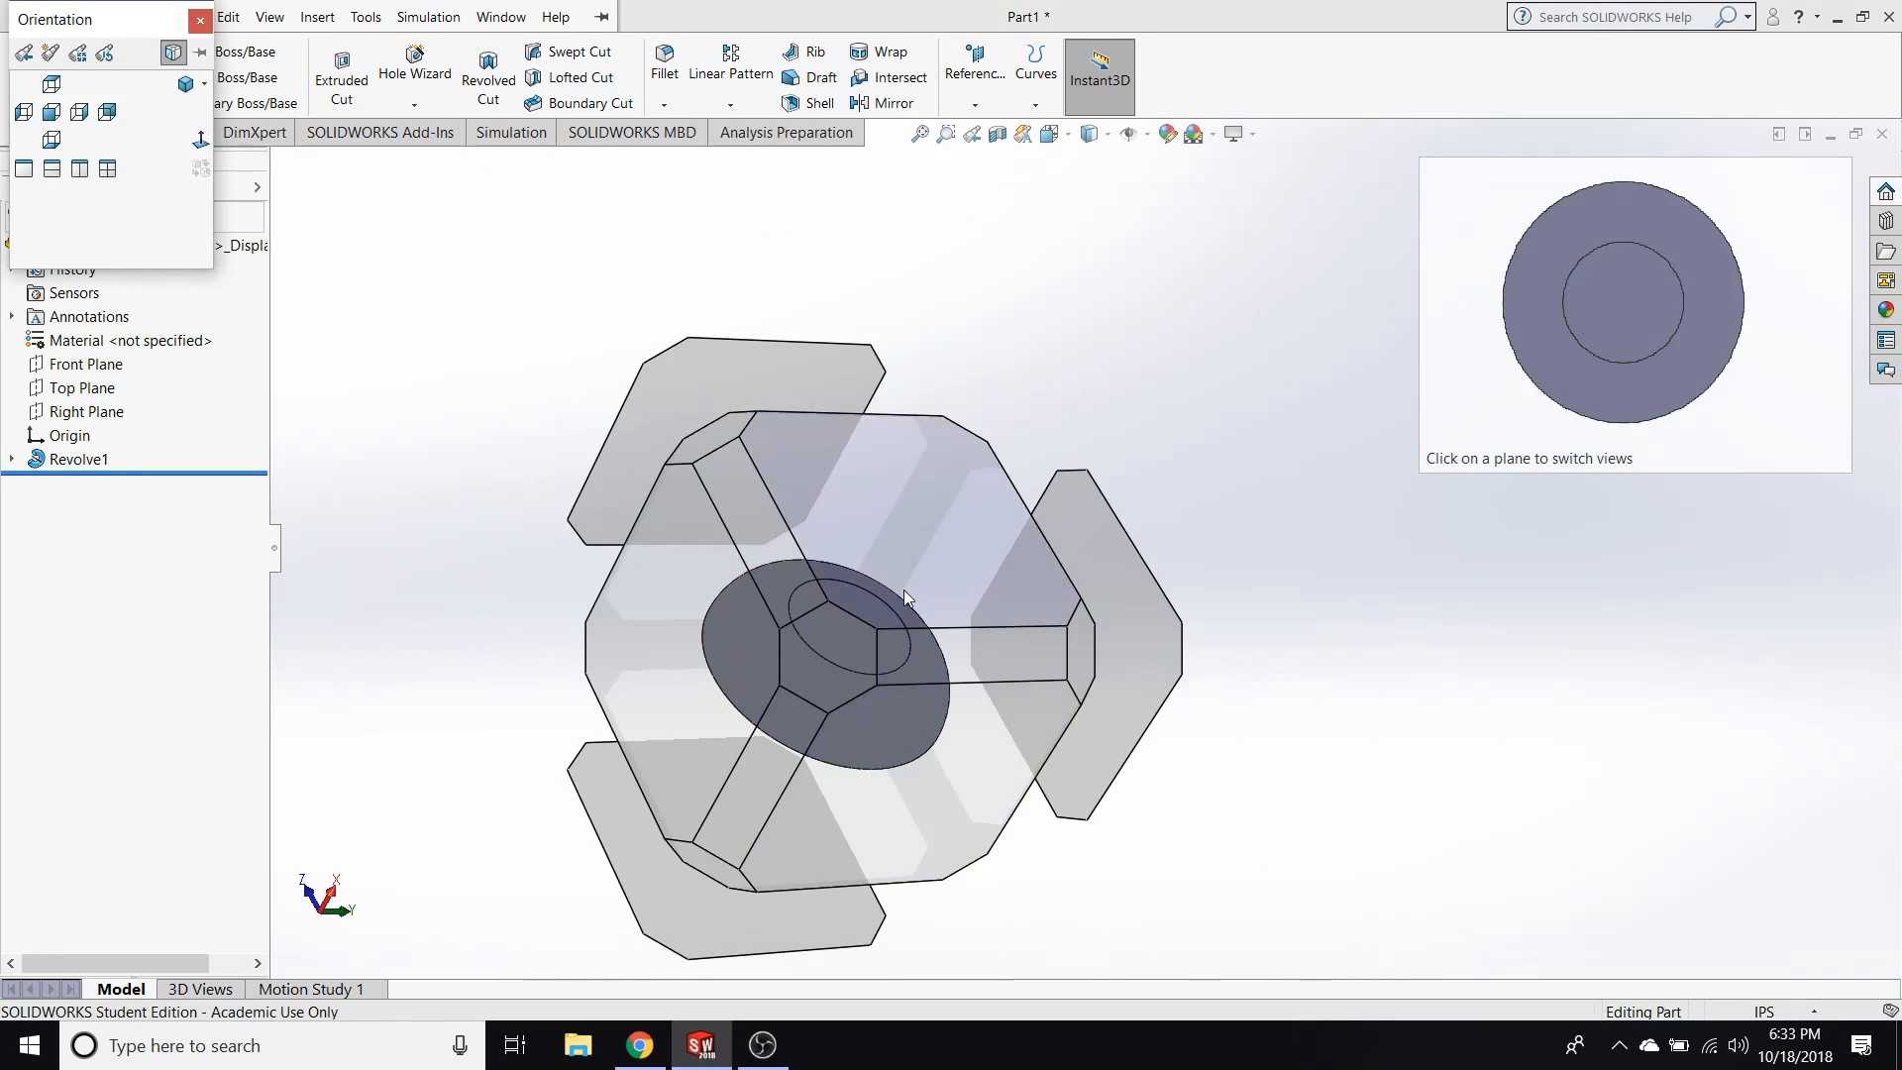
click(905, 594)
middle_drag(1719, 664, 1342, 662)
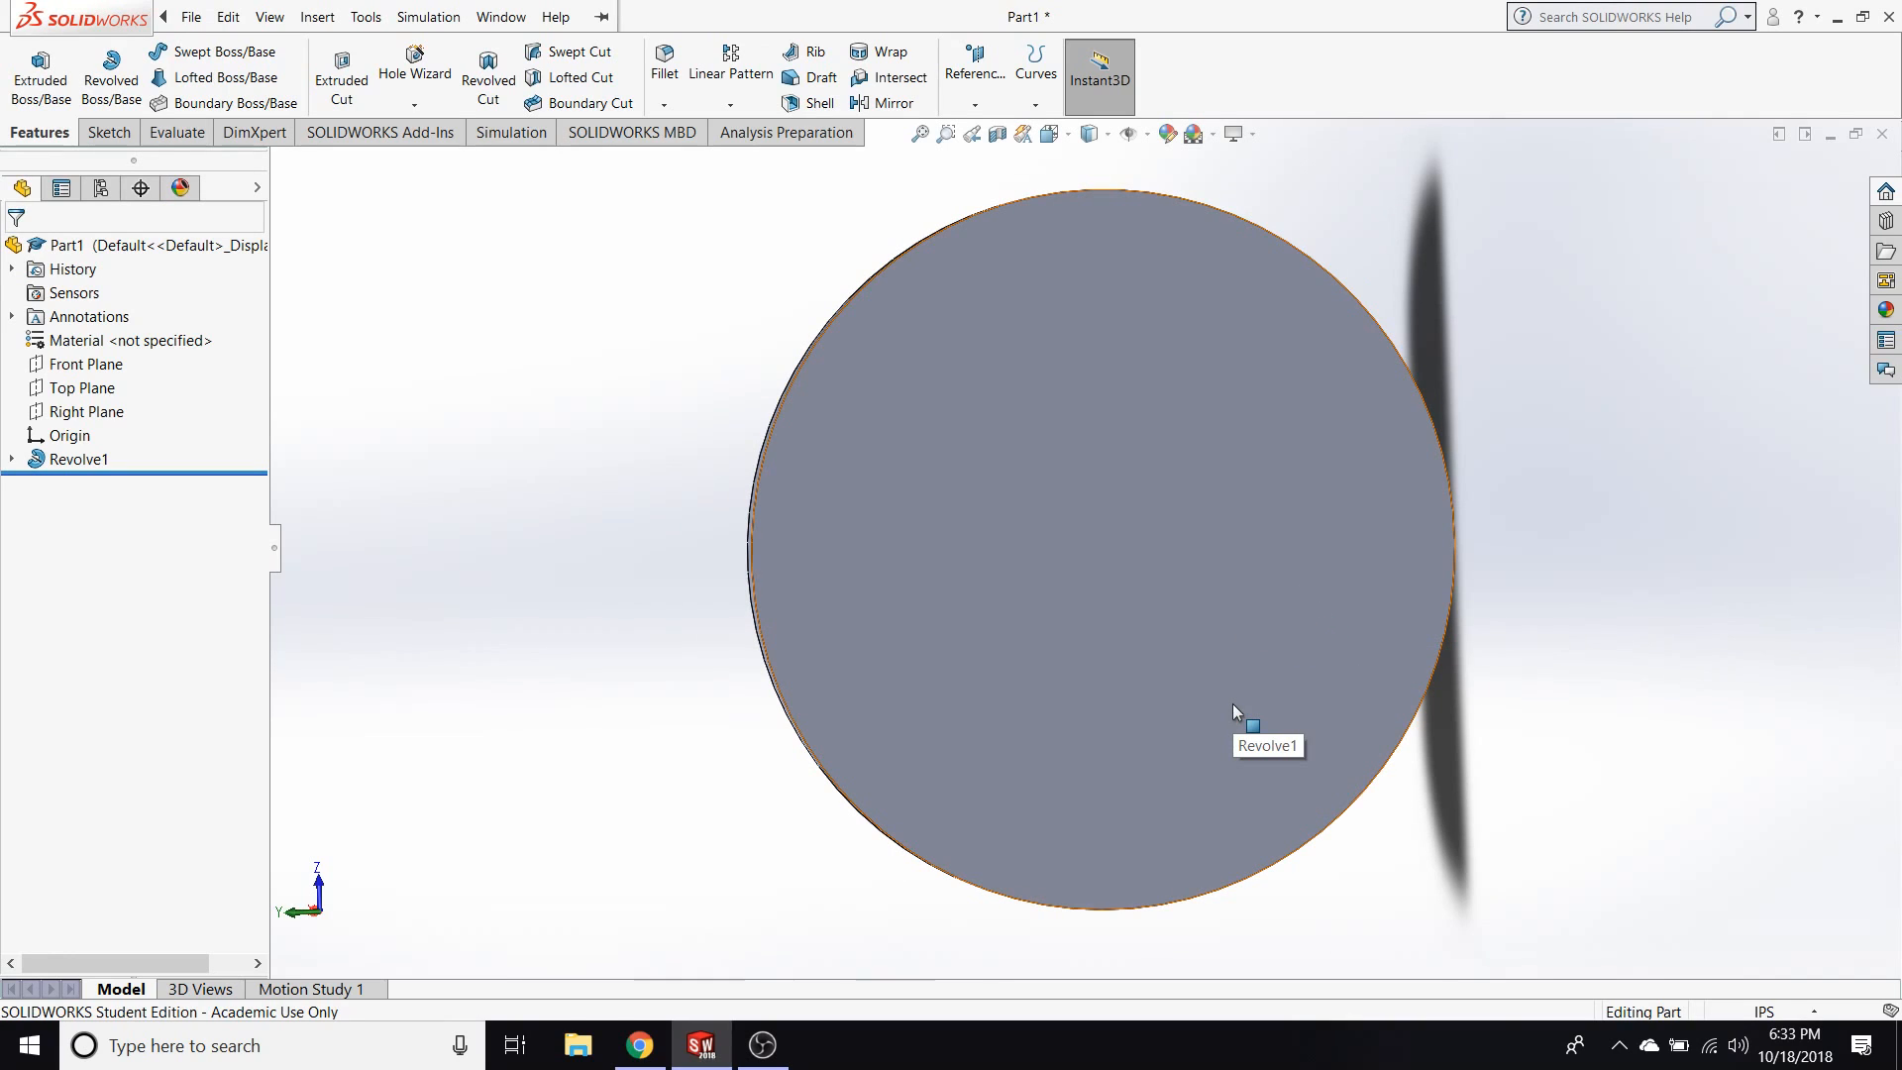
Start a new sketch on the disc's flat circular face and view that face head-on.
click(1103, 506)
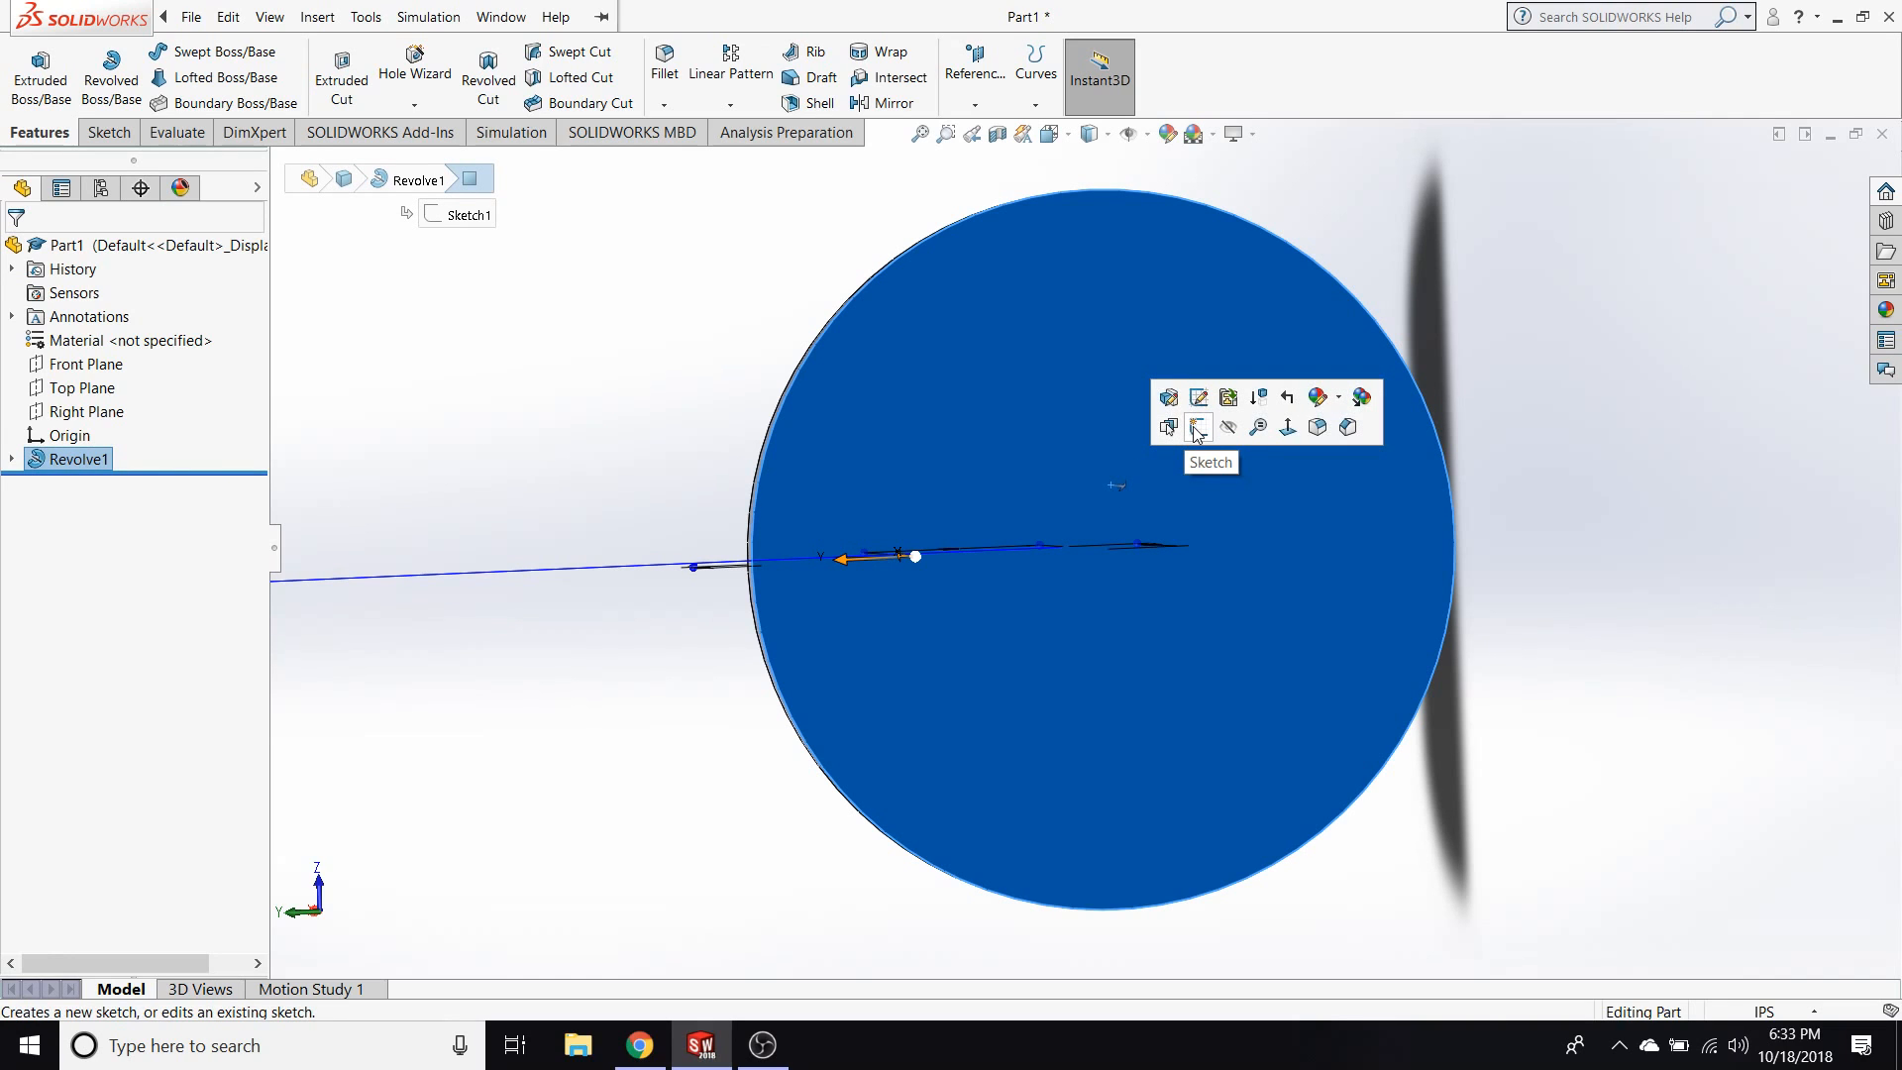
click(1198, 424)
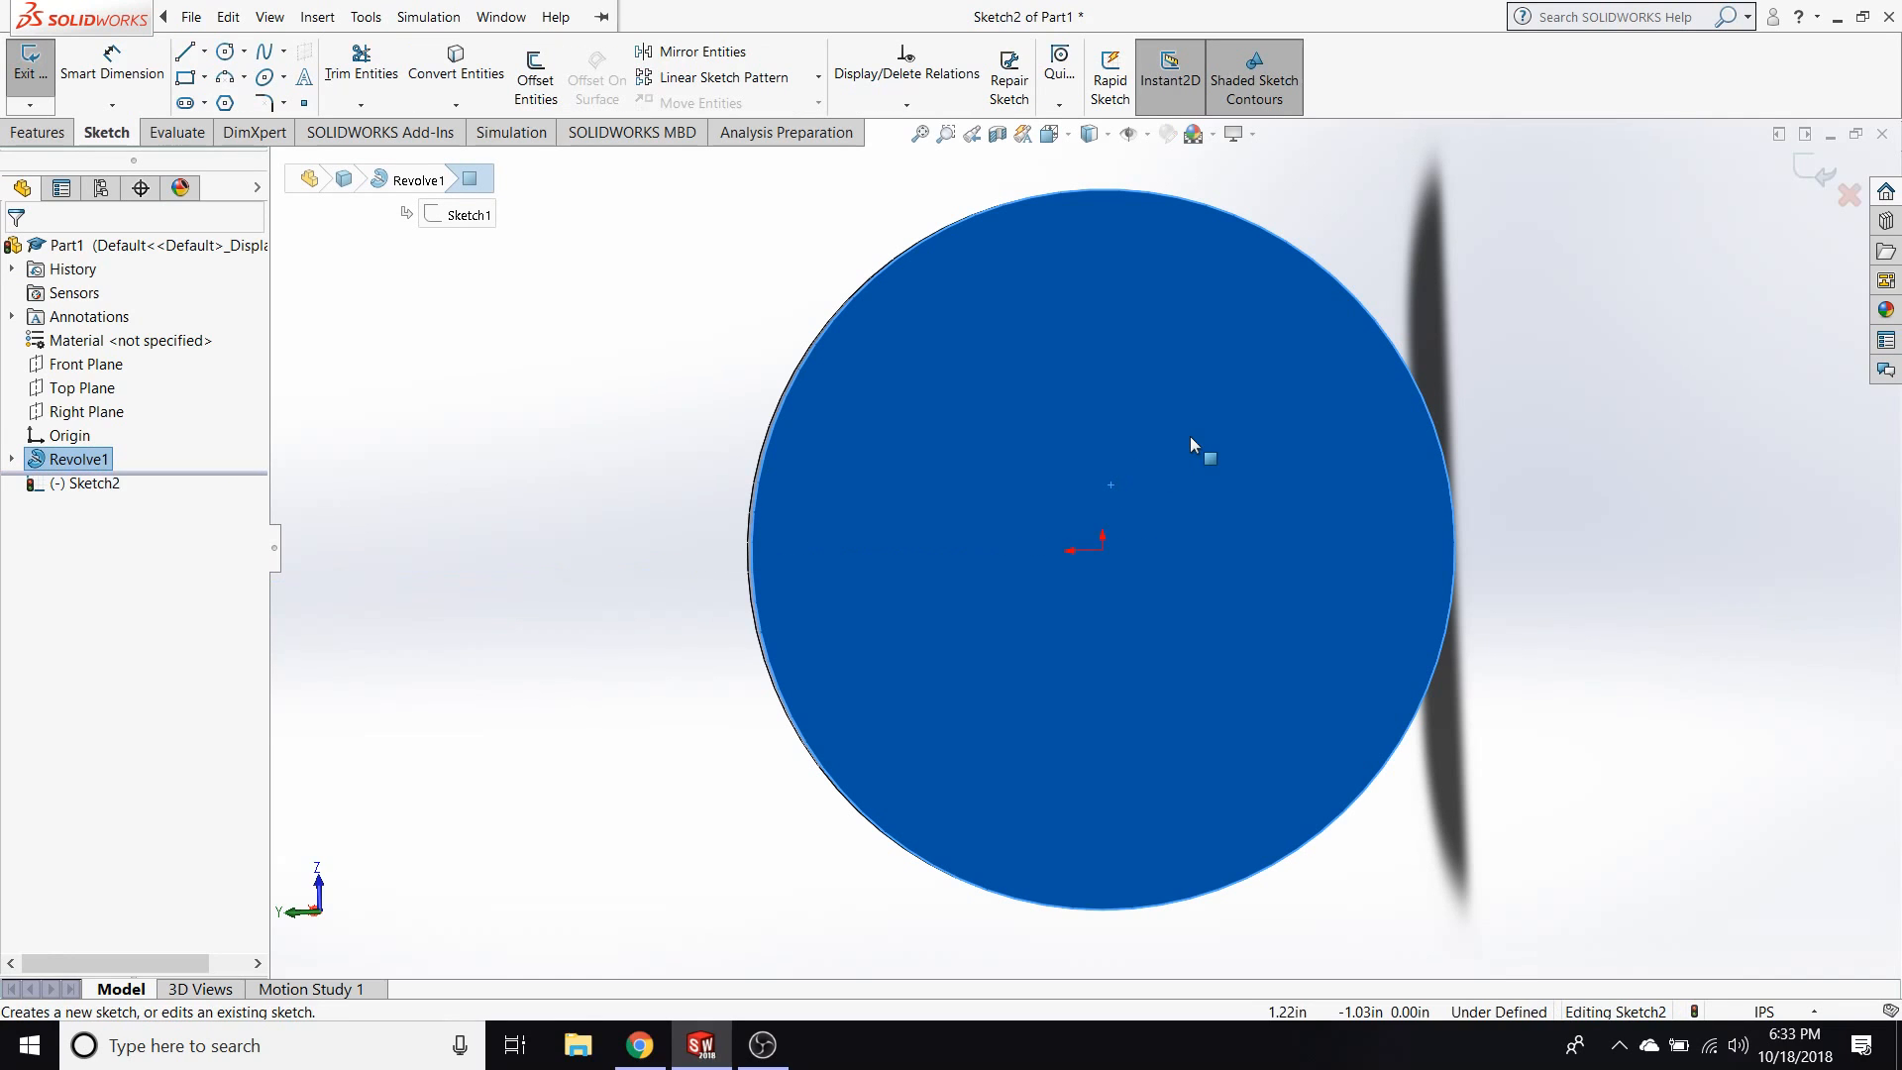
key(space)
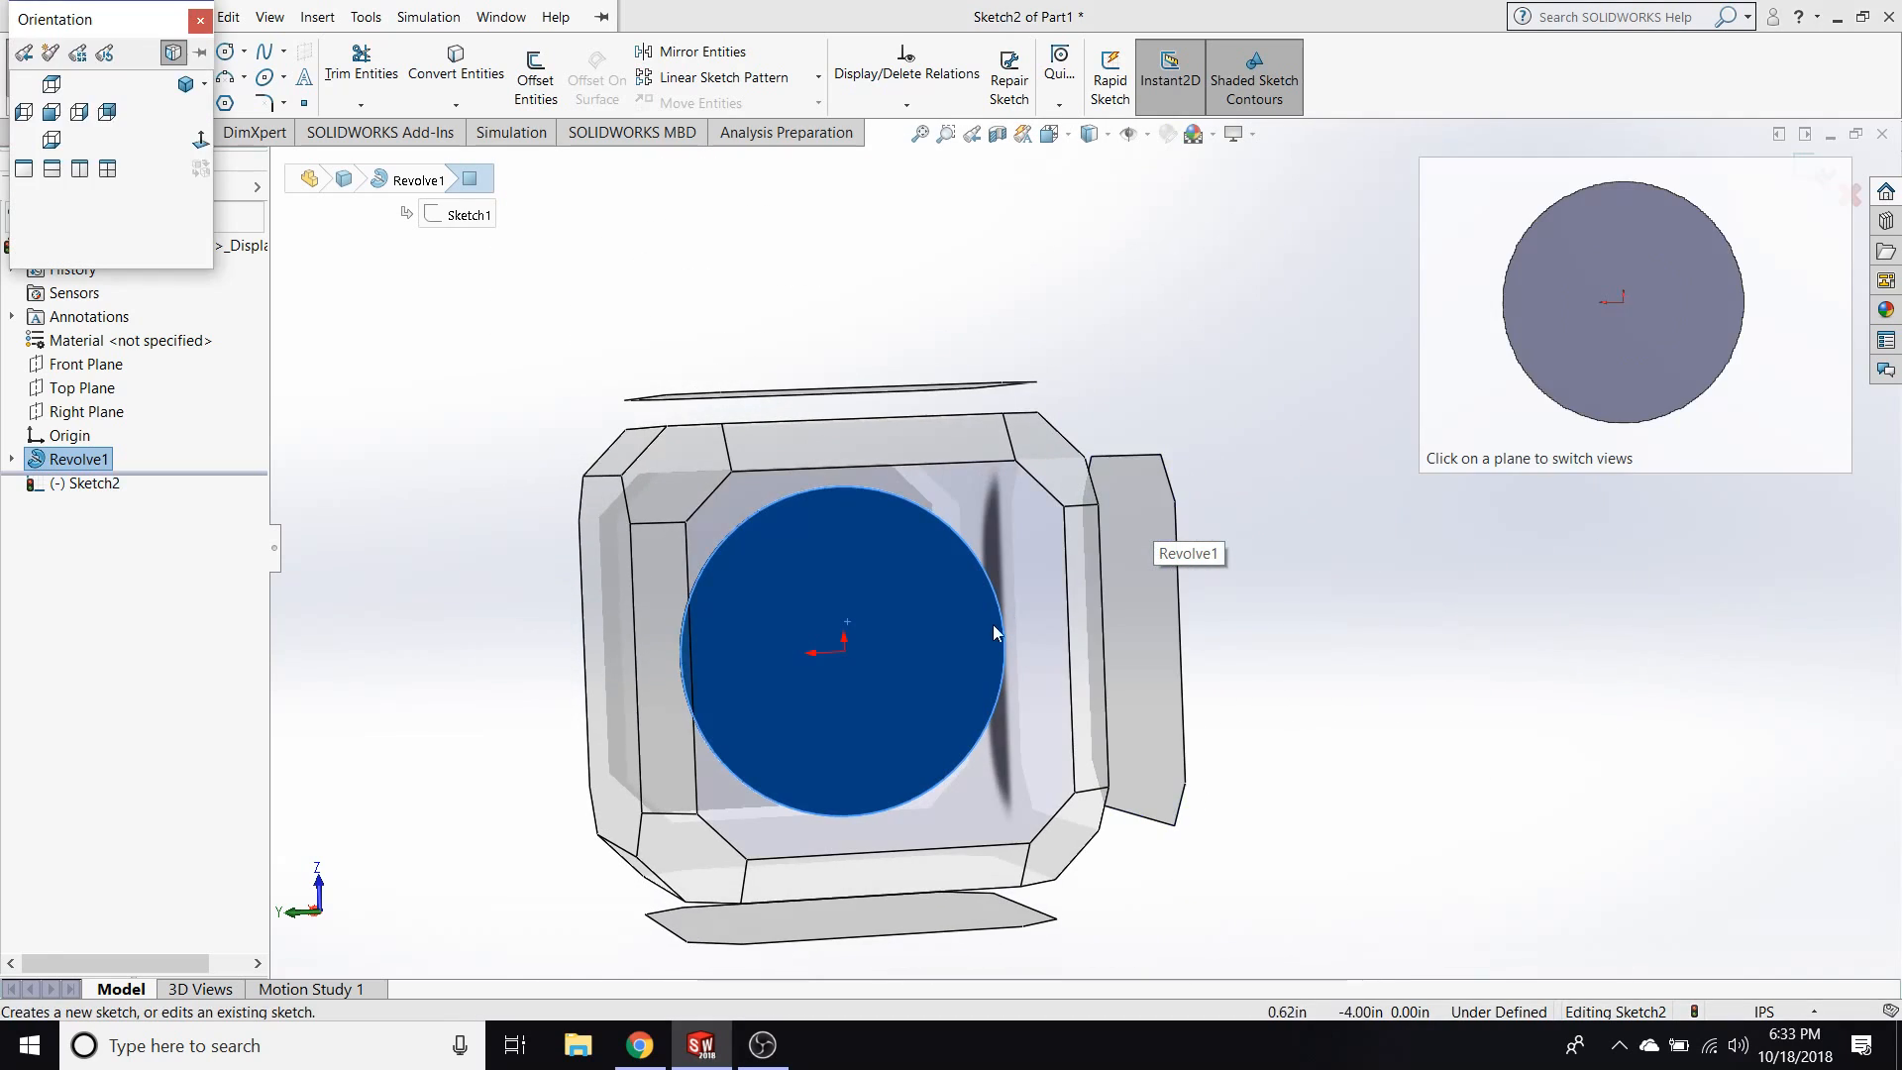
click(990, 626)
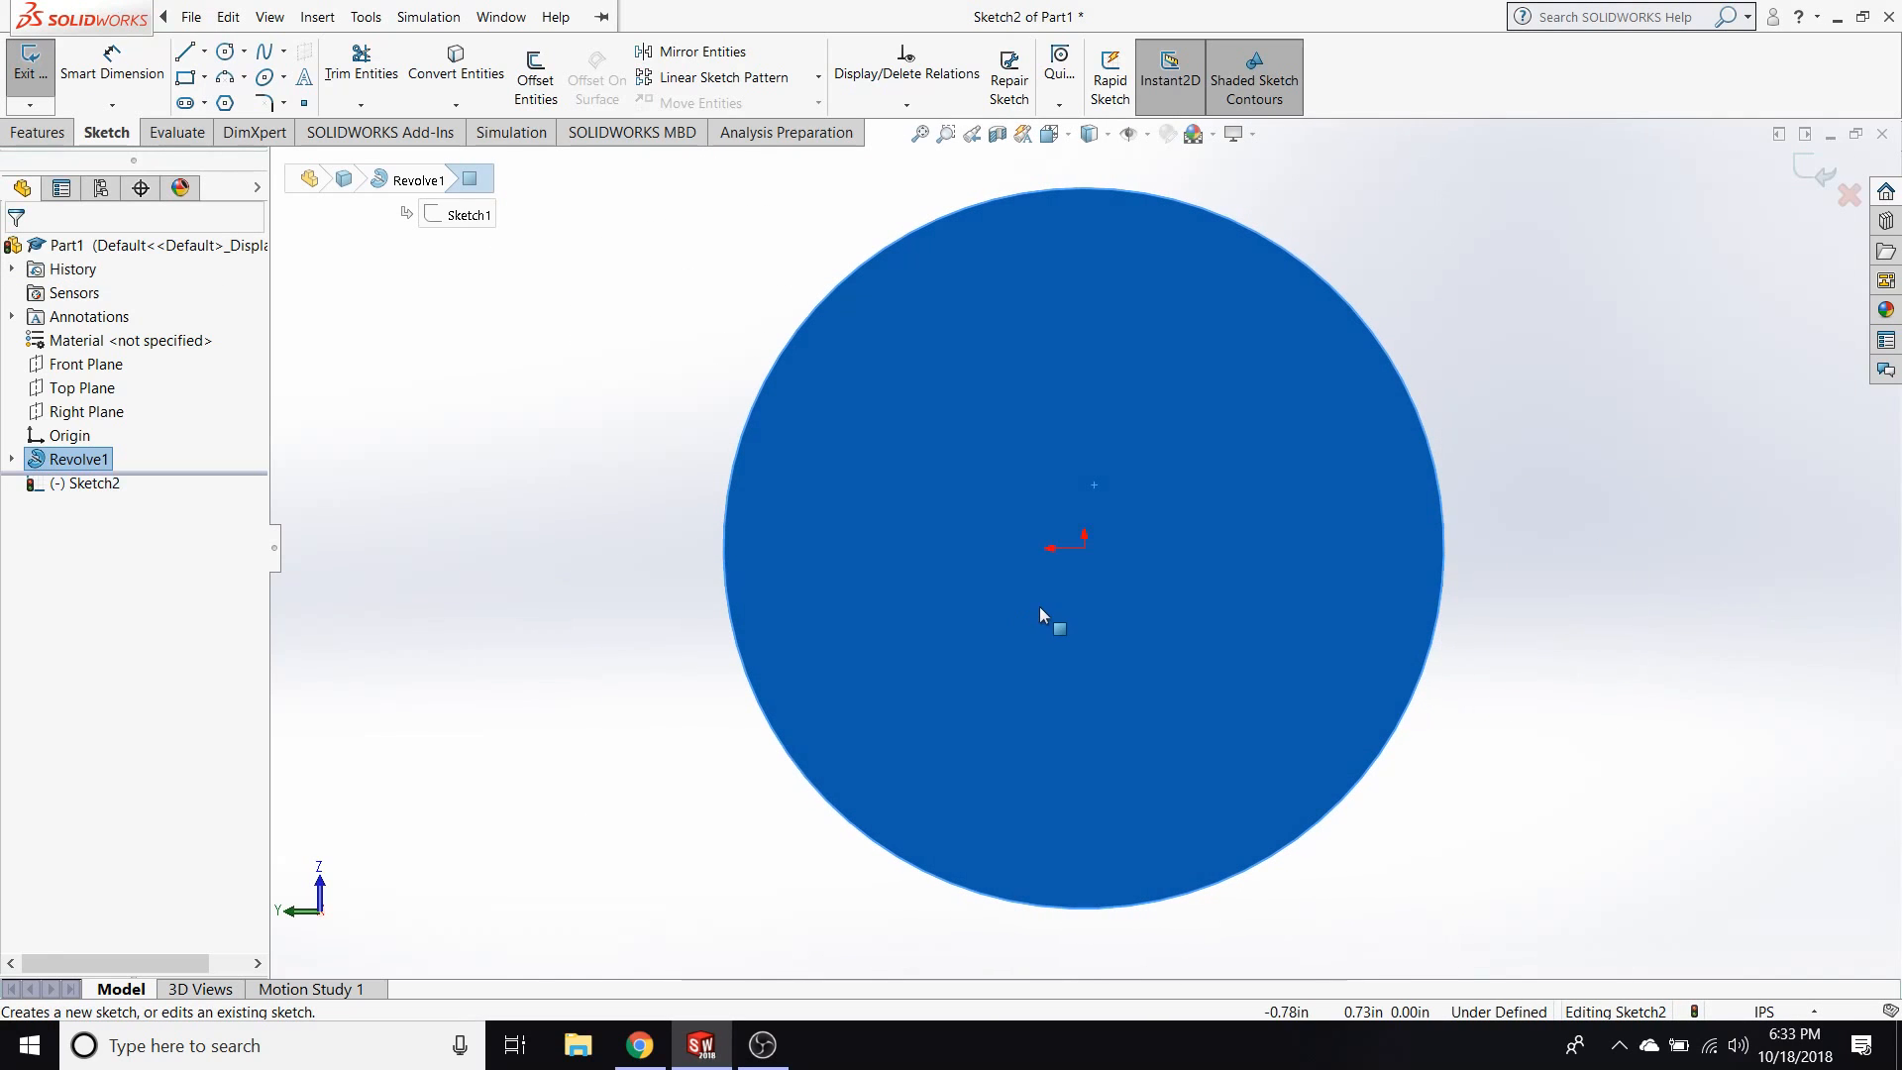
click(332, 400)
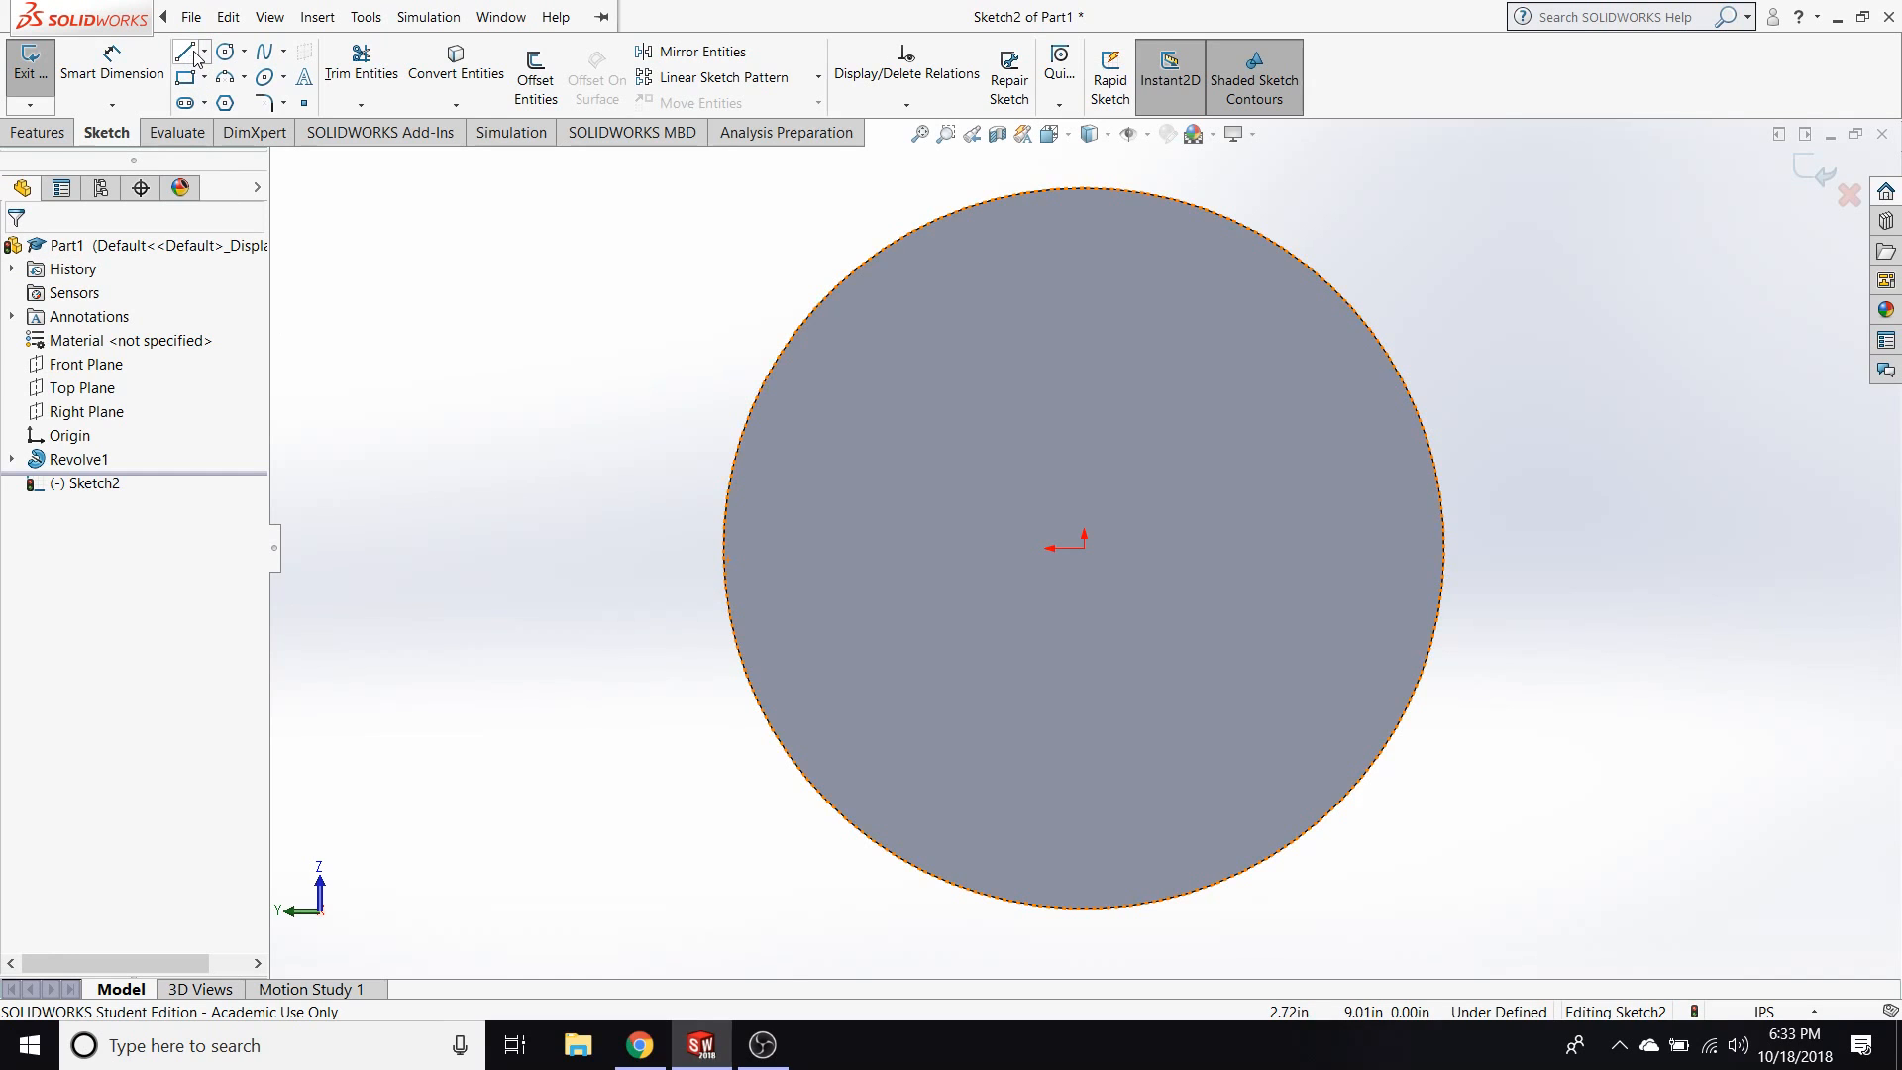
Sketch an ellipse centred on the origin of the disc's face, with radii of about 2.54 in and 1.59 in.
click(264, 76)
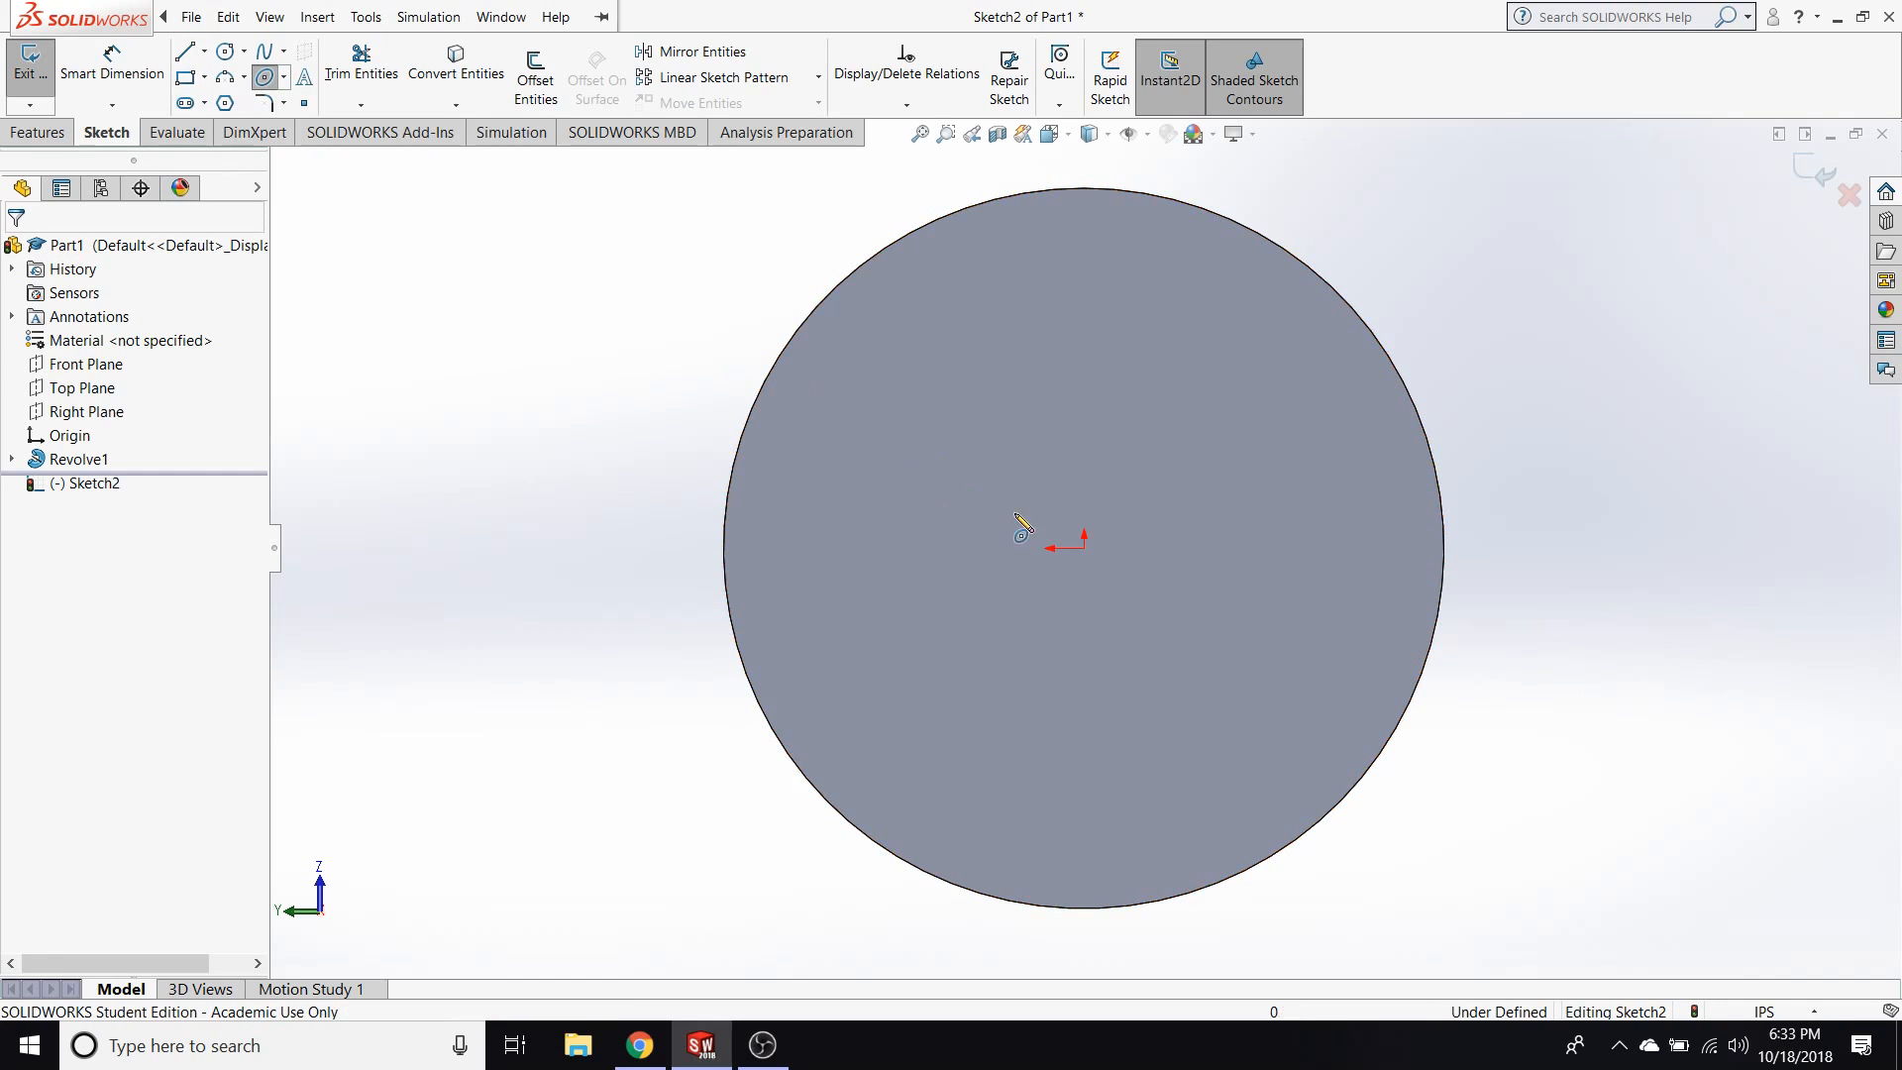
click(1085, 548)
click(1313, 548)
click(1088, 405)
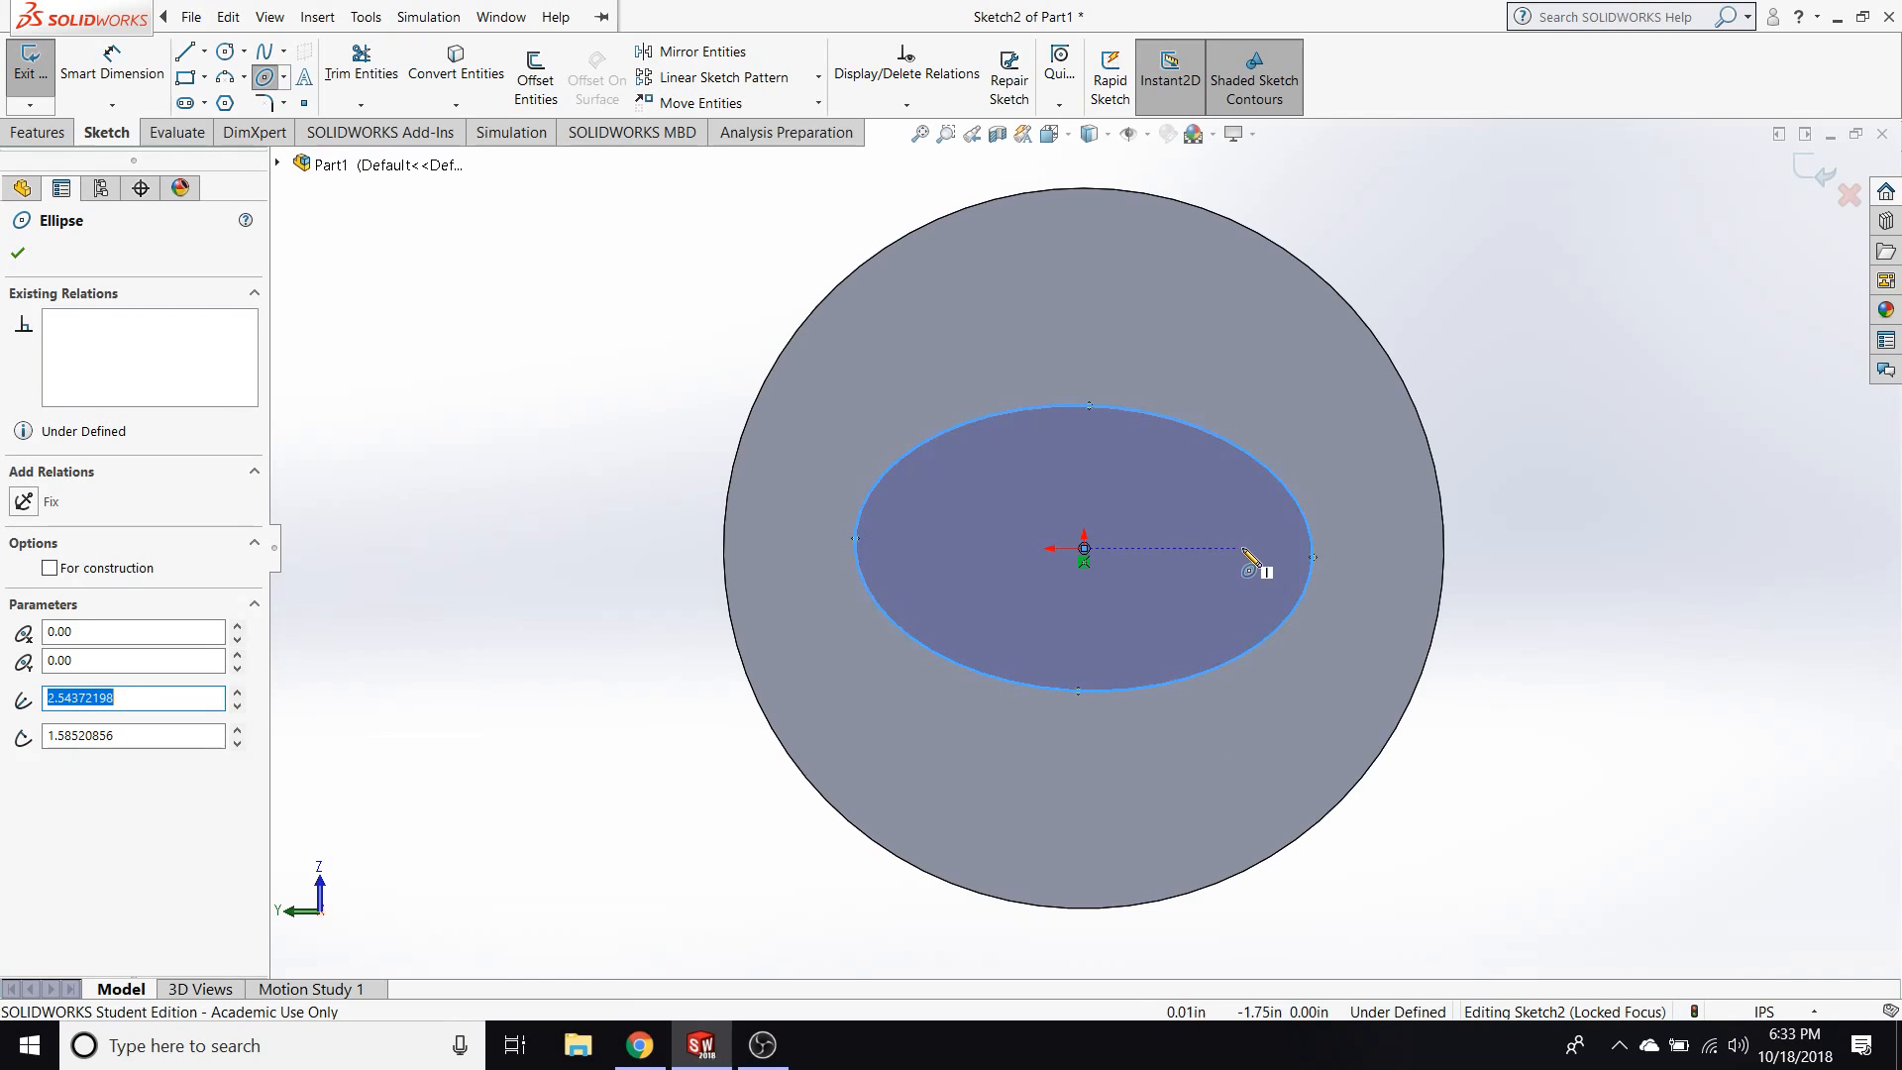
key(Escape)
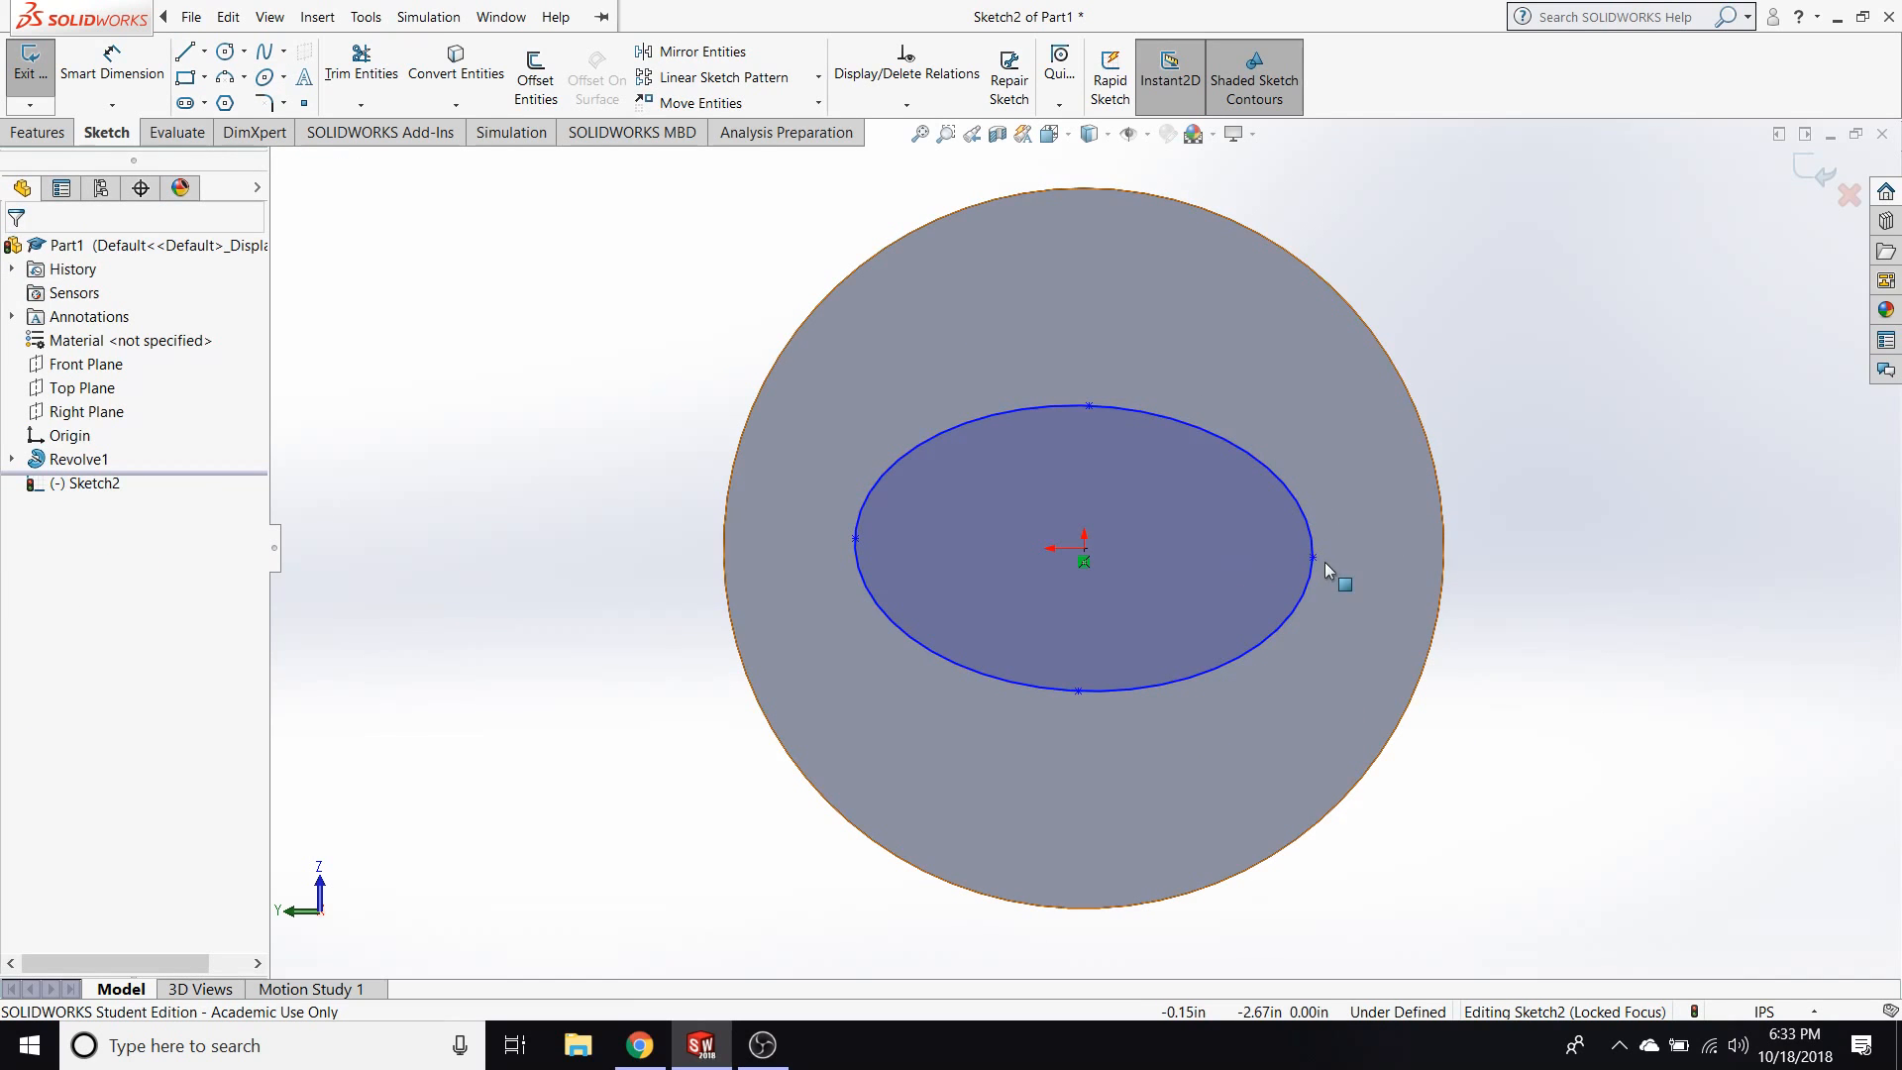
Tilt and lengthen the ellipse by moving its long-axis end point about 2.84 in from the centre, and inspect its centre point.
drag(1312, 557, 845, 461)
click(562, 550)
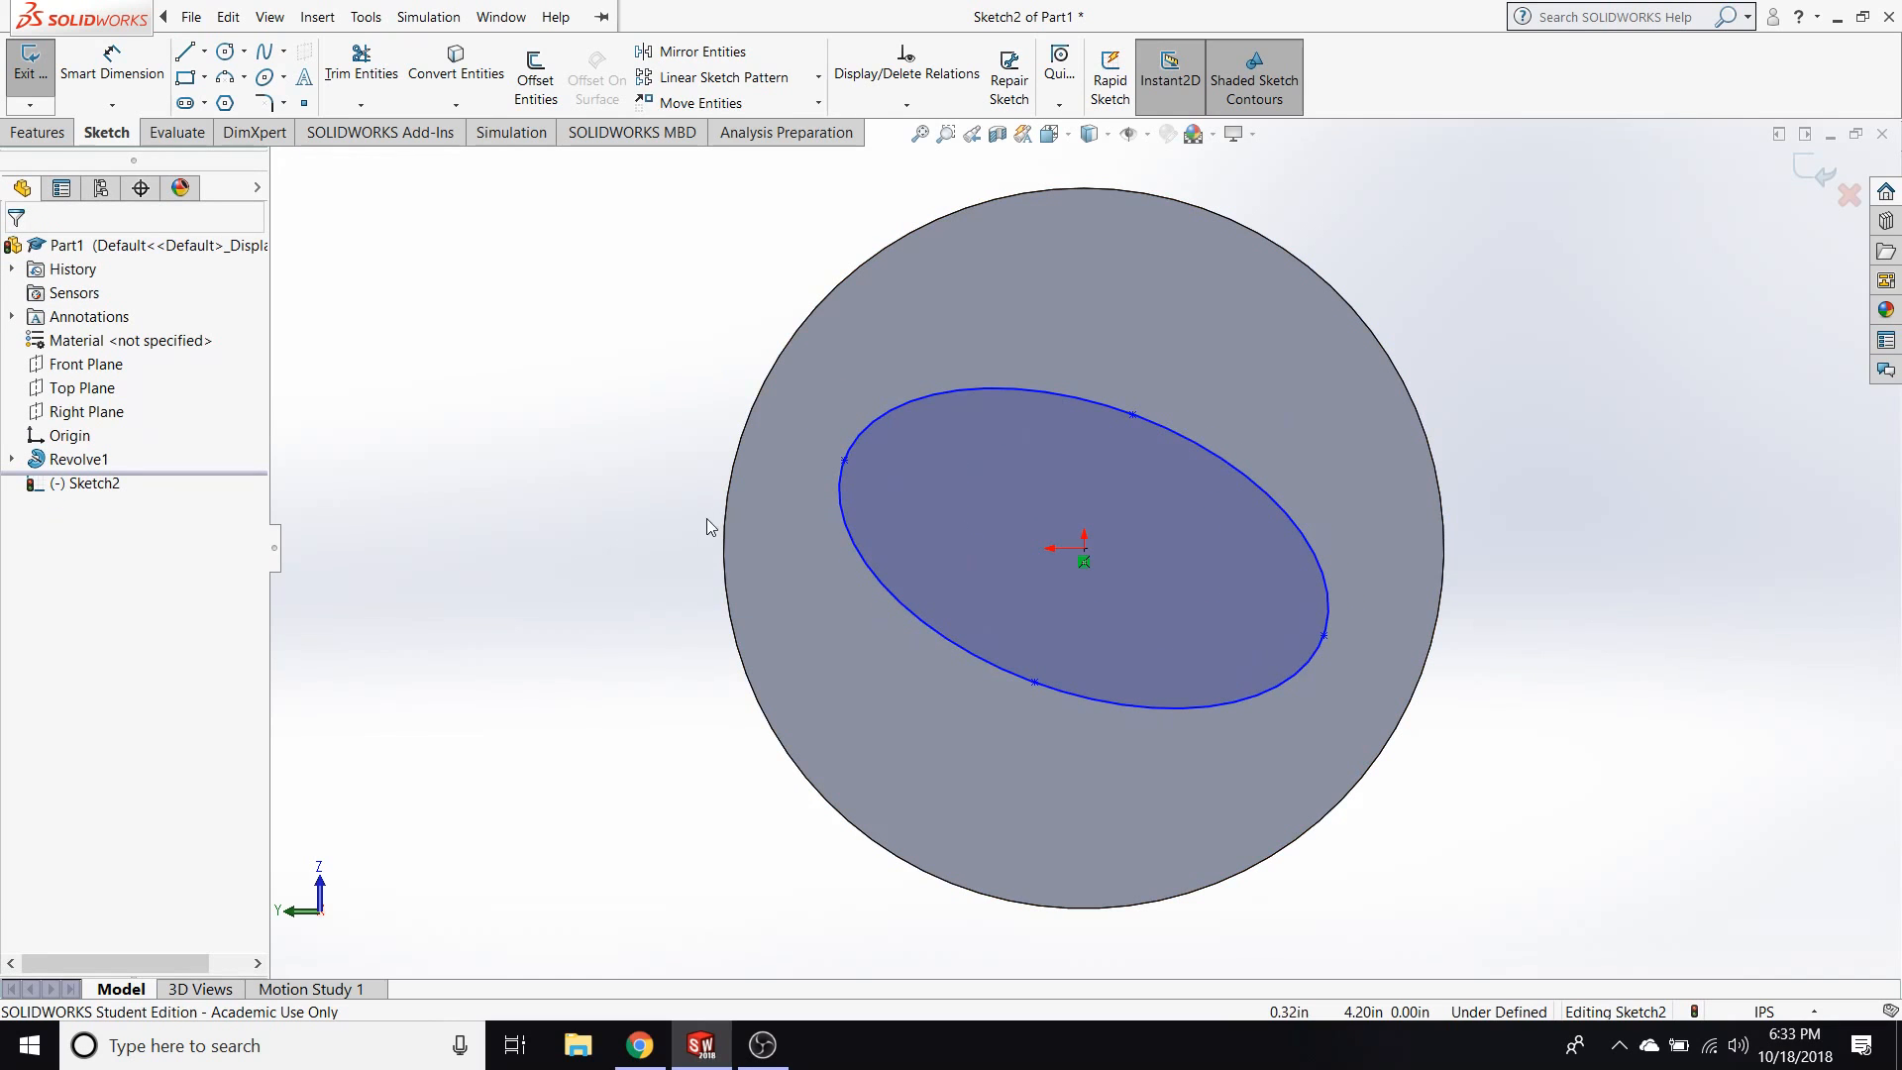
click(1084, 550)
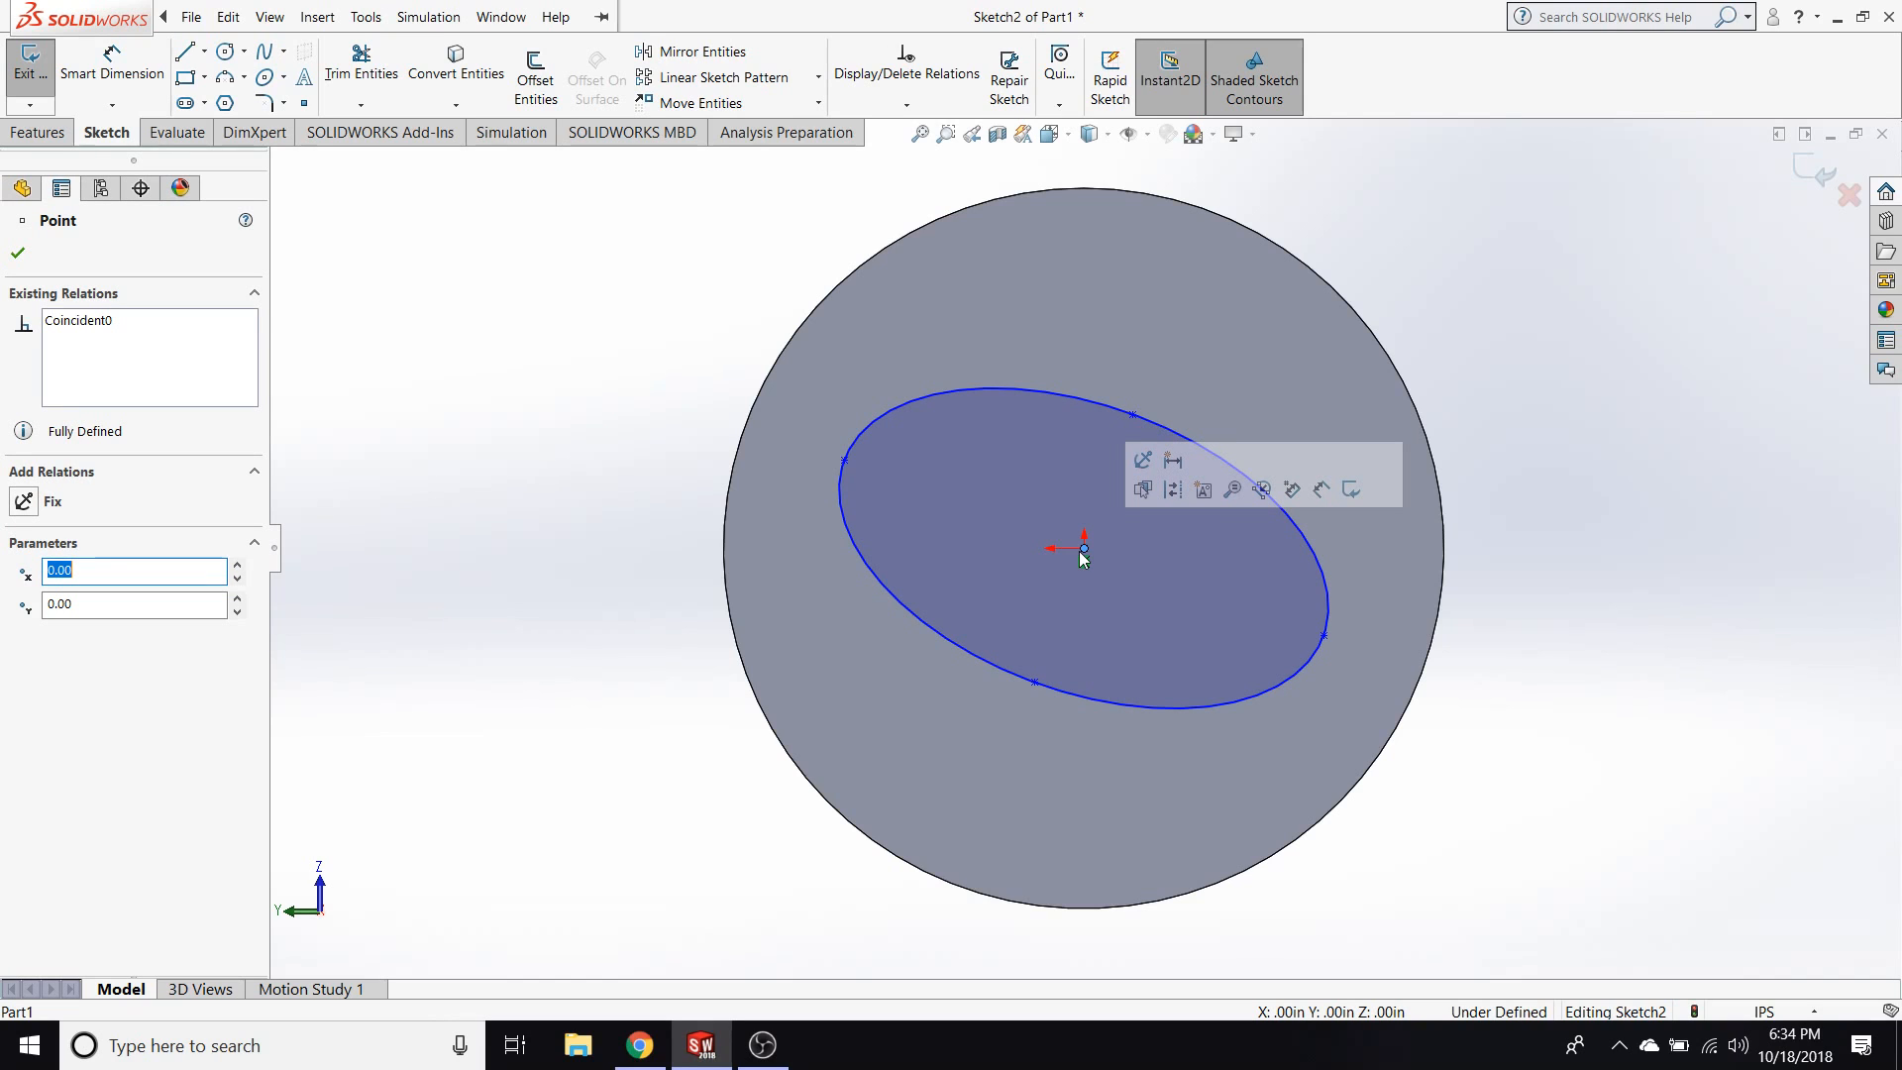
click(1523, 695)
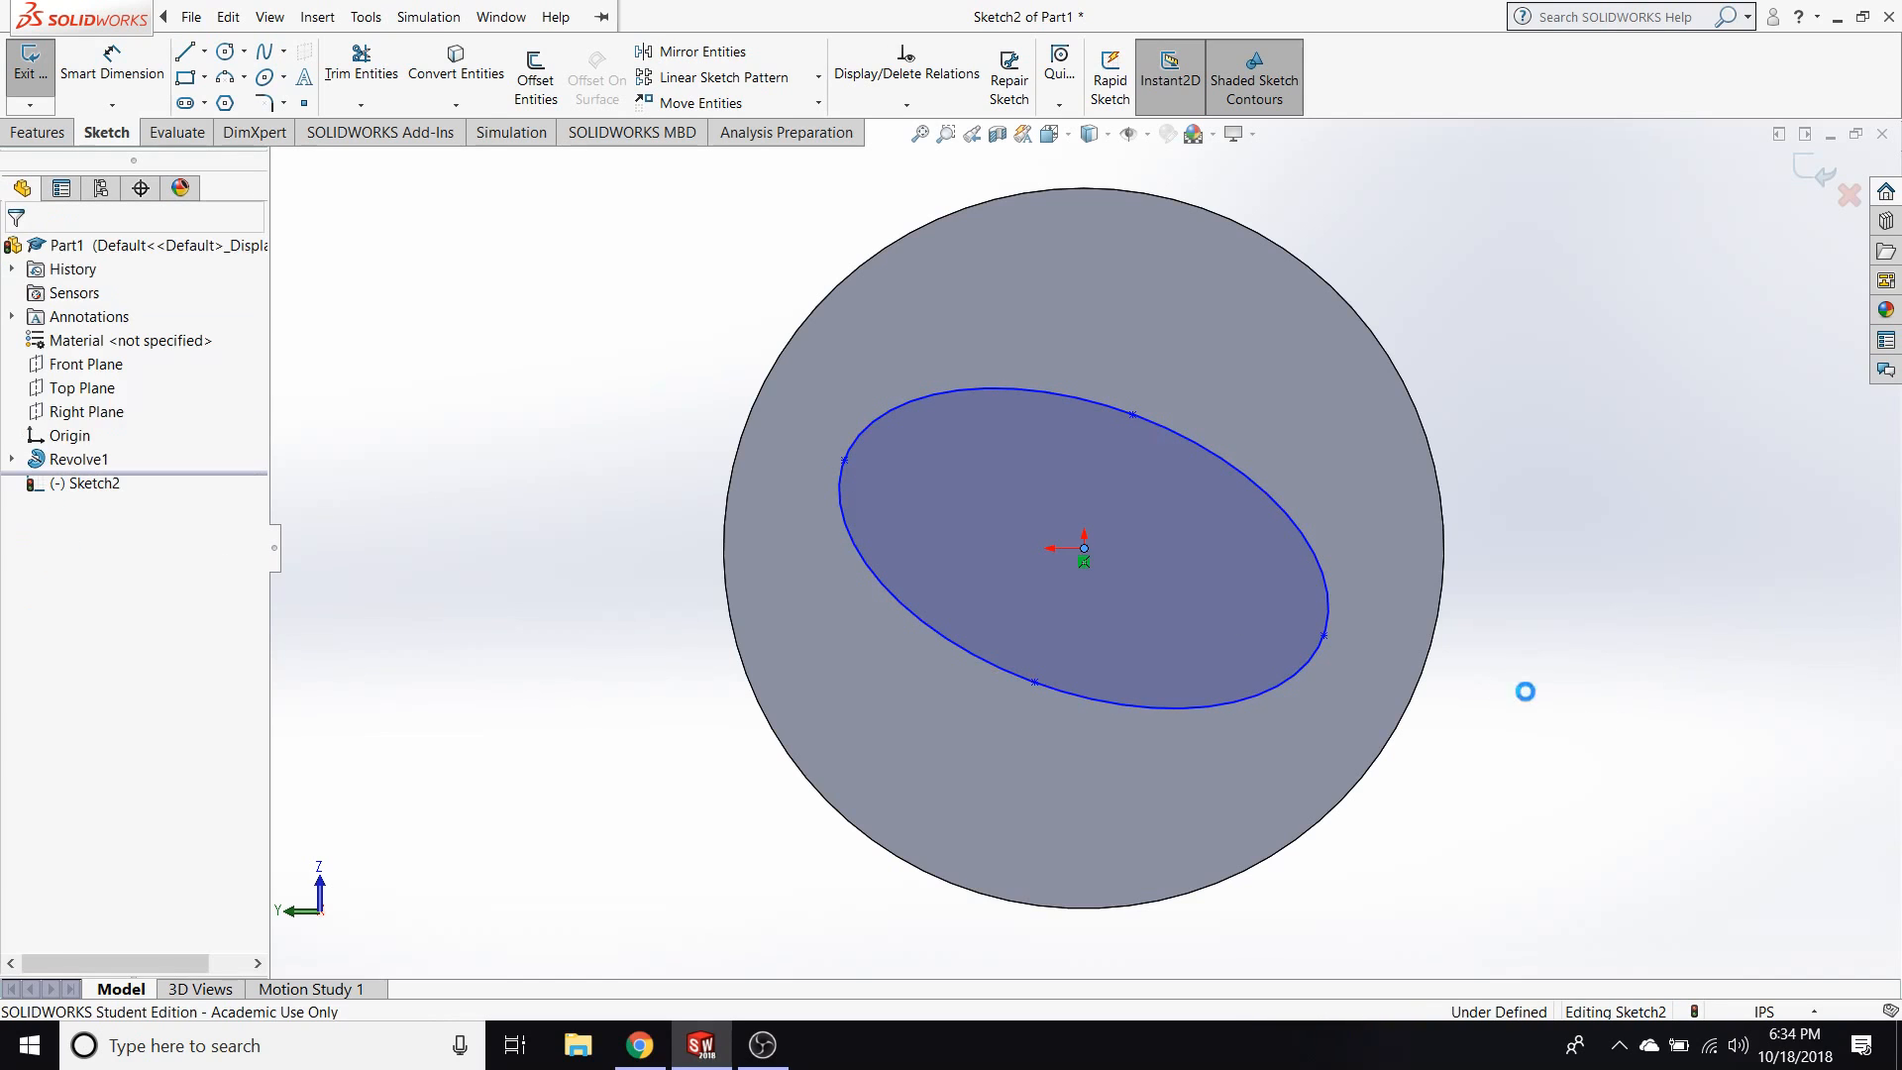
Add a Horizontal relation between the ellipse's long-axis end point and its centre point.
click(1327, 626)
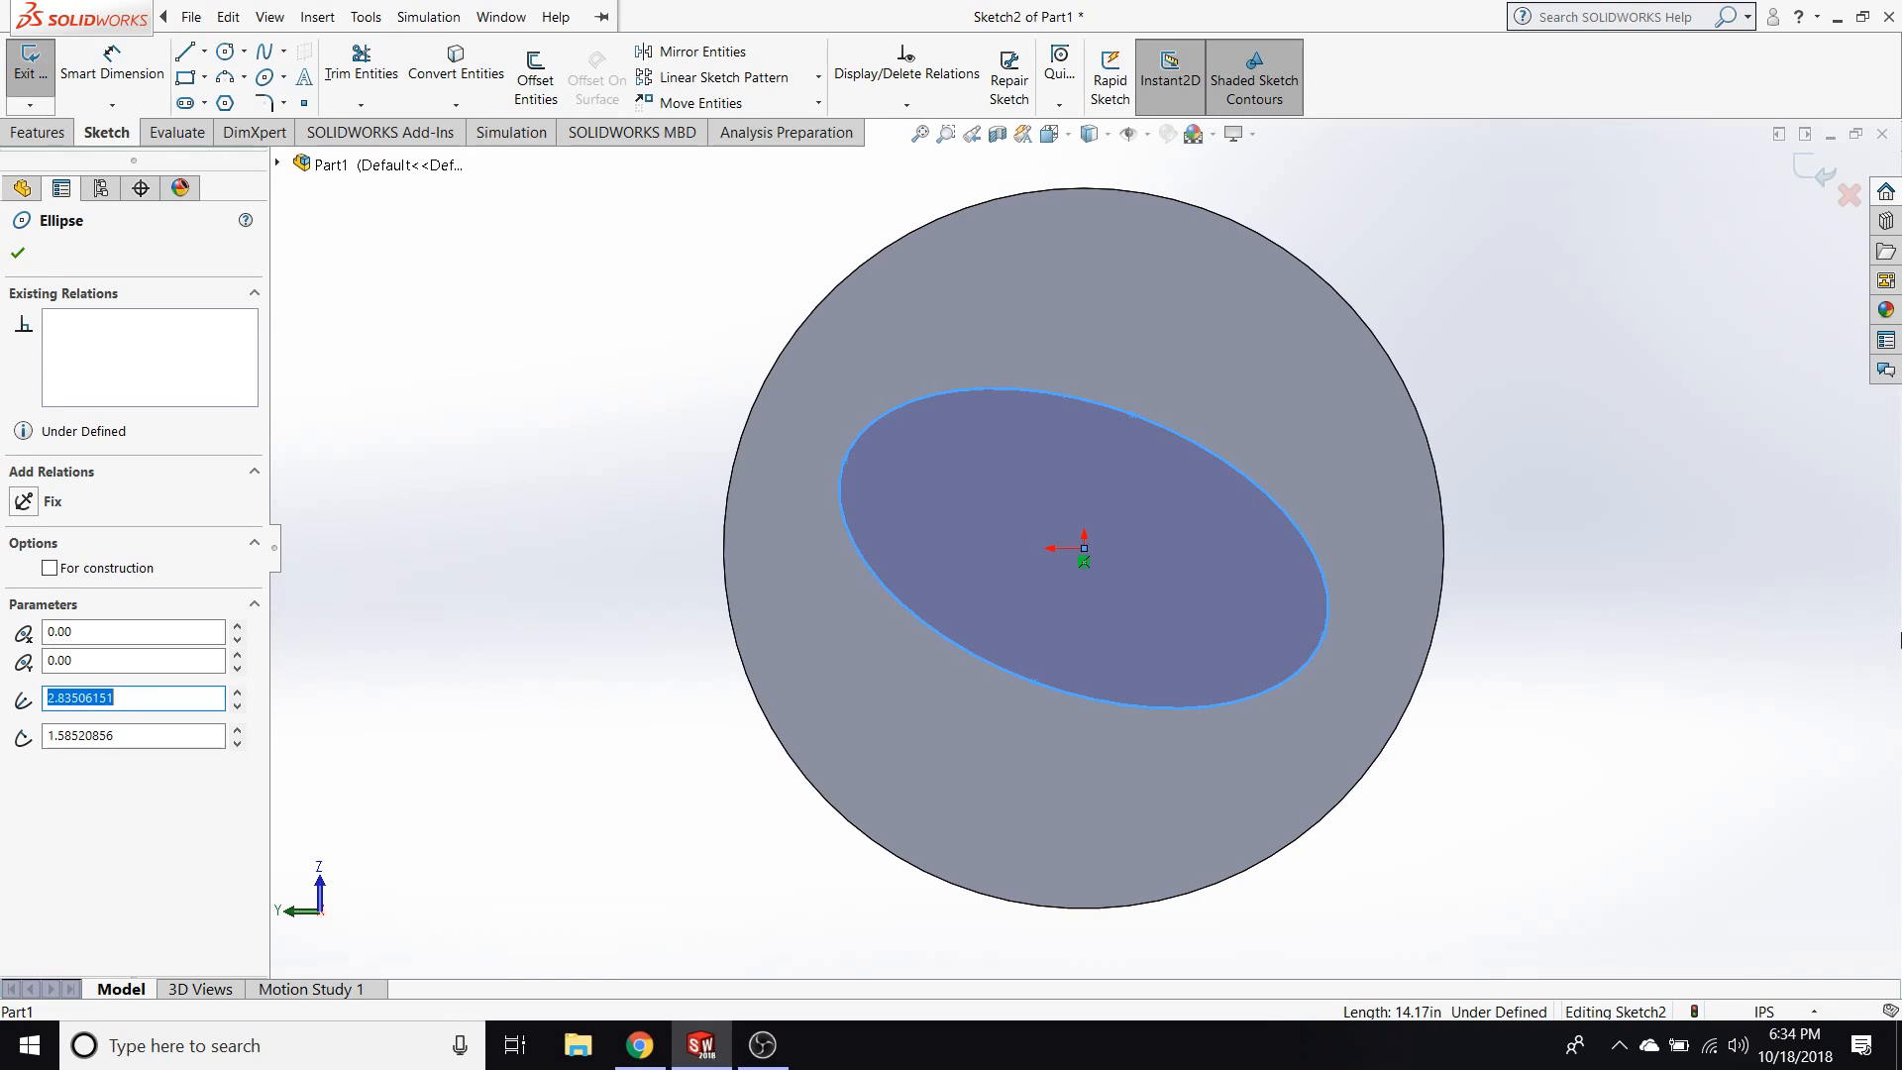
click(1324, 635)
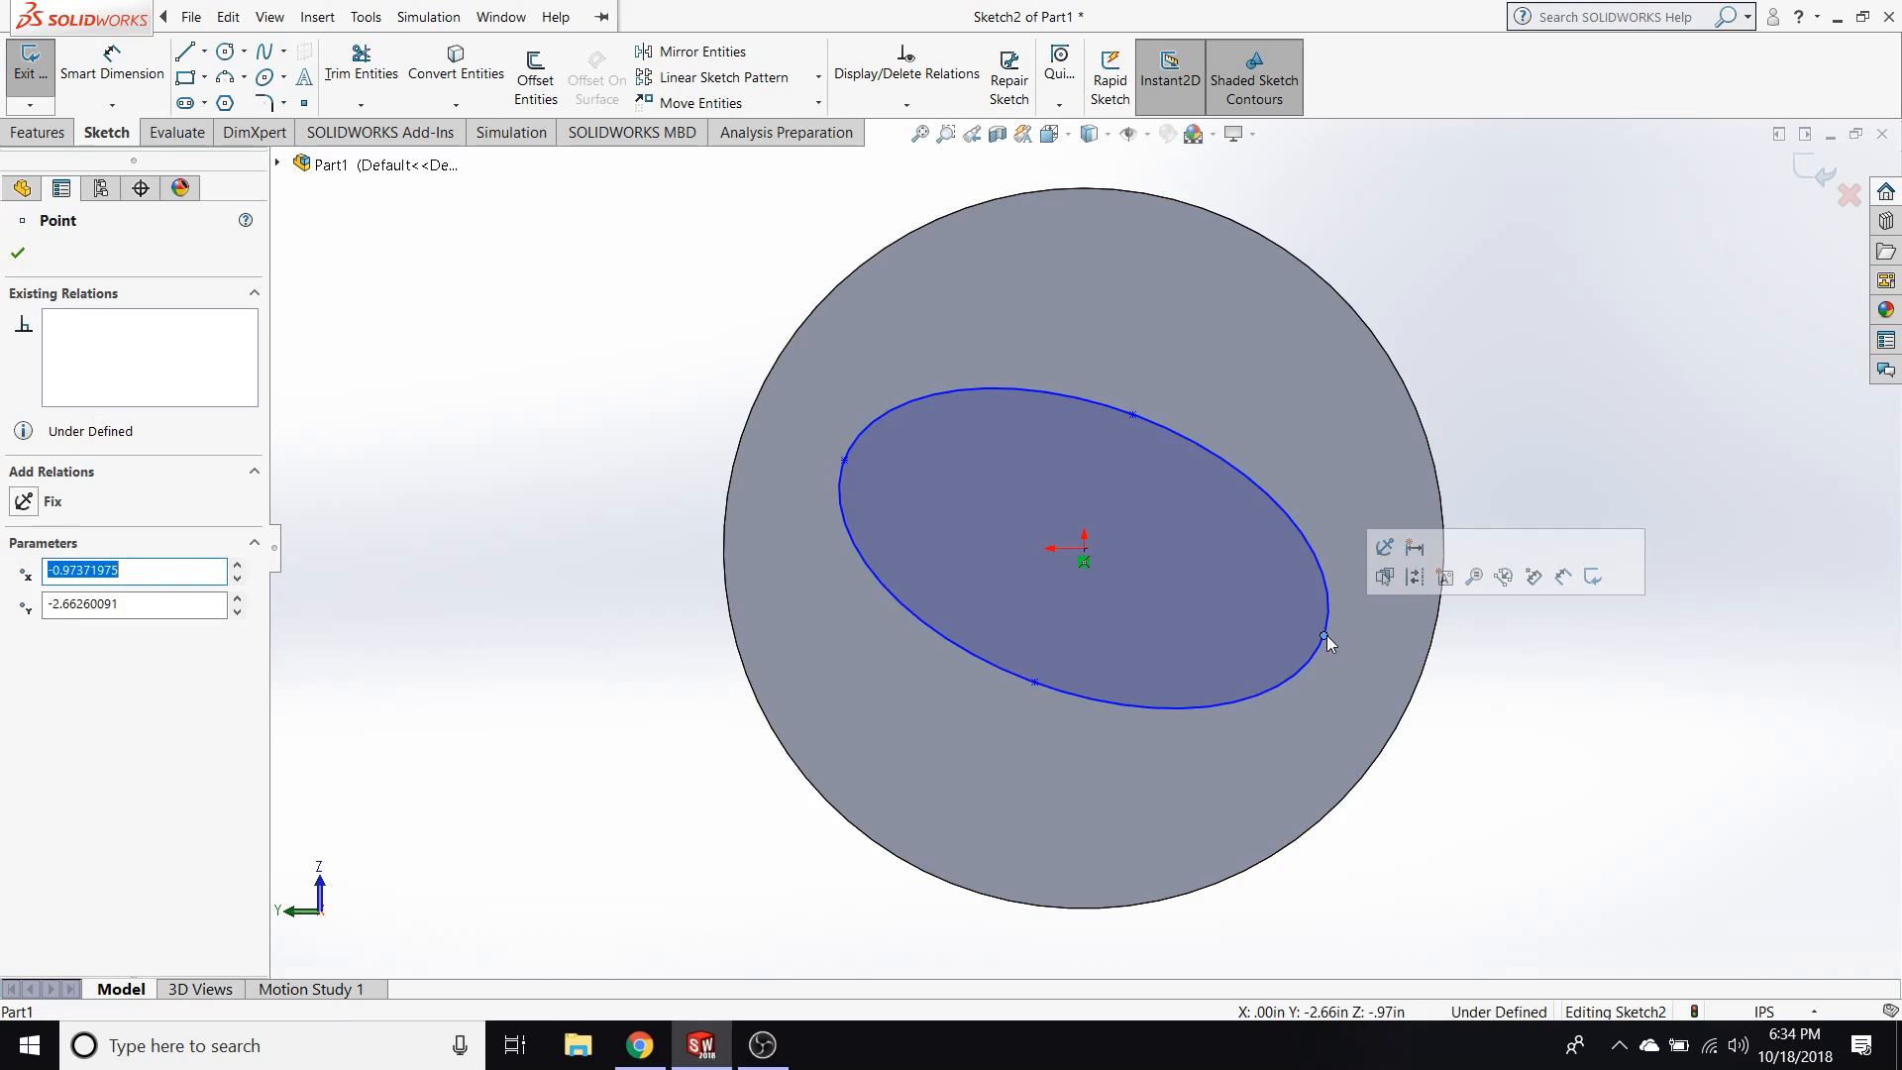
ctrl+click(1085, 548)
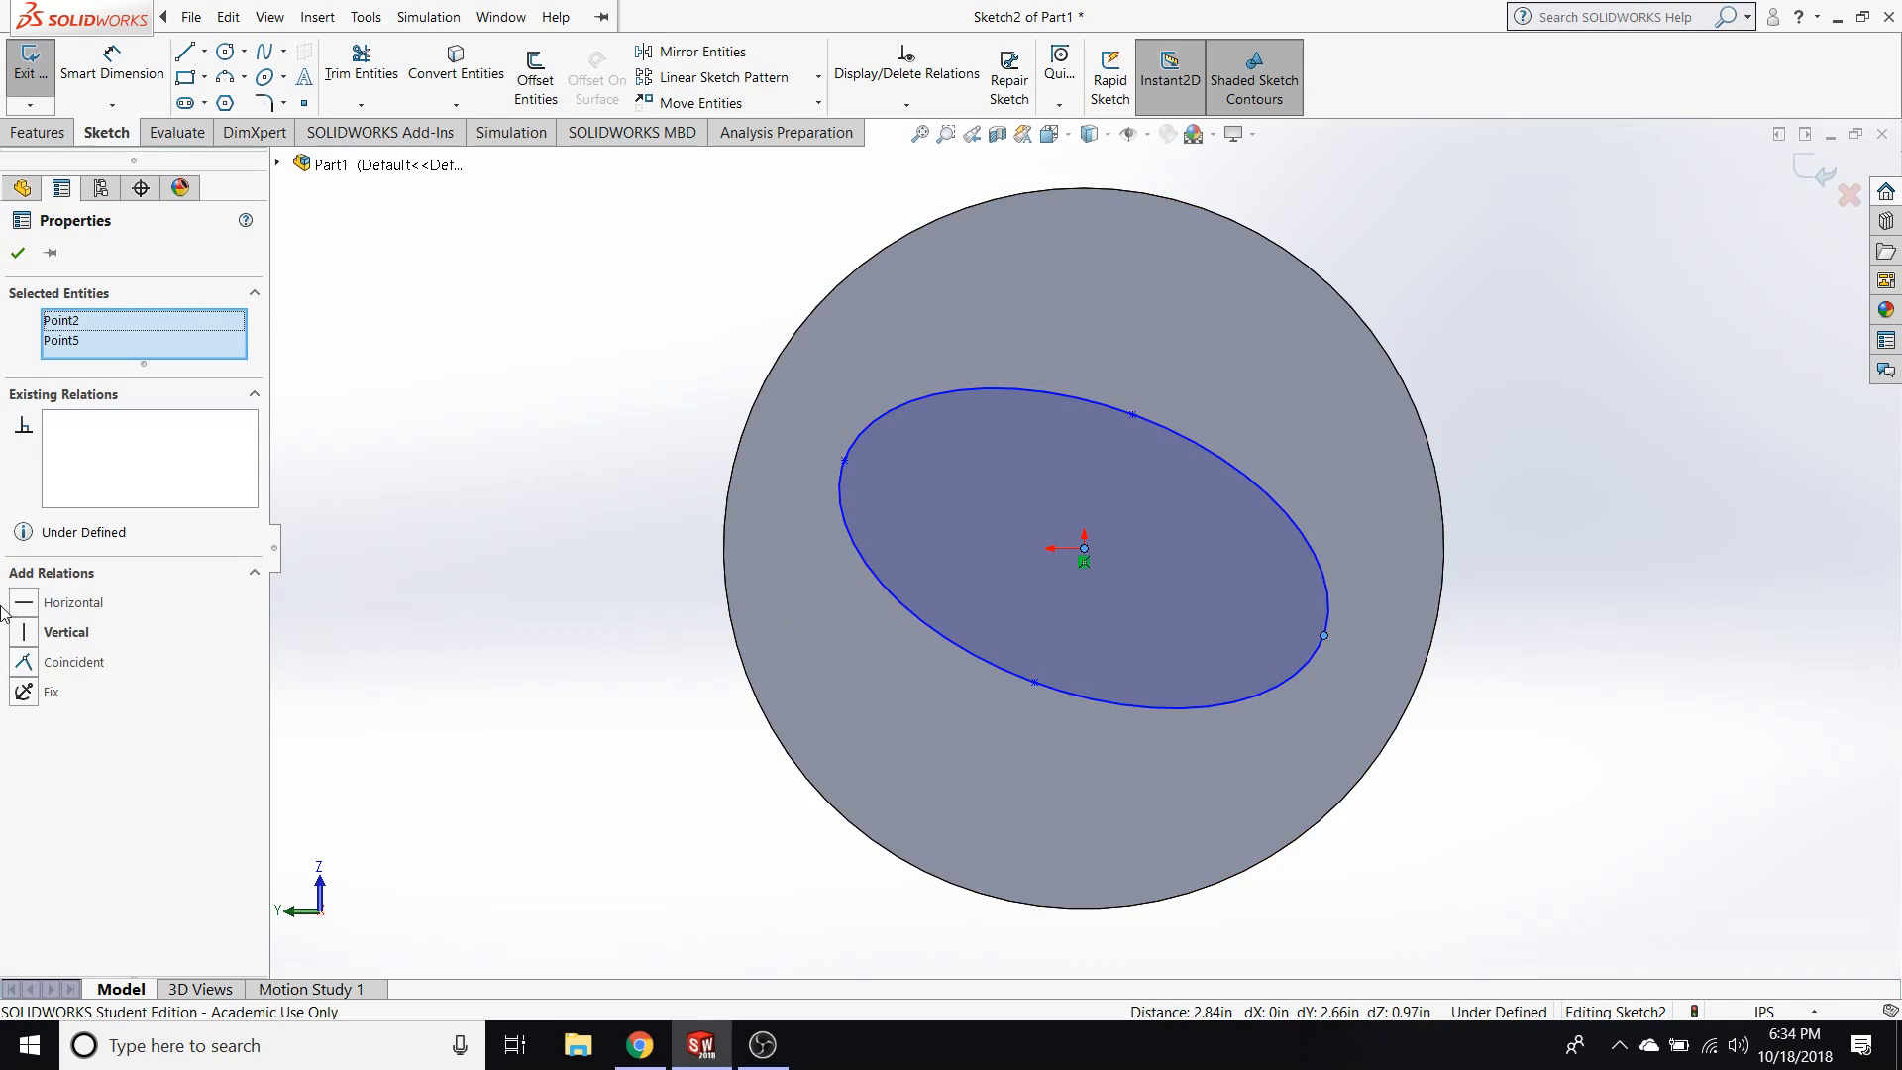
click(63, 603)
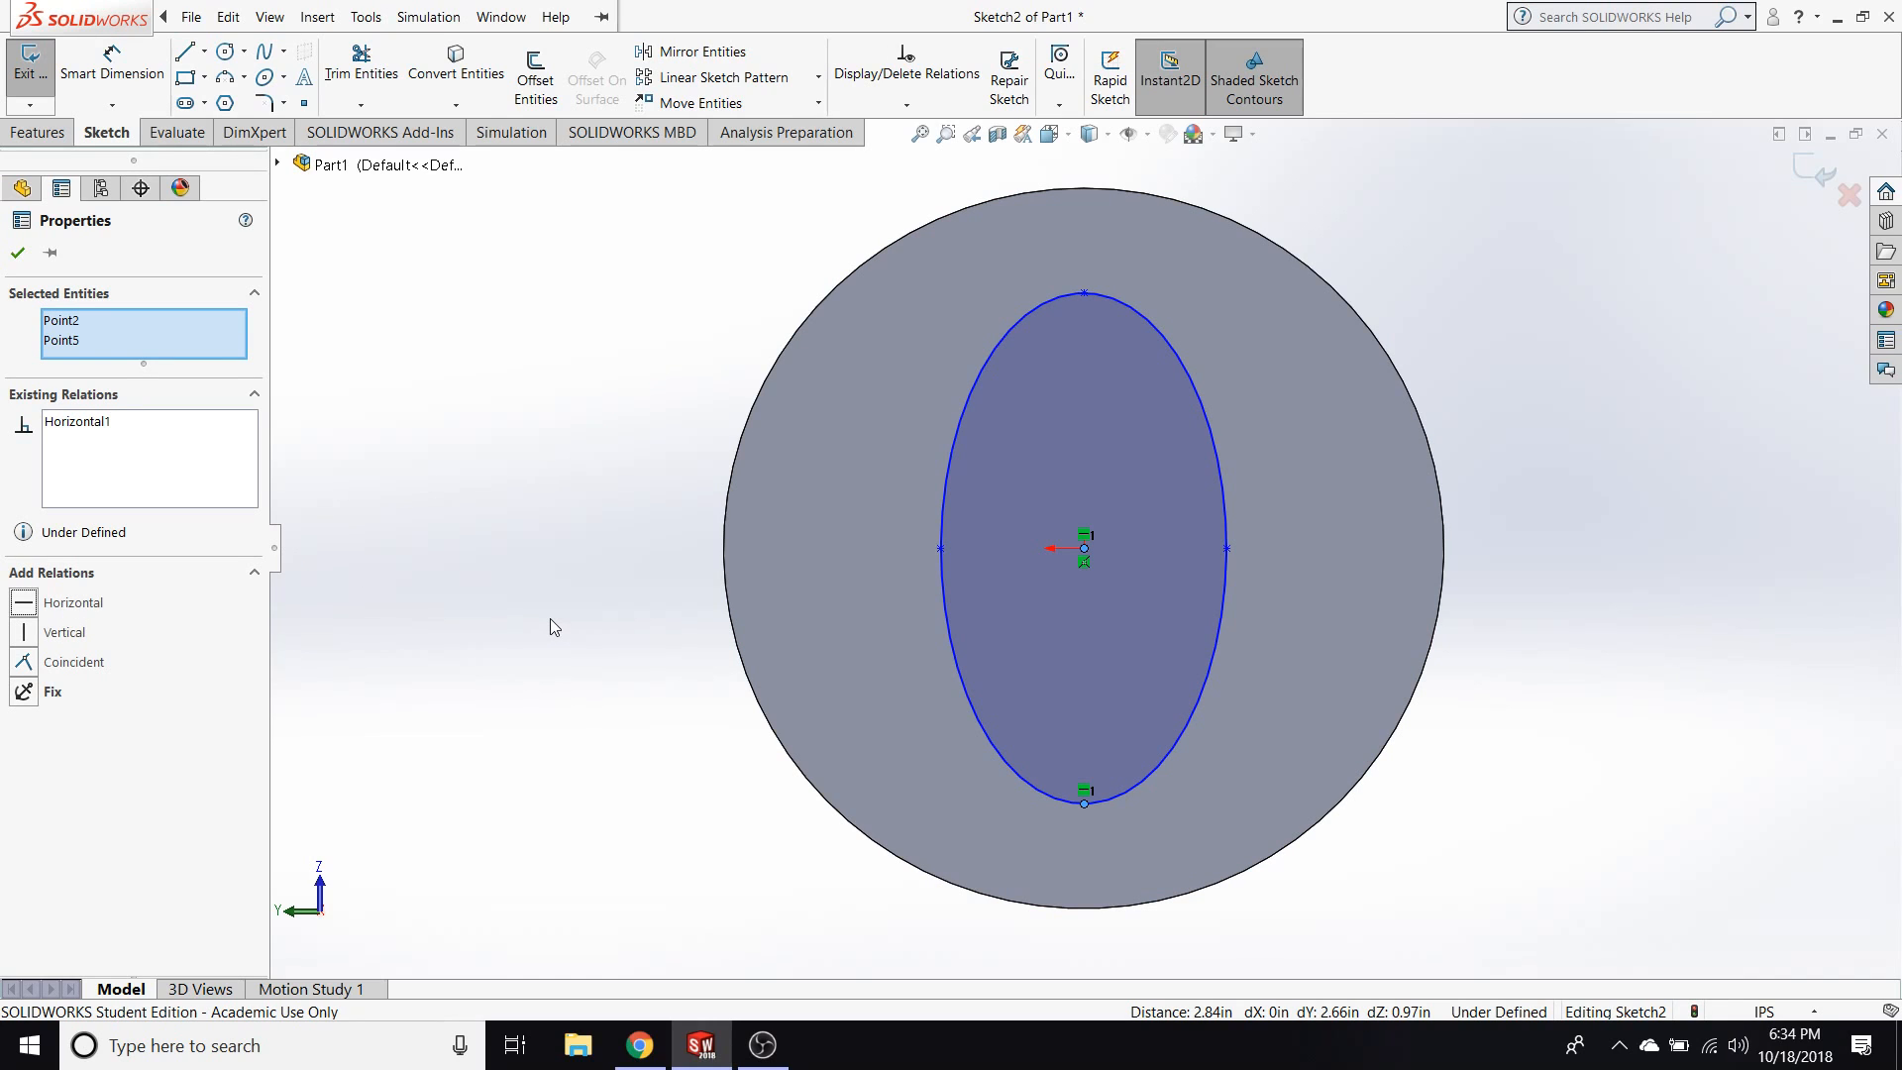
click(620, 663)
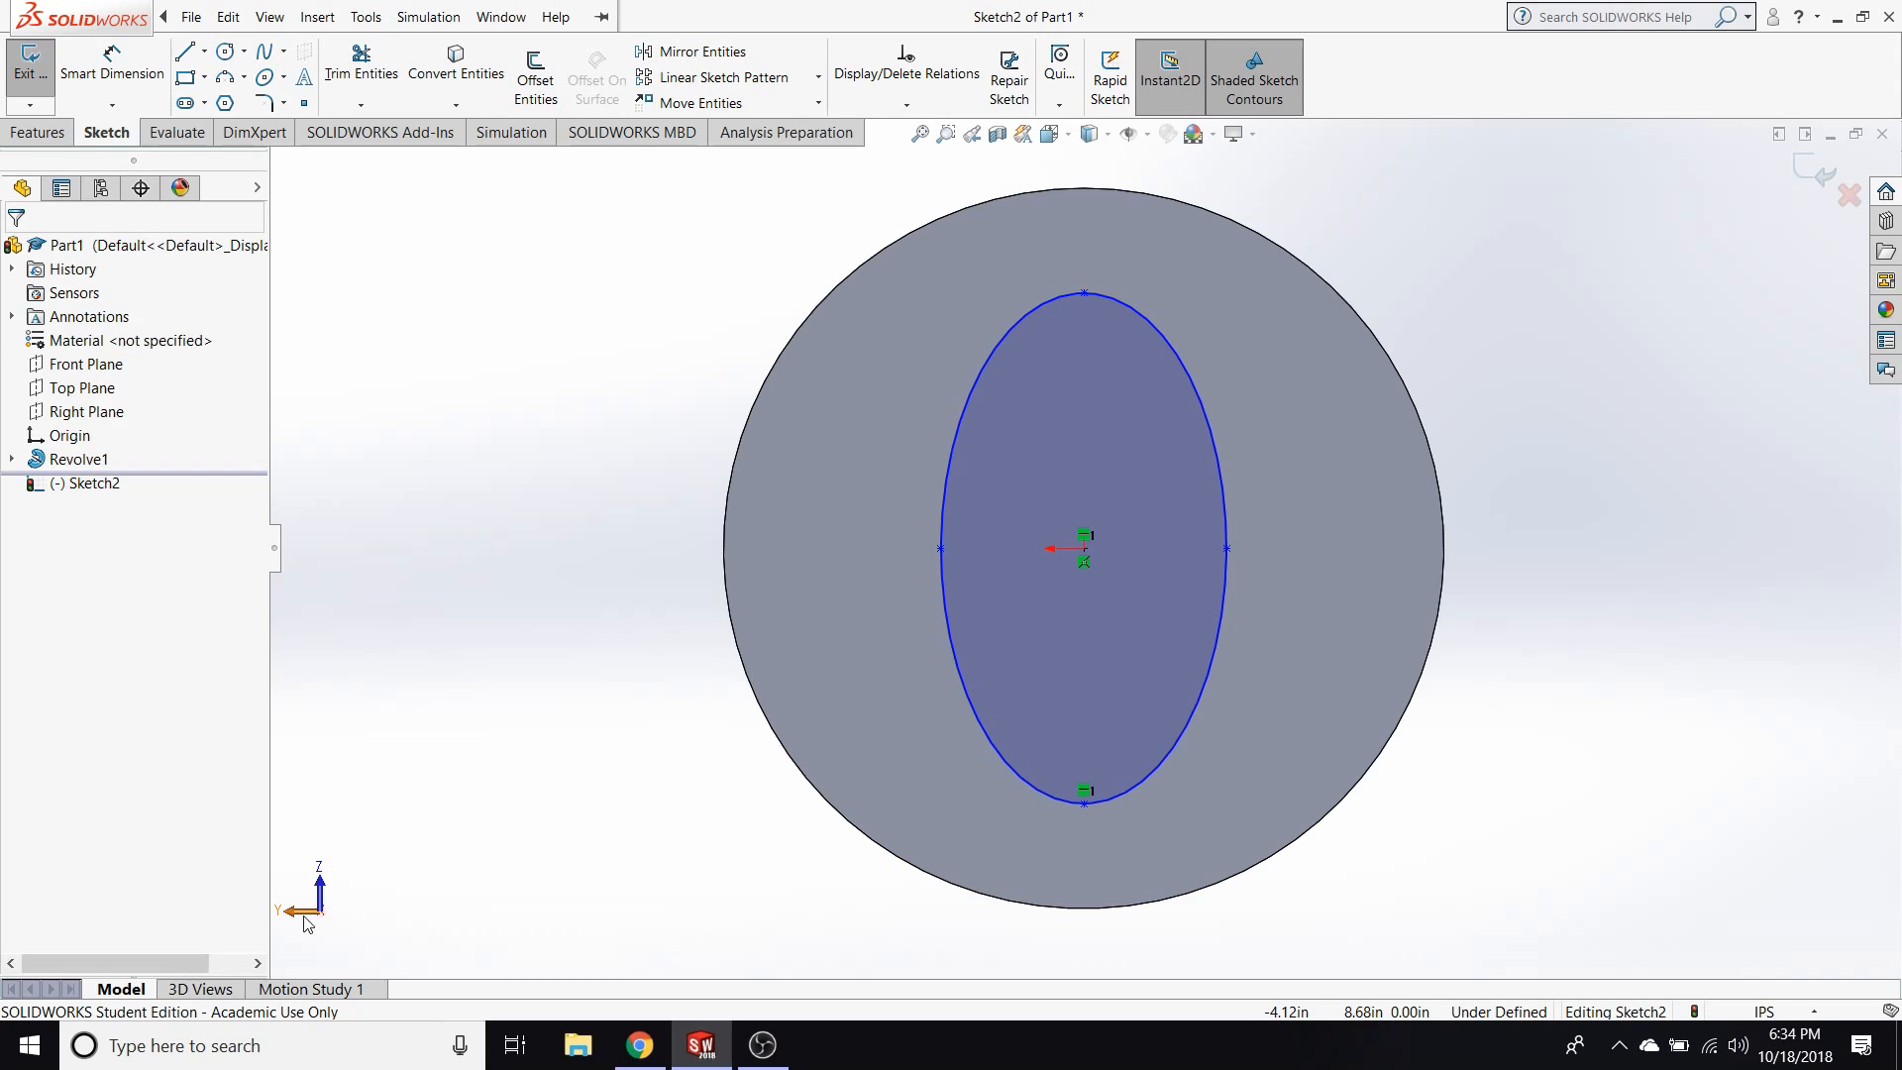
Examine the ellipse sketch from several orientations and return to the Left view.
key(space)
click(678, 697)
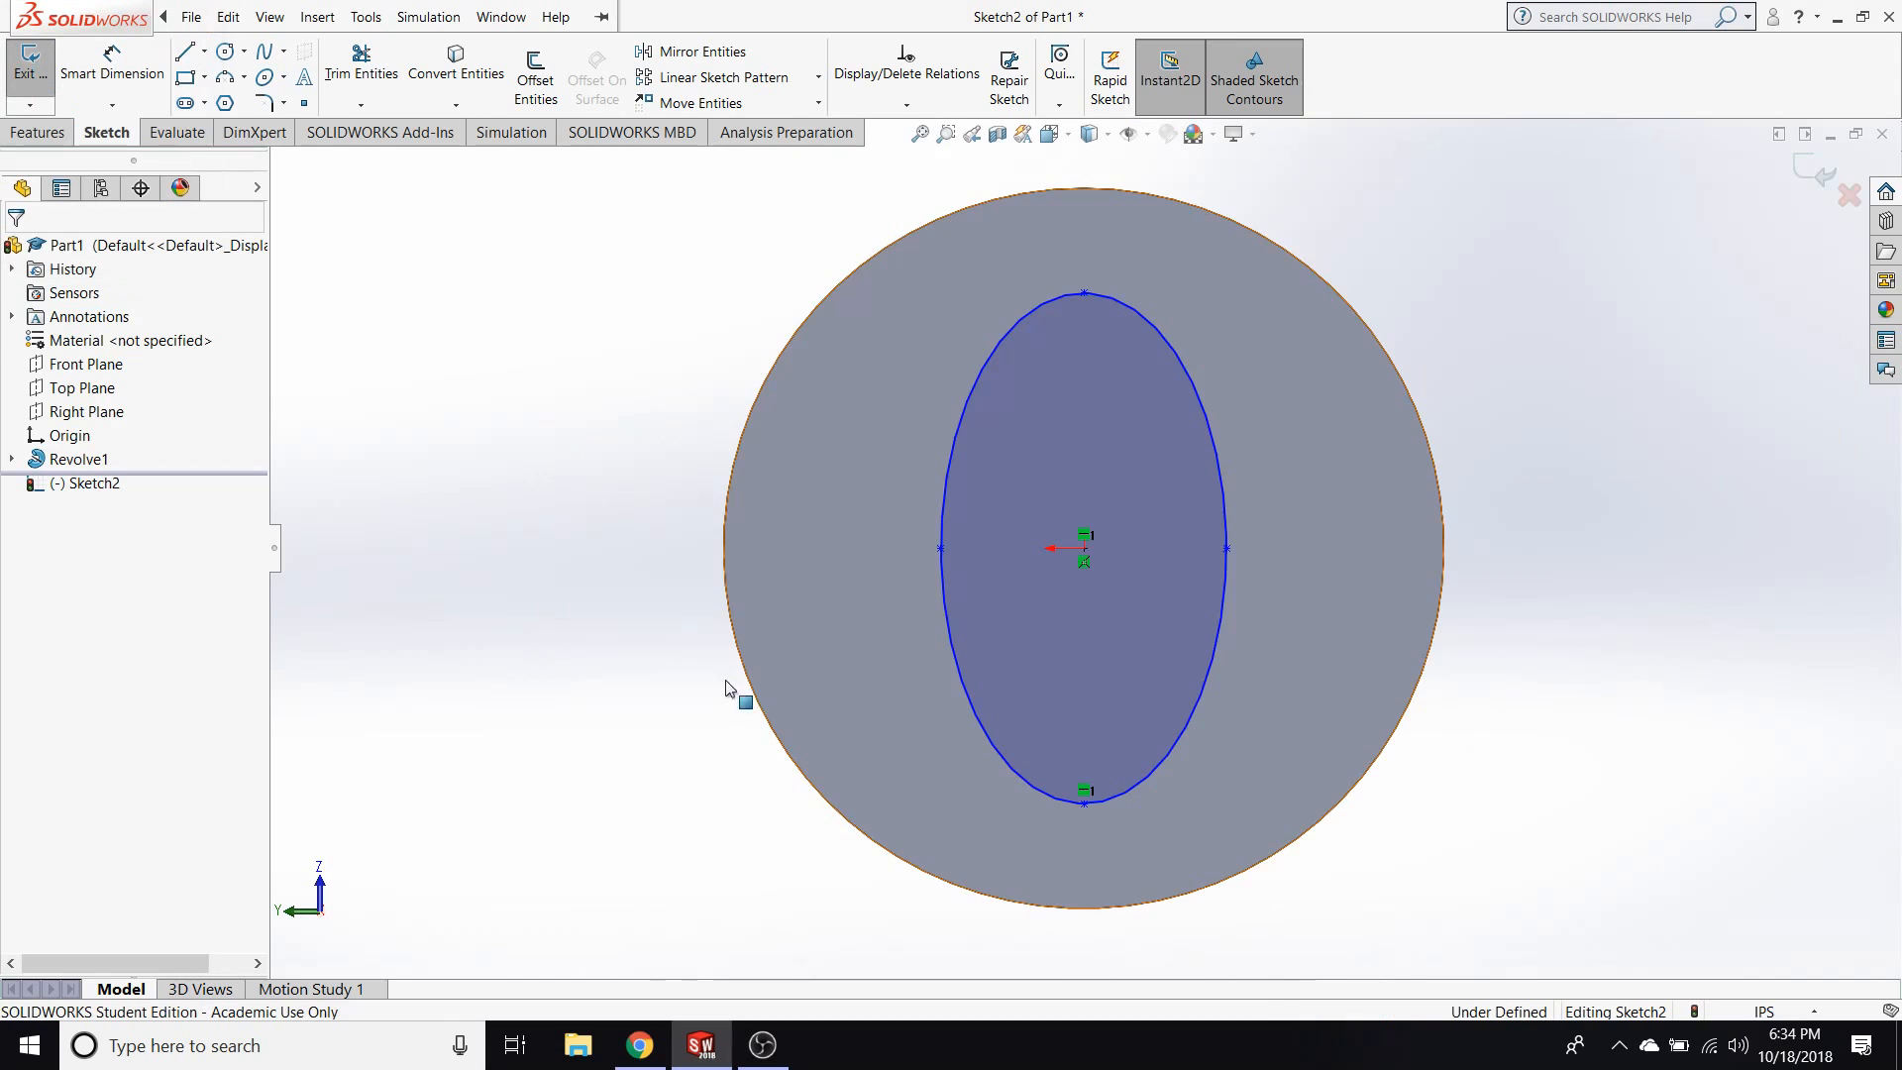
mouse_move(504, 775)
middle_down()
mouse_move(624, 743)
mouse_move(531, 416)
mouse_move(288, 538)
mouse_move(1591, 428)
mouse_move(1698, 670)
mouse_move(1554, 764)
middle_up()
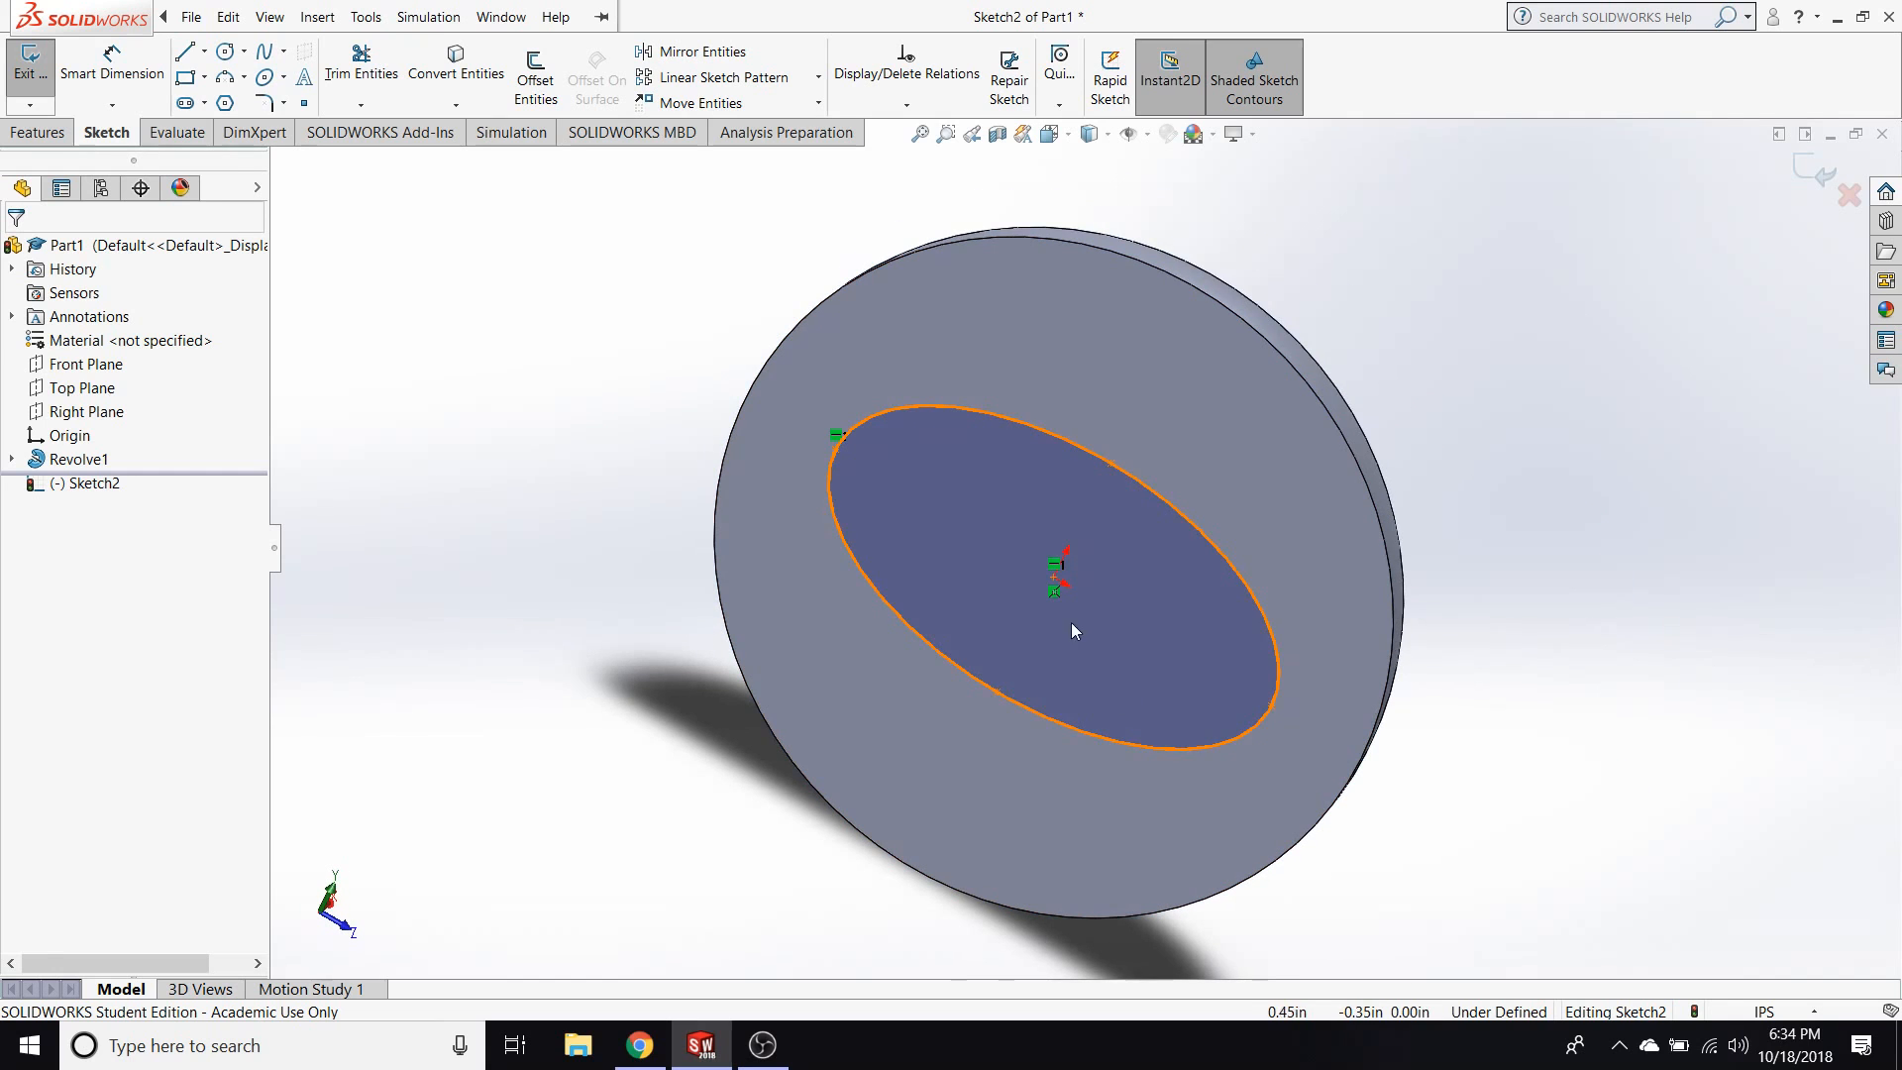
key(space)
click(798, 710)
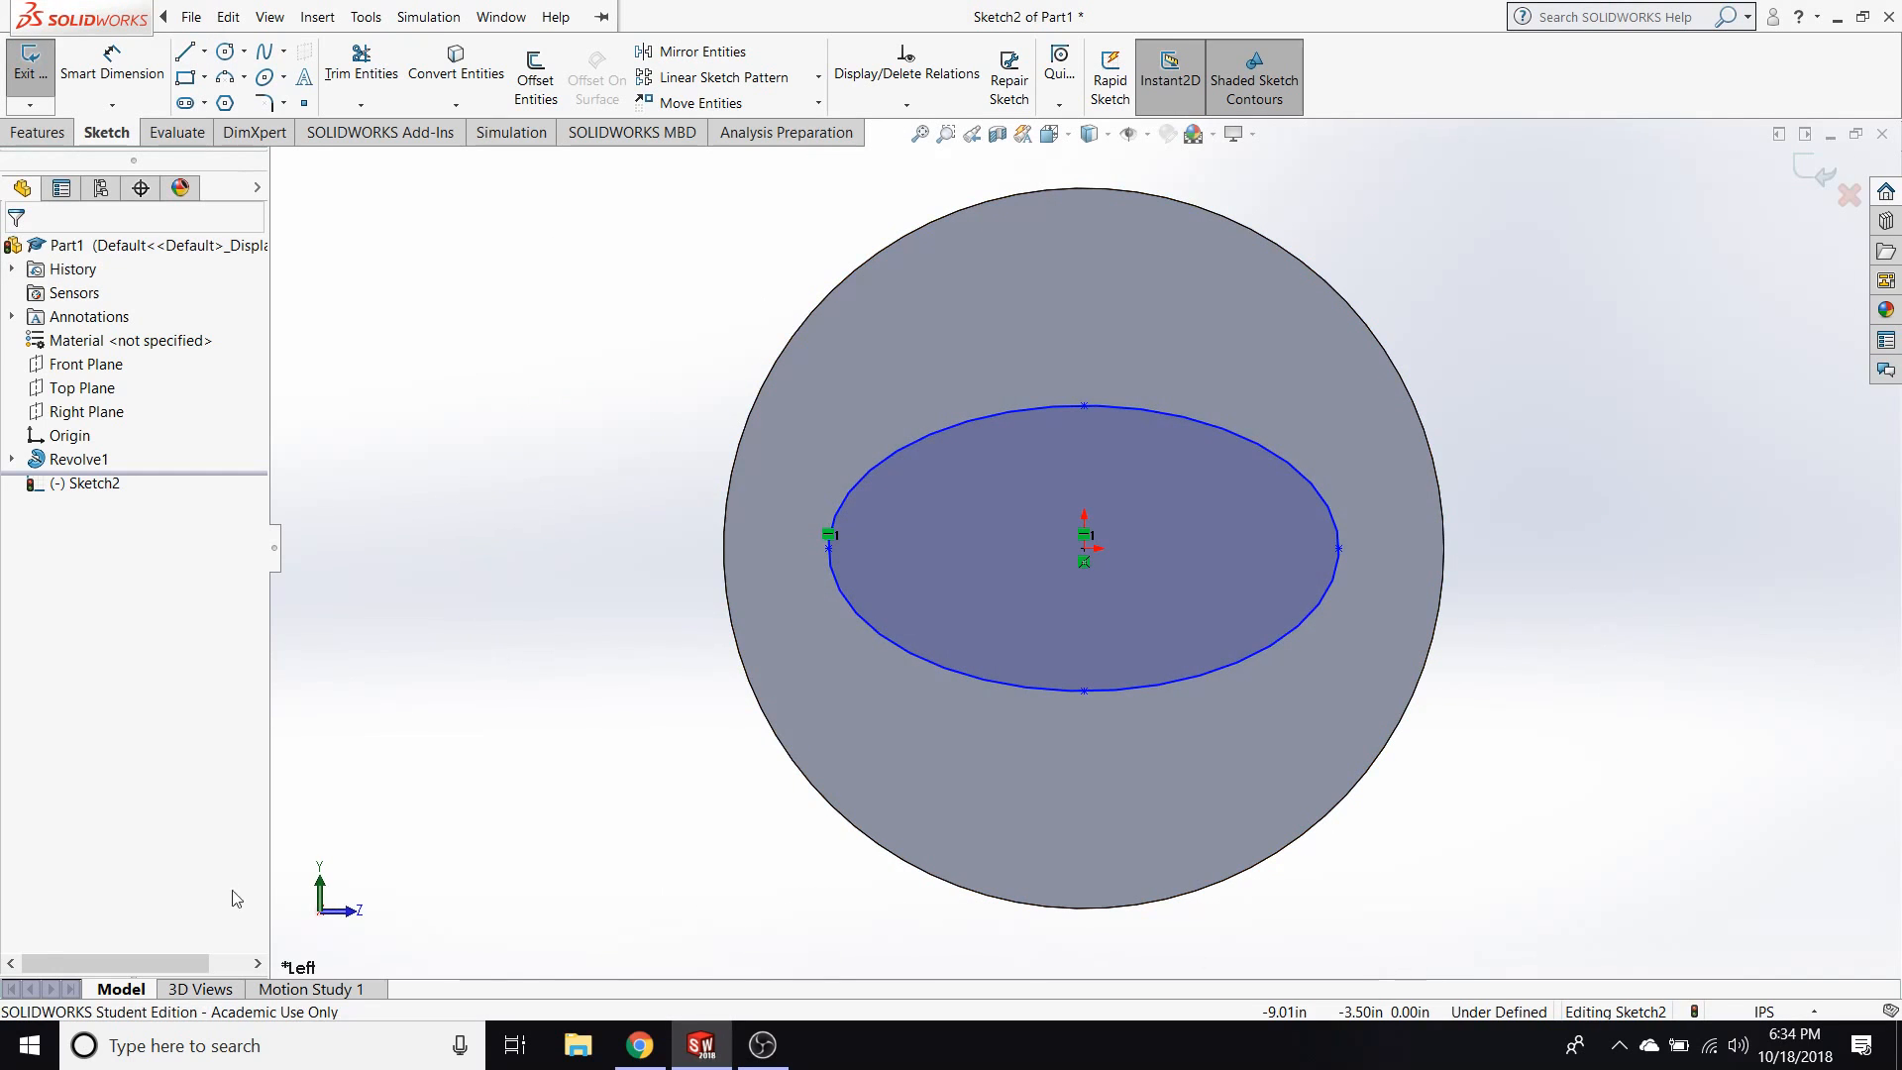
click(320, 912)
click(320, 912)
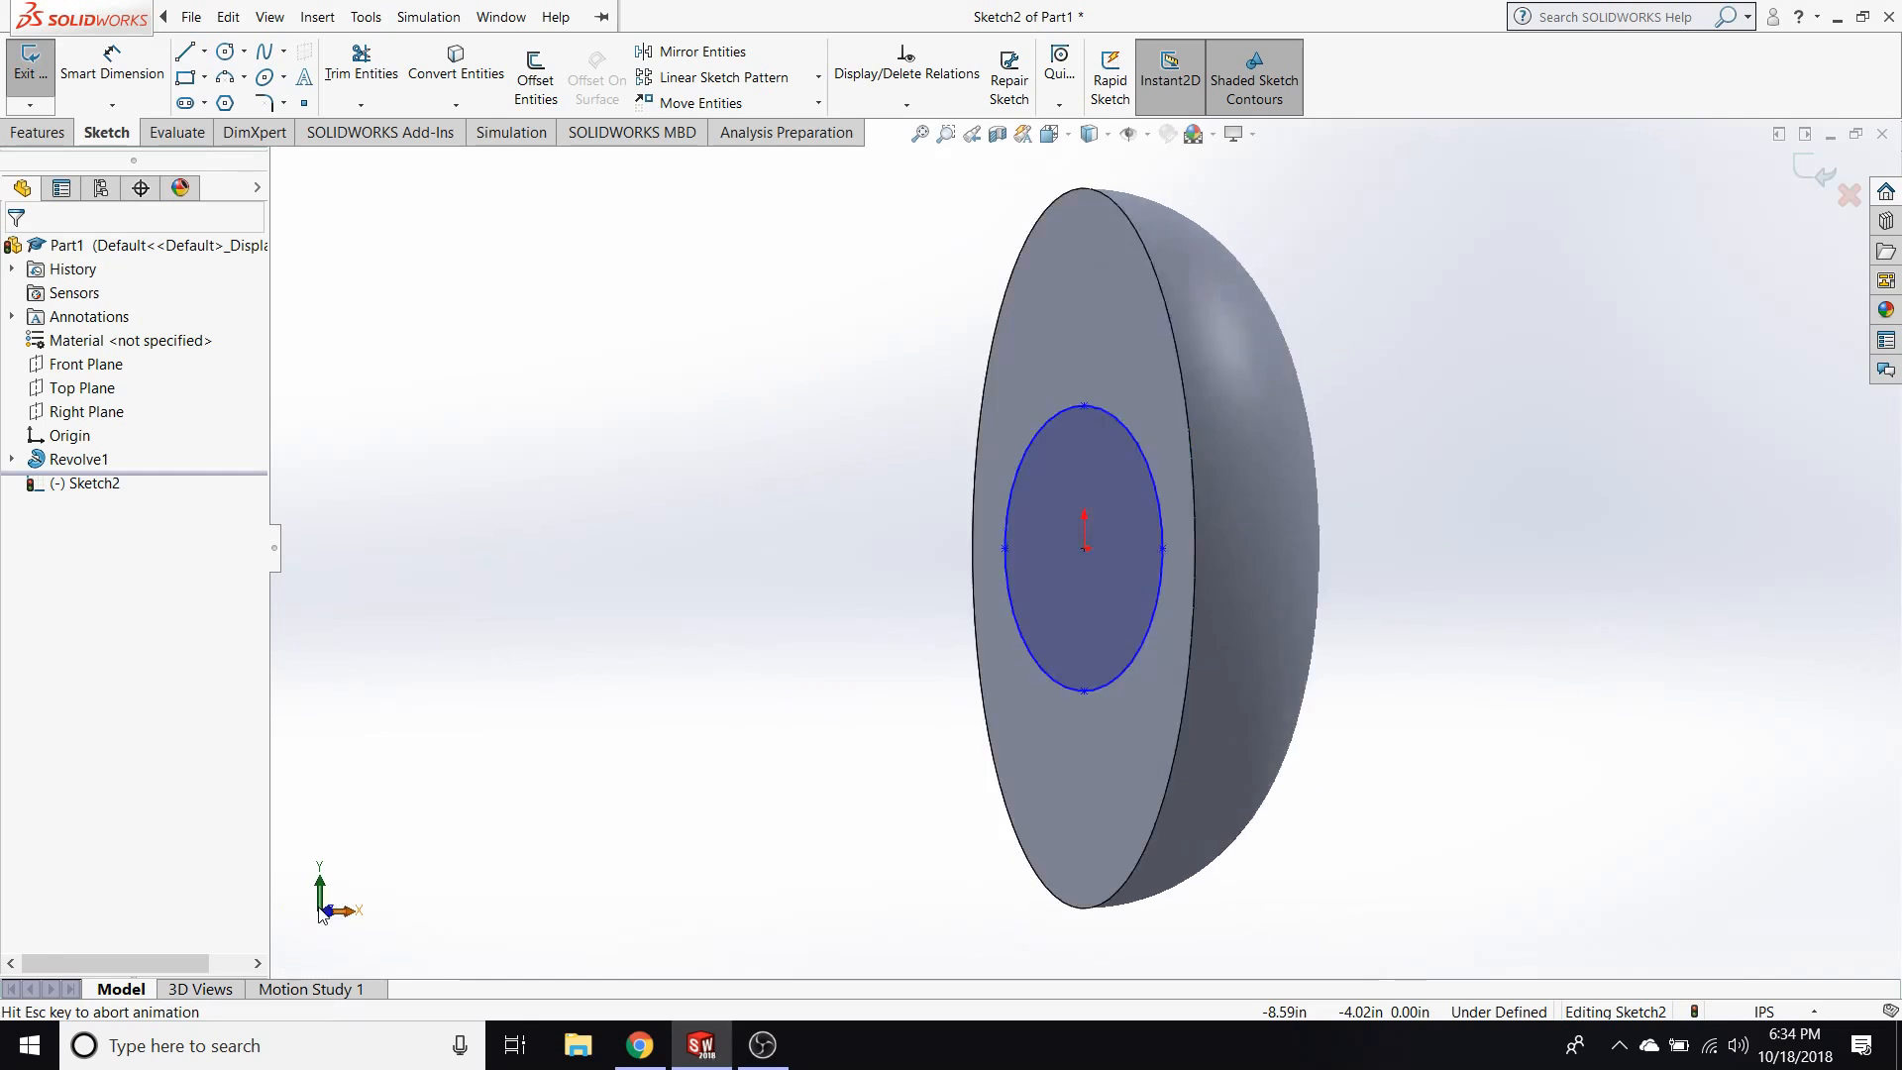
click(320, 891)
middle_drag(749, 673, 366, 382)
middle_drag(1528, 786, 1655, 841)
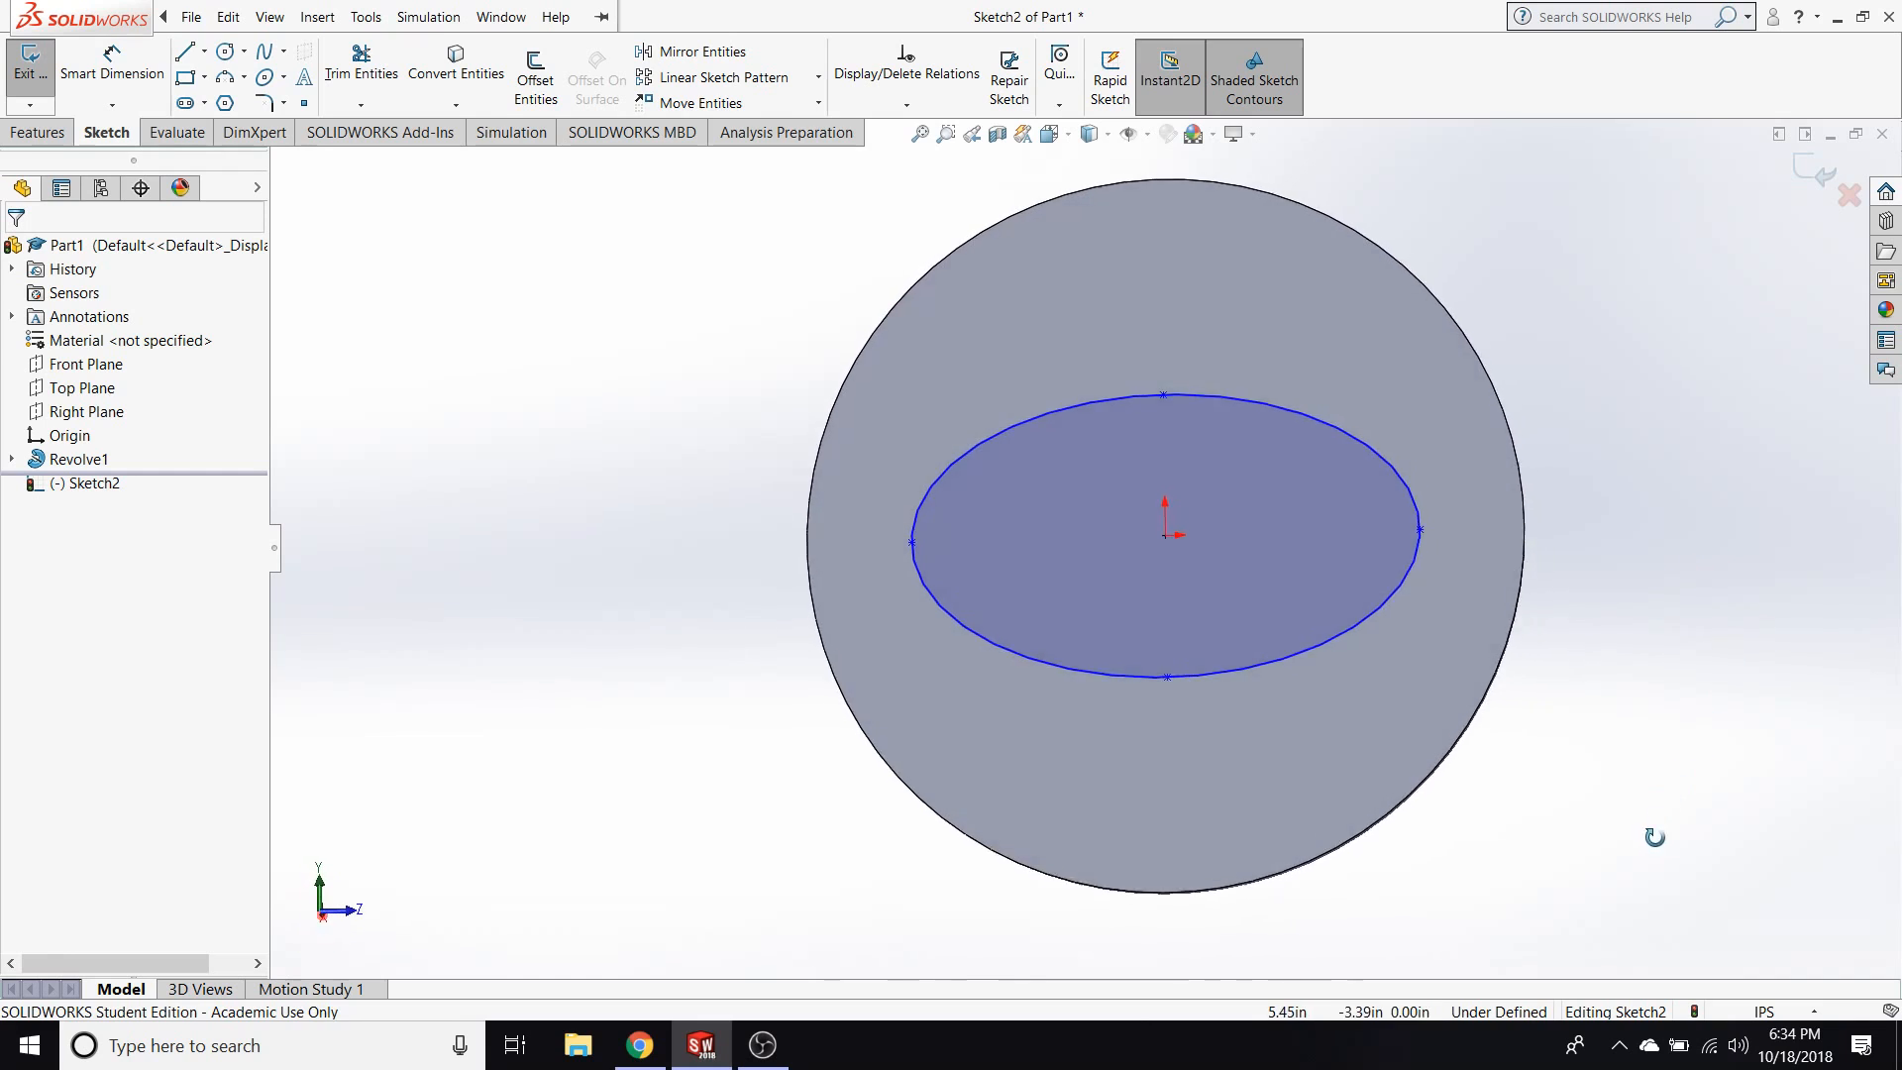
key(space)
click(878, 632)
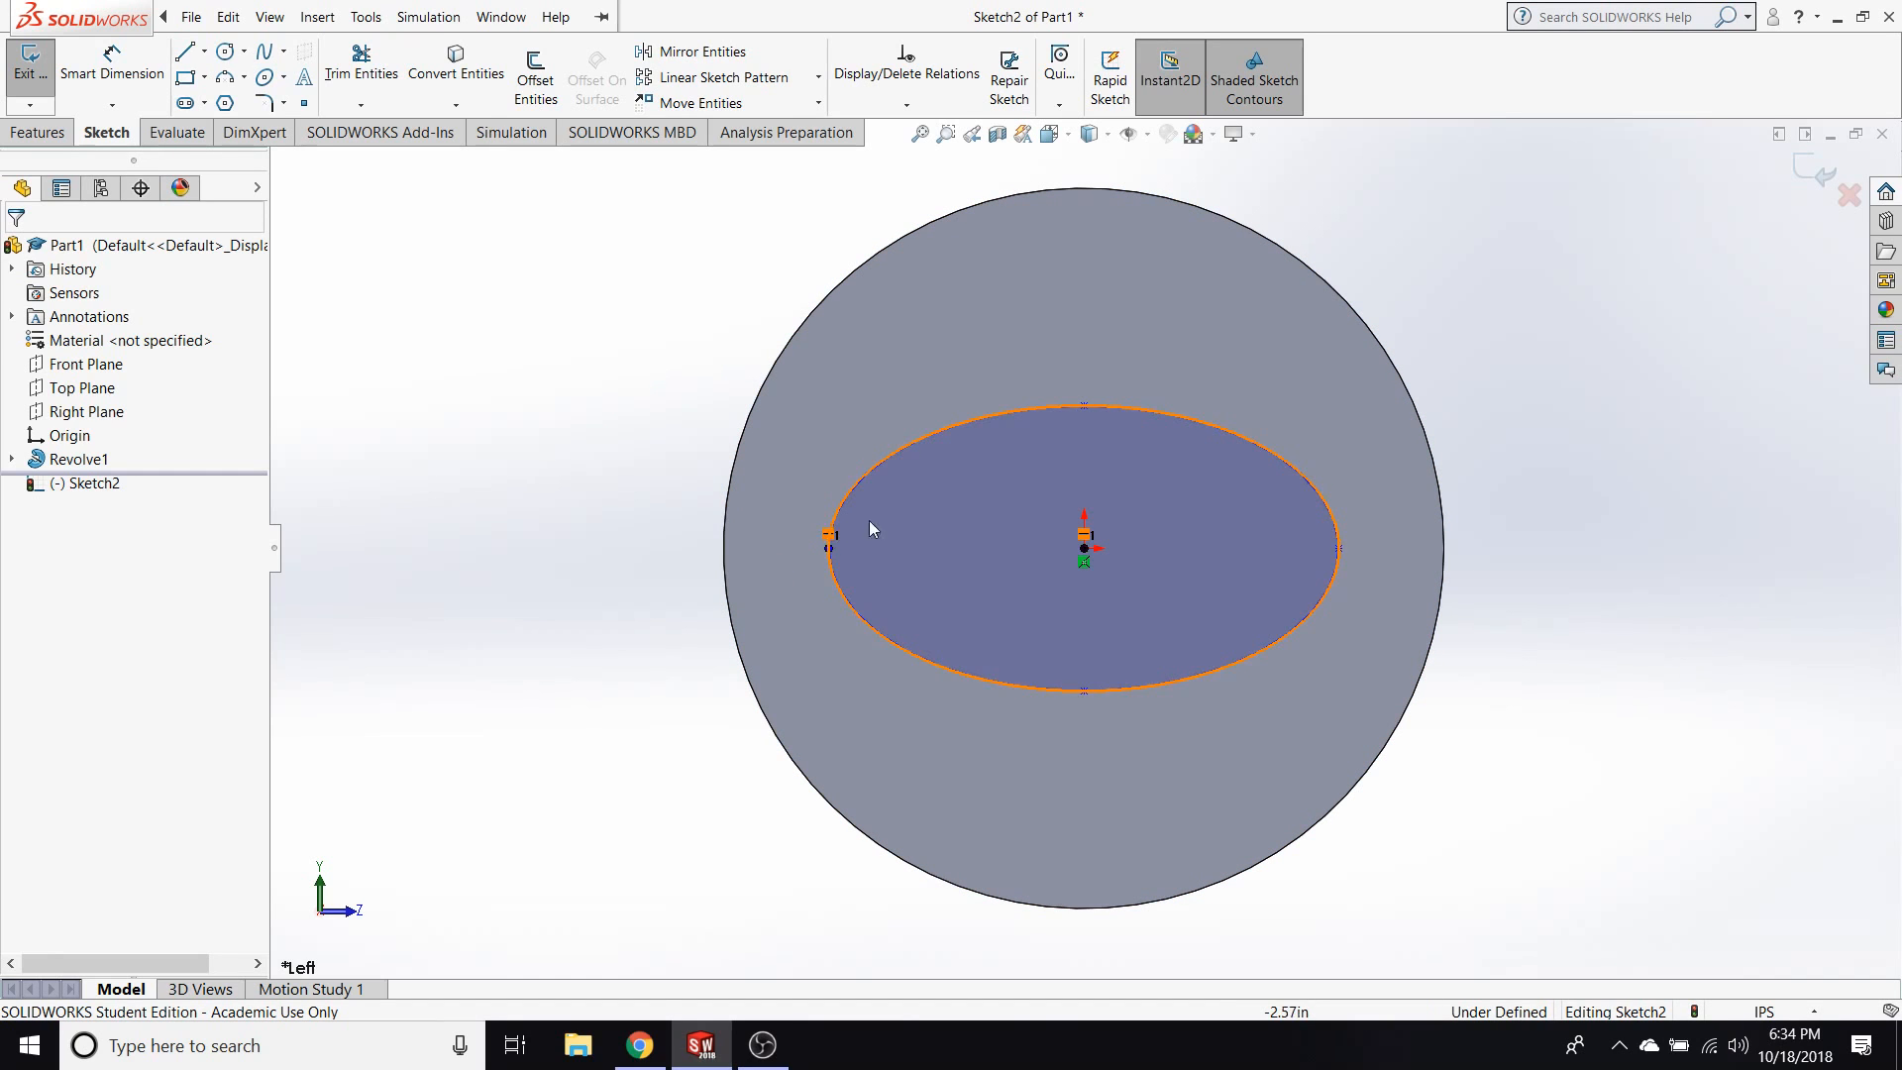
Flatten the ellipse by moving its upper short-axis point to about 1.44 in from the centre.
mouse_move(1083, 404)
mouse_down()
mouse_move(1086, 319)
mouse_move(1113, 474)
mouse_move(1103, 312)
mouse_move(1086, 419)
mouse_up()
click(804, 419)
click(345, 344)
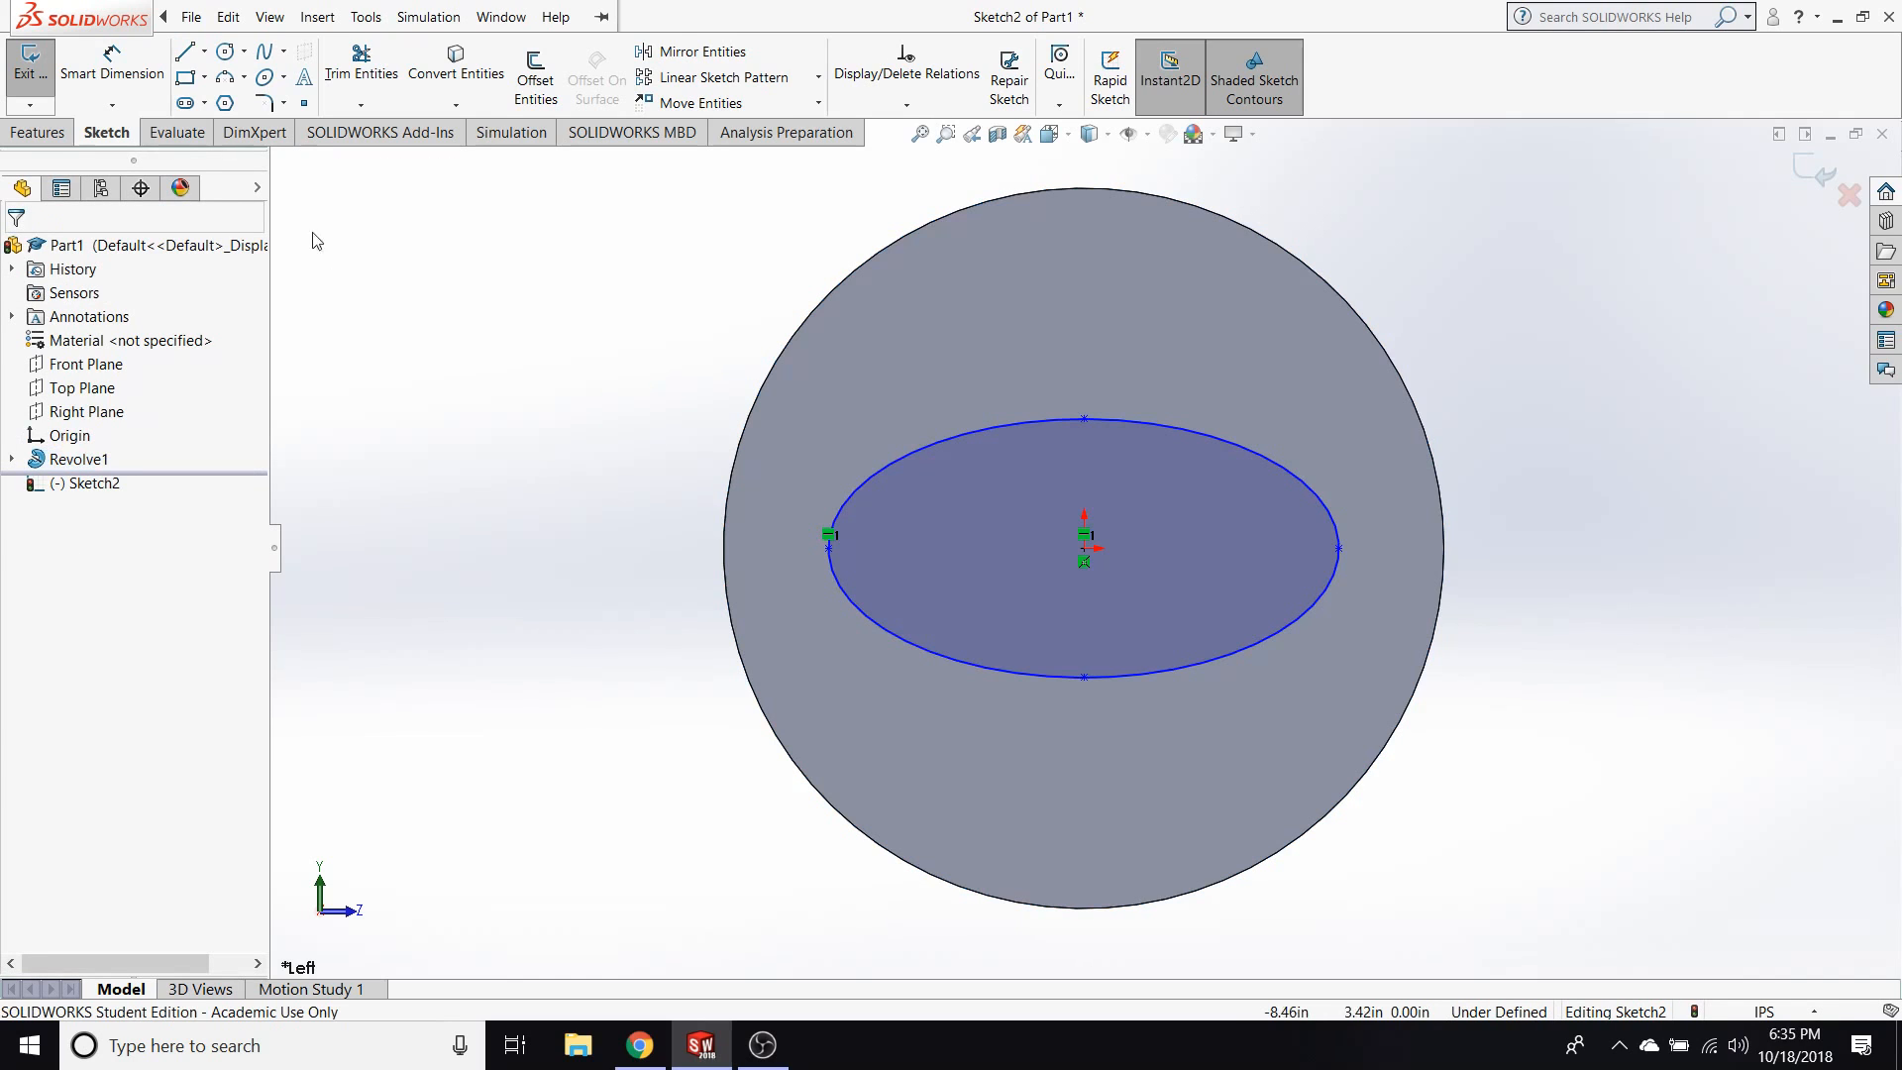
Dimension the distance from the ellipse's upper short-axis point to its centre as 1 in.
click(136, 84)
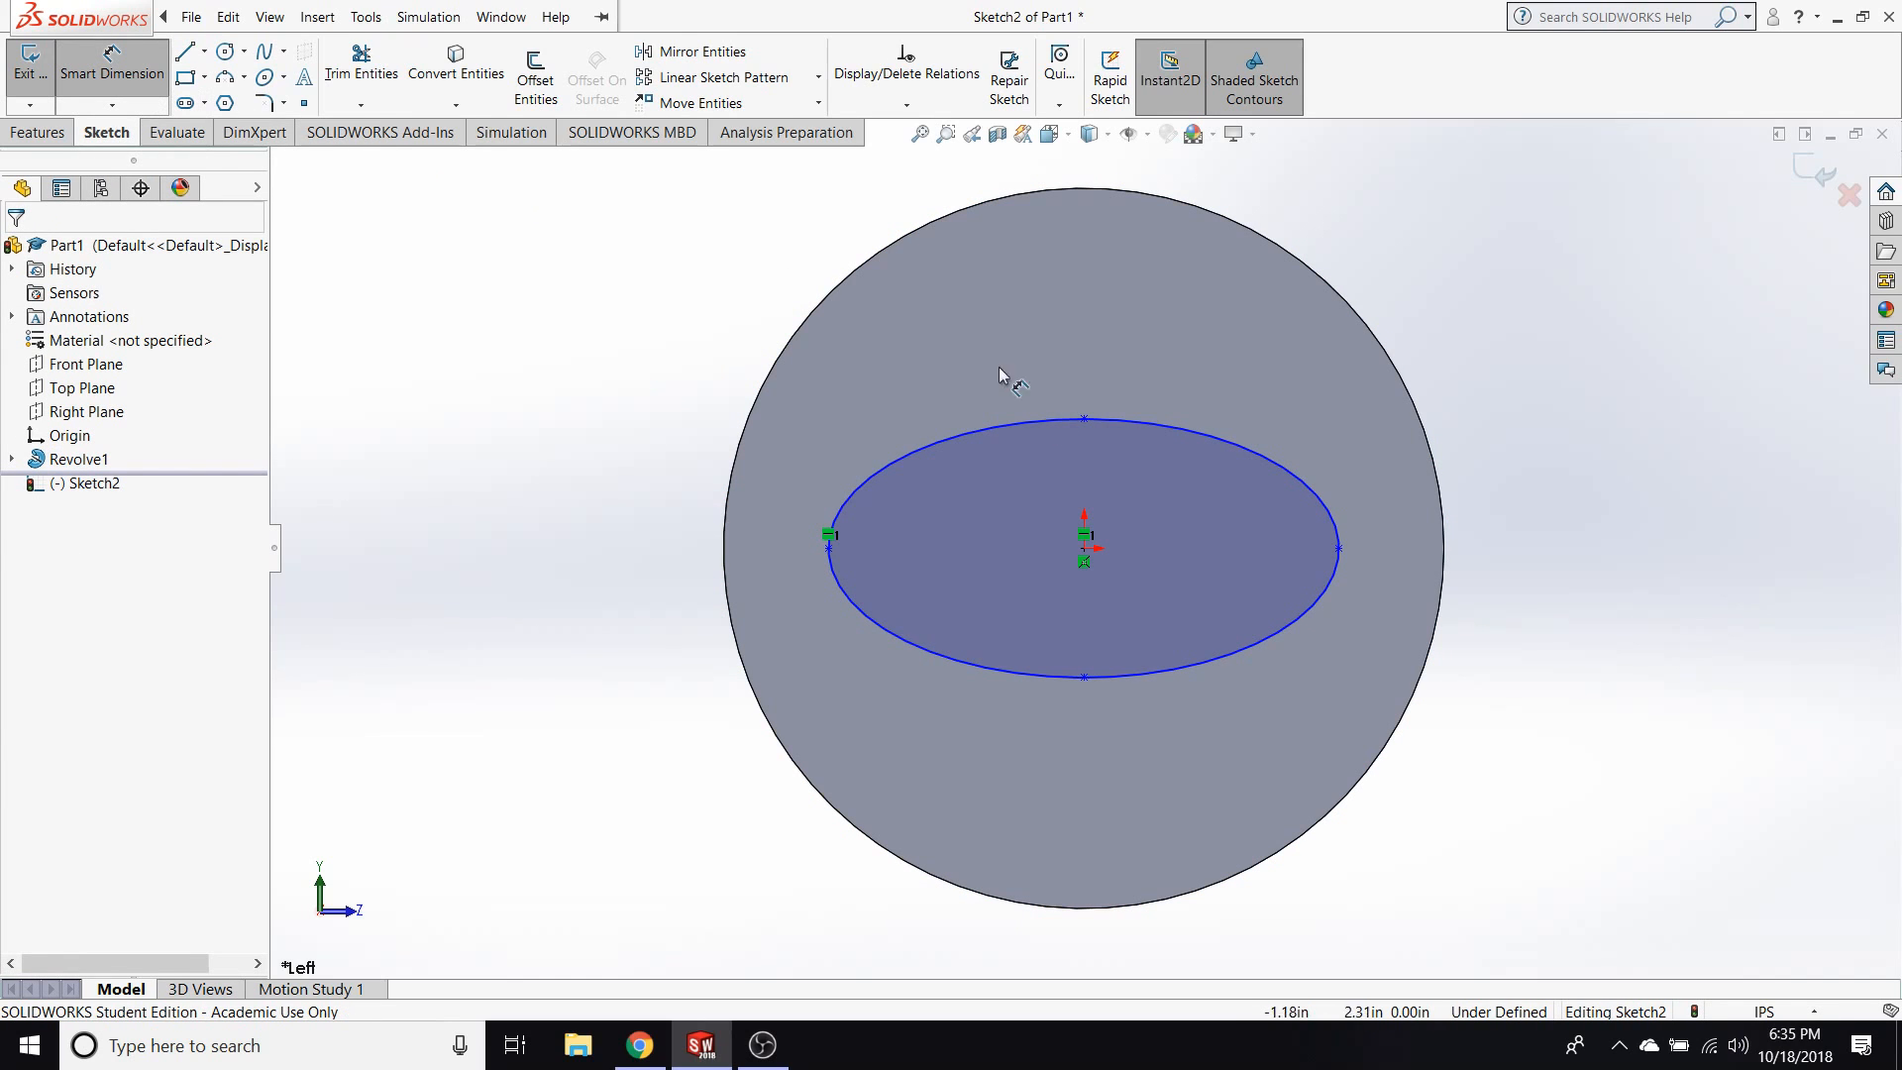
click(1211, 444)
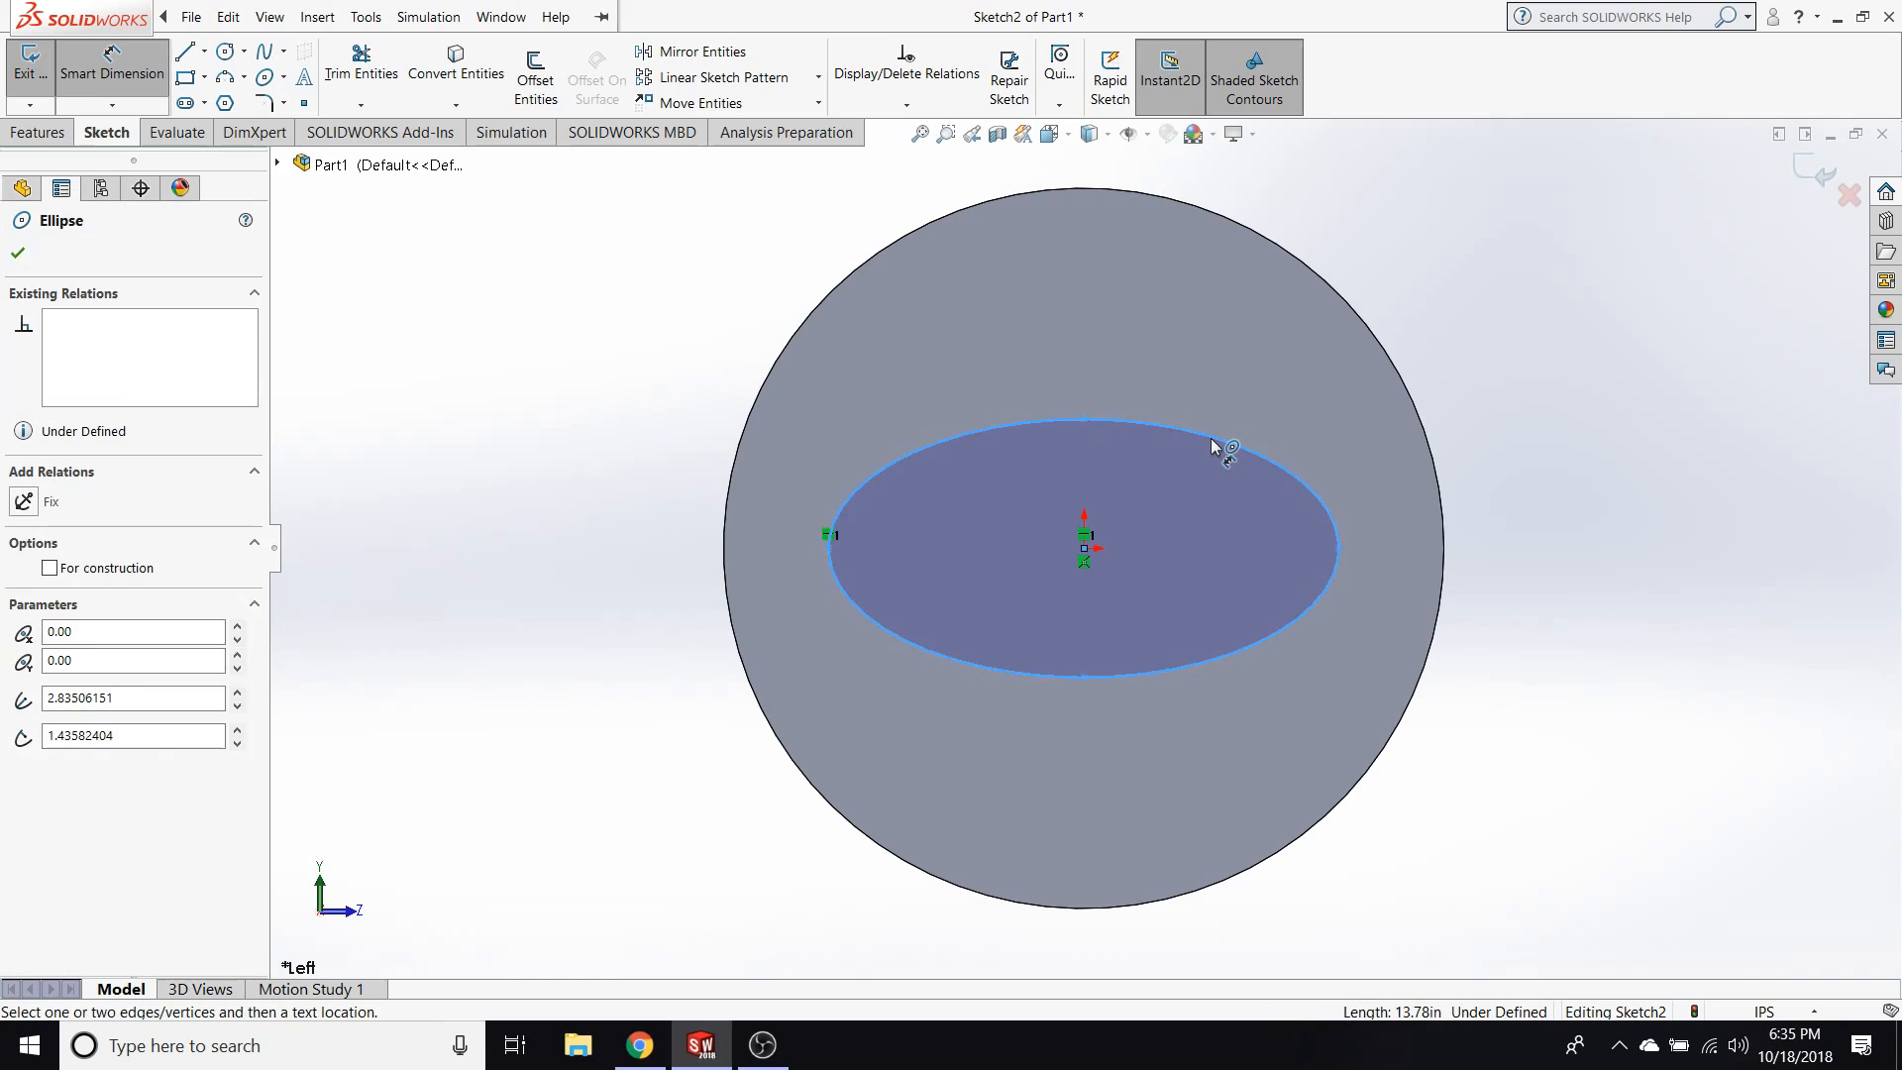
click(1083, 419)
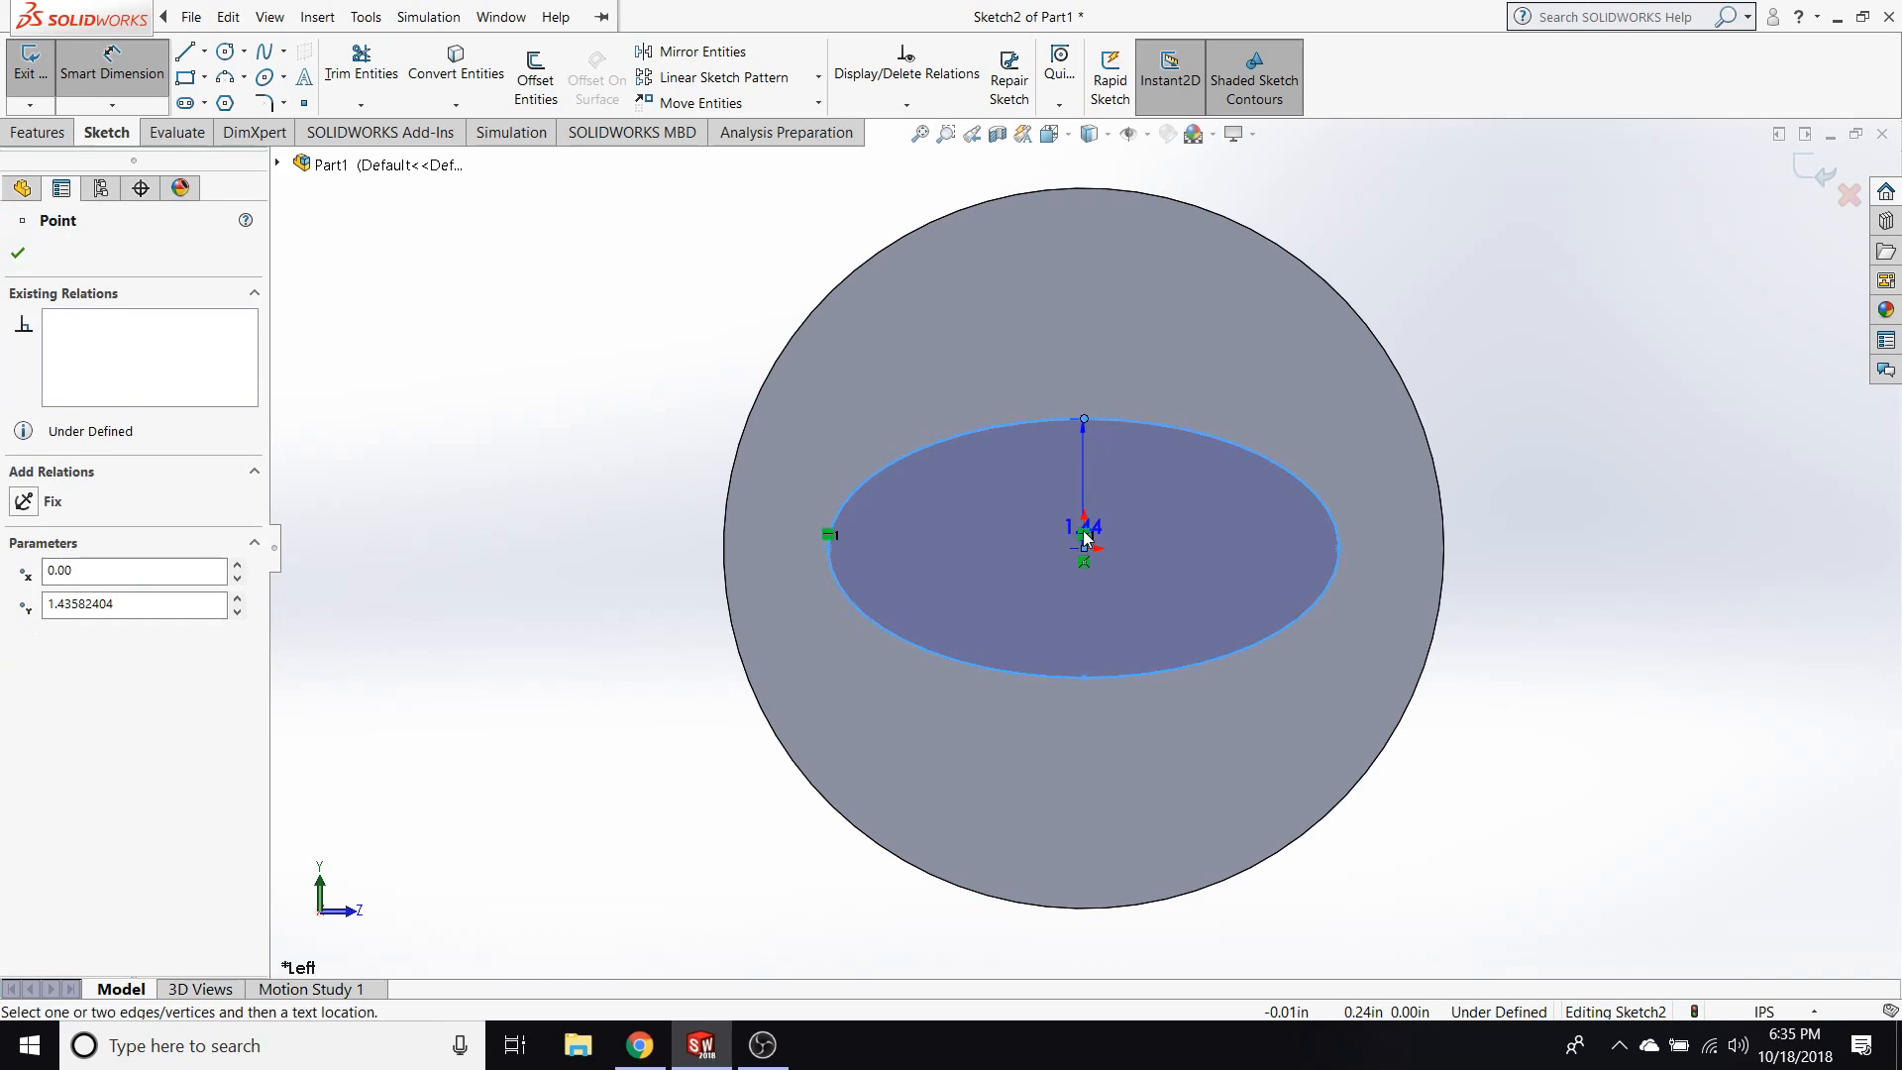
click(1085, 547)
click(949, 512)
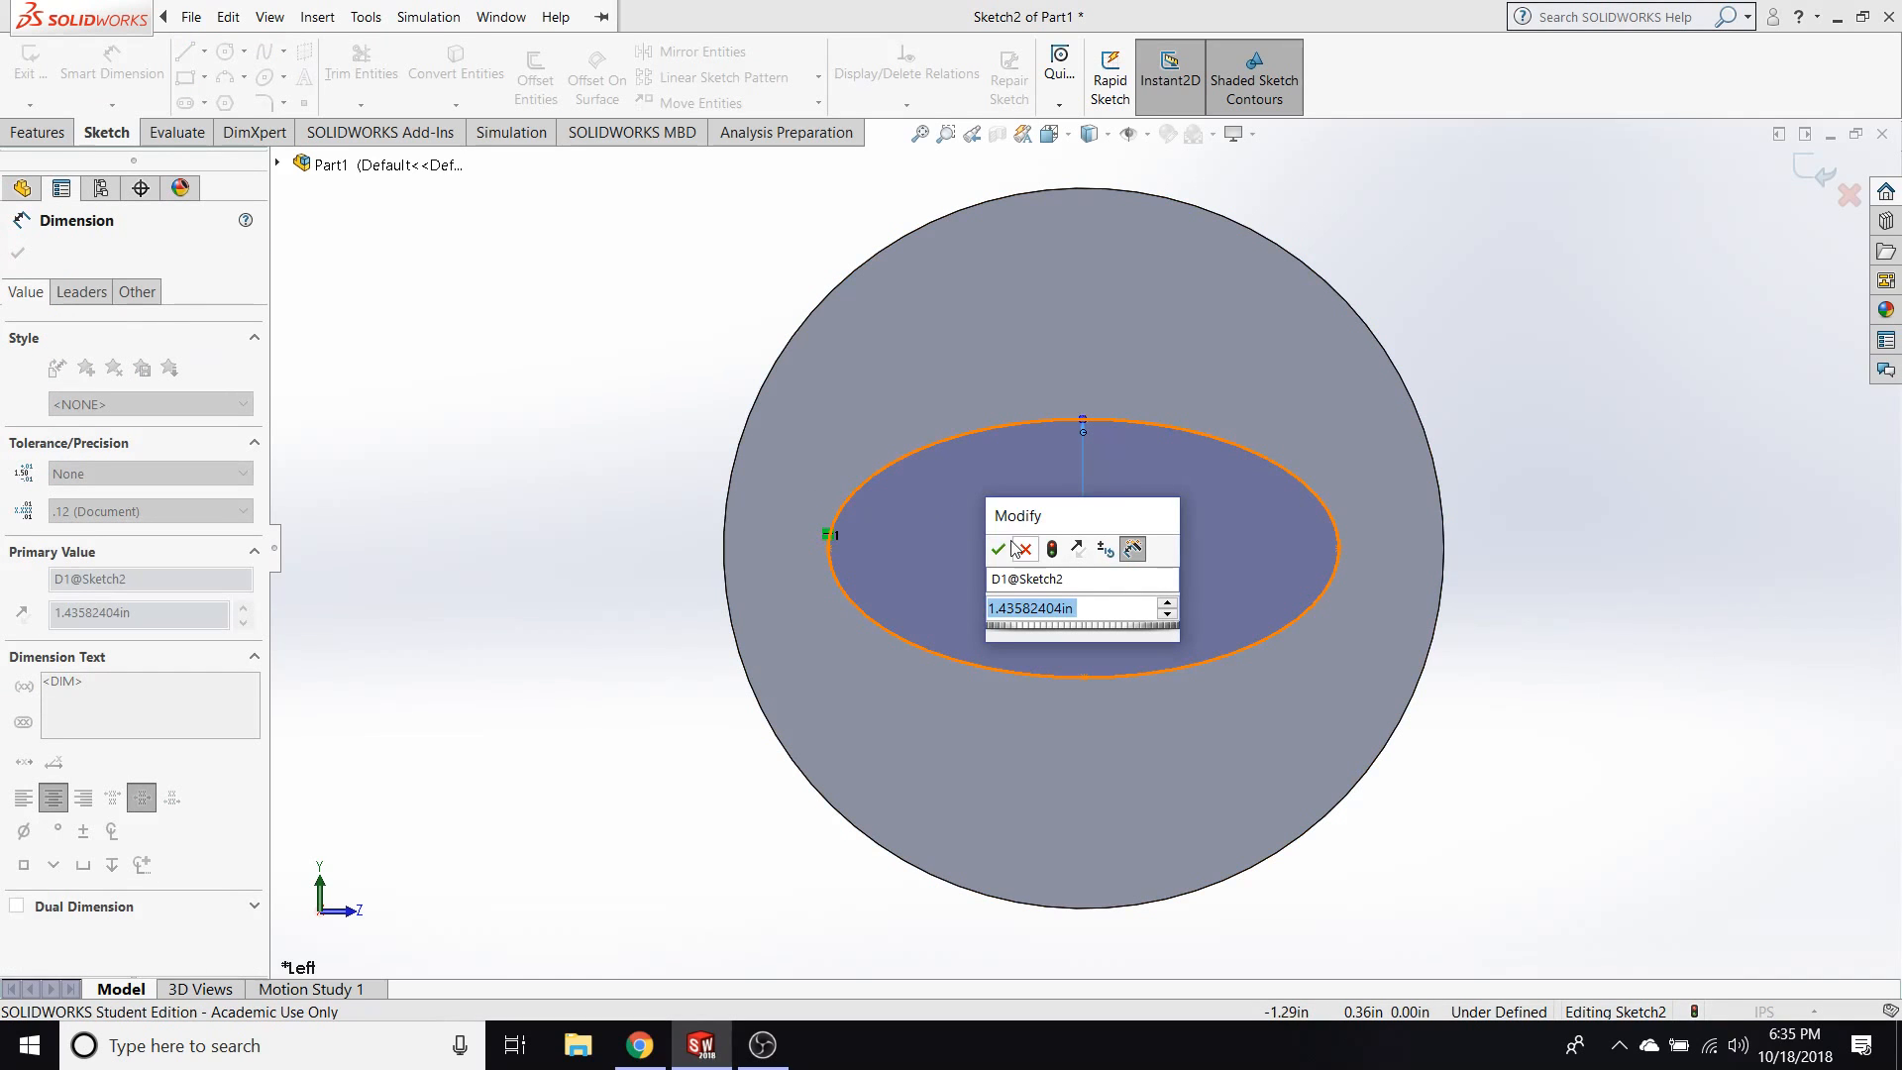
text(1)
key(Return)
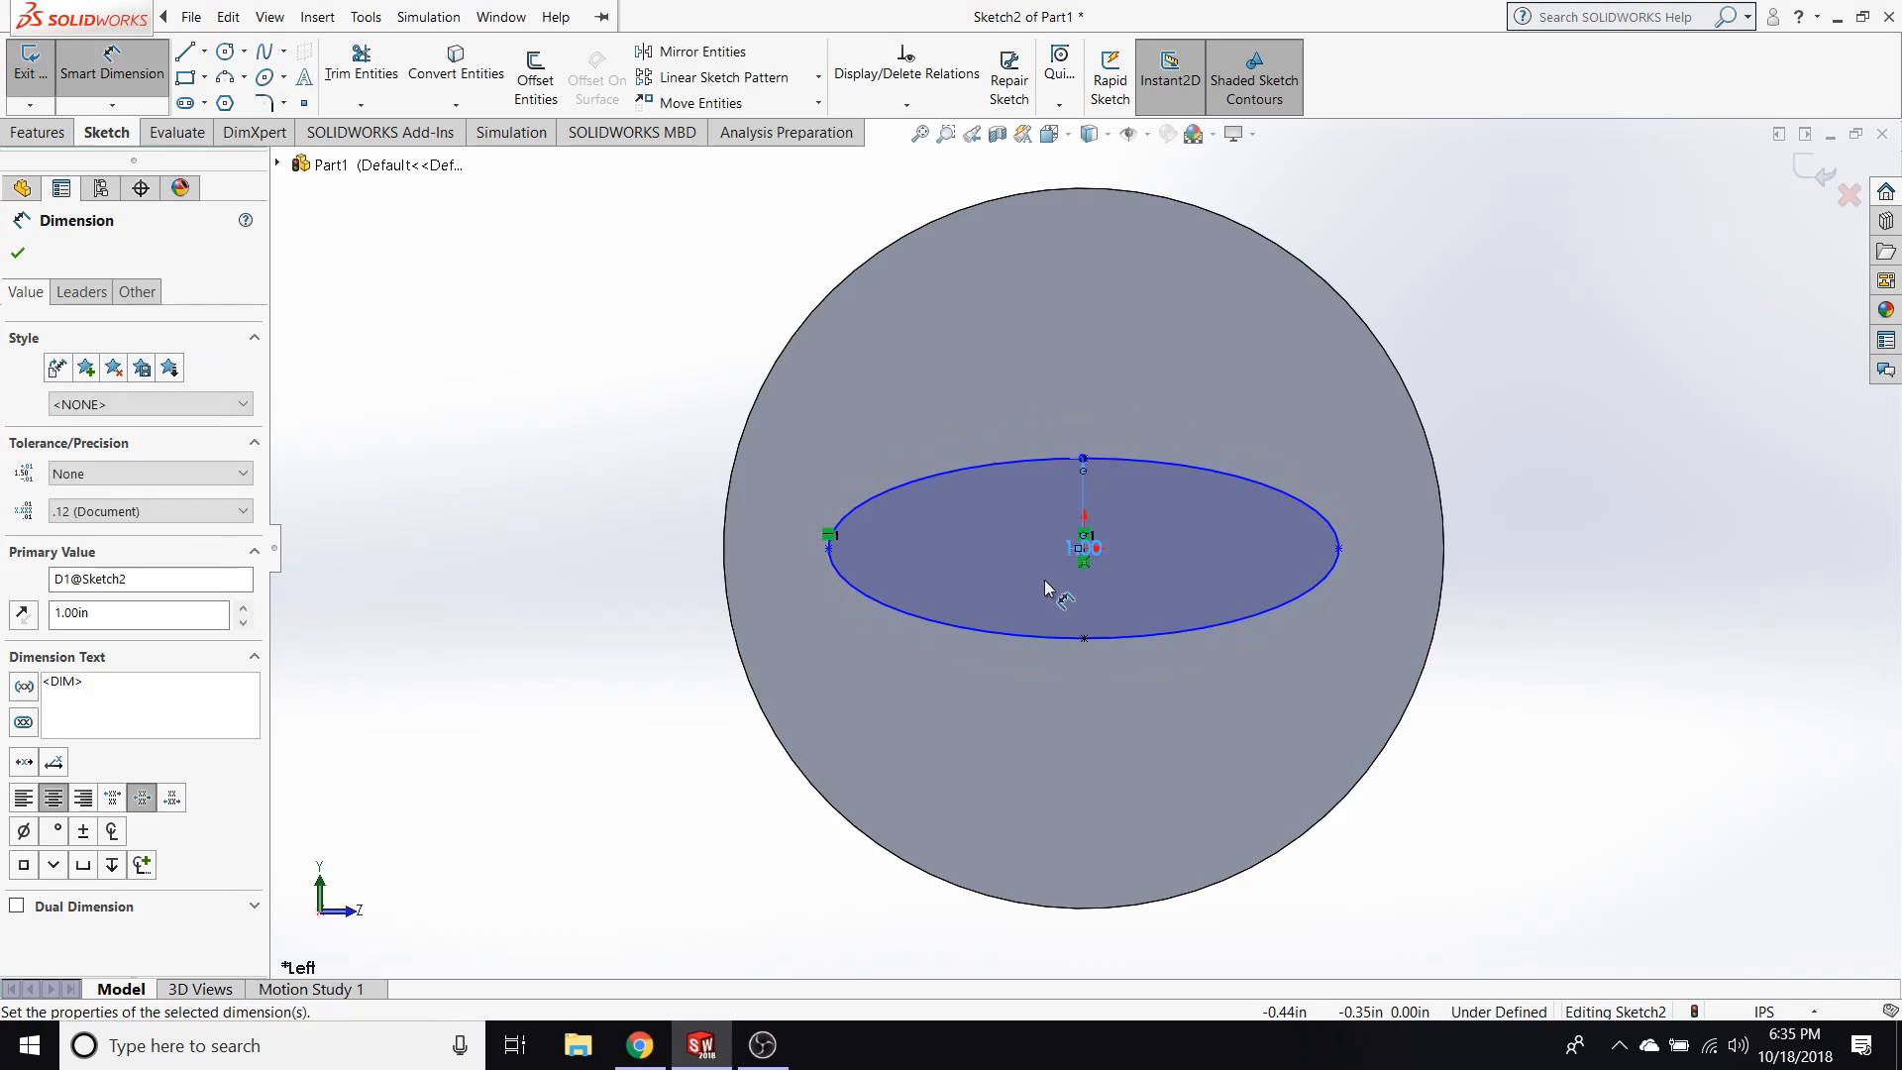
key(Escape)
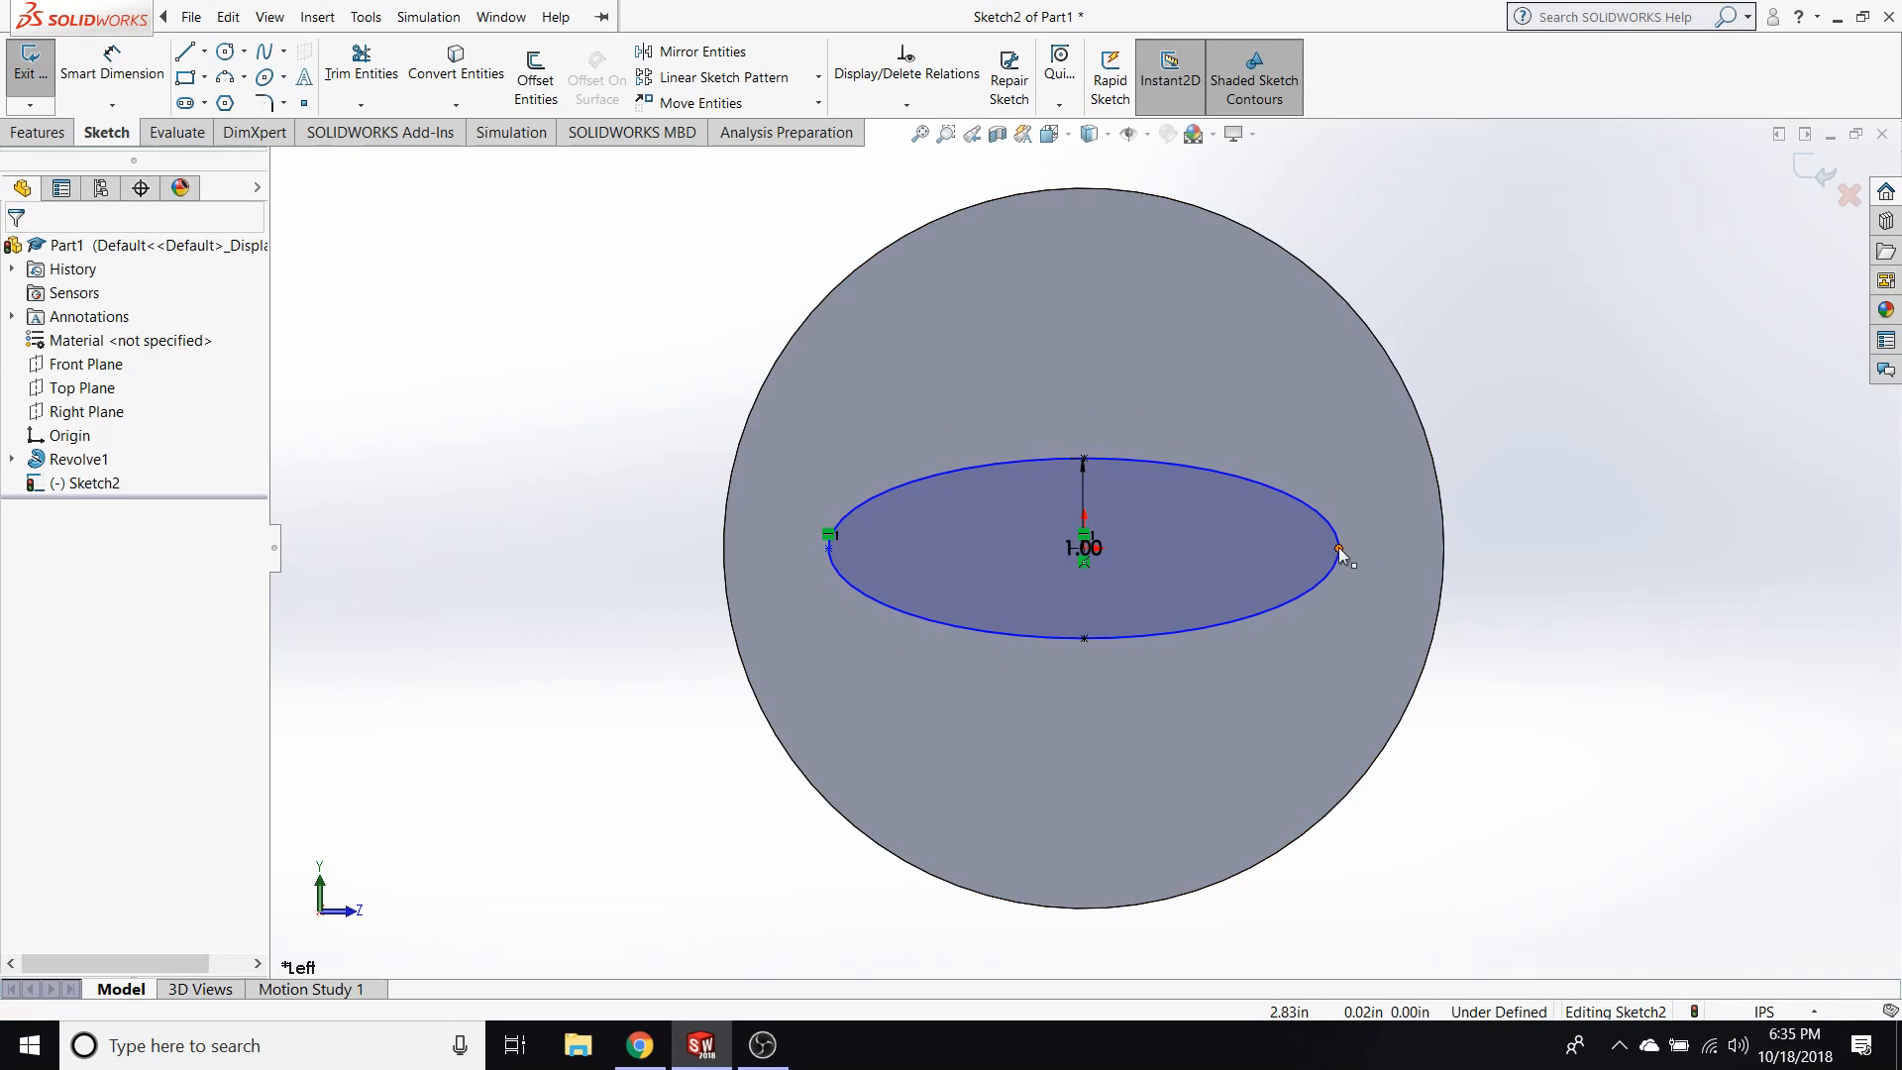
Shorten the ellipse by moving its long-axis end point to about 1.78 in from the centre.
click(1338, 547)
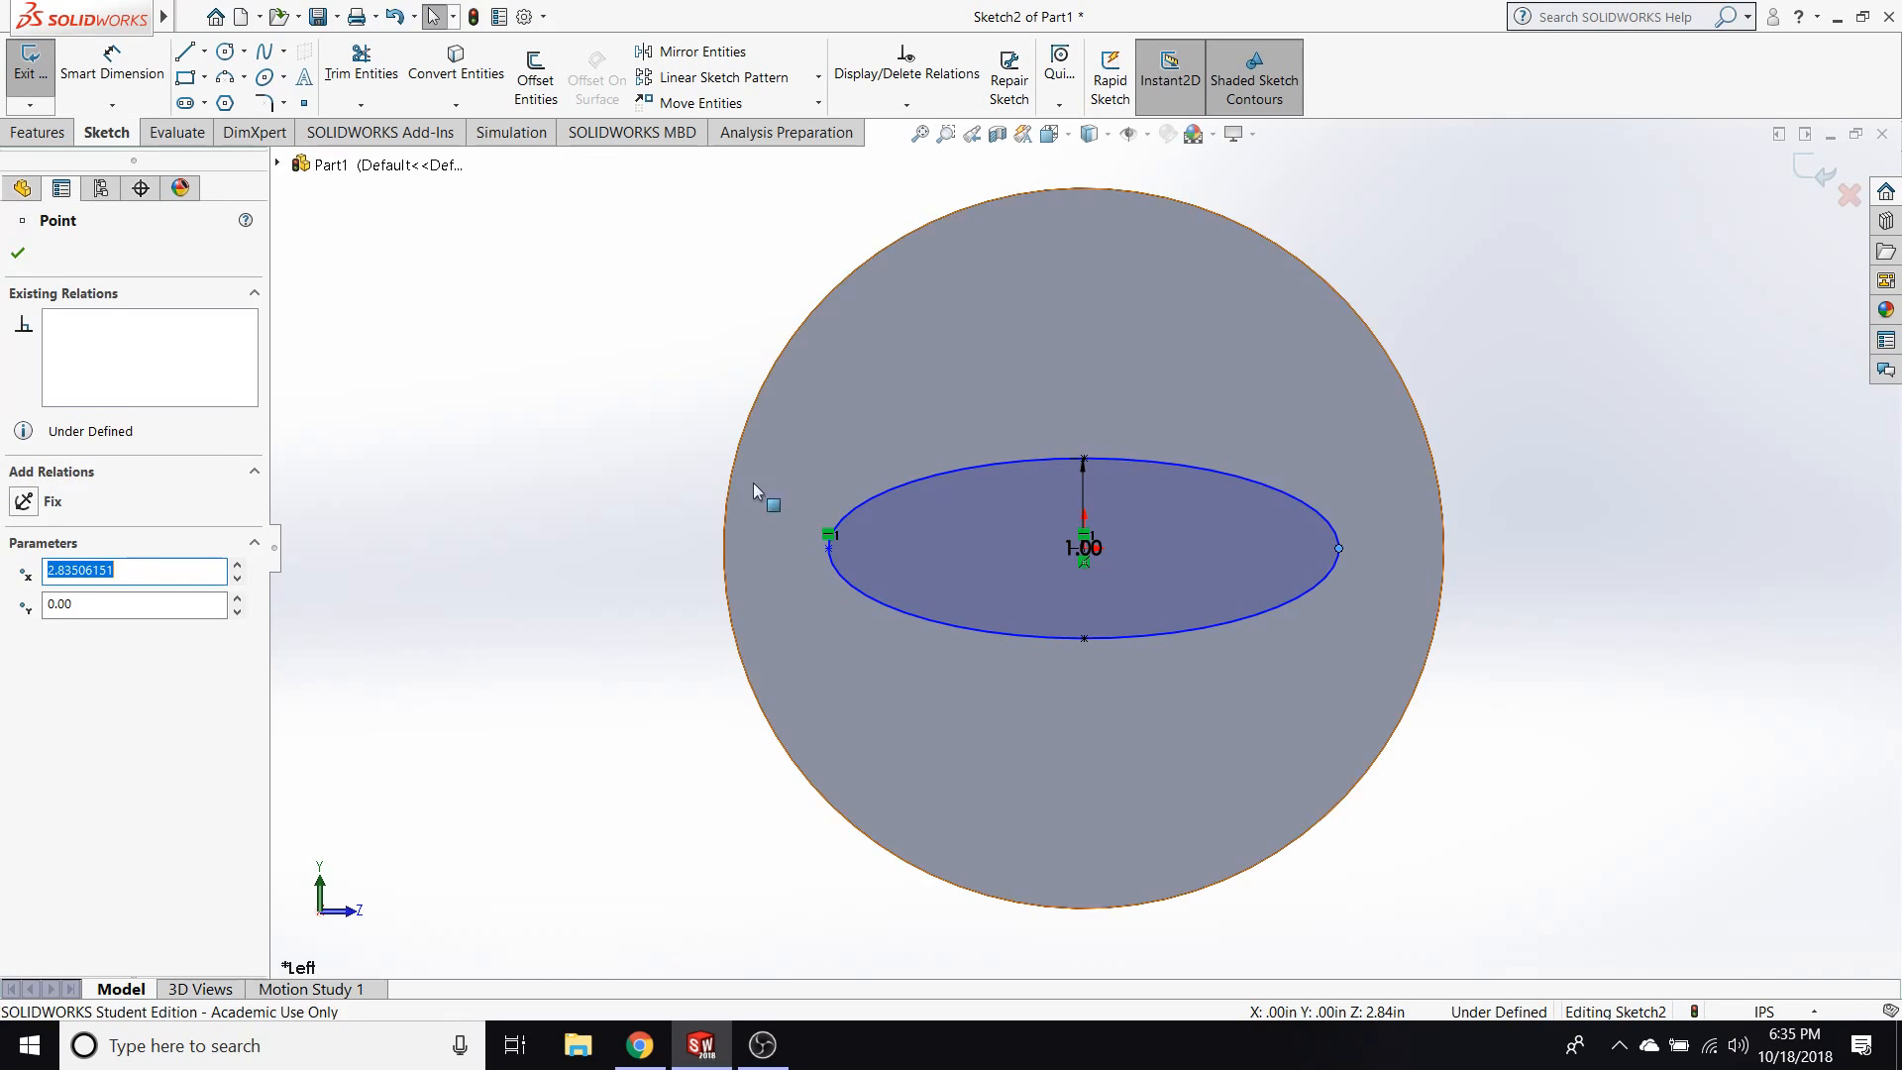
drag(828, 547, 923, 547)
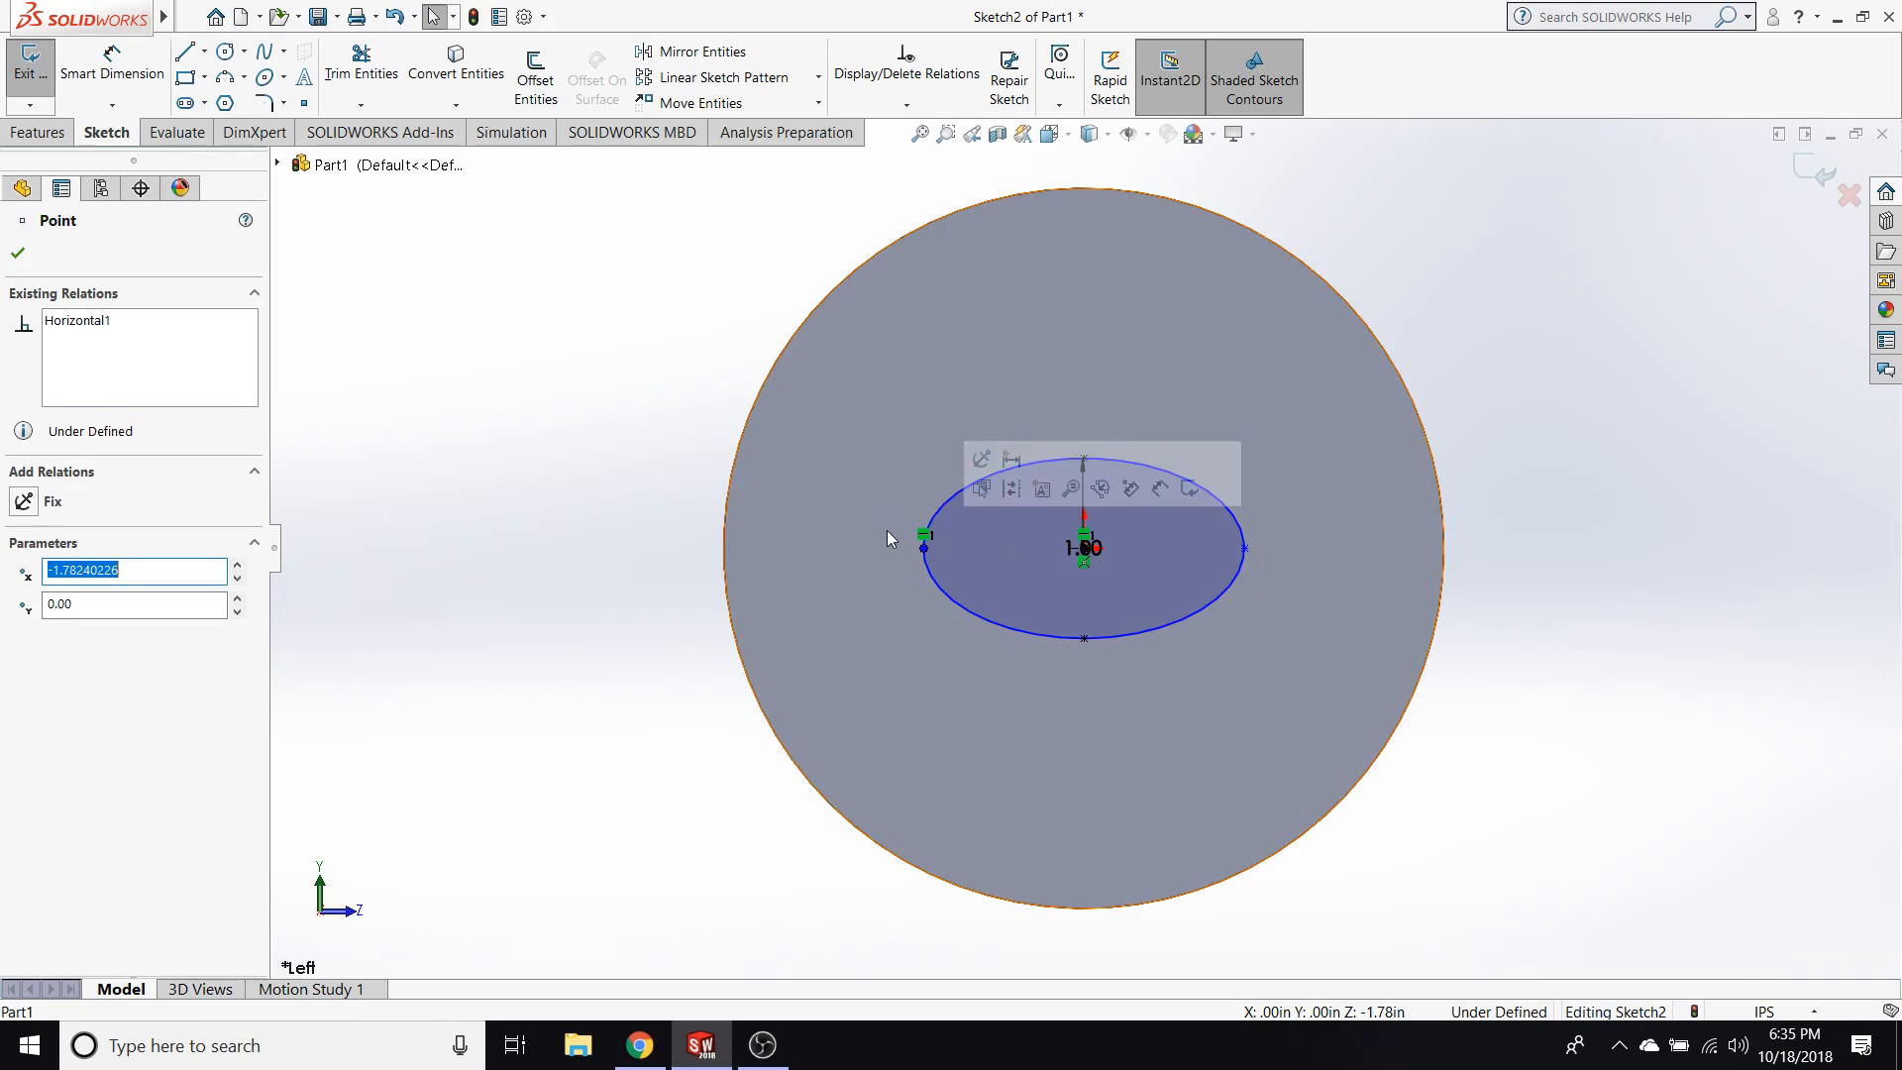
click(112, 69)
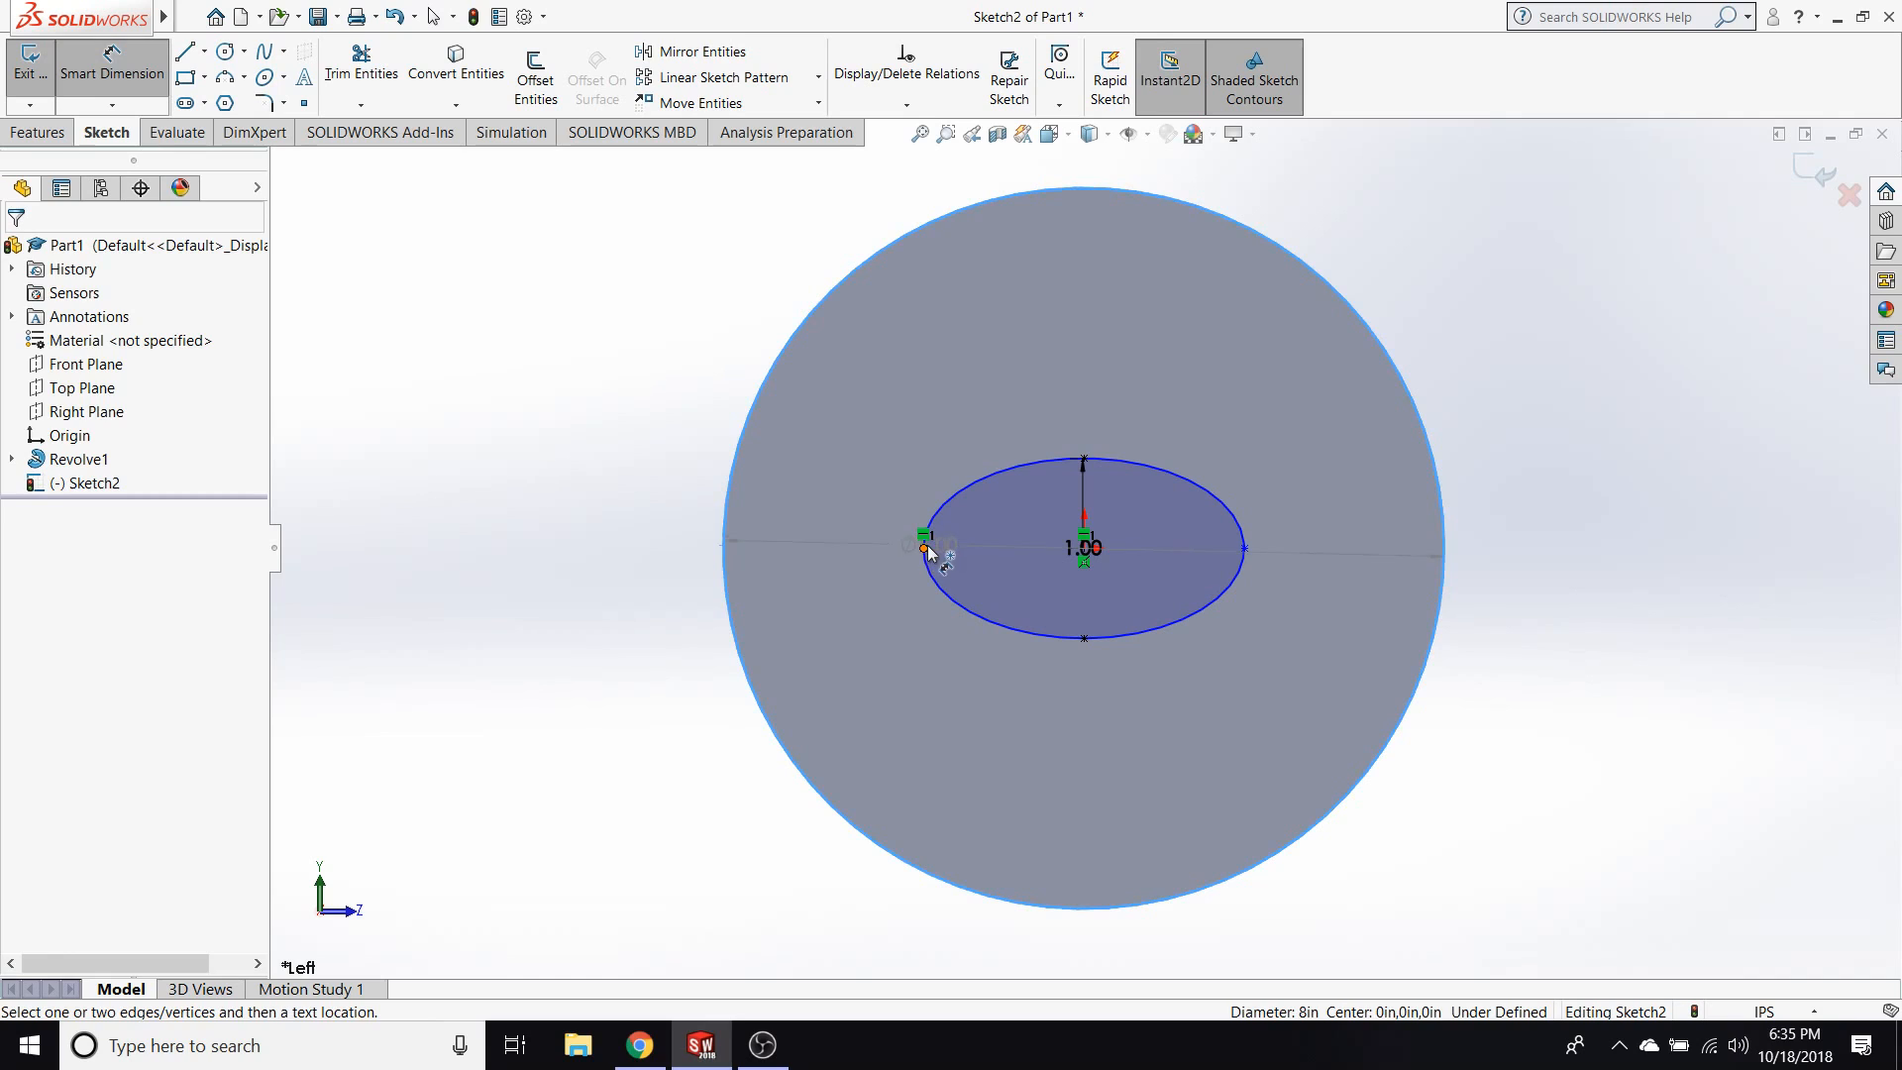
click(924, 547)
key(Escape)
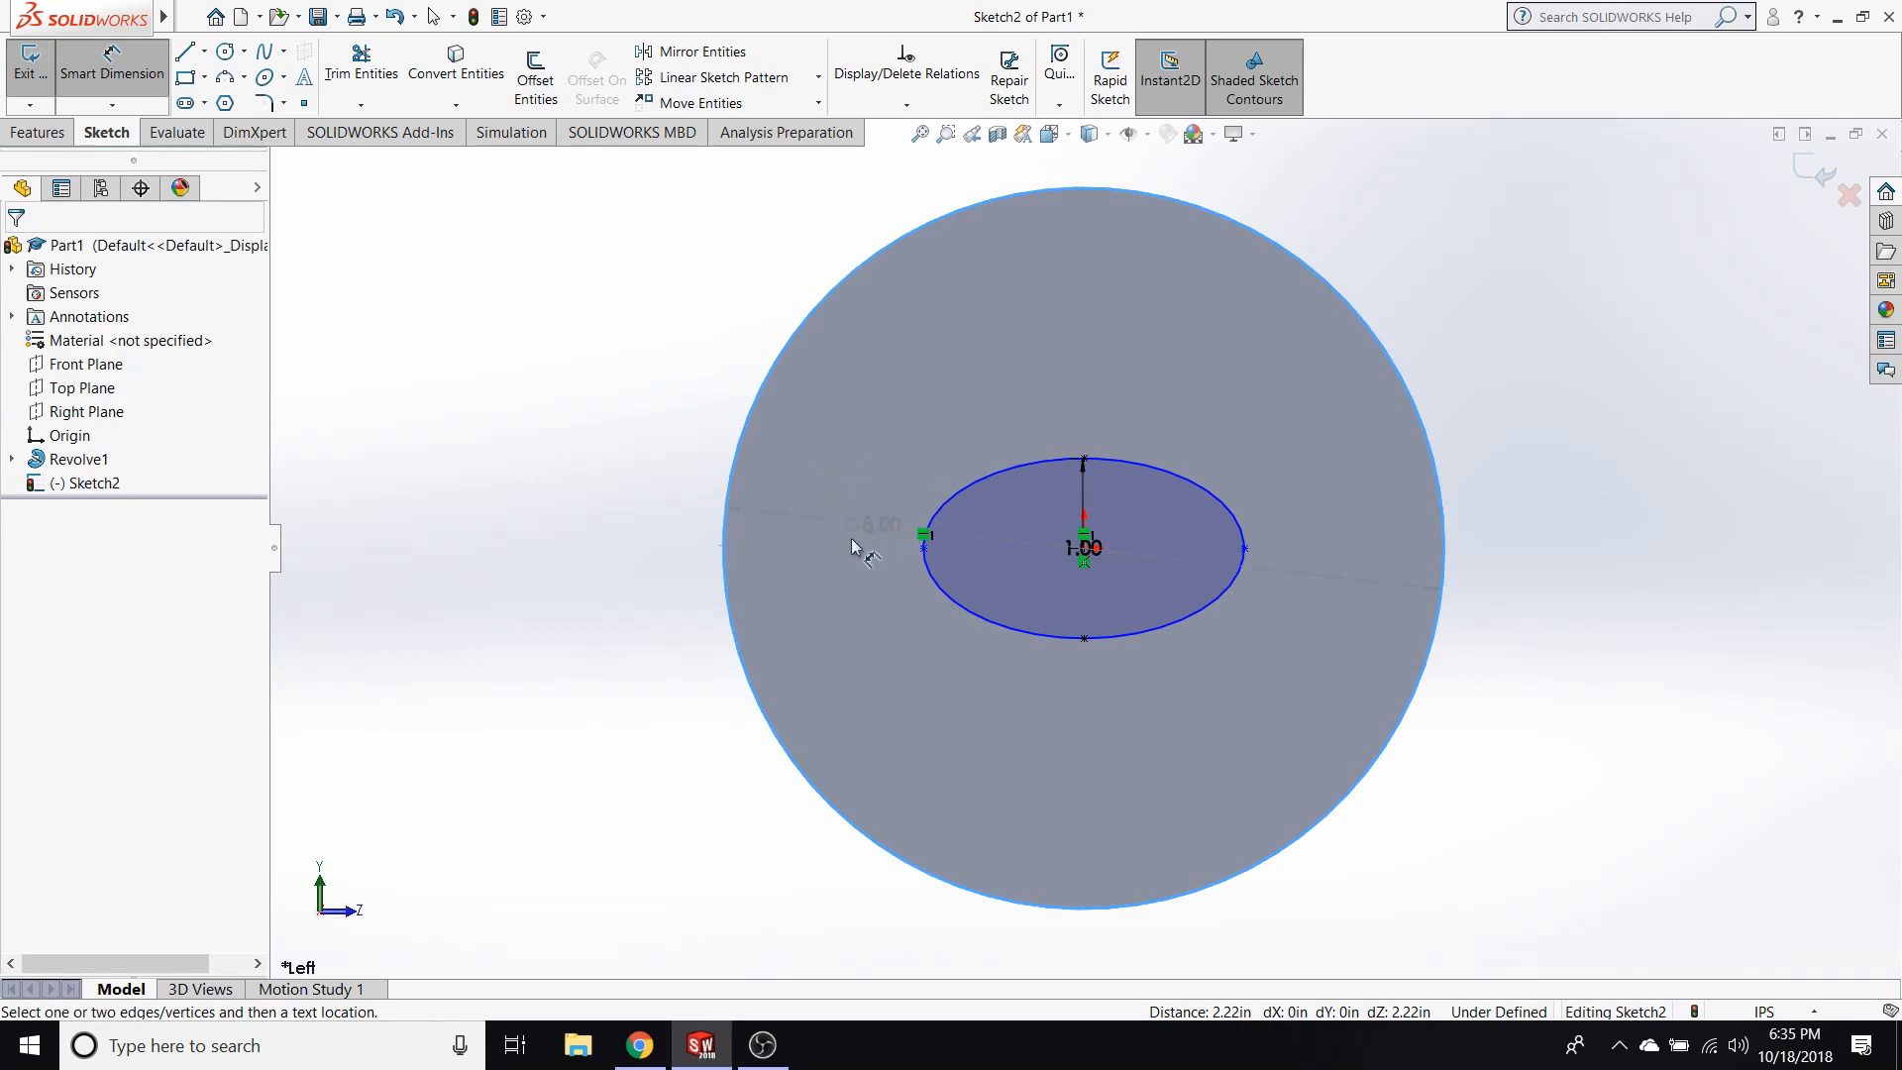
key(Escape)
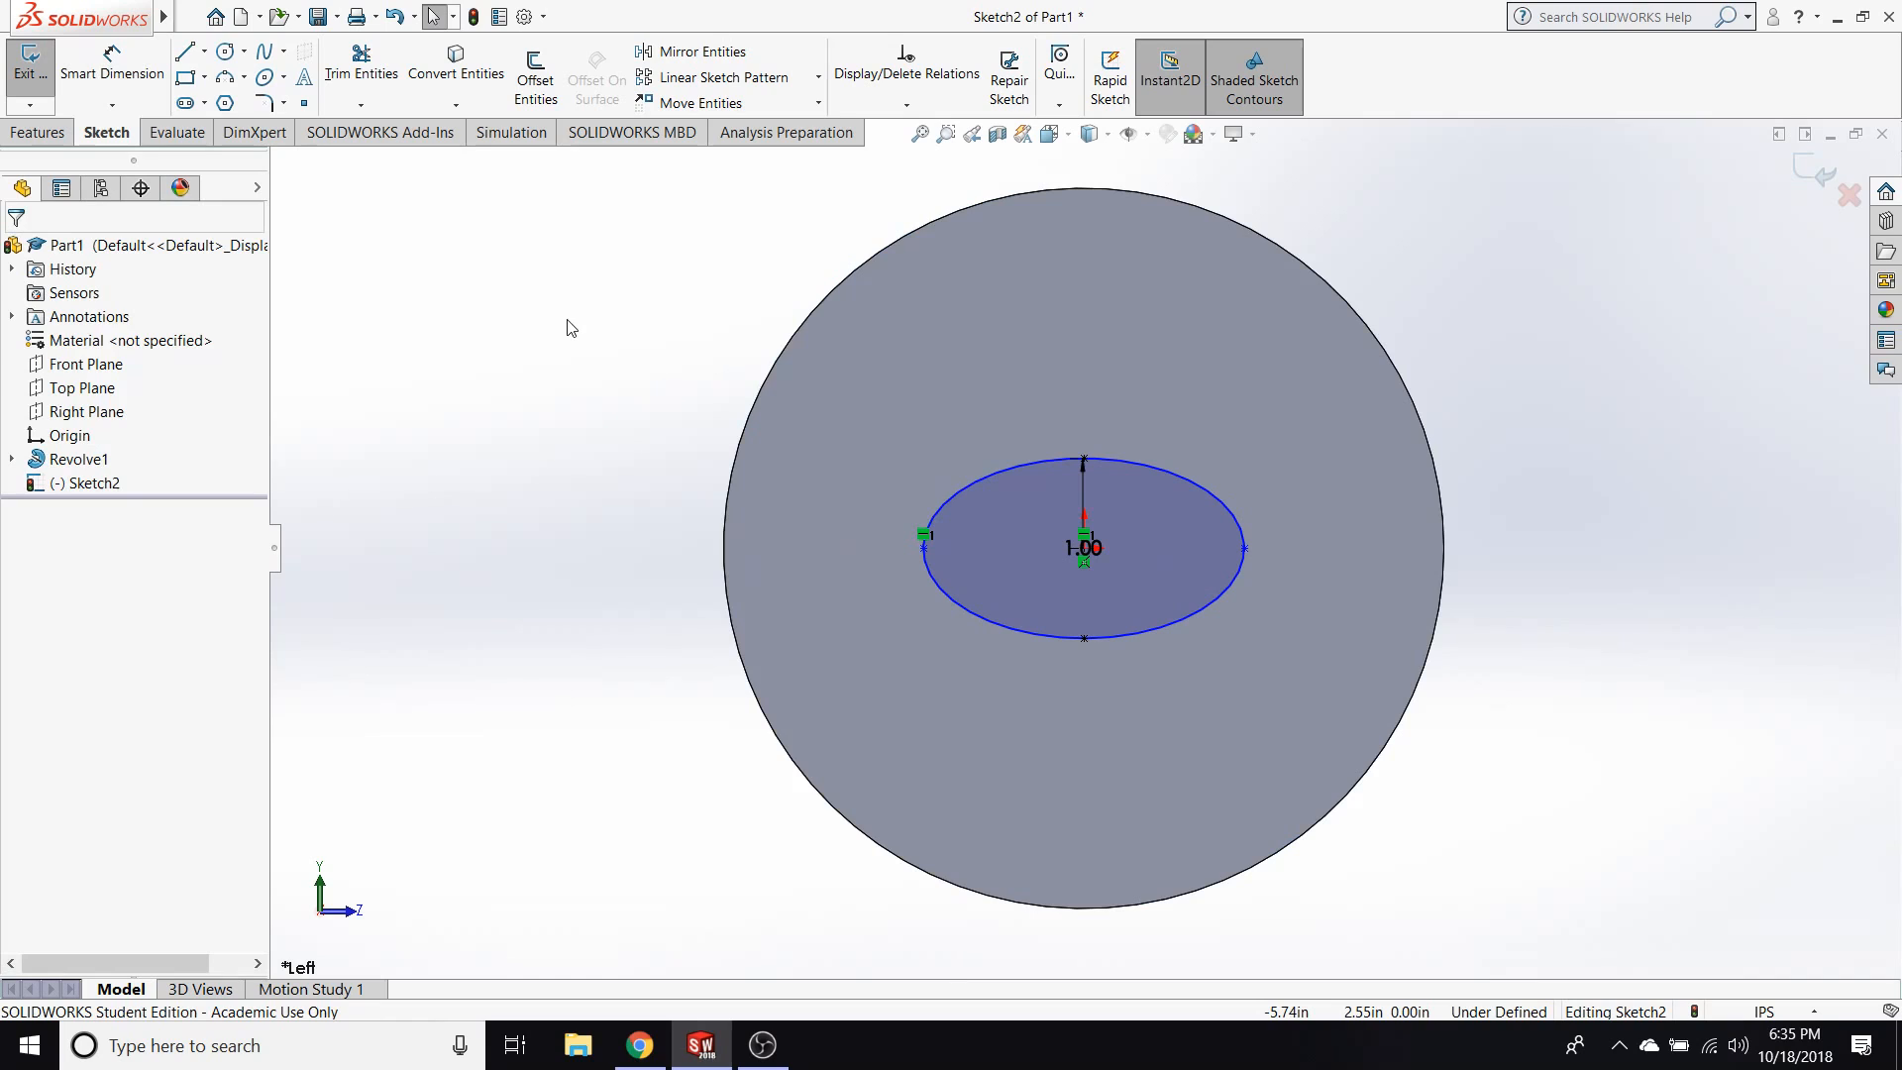
Convert the disc's outer circular edge into a sketch circle and check whether it can be moved.
click(761, 386)
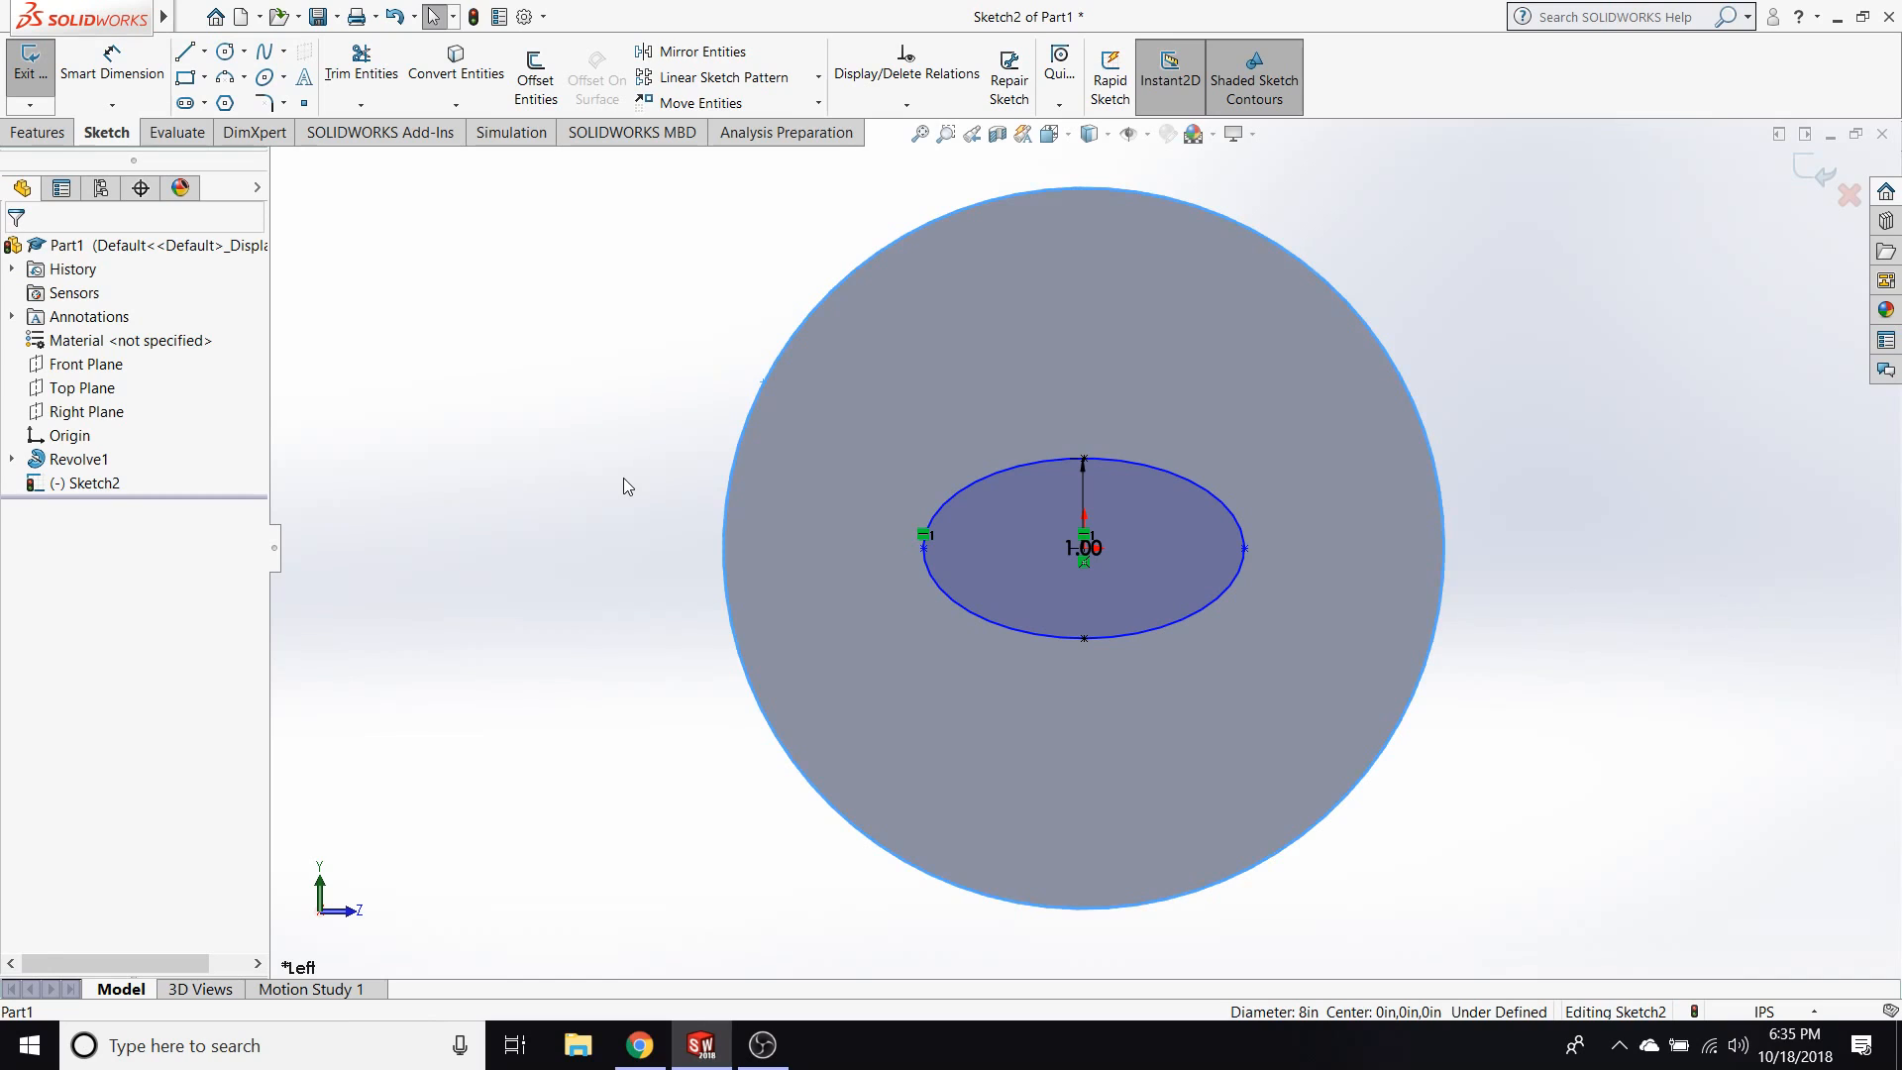
click(451, 75)
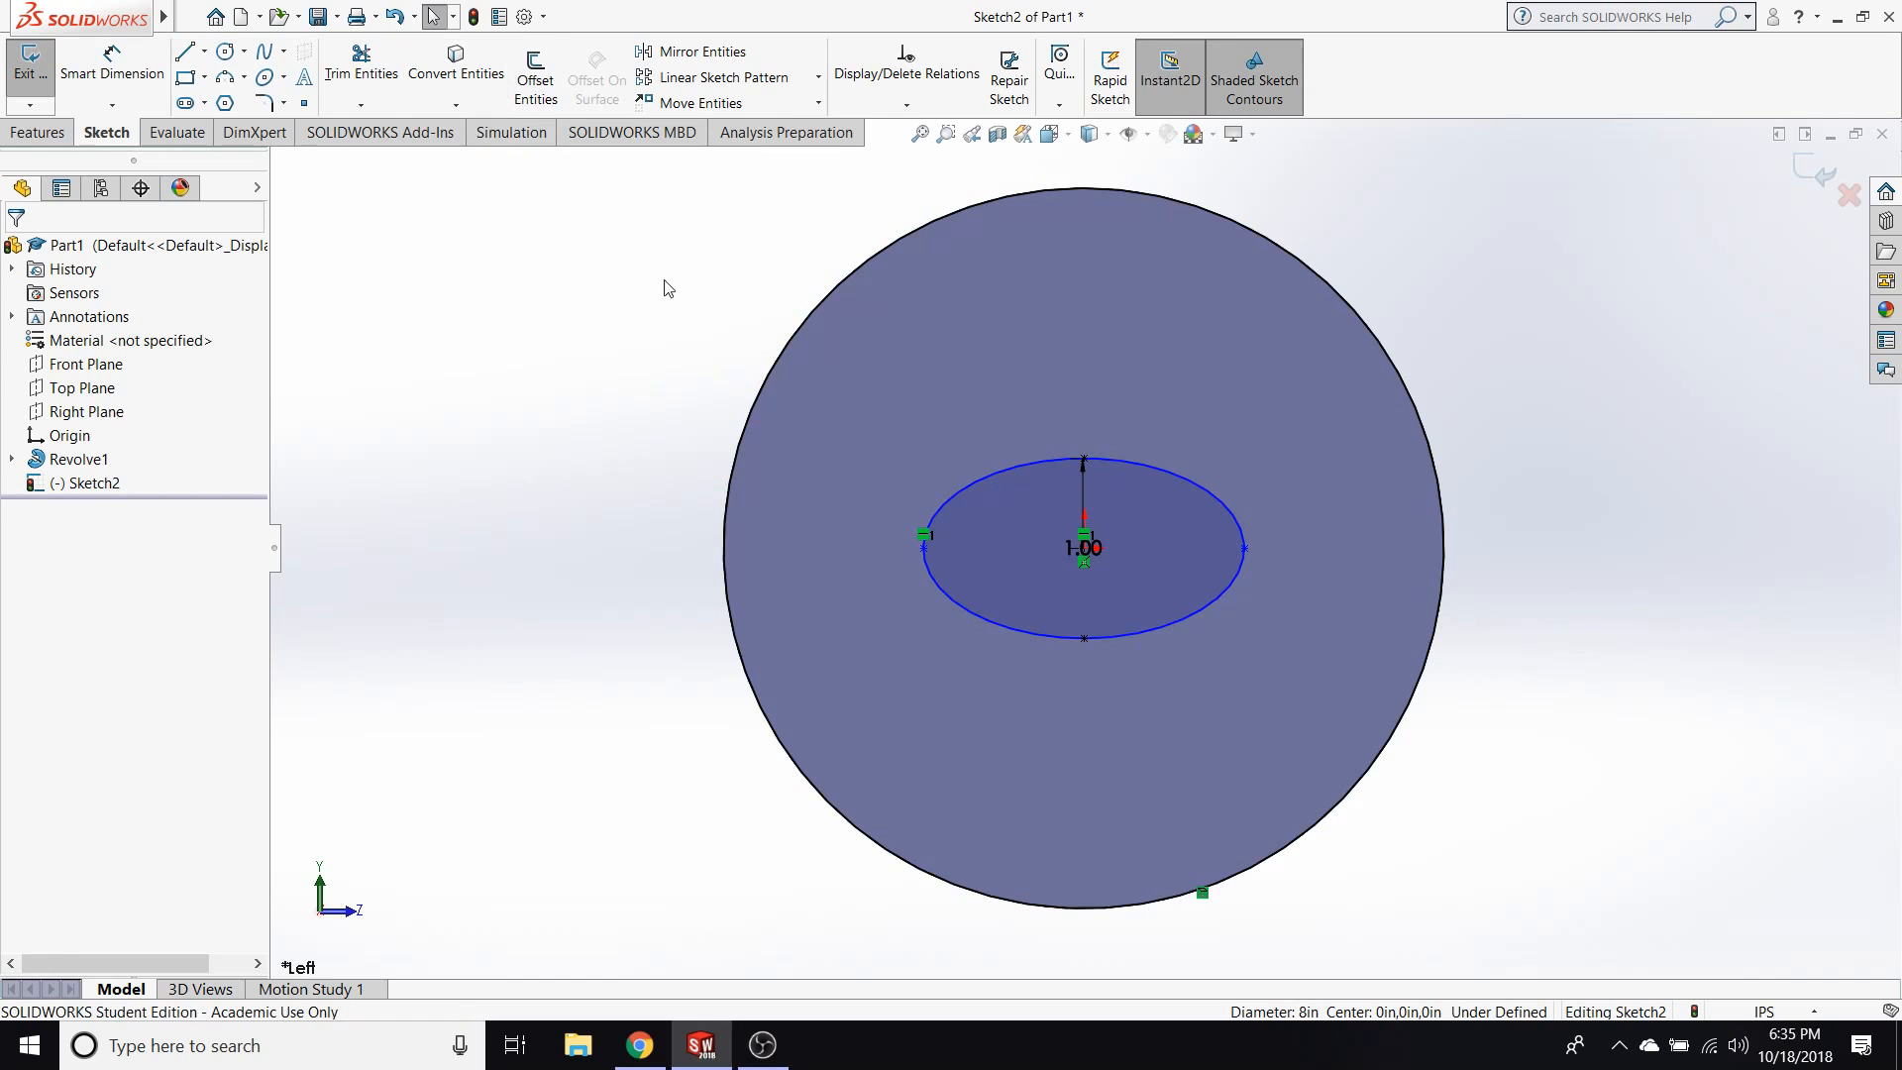
click(750, 424)
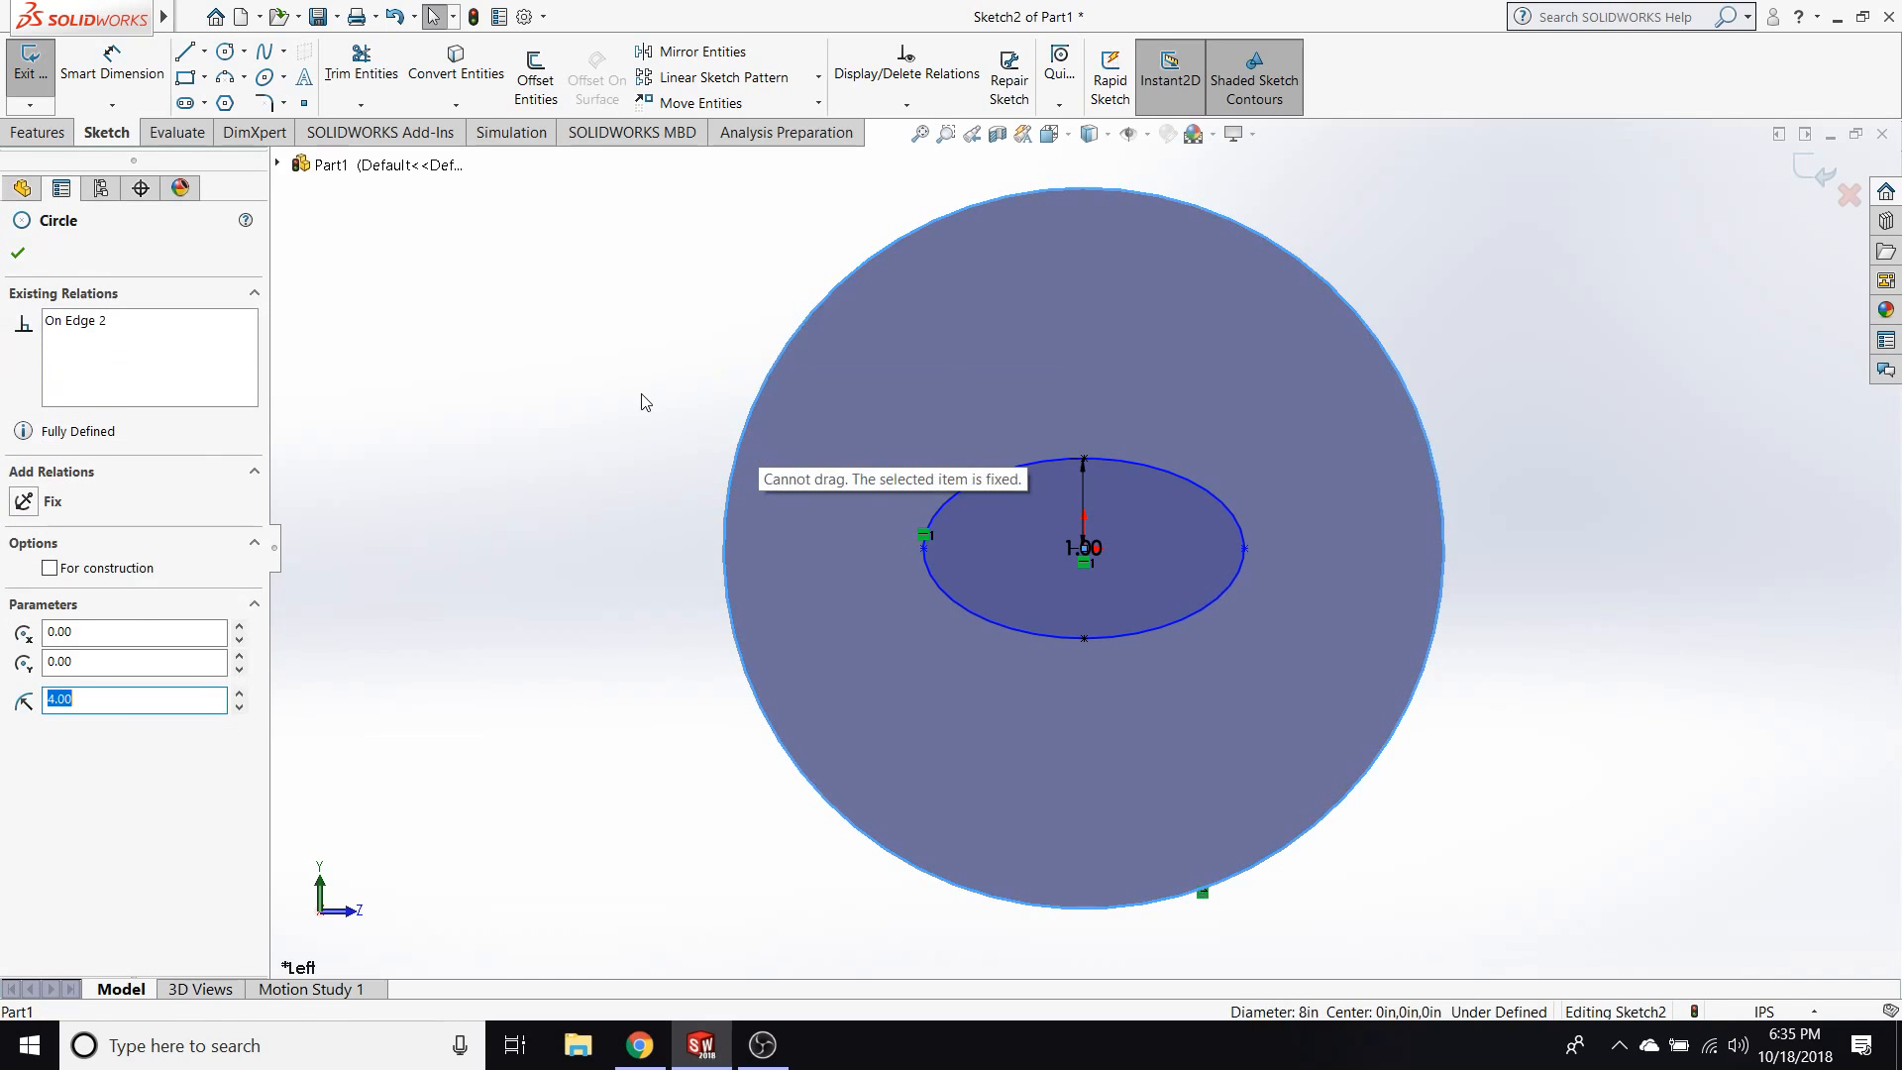
click(669, 426)
Lengthen the ellipse and make its long-axis end point coincident with the converted circle.
drag(924, 548, 865, 551)
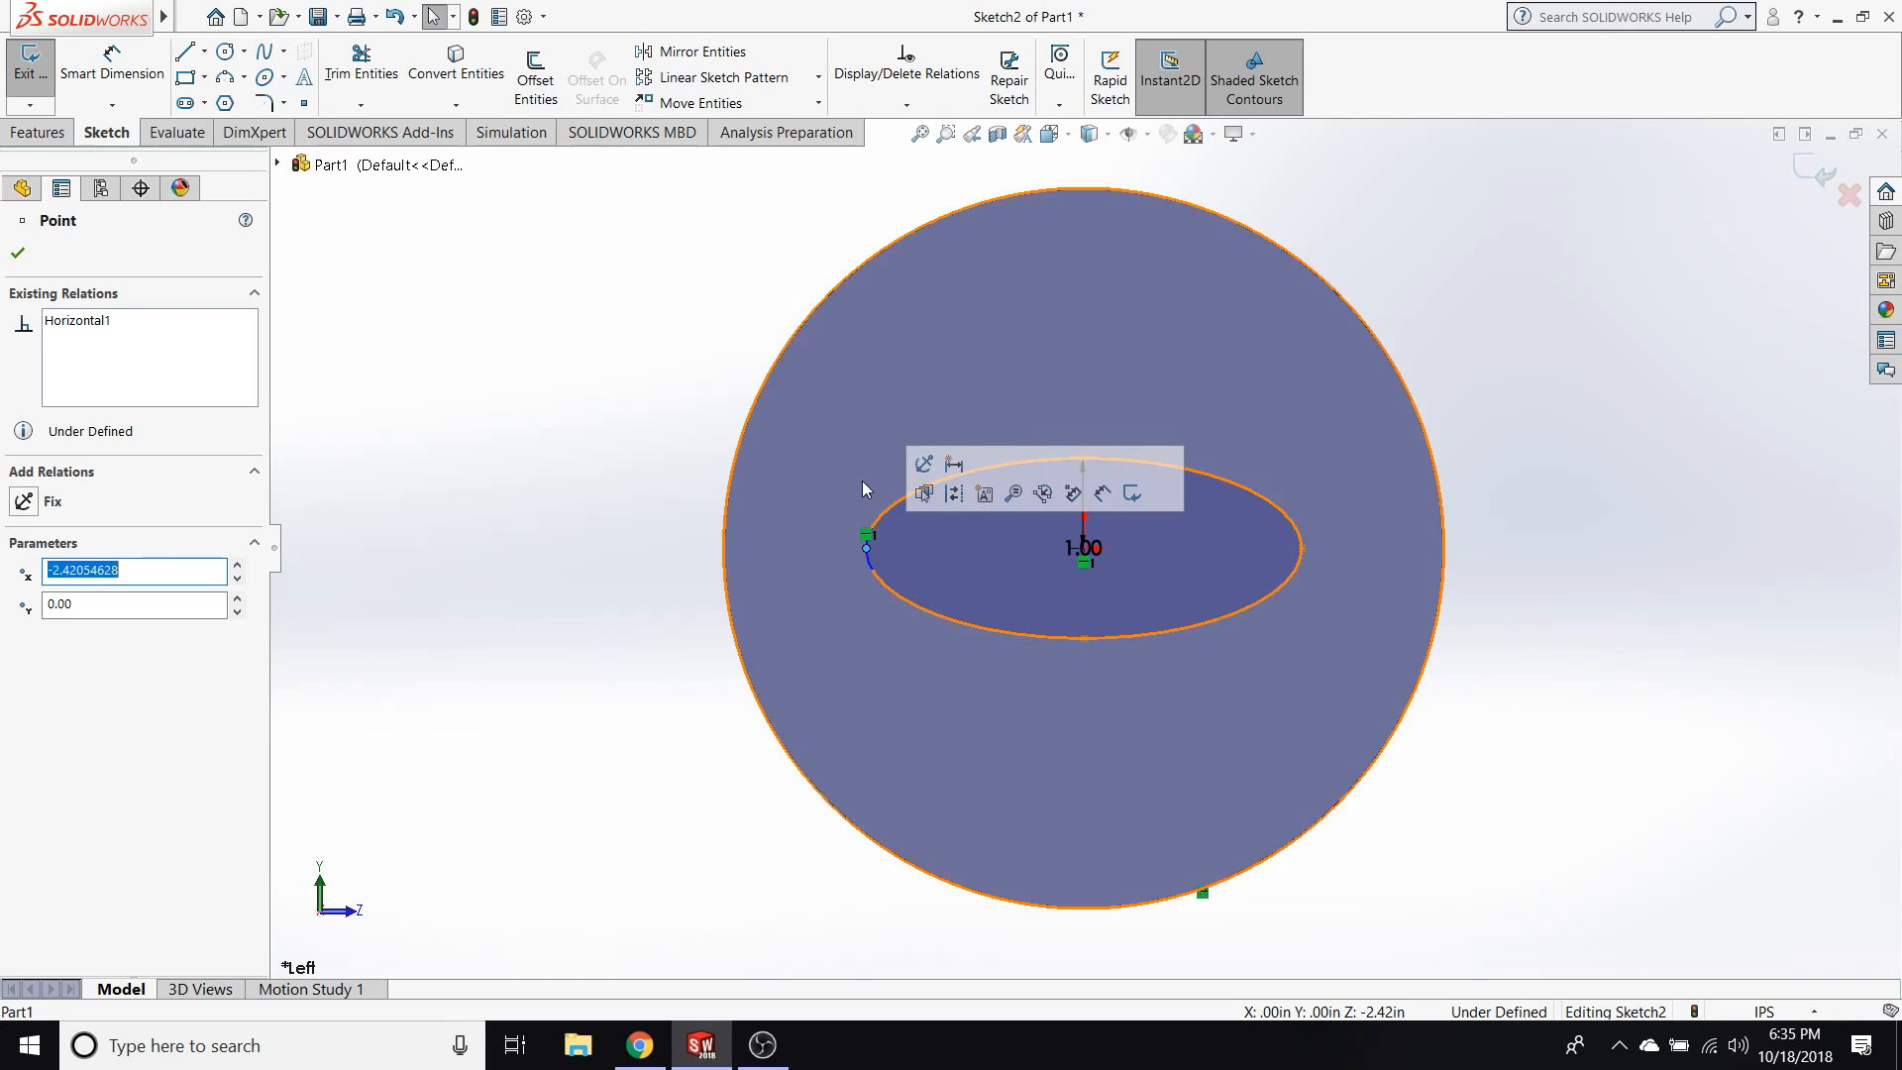
click(867, 548)
drag(867, 549, 818, 550)
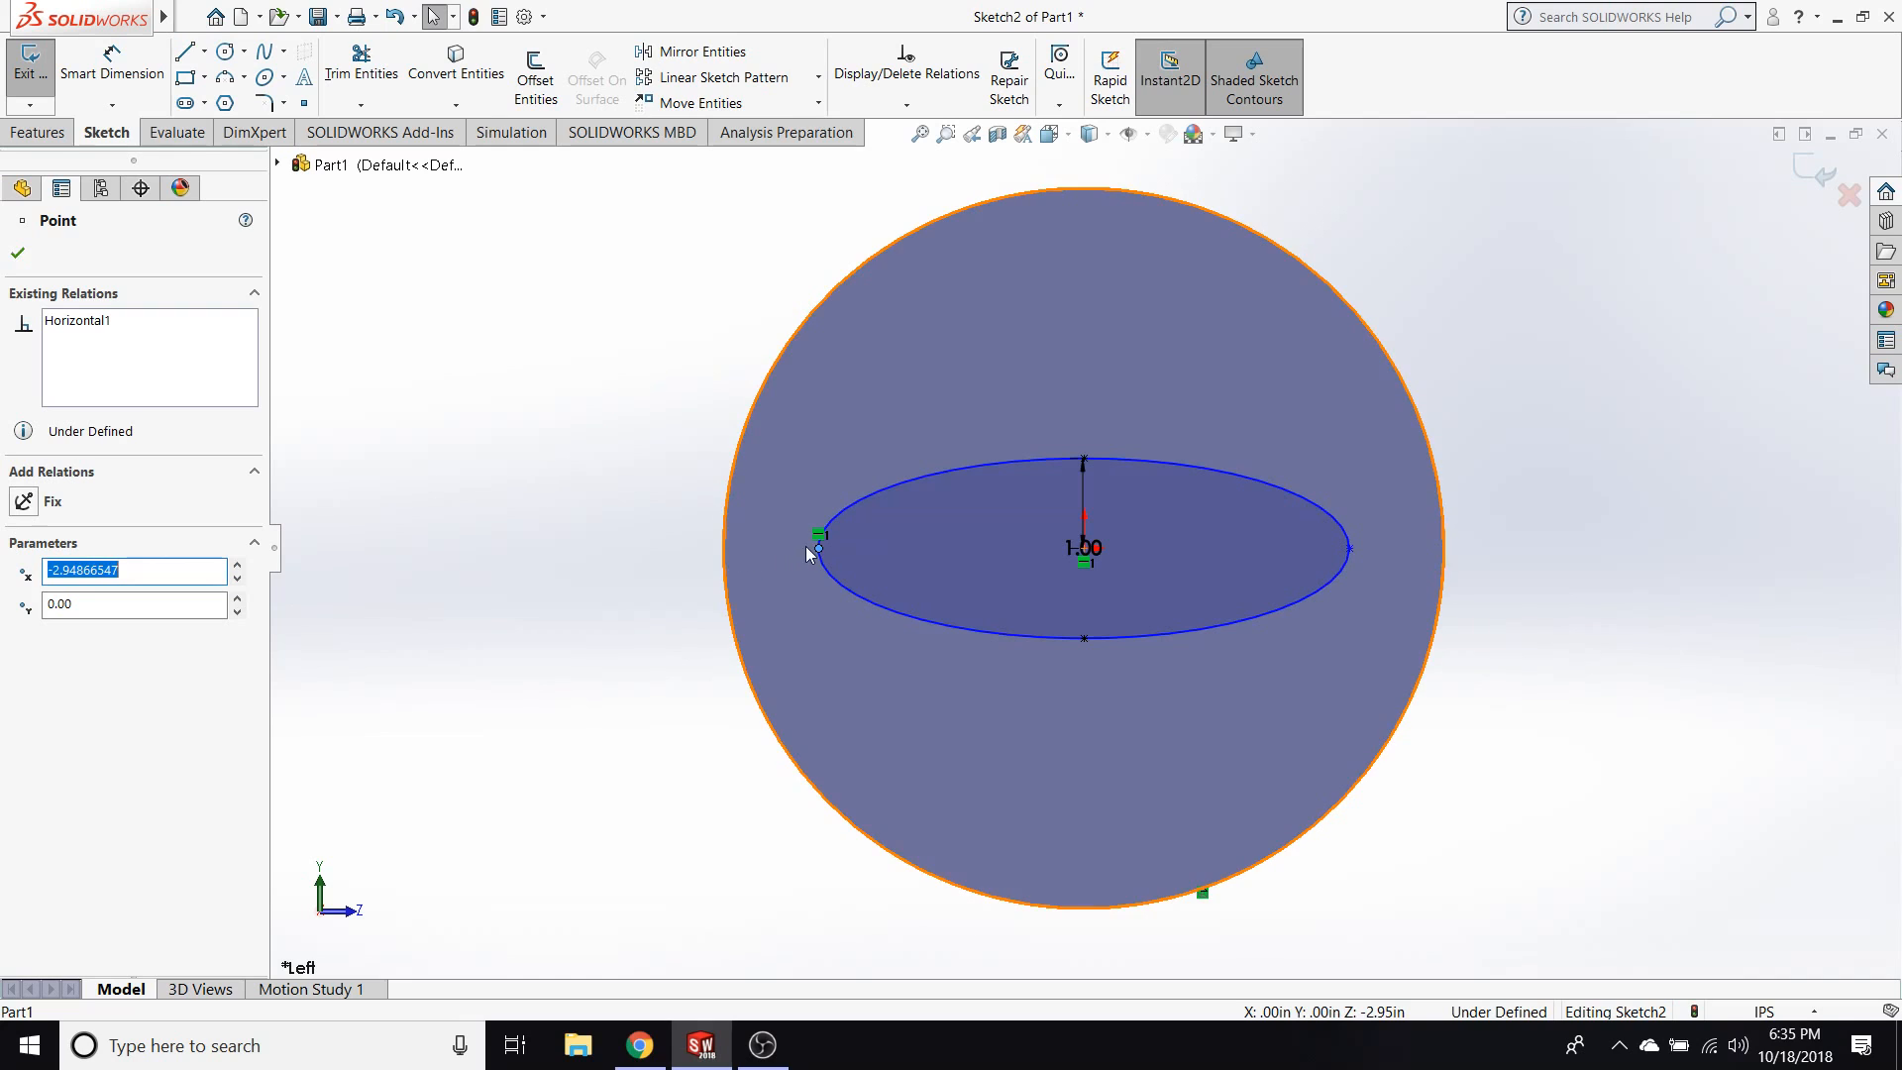
ctrl+click(724, 553)
click(99, 639)
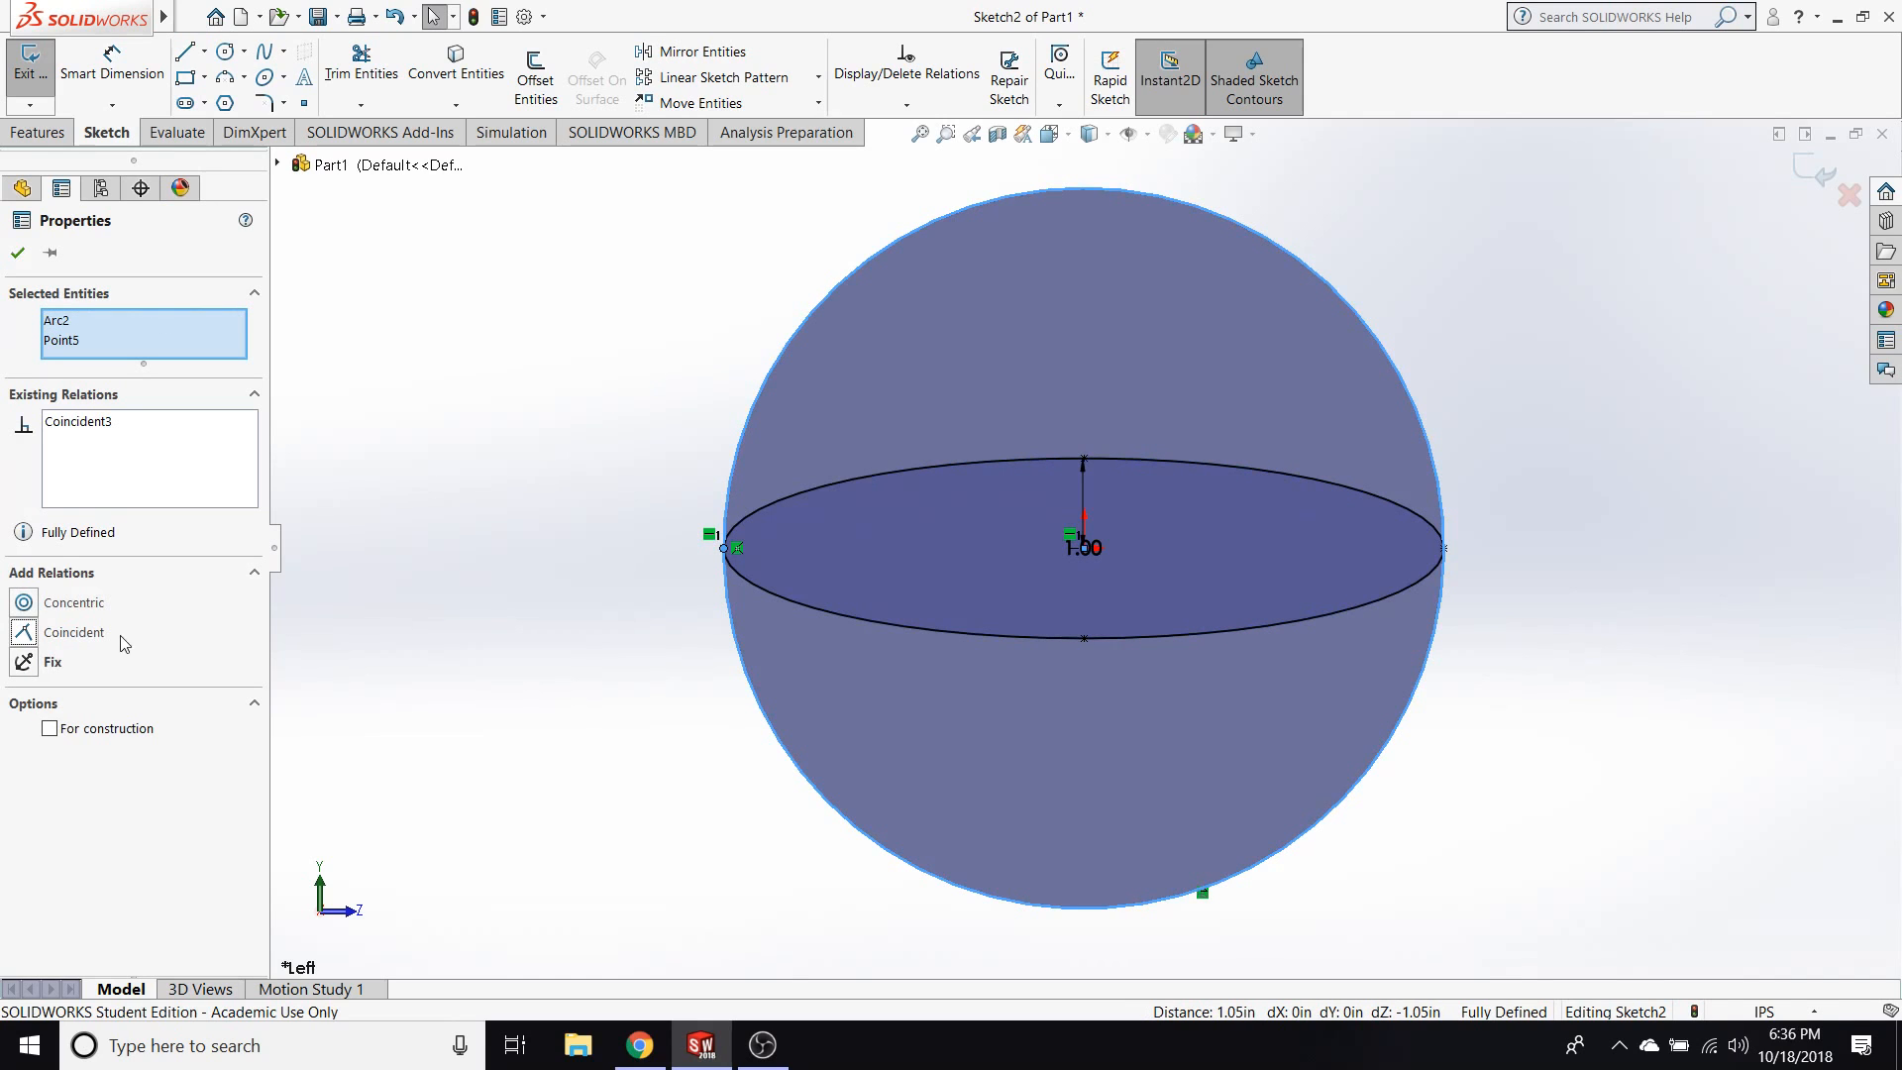
Close the fully defined ellipse sketch on the revolved body's flat face and clear the selection.
click(723, 546)
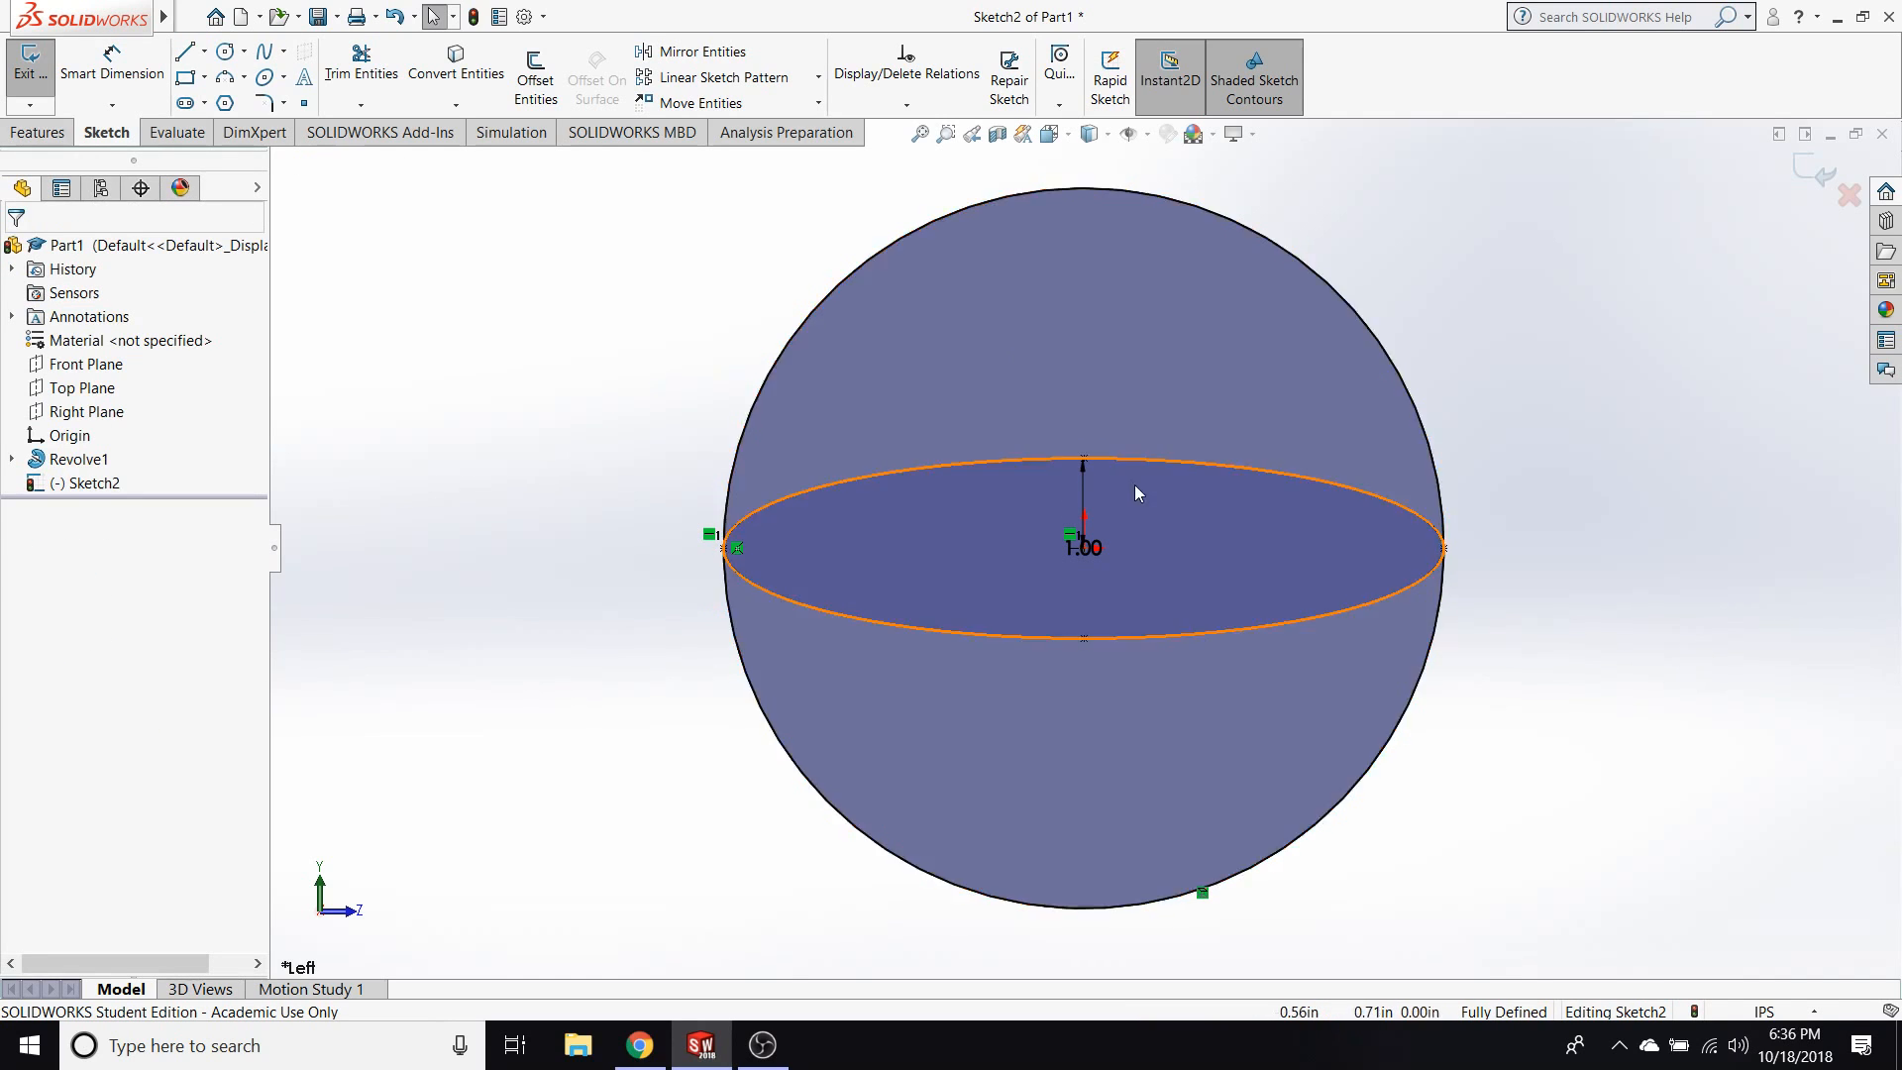
click(58, 139)
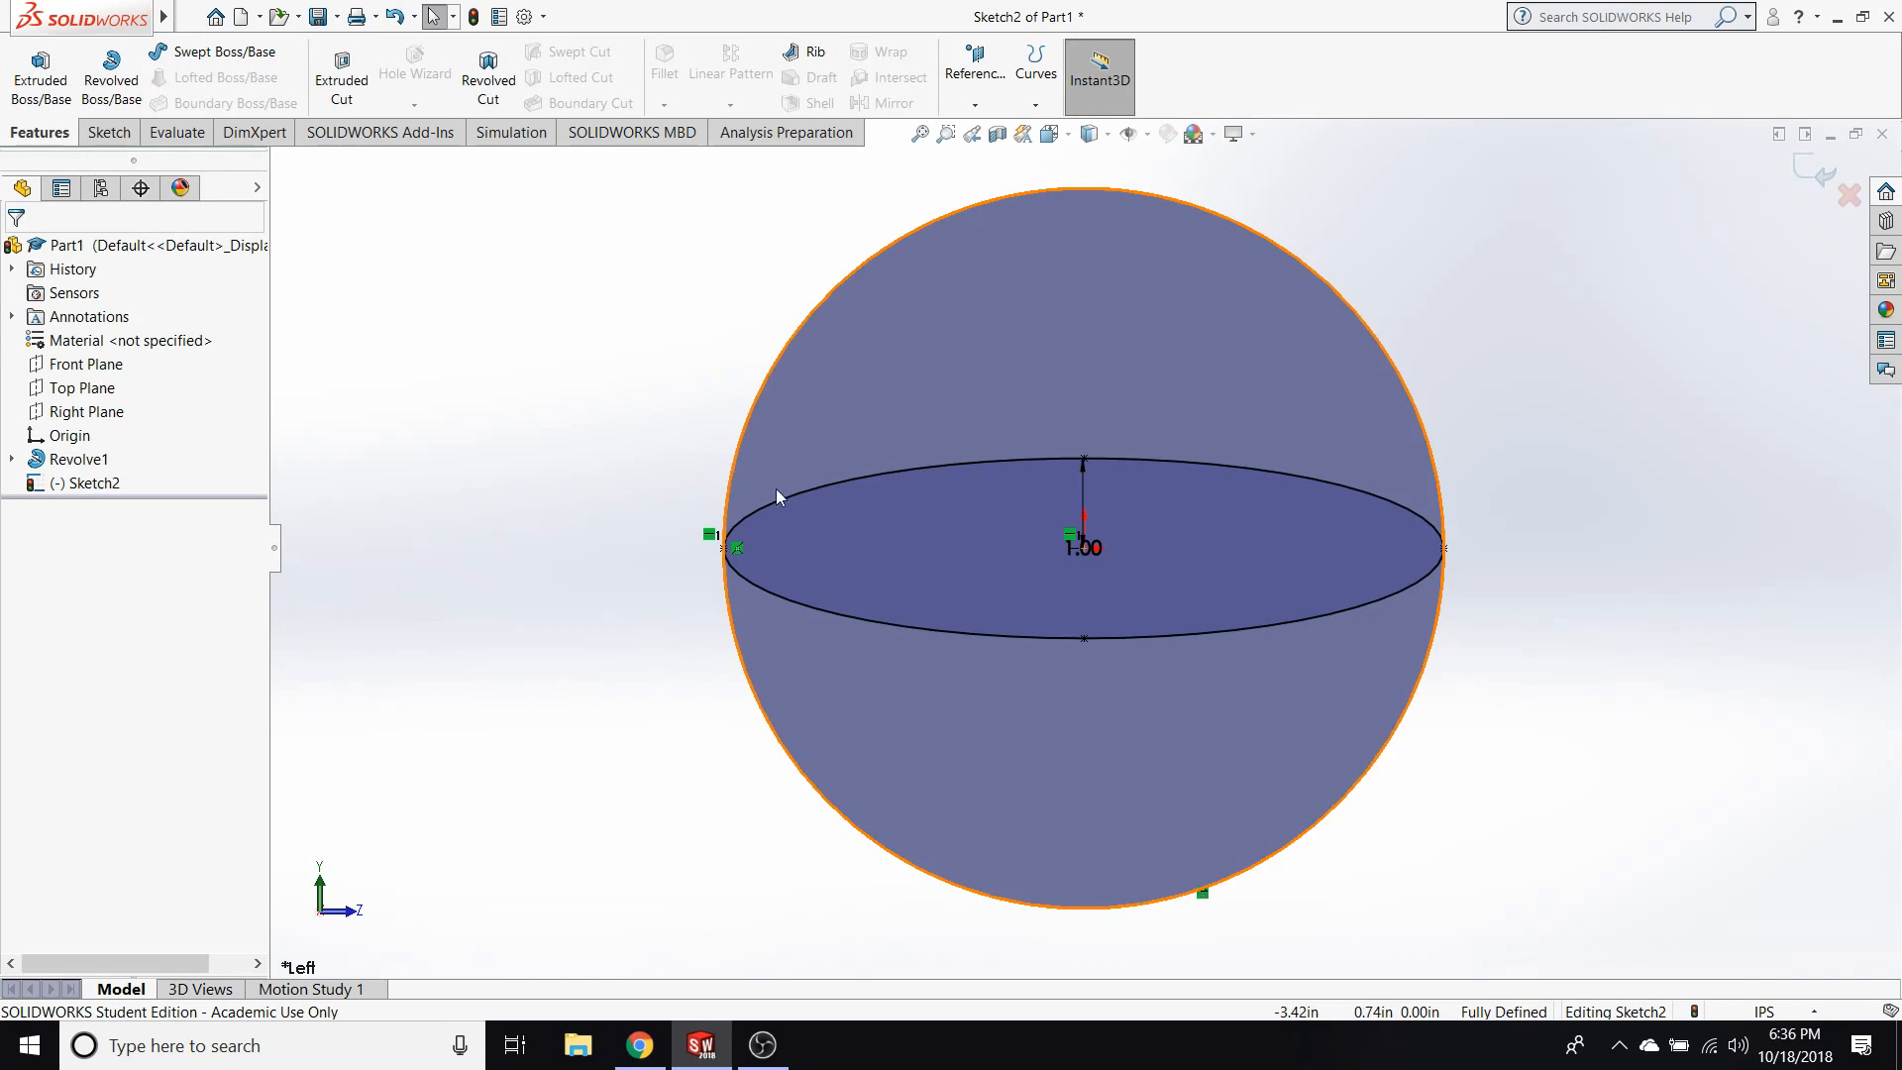
middle_drag(547, 462, 698, 538)
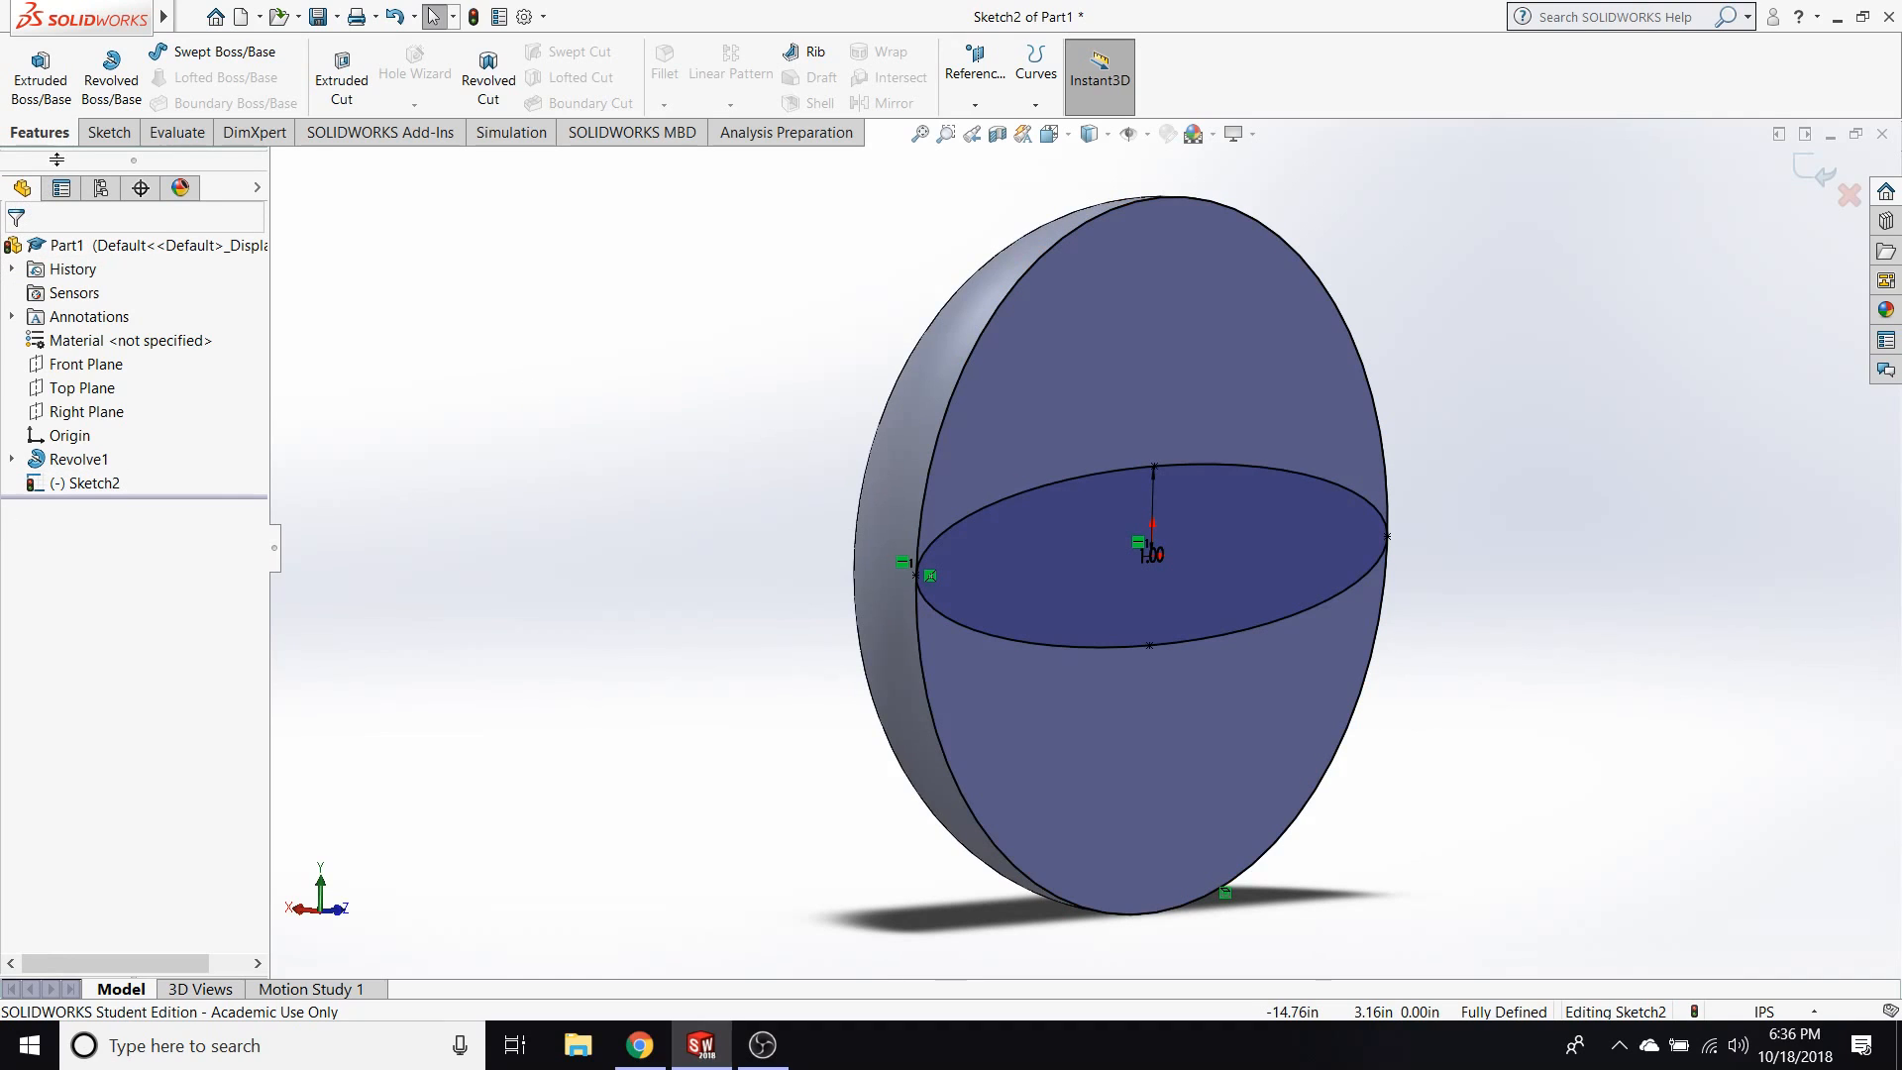
click(1806, 174)
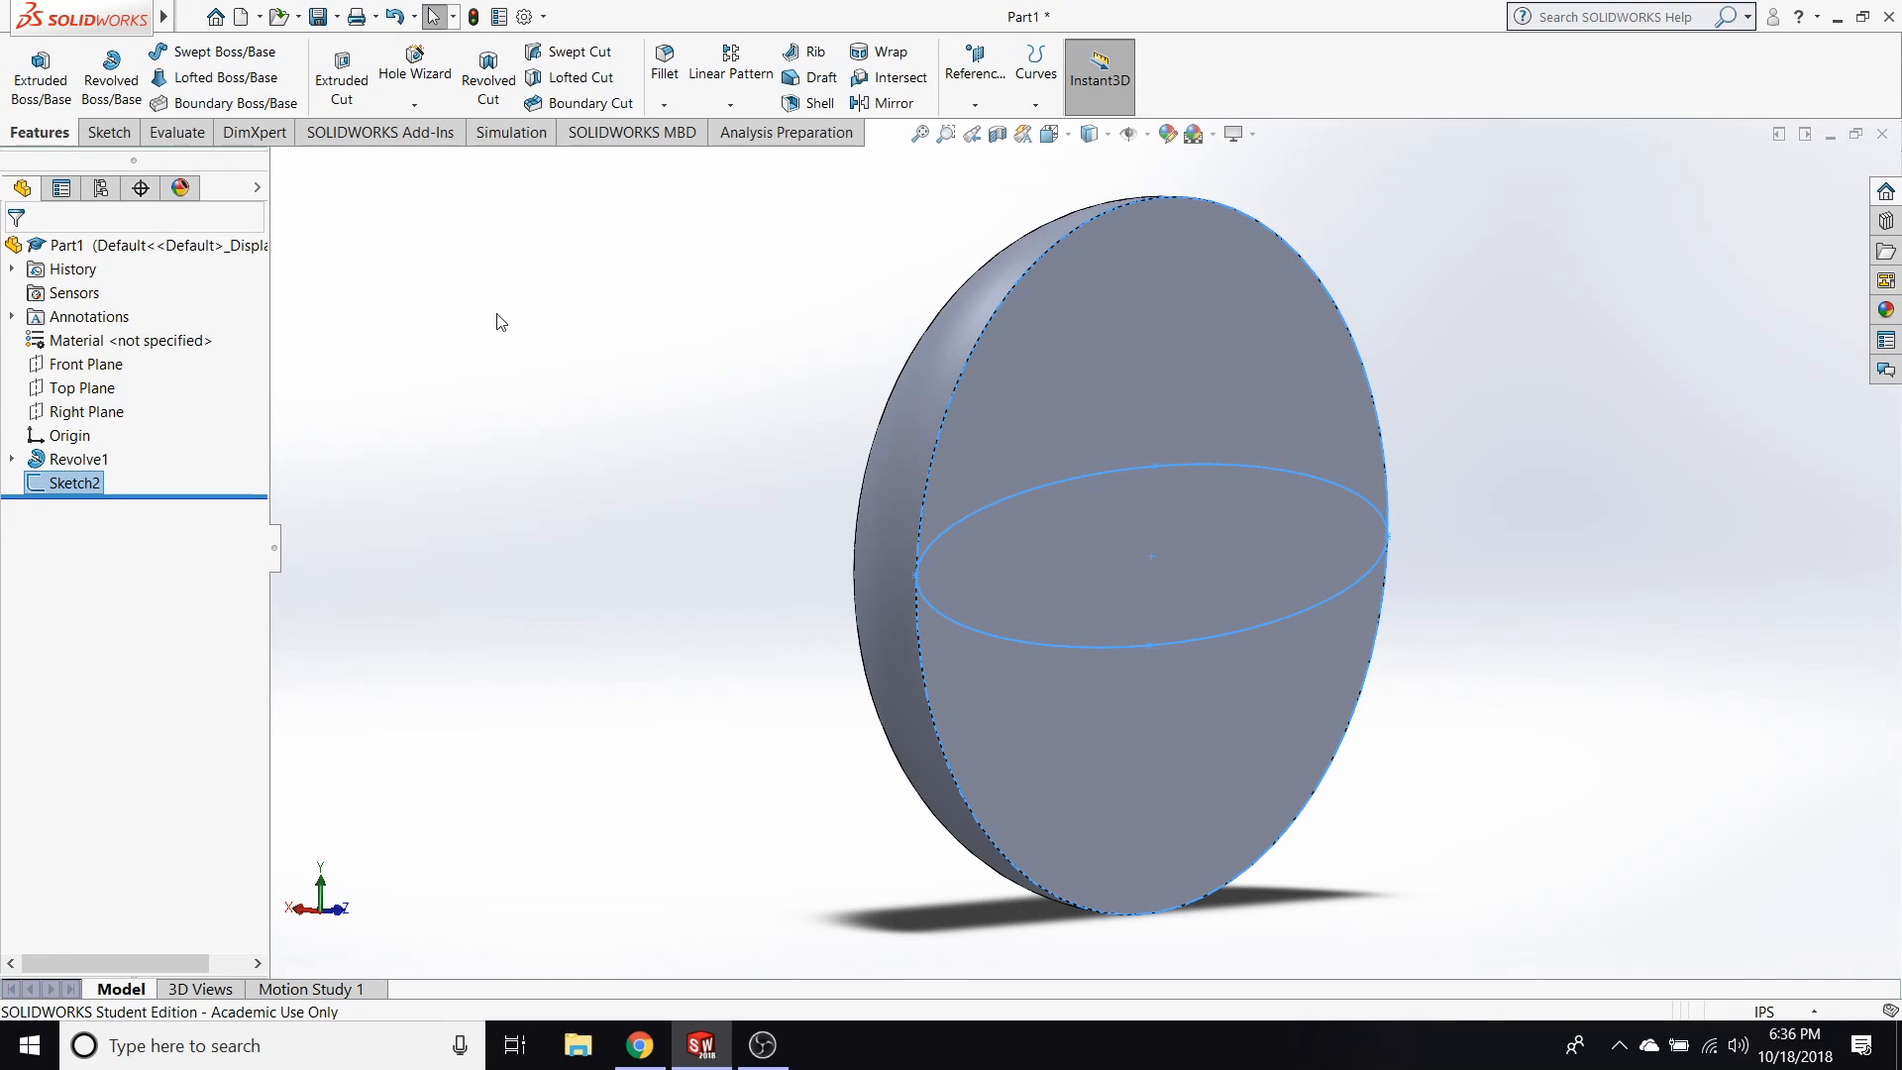
click(579, 392)
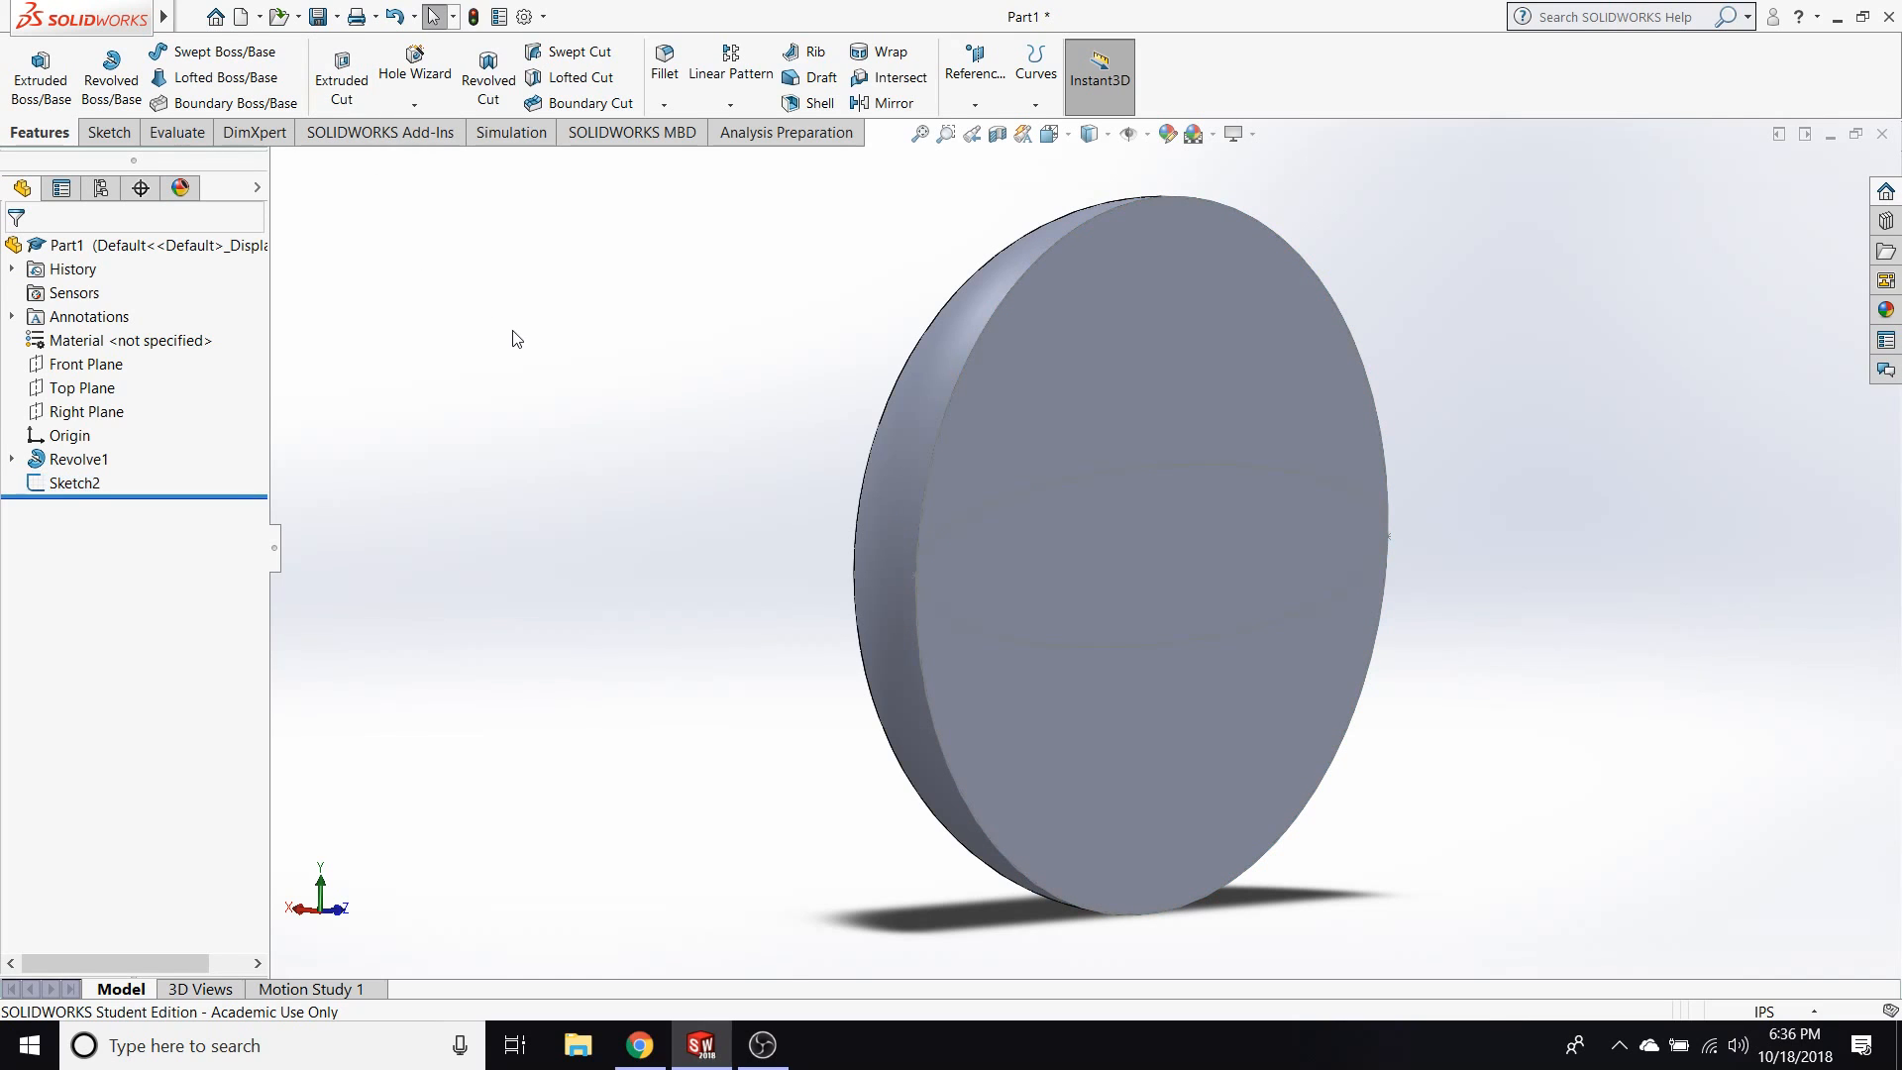
Try a blind extruded cut into the revolved body using the ellipse contour, increasing its depth.
click(341, 85)
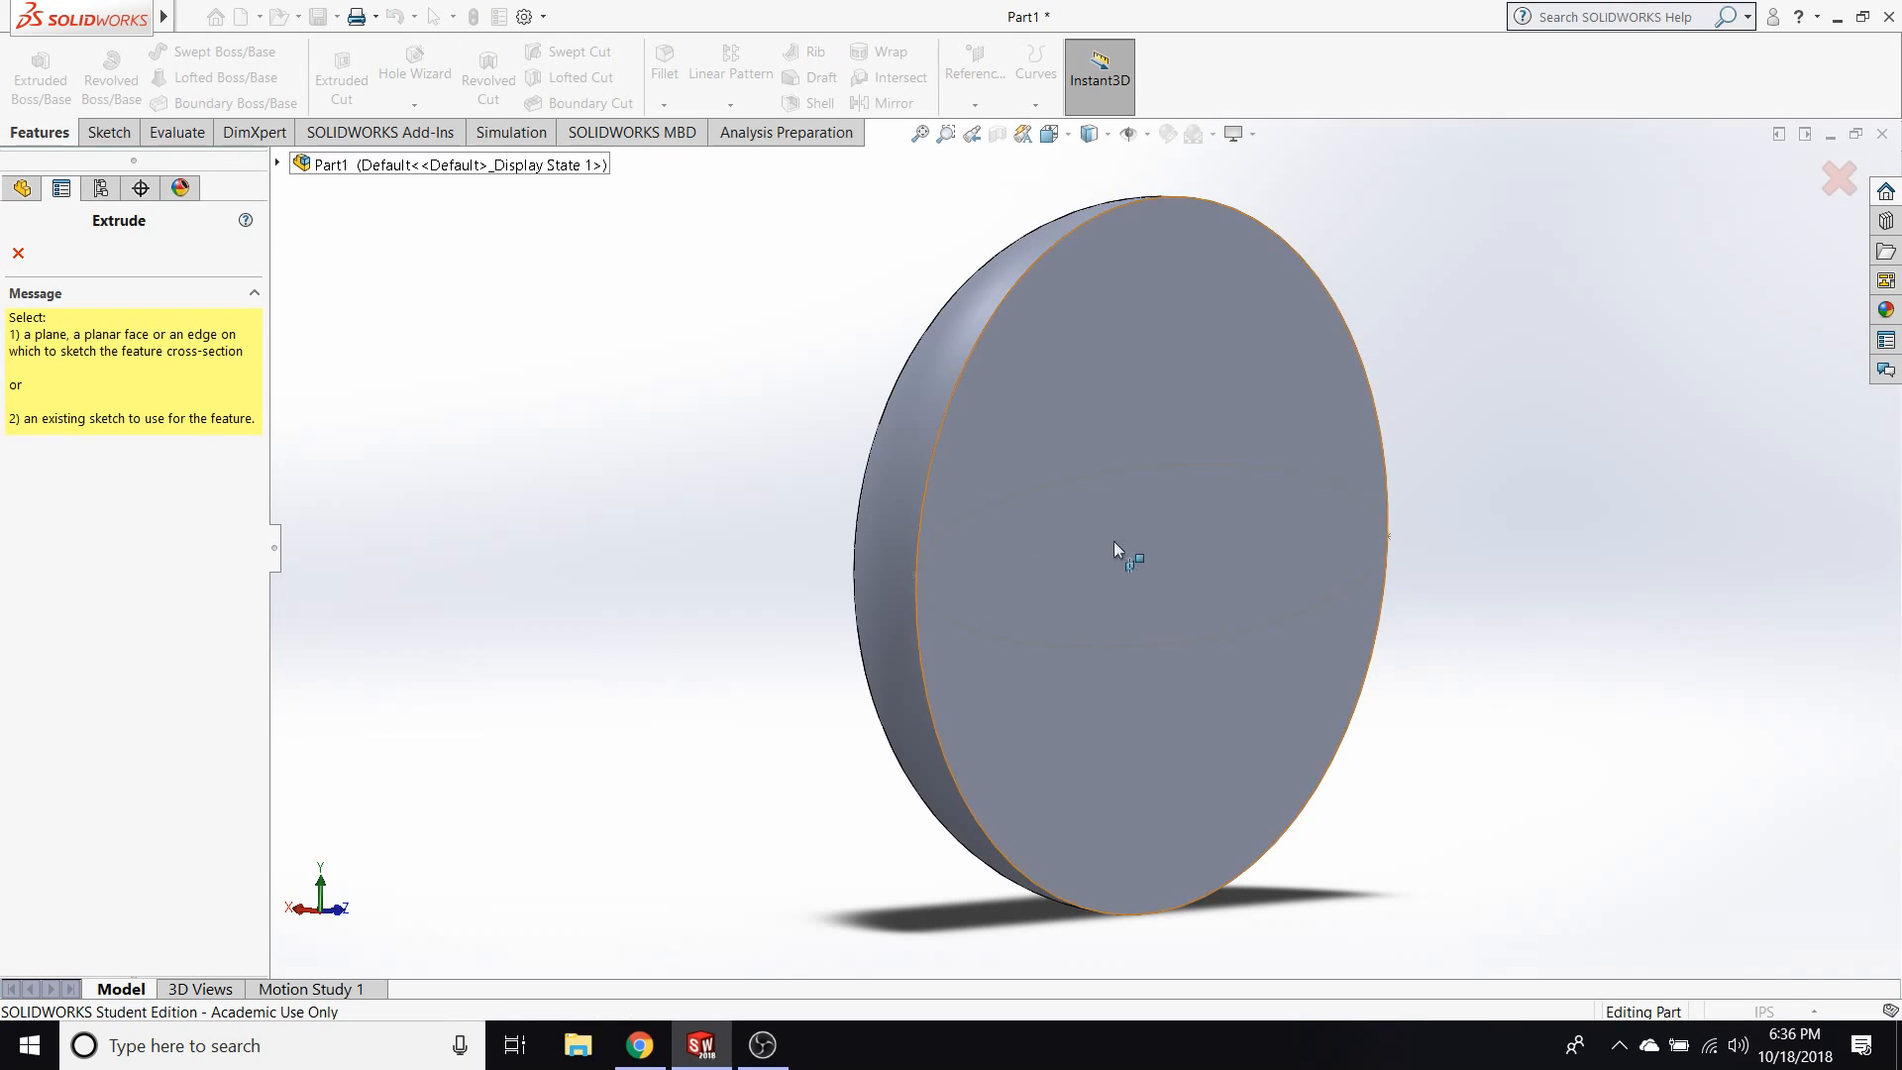
click(18, 252)
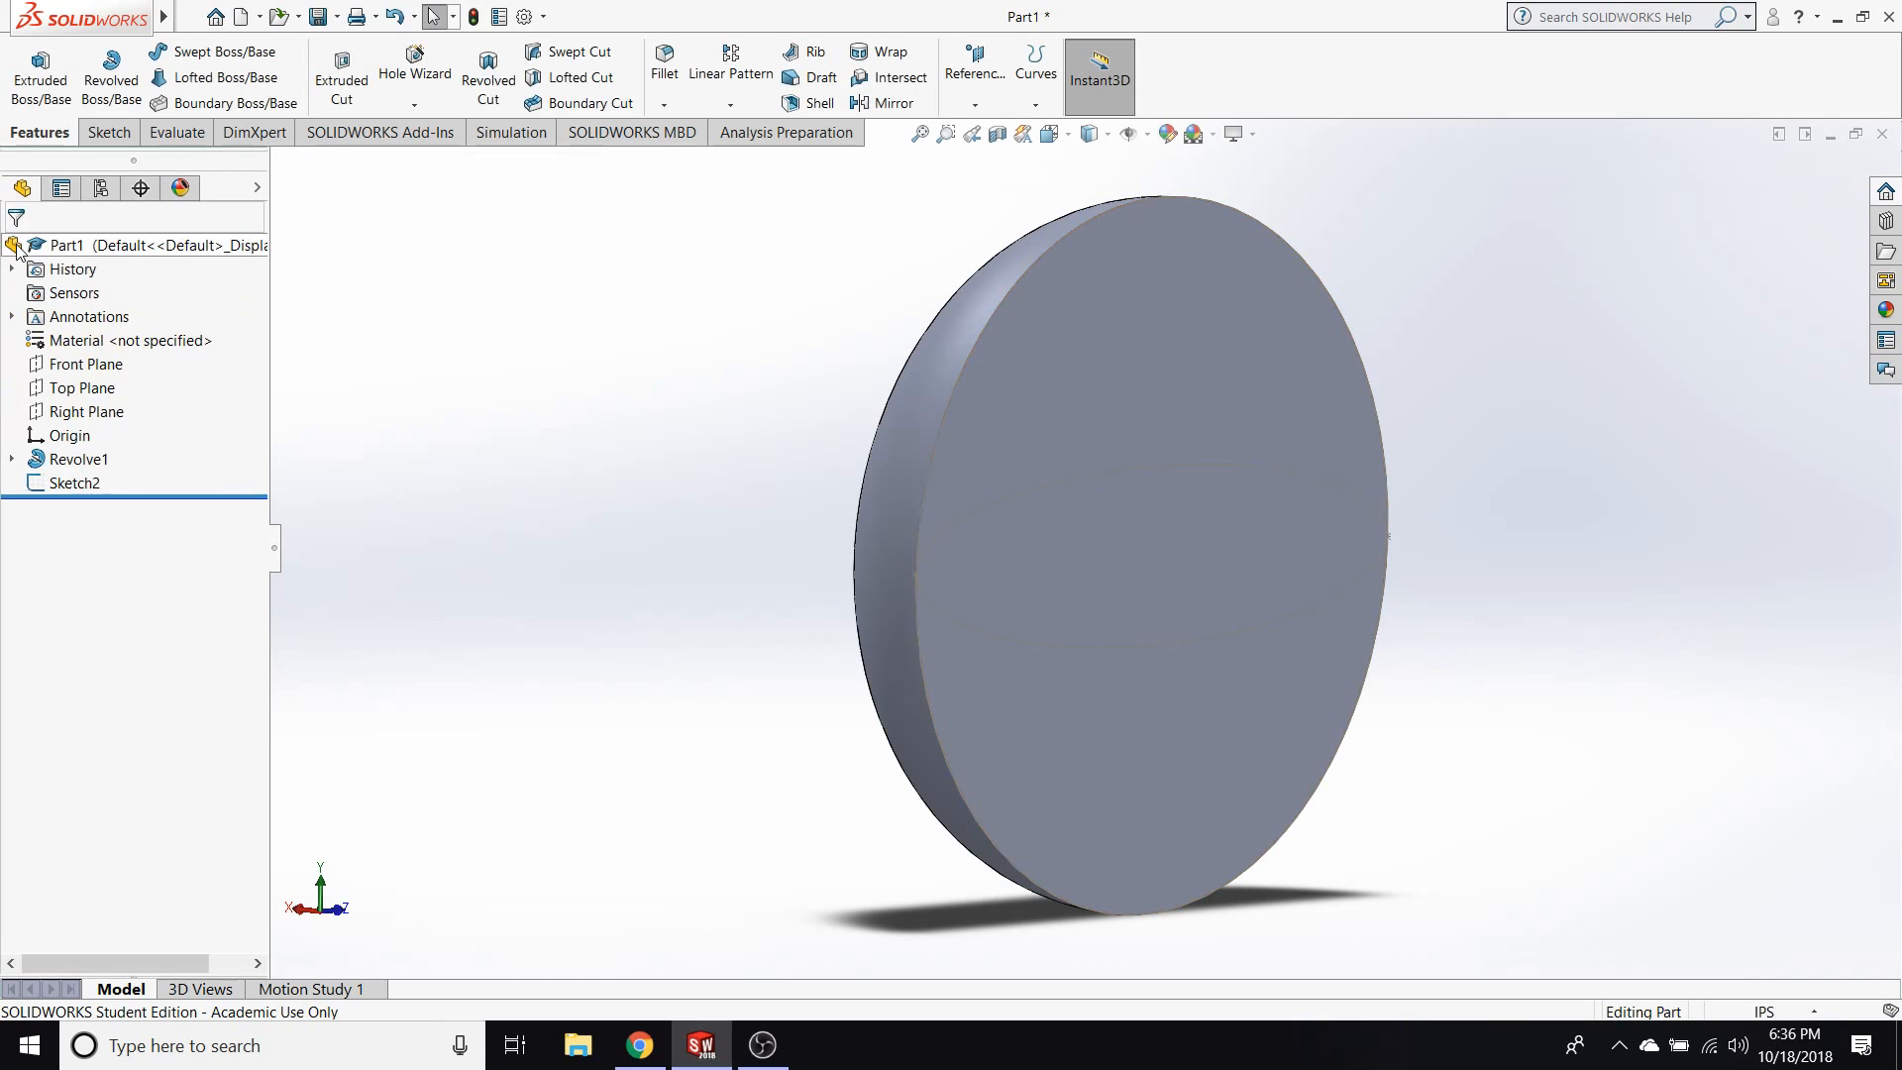
click(75, 485)
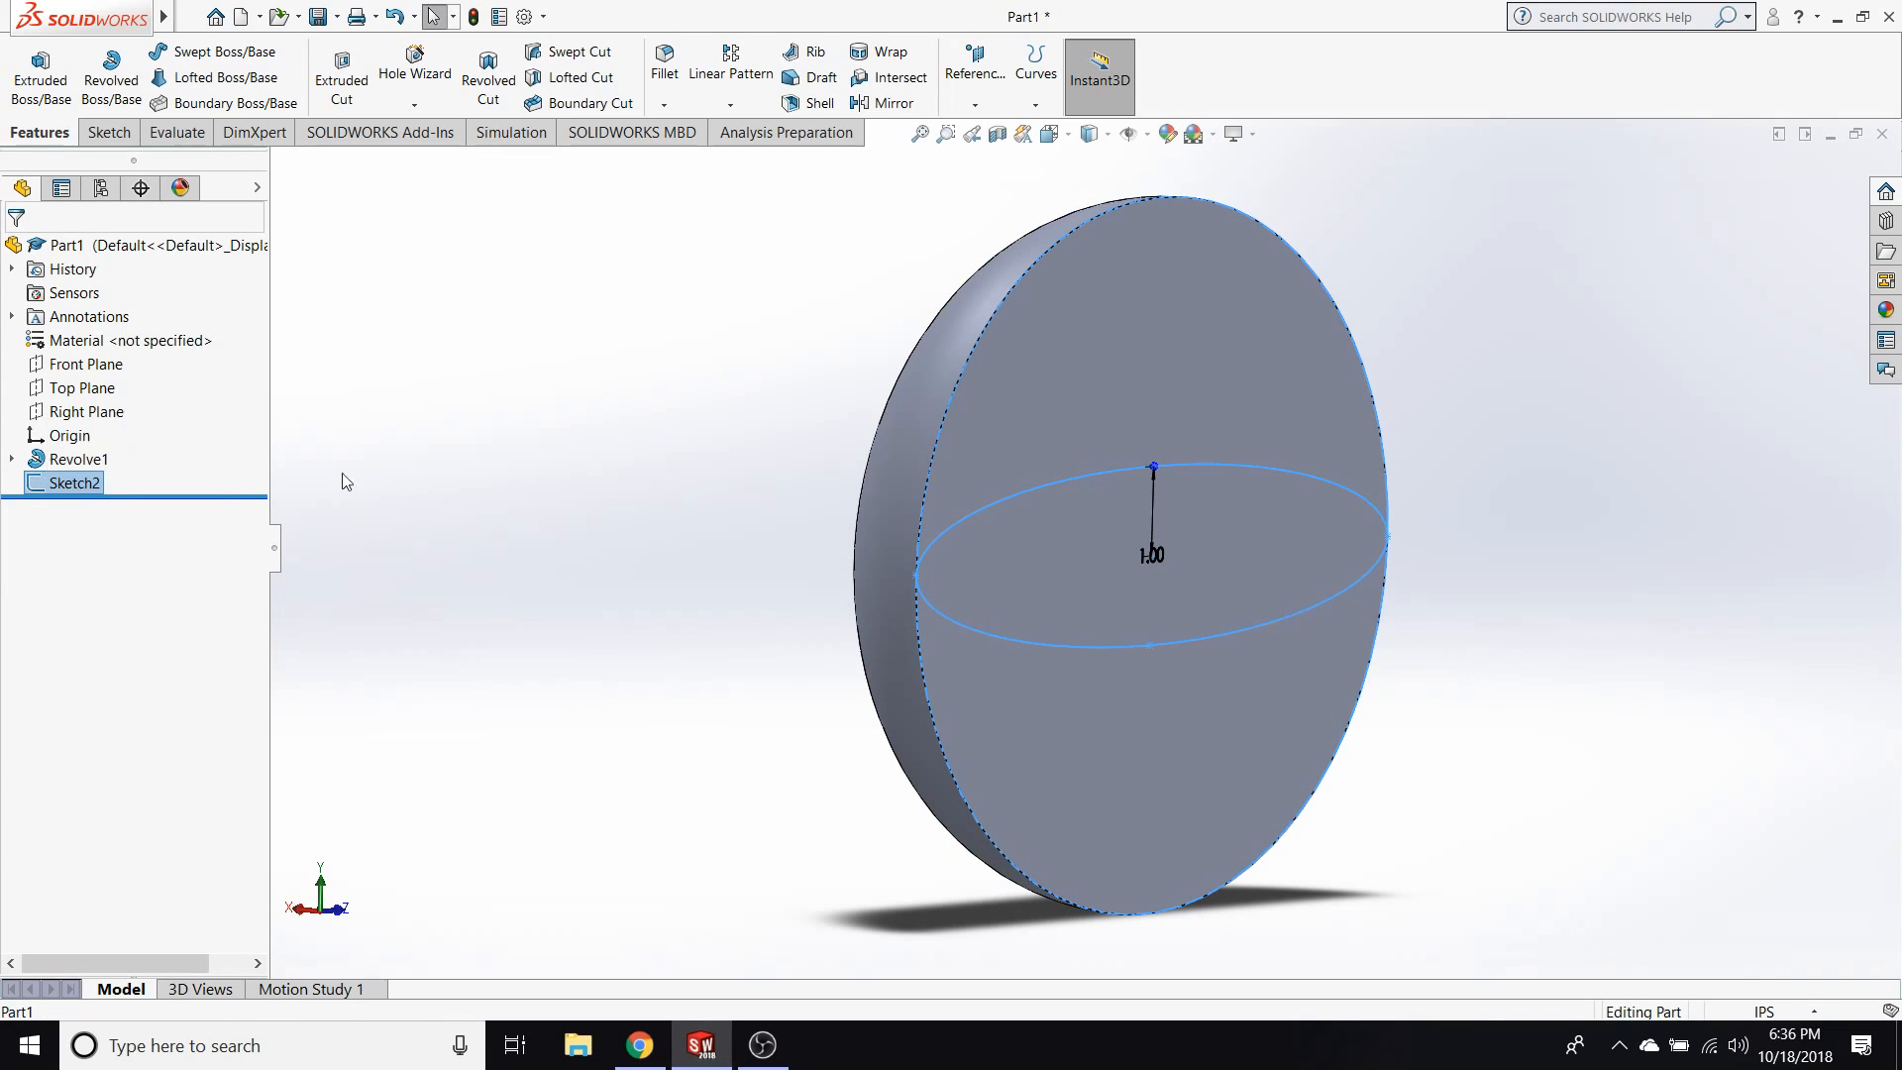
click(521, 445)
click(1291, 476)
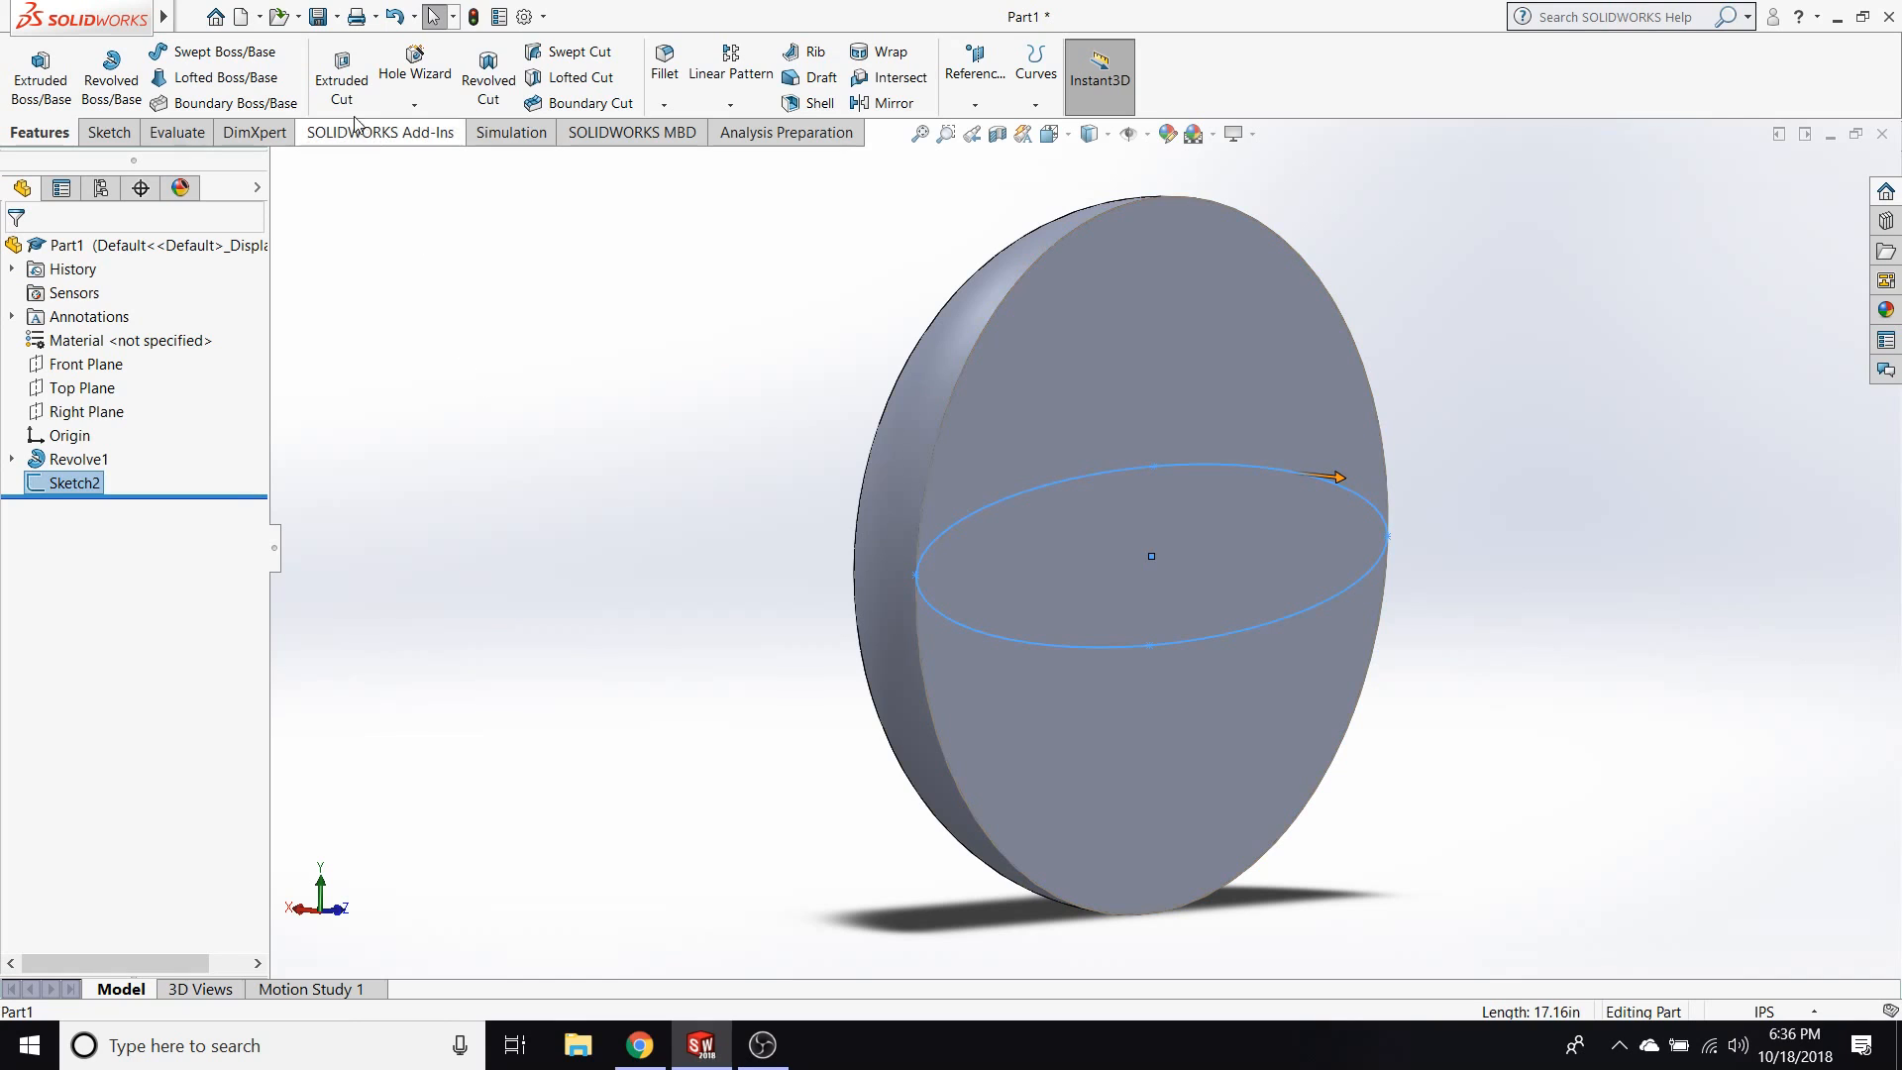
click(343, 85)
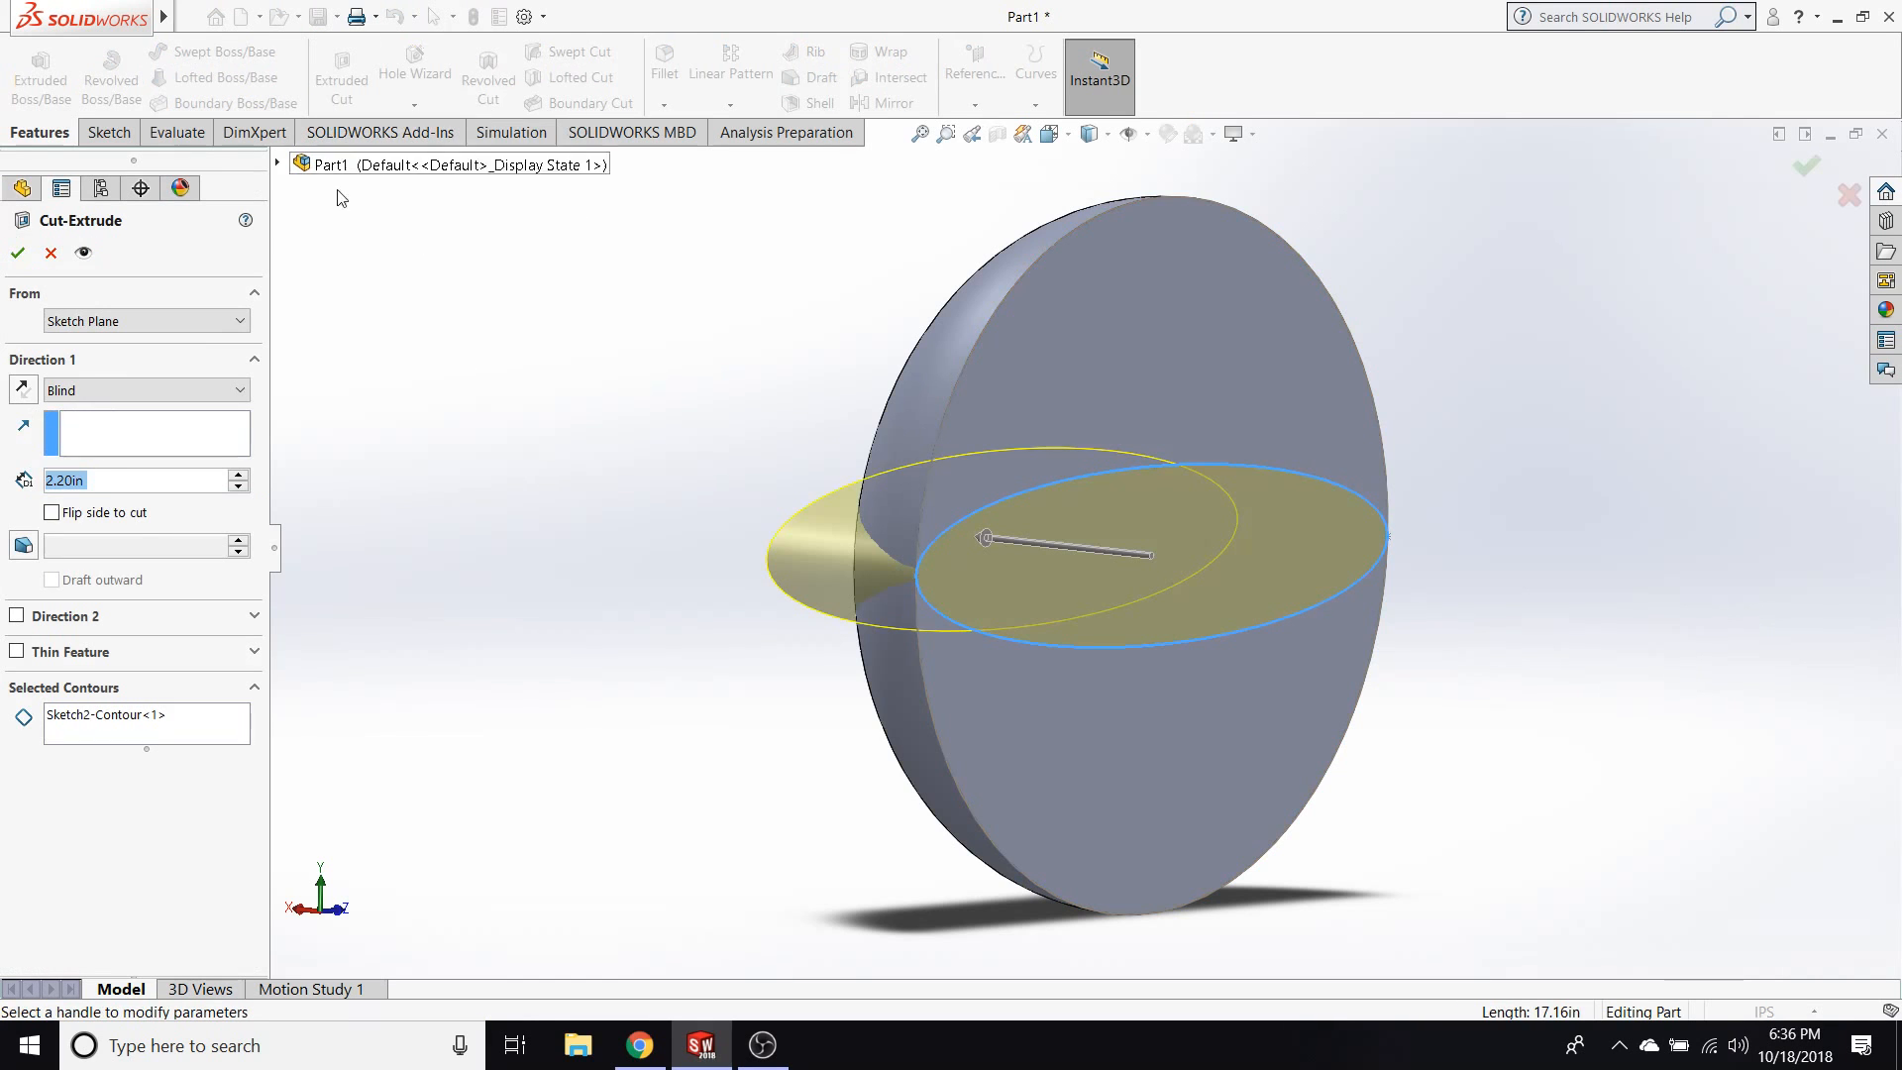
middle_drag(596, 527, 642, 561)
middle_drag(764, 574, 632, 553)
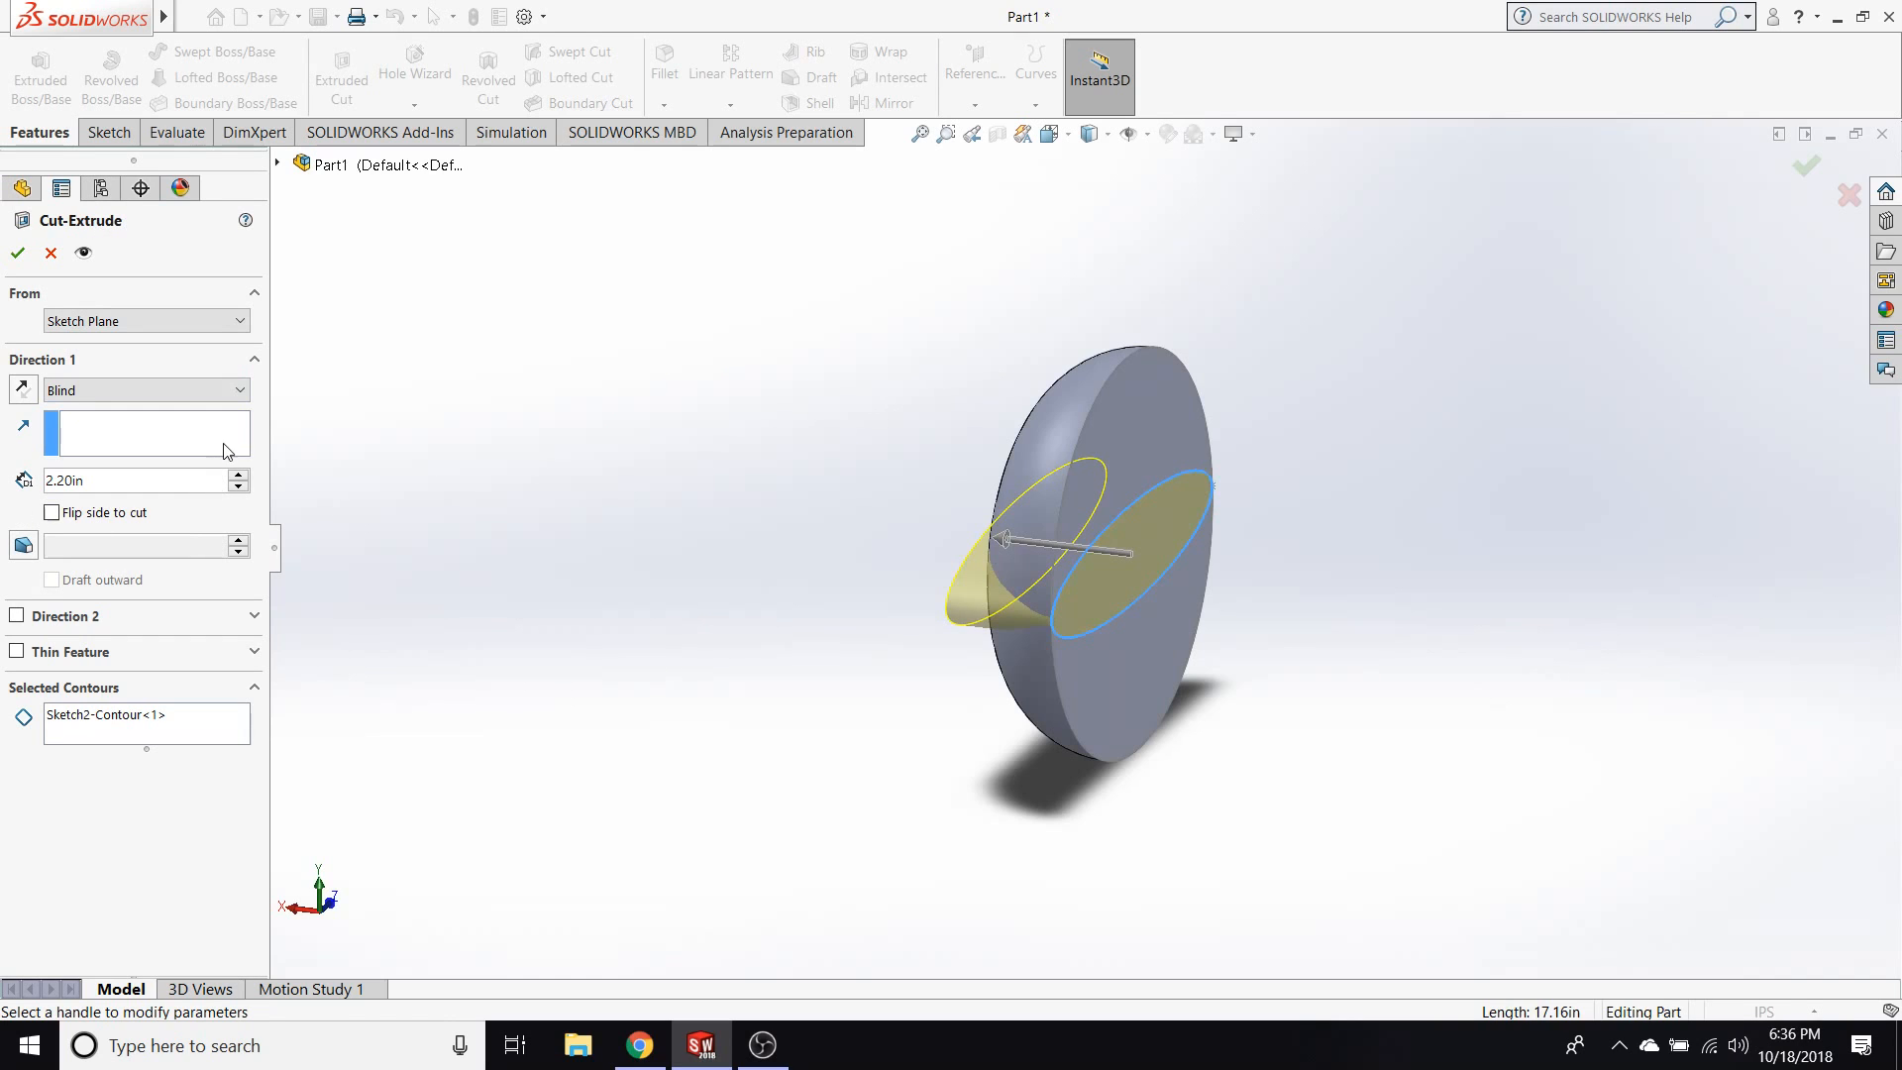
click(238, 475)
click(238, 475)
middle_drag(477, 513, 671, 492)
Try the Through All and Up To Next end conditions for the ellipse cut and inspect each preview.
click(212, 396)
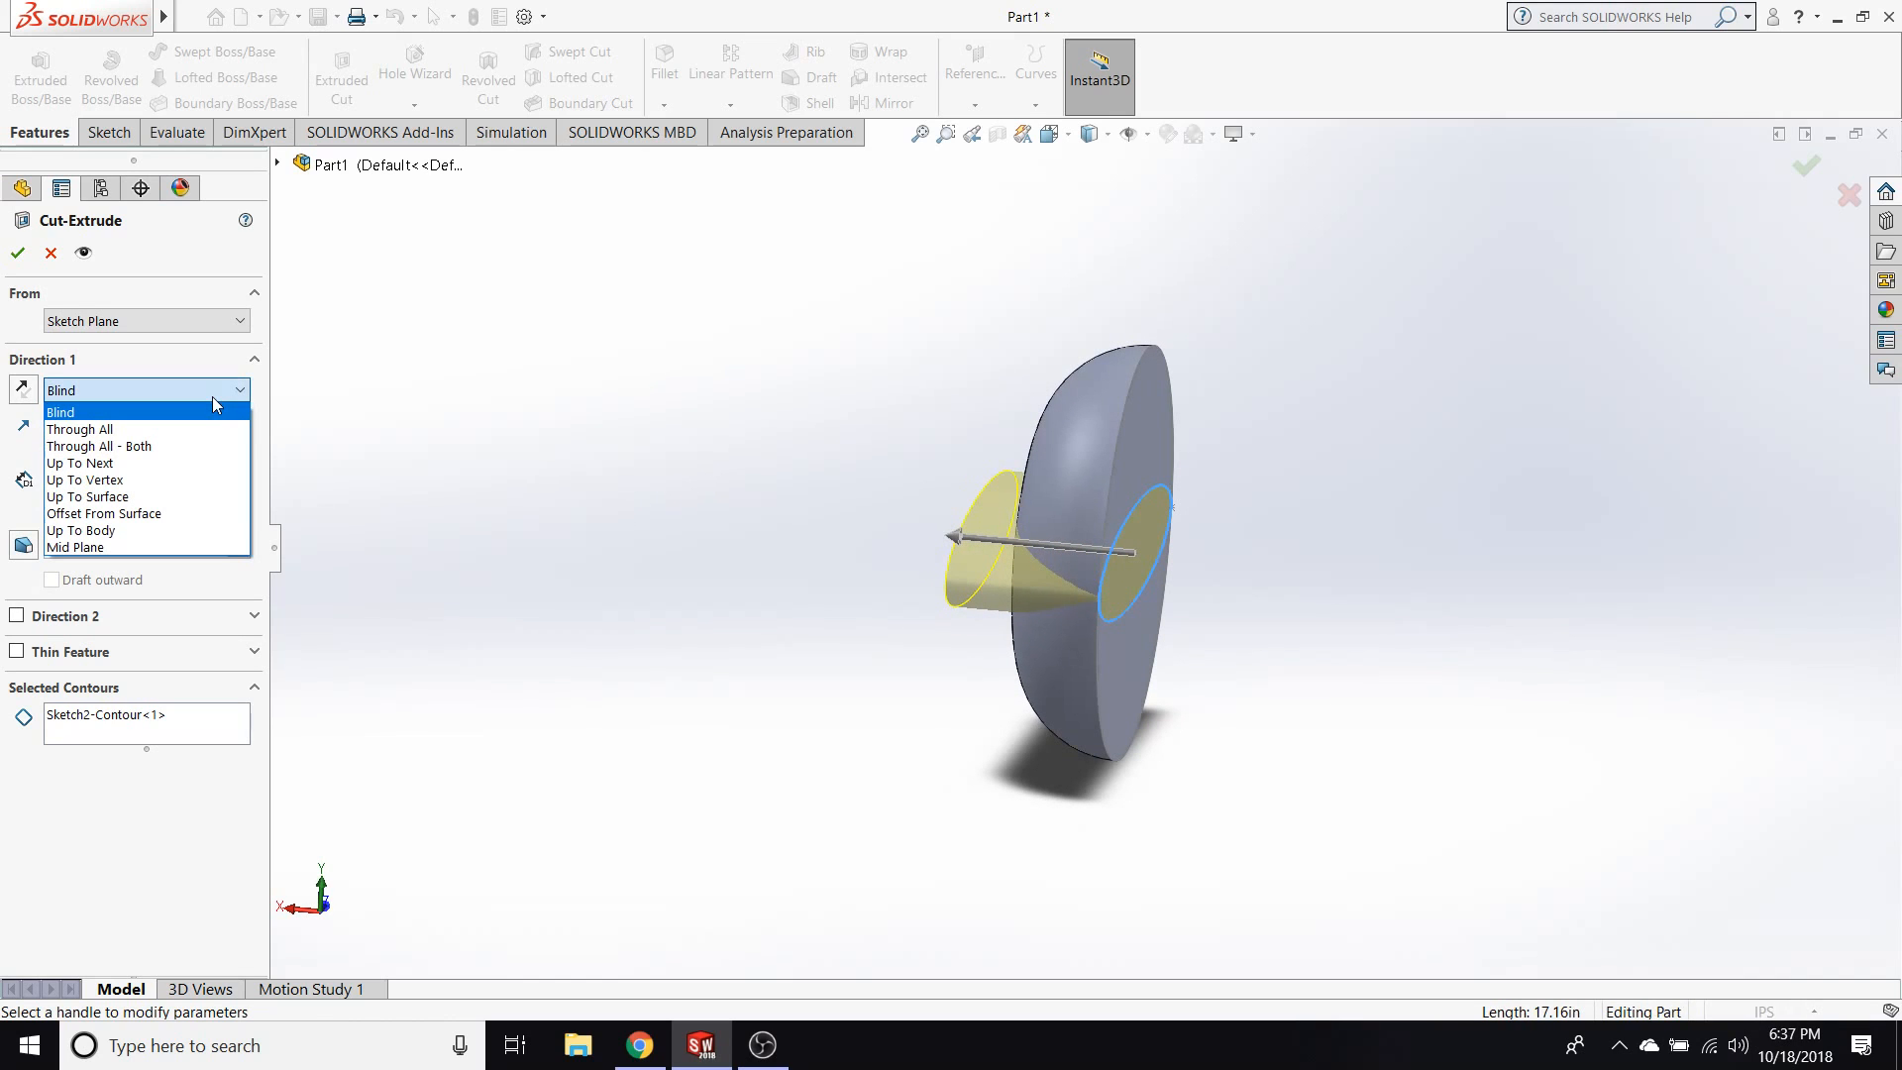
click(164, 430)
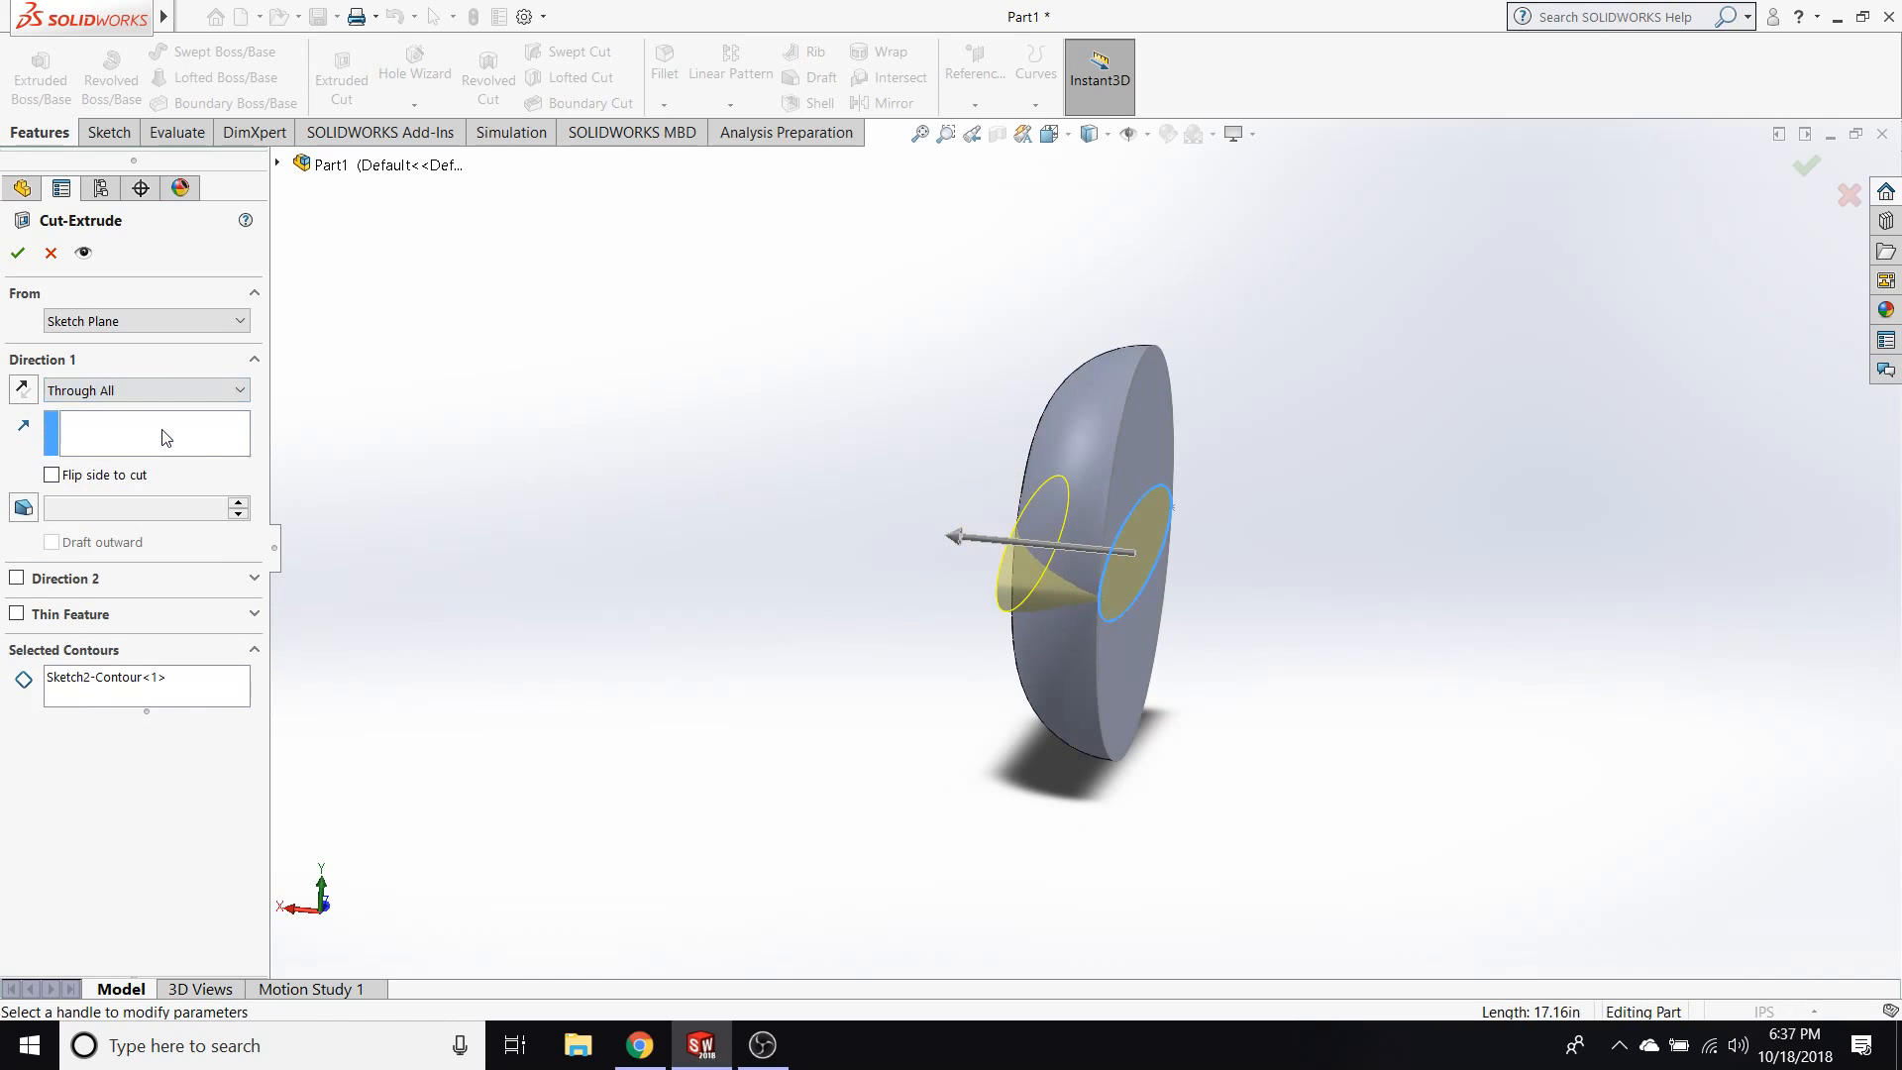
middle_drag(752, 549, 812, 539)
click(158, 394)
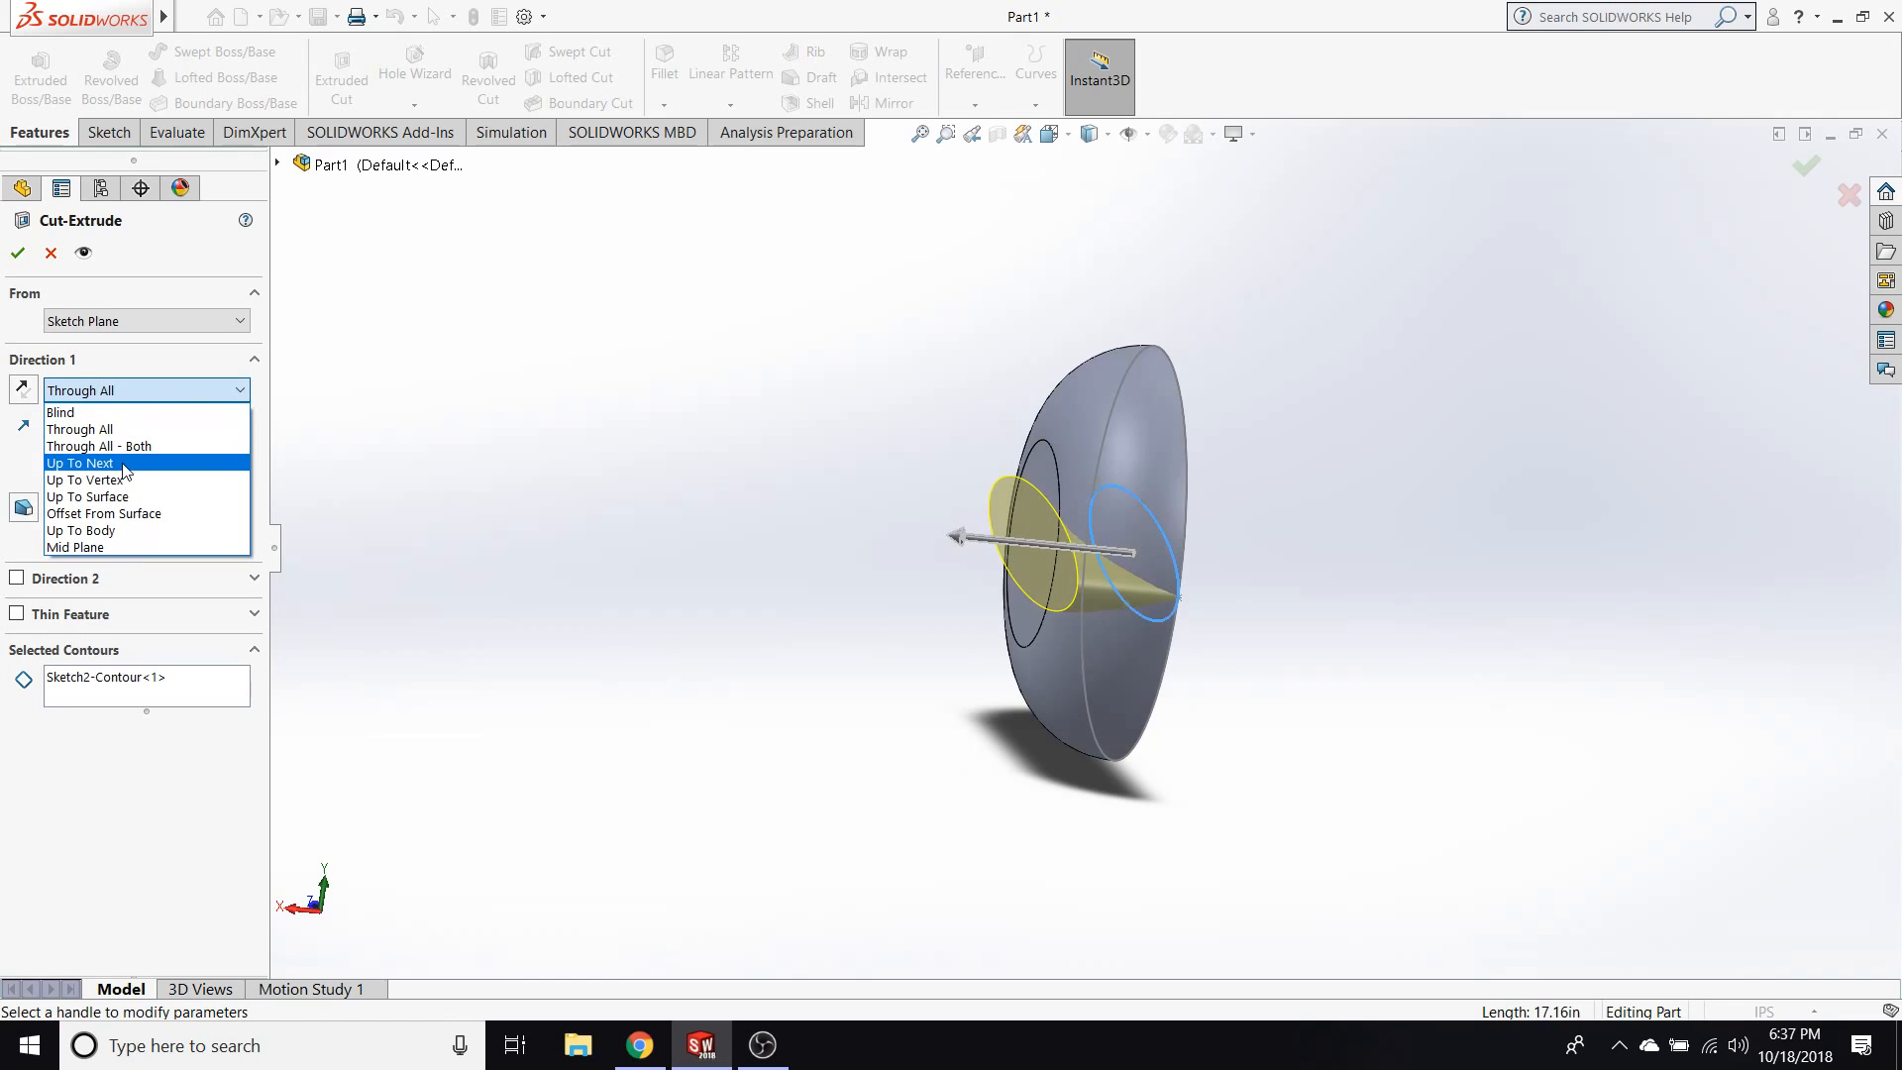
click(124, 462)
middle_drag(756, 582, 699, 560)
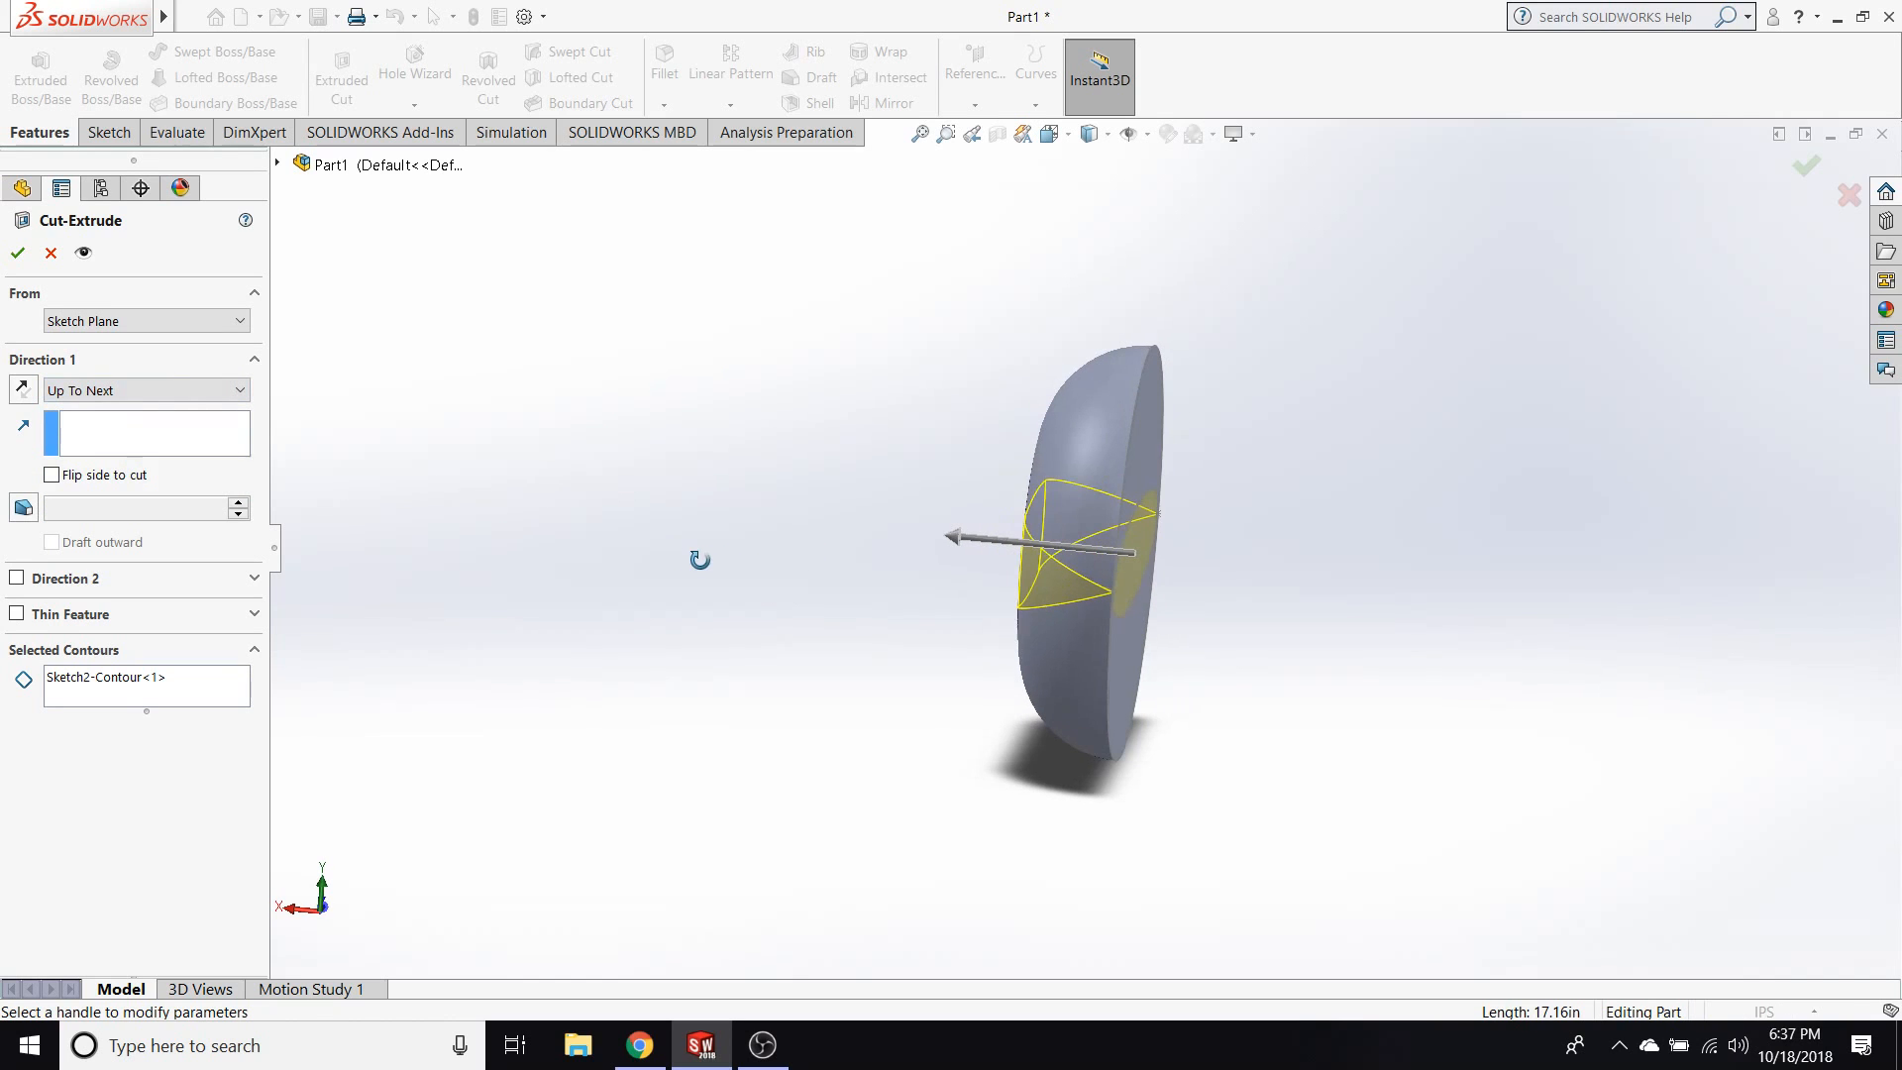
middle_drag(977, 596, 1138, 634)
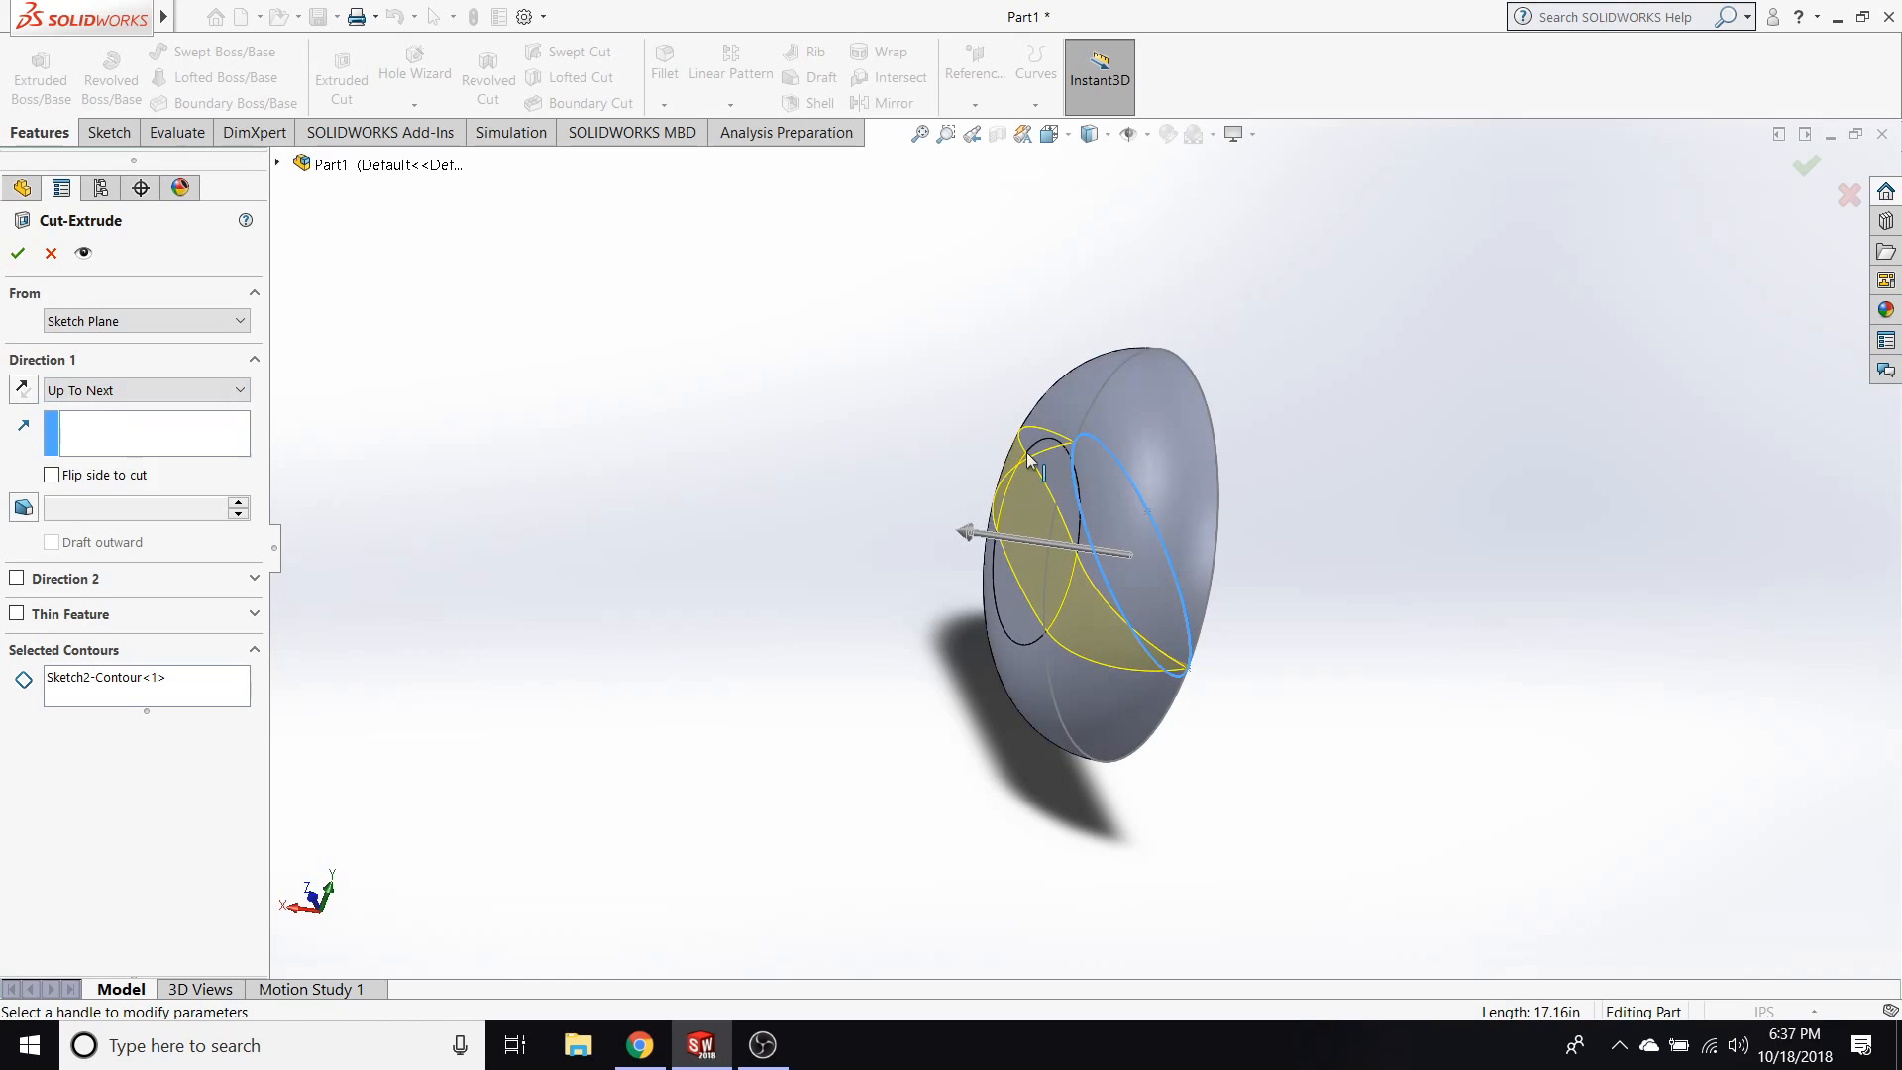
middle_drag(971, 588, 837, 547)
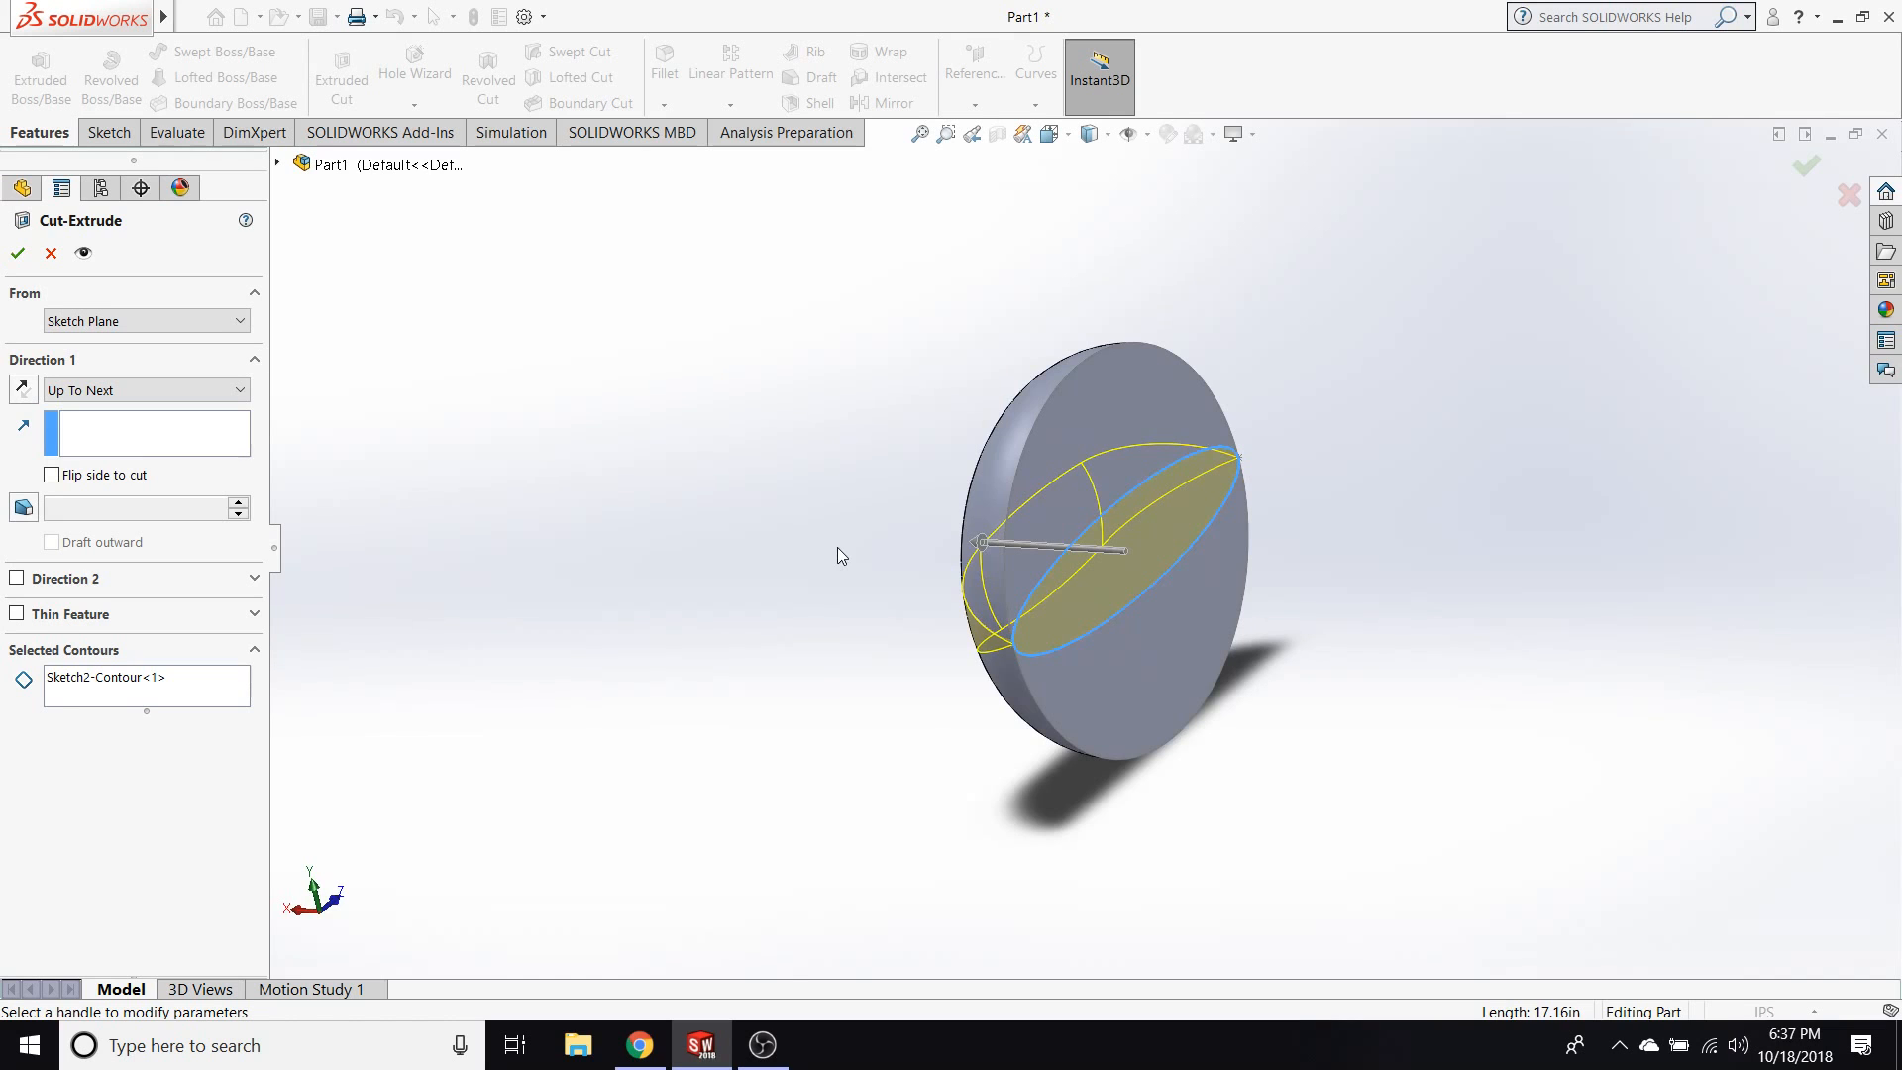
middle_drag(733, 579, 976, 619)
Try Up To Surface and return to Up To Next for the ellipse cut, and cancel the extruded cut.
click(106, 391)
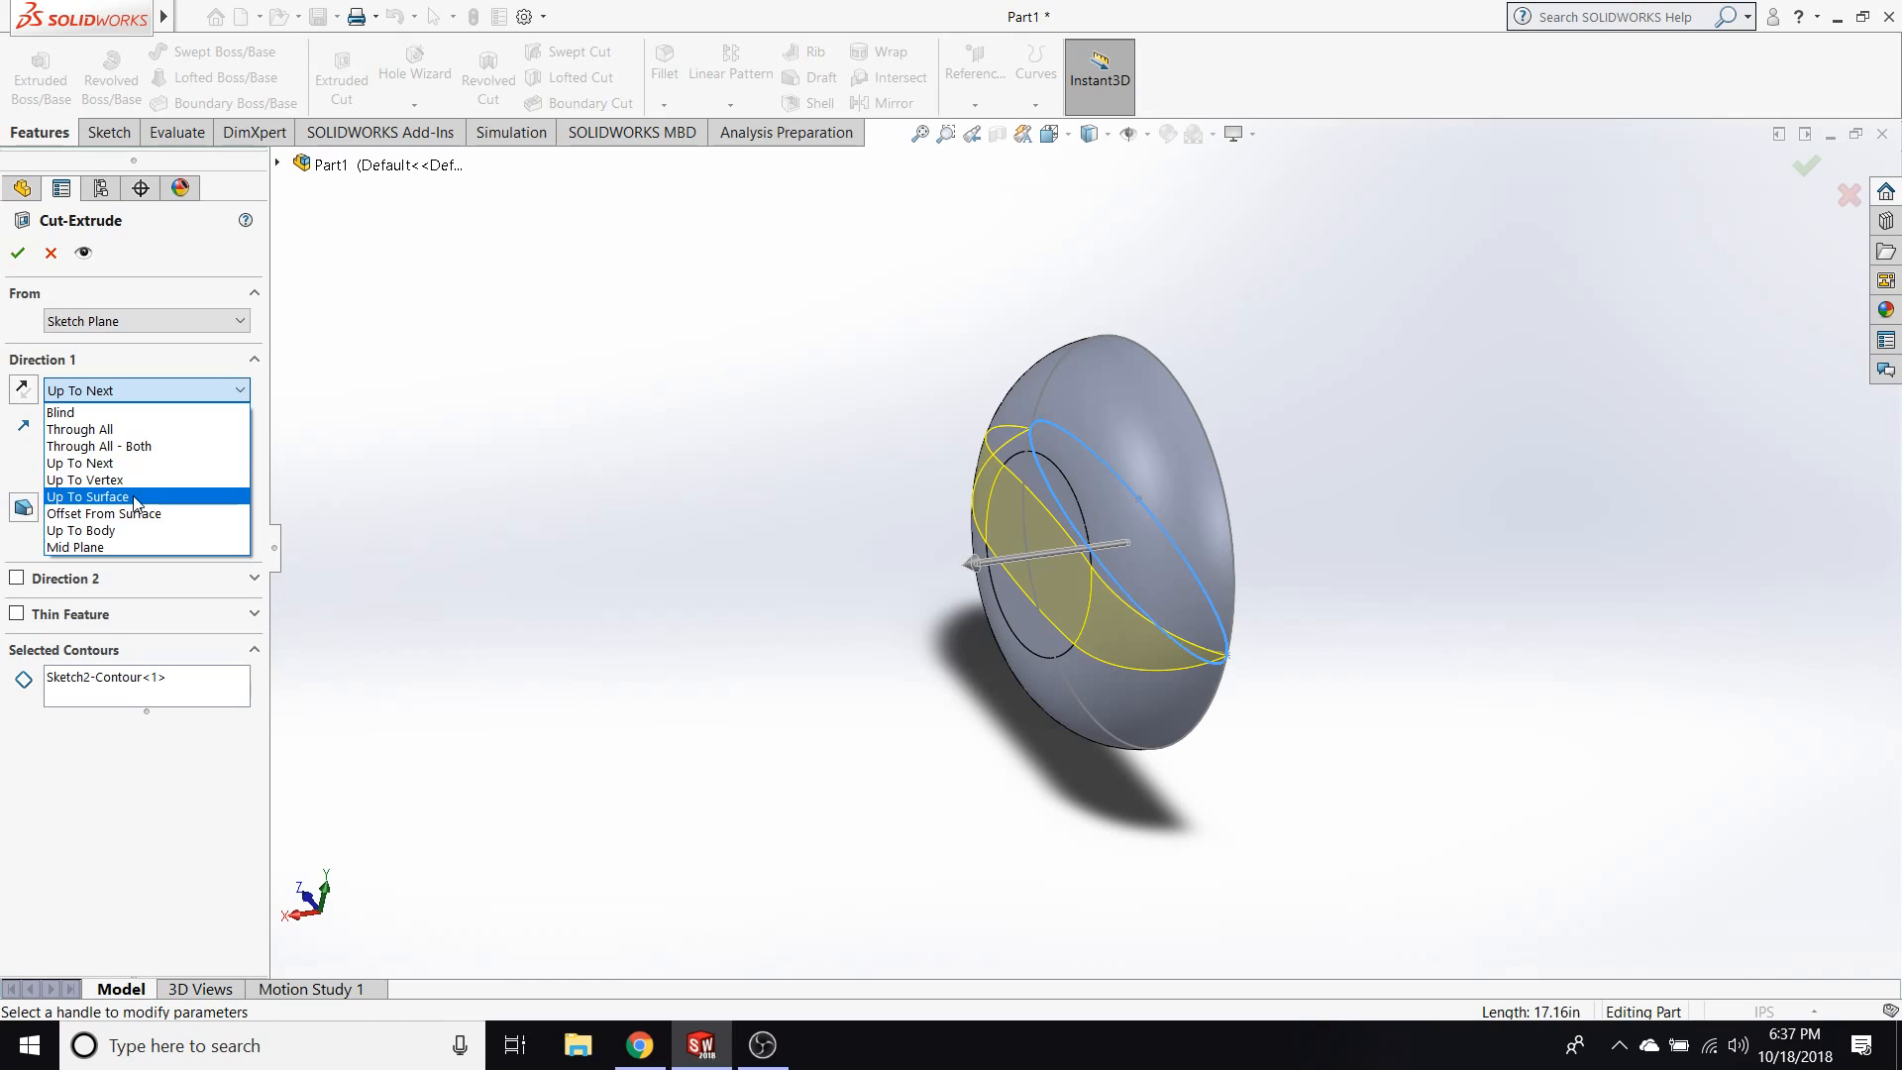
click(136, 501)
click(139, 390)
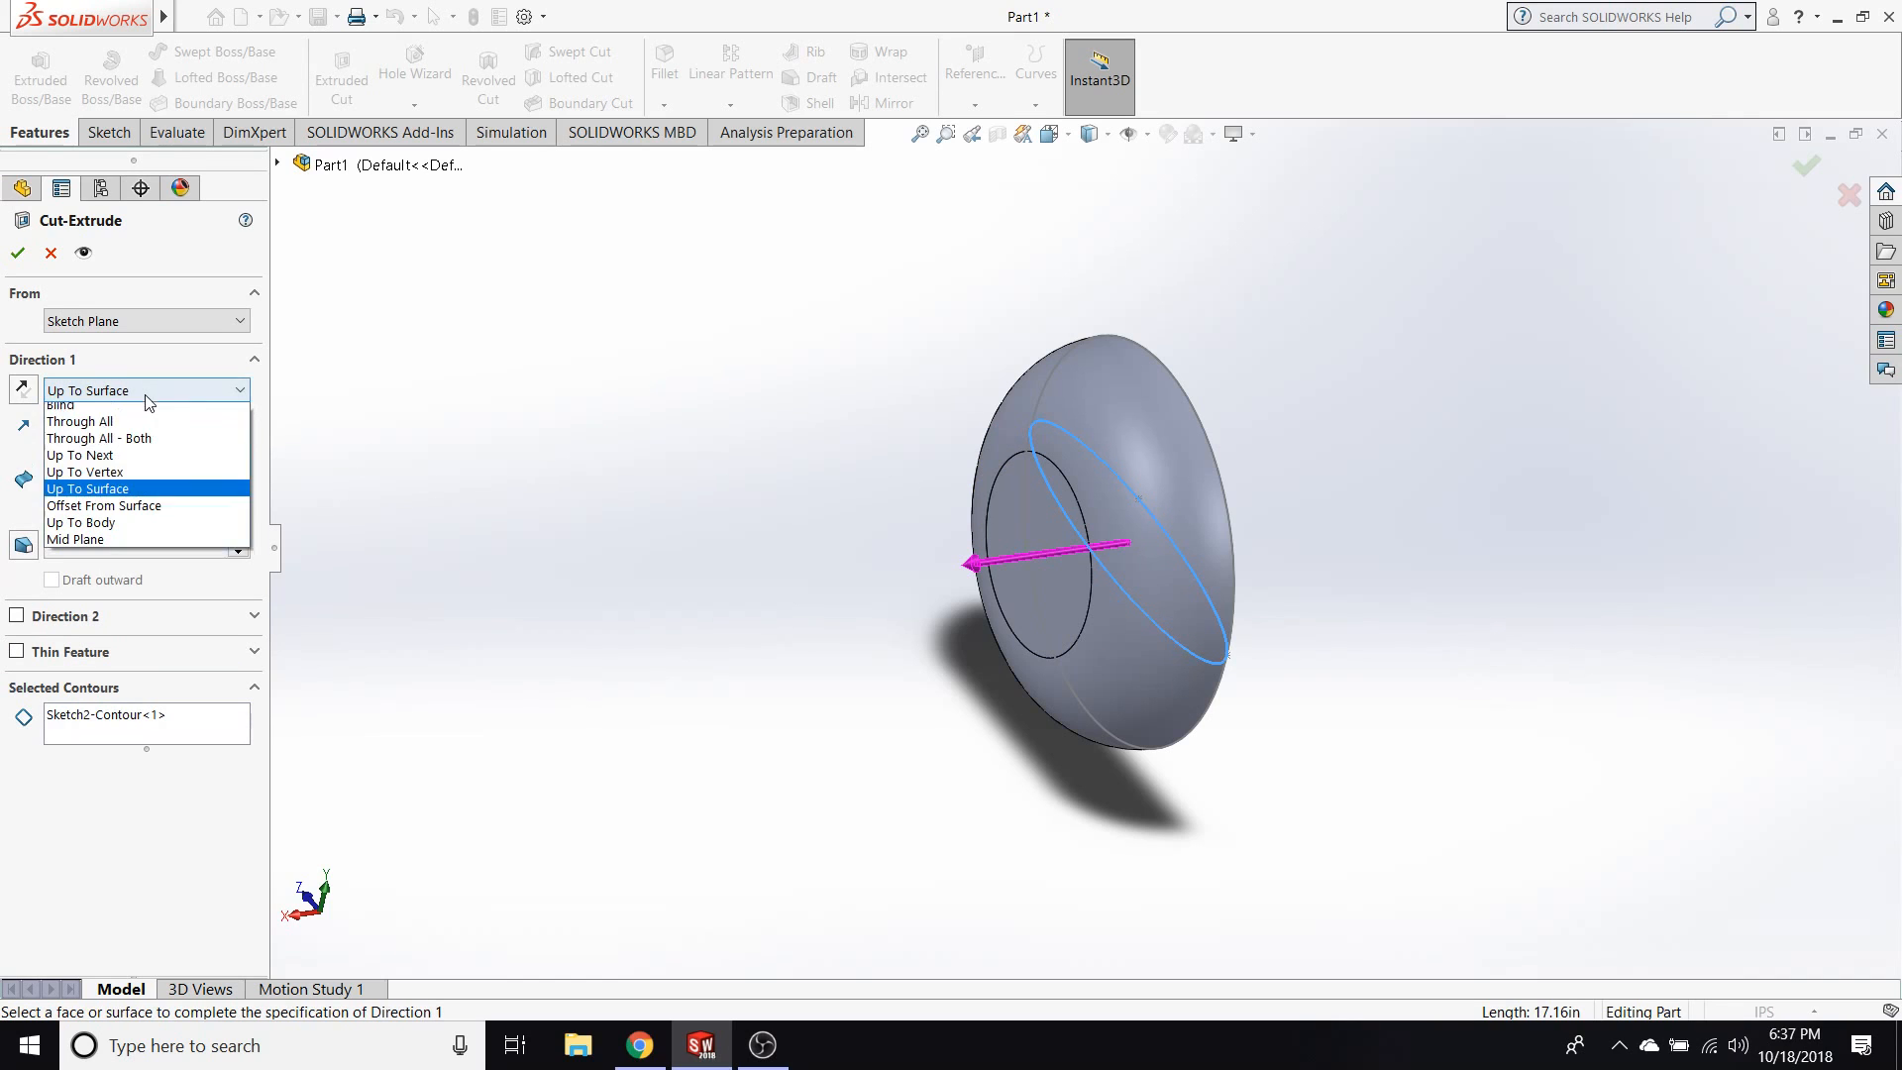
click(99, 458)
middle_drag(644, 485, 342, 455)
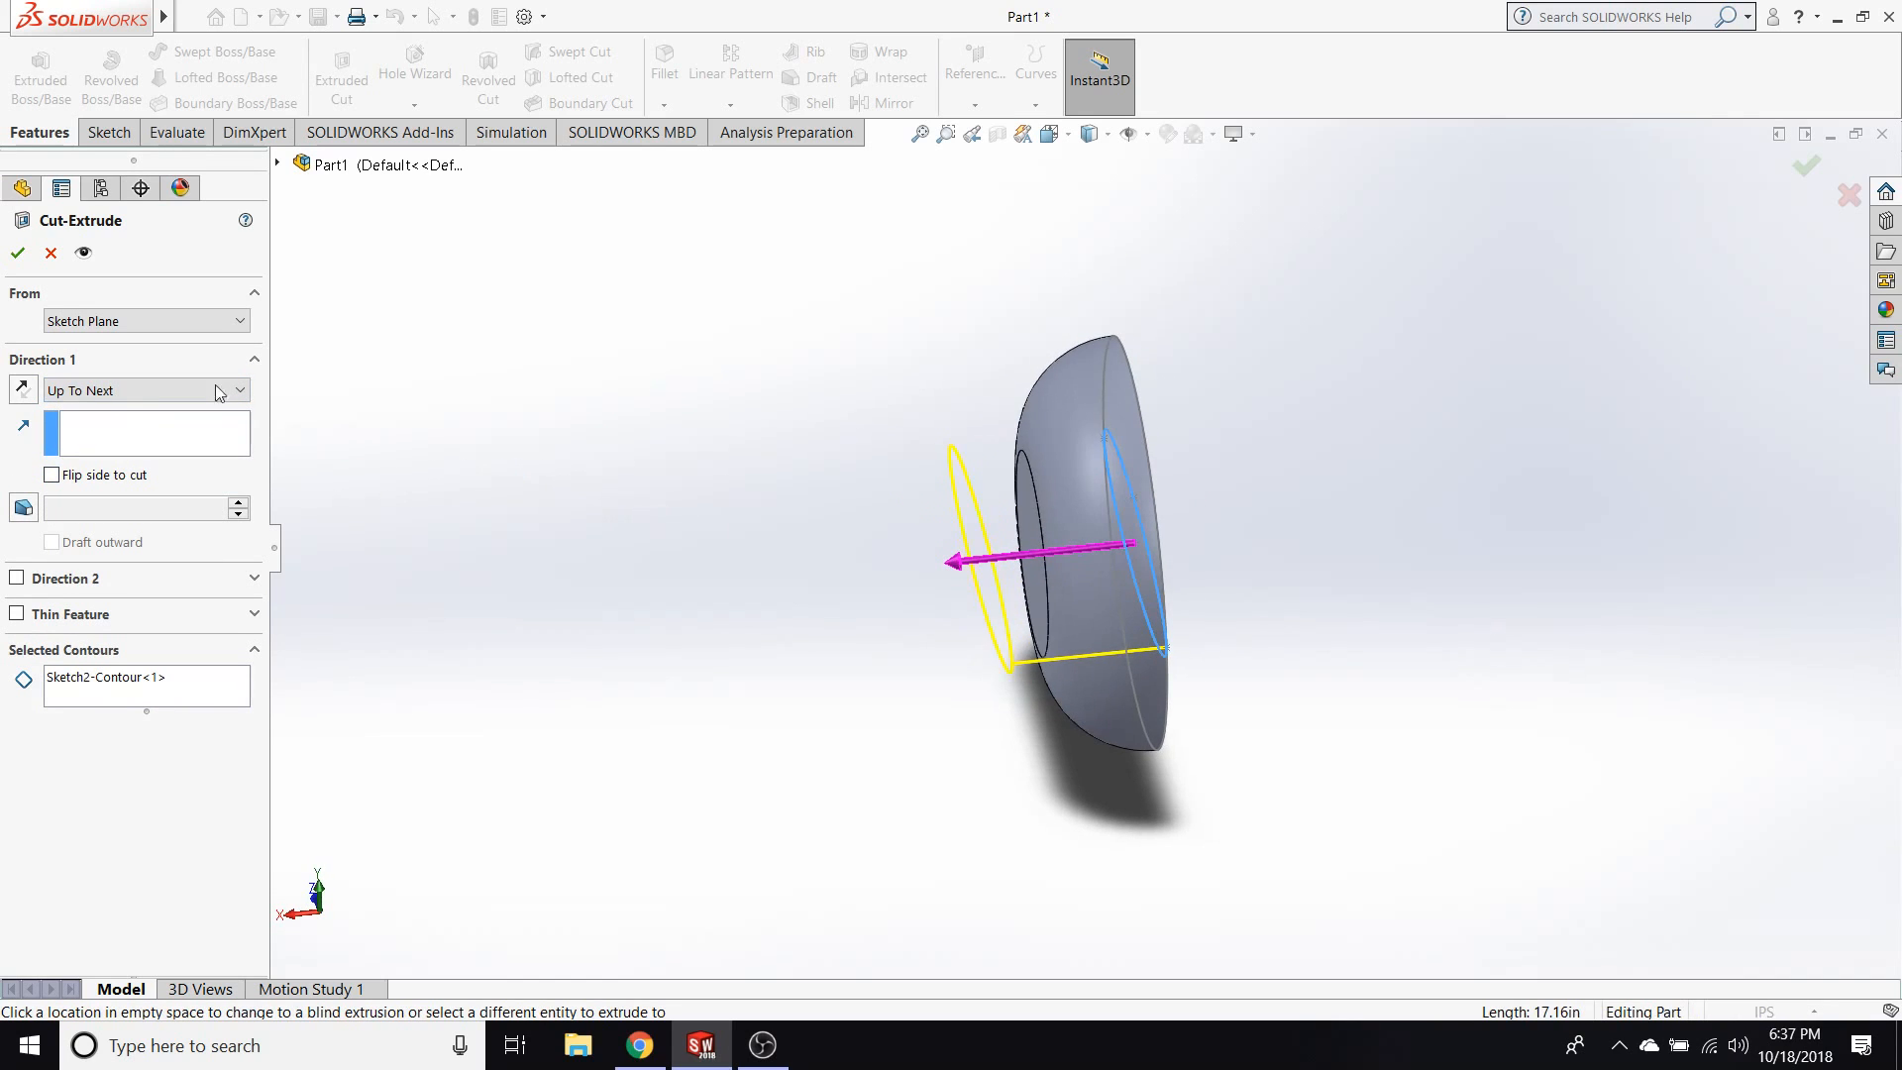
click(50, 253)
Try to start a 360° revolved cut from the ellipse sketch without an axis line, and cancel it.
middle_drag(671, 434, 539, 437)
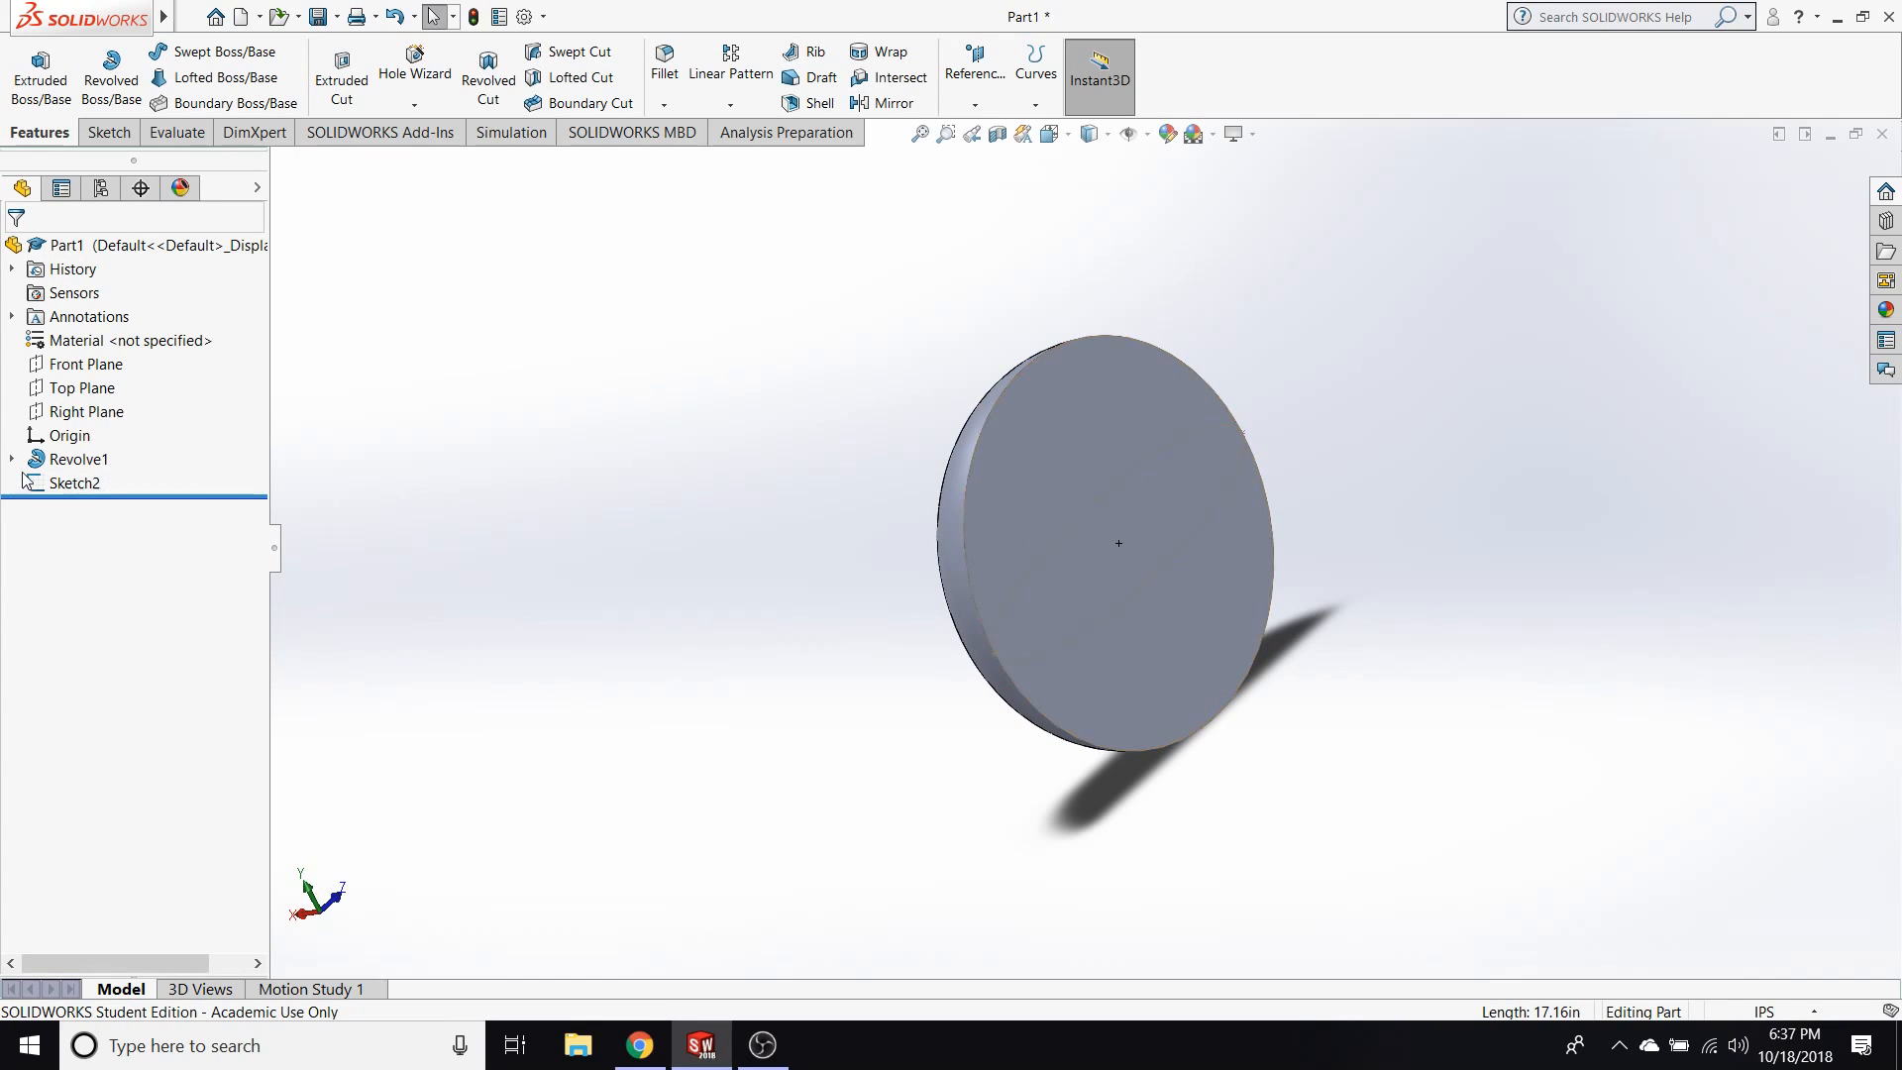
click(75, 482)
click(58, 439)
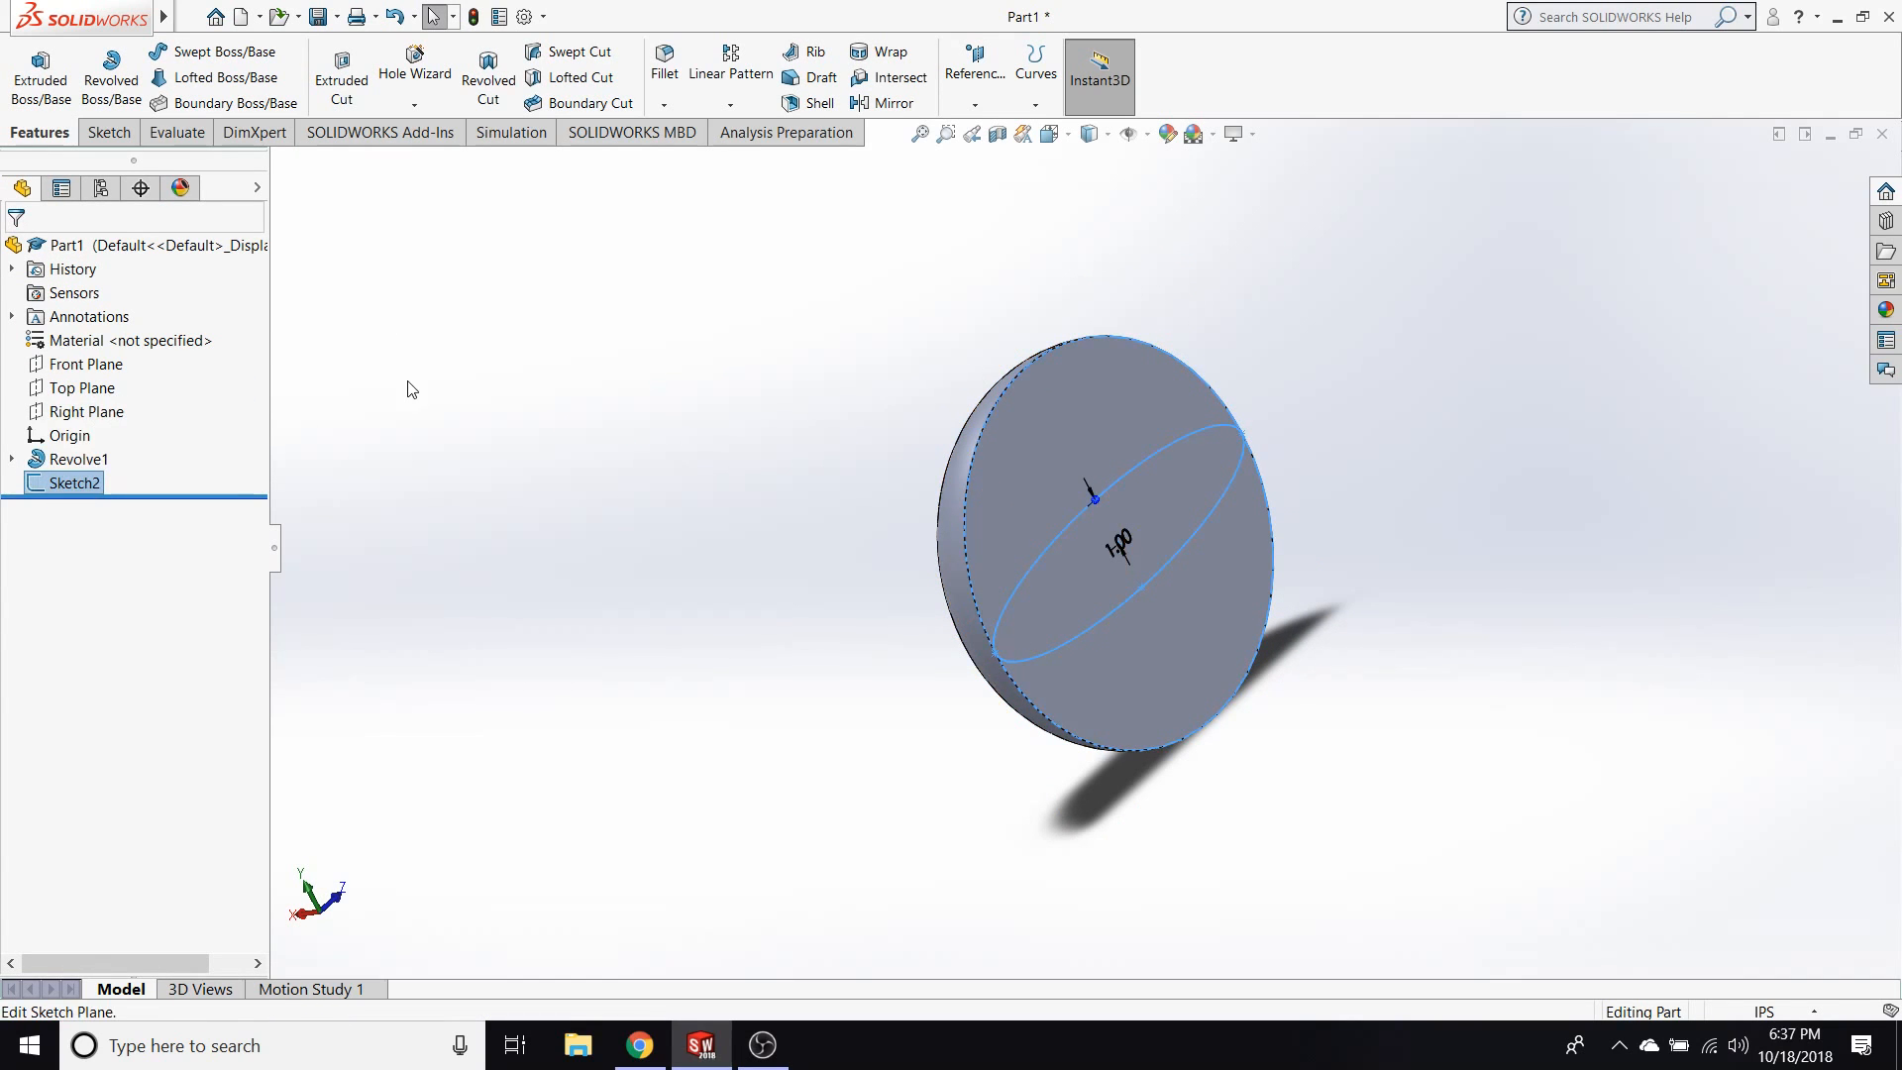
click(75, 485)
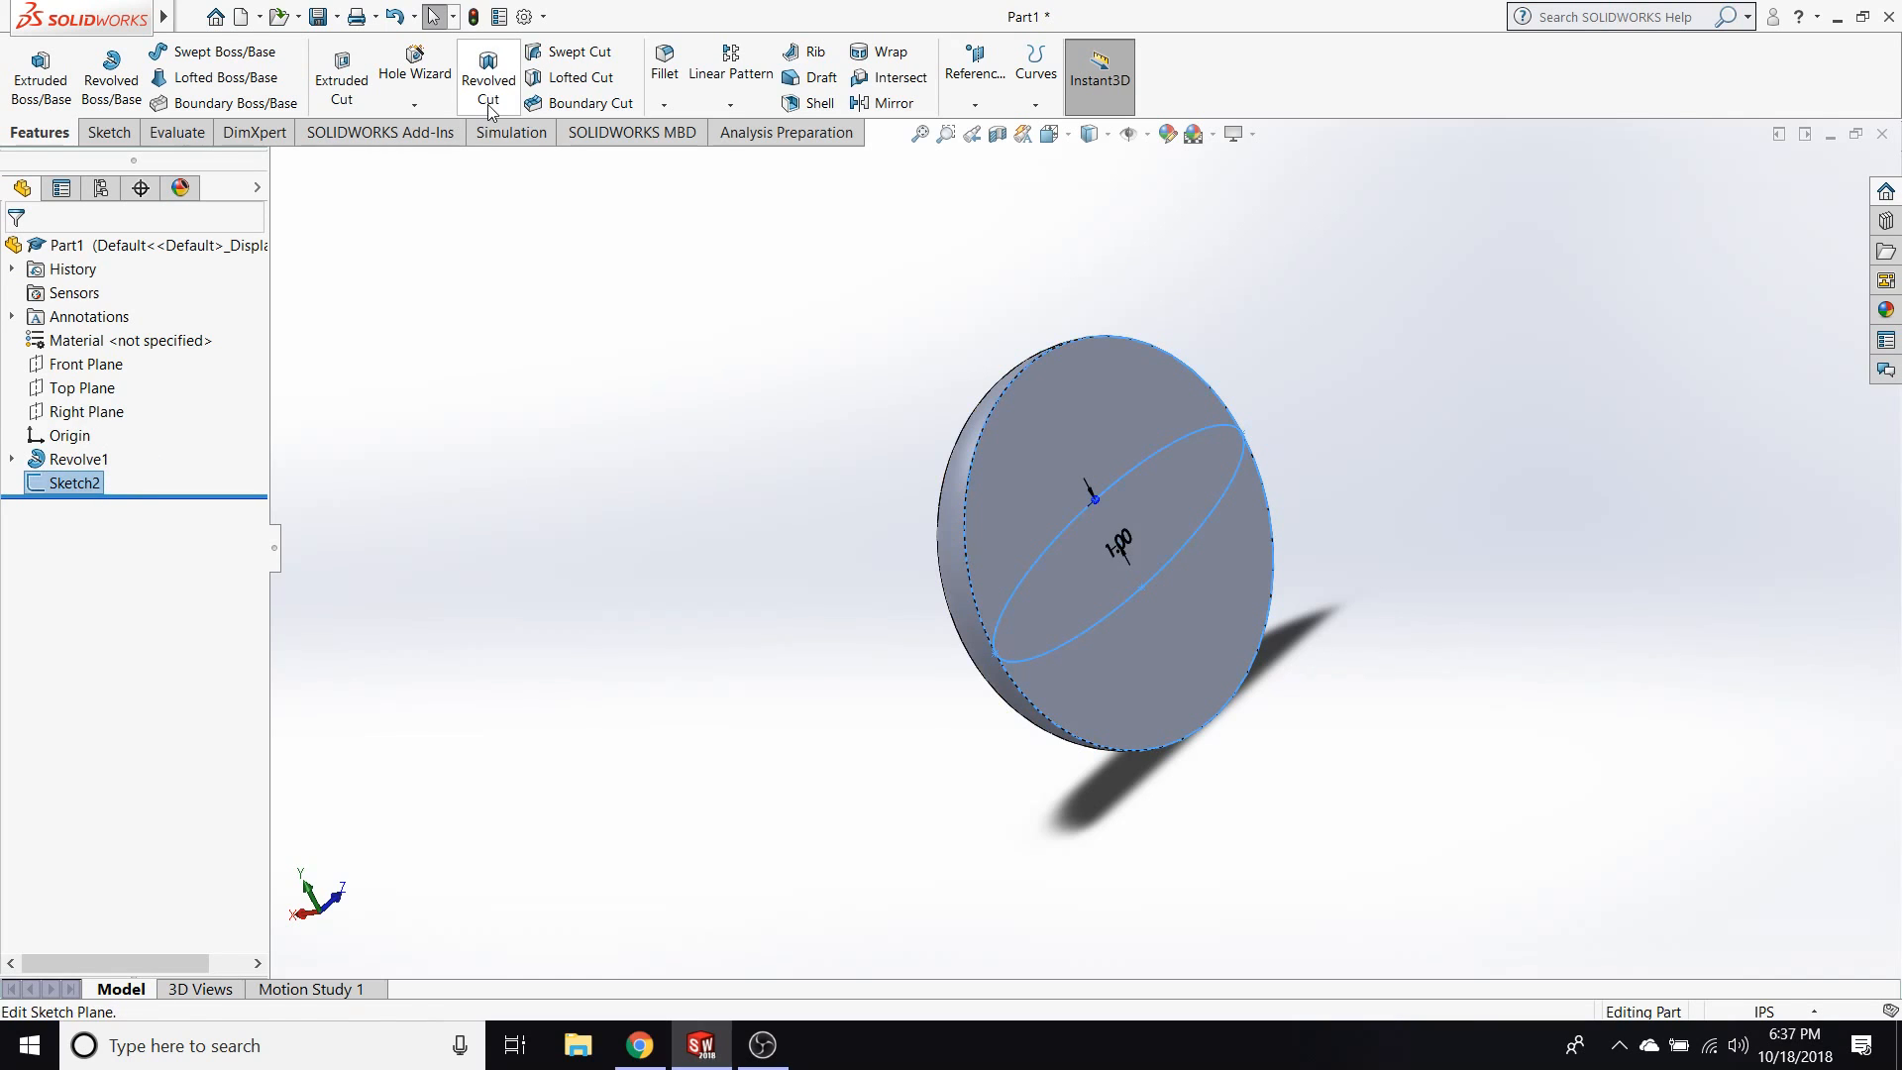
click(489, 99)
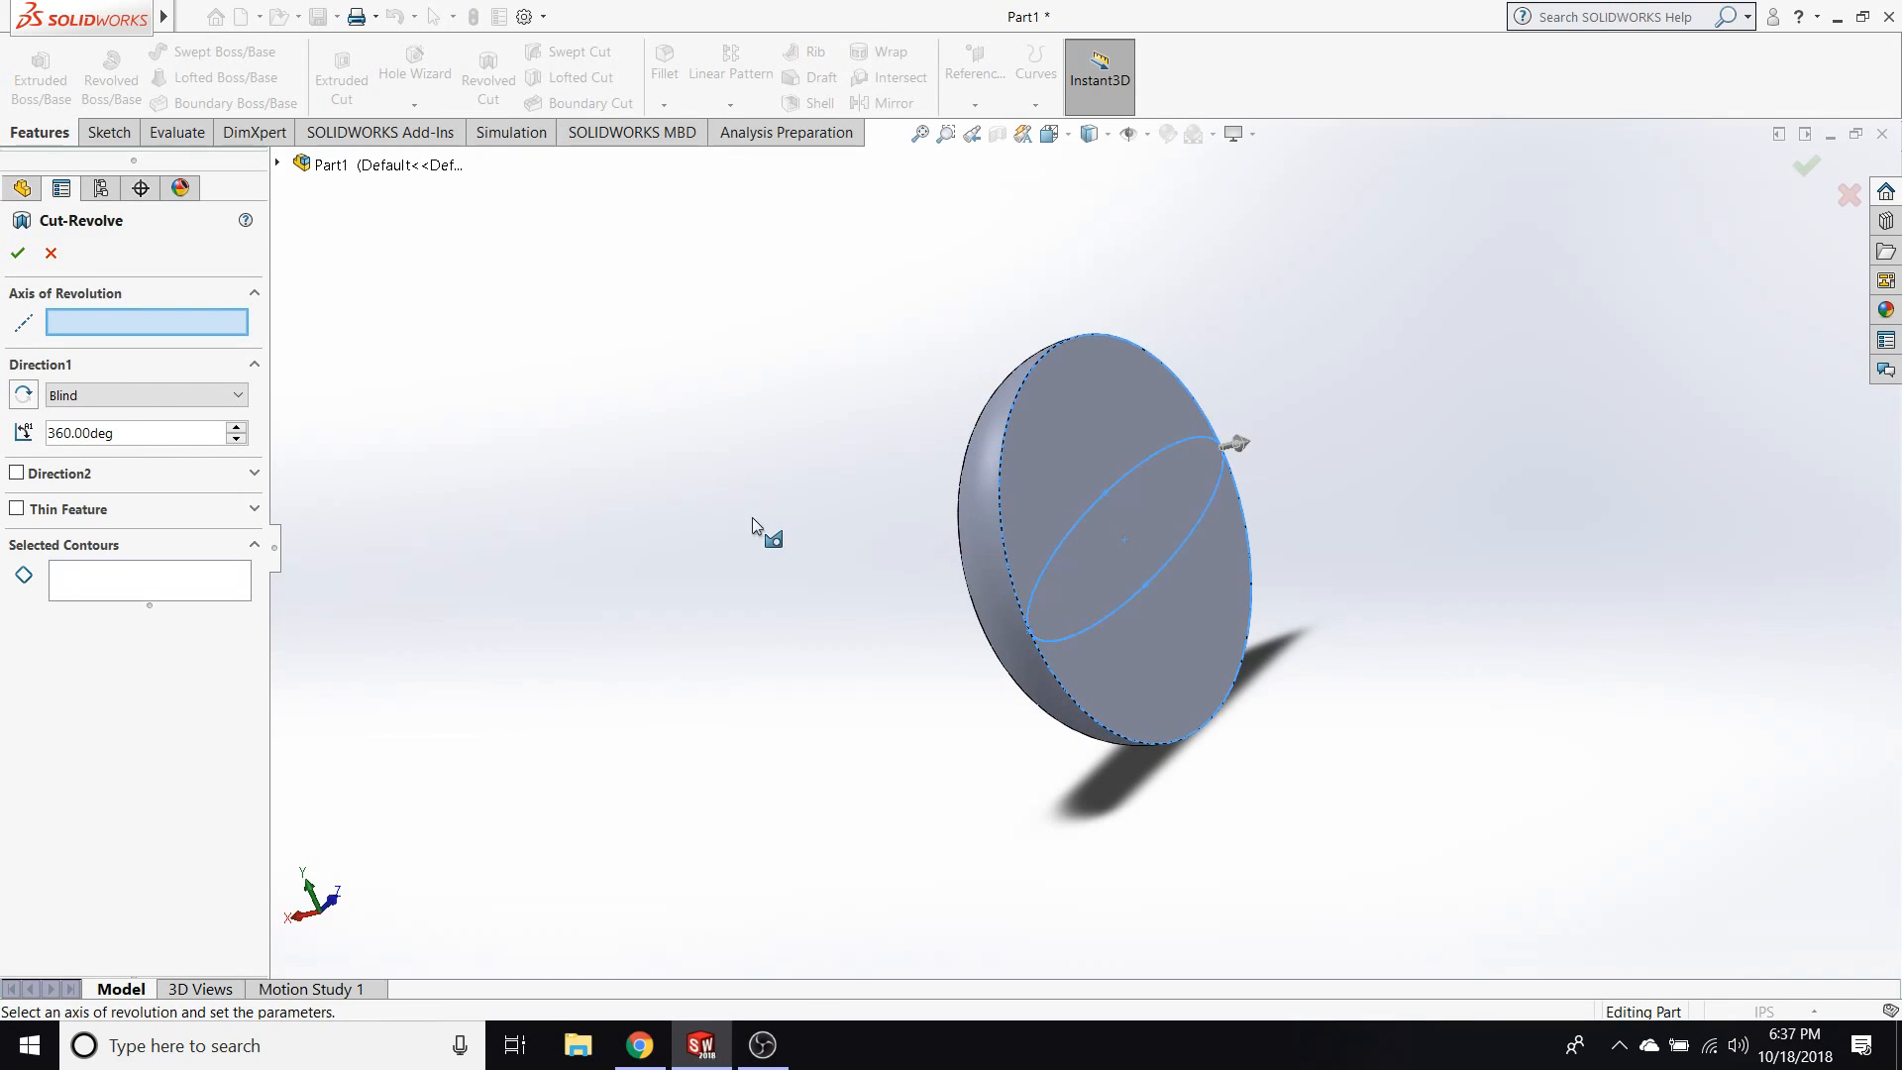
middle_drag(942, 671, 900, 651)
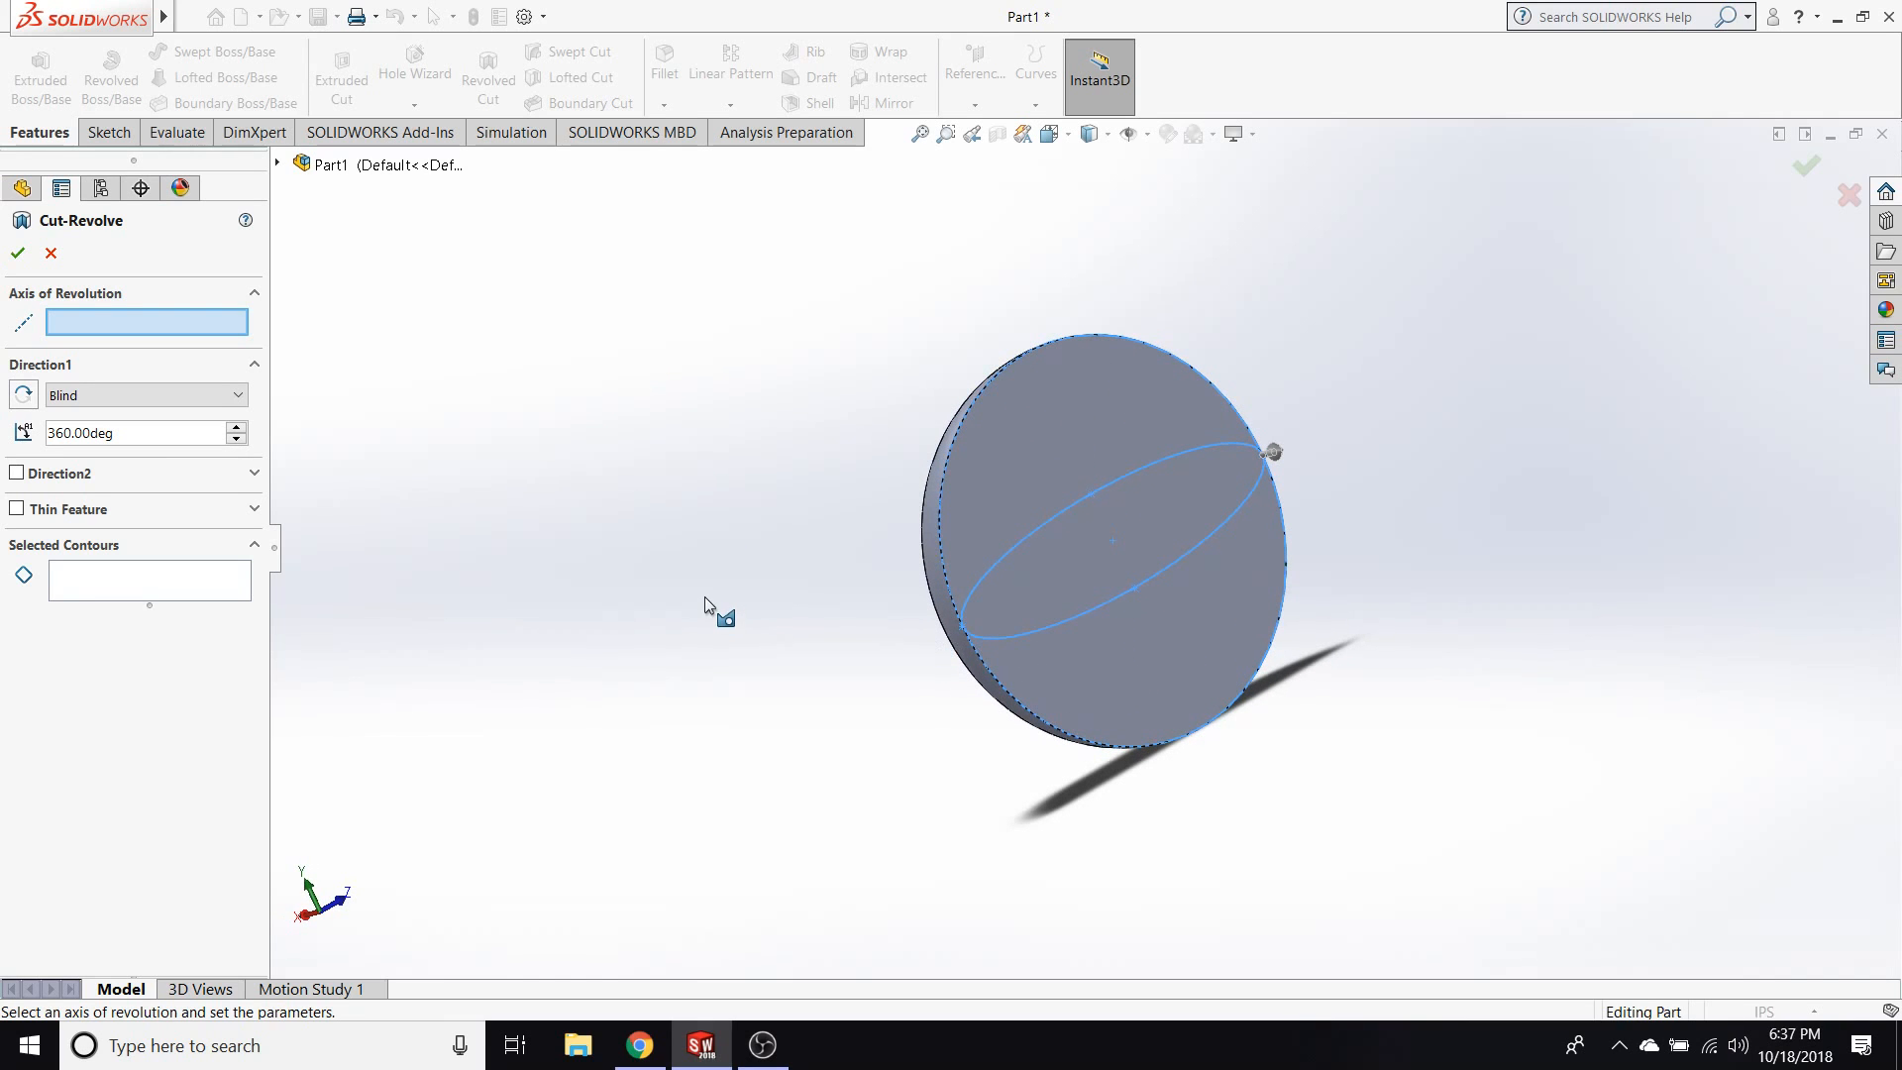
key(Escape)
Reopen the ellipse sketch and draw a line between the two end points of the ellipse's long axis.
right_click(52, 484)
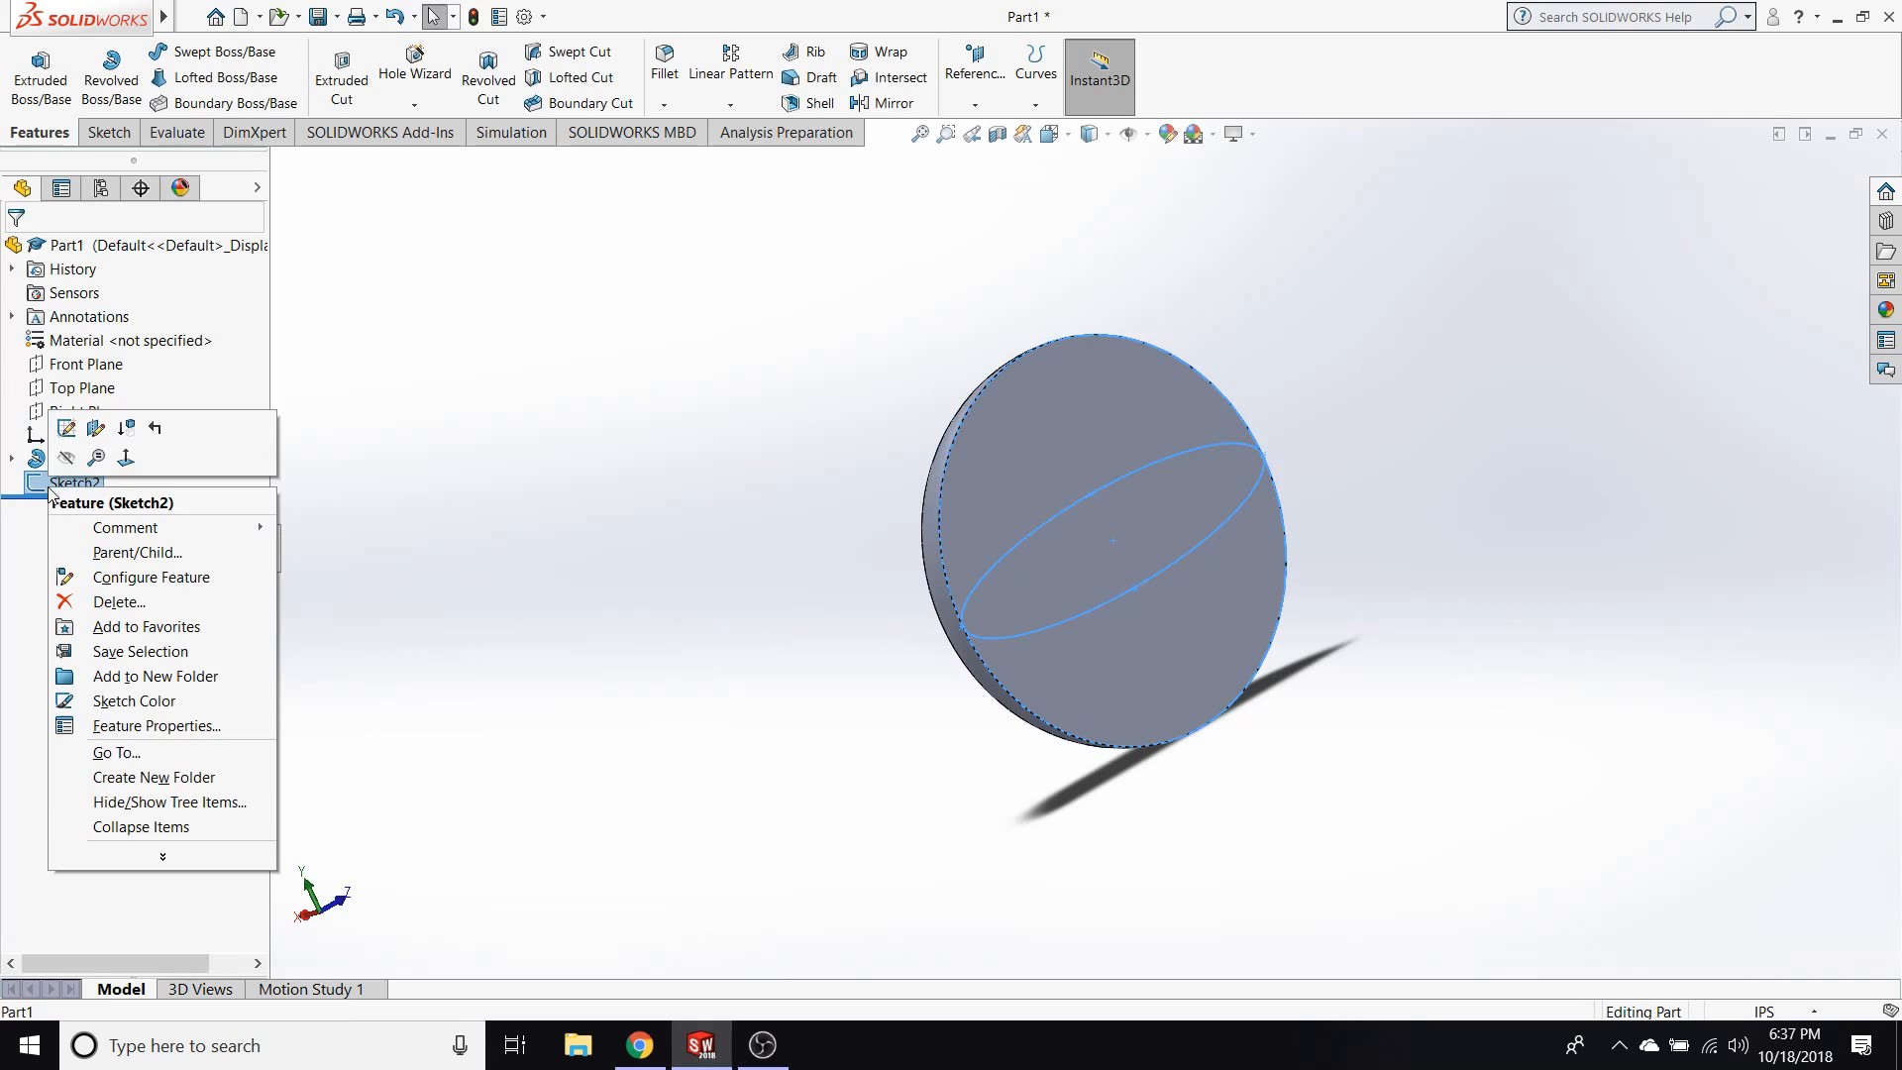
click(66, 429)
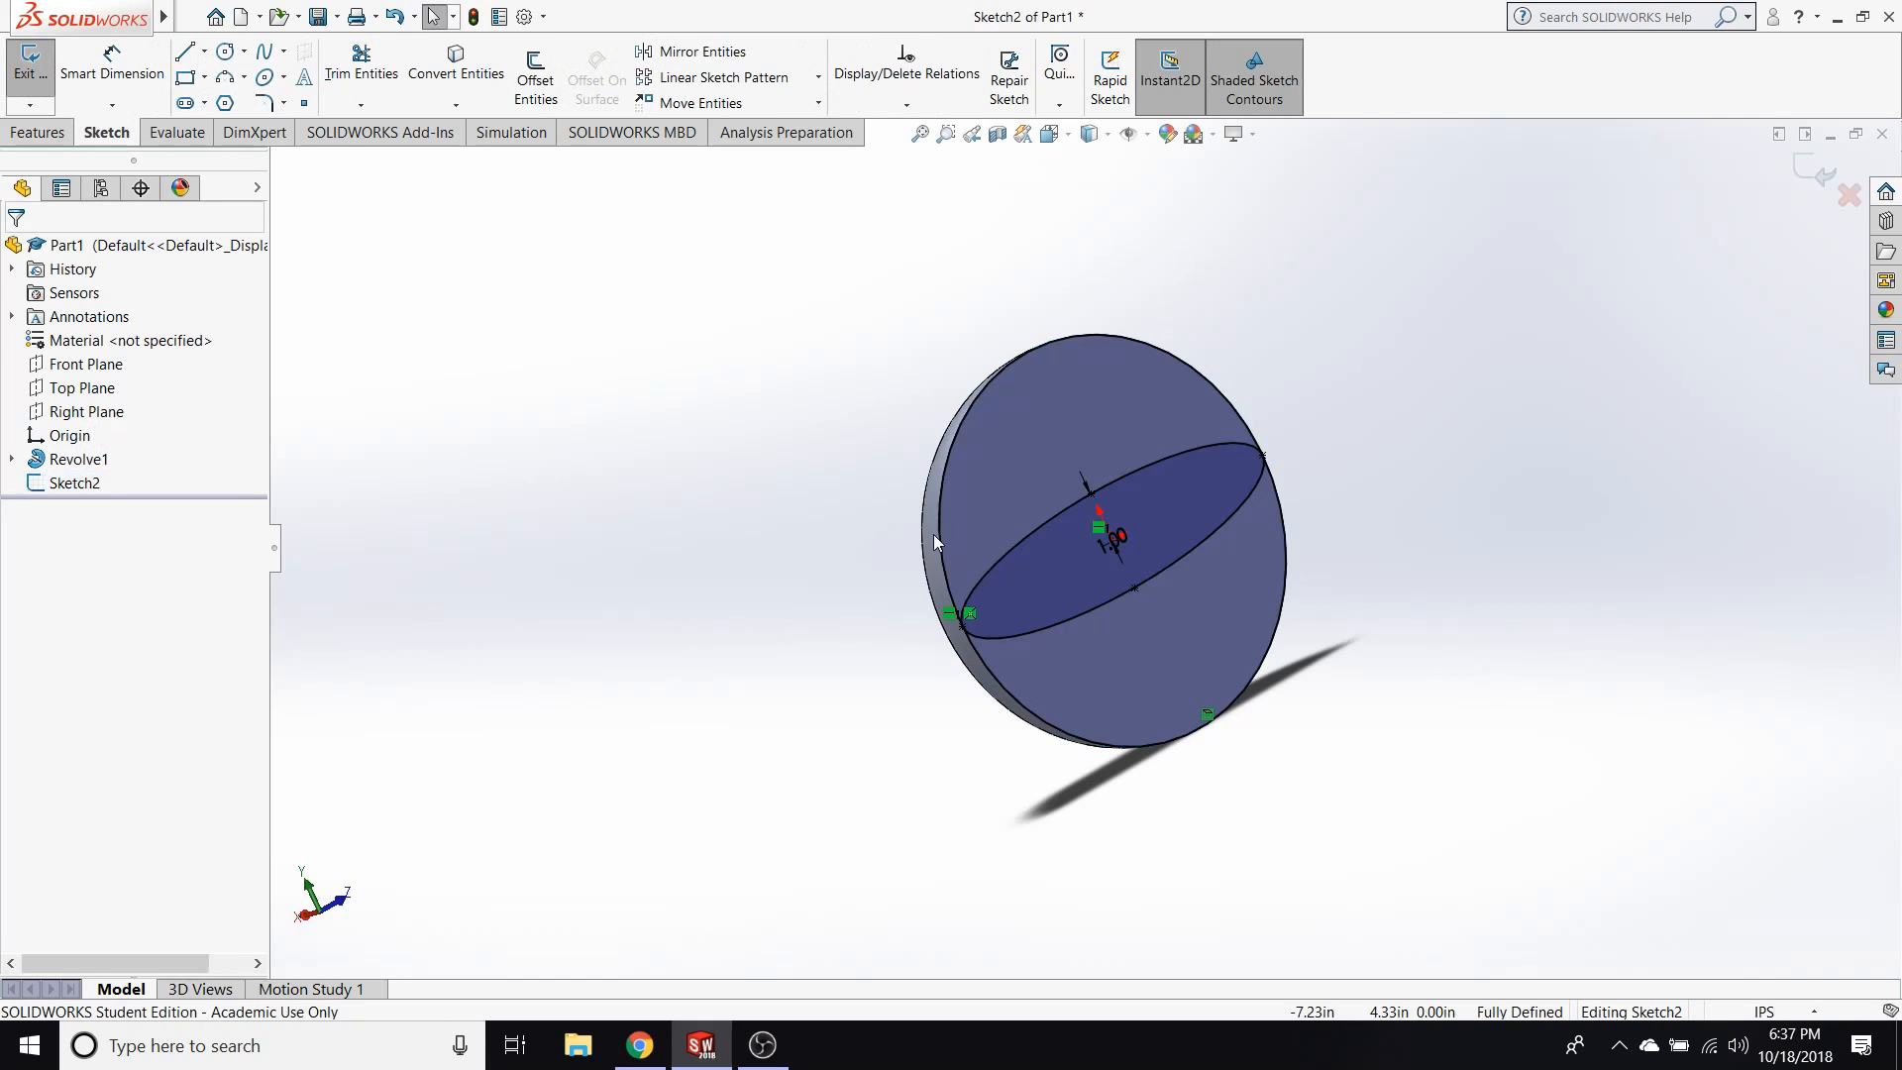
click(197, 60)
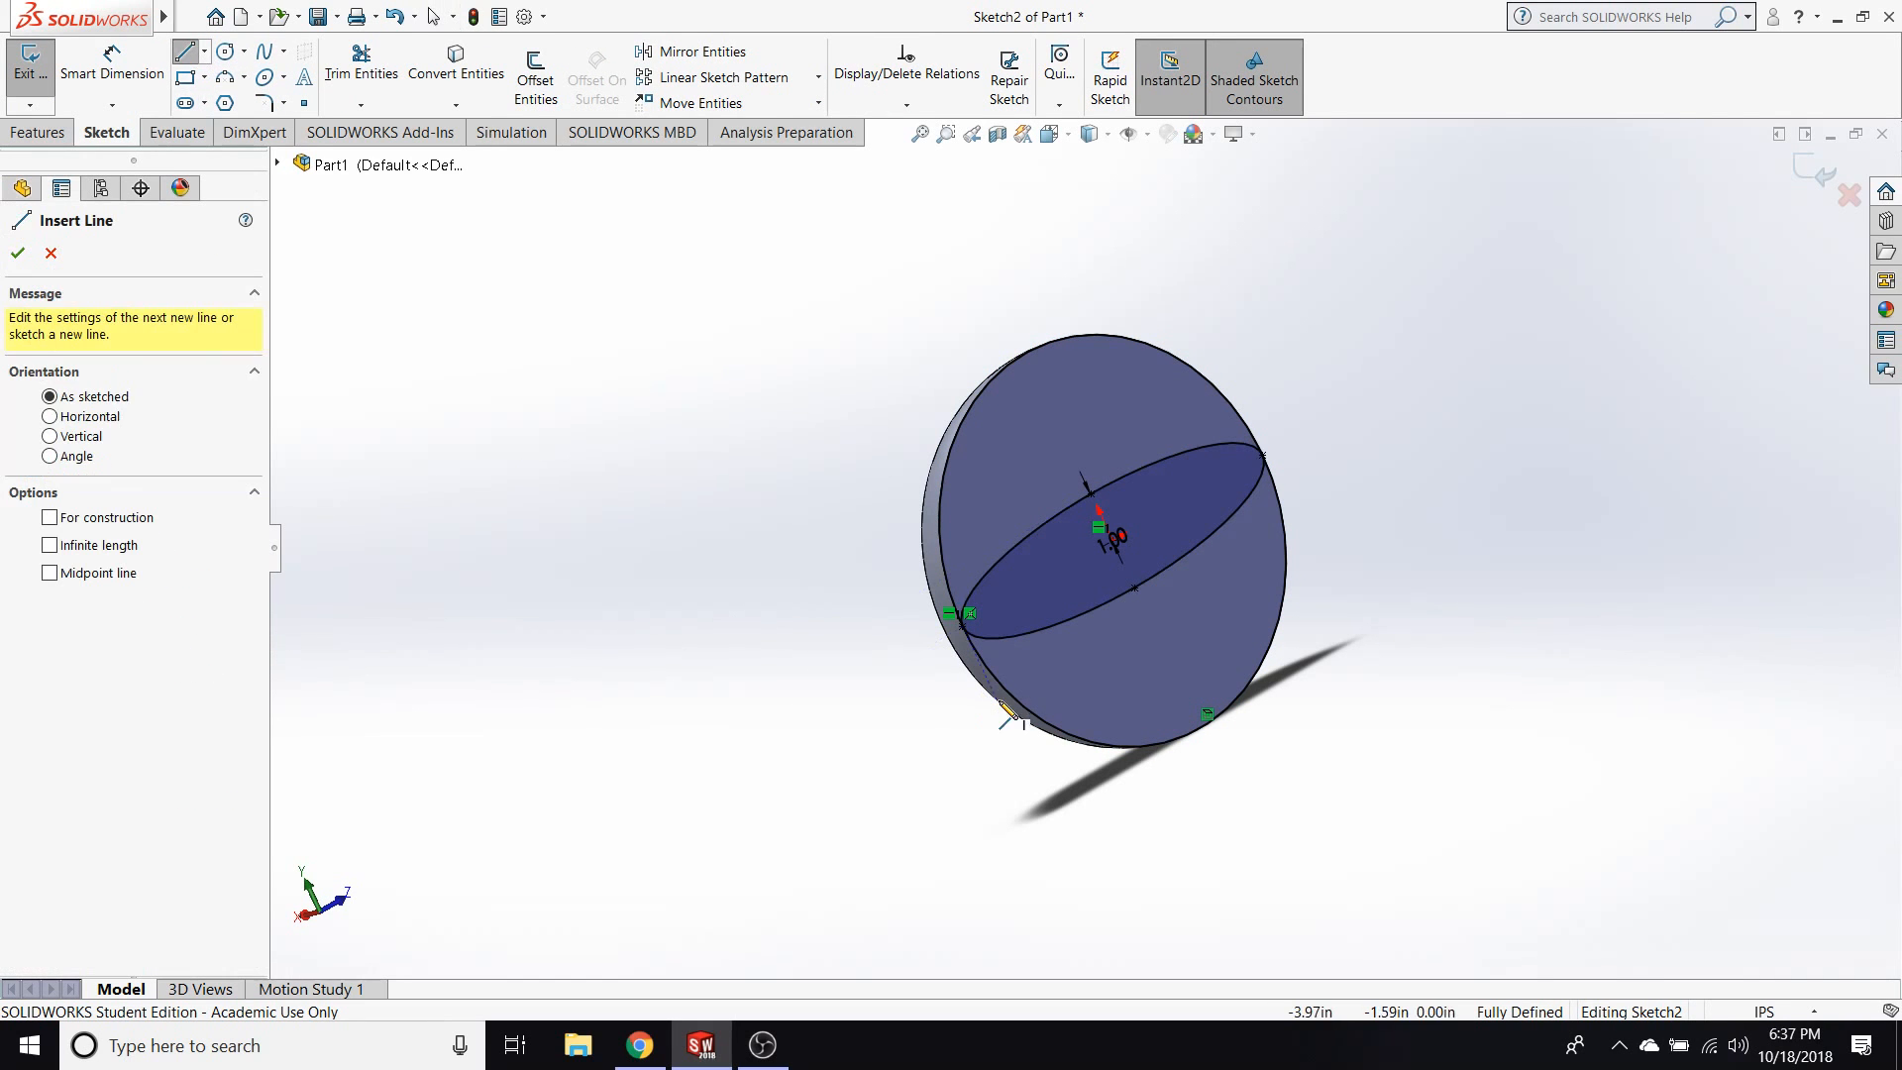
click(968, 614)
click(1266, 455)
key(Escape)
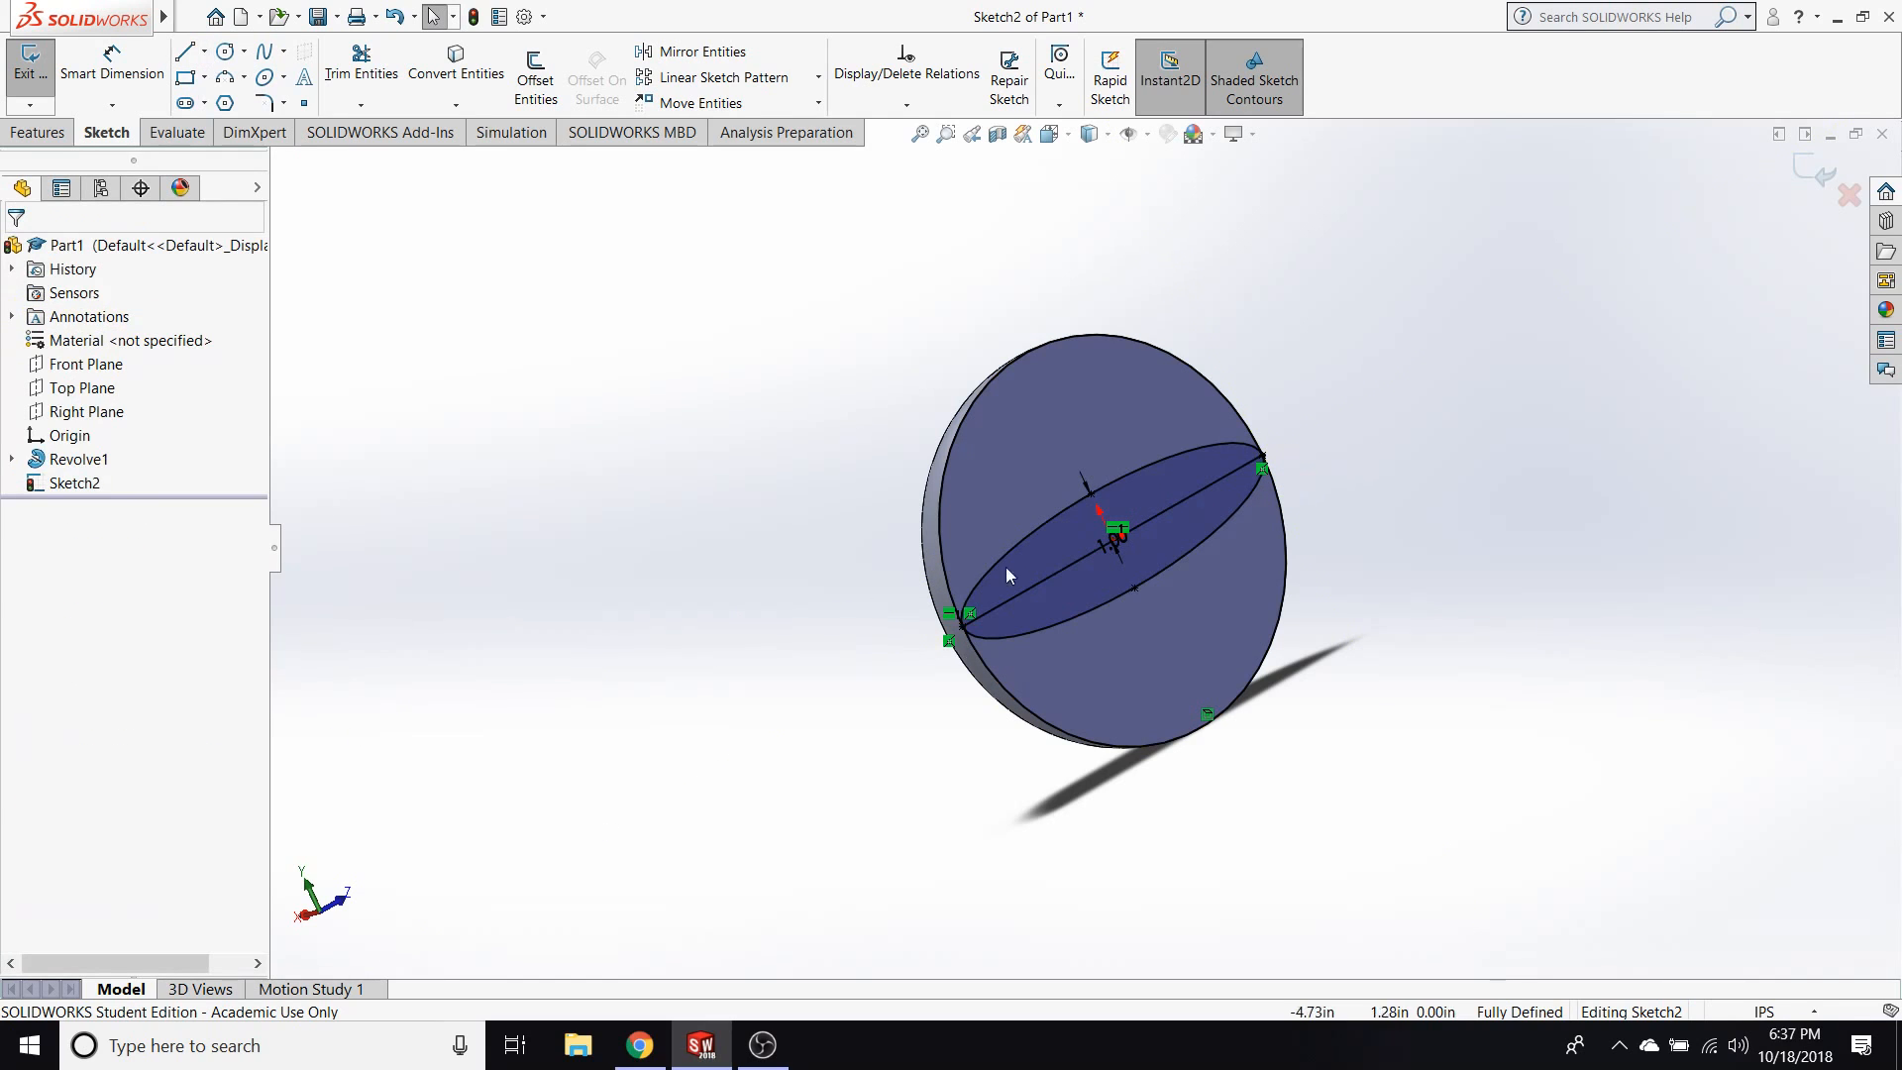
Turn the line along the ellipse's long axis into construction geometry.
click(1068, 567)
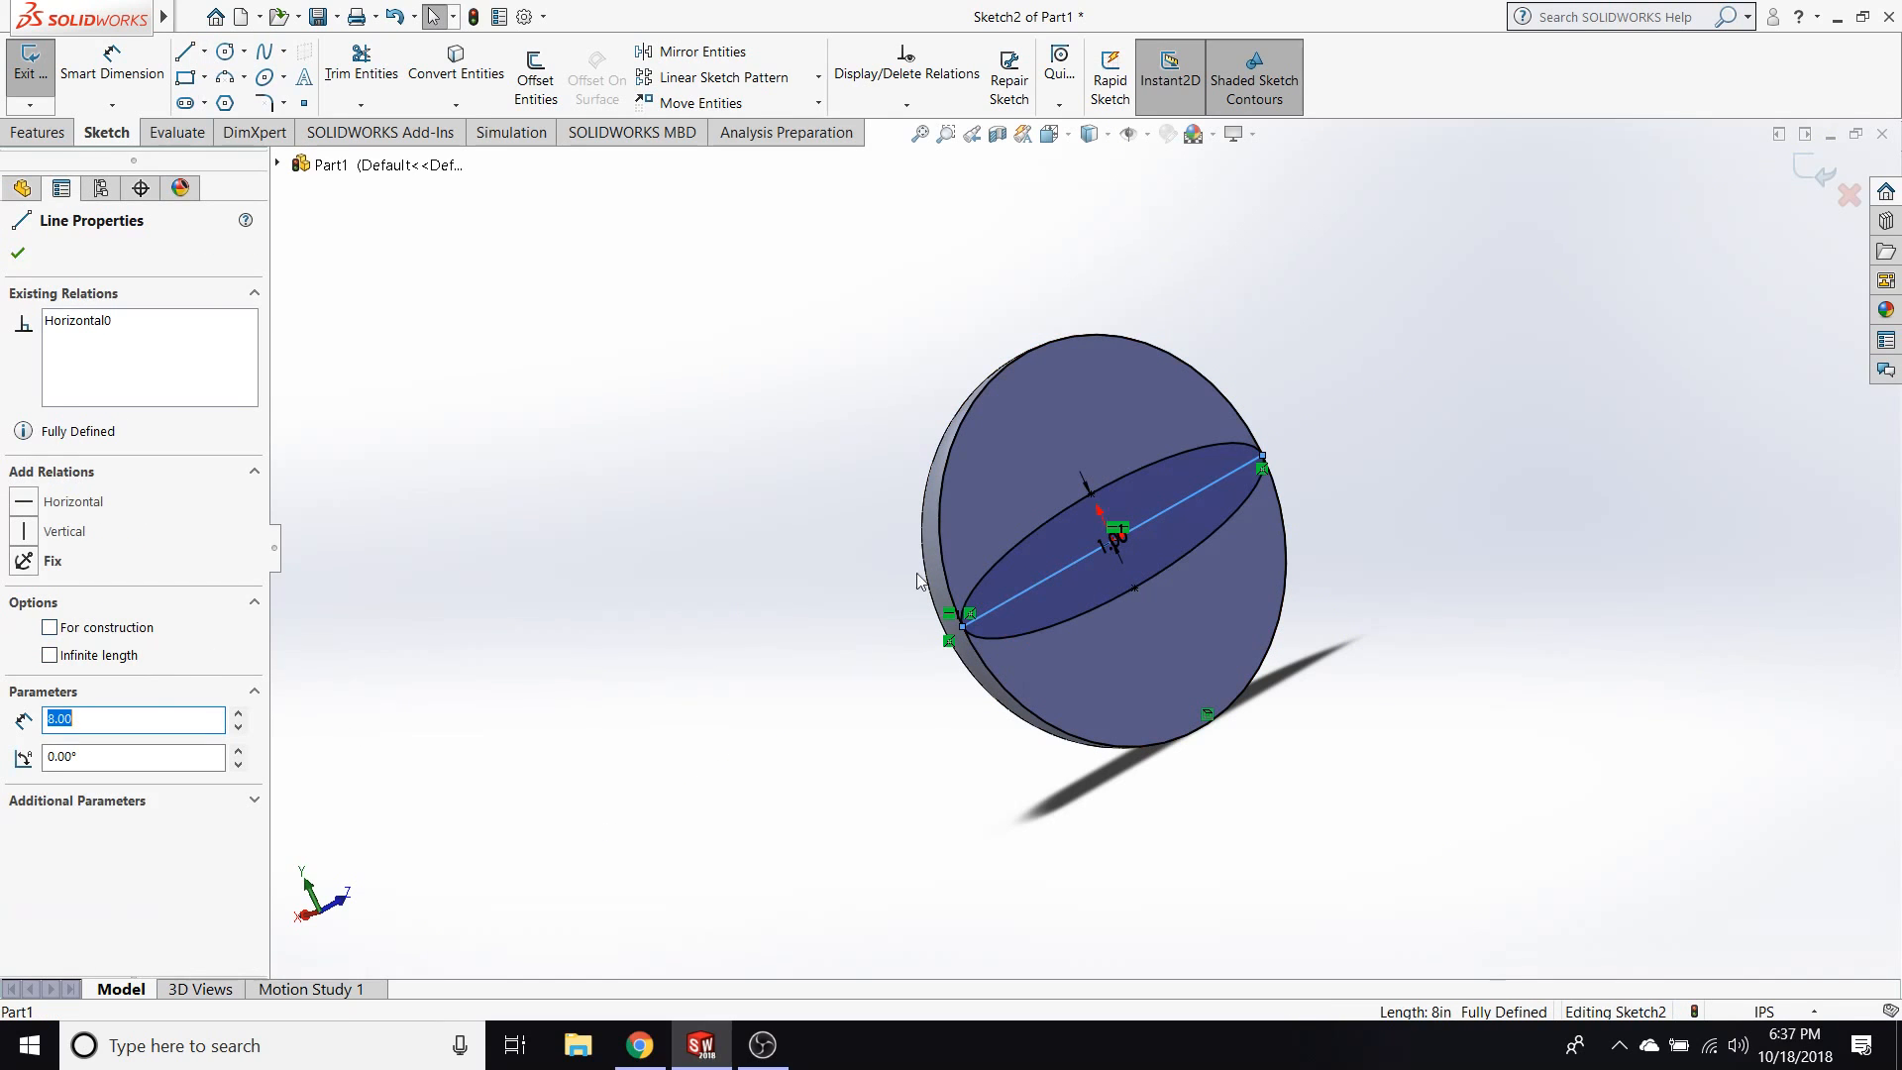
click(114, 630)
click(480, 657)
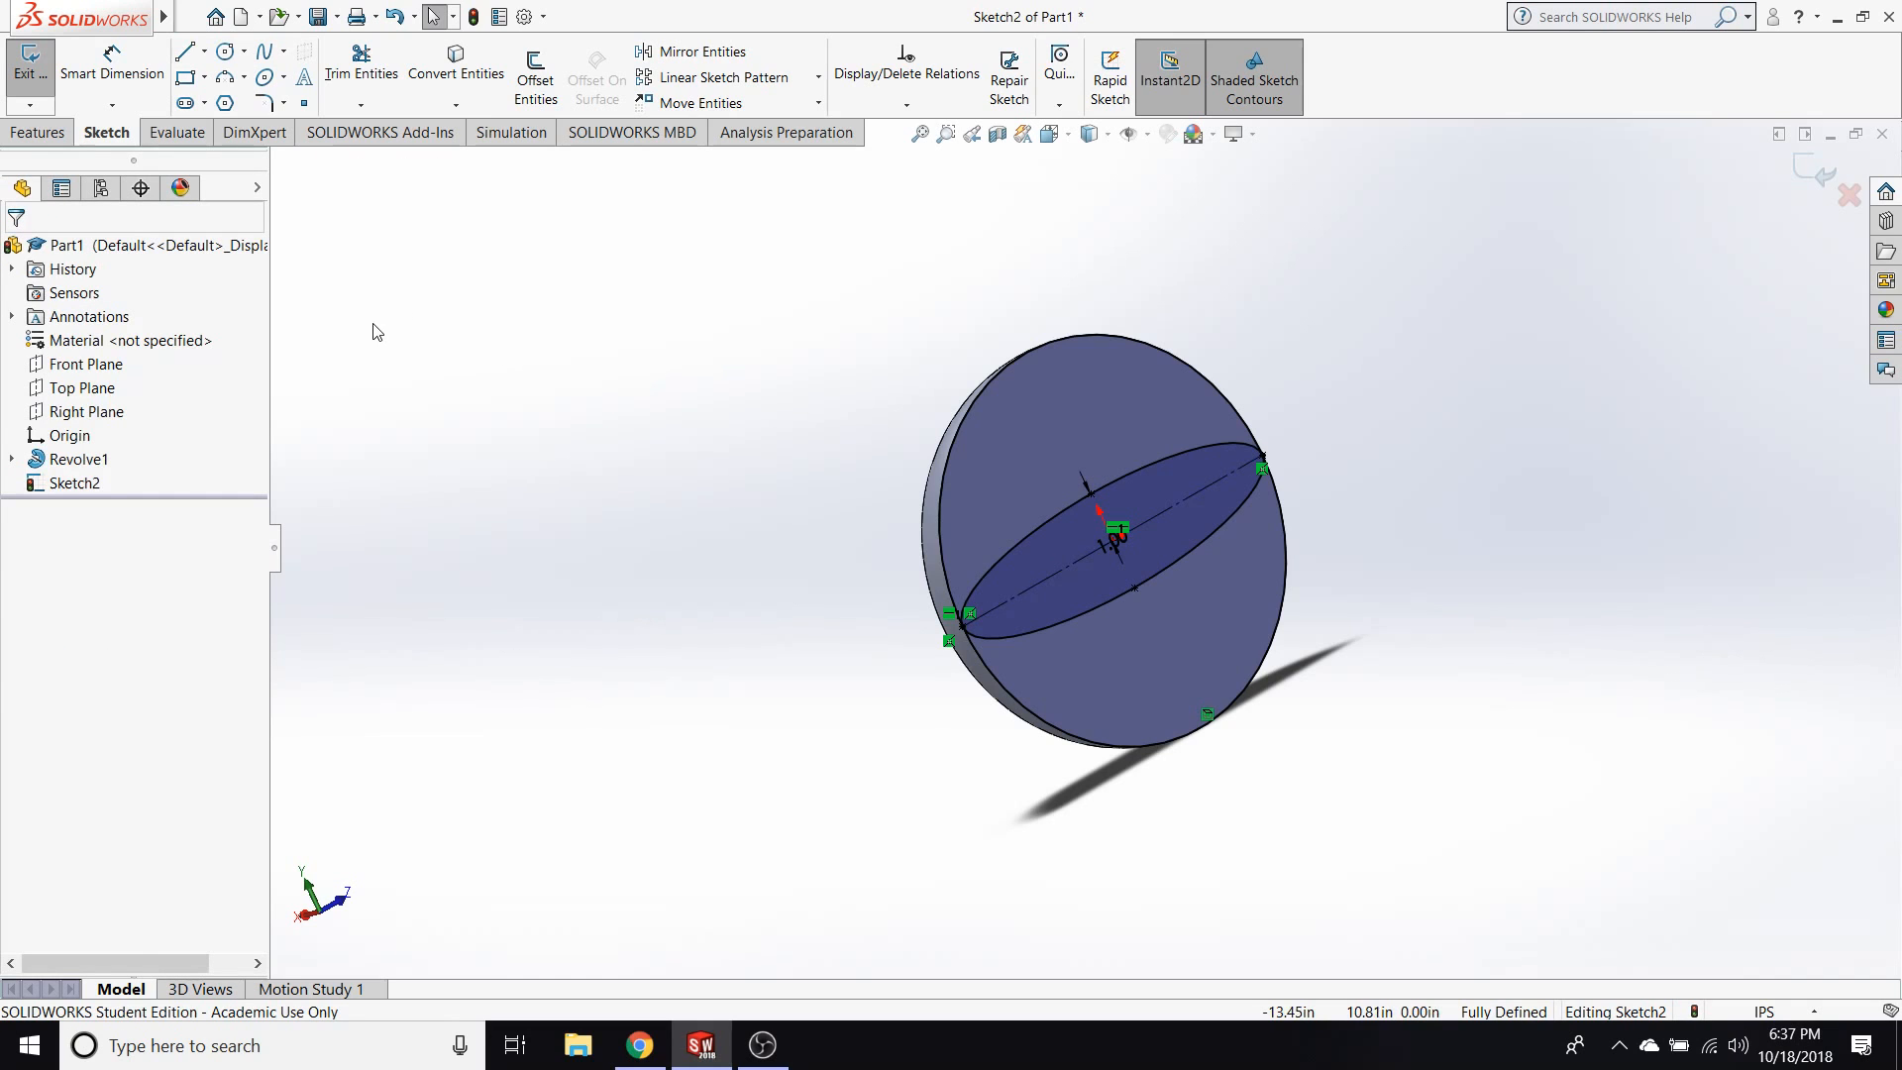
Try a 360° revolved cut of both half-ellipse regions about the construction line along the long axis.
click(38, 132)
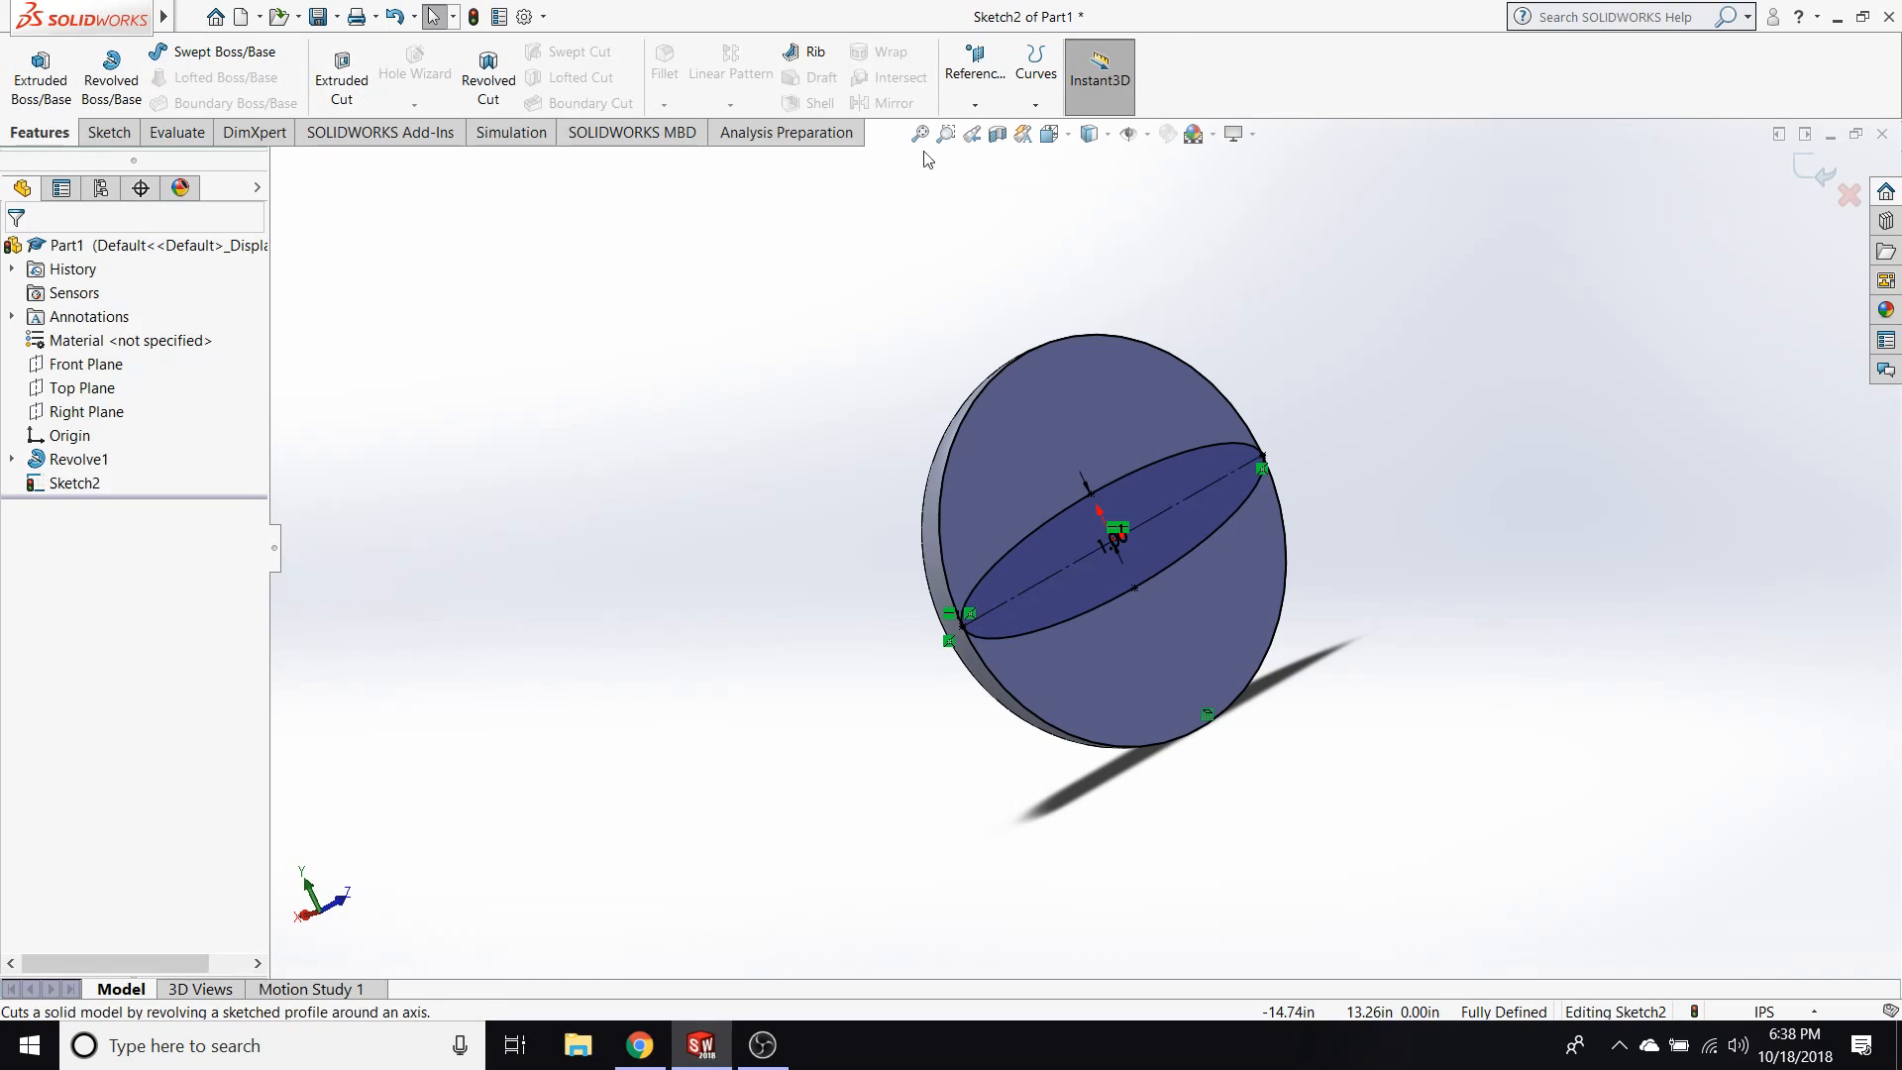
click(488, 77)
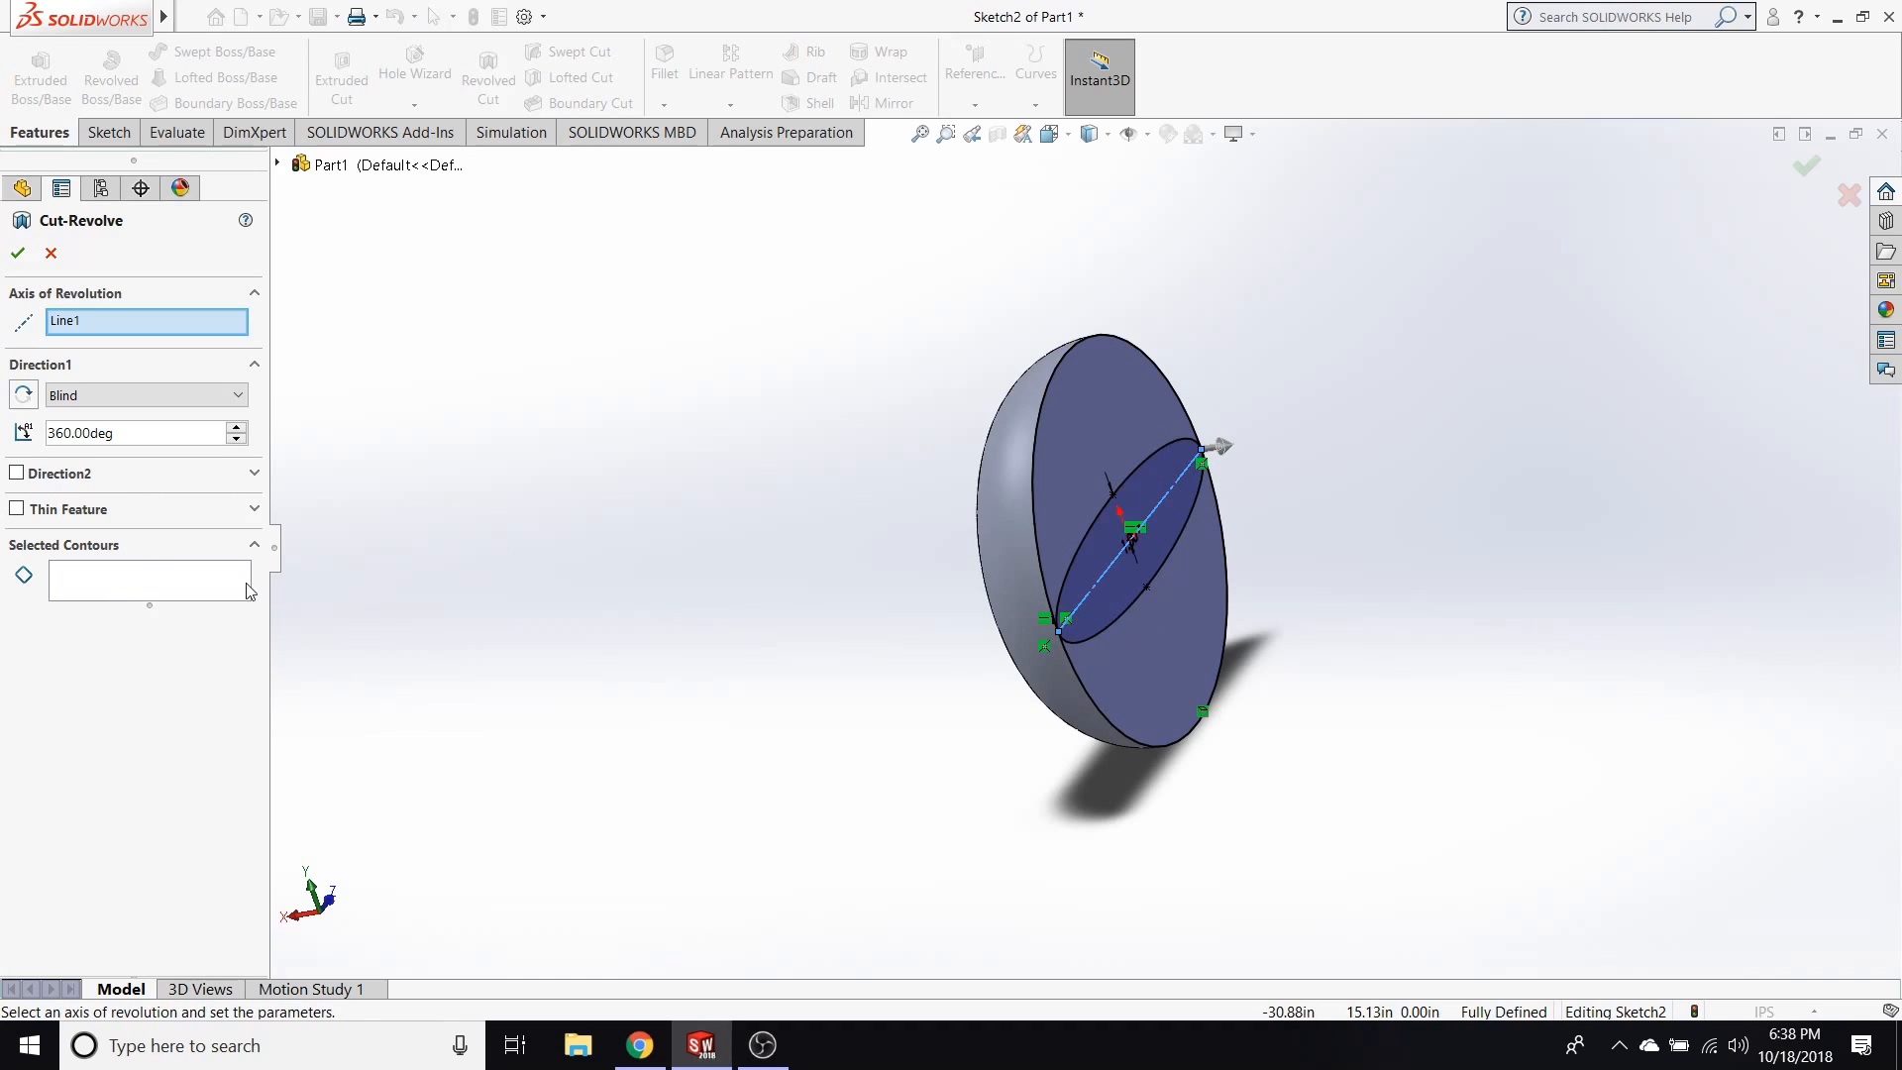
click(1089, 550)
click(1115, 587)
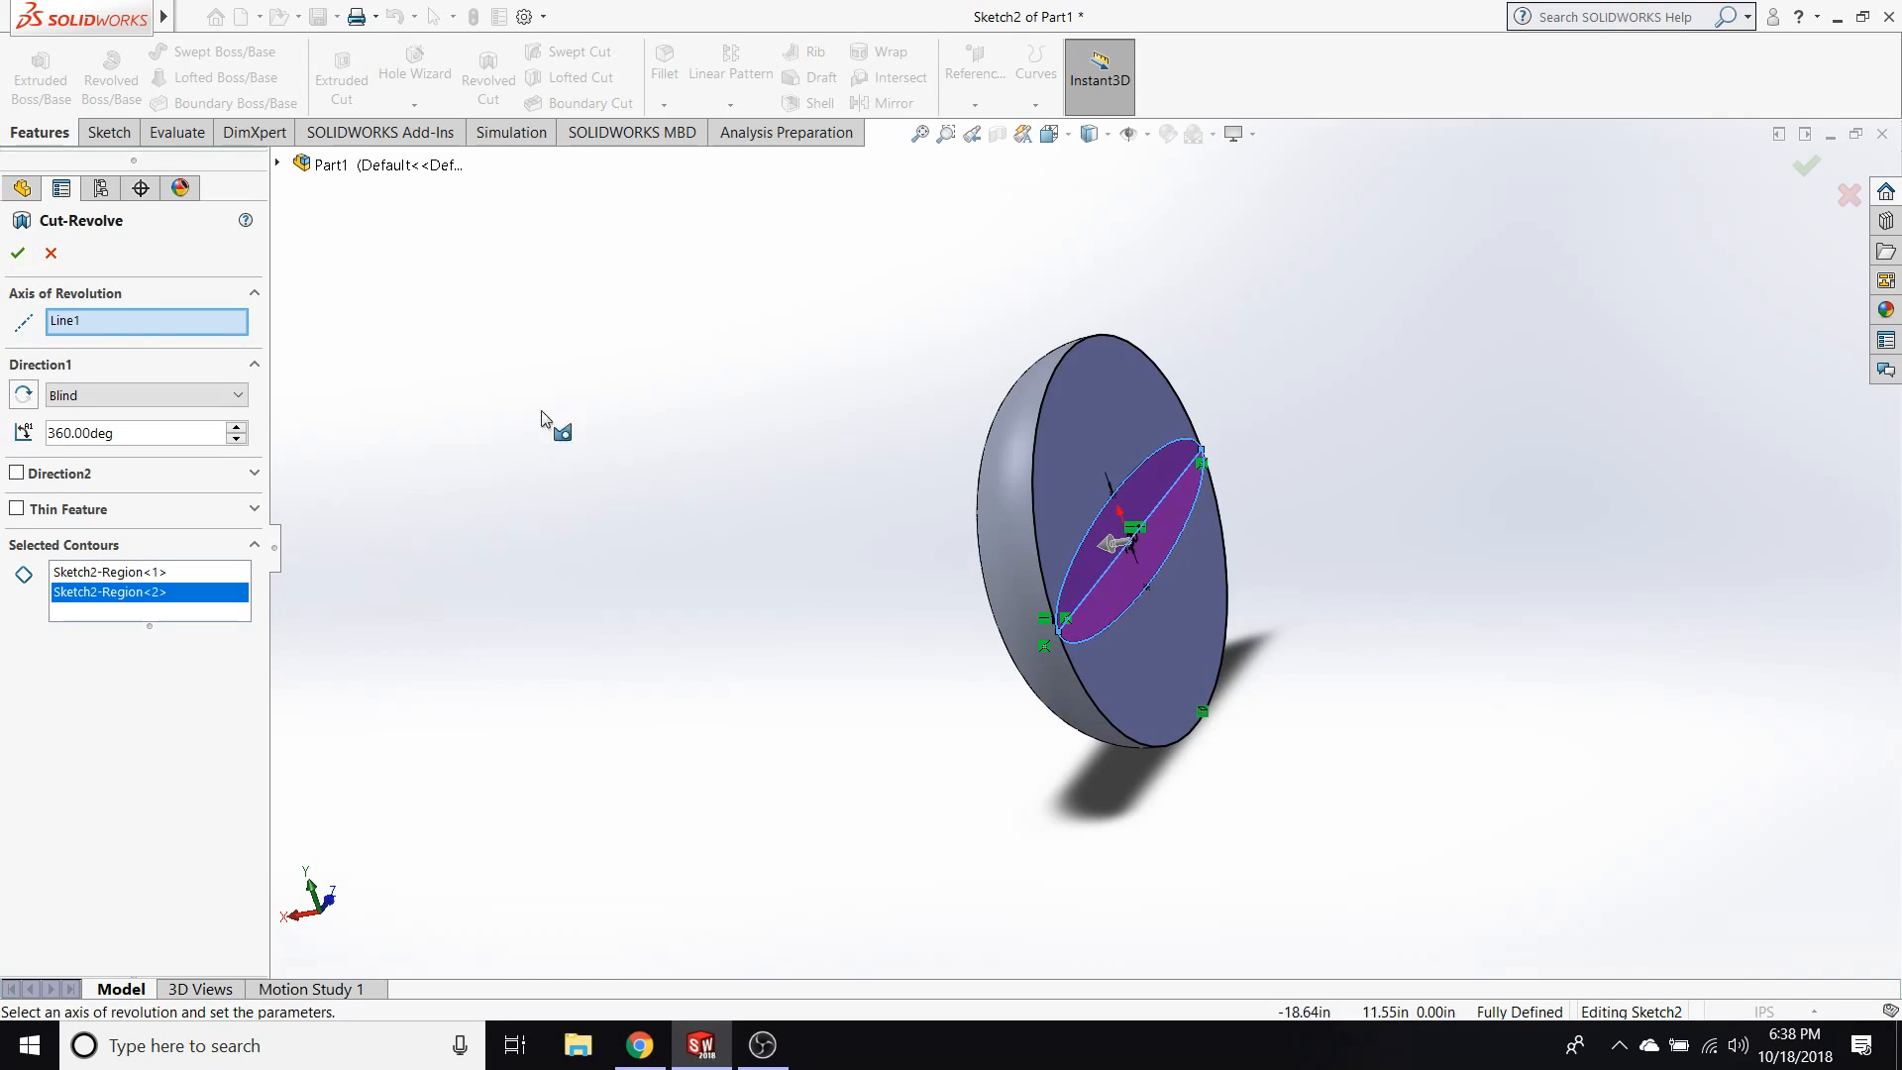
click(18, 253)
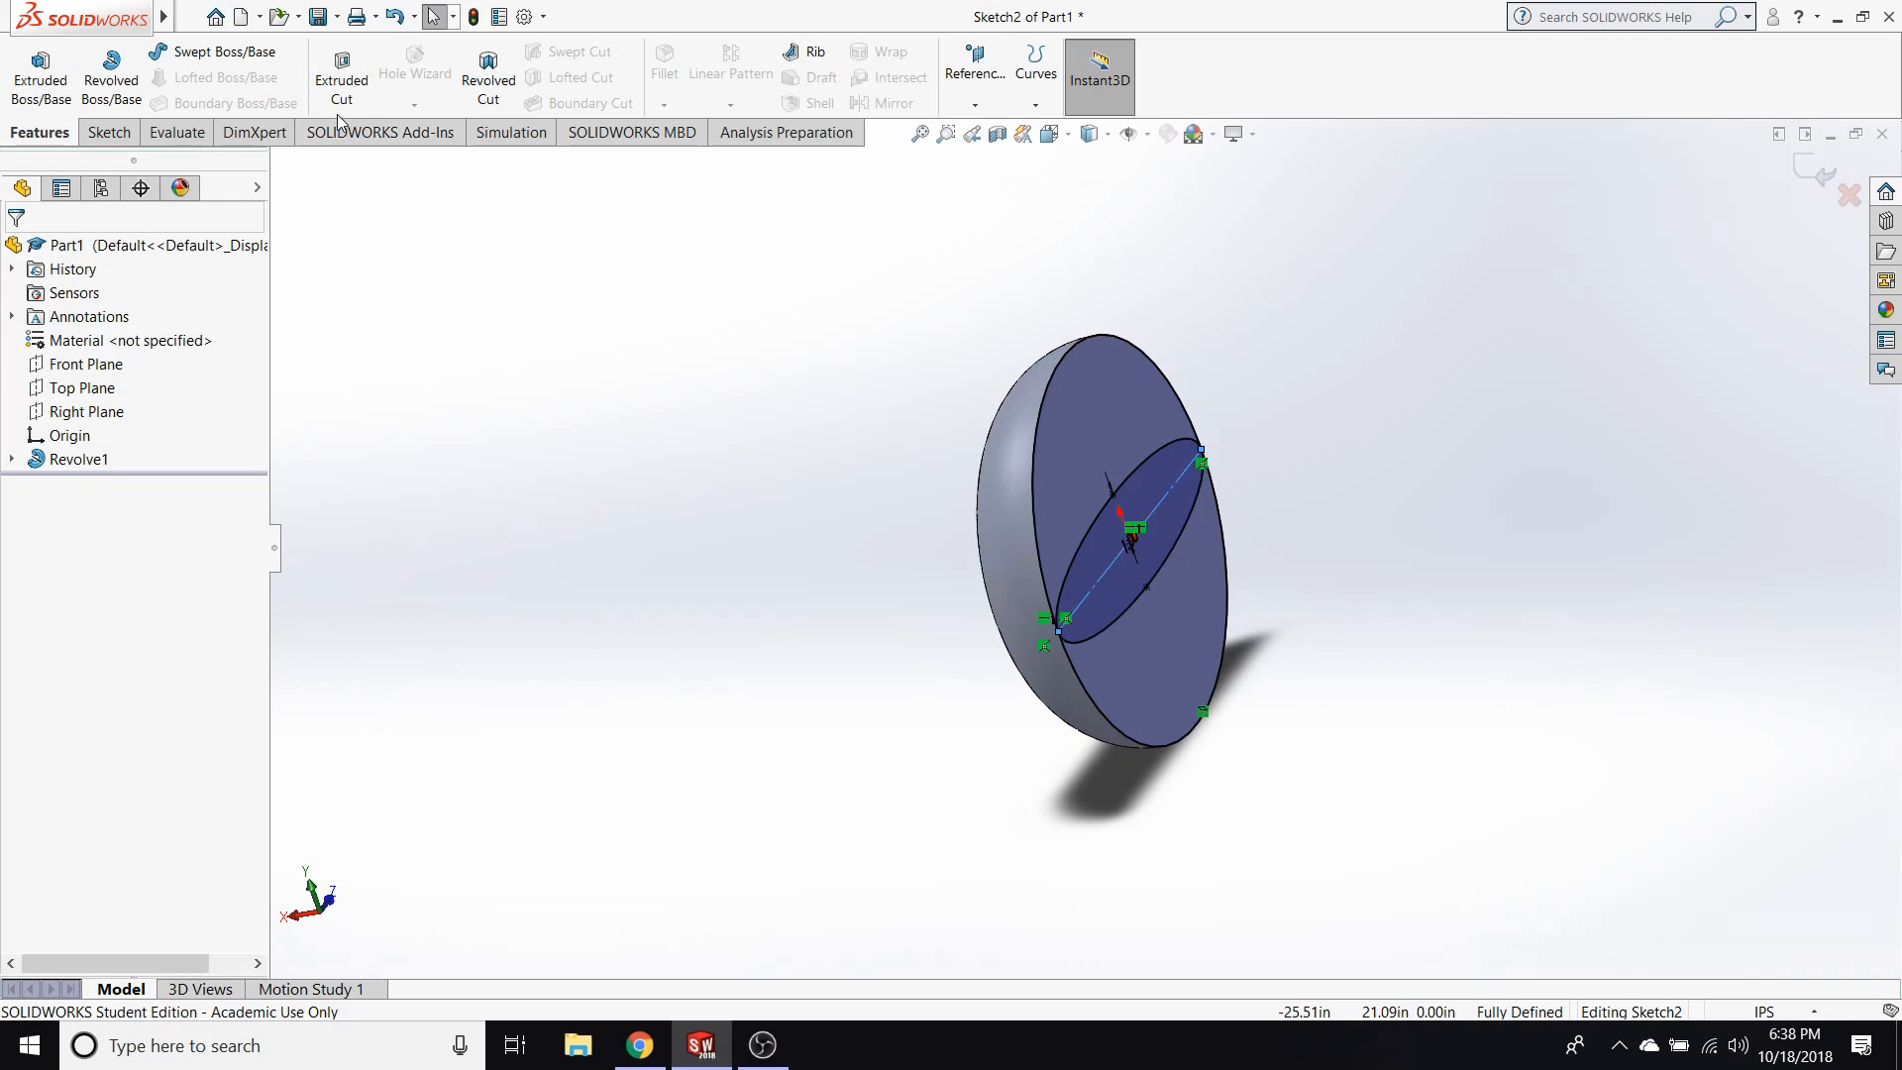
Try a blind extruded cut 2.20 in deep from the ellipse sketch, and cancel it.
middle_drag(938, 560, 659, 676)
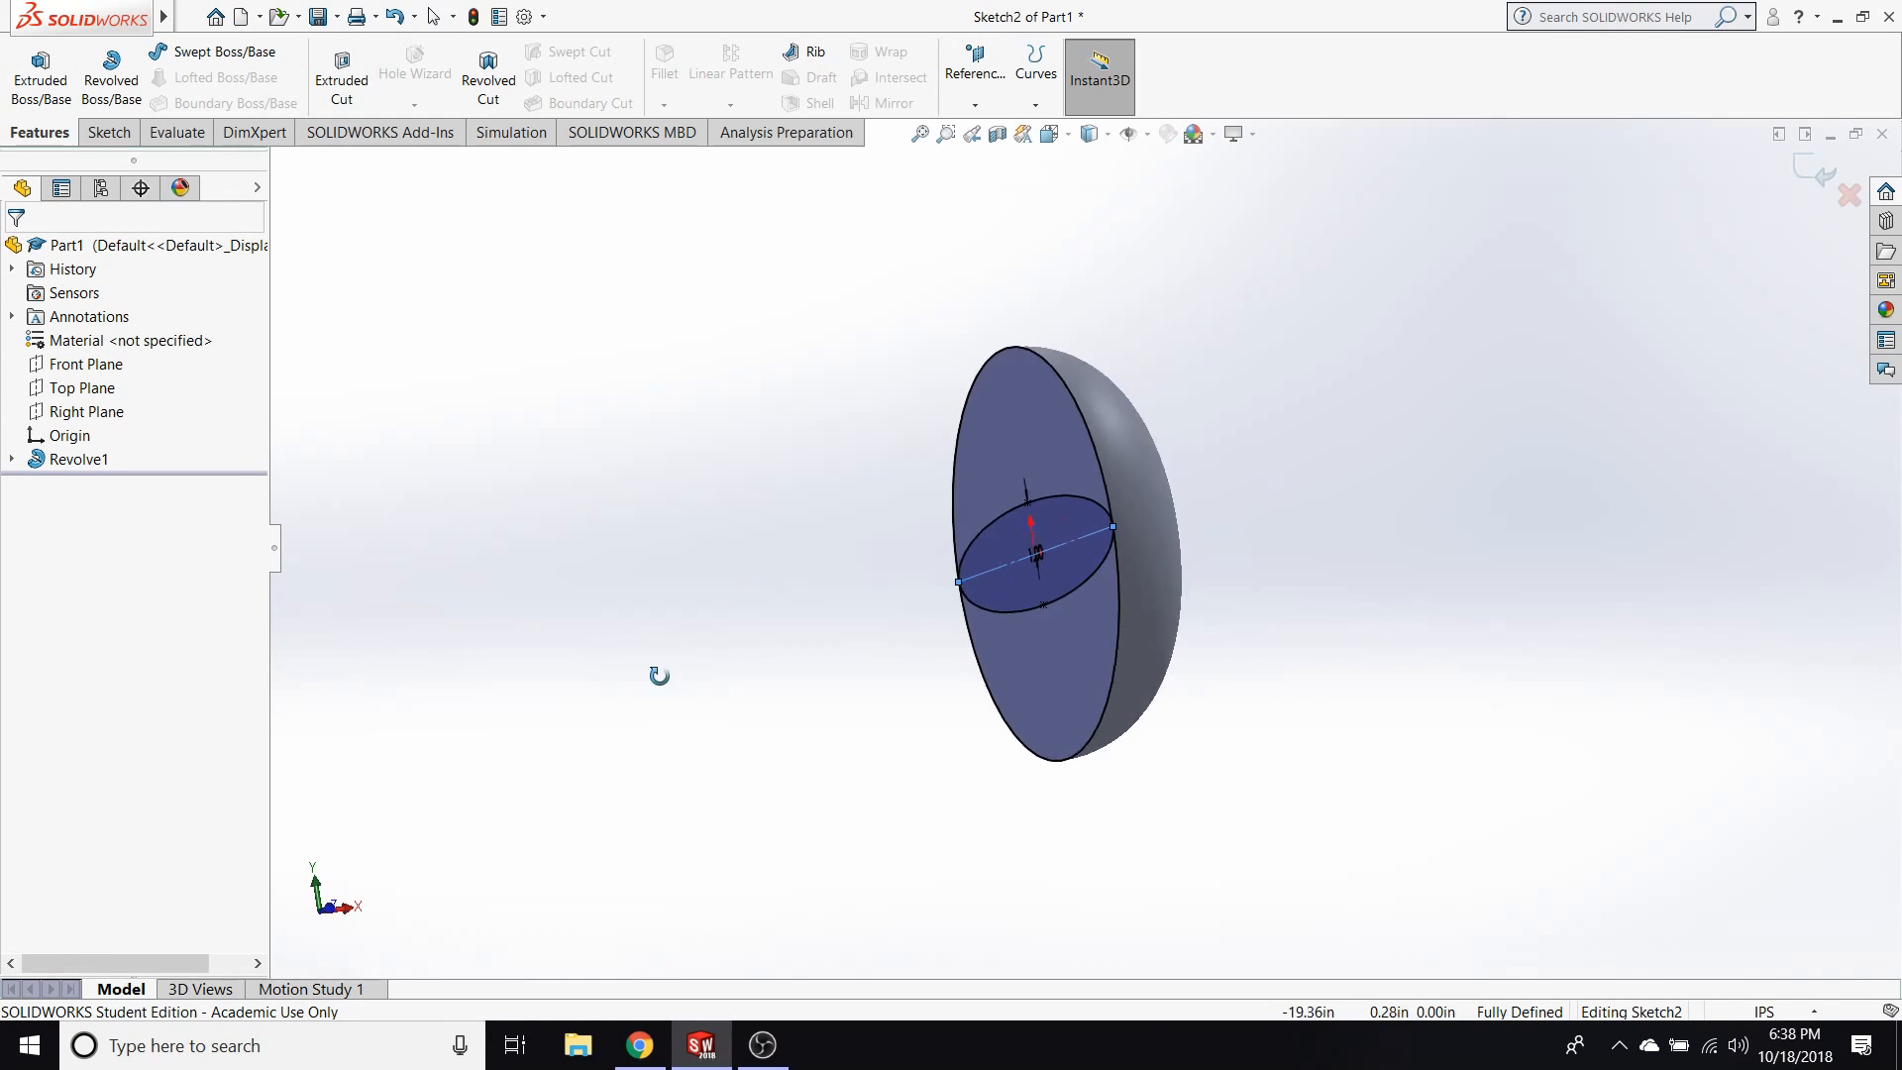
click(342, 79)
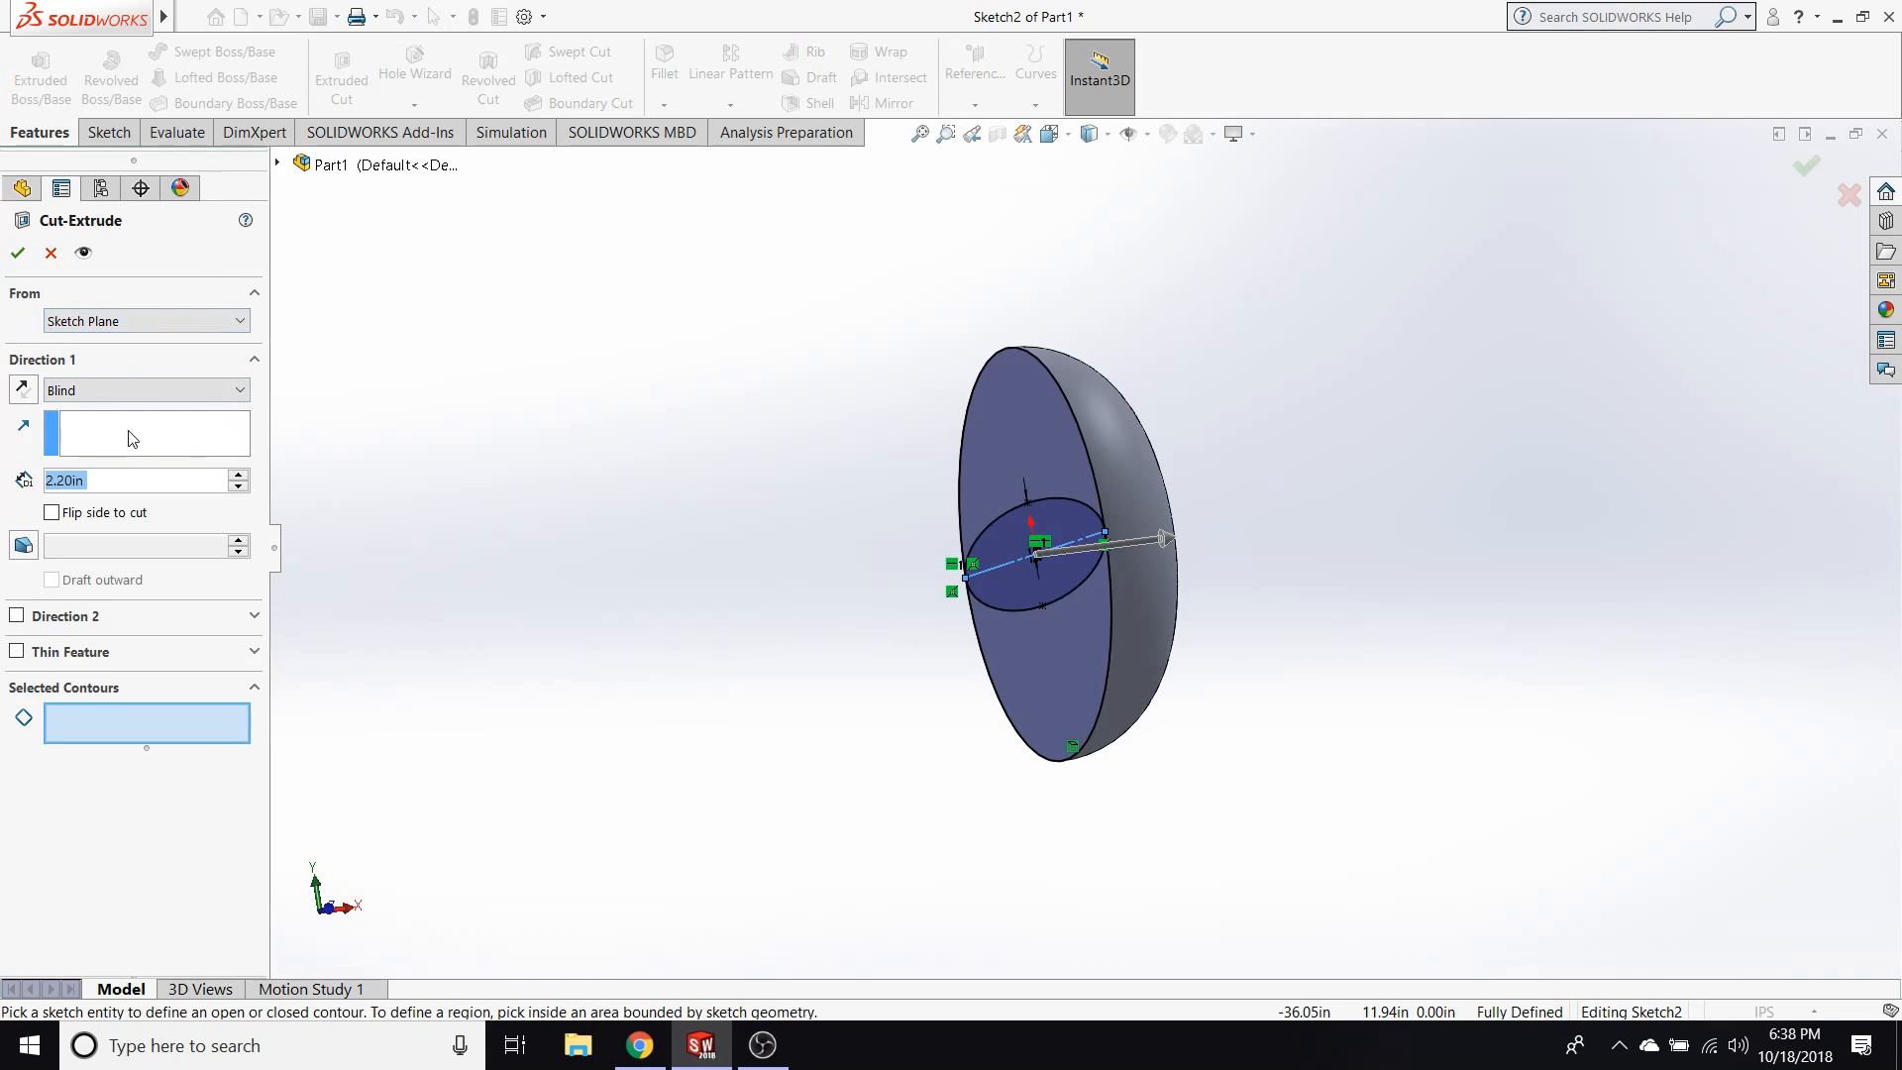
click(17, 253)
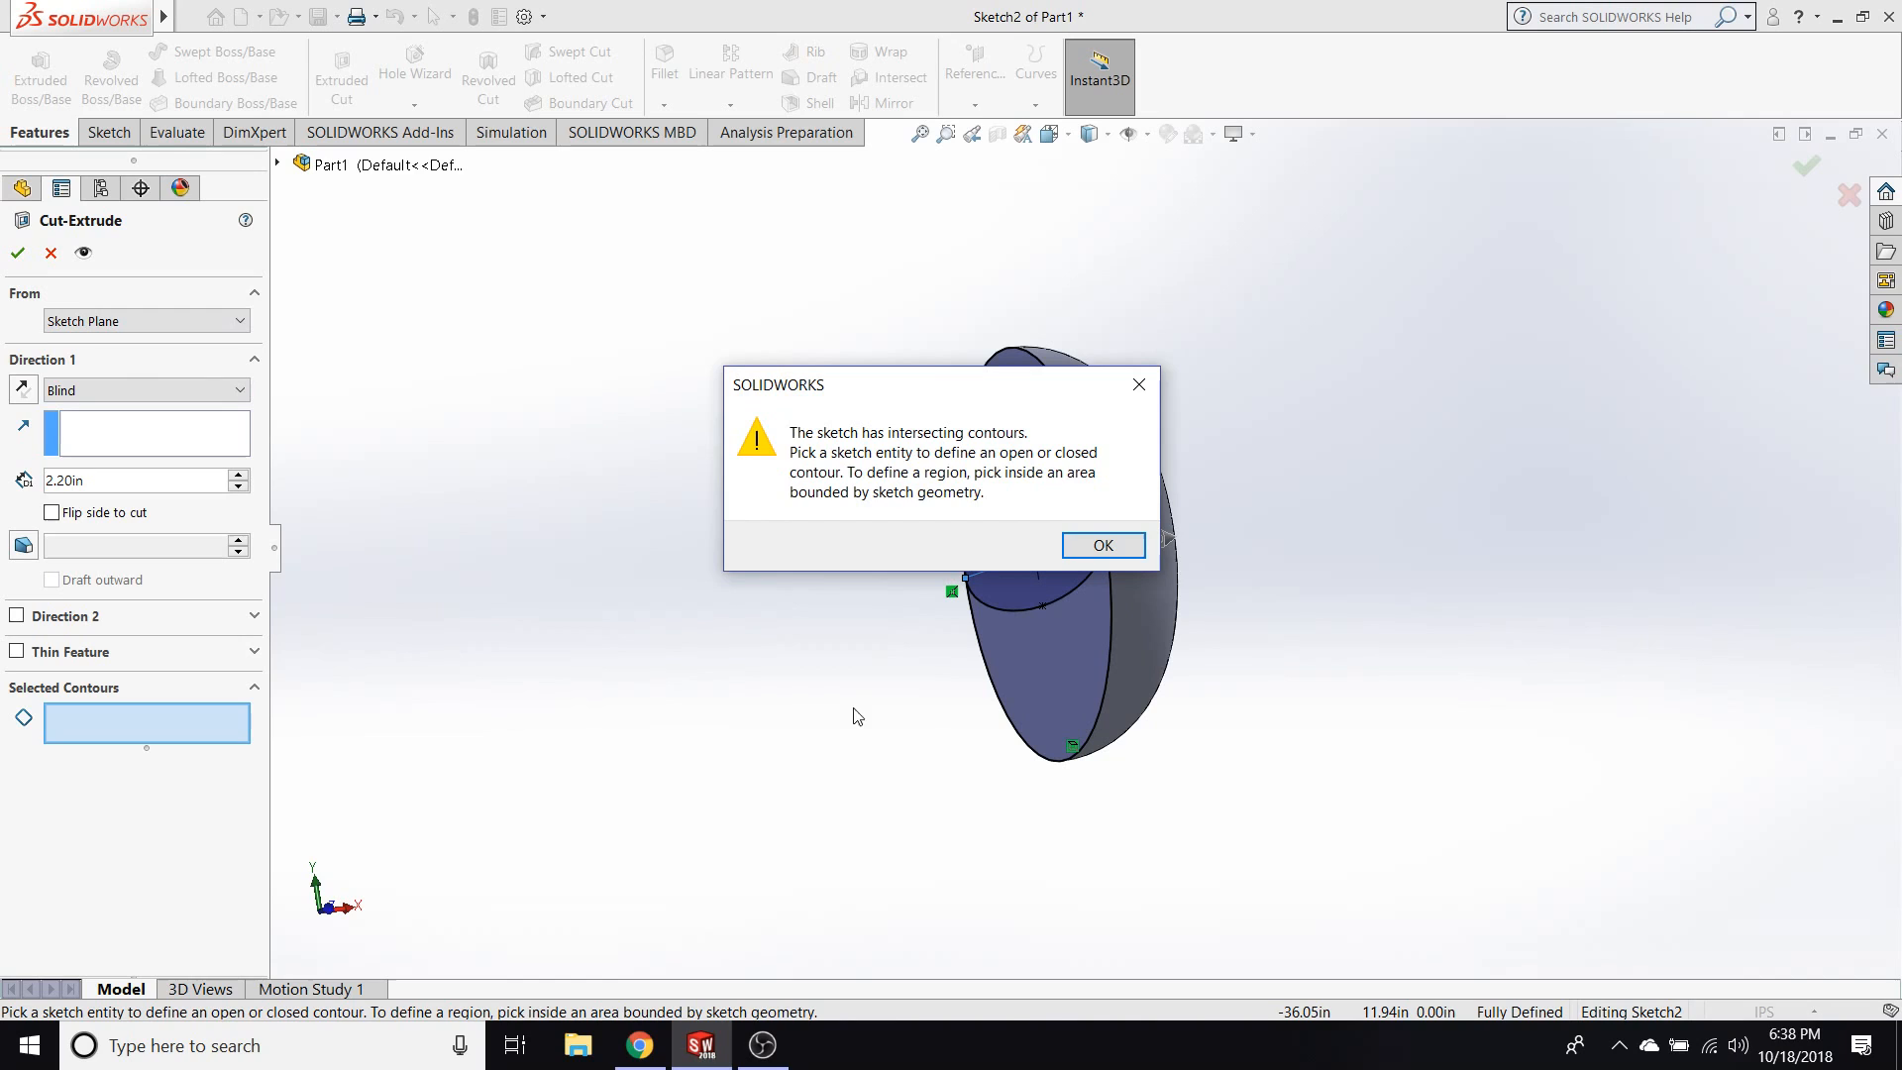
click(1099, 546)
middle_drag(1093, 551, 754, 606)
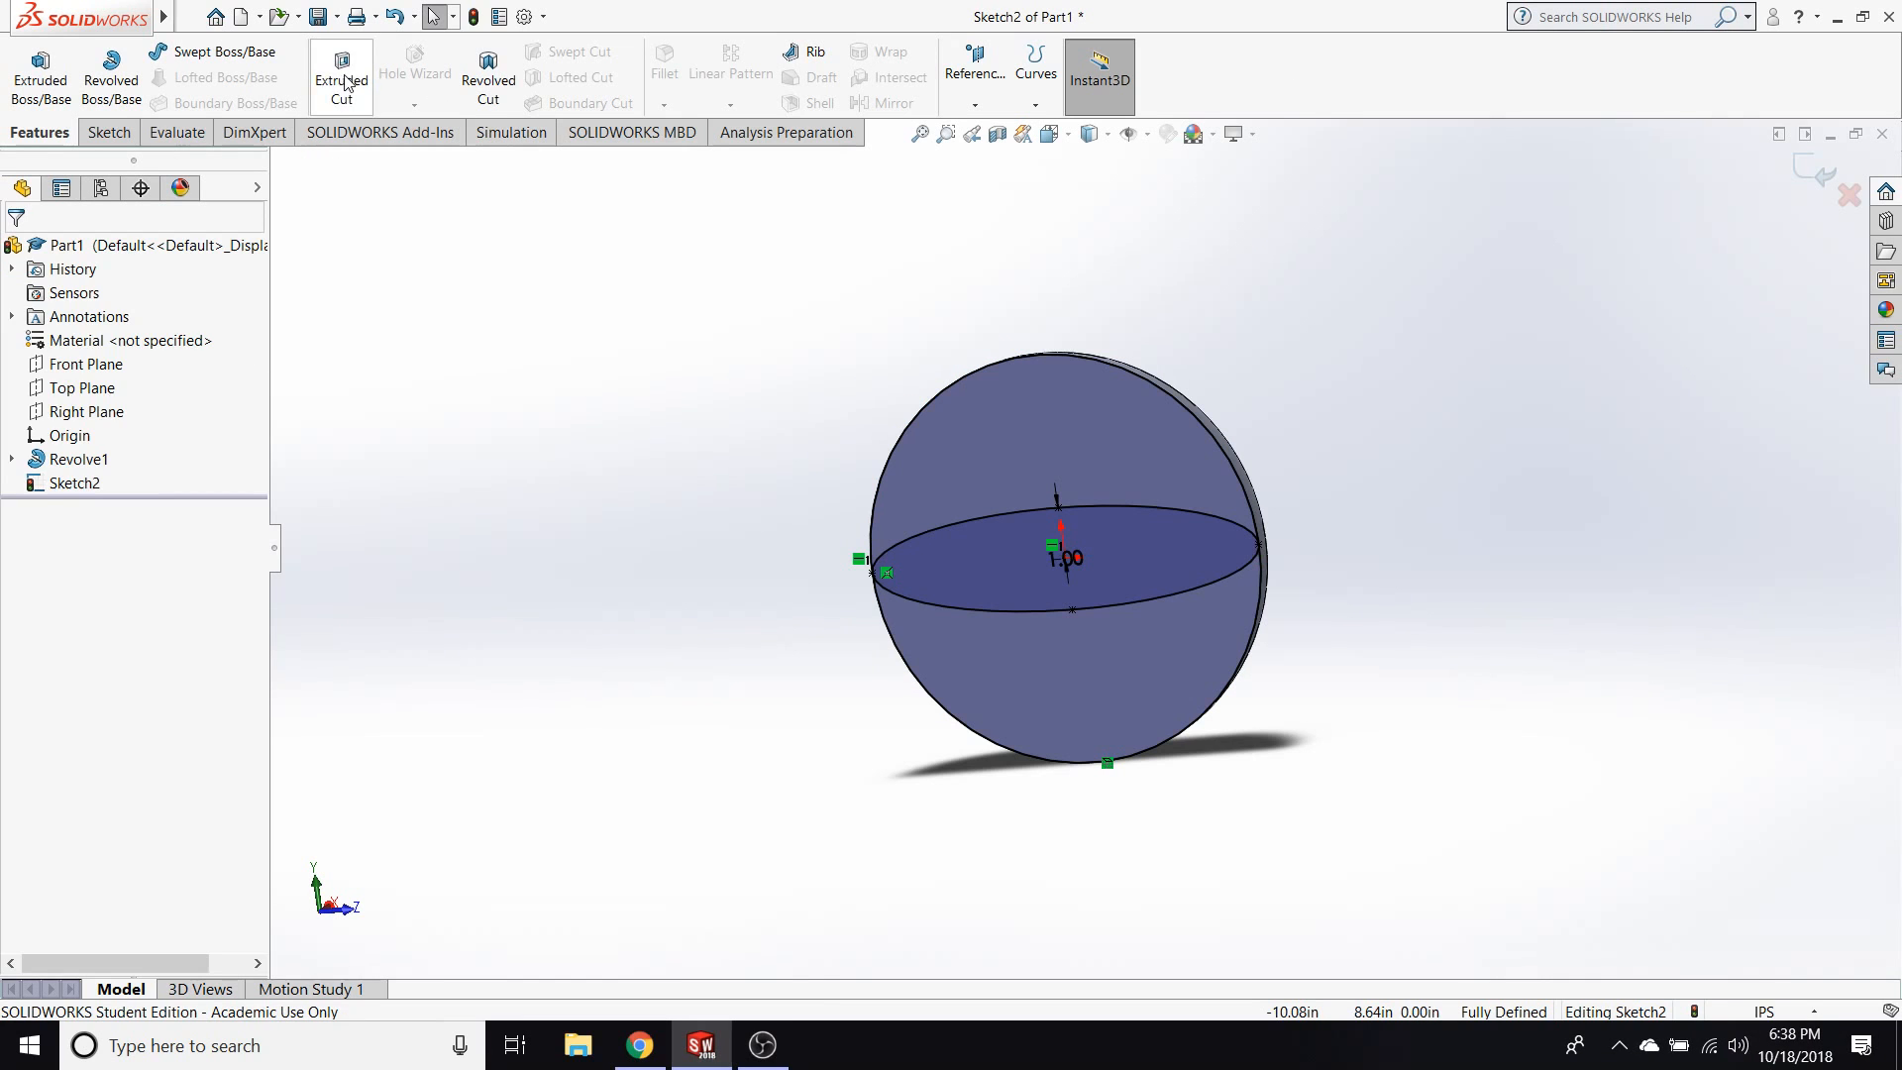
click(347, 83)
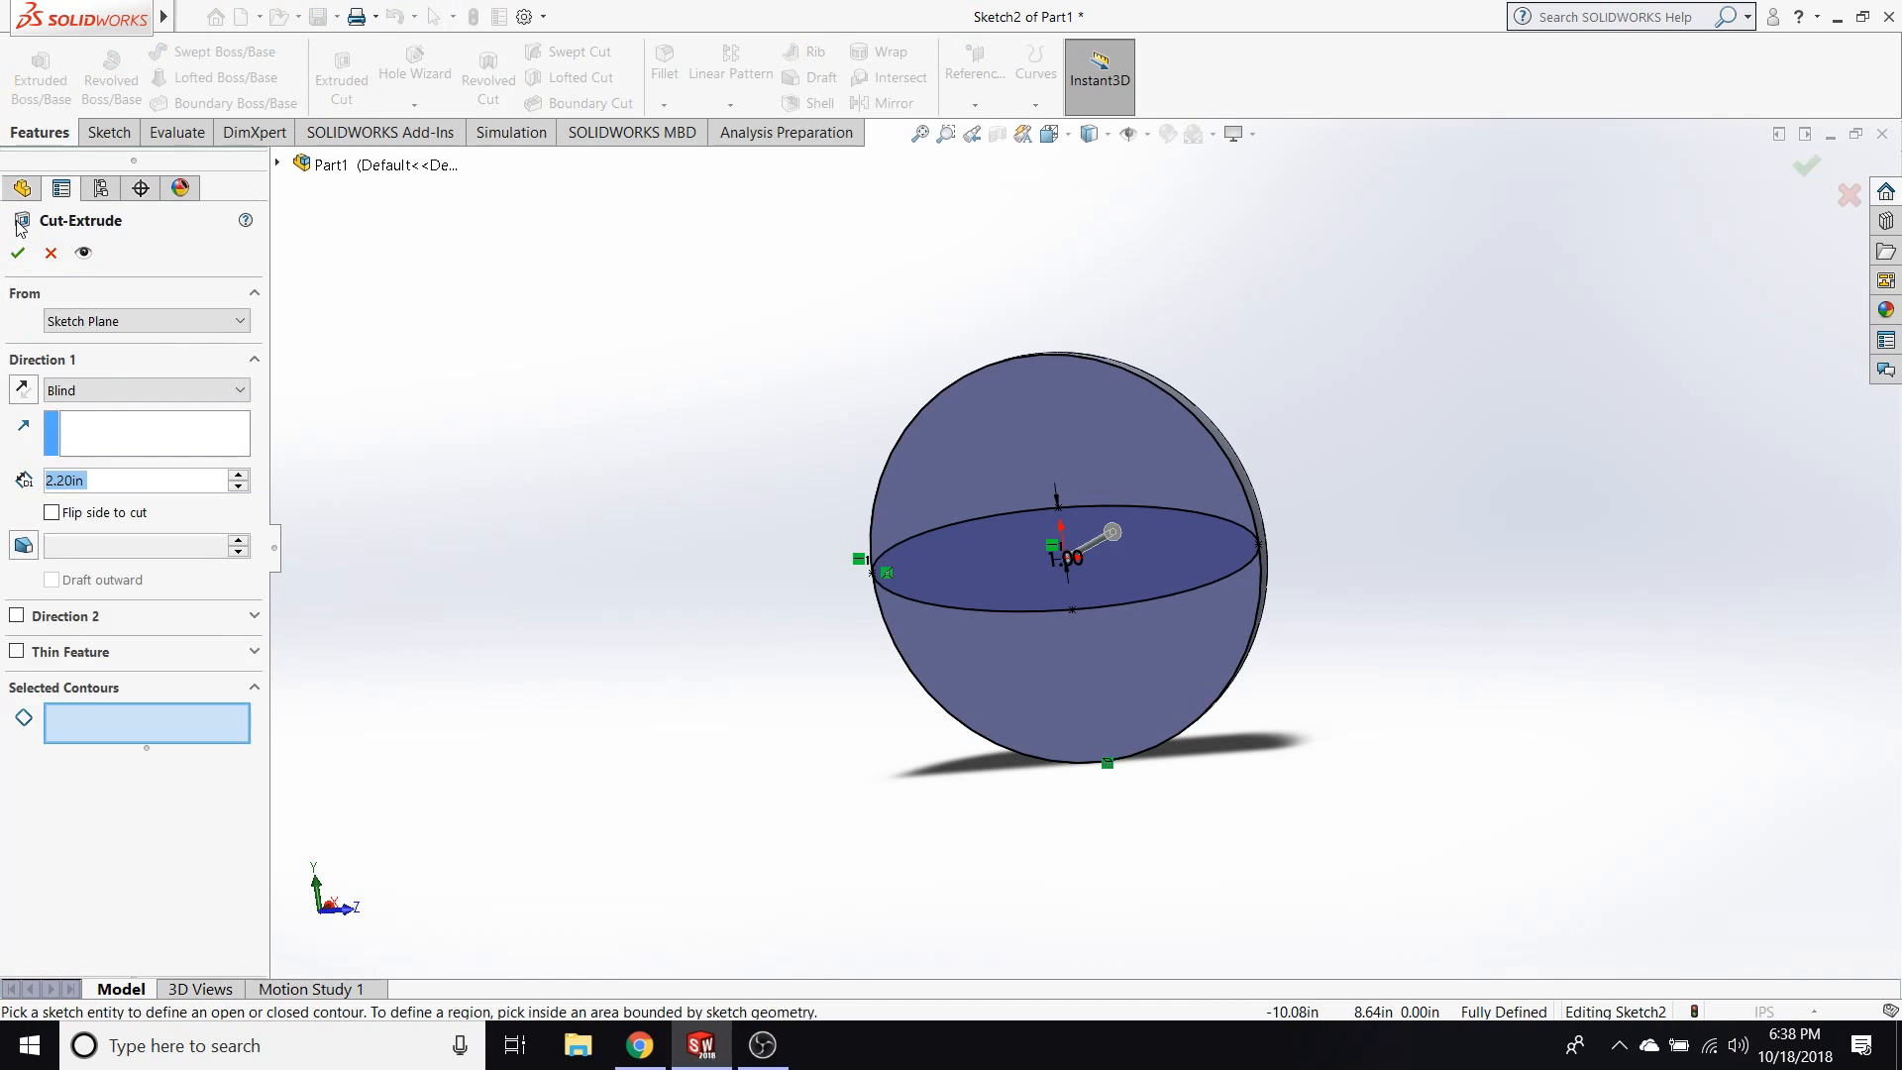
click(20, 253)
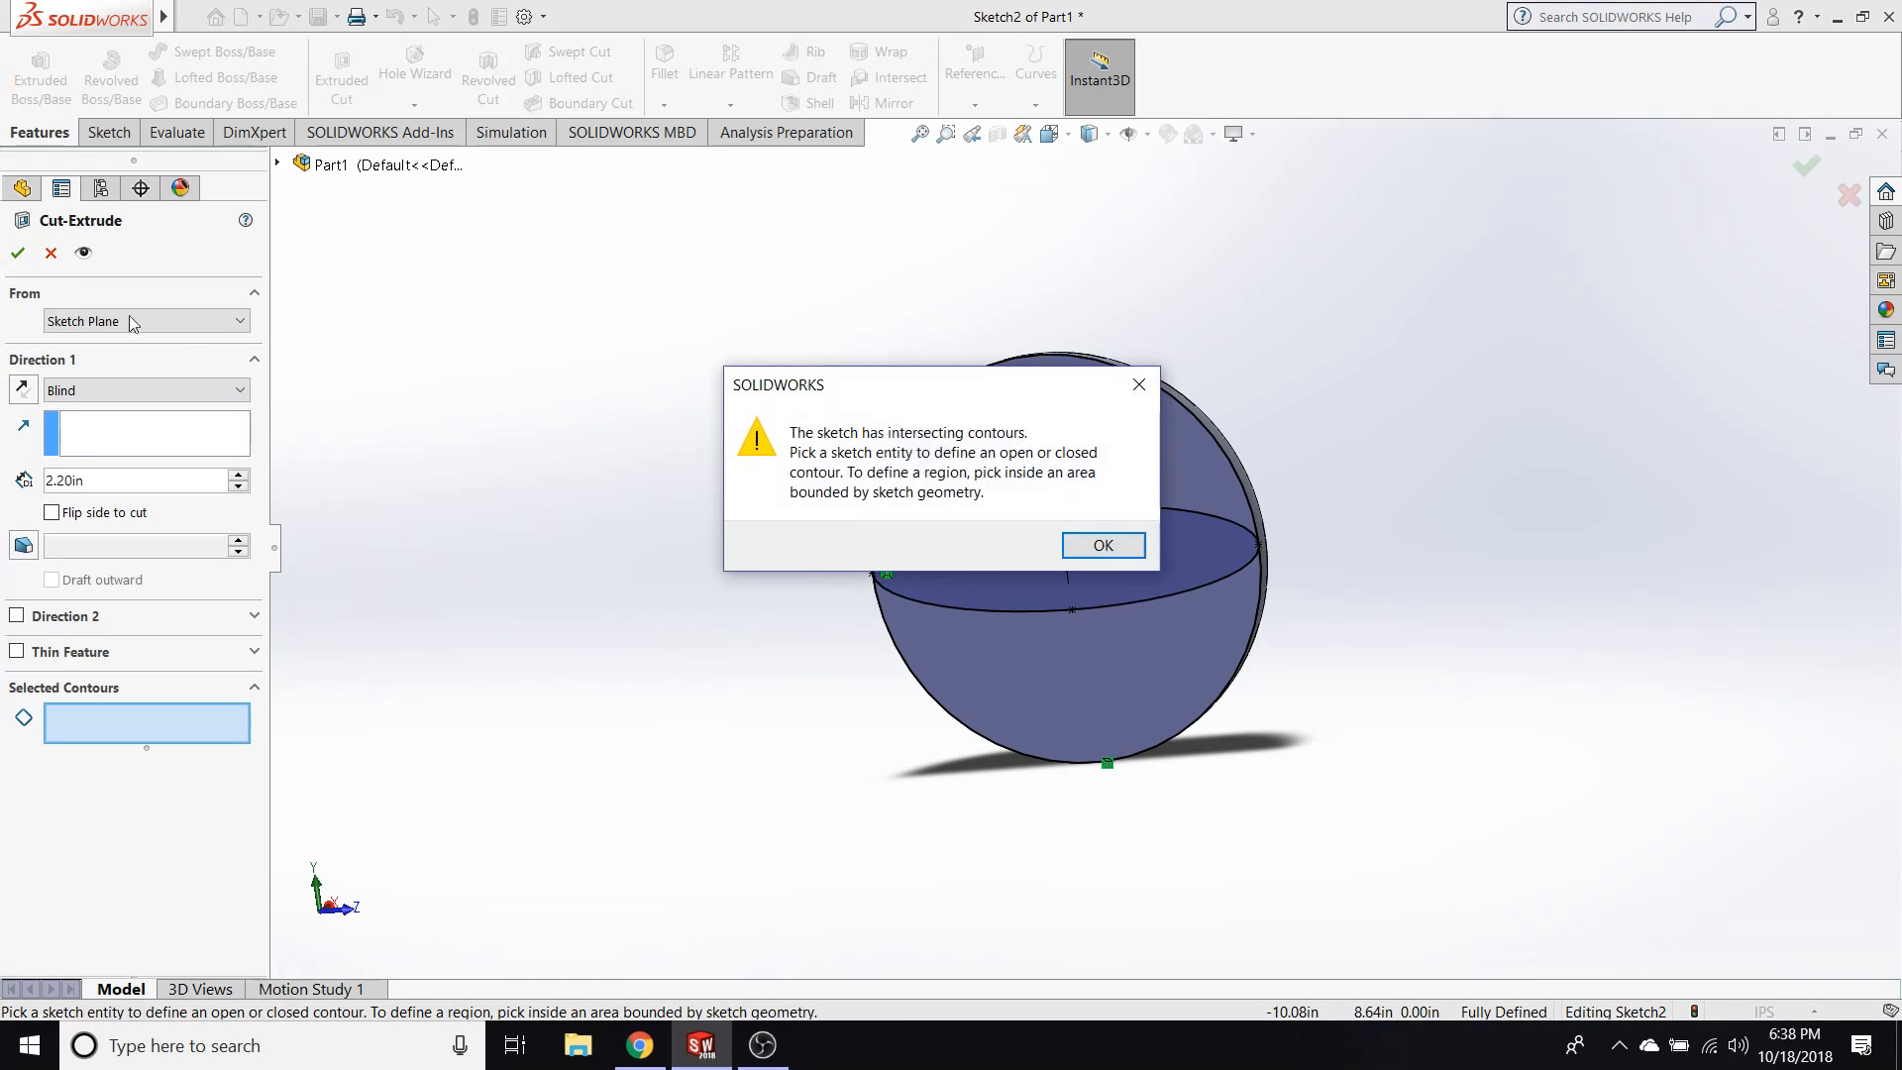
click(1131, 552)
mouse_move(1354, 691)
middle_down()
mouse_move(1447, 662)
mouse_move(1384, 679)
middle_up()
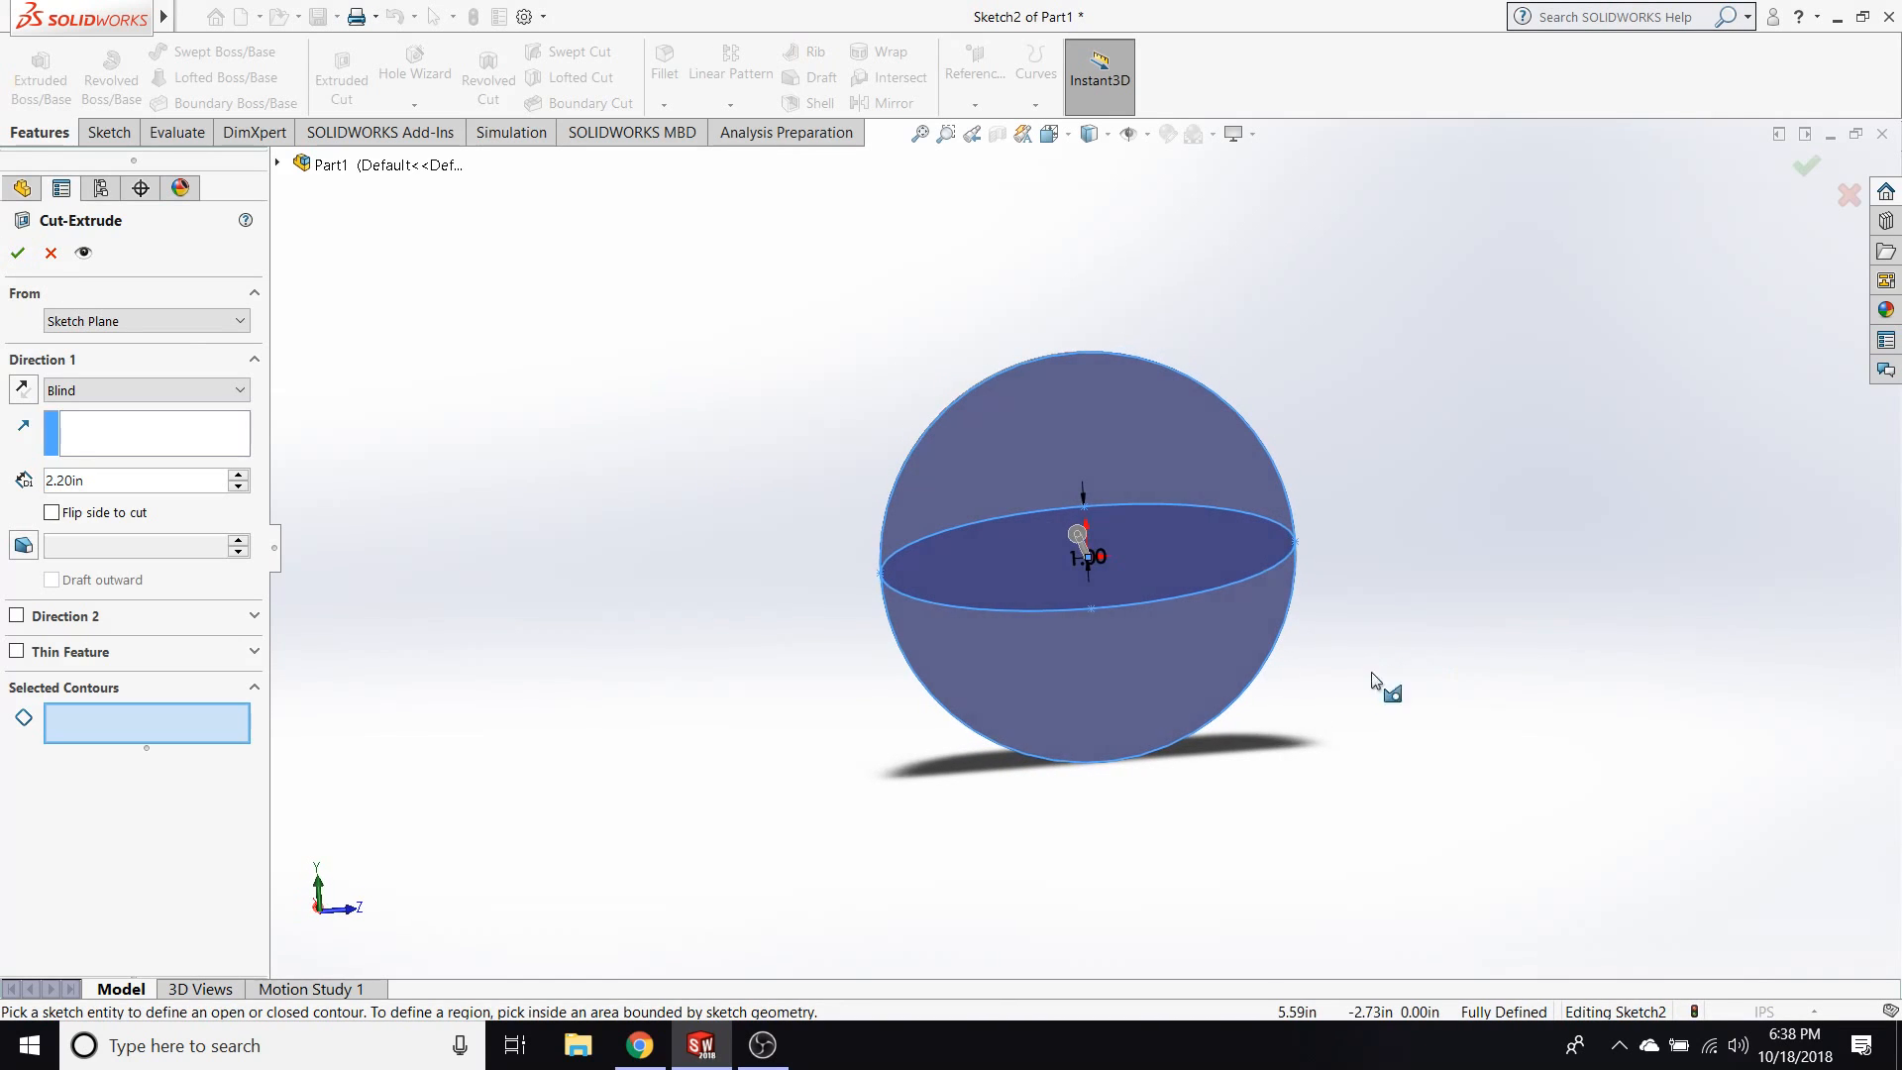
key(Escape)
Detach the ellipse's long-axis end point from the circular edge and move it inward to about 3.26 in from the centre.
click(895, 573)
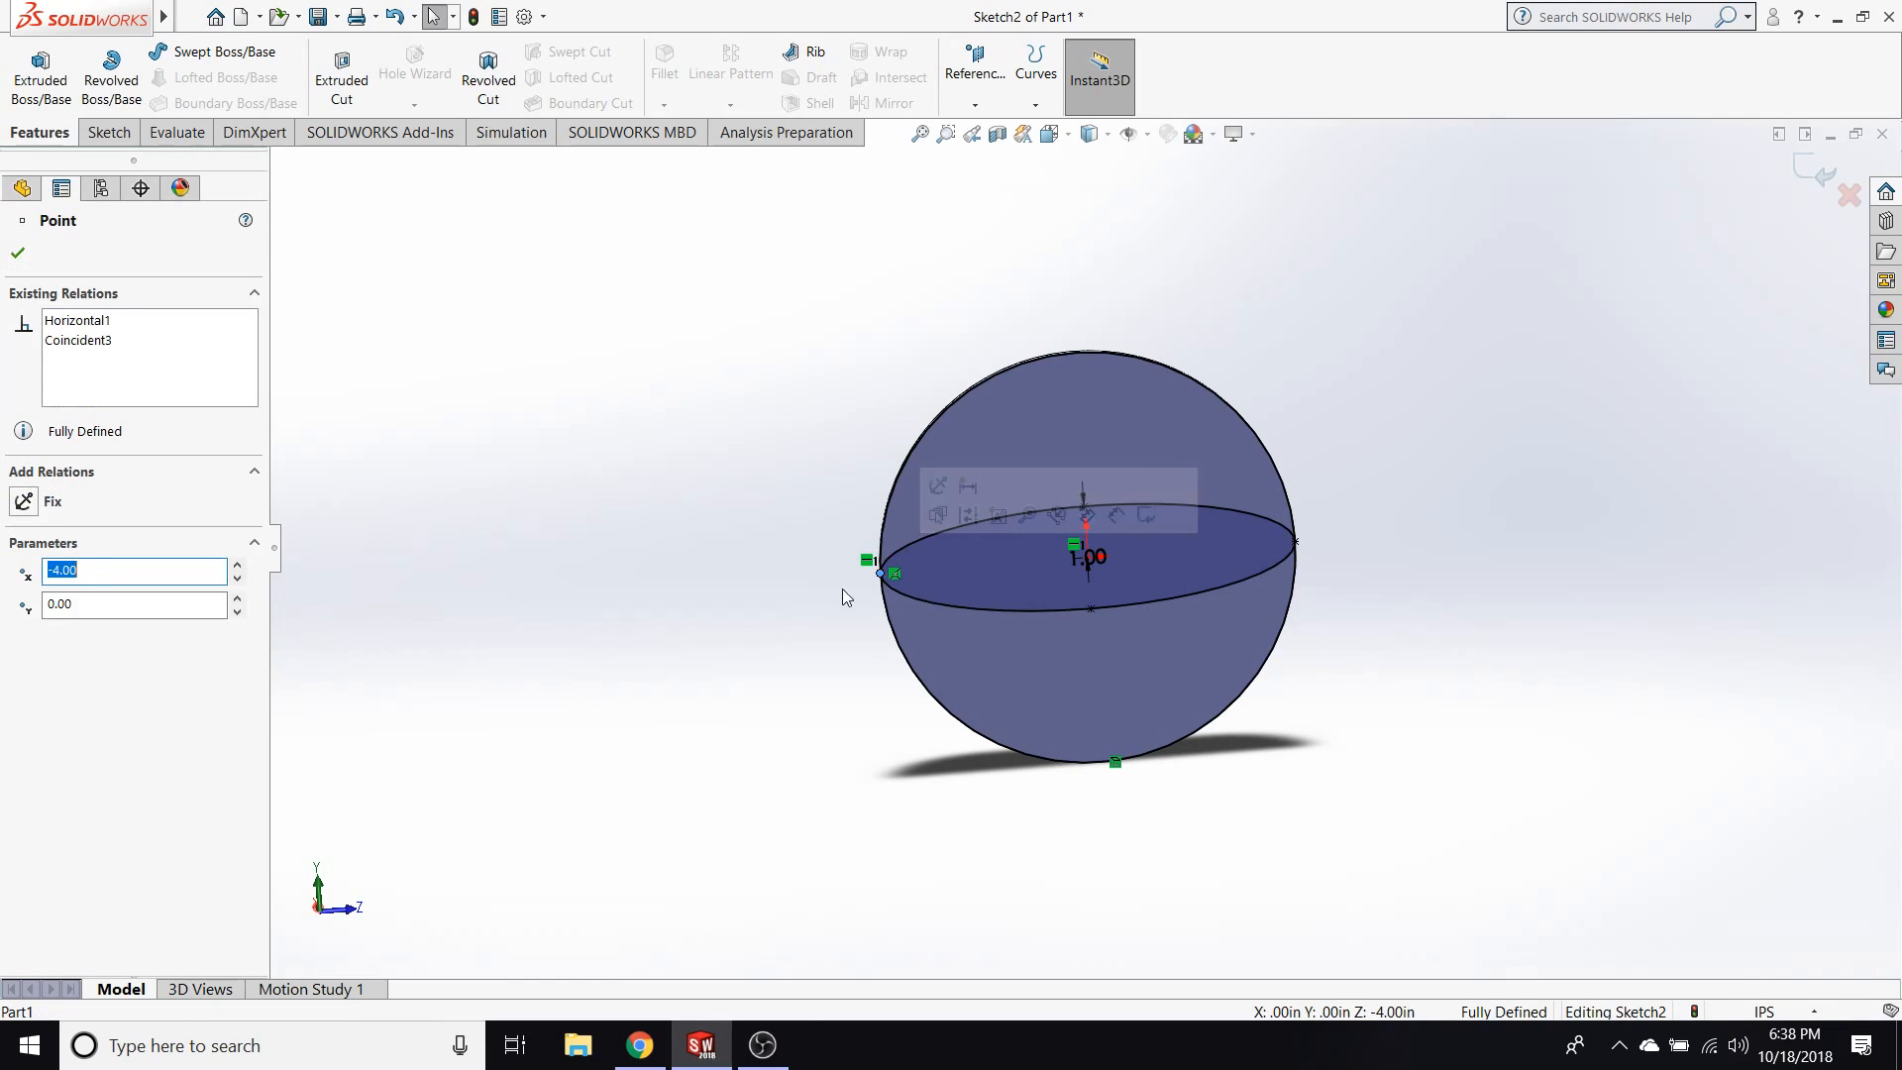
mouse_move(897, 574)
mouse_down()
mouse_move(925, 585)
mouse_move(917, 571)
mouse_up()
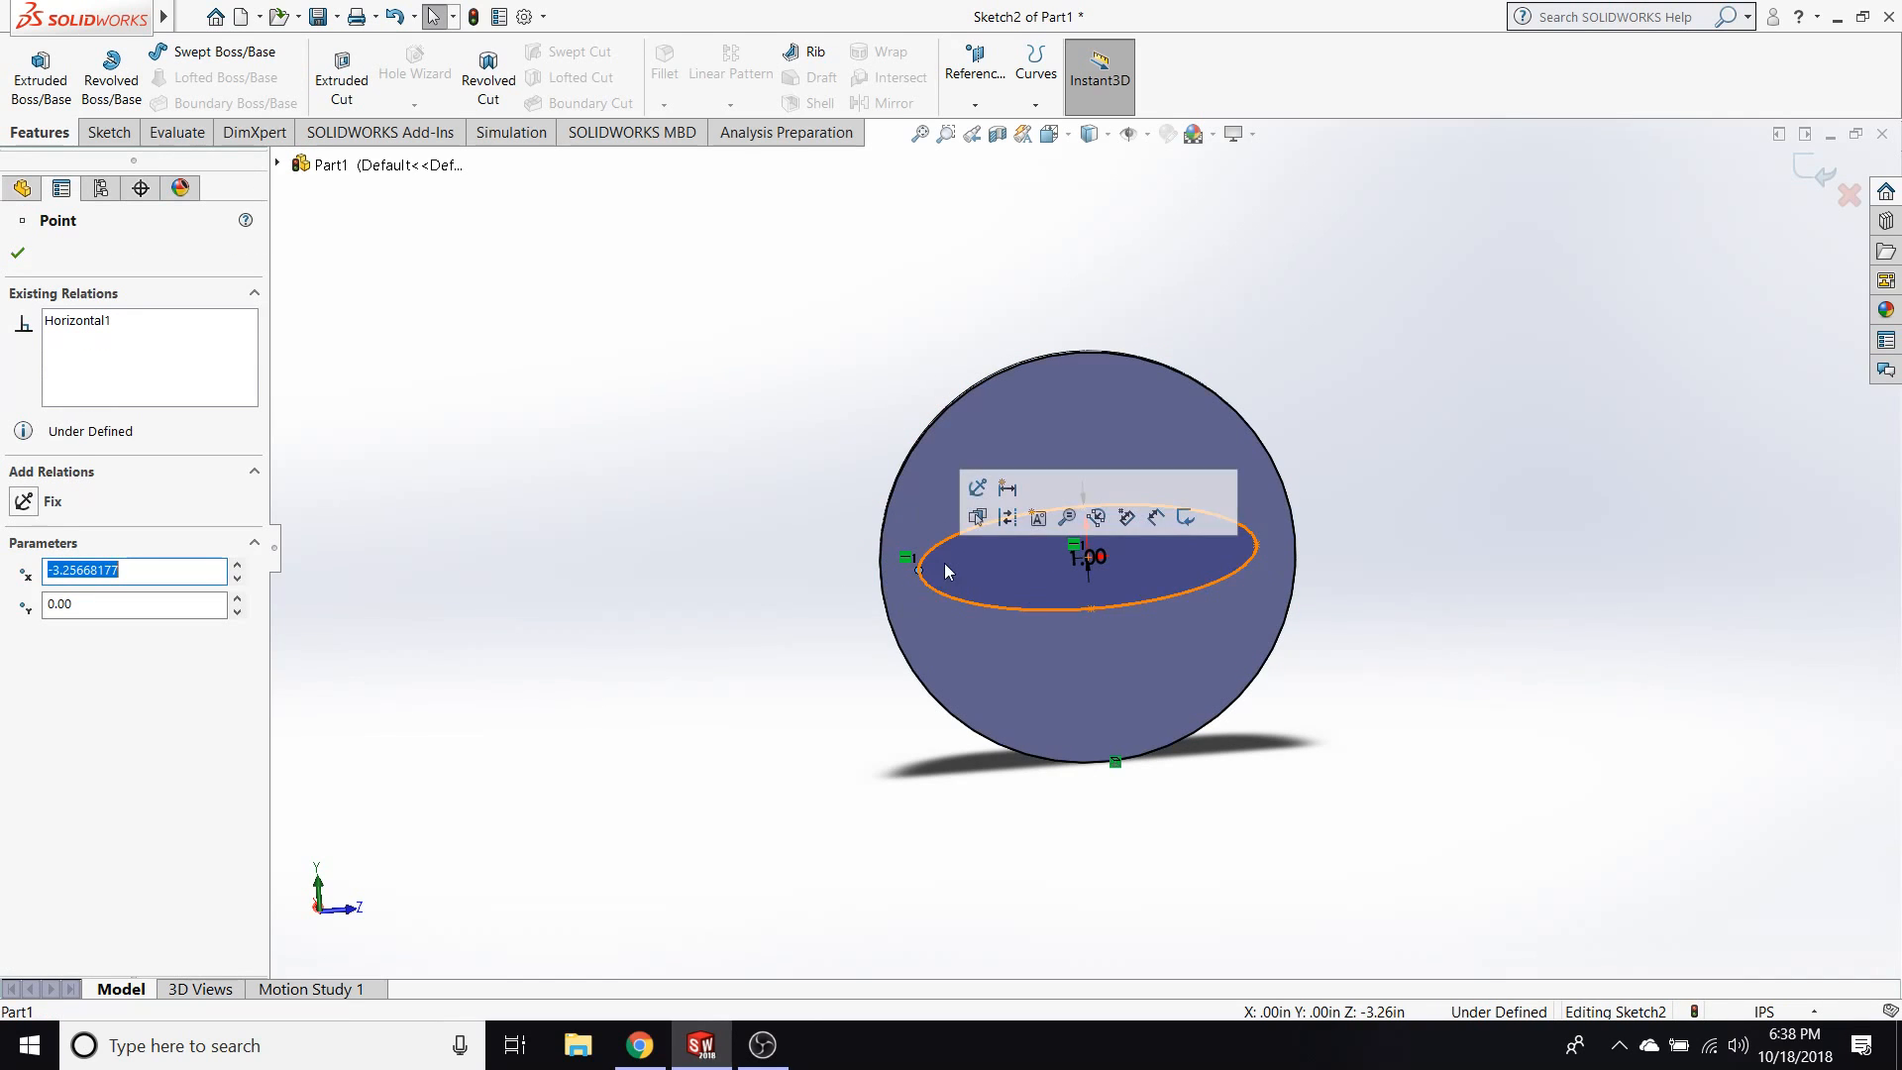
click(881, 572)
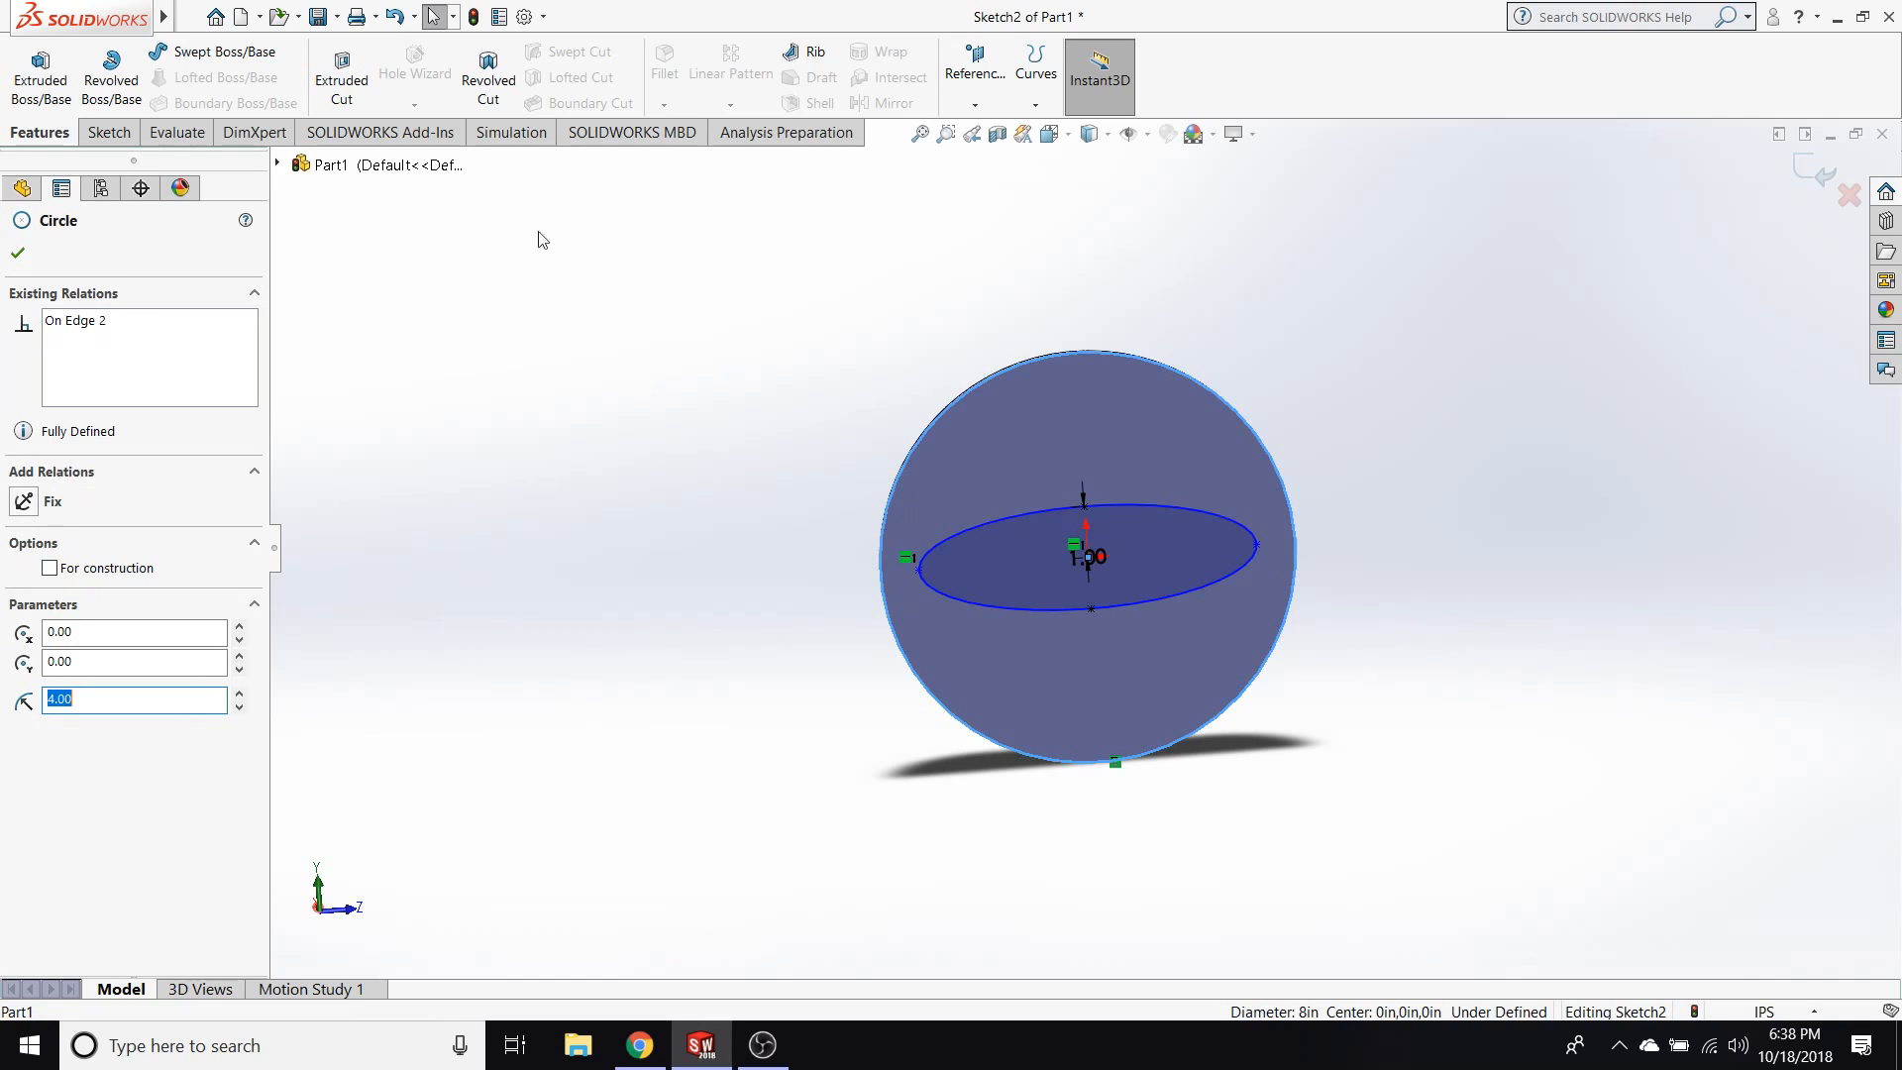
click(1466, 758)
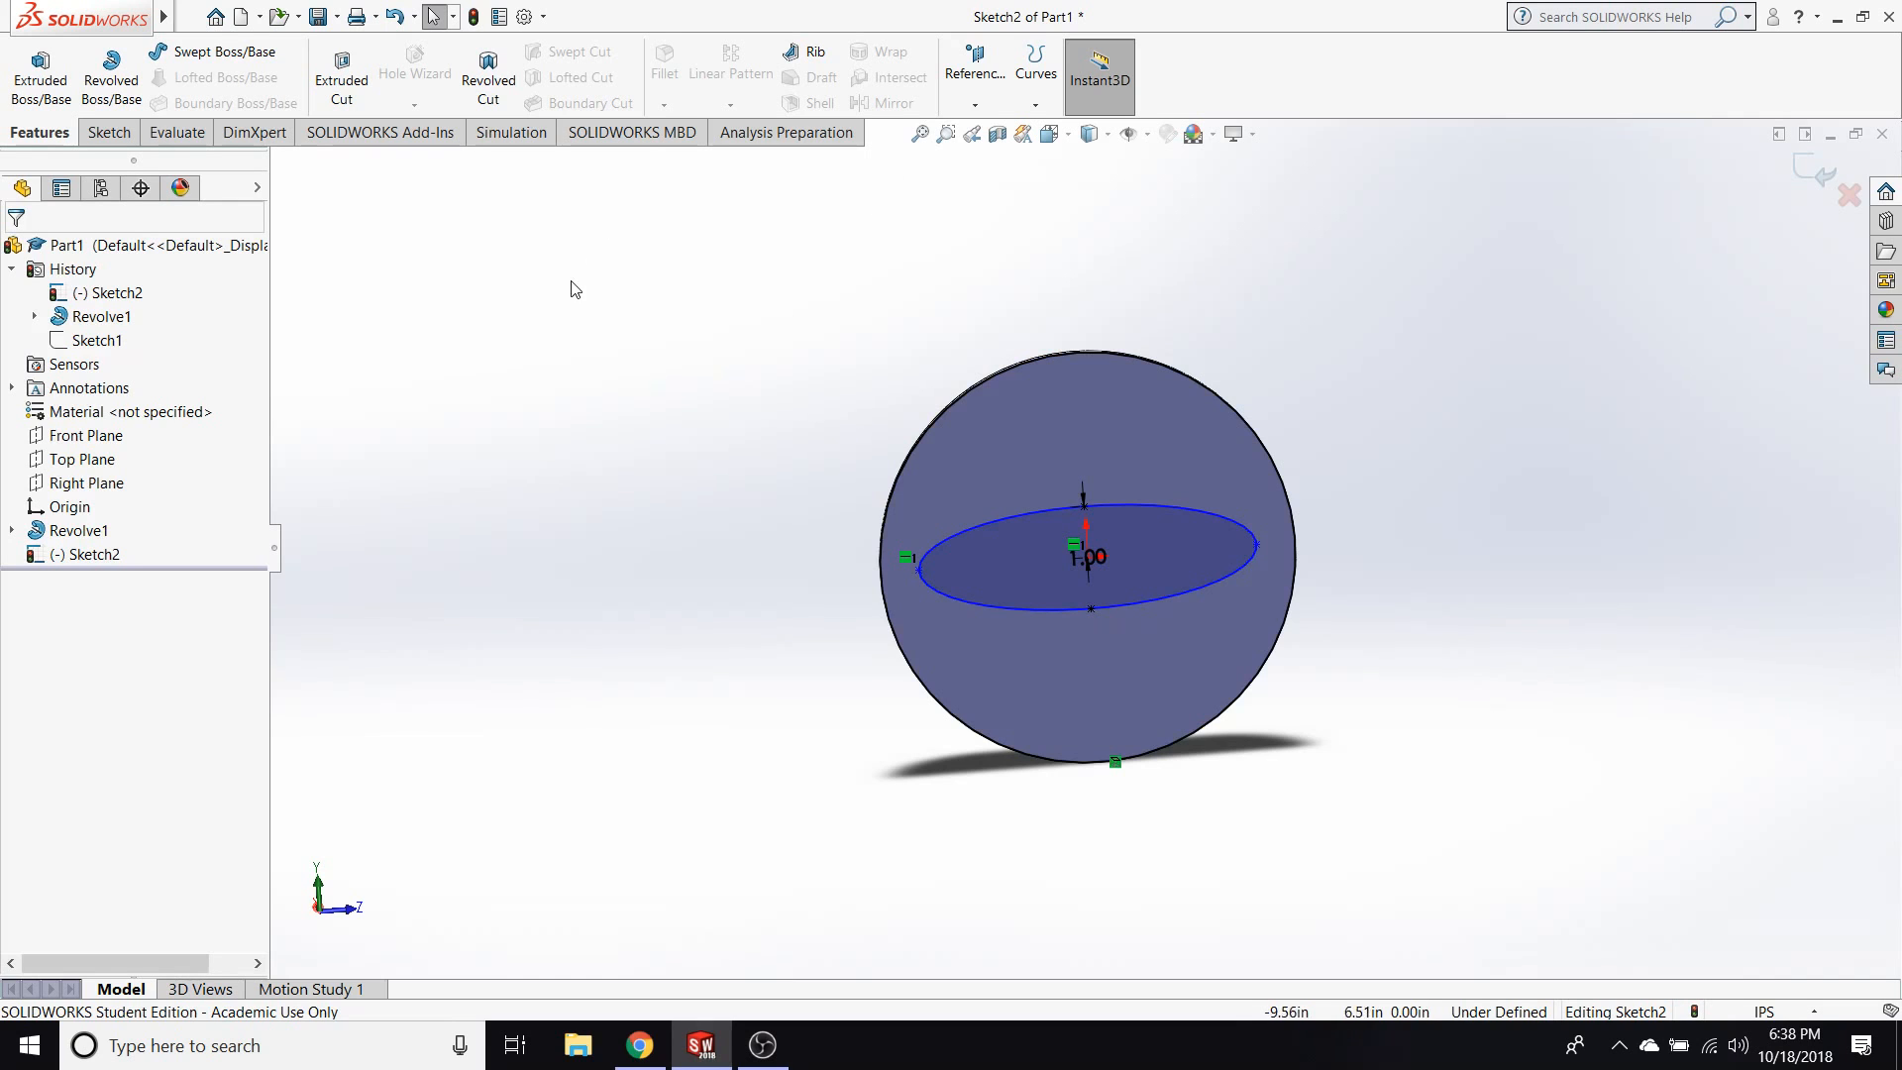
Pull the ellipse's long-axis end point outward to about 0.61 in inside the circular edge.
scroll(869, 587, up, 2)
scroll(869, 586, down, 6)
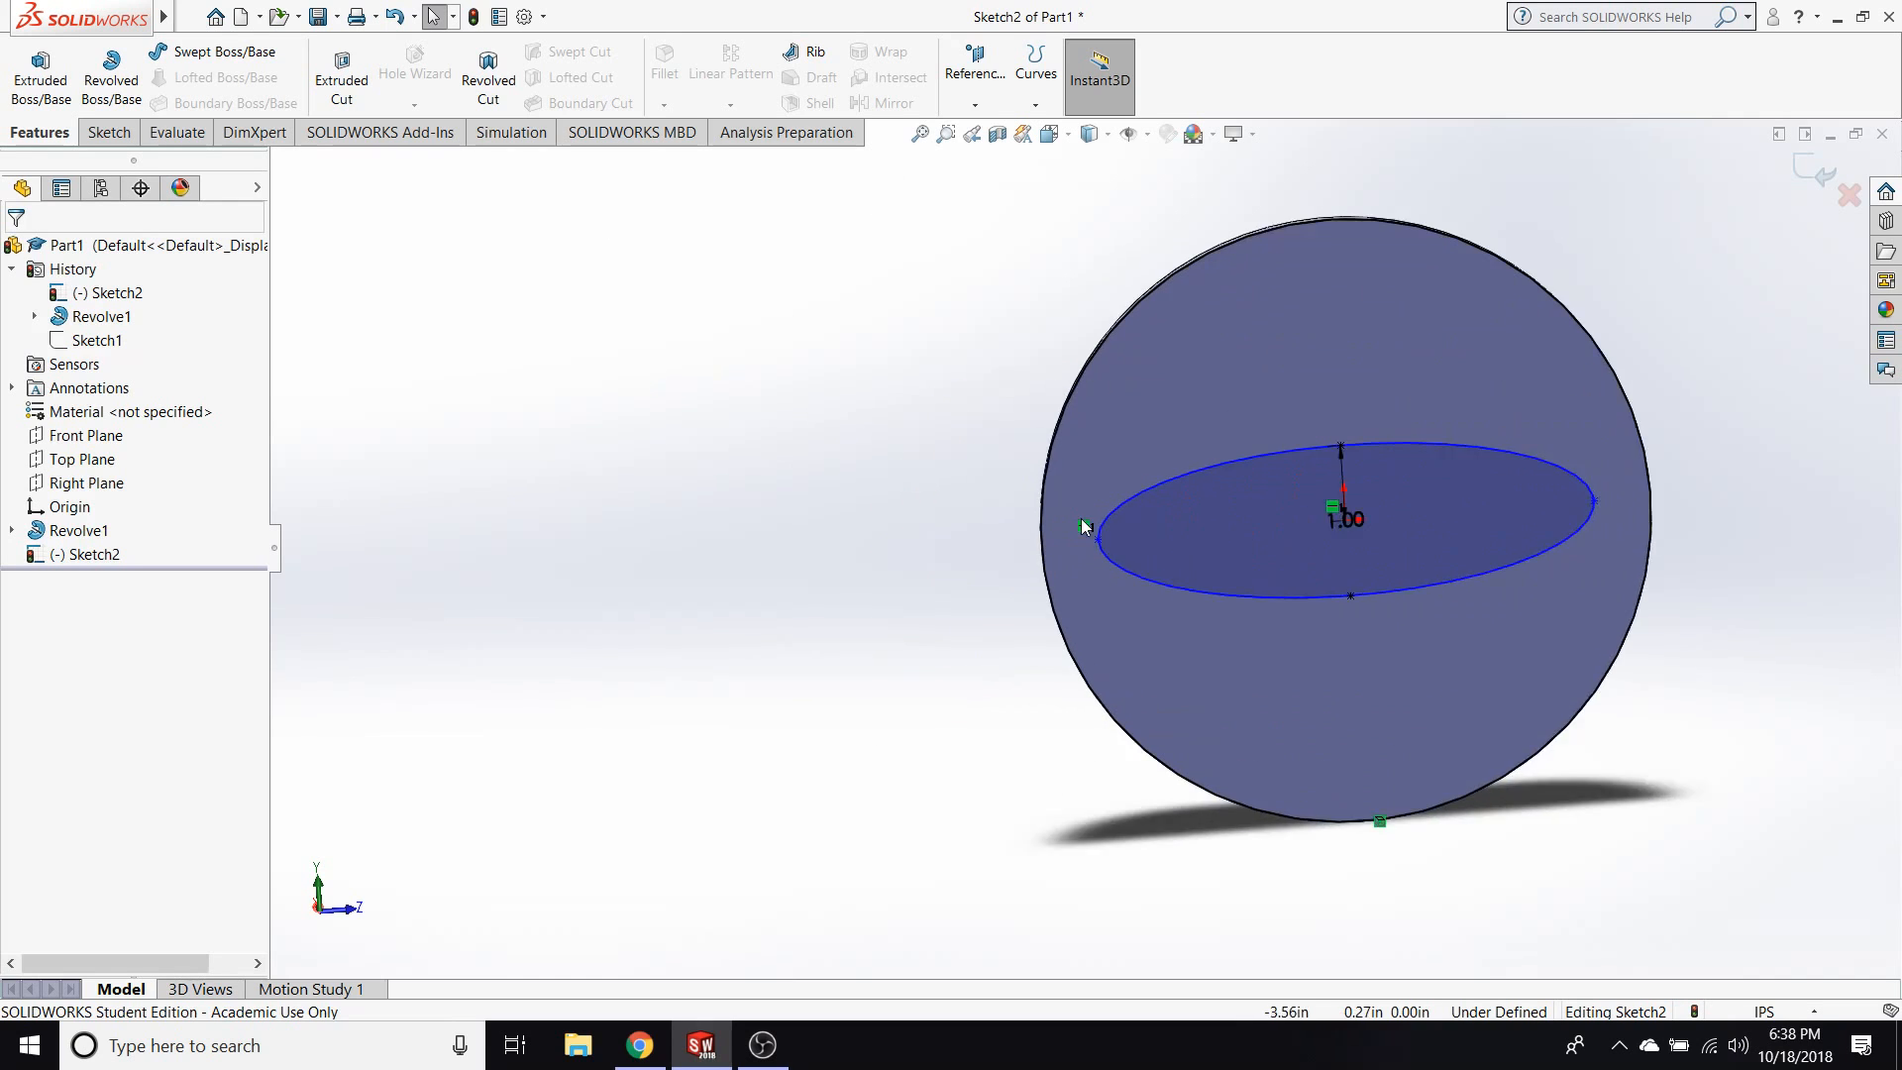
scroll(1091, 622, up, 3)
scroll(1099, 578, down, 2)
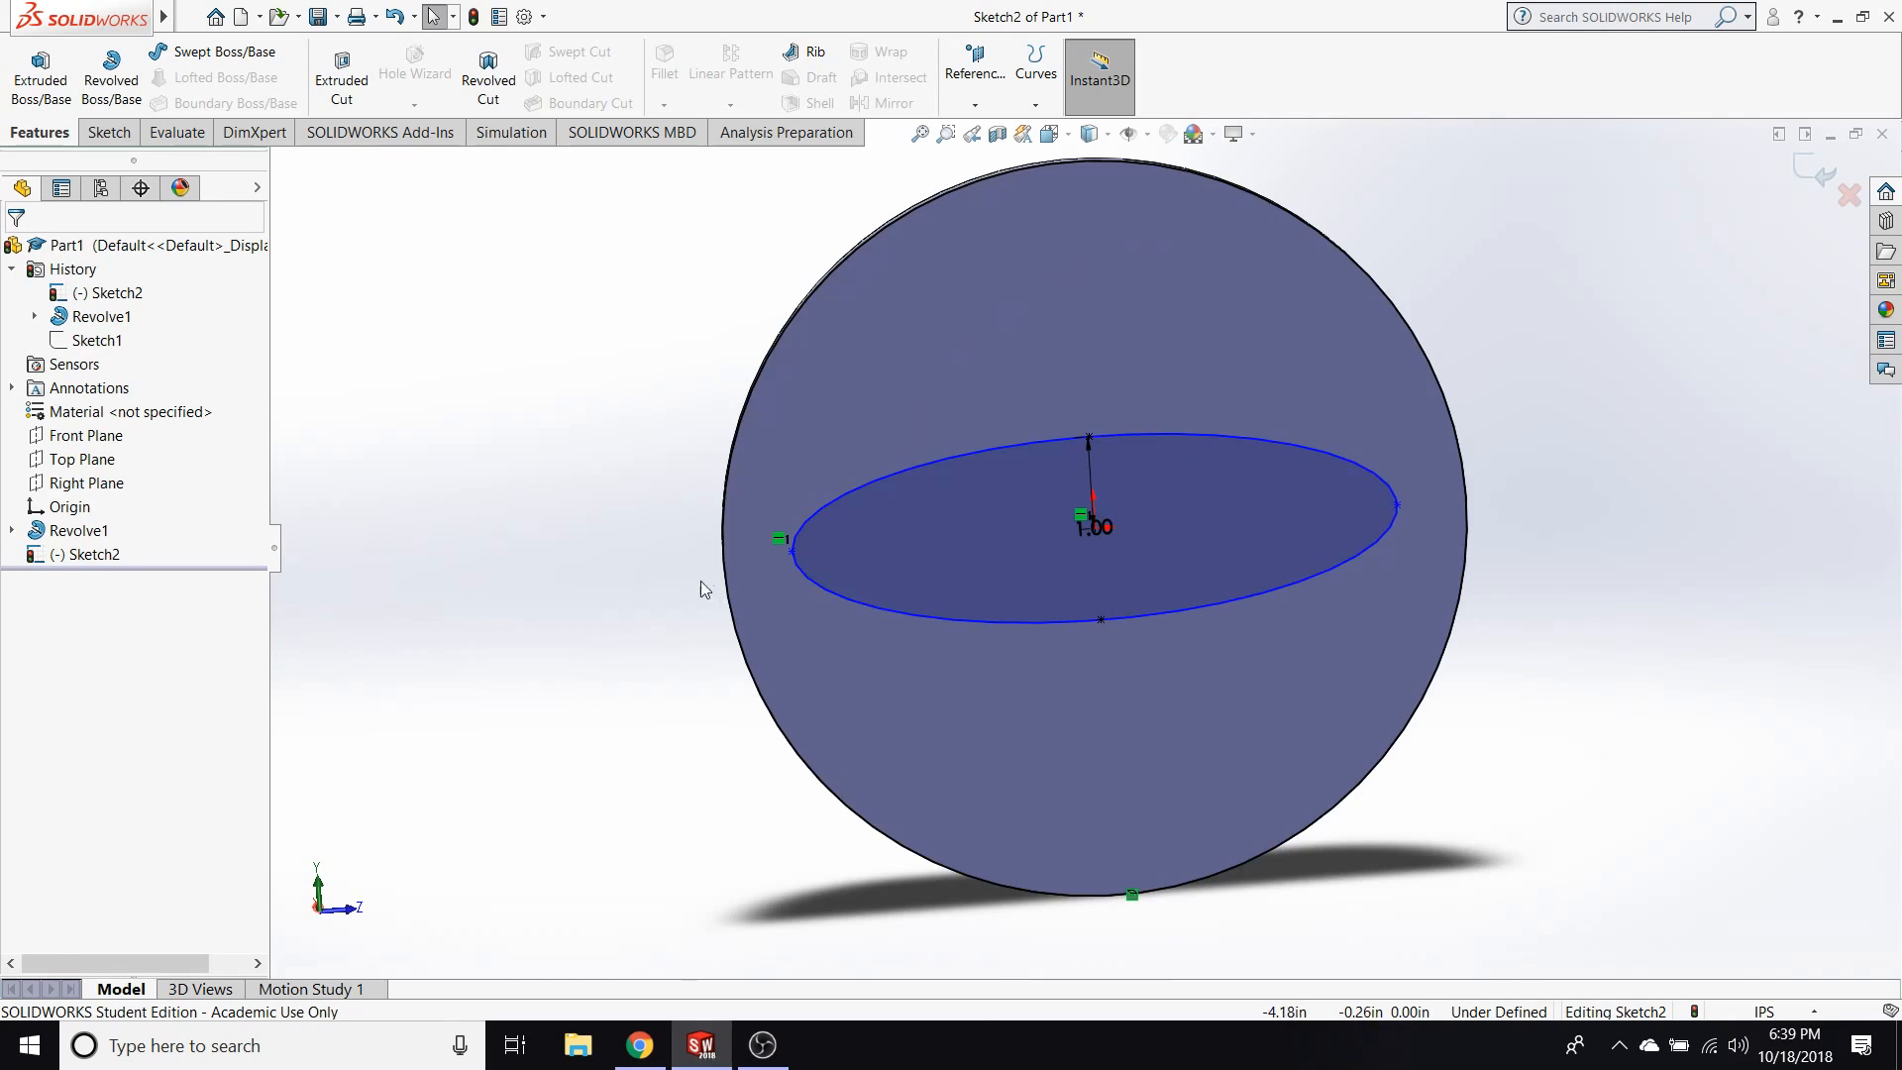
click(725, 550)
drag(792, 548, 655, 574)
click(648, 566)
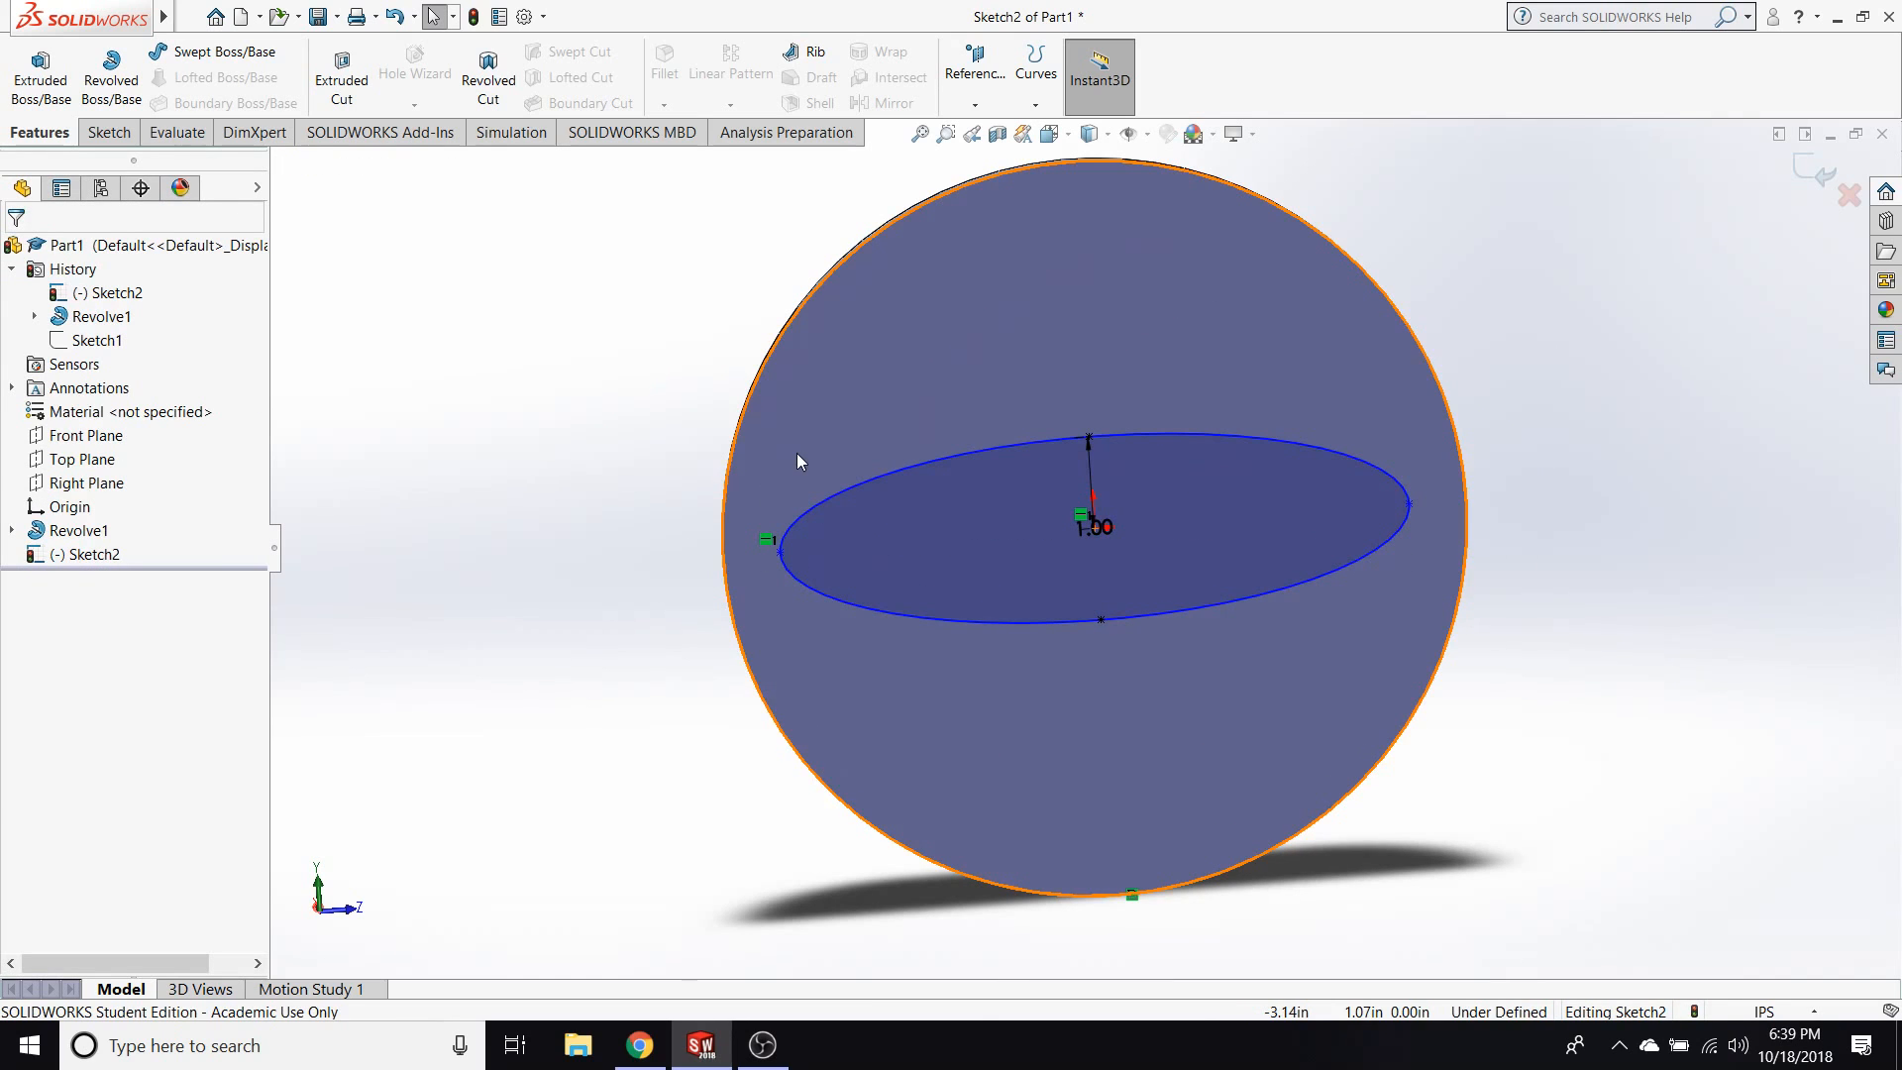
In the Left view, place a sketch point on the circular edge and slide it close to the ellipse's long-axis end point.
click(108, 131)
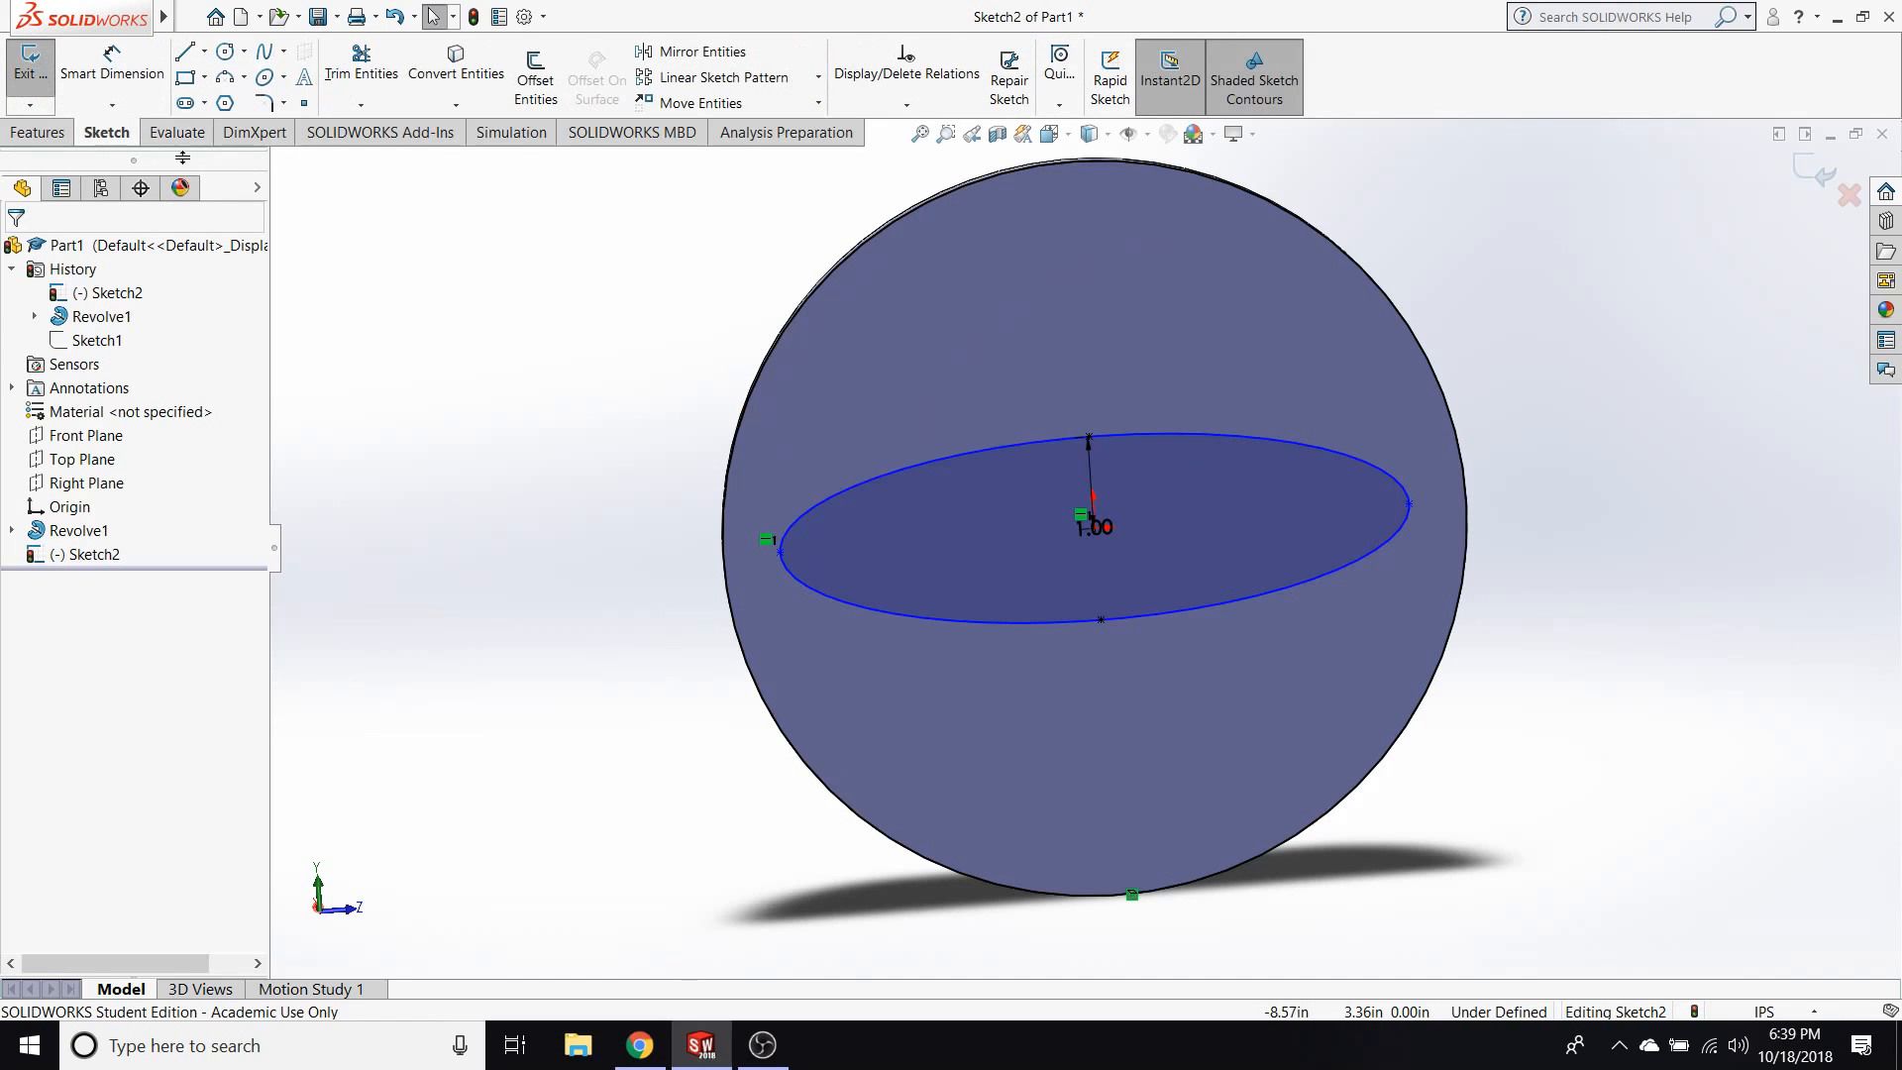
key(space)
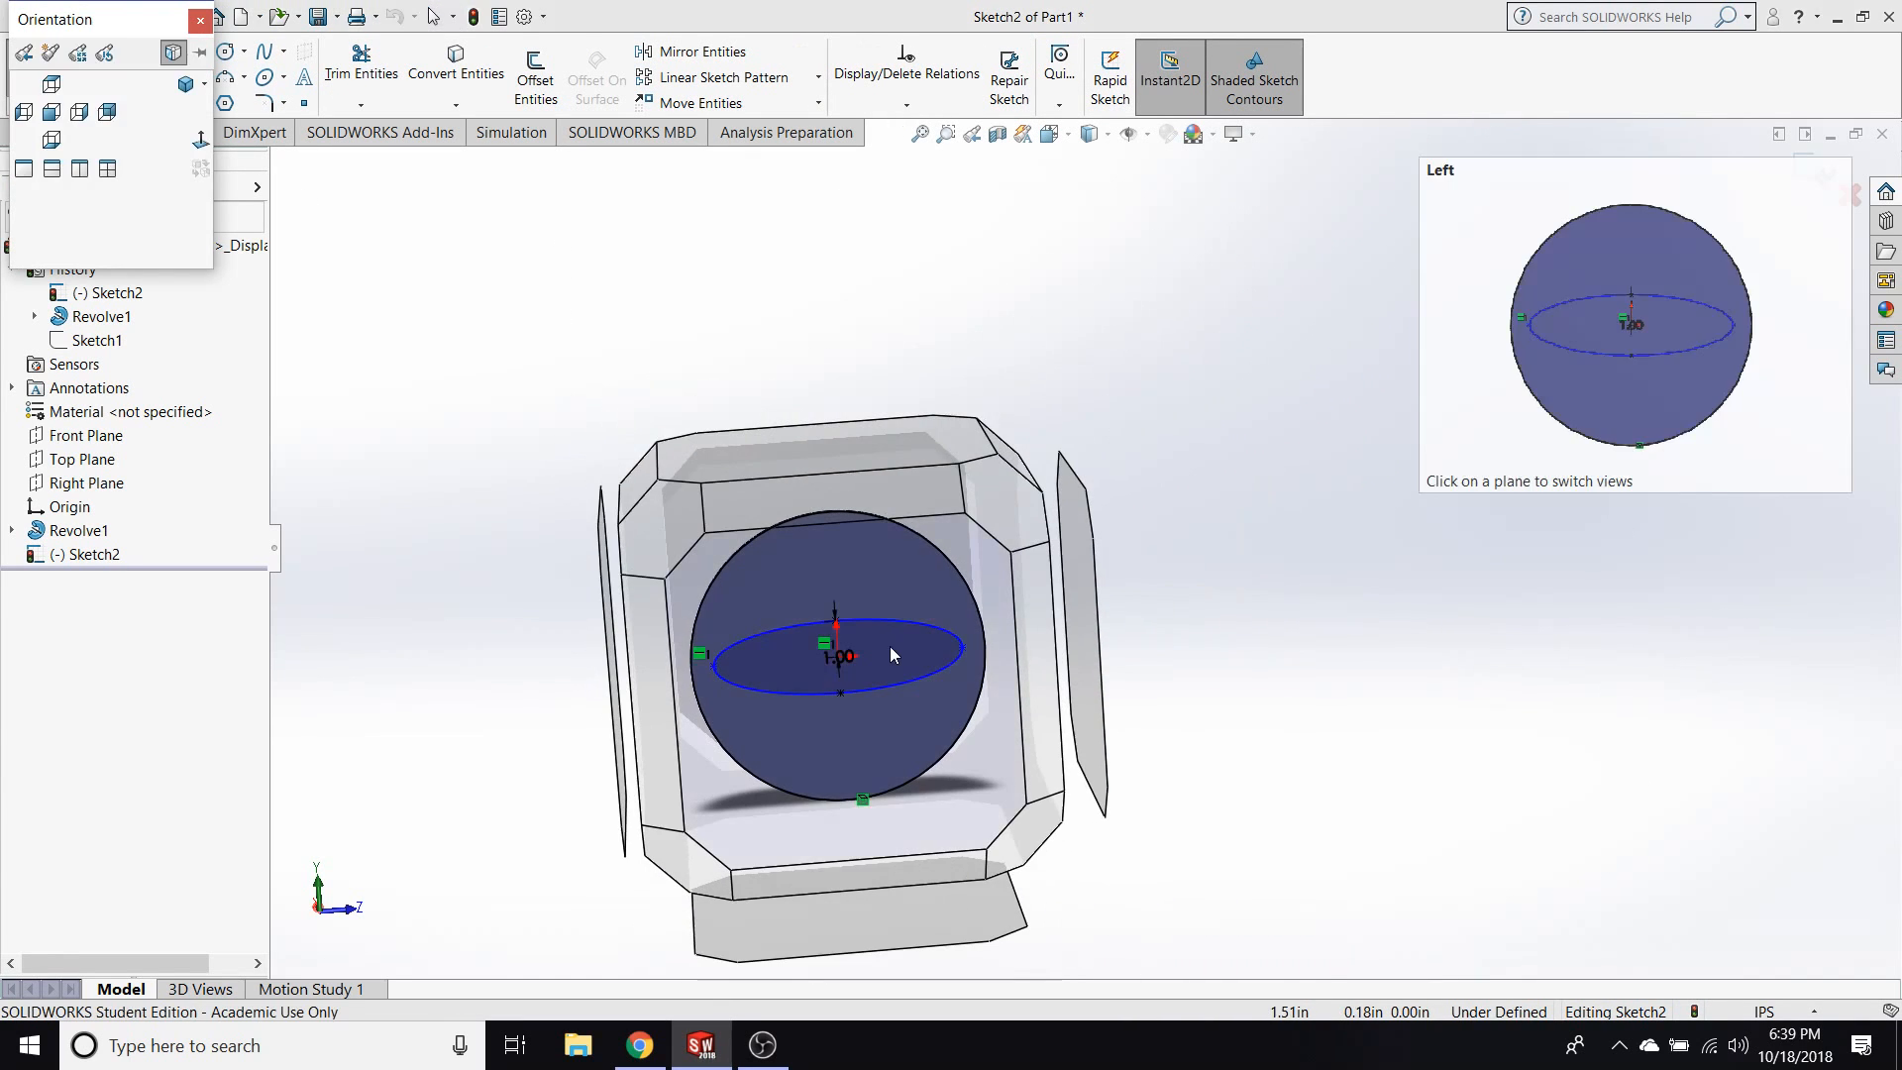
click(888, 645)
scroll(759, 371, up, 1)
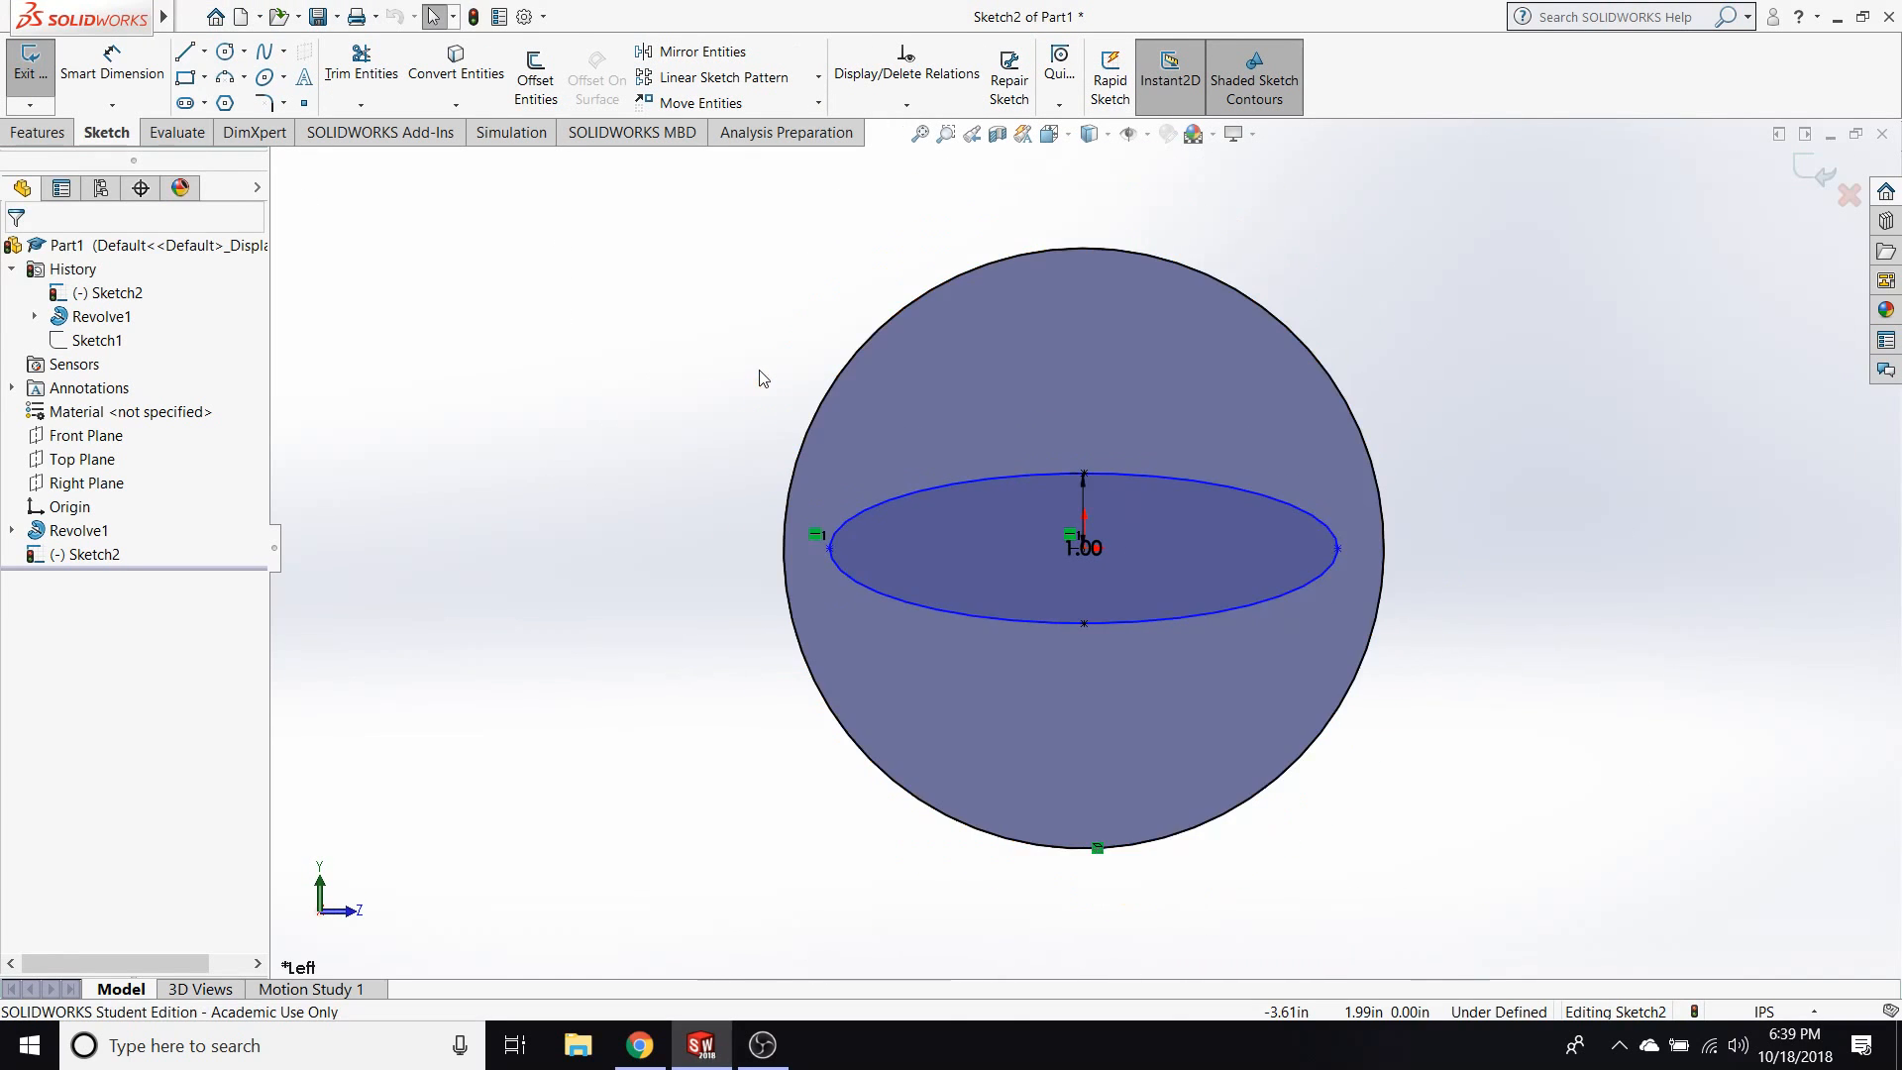
scroll(759, 371, down, 1)
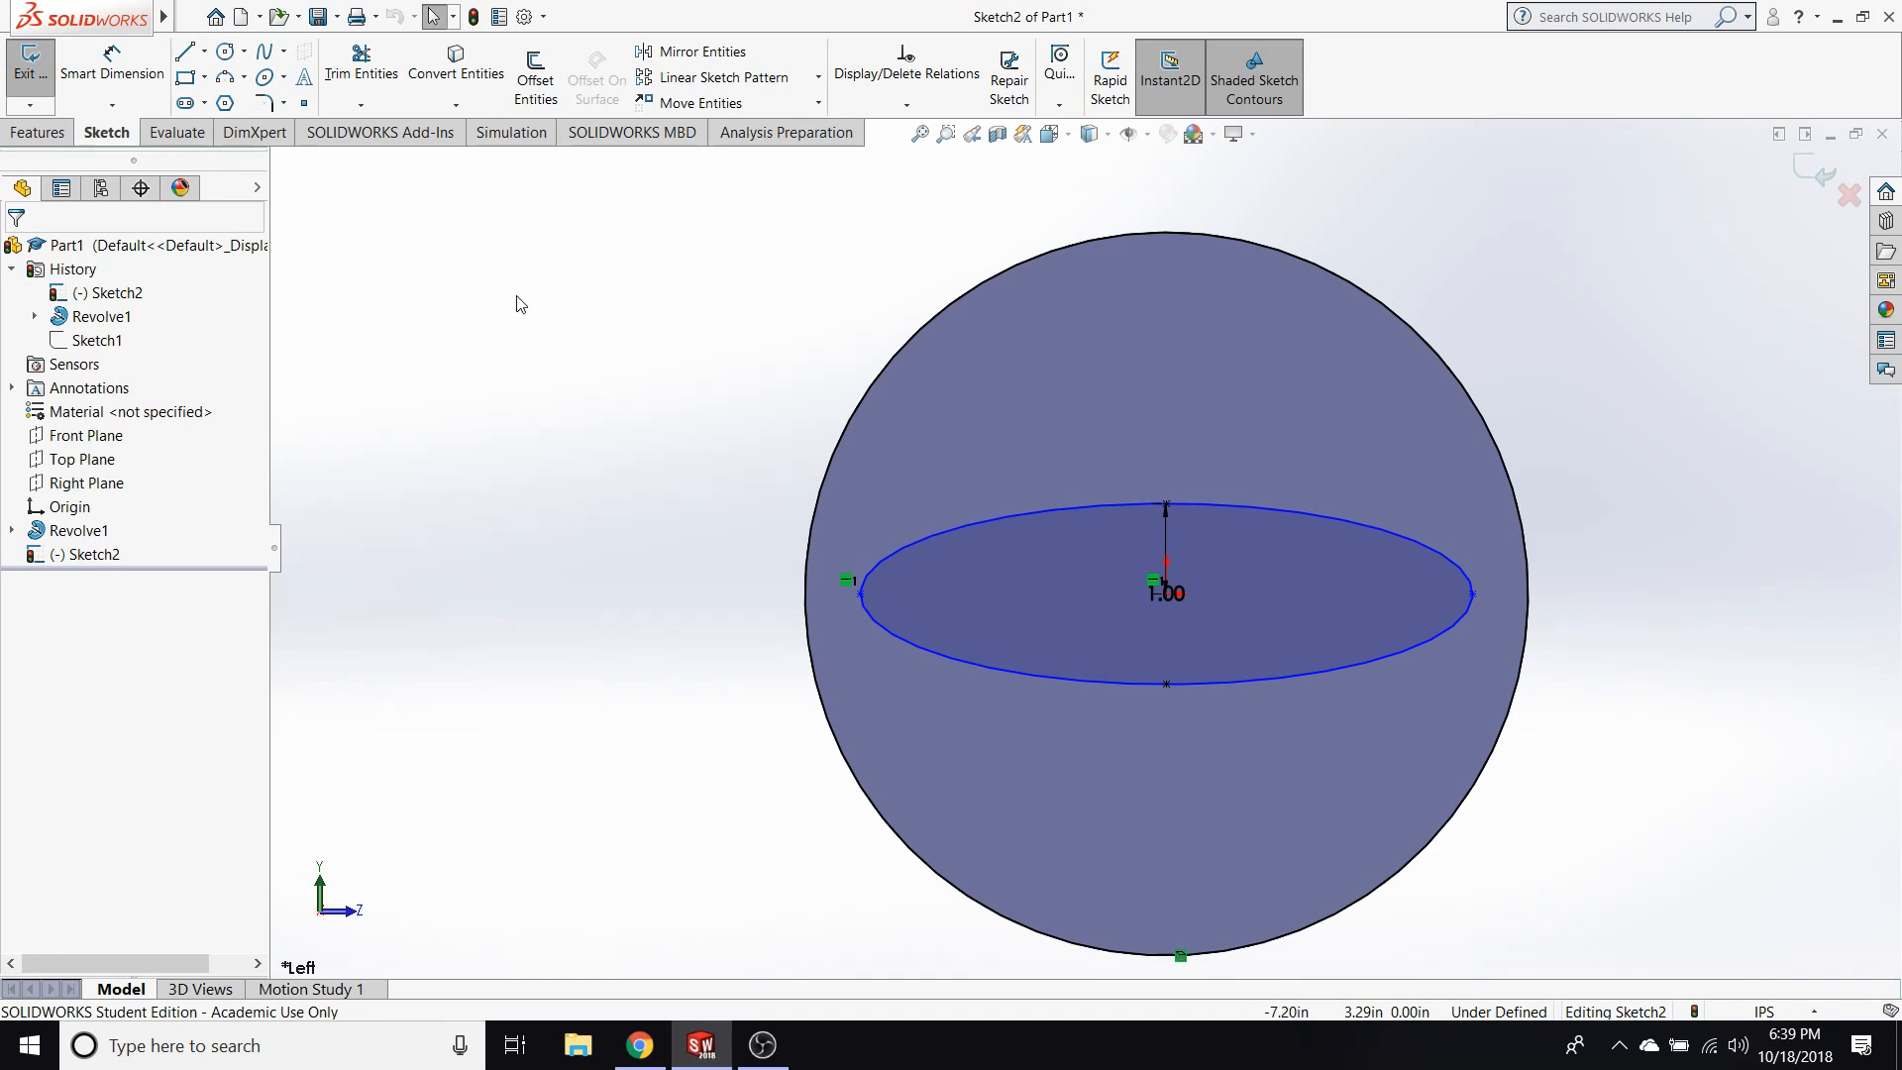
click(305, 103)
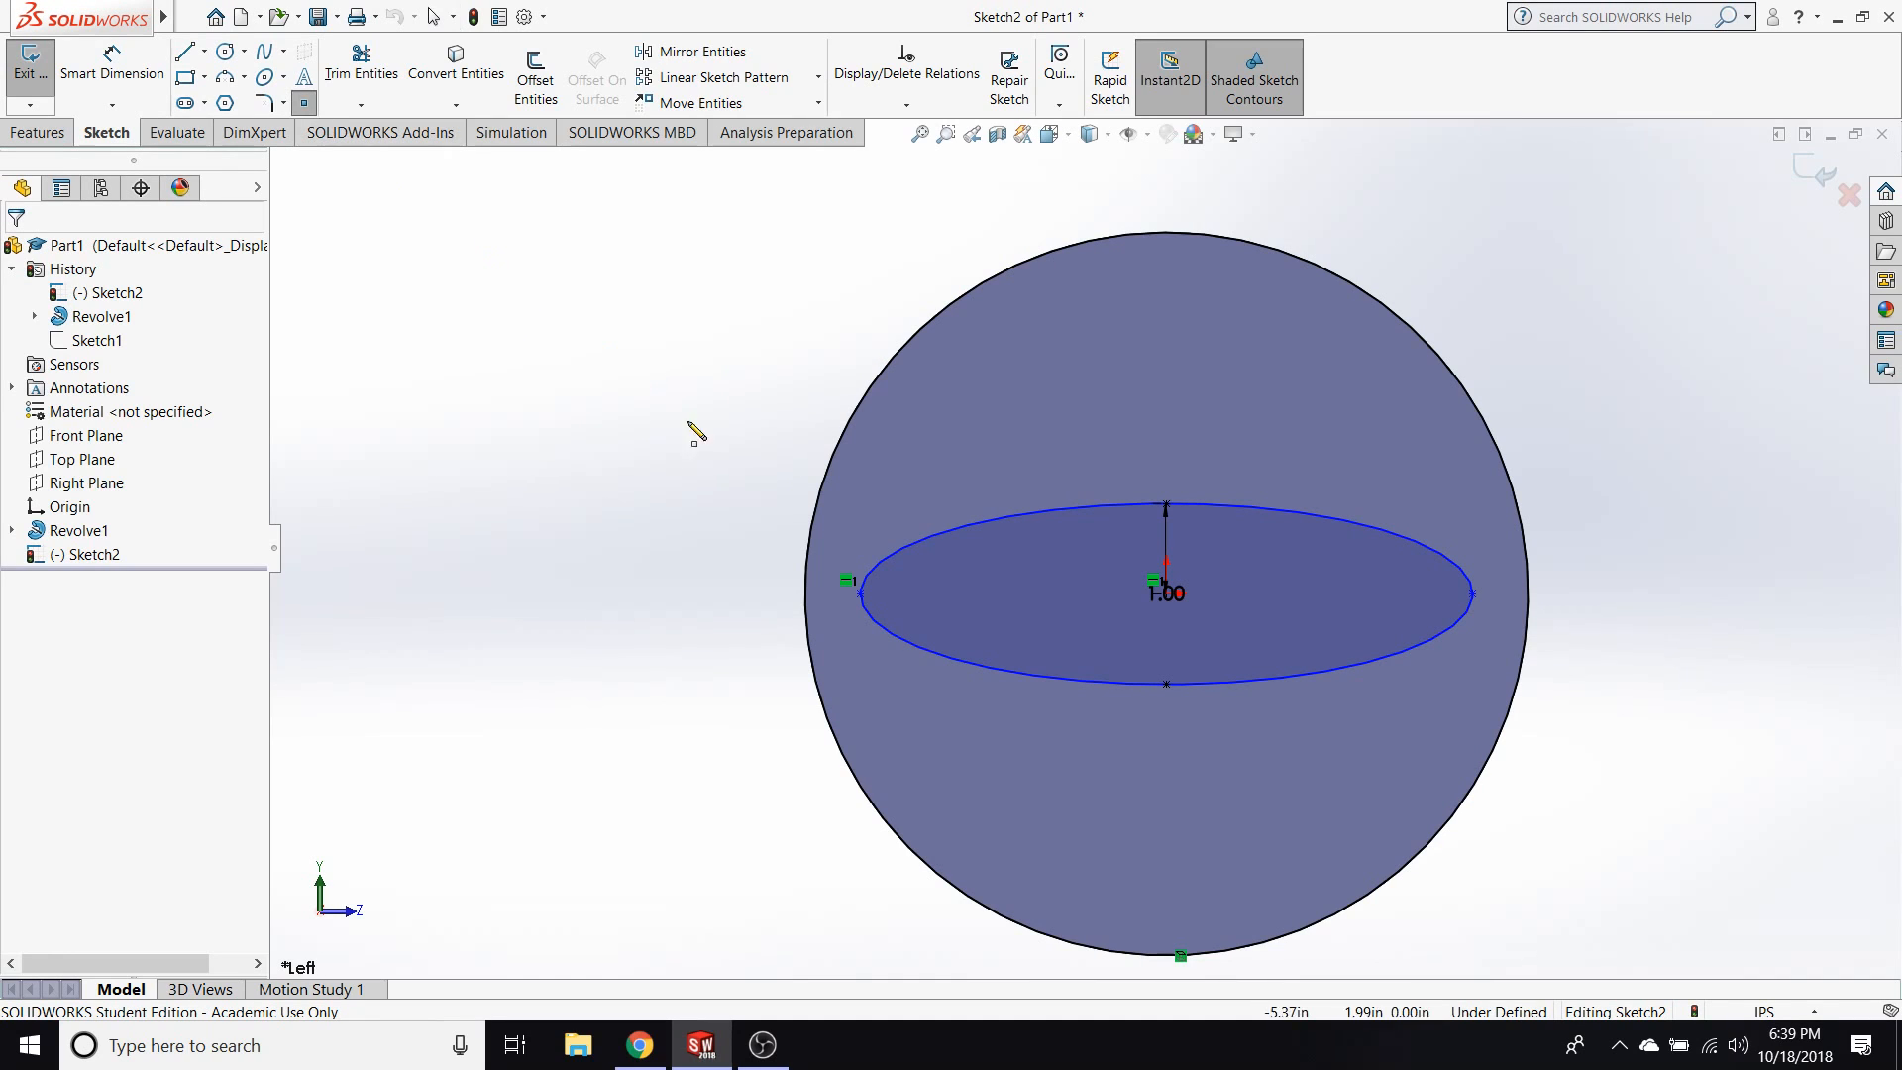
click(806, 574)
key(Escape)
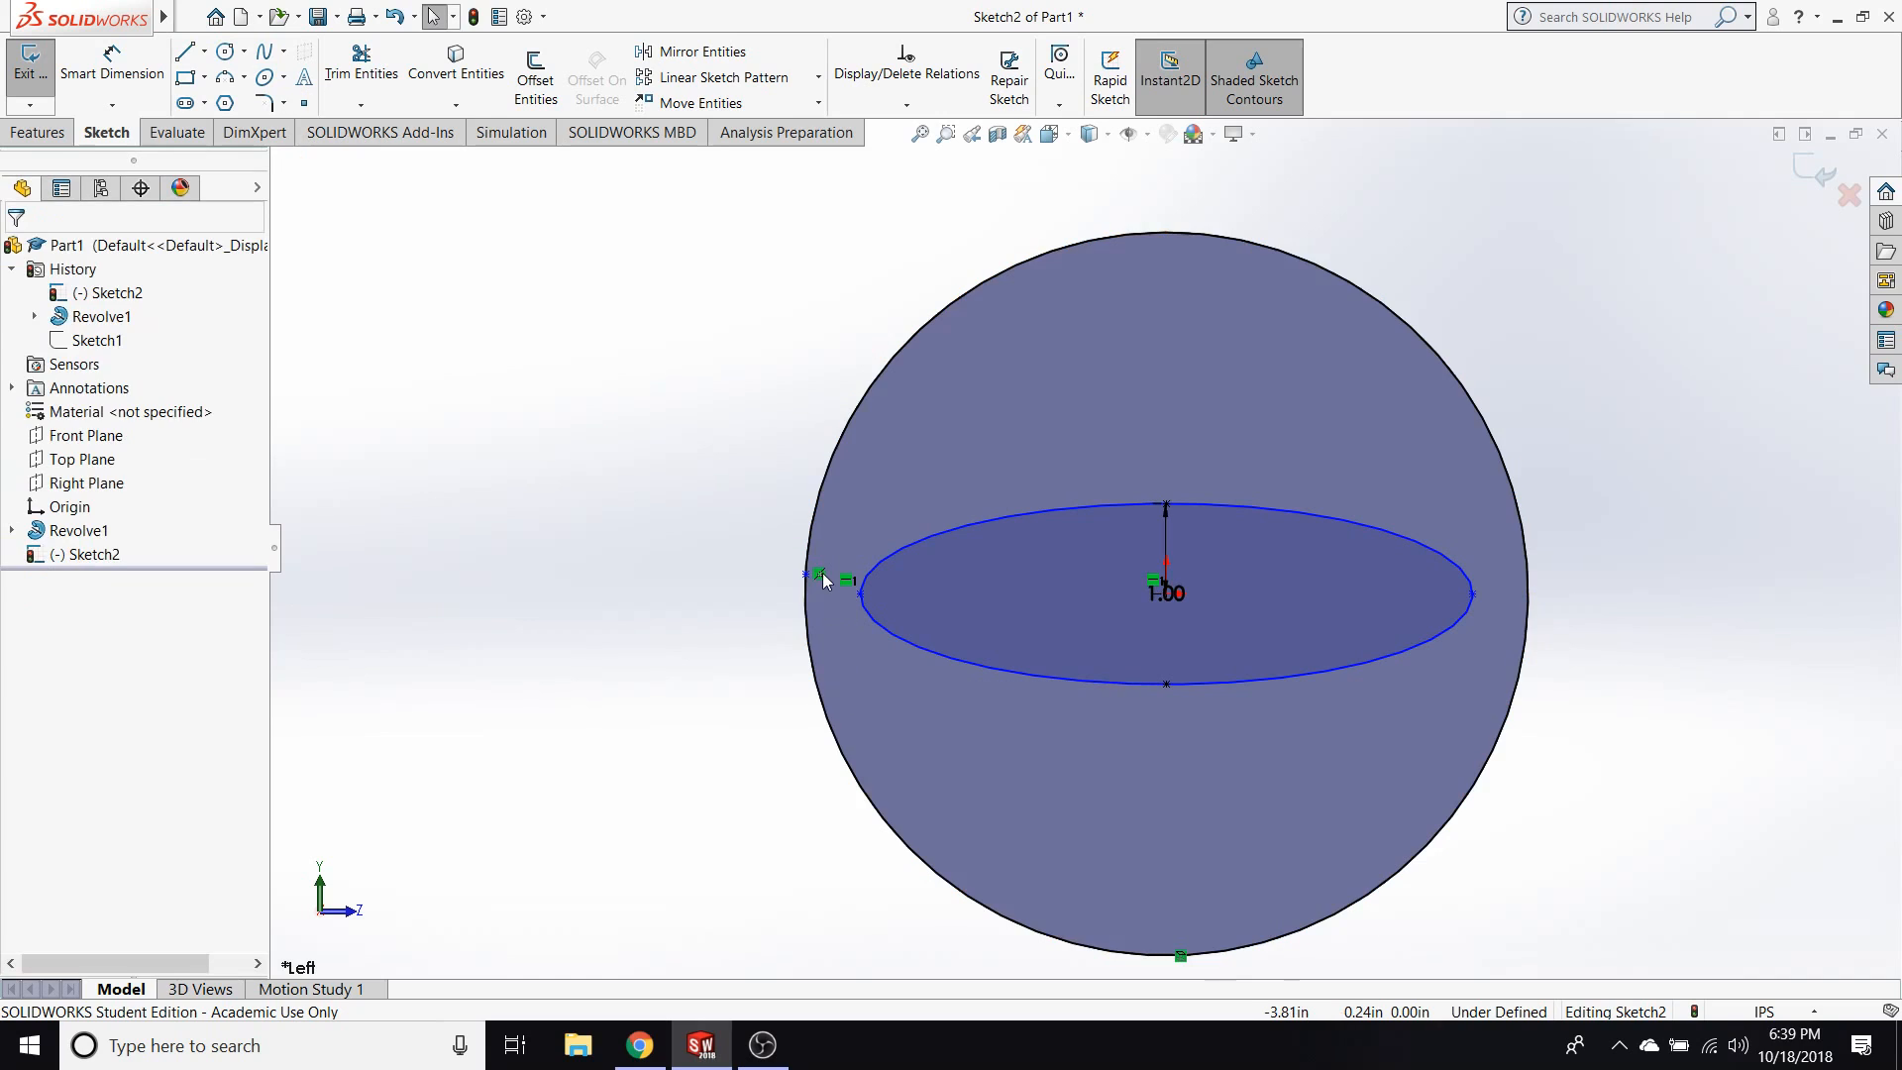
mouse_move(820, 576)
mouse_down()
mouse_move(808, 645)
mouse_move(820, 629)
mouse_up()
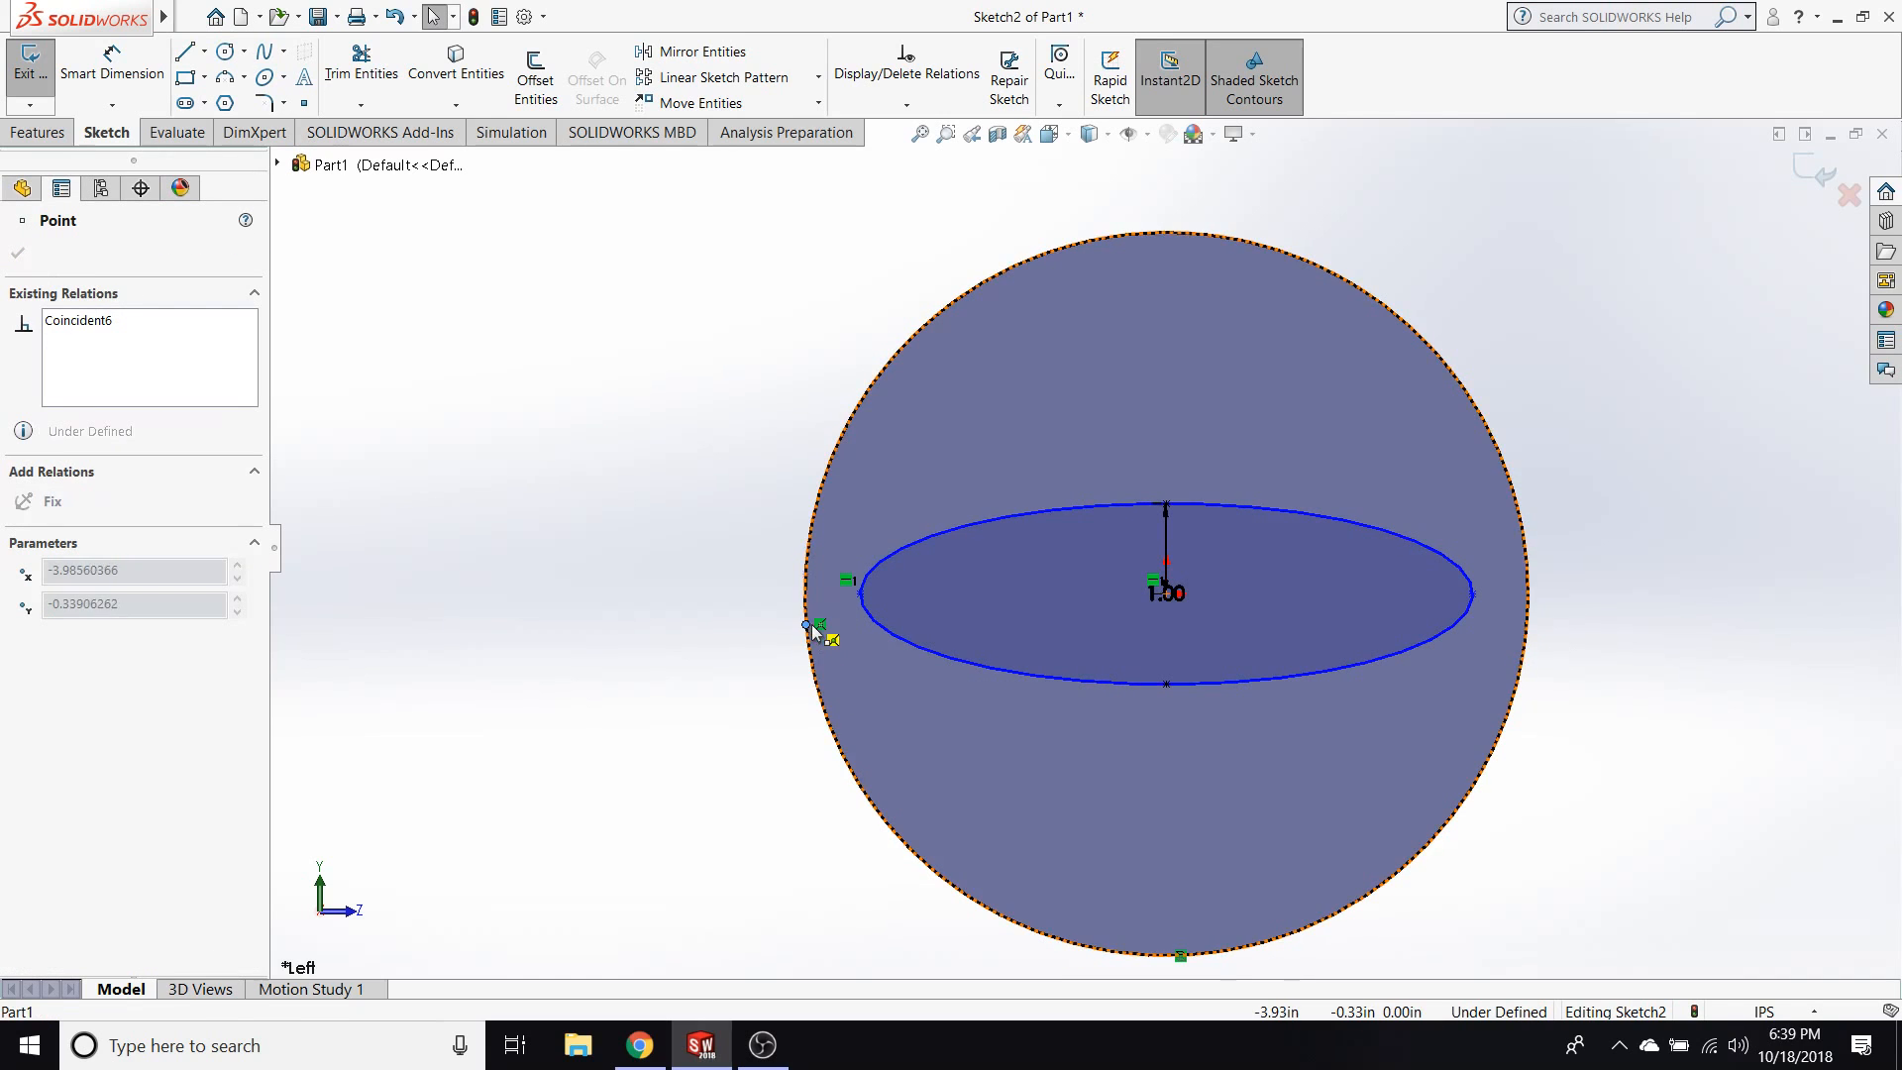
Add a Horizontal relation between the sketch point on the circular edge and the ellipse's nearby long-axis end point.
ctrl+click(860, 595)
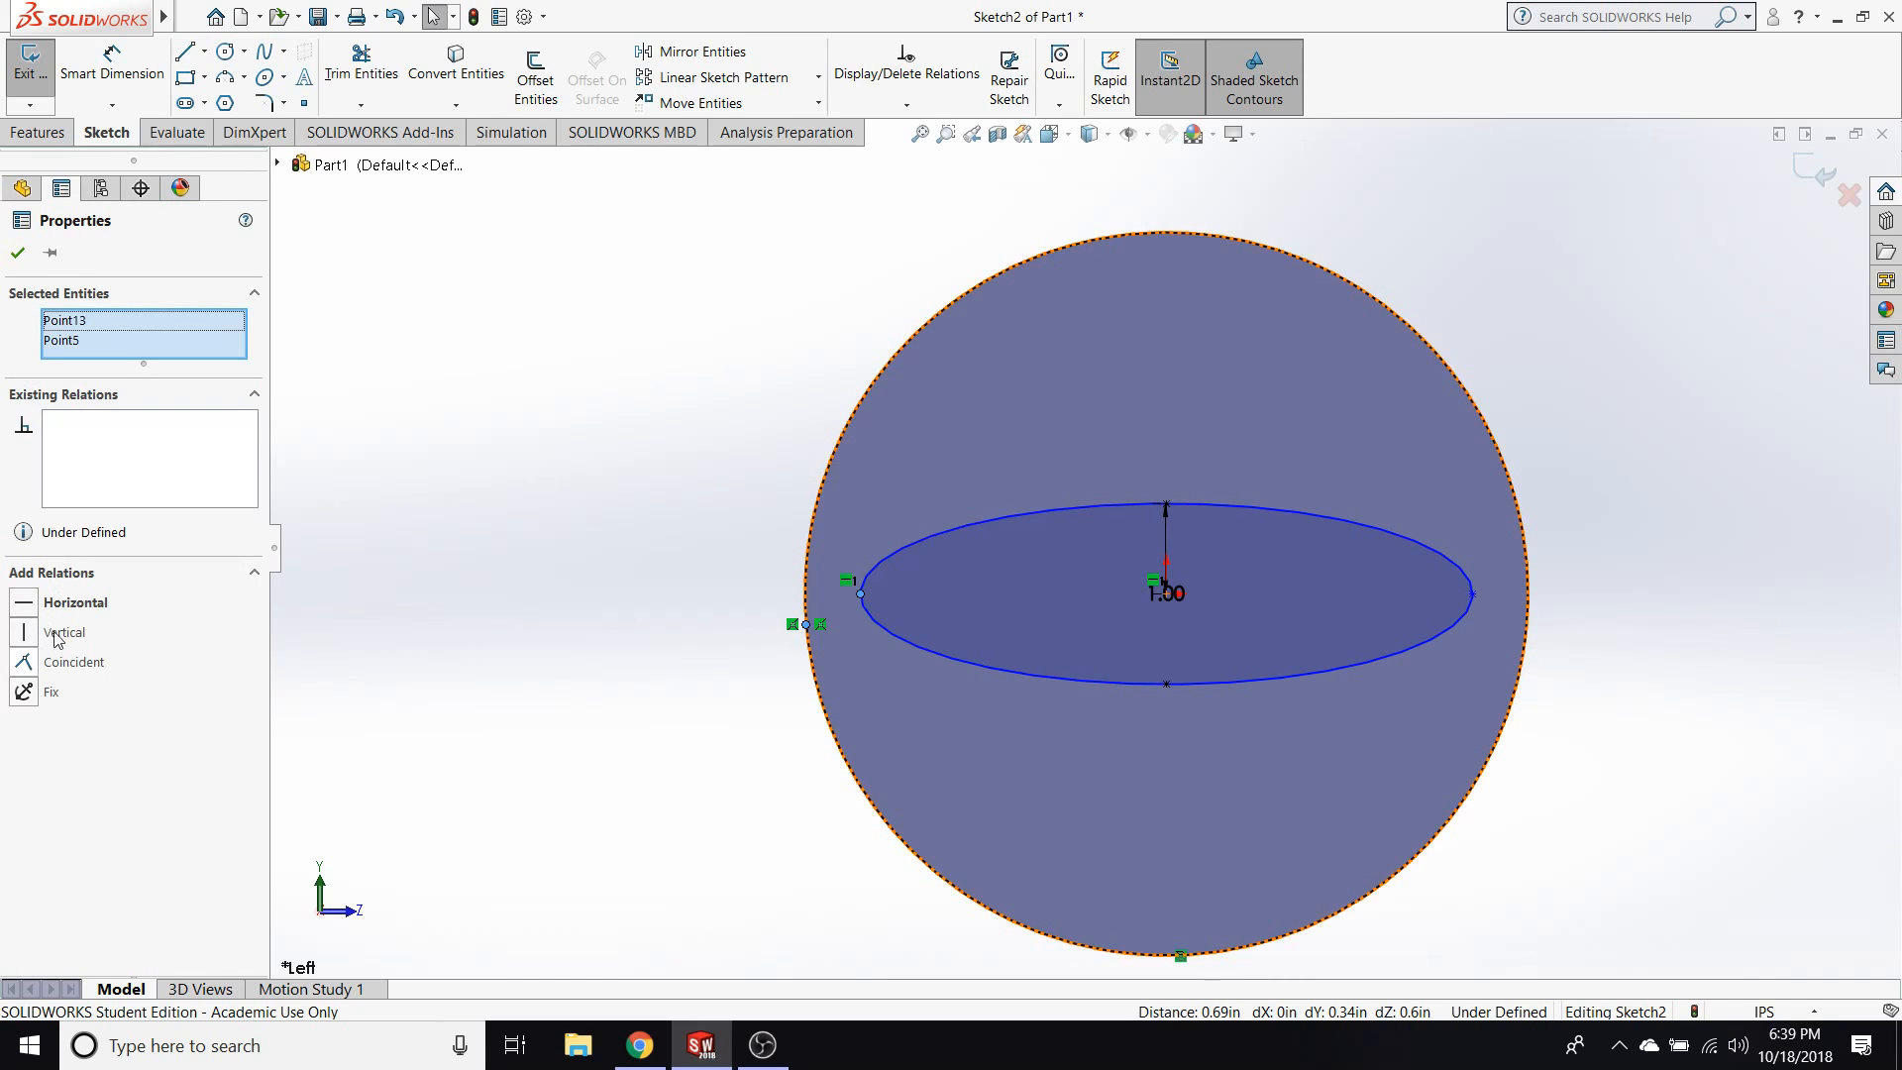
click(75, 603)
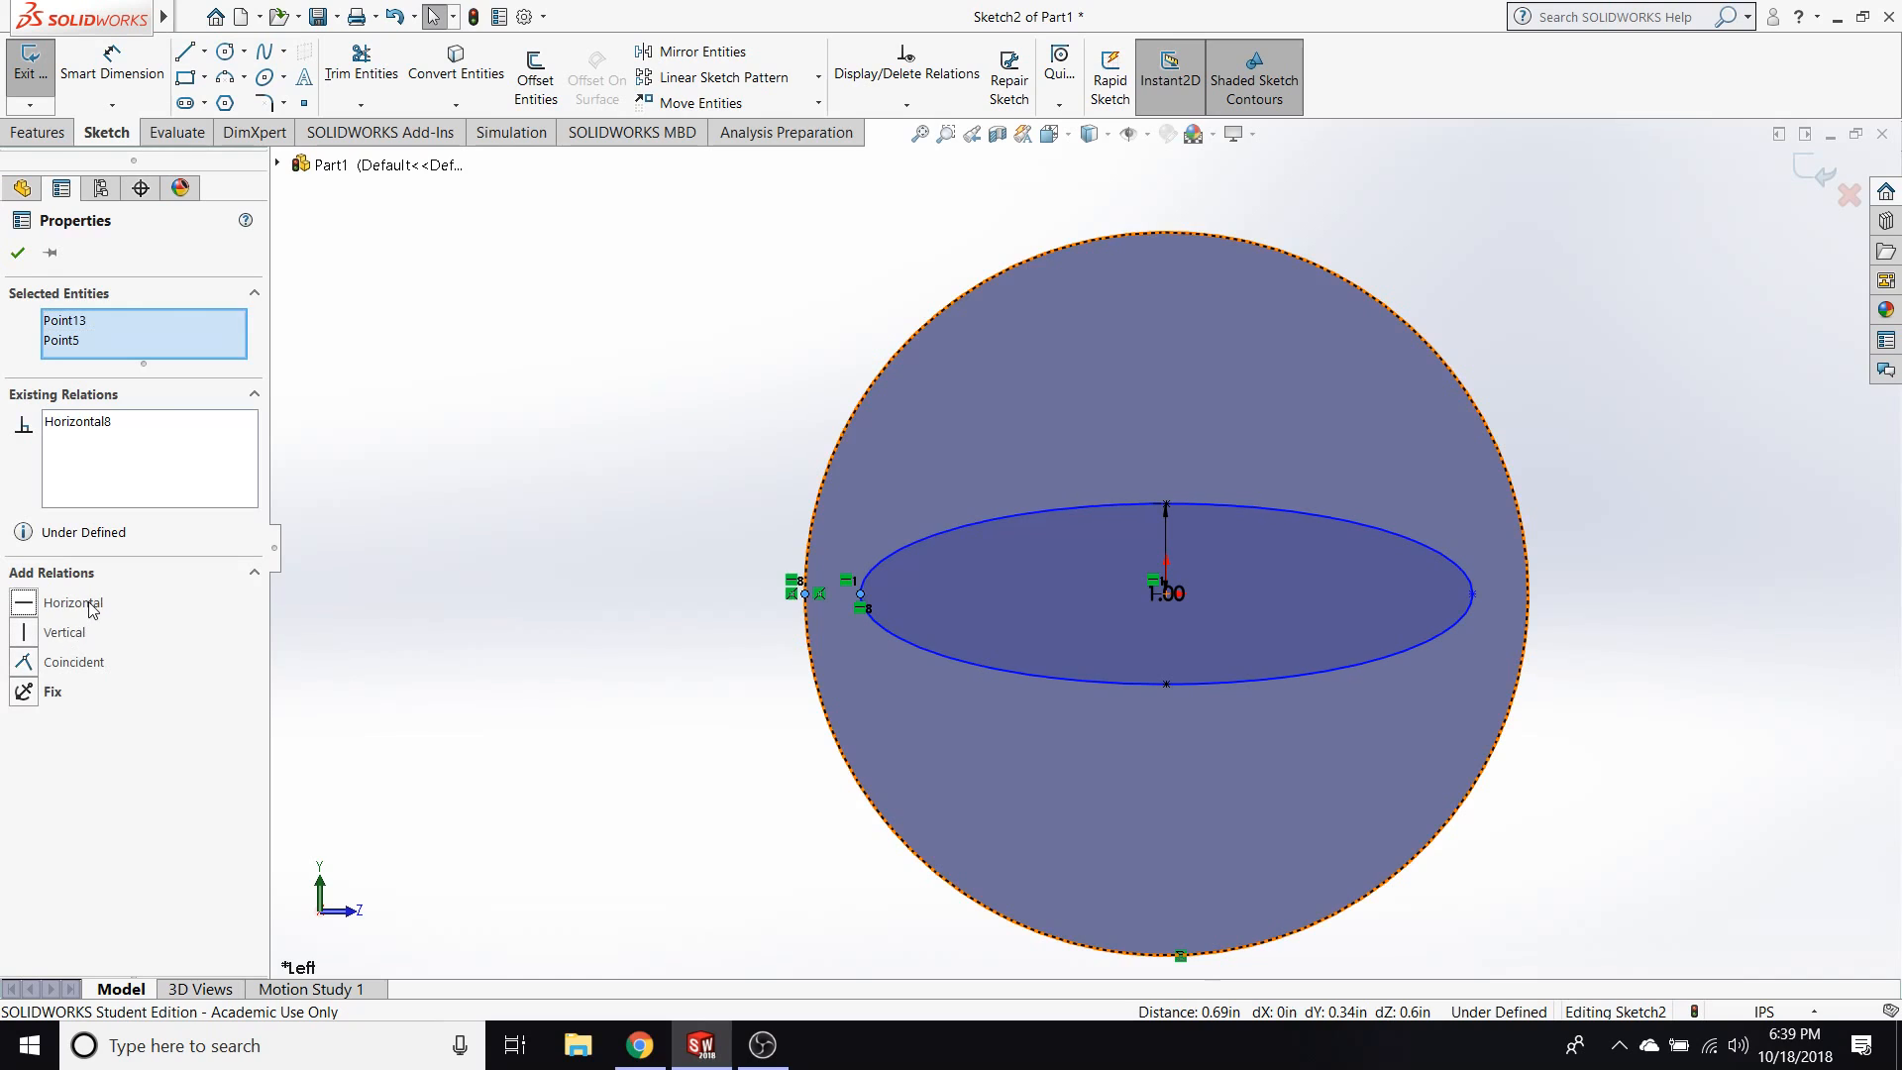
click(460, 555)
Dimension the gap between the ellipse's long-axis end point and the point on the circular edge as 0.6 in.
click(112, 69)
click(861, 595)
click(804, 593)
click(852, 480)
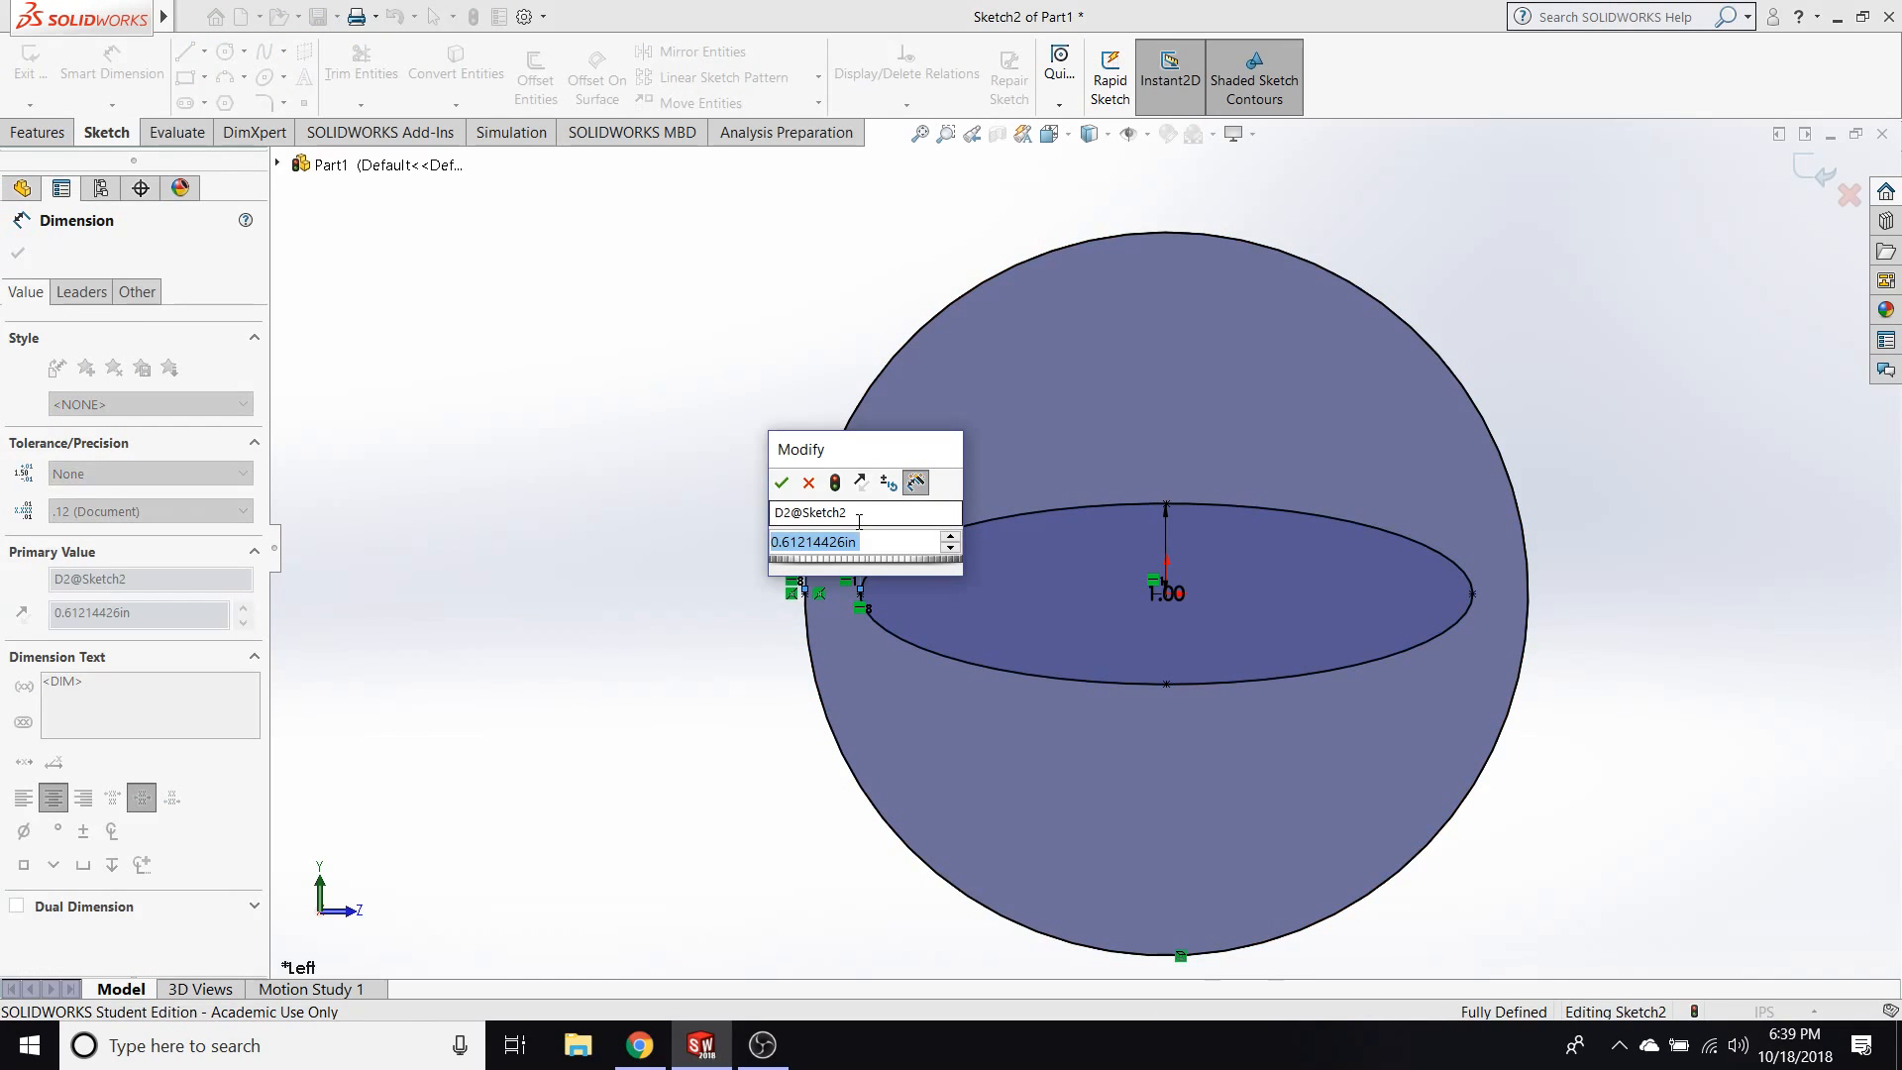
text(.6)
key(Return)
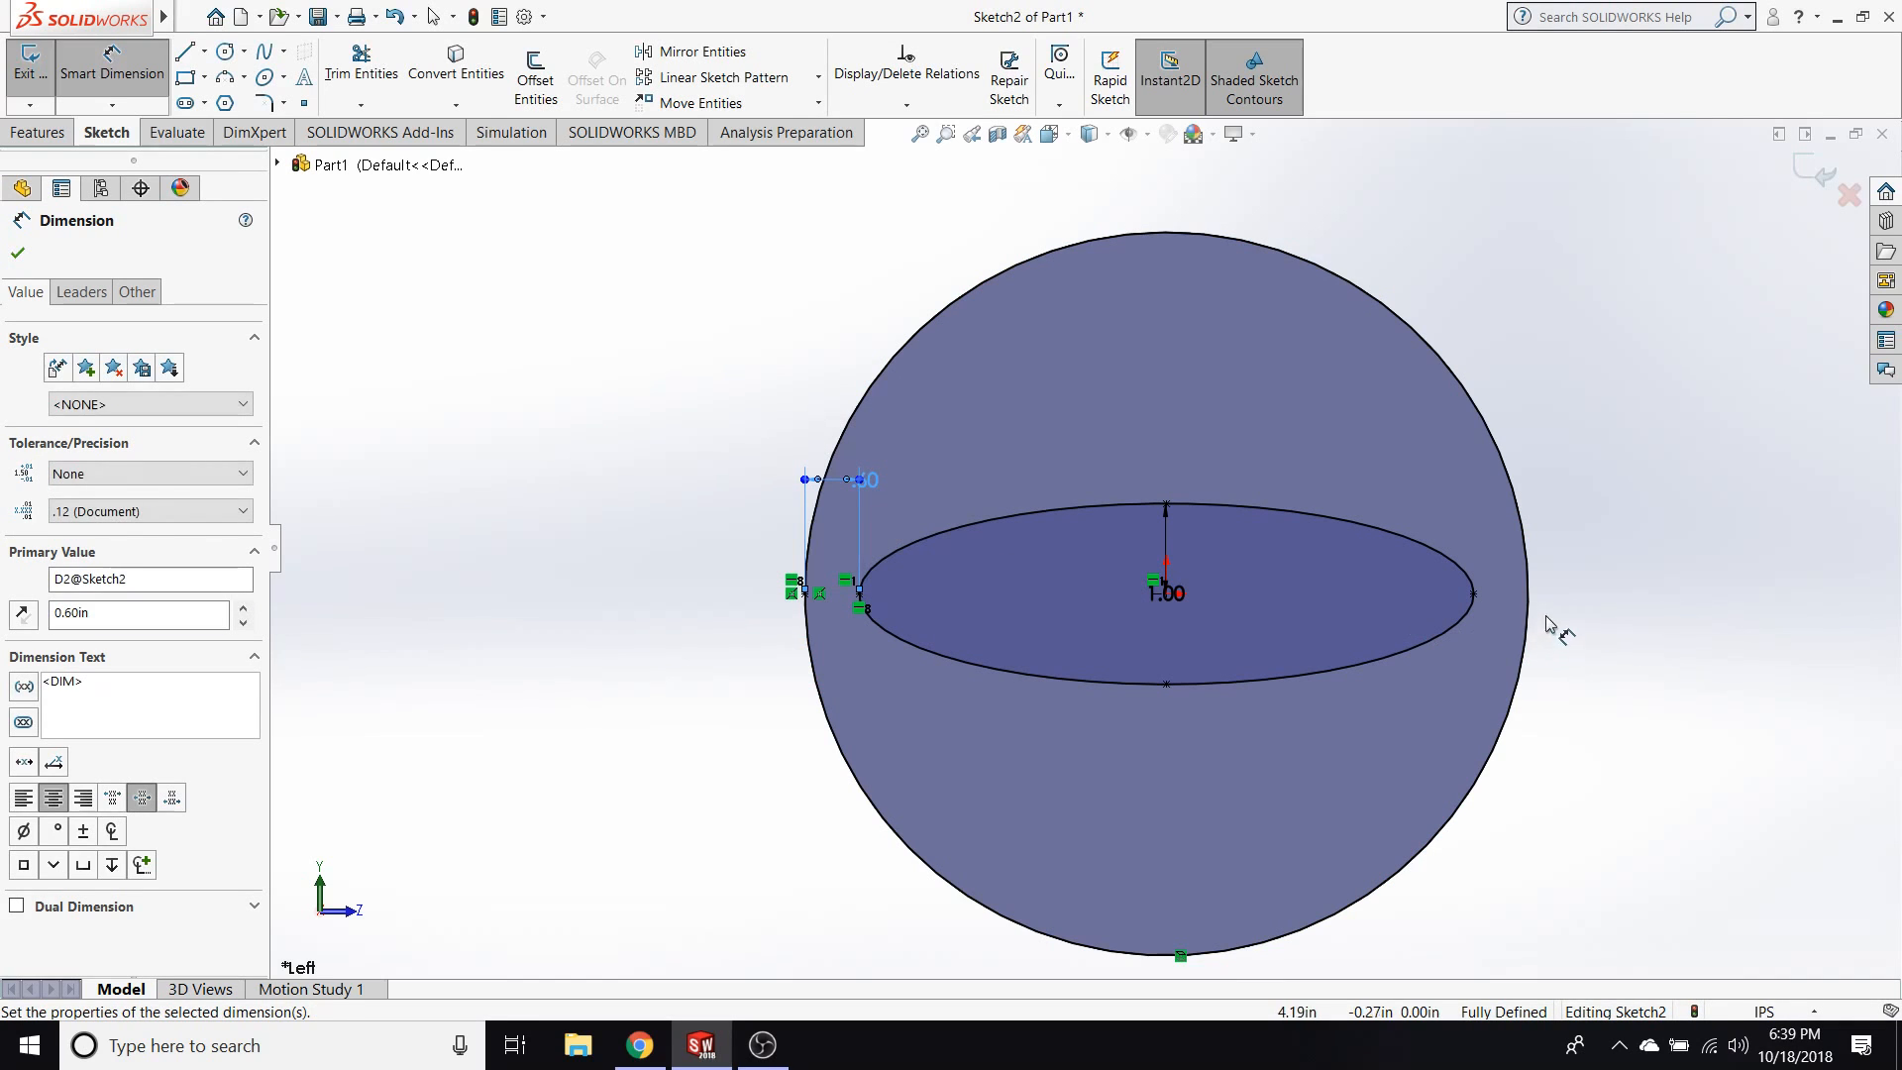
Try to dimension the gap between the circular edge and the ellipse's opposite long-axis end point, and cancel it.
click(1528, 601)
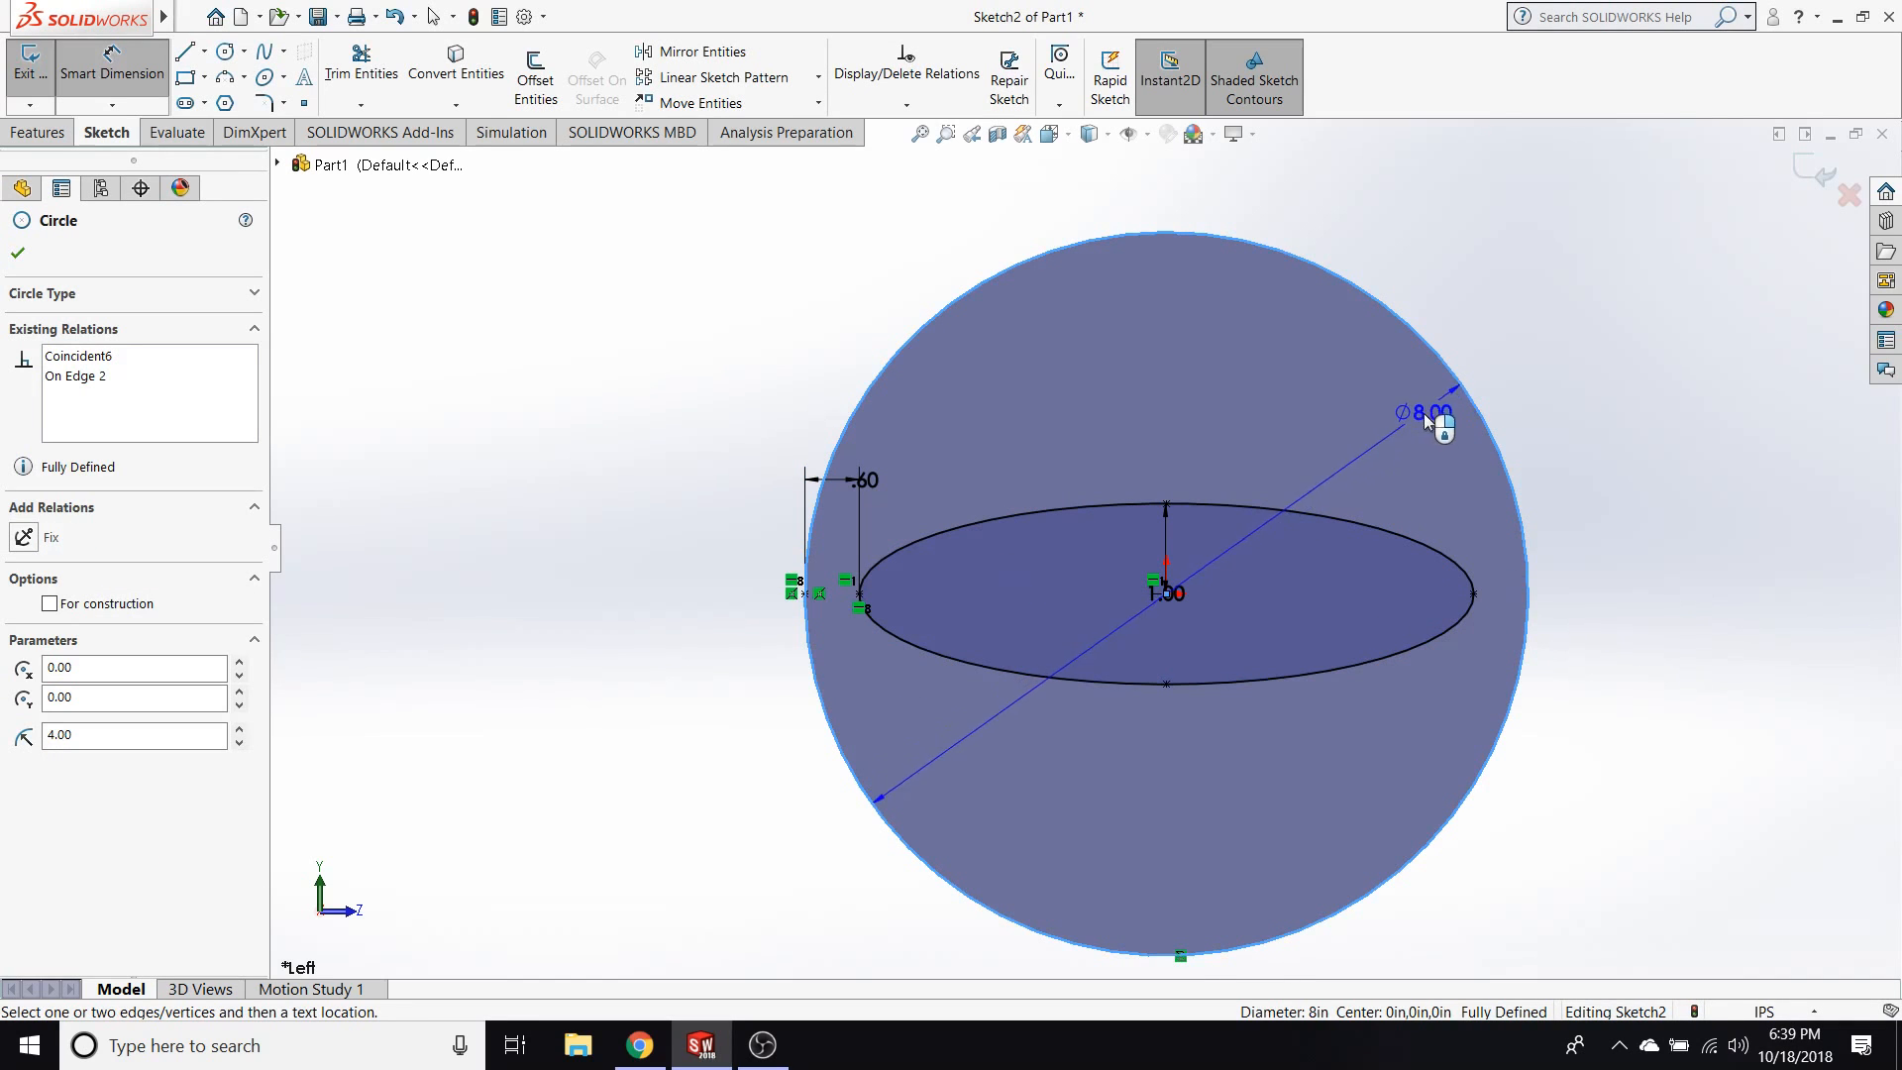
click(1473, 593)
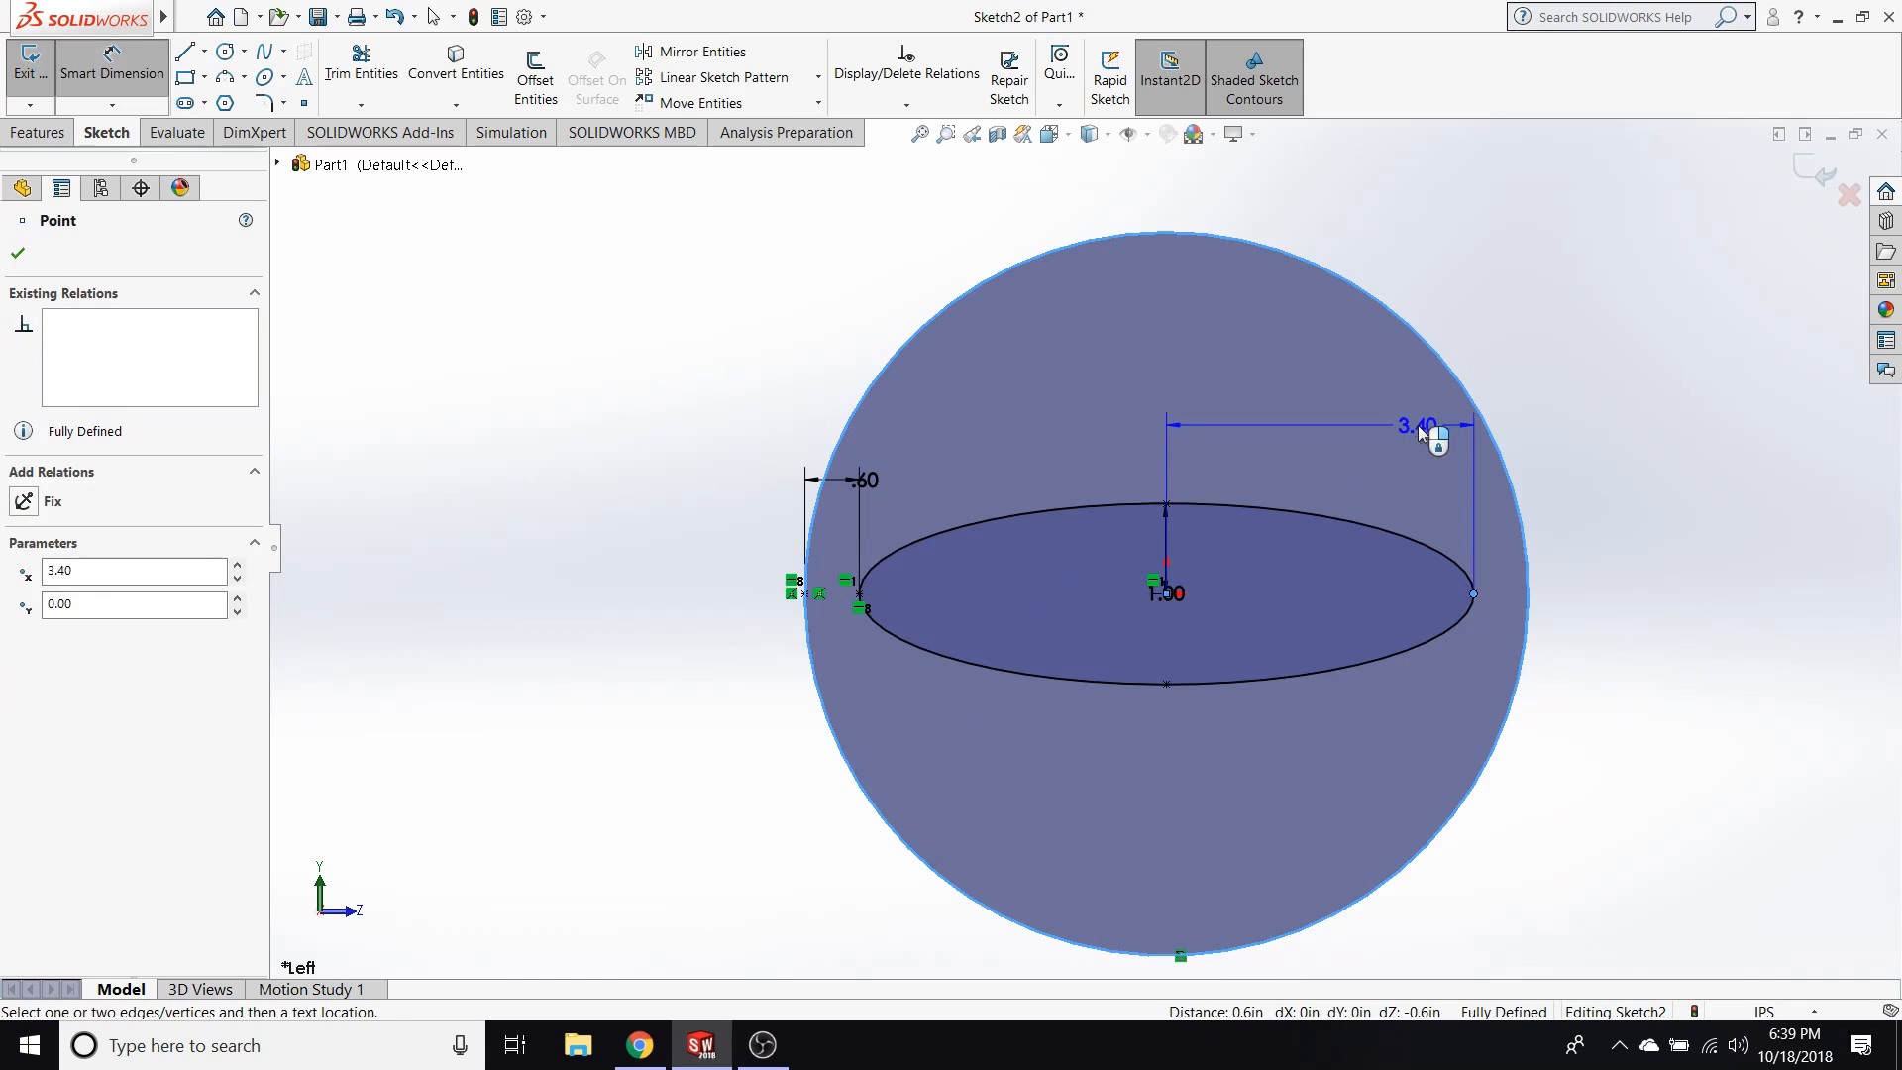
key(Escape)
key(Escape)
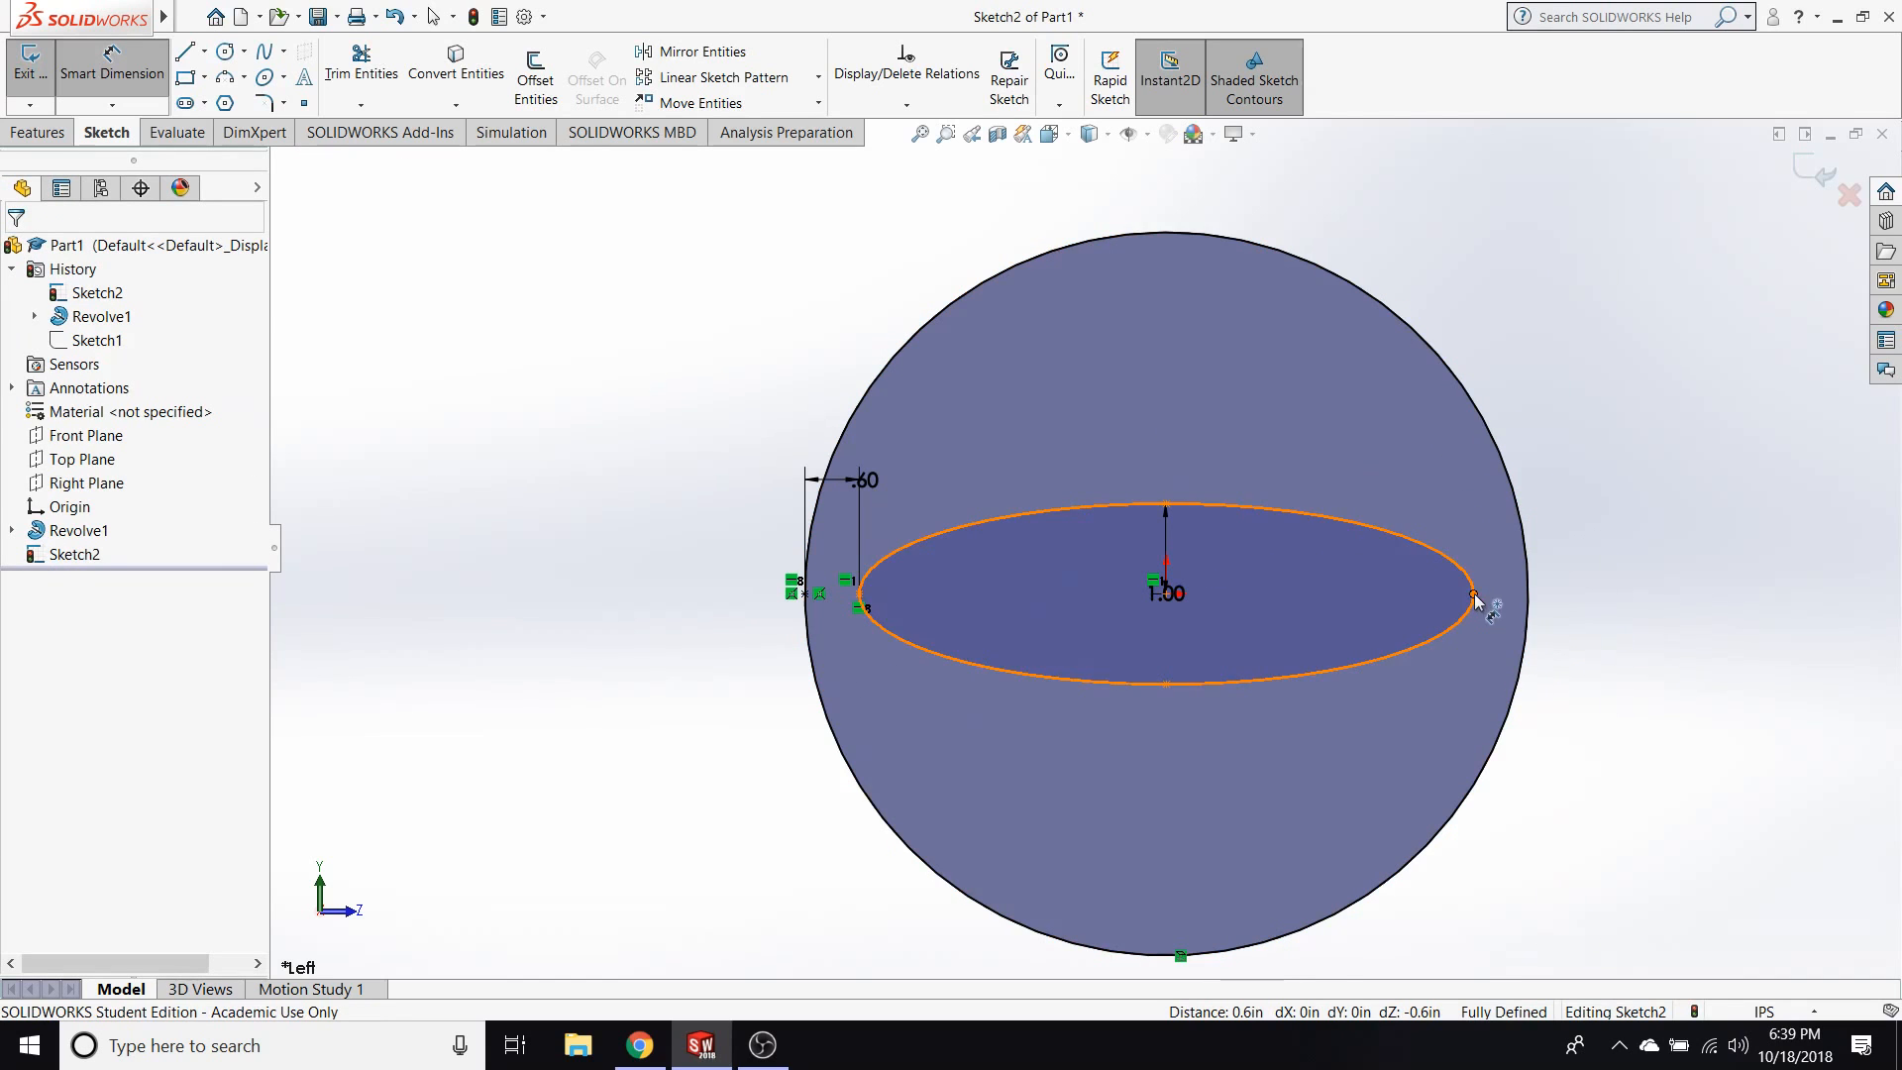
key(Escape)
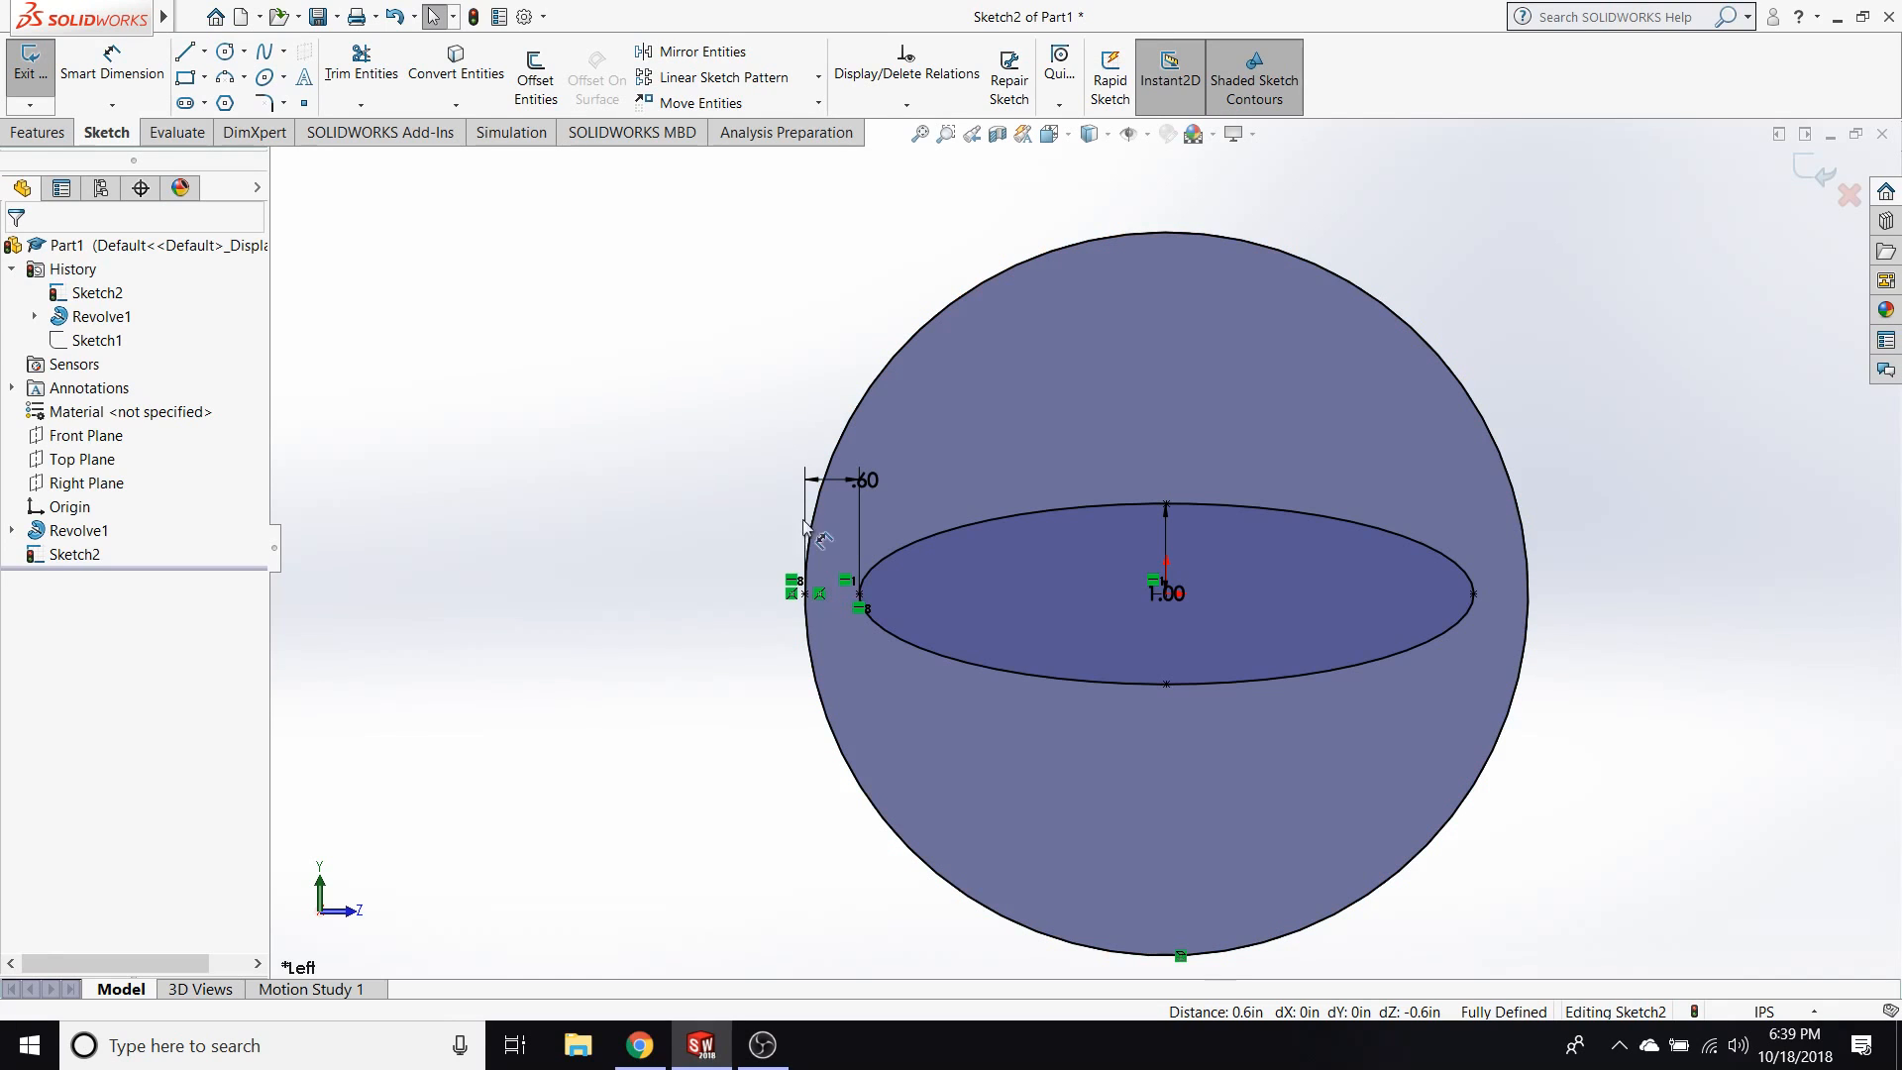
Exit the ellipse sketch and discard its changes.
click(1844, 205)
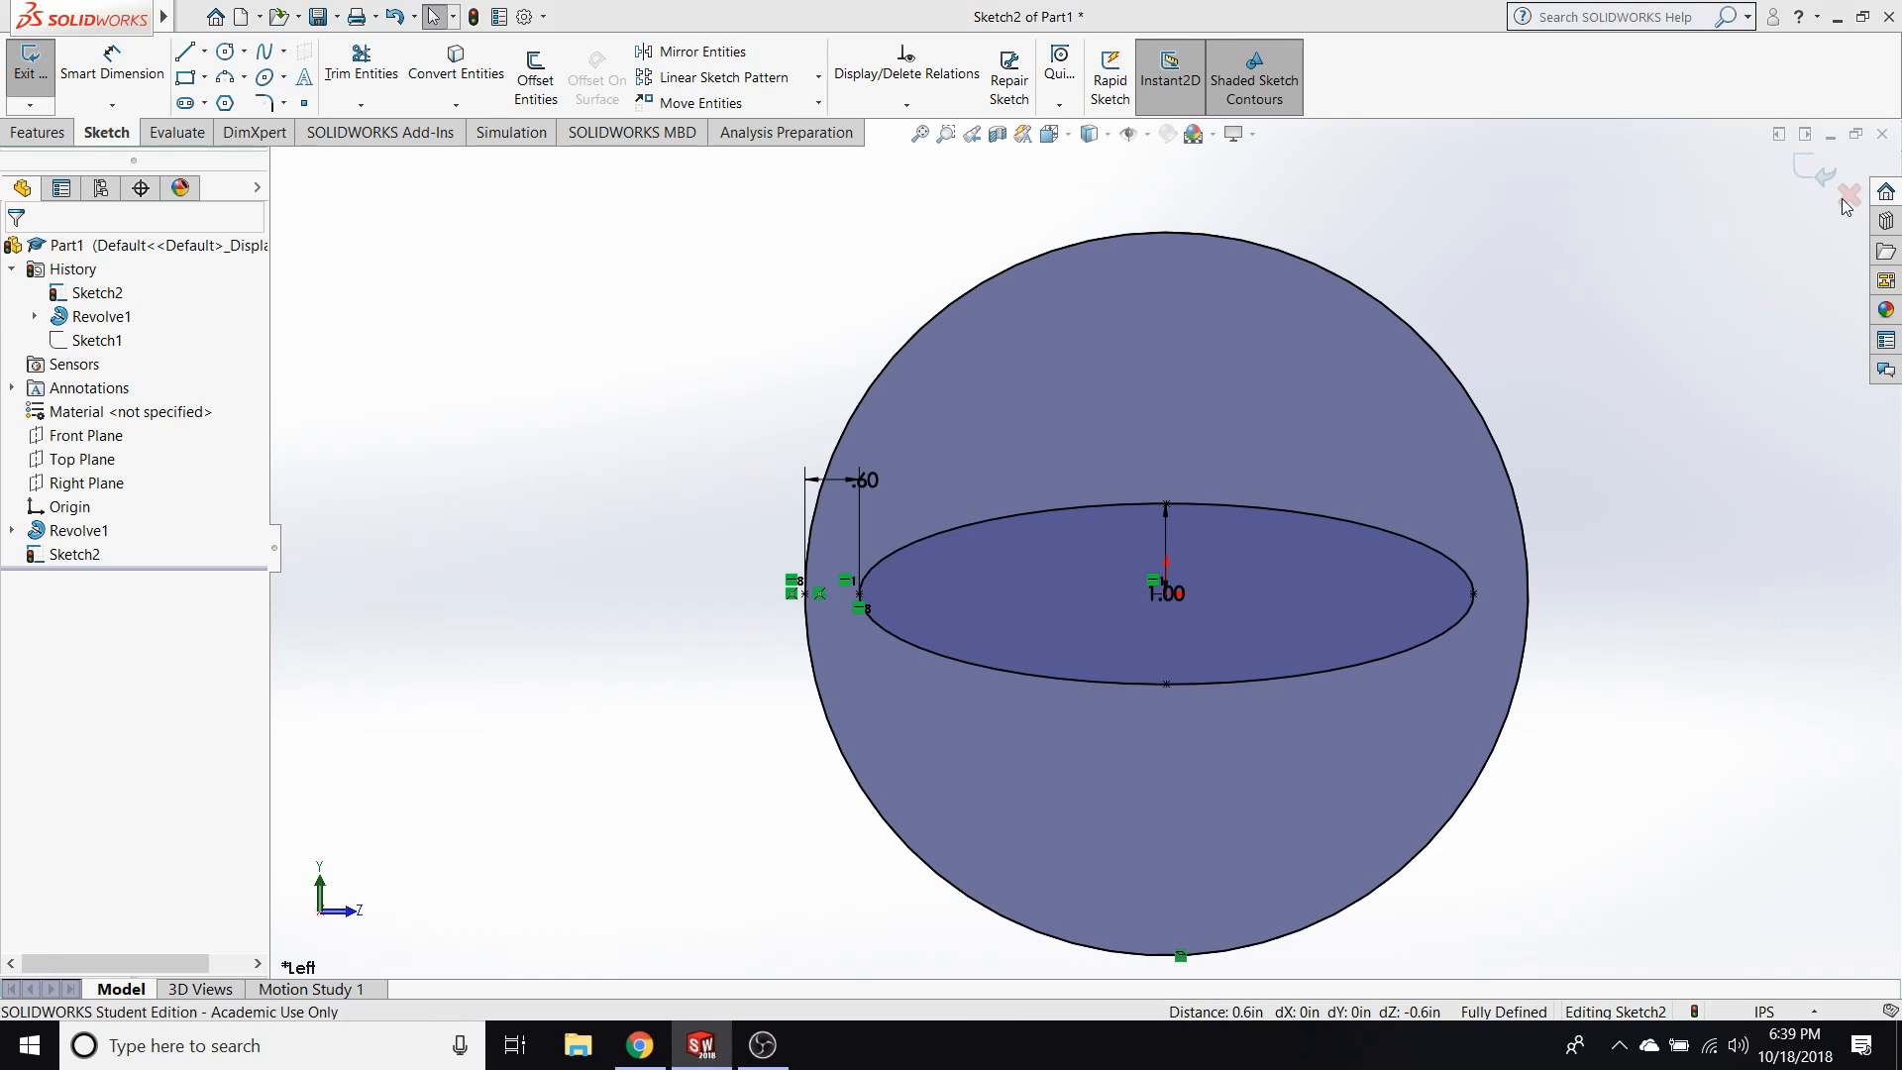
click(995, 536)
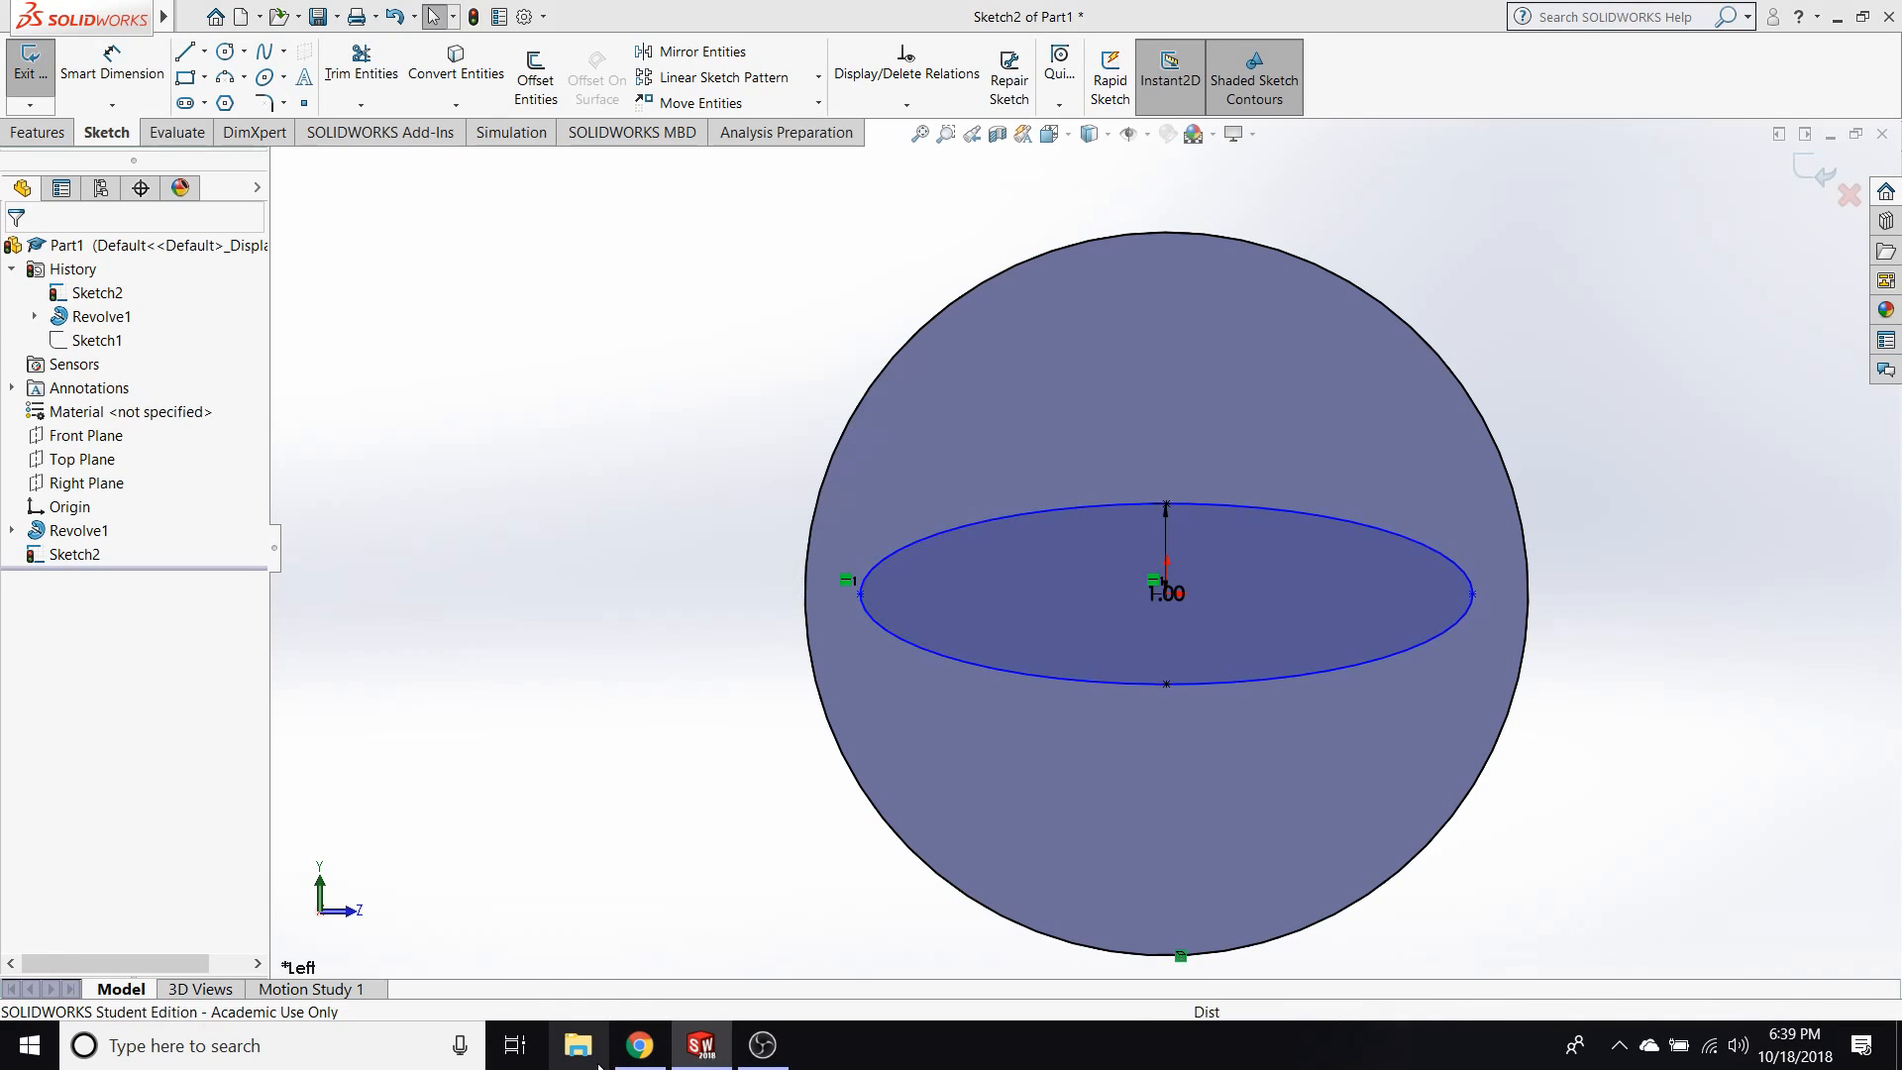
Switch to File Explorer and look through the Robot folder under Documents > Spring 2018 for example files.
click(590, 1050)
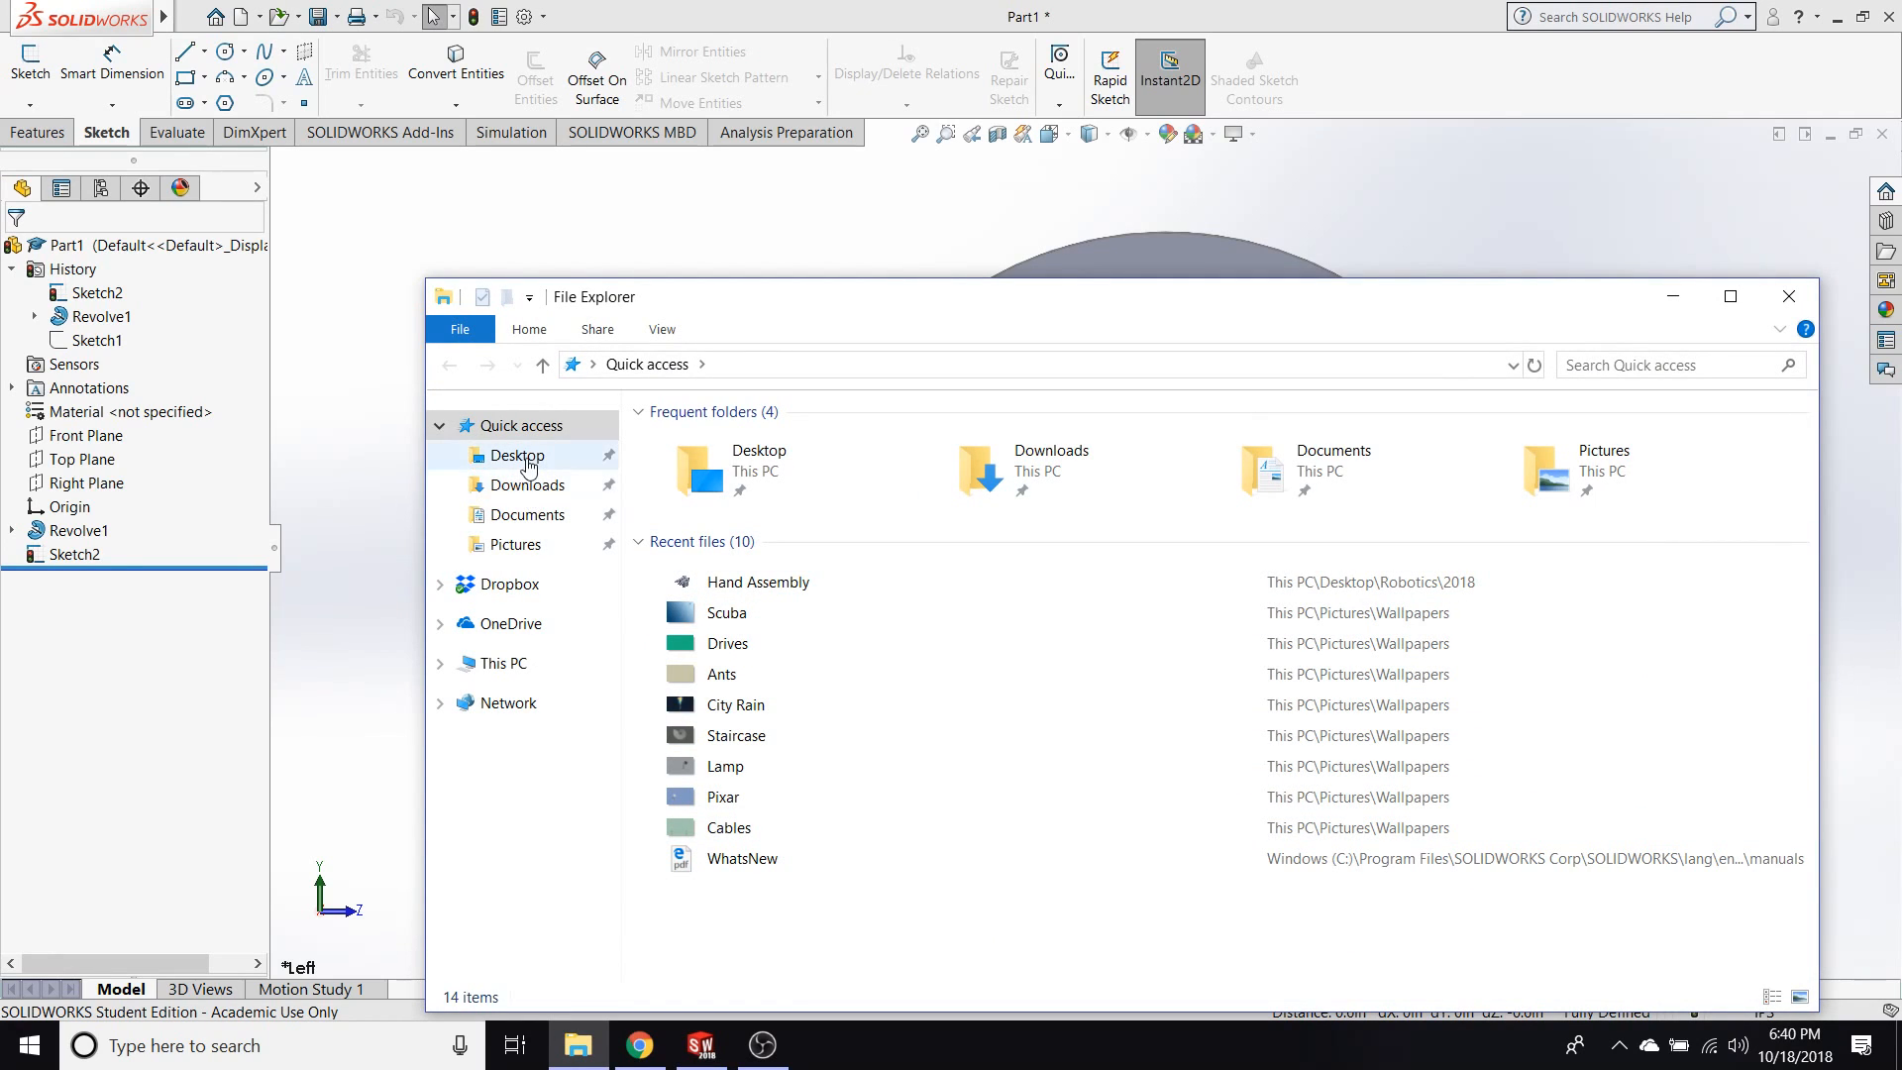
click(532, 520)
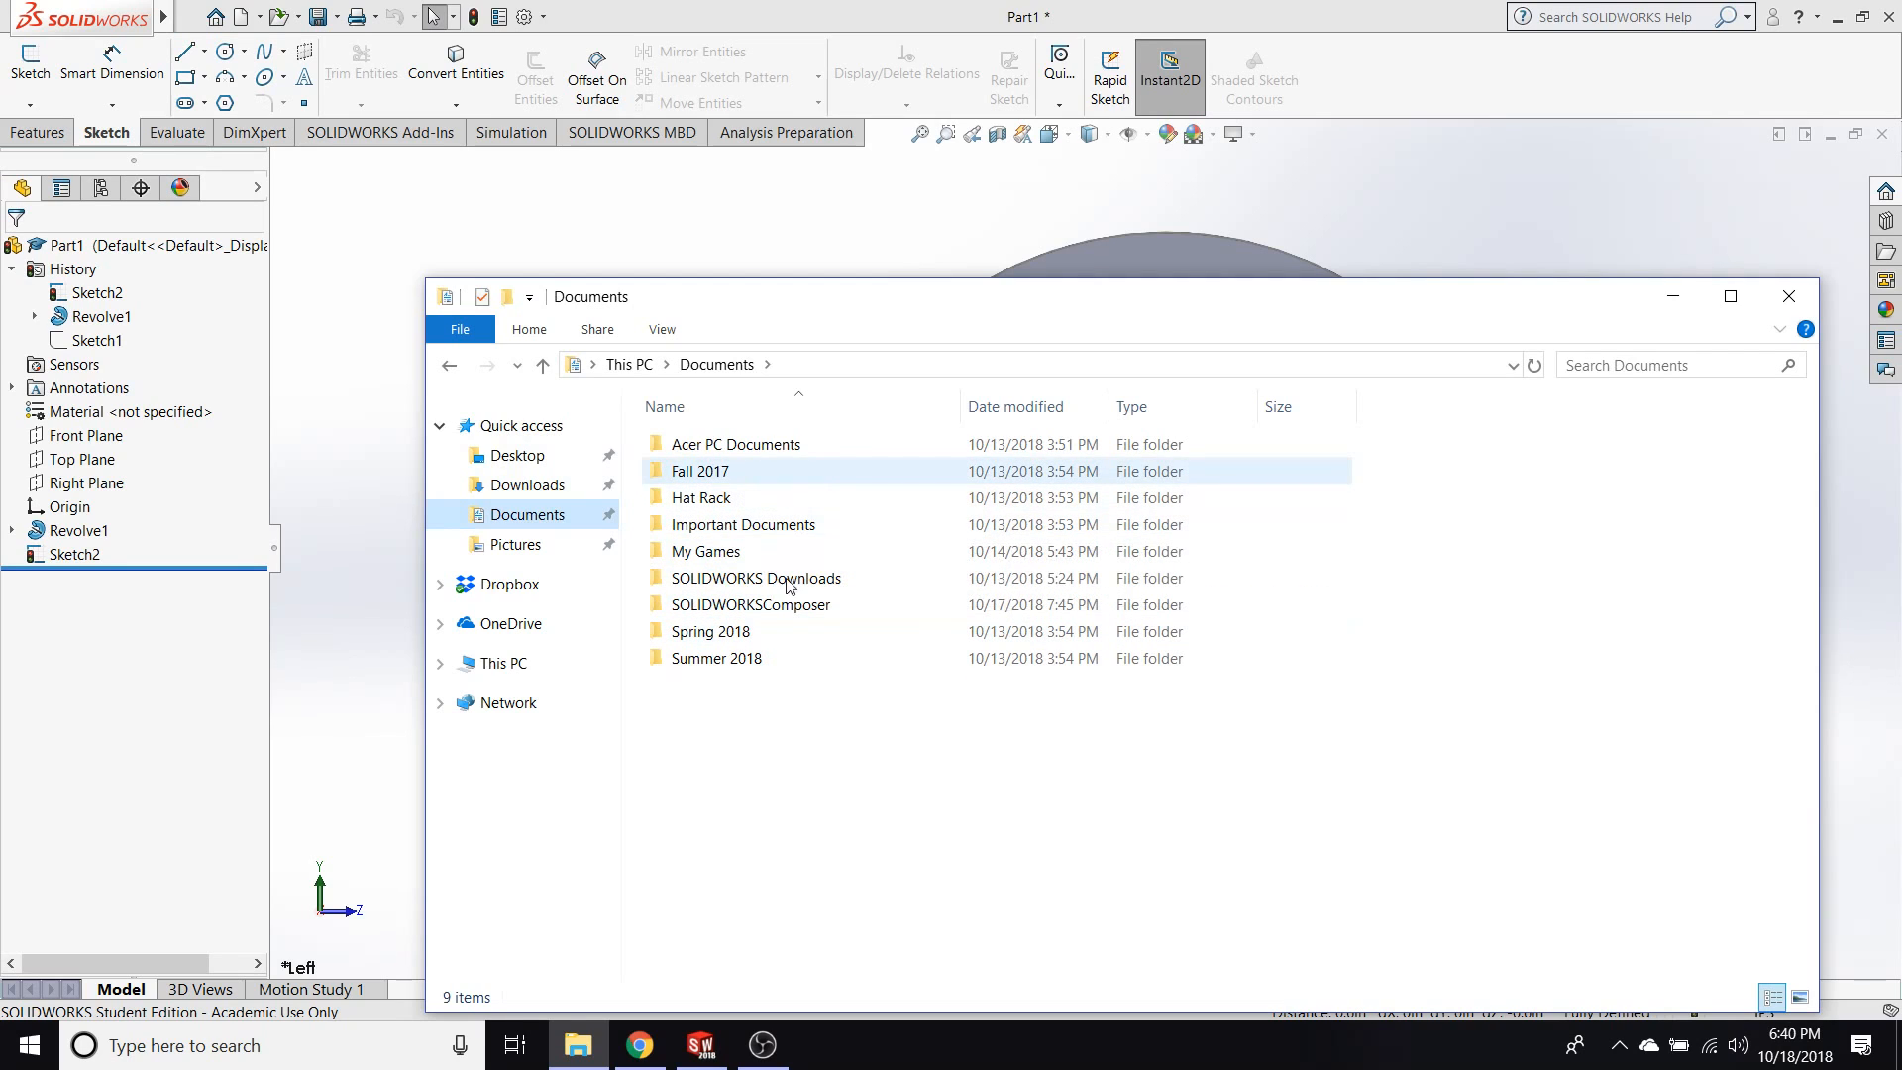
double_click(747, 633)
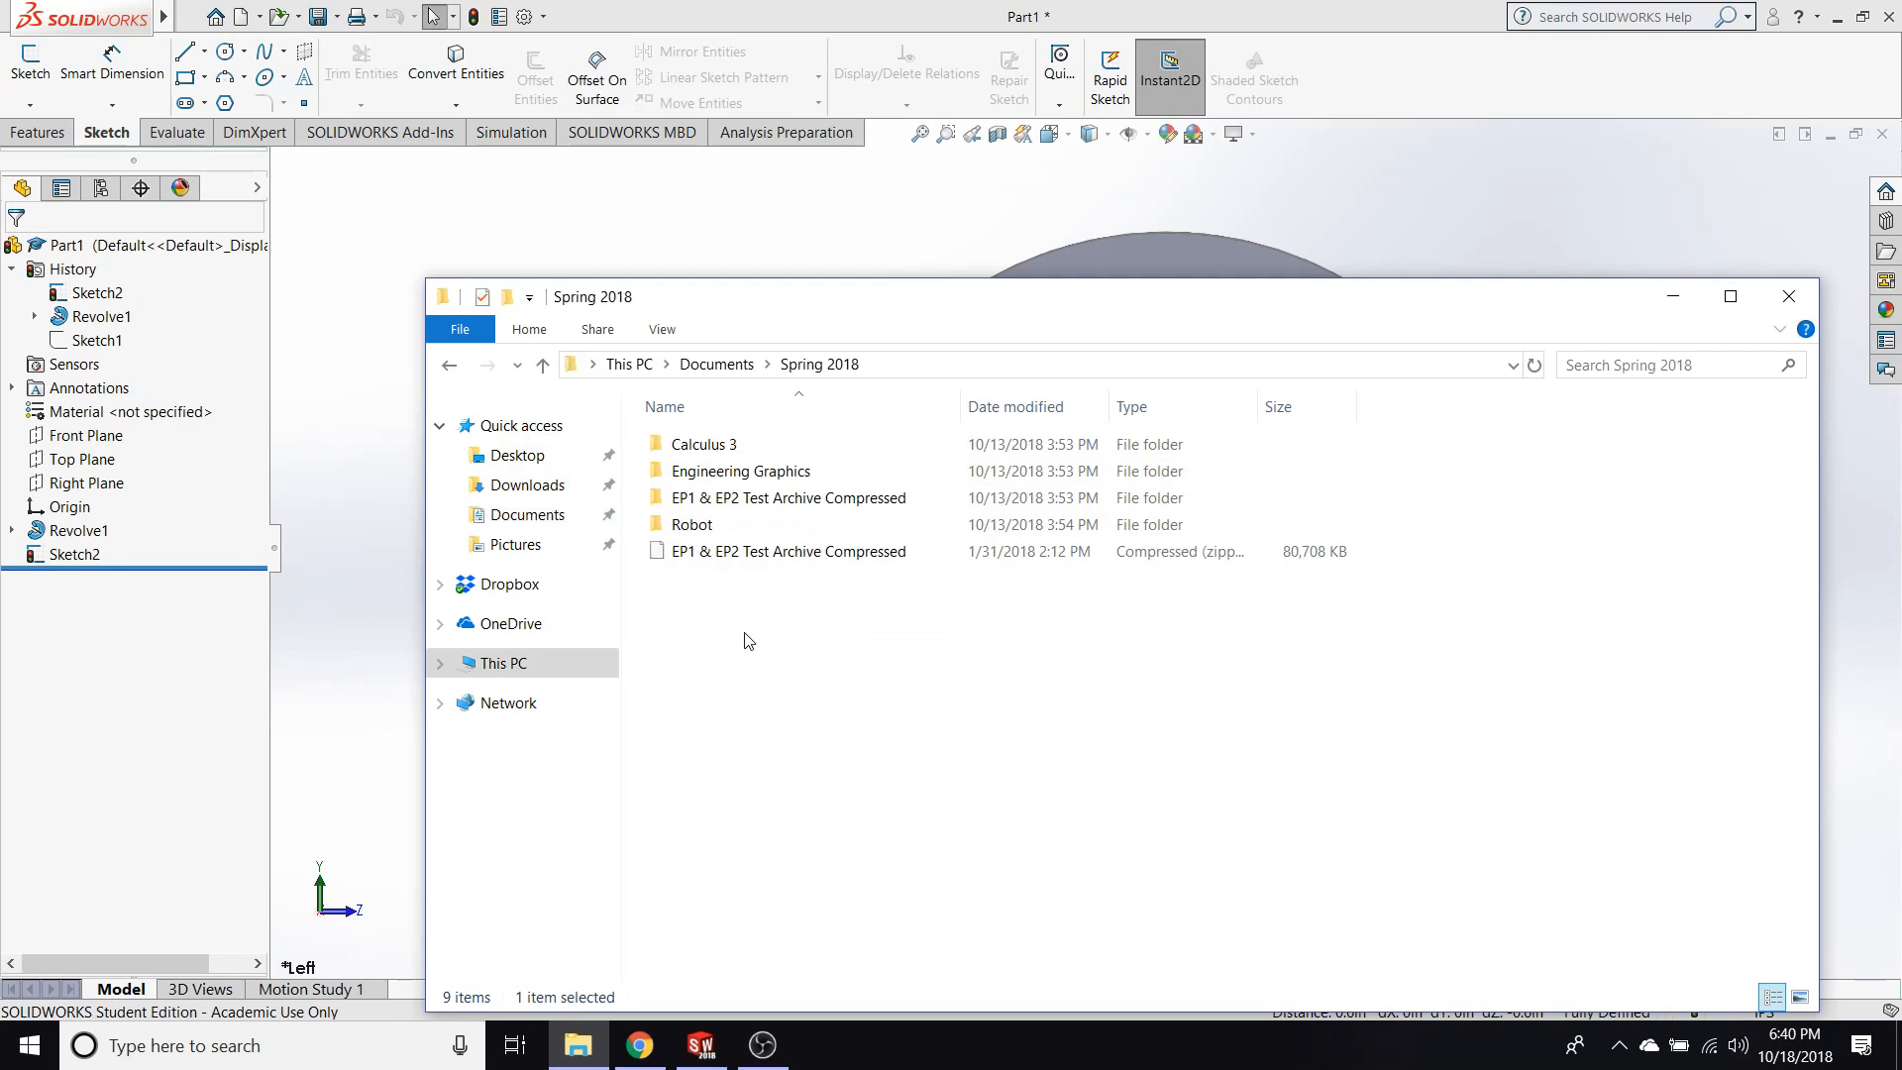
double_click(717, 529)
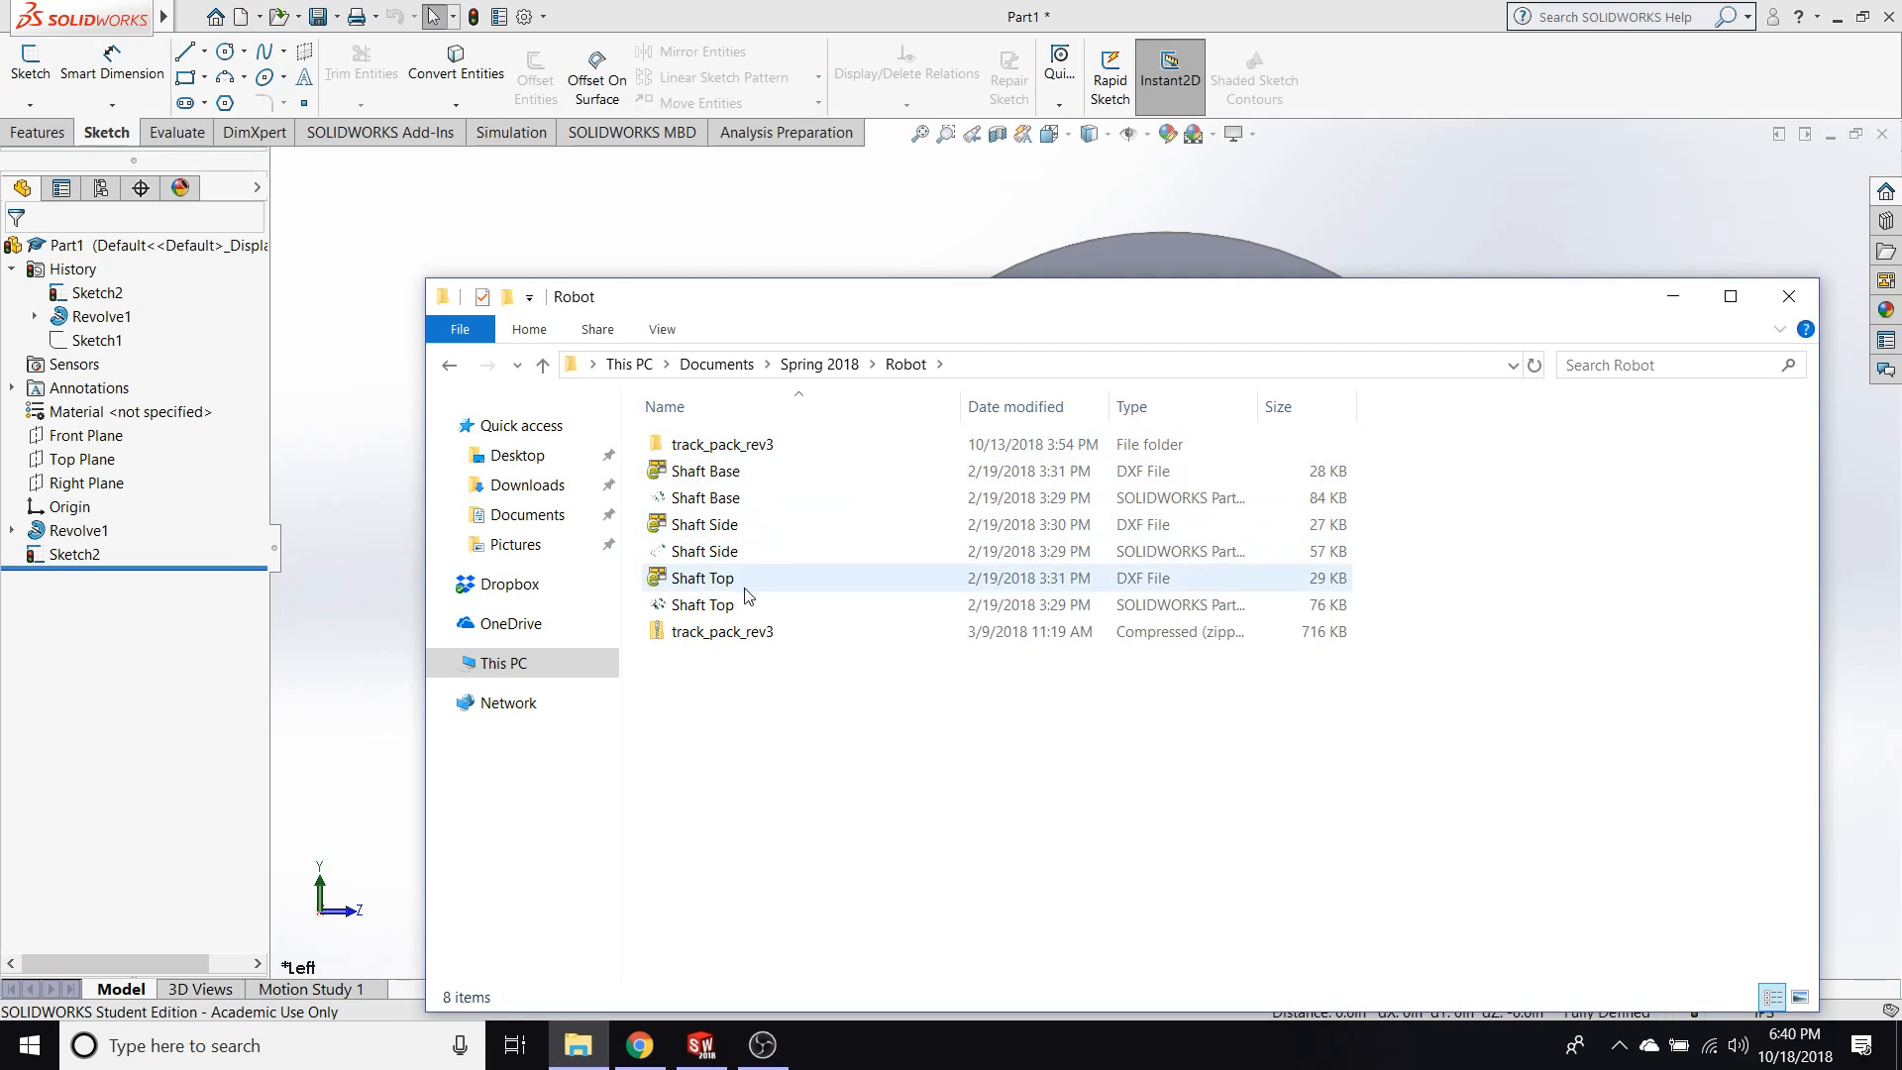
click(819, 363)
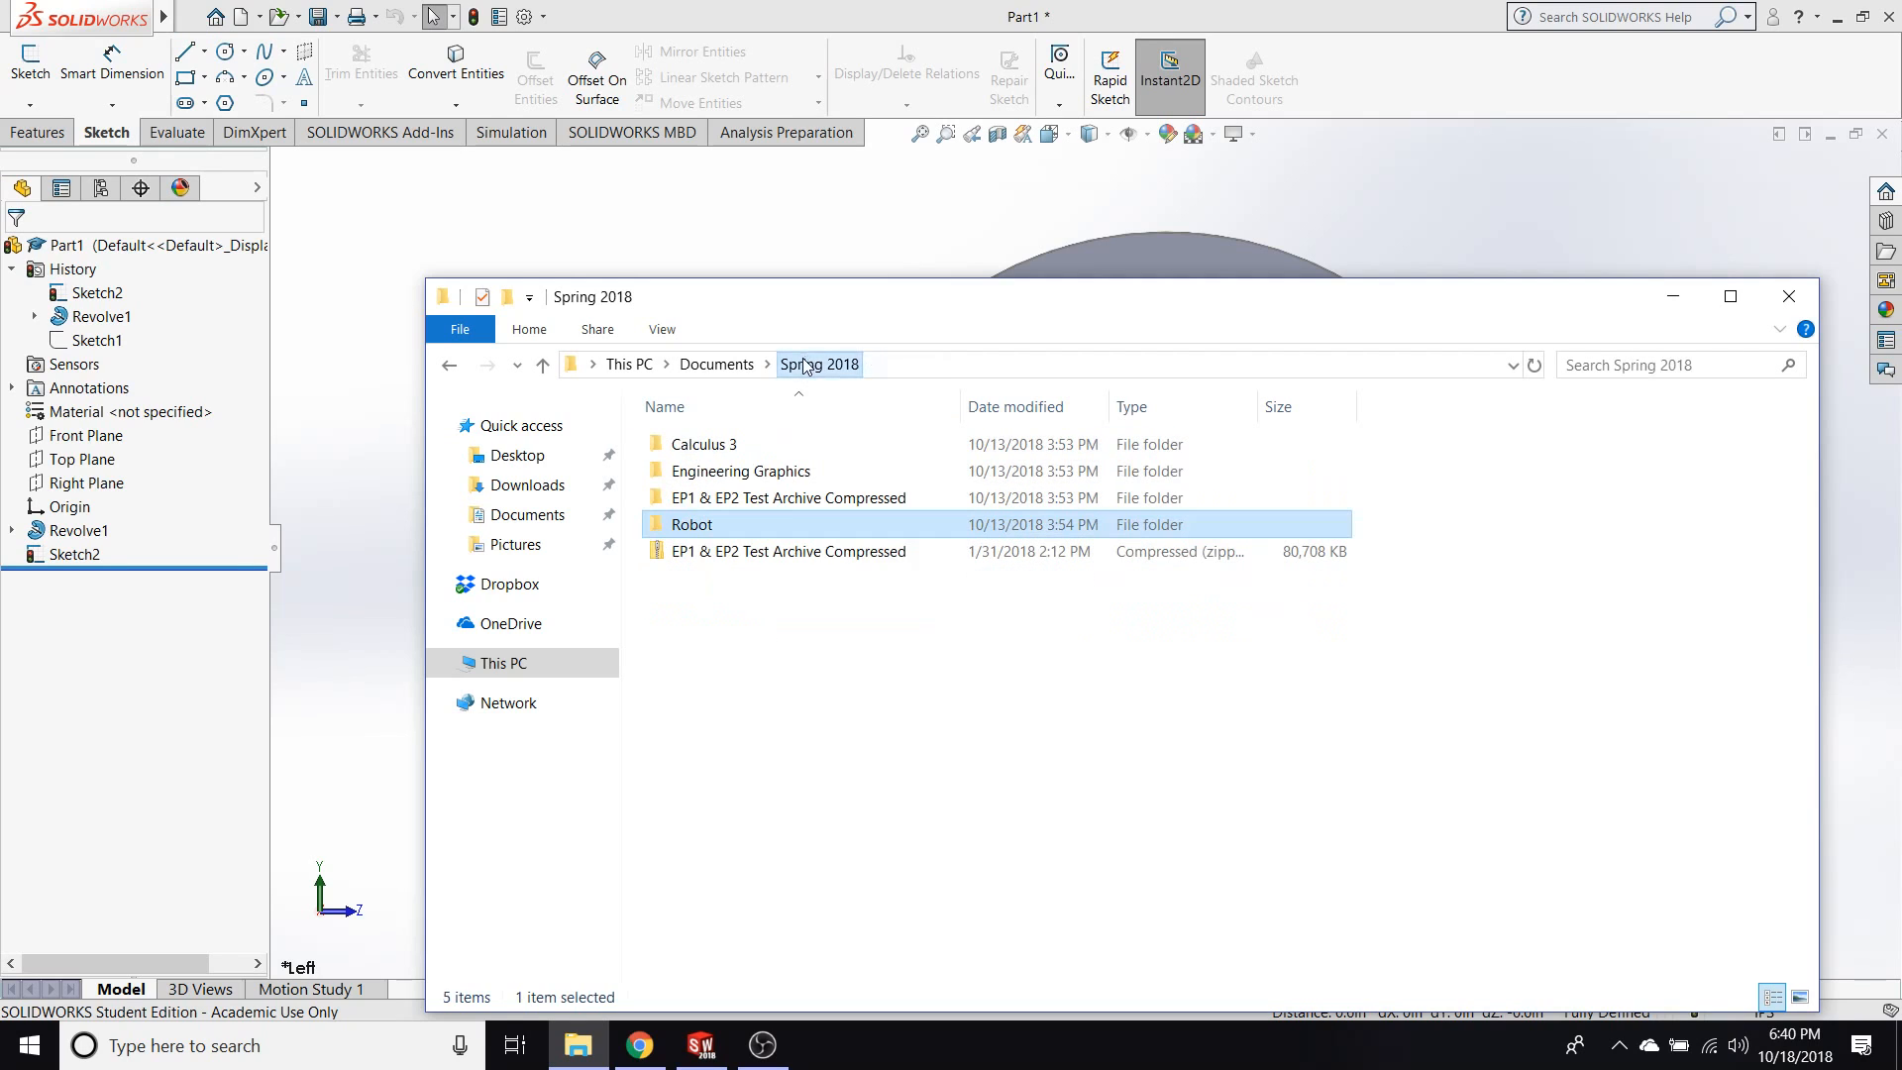
Open the Hand Assembly file from the Robotics > 2018 folder on the Desktop.
click(517, 454)
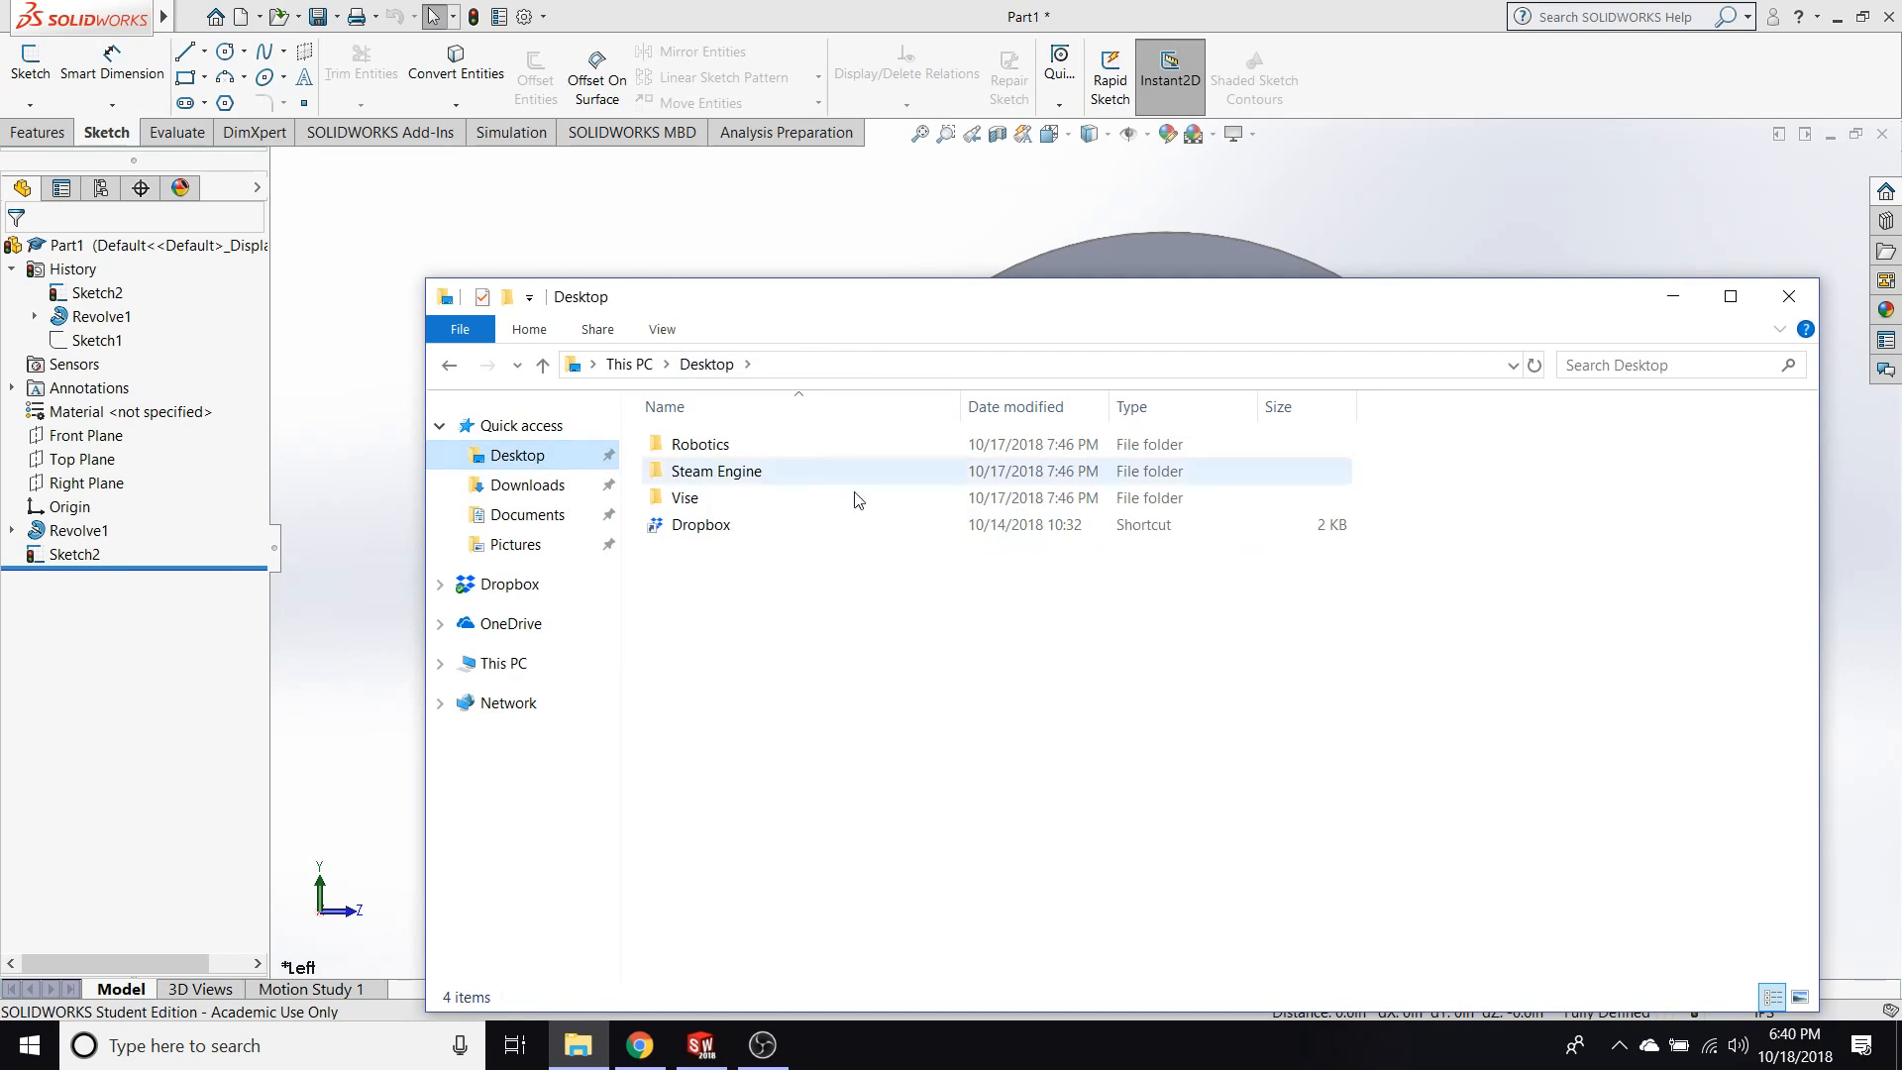
double_click(793, 447)
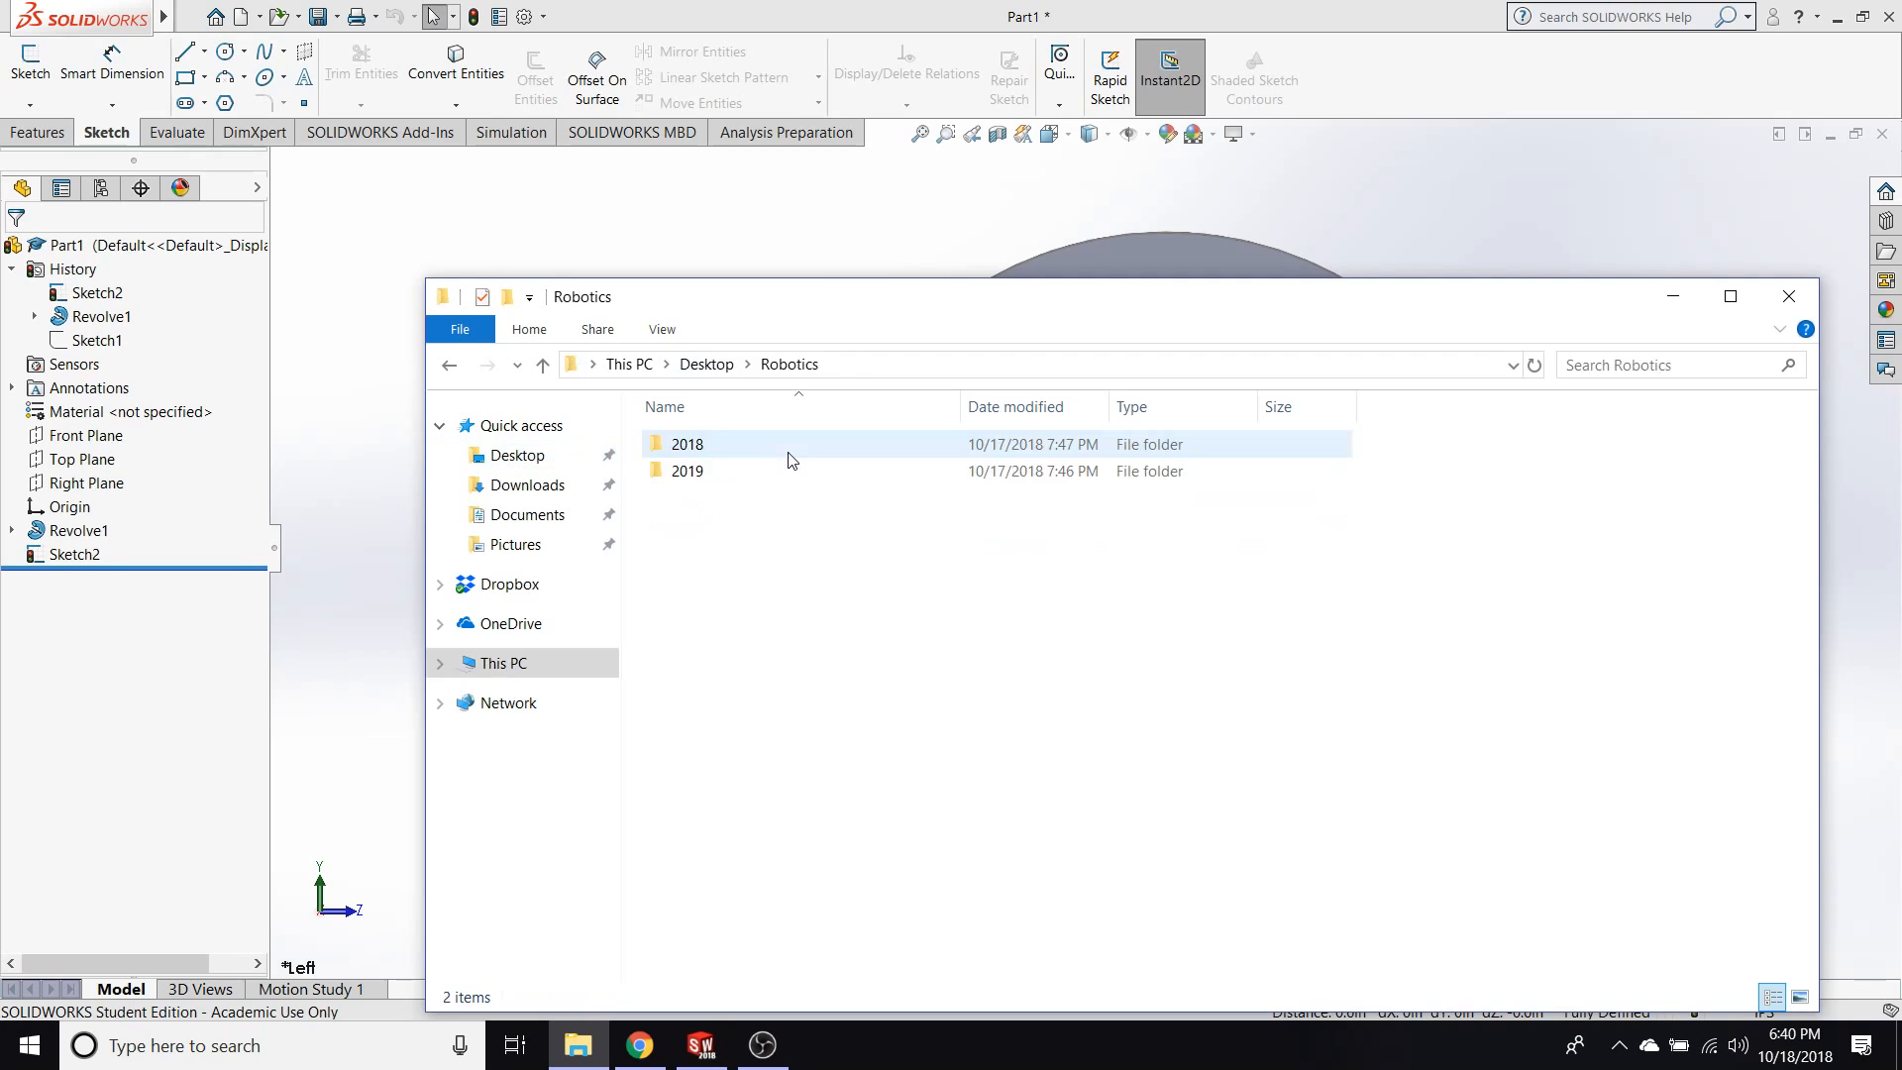
double_click(731, 451)
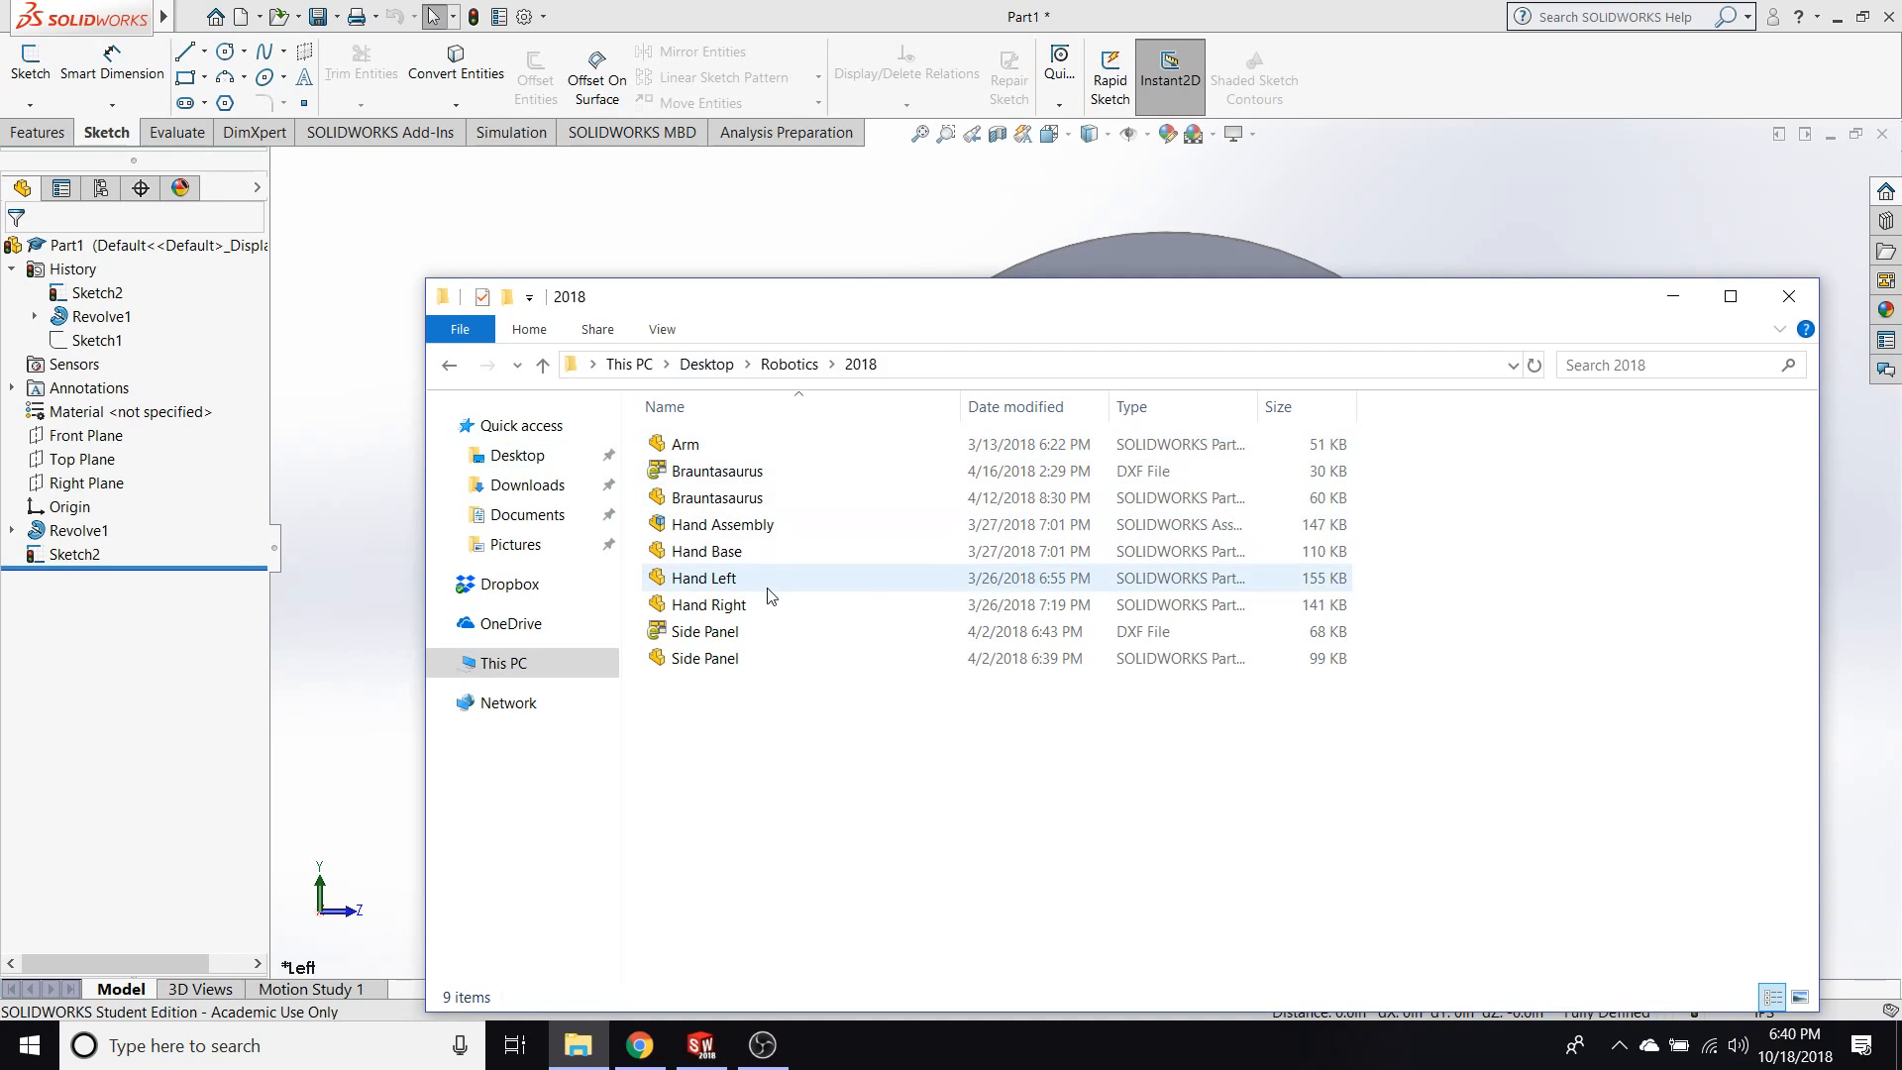
click(766, 530)
double_click(765, 530)
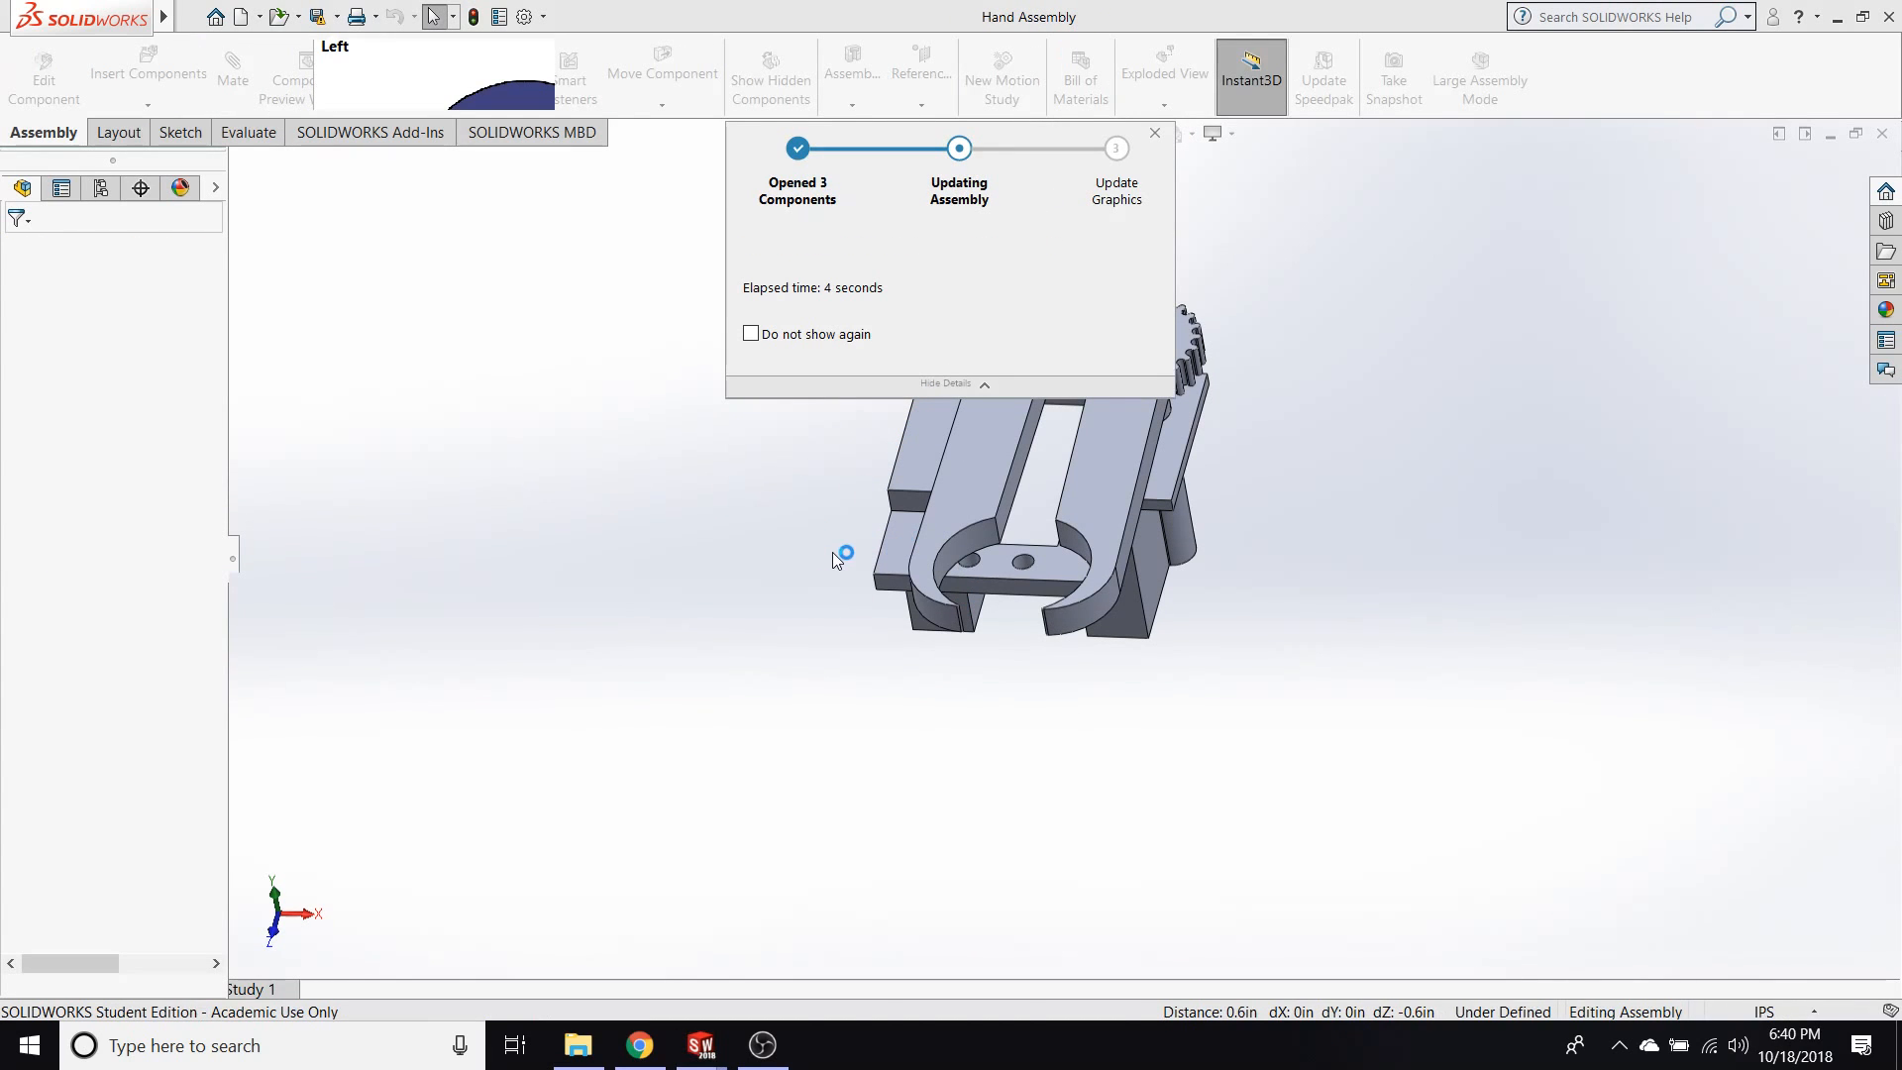
Swing the geared fingers of the hand assembly apart and clear the selection.
scroll(796, 540, down, 1)
scroll(798, 540, up, 3)
middle_drag(854, 488, 780, 492)
scroll(991, 475, down, 2)
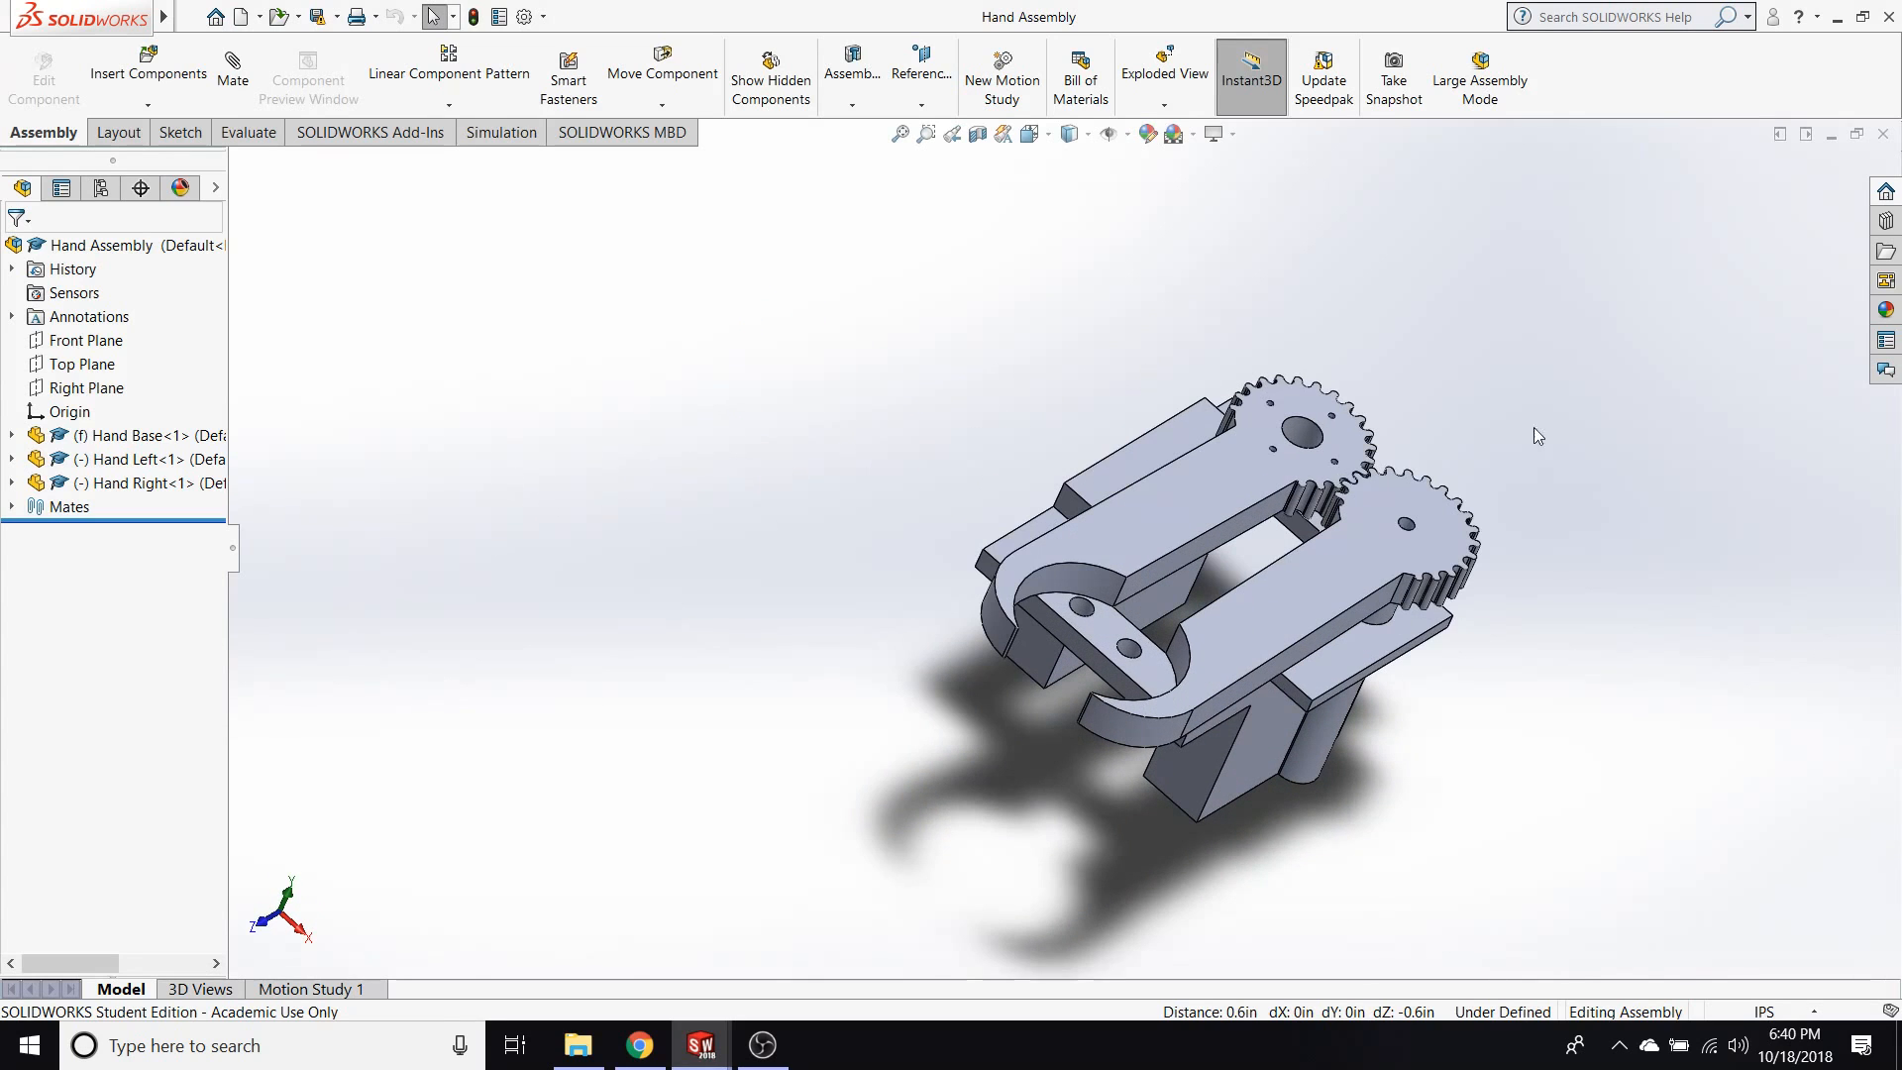
drag(1411, 644, 1329, 748)
click(1512, 832)
Show the hand assembly in isometric view and swing its geared fingers closer together.
key(space)
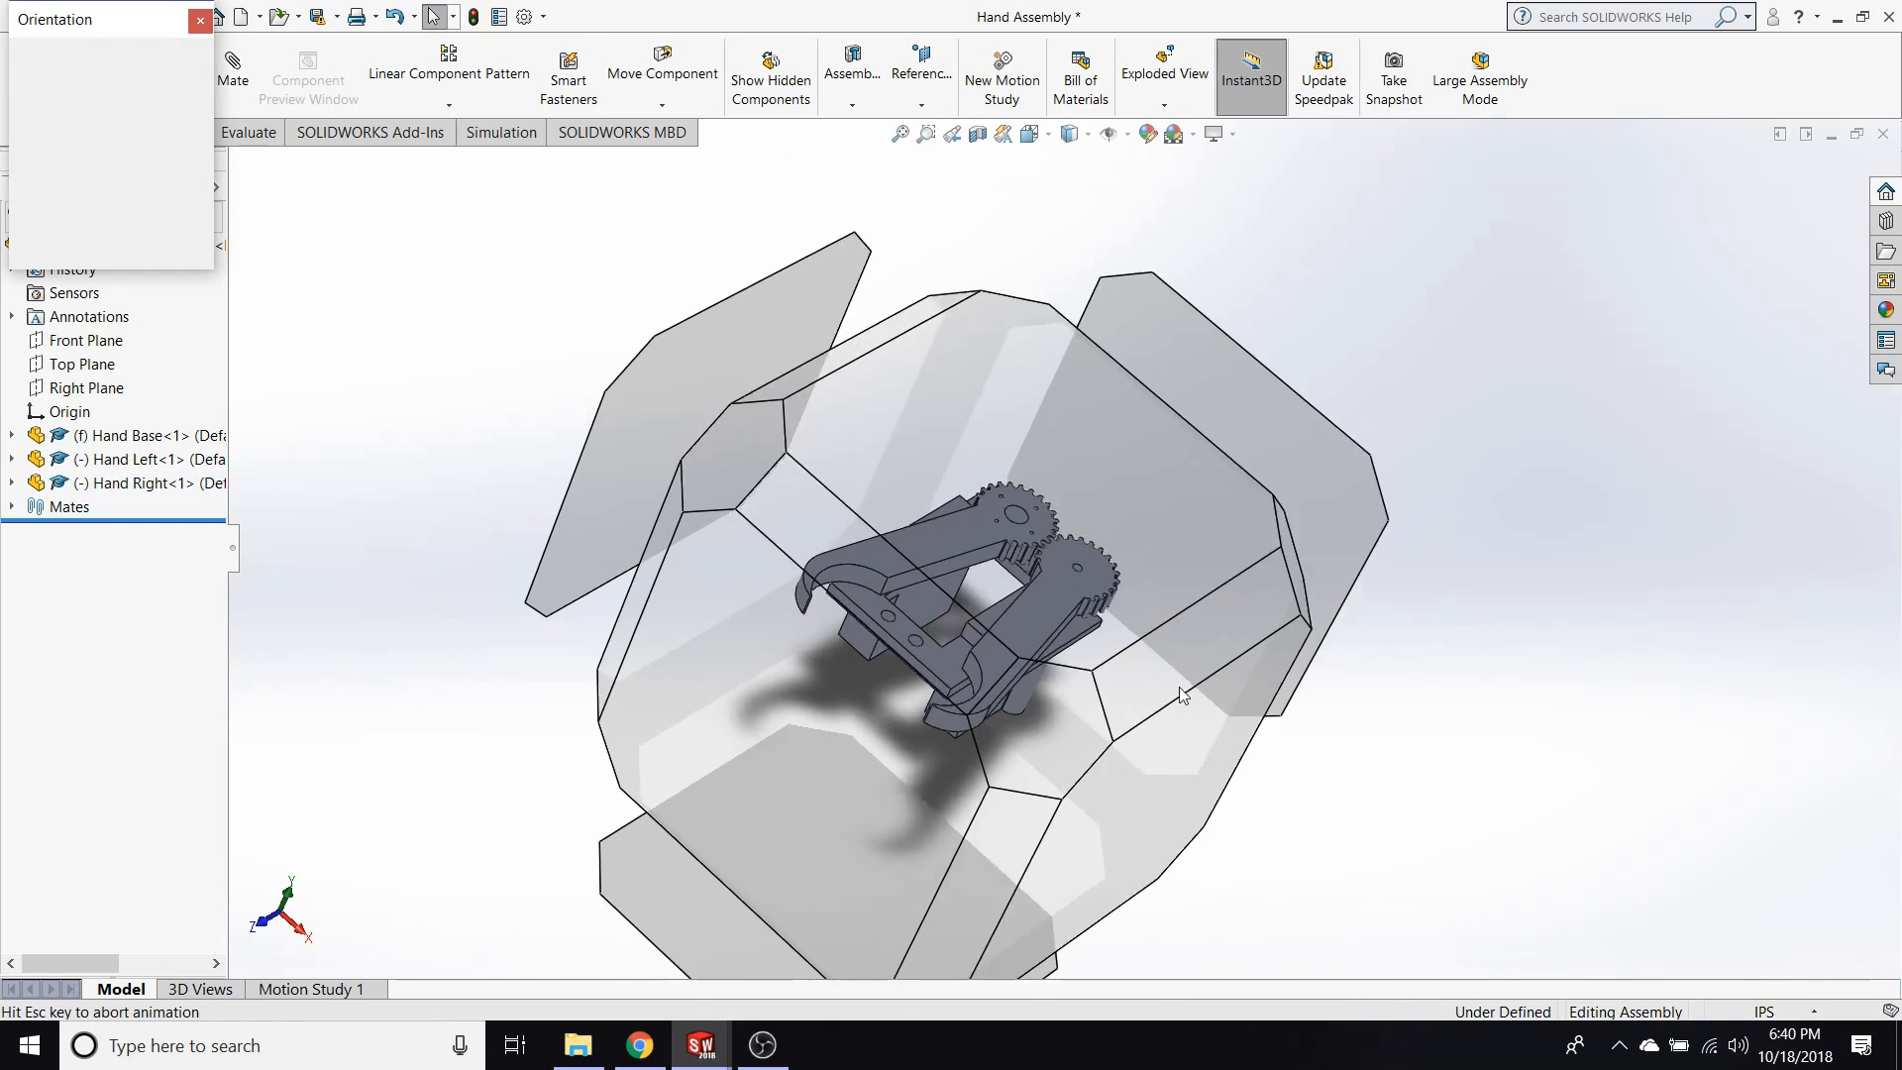
click(860, 711)
drag(1132, 553, 1030, 545)
click(1442, 755)
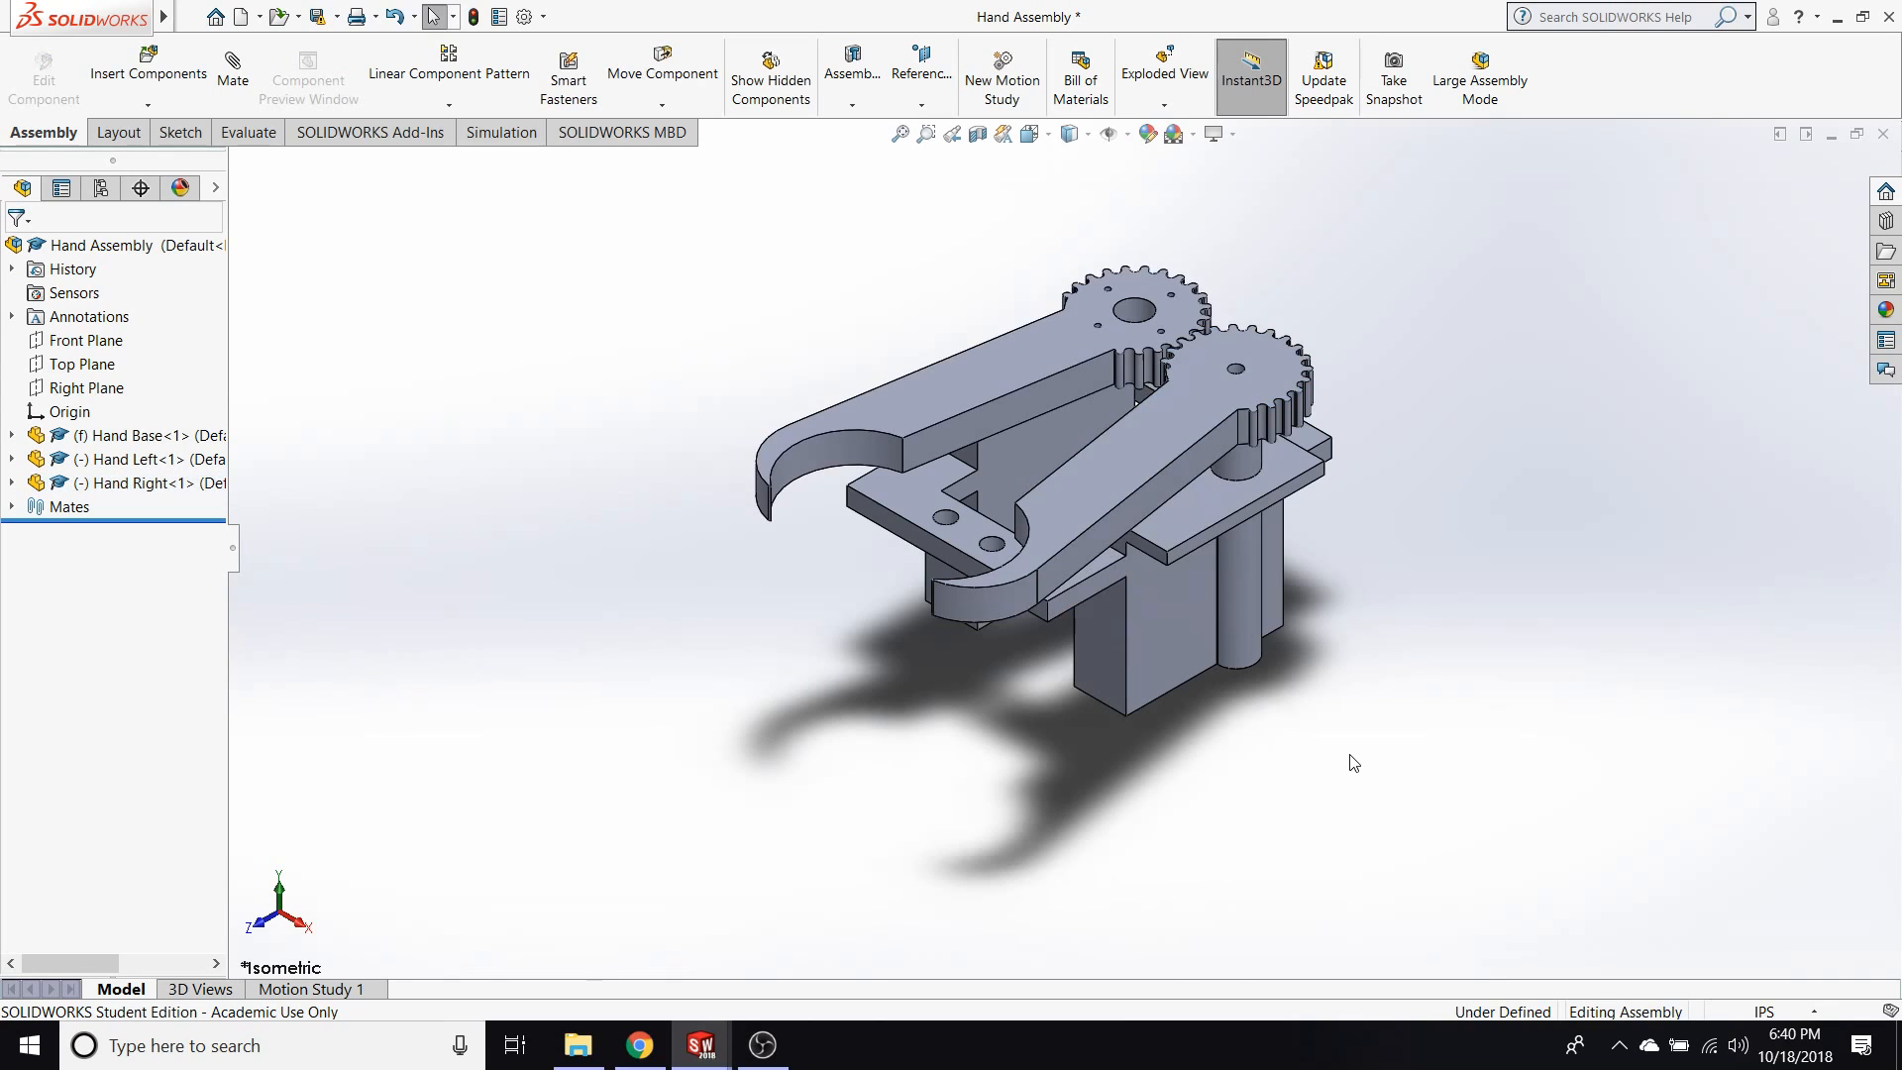
Swing the Hand Right finger wide open, bring the Hand Left finger back inward, and clear the selection.
drag(1090, 480, 1061, 519)
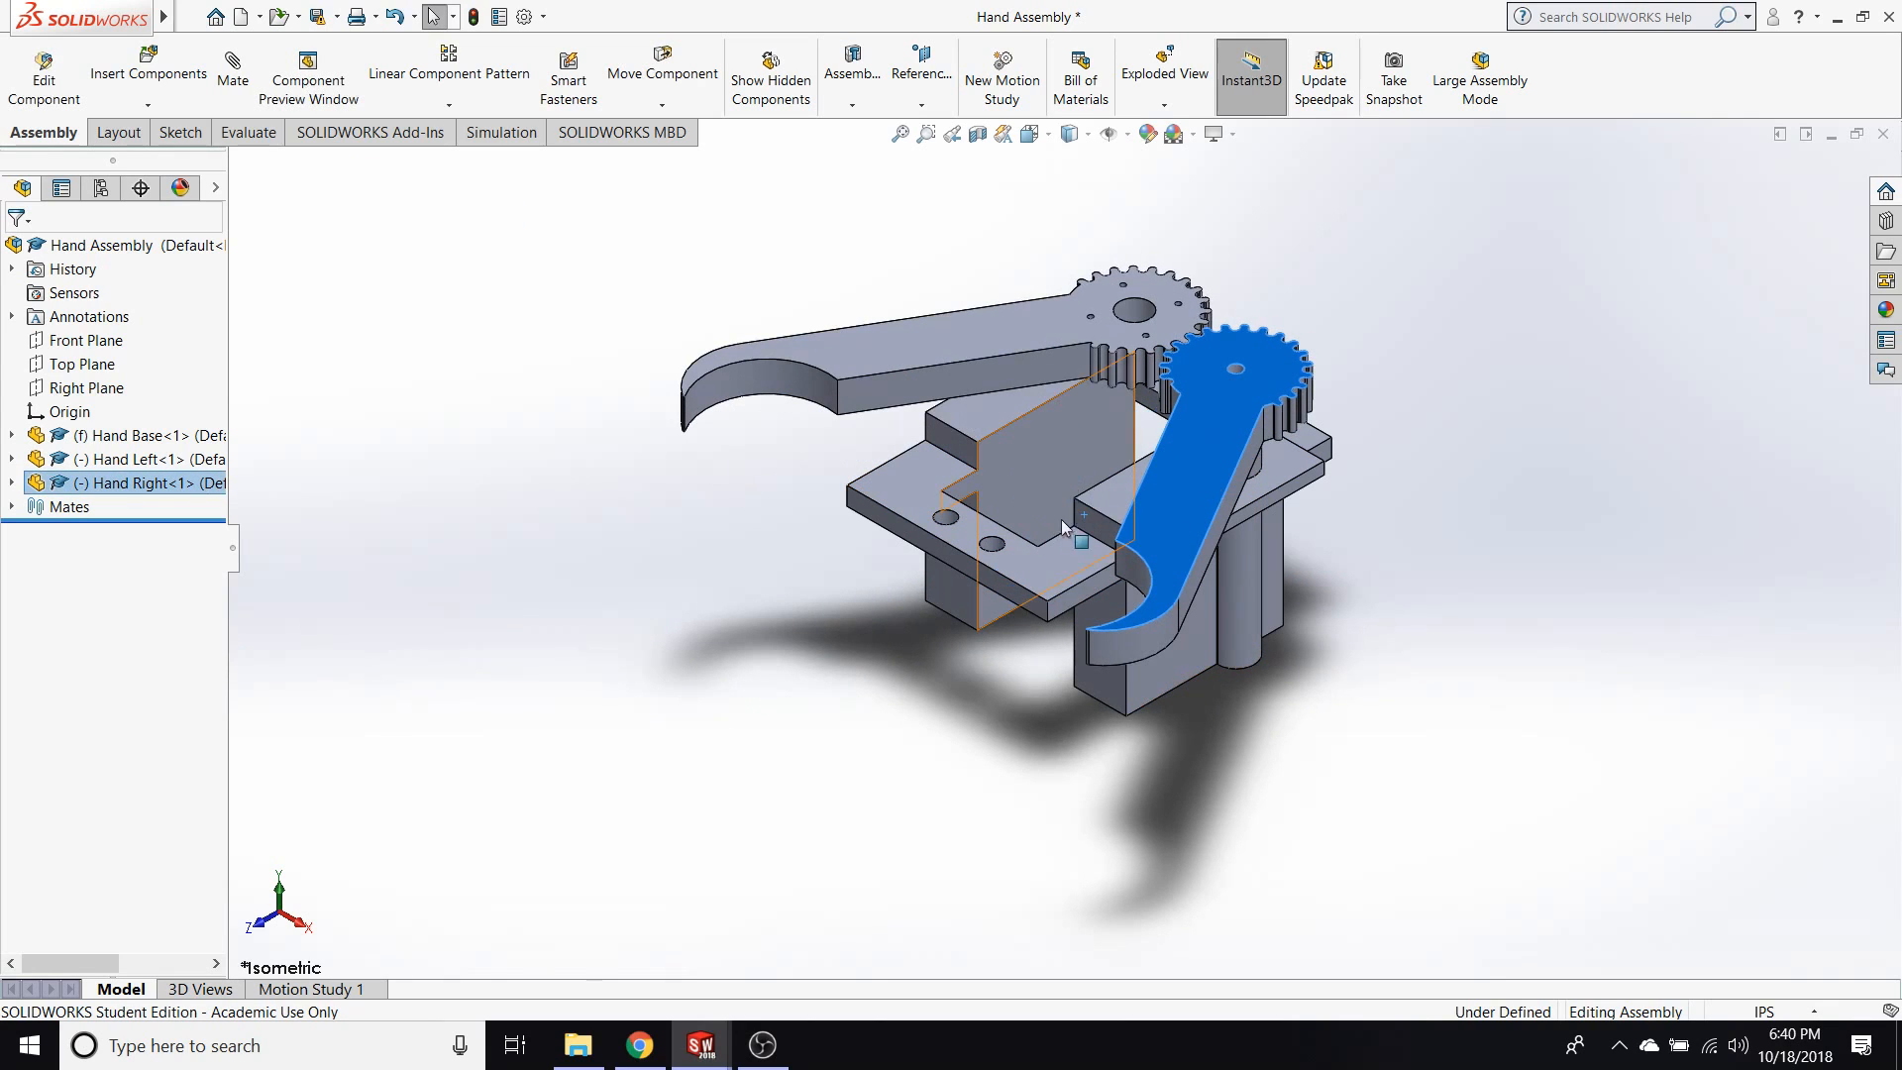
middle_drag(1053, 483, 1072, 324)
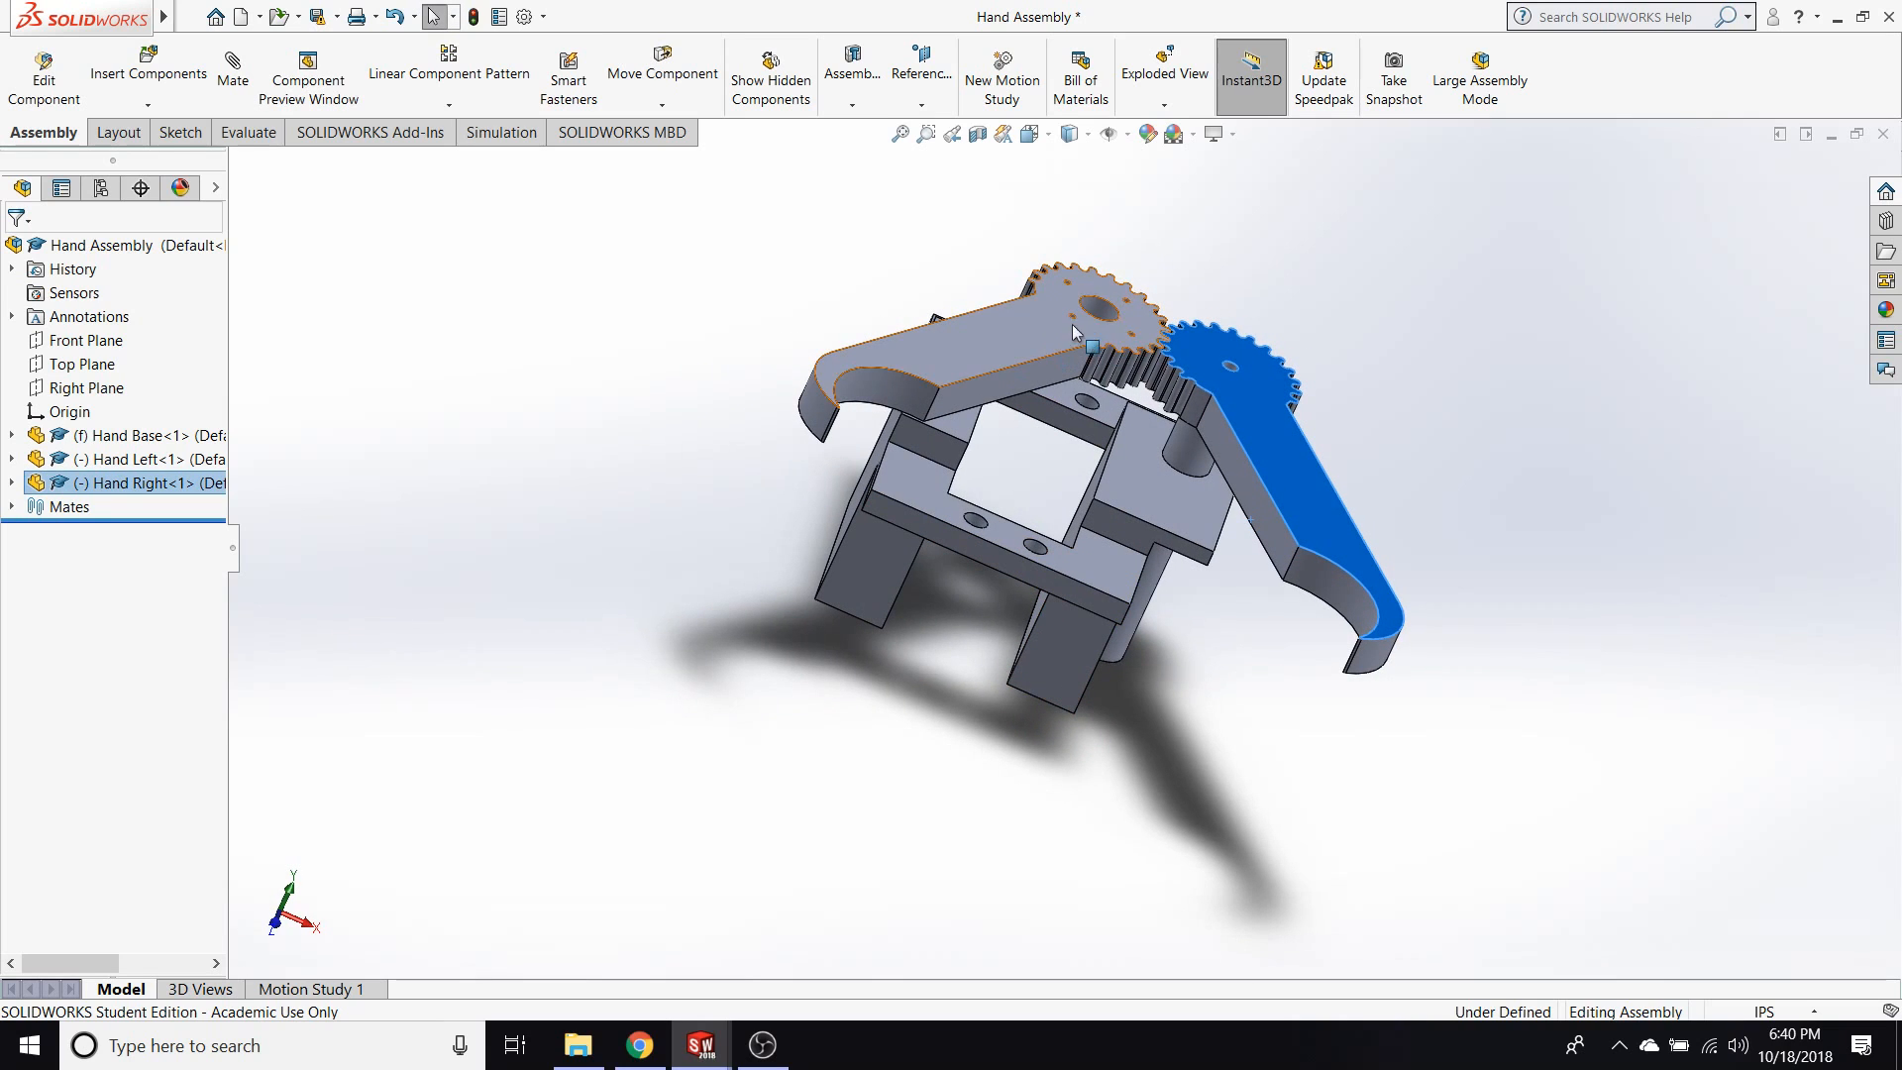
drag(1008, 335, 1055, 412)
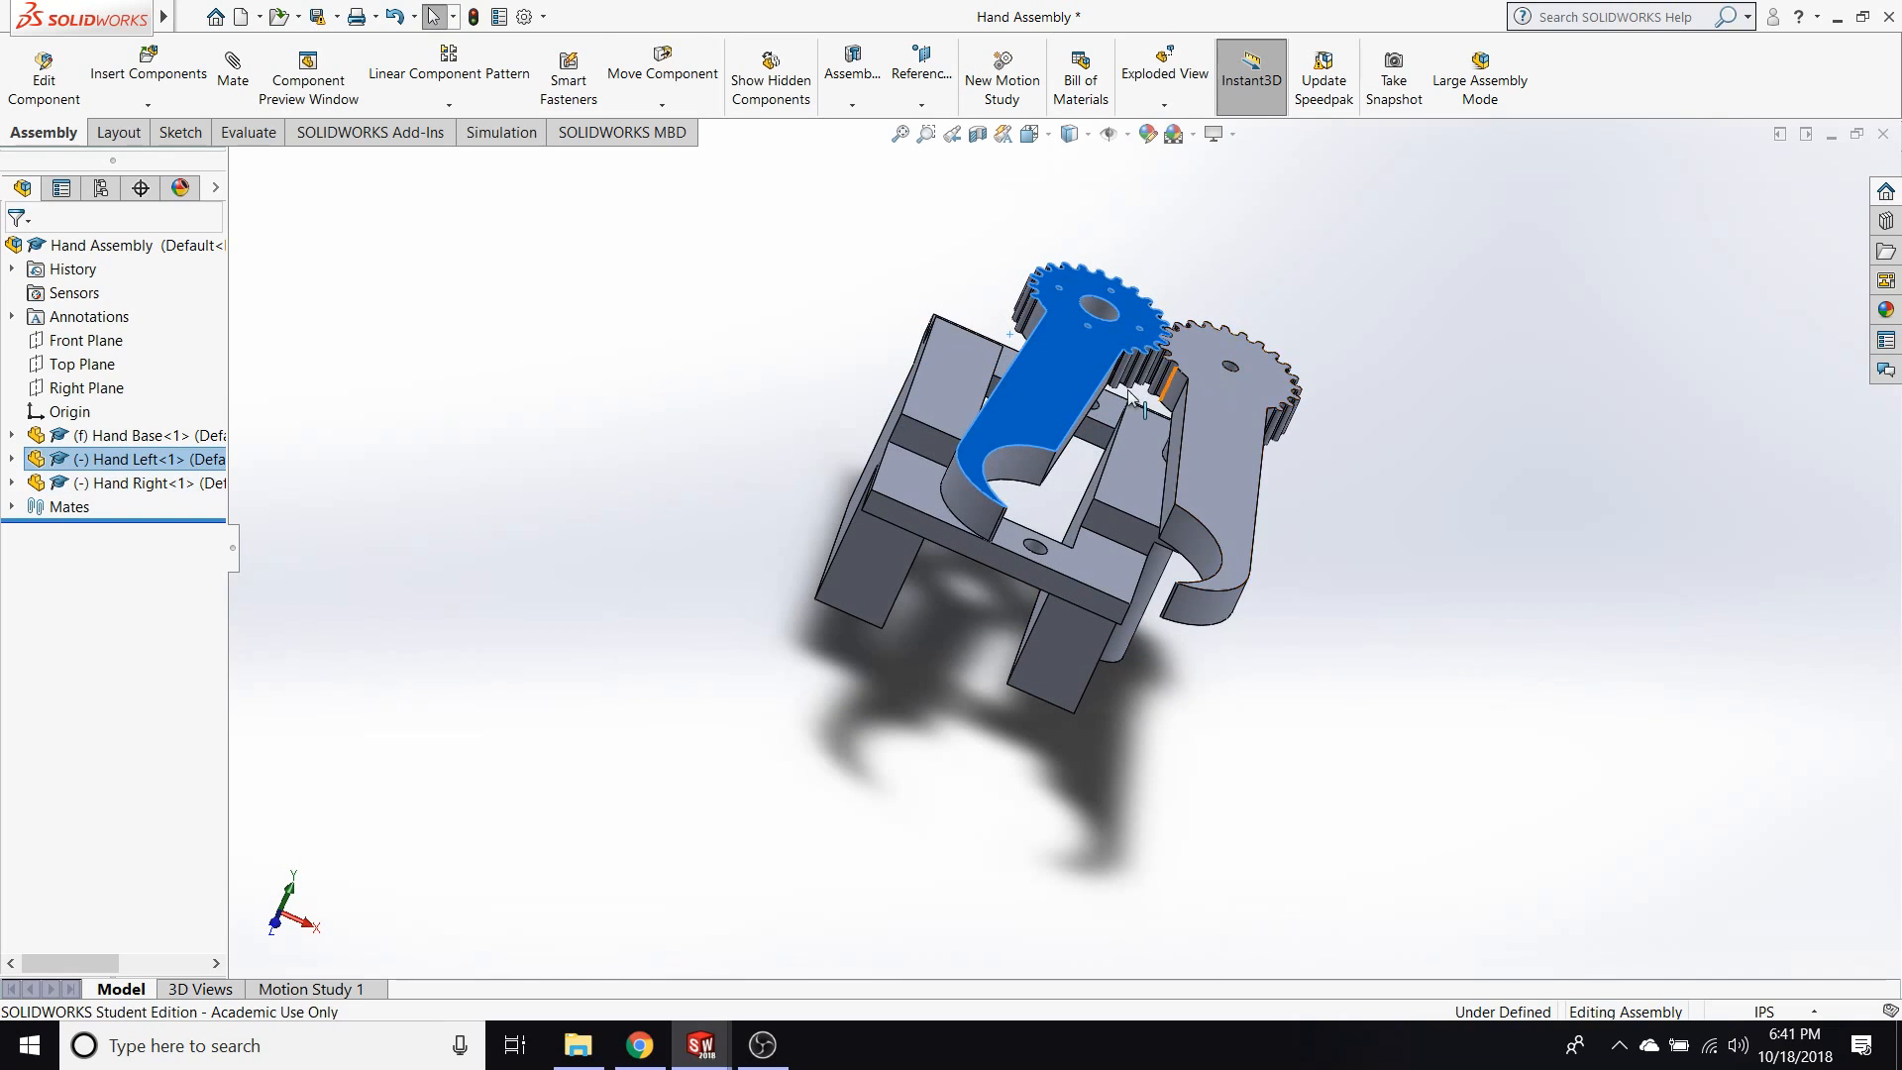
click(697, 499)
Return the hand assembly to isometric view and swing the Hand Right finger outward so that both fingers open wide.
scroll(1056, 598, up, 1)
scroll(1240, 600, down, 2)
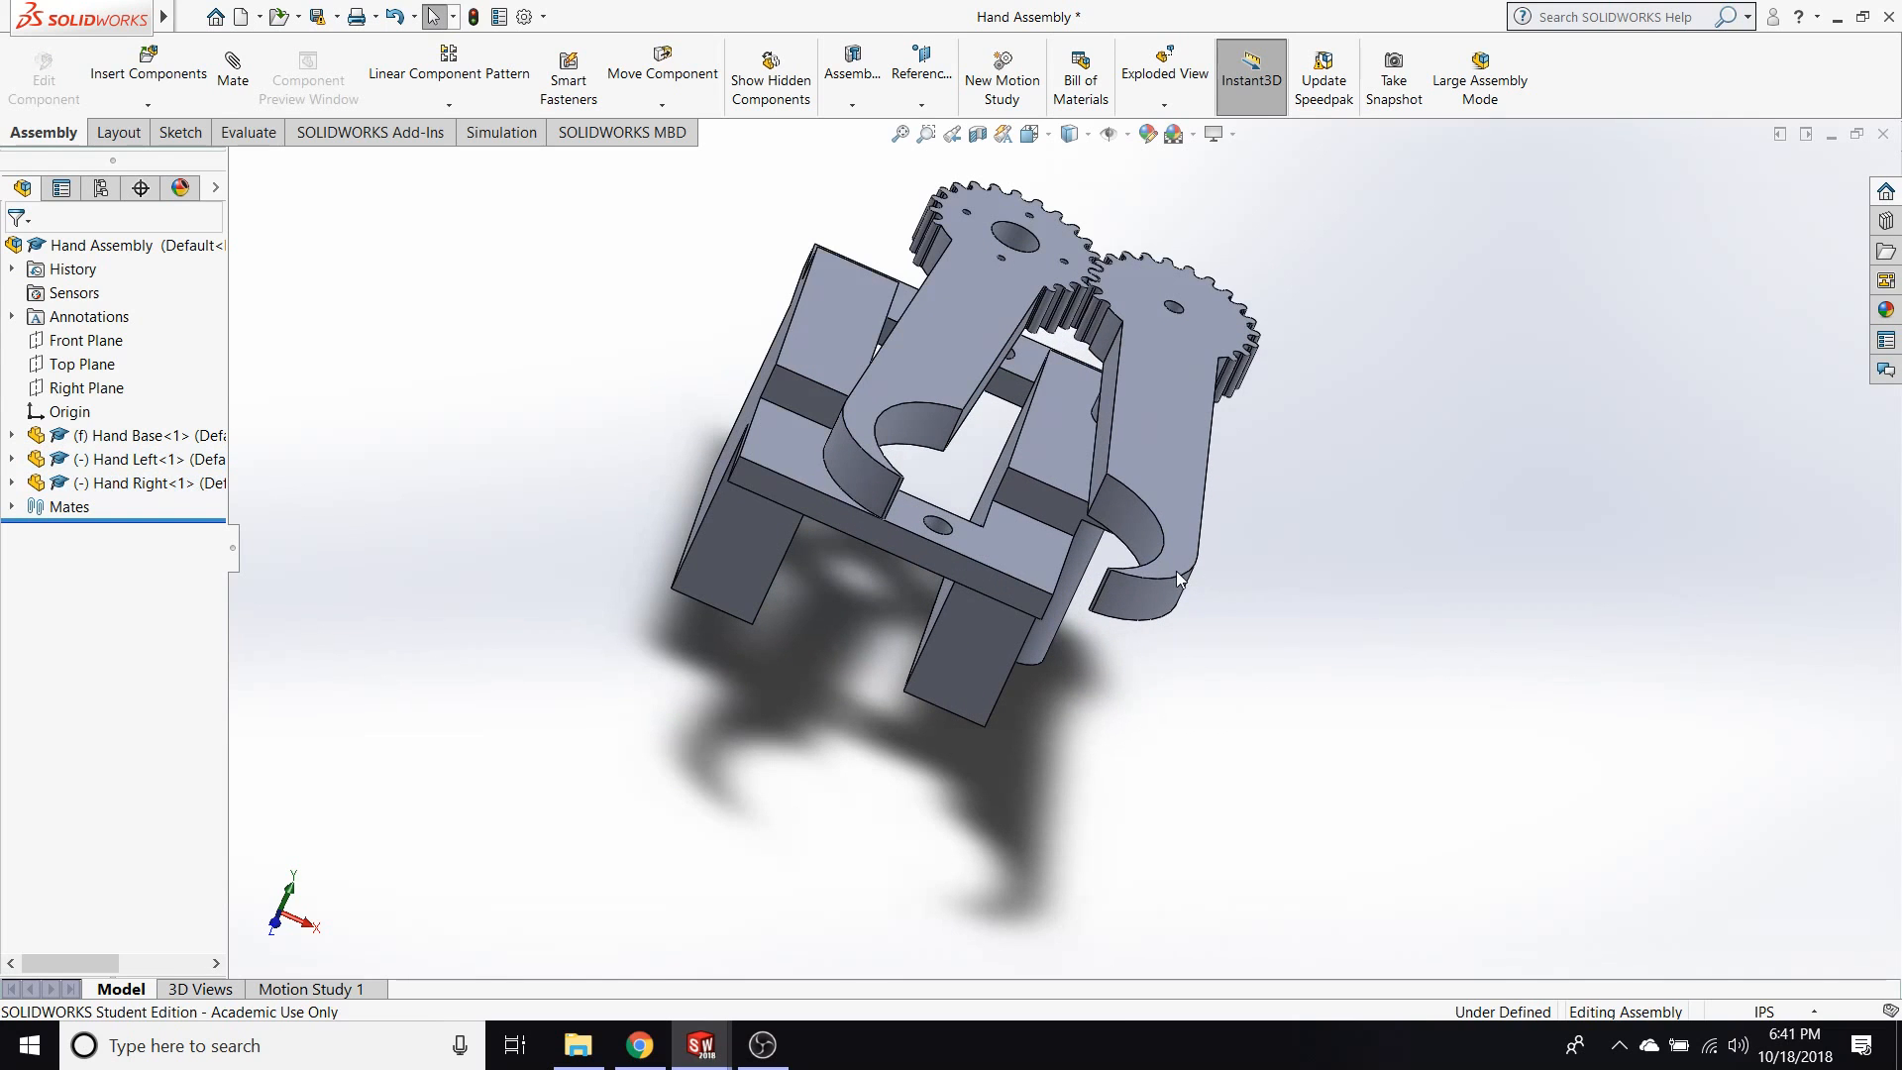
key(space)
click(971, 664)
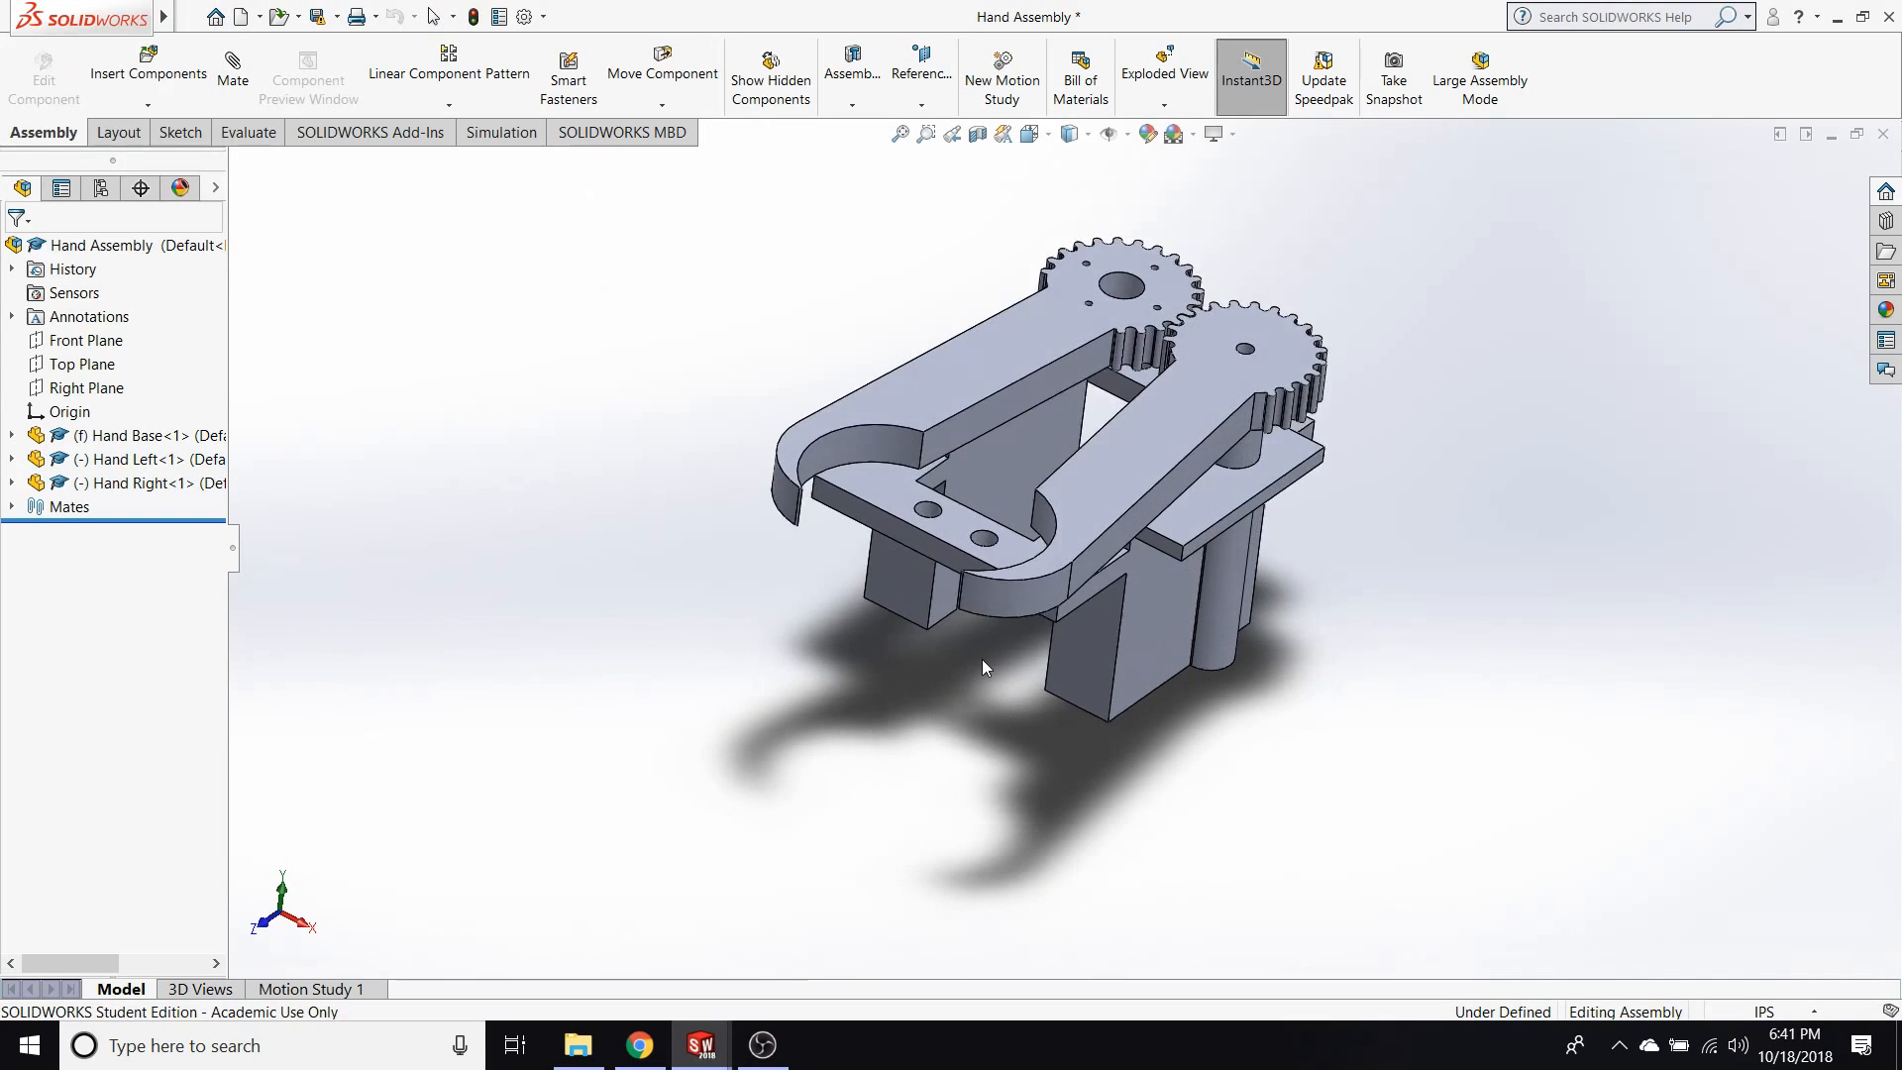
drag(1066, 496, 1291, 629)
click(745, 737)
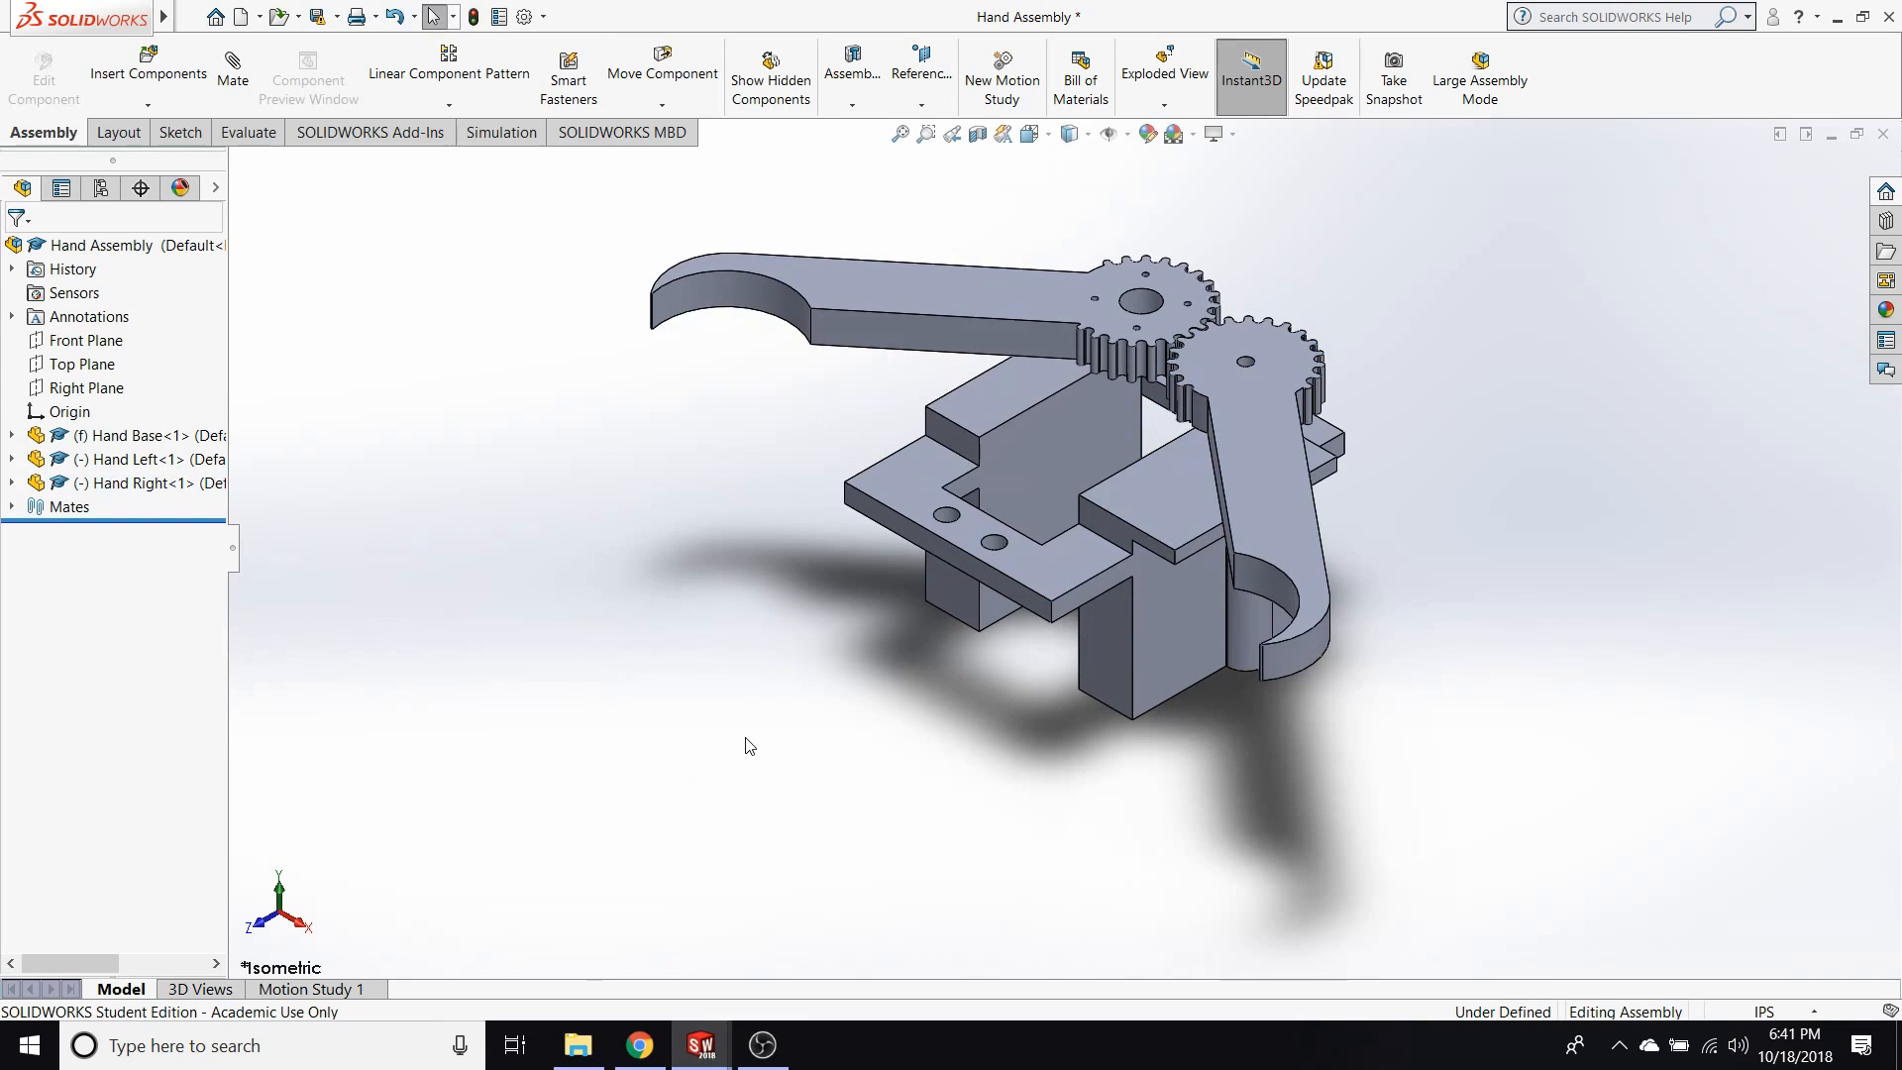
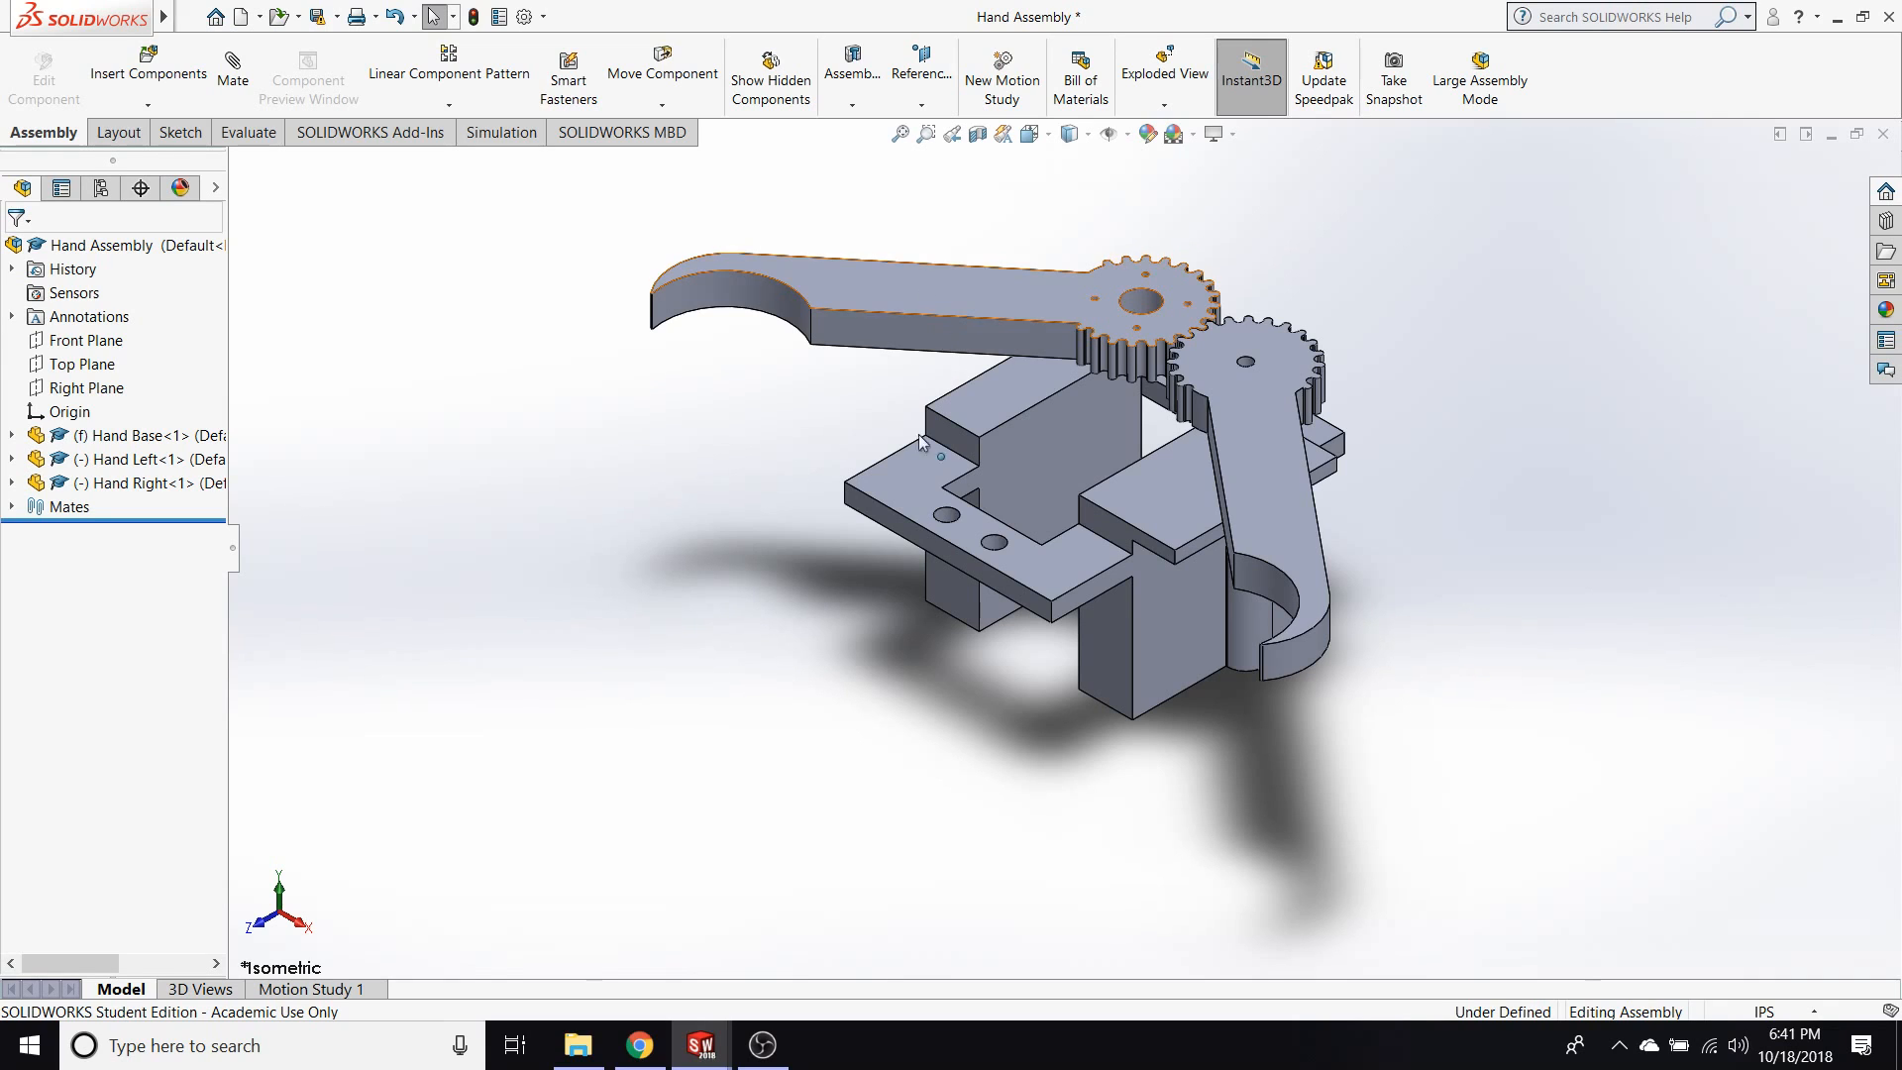
Swing the geared fingers of the hand assembly closer together.
mouse_move(876, 569)
middle_down()
mouse_move(979, 465)
mouse_move(867, 547)
middle_up()
drag(931, 286, 597, 522)
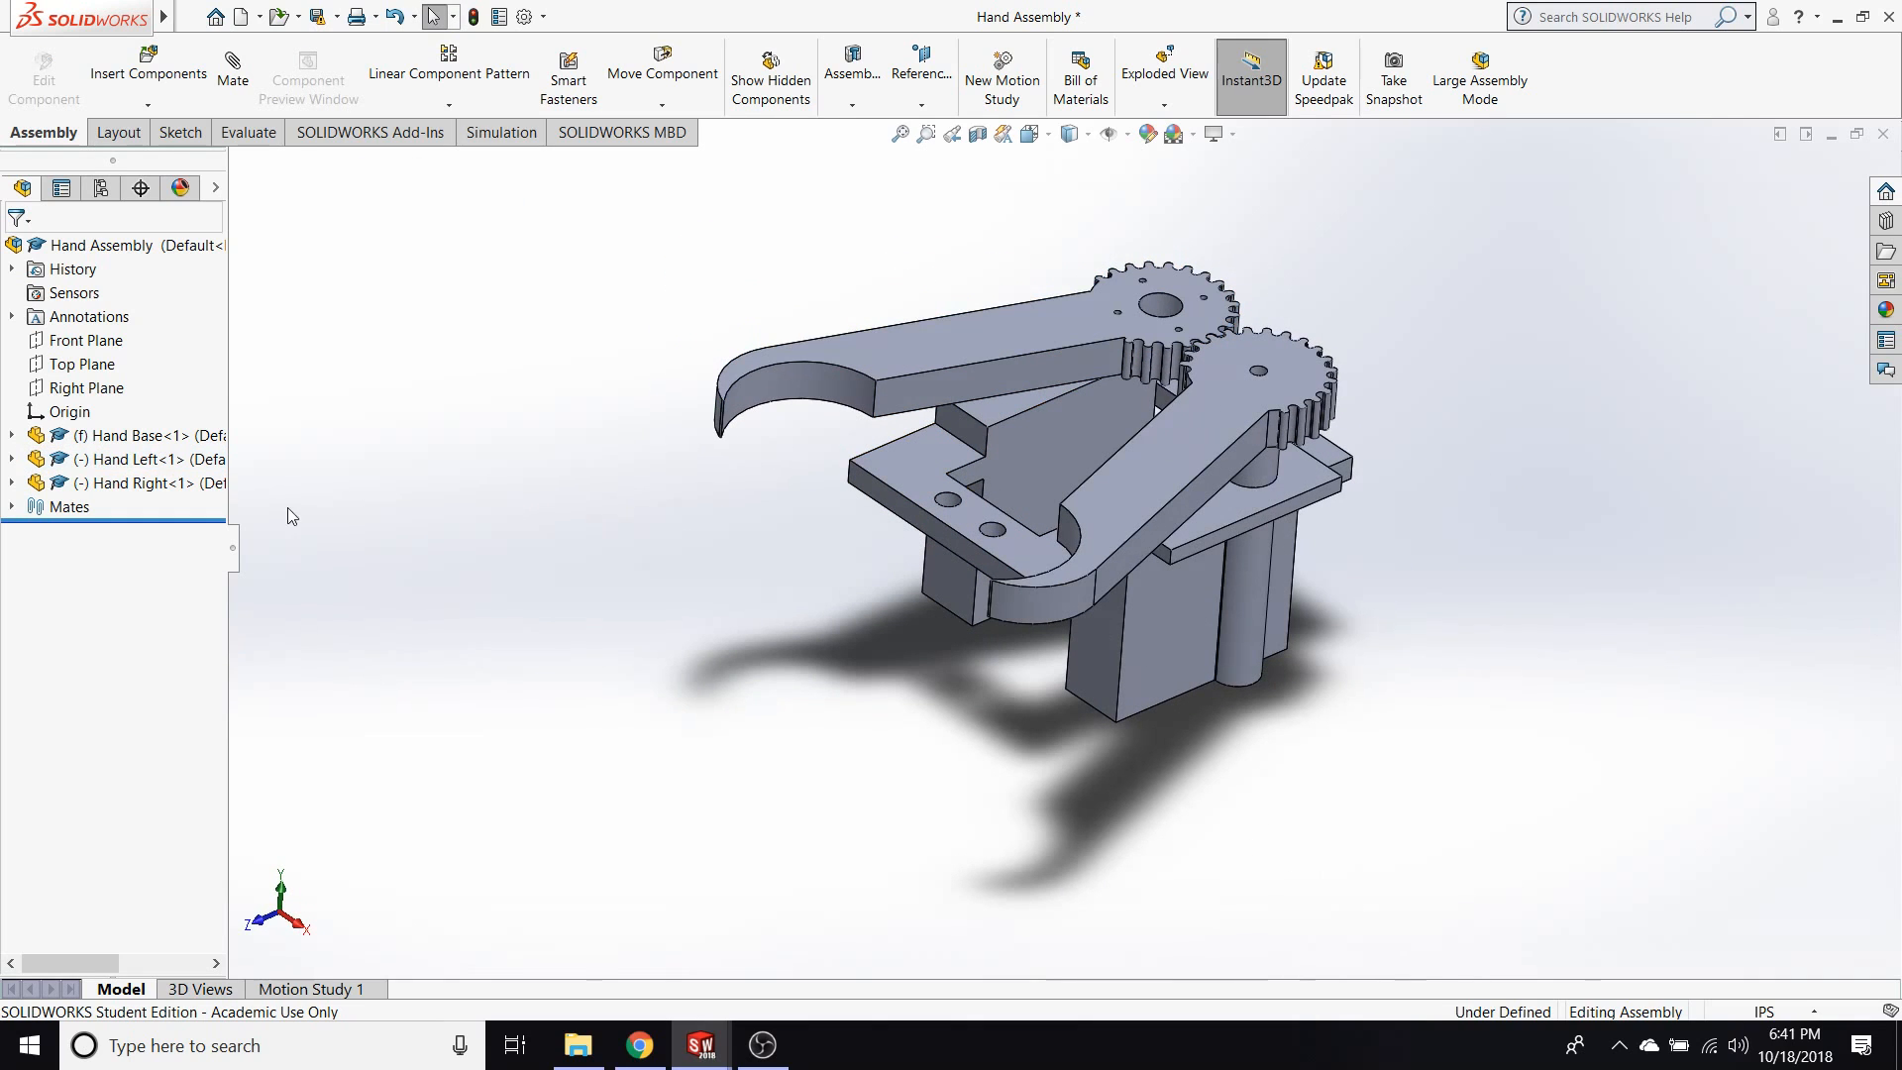
Examine the feature lists of the Hand Left and Hand Base components while moving the fingers slightly, and collapse the lists again.
click(12, 459)
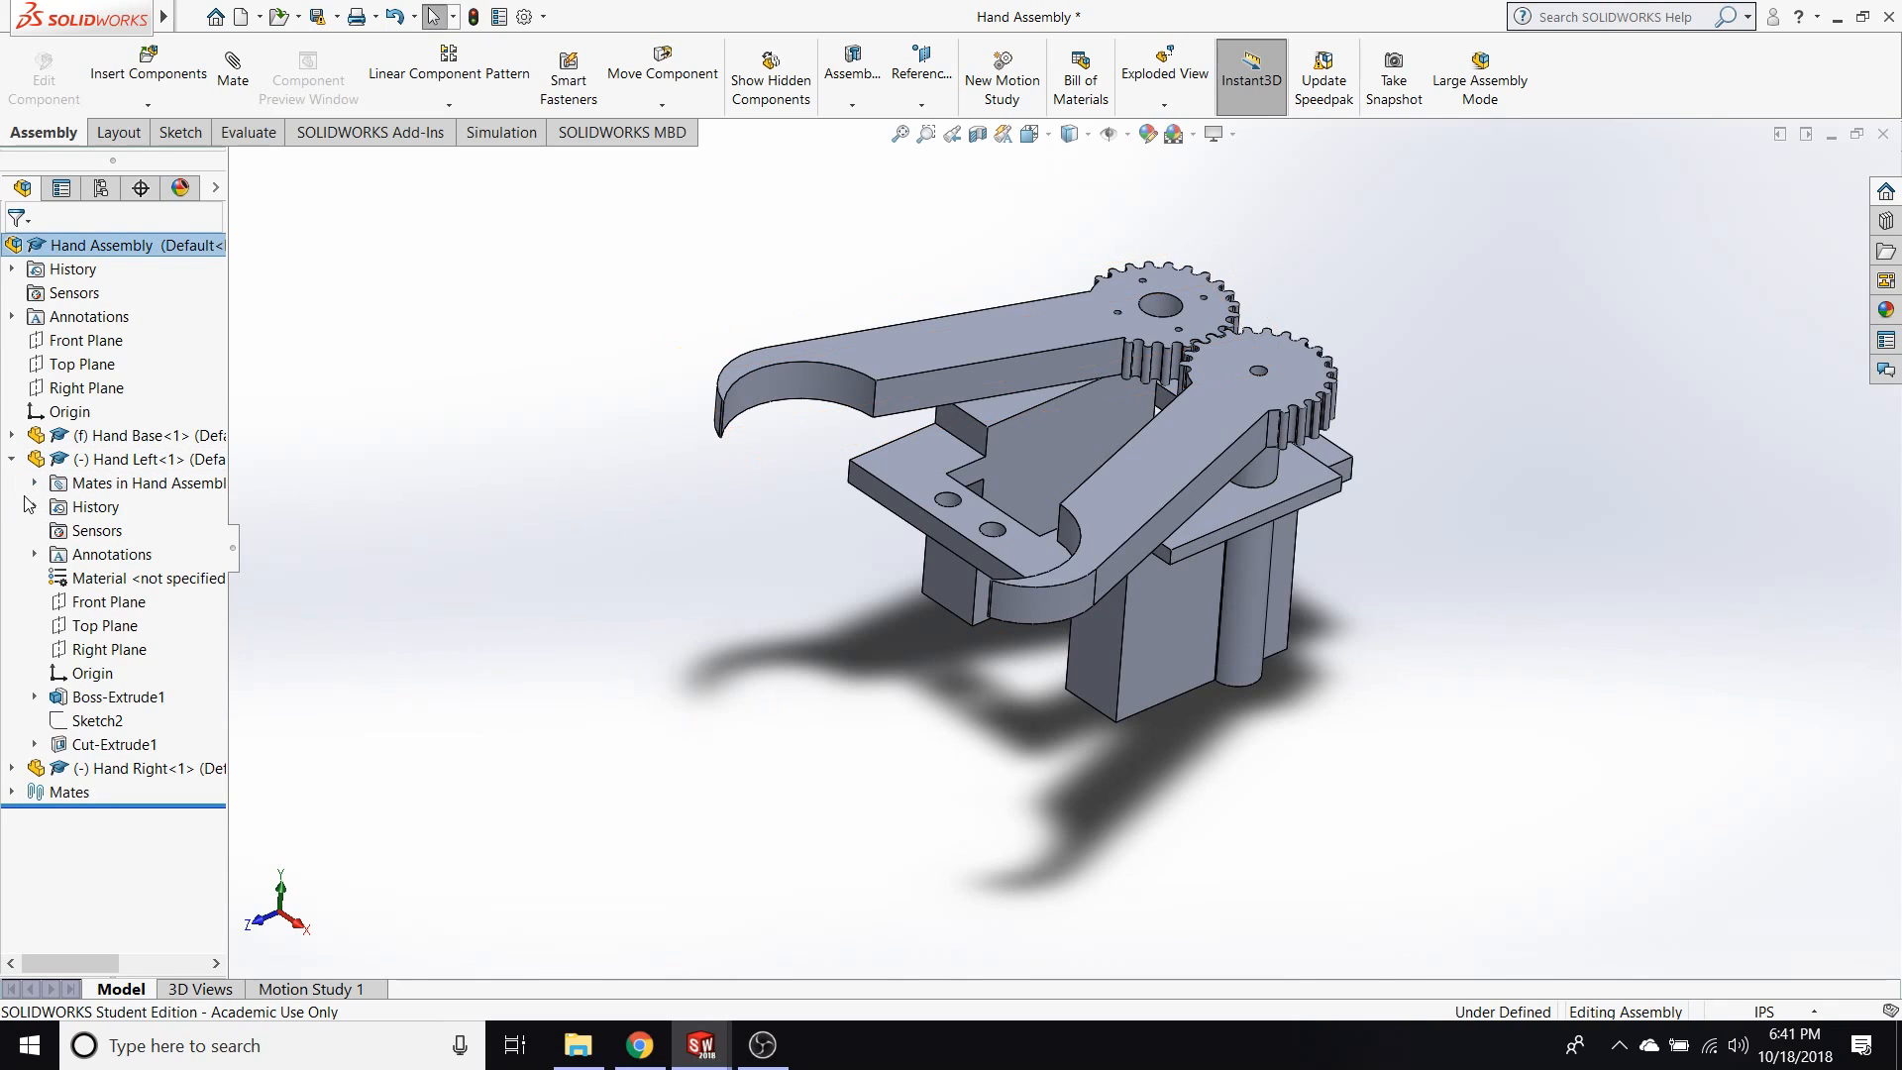
click(11, 435)
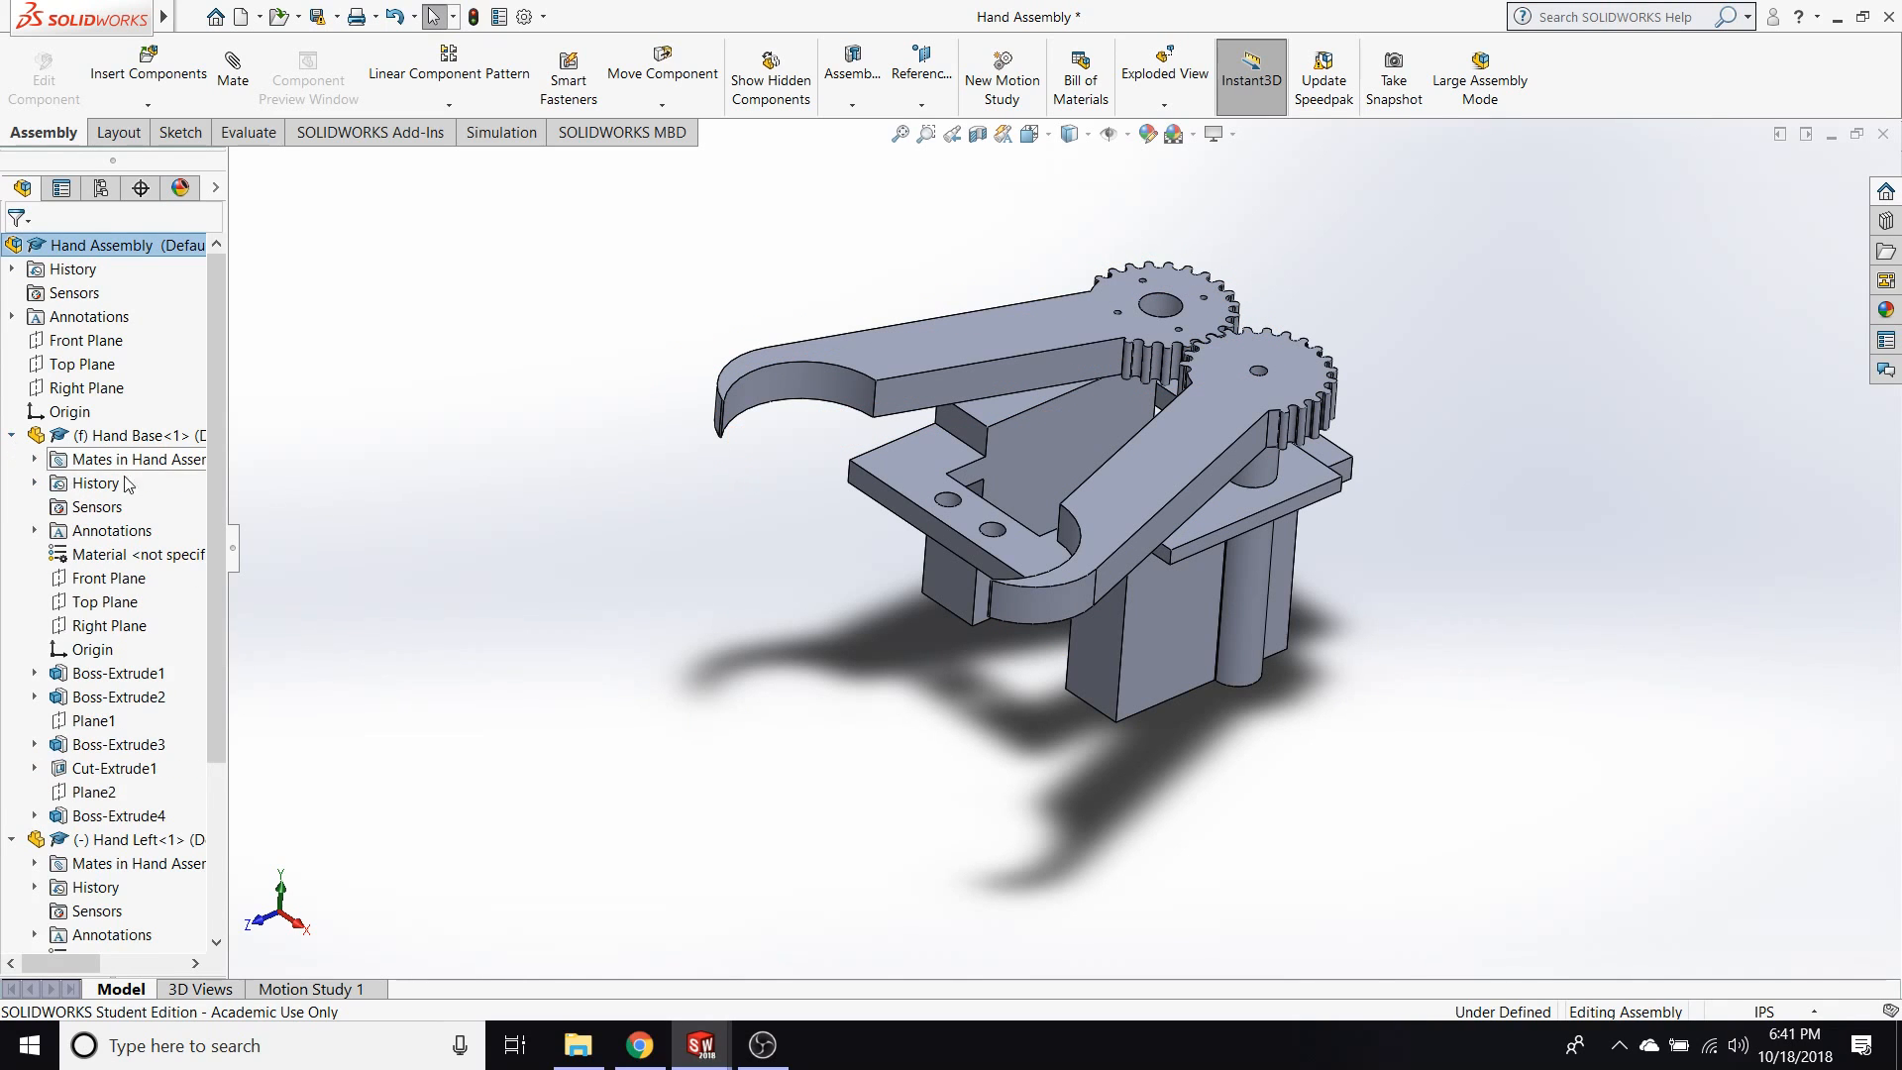
click(939, 376)
drag(939, 376, 711, 609)
click(862, 778)
click(711, 609)
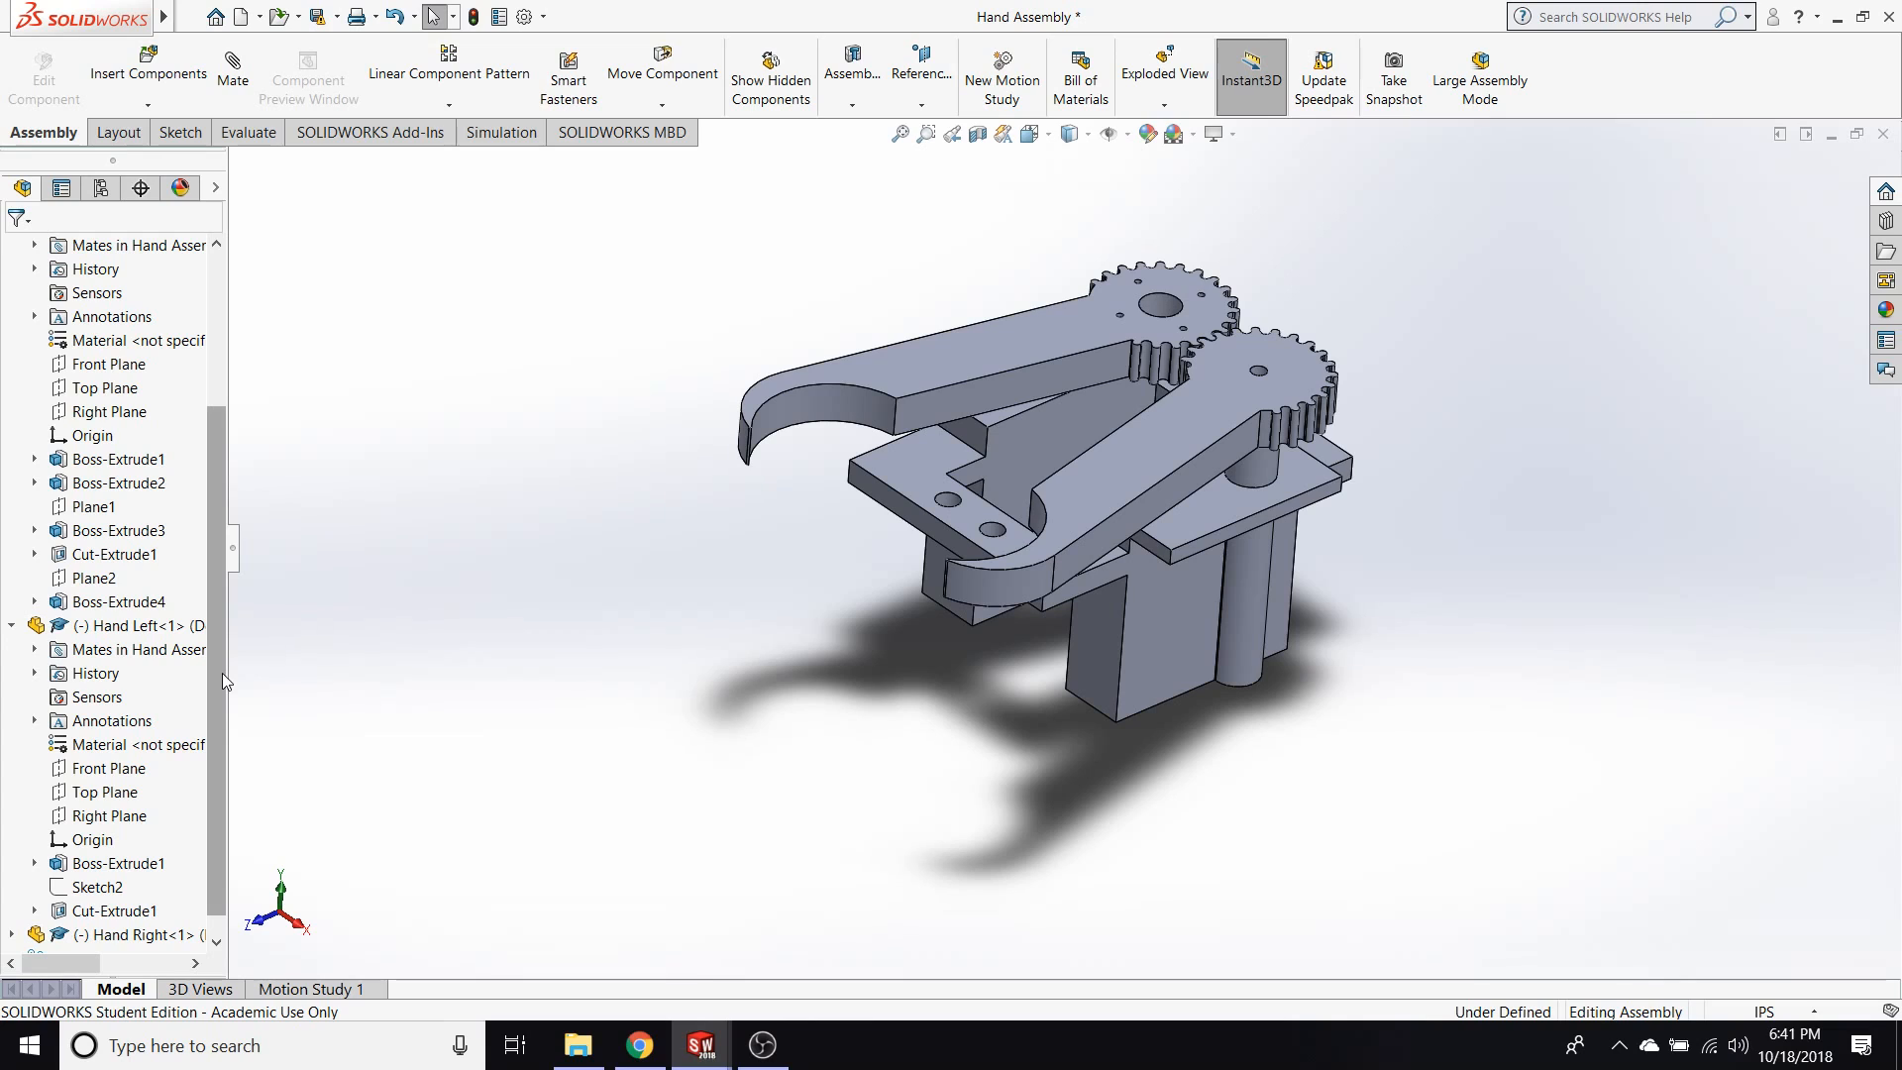
click(11, 625)
click(11, 435)
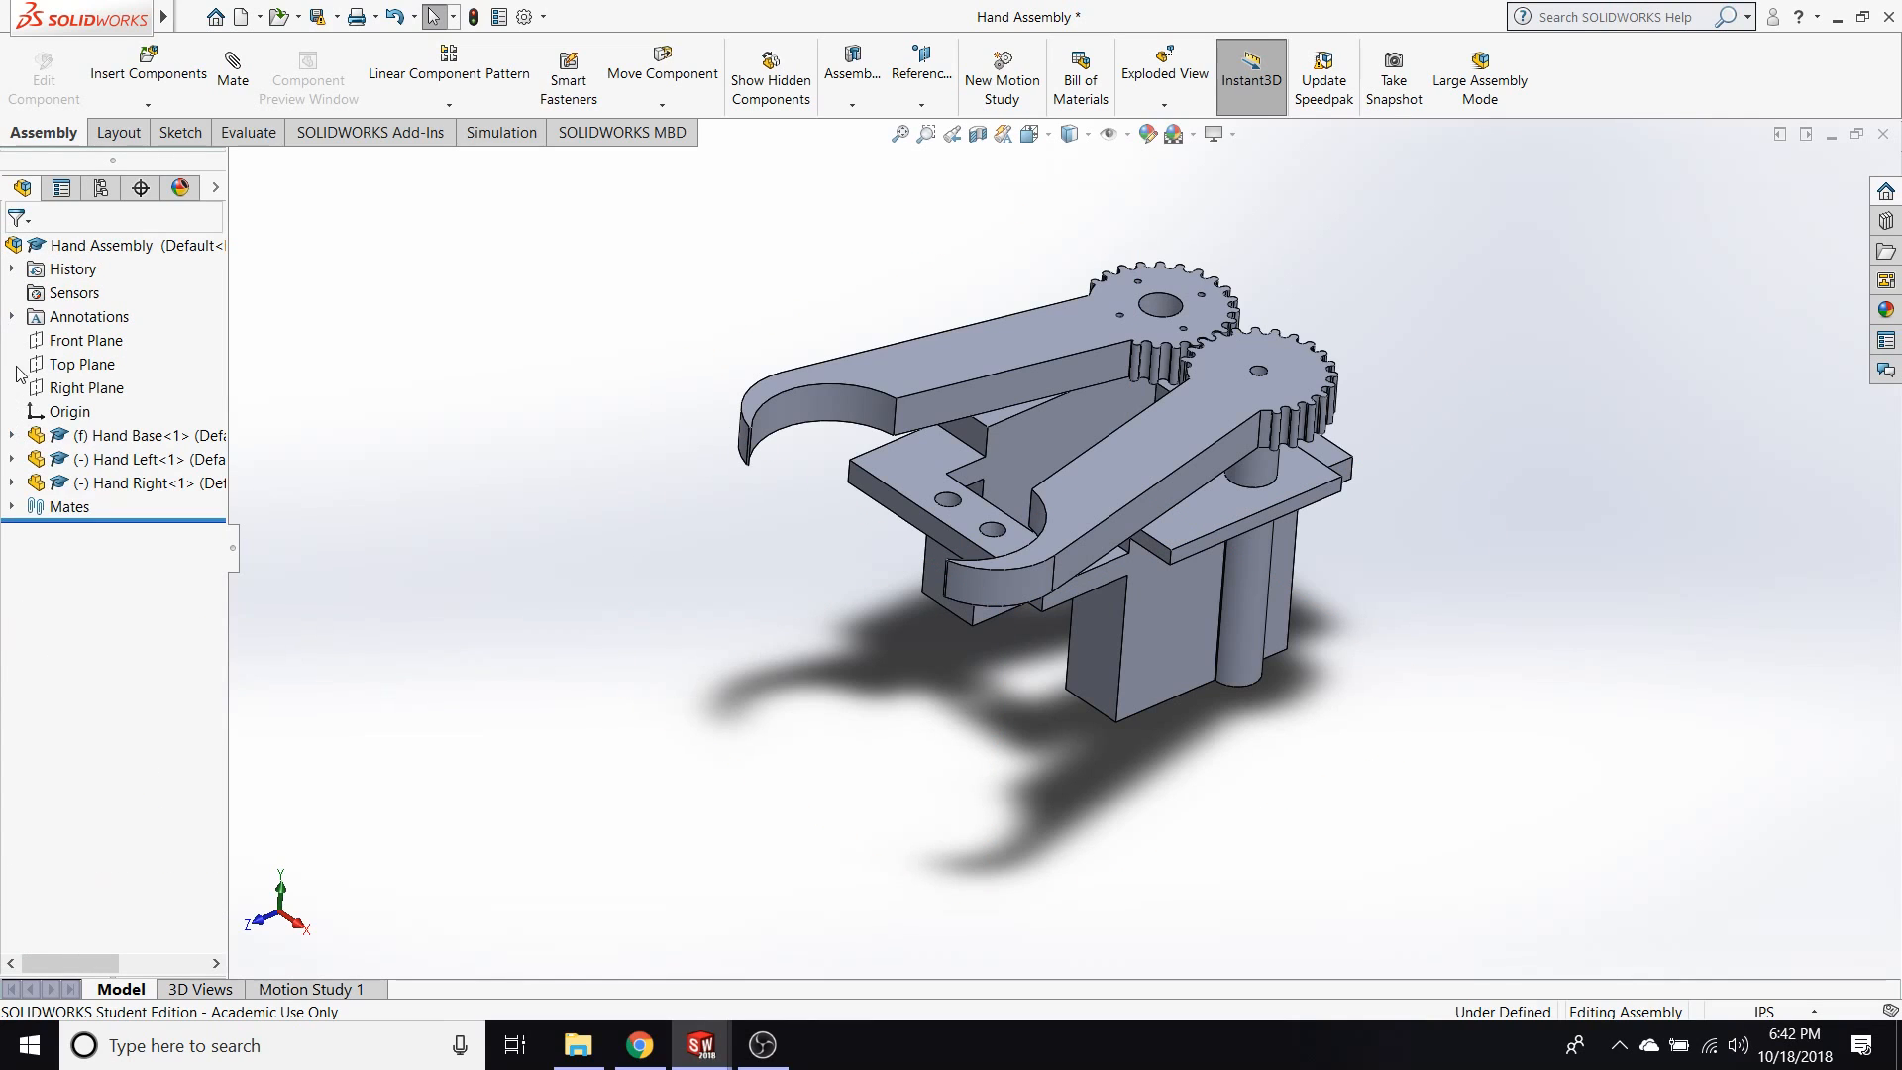
Expand the assembly's mates, highlight the Parallel2 mate, and delete the GearMate2 mate between the two fingers.
click(11, 506)
click(89, 533)
middle_drag(477, 472, 560, 579)
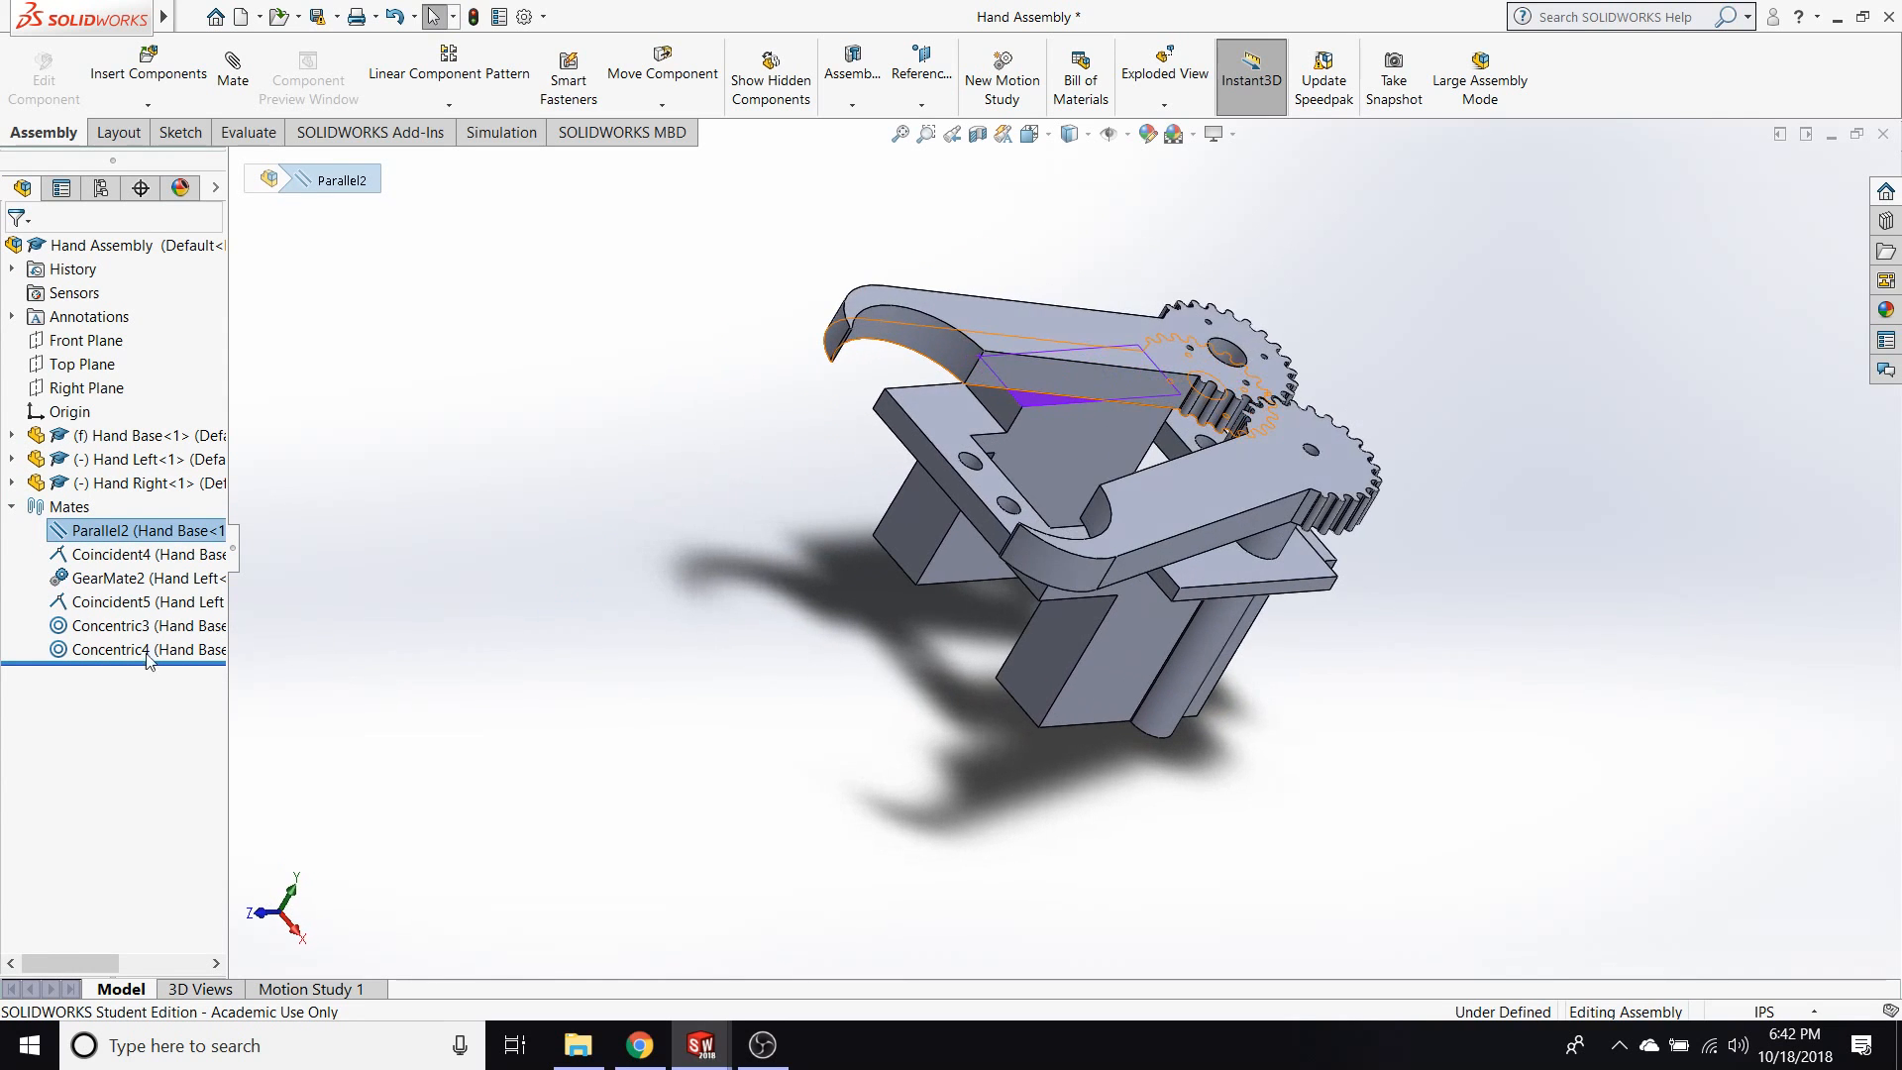
click(109, 578)
right_click(109, 578)
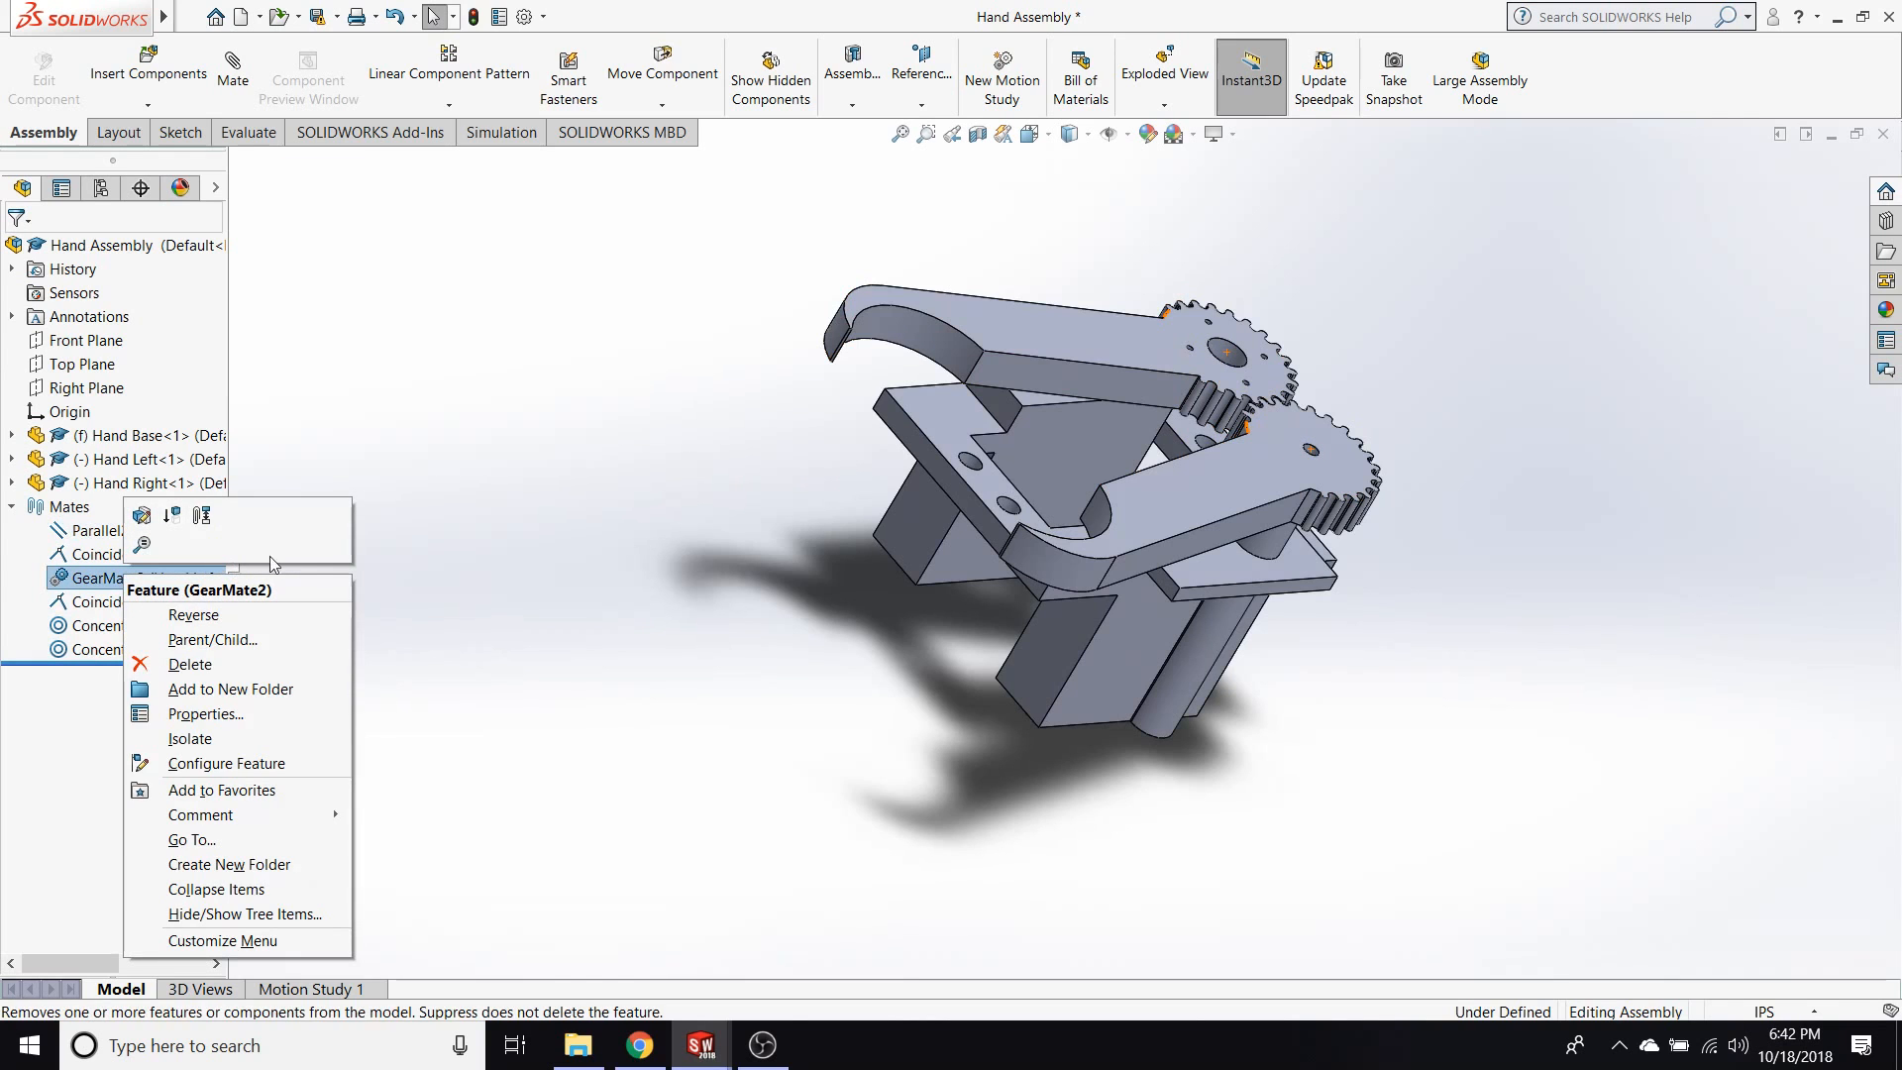
click(165, 665)
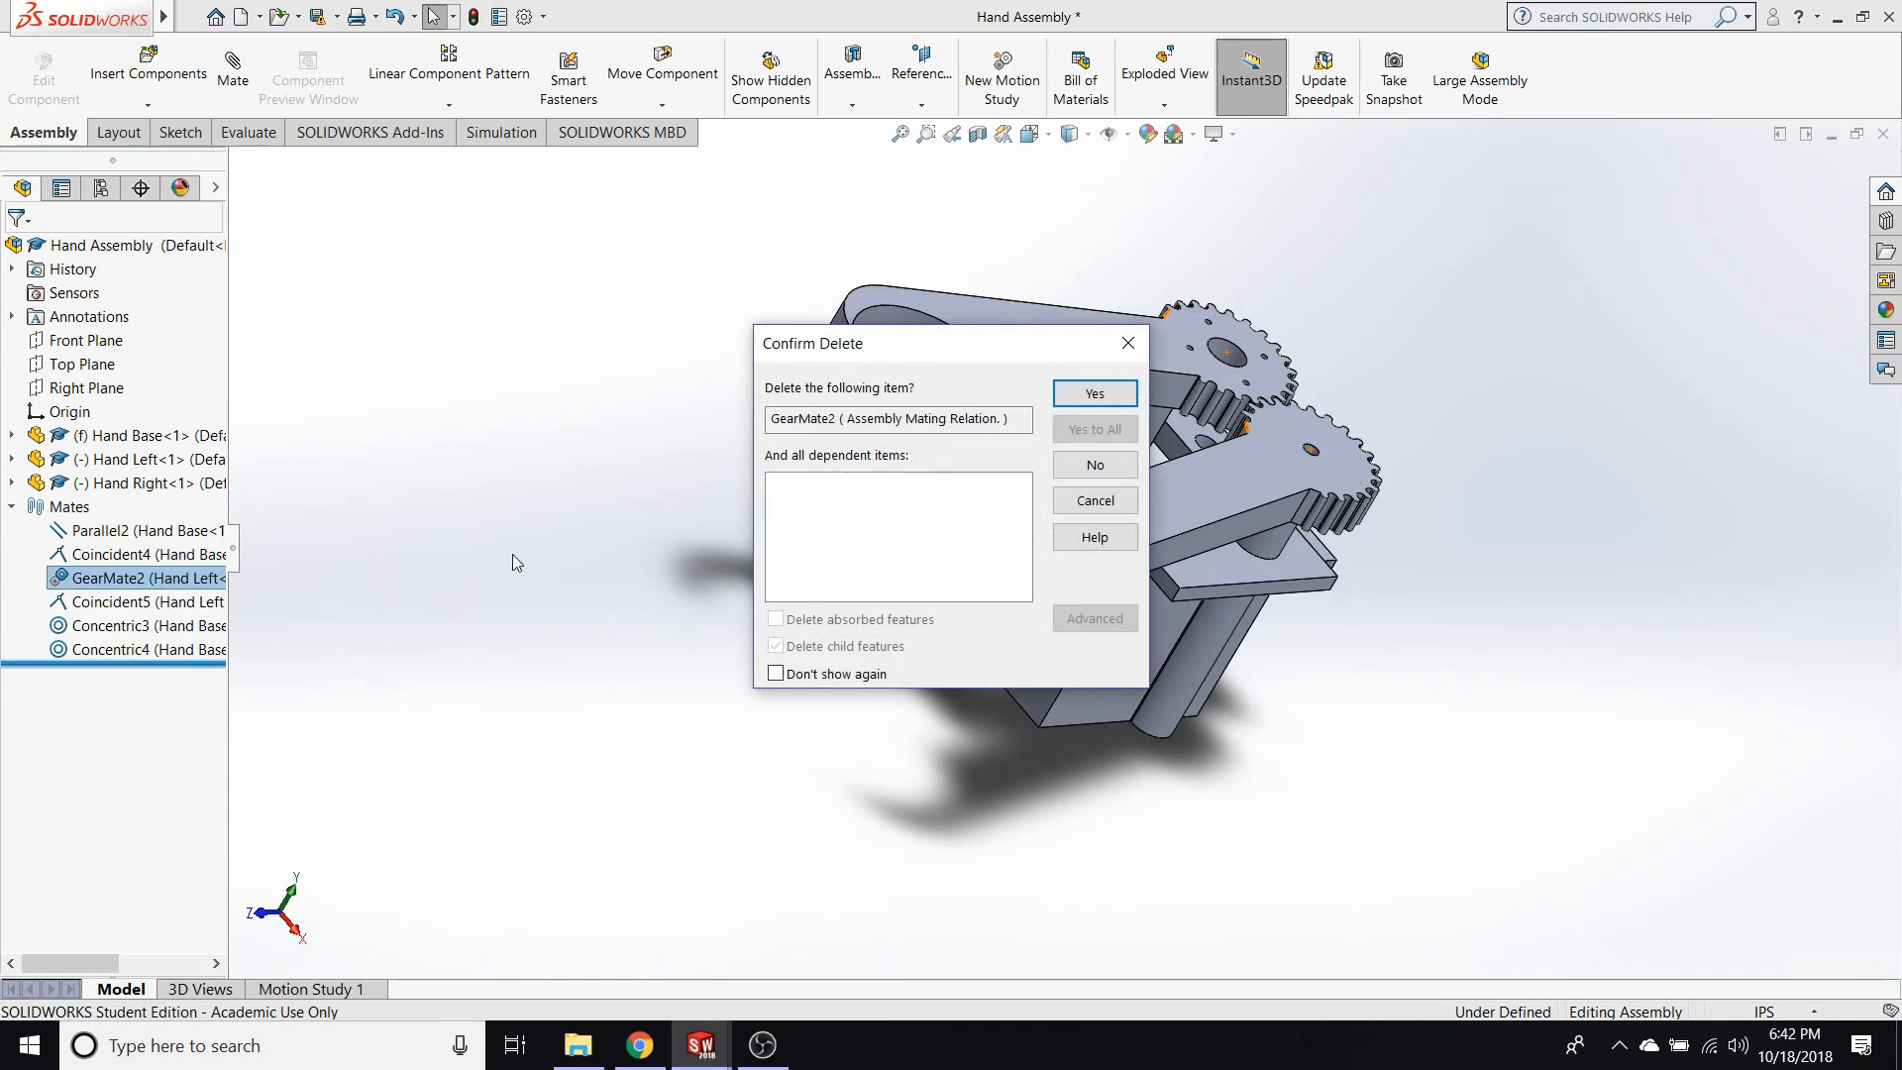
click(1093, 394)
Try moving the Hand Left finger without the gear mate and clear the selection.
middle_drag(569, 473, 505, 641)
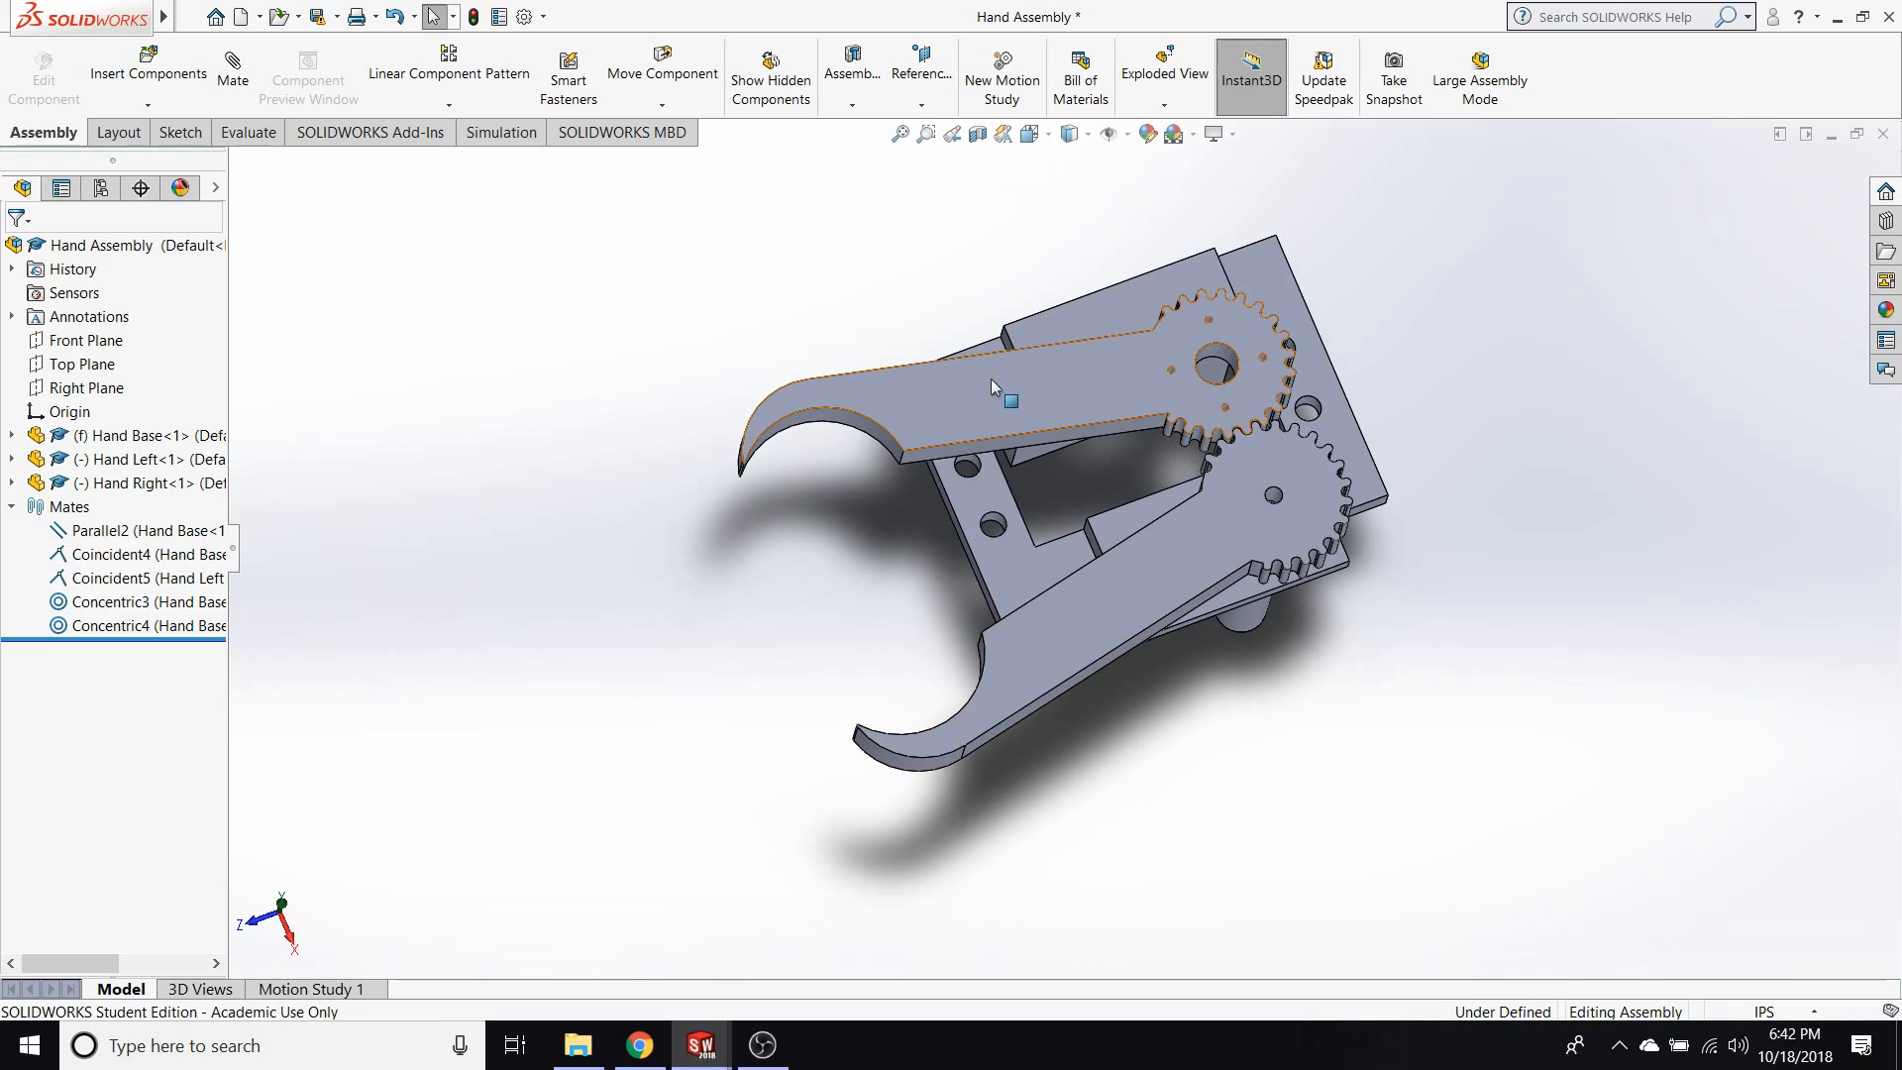
drag(993, 426, 759, 372)
click(759, 372)
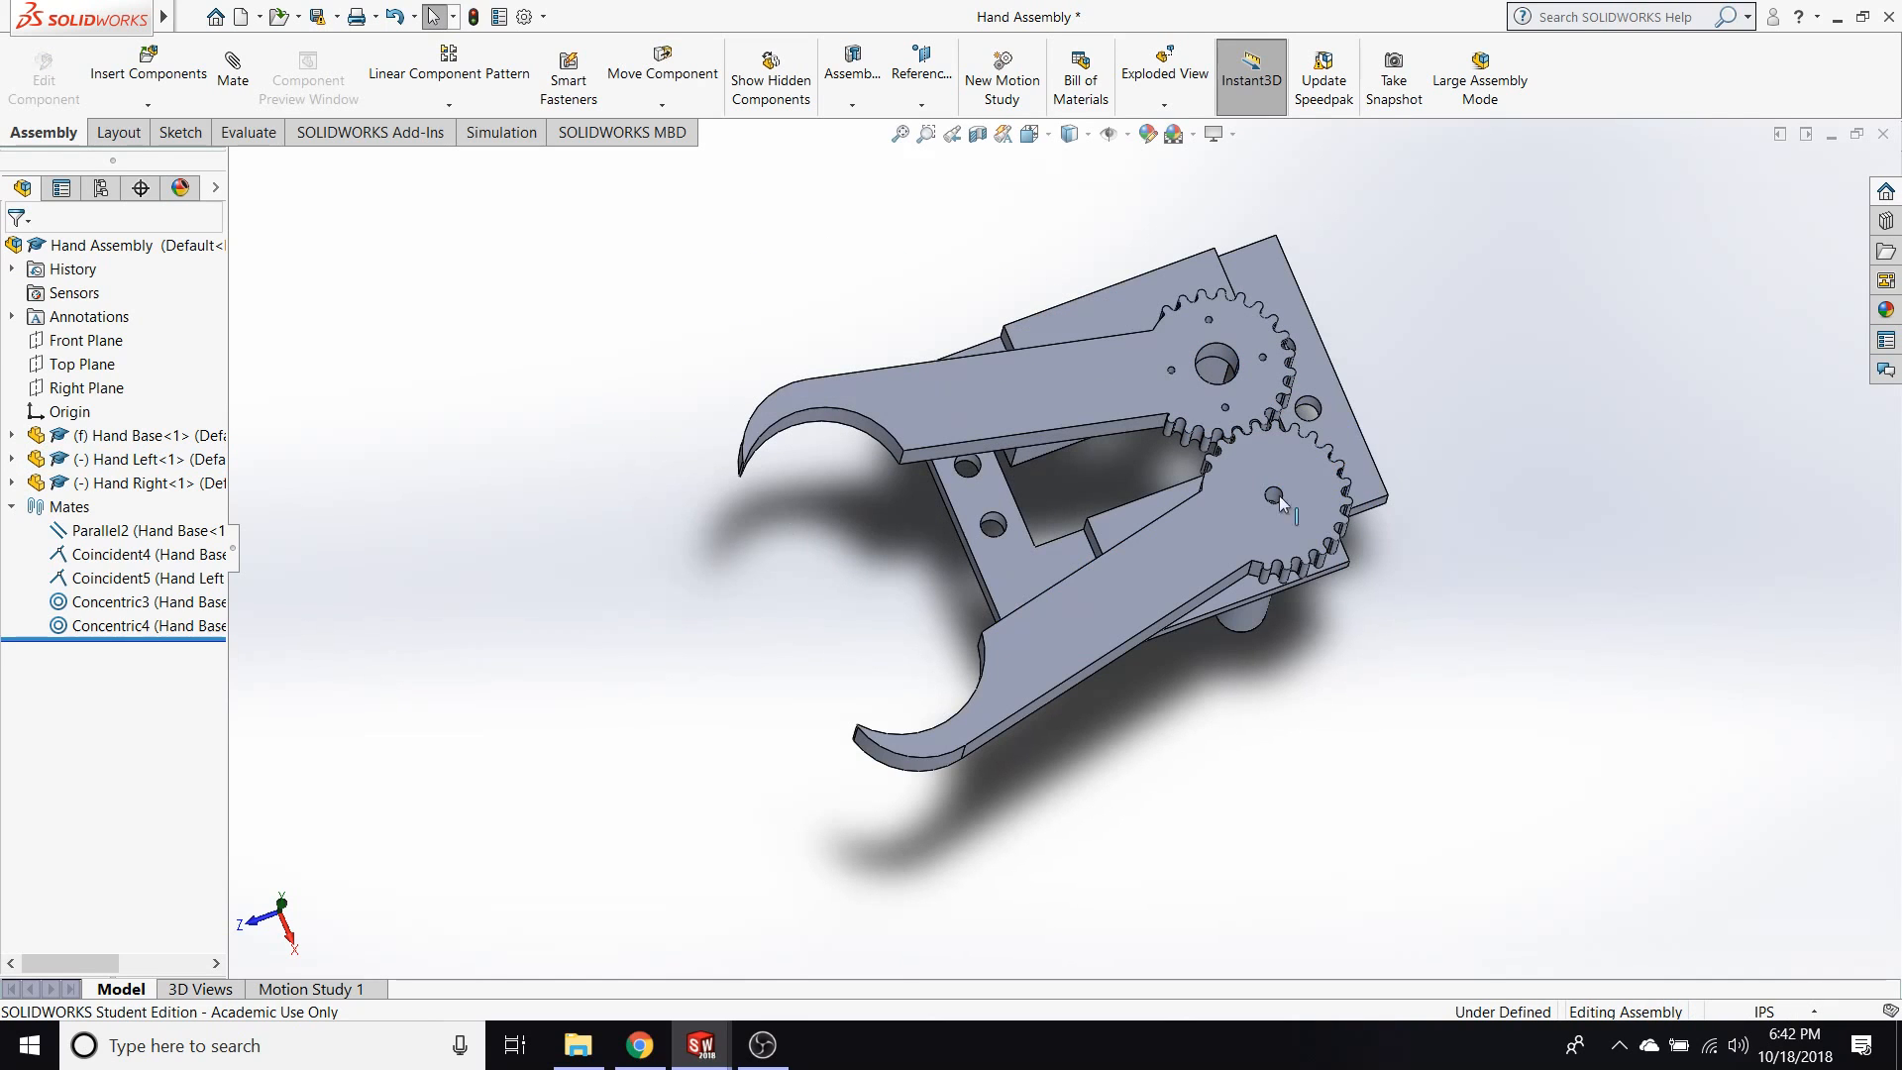
scroll(1280, 495, up, 2)
scroll(1426, 479, down, 4)
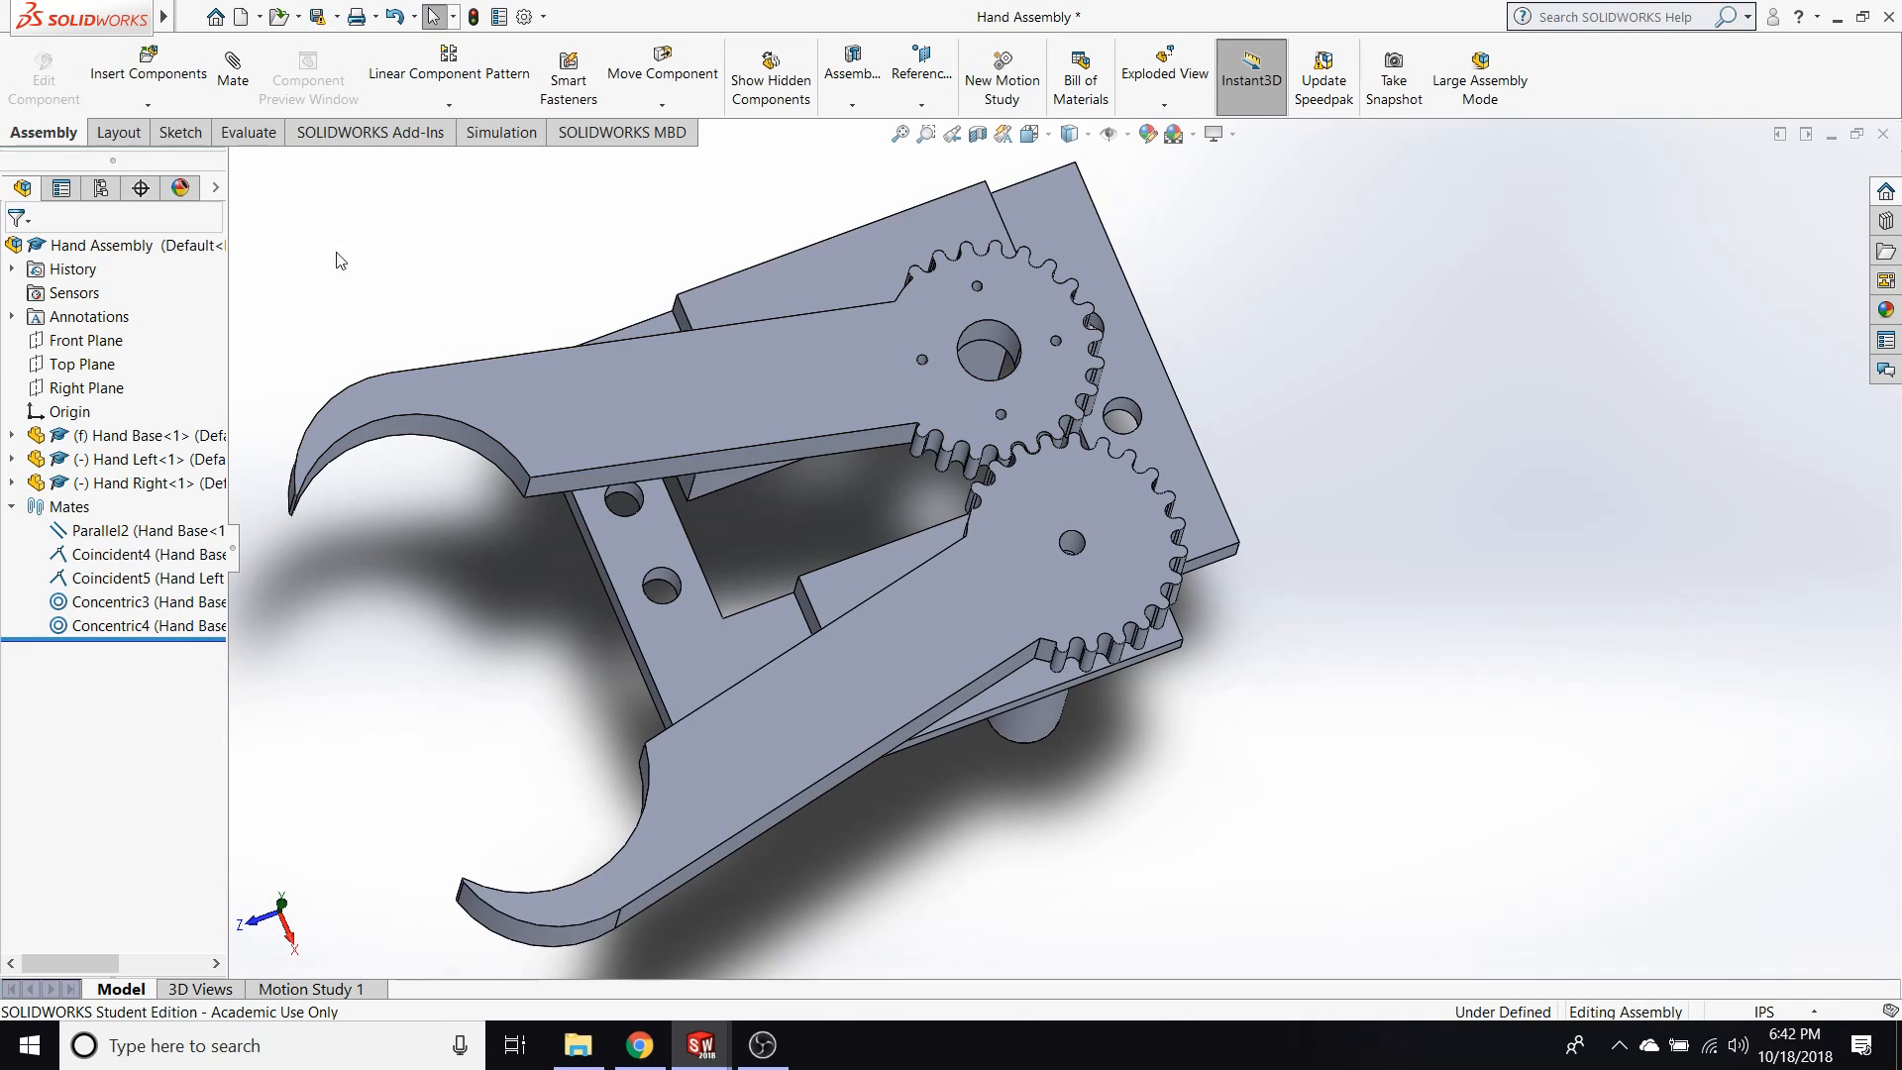
click(233, 70)
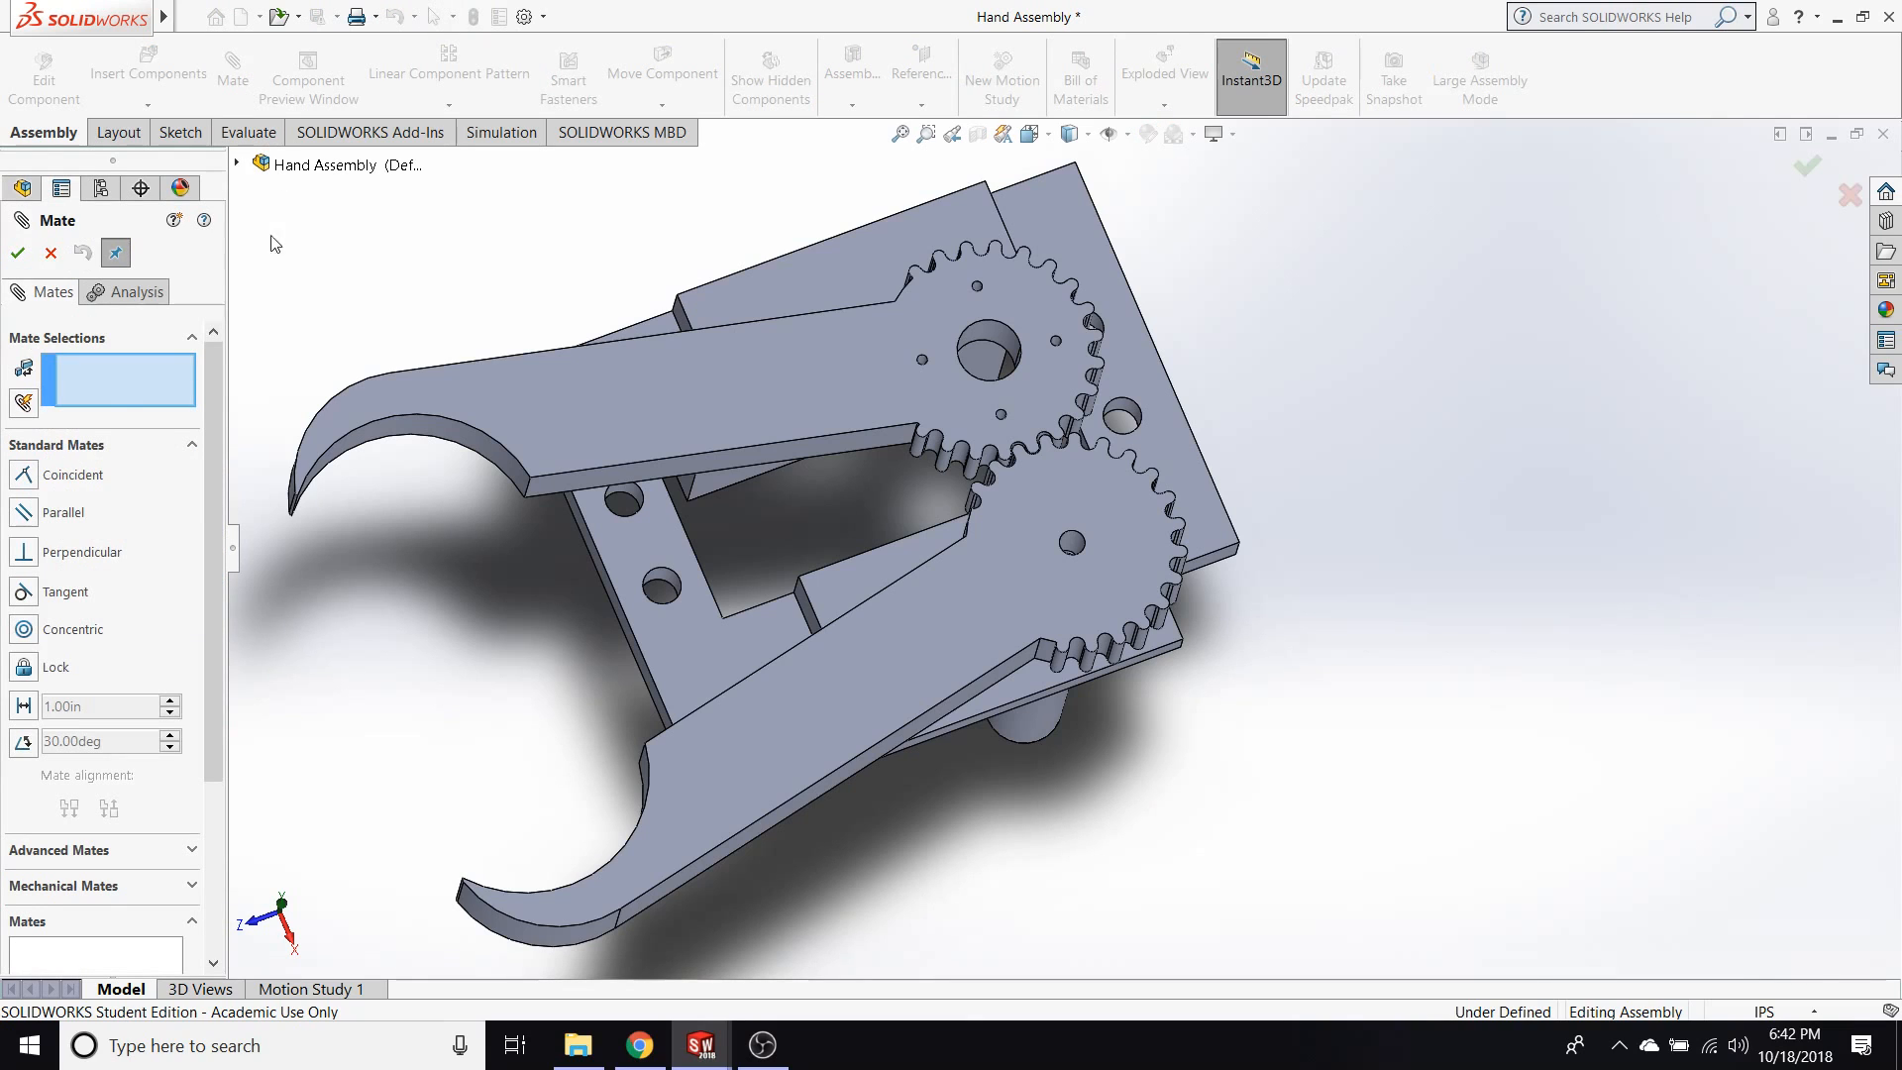
click(965, 372)
click(1071, 541)
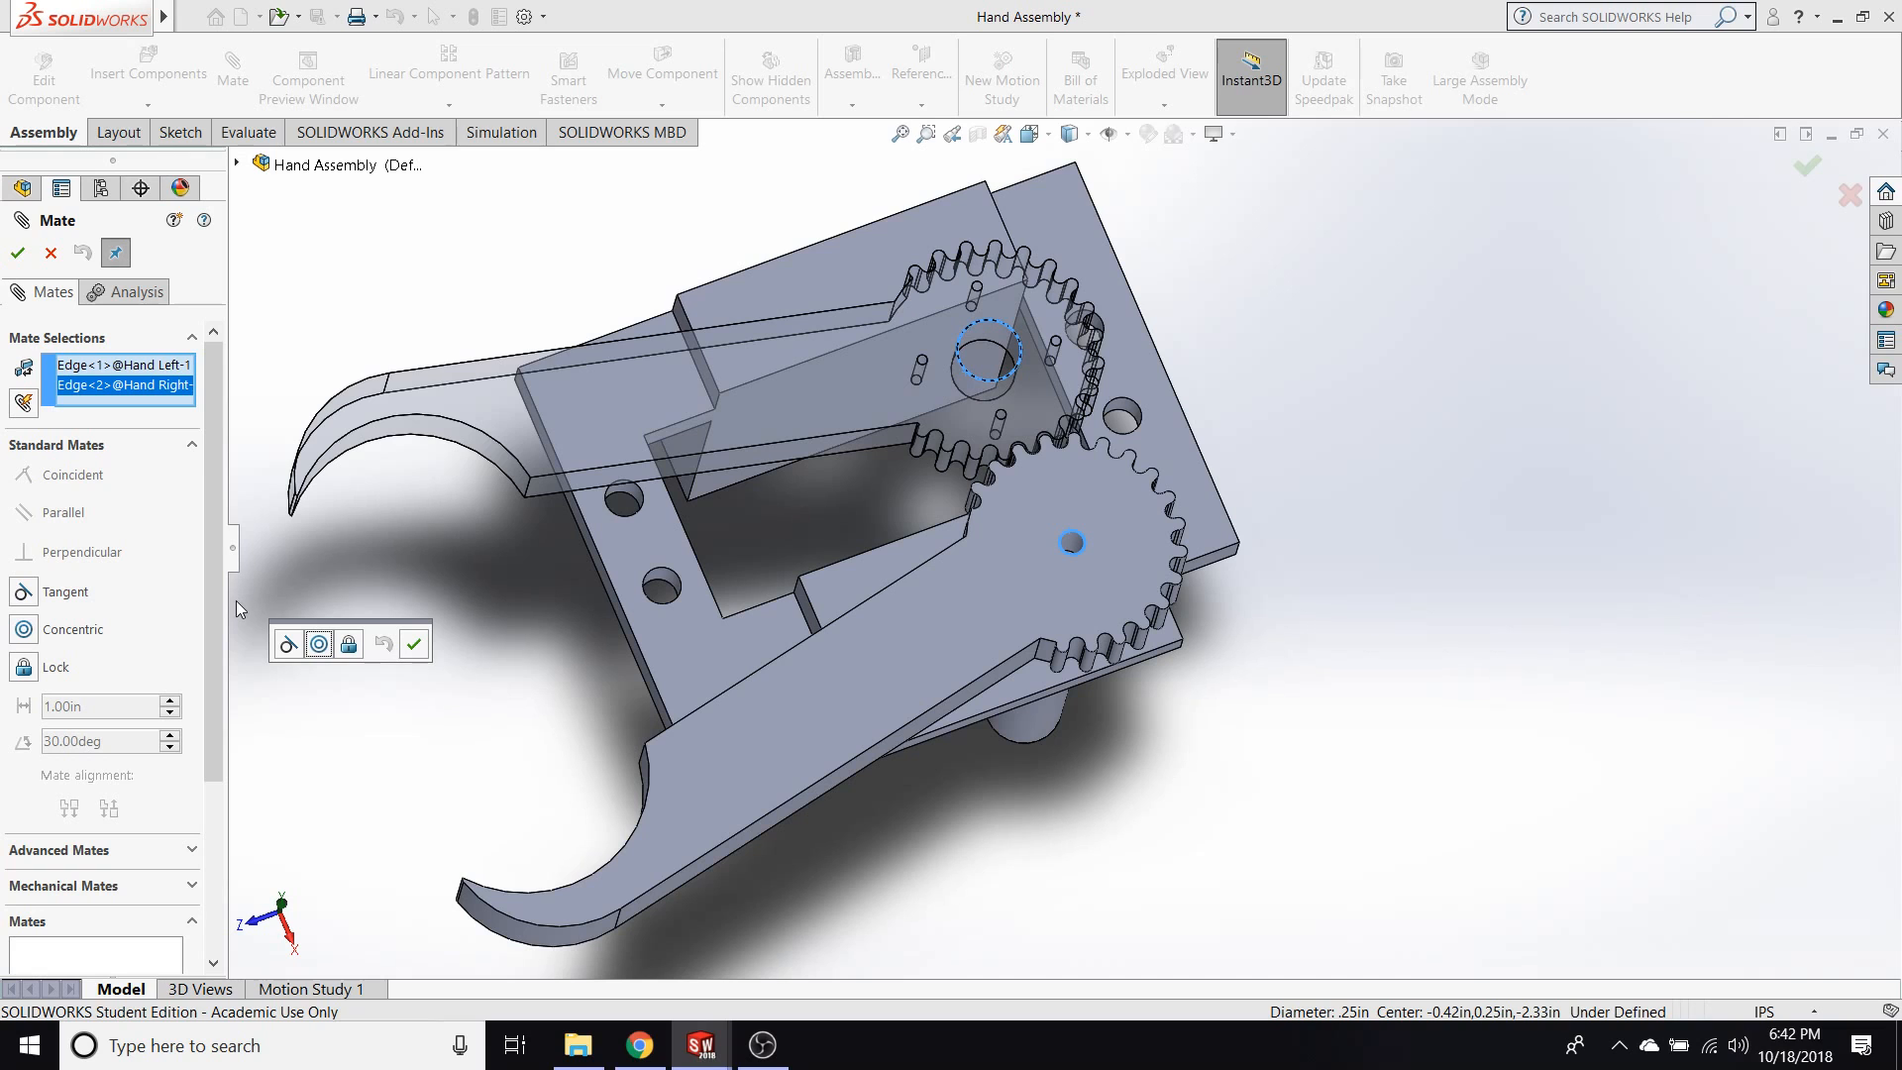
middle_drag(889, 579, 230, 536)
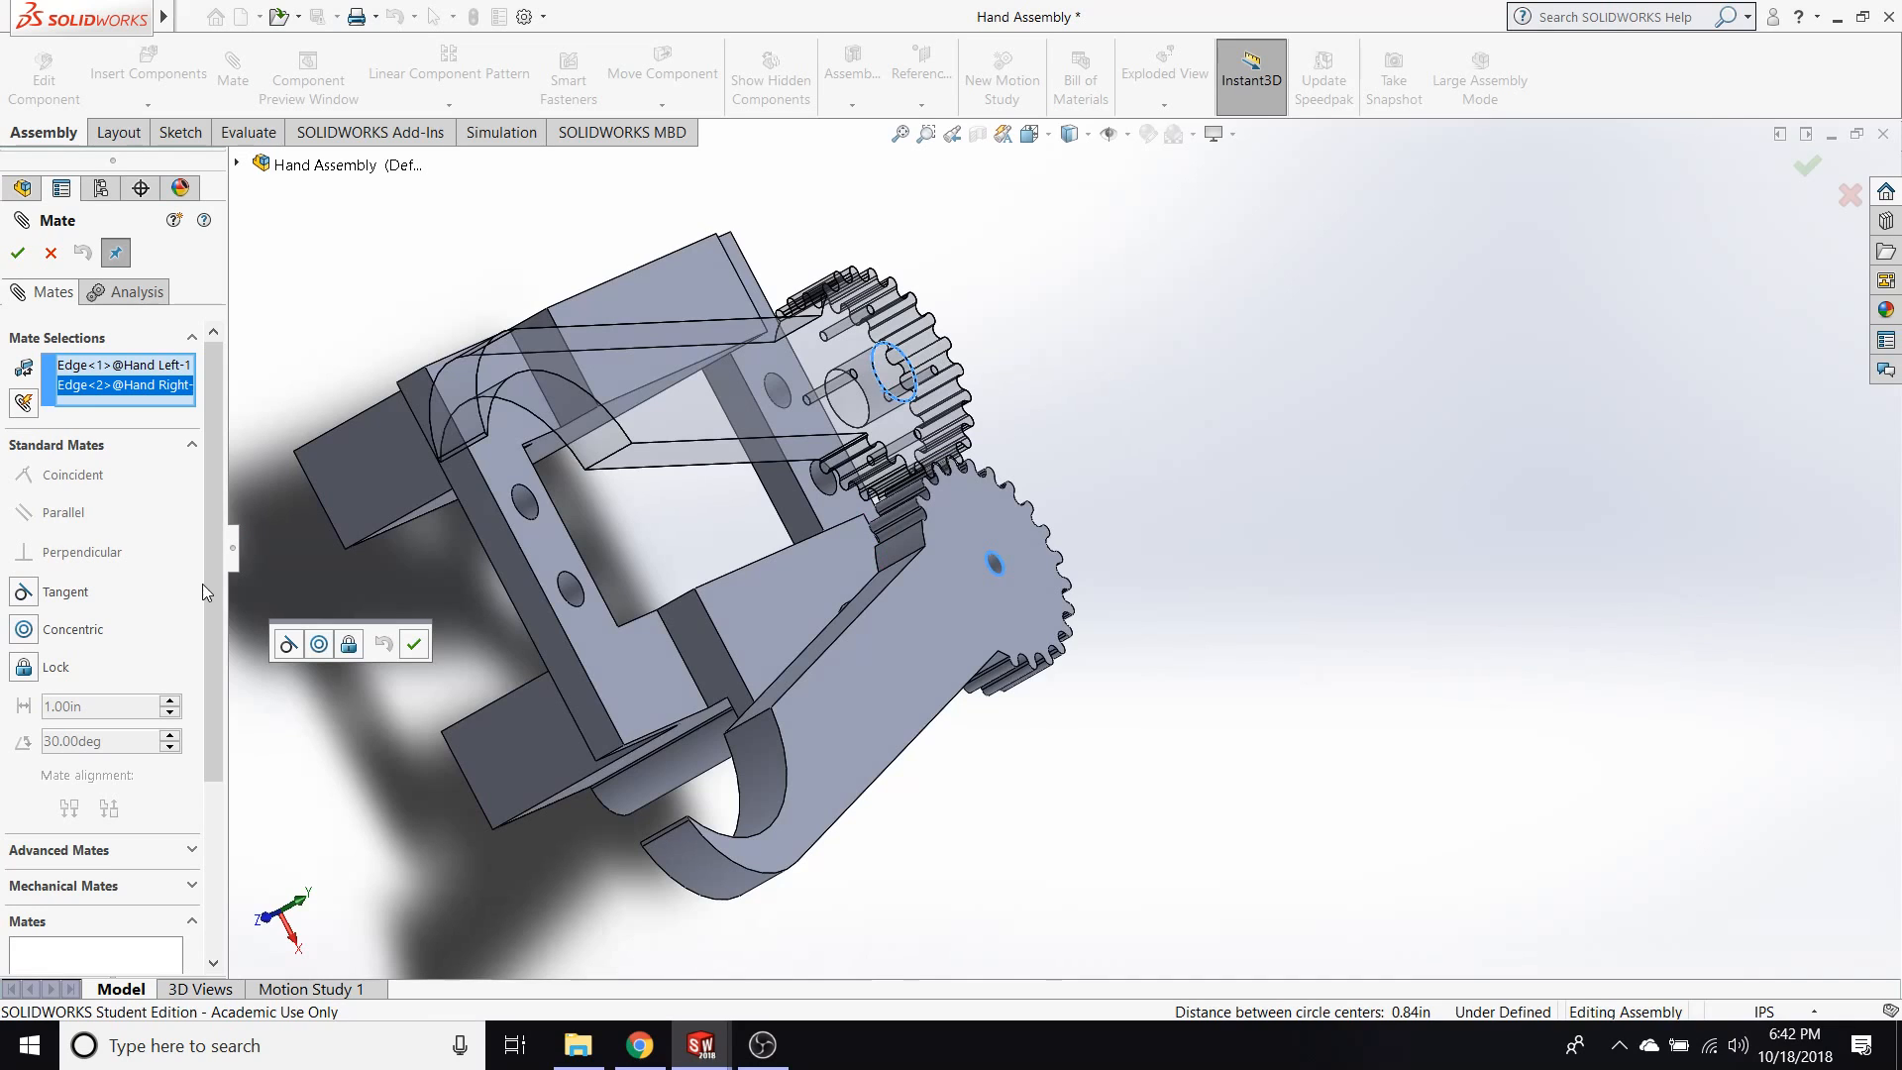
drag(206, 585, 206, 599)
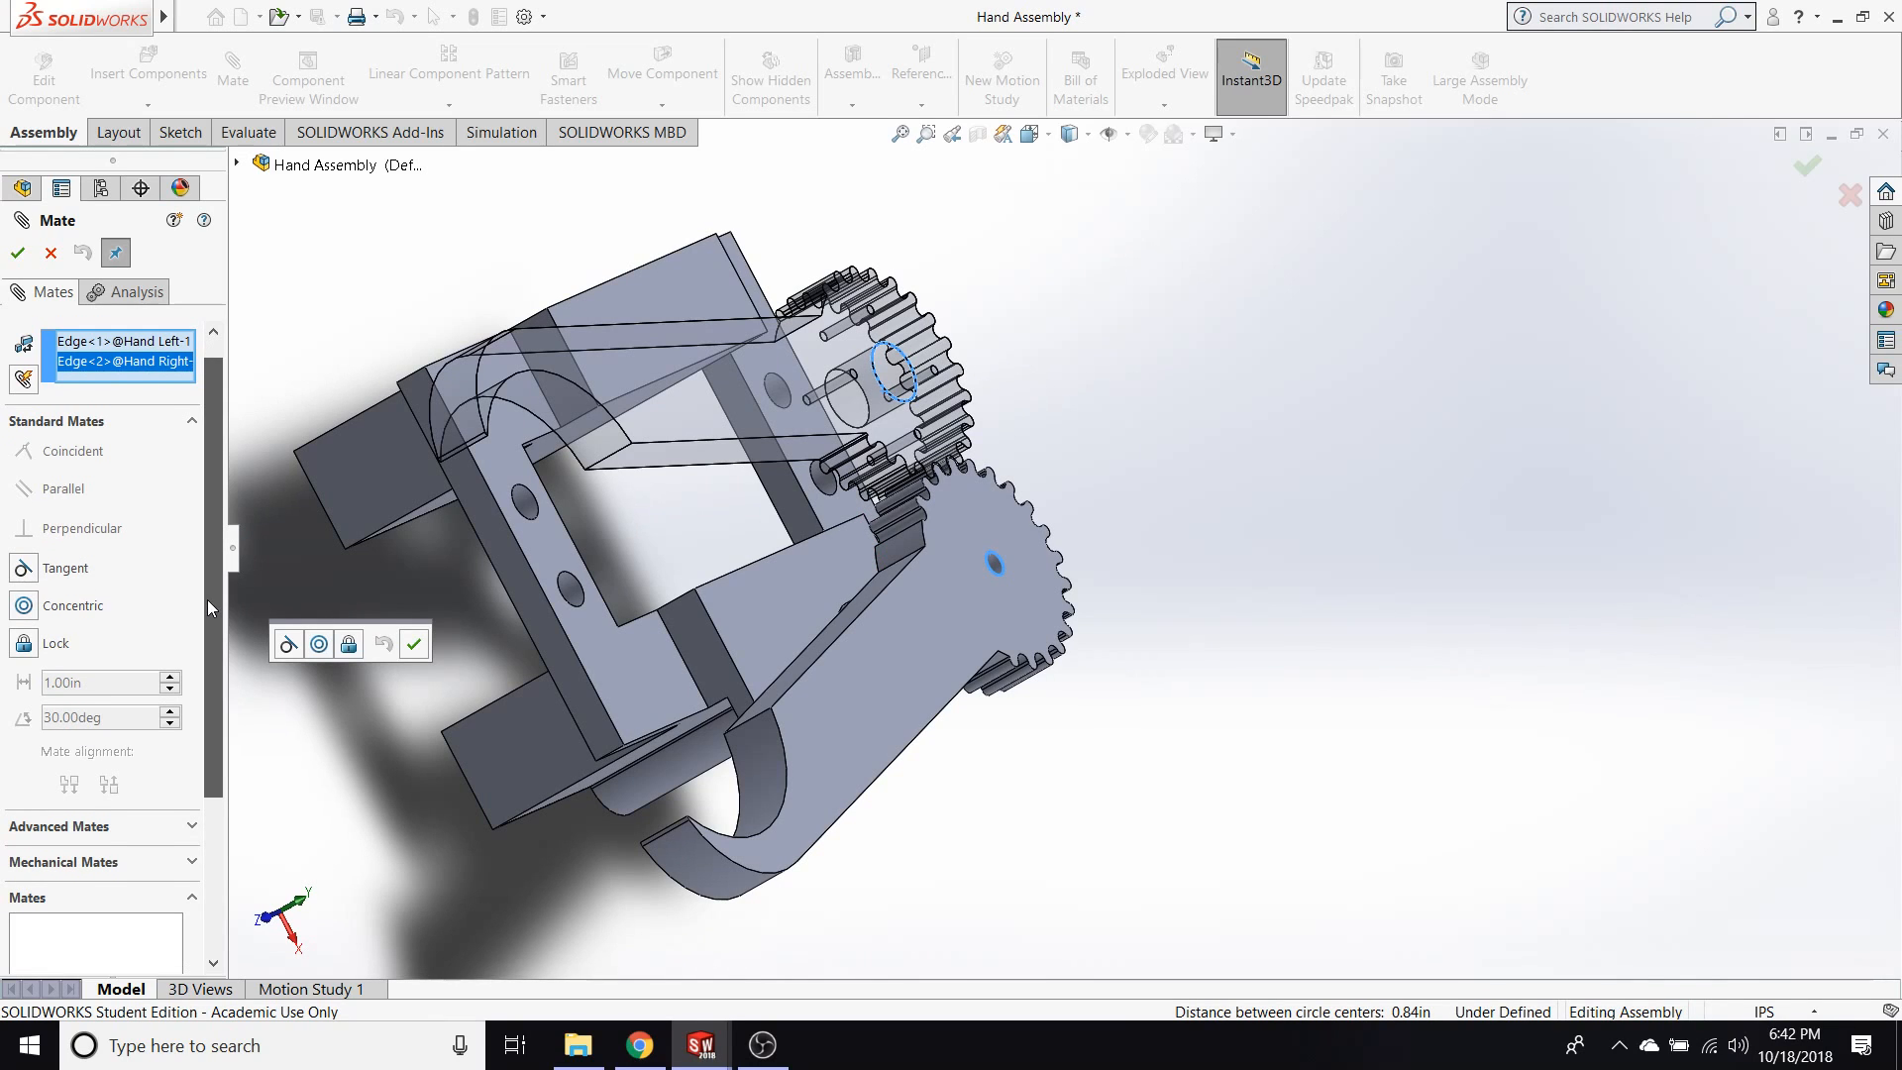
click(24, 608)
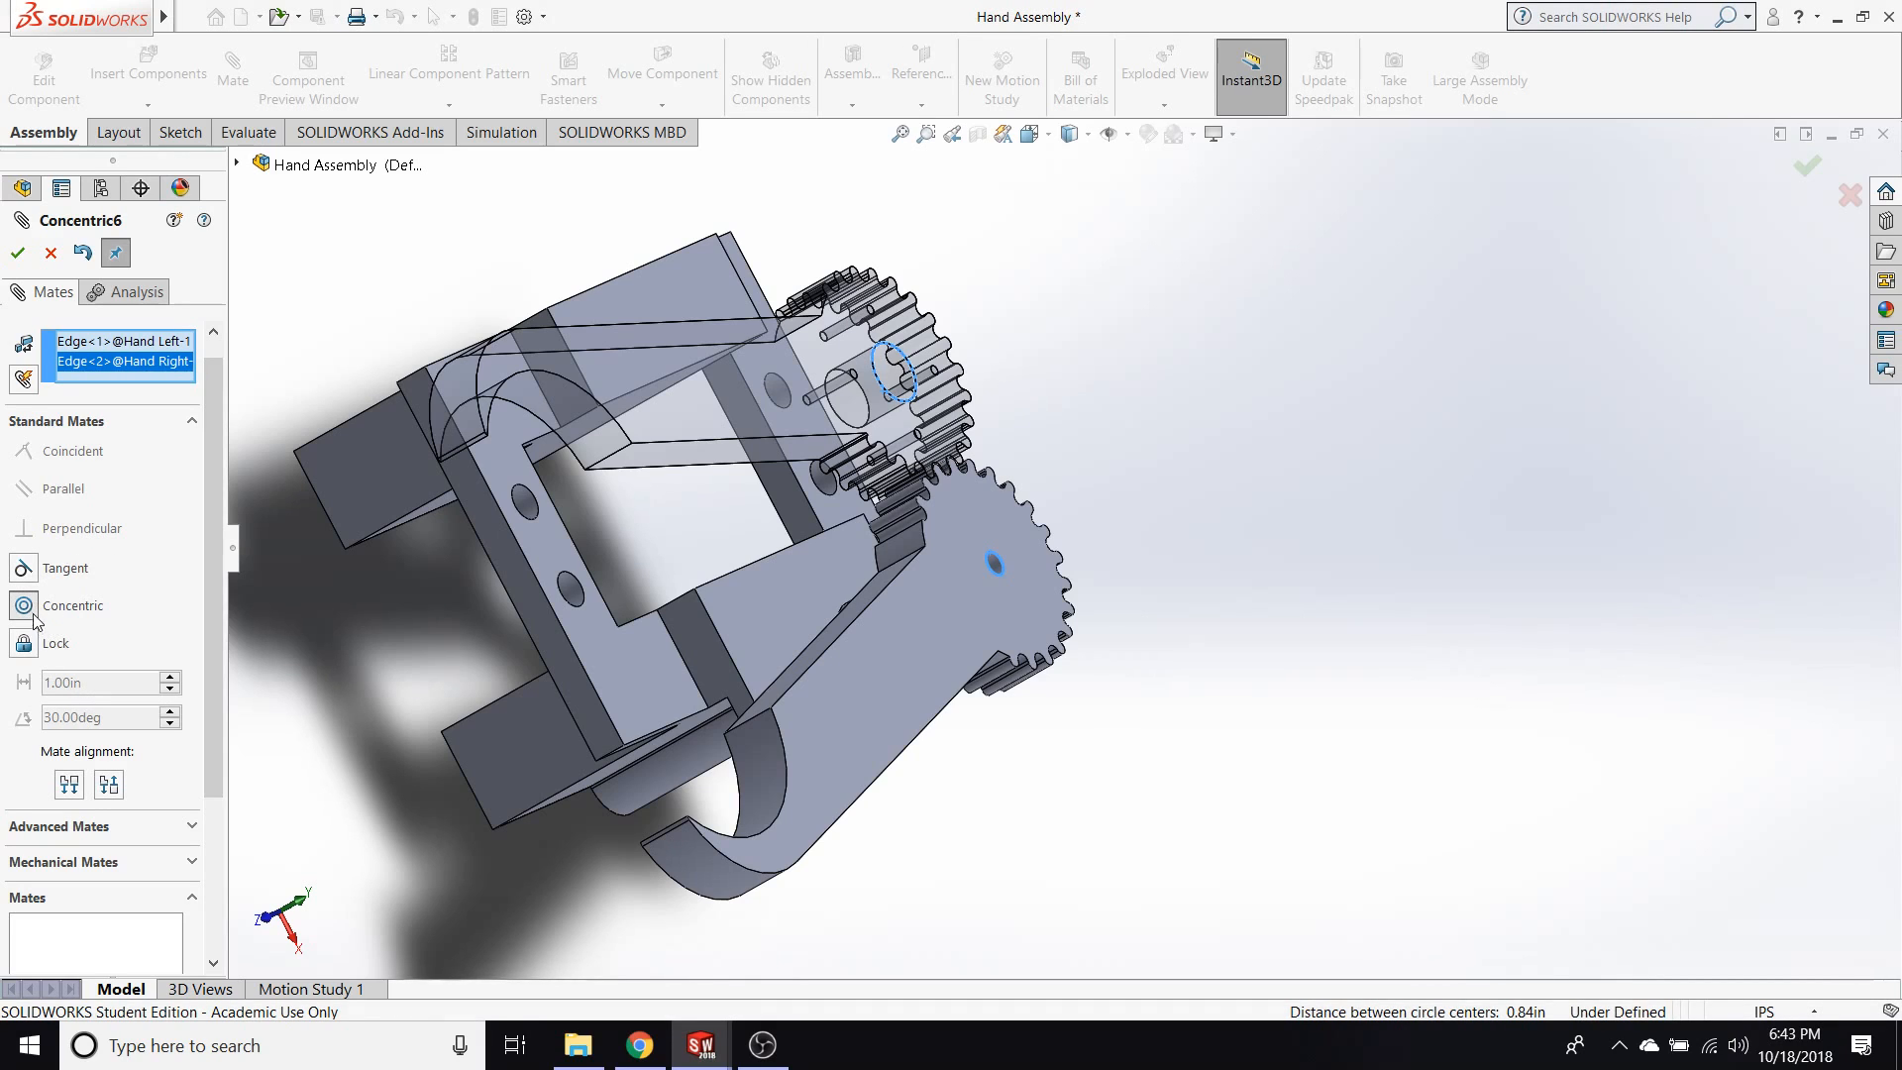
click(51, 254)
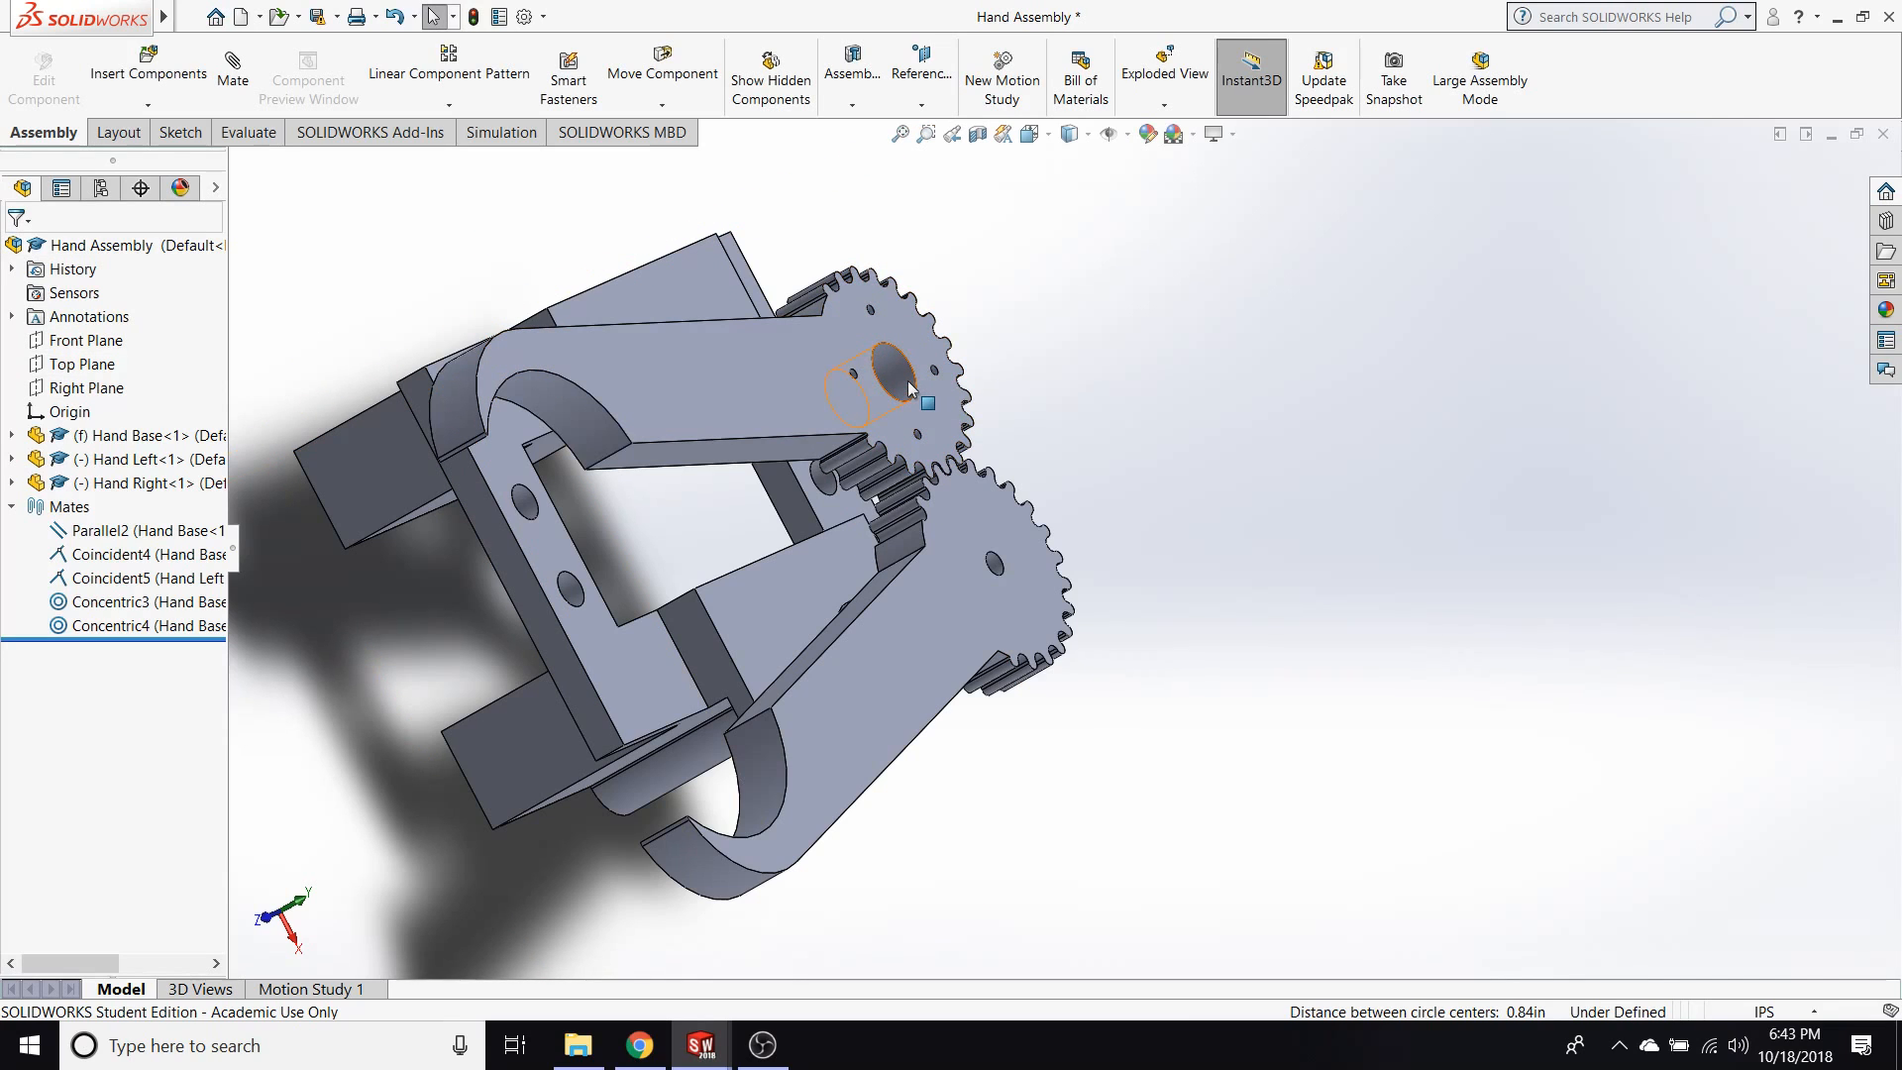
Add a mechanical Gear mate between the cylindrical hole faces of Hand Left and Hand Right, swing the fingers to try it, and close the Mate command.
click(233, 67)
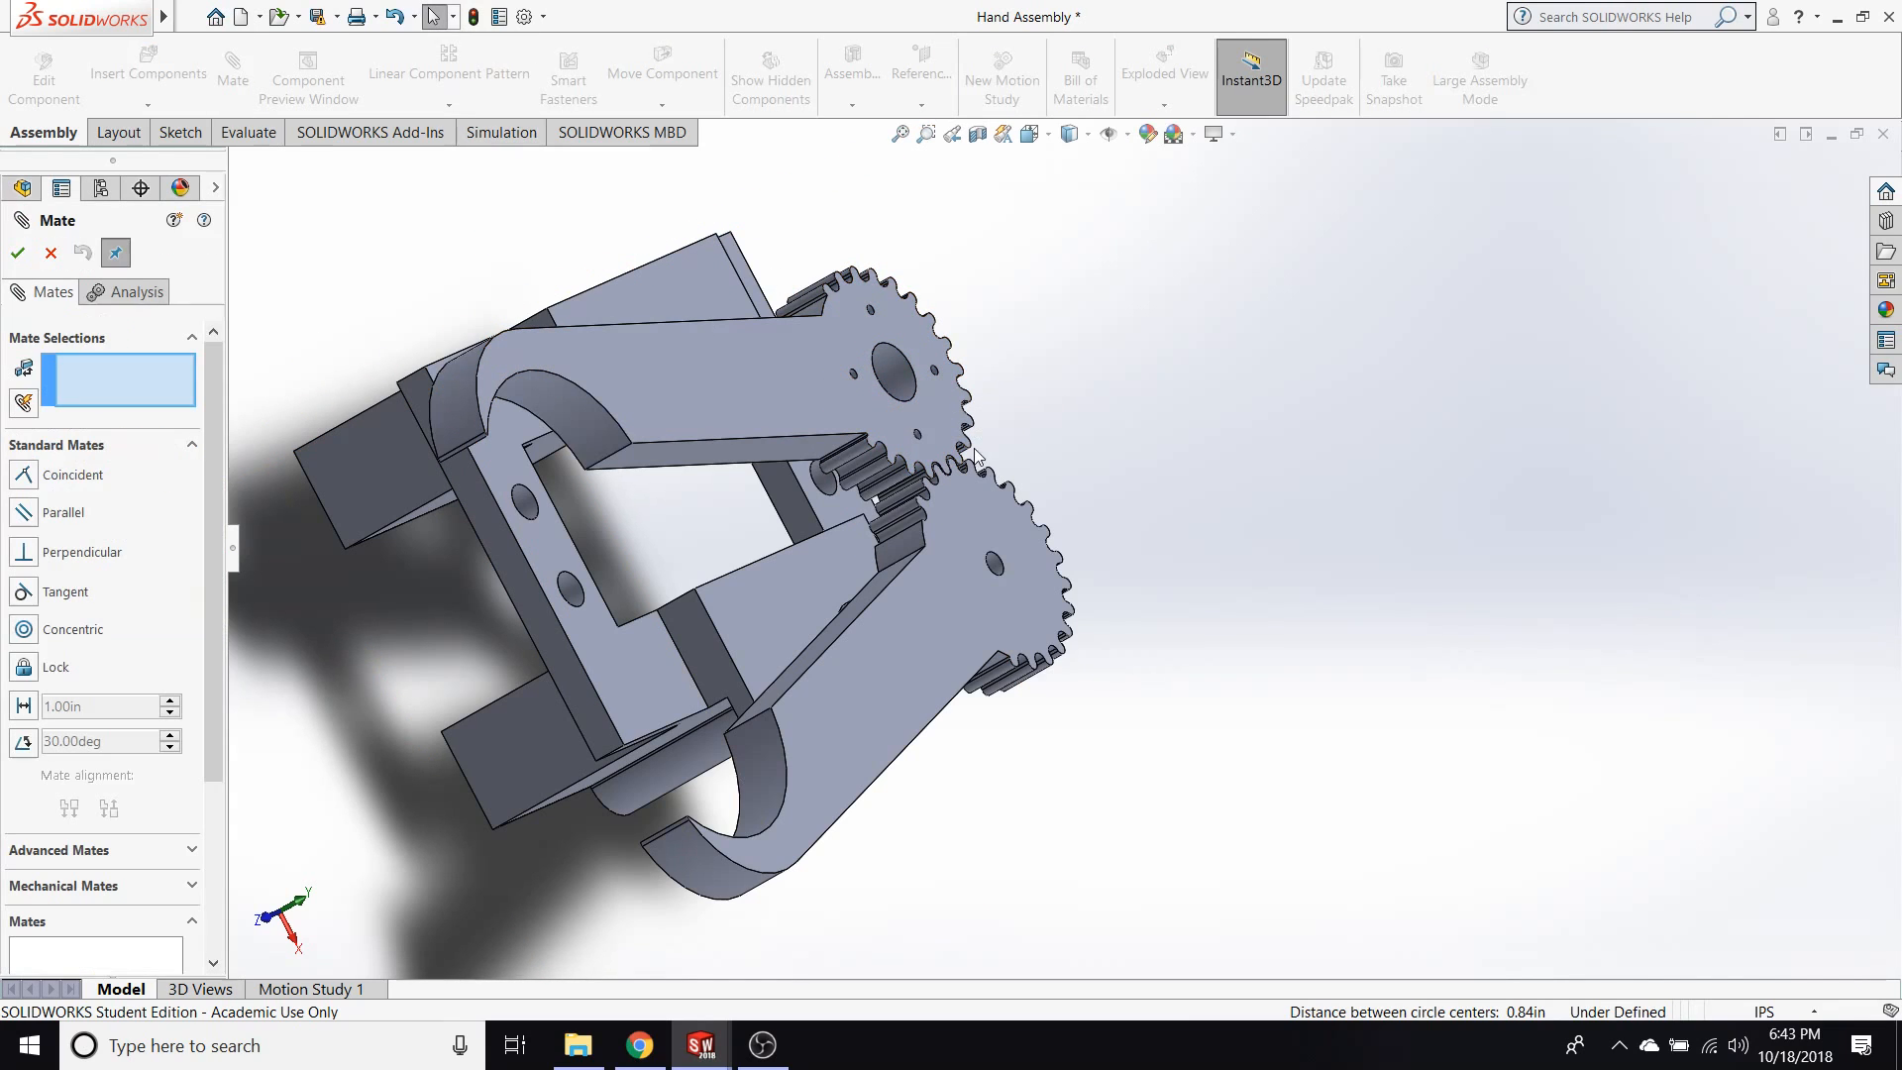
click(904, 390)
click(994, 562)
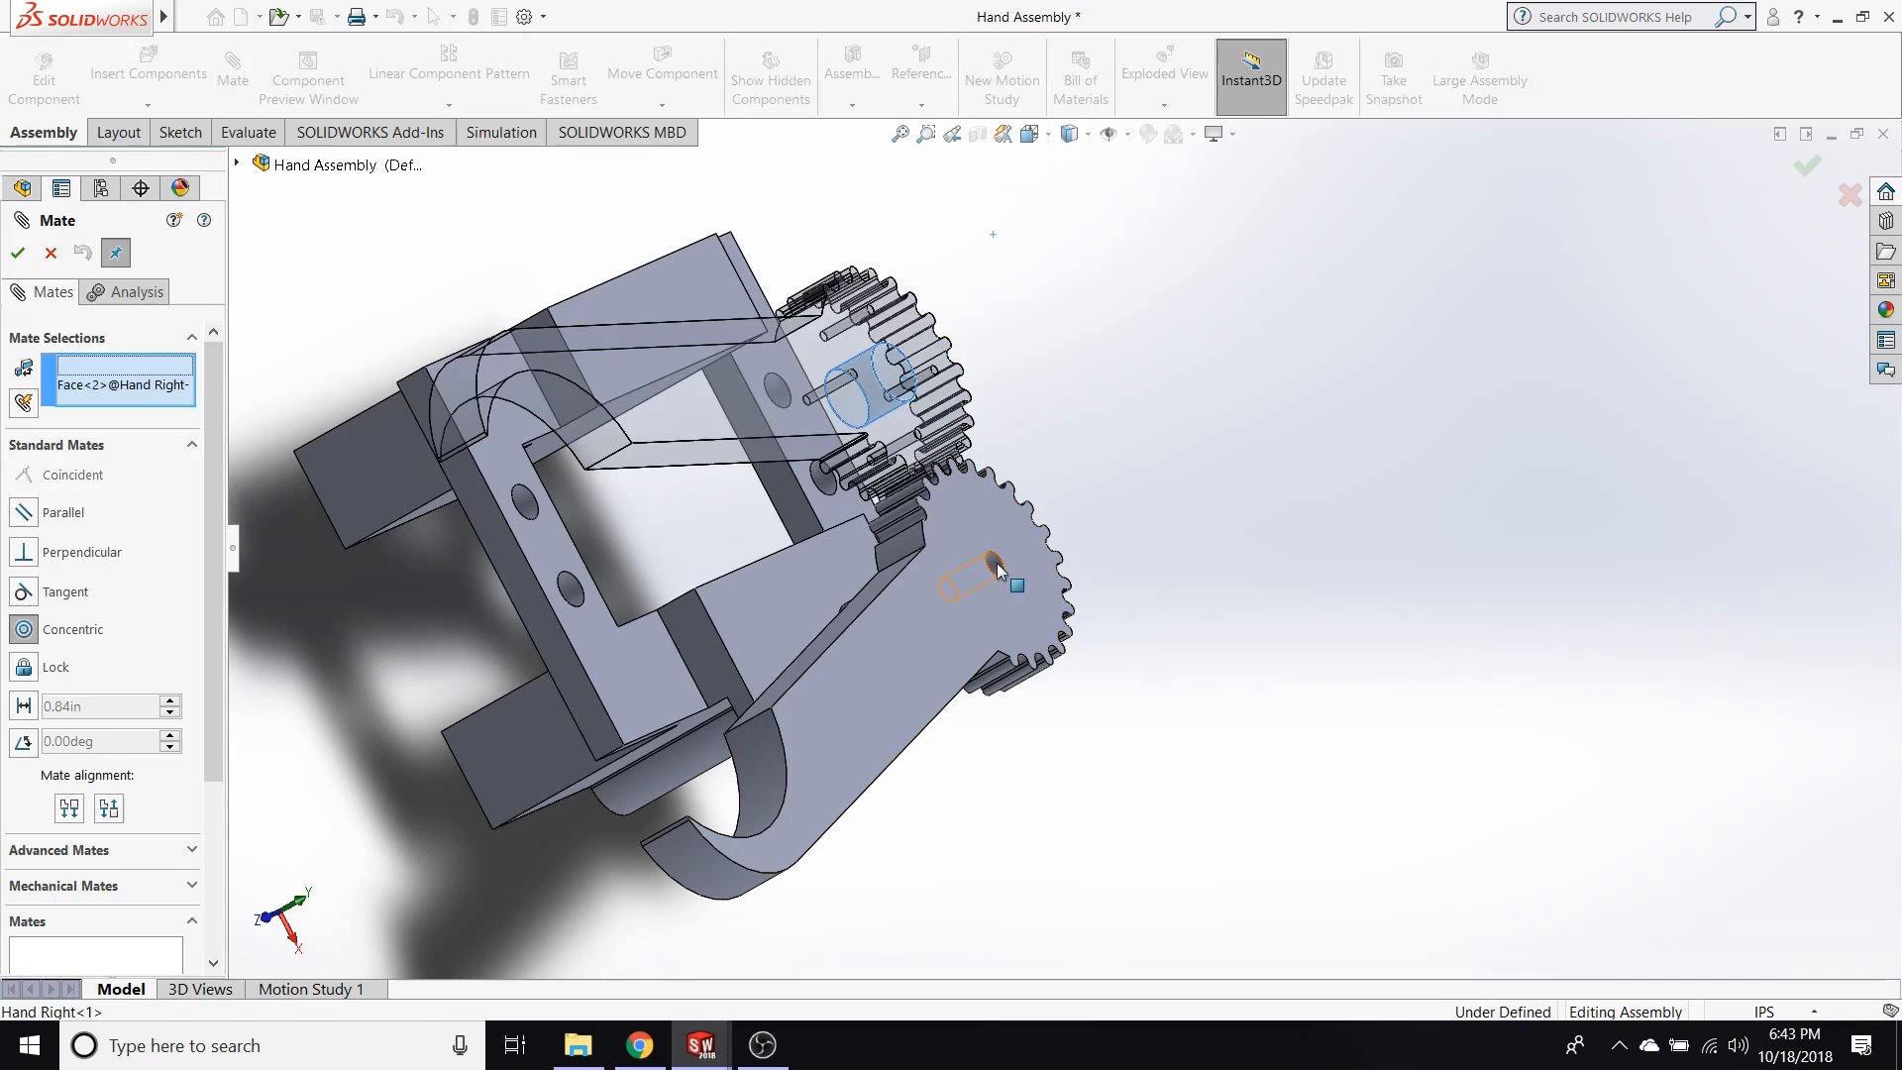
scroll(212, 575, down, 3)
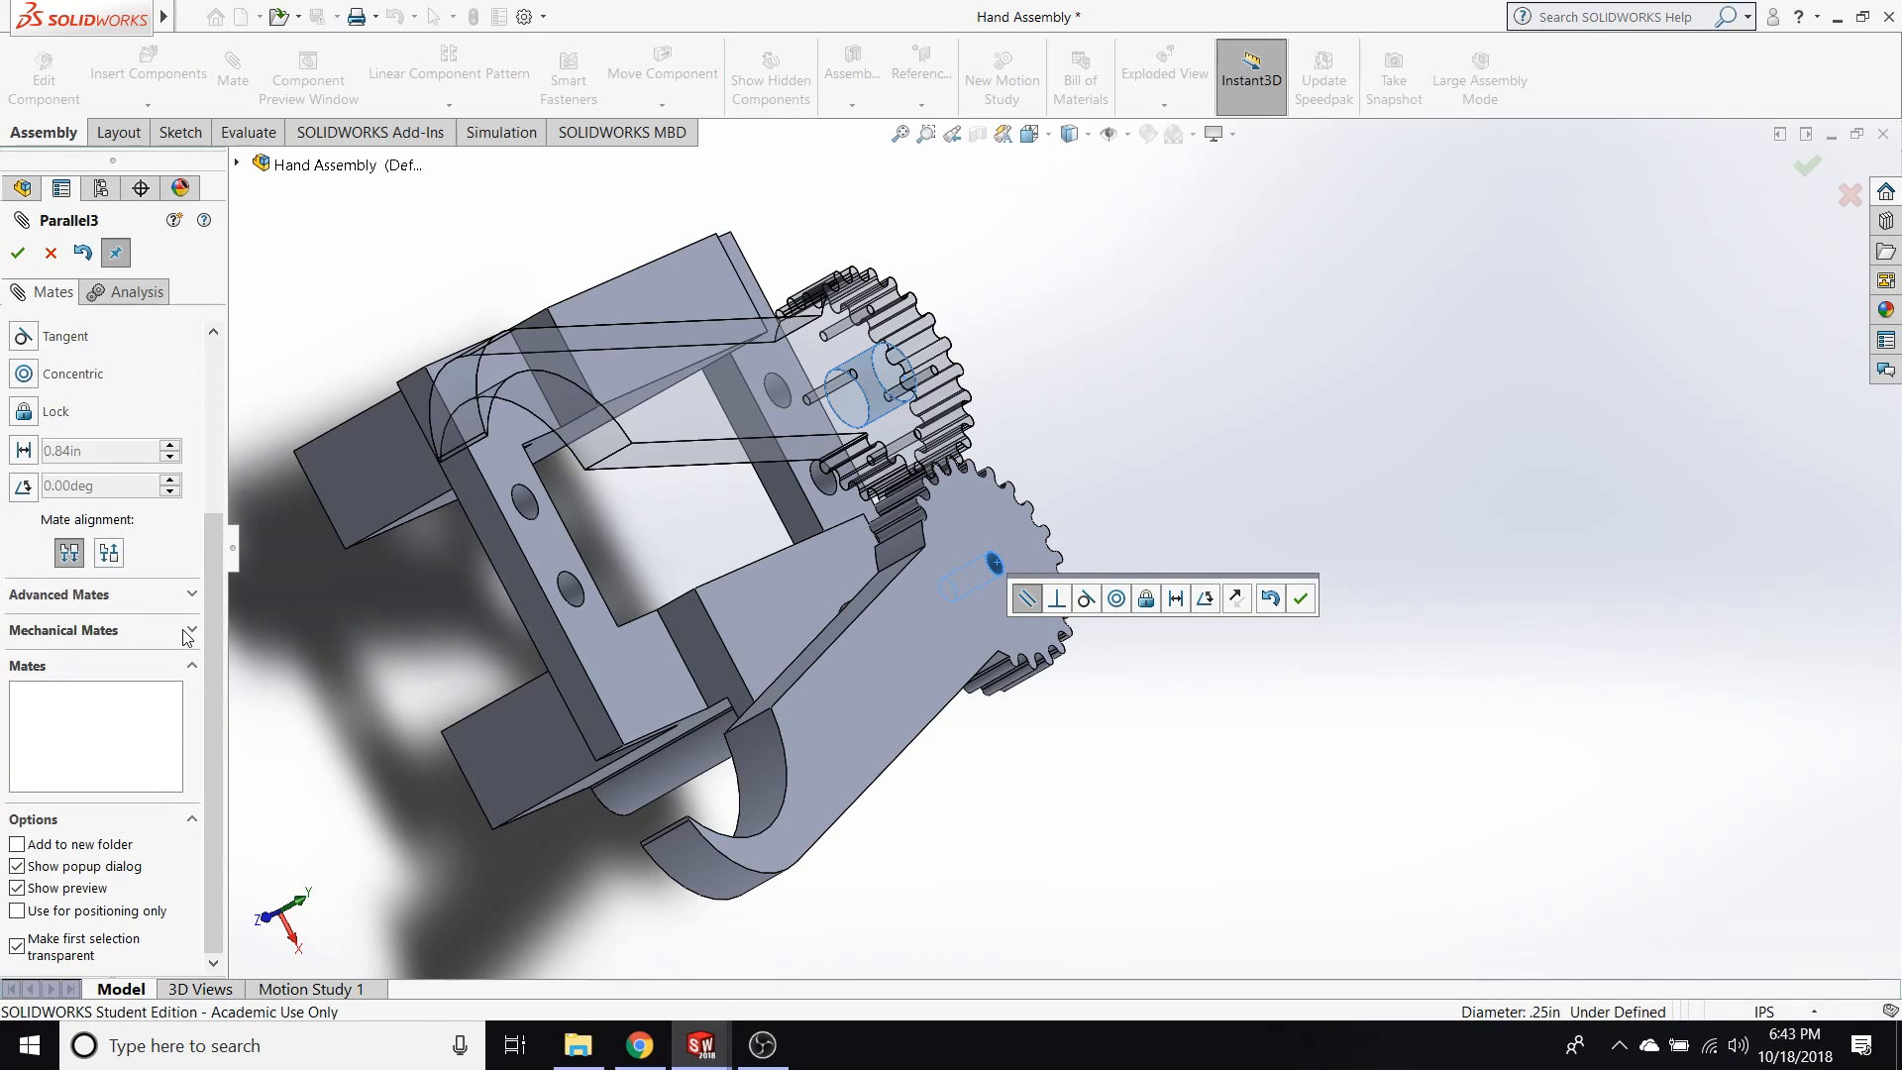
click(188, 631)
scroll(216, 592, up, 2)
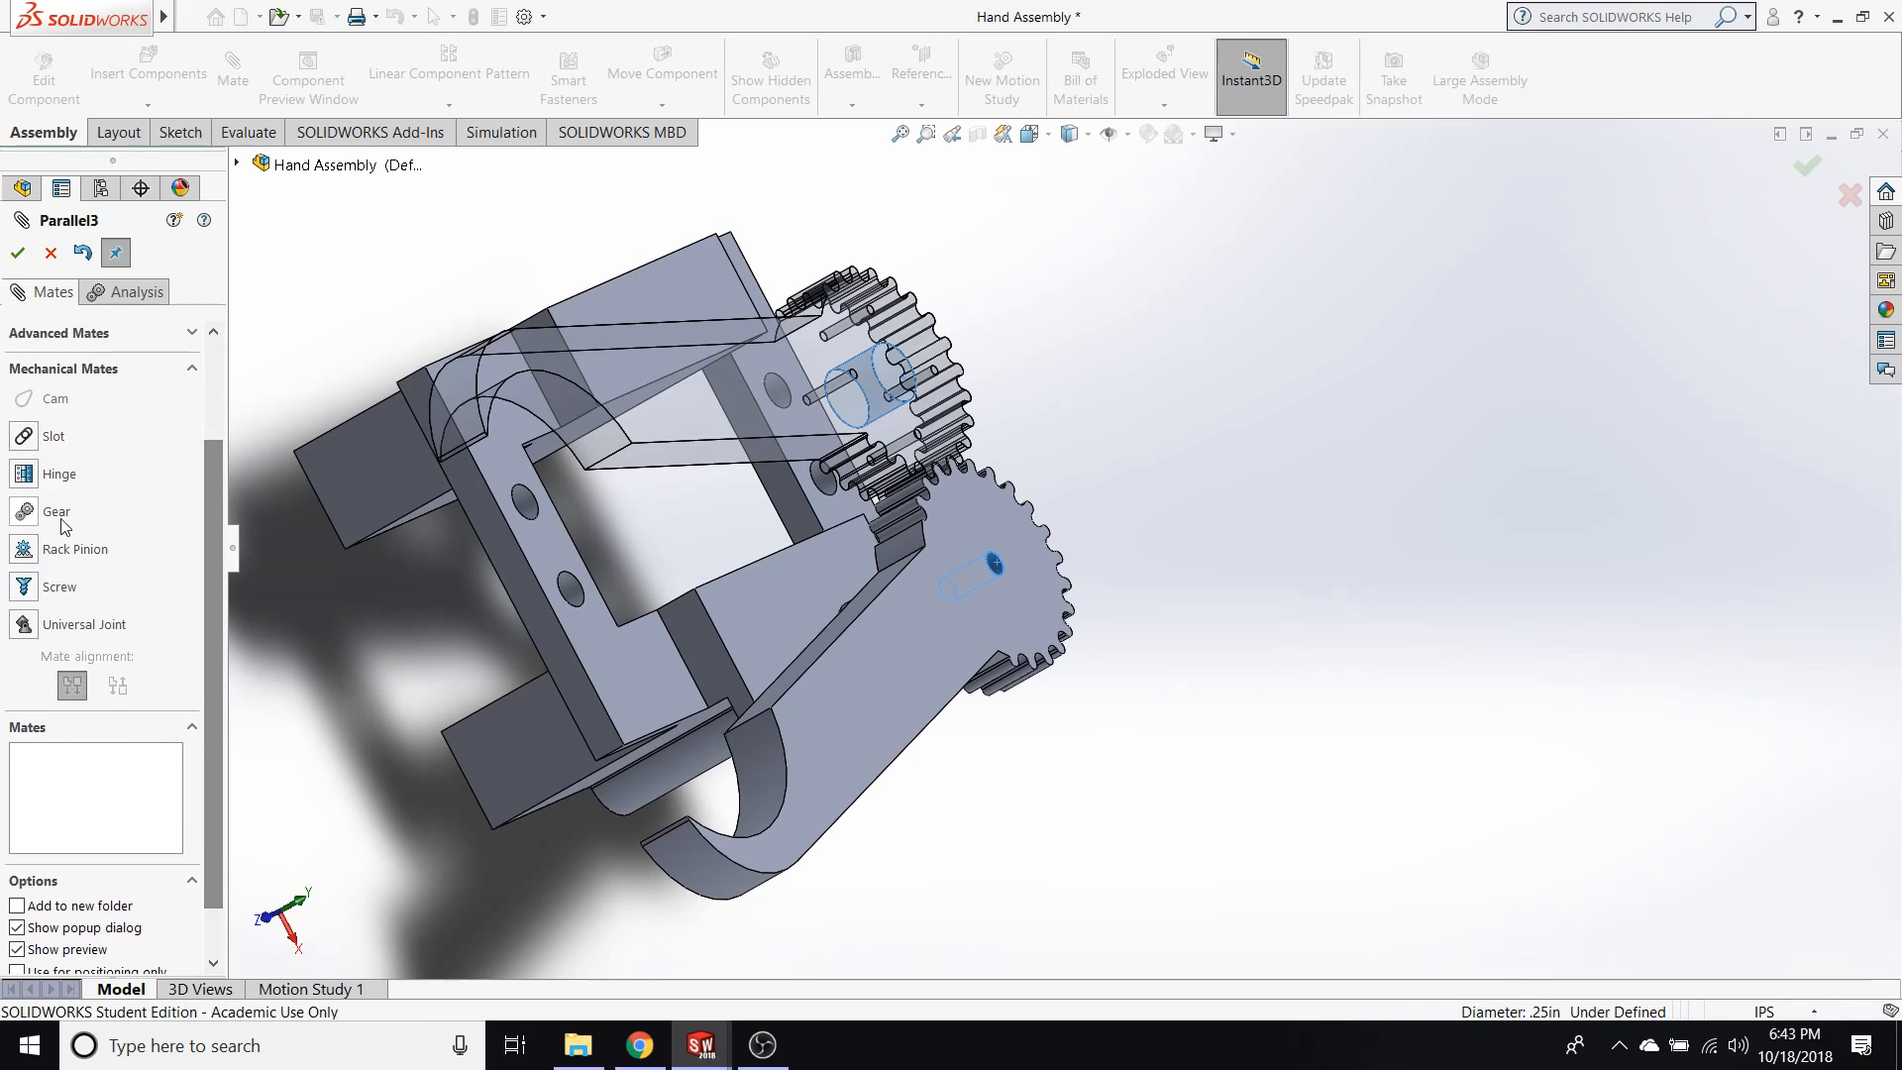
click(23, 511)
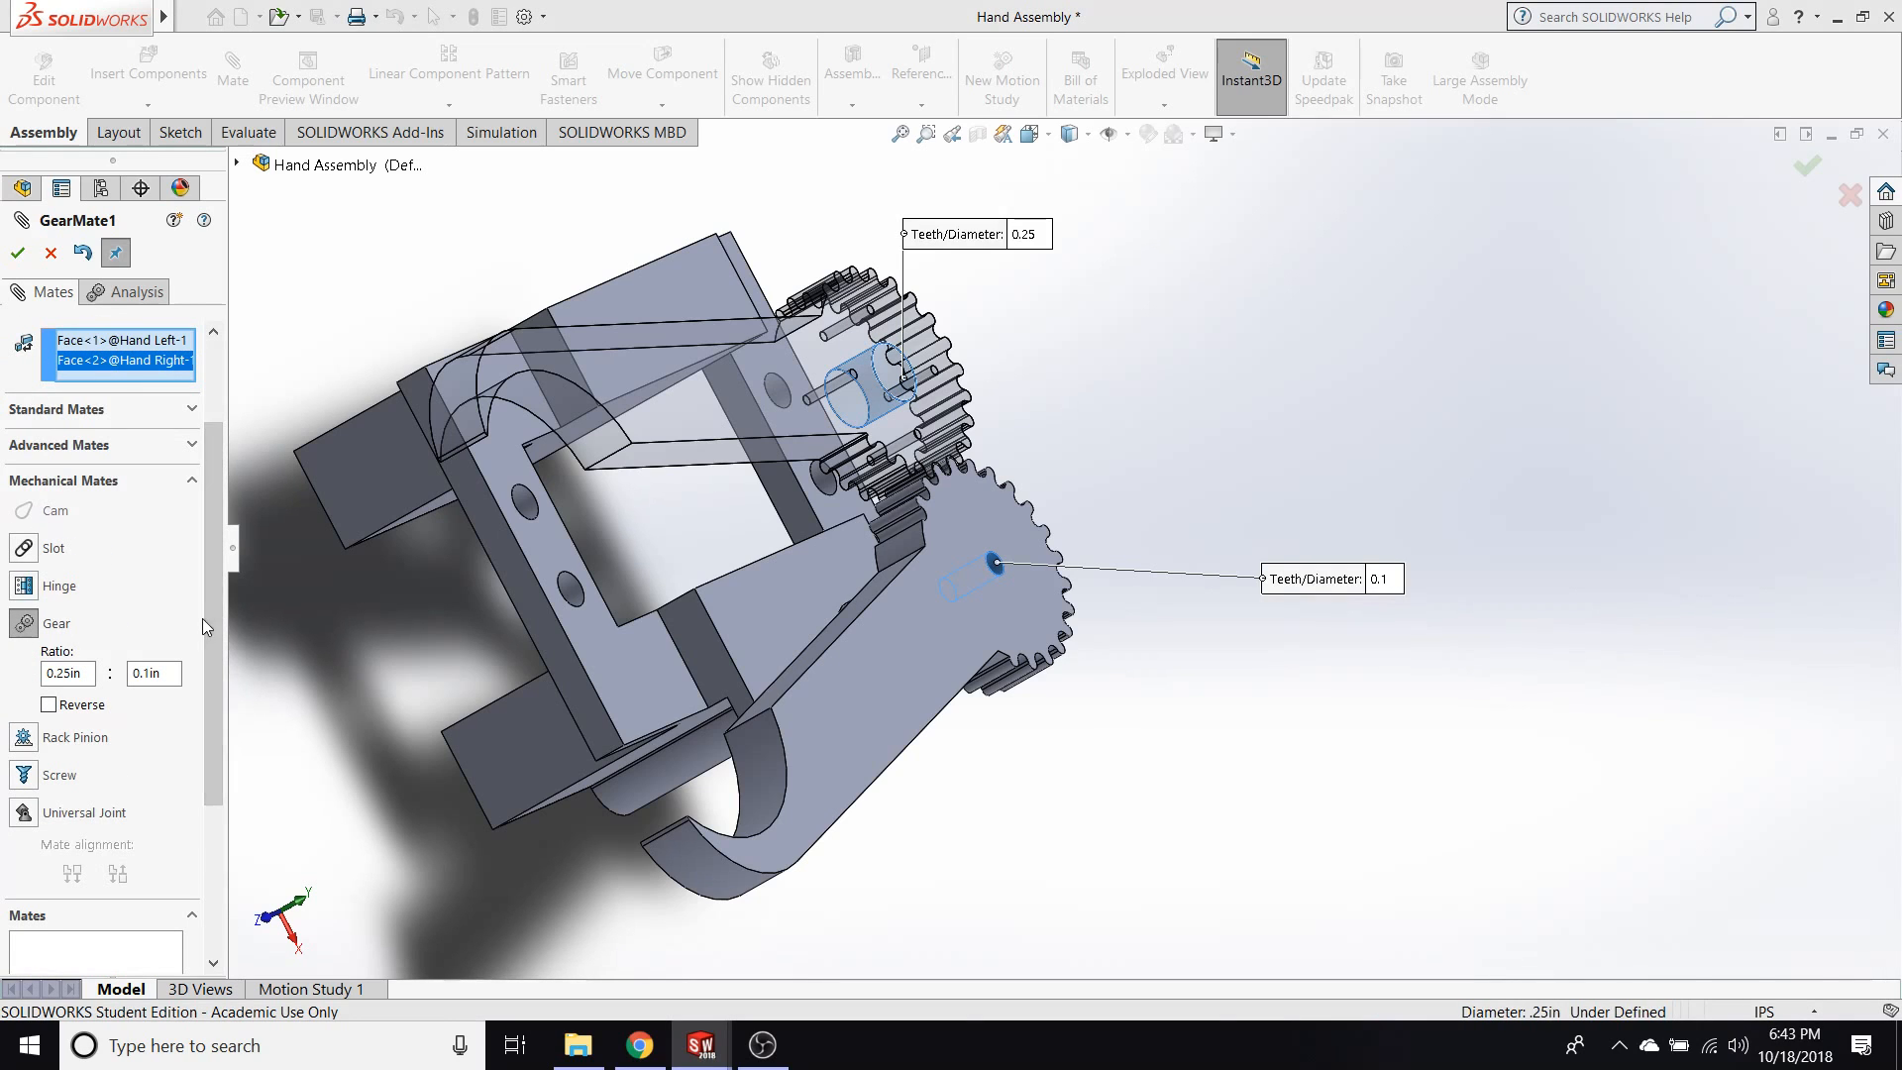
scroll(212, 624, down, 1)
scroll(212, 623, up, 1)
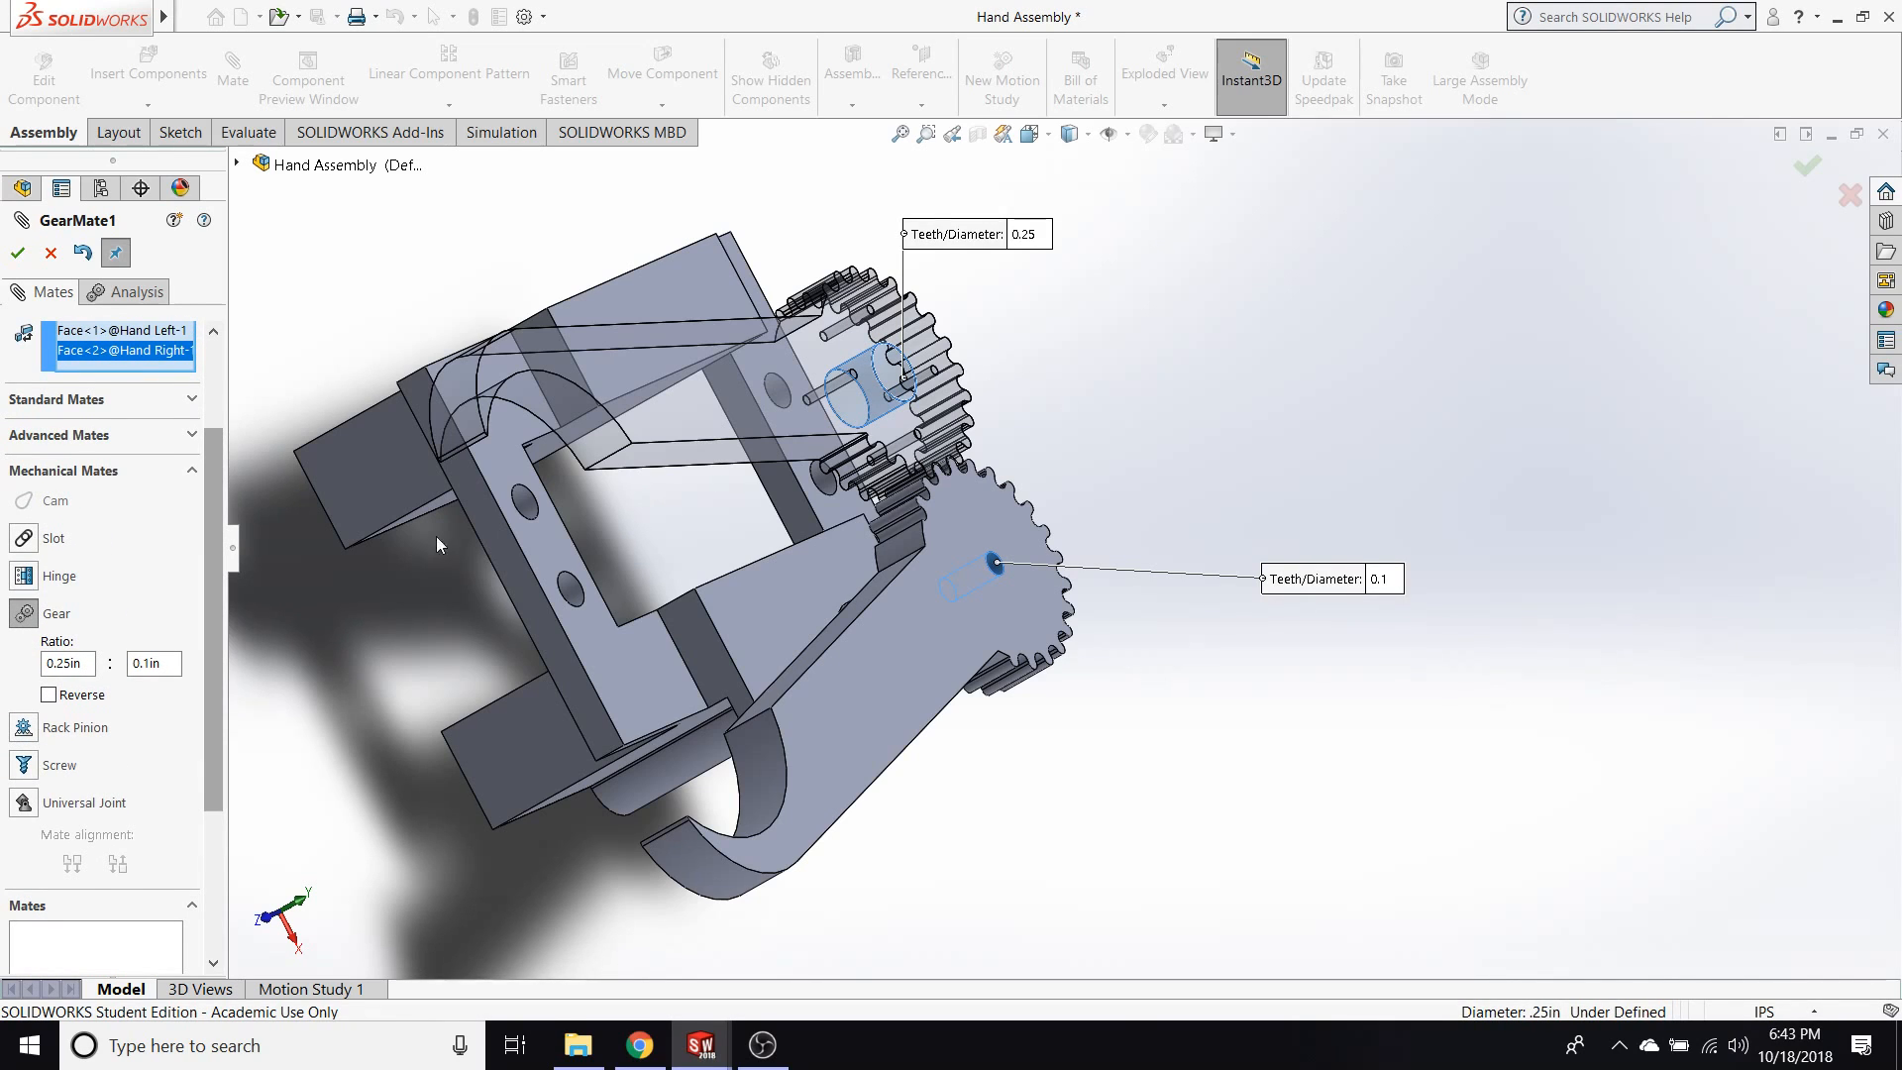
middle_drag(1293, 767, 1175, 725)
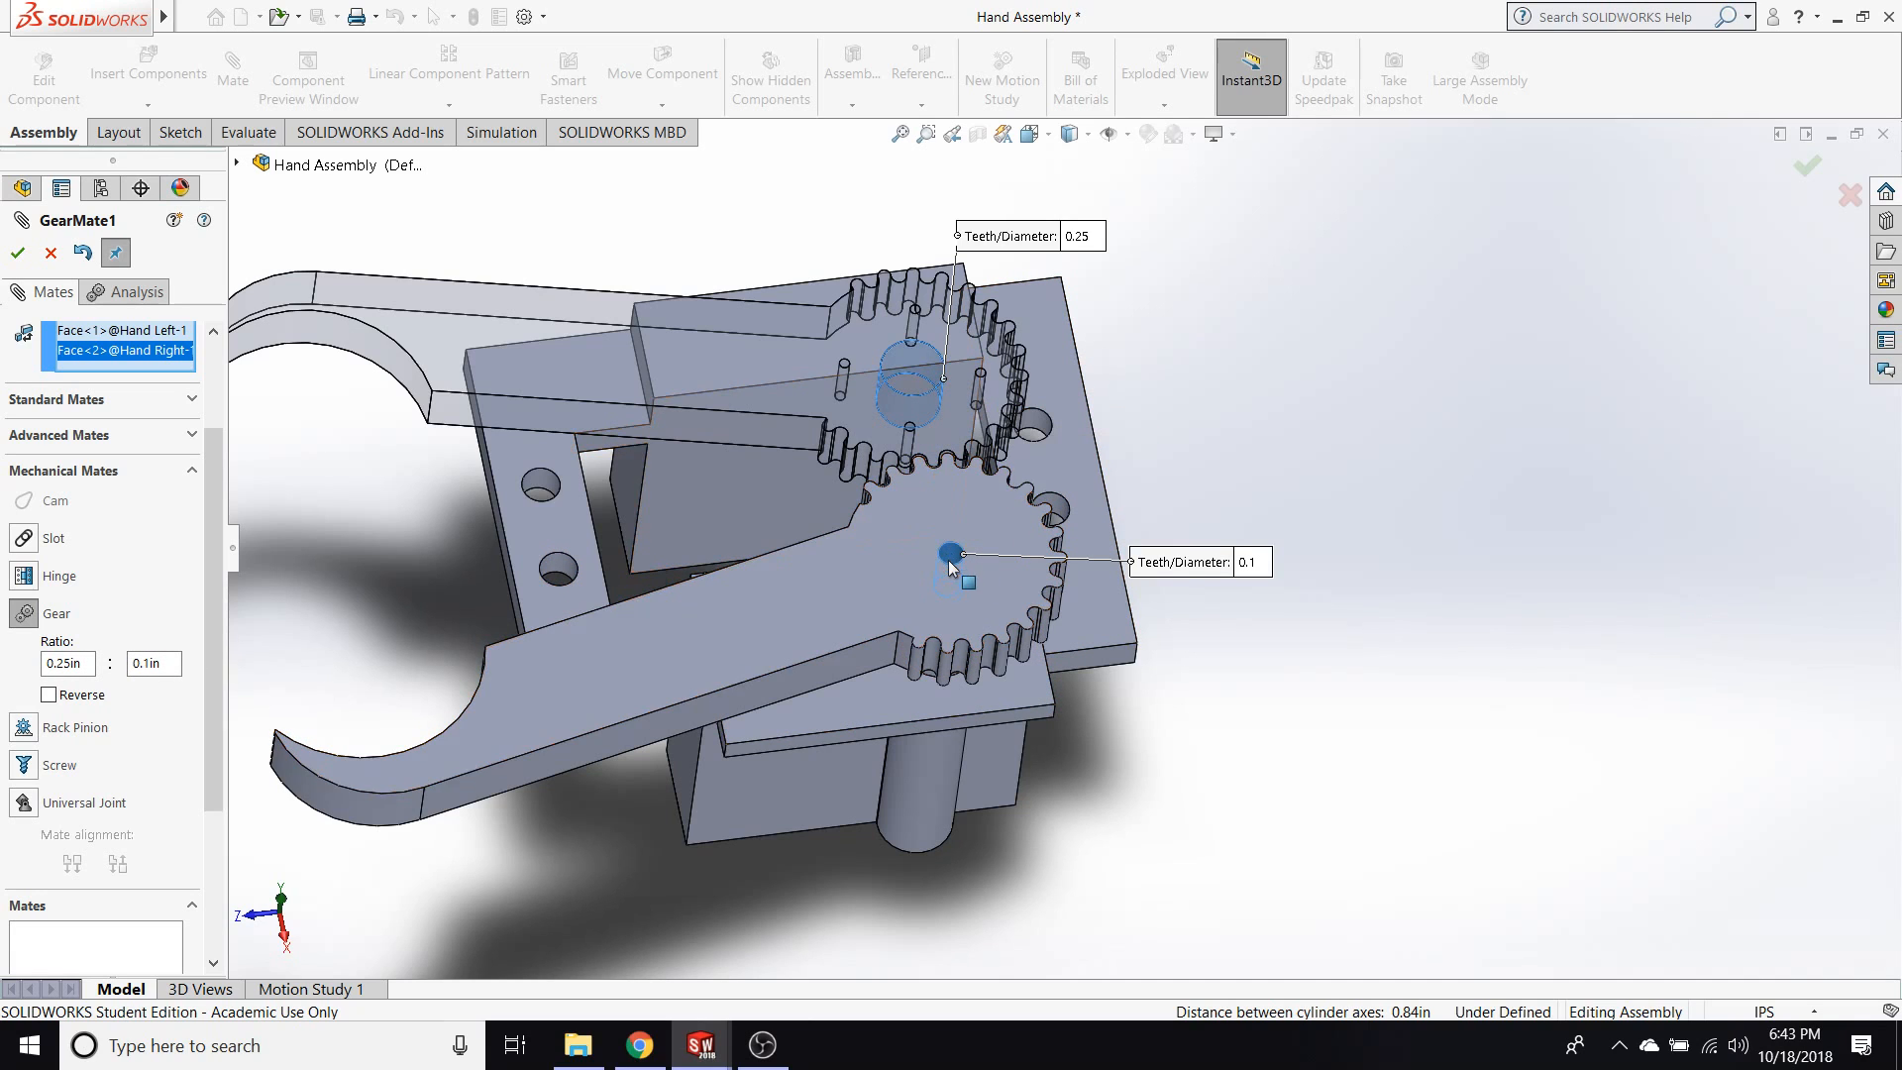
click(18, 252)
drag(517, 348, 436, 424)
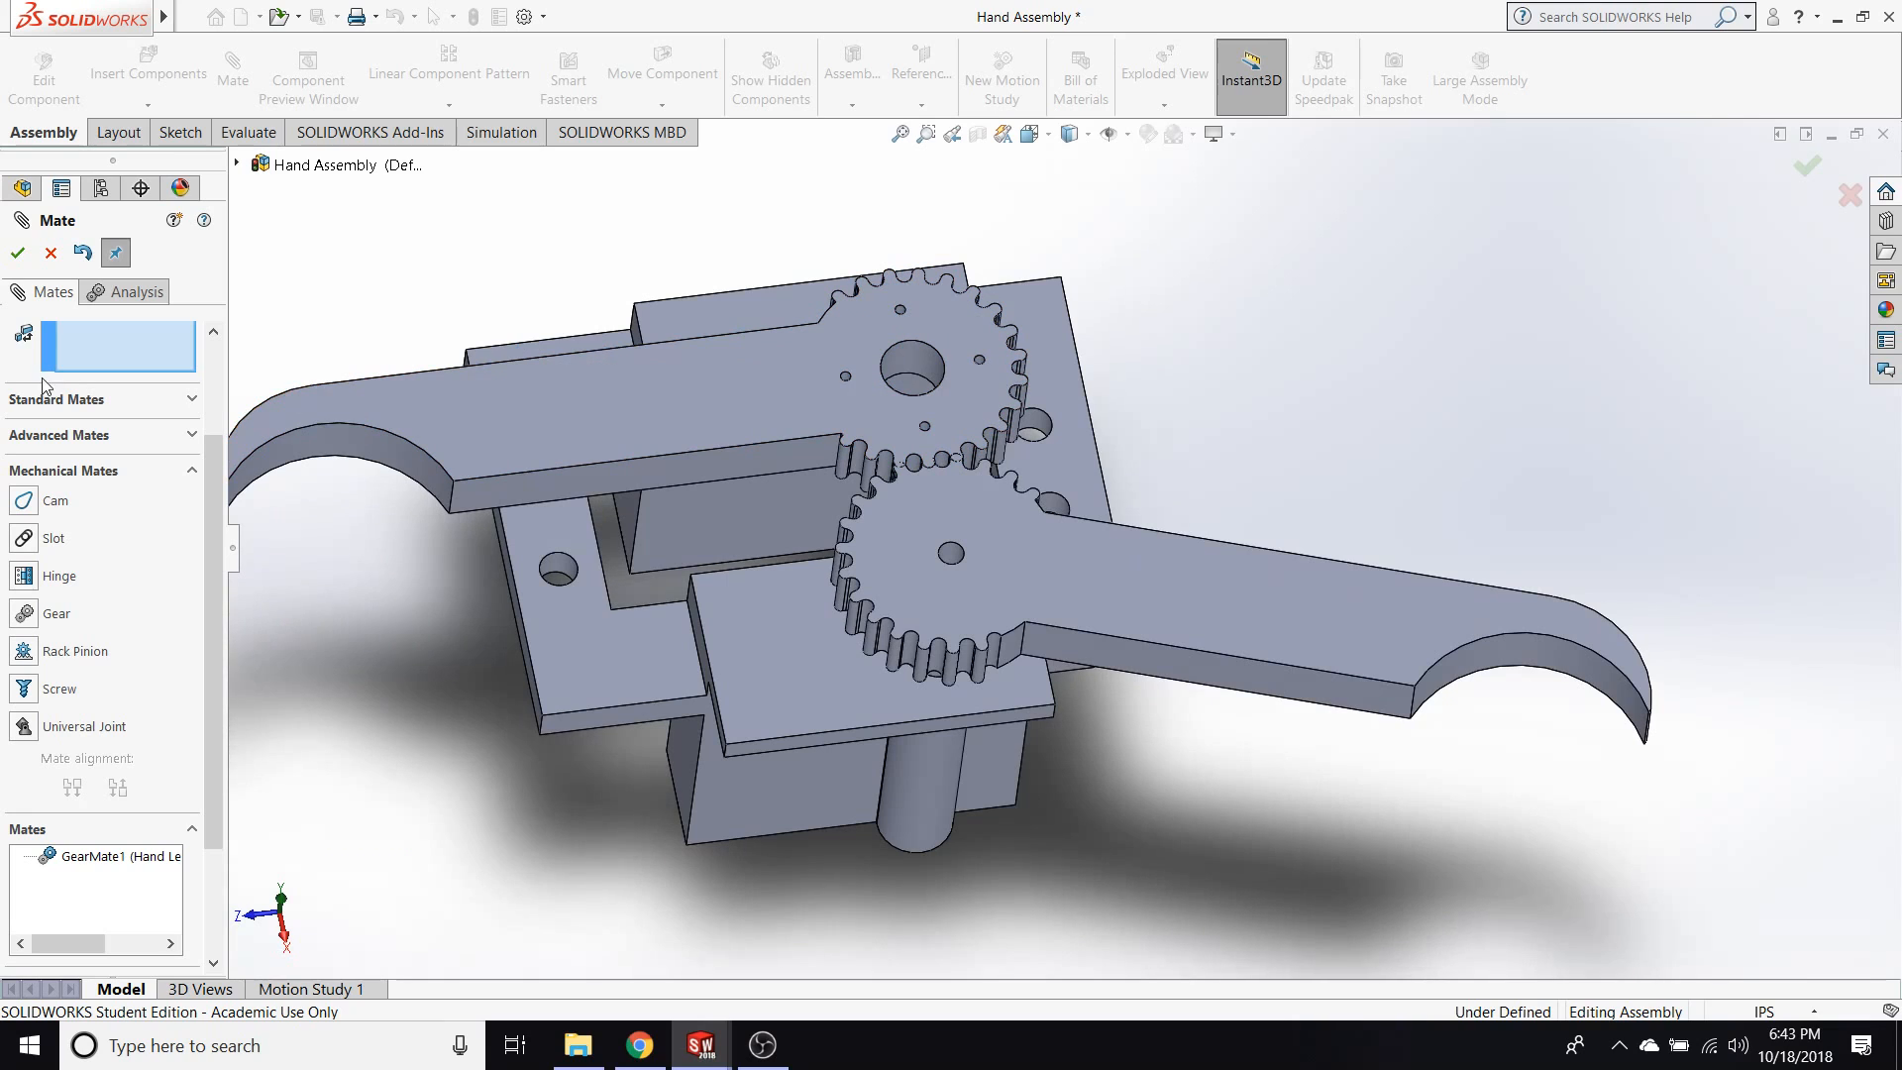
click(48, 252)
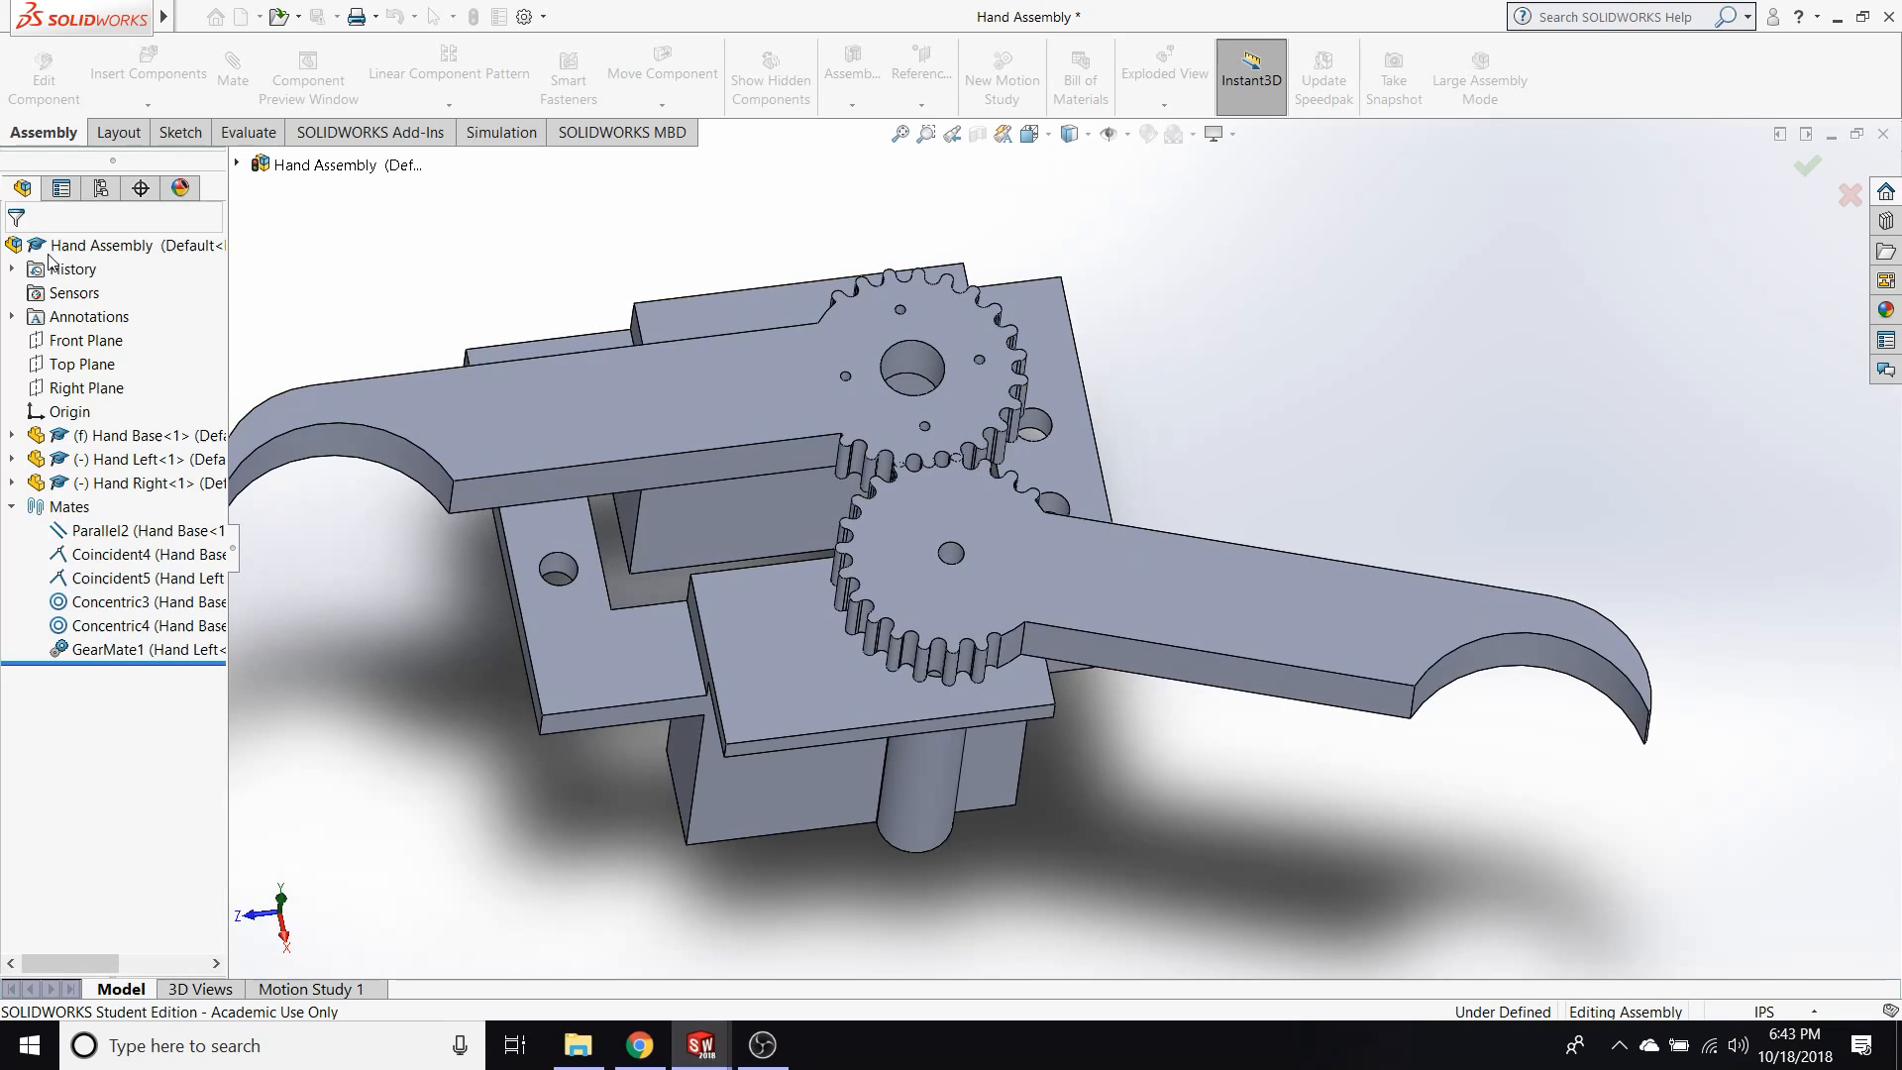
Edit the new gear mate between the fingers and set its ratio to 1in : 1in.
right_click(85, 650)
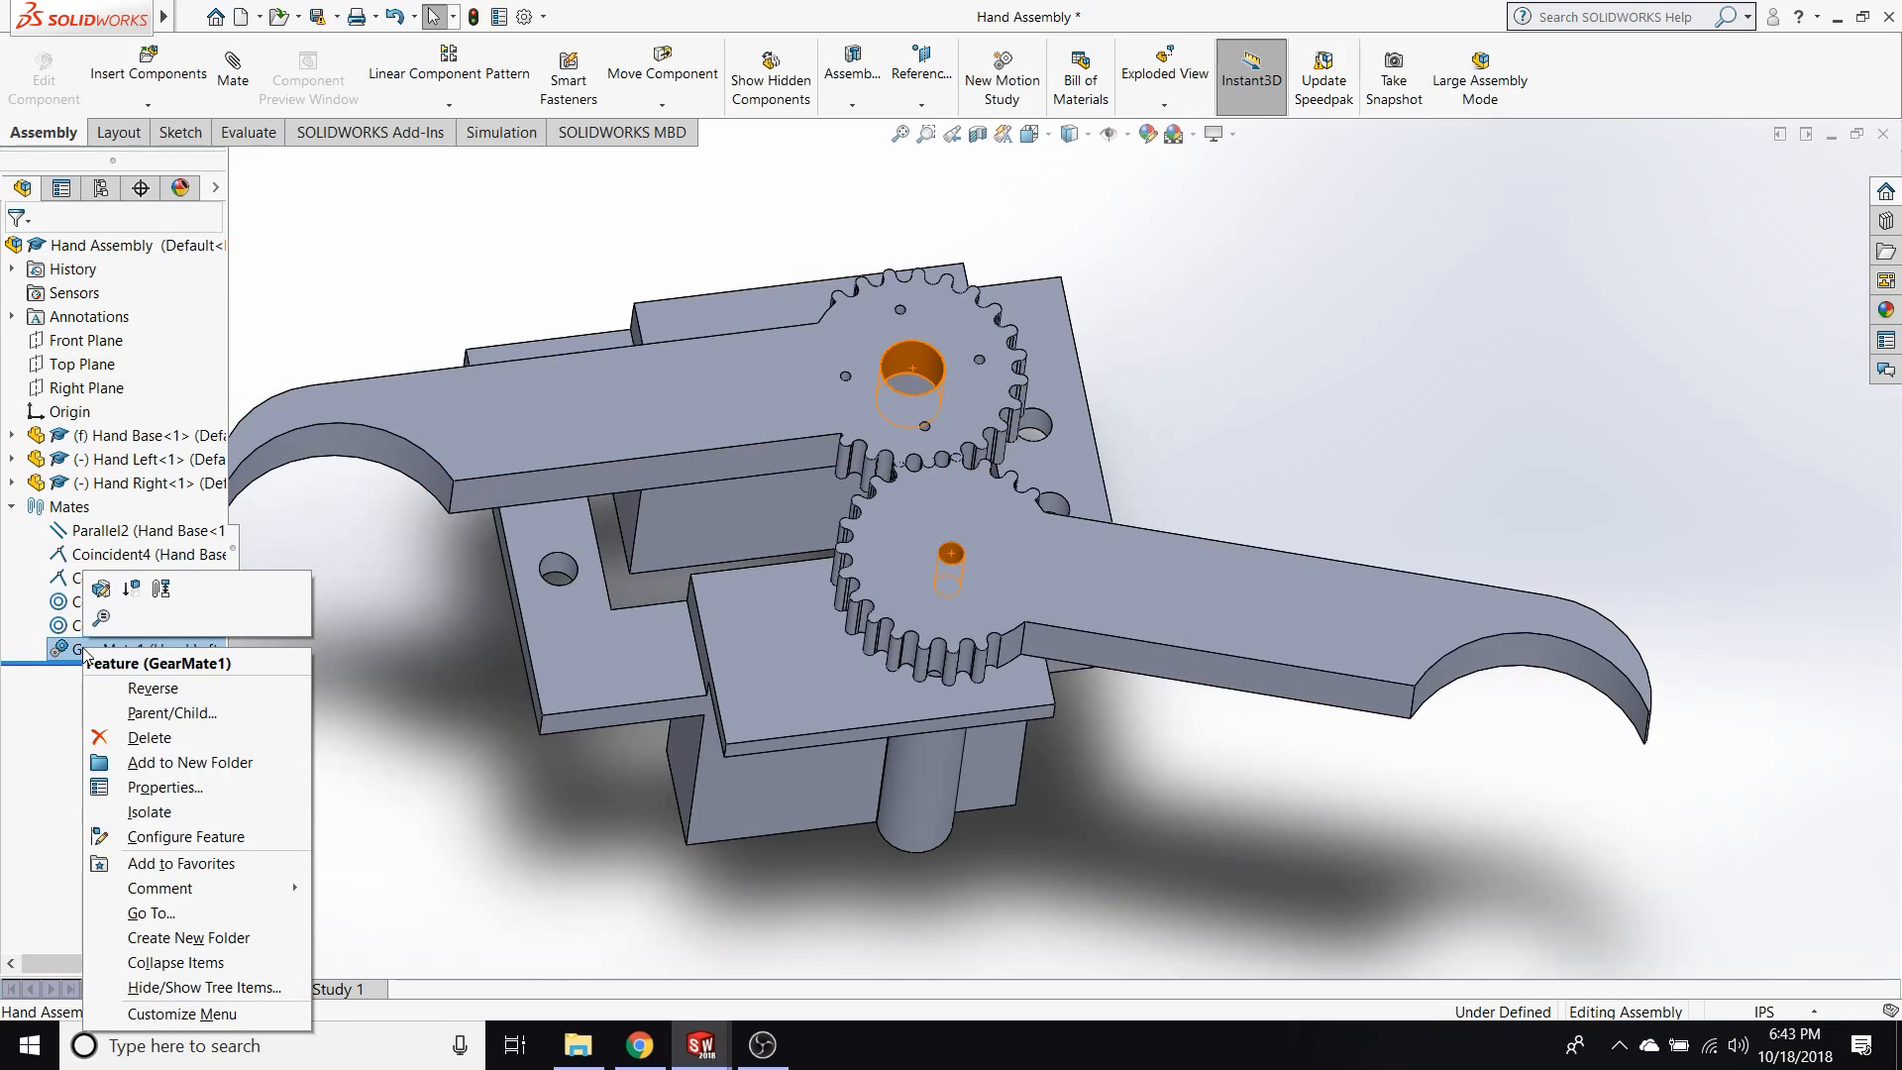
key(Escape)
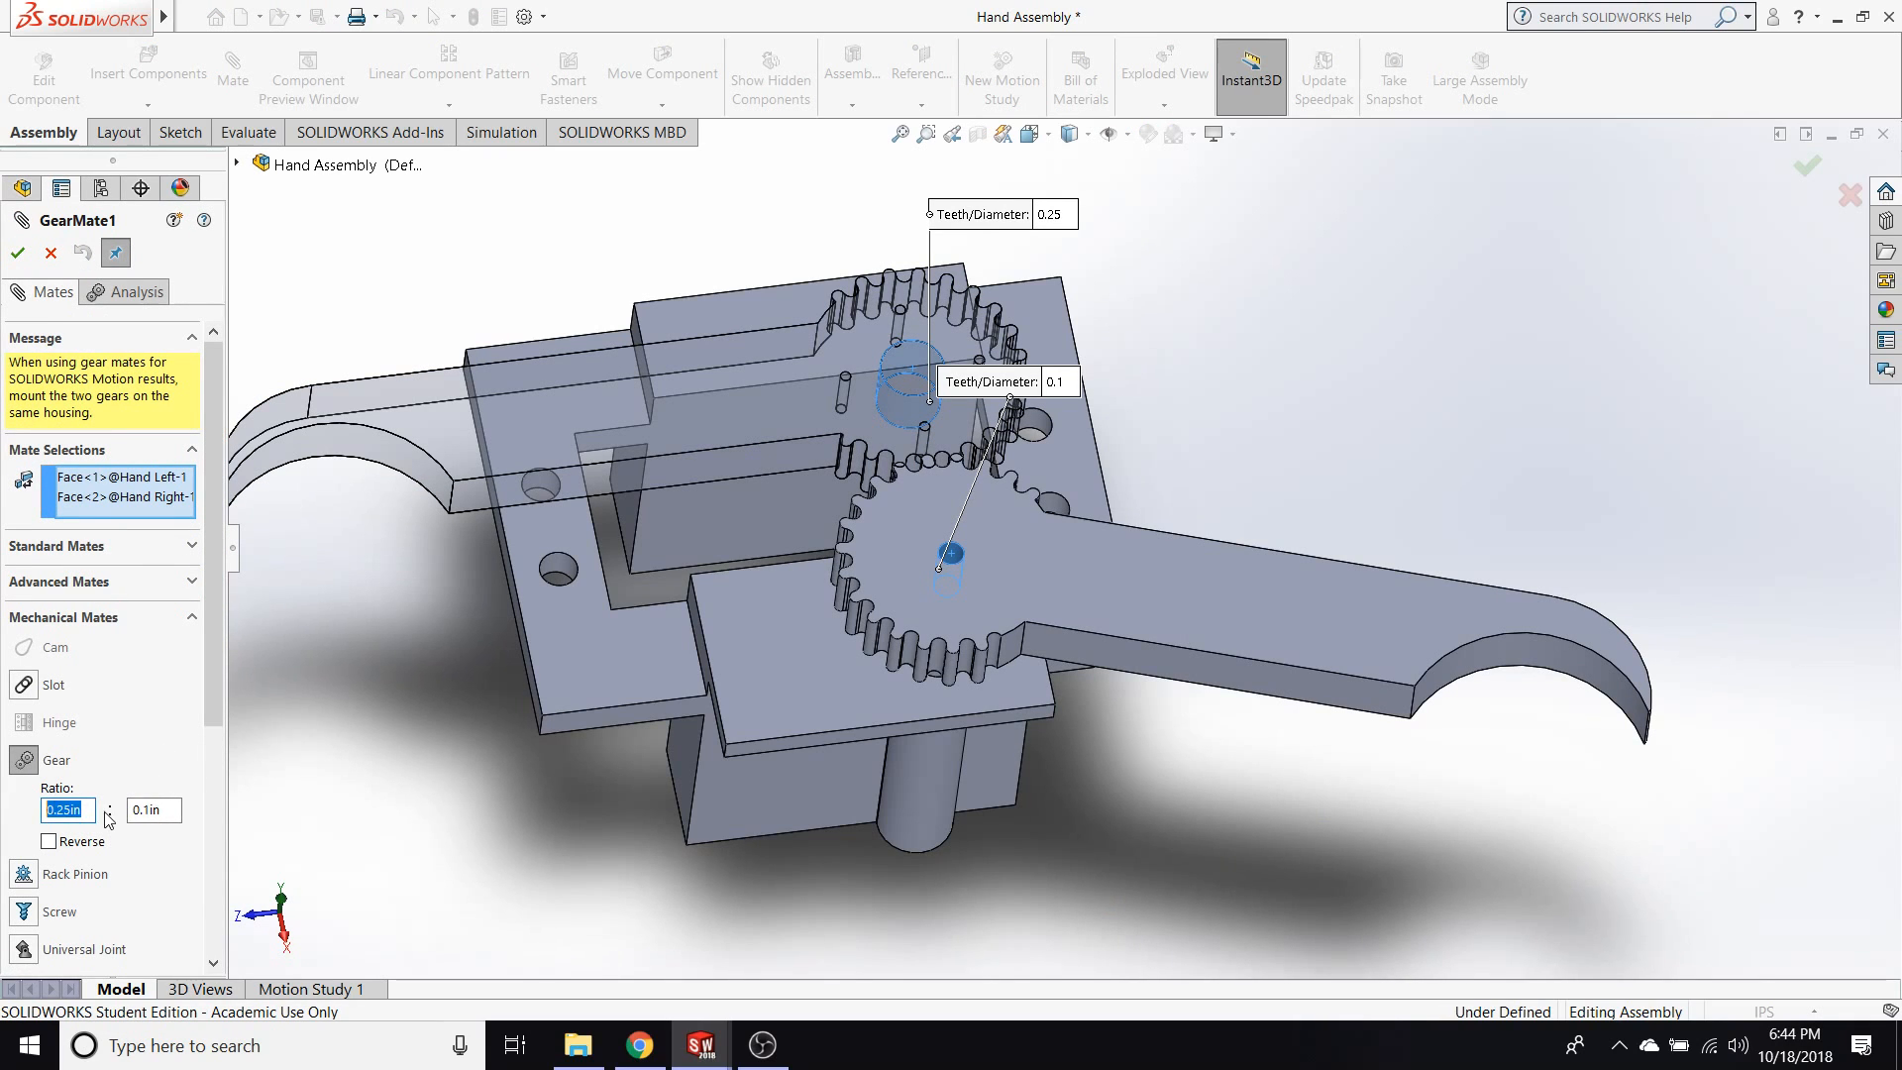
click(167, 813)
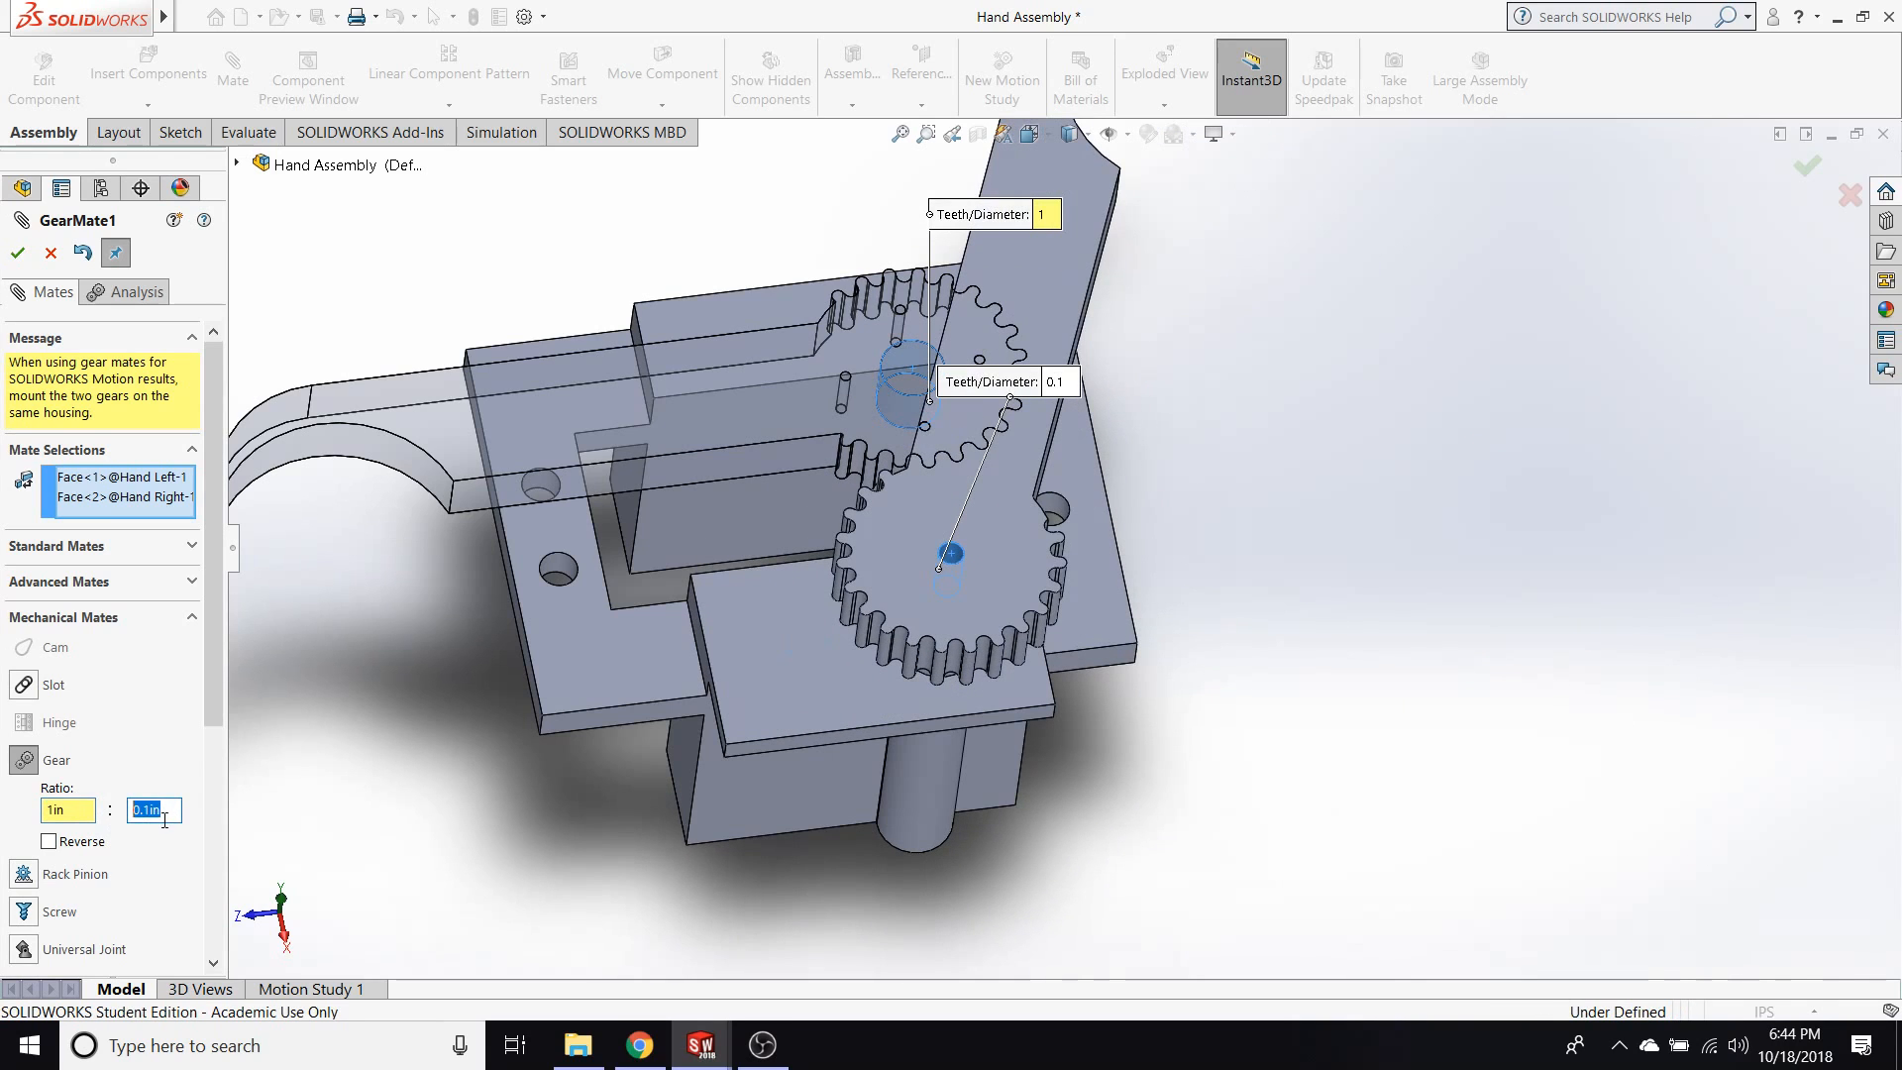
key(Return)
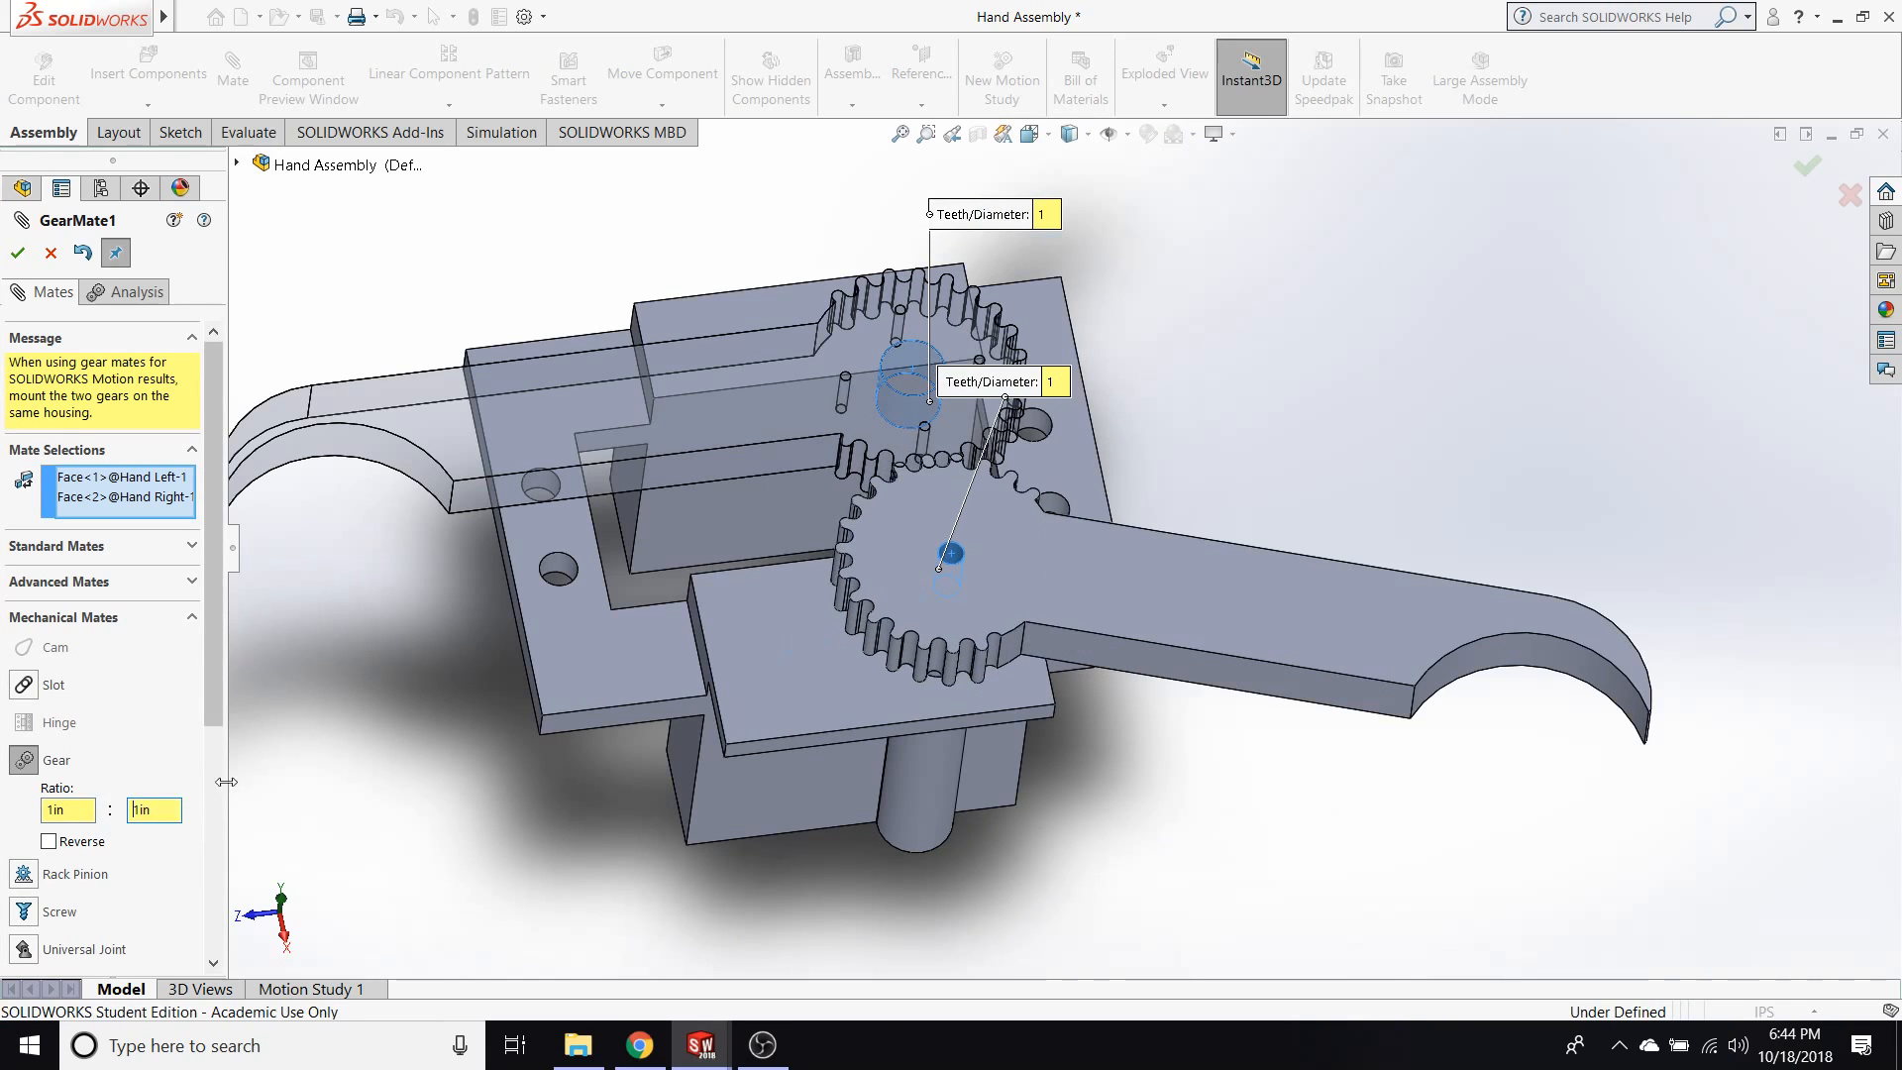
click(18, 253)
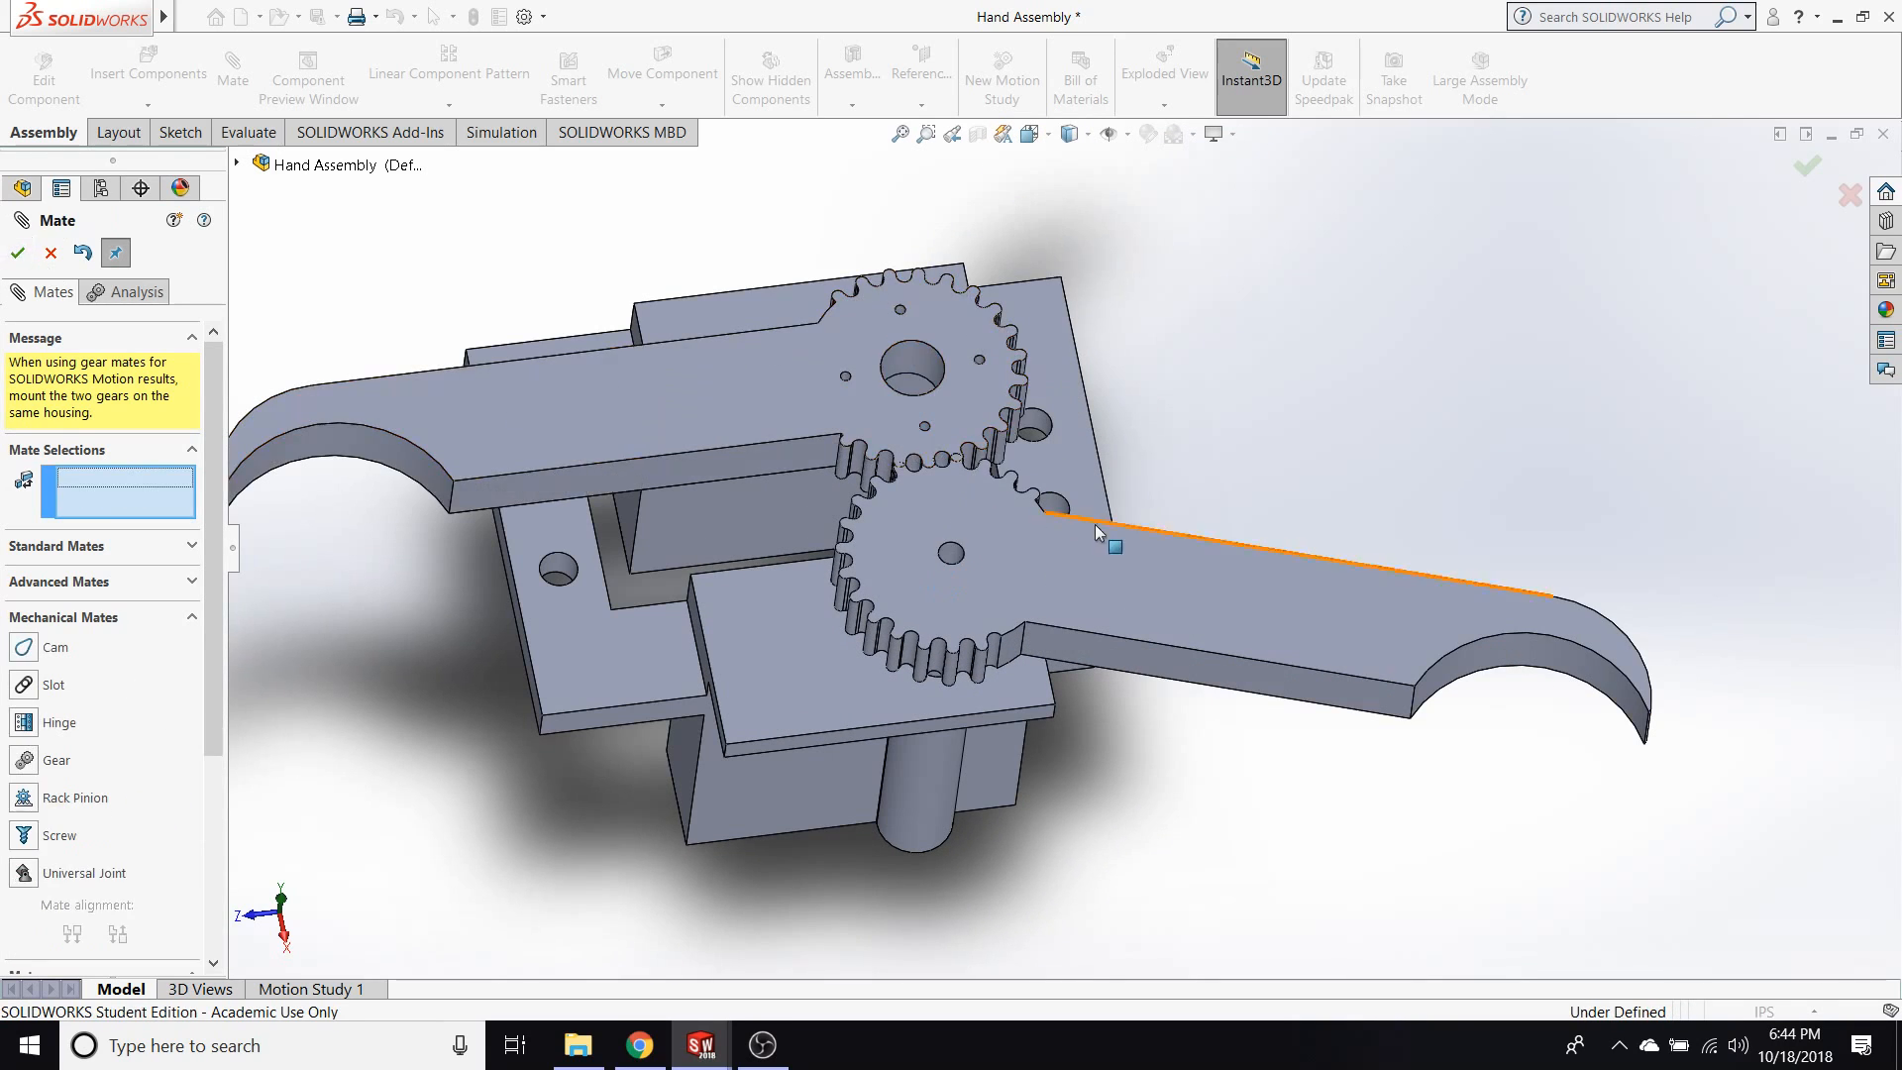
Swing the Hand Right finger back alongside Hand Left and move both fingers to try the equal gear ratio.
drag(1287, 595, 683, 565)
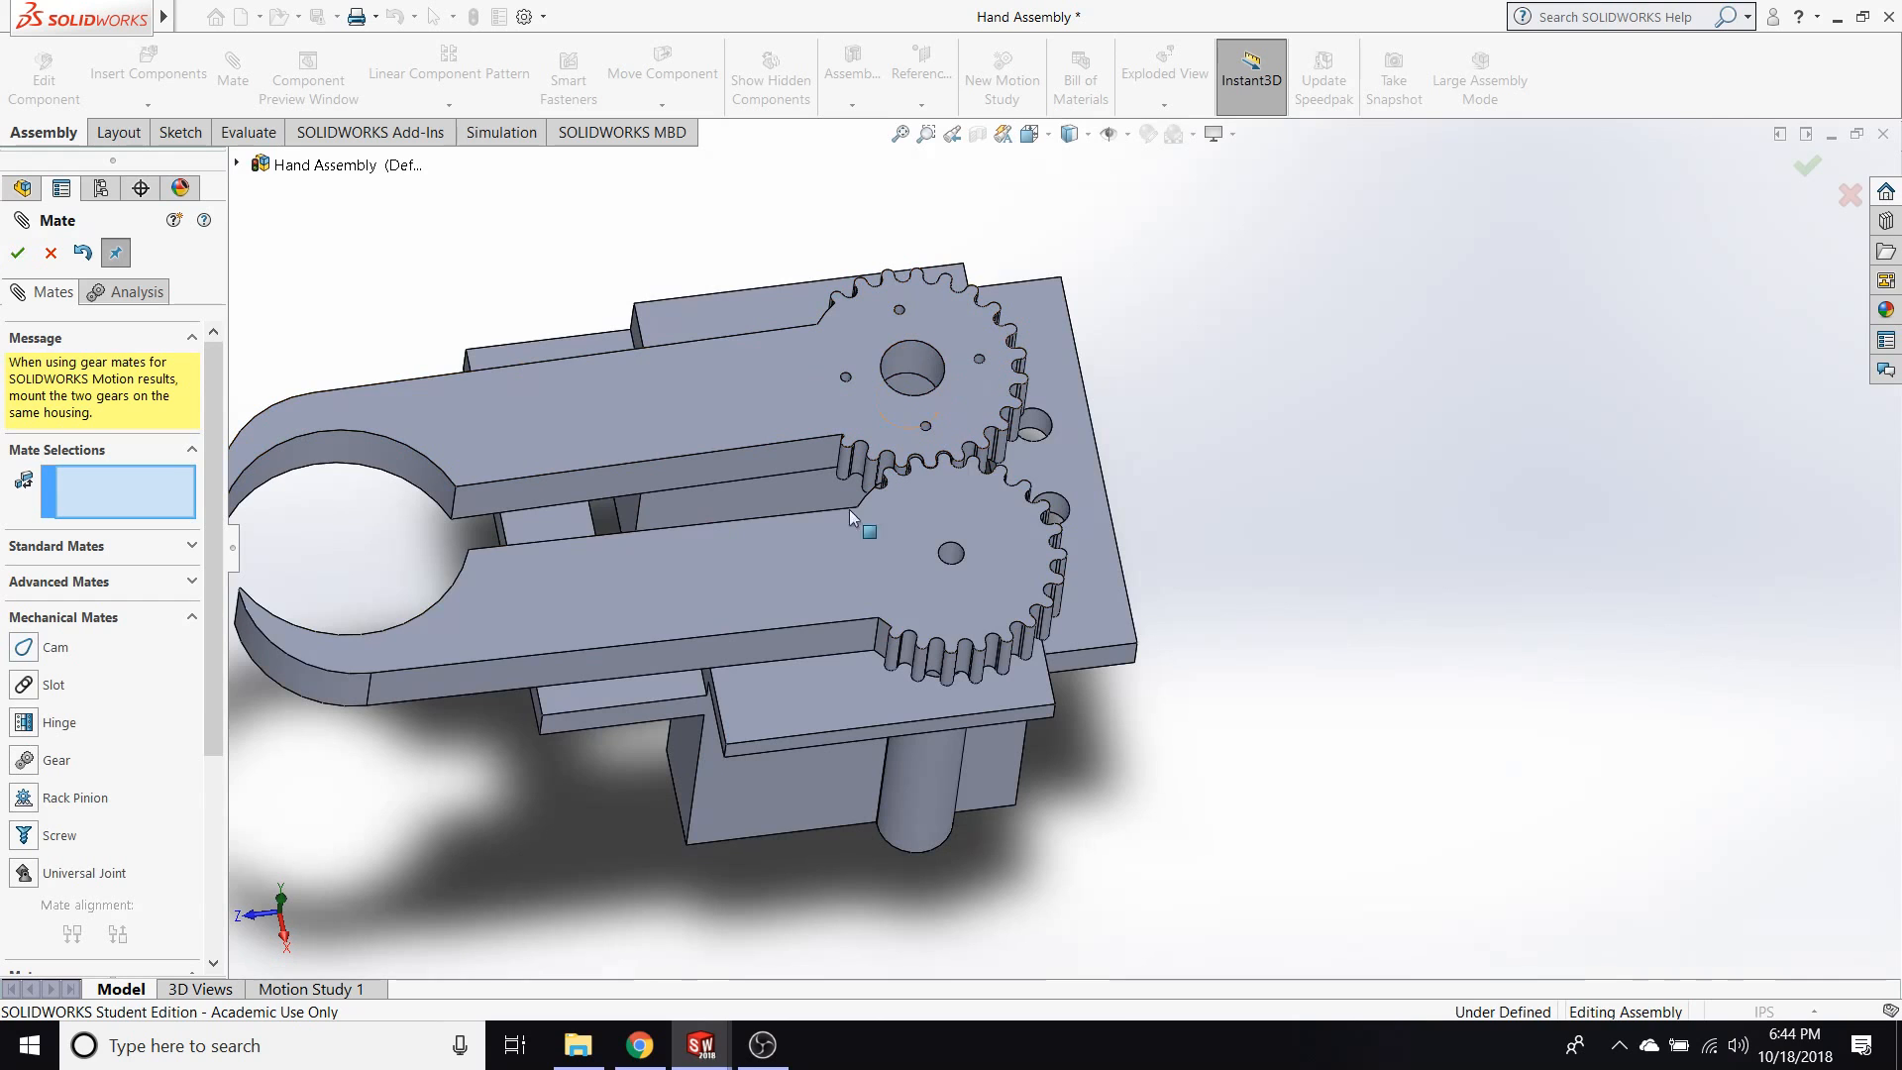
drag(852, 581, 396, 565)
middle_drag(1246, 495, 1303, 489)
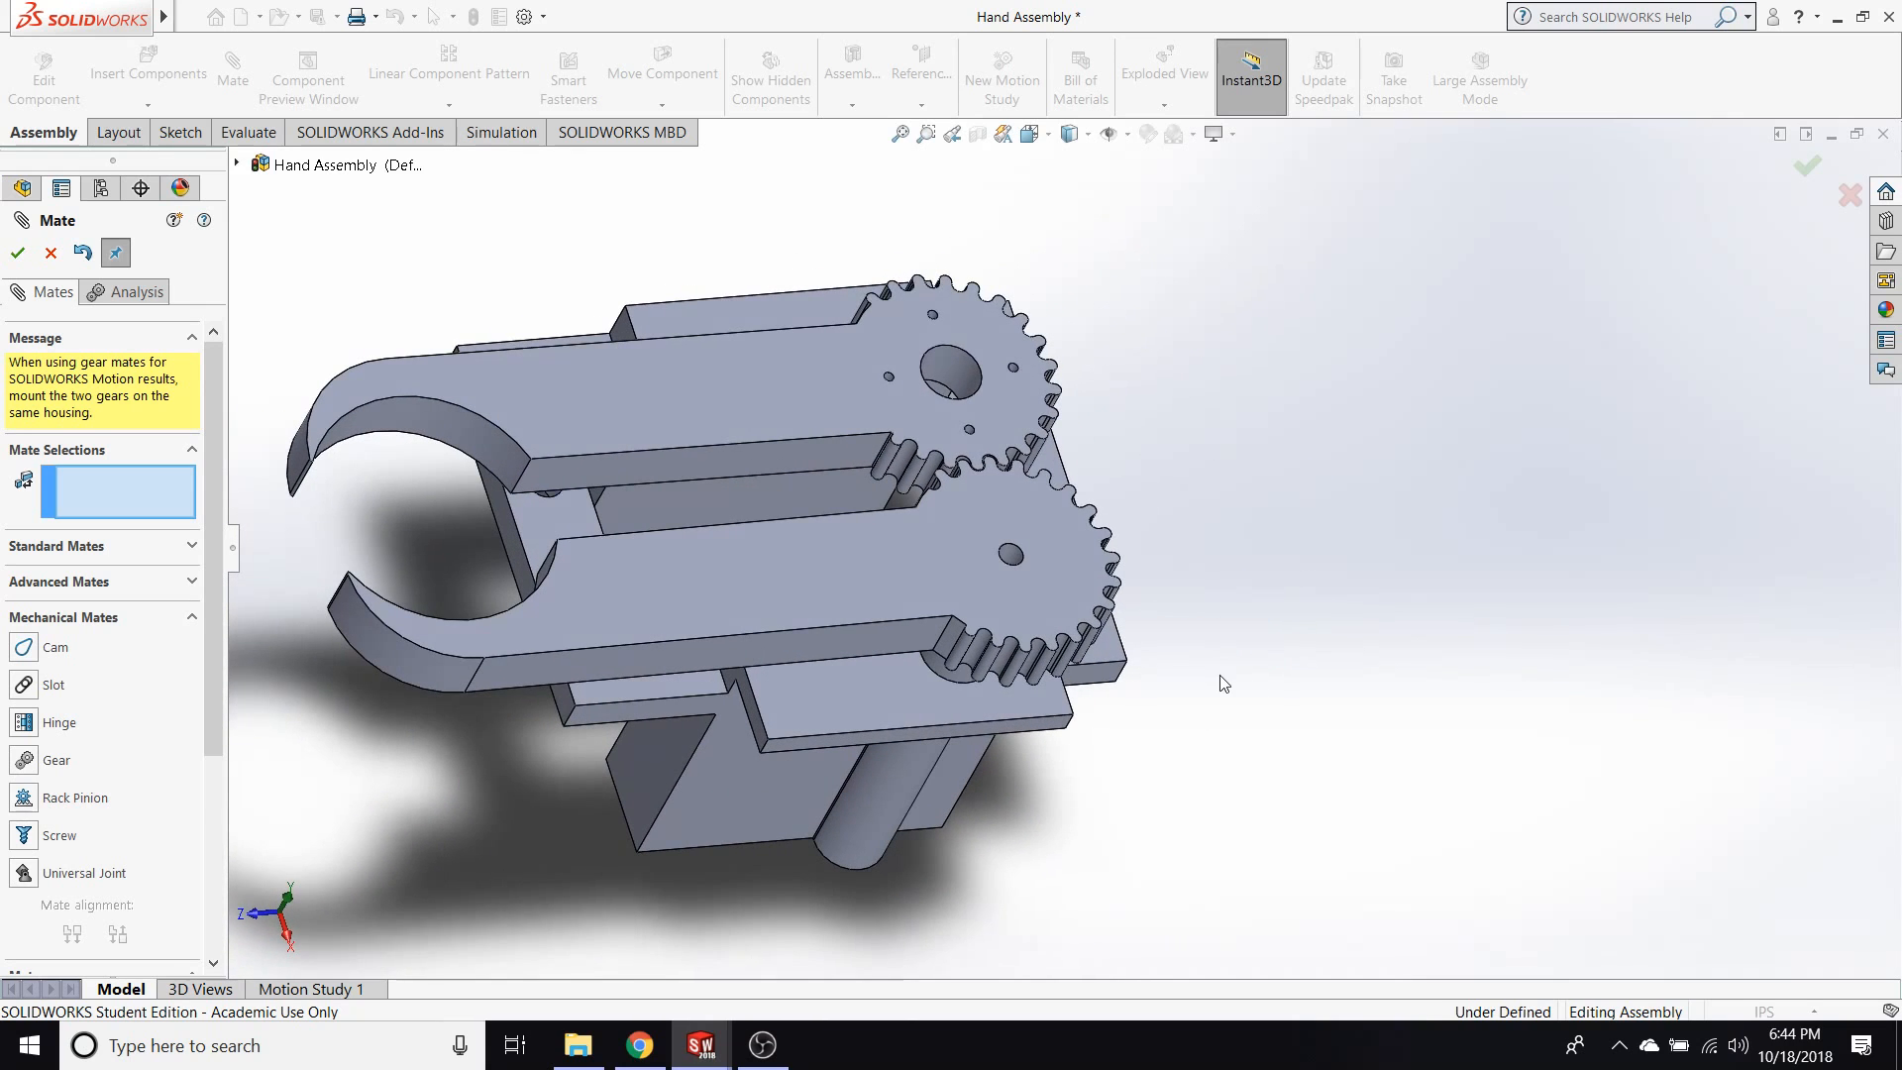
drag(590, 598, 483, 685)
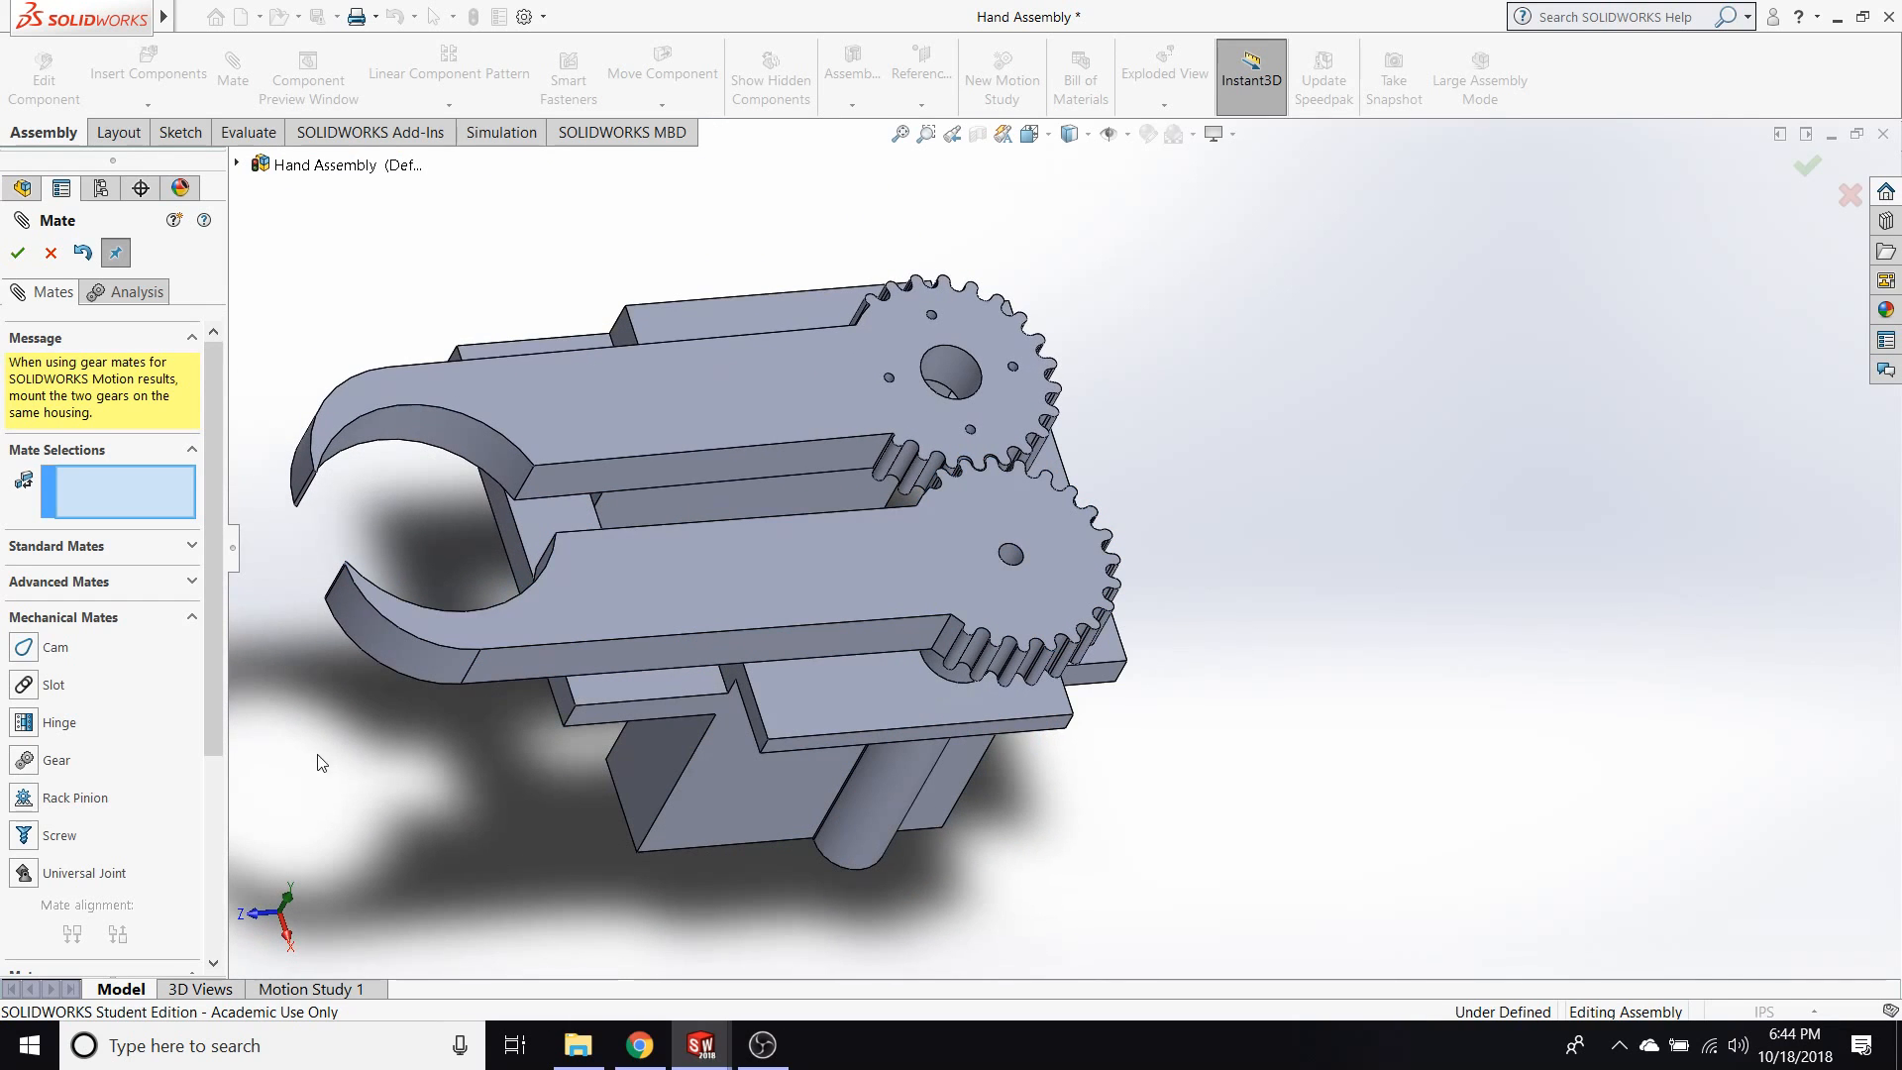
drag(205, 714, 208, 755)
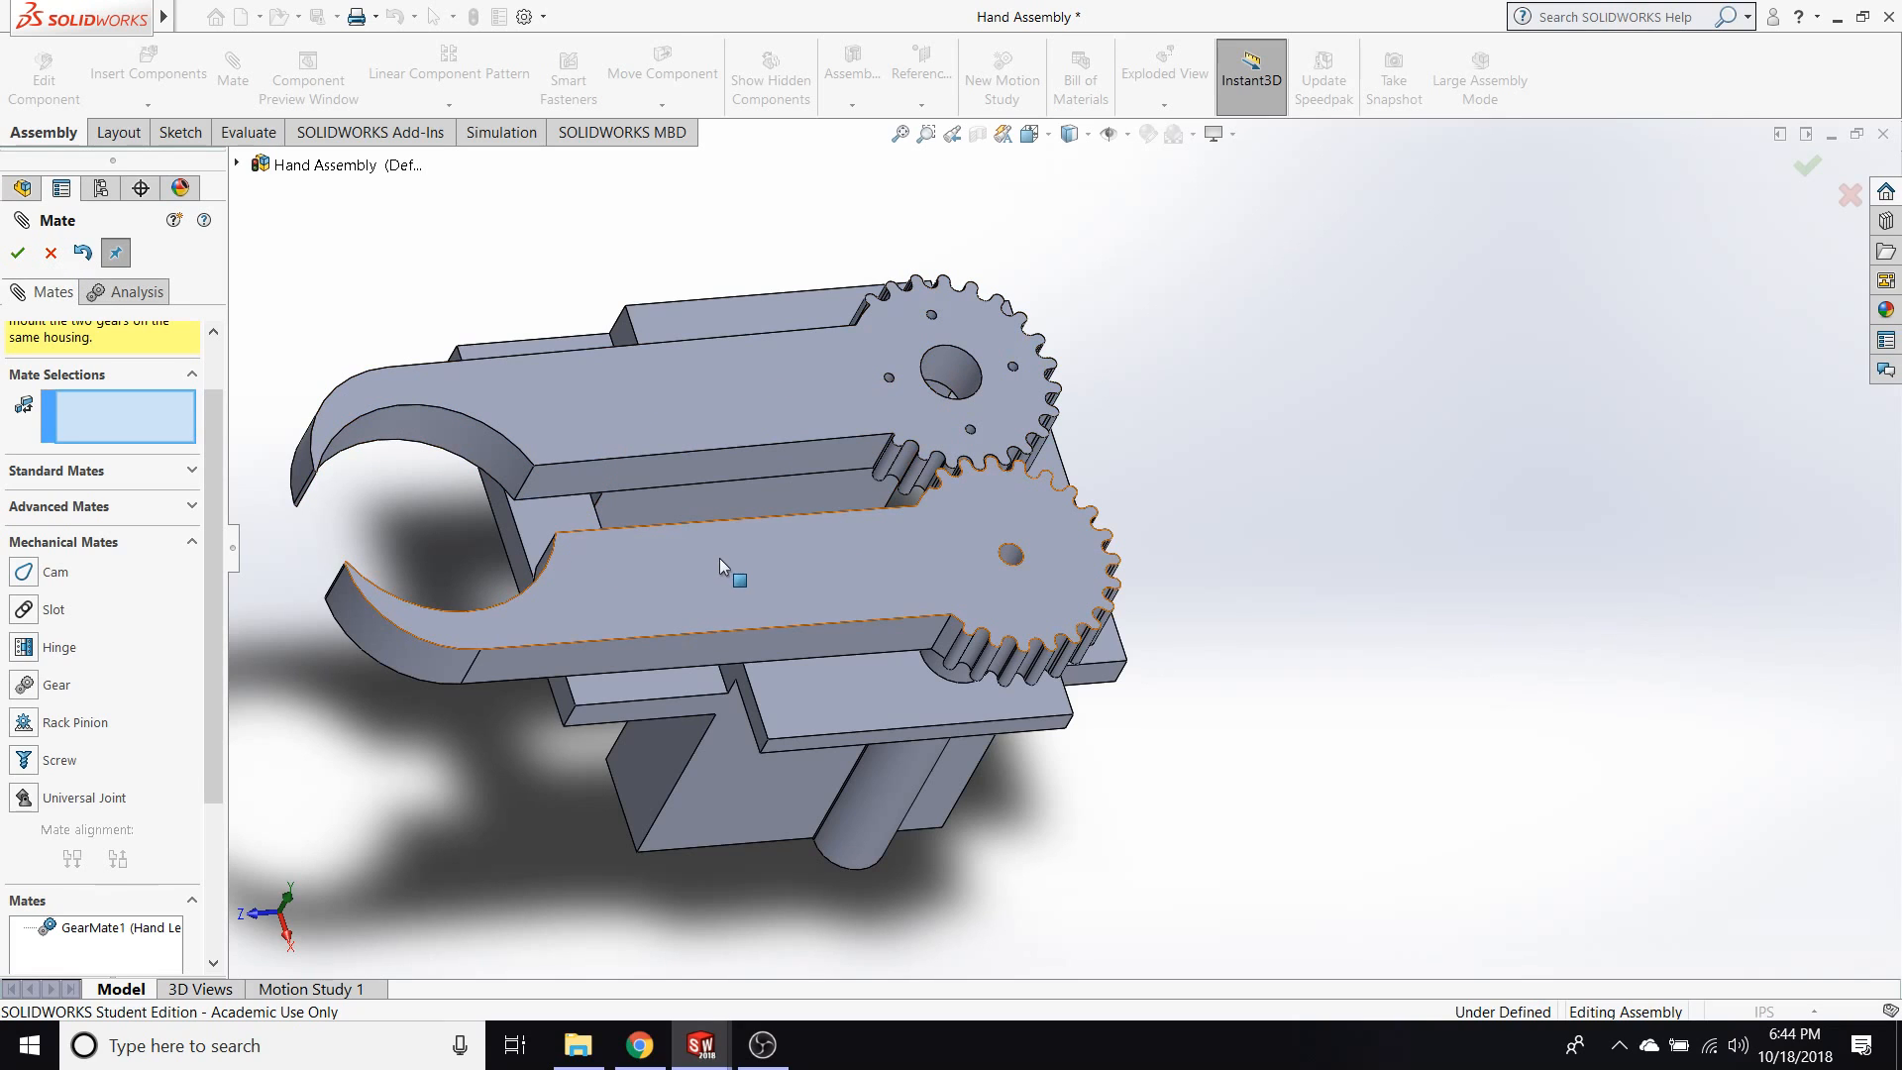
Open the Final Assembly assembly file from Documents > Spring 2018 > Engineering Graphics > Steam Engine.
click(578, 1045)
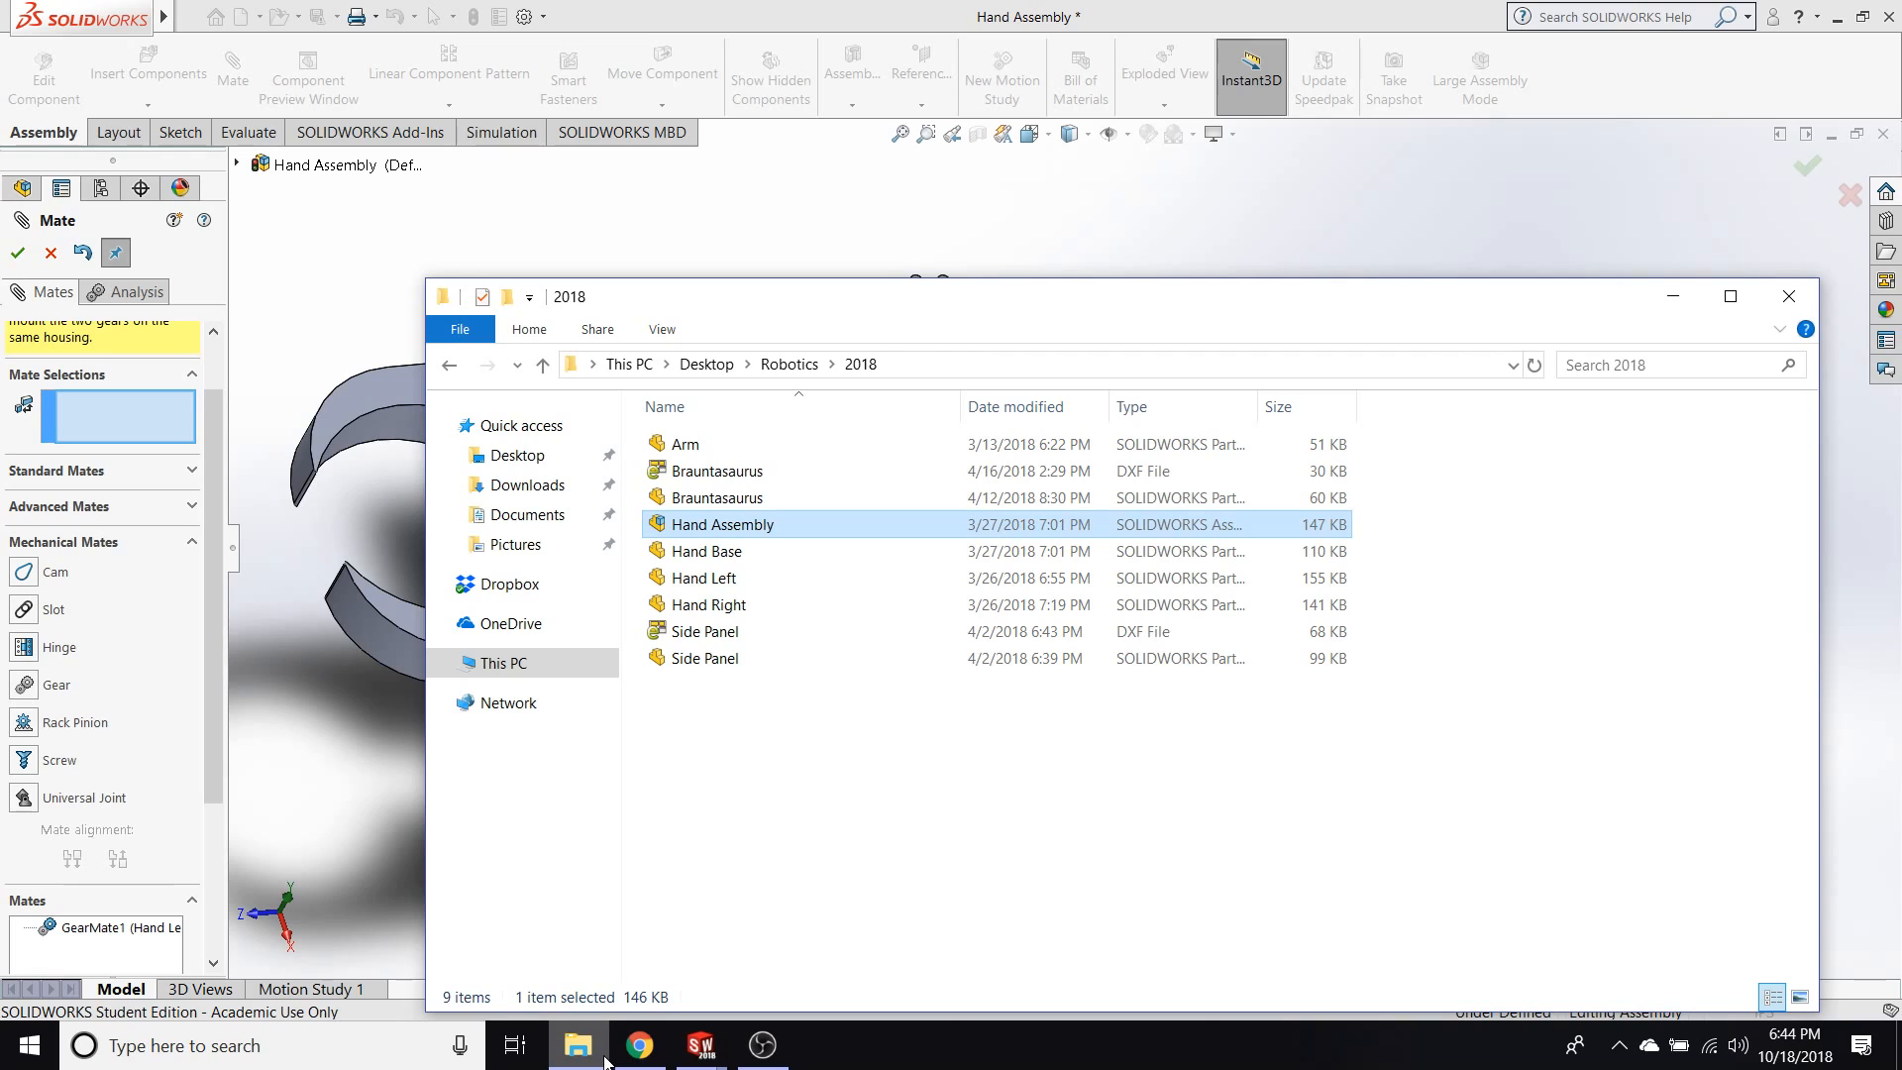
click(528, 525)
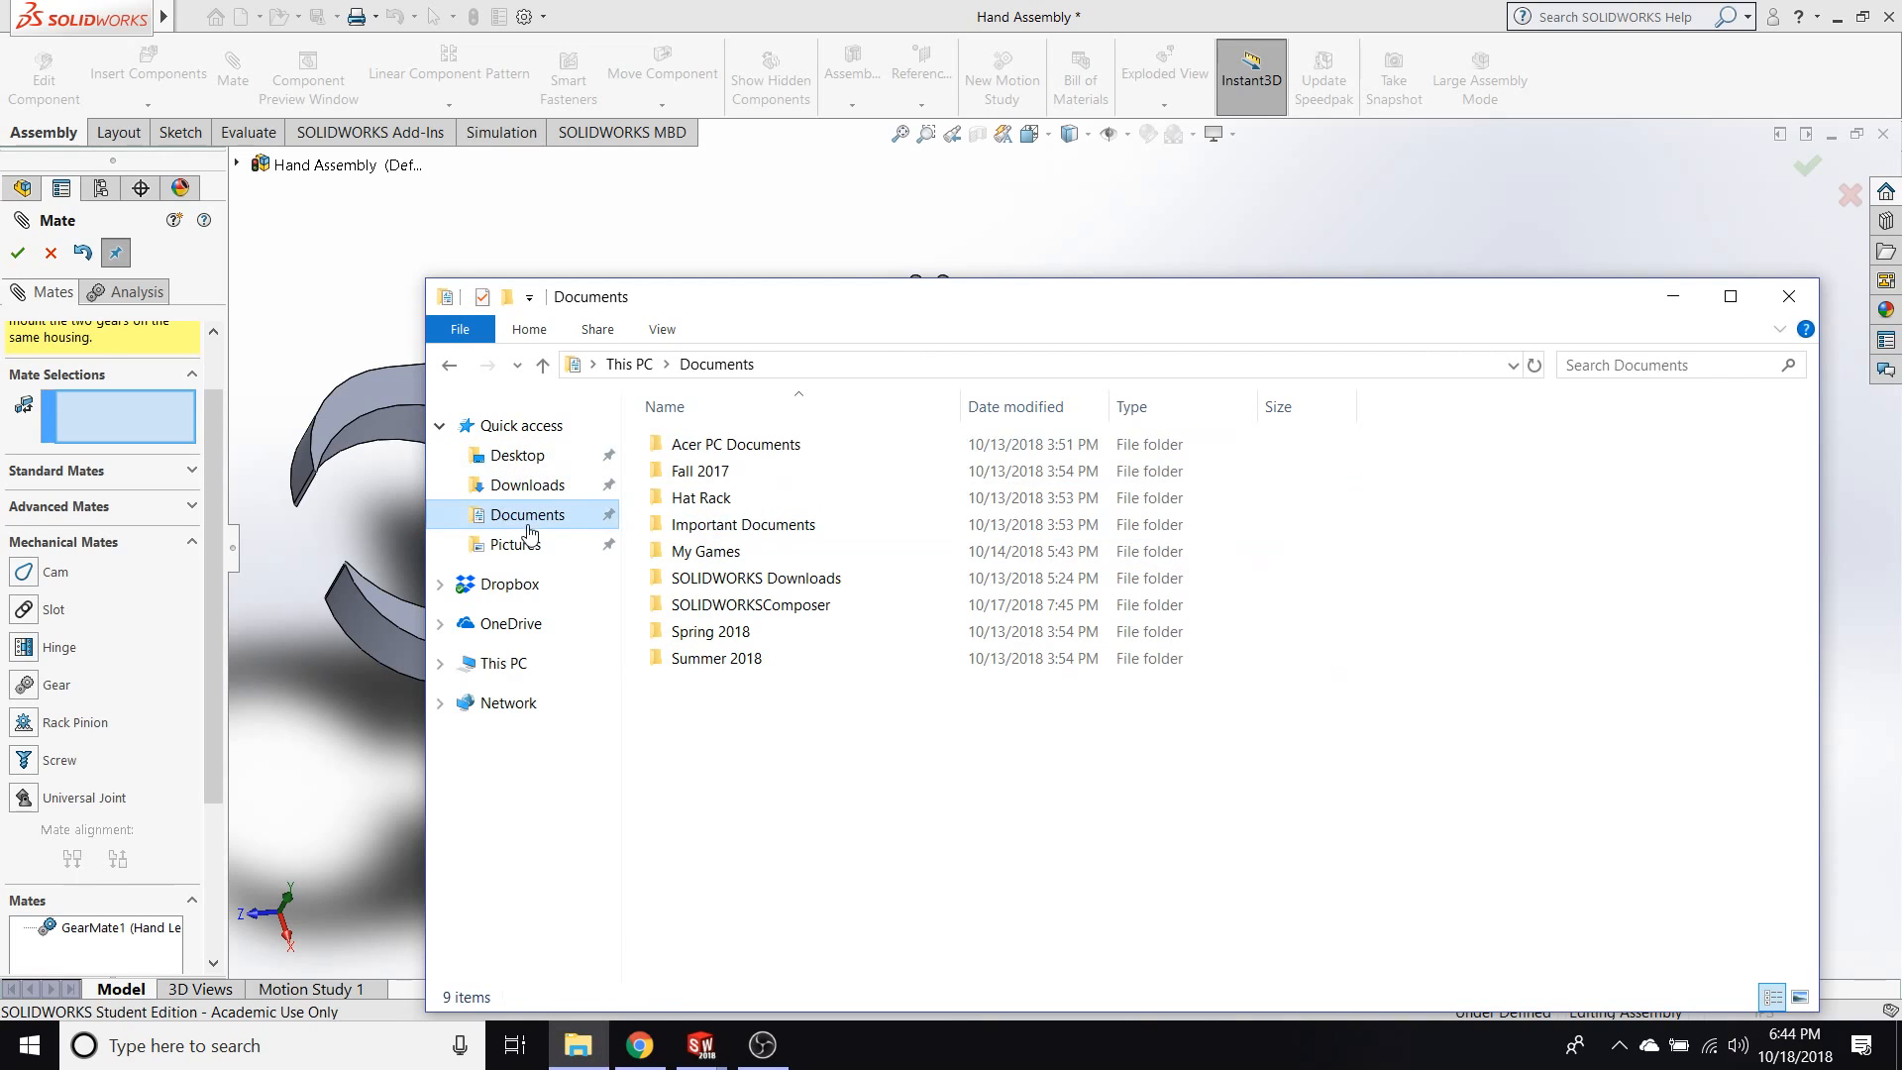
double_click(738, 636)
double_click(717, 471)
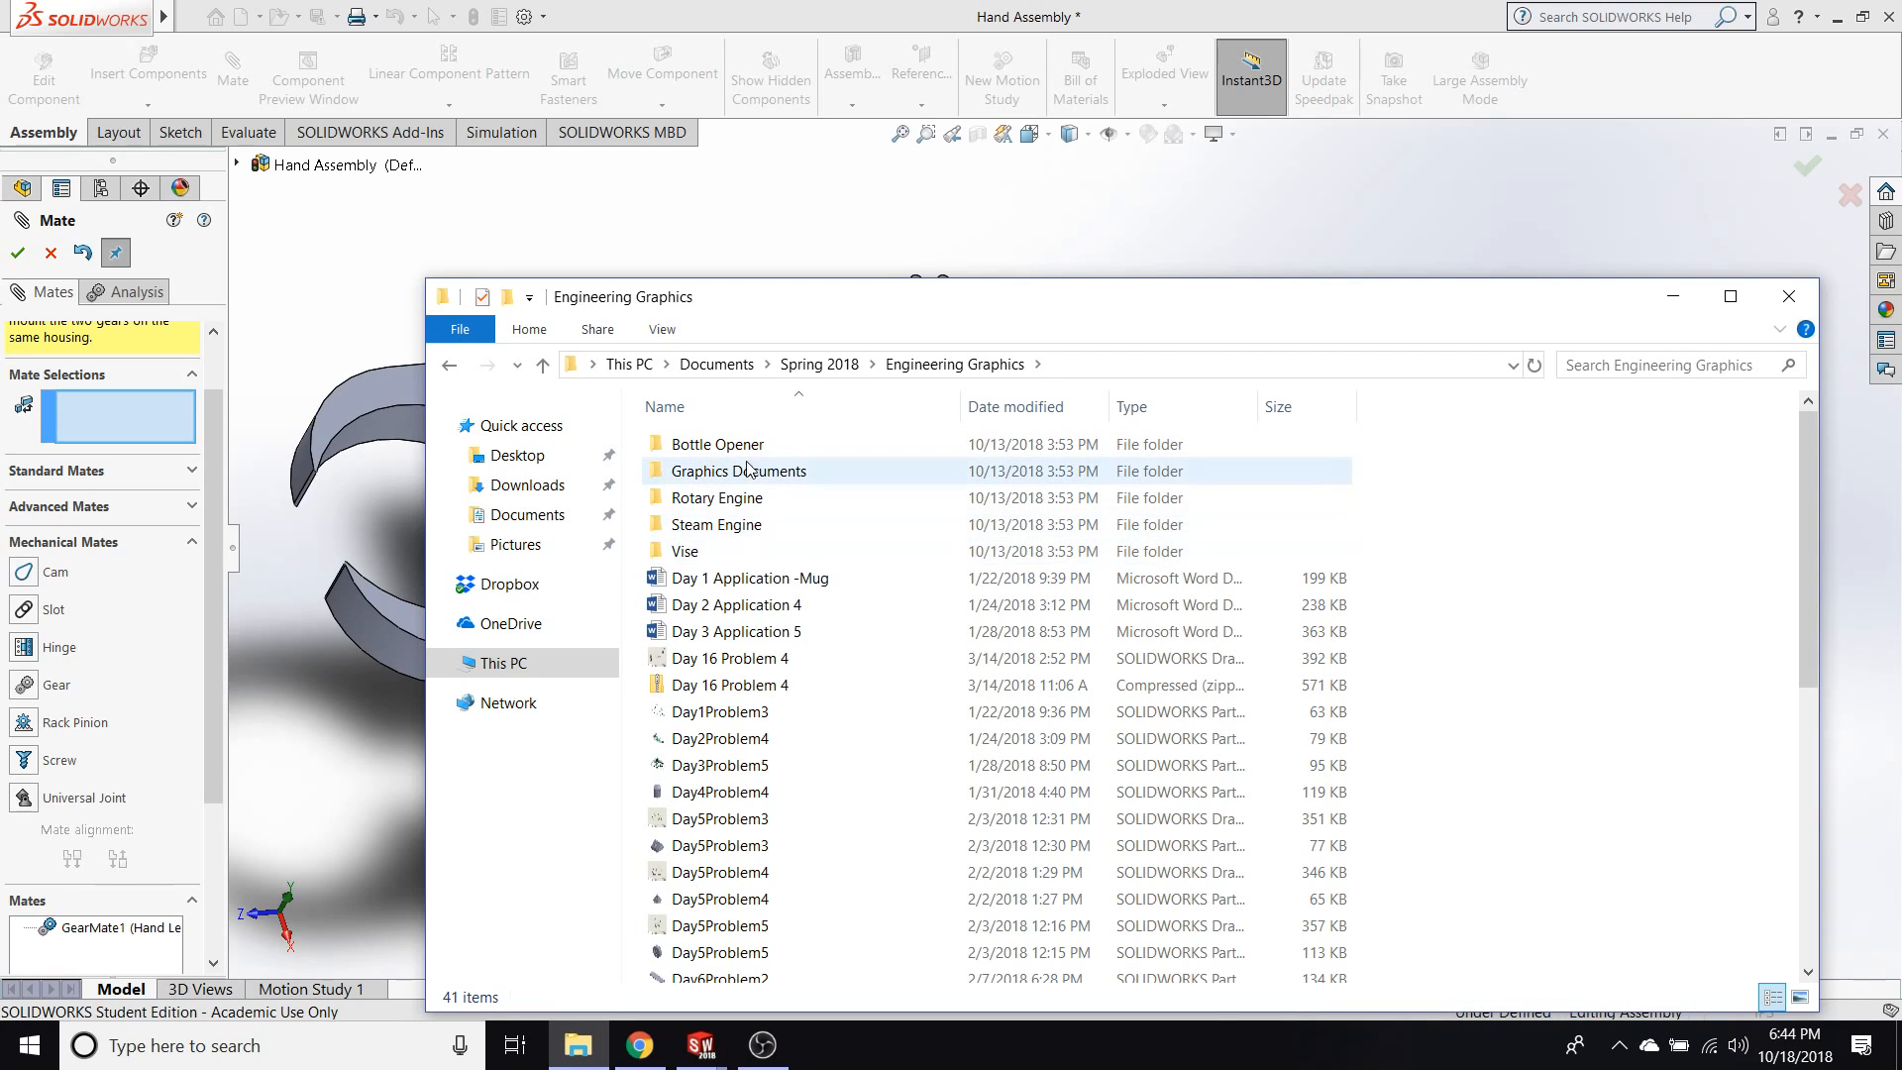
double_click(756, 525)
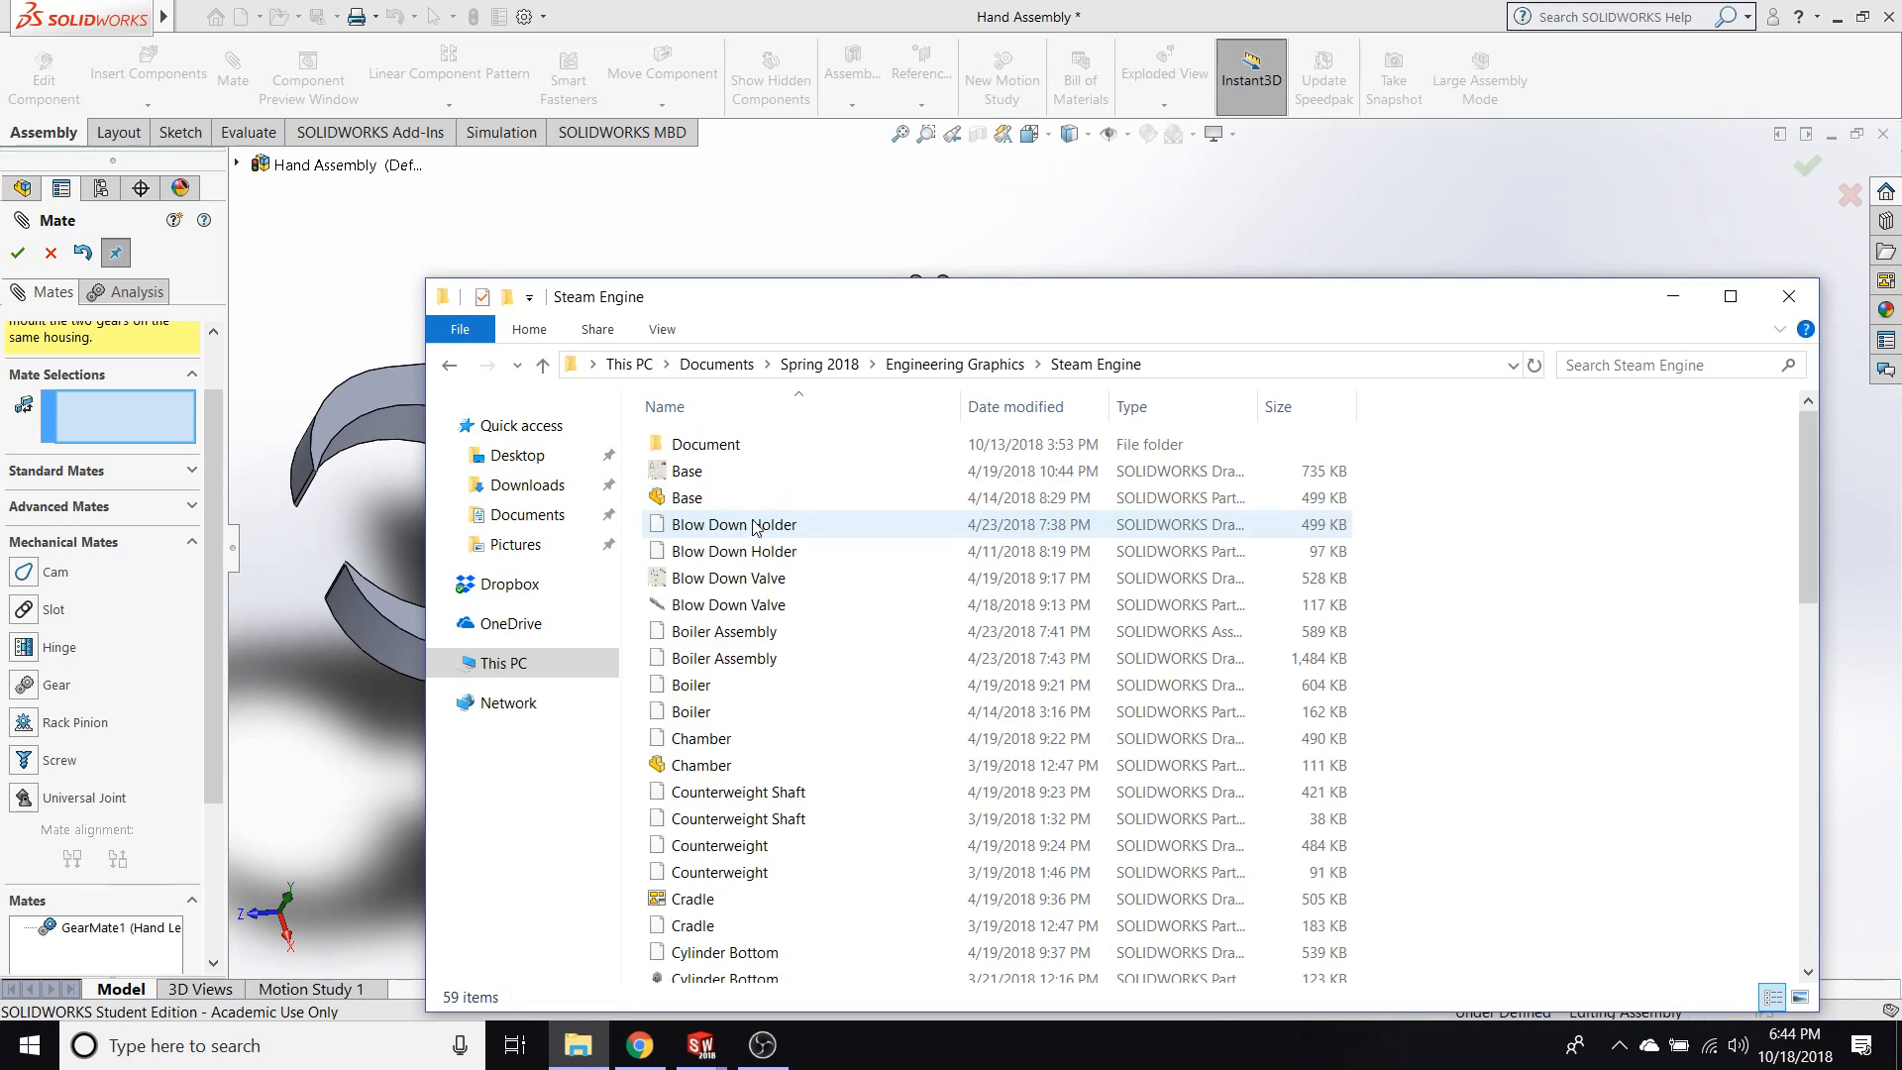
scroll(730, 467, down, 12)
scroll(755, 610, up, 3)
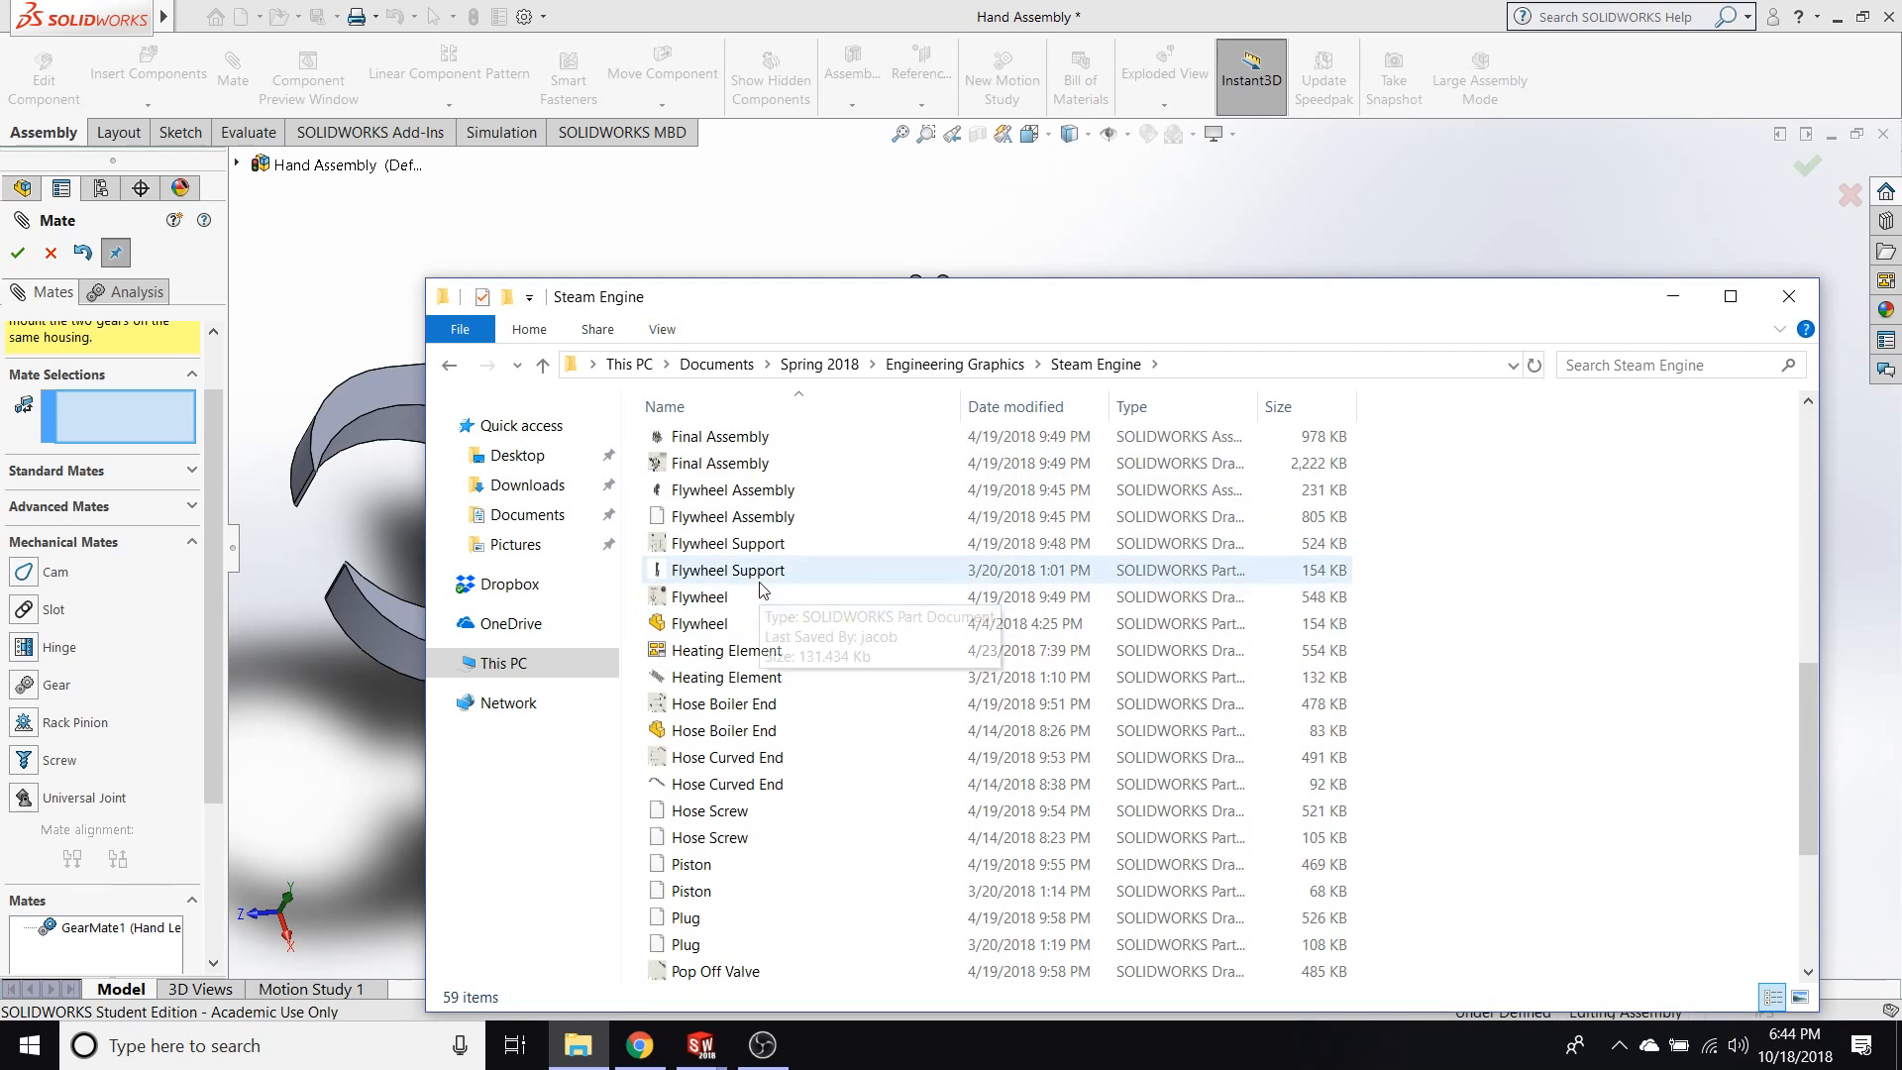
scroll(776, 555, up, 1)
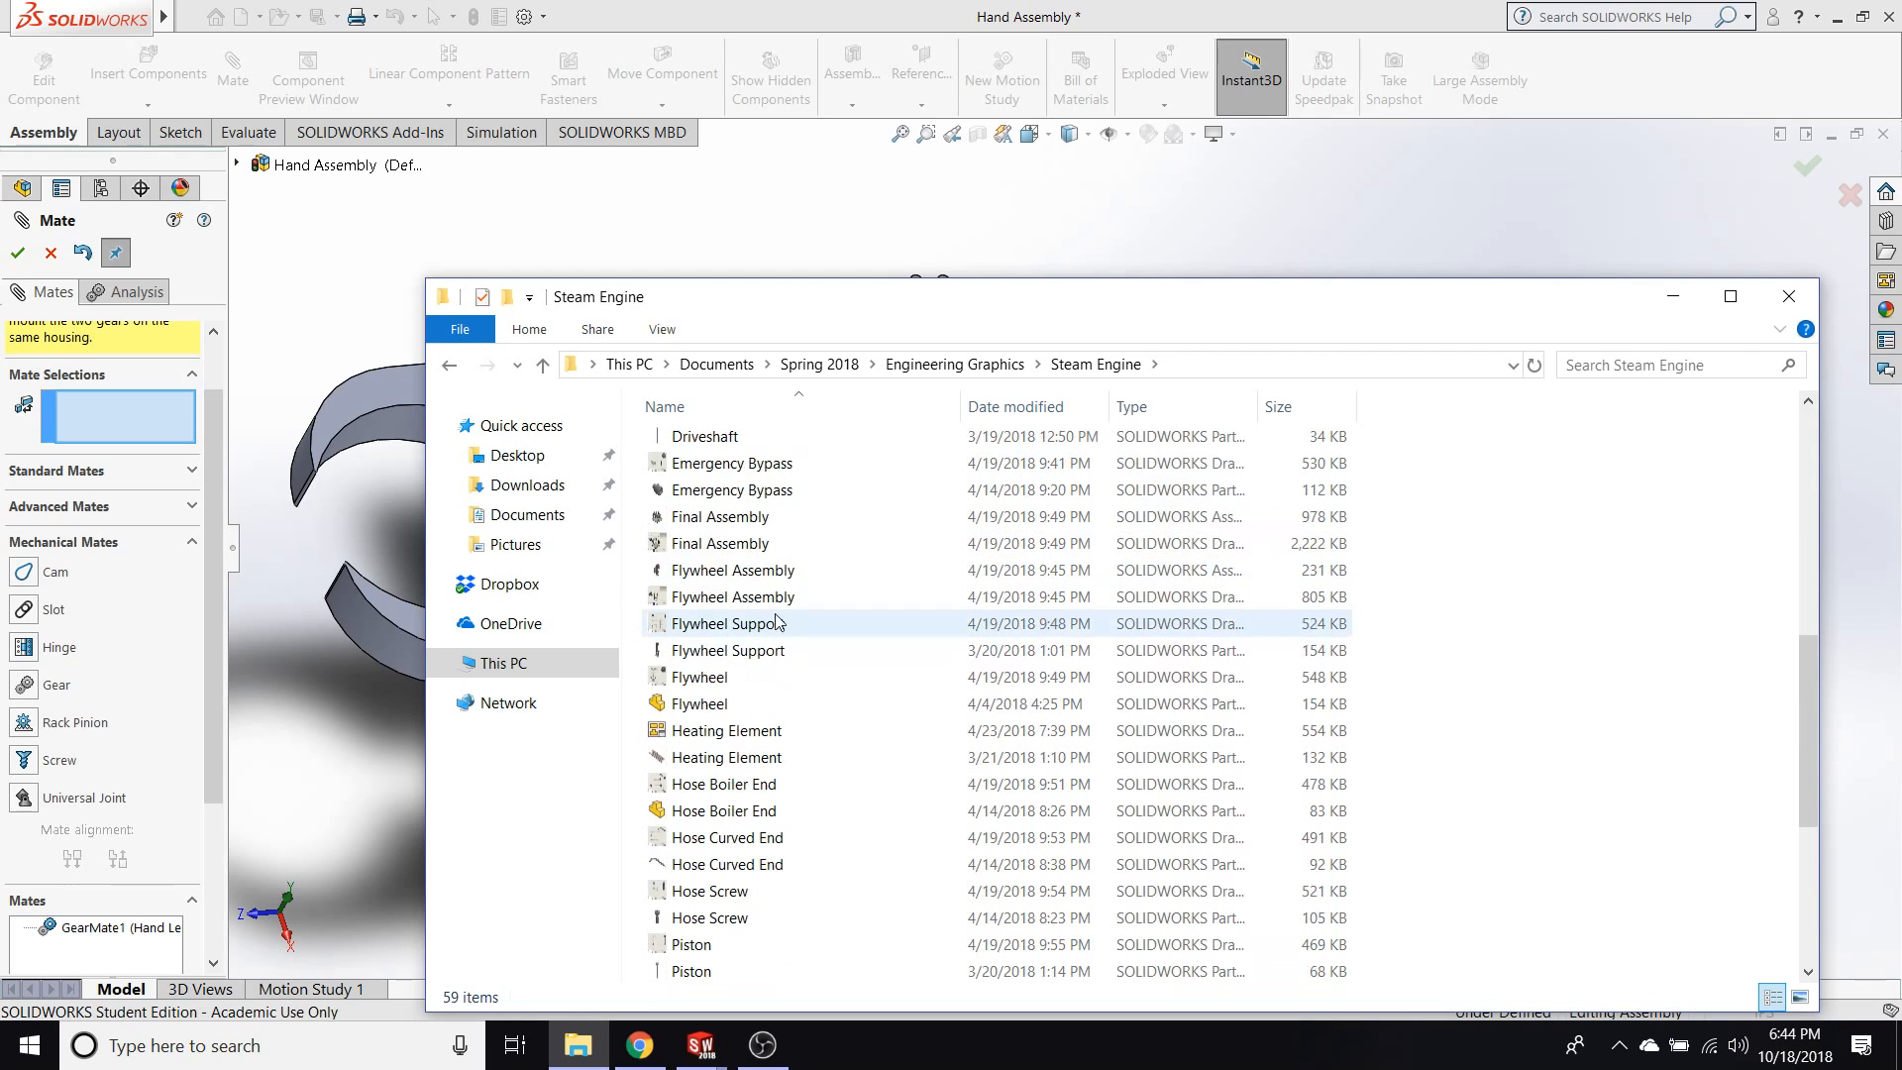
double_click(762, 518)
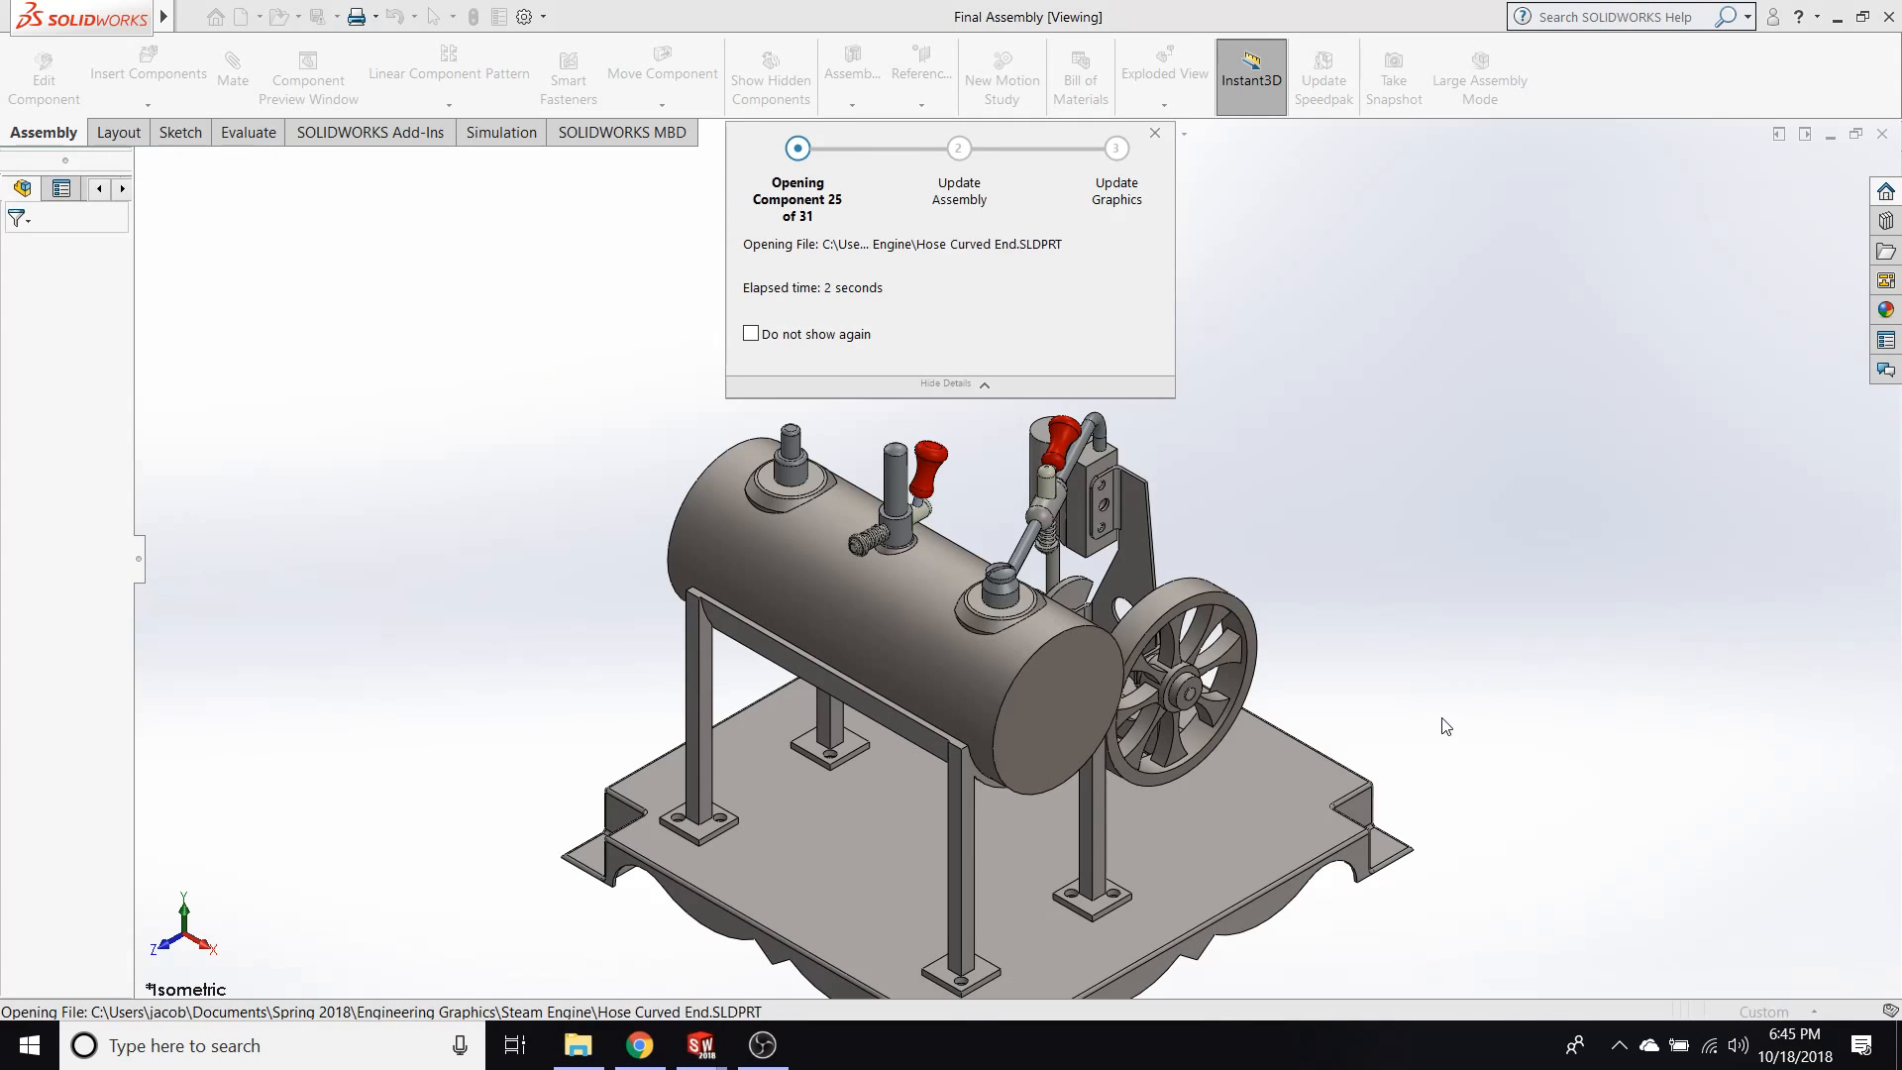
Swing the red valve handle beside the steam engine's cylinder to try its motion, and clear the selection.
scroll(1278, 849, up, 3)
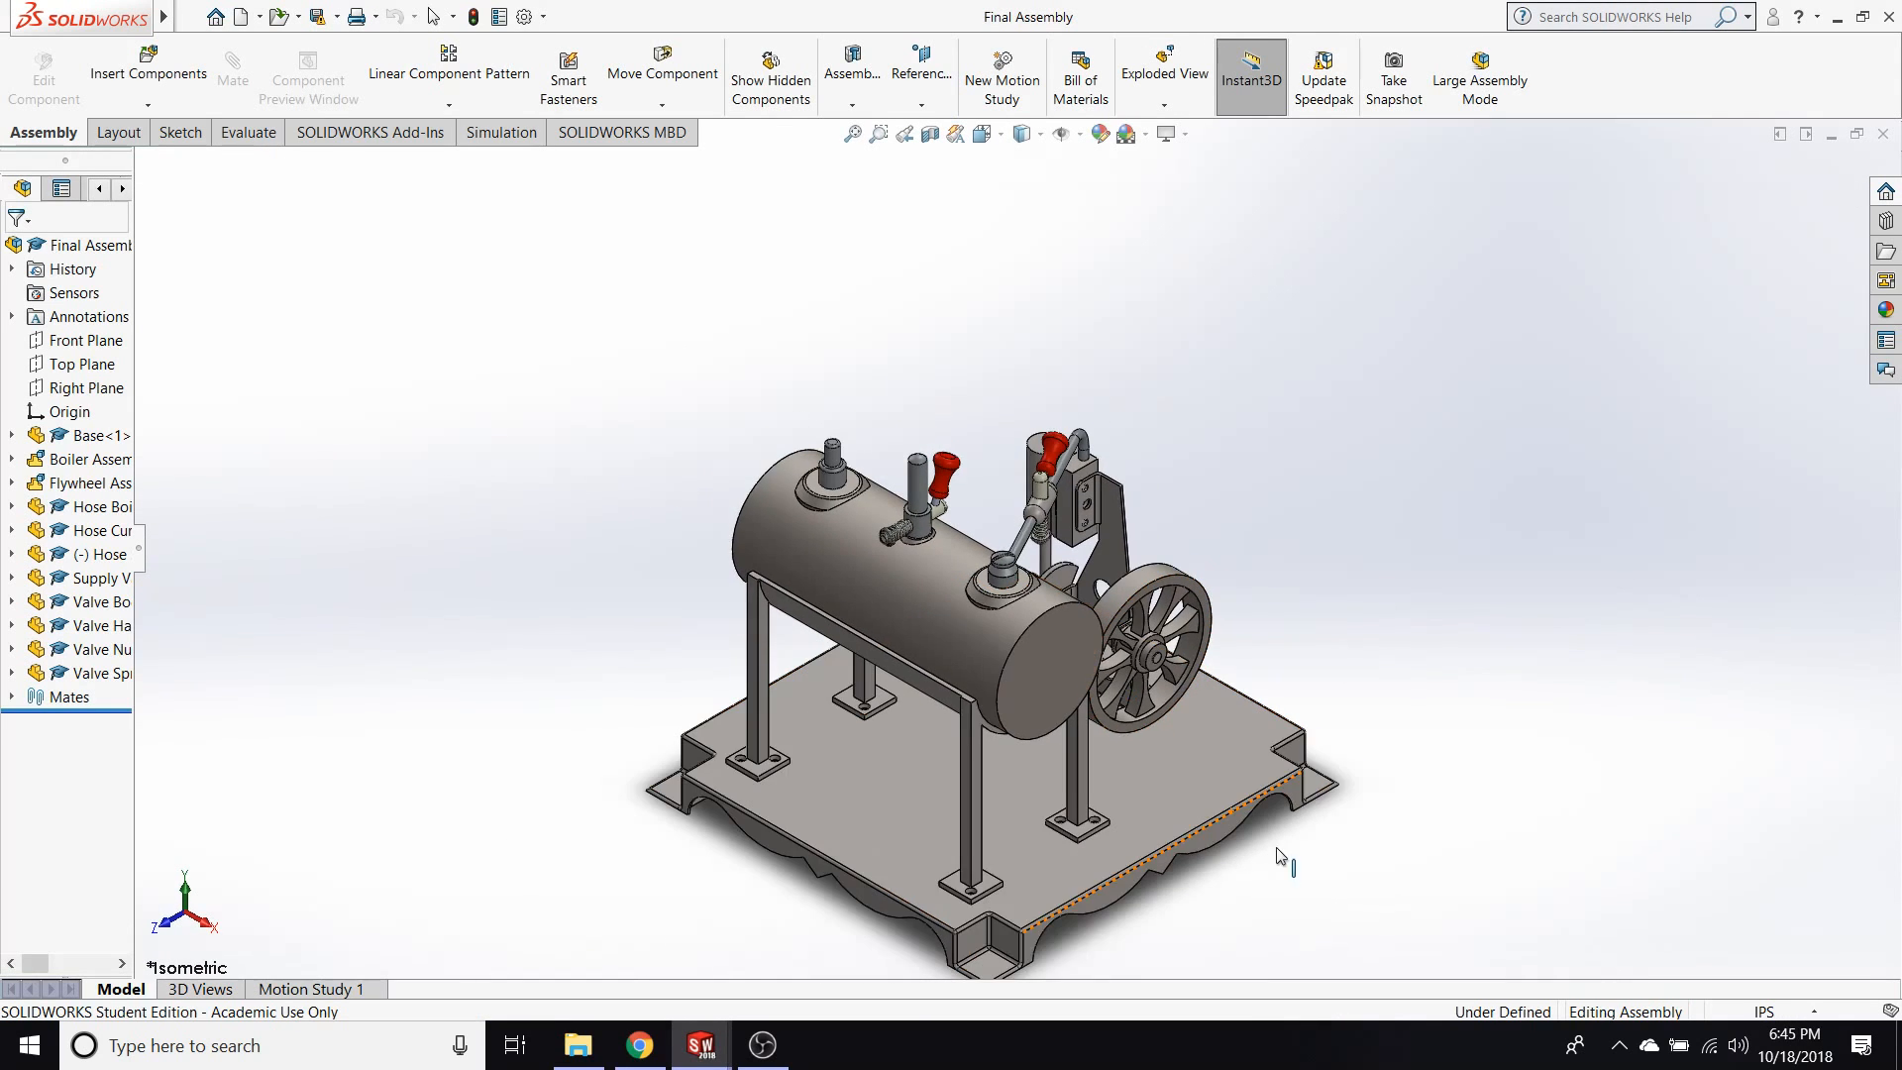
scroll(1157, 805, down, 2)
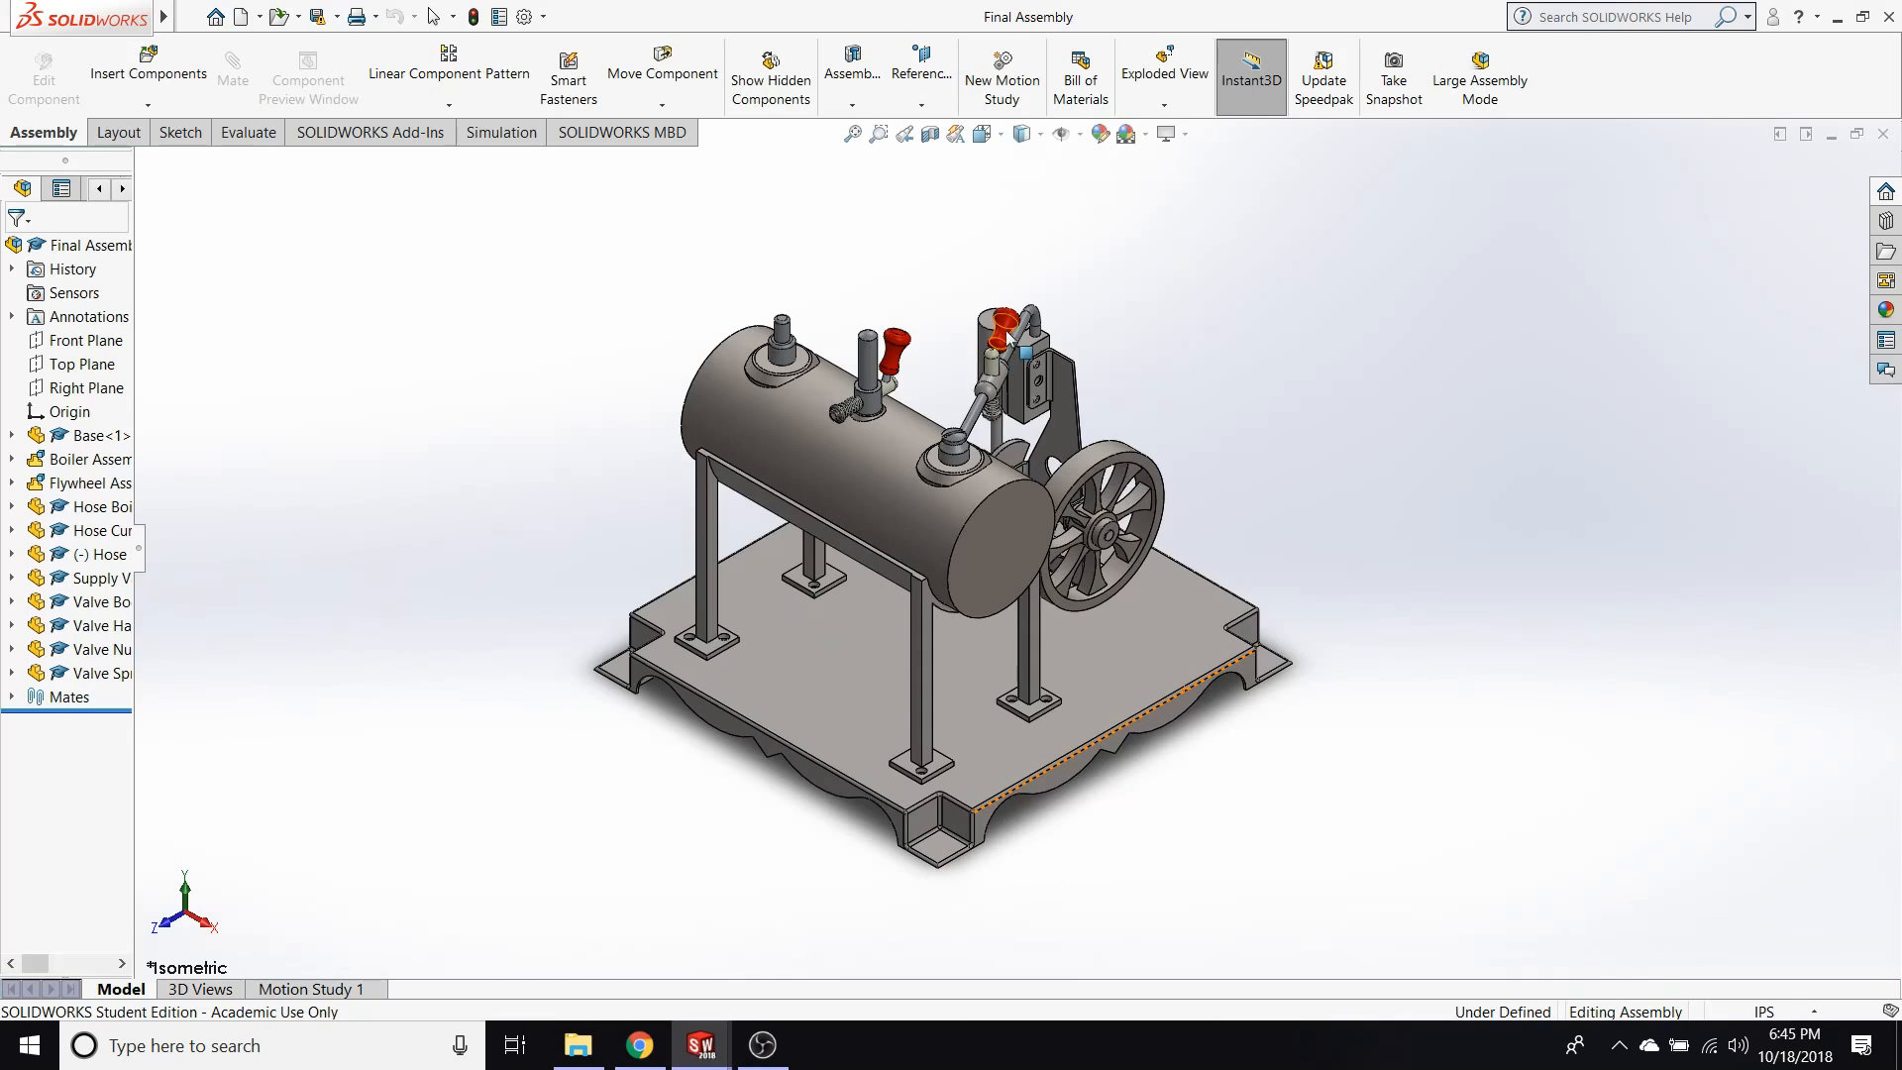
click(1031, 341)
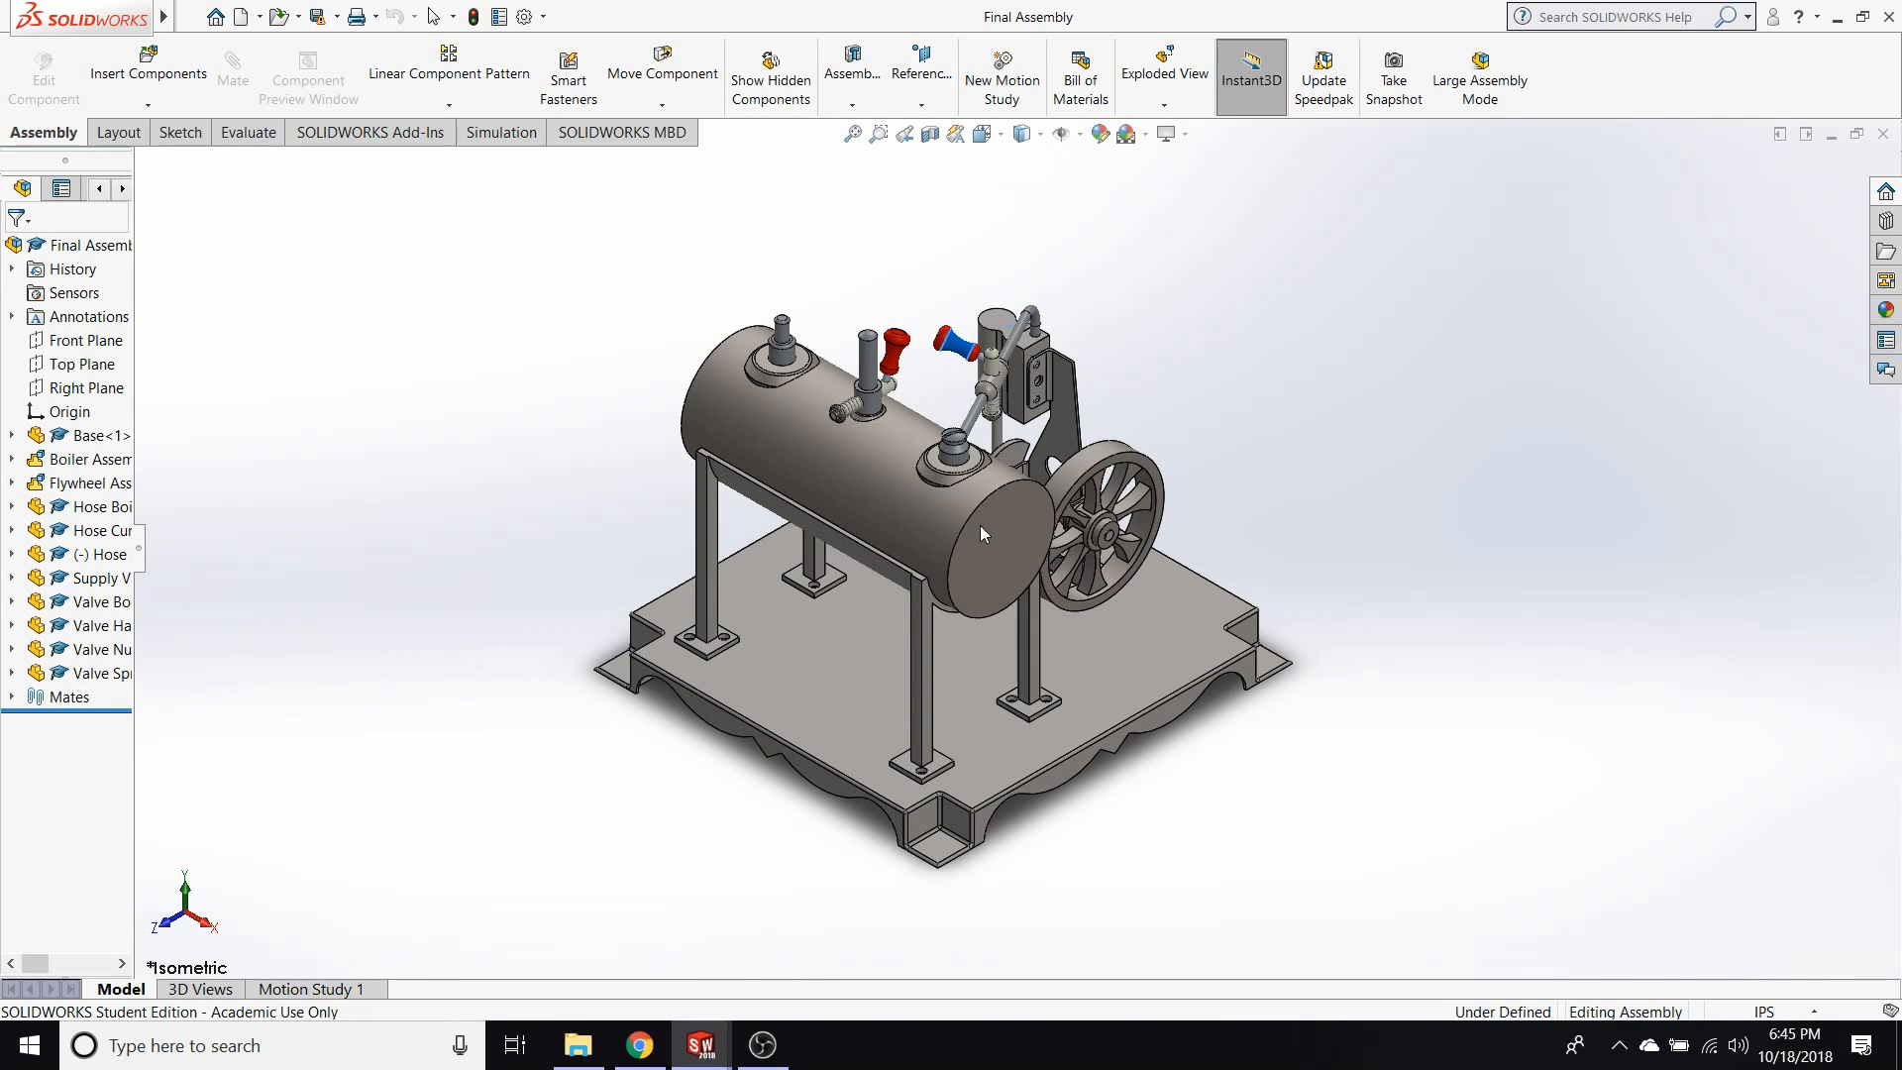
drag(1077, 513, 1078, 511)
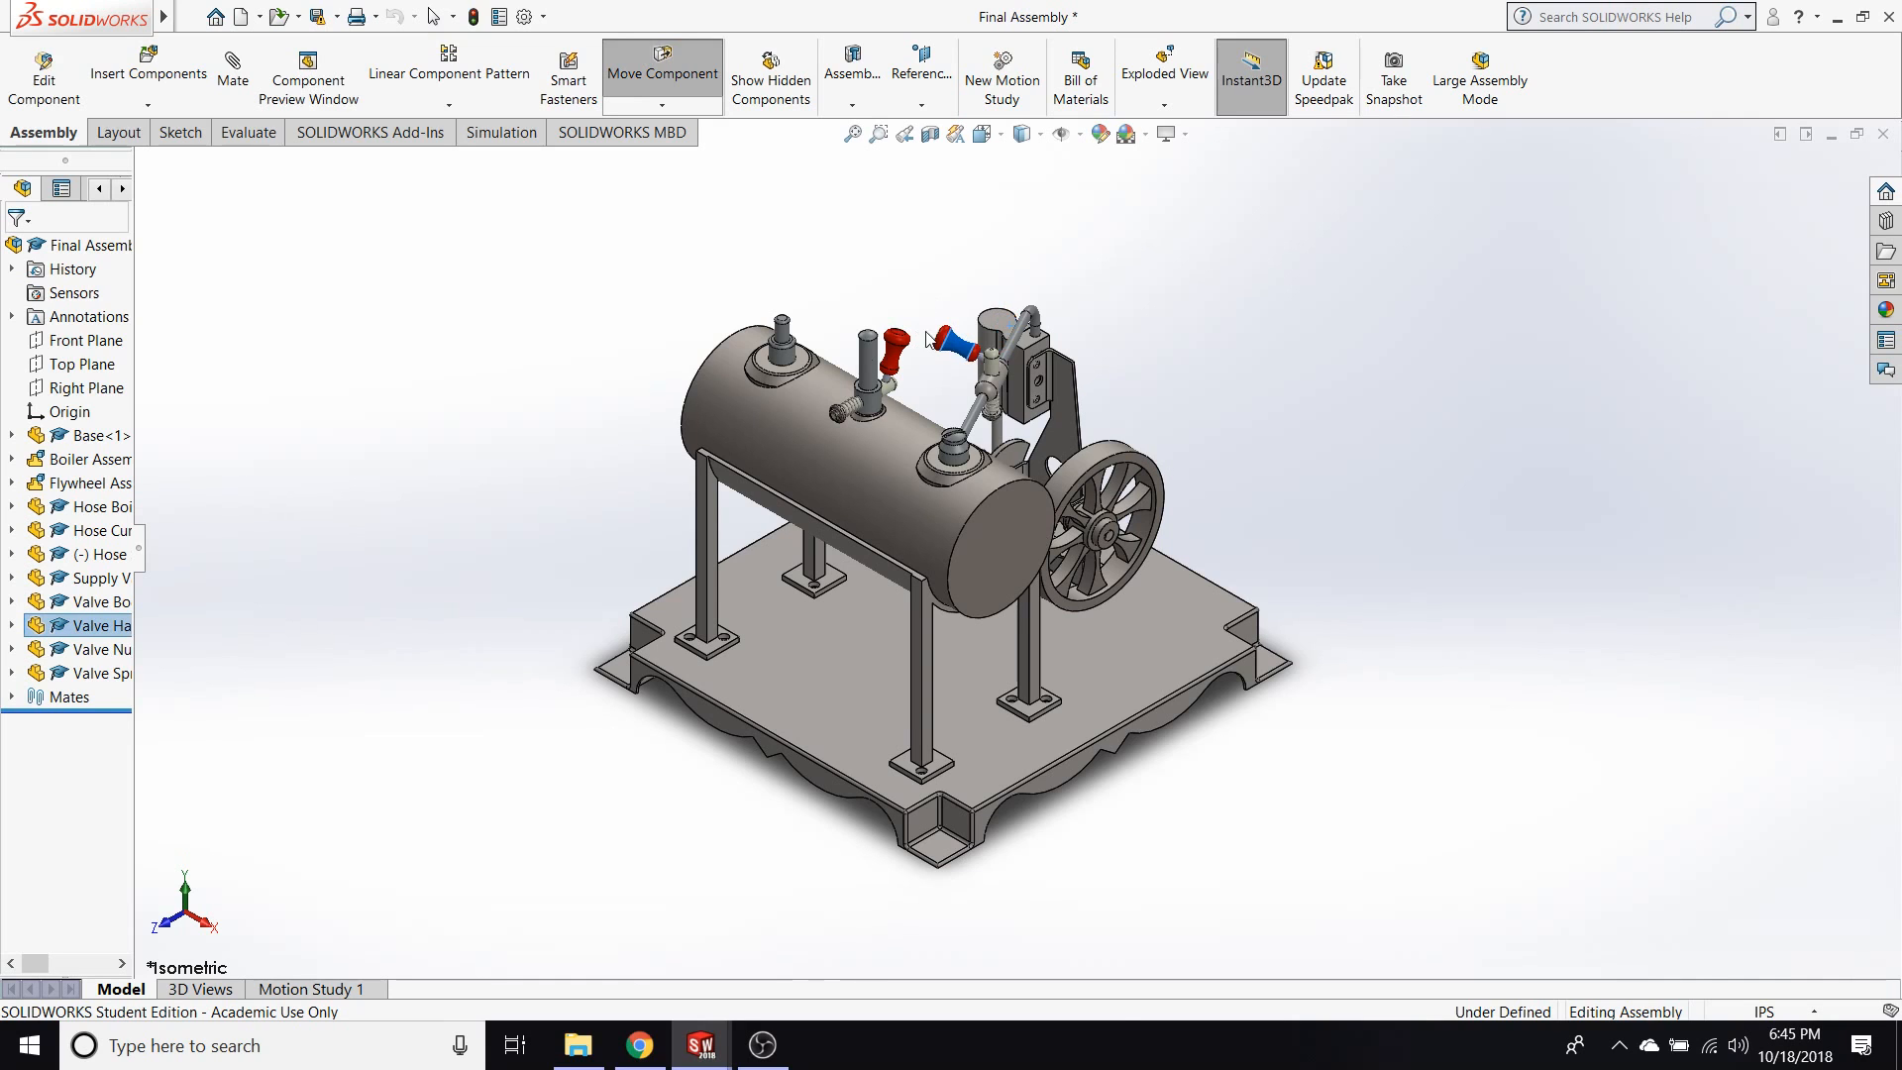
key(Escape)
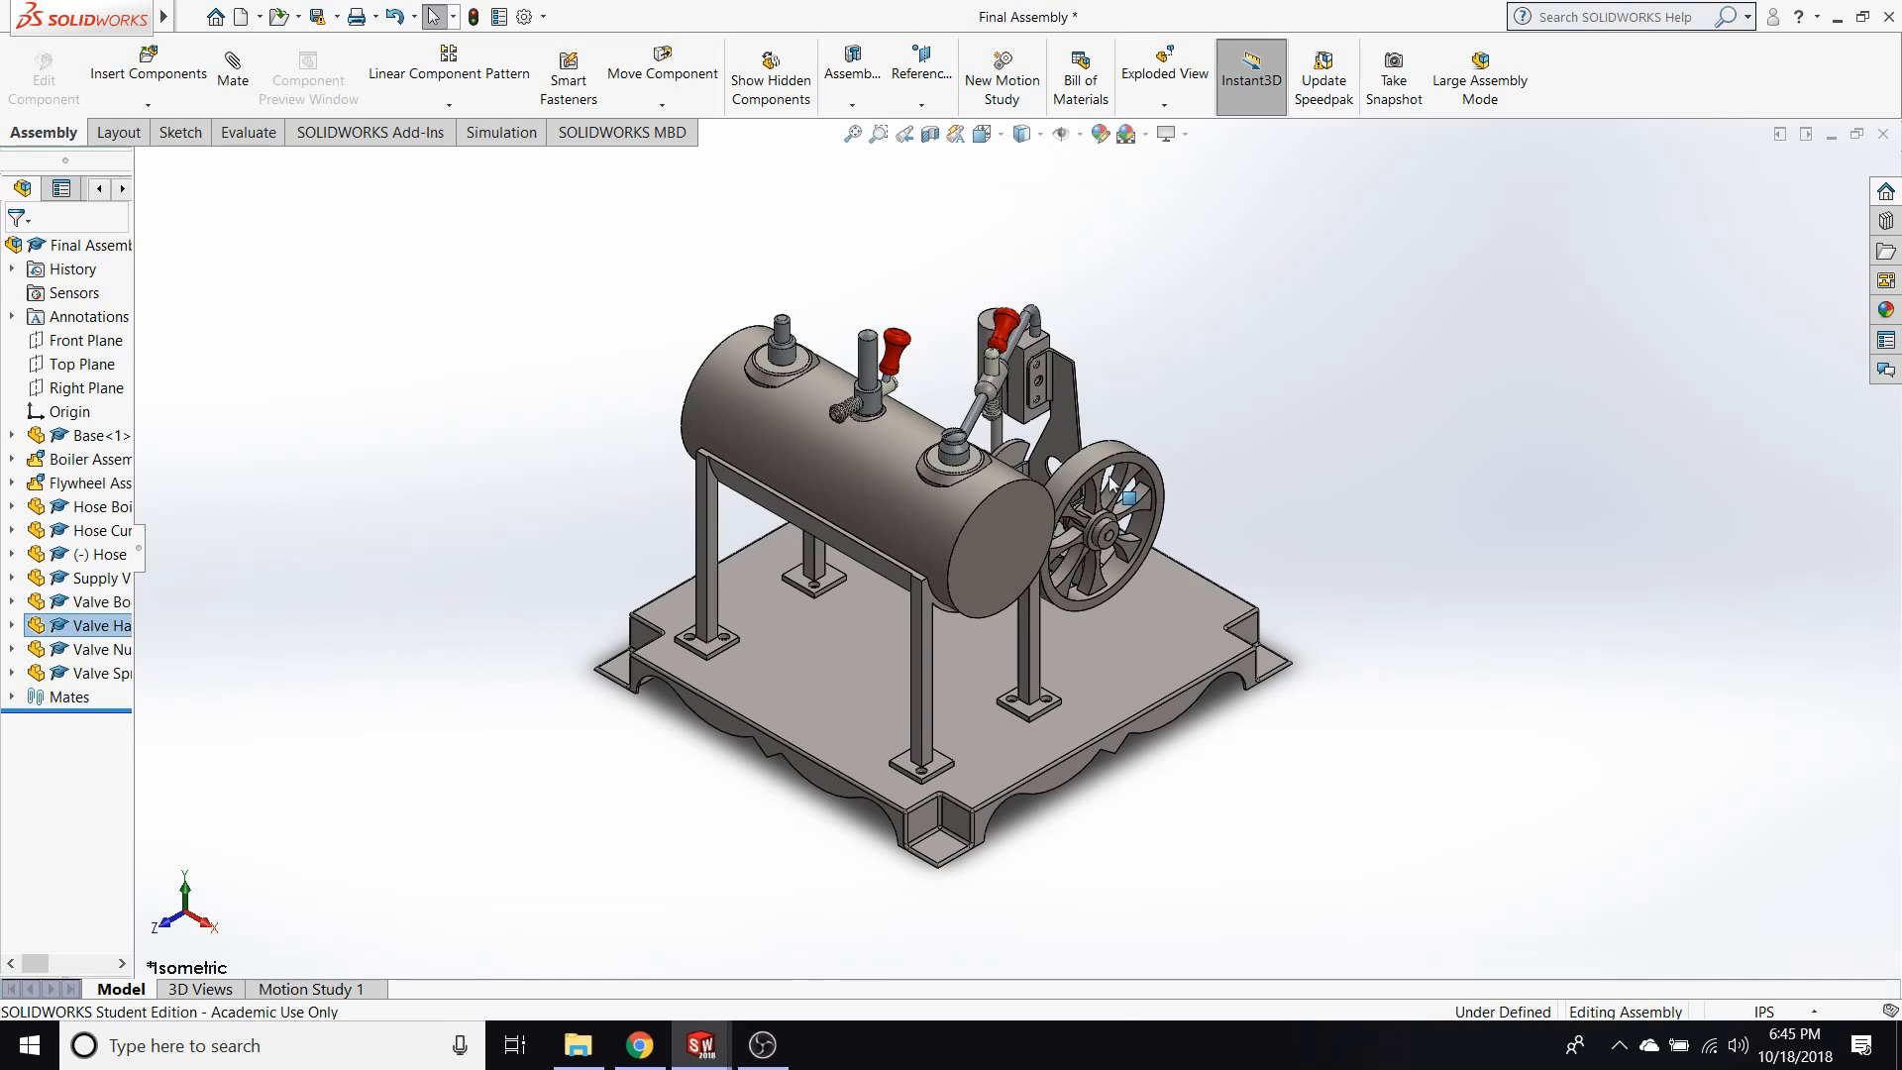
Examine the steam engine's flywheel, piston and boiler from above and several other angles, ending in a near-isometric view of the whole engine.
click(1100, 456)
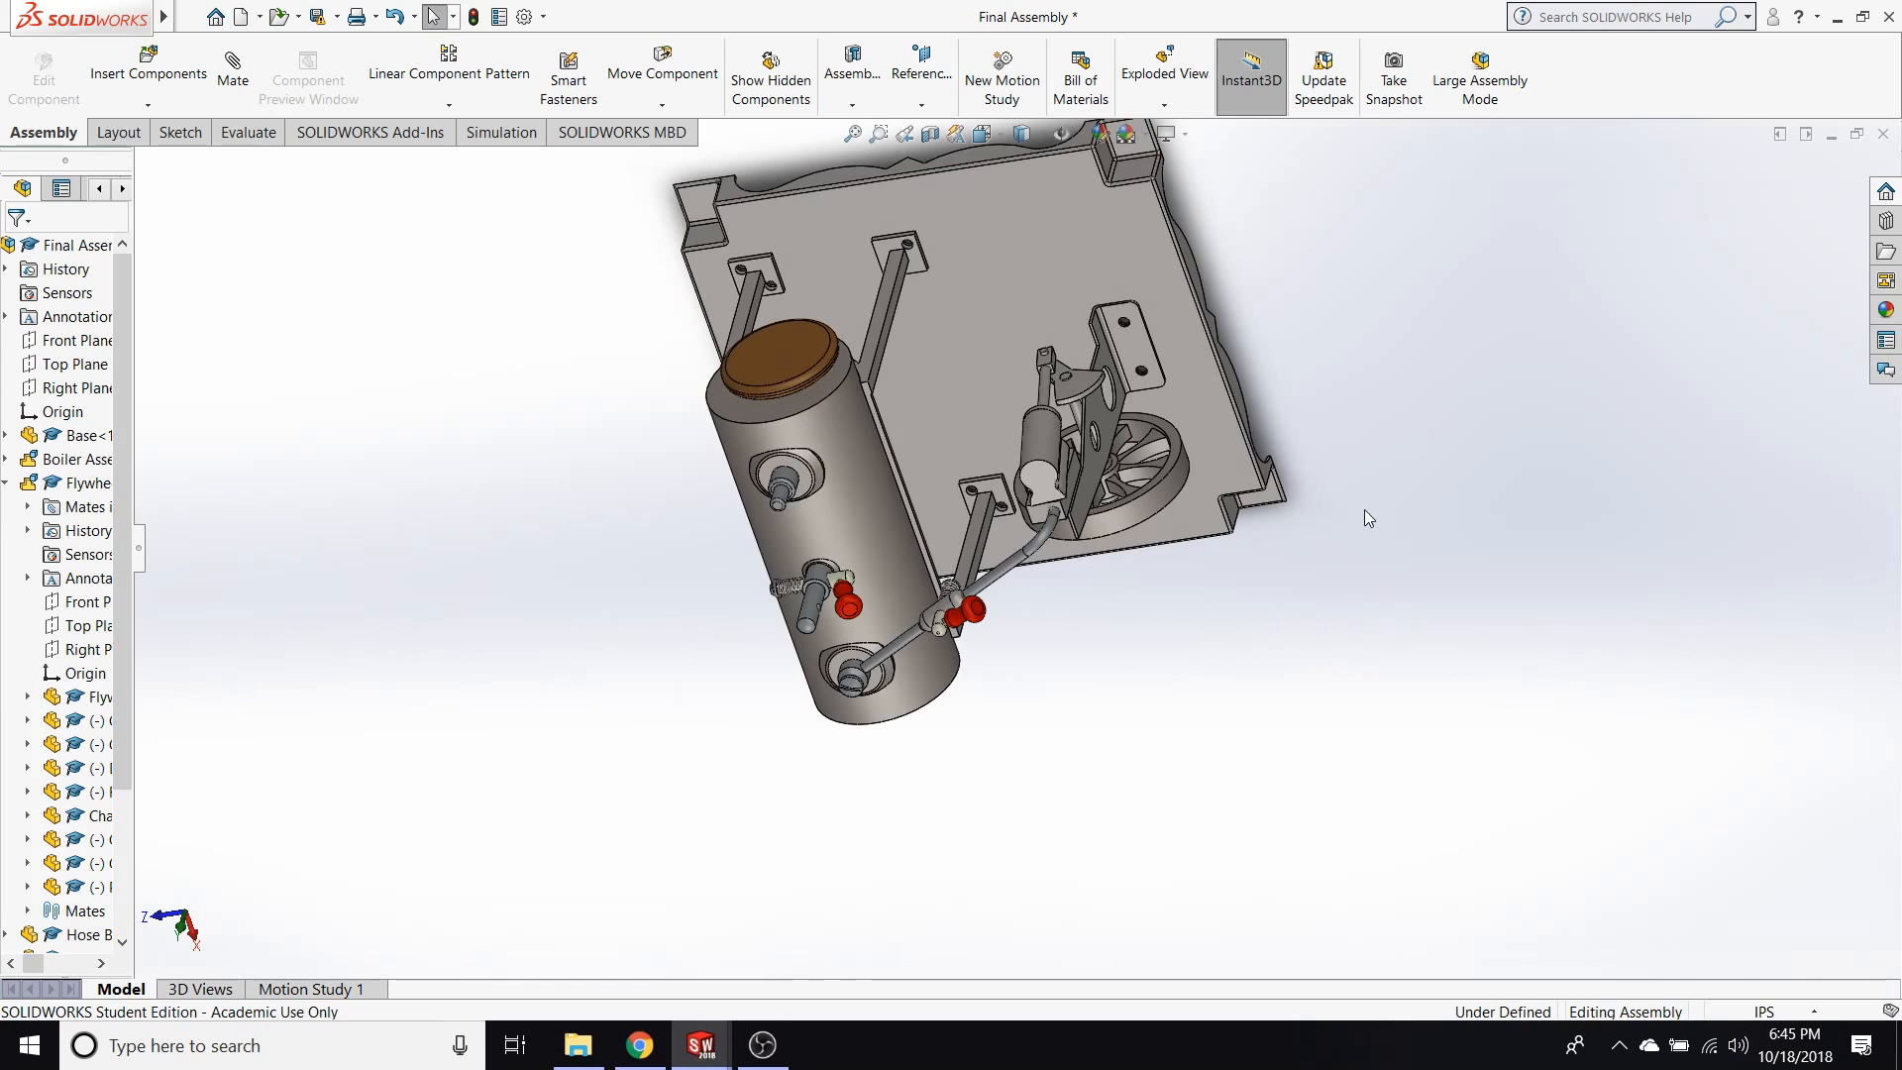
key(space)
click(804, 604)
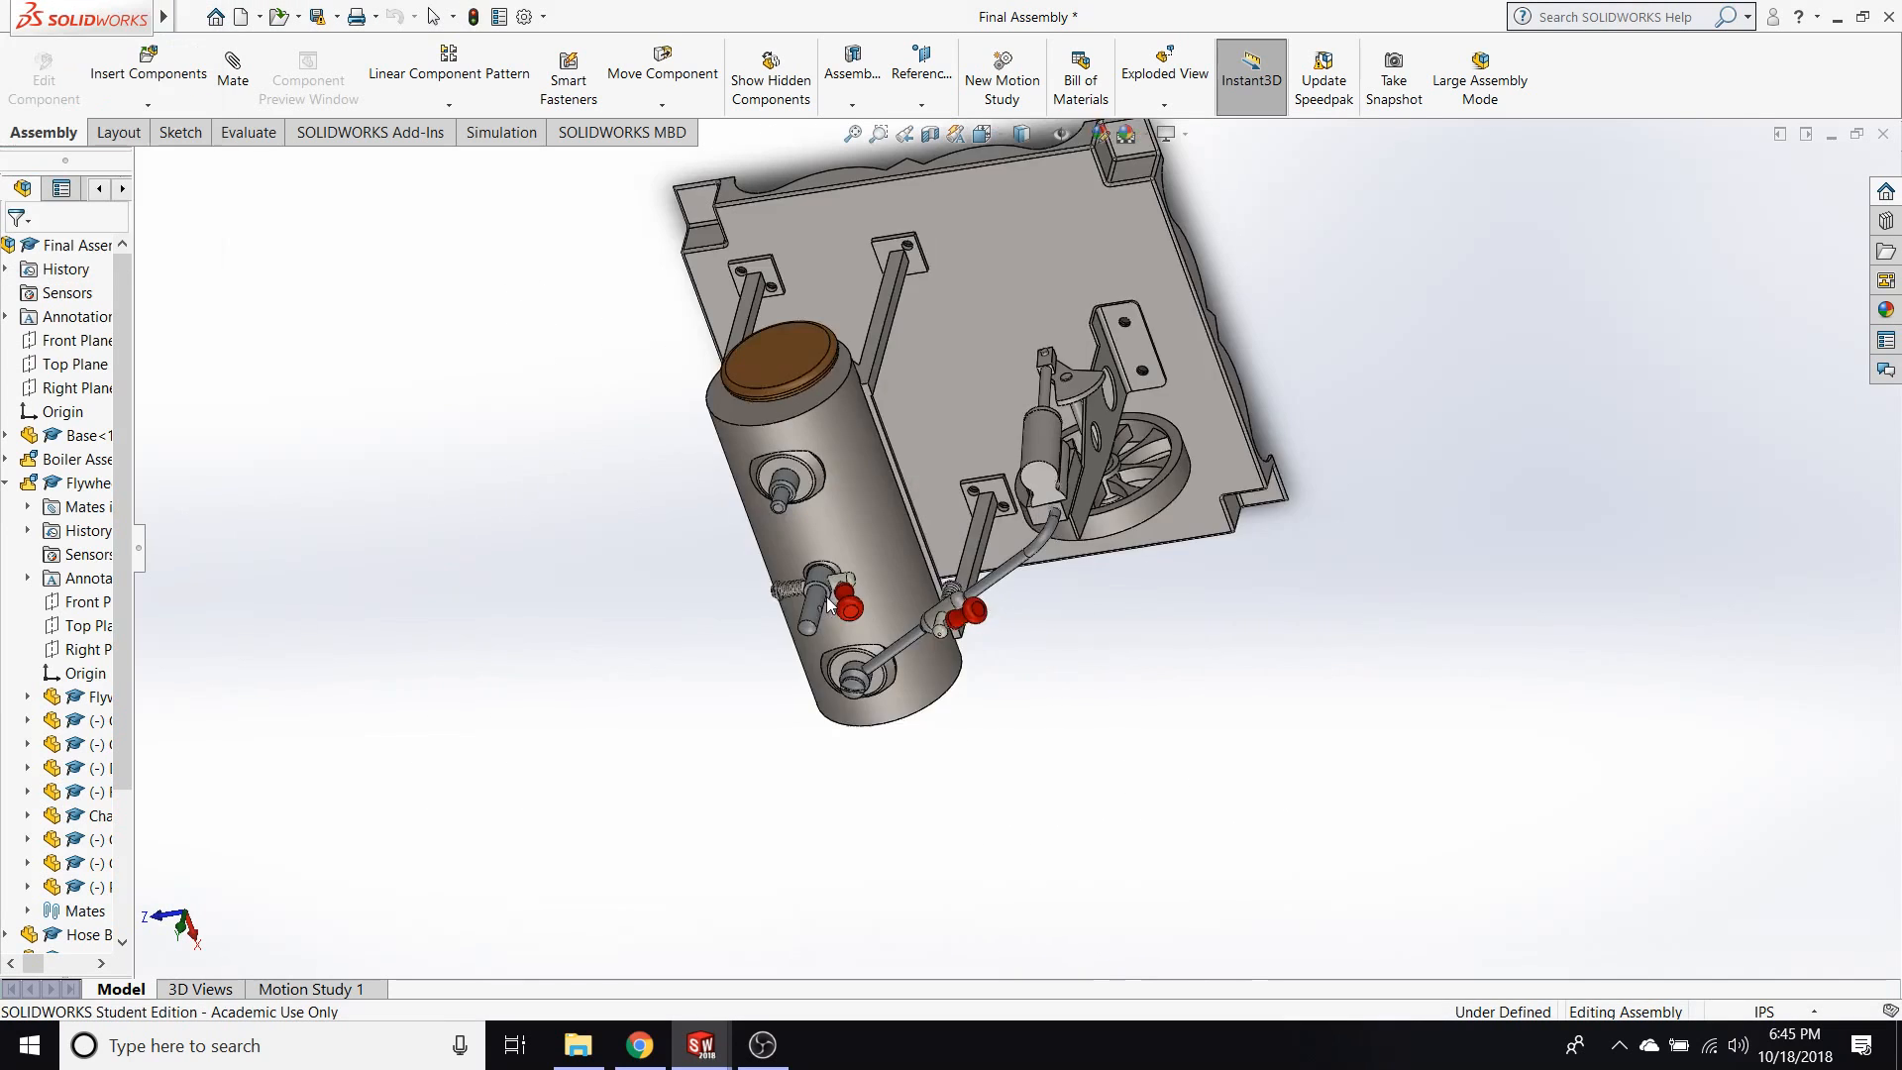
drag(1233, 500, 1184, 728)
click(1281, 831)
middle_drag(837, 916, 894, 586)
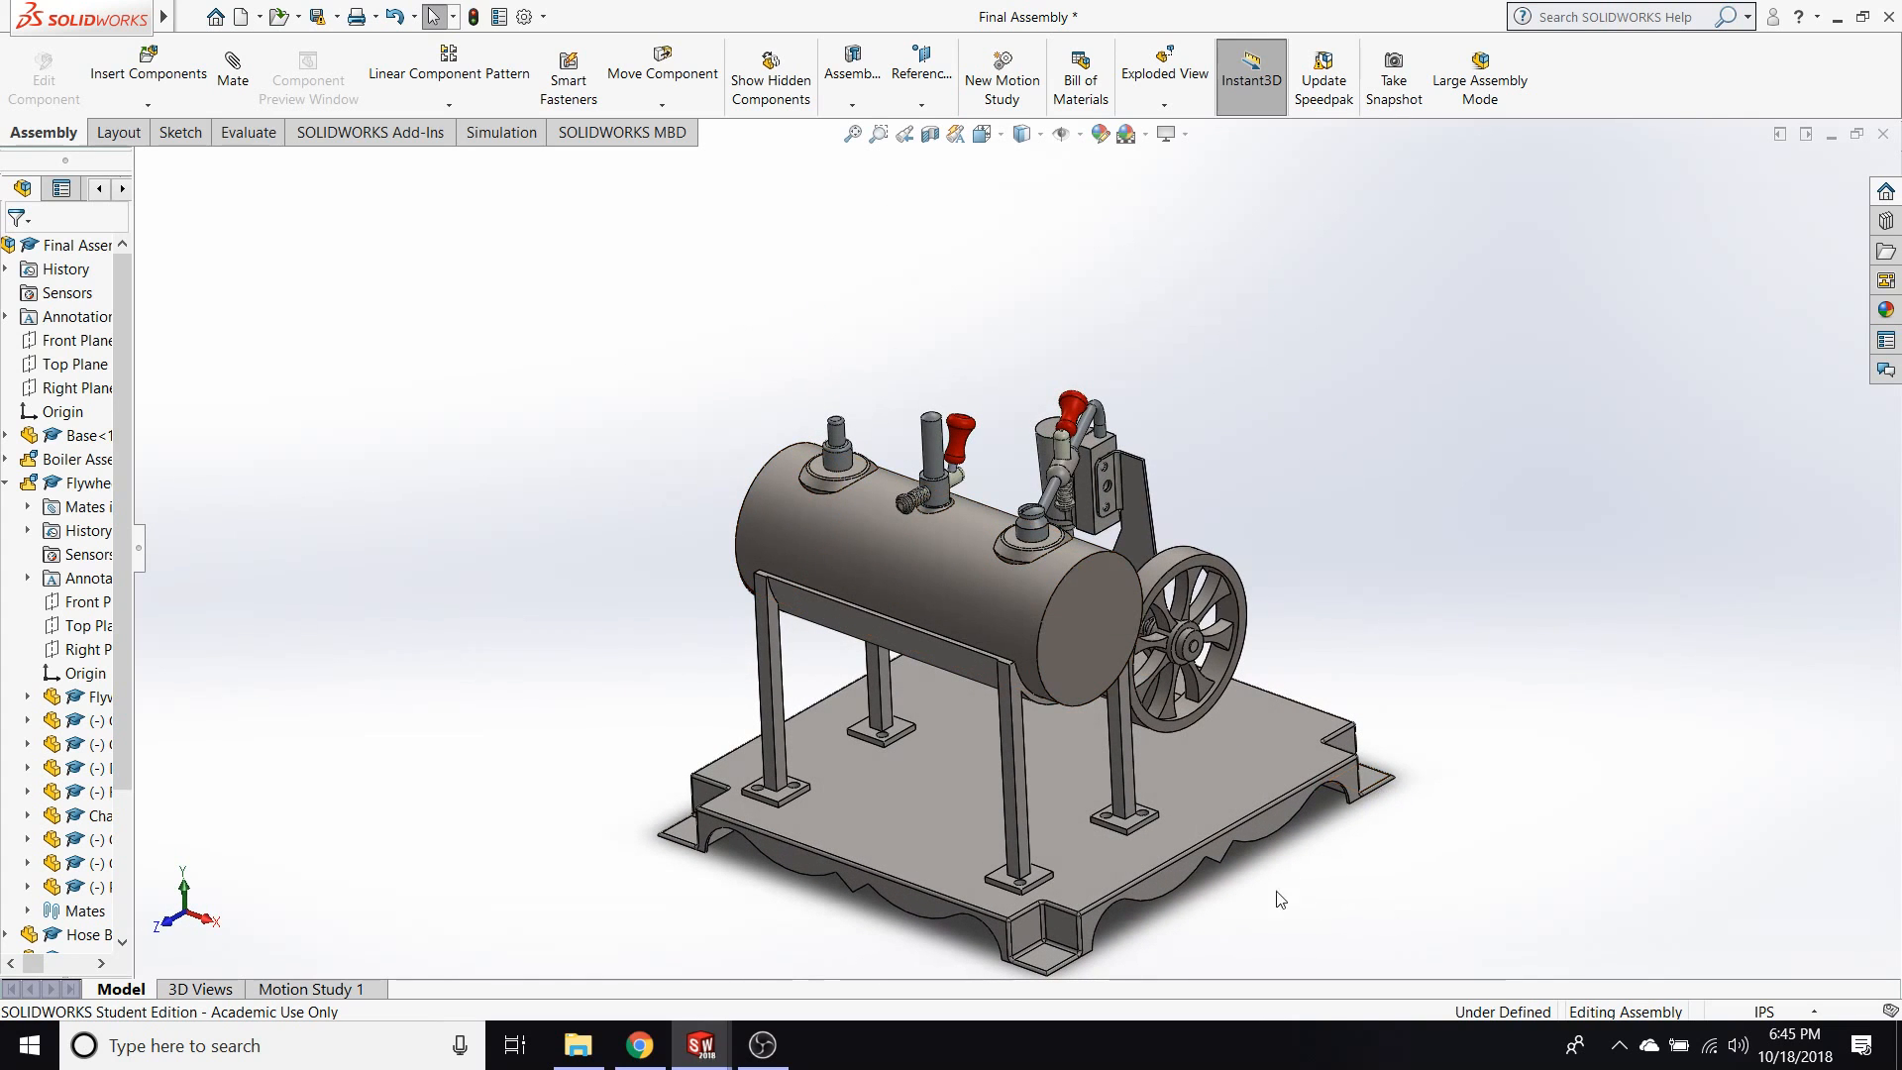
scroll(1196, 851, up, 1)
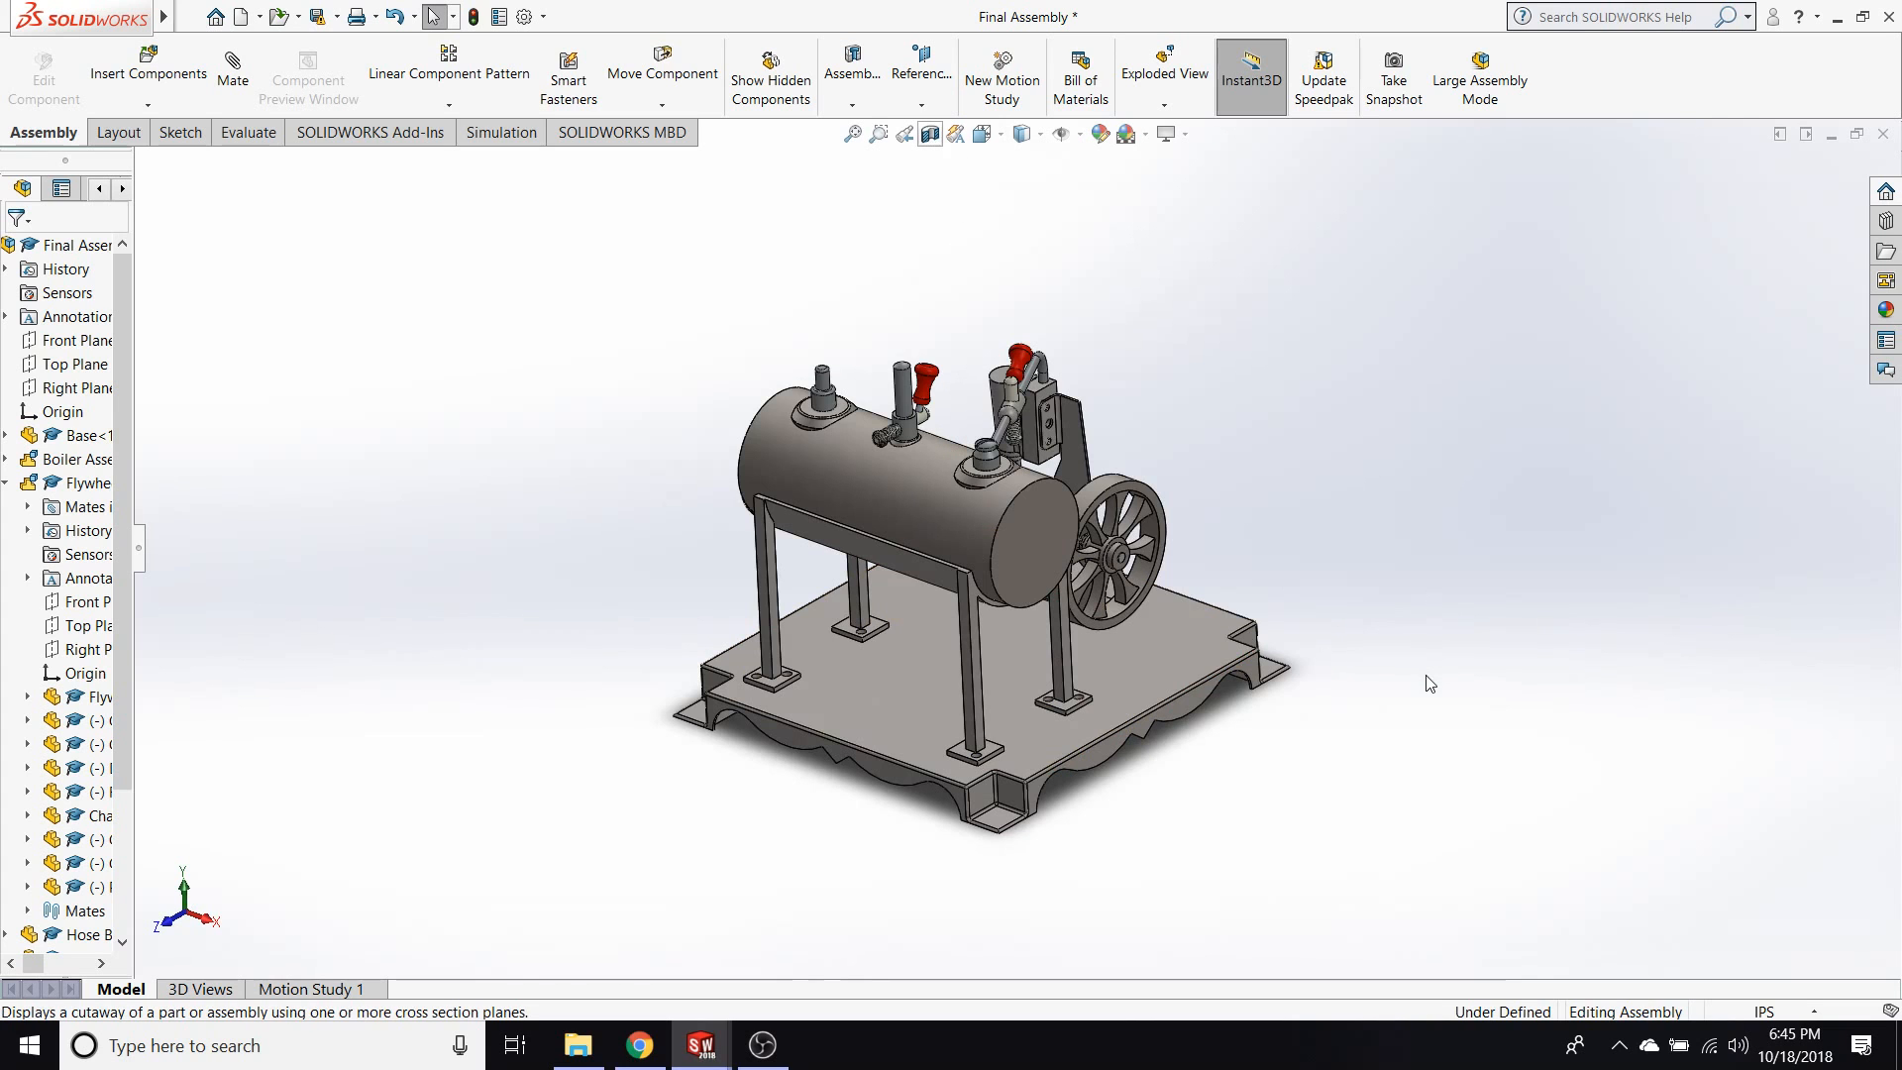
Apply a planar section view of the steam engine parallel to the Front Plane with a 3.83in offset.
click(929, 134)
drag(781, 608, 622, 687)
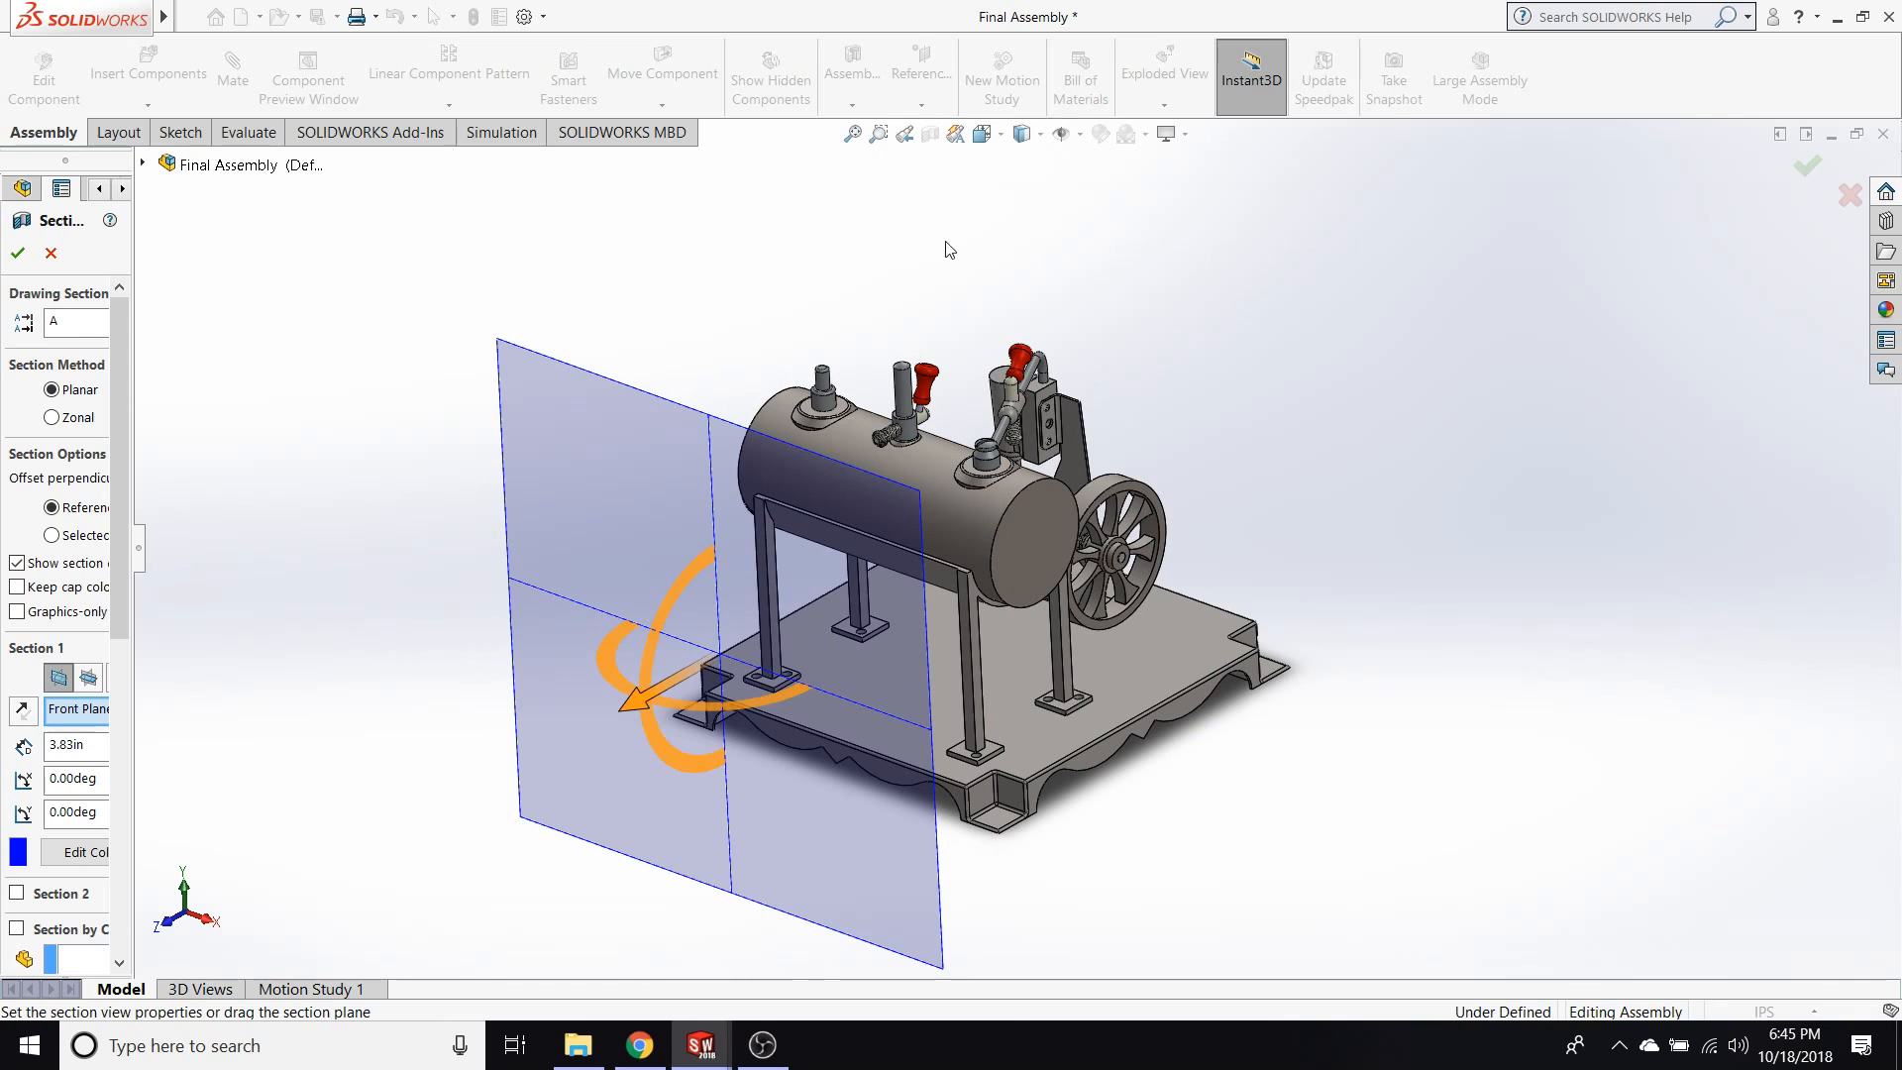
click(1805, 167)
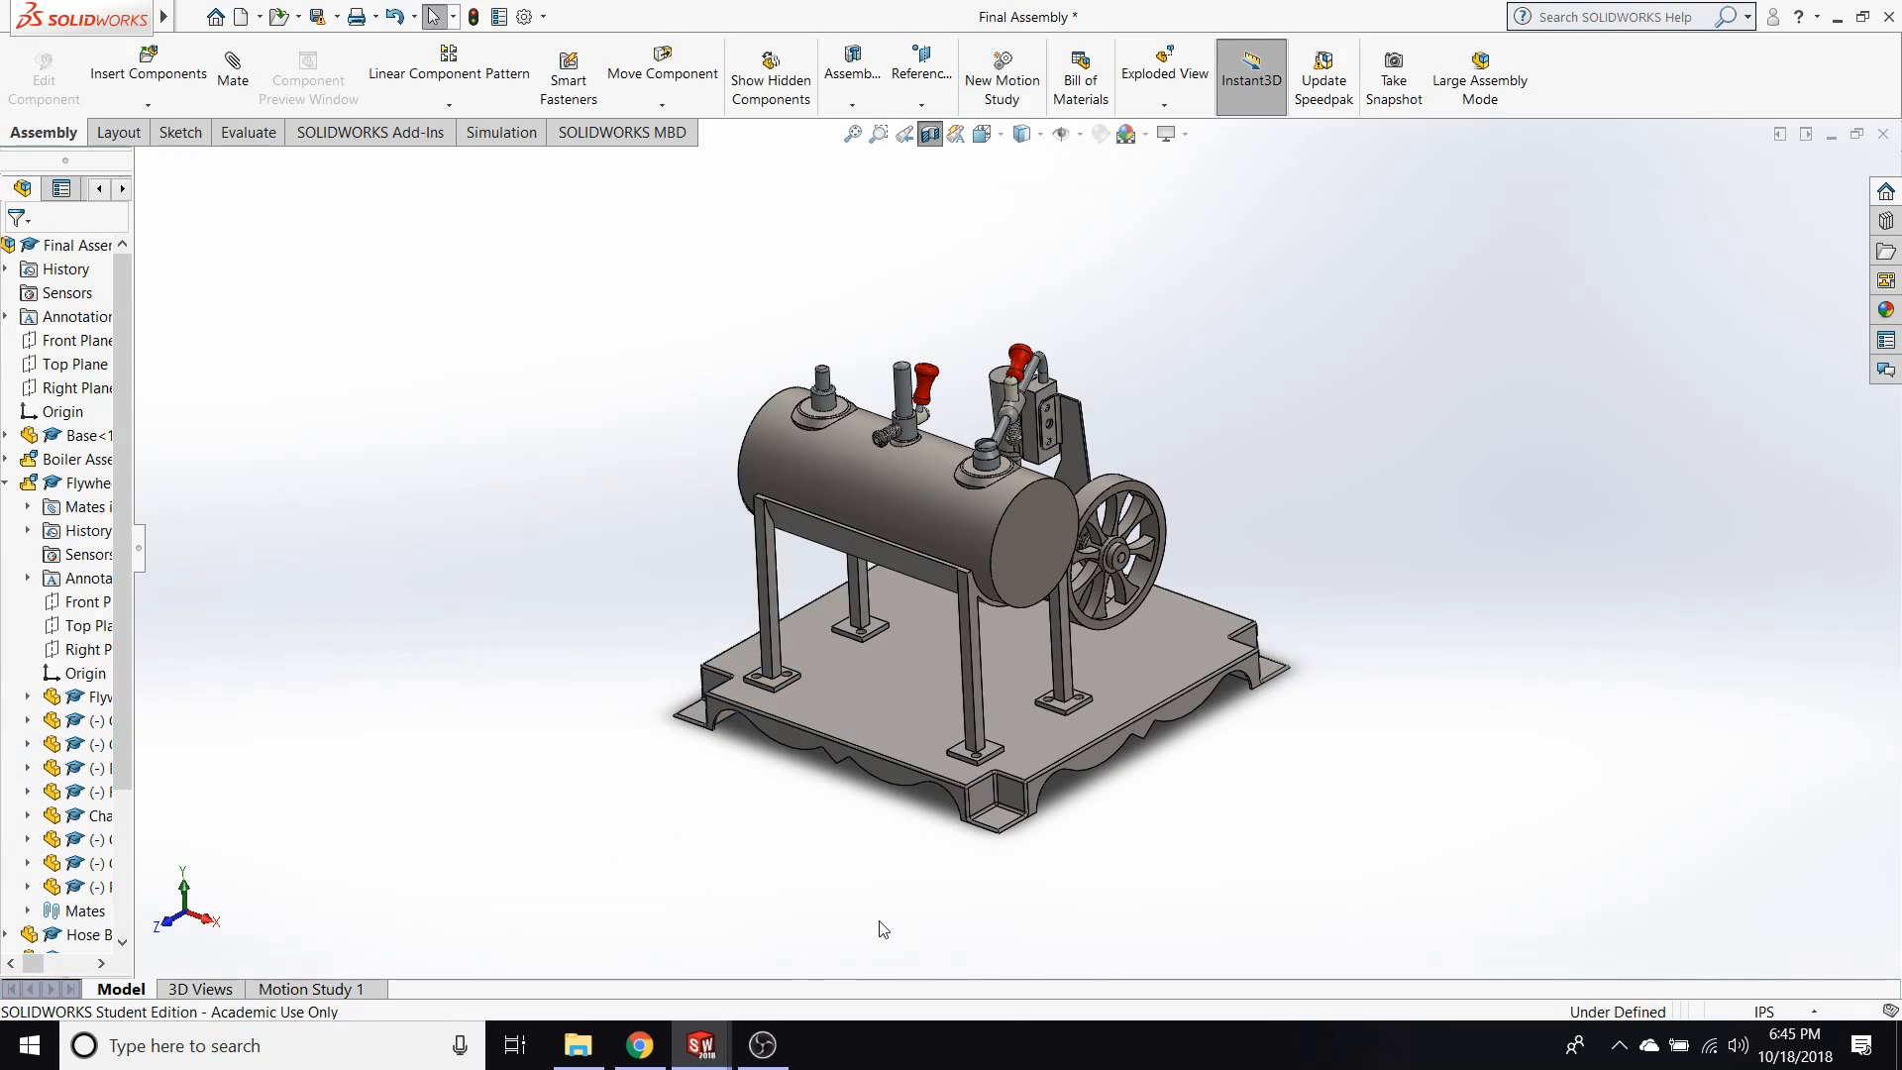
Open the Hand Left part file from Desktop > Robotics > 2018.
mouse_move(713, 1038)
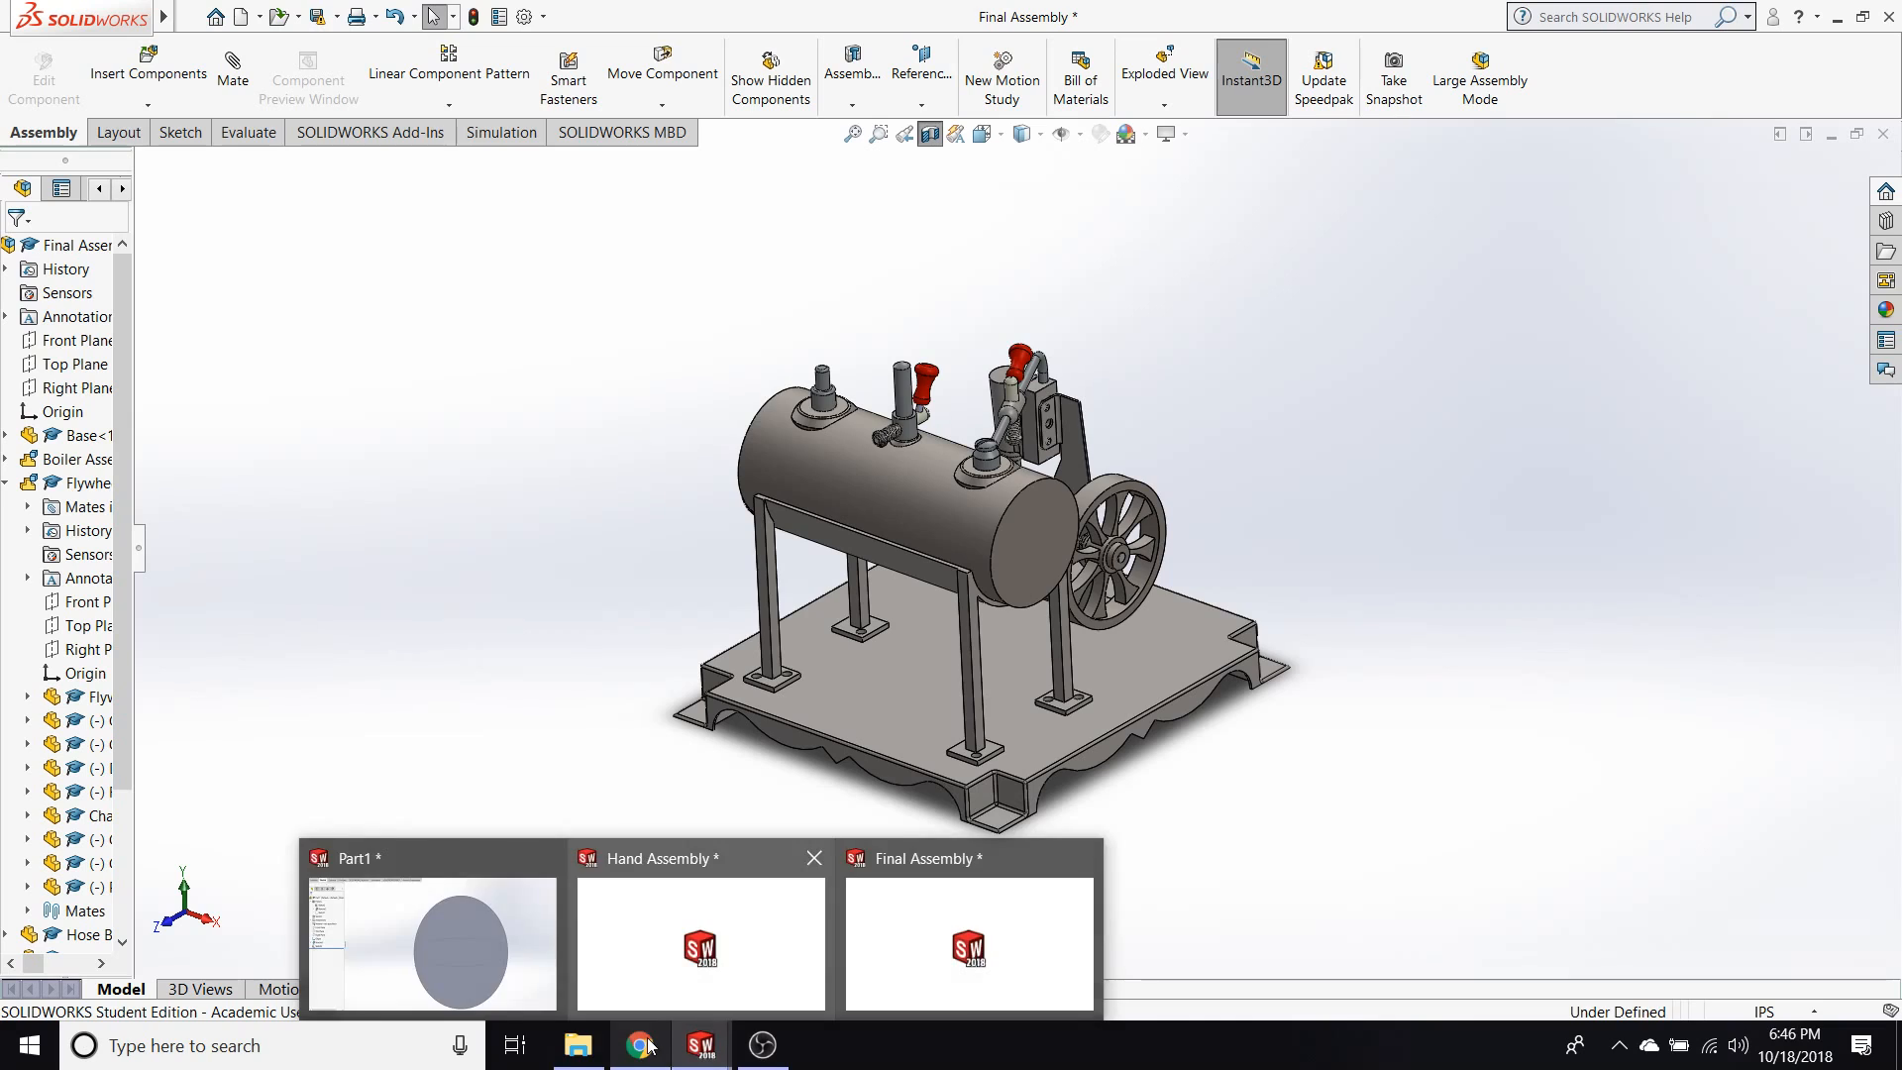
click(577, 1044)
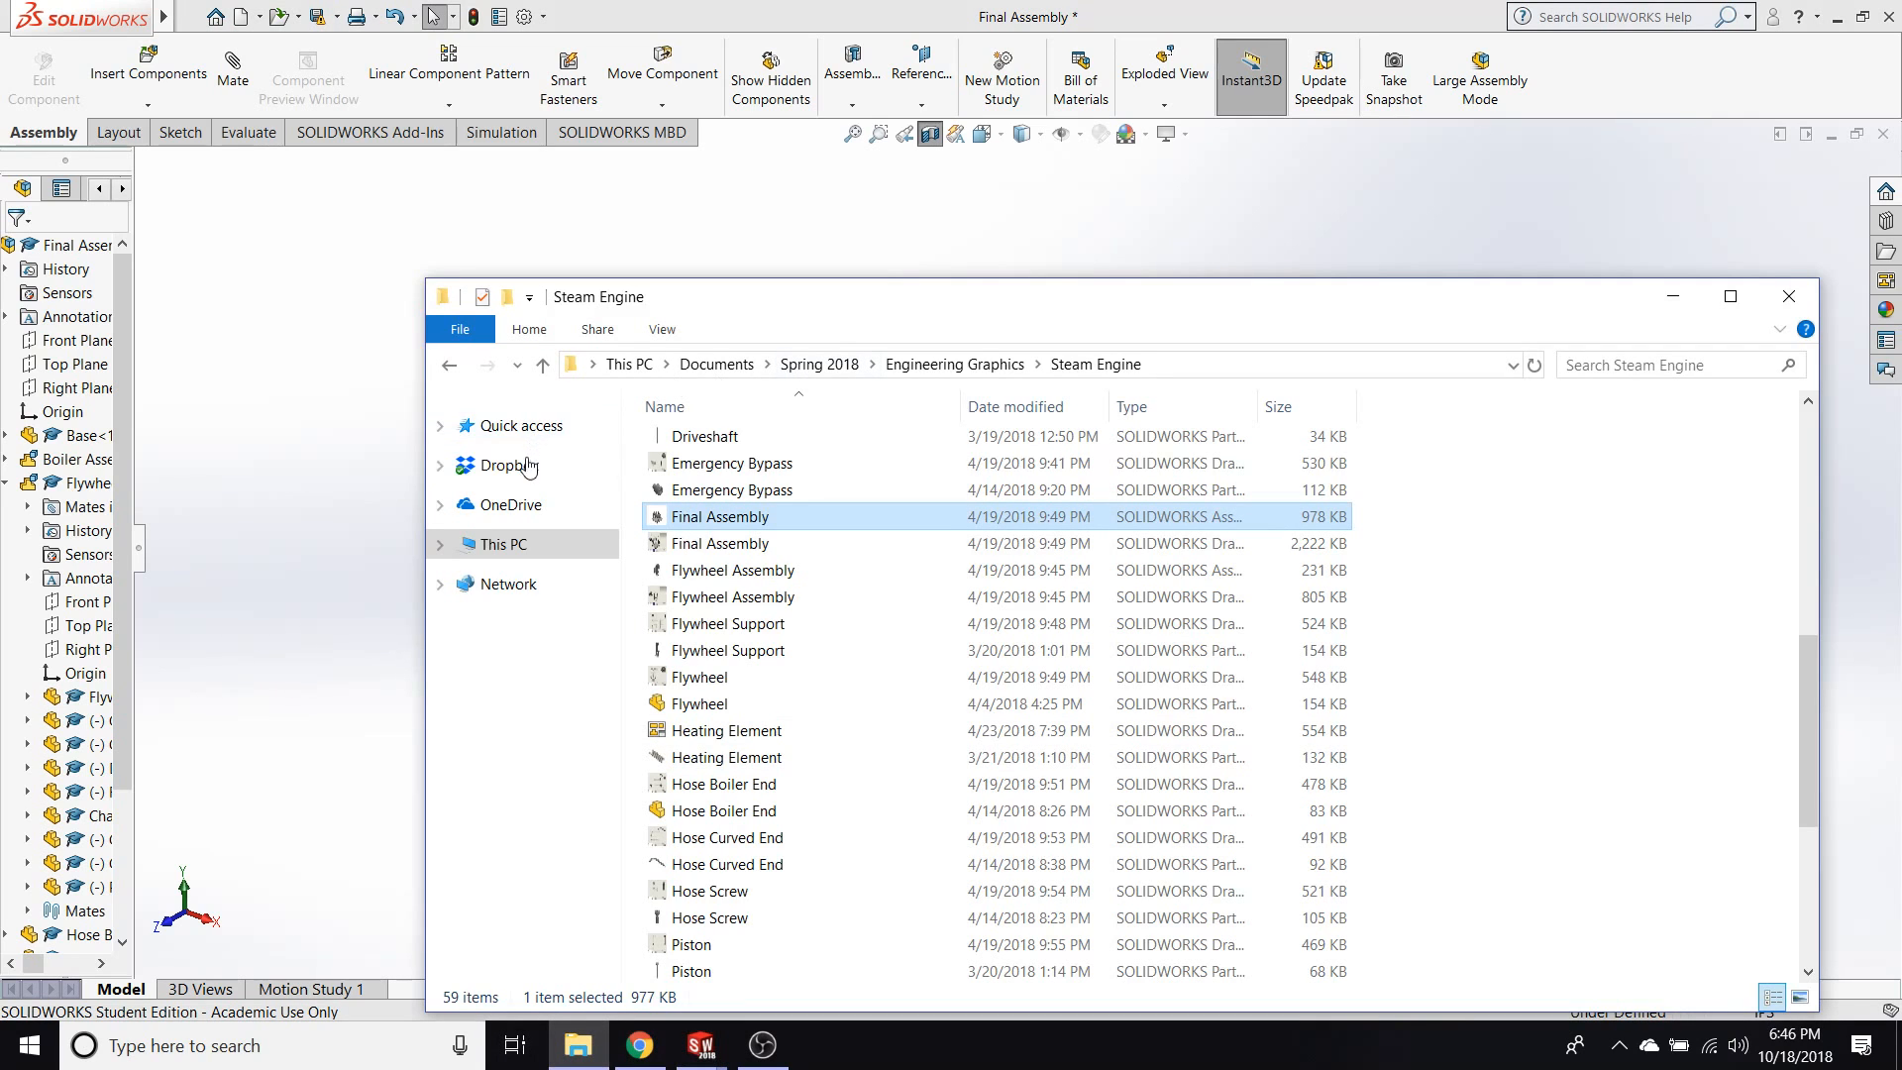
click(728, 367)
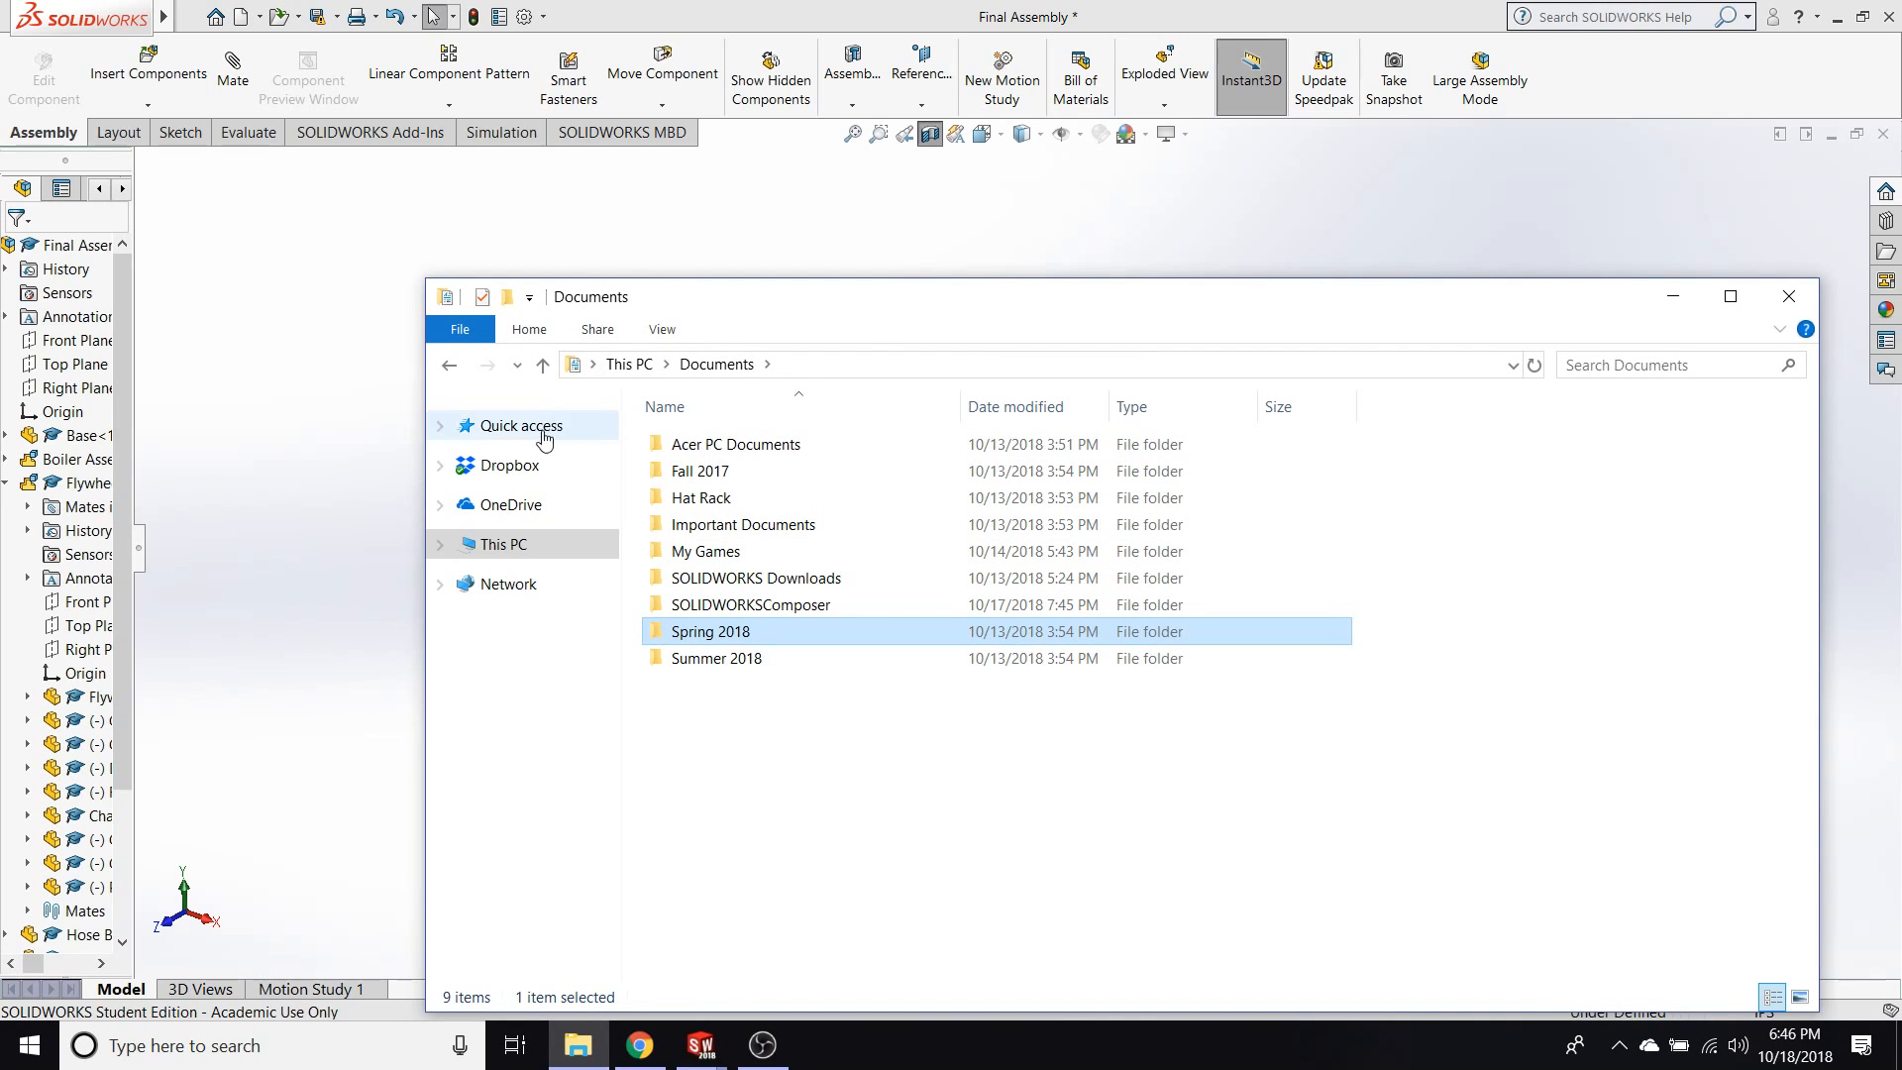
click(442, 544)
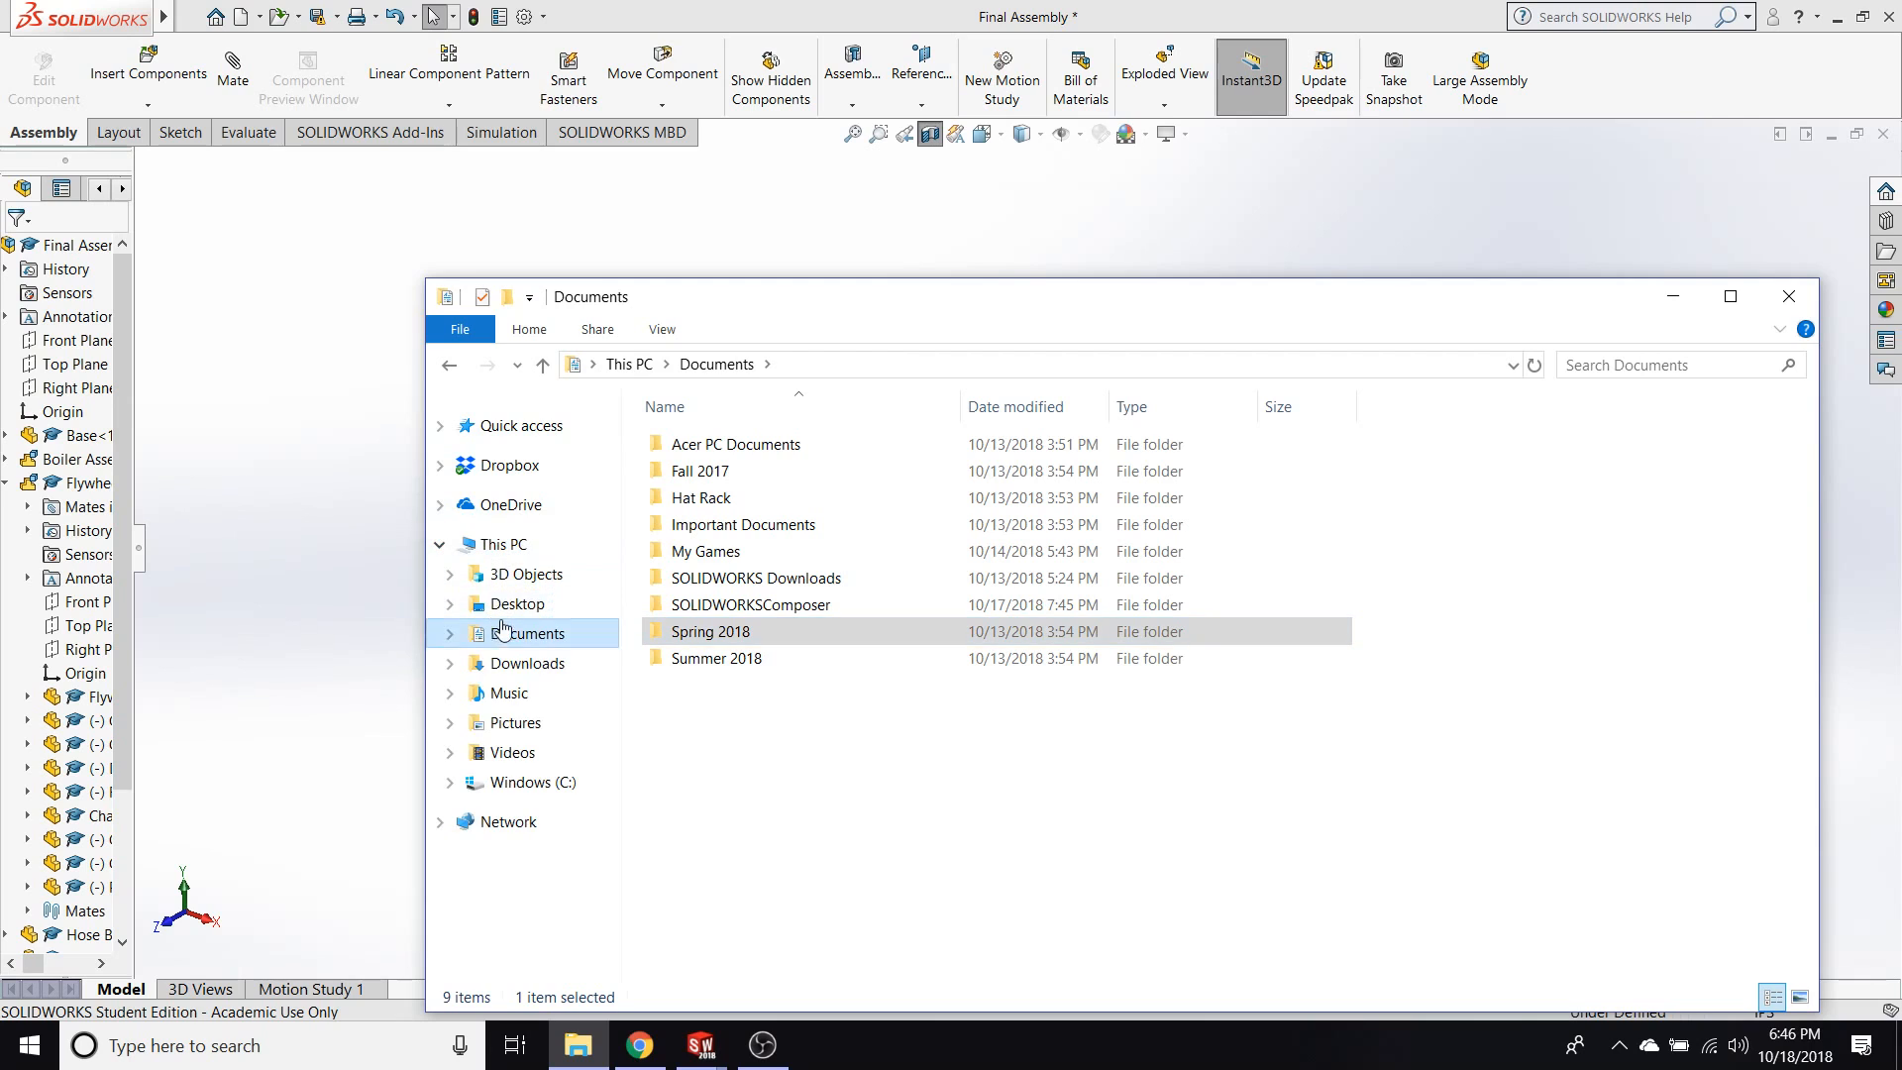
click(517, 603)
double_click(708, 444)
double_click(723, 444)
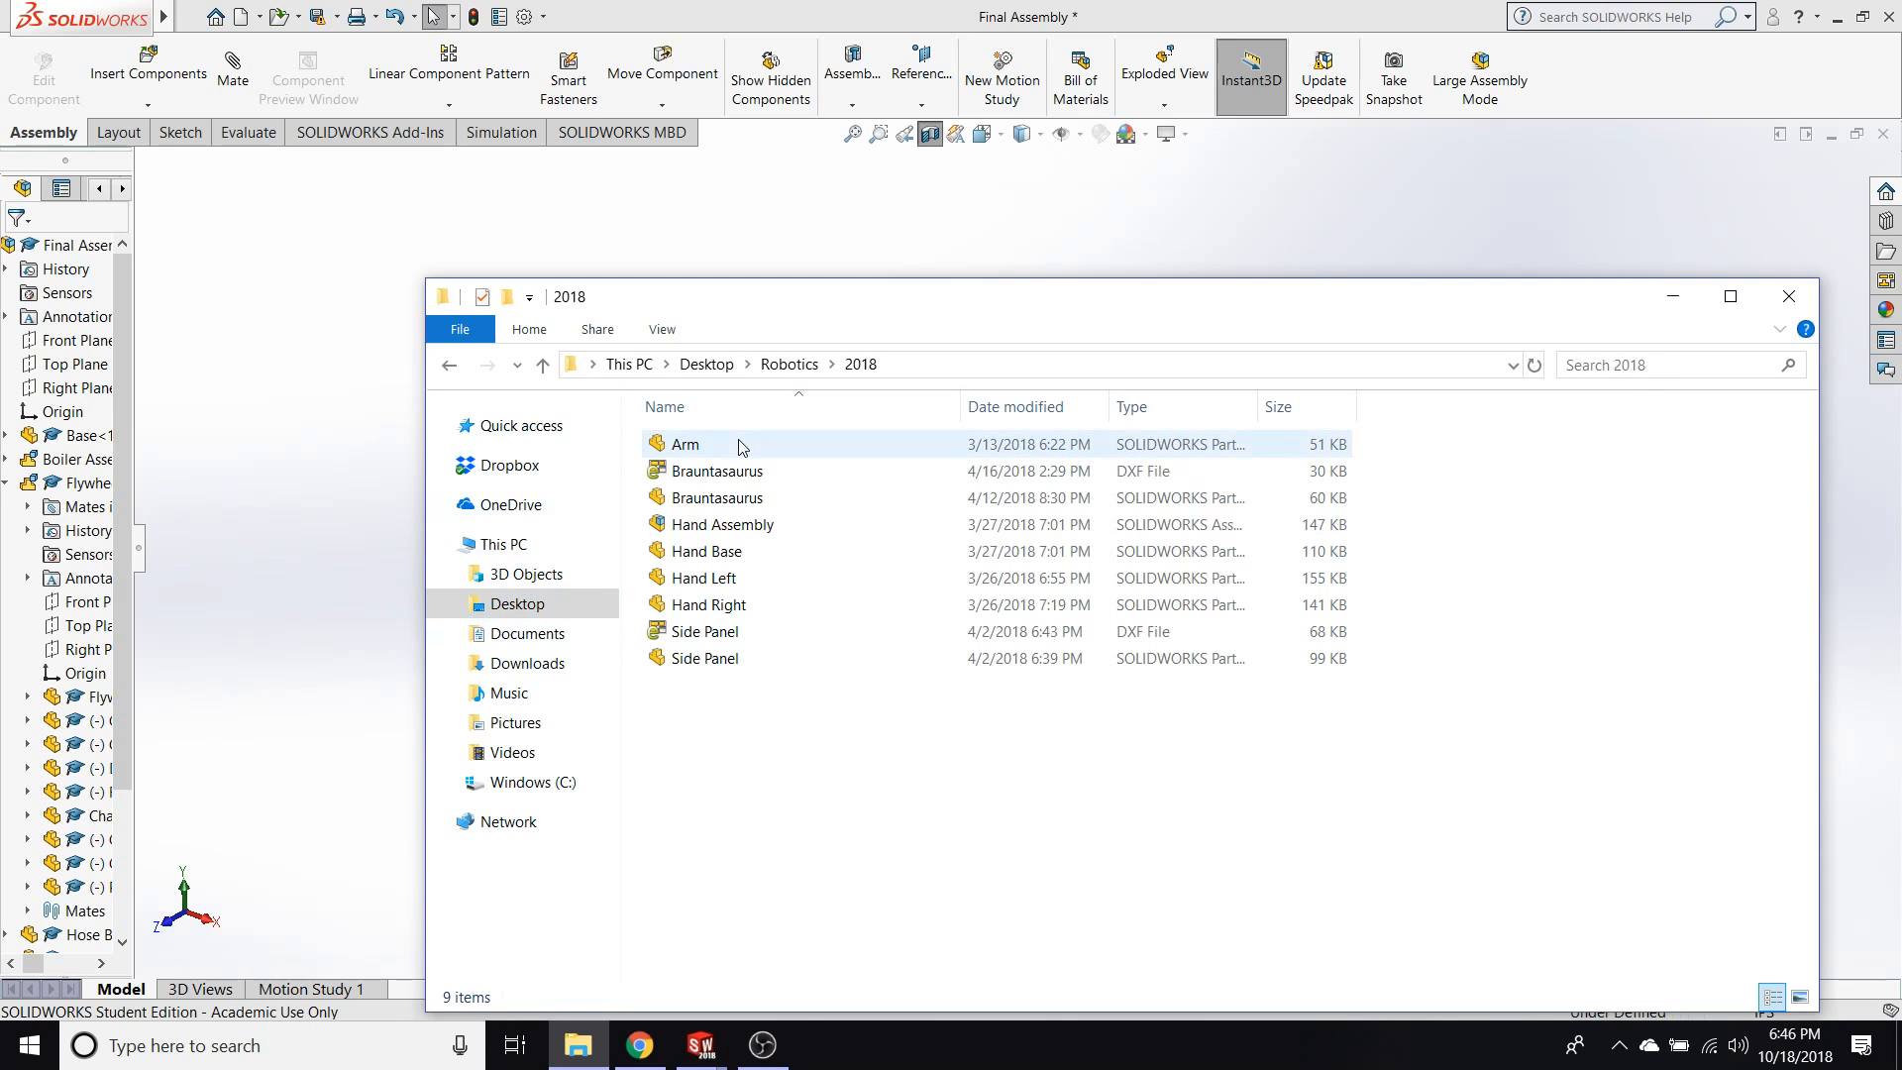
click(727, 579)
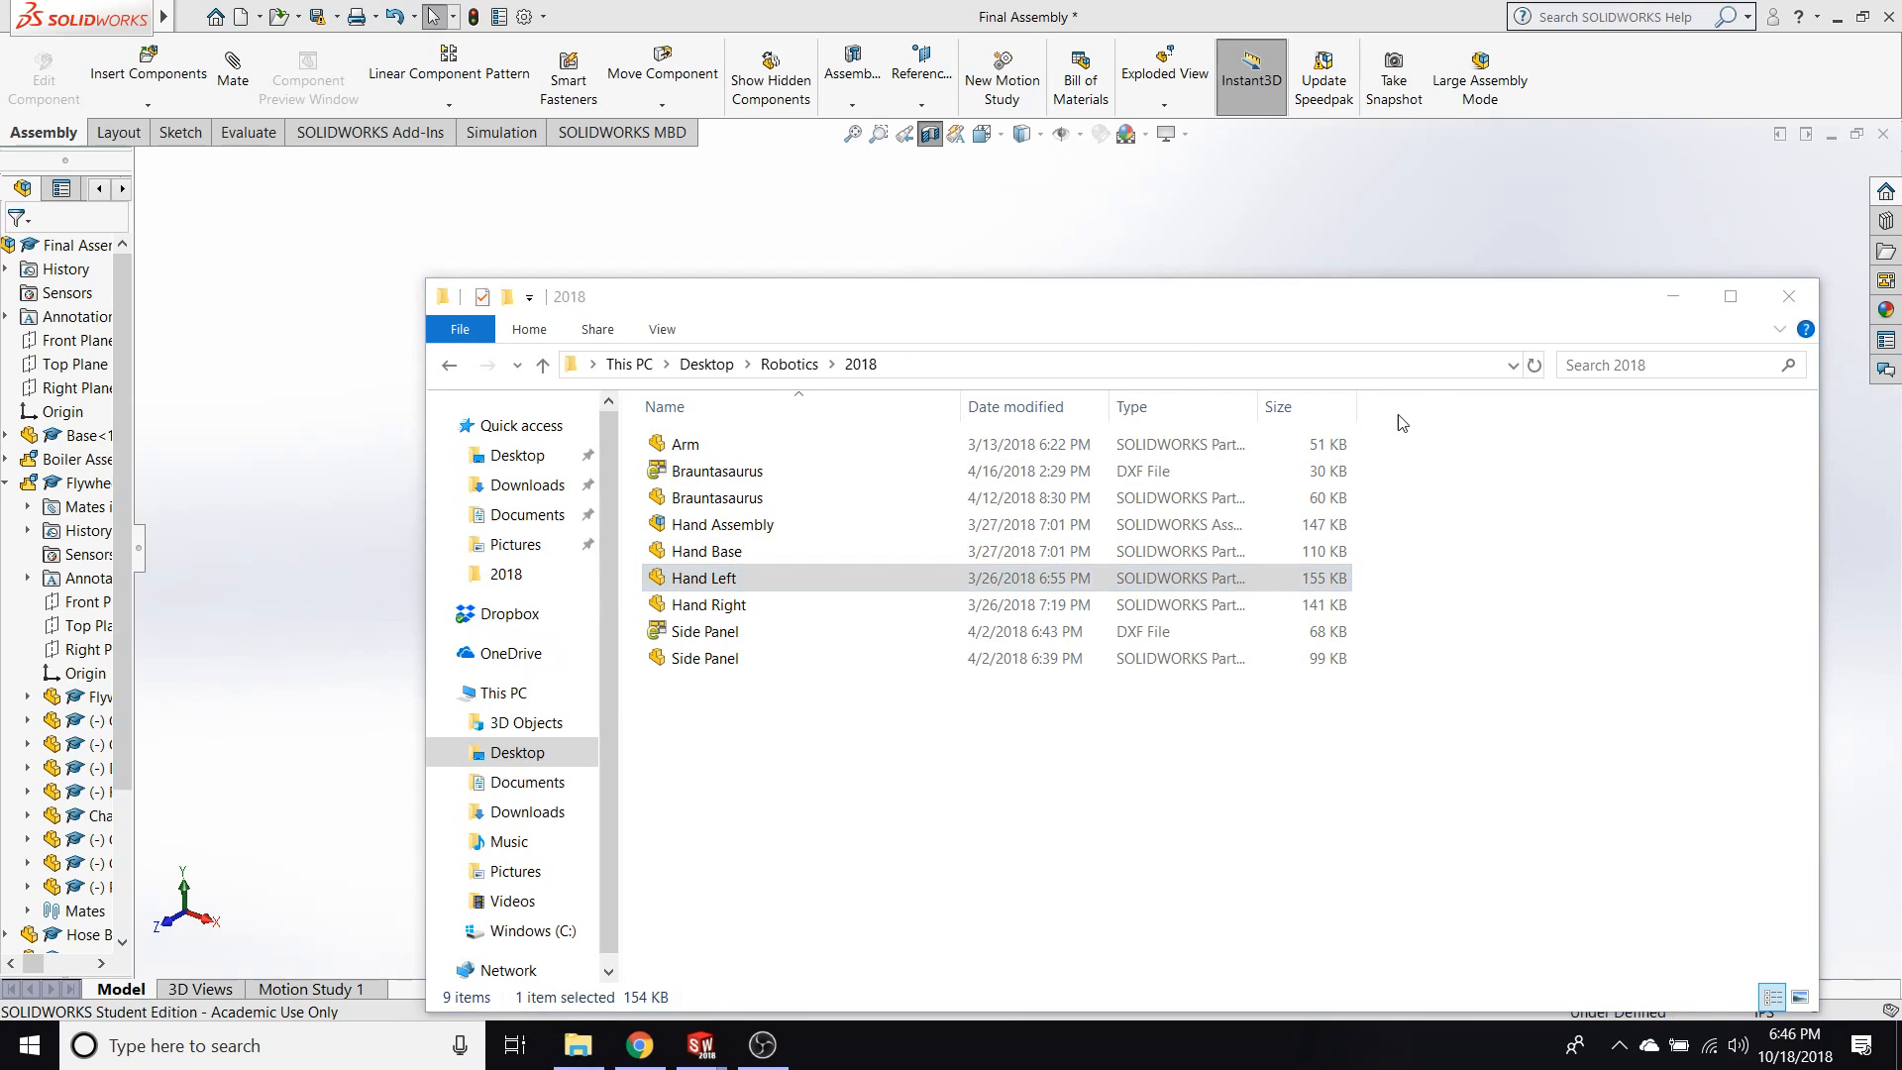
click(957, 659)
click(972, 721)
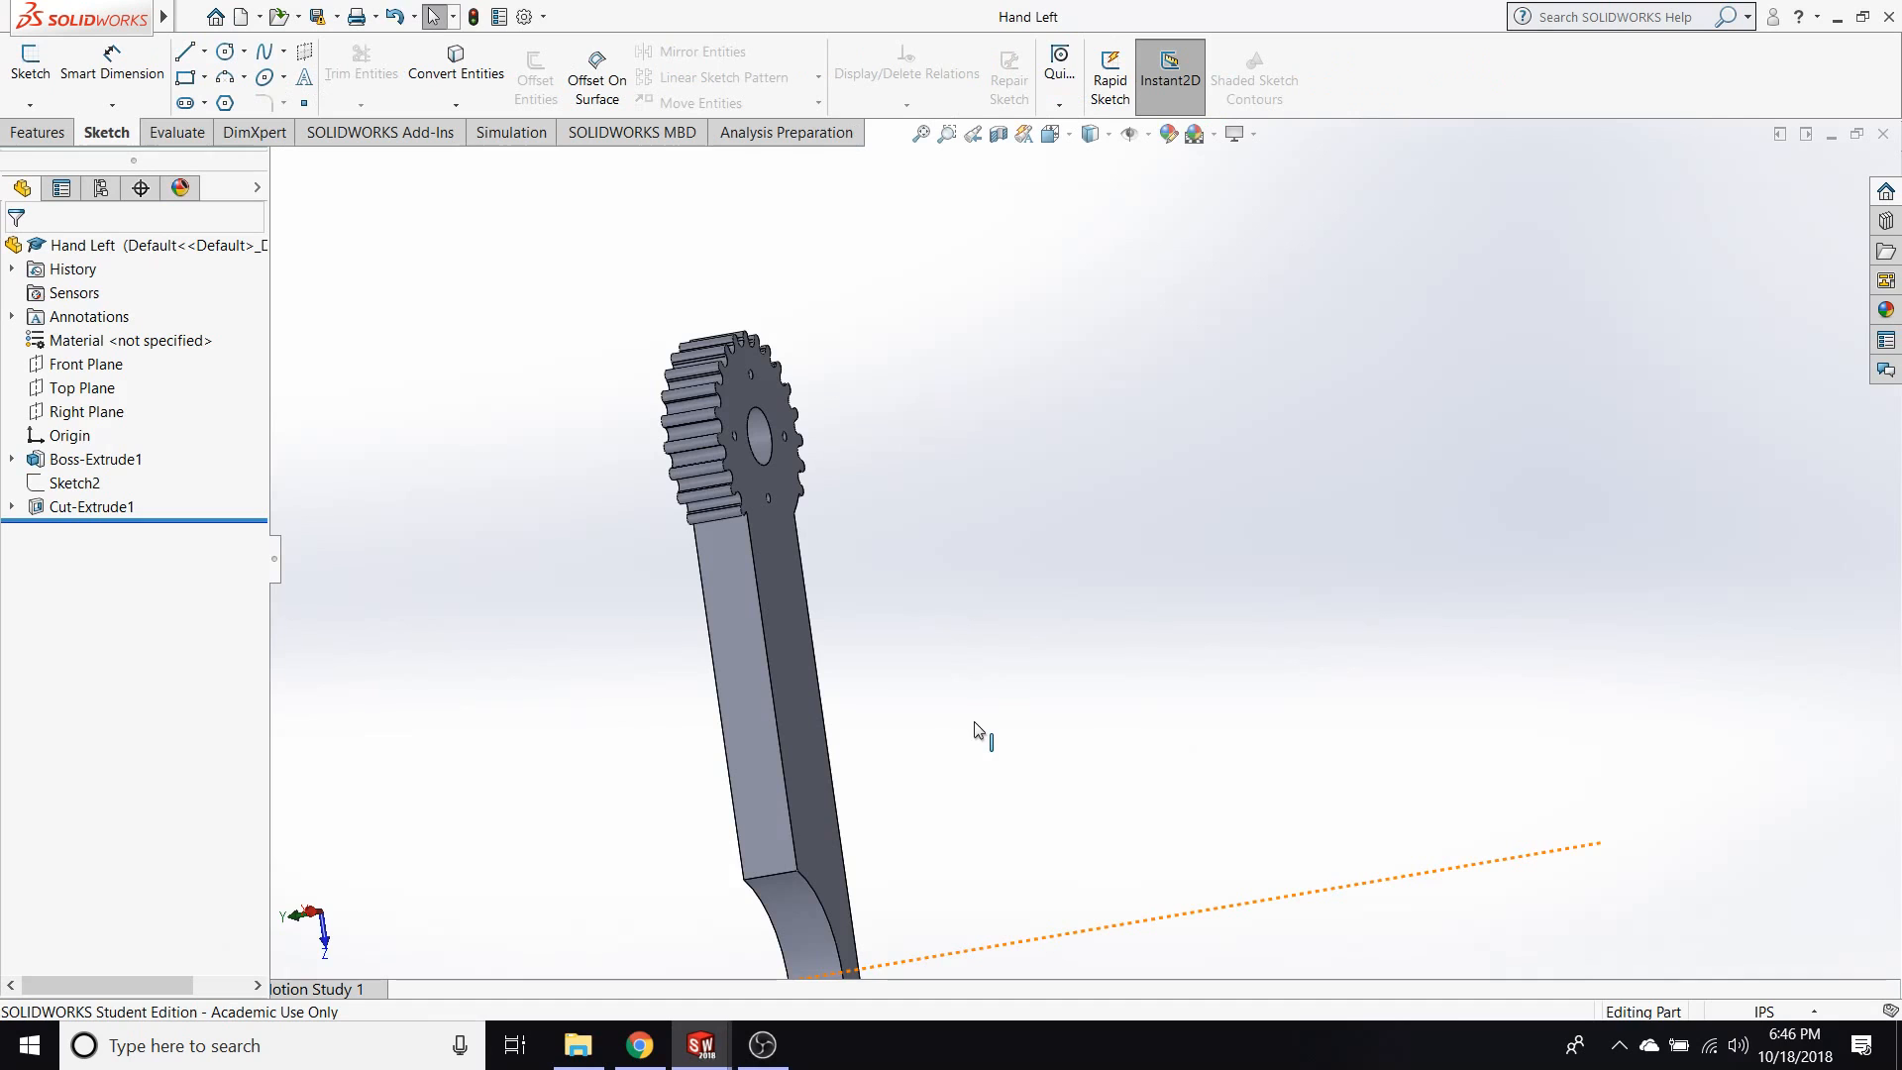
Orient the Hand Left part to the Top view and examine its gear teeth up close.
middle_drag(467, 660, 700, 567)
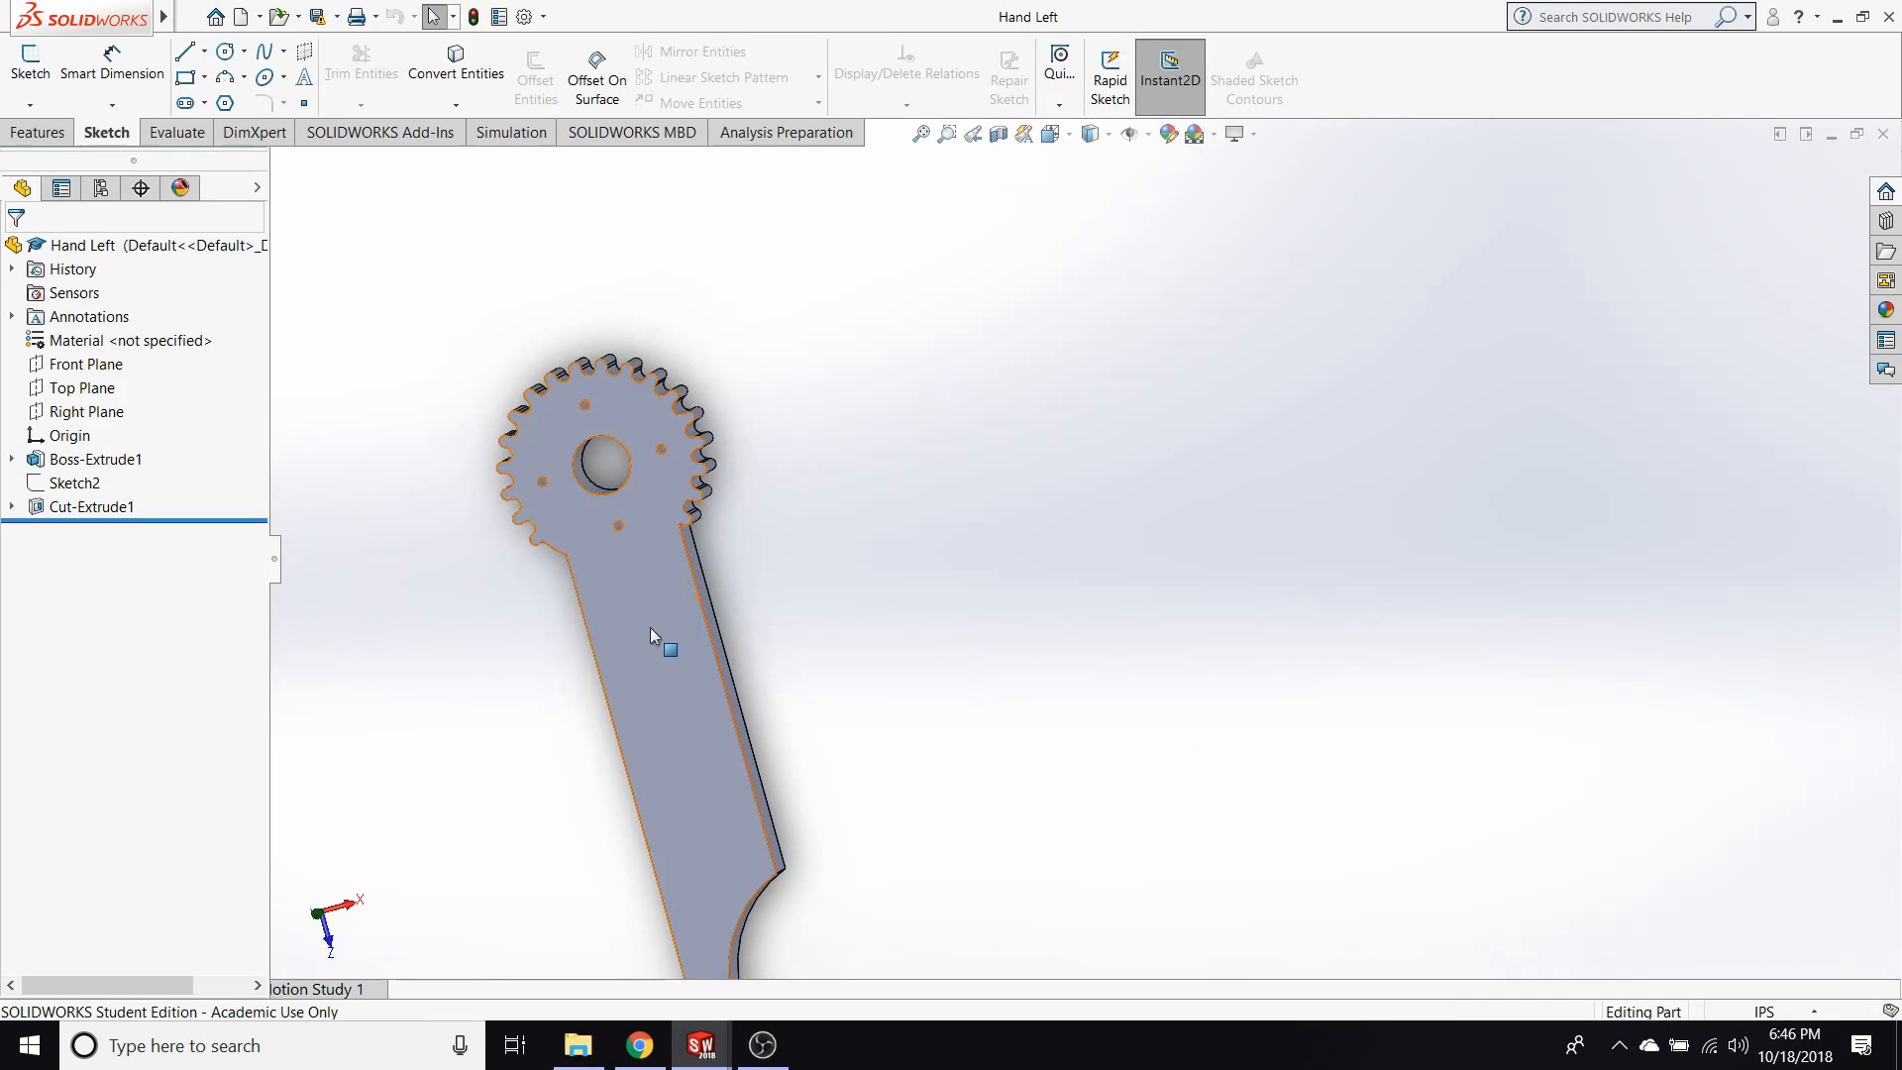
key(space)
click(806, 644)
scroll(1091, 360, down, 4)
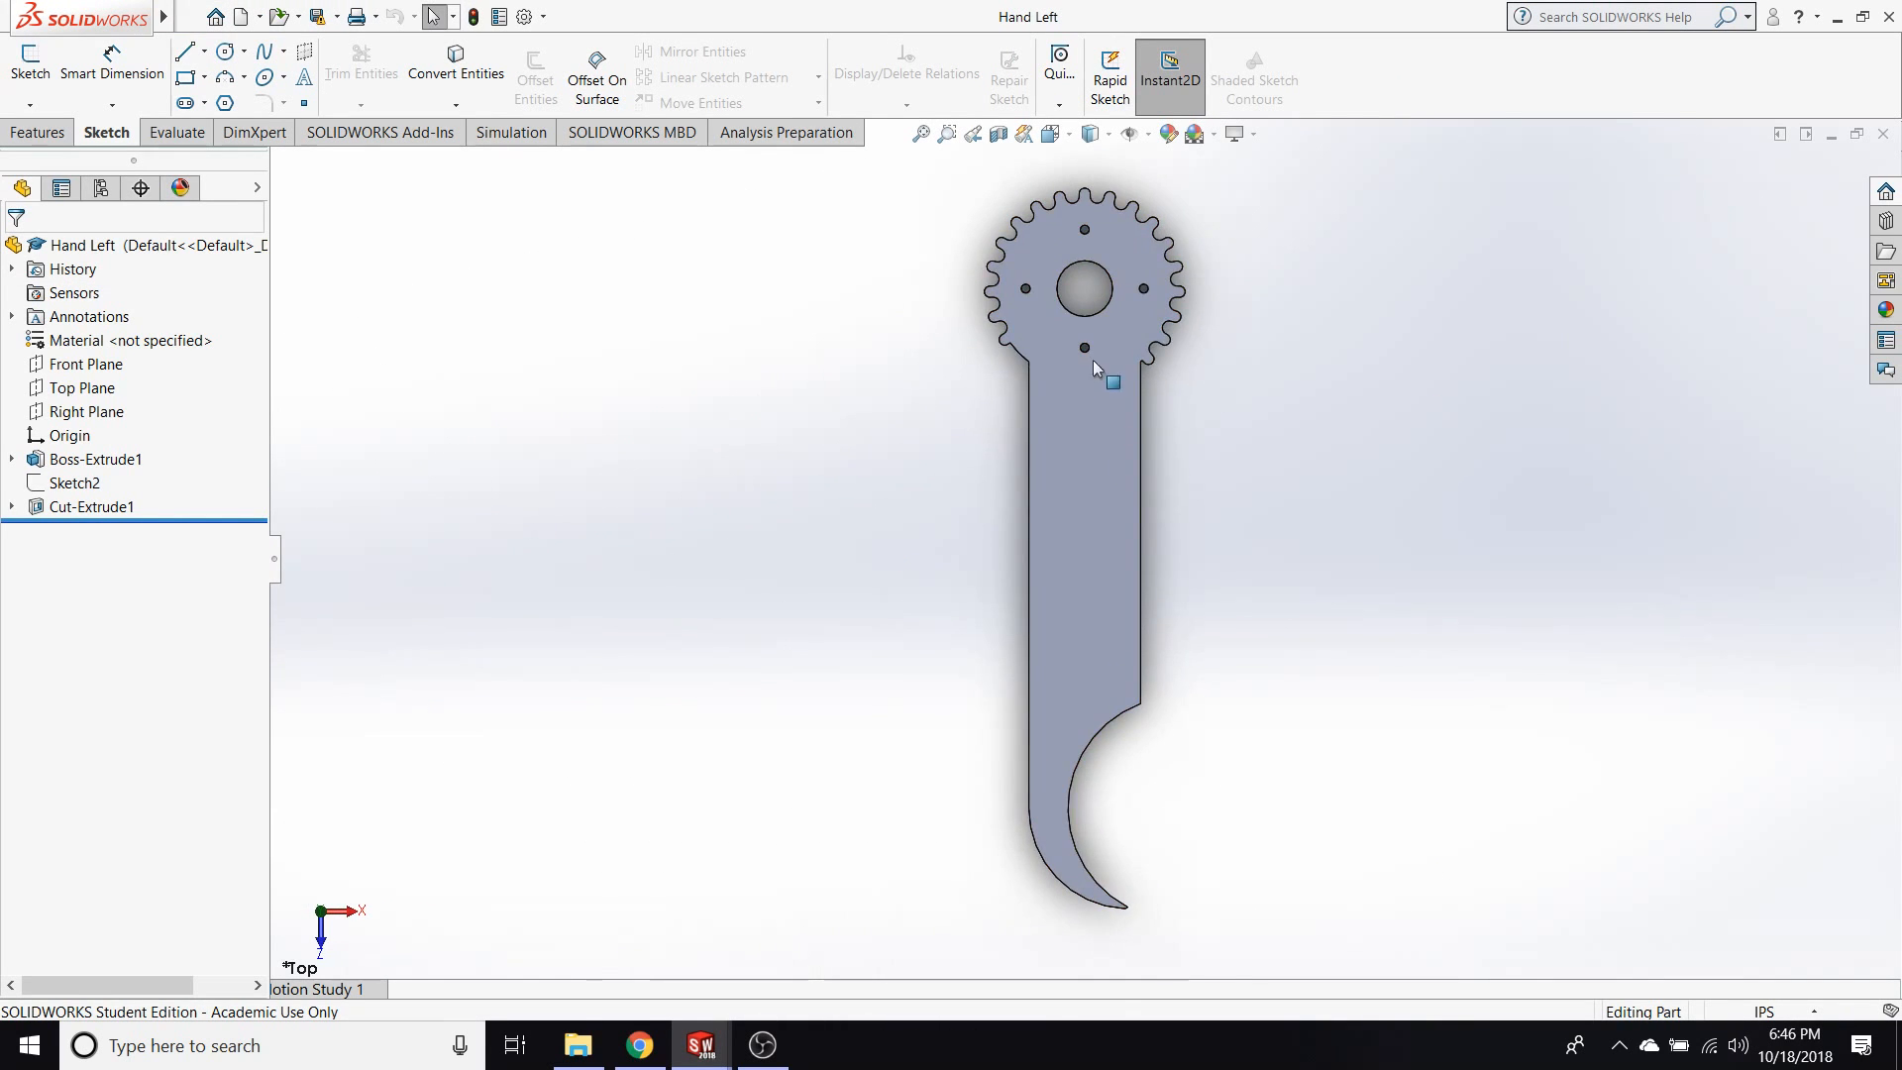
scroll(1001, 352, down, 3)
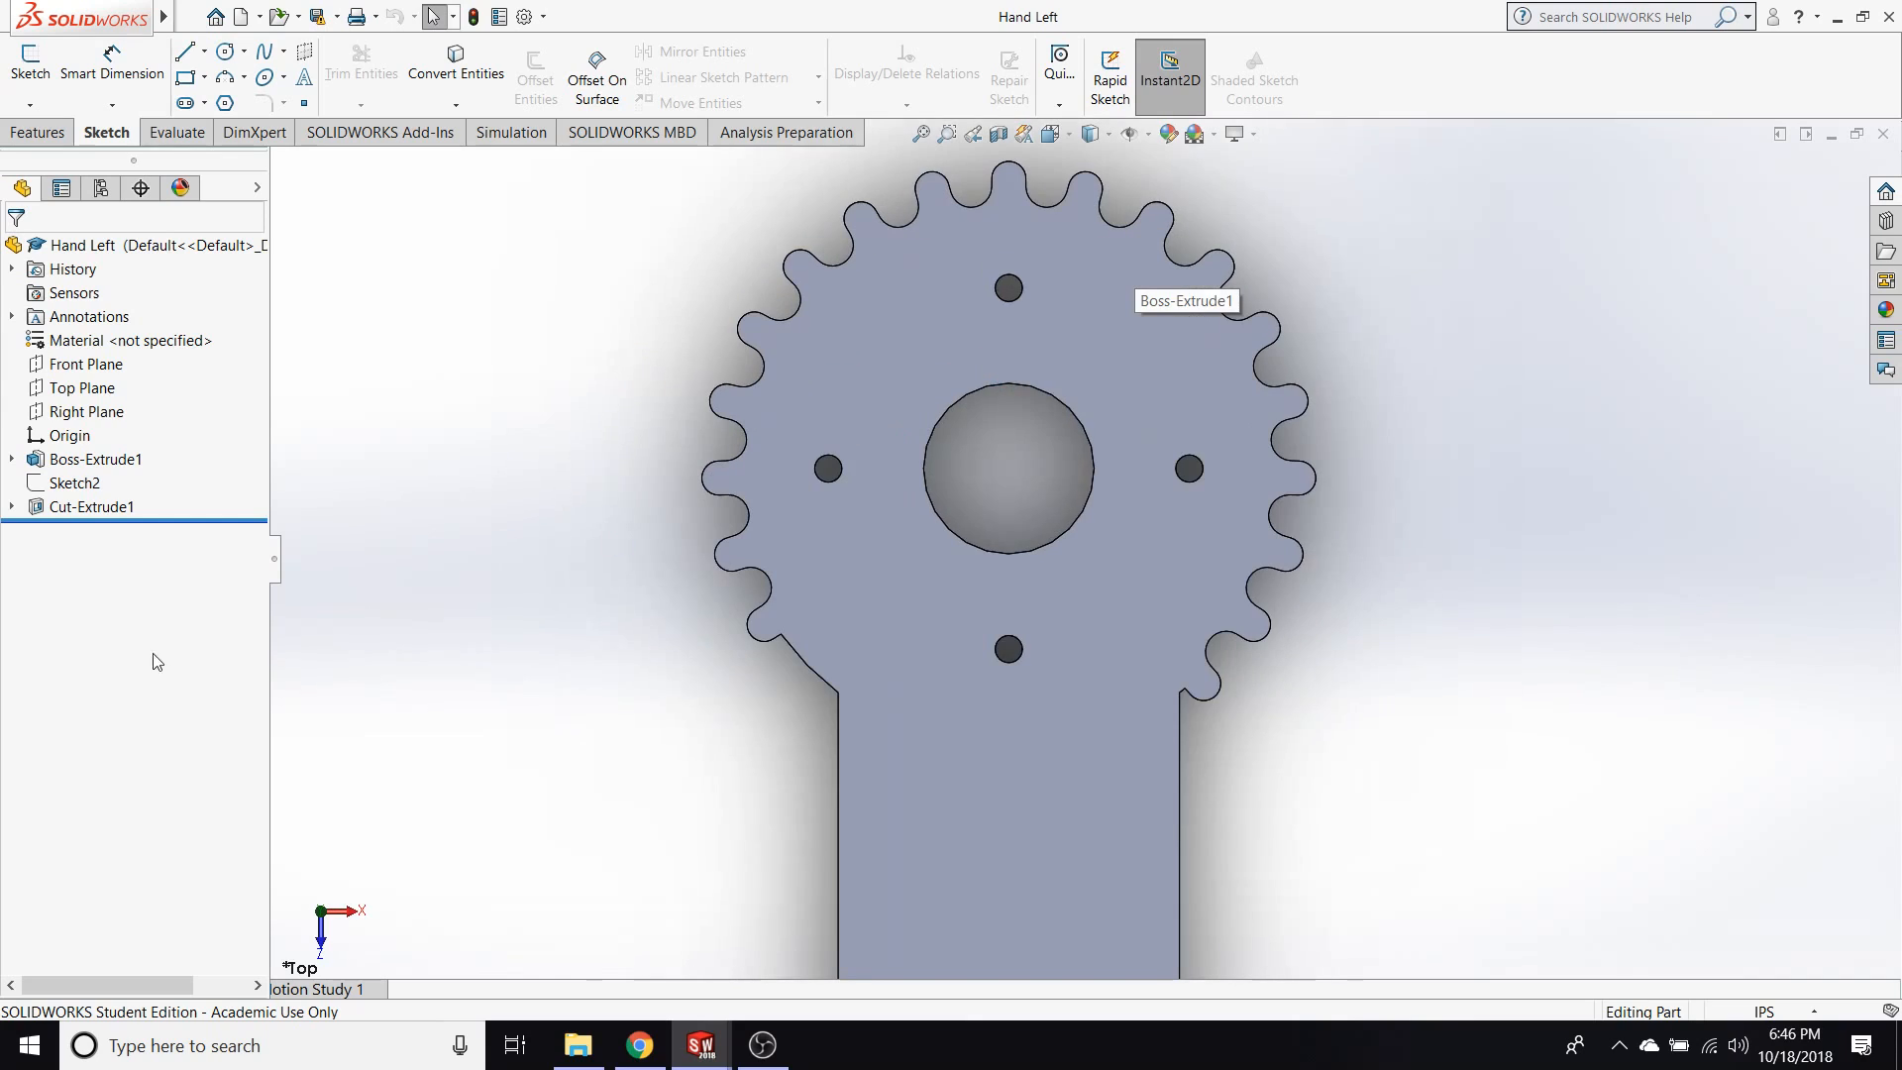
Try moving the rollback bar below Cut-Extrude1 in the Hand Left part's feature history.
click(107, 518)
mouse_move(107, 515)
mouse_down()
mouse_move(138, 442)
mouse_move(175, 446)
mouse_move(147, 523)
mouse_up()
scroll(695, 642, up, 7)
scroll(967, 615, down, 2)
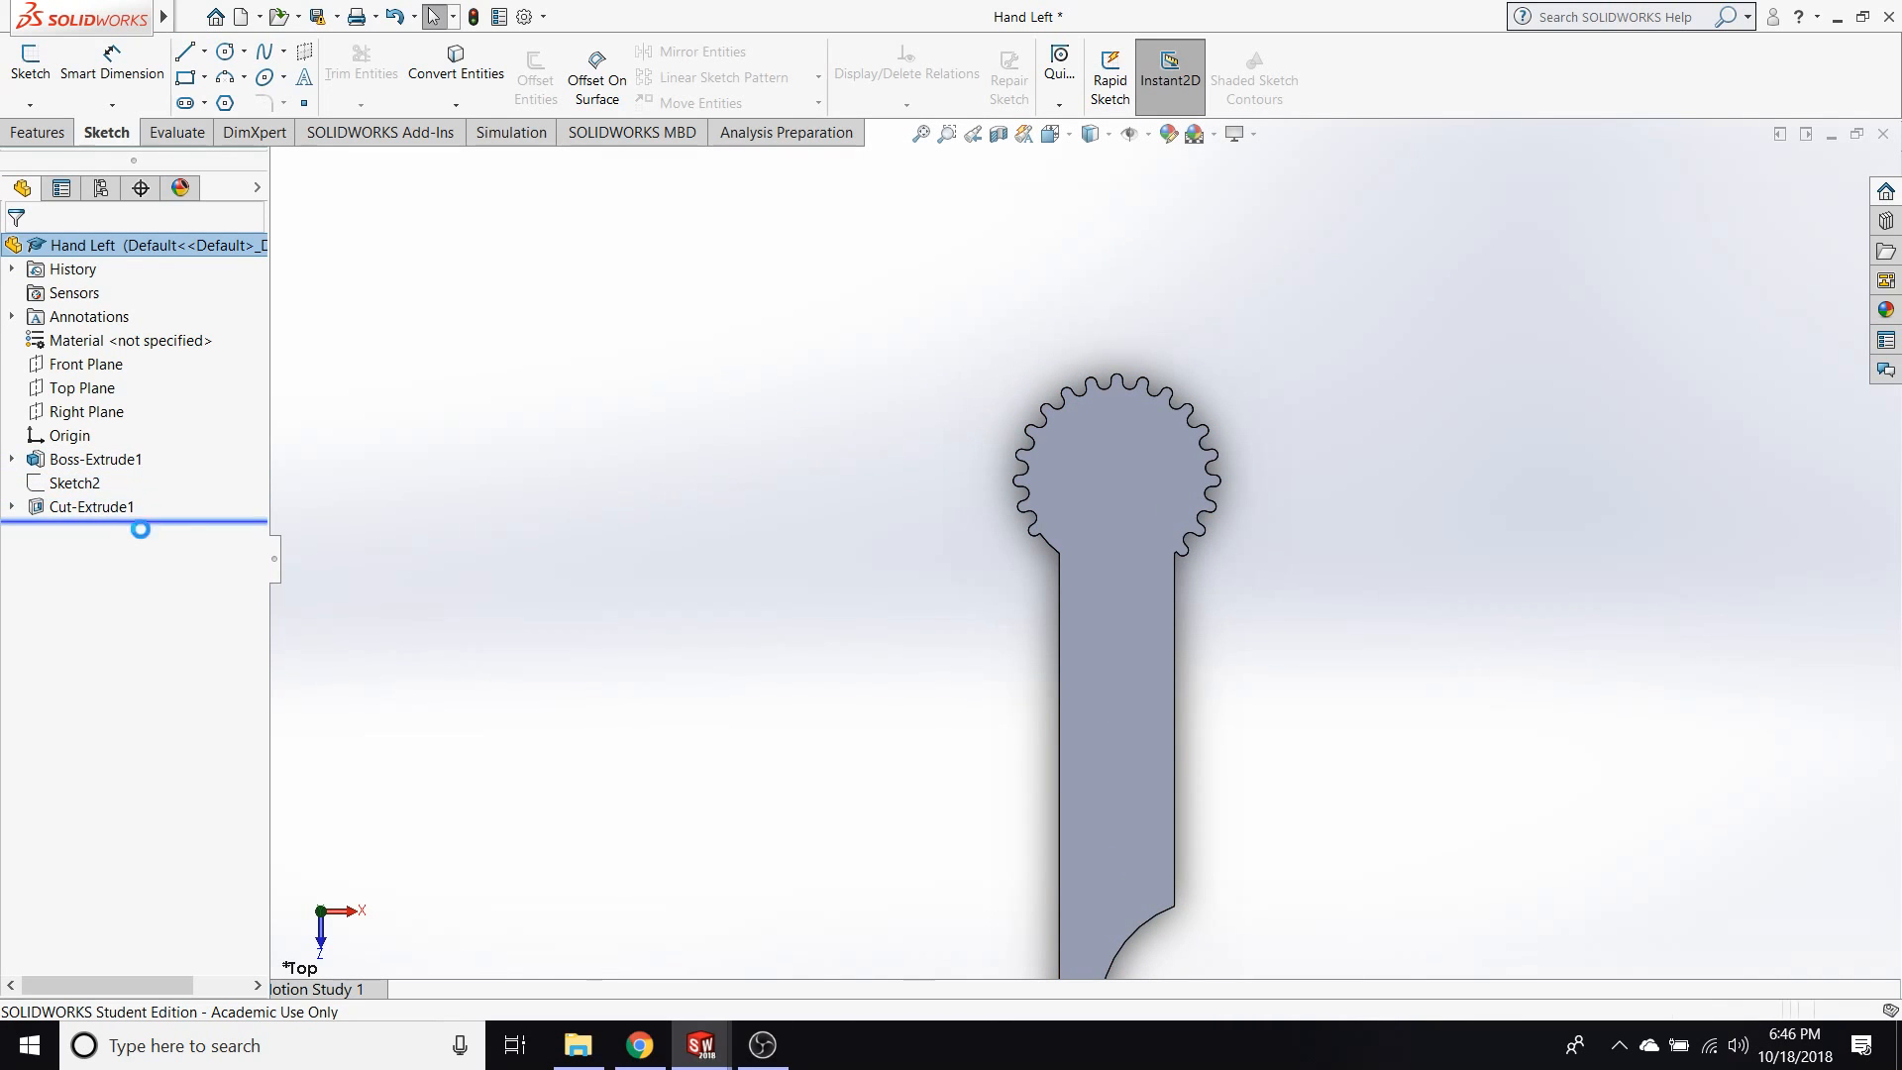
Open Sketch1 of Boss-Extrude1 for editing and examine the gear tooth profile and its dimensions.
click(11, 460)
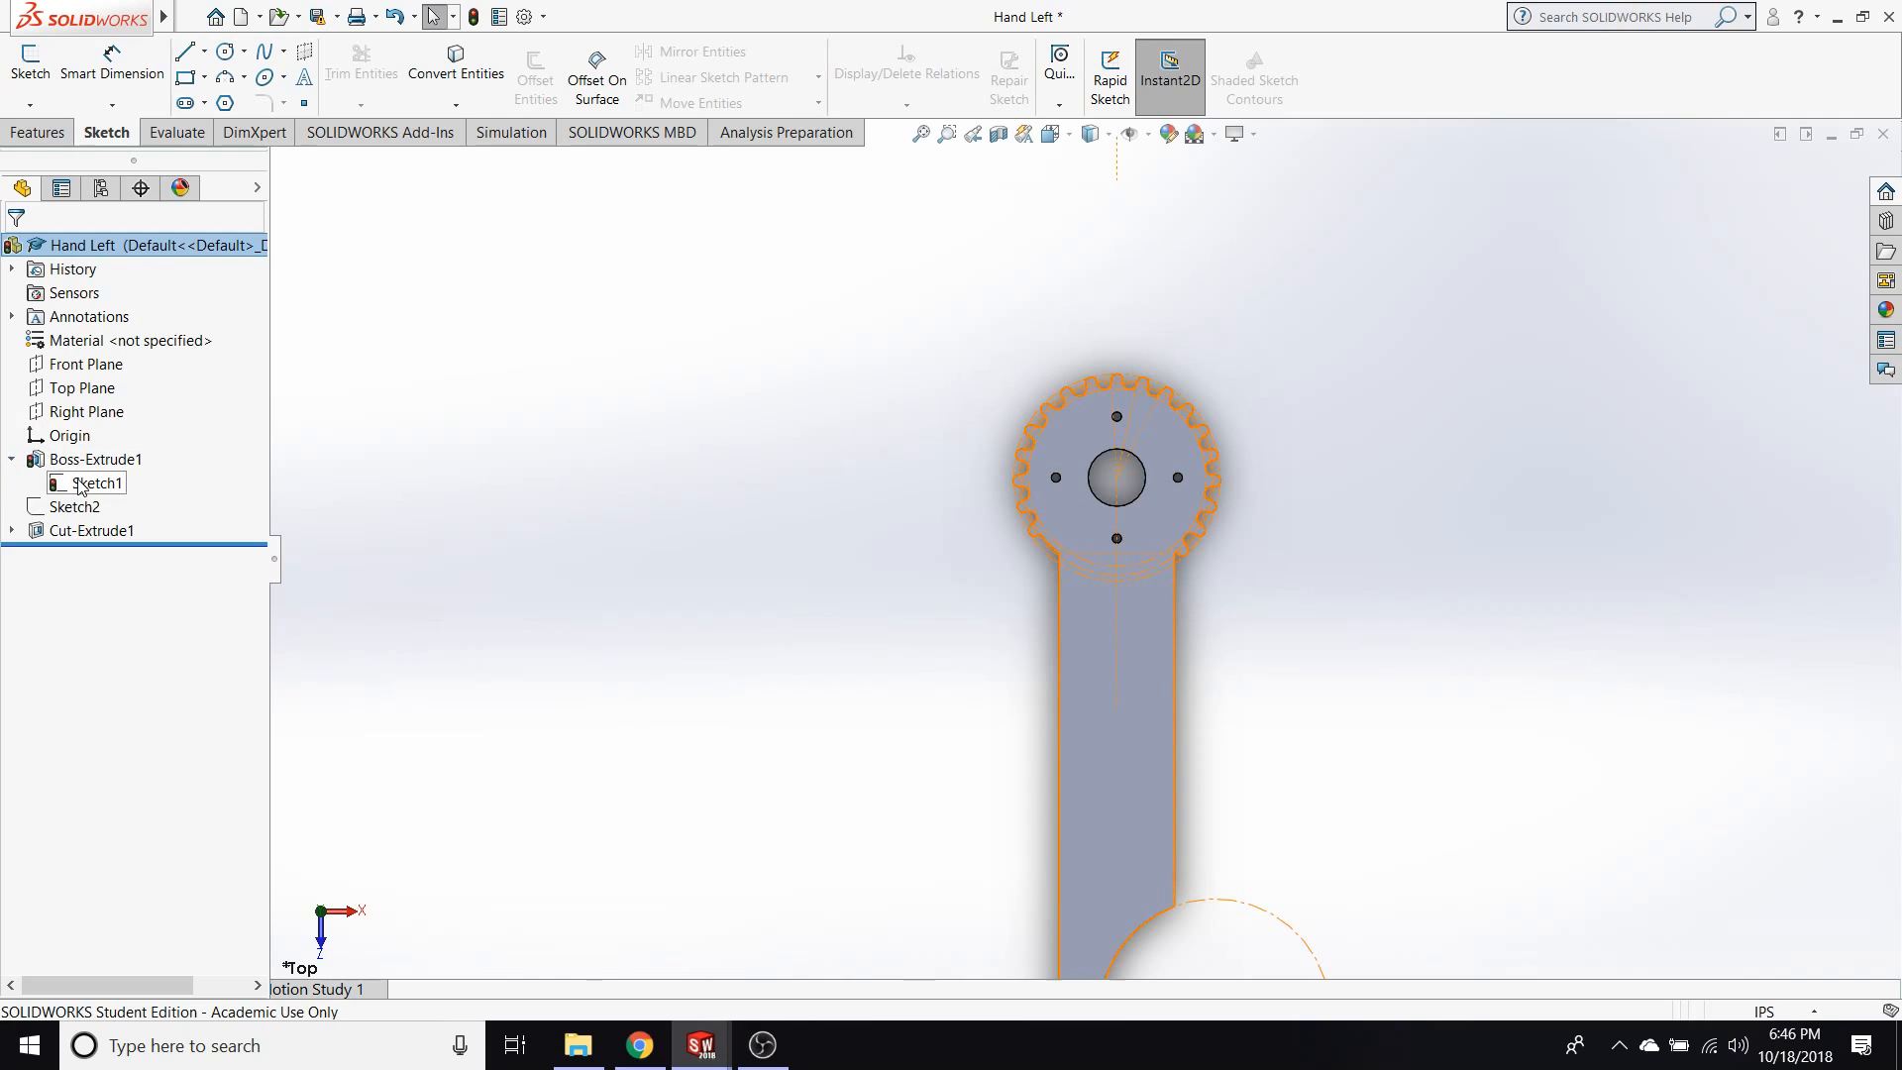
click(81, 485)
click(93, 419)
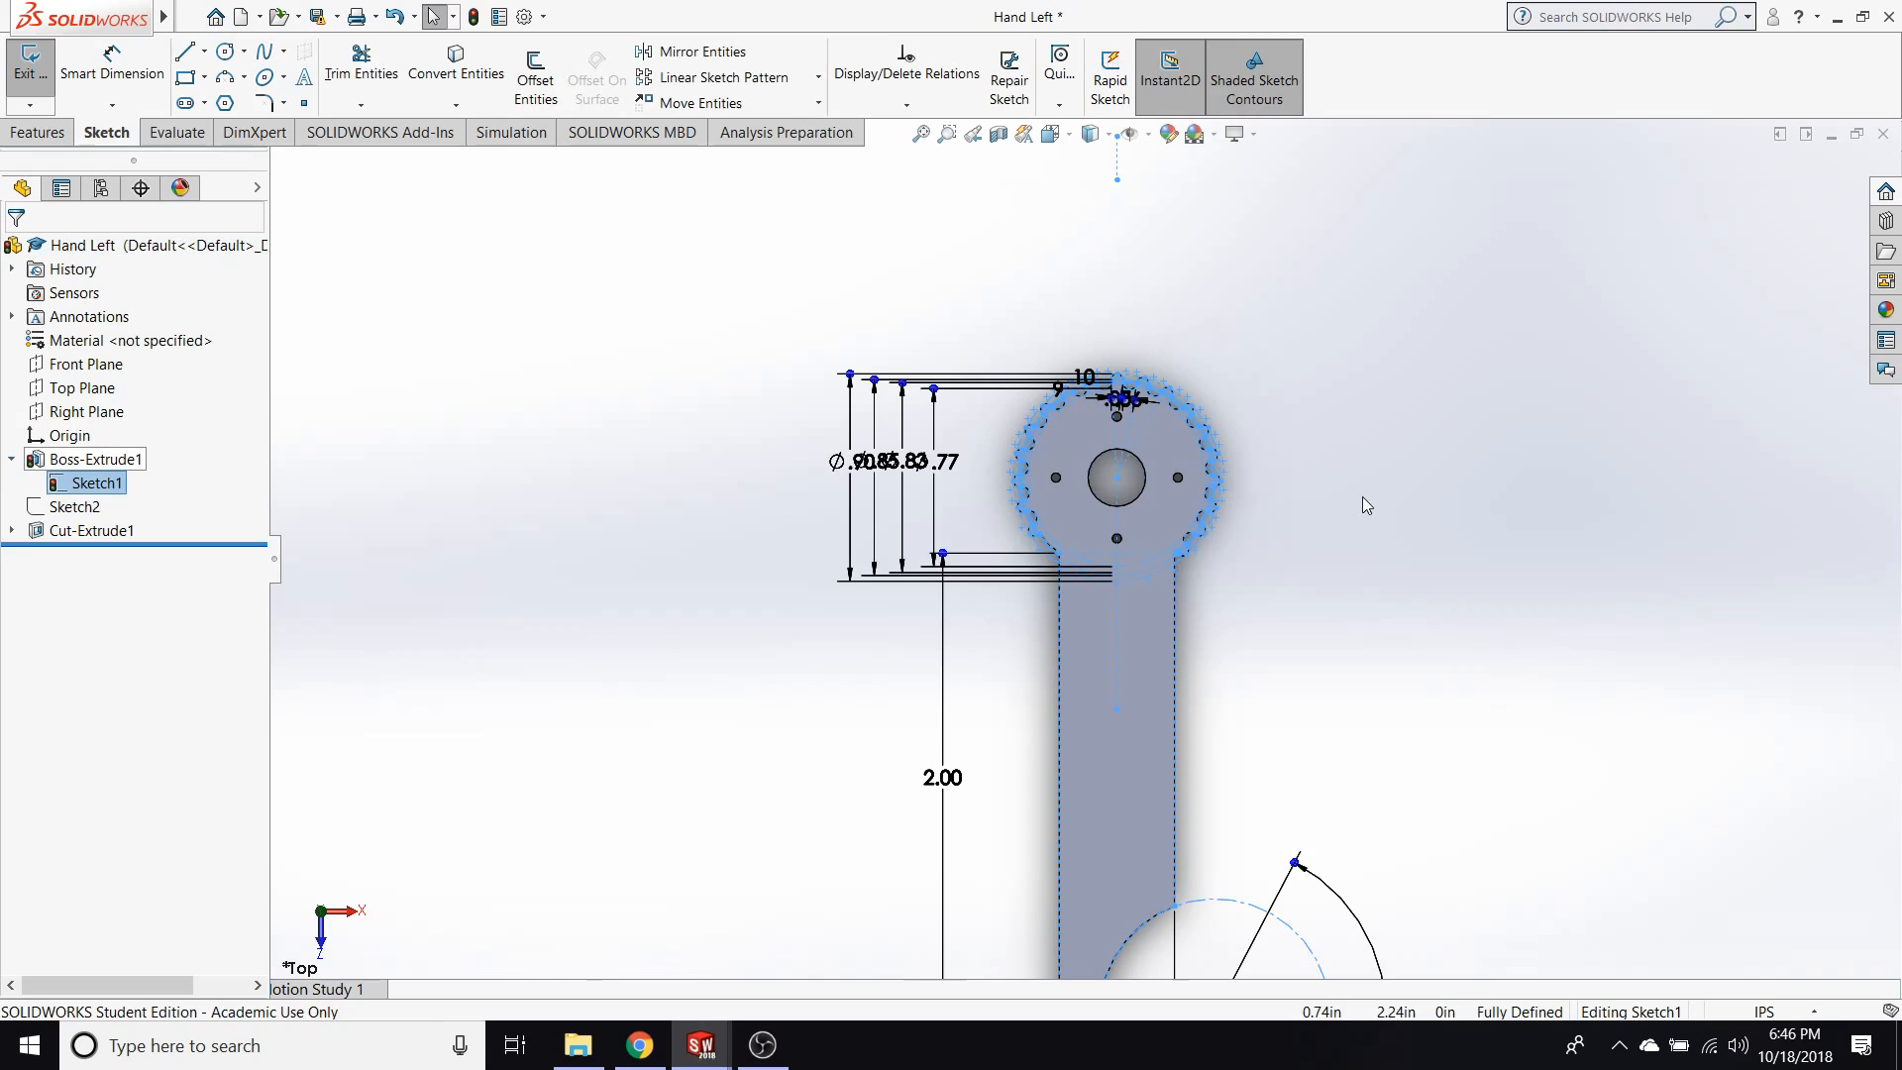
scroll(1144, 436, down, 7)
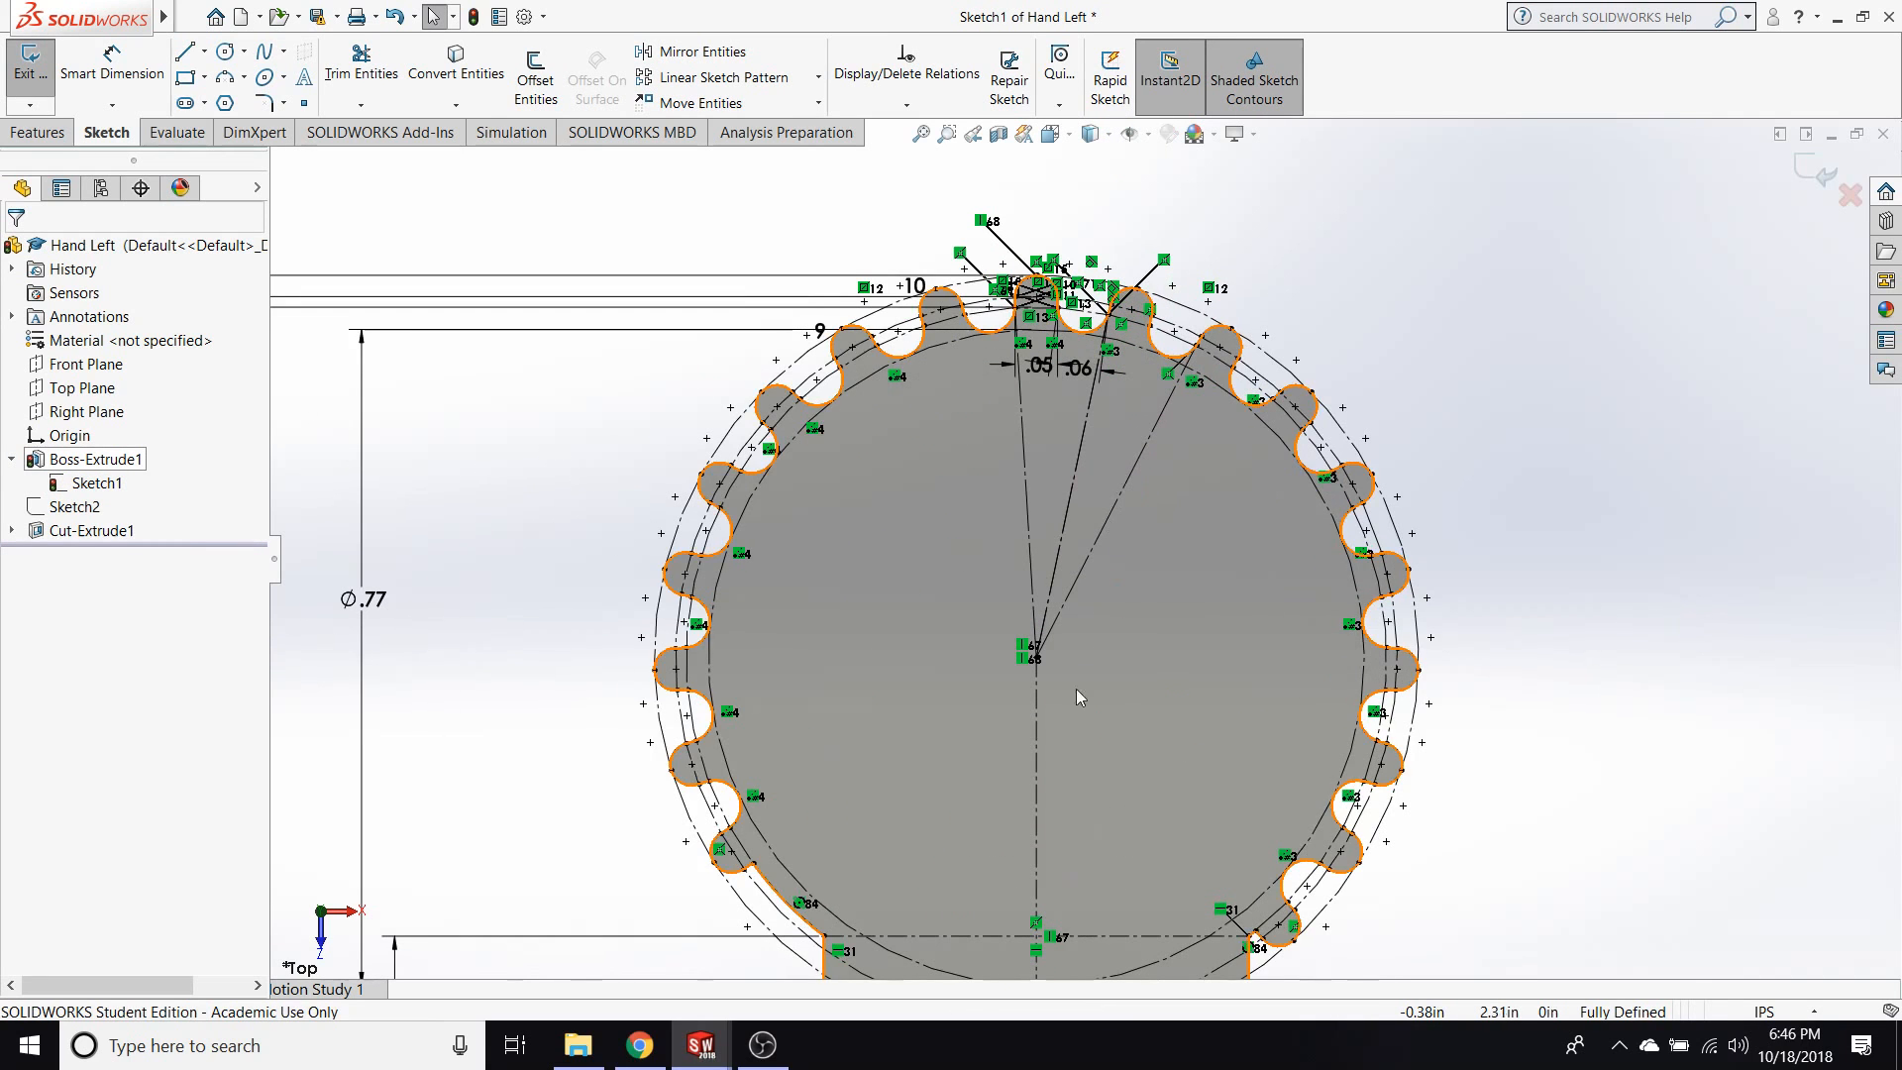
scroll(1076, 688, up, 3)
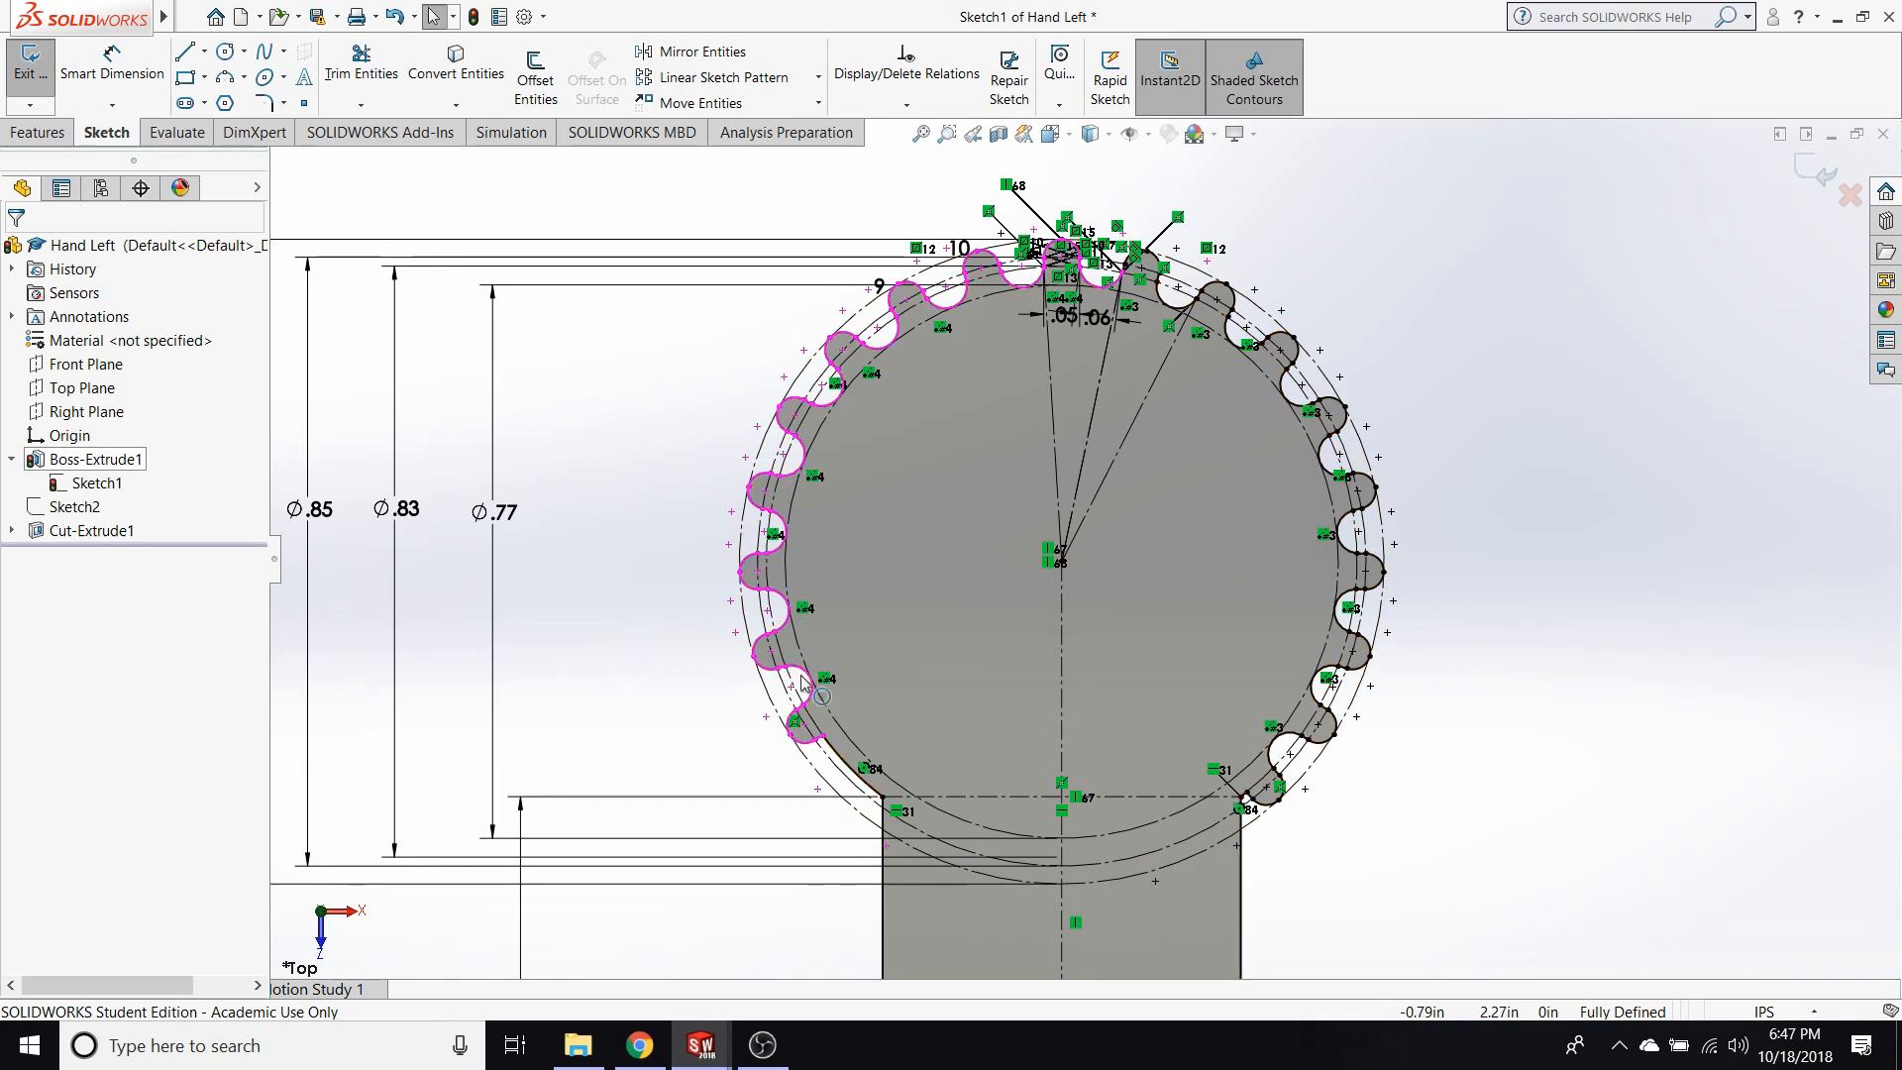
Select the individual arcs that form the lowest tooth and adjoining gap on the left side of the gear profile.
scroll(752, 694, down, 3)
scroll(965, 670, down, 4)
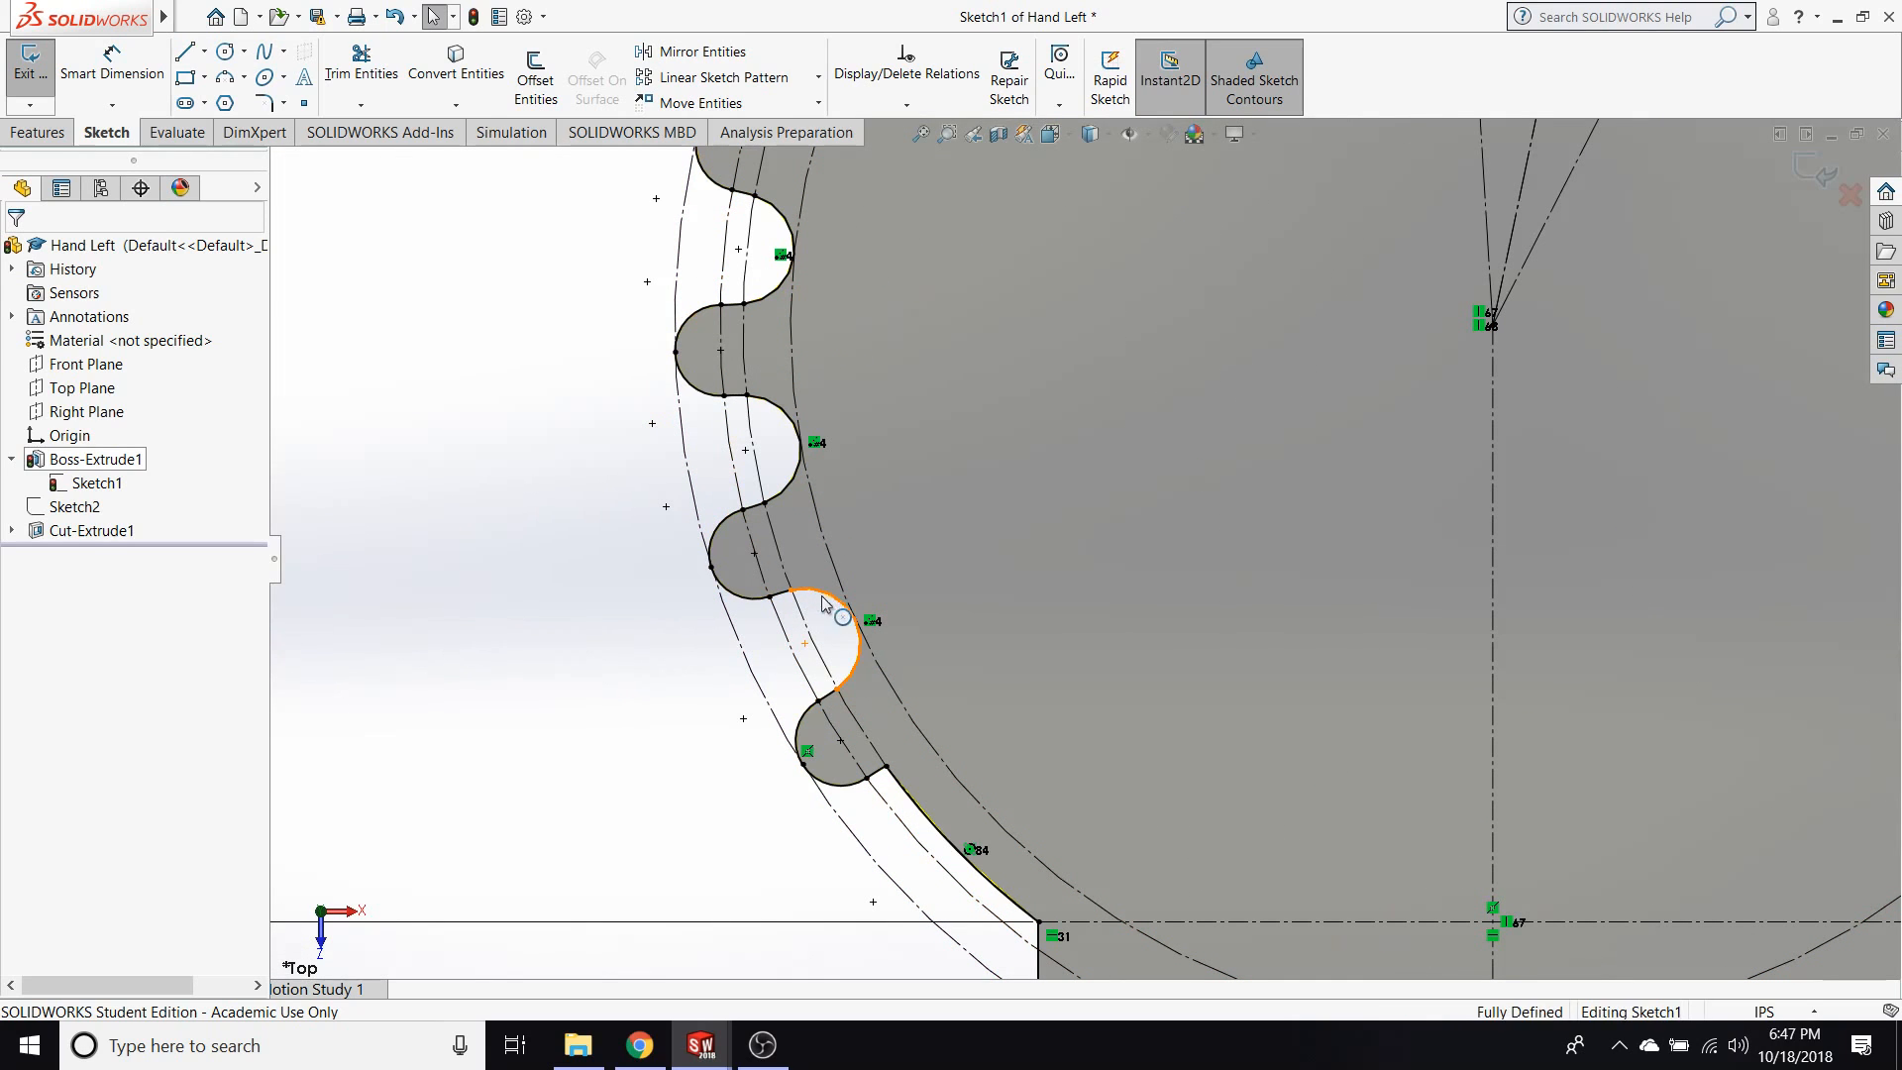
click(850, 679)
ctrl+click(877, 772)
ctrl+click(850, 784)
ctrl+click(803, 717)
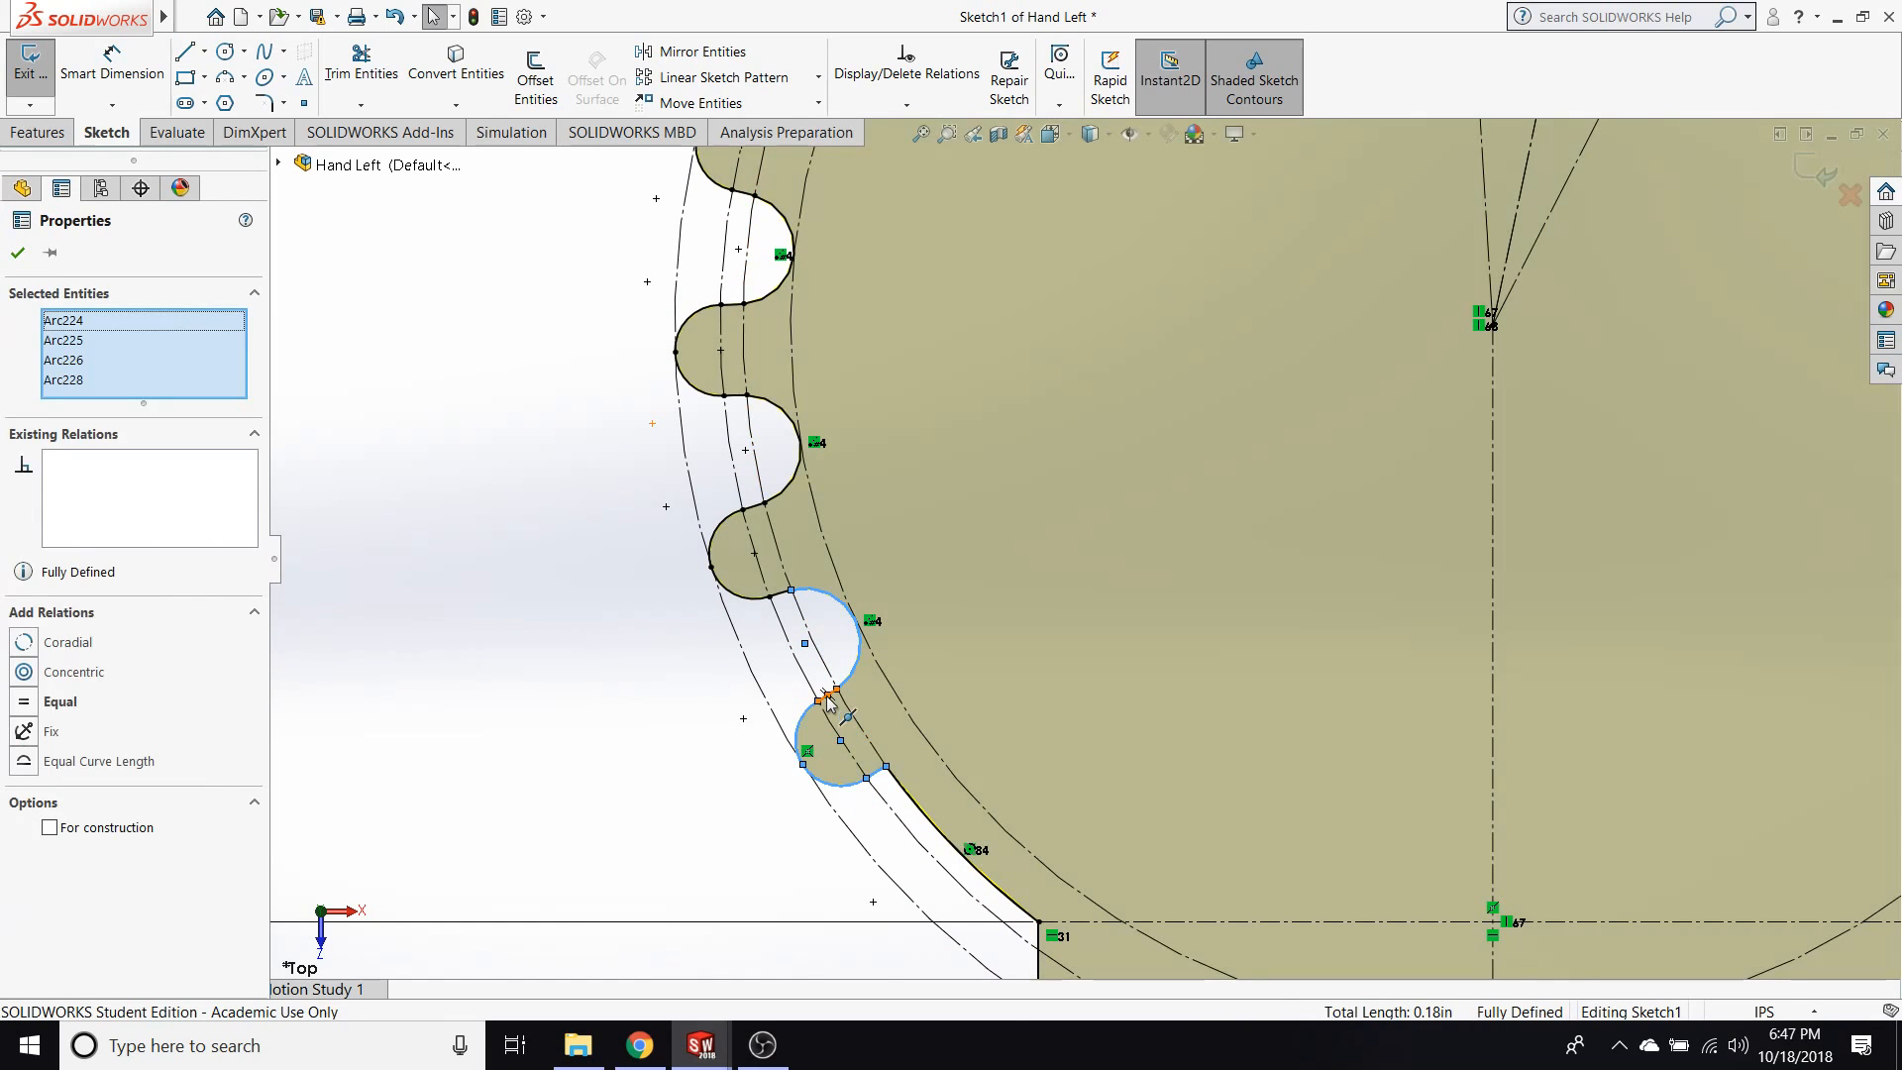
click(827, 695)
key(Delete)
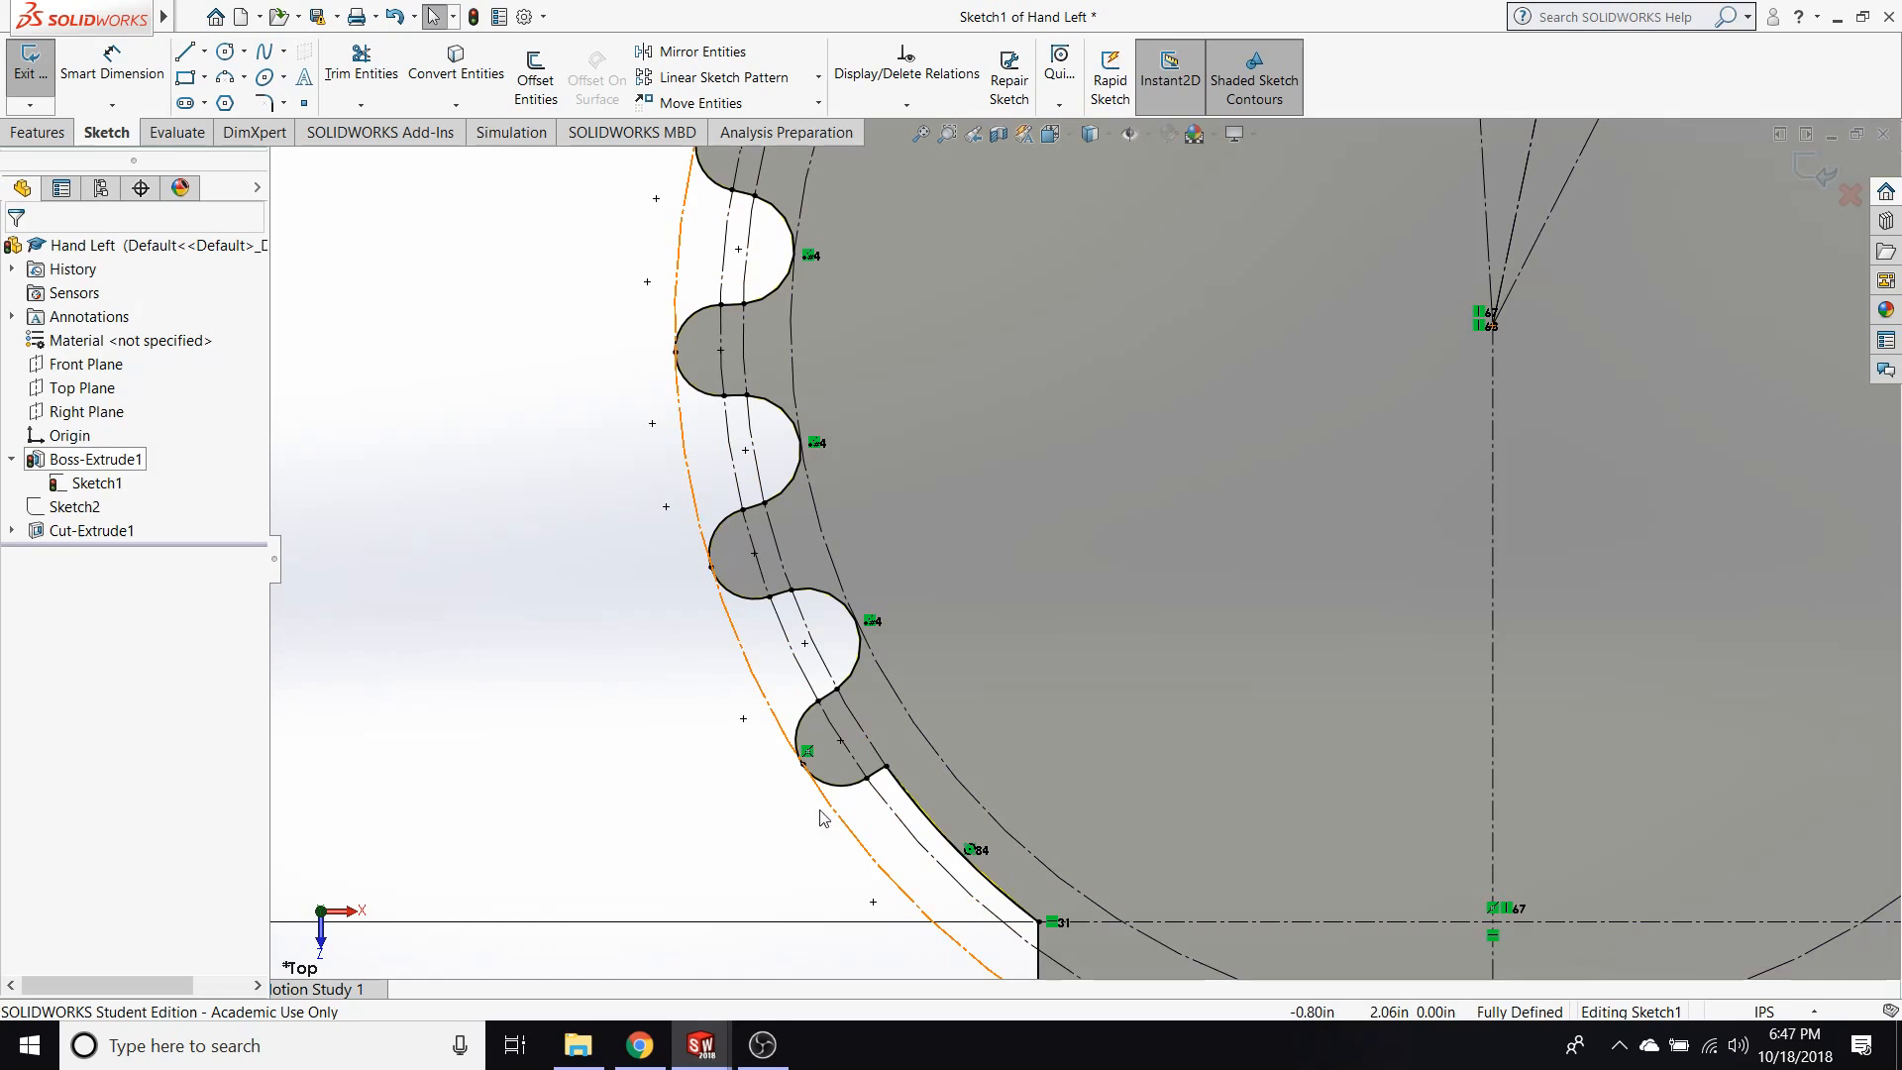
Box-select all arcs of the lowest left tooth and its gap to show the repeating tooth unit, and clear the selection.
drag(770, 808, 937, 545)
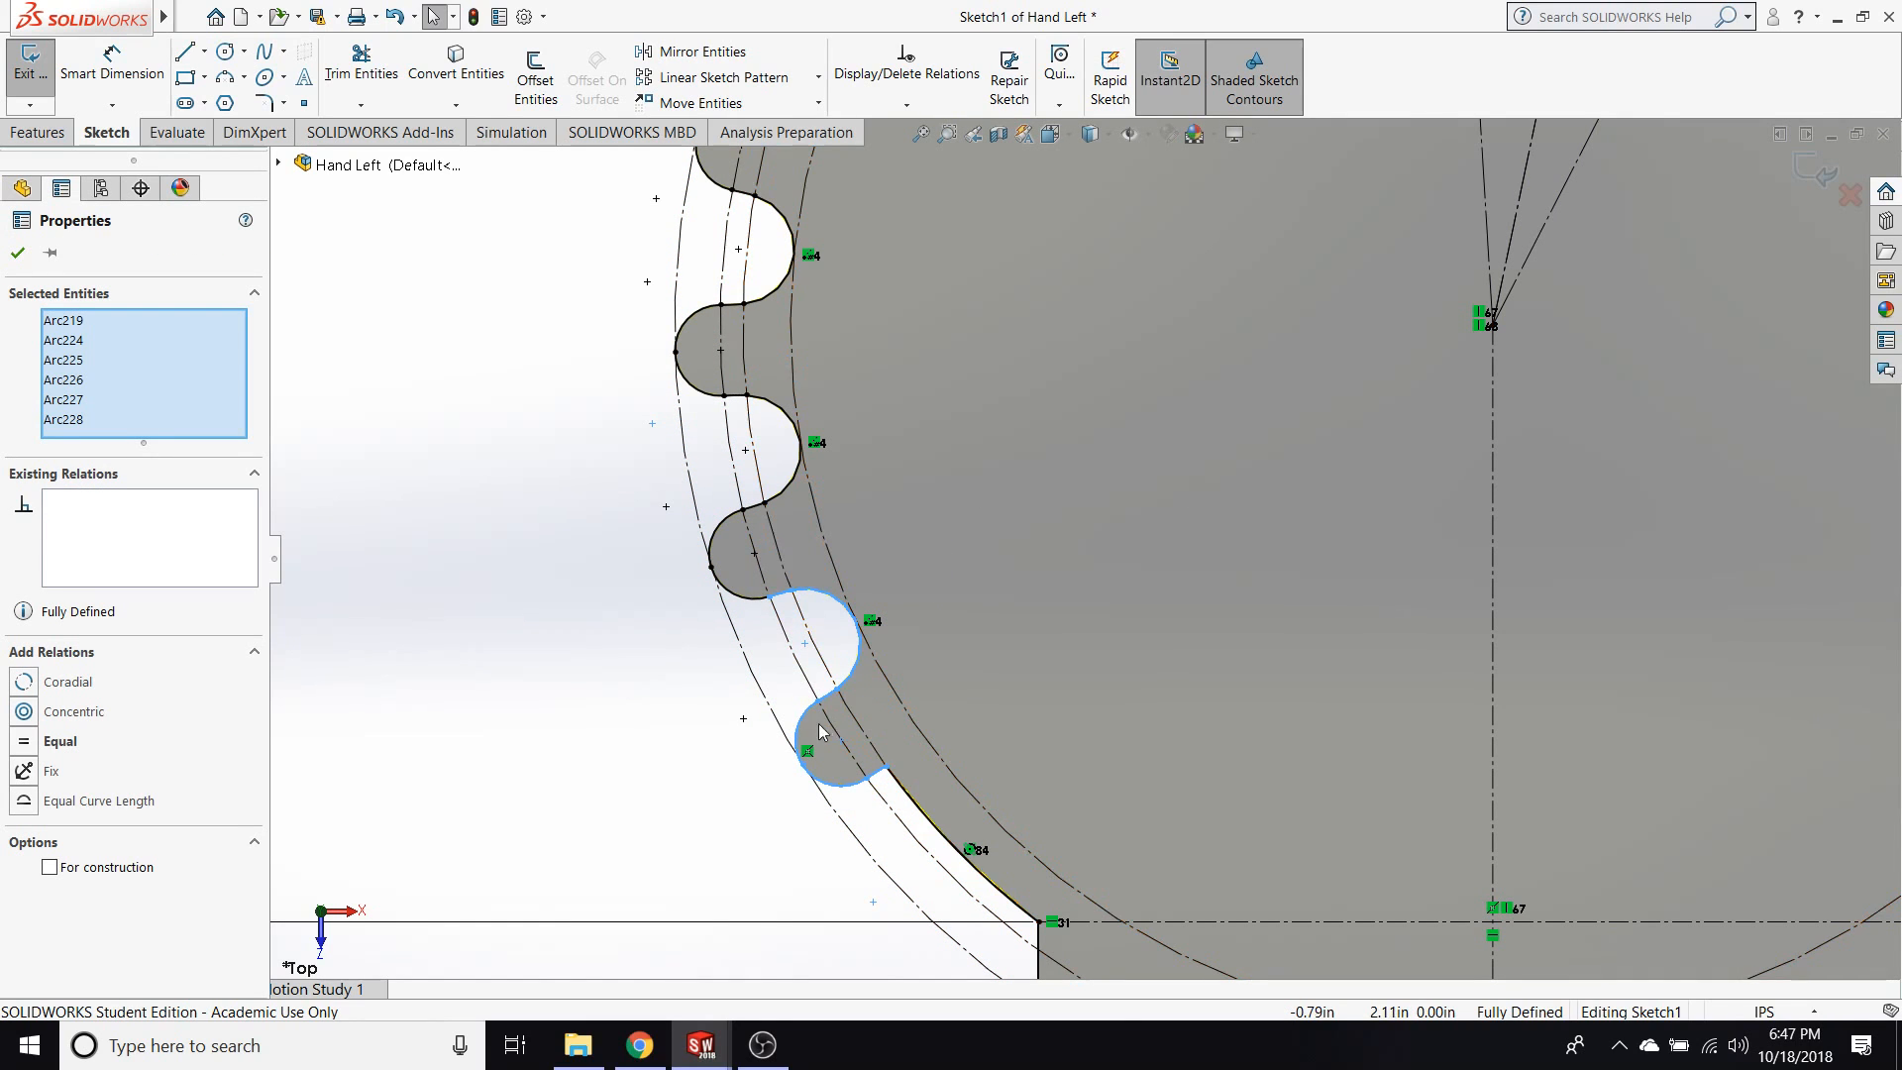
scroll(906, 576, up, 2)
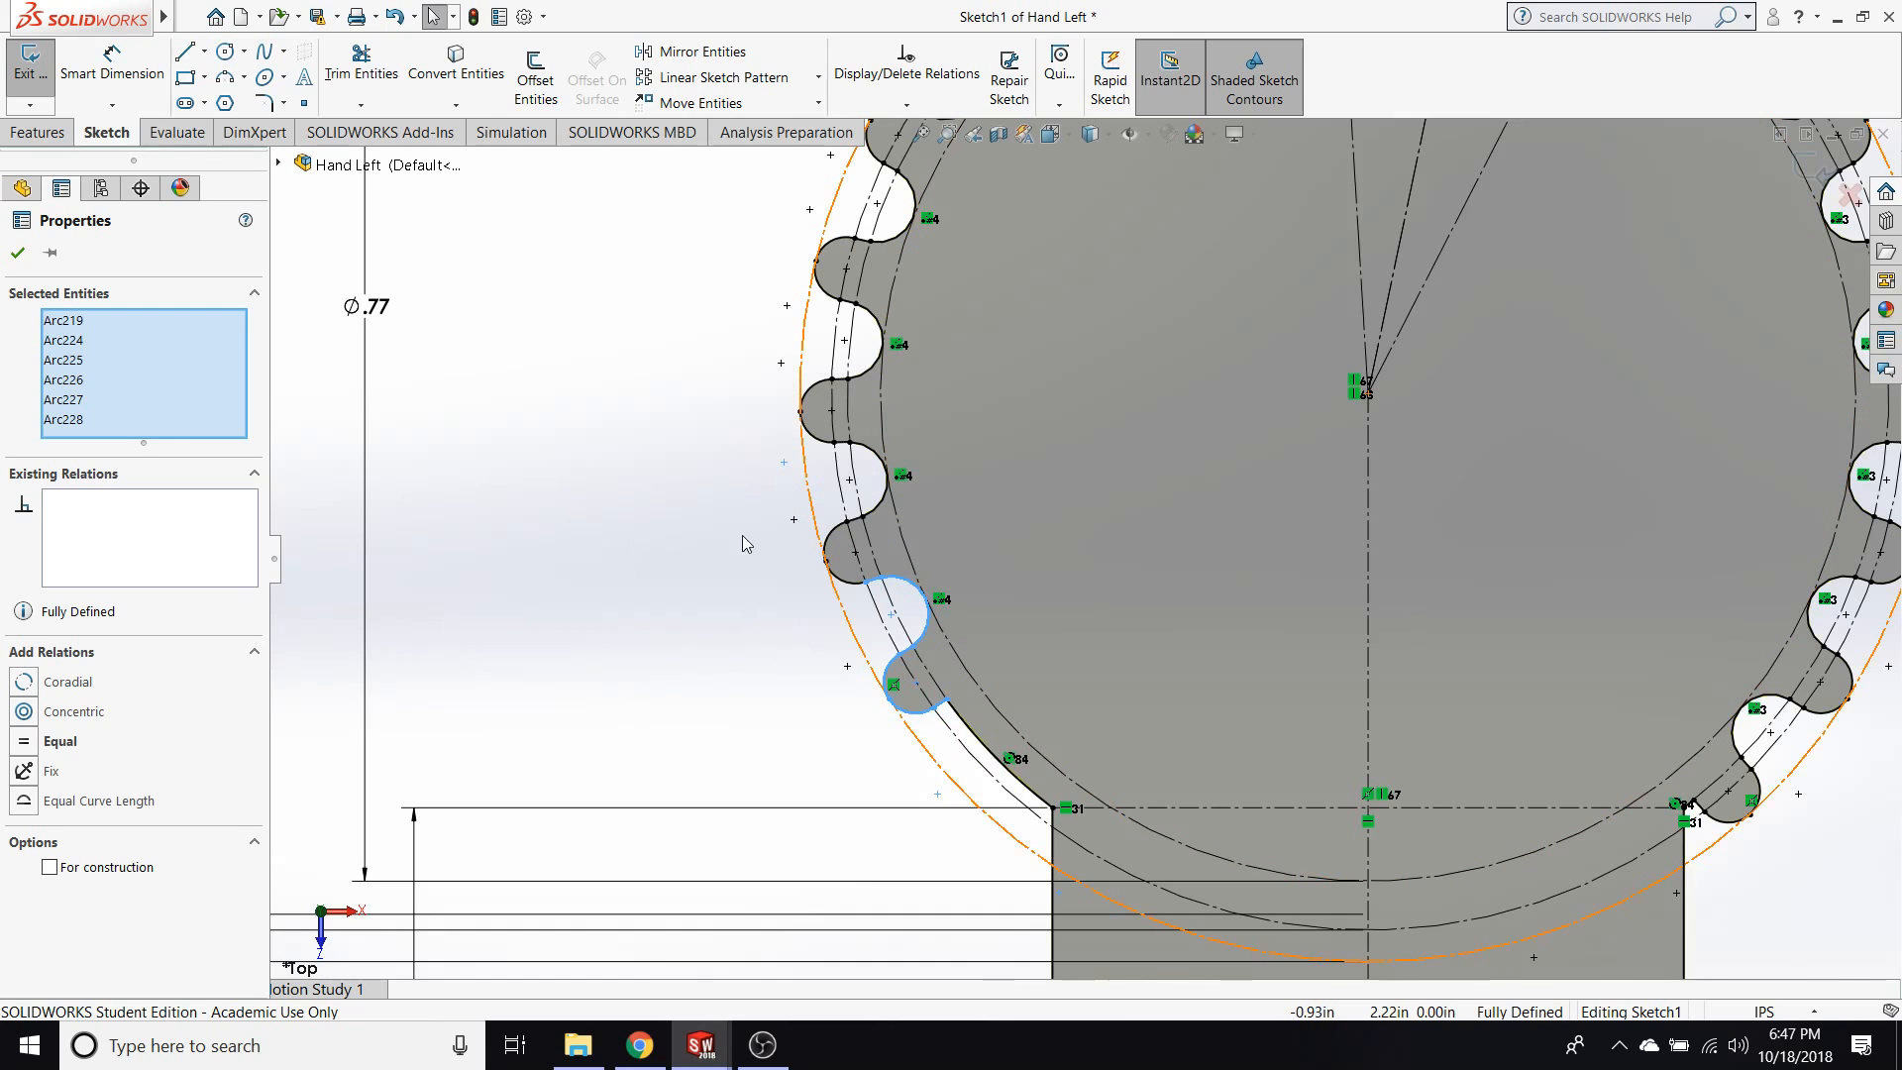
scroll(758, 505, up, 3)
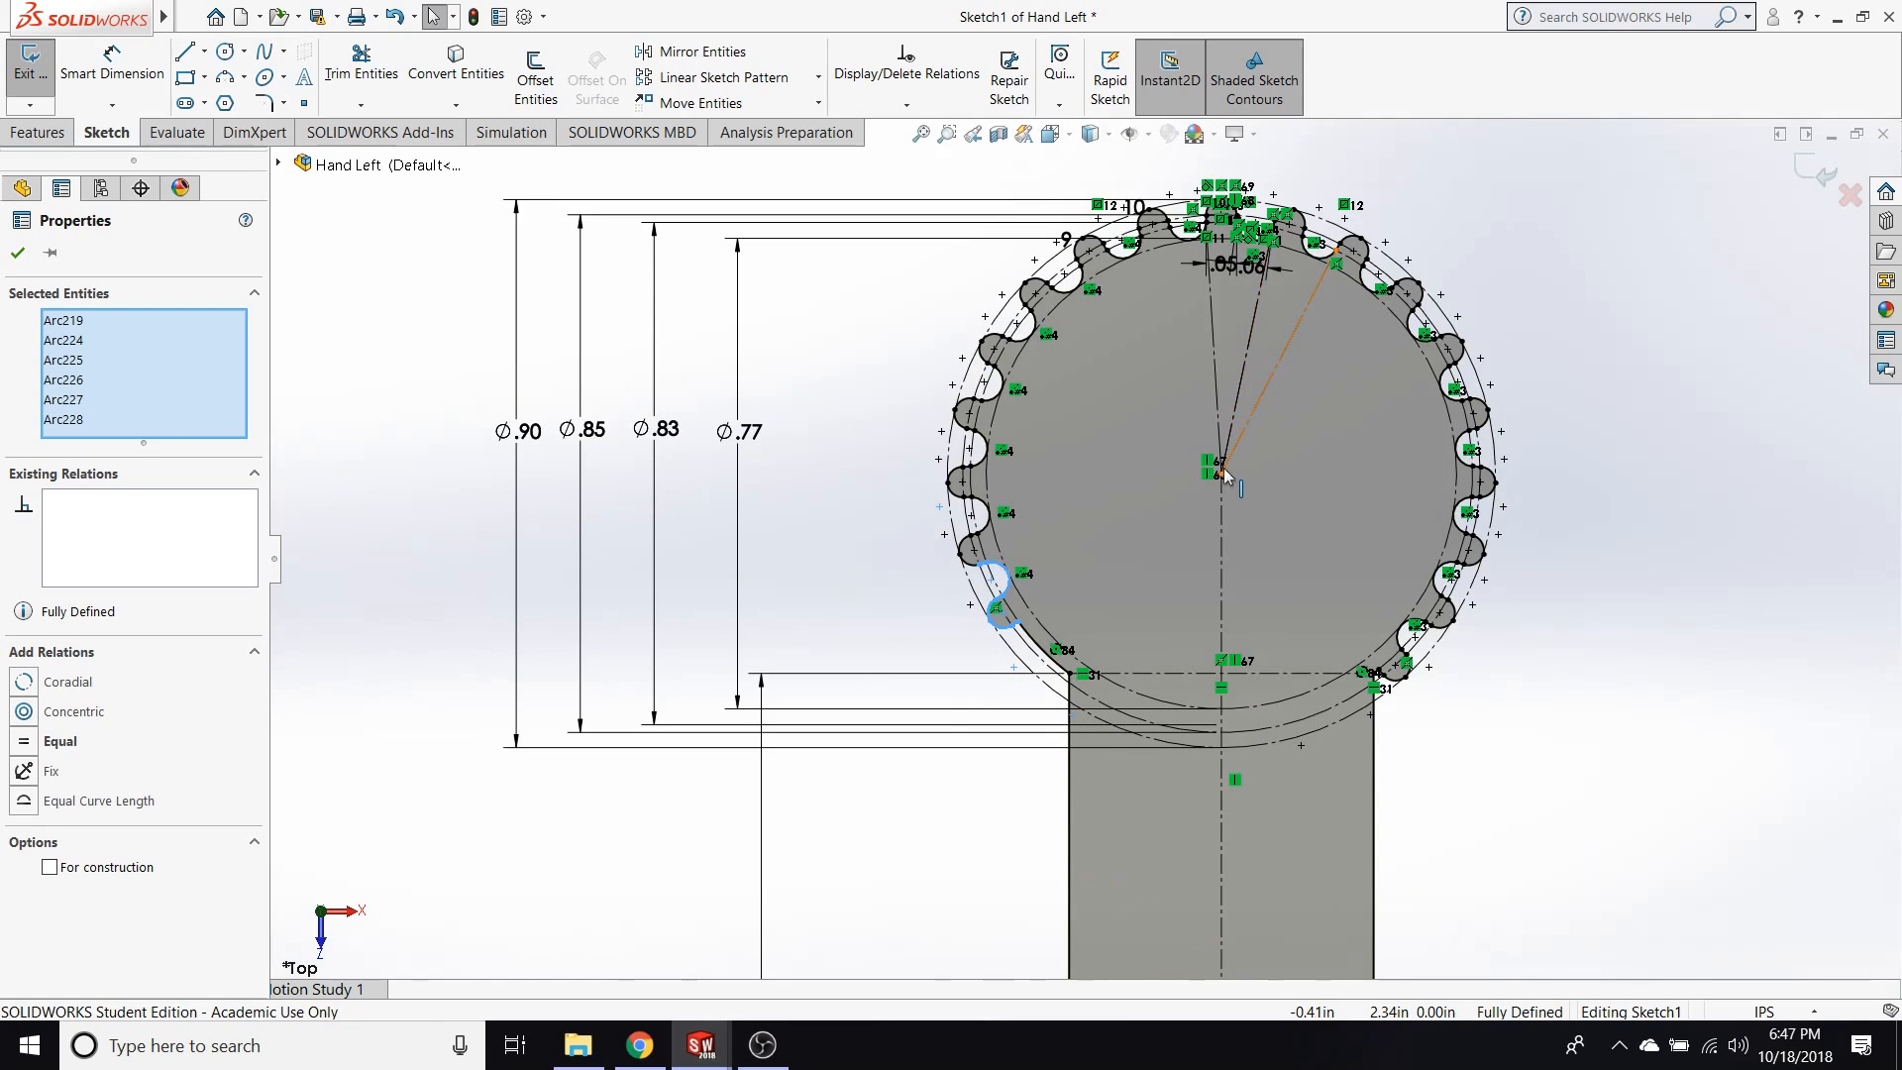
click(886, 379)
Reposition the Ø.90 and Ø.77 diameter dimensions beside the gear profile.
mouse_move(1551, 705)
mouse_down()
mouse_move(939, 156)
mouse_move(910, 163)
mouse_move(1048, 198)
mouse_move(1035, 189)
mouse_move(1408, 489)
mouse_move(916, 375)
mouse_up()
click(854, 396)
click(918, 371)
drag(928, 239, 932, 243)
click(929, 265)
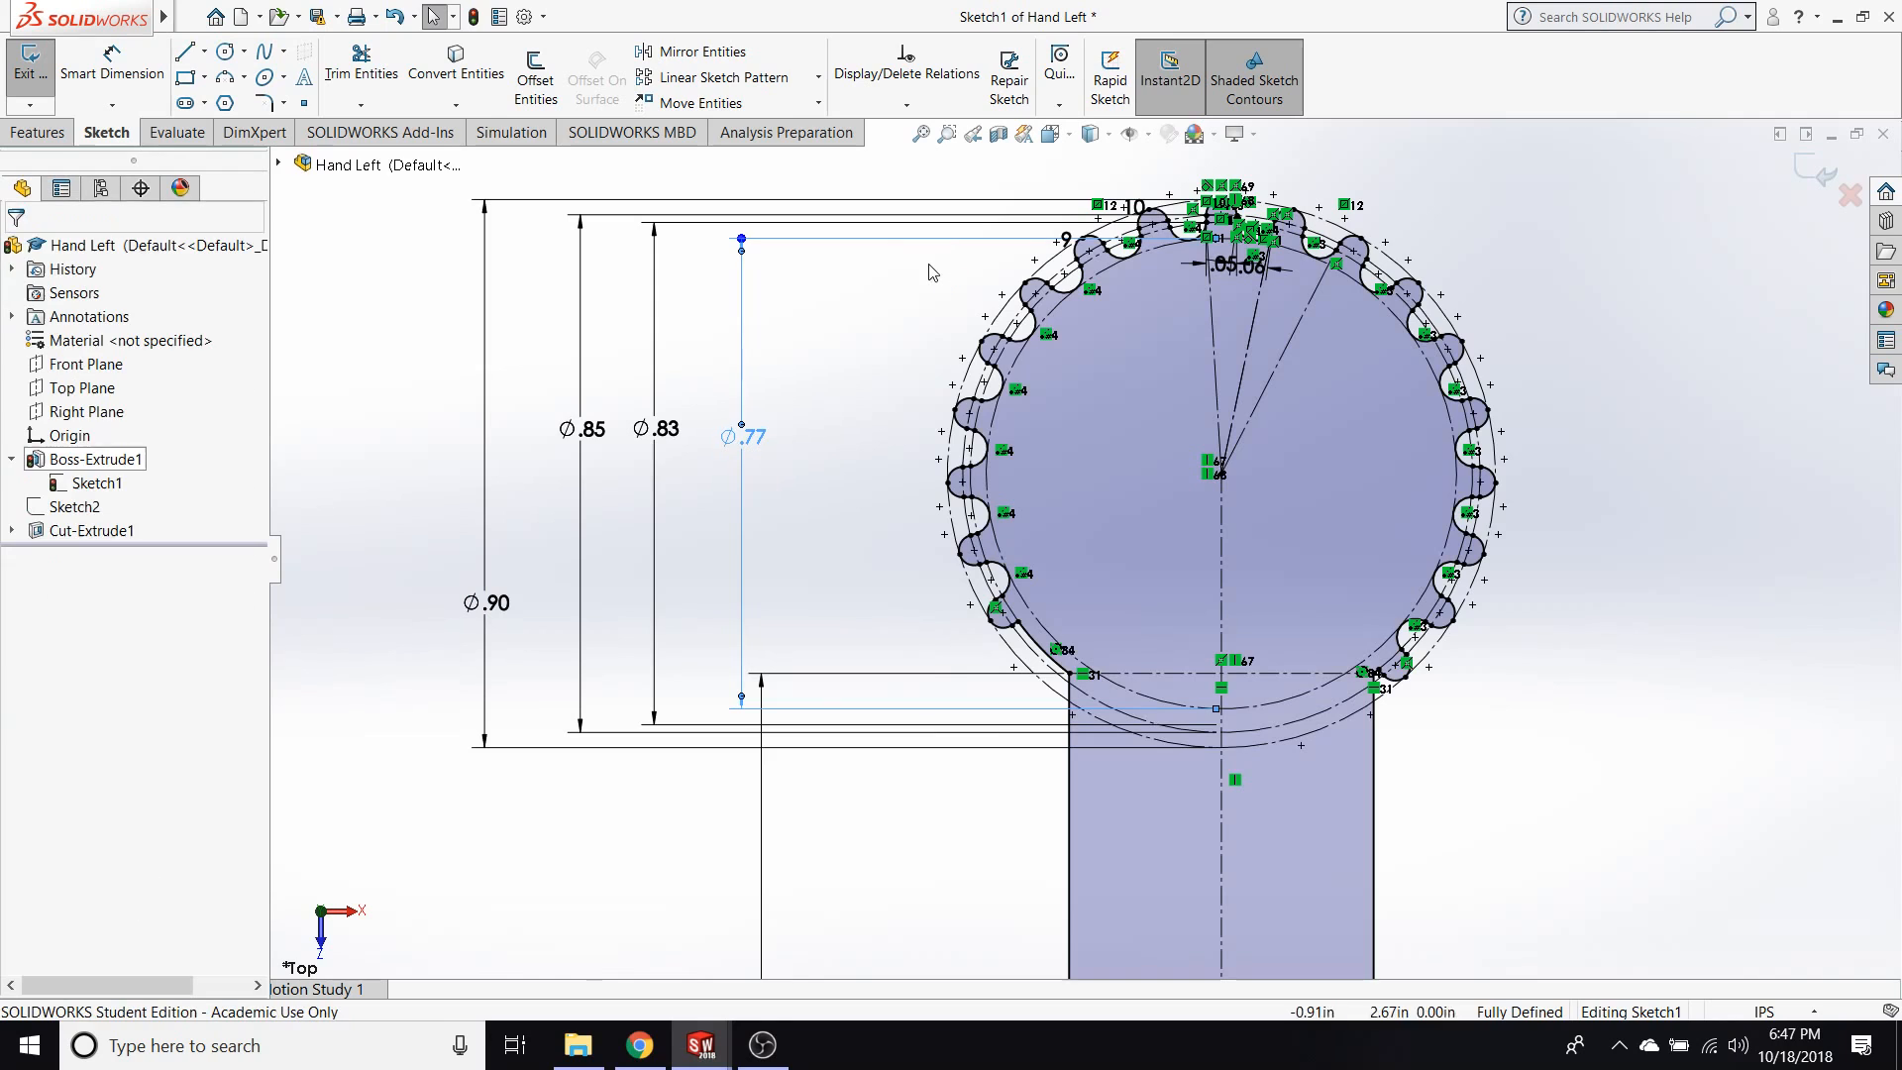
Box-select the whole ring of gear teeth, inspect an arc of the lowest left tooth, and clear the selection.
mouse_move(918, 165)
mouse_down()
mouse_move(1049, 194)
mouse_move(1561, 652)
mouse_move(1545, 693)
mouse_up()
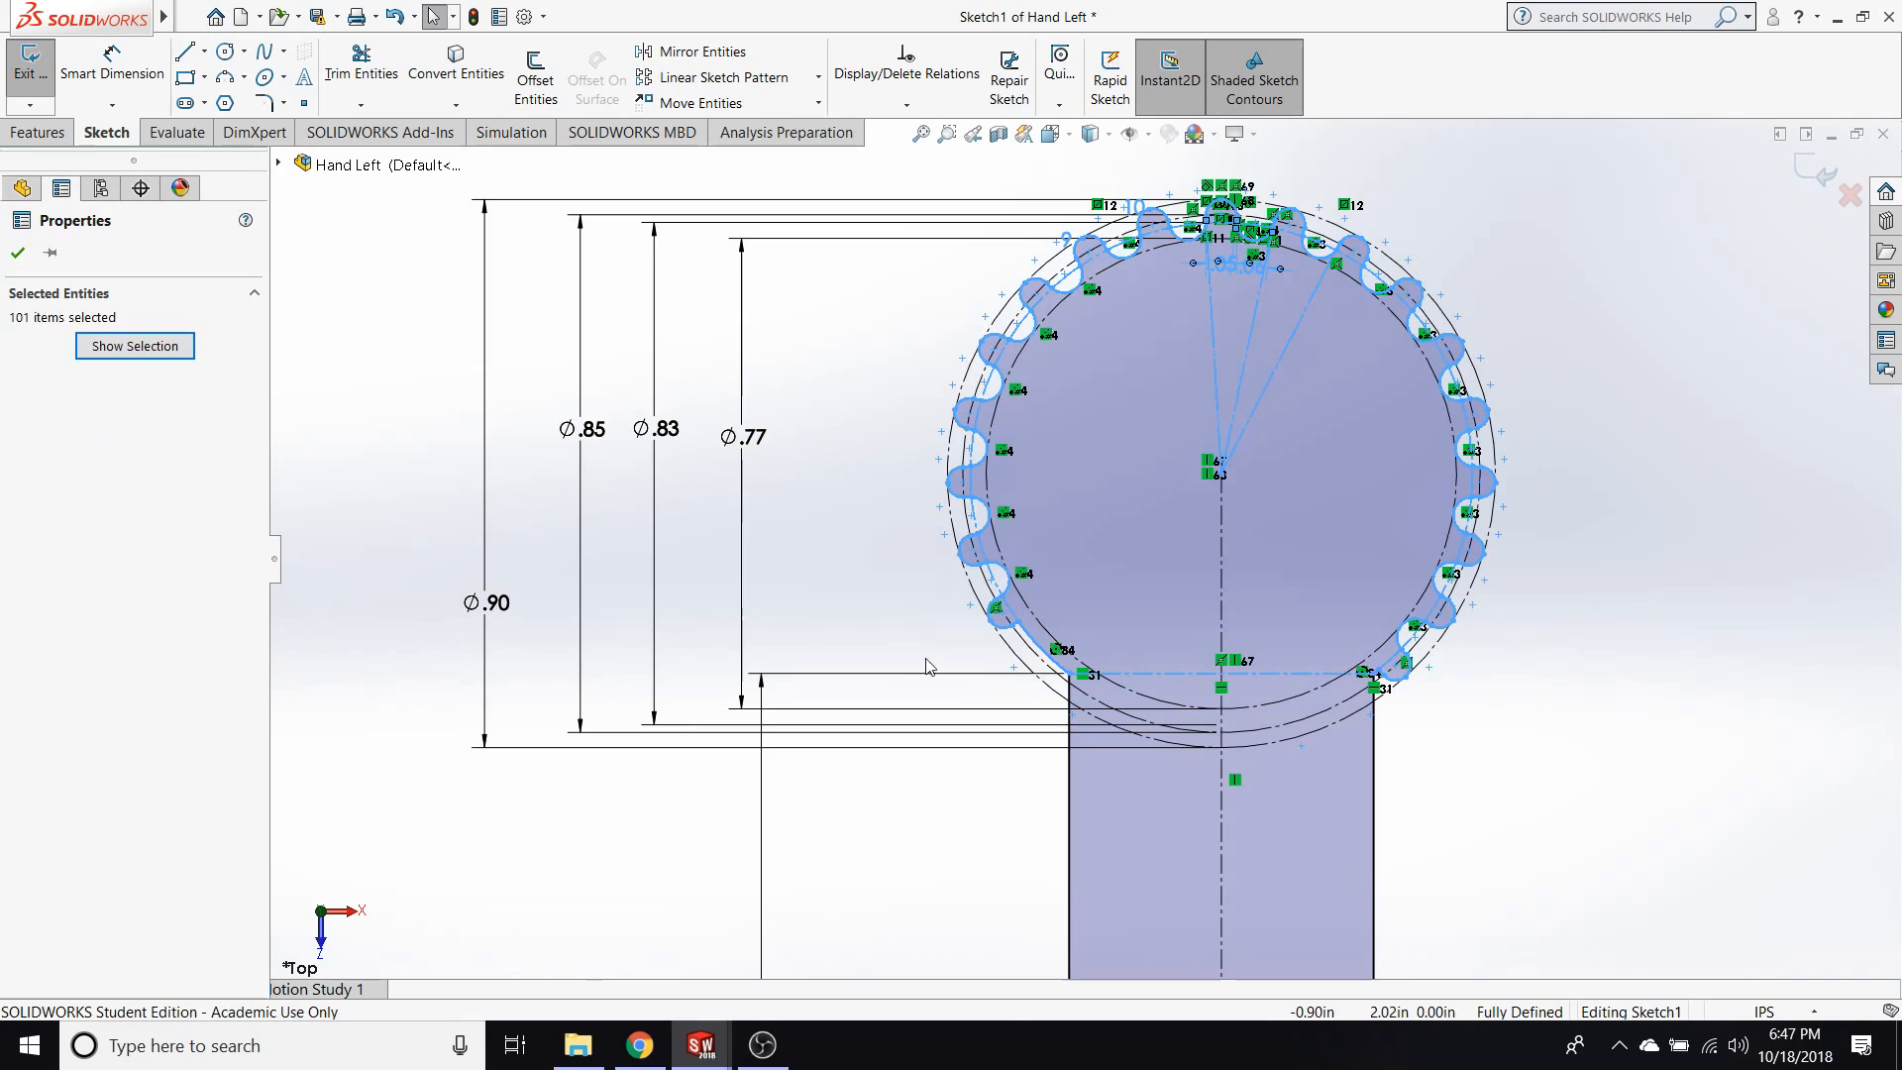
scroll(1019, 602, down, 5)
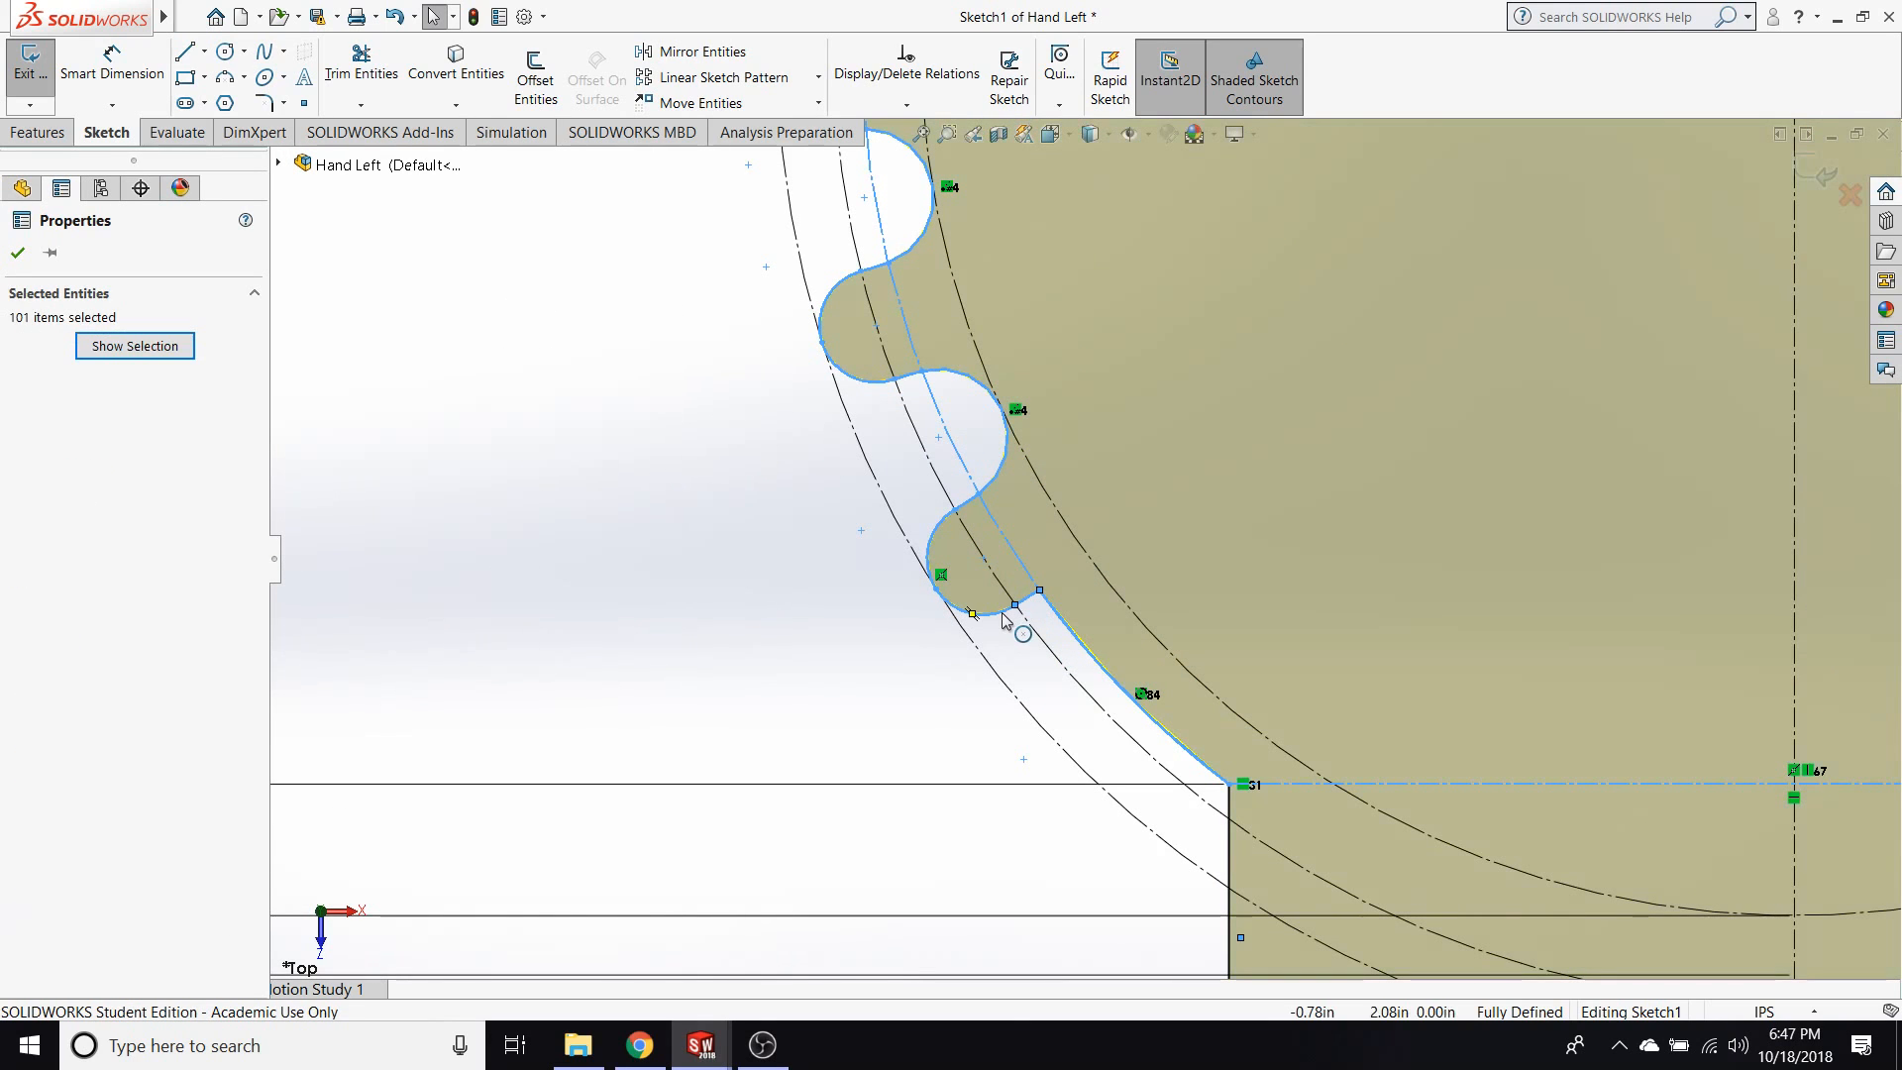
key(ctrl)
ctrl+click(1031, 596)
ctrl+click(999, 610)
ctrl+click(937, 530)
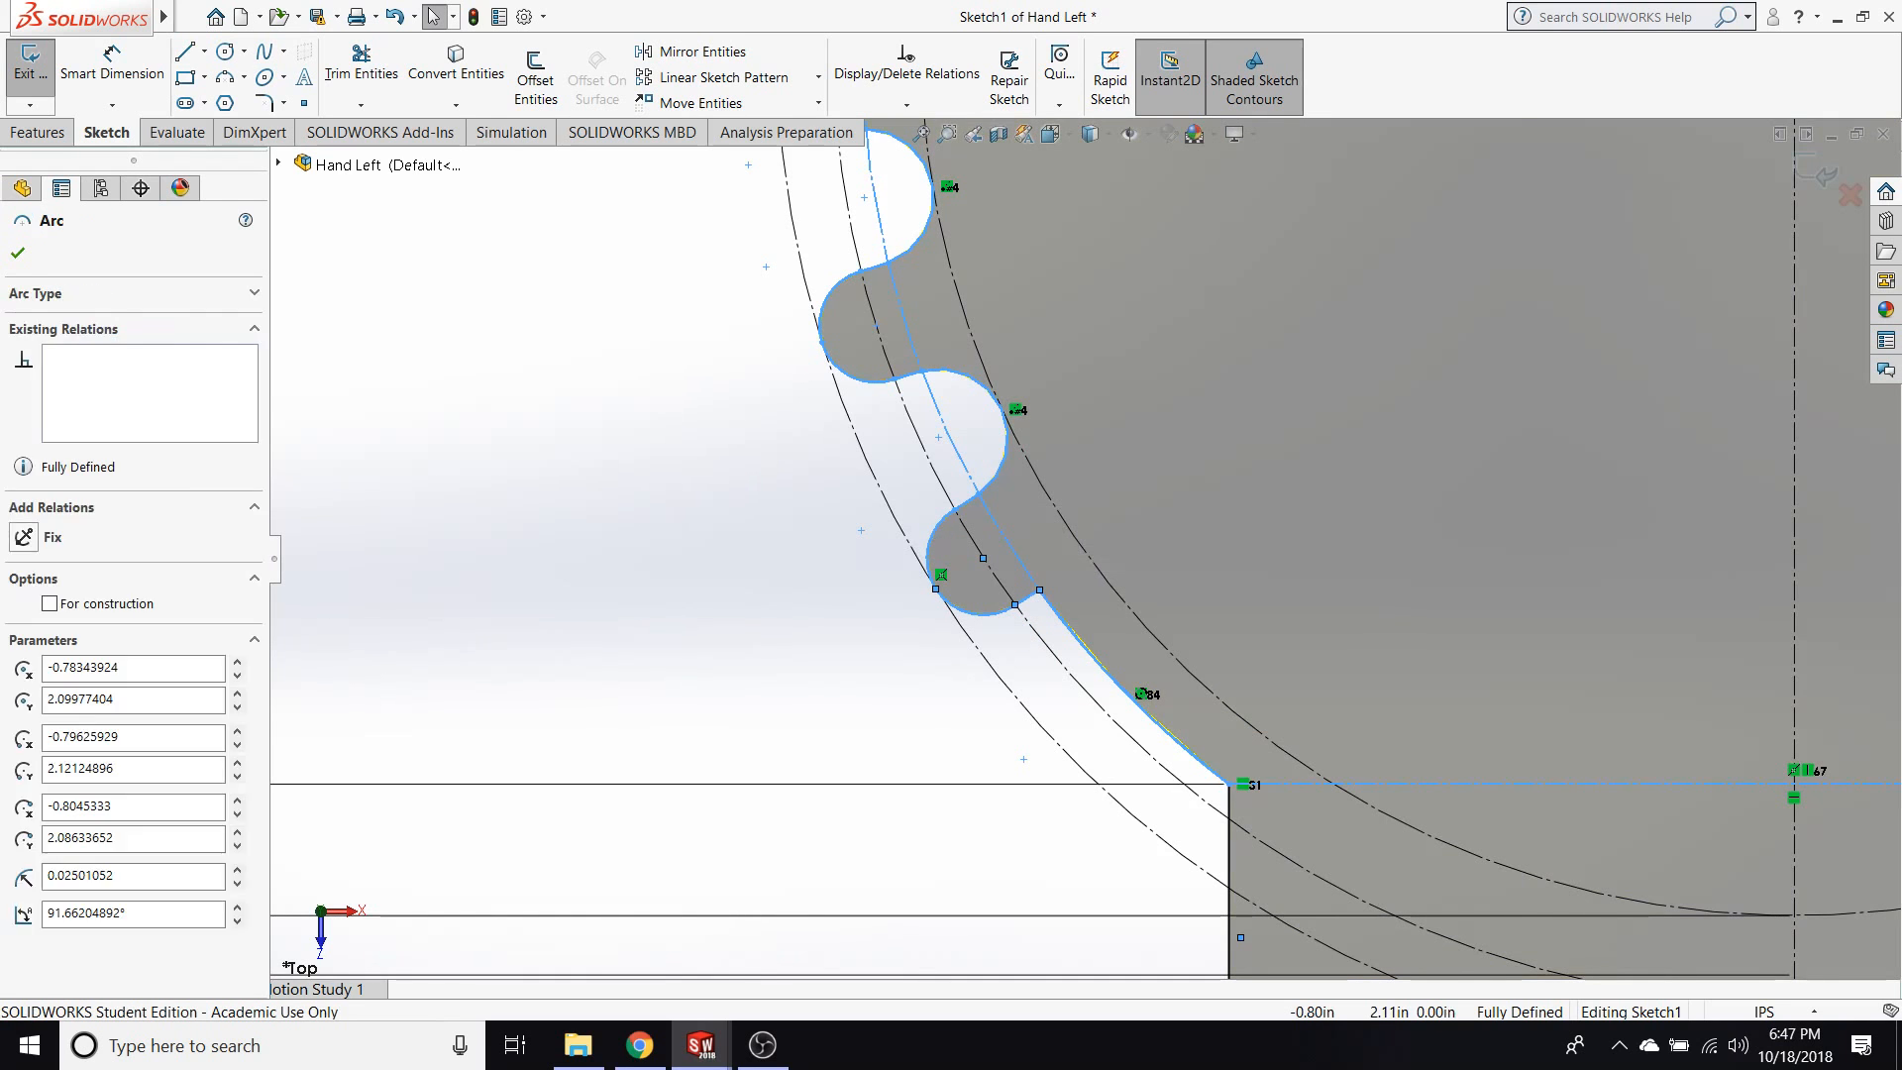
click(824, 509)
Delete the upper gear teeth from the hand's profile sketch, including entities with associated dimensions or external references.
scroll(824, 509, up, 8)
drag(1484, 590, 1689, 356)
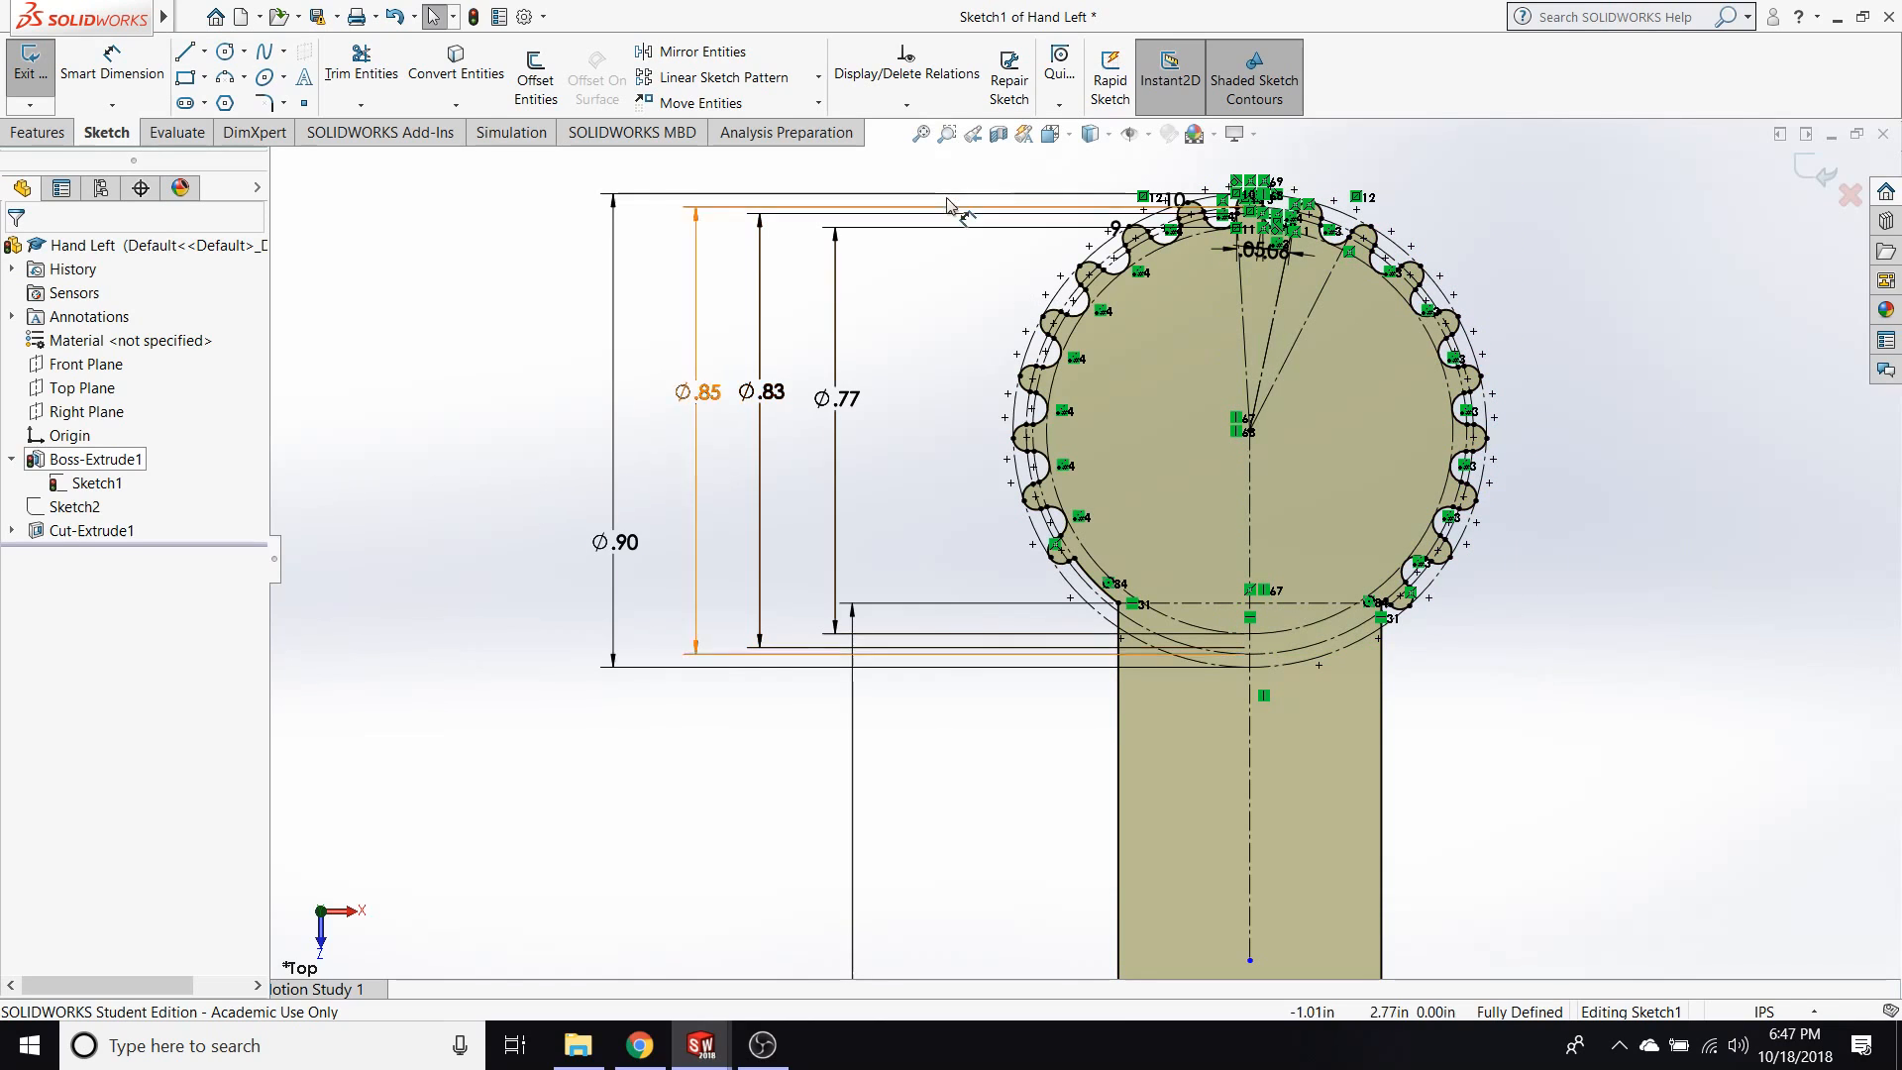
drag(951, 173, 1520, 525)
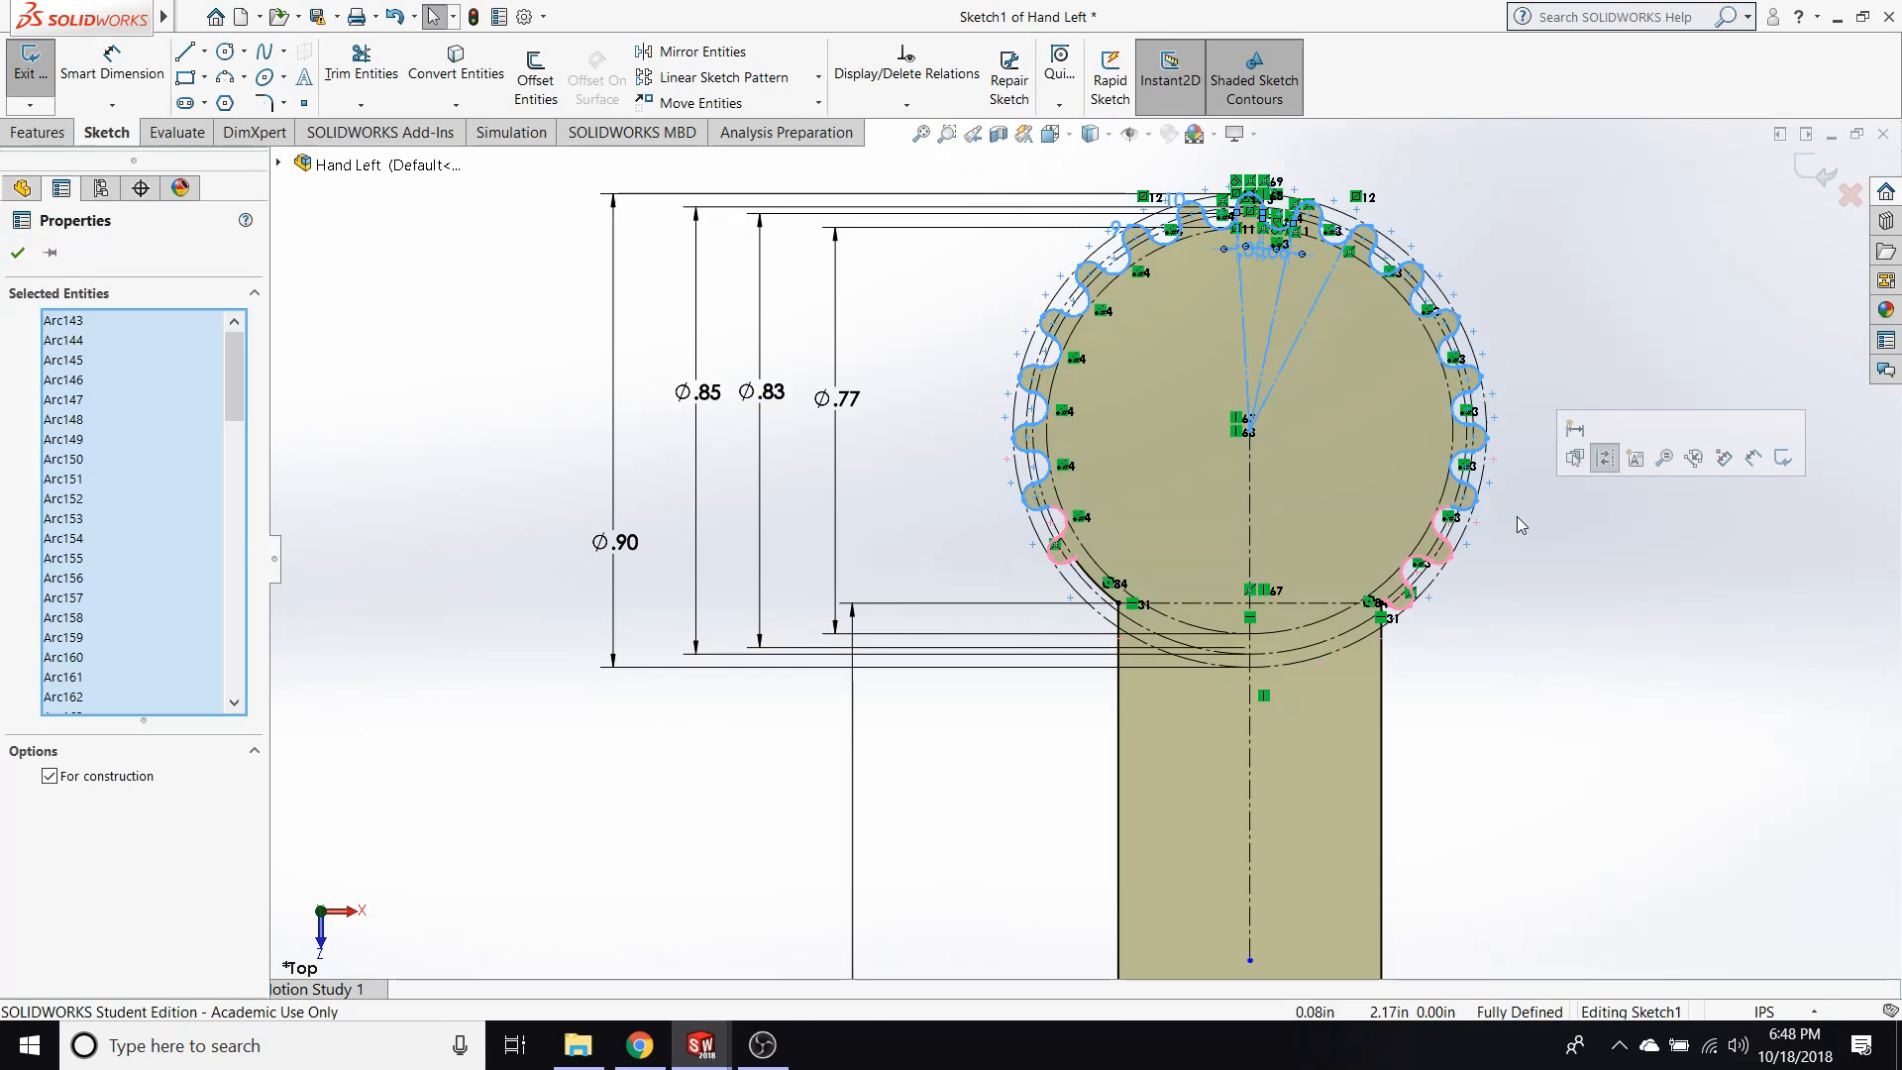
key(Delete)
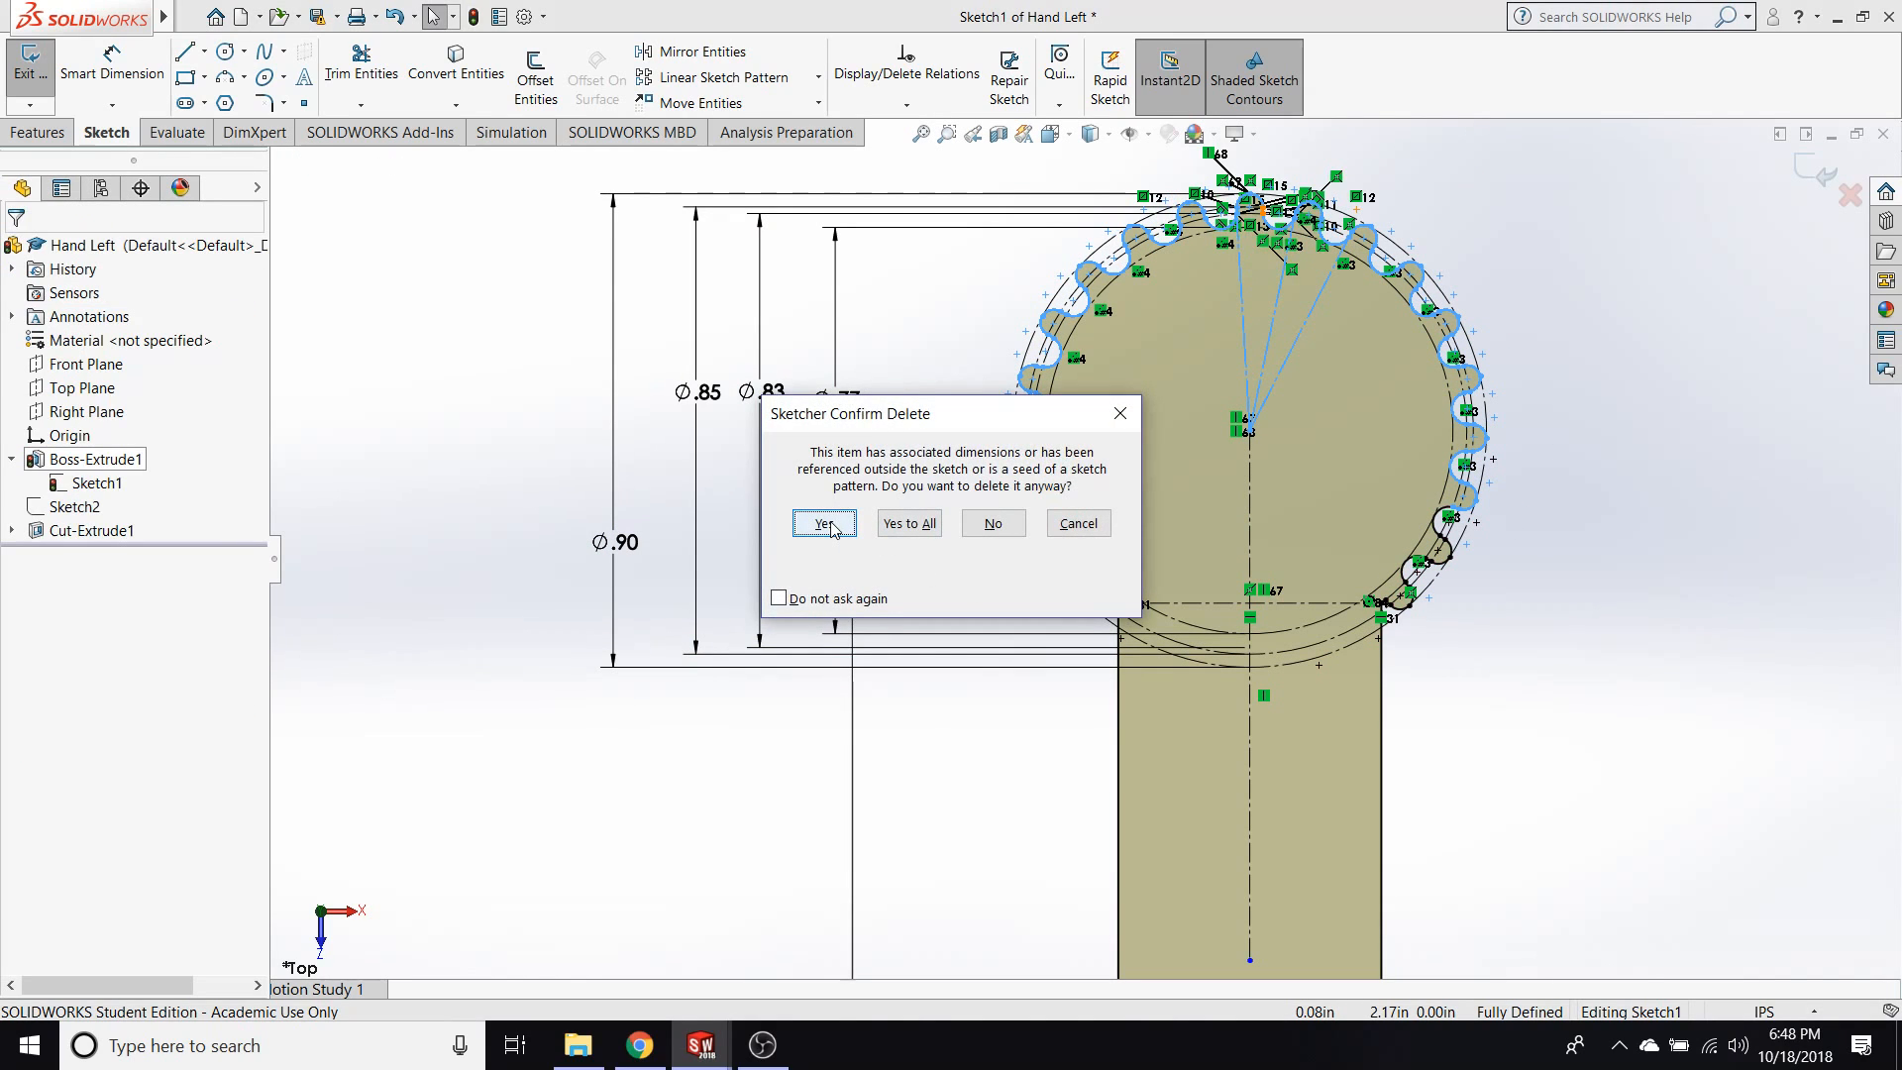
click(832, 527)
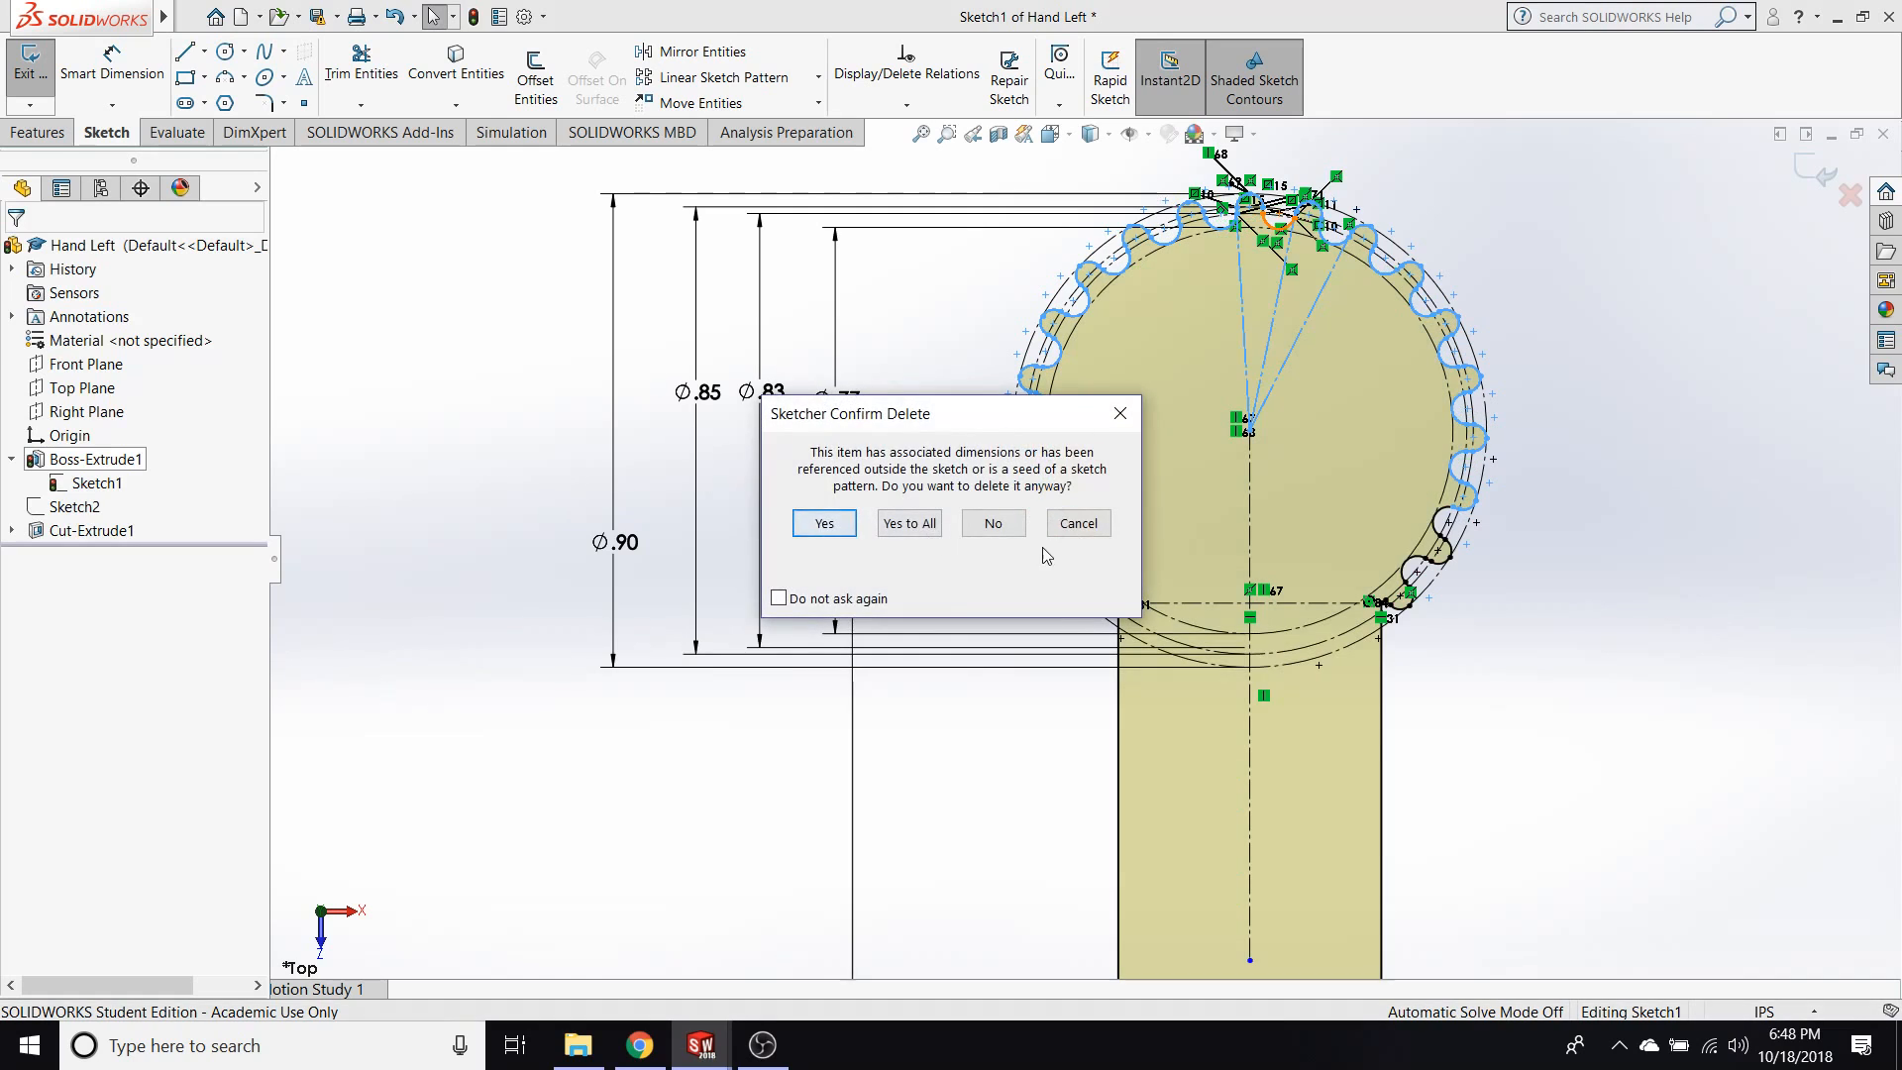
click(841, 525)
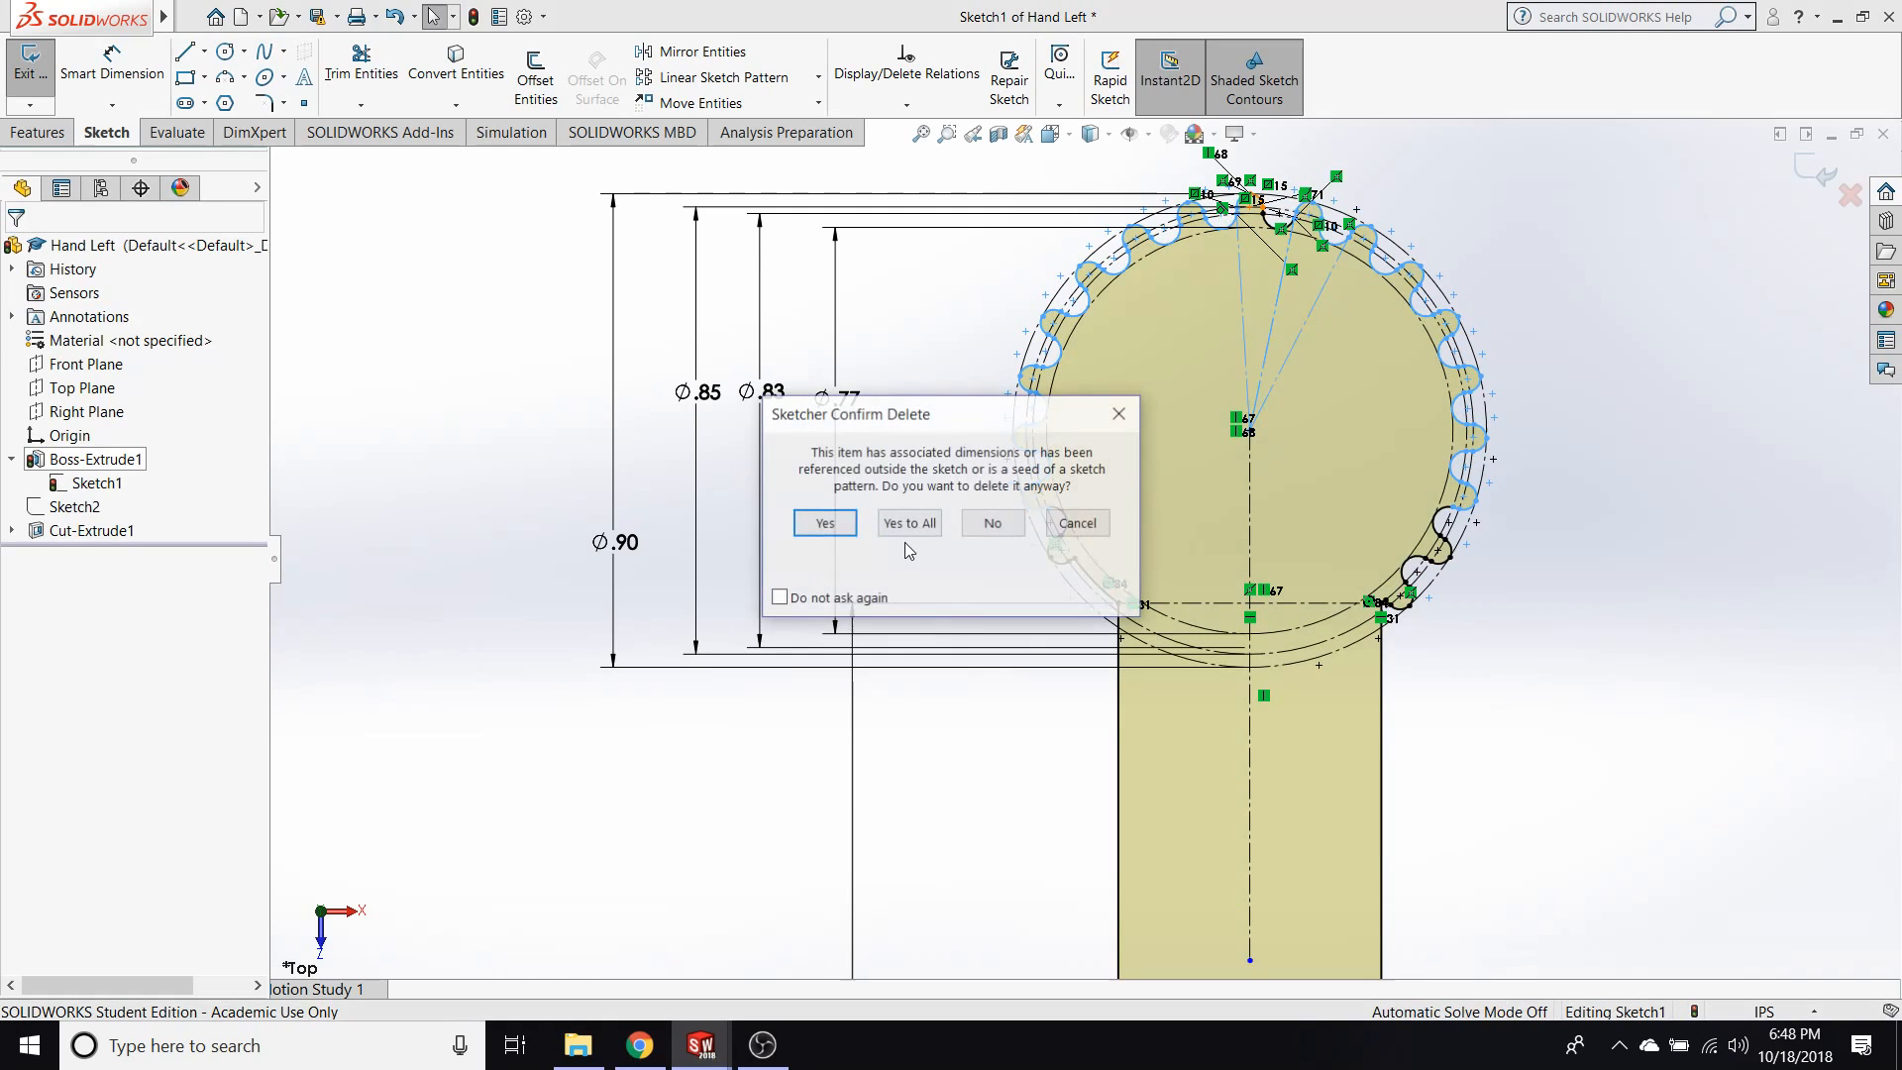
click(824, 526)
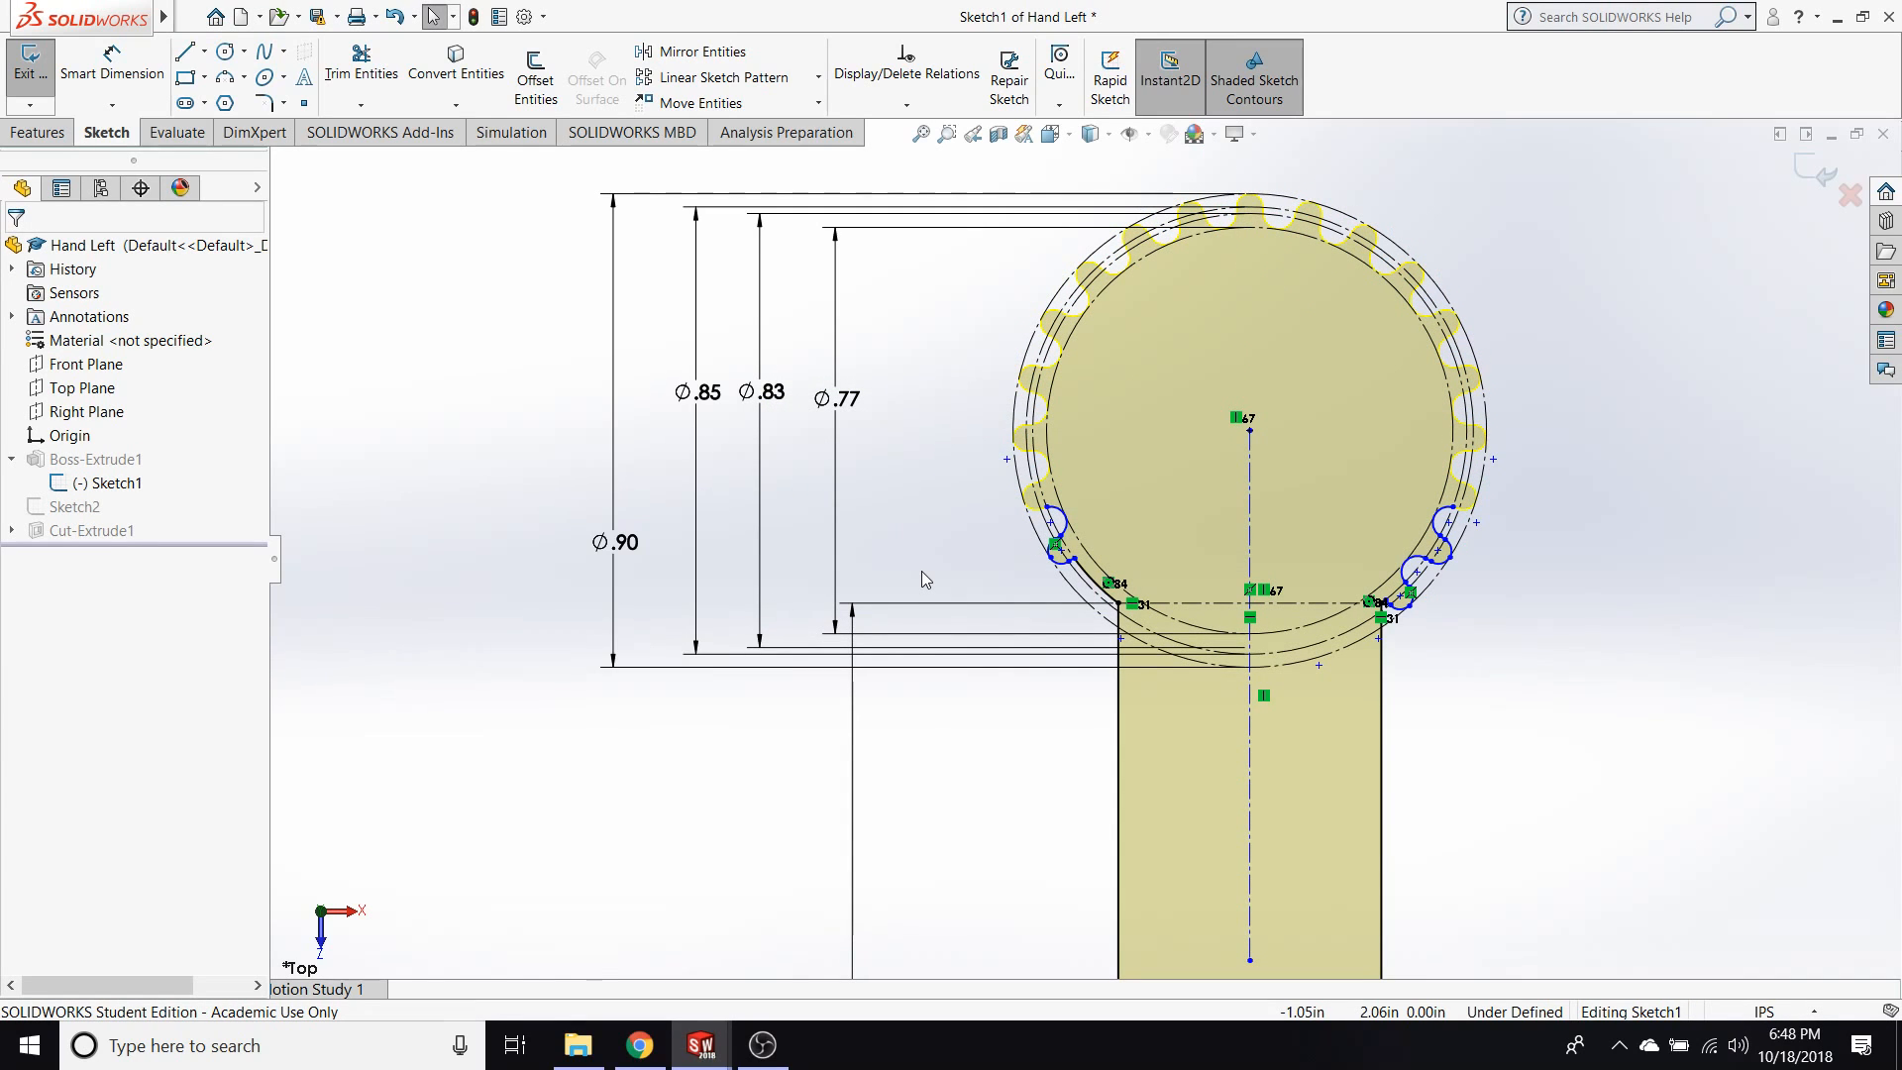
Undo the deletion of the gear teeth and clear the selection.
scroll(1076, 503, down, 5)
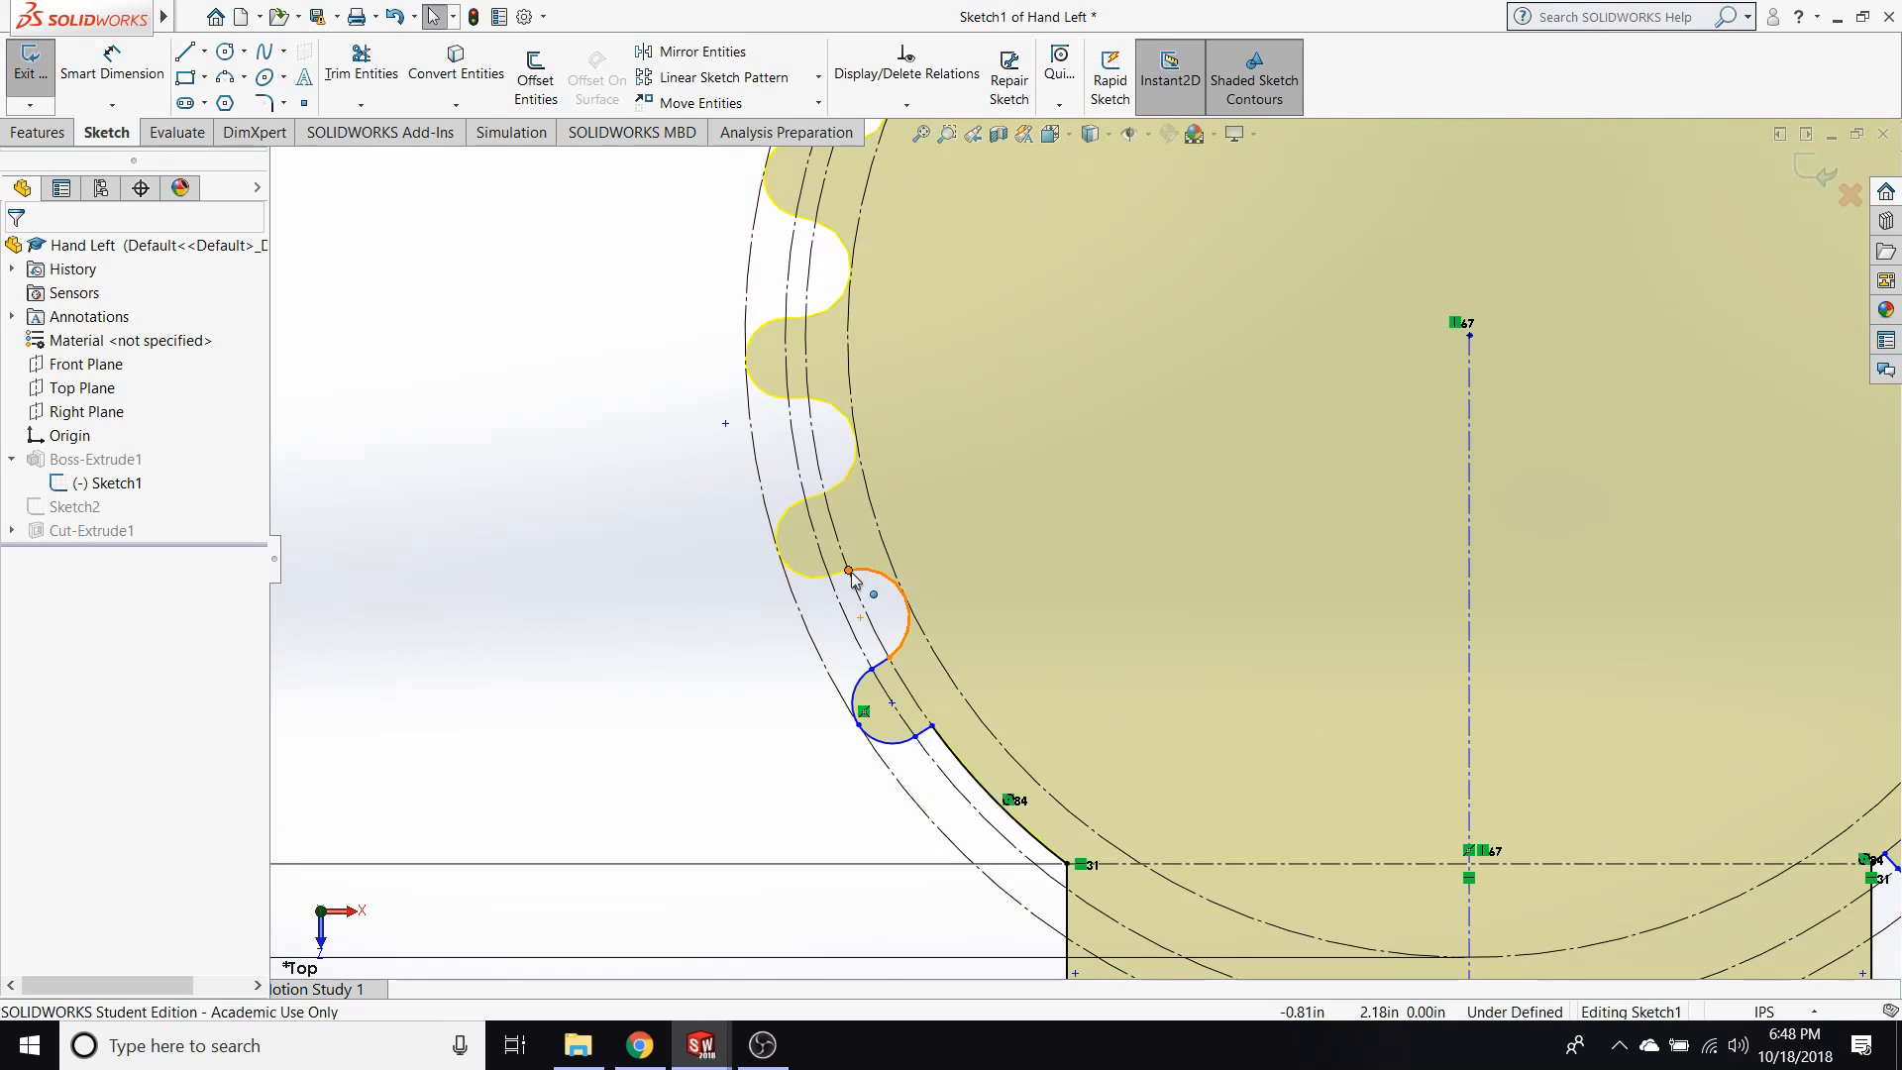
key(ctrl+z)
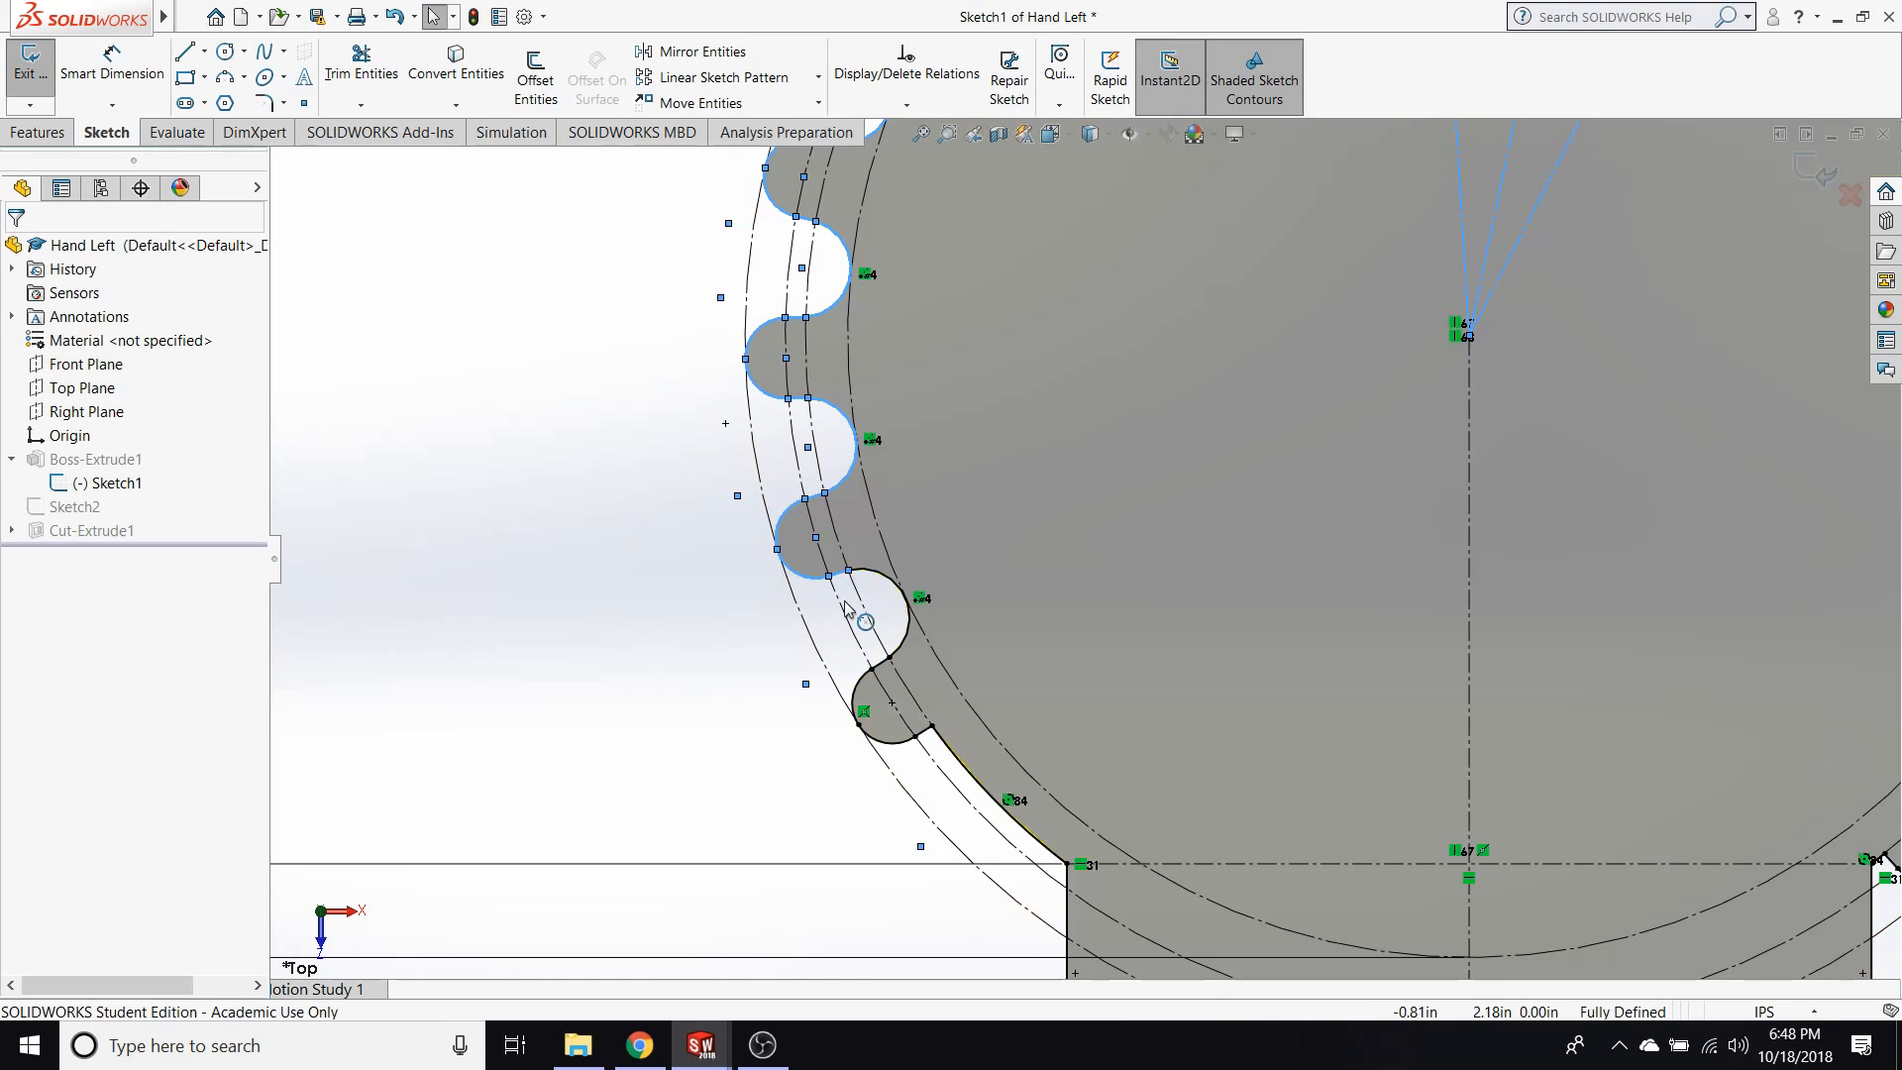
scroll(832, 666, up, 6)
click(670, 646)
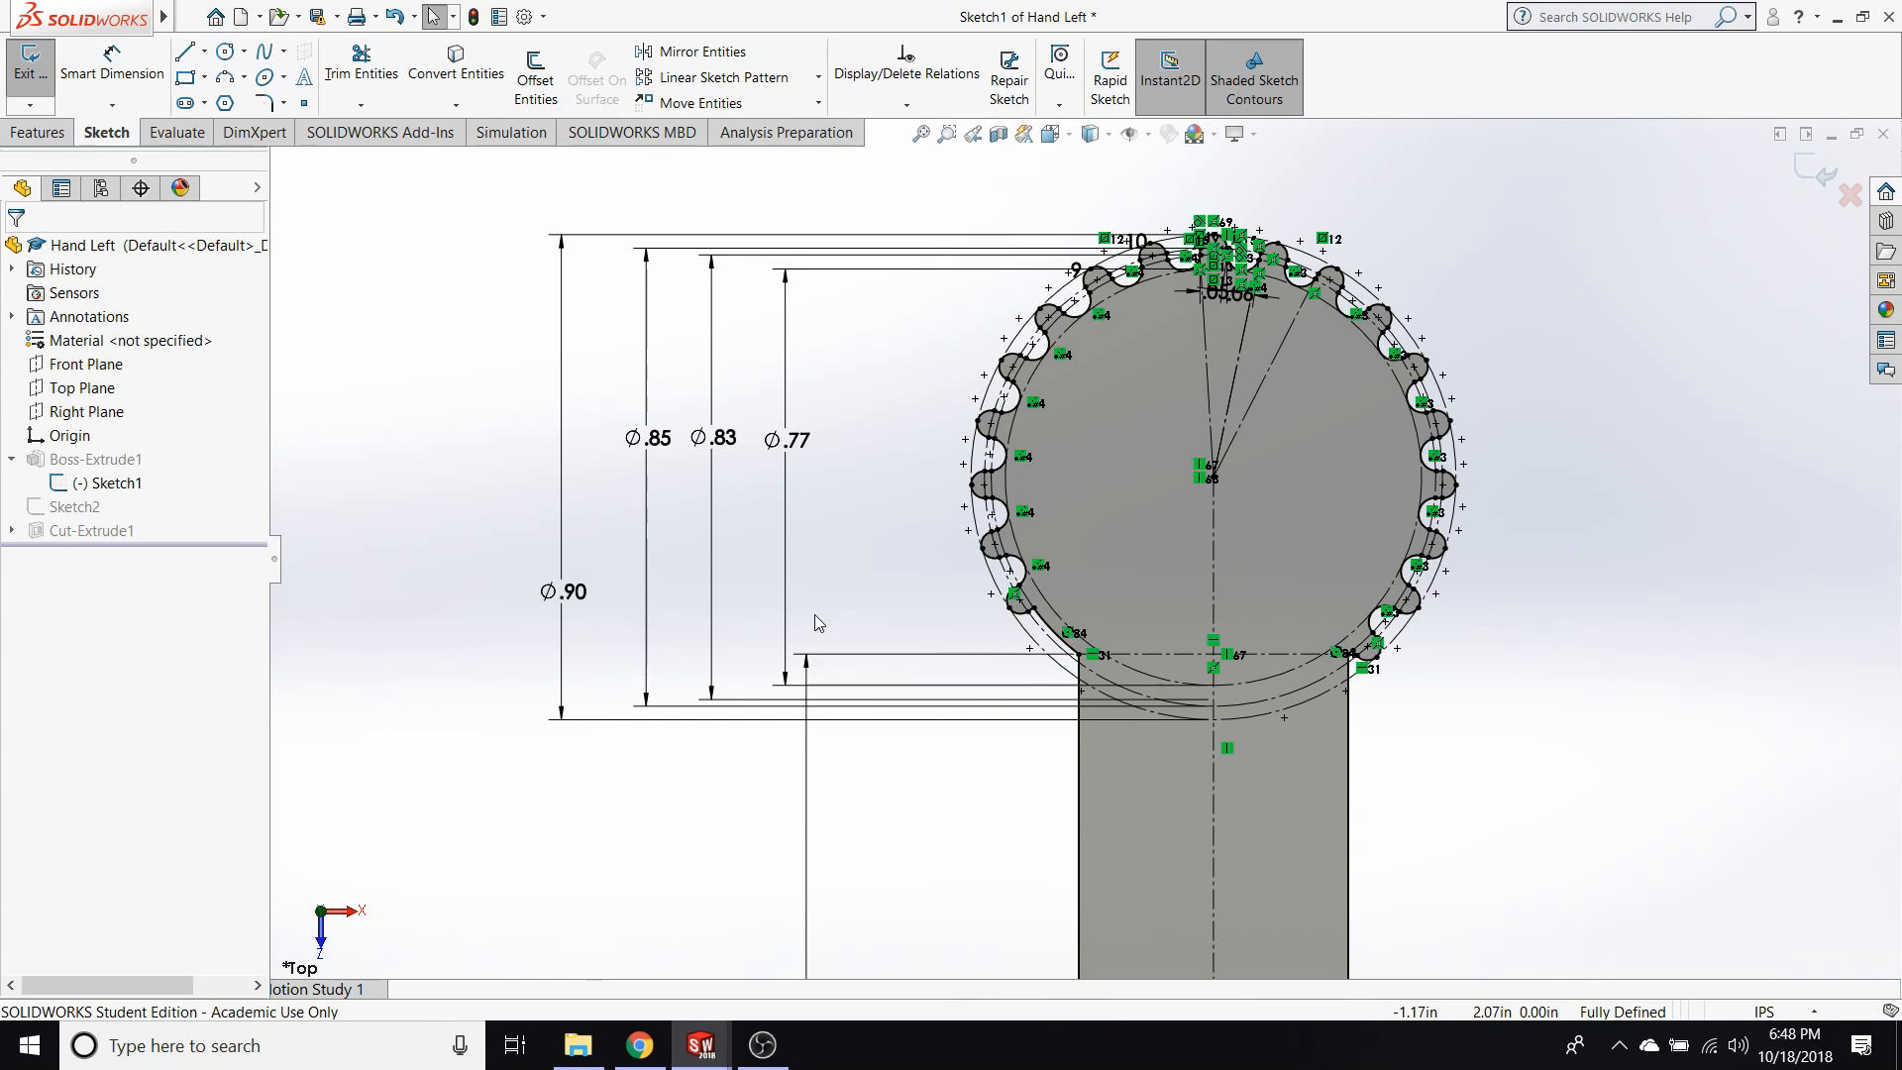
Create a new part and start a sketch on the Top Plane.
key(ctrl+n)
click(801, 777)
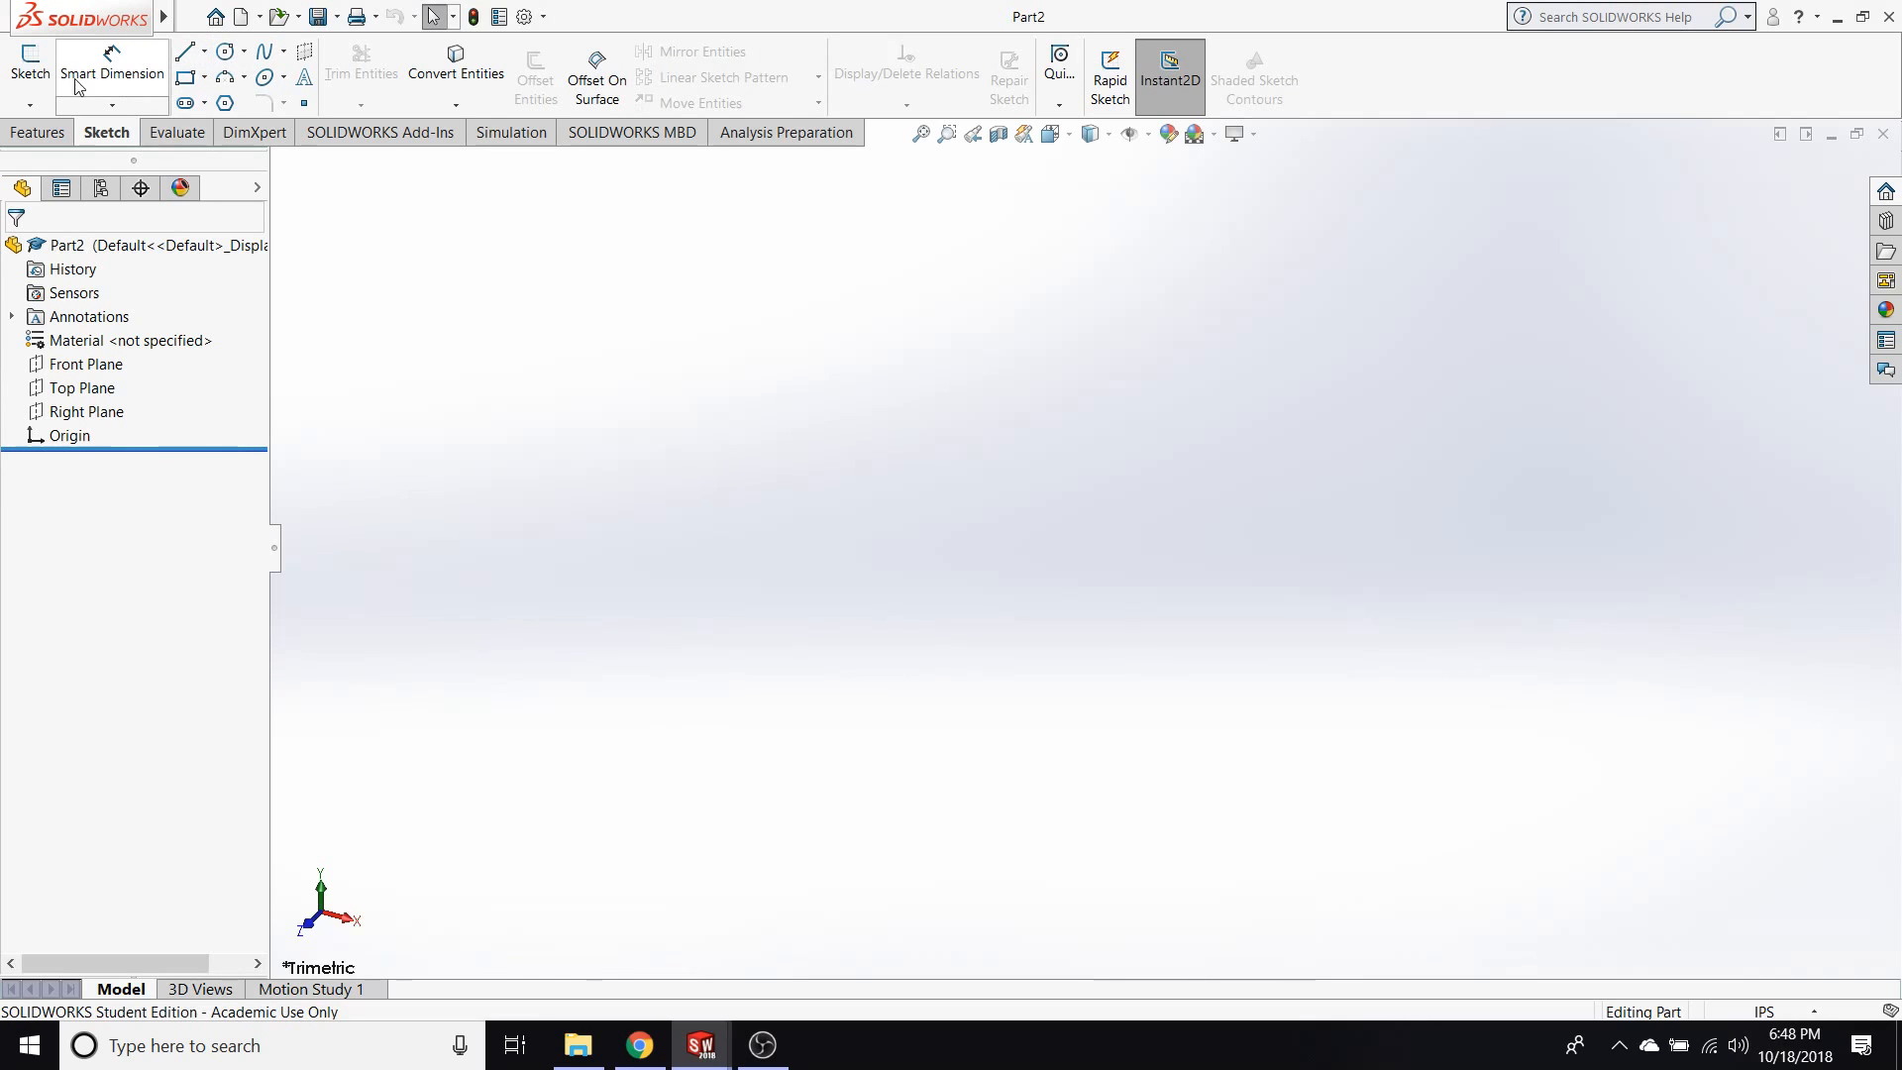
click(31, 62)
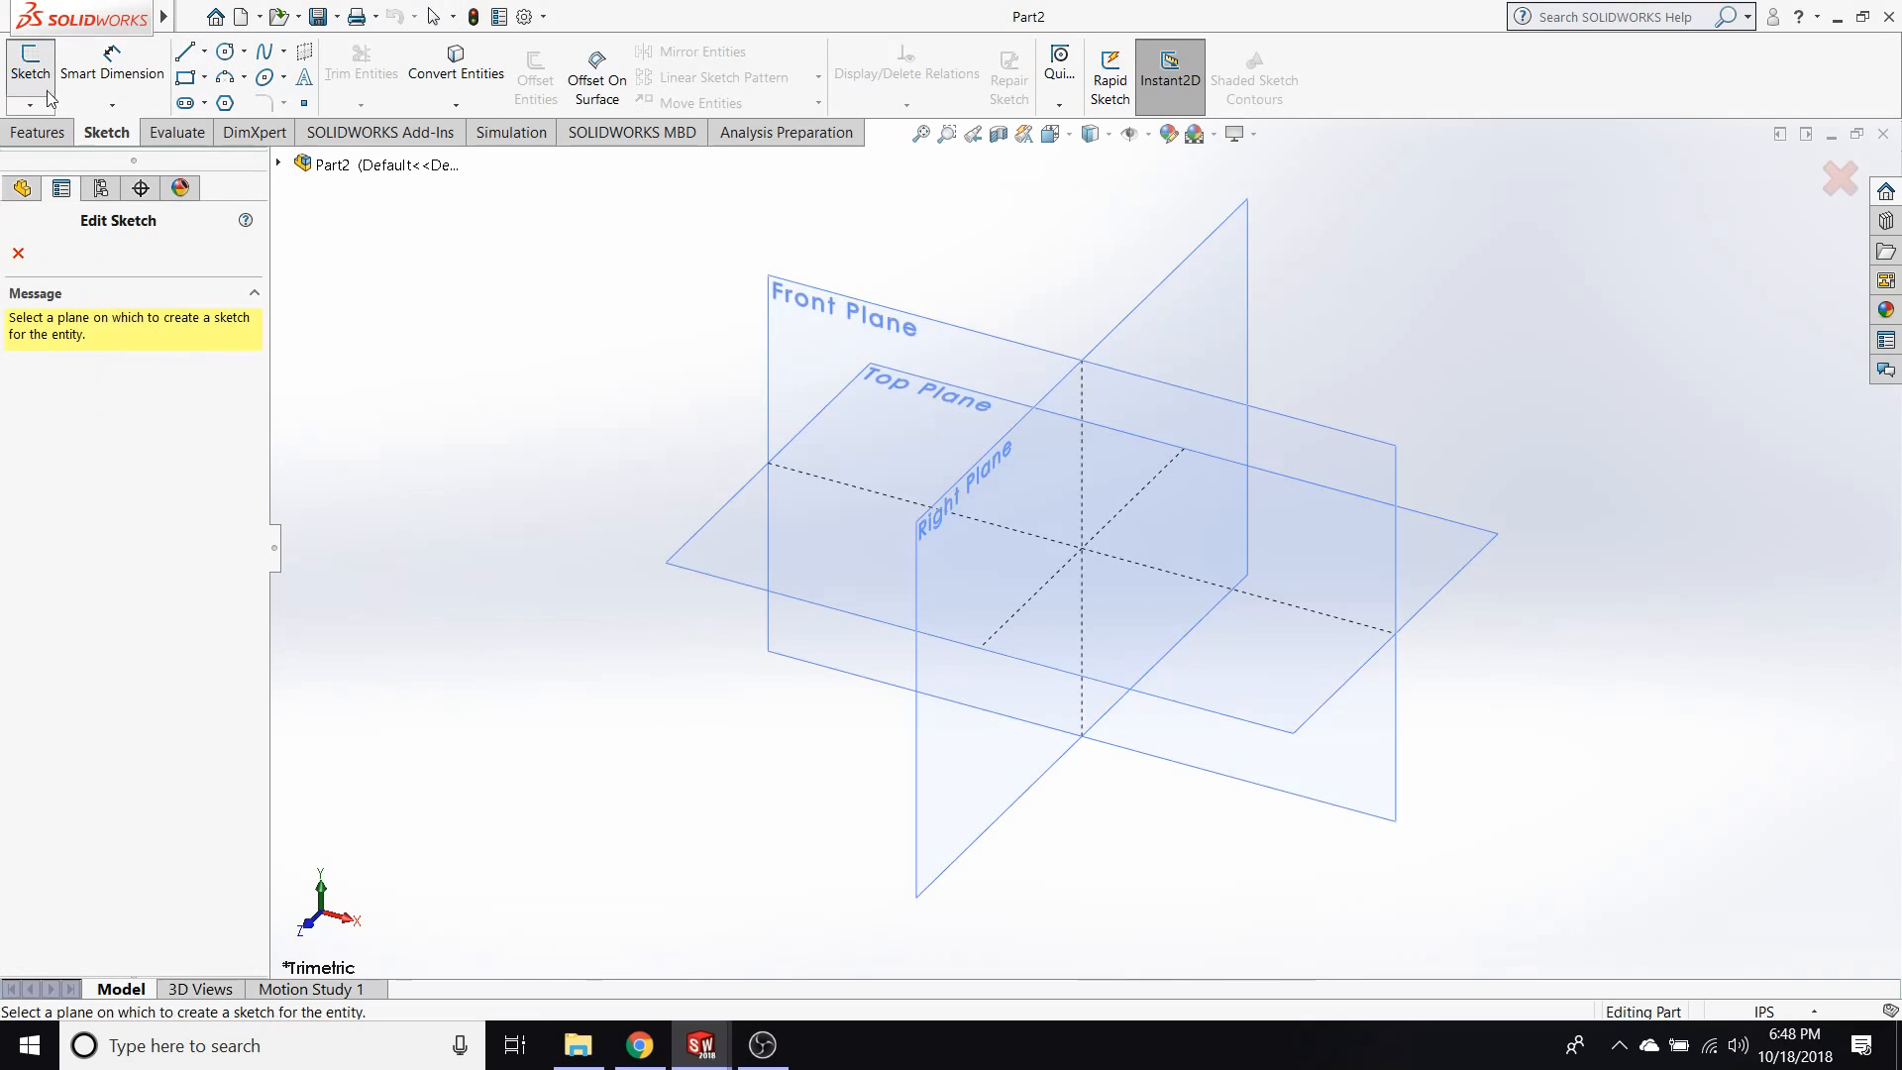
click(793, 515)
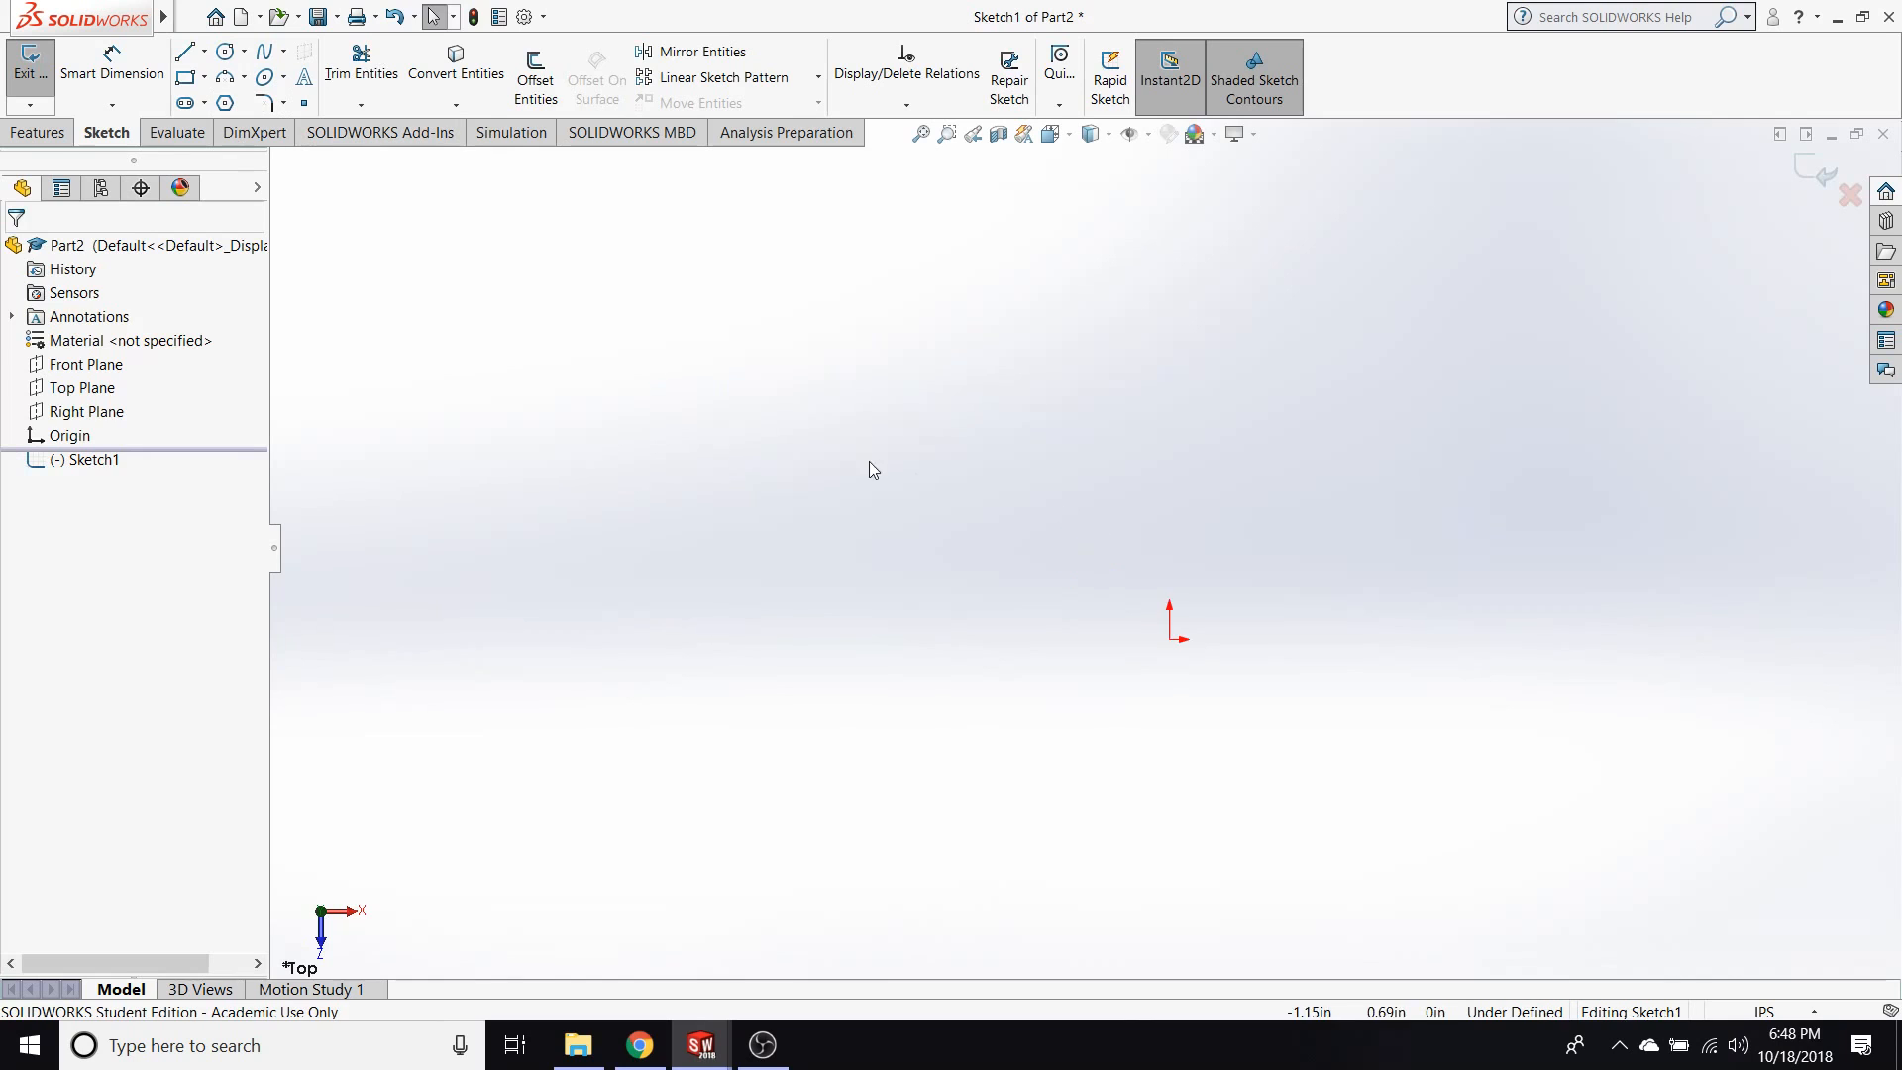
Sketch a circle with a radius of about 0.81 in centred on the origin and make it construction geometry.
click(227, 52)
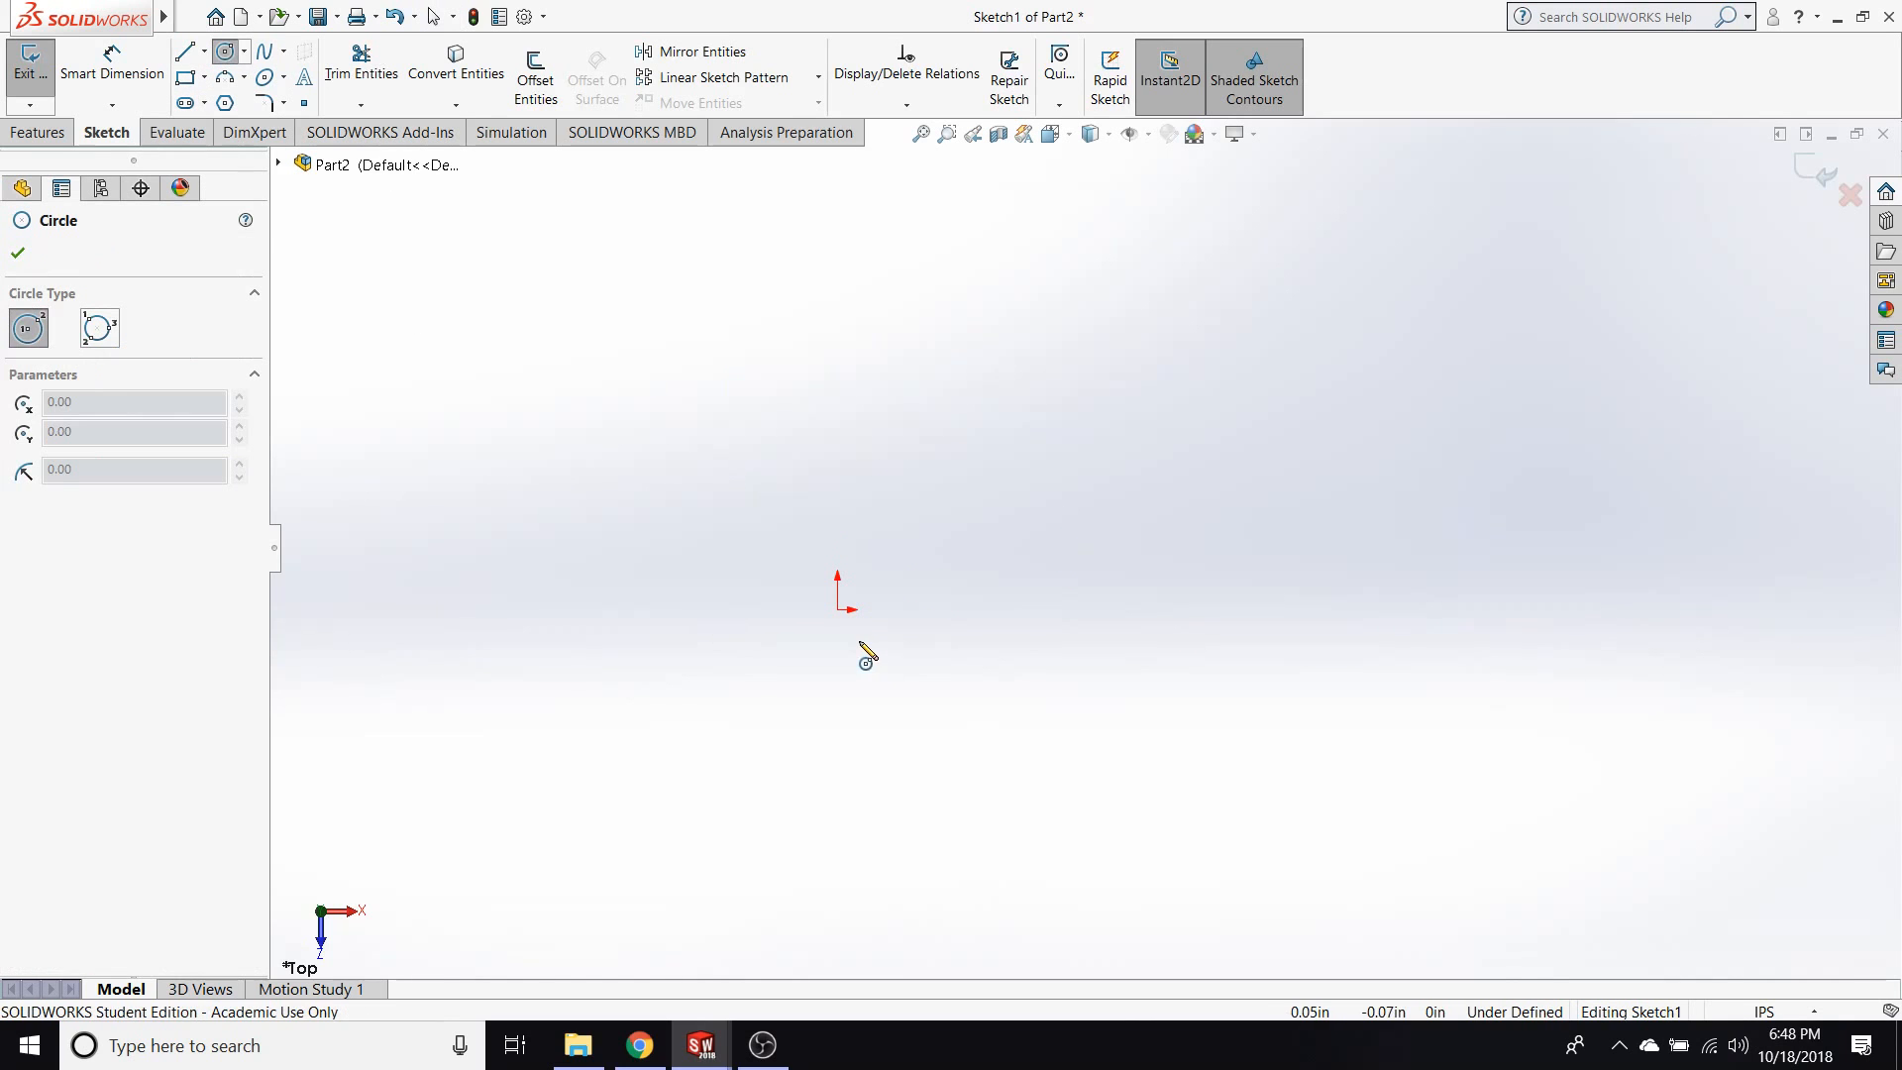
mouse_move(837, 611)
mouse_down()
mouse_move(1214, 726)
mouse_move(1189, 721)
mouse_up()
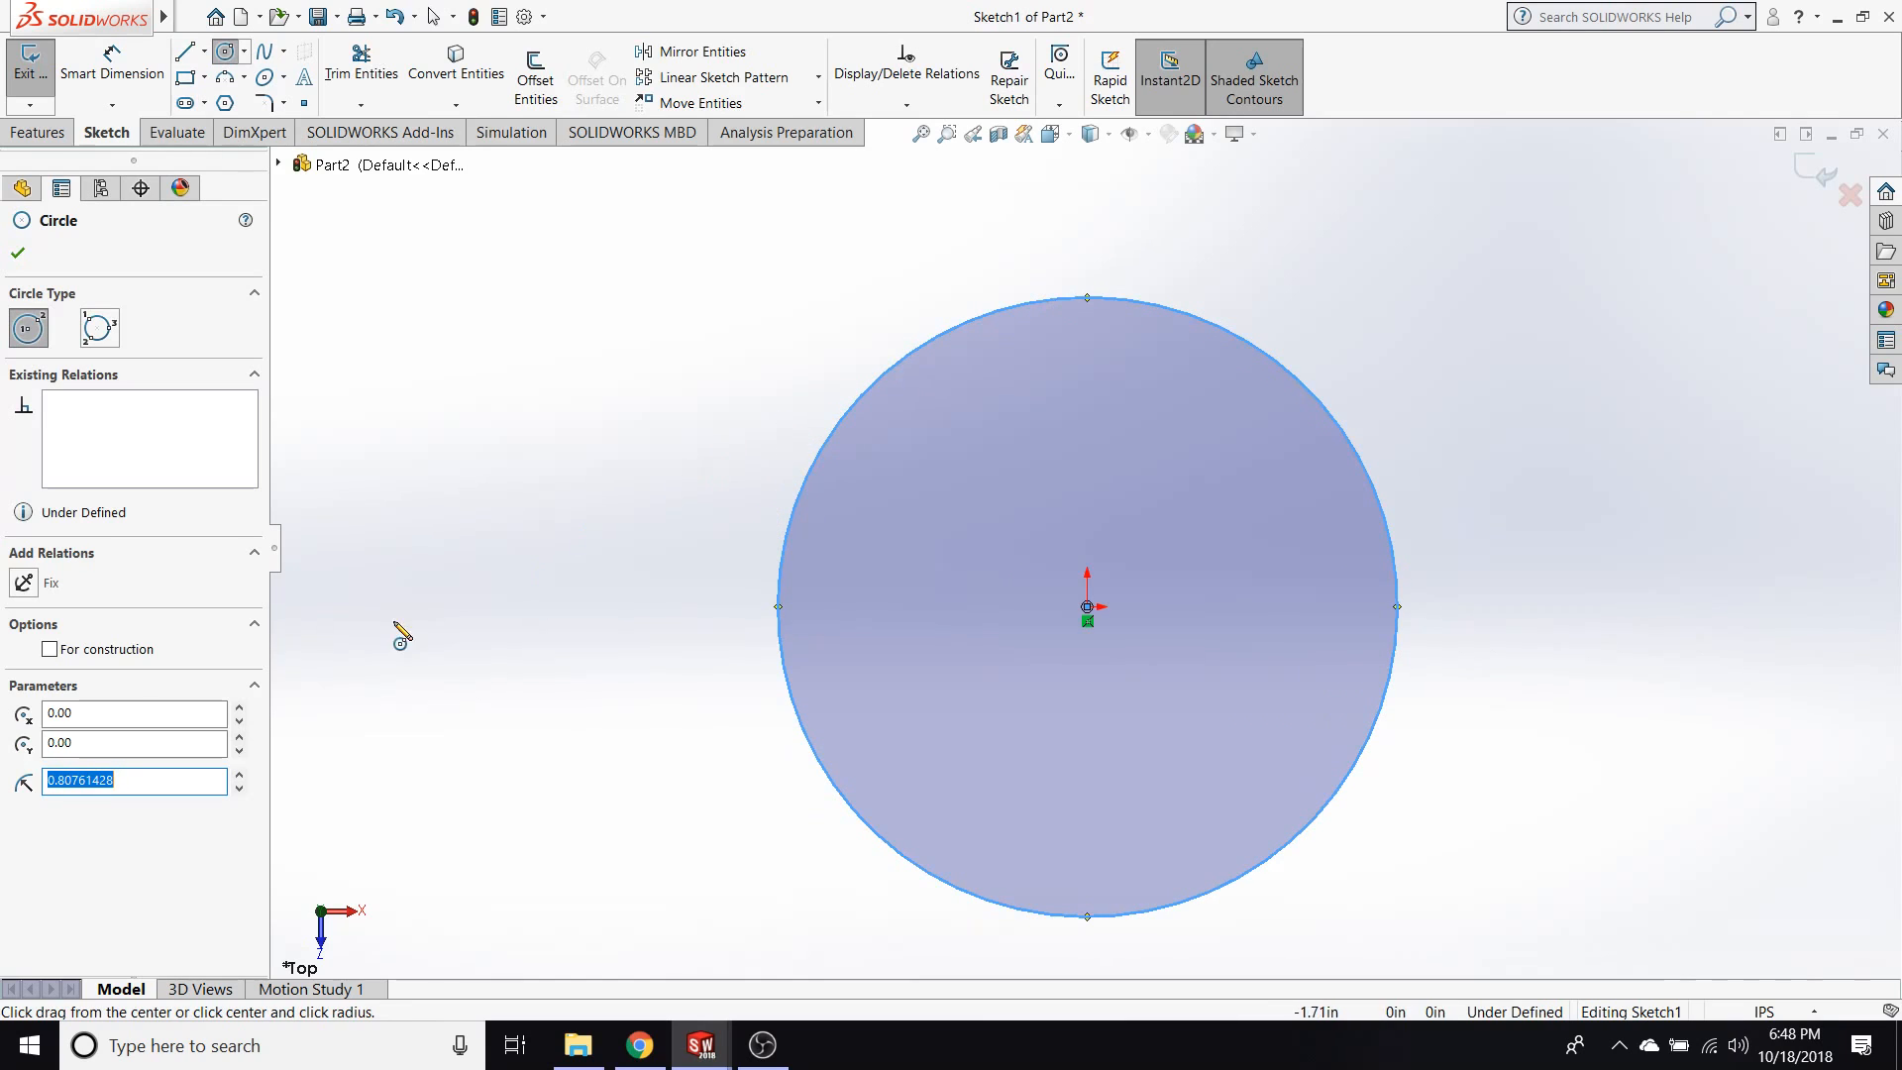
click(49, 651)
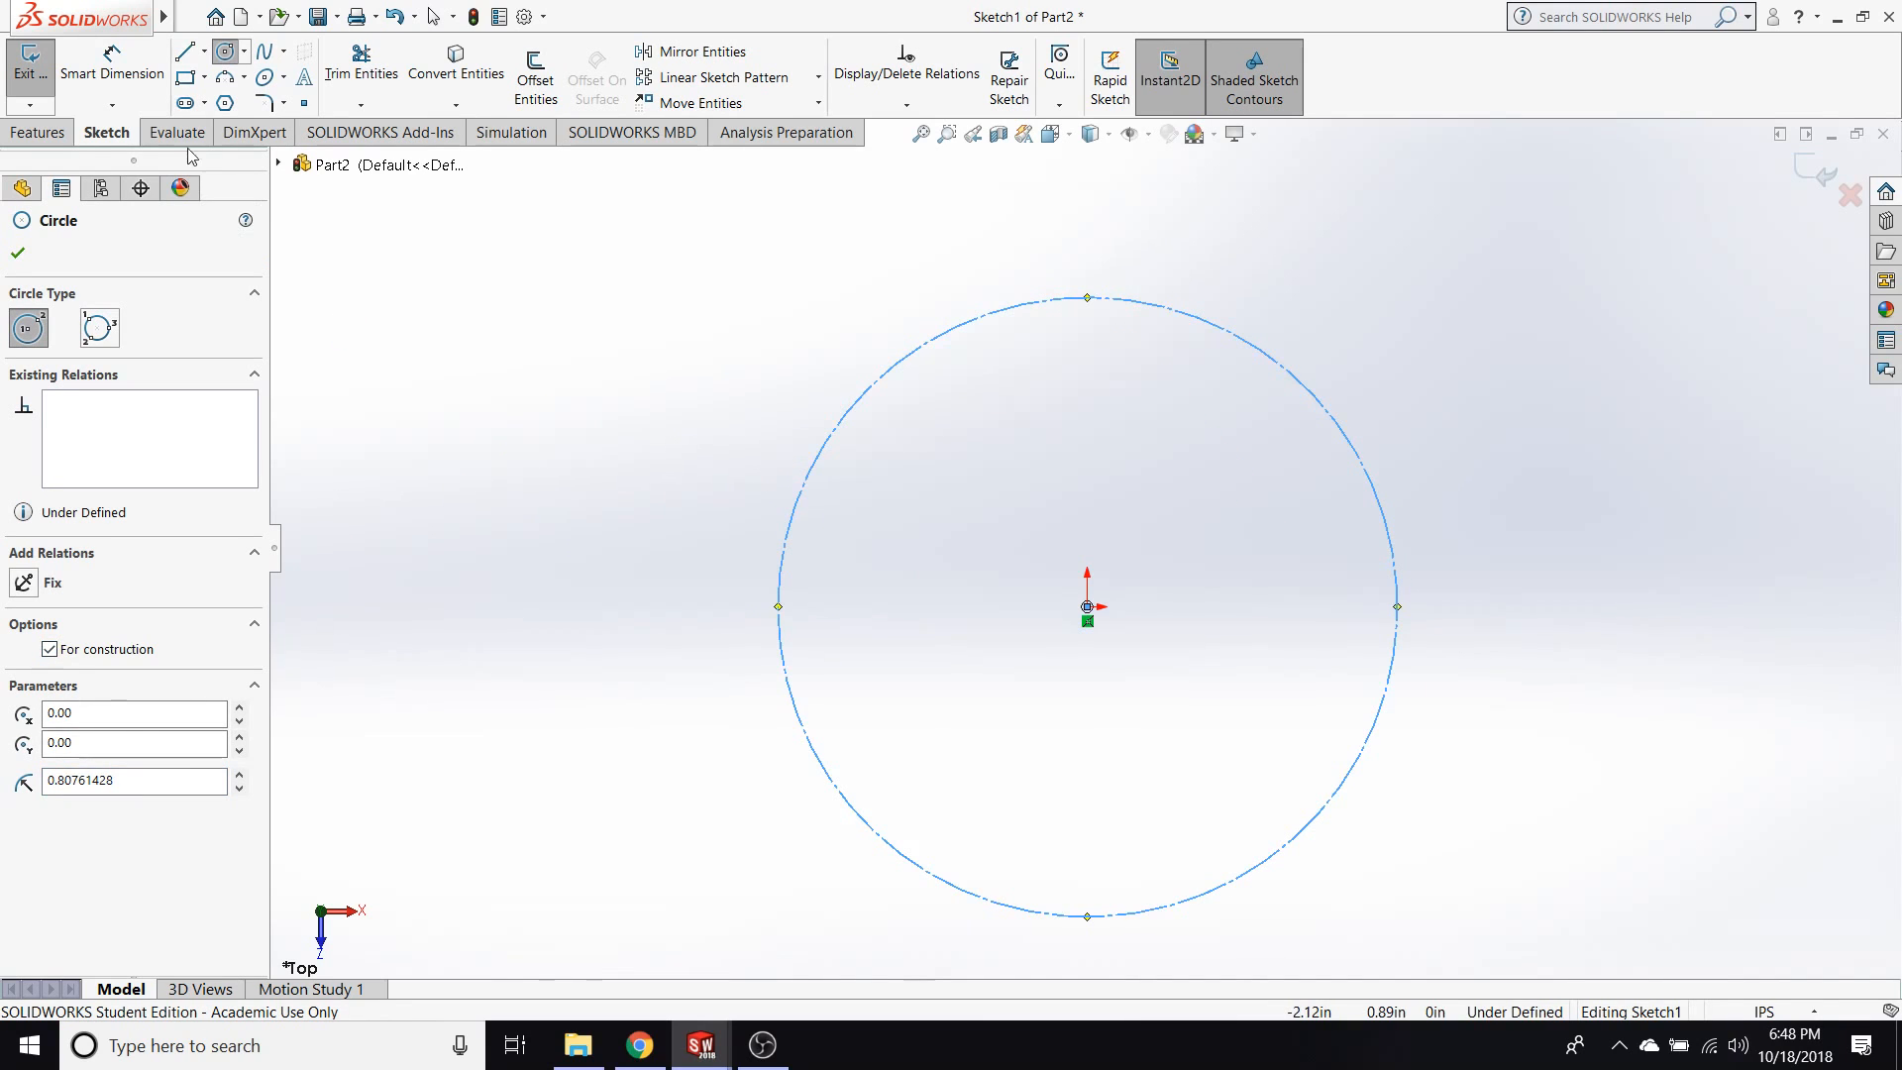
click(244, 77)
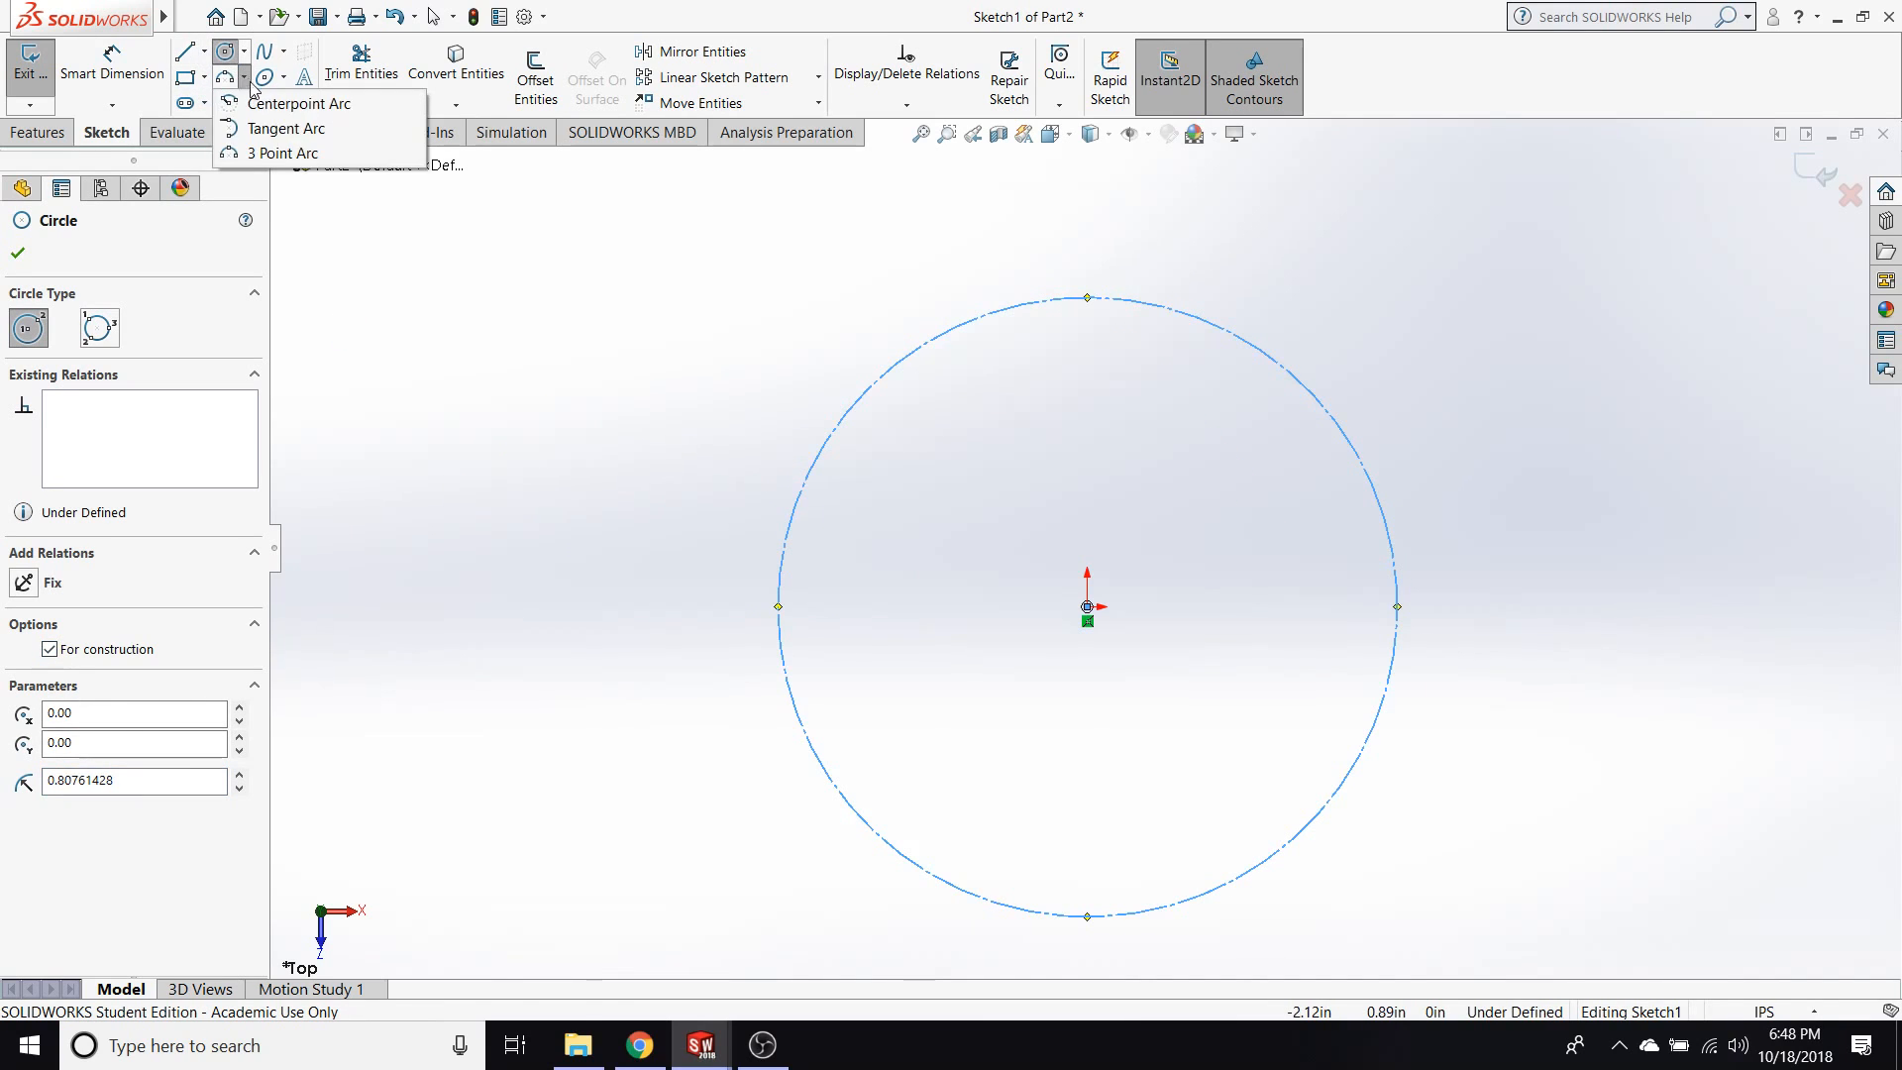
click(258, 130)
scroll(1090, 365, down, 5)
click(913, 443)
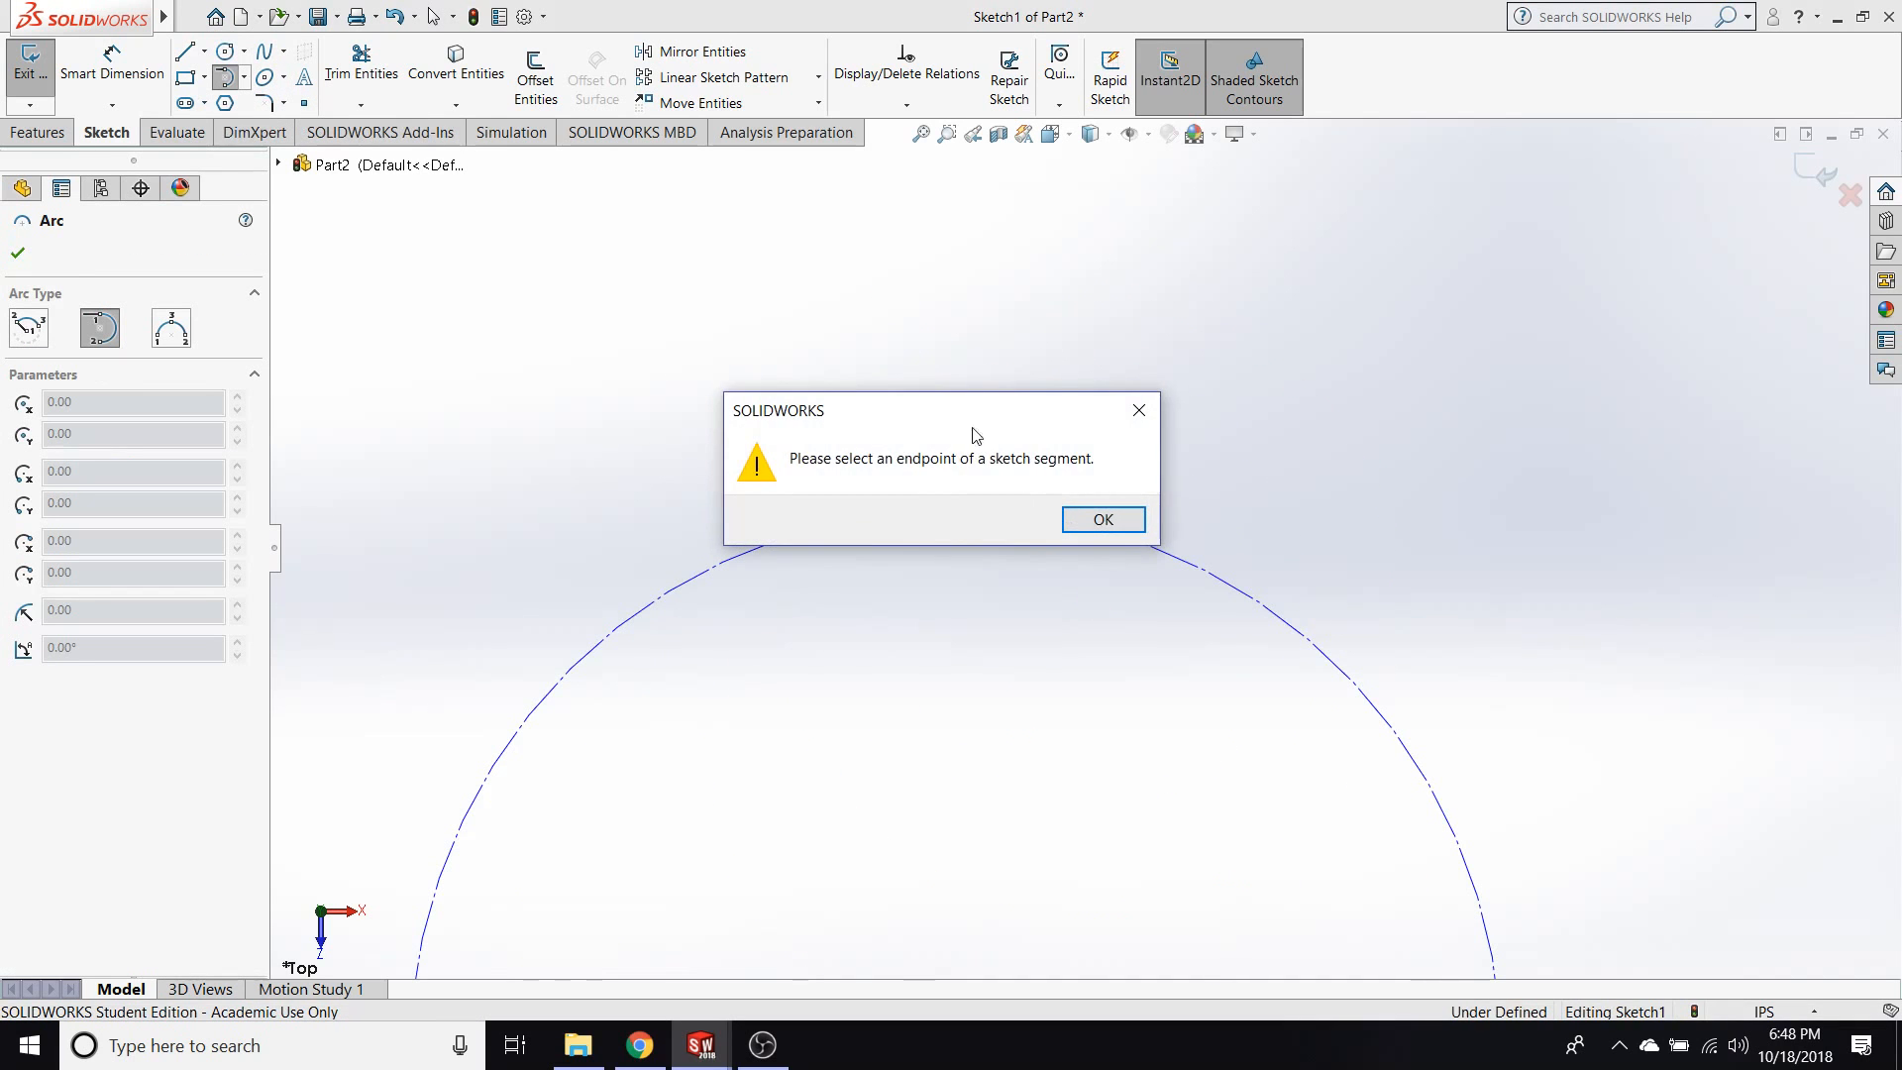
click(1084, 520)
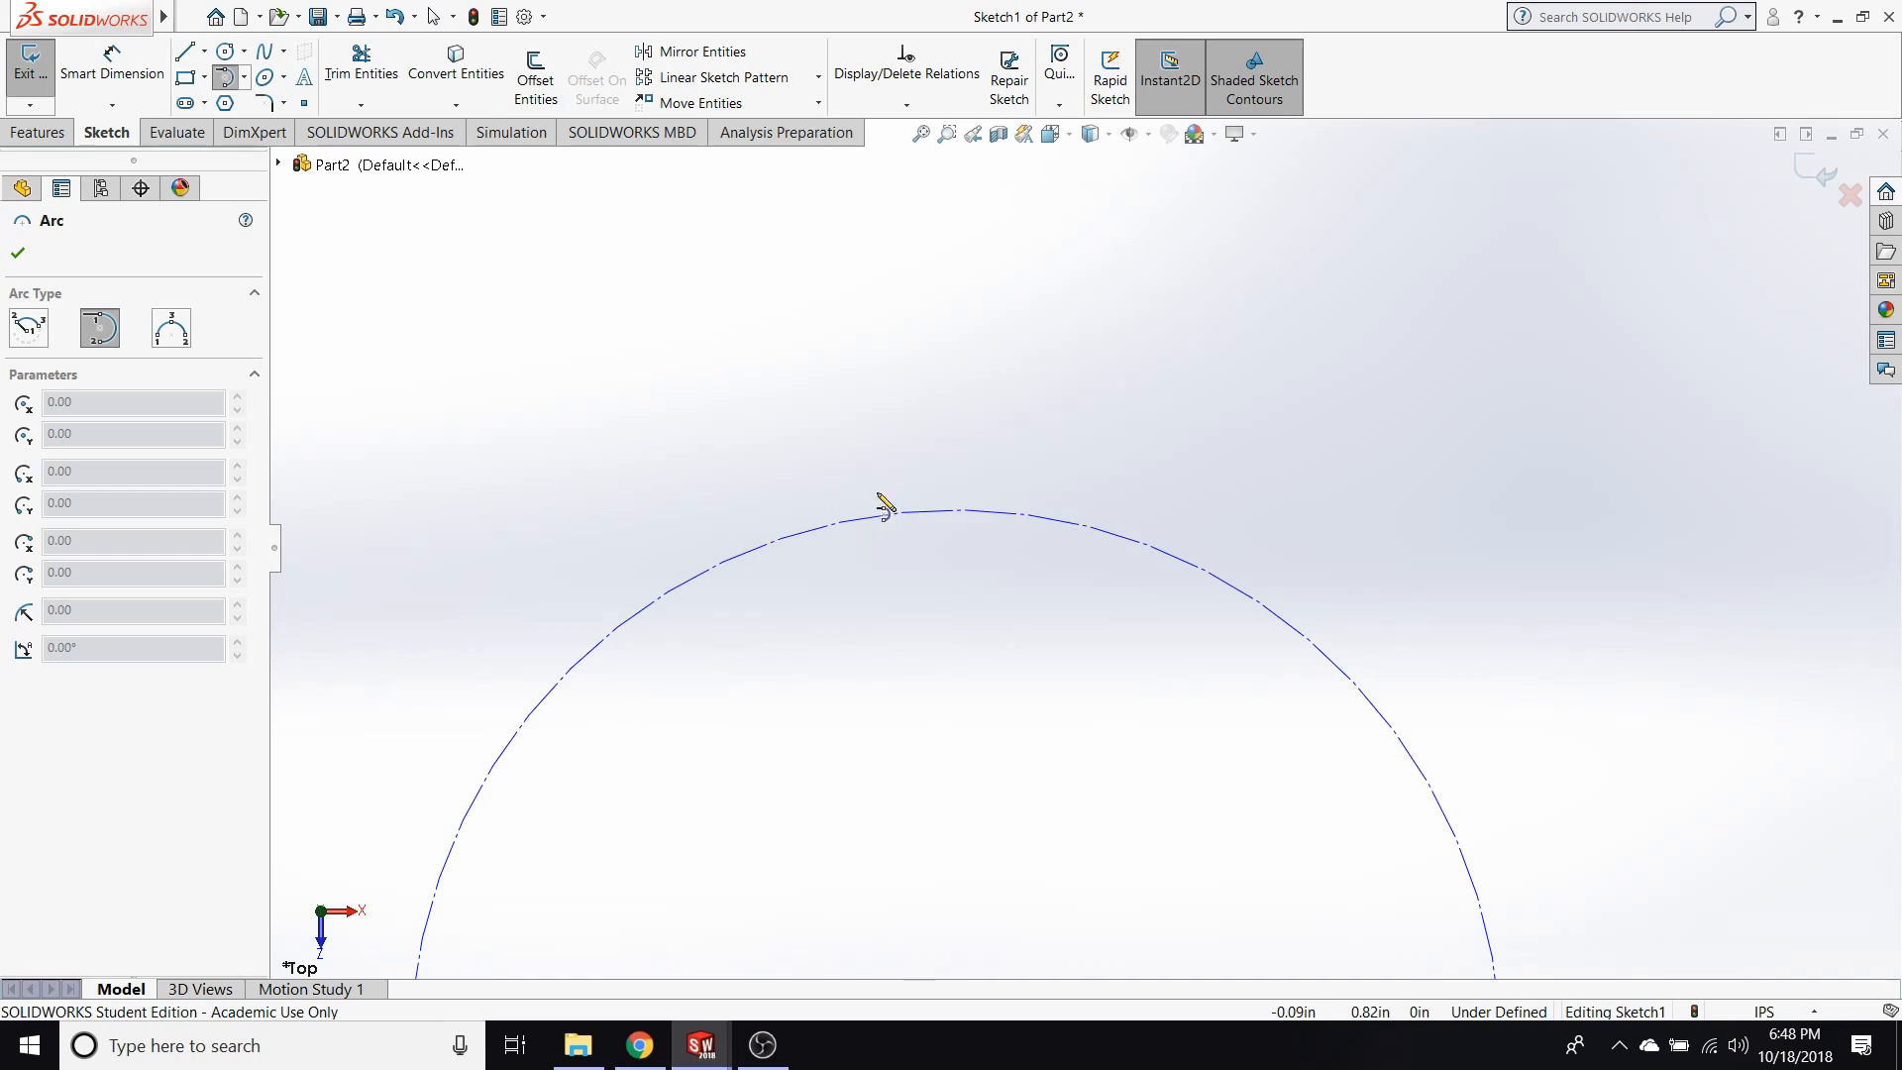
Sketch a short vertical line just above the construction circle, slightly to the left of its topmost point.
key(l)
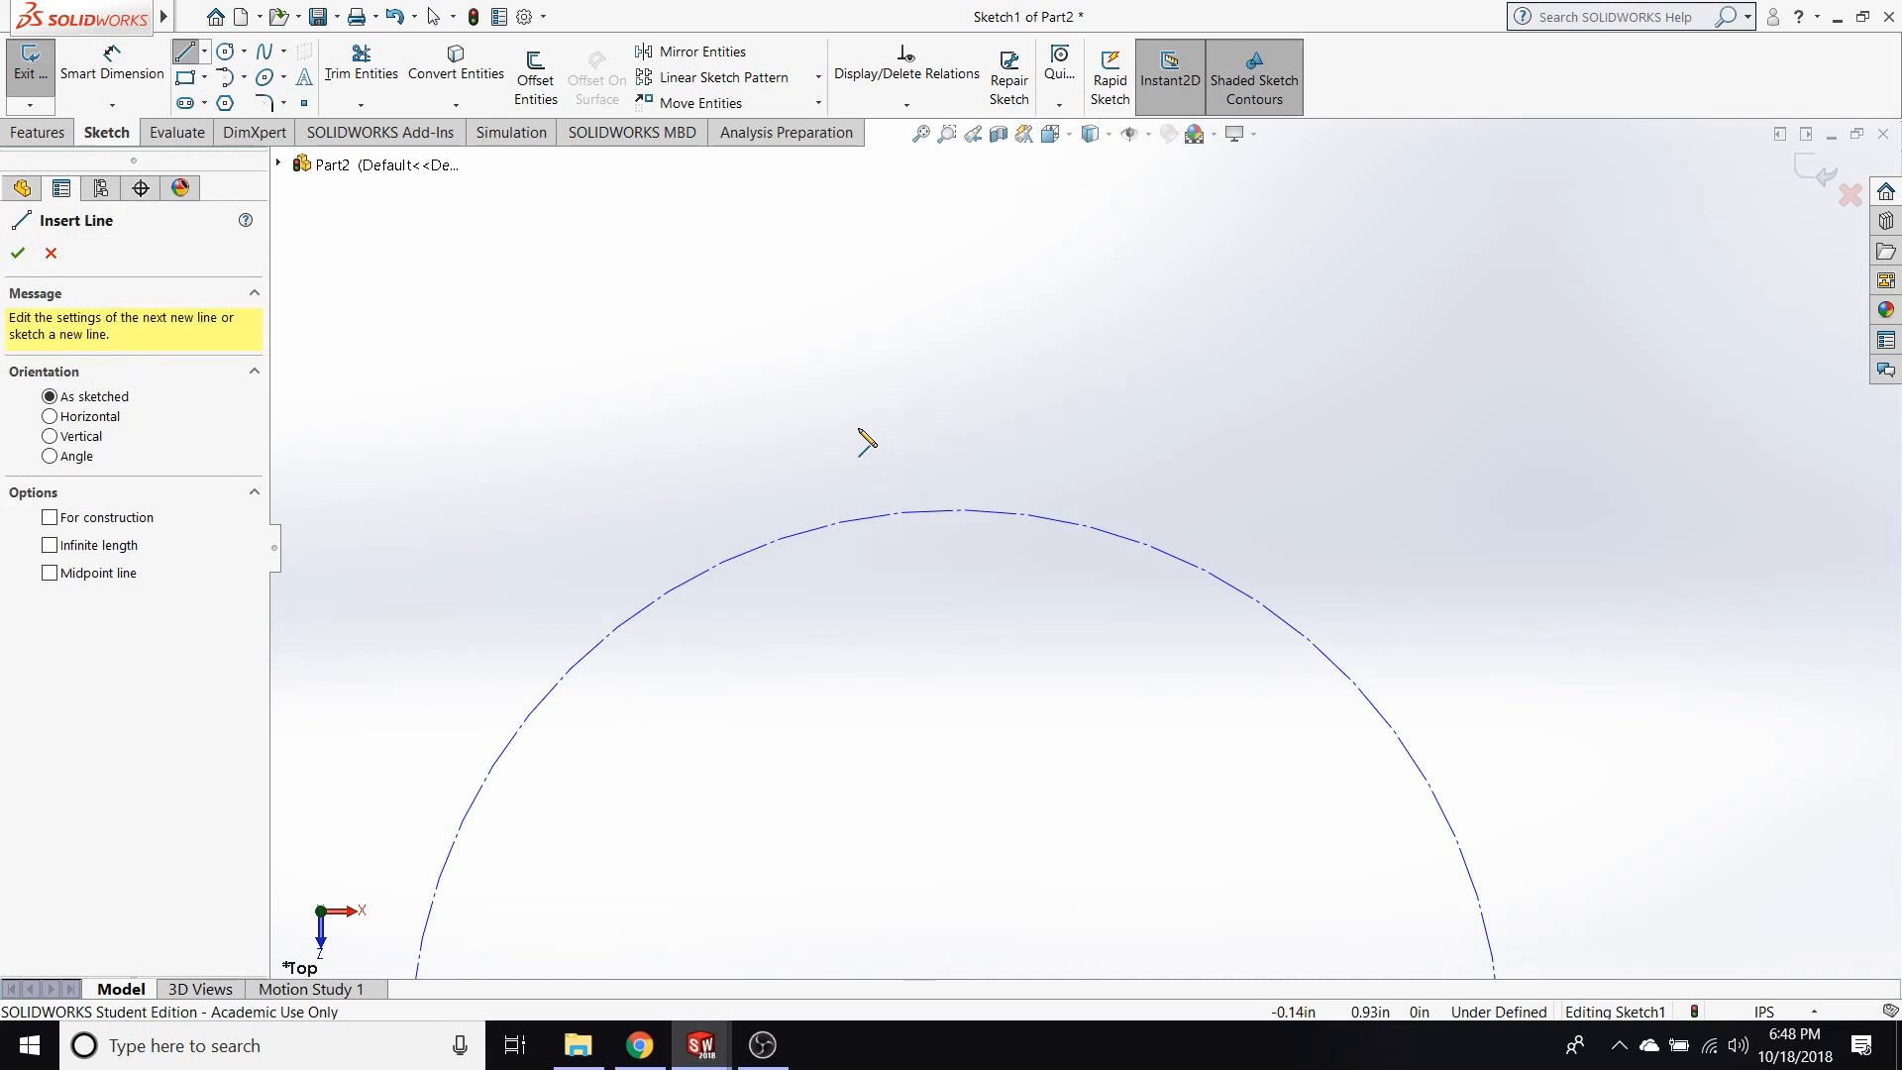
click(858, 428)
click(857, 390)
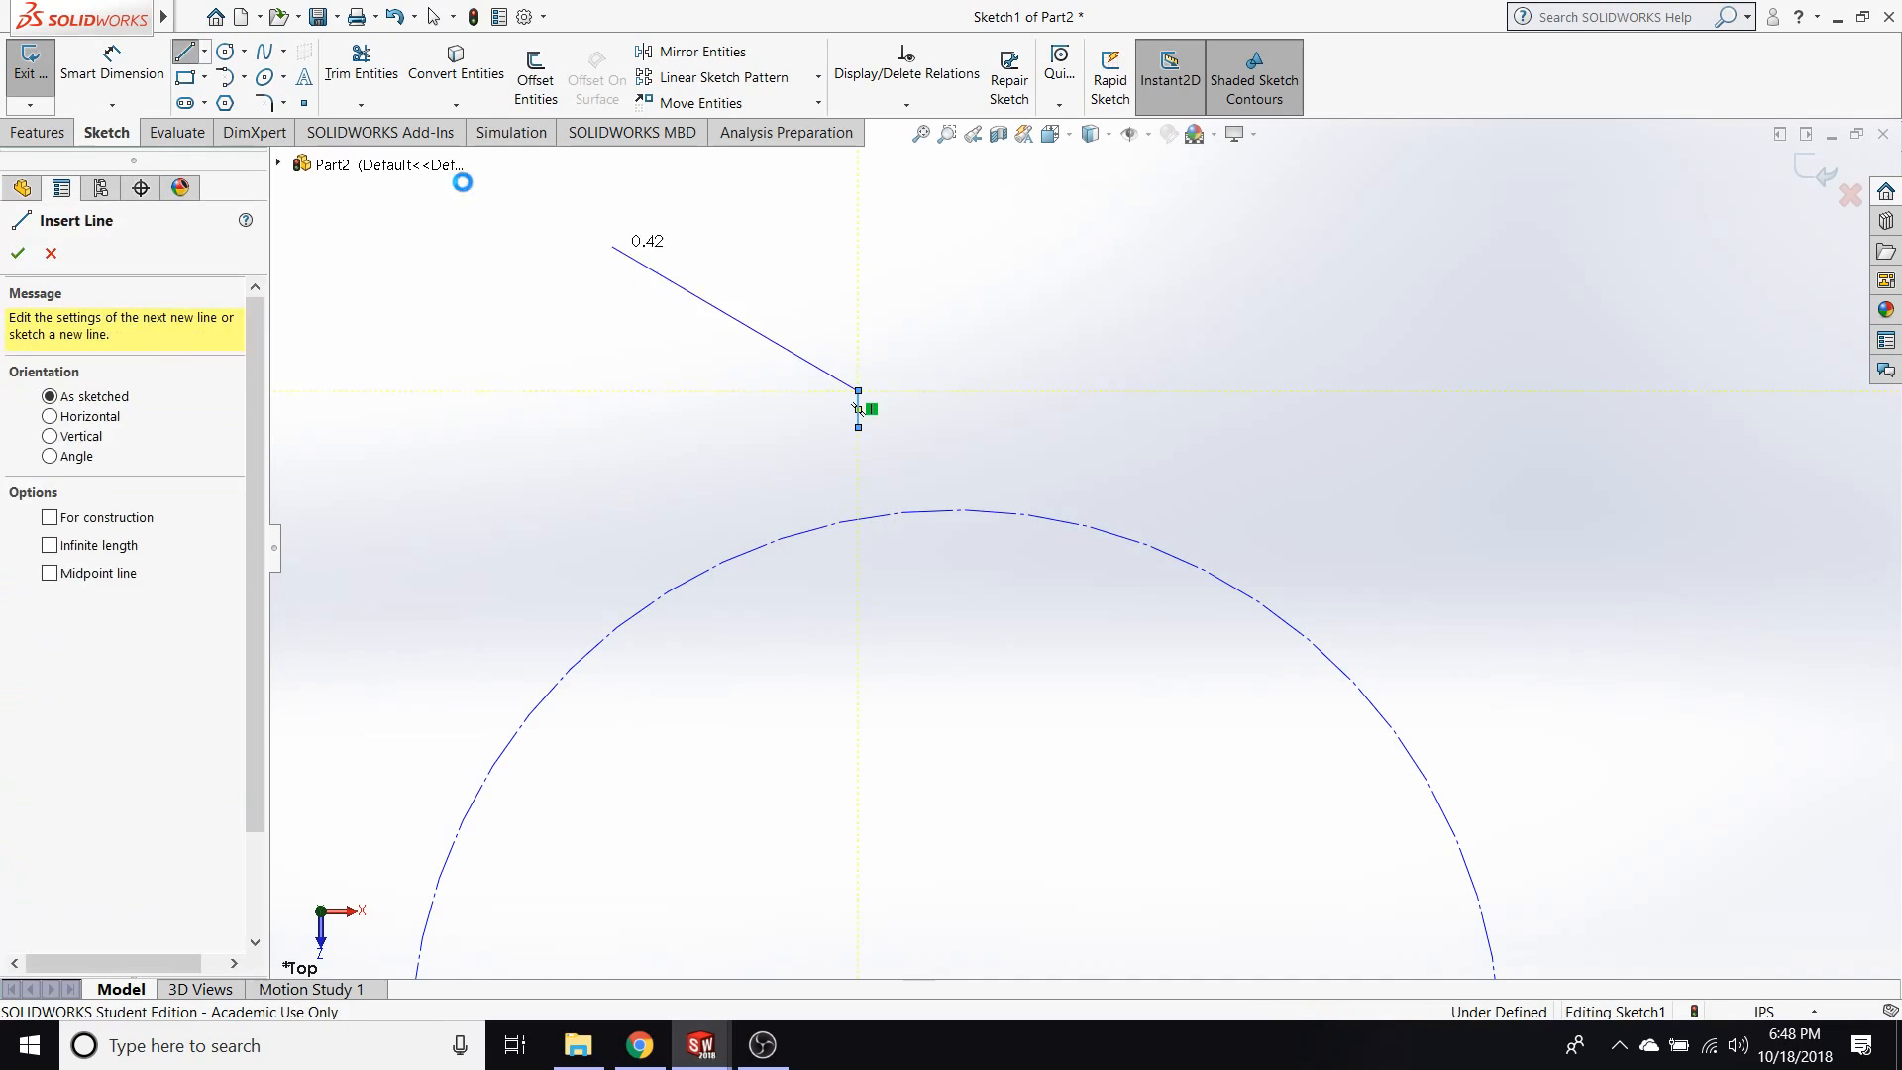
key(Escape)
Sketch a semicircular tangent arc from the upper end of the vertical line, arching over to the right.
click(227, 80)
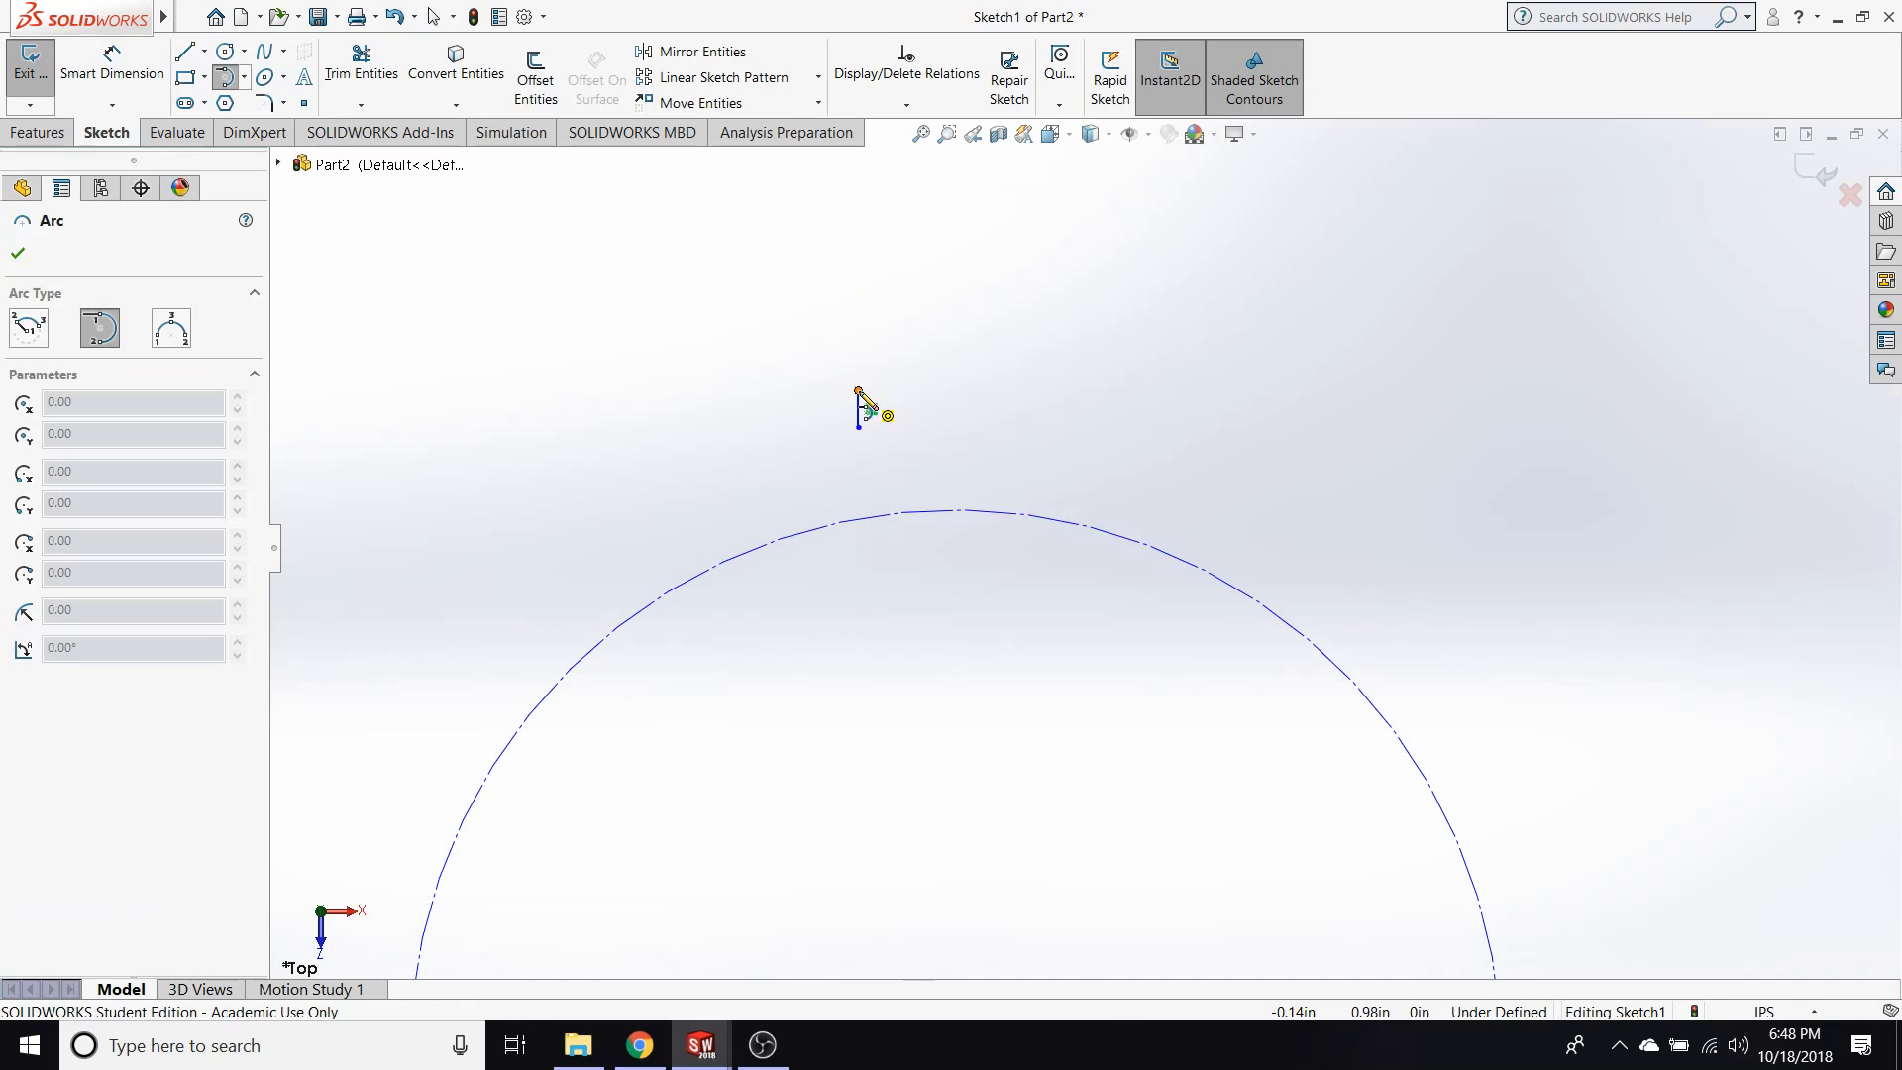
click(859, 390)
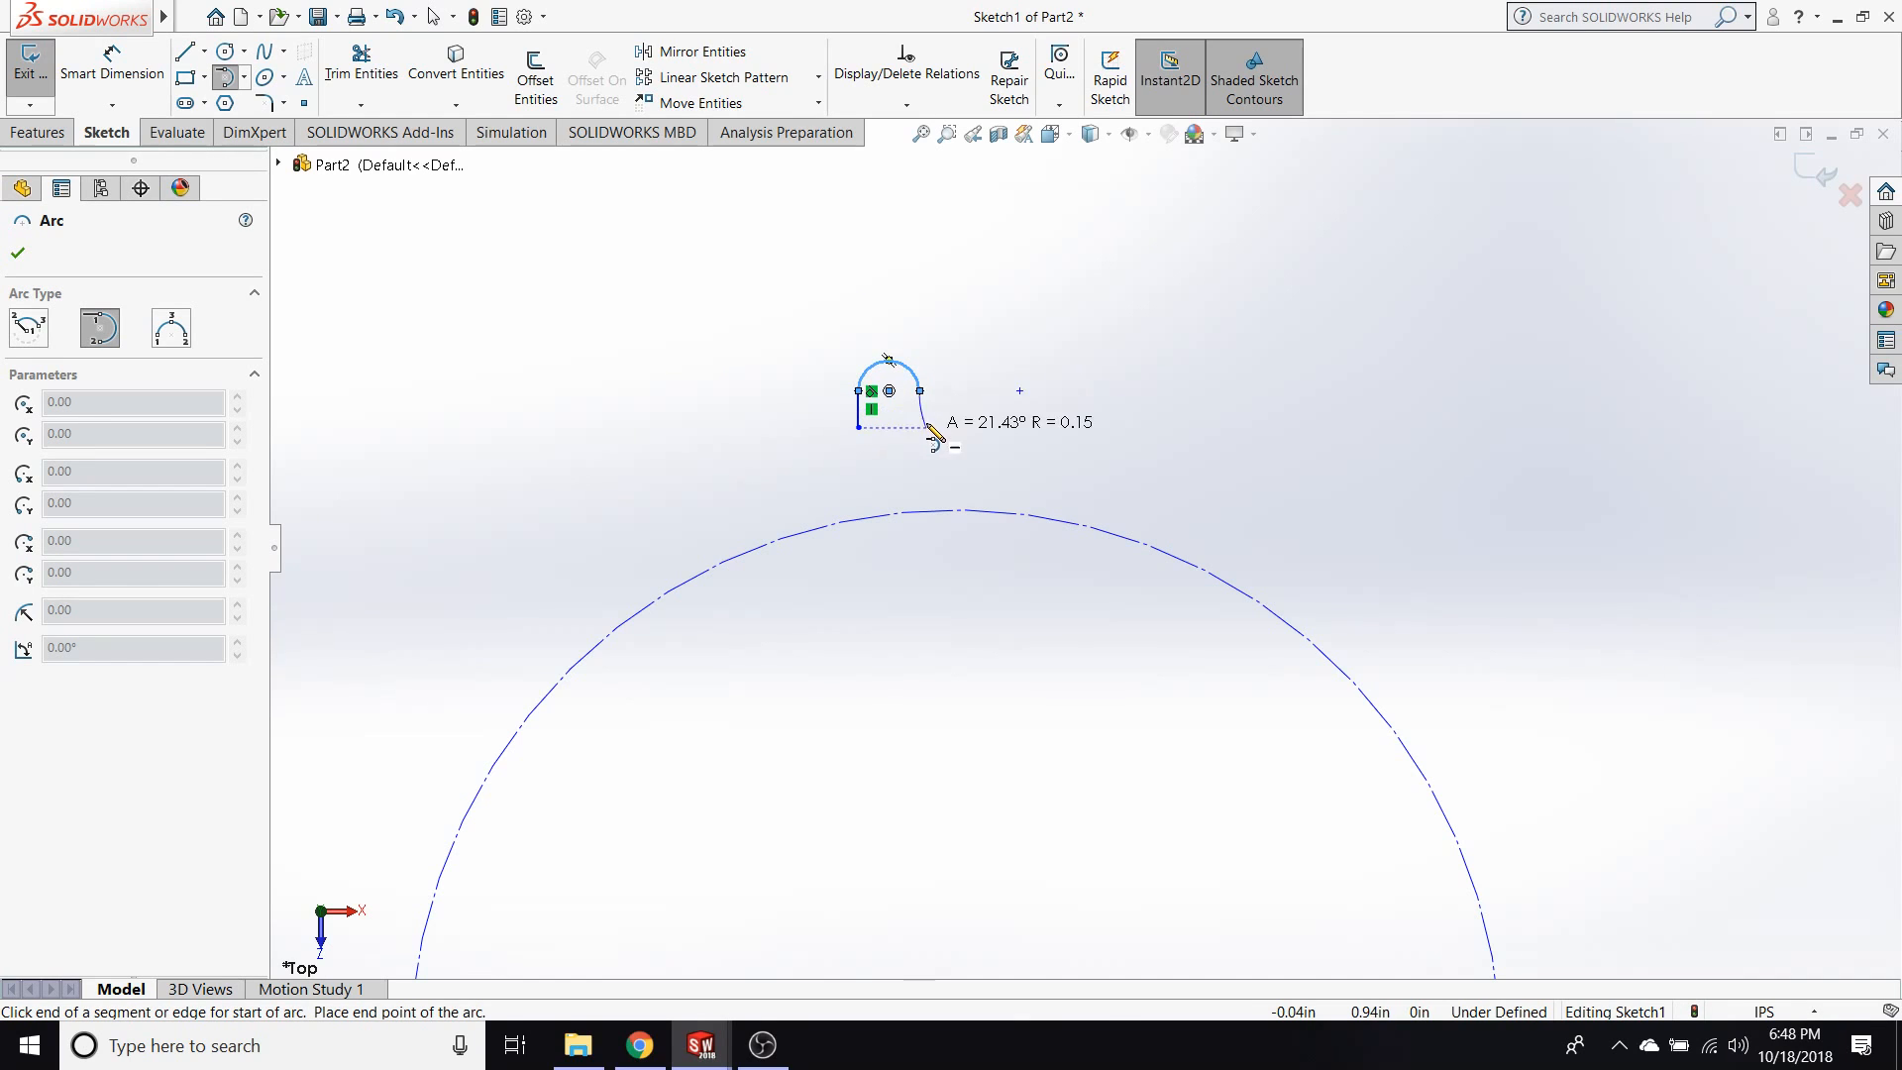
click(920, 418)
key(Escape)
Sketch a second vertical line down from the arc's free end, level with the lower end of the first line.
click(188, 52)
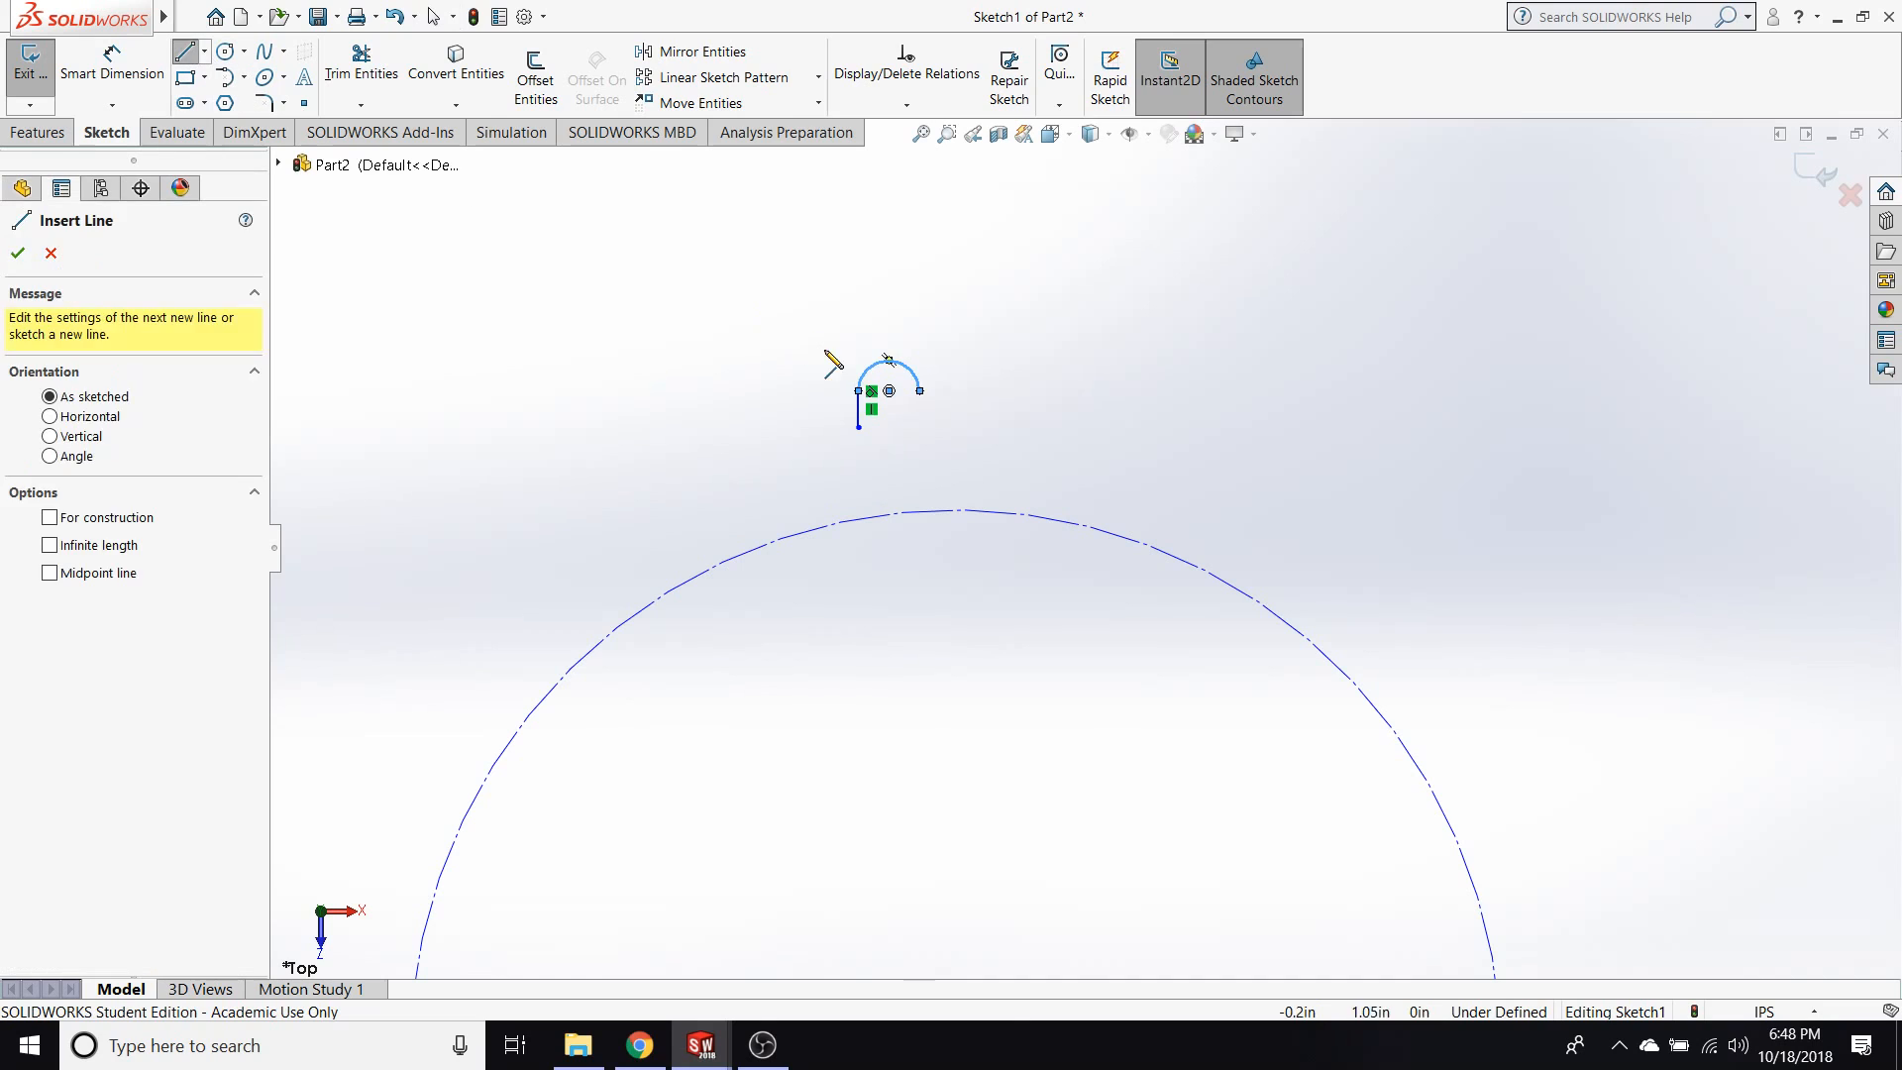
click(920, 391)
click(921, 427)
key(Escape)
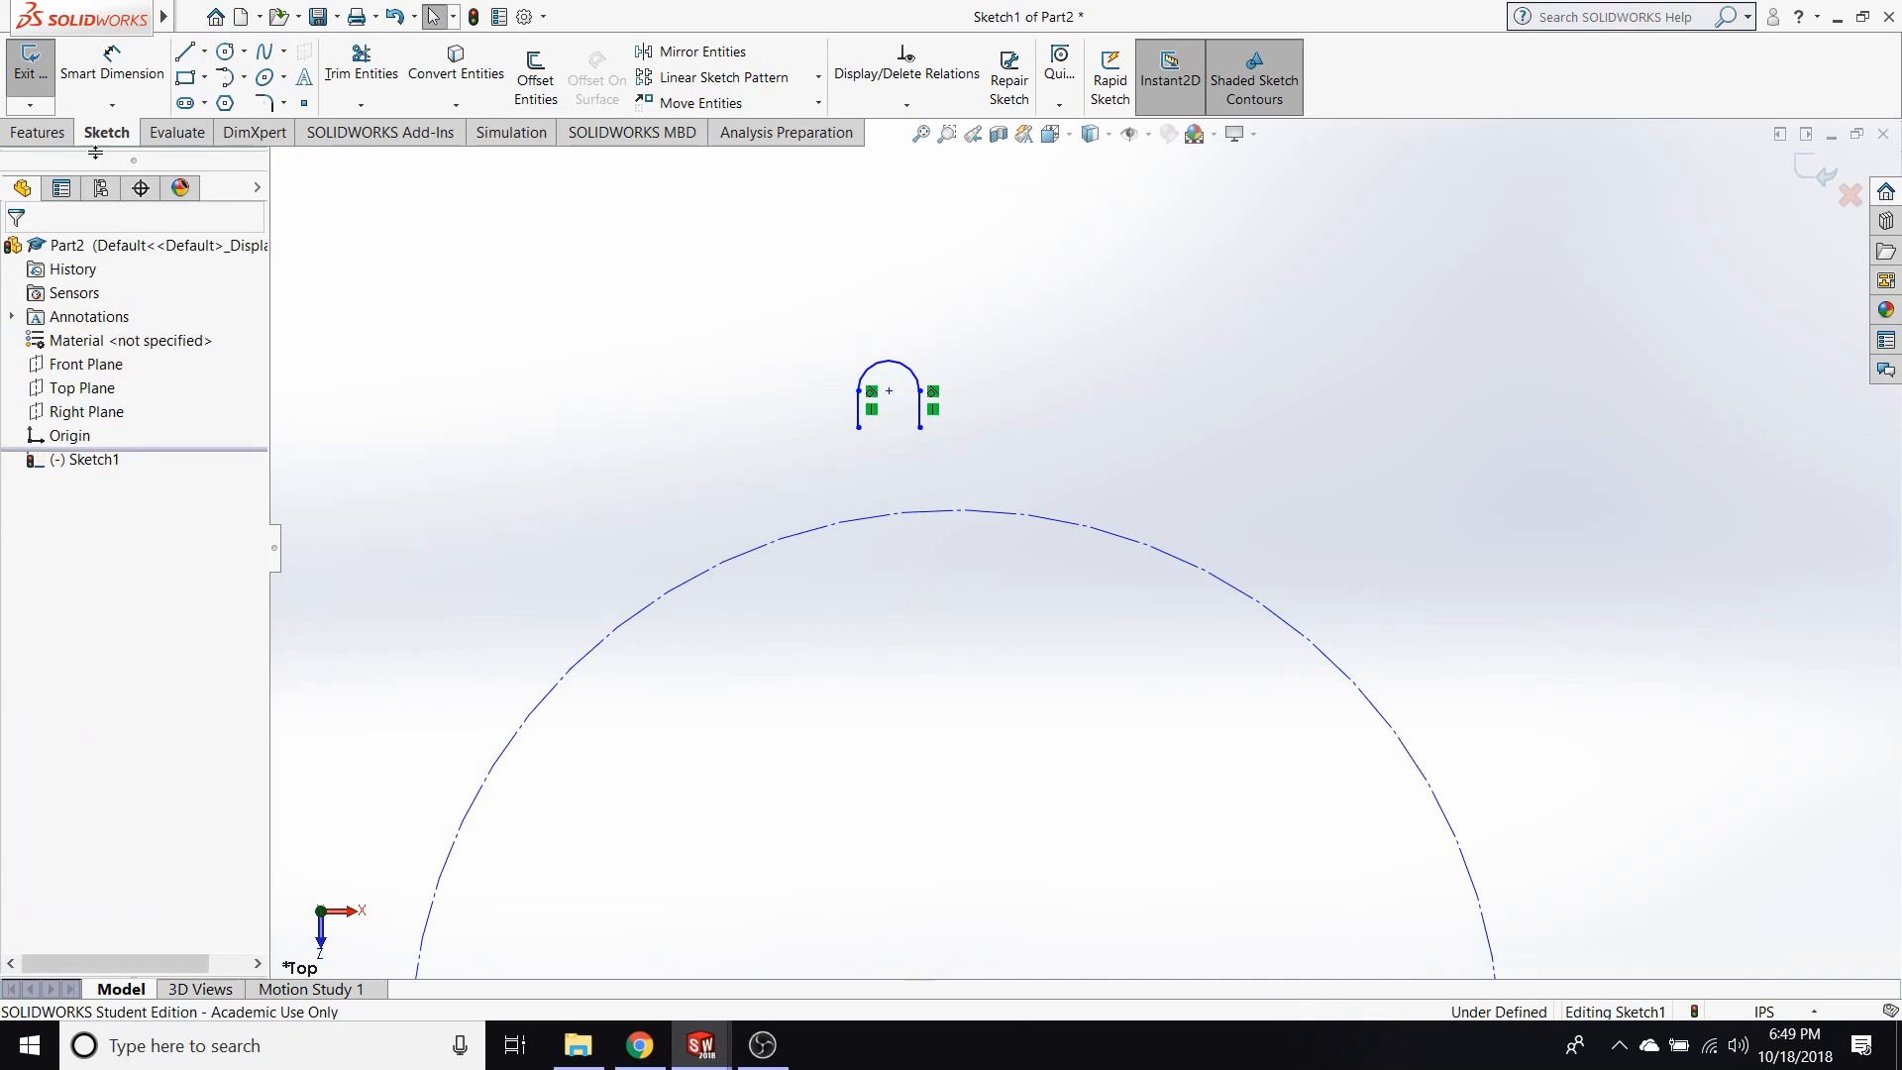
Sketch a tangent arc of about 180° and 0.04 in radius from the second vertical line's lower end, dipping down and to the right.
click(229, 75)
click(920, 427)
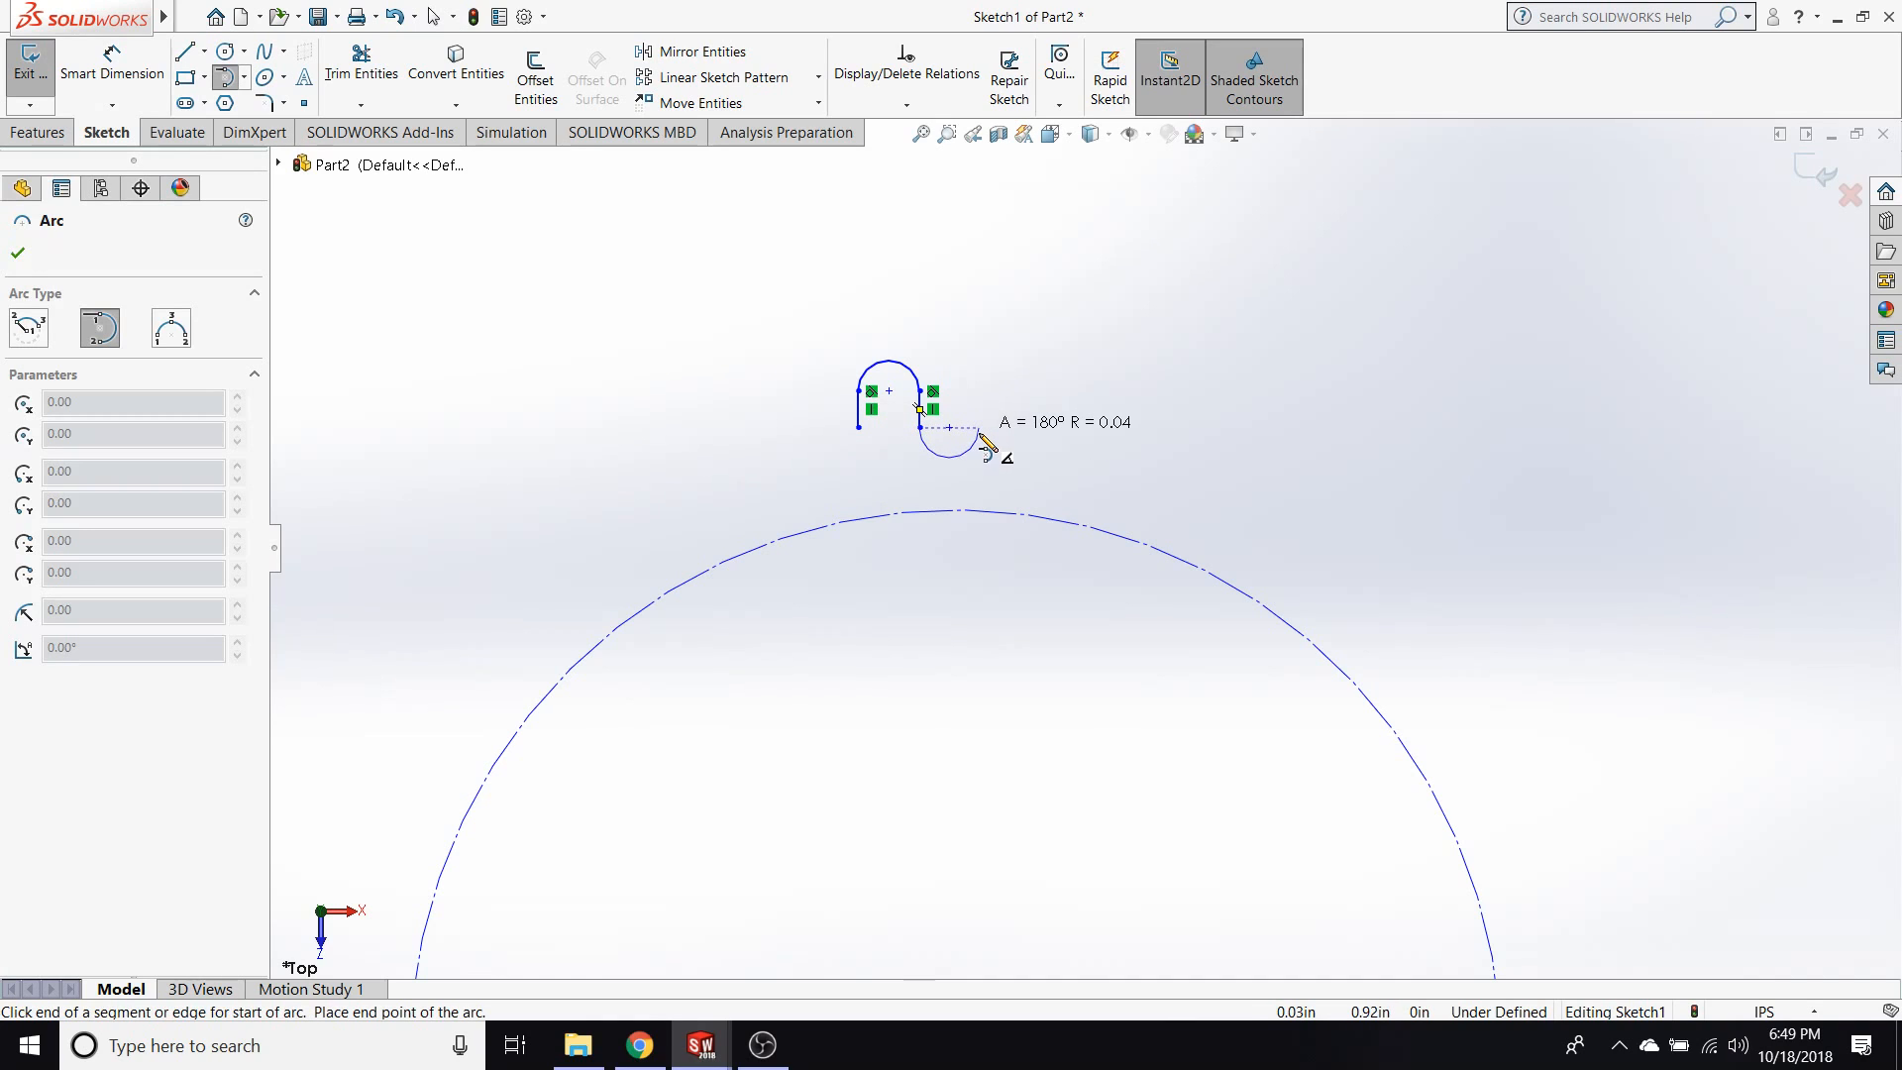
click(983, 428)
key(Escape)
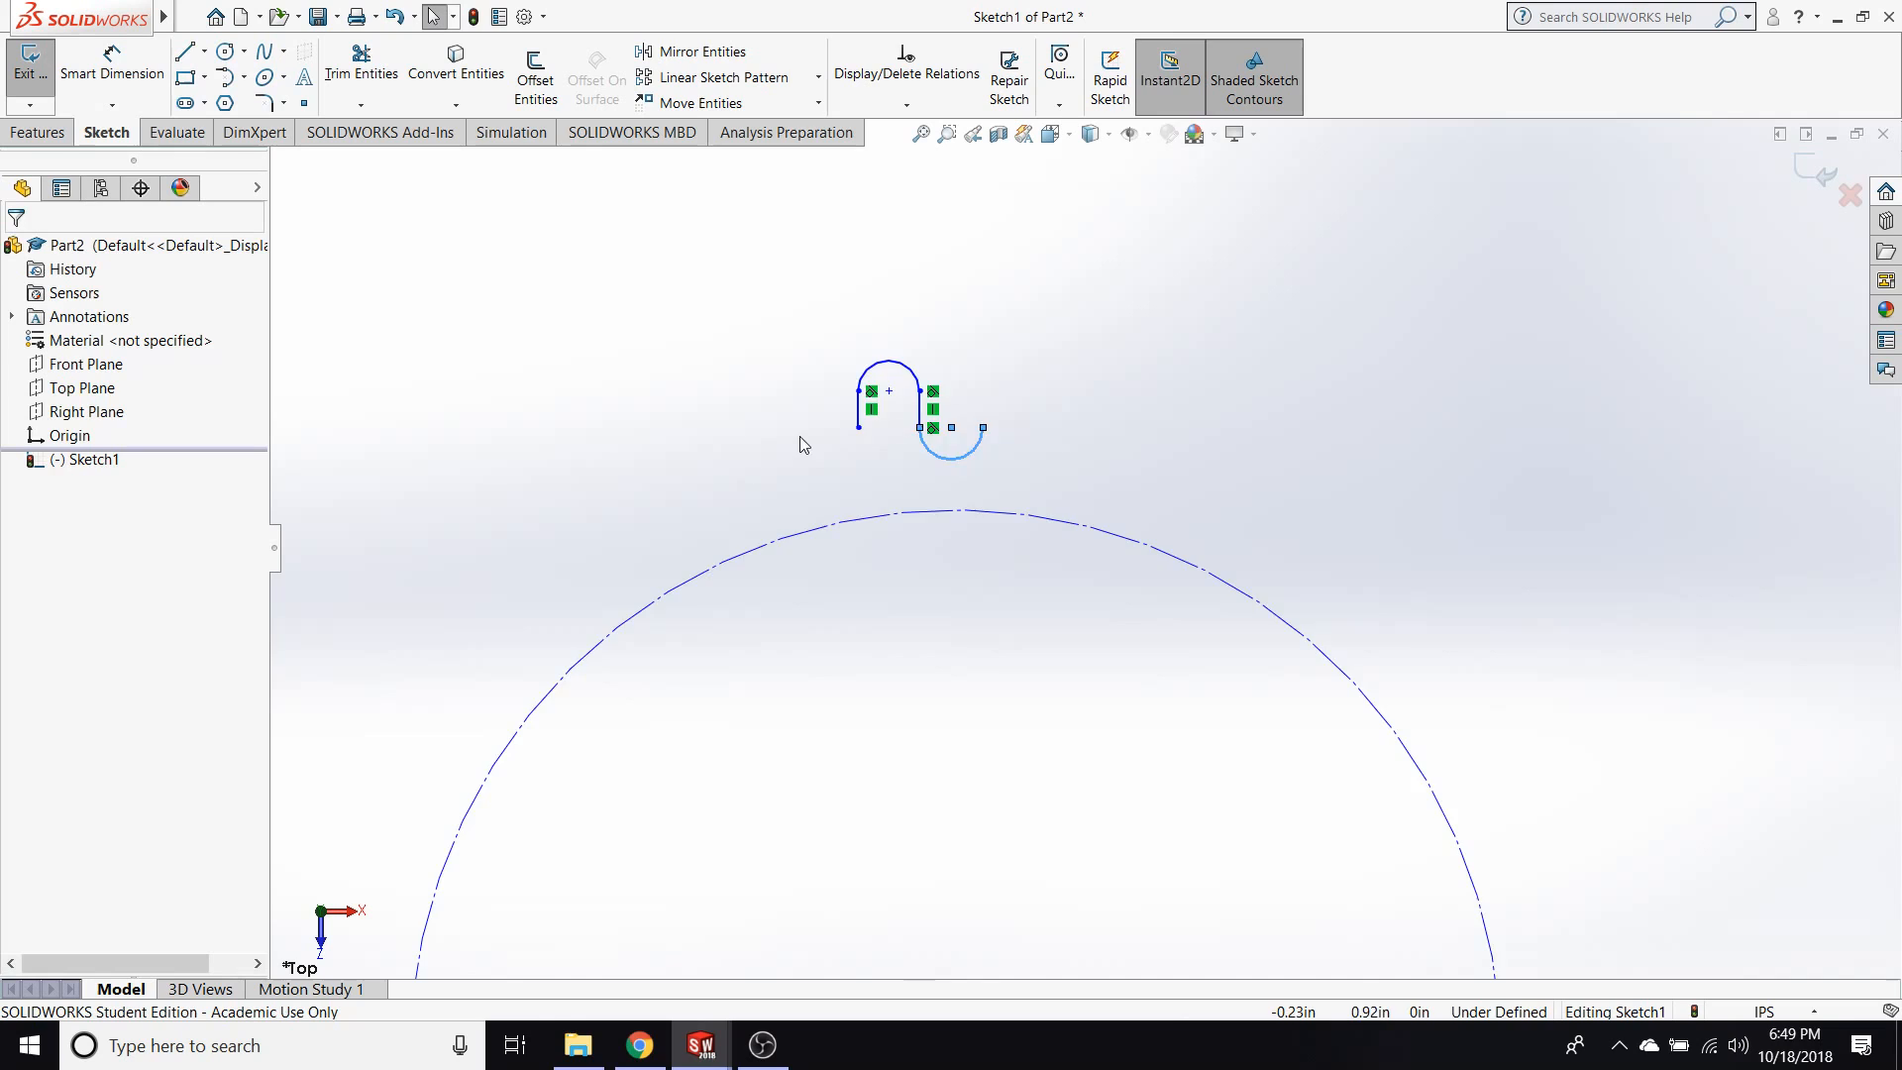
Examine which sketch relations are available between the lower endpoints of the two vertical lines.
scroll(852, 425, down, 3)
scroll(1307, 501, down, 2)
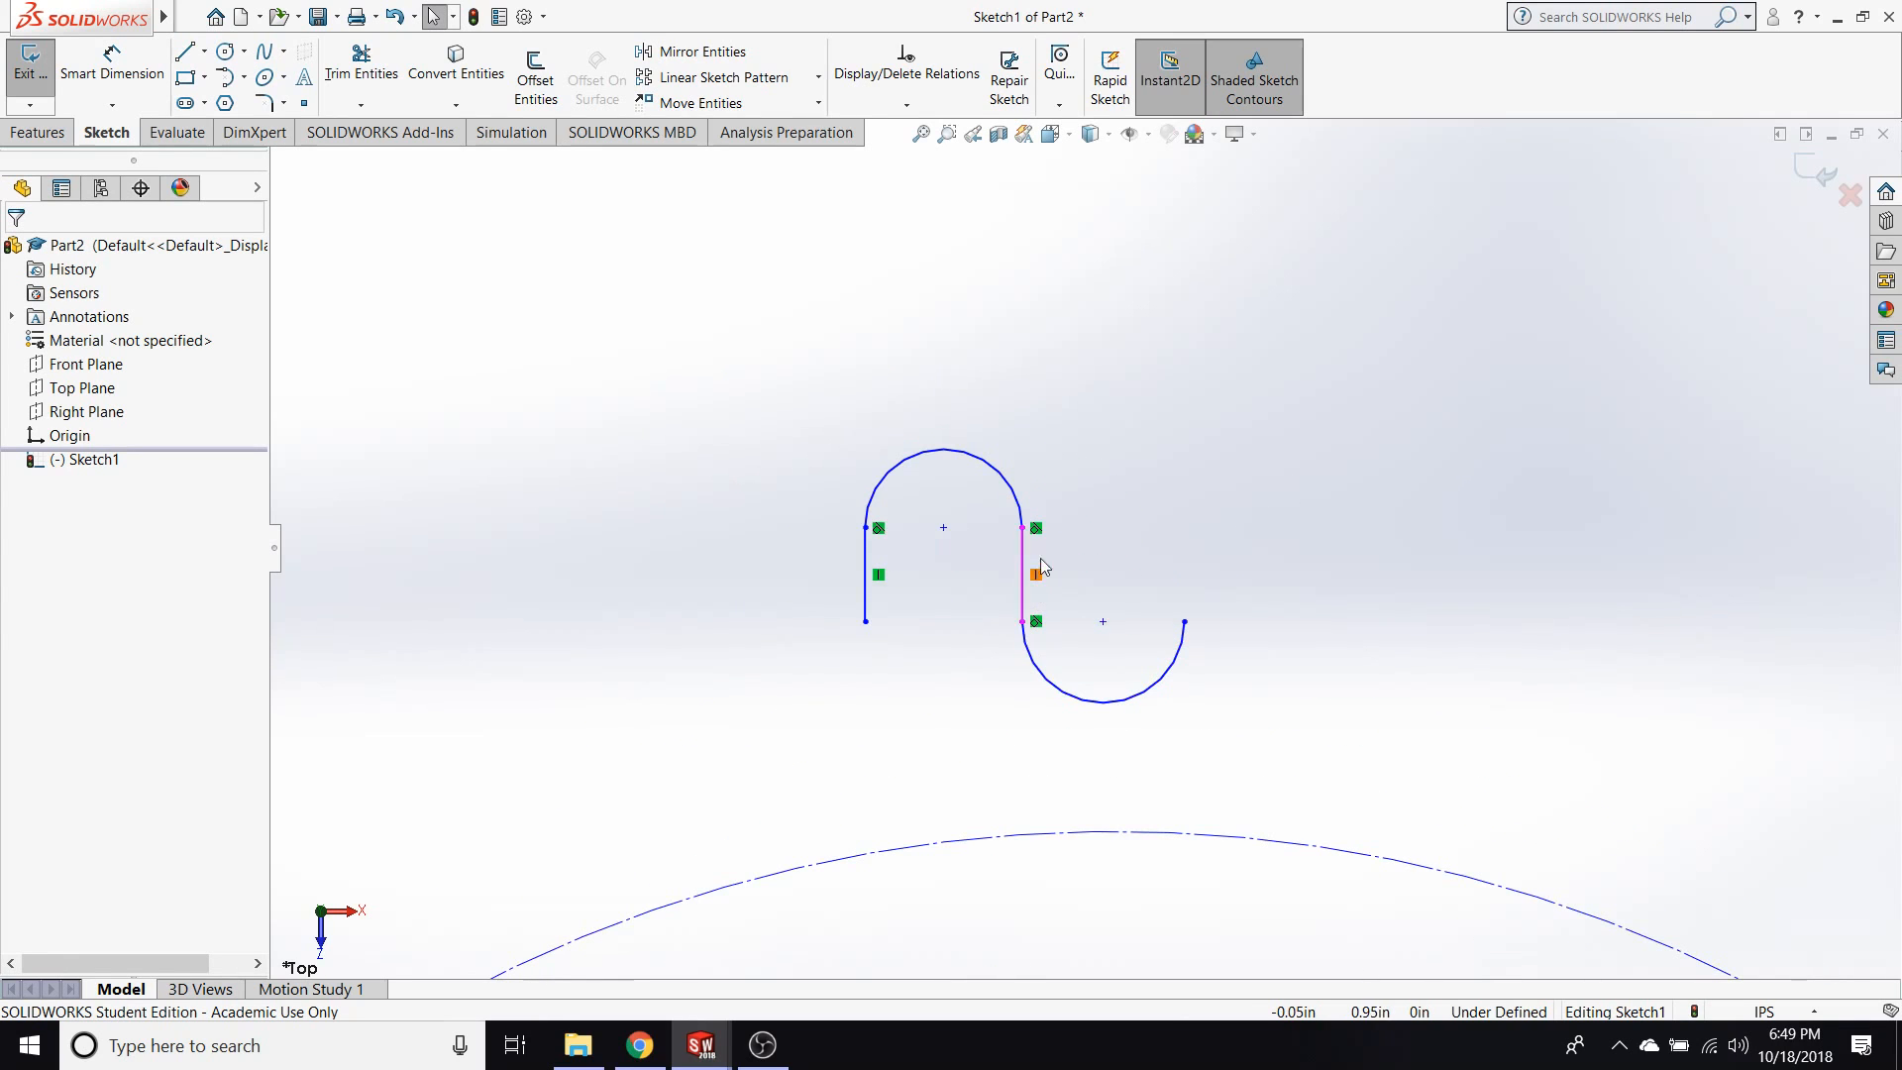
click(865, 622)
ctrl+click(1022, 622)
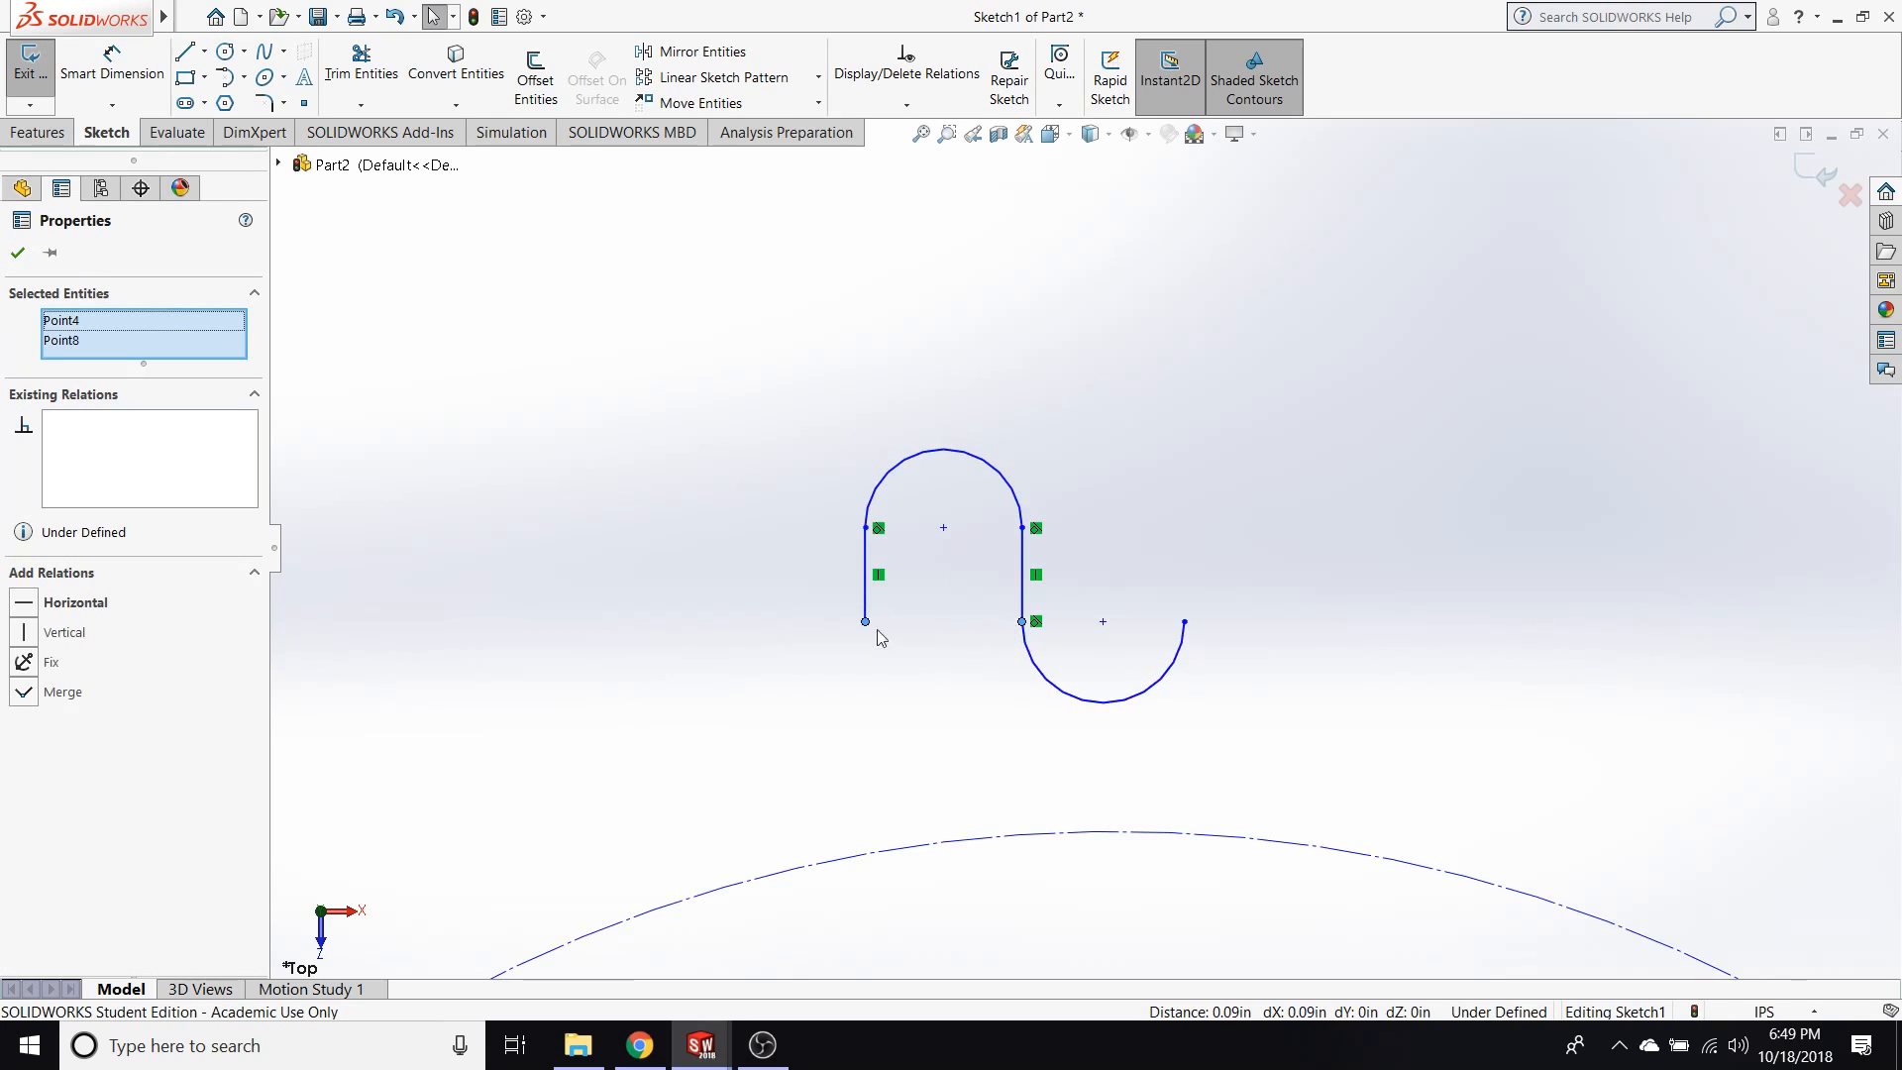
click(919, 649)
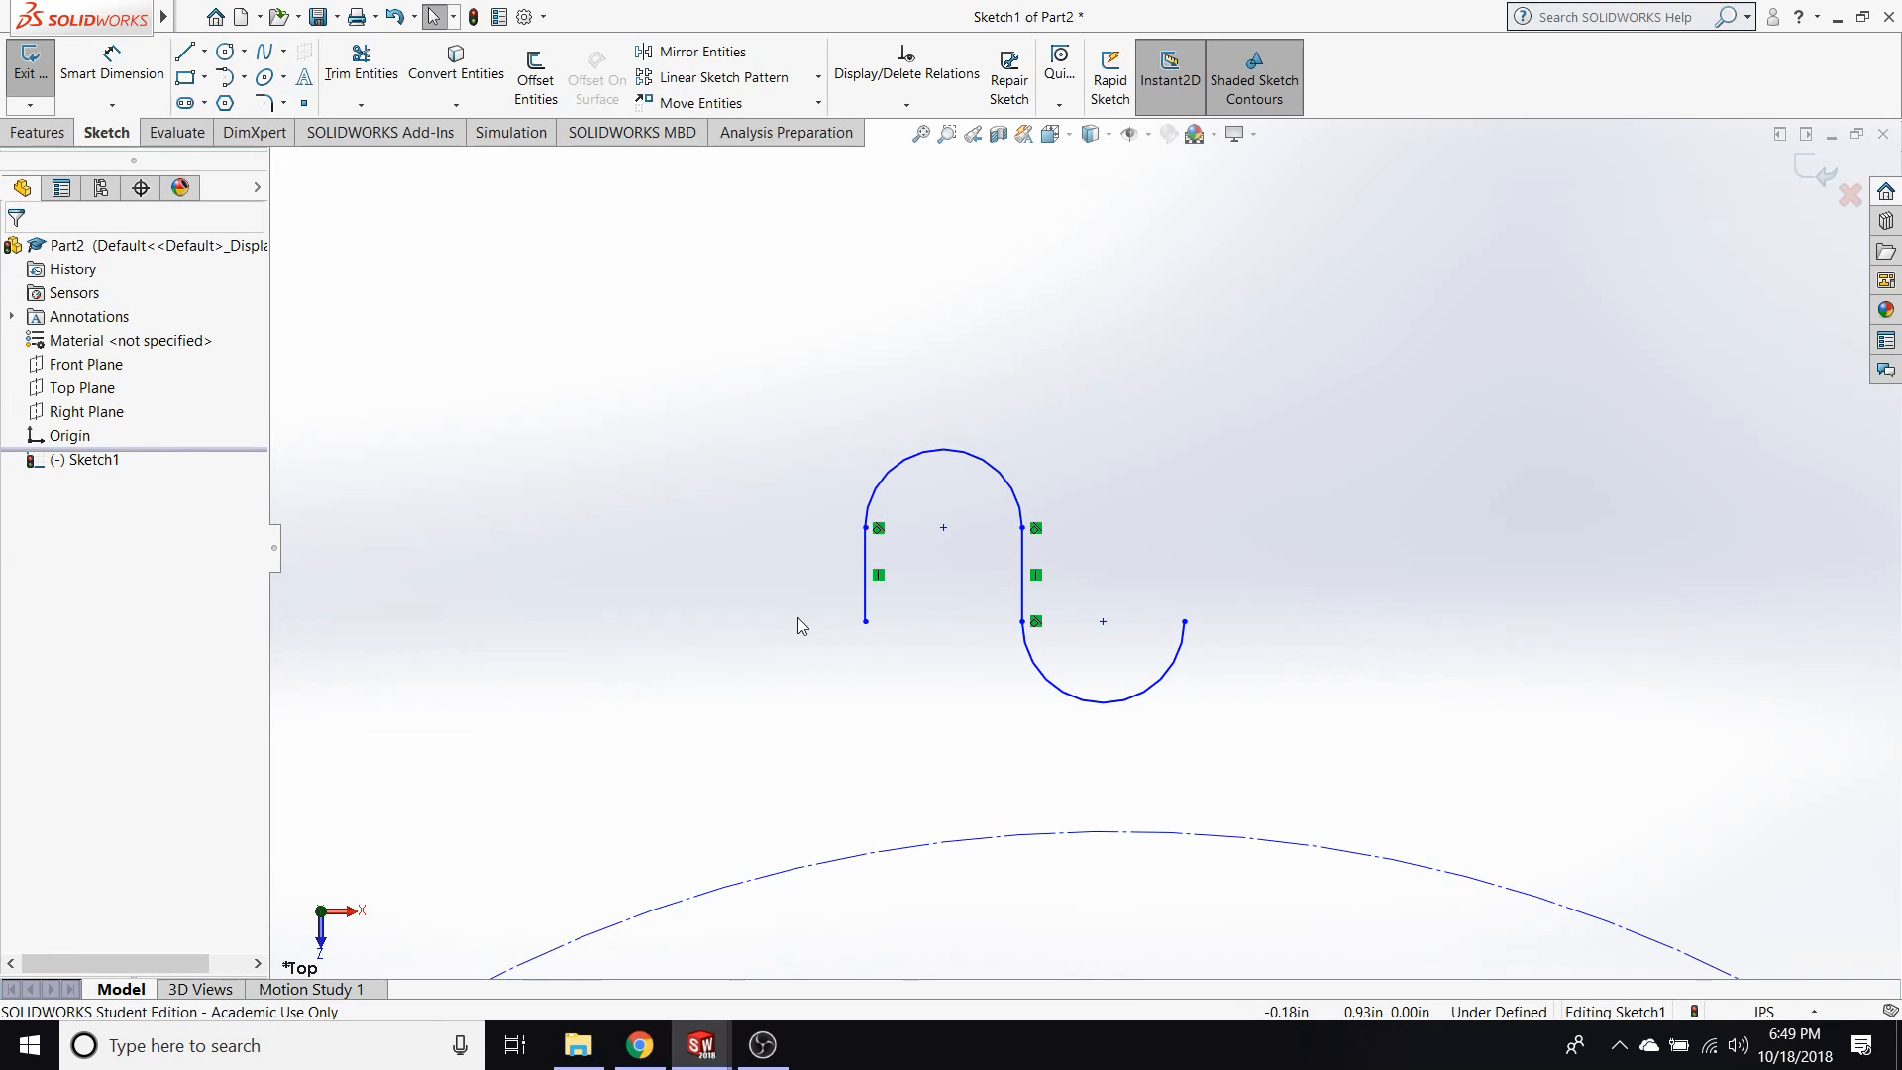
click(865, 623)
ctrl+click(1022, 624)
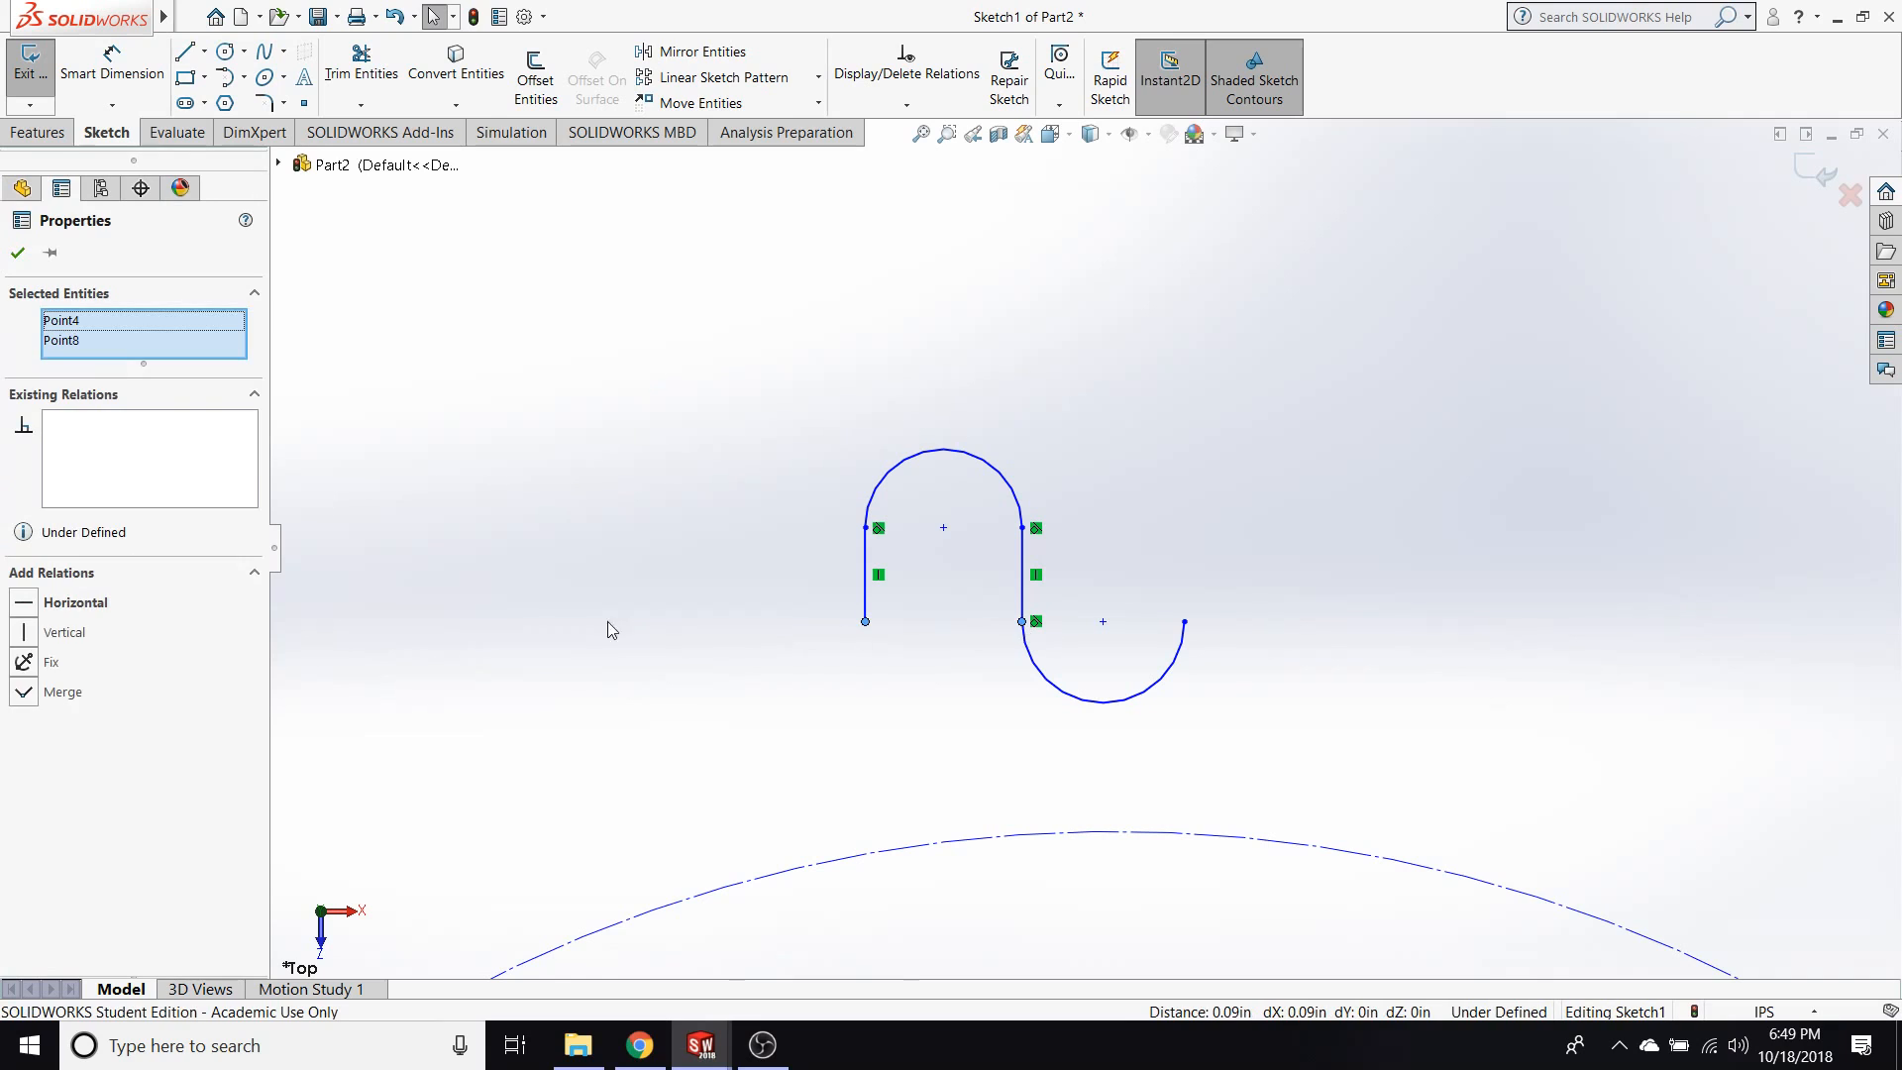
click(747, 693)
Move the whole tooth profile down and to the right so its lower endpoints sit just above the construction circle's top.
drag(814, 689, 1299, 413)
scroll(1239, 568, up, 3)
scroll(980, 593, up, 2)
click(957, 642)
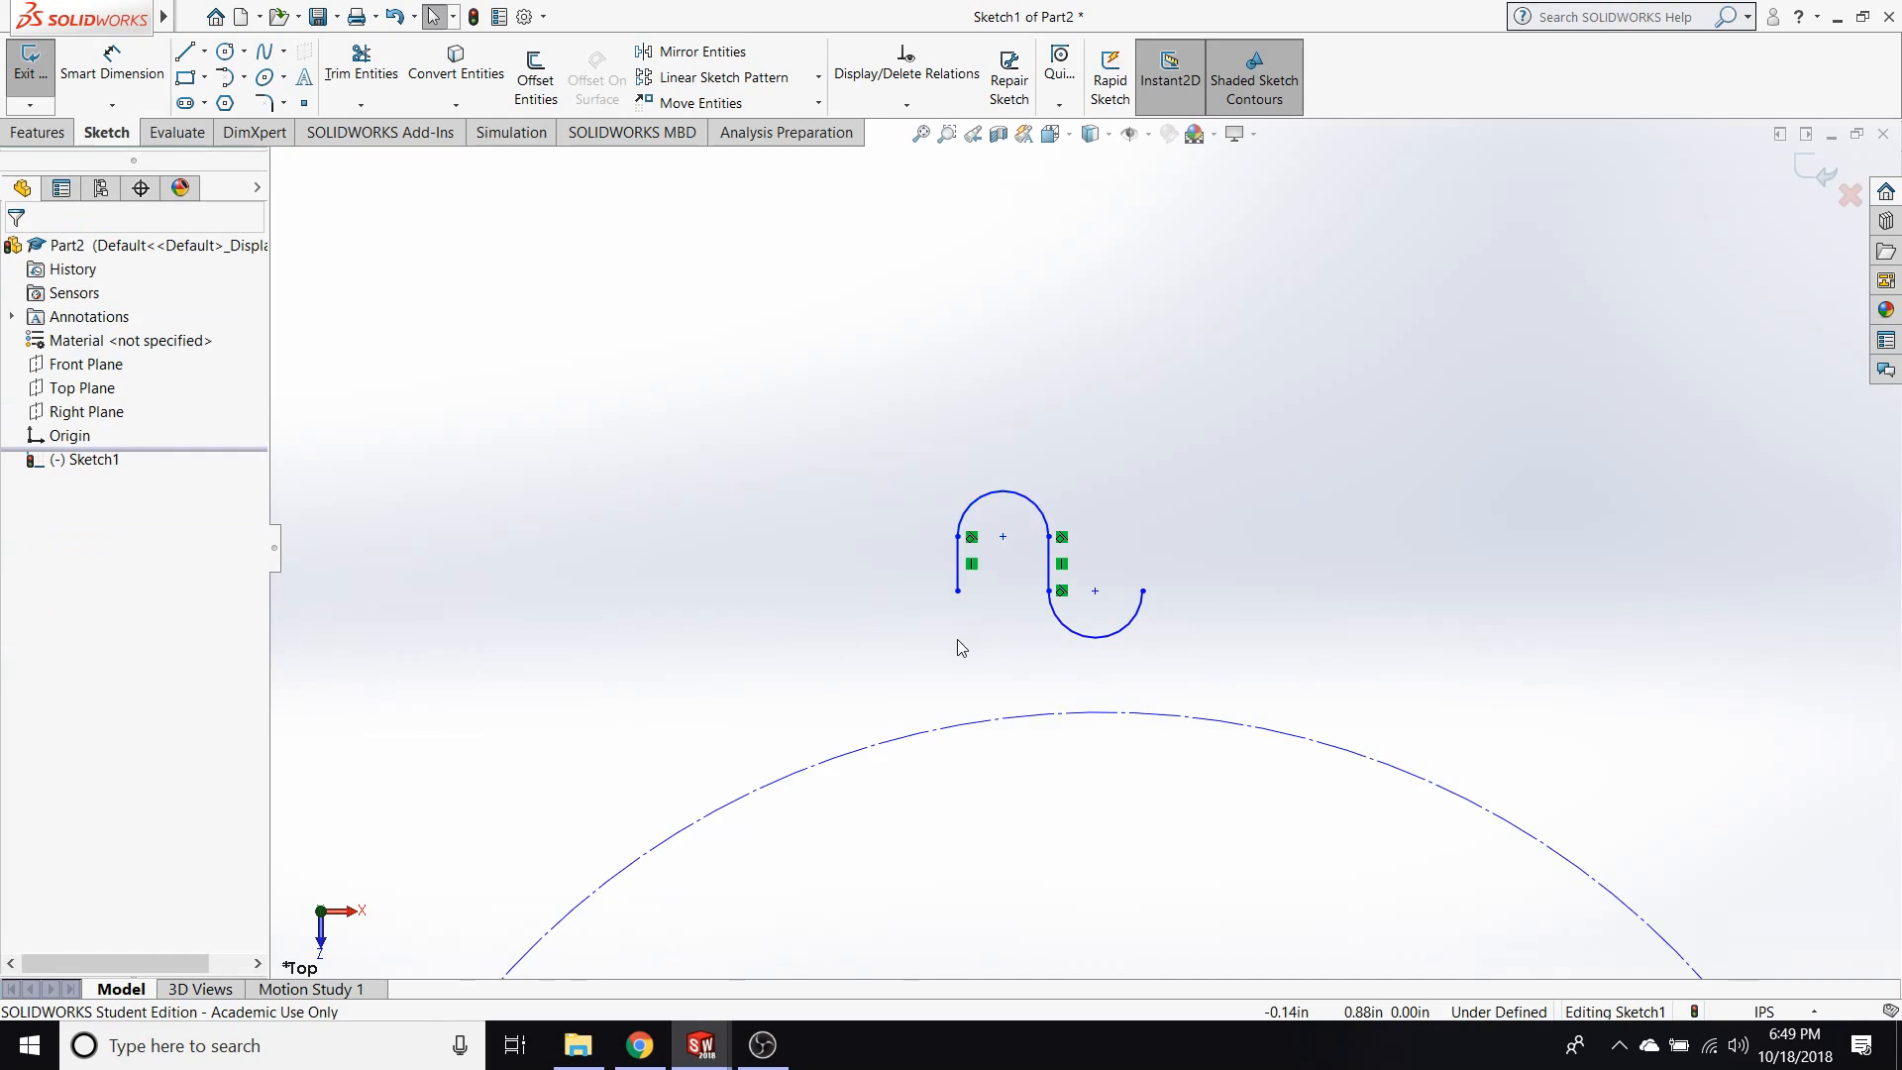
drag(1193, 671, 882, 449)
mouse_move(1043, 519)
mouse_down()
mouse_move(1157, 638)
mouse_move(1176, 620)
mouse_up()
click(1020, 697)
Make the lower endpoints of both vertical lines coincident with the construction circle.
click(1090, 692)
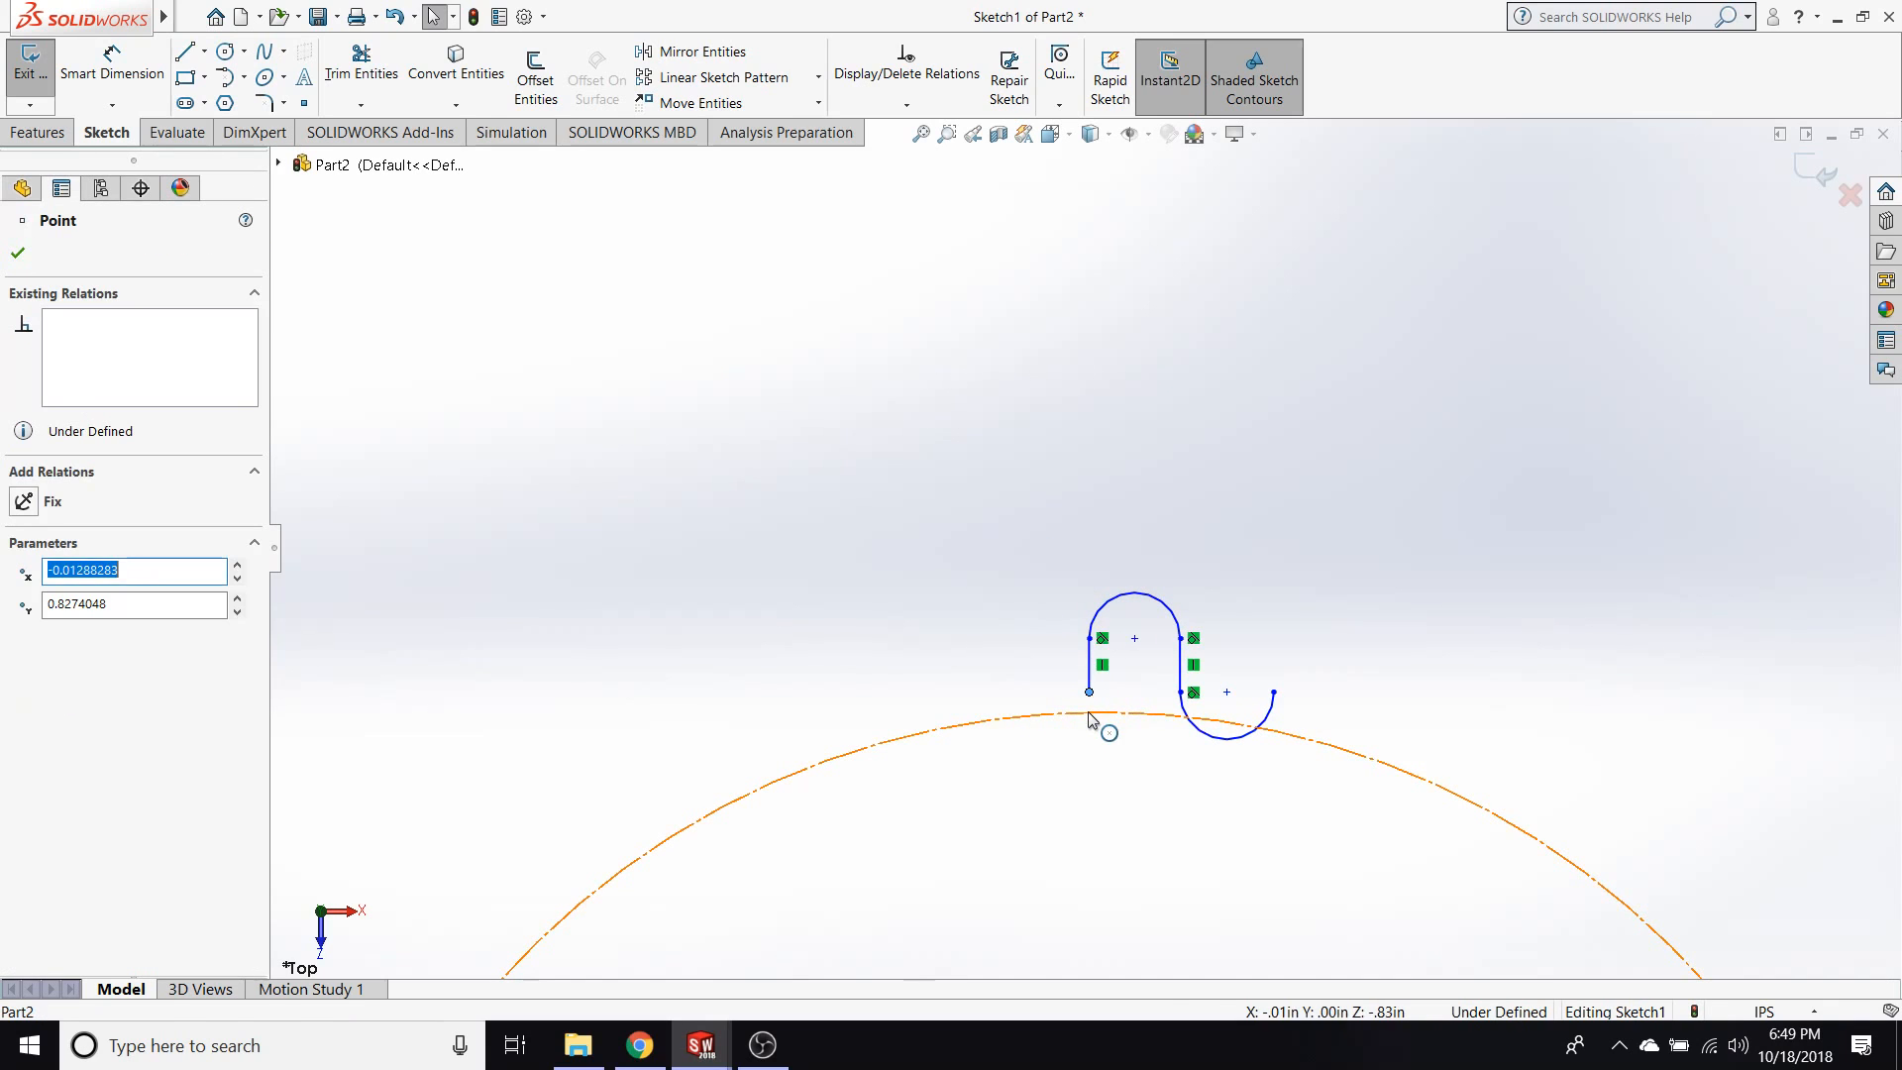
ctrl+click(1095, 714)
click(65, 633)
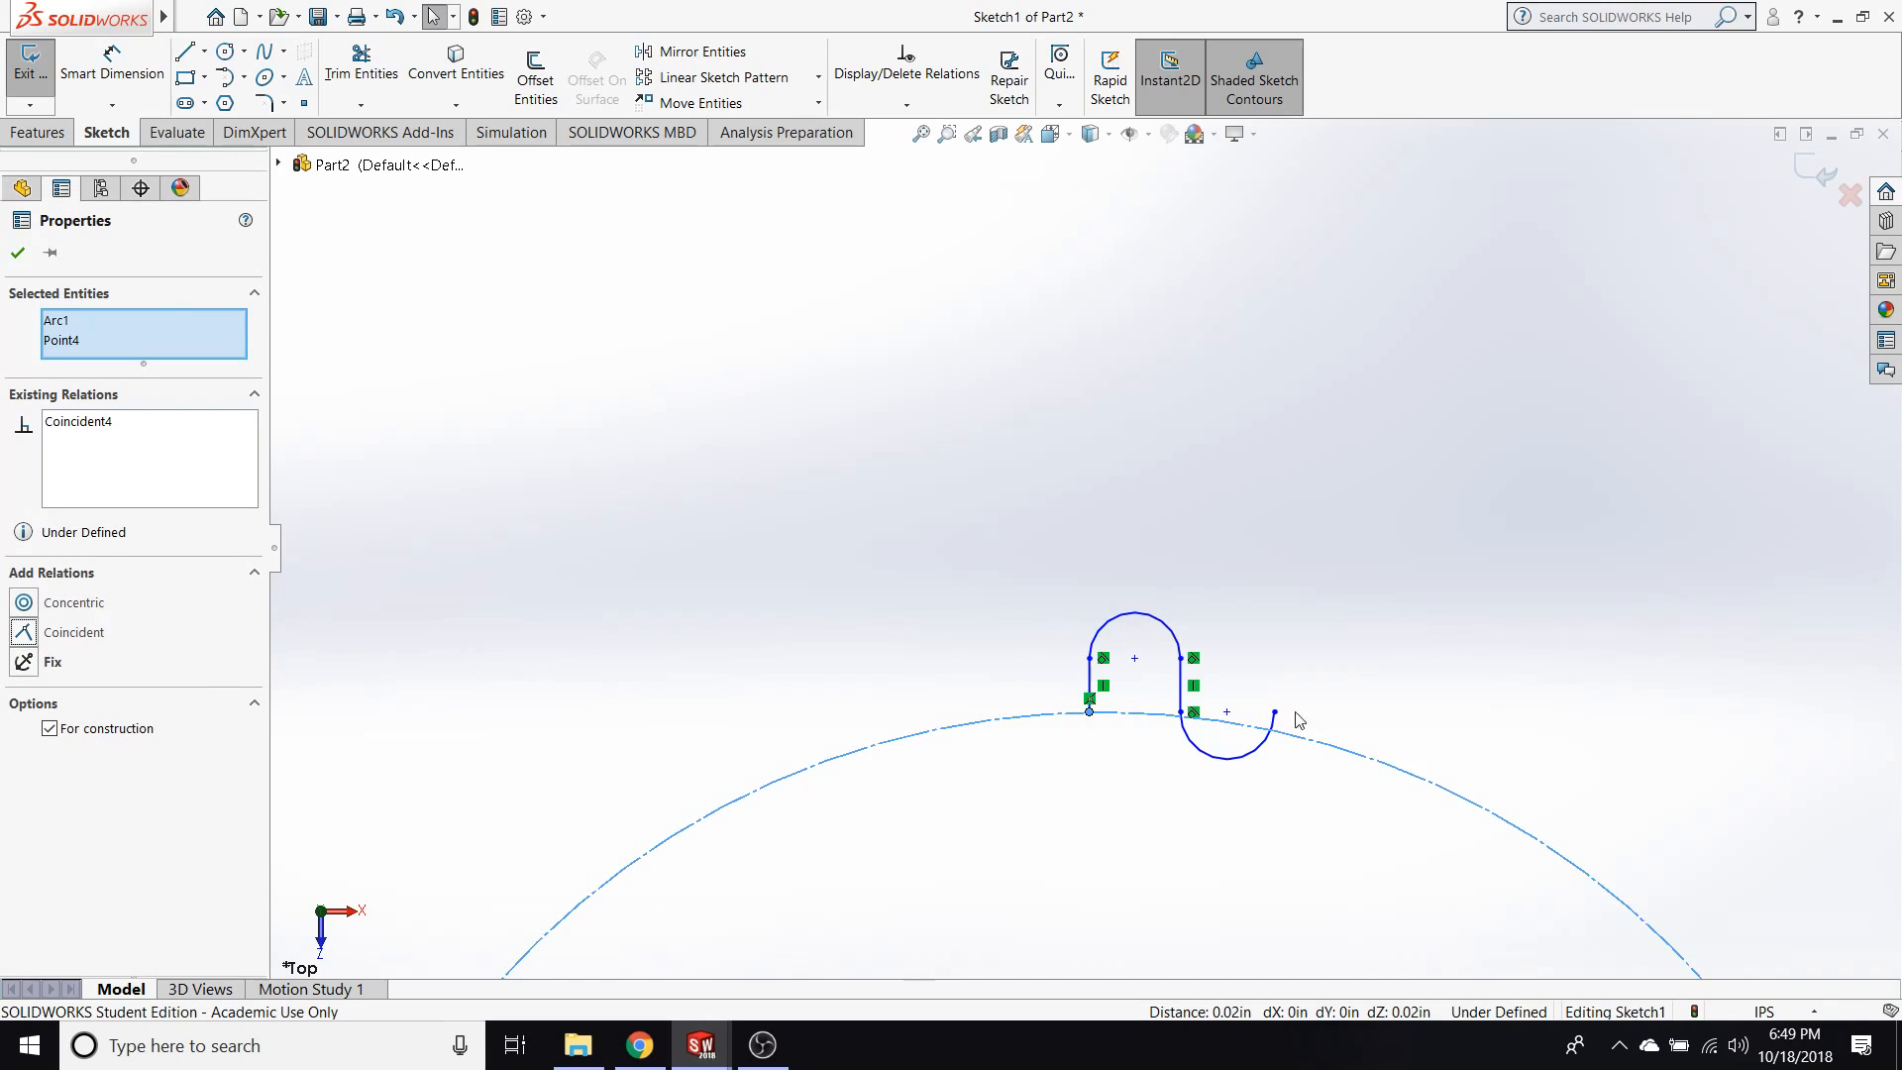
click(1180, 713)
ctrl+click(1165, 713)
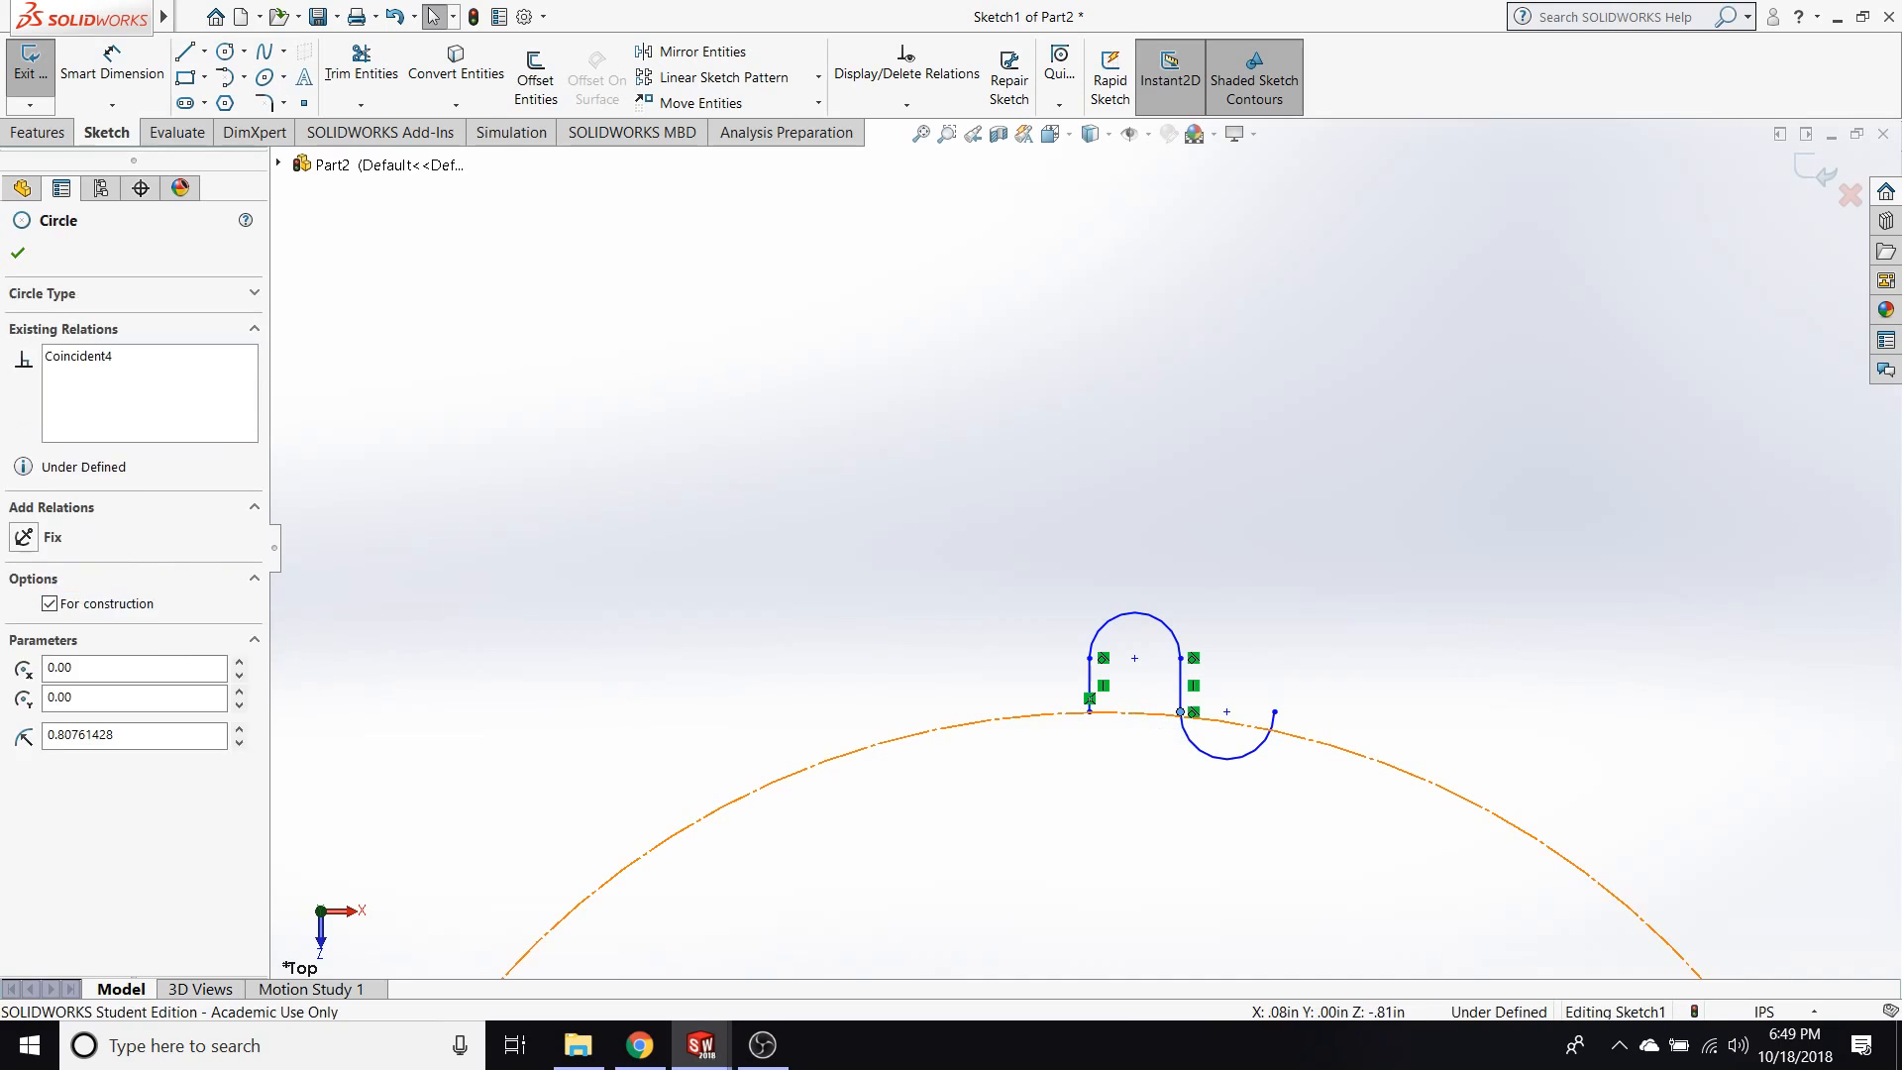
click(67, 634)
click(1061, 798)
Add a vertical relation between the centre of the tooth's upper arc and the origin.
scroll(1150, 811, up, 2)
click(1101, 530)
scroll(1095, 795, up, 5)
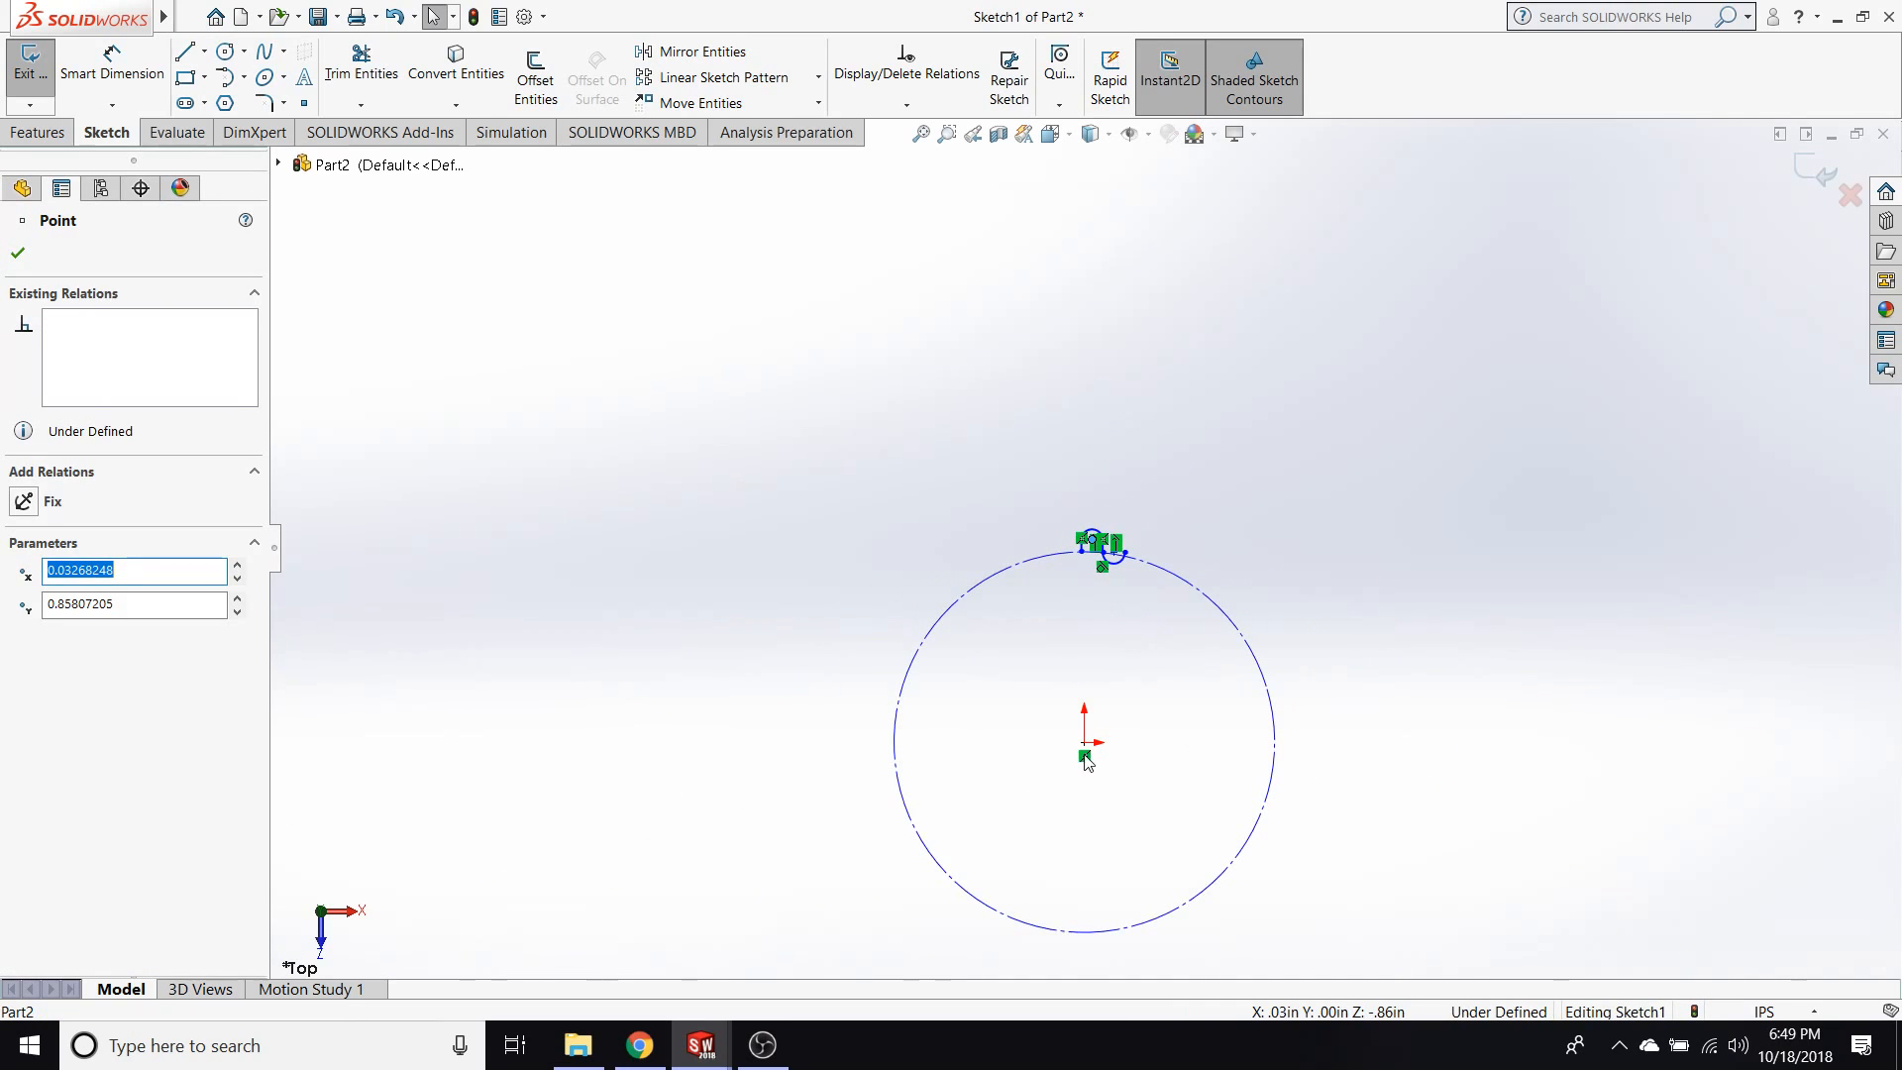
ctrl+click(1083, 742)
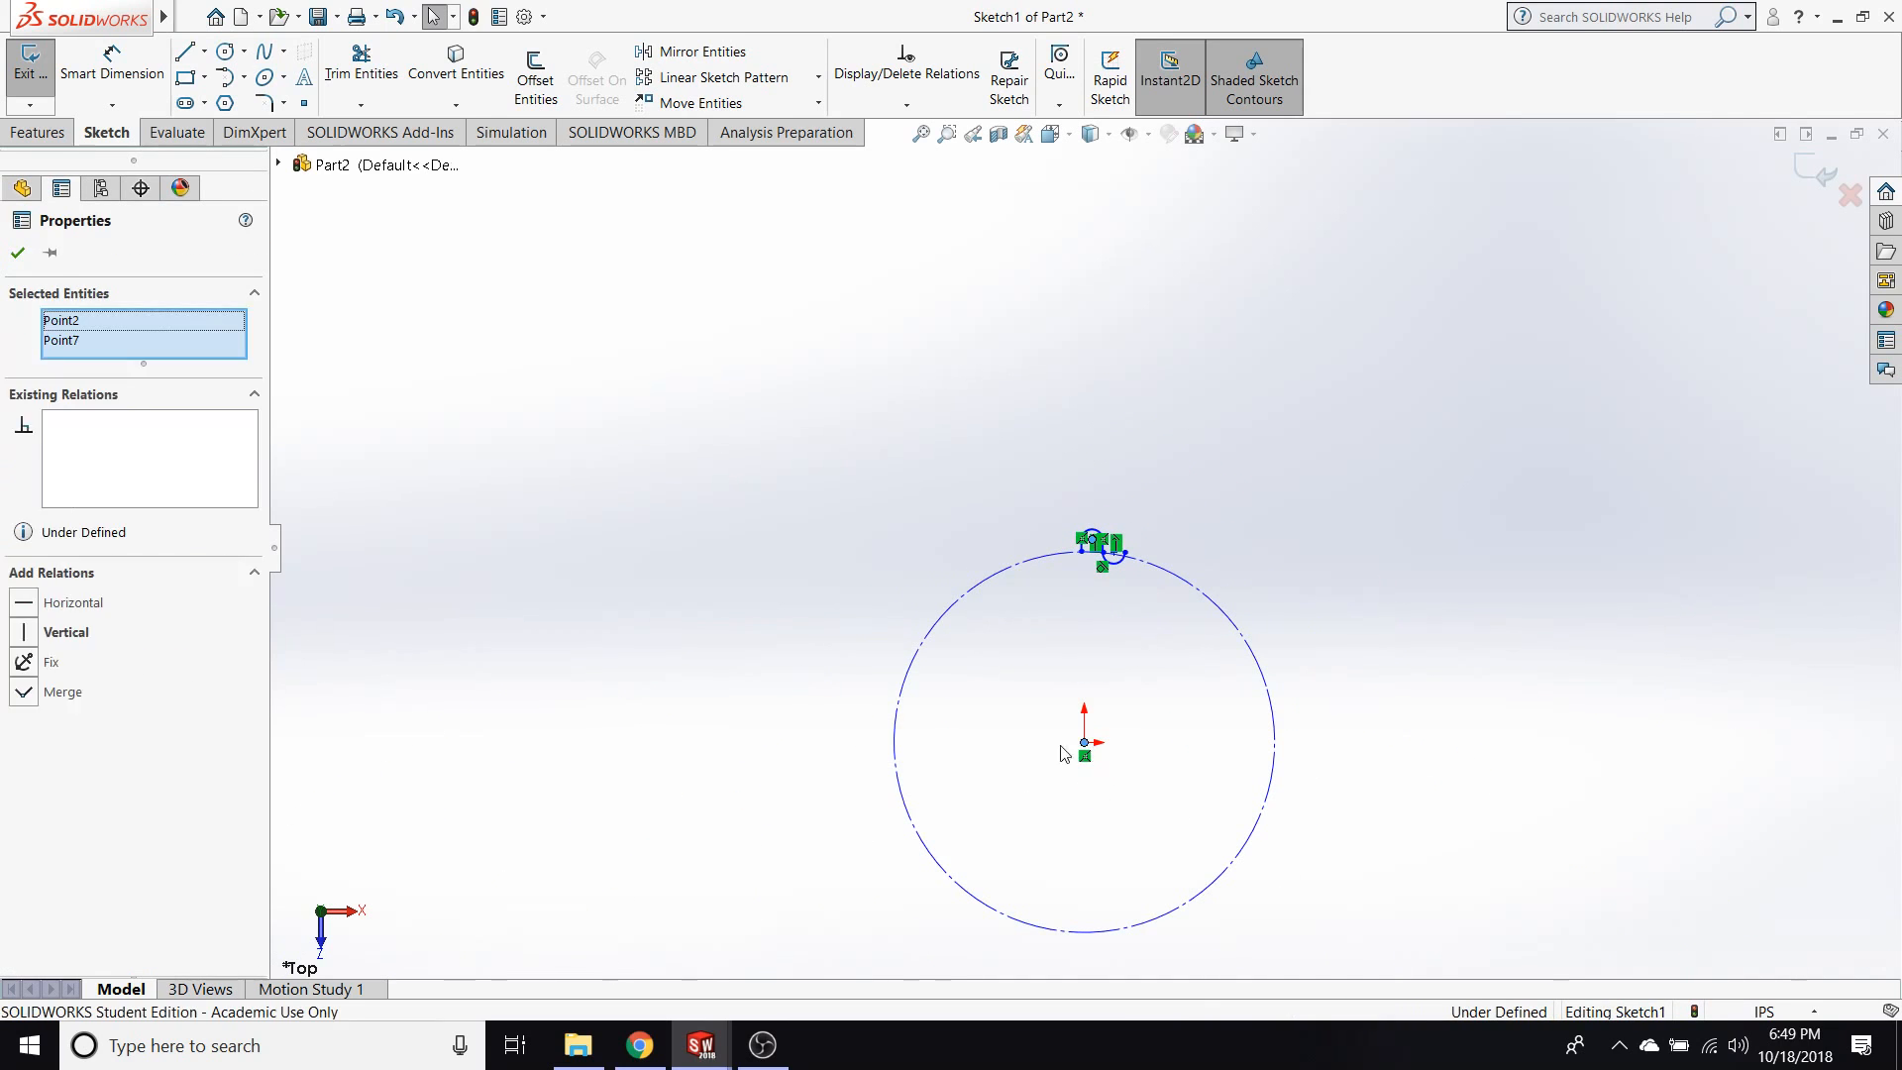
click(61, 632)
key(Escape)
Shrink the construction circle to a radius of about 0.52 in and attach the valley arc's free end to it.
drag(1270, 684, 1201, 706)
scroll(1173, 674, down, 5)
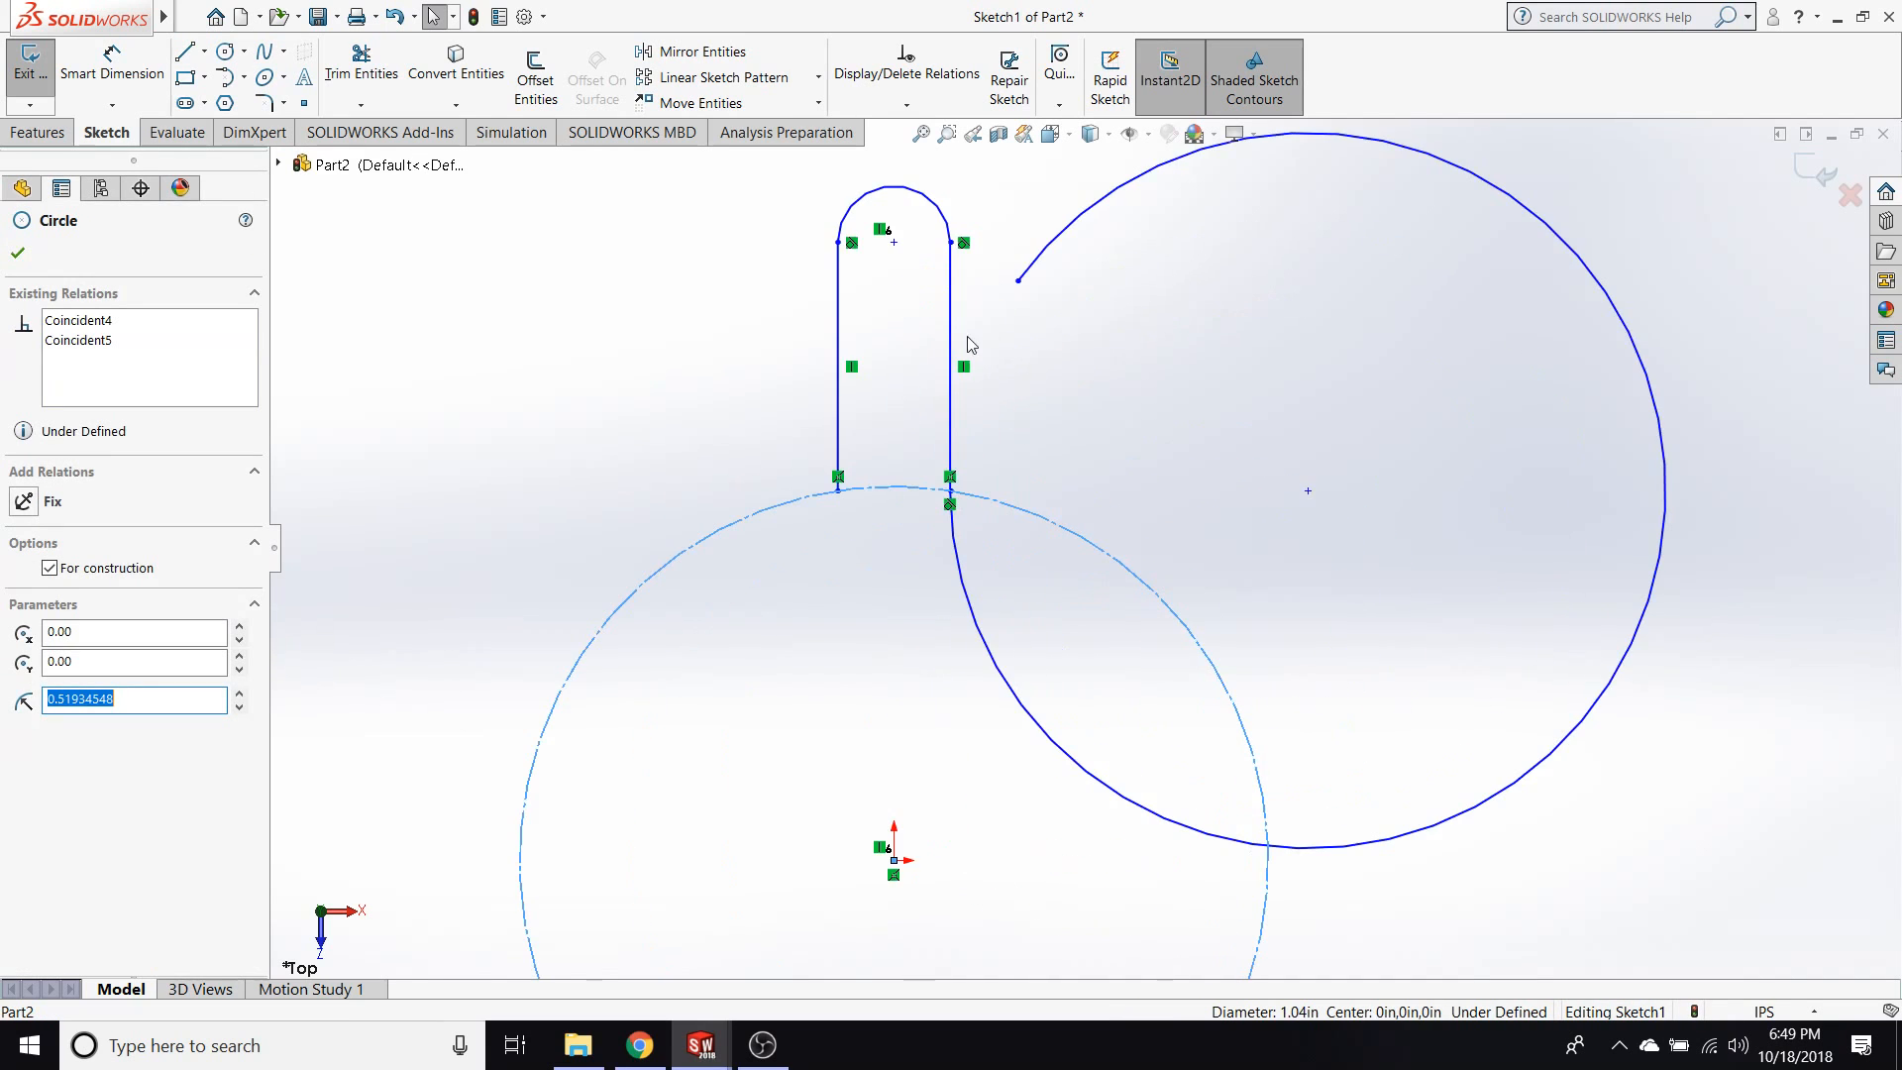
mouse_move(1017, 280)
mouse_down()
mouse_move(1231, 551)
mouse_move(985, 525)
mouse_move(1023, 509)
mouse_up()
click(792, 546)
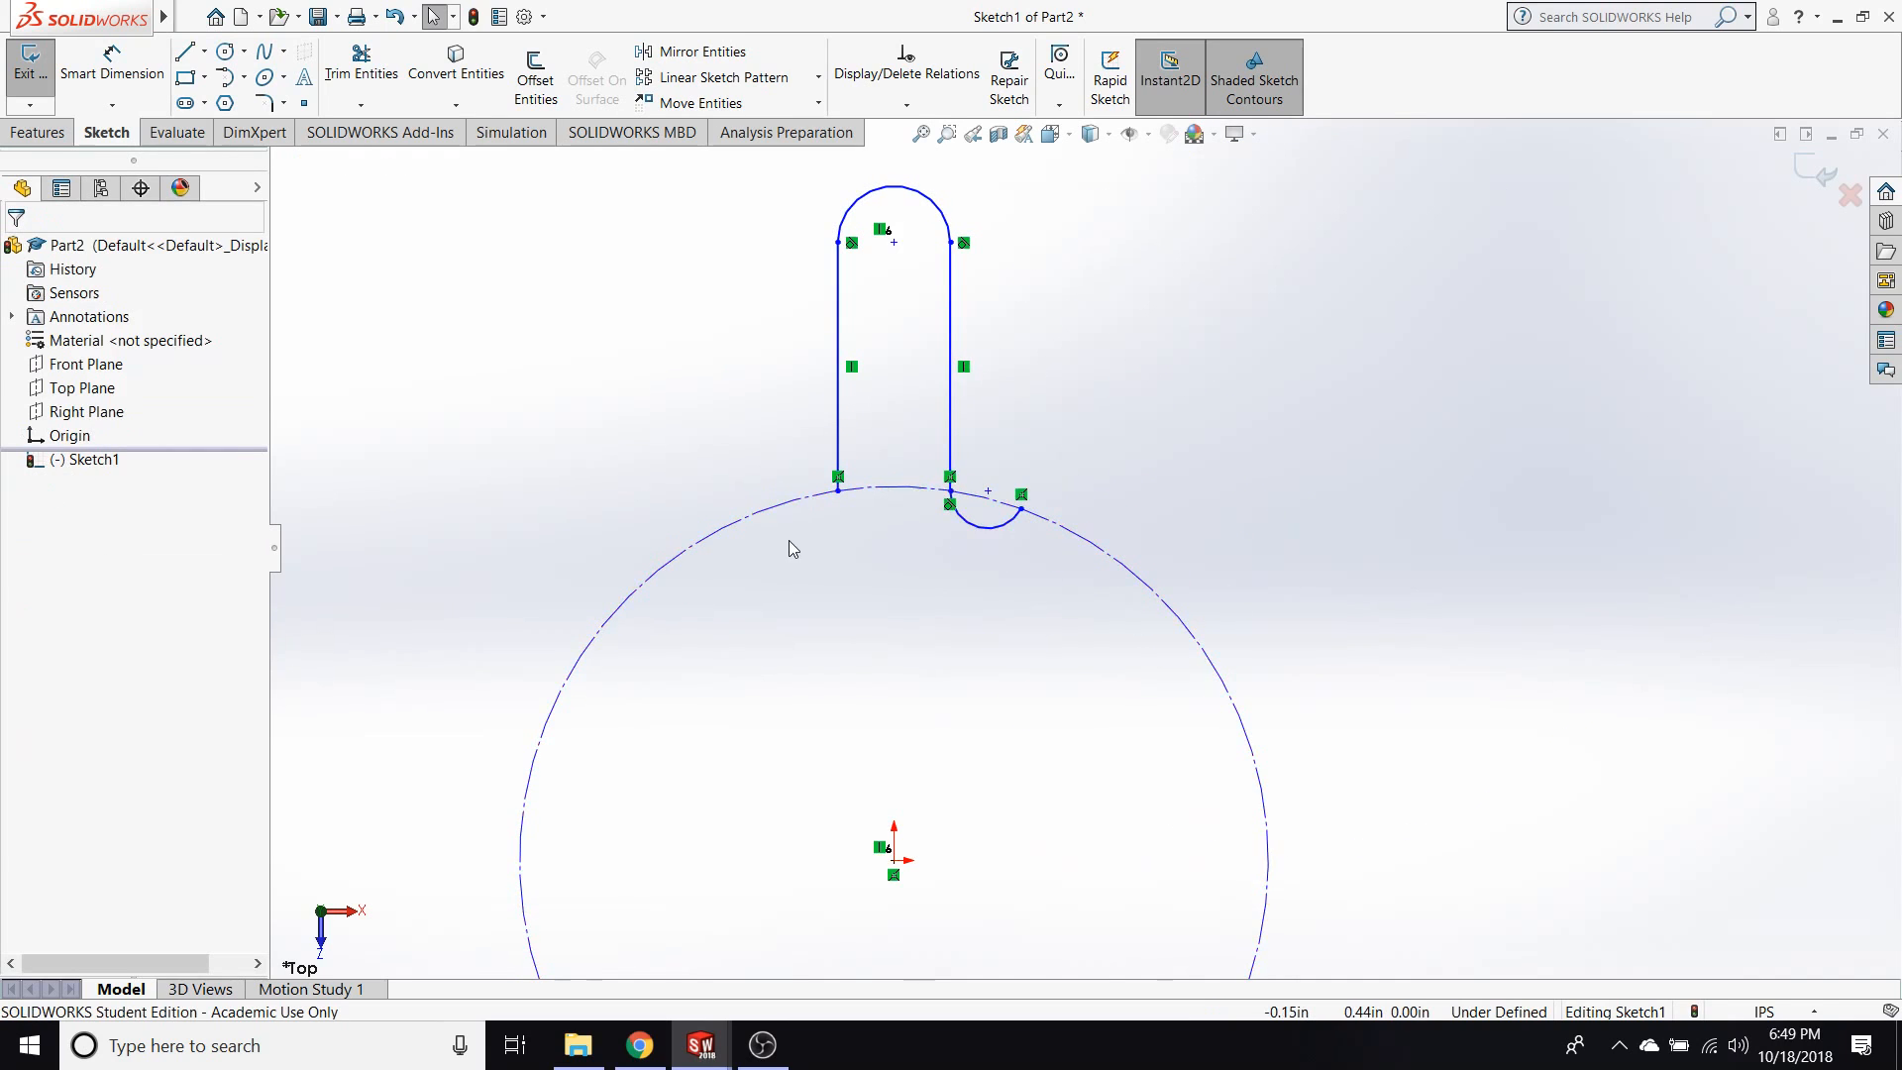
Lower the centre of the tooth's upper arc to shorten the straight sides of the tooth.
scroll(864, 408, up, 2)
drag(952, 336, 959, 479)
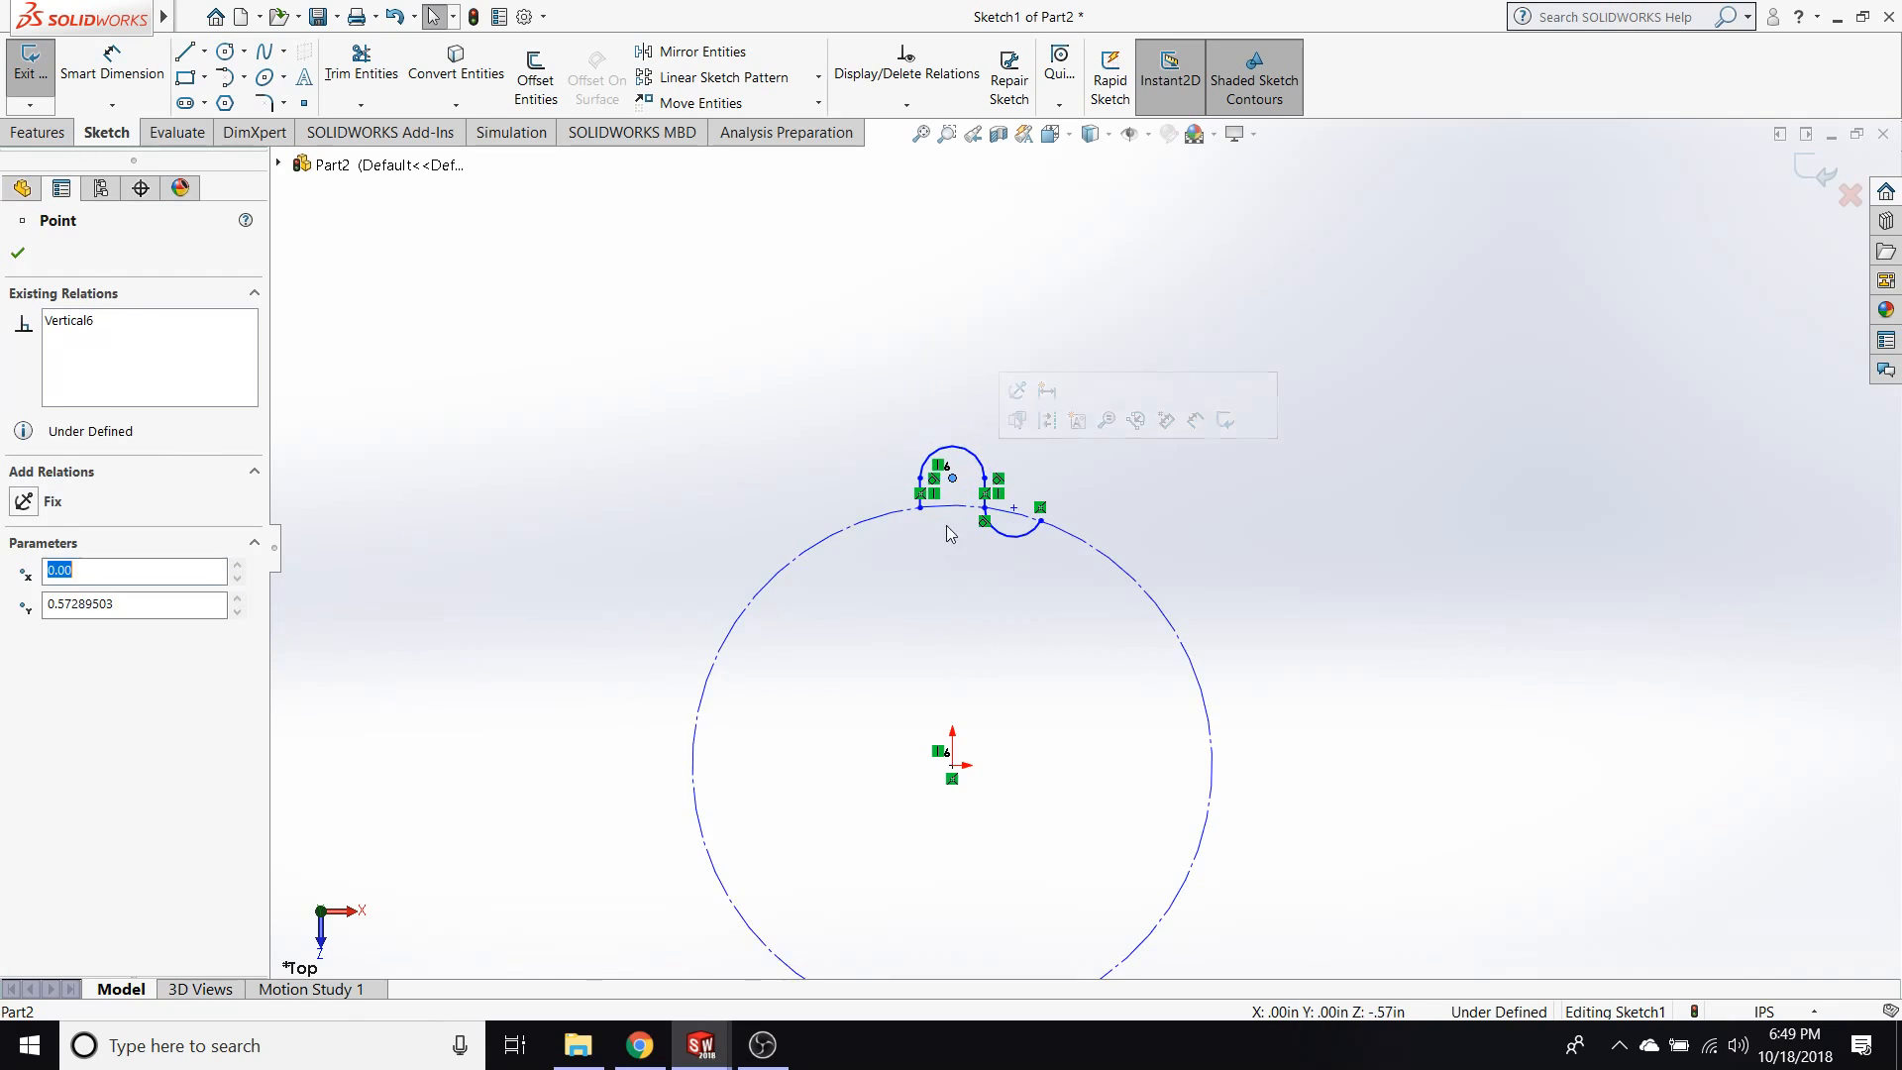
click(943, 554)
scroll(943, 554, down, 3)
scroll(1044, 510, down, 1)
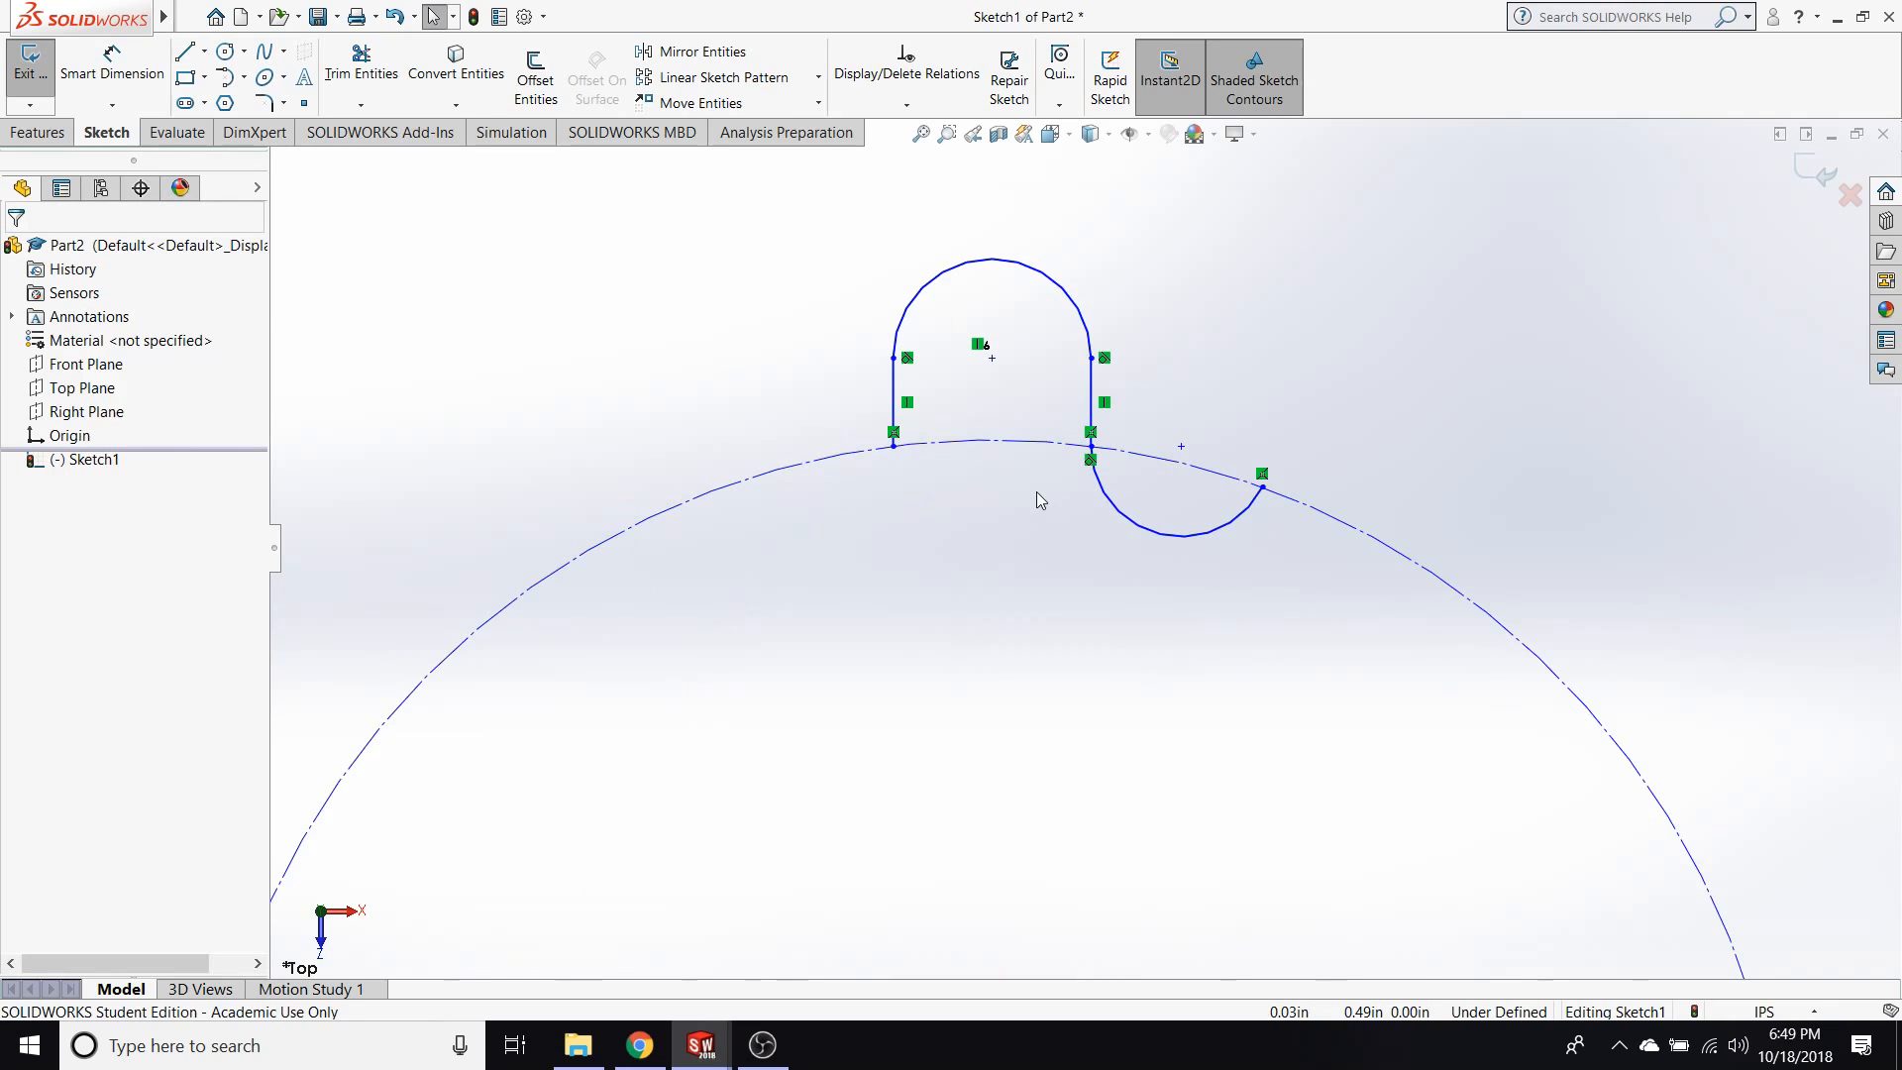
Start a circular sketch pattern with the origin as its centre point.
scroll(1034, 483, up, 1)
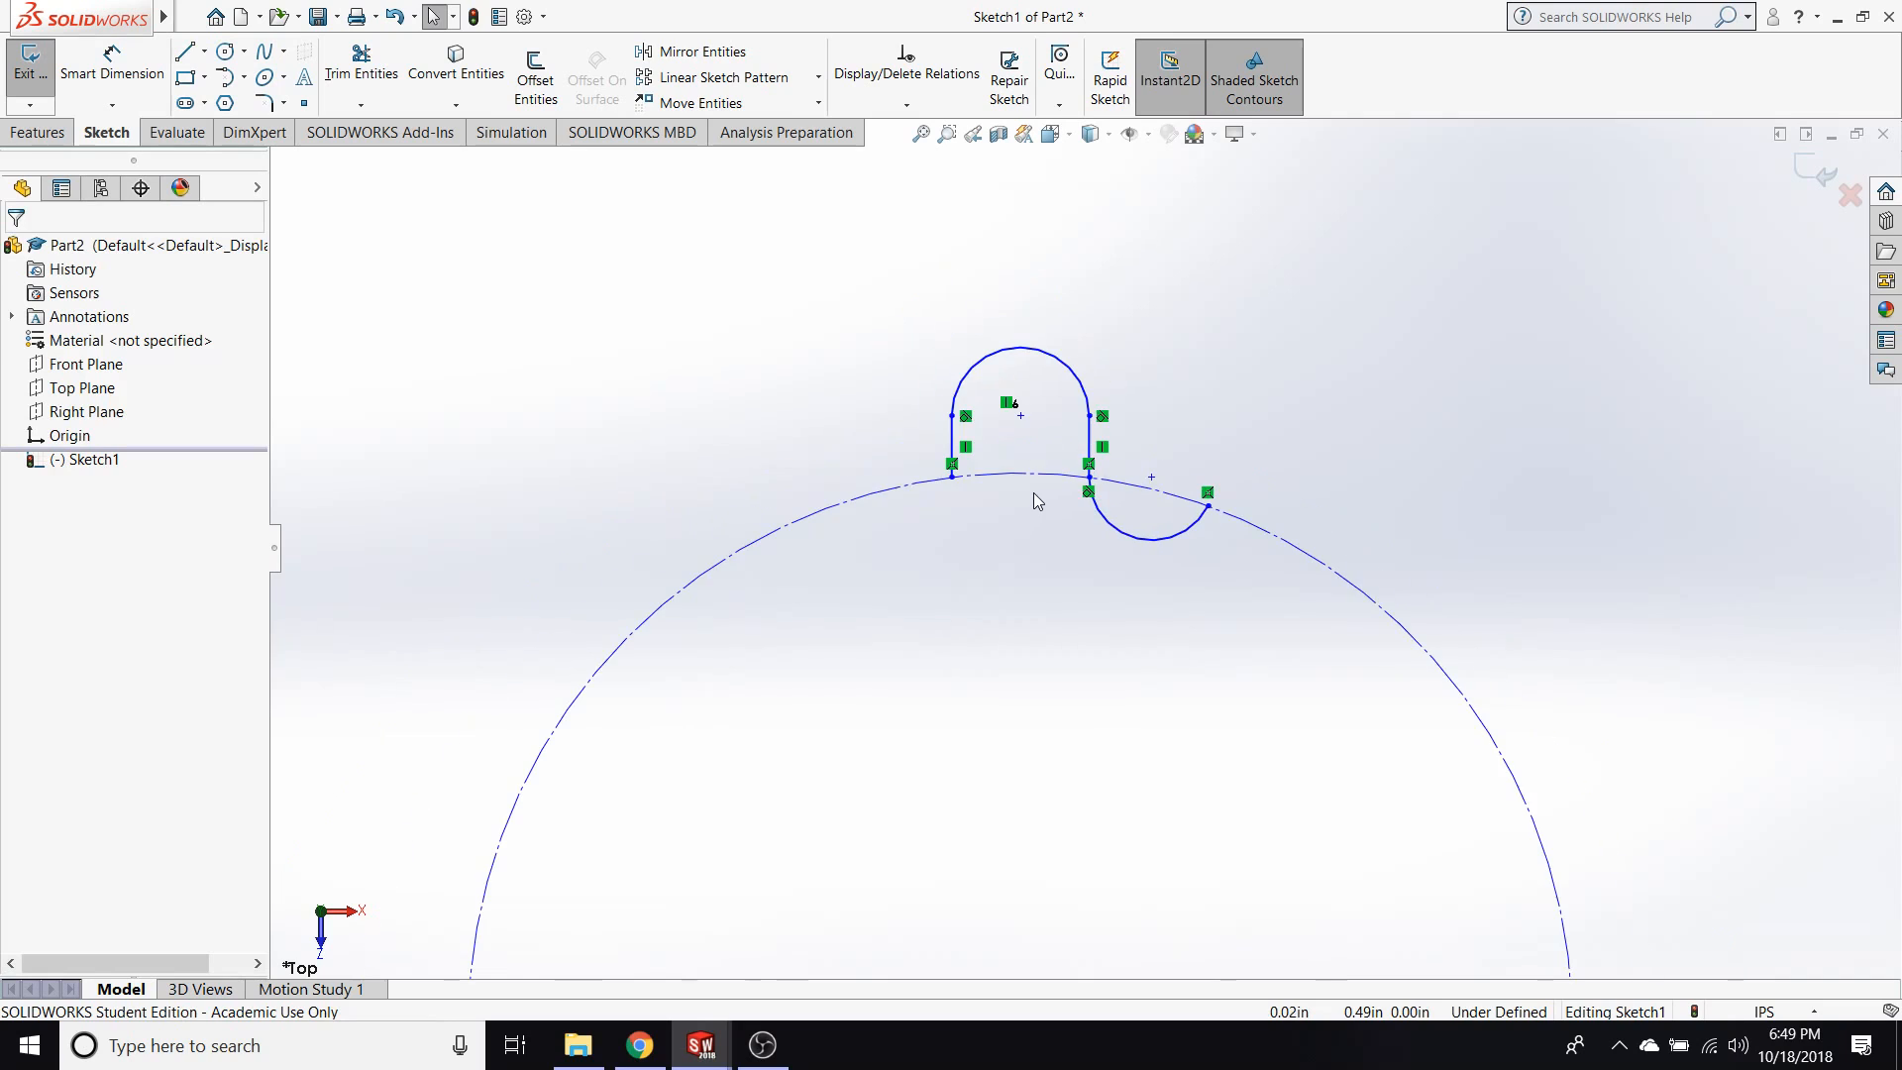
scroll(1042, 496, up, 2)
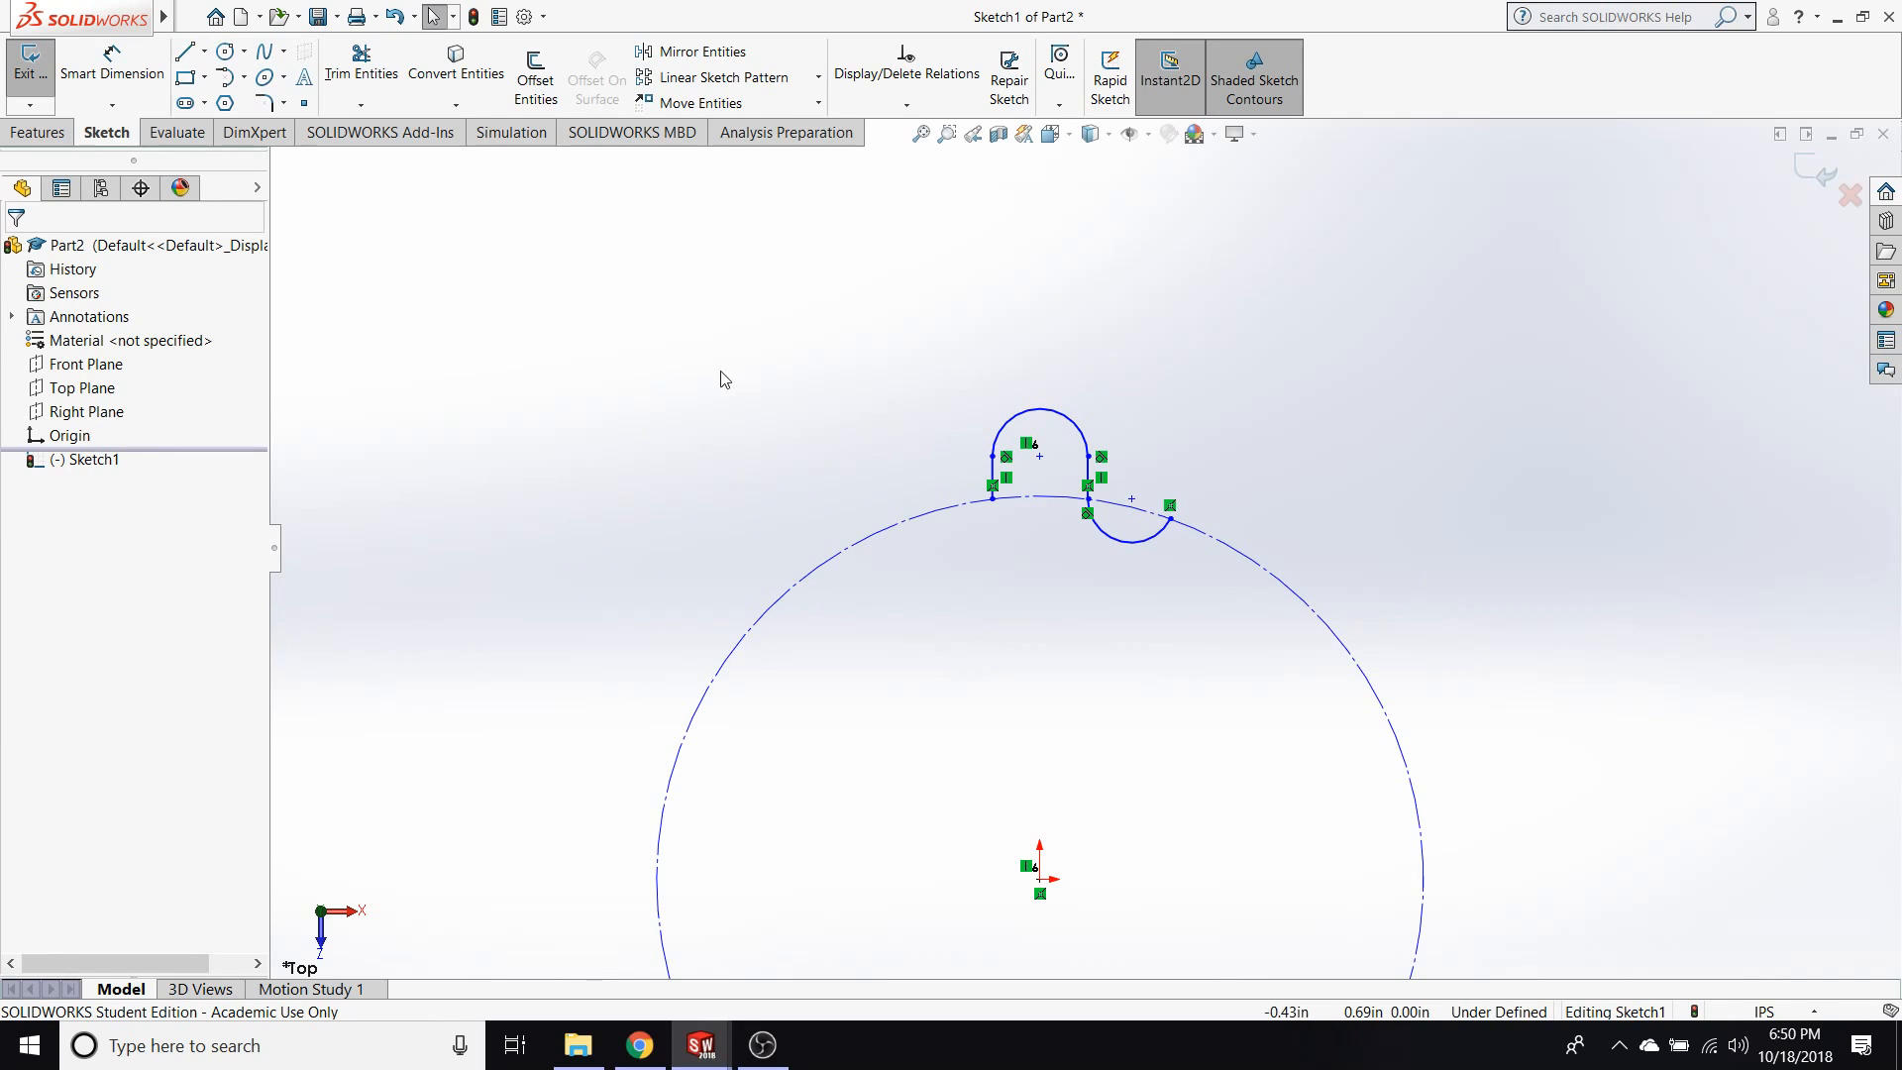
scroll(1052, 424, up, 2)
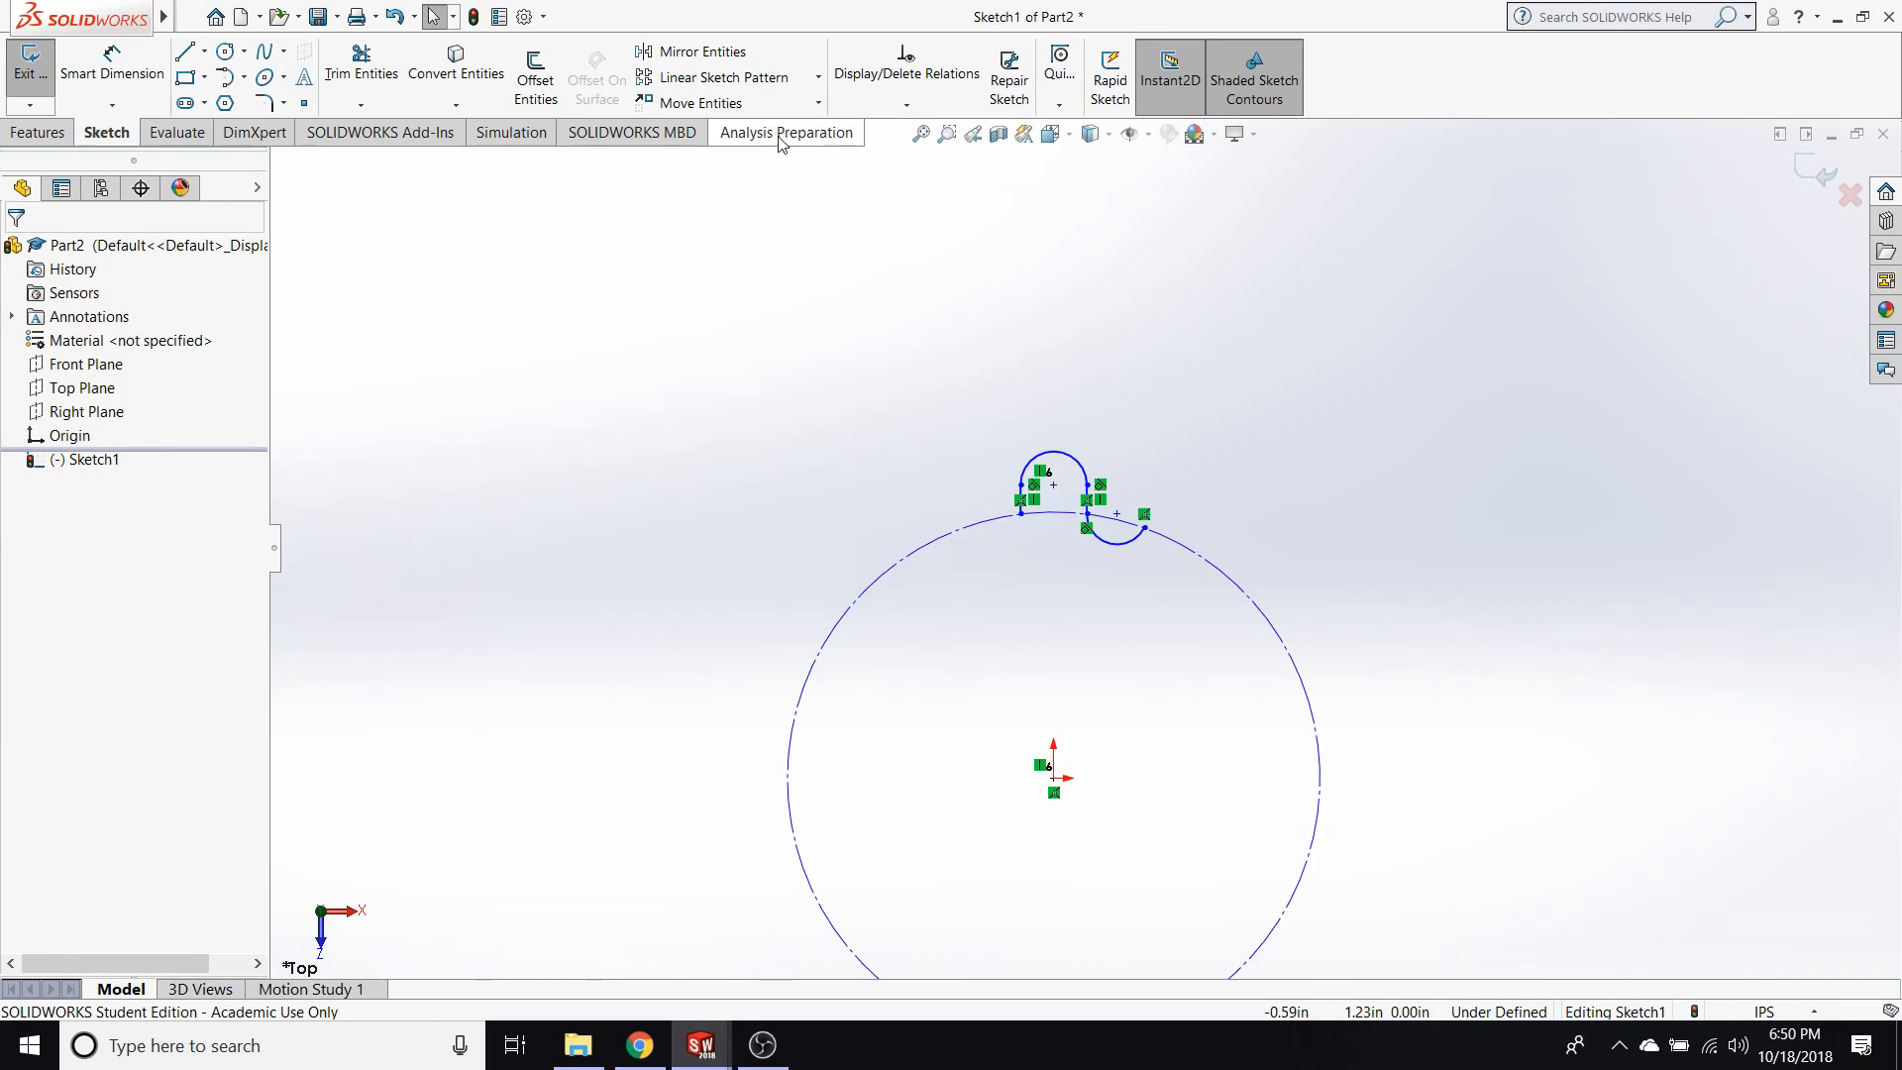
click(820, 78)
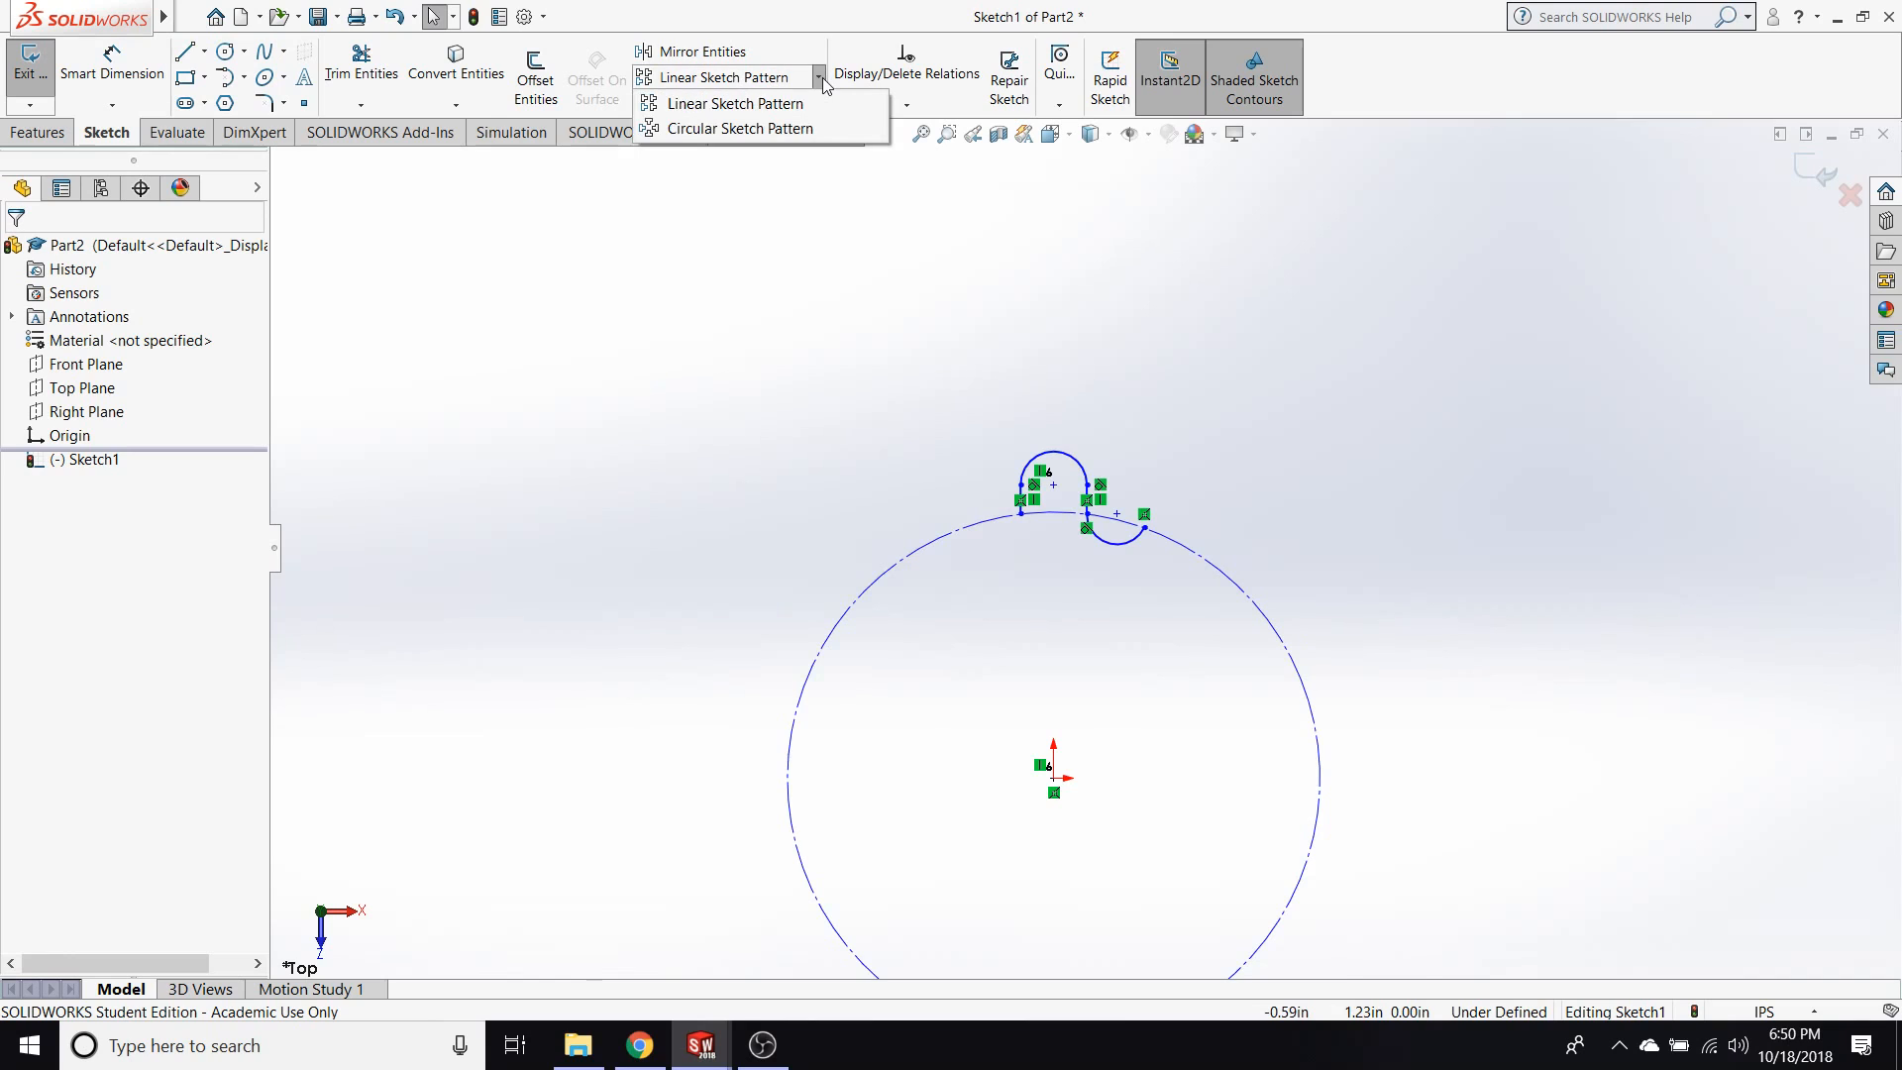
click(762, 129)
scroll(1218, 674, up, 1)
scroll(1203, 658, down, 2)
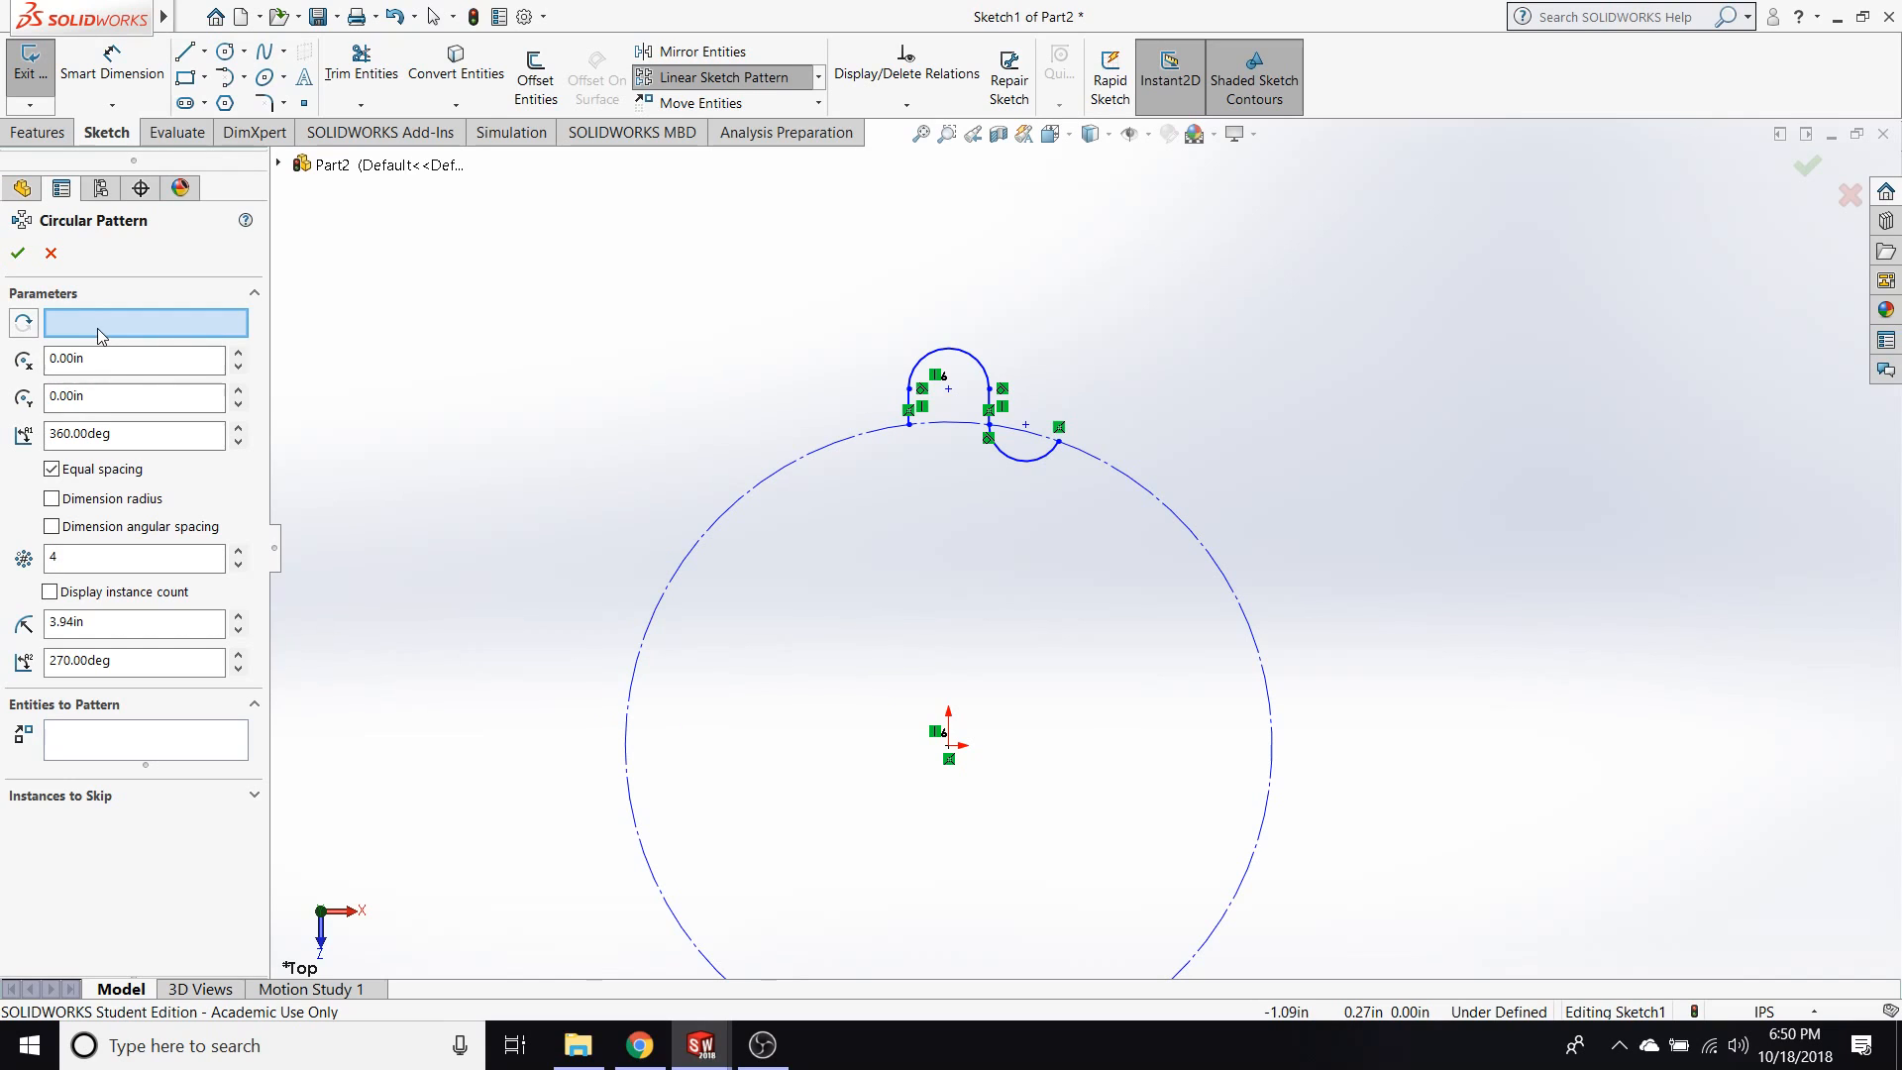
click(949, 747)
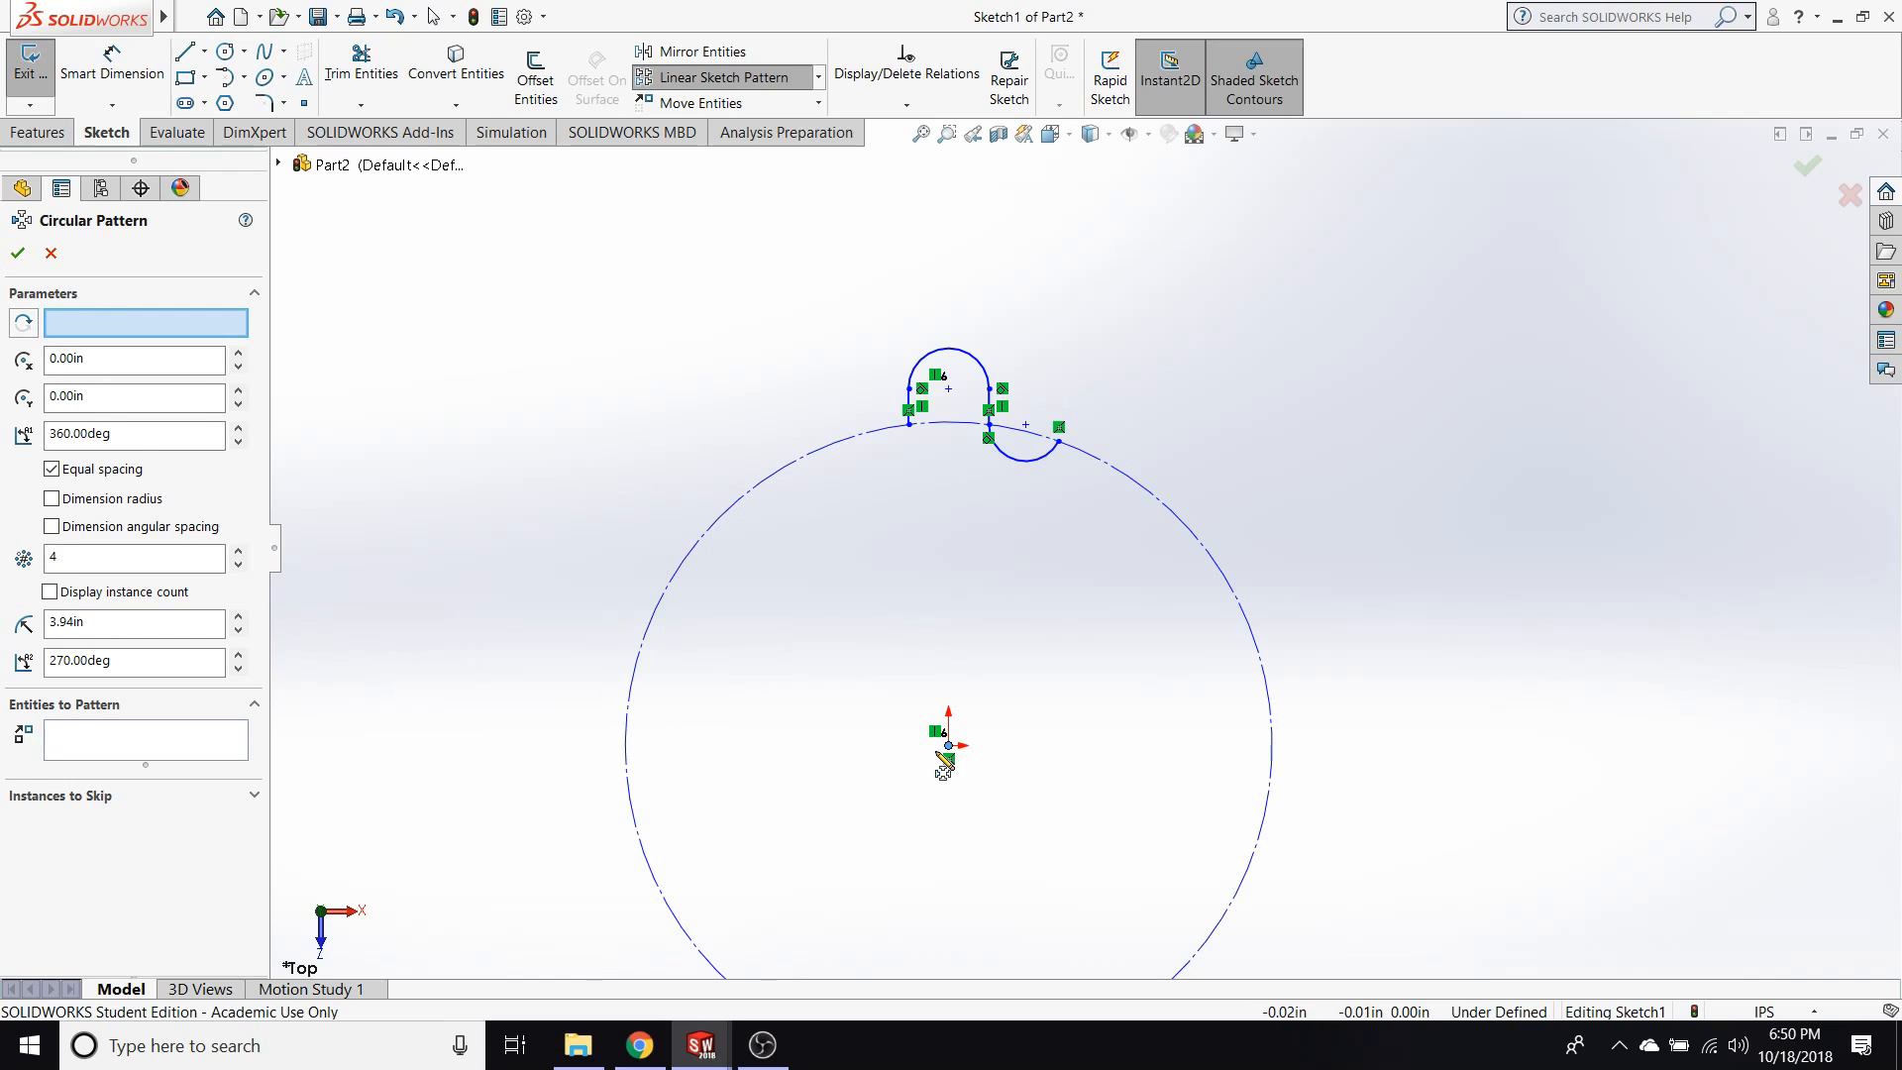
click(109, 329)
click(949, 757)
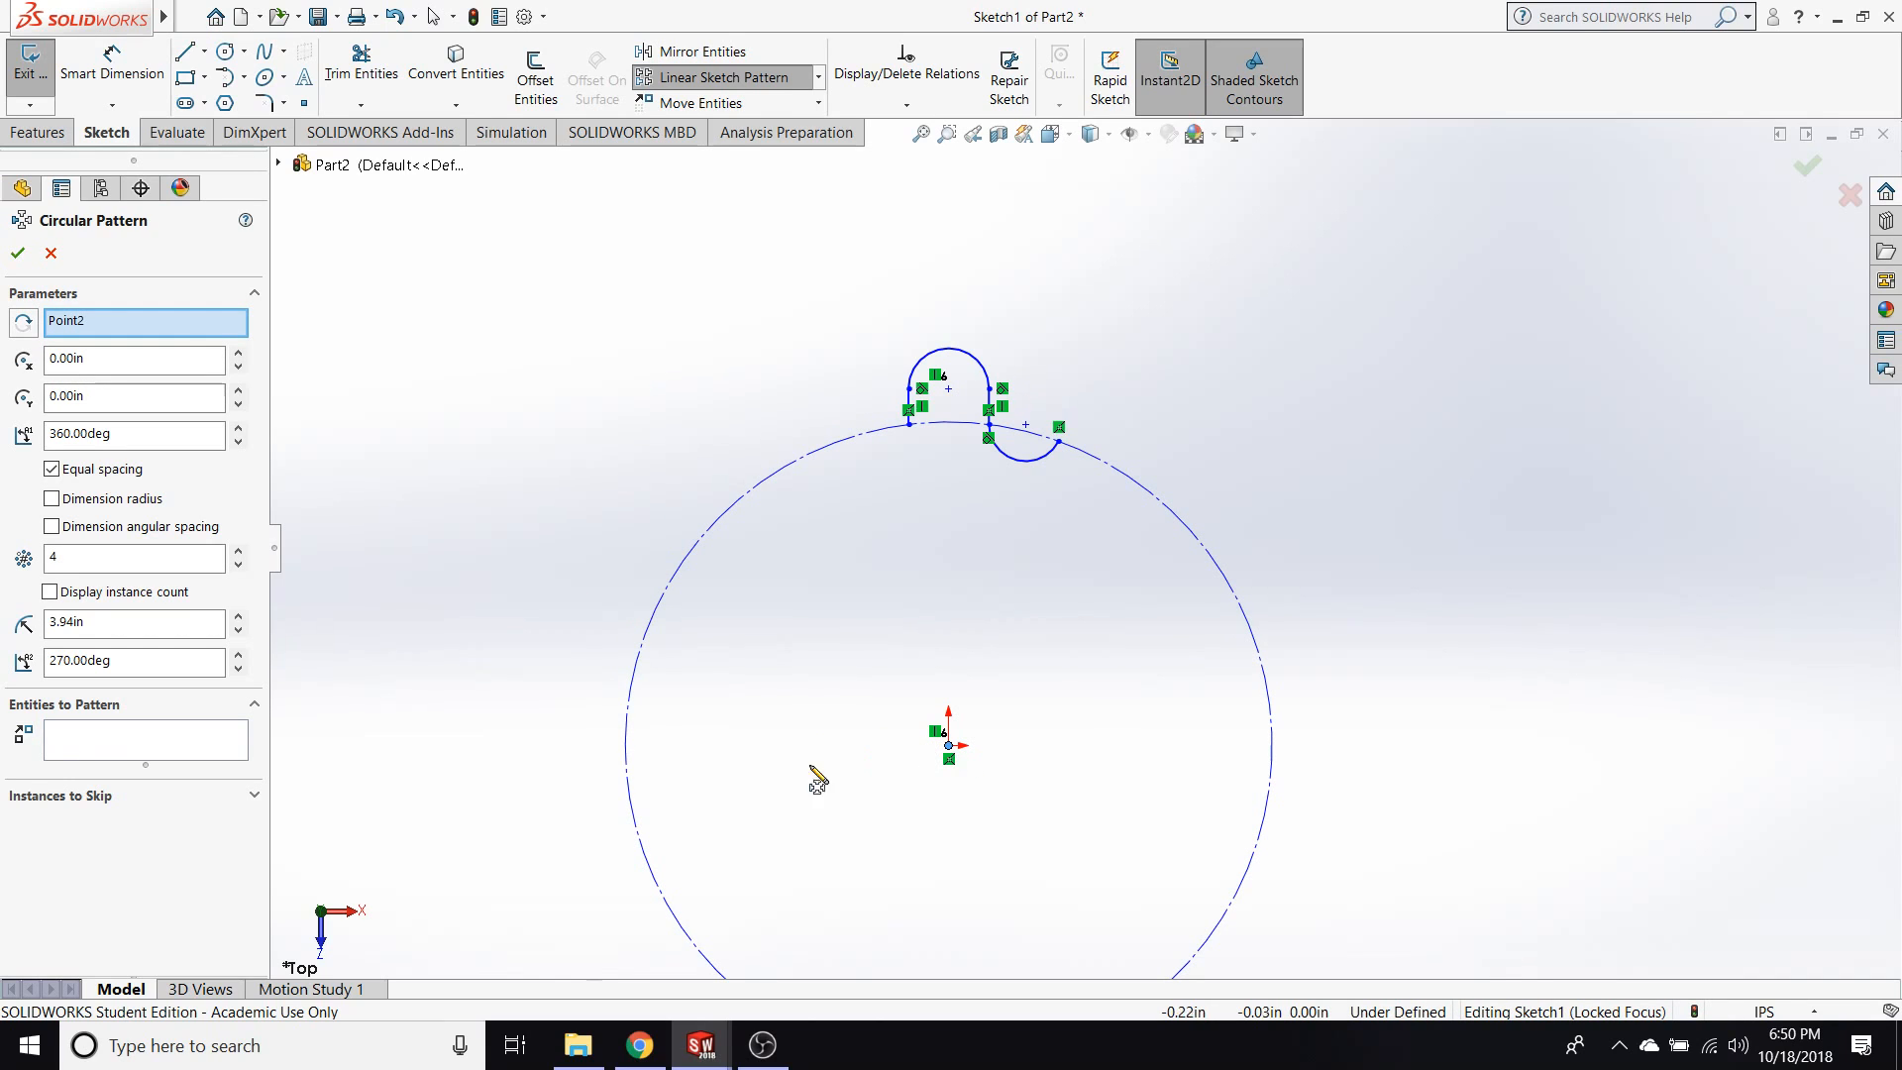
Choose both vertical lines, the tooth's upper arc and the valley arc as the entities to pattern.
click(79, 749)
scroll(1011, 564, down, 3)
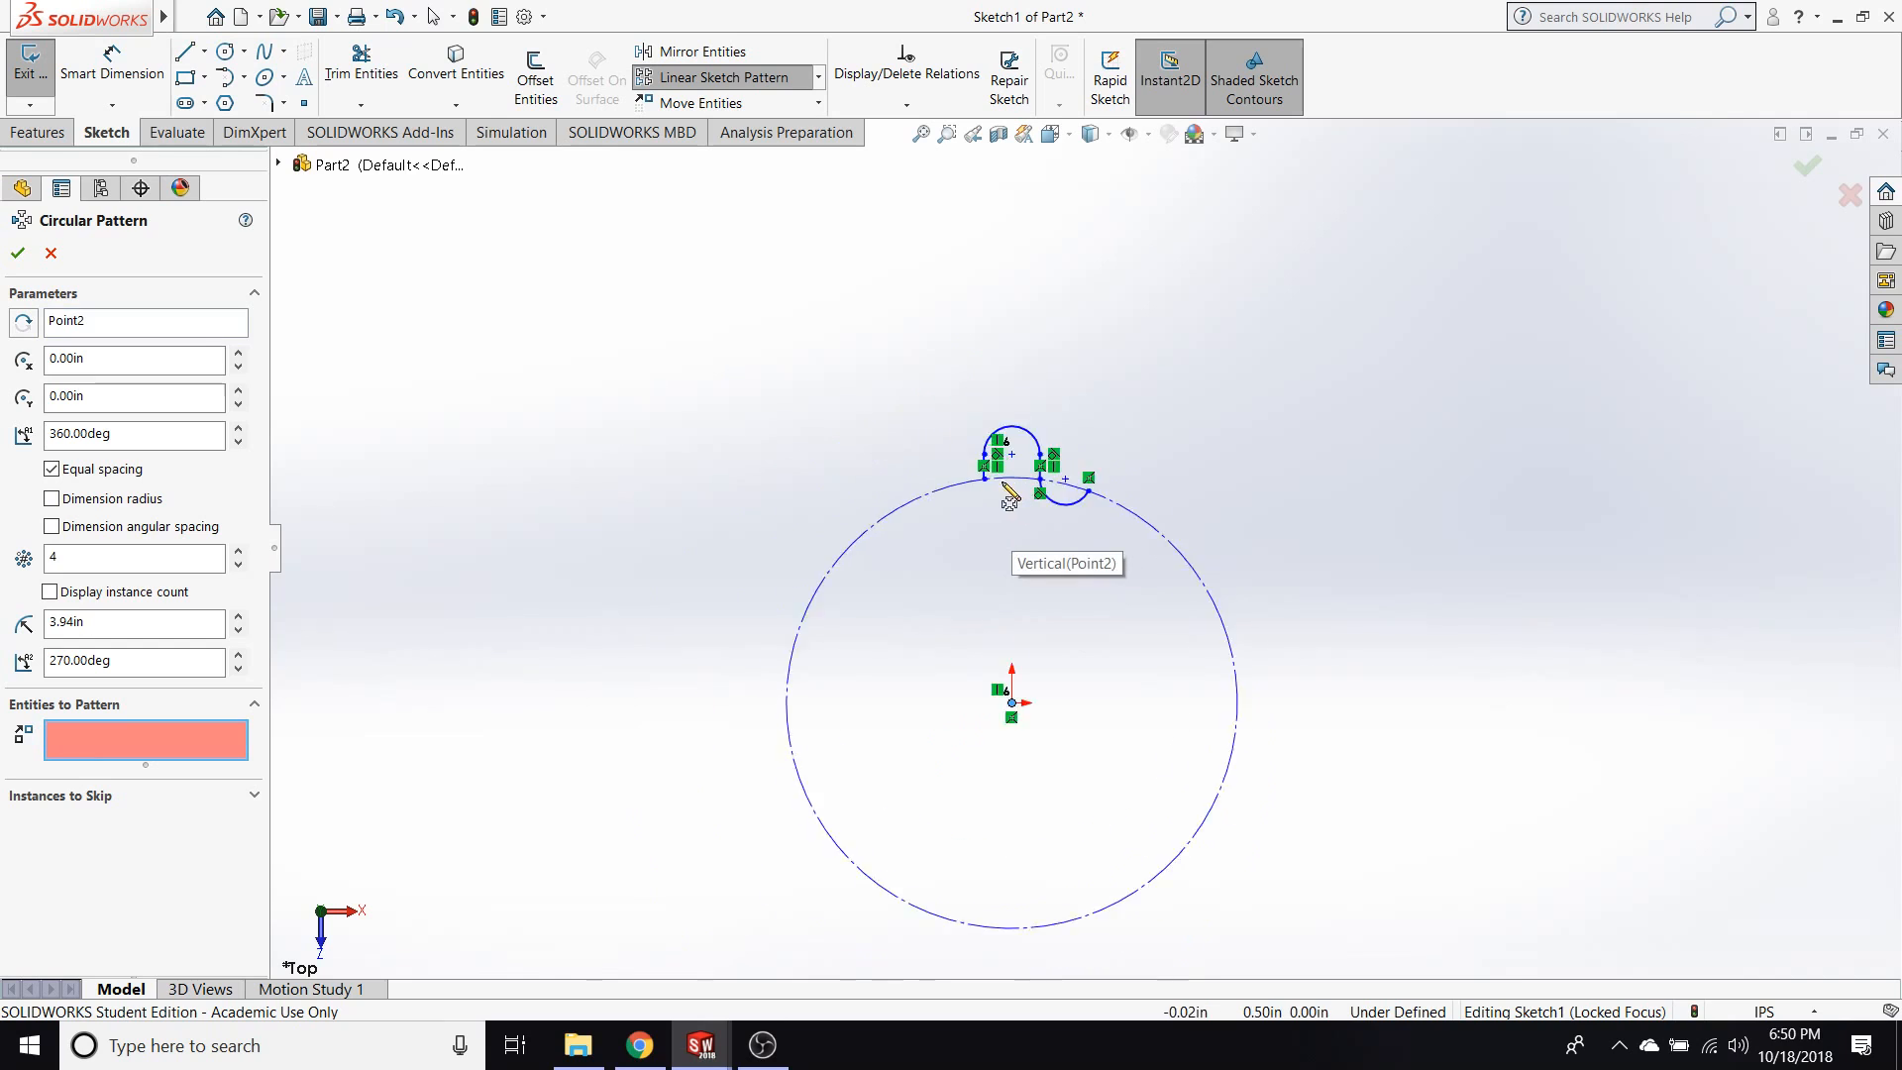
scroll(1090, 500, down, 3)
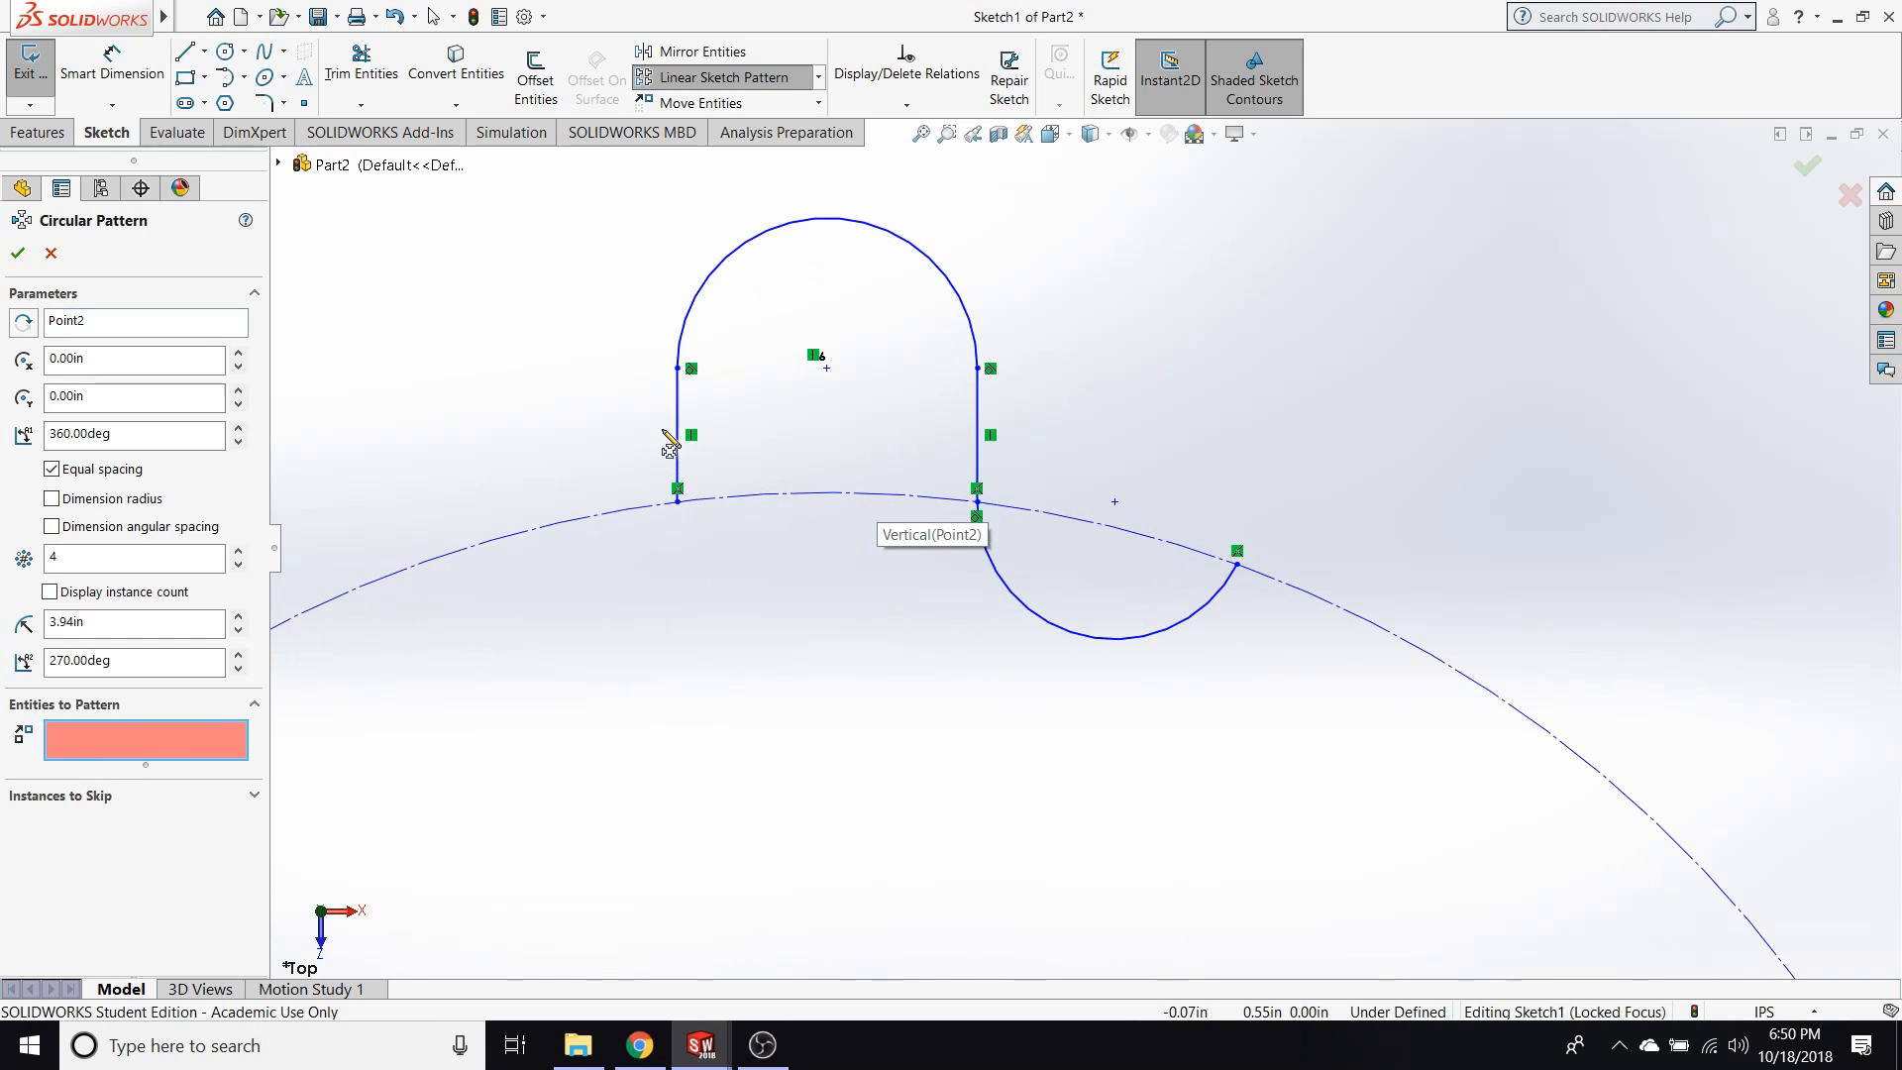
click(677, 426)
click(696, 303)
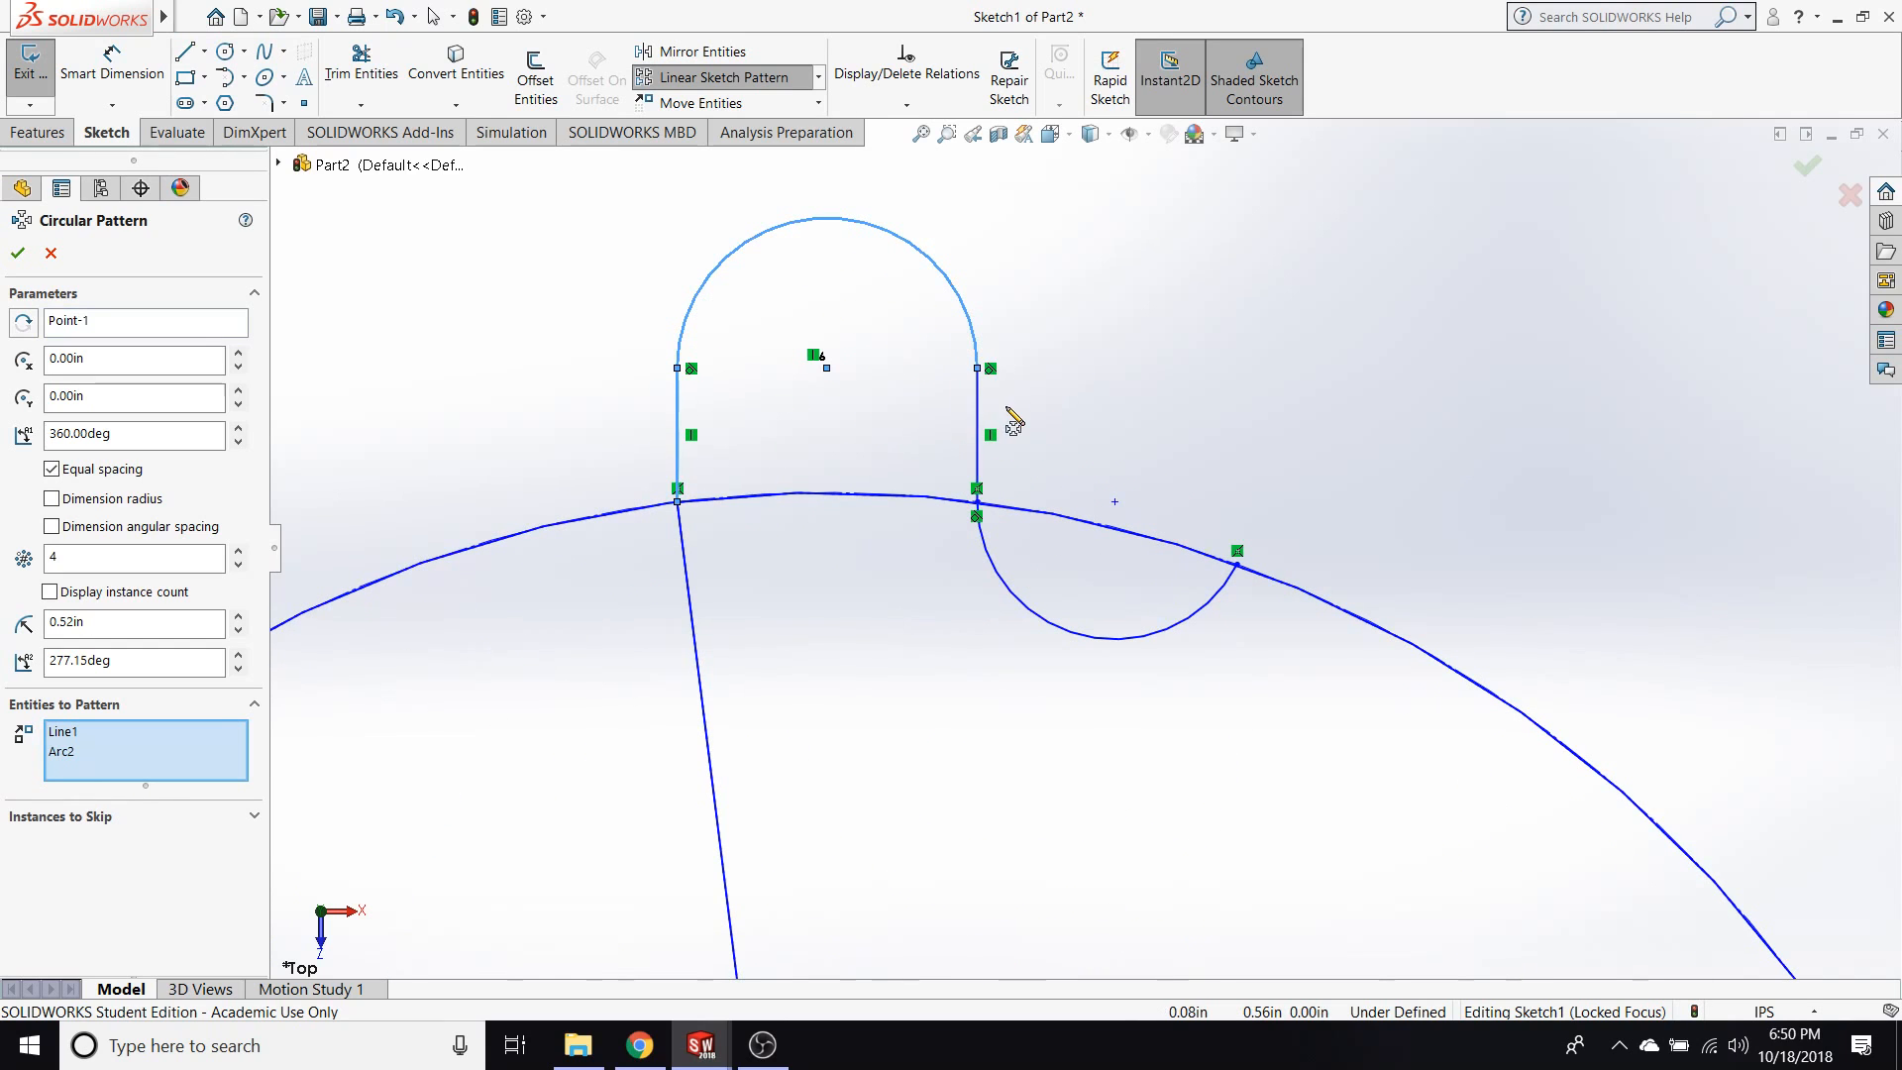
click(980, 436)
click(1004, 580)
Set the circular pattern to 12 instances over 360° and create it.
scroll(912, 692, up, 5)
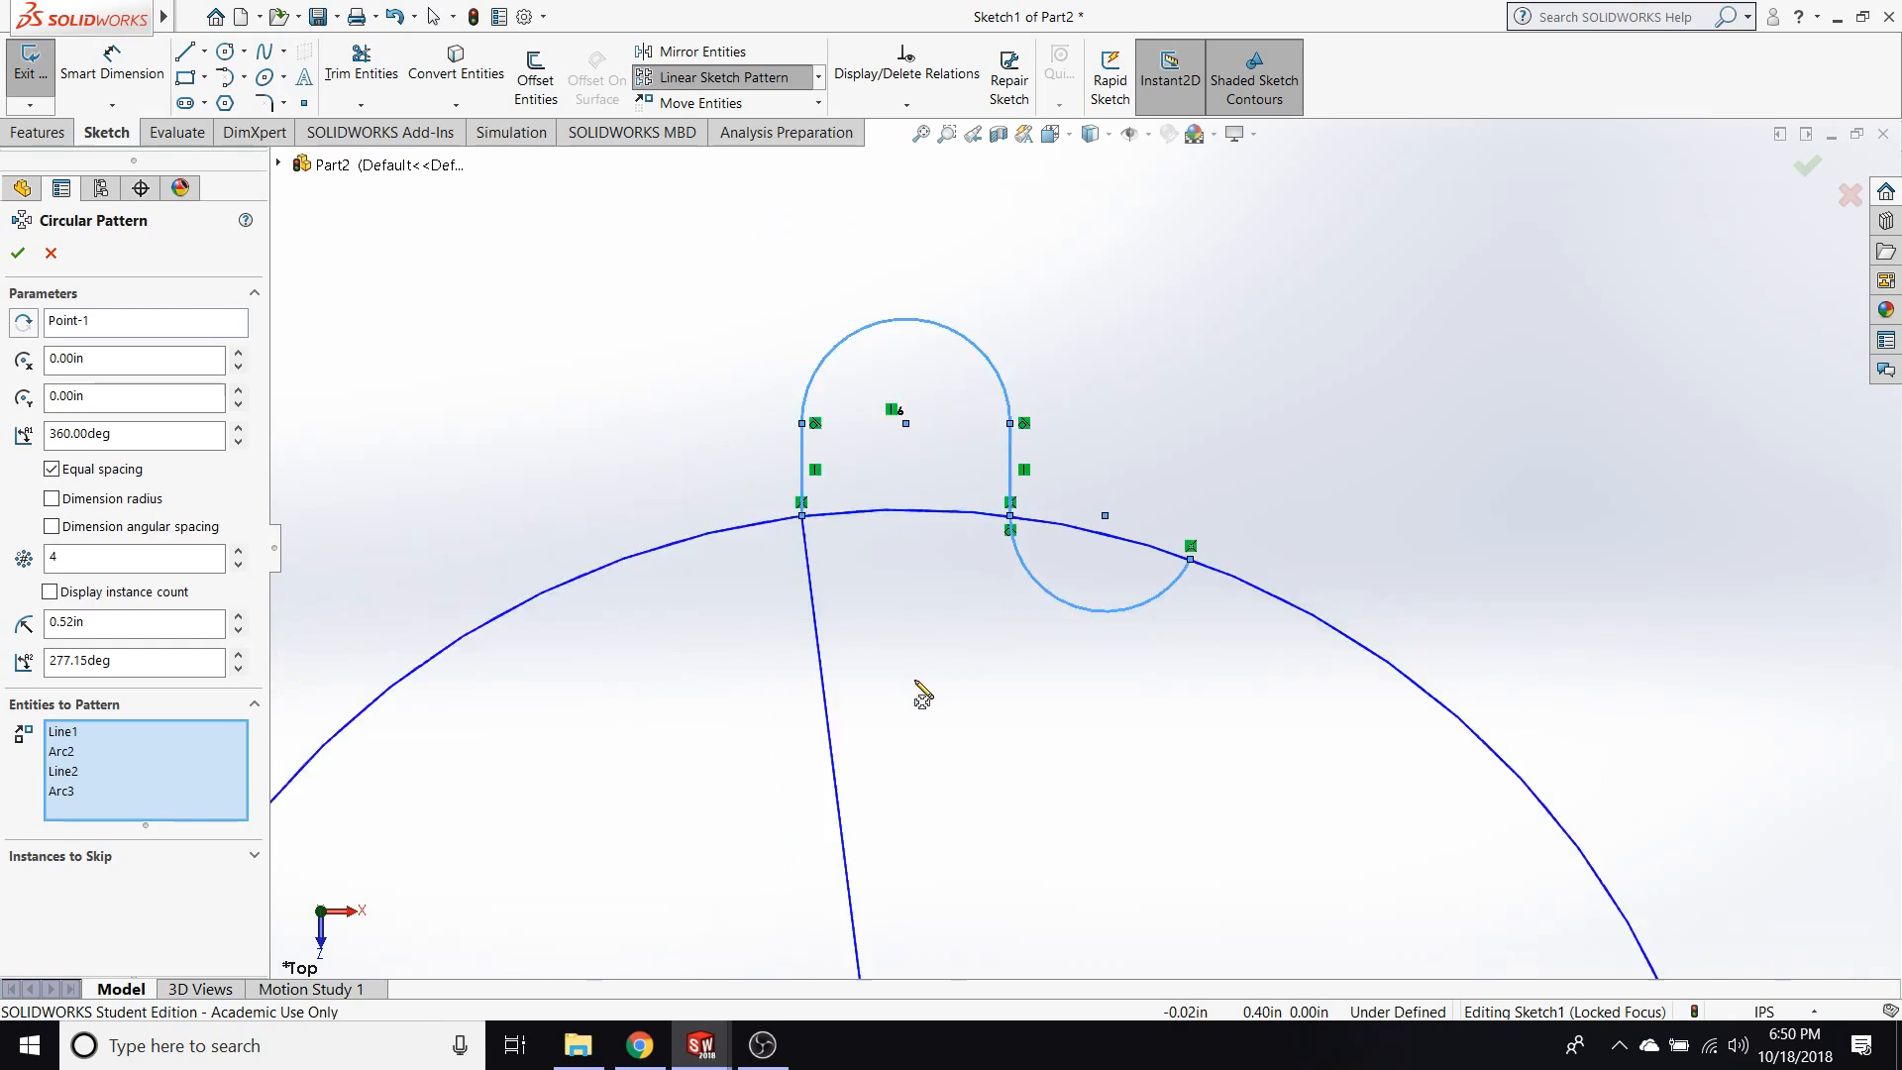
scroll(1071, 717, up, 1)
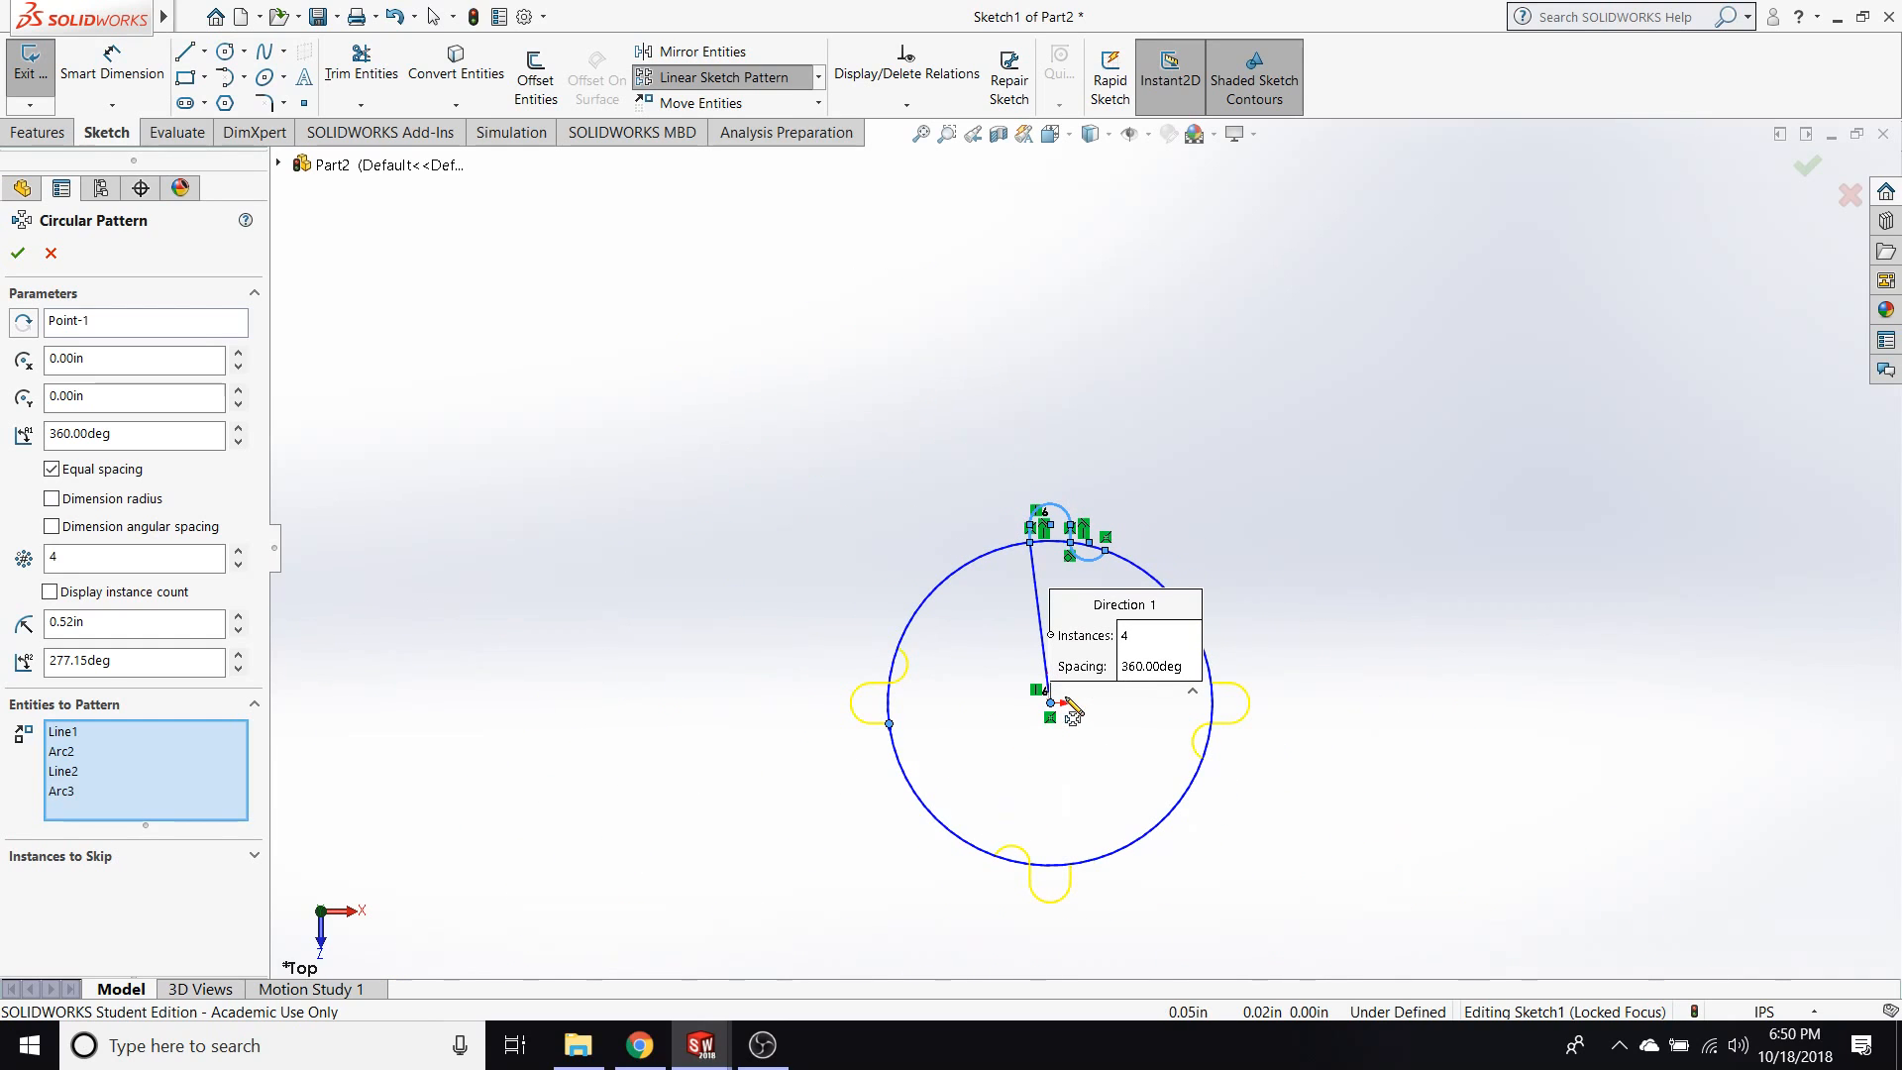
click(237, 550)
click(237, 551)
click(238, 551)
click(238, 551)
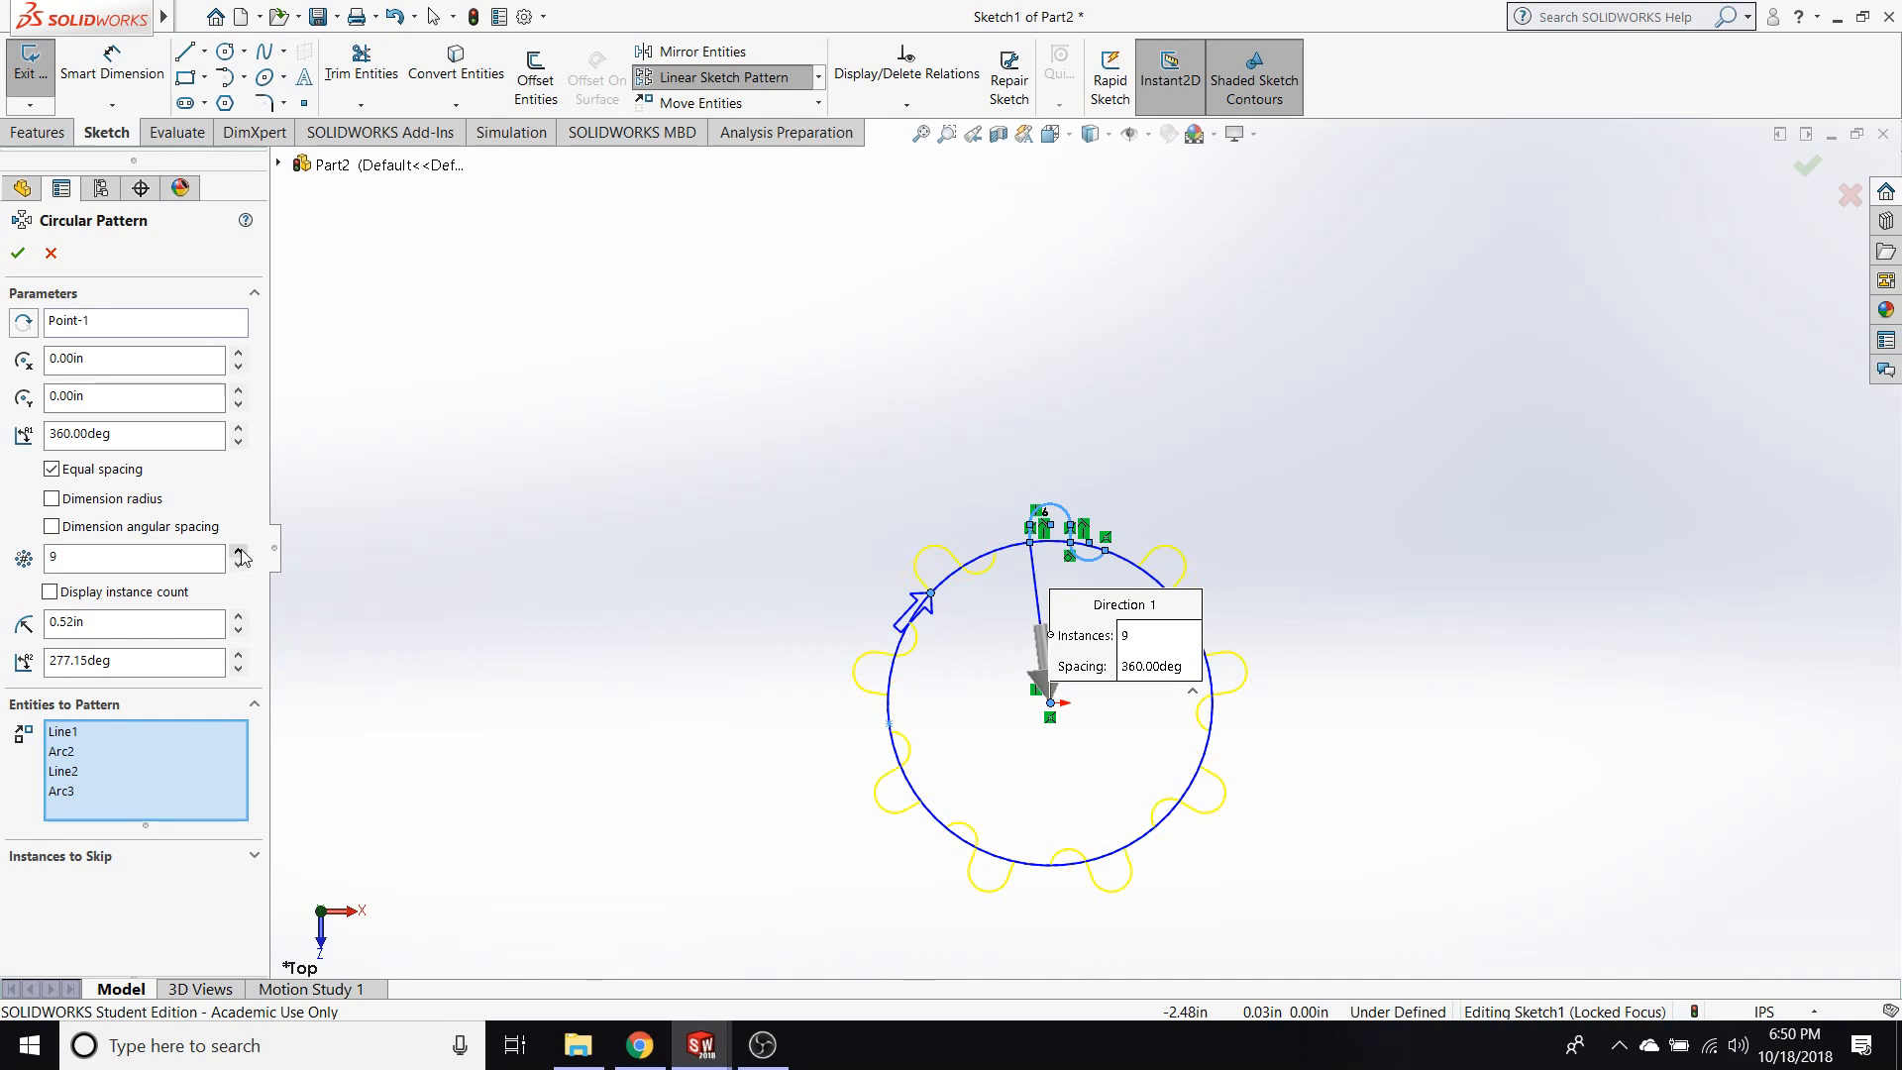
click(238, 551)
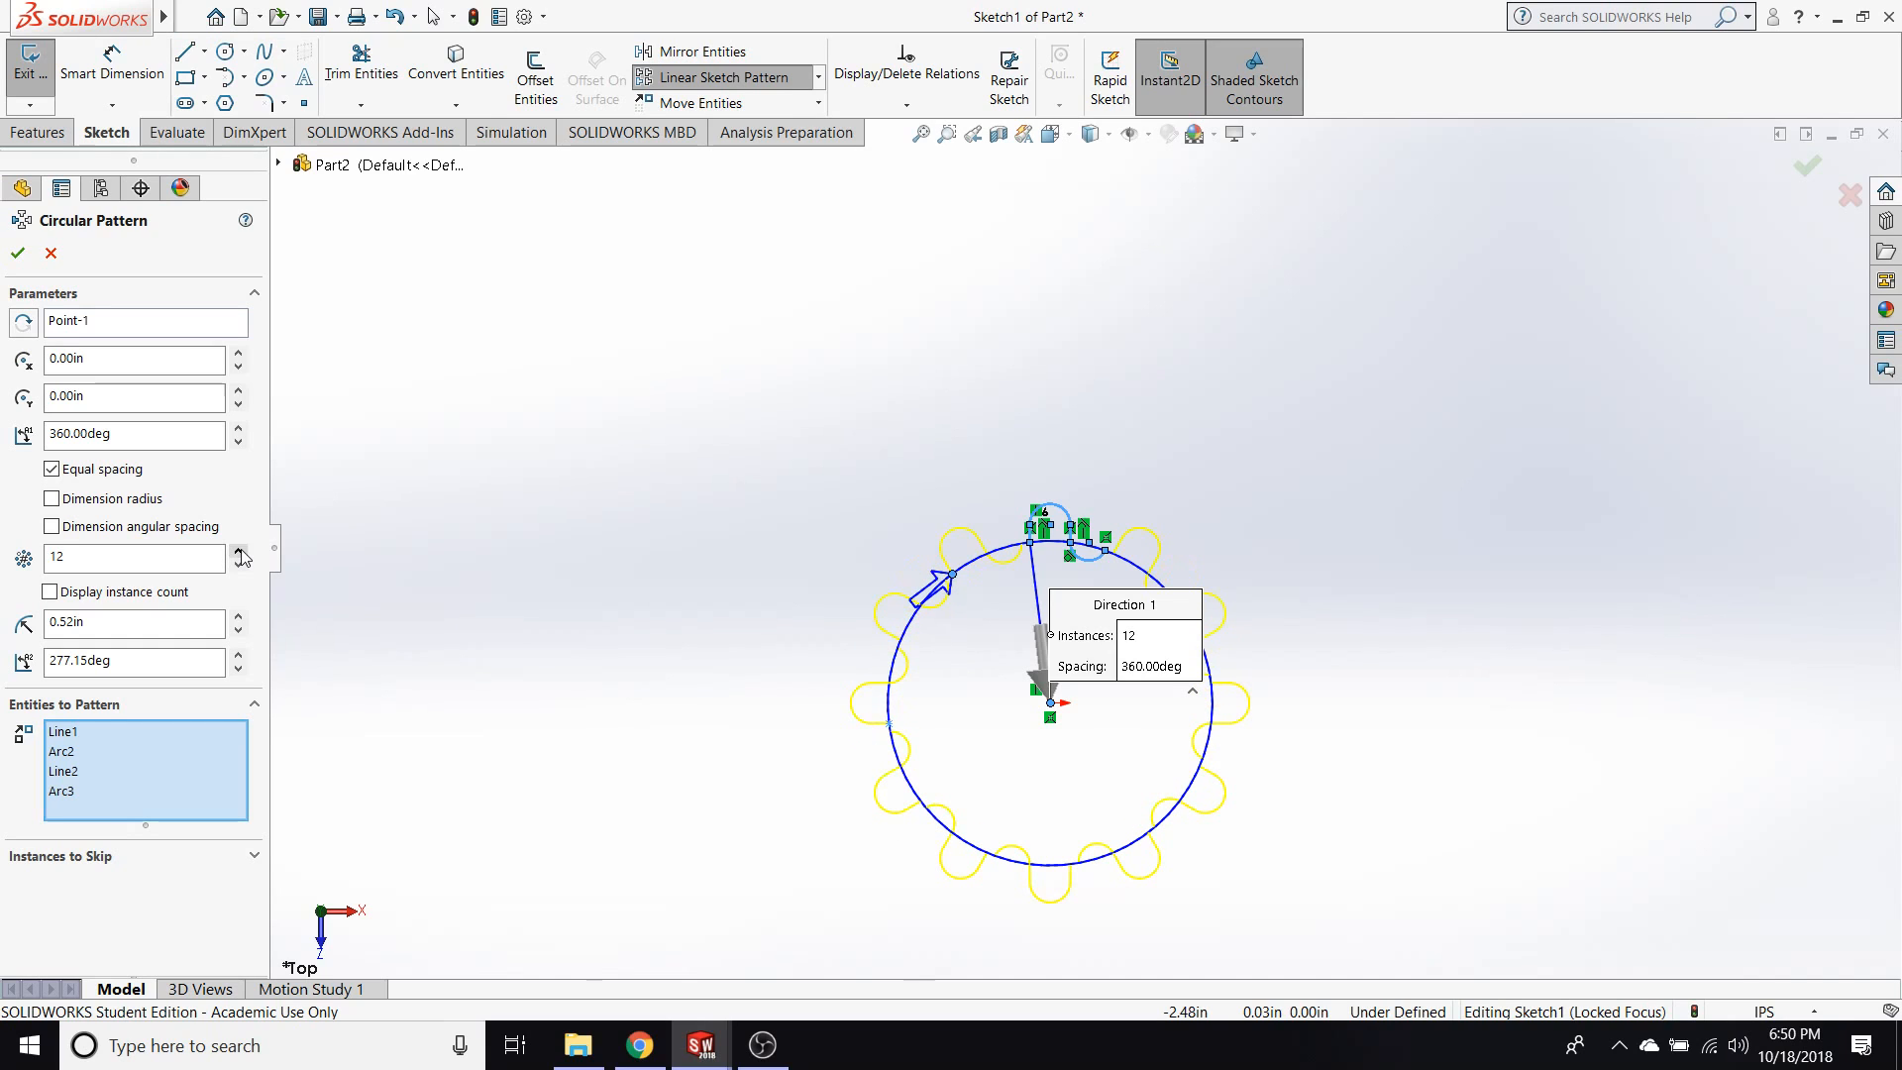
click(17, 253)
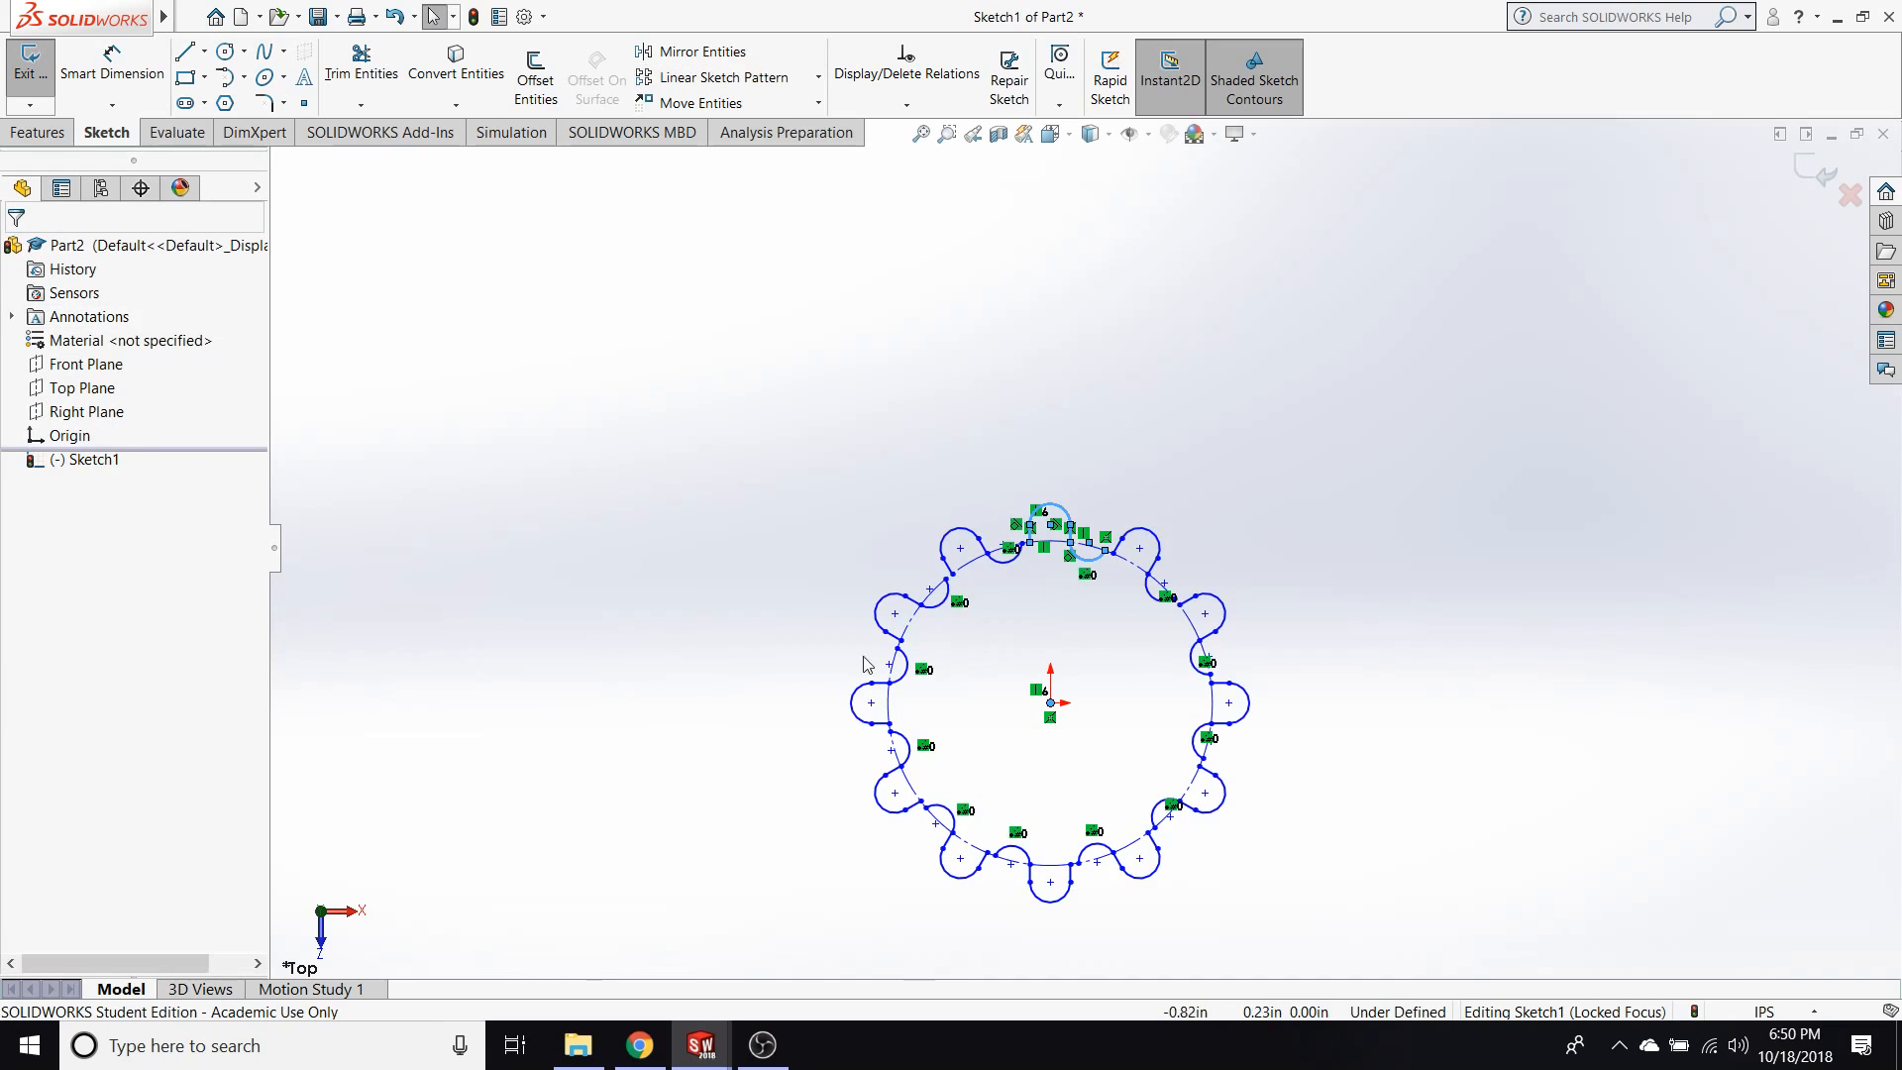
Shift the free end of the original tooth's valley arc along the construction circle toward the tooth to narrow the valley.
scroll(1135, 656, down, 10)
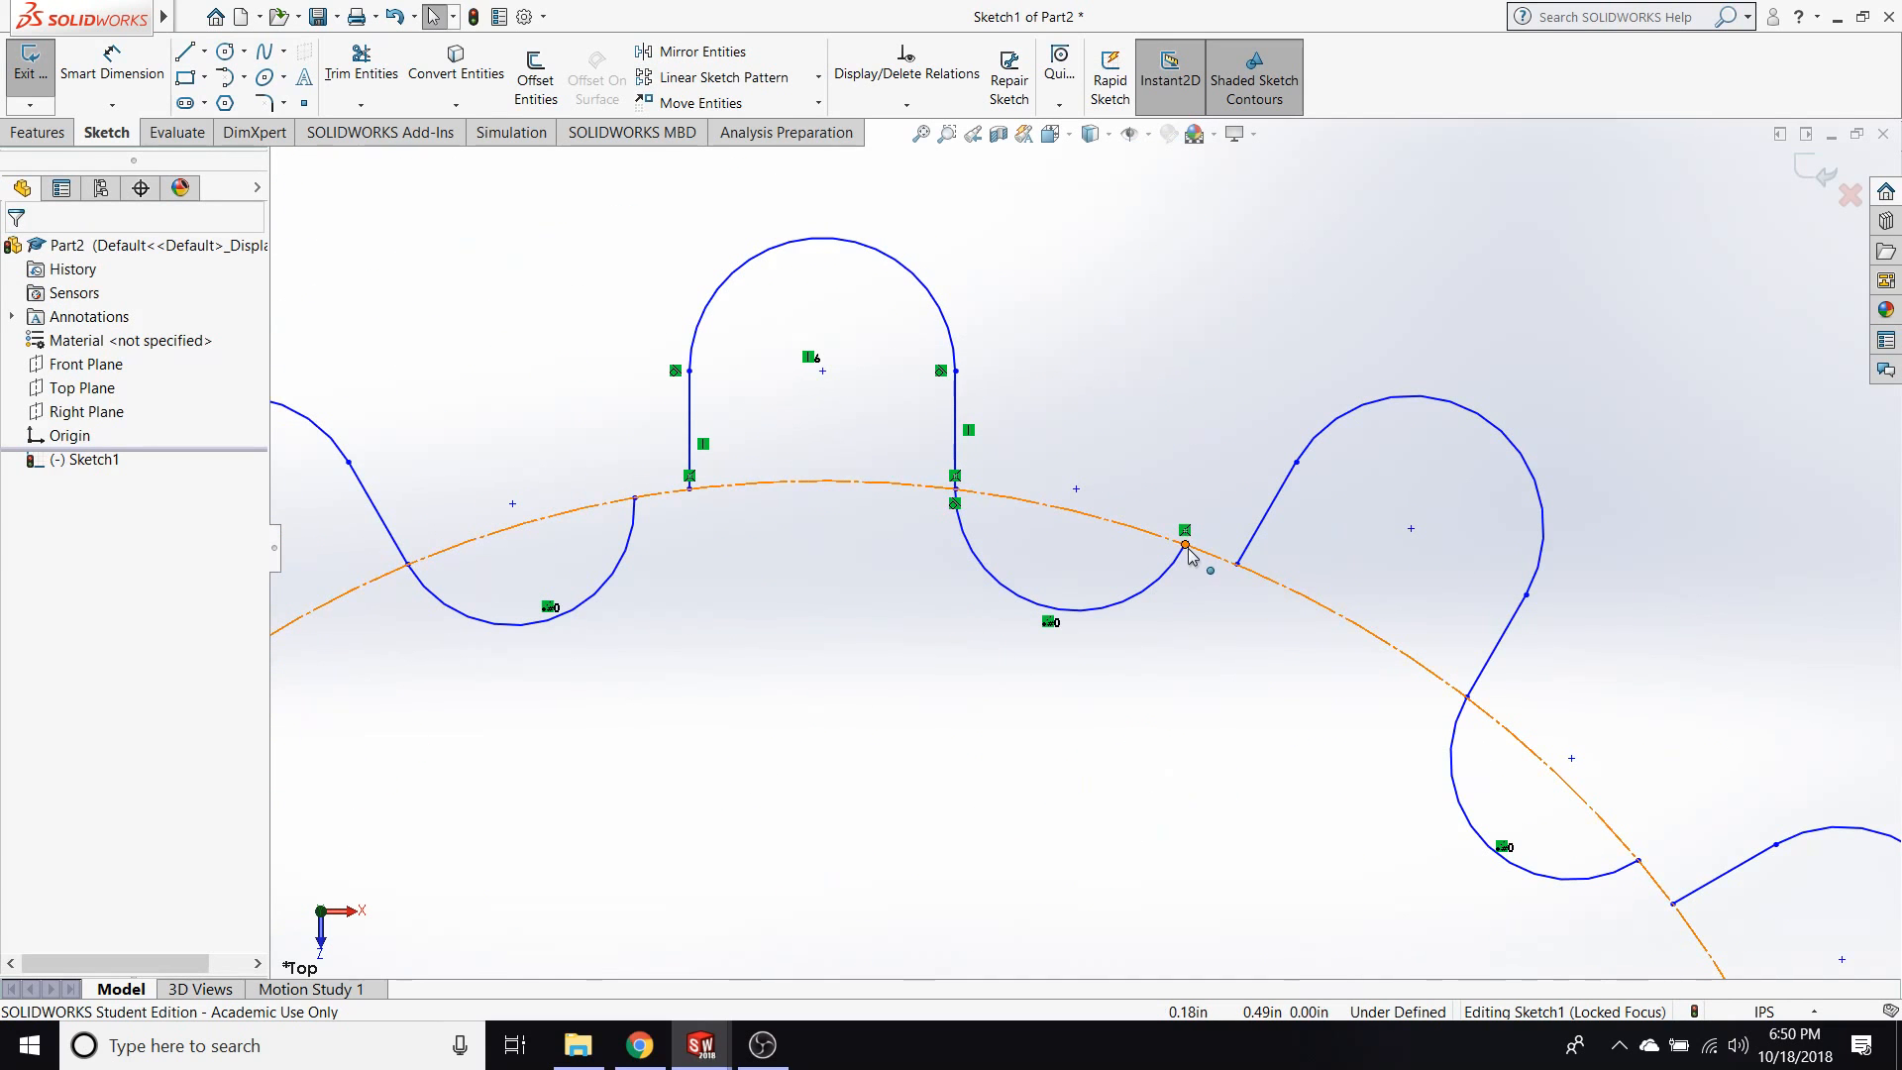
mouse_move(1186, 544)
mouse_down()
mouse_move(1216, 569)
mouse_move(1155, 543)
mouse_move(1149, 594)
mouse_move(1079, 525)
mouse_move(1111, 553)
mouse_move(1095, 567)
mouse_up()
scroll(1145, 670, up, 5)
scroll(1094, 575, down, 5)
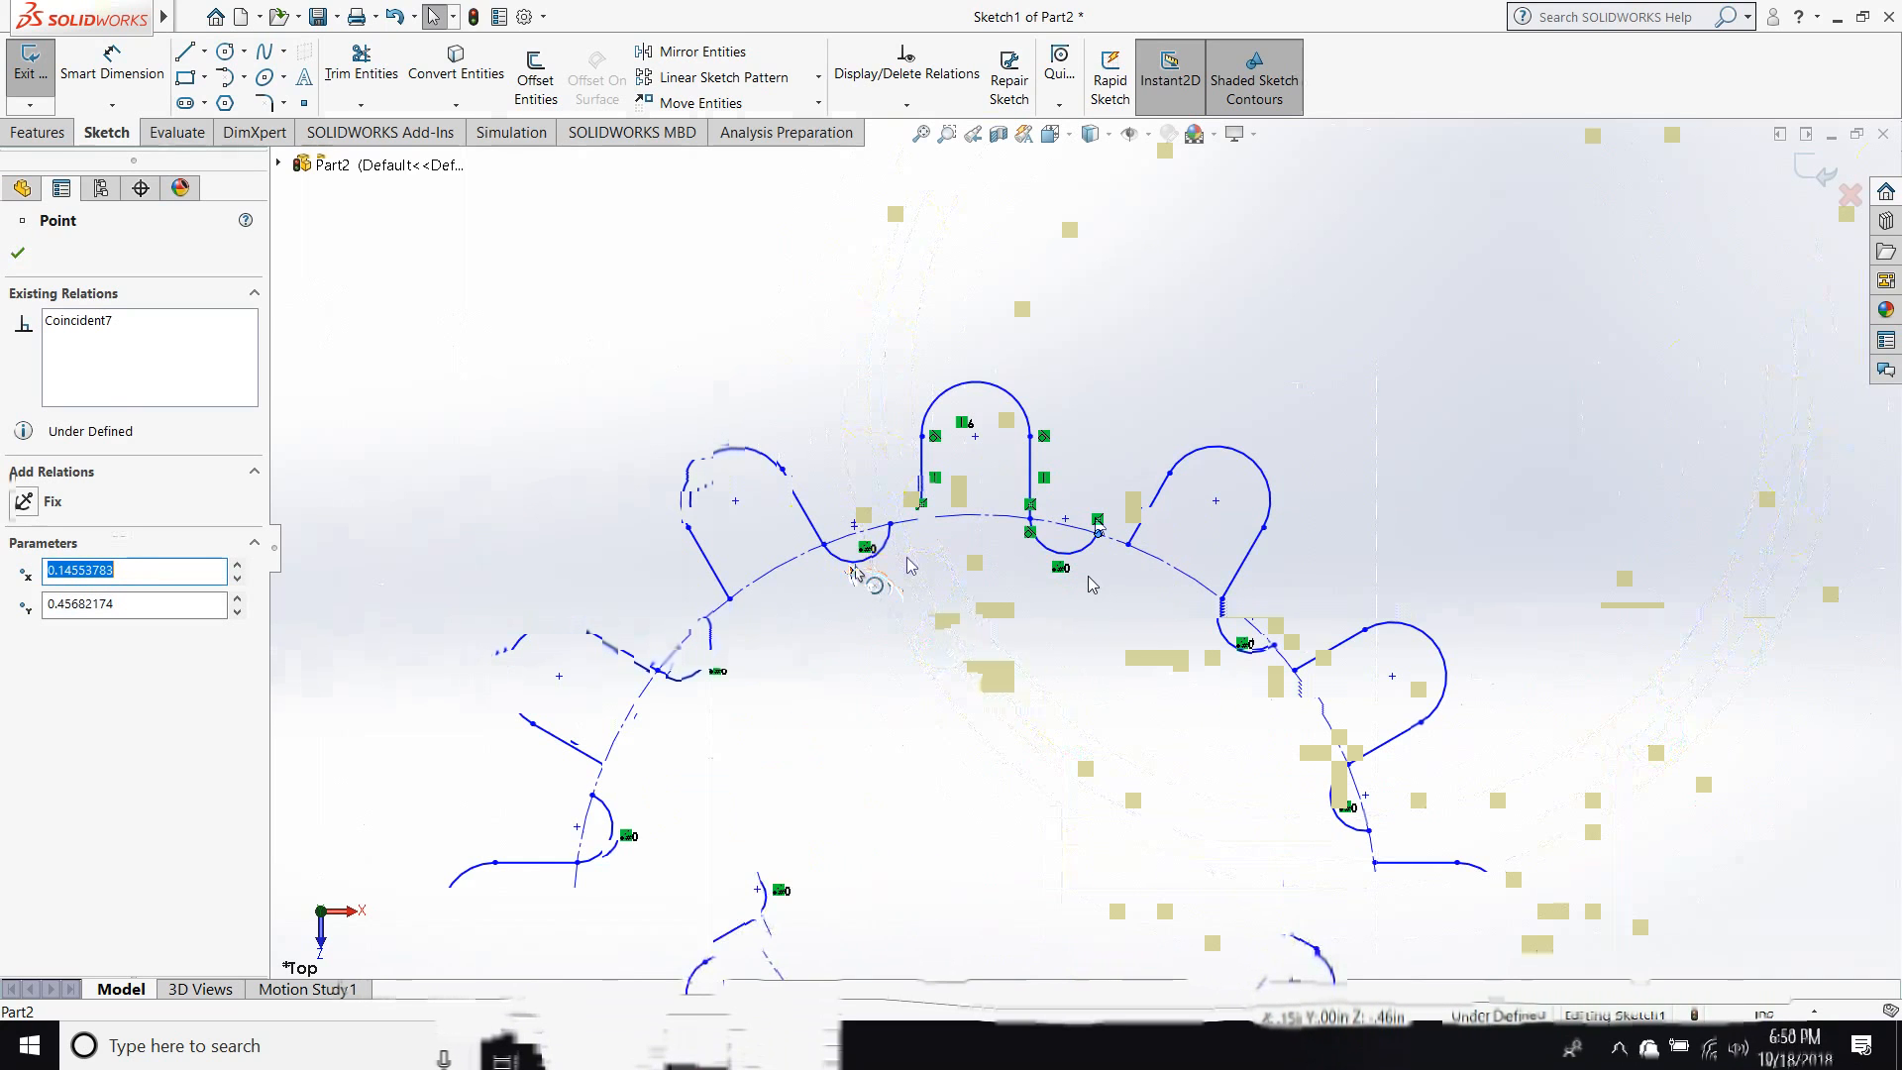
click(848, 595)
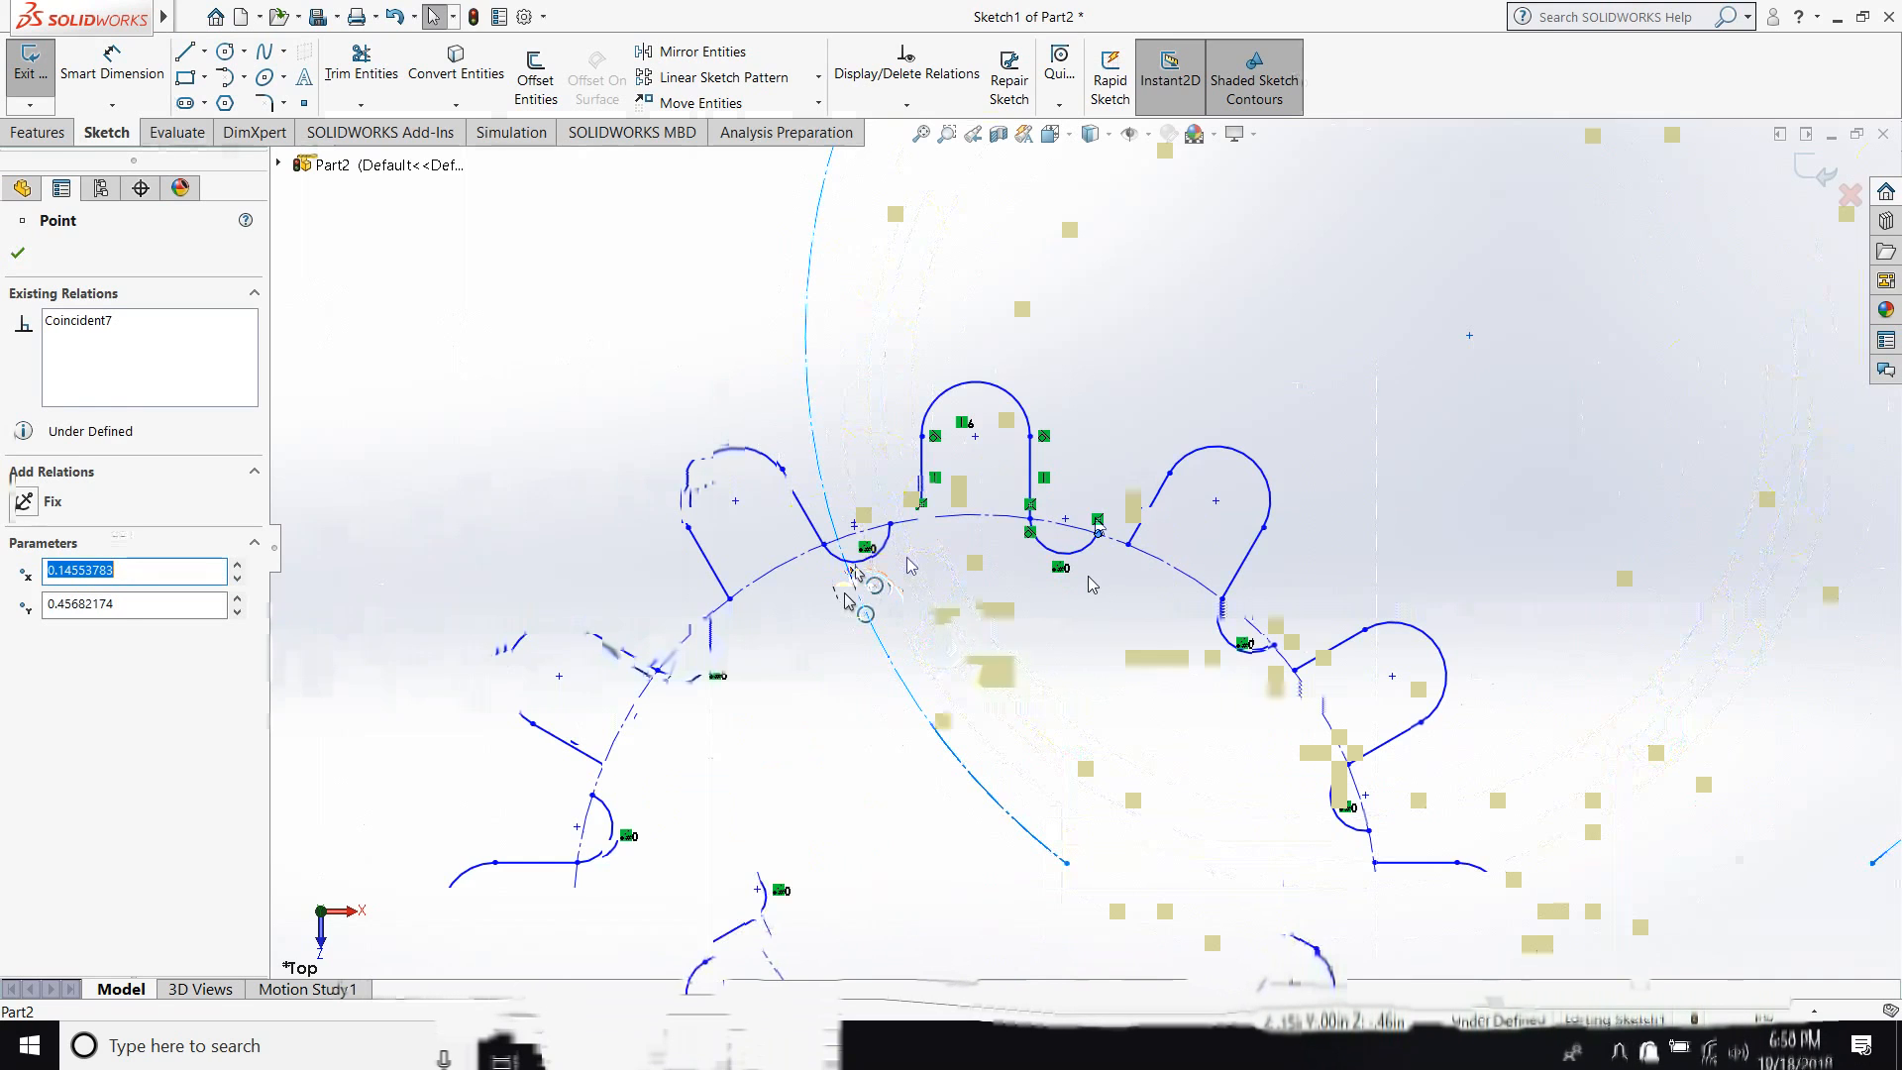
key(Escape)
scroll(849, 604, up, 2)
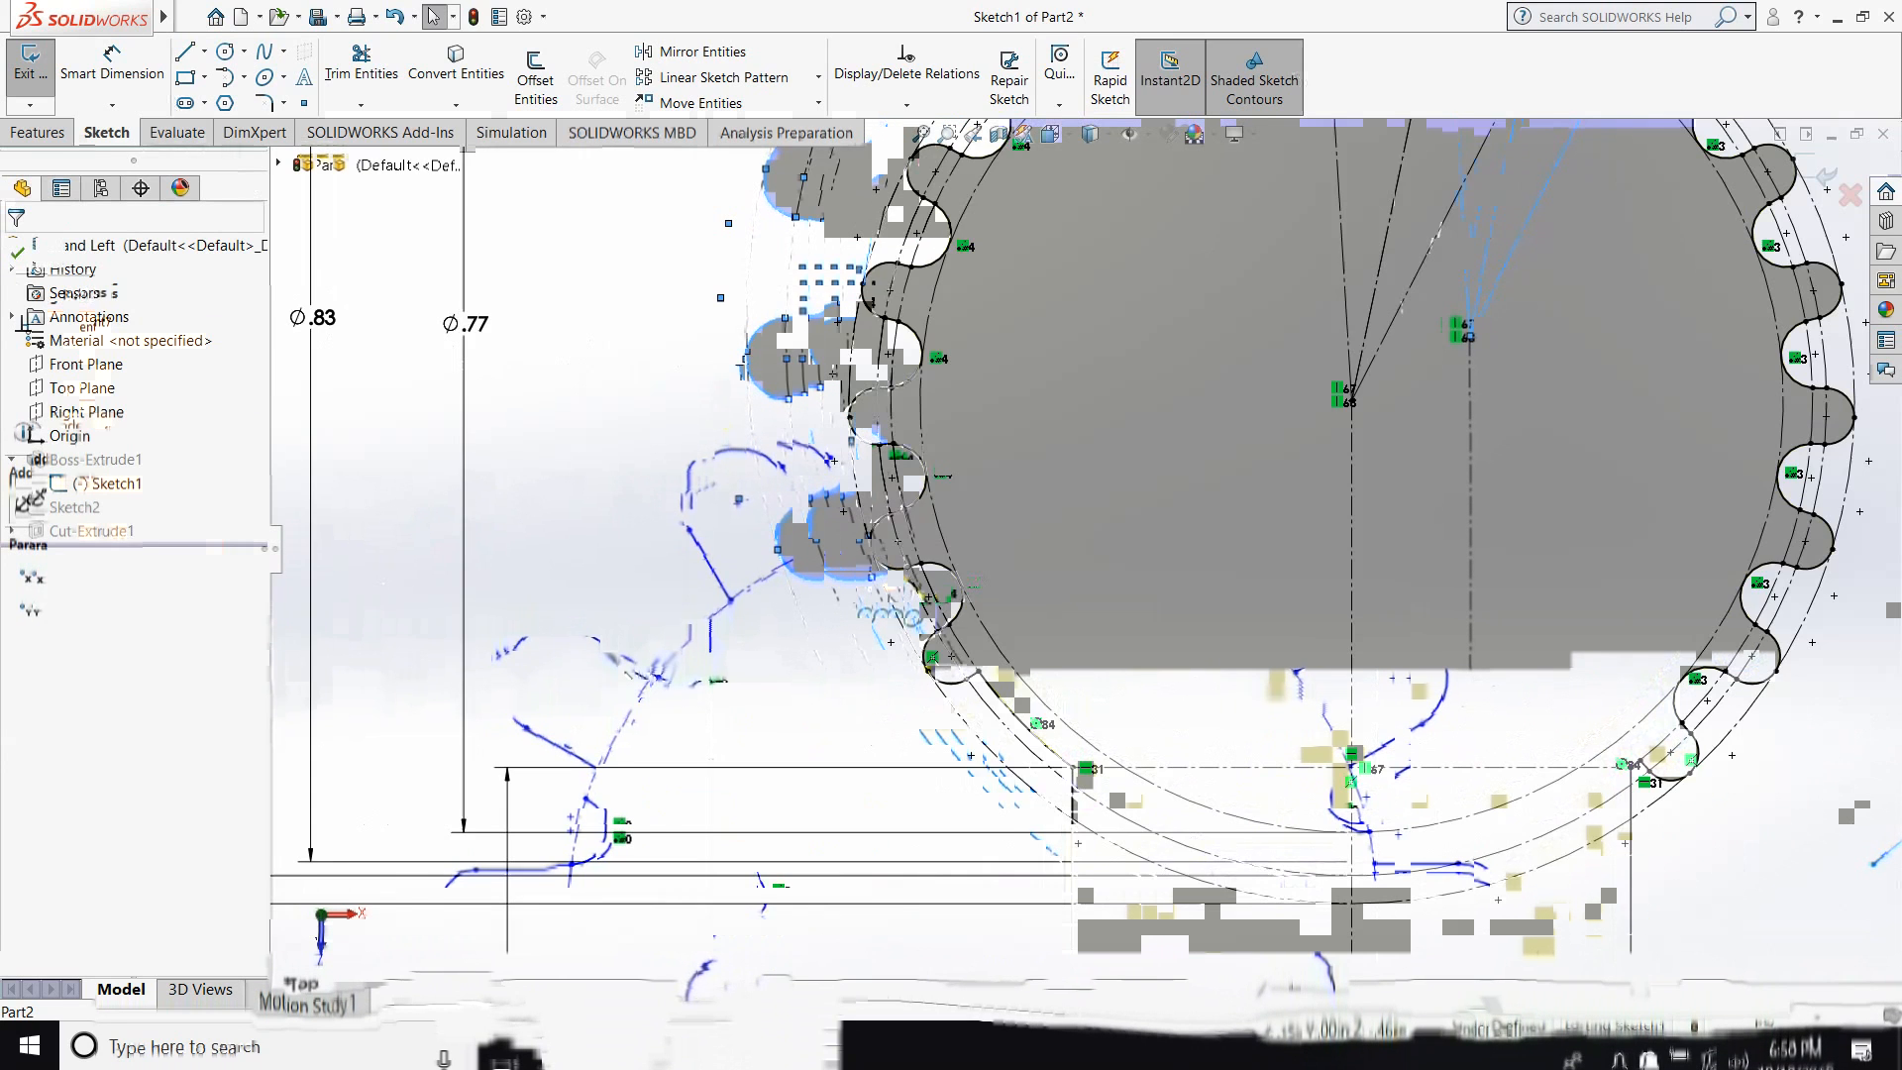